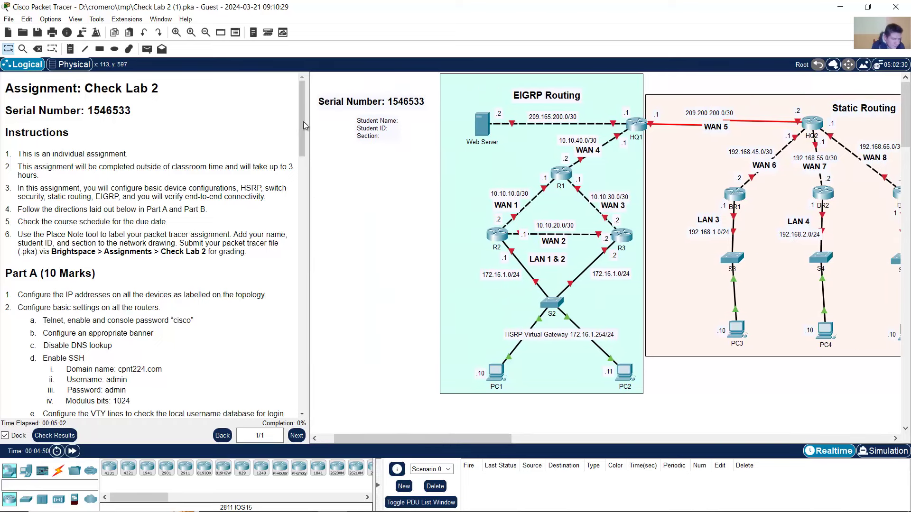
- Zoom in on the instructions panel text, then review the Guest user profile and cancel it unchanged
{"action": "right_click", "coordinate": [228, 139]}
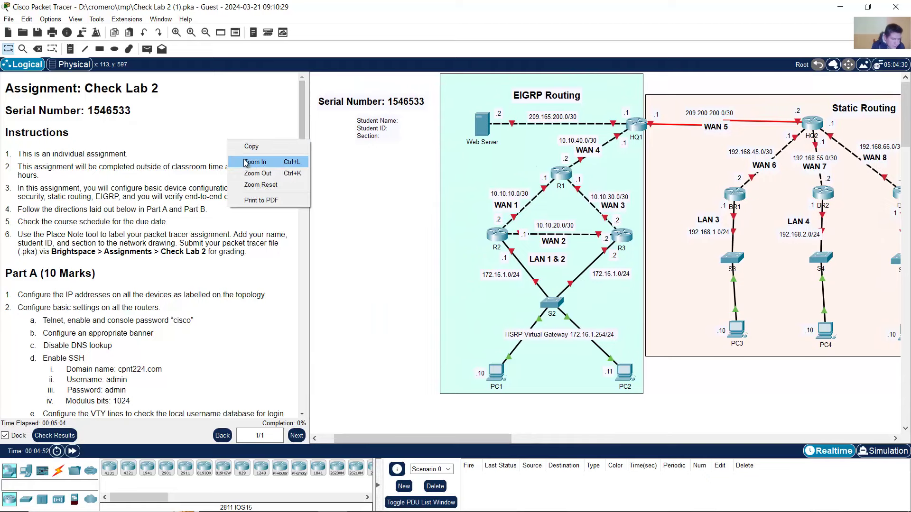
{"action": "left_click", "coordinate": [247, 163]}
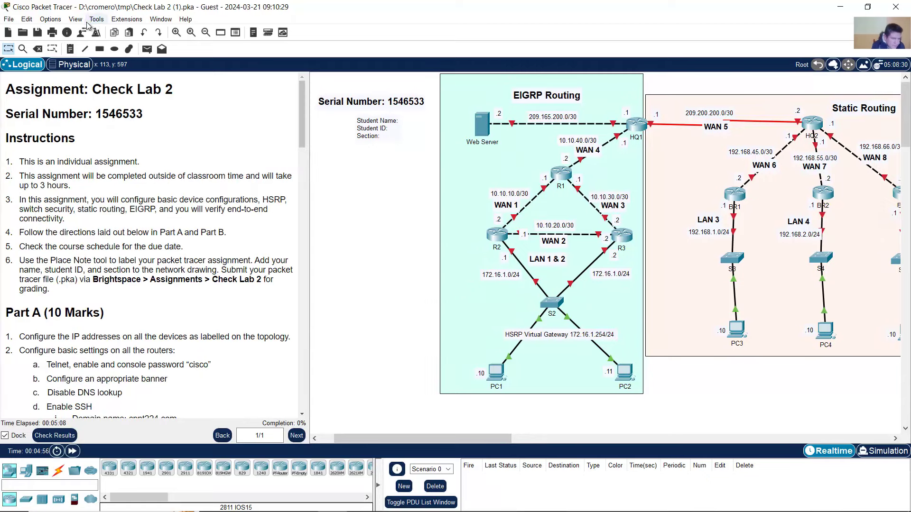
{"action": "left_click", "coordinate": [54, 19]}
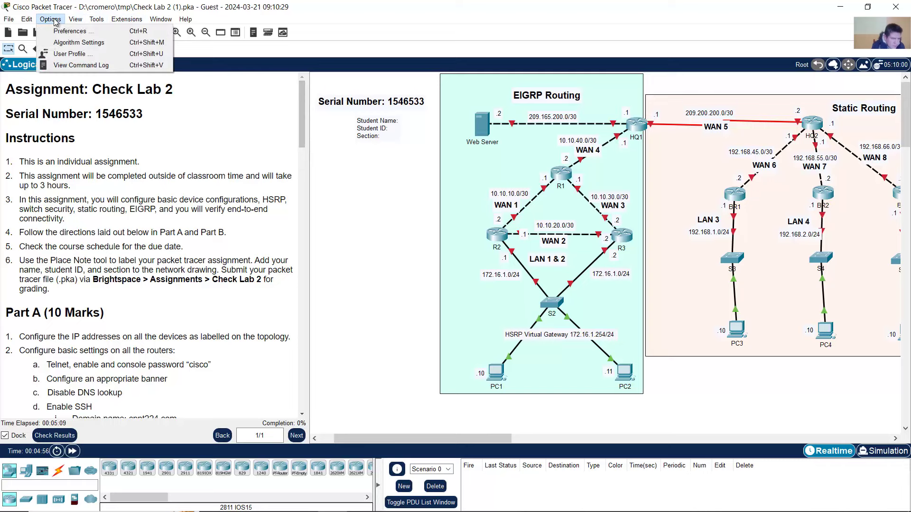
{"action": "left_click", "coordinate": [73, 54]}
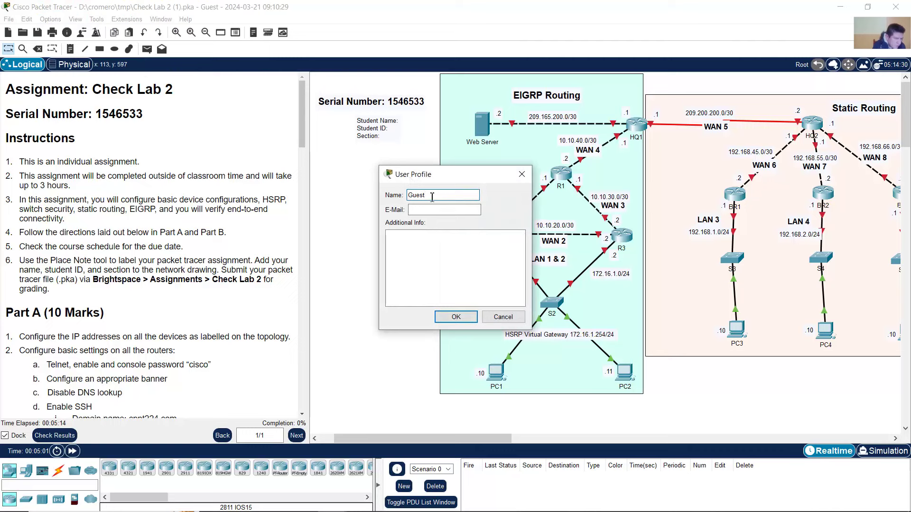
{"action": "double_click", "coordinate": [437, 197]}
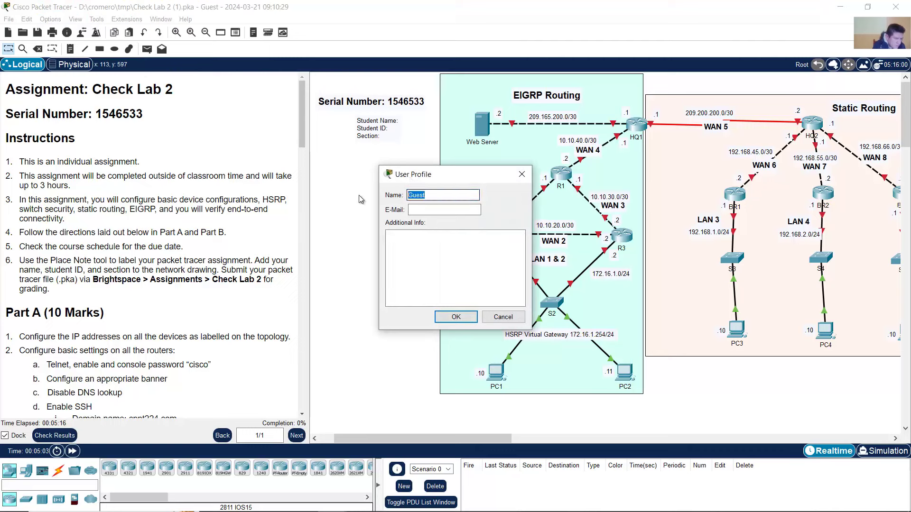
{"action": "left_click", "coordinate": [425, 208]}
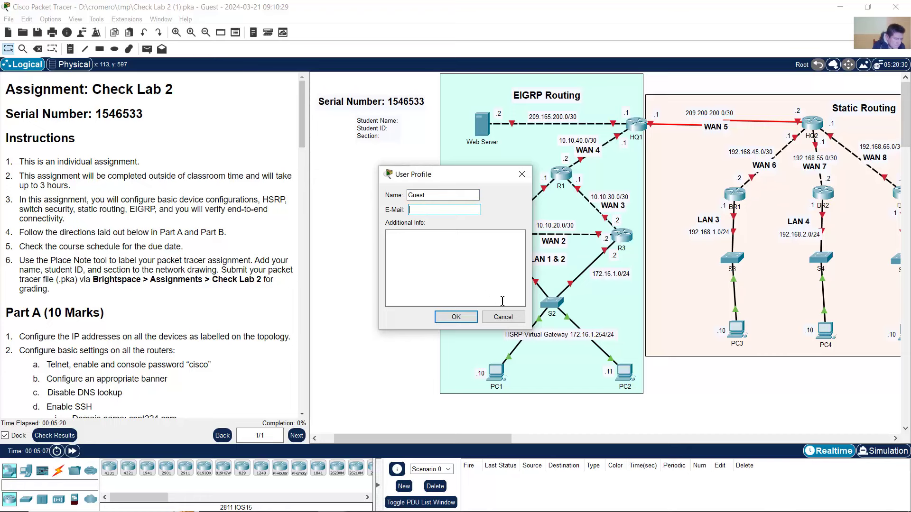
{"action": "left_click", "coordinate": [503, 317]}
- Select the student information note text in the instructions panel
{"action": "double_click", "coordinate": [364, 133]}
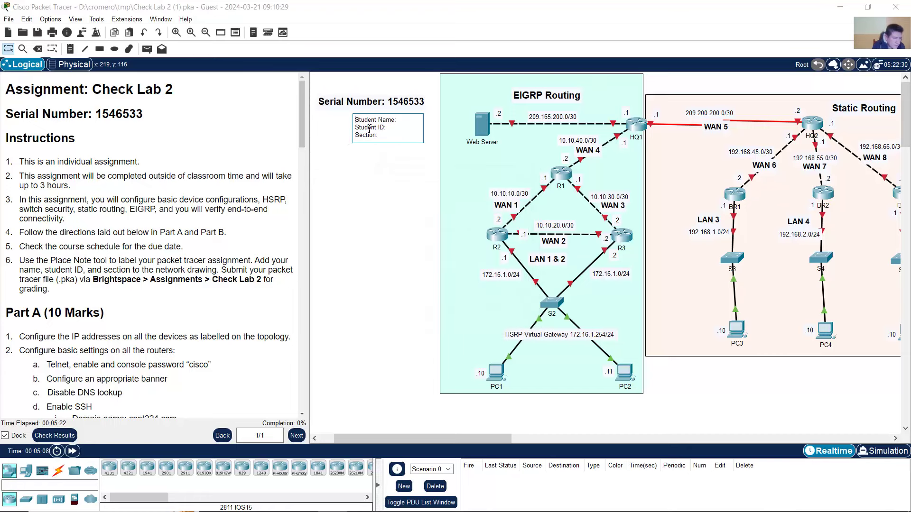
{"action": "left_click_drag", "start_coordinate": [396, 120], "coordinate": [360, 121]}
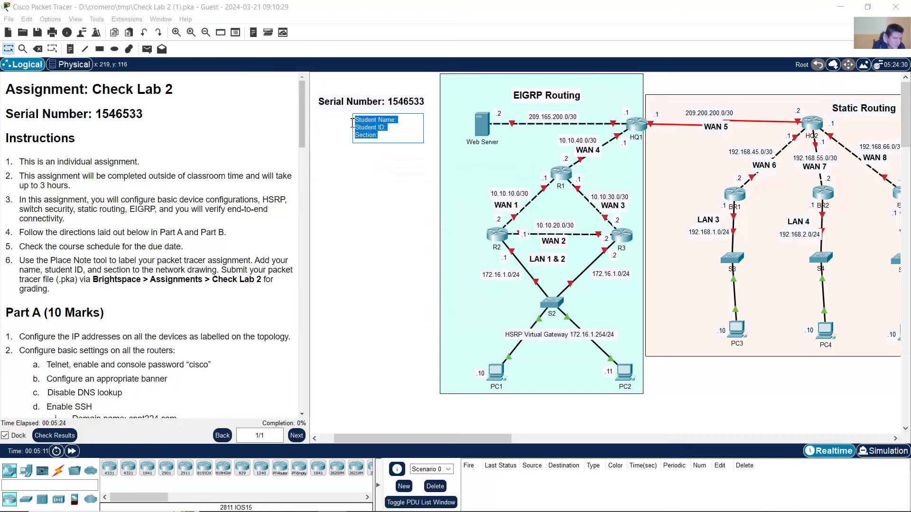
{"action": "left_click", "coordinate": [386, 137]}
{"action": "left_click_drag", "start_coordinate": [386, 136], "coordinate": [358, 116]}
{"action": "left_click", "coordinate": [363, 207]}
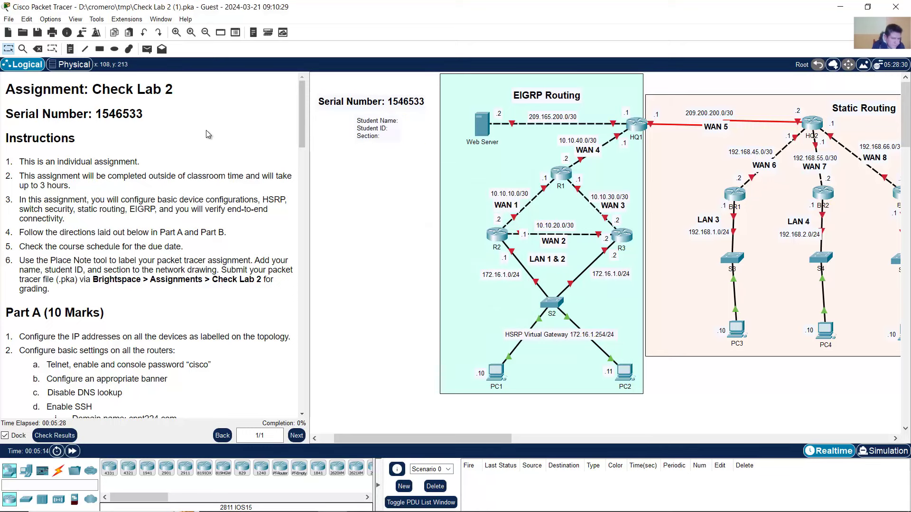
- Read through the lab instructions, highlighting the routing, connectivity, submission and IP addressing tasks
{"action": "left_click_drag", "start_coordinate": [19, 161], "coordinate": [285, 201]}
{"action": "left_click", "coordinate": [151, 202]}
{"action": "left_click", "coordinate": [278, 205]}
{"action": "left_click_drag", "start_coordinate": [19, 209], "coordinate": [220, 209]}
{"action": "left_click", "coordinate": [218, 214]}
{"action": "left_click_drag", "start_coordinate": [28, 219], "coordinate": [70, 221]}
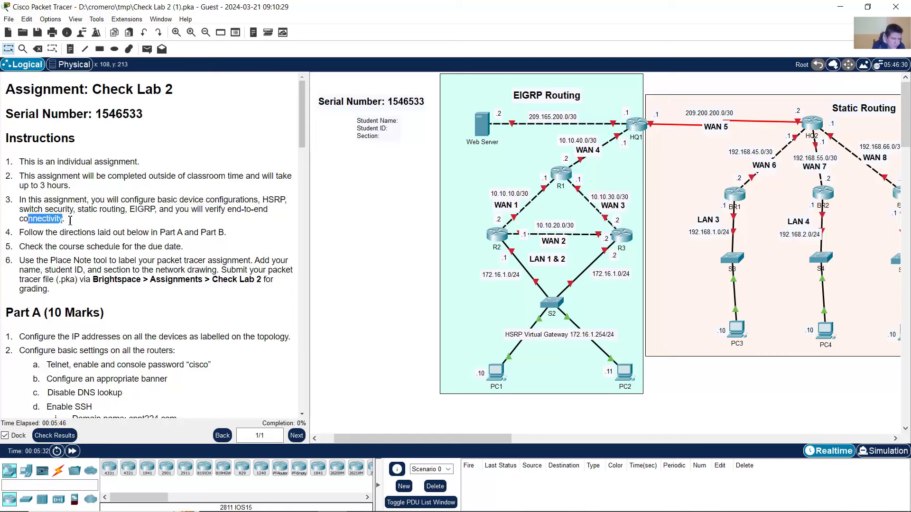
{"action": "scroll", "coordinate": [130, 223], "scroll_direction": "down", "scroll_amount": 2}
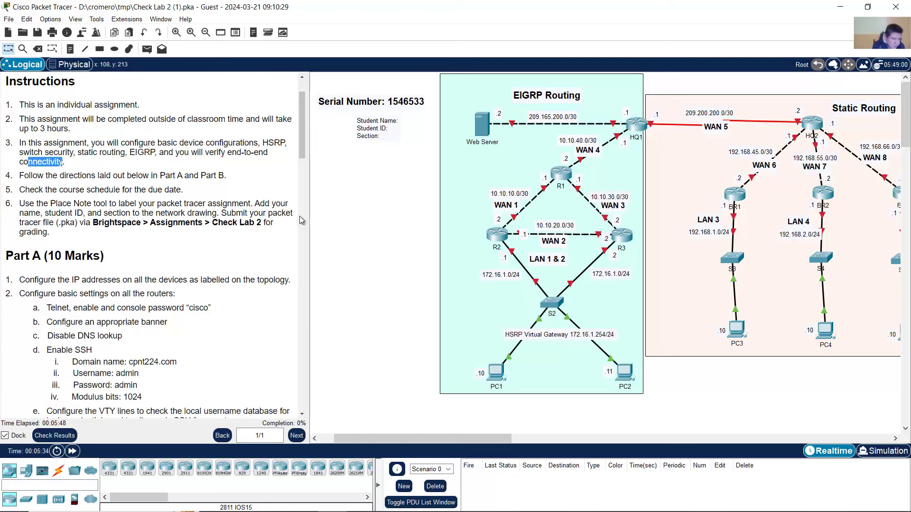
{"action": "mouse_move", "coordinate": [81, 175]}
{"action": "left_mouse_down"}
{"action": "mouse_move", "coordinate": [101, 203]}
{"action": "mouse_move", "coordinate": [236, 205]}
{"action": "mouse_move", "coordinate": [216, 214]}
{"action": "left_mouse_up"}
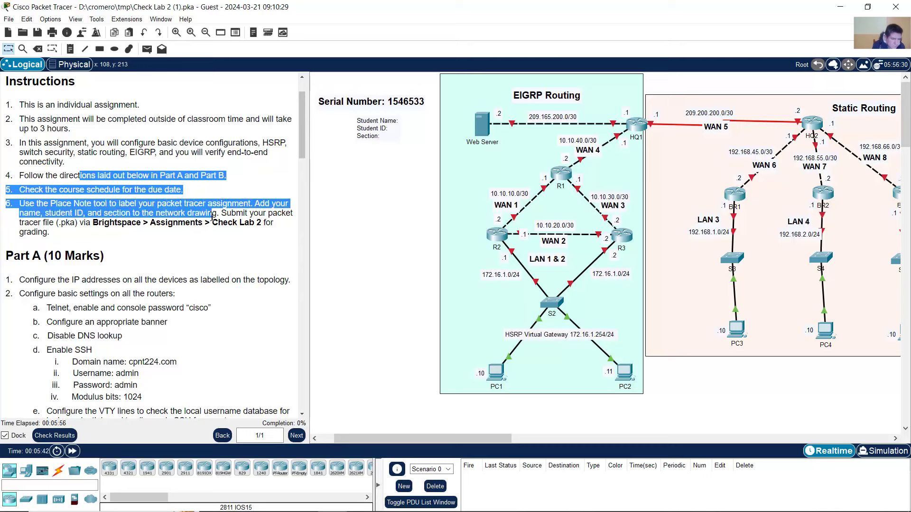
{"action": "left_click_drag", "start_coordinate": [208, 218], "coordinate": [201, 231]}
{"action": "scroll", "coordinate": [201, 233], "scroll_direction": "down", "scroll_amount": 3}
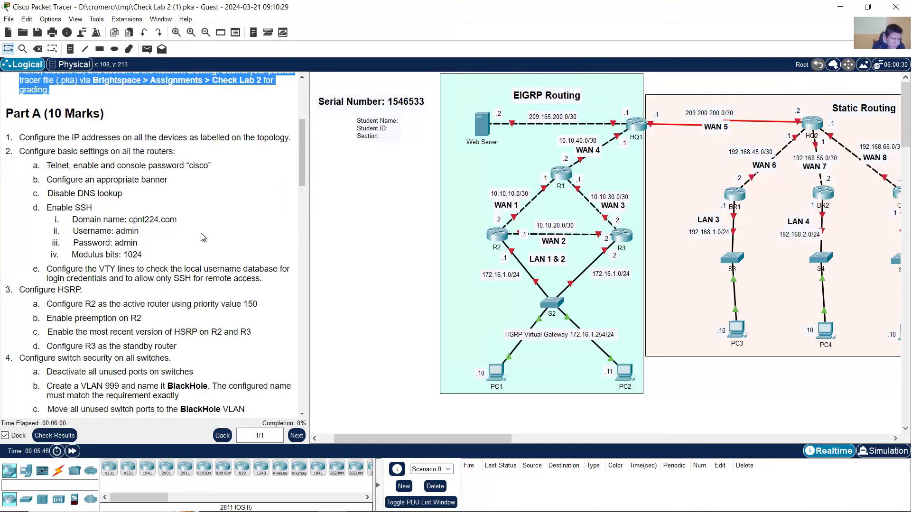
{"action": "left_click", "coordinate": [158, 208]}
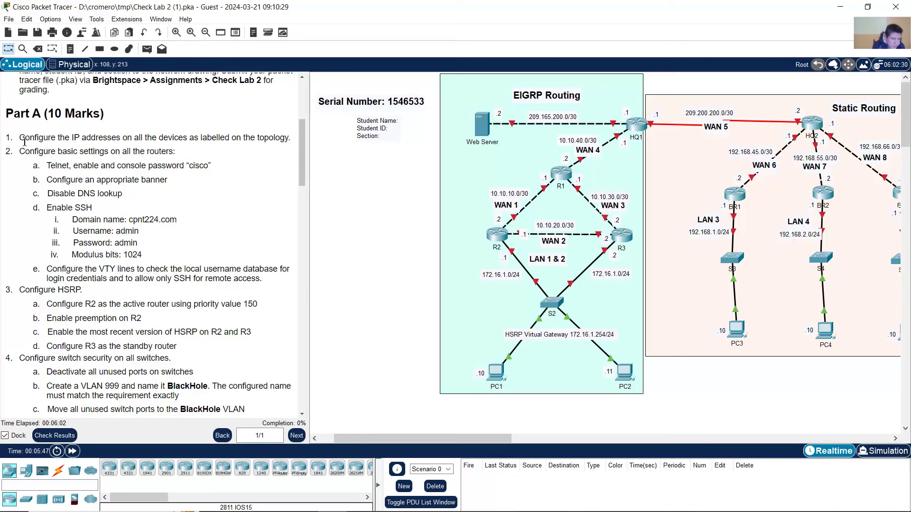
{"action": "left_click_drag", "start_coordinate": [19, 137], "coordinate": [286, 137]}
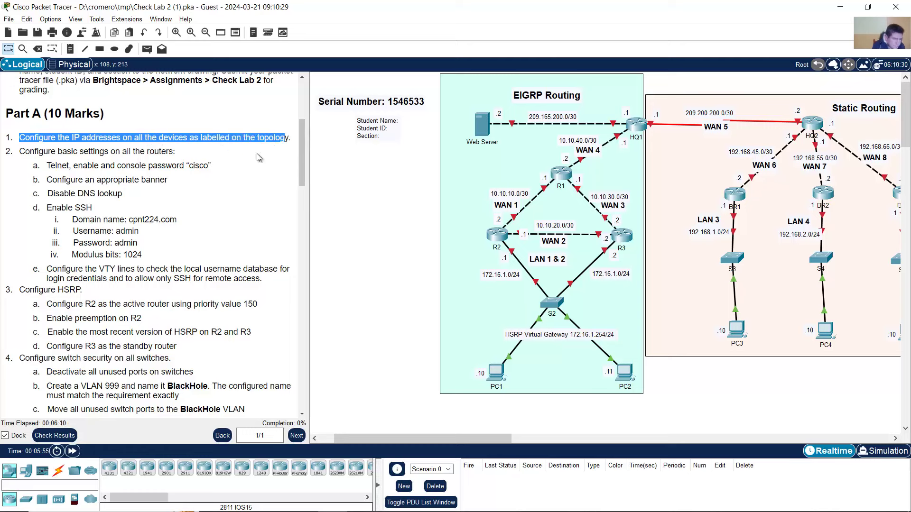
- Open router R2's device window and drag it to the top-left beside the topology
{"action": "left_click", "coordinate": [403, 202]}
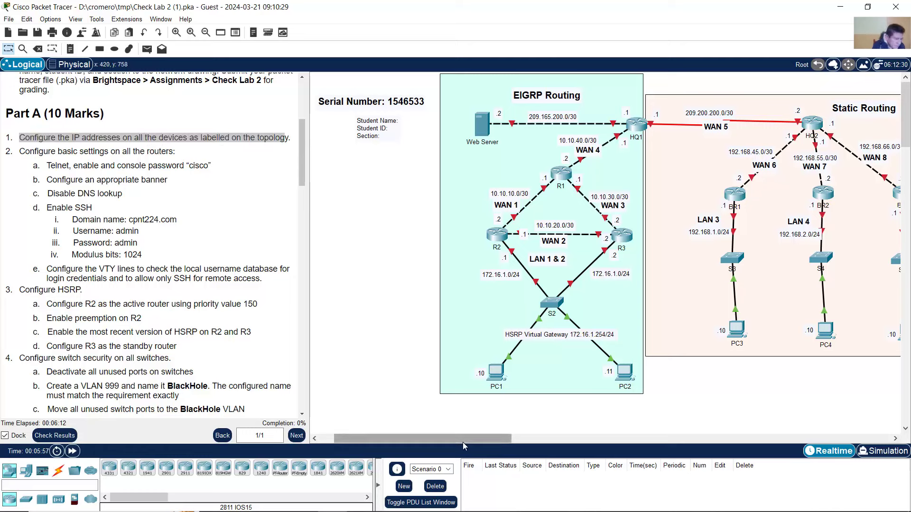
{"action": "left_click_drag", "start_coordinate": [463, 439], "coordinate": [491, 439]}
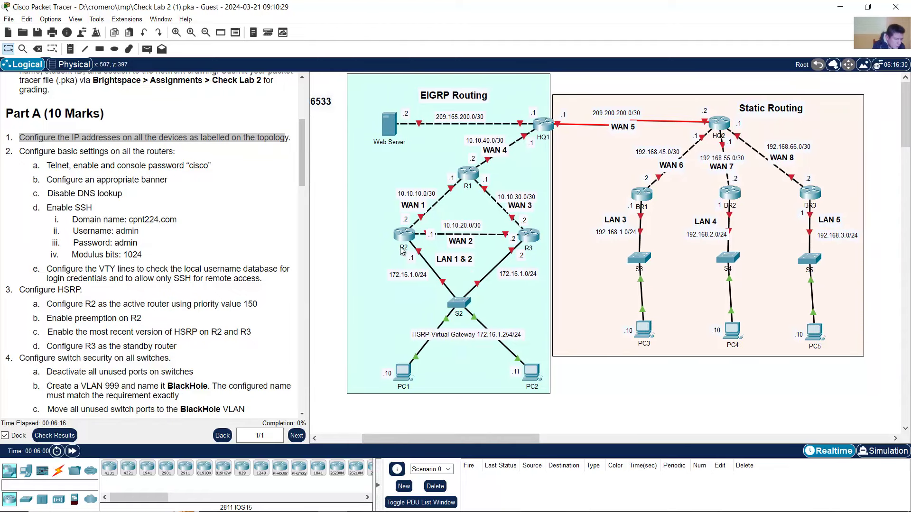
{"action": "left_click_drag", "start_coordinate": [332, 228], "coordinate": [406, 245]}
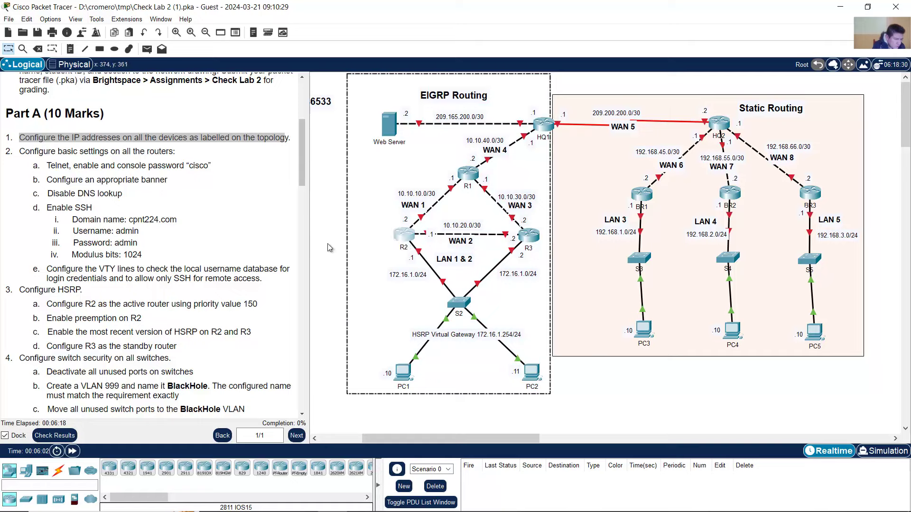
{"action": "left_click", "coordinate": [329, 245]}
{"action": "left_click", "coordinate": [410, 233]}
{"action": "left_click_drag", "start_coordinate": [459, 102], "coordinate": [154, 30]}
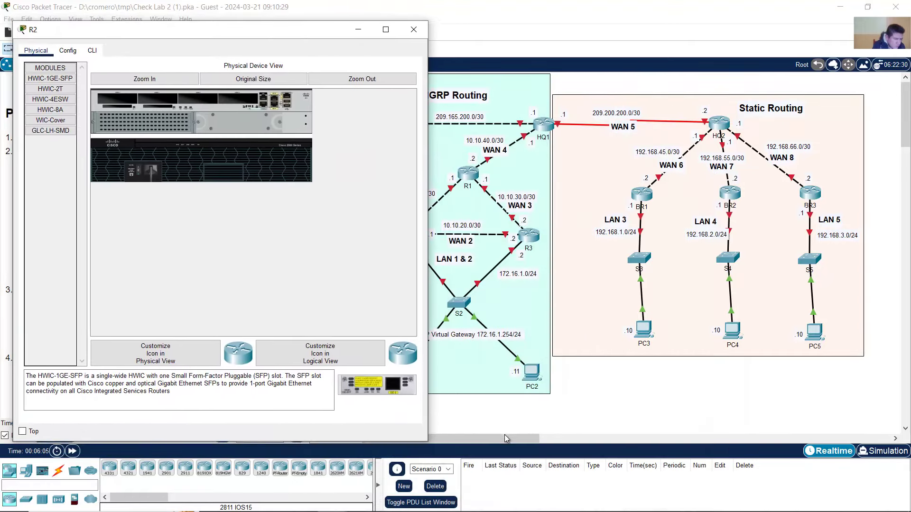
- On R2's command line, enter privileged mode (en) and global configuration mode (conf term)
{"action": "left_click_drag", "start_coordinate": [505, 435], "coordinate": [470, 440]}
{"action": "left_click", "coordinate": [519, 238]}
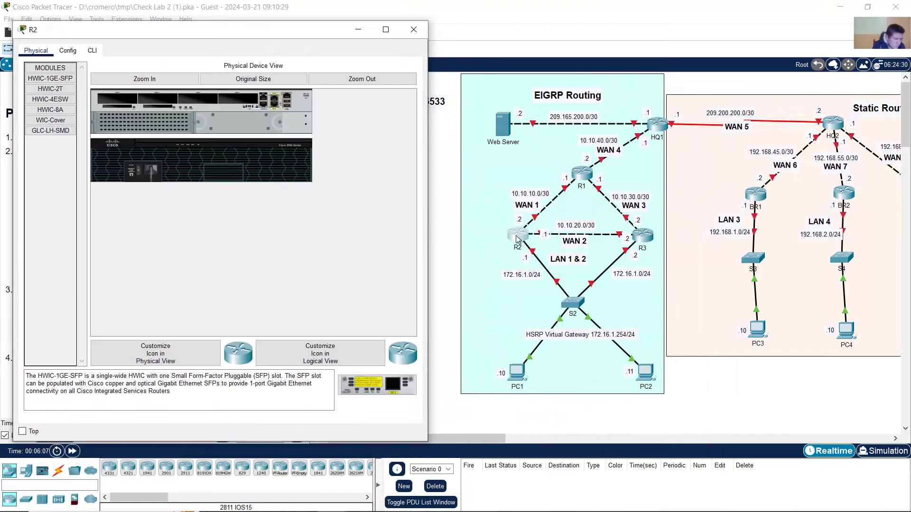
{"action": "left_click", "coordinate": [92, 50]}
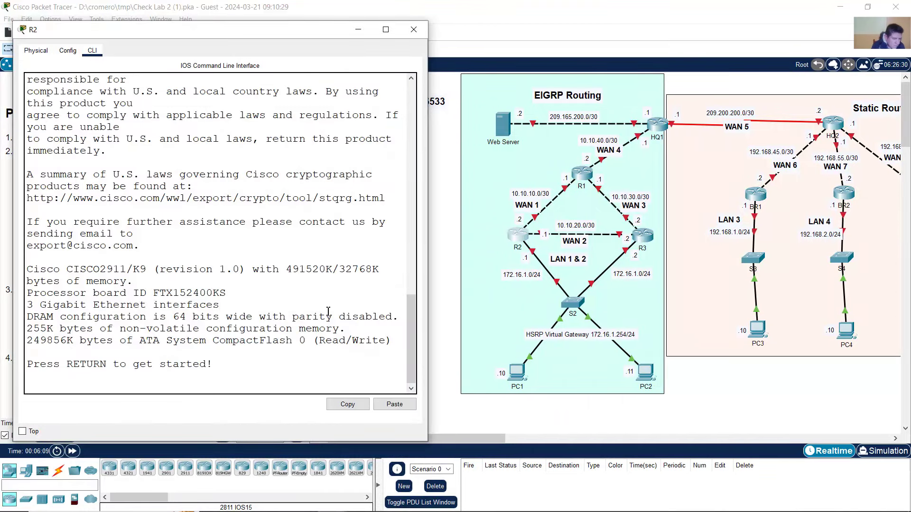
{"action": "key", "text": "Return"}
{"action": "type", "text": "en"}
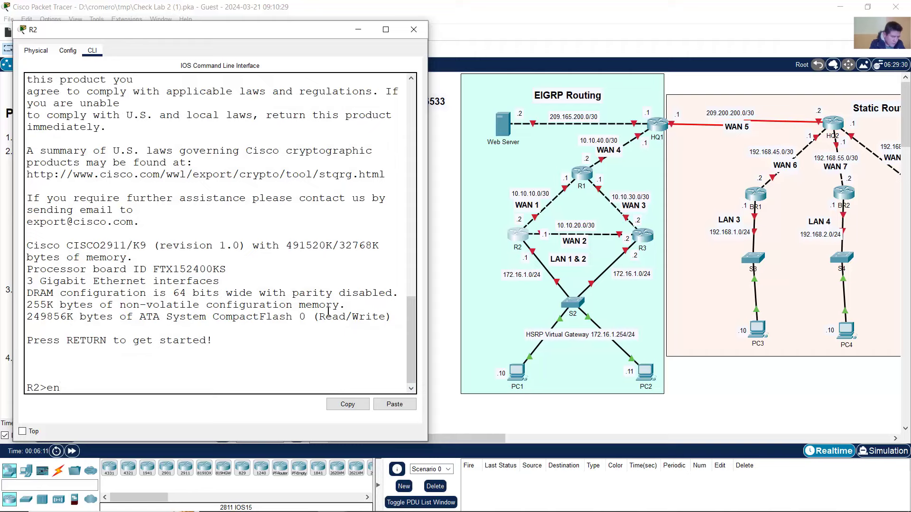
{"action": "key", "text": "Return"}
{"action": "type", "text": "conf te"}
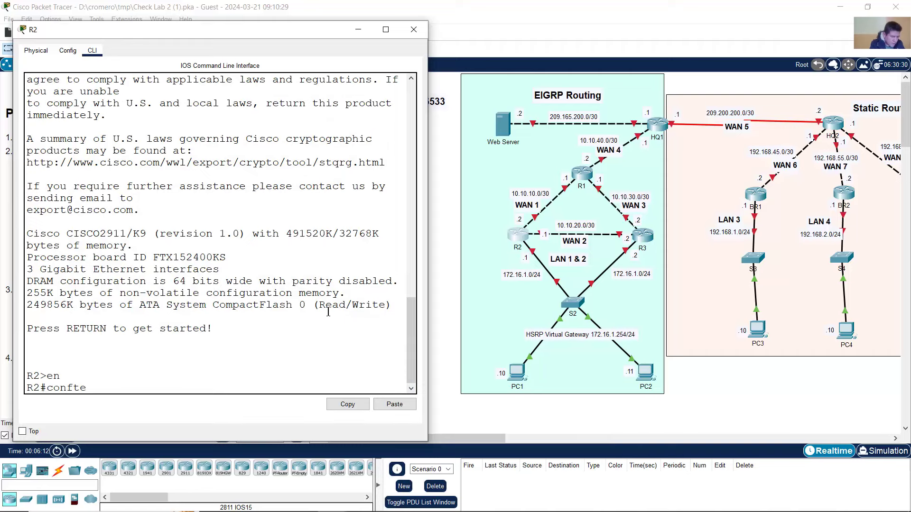
{"action": "type", "text": "rm"}
{"action": "key", "text": "Return"}
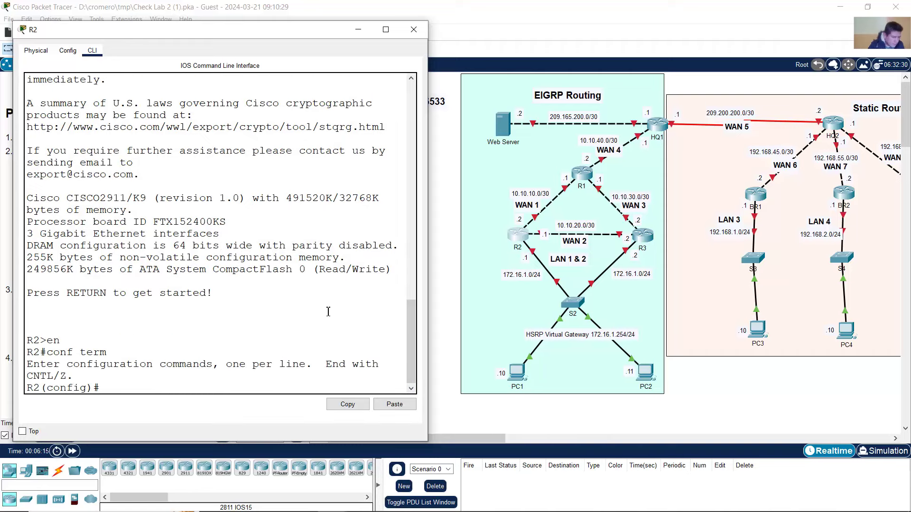
- Give interface g0/1 the address 172.16.1.1 255.255.255.0 and enable it with no shutdown
{"action": "left_click", "coordinate": [443, 216]}
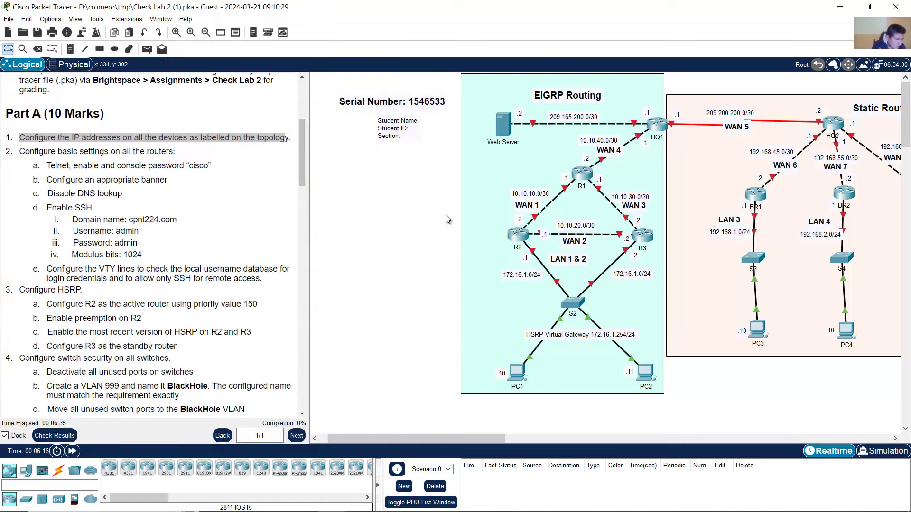
{"action": "mouse_move", "coordinate": [536, 252]}
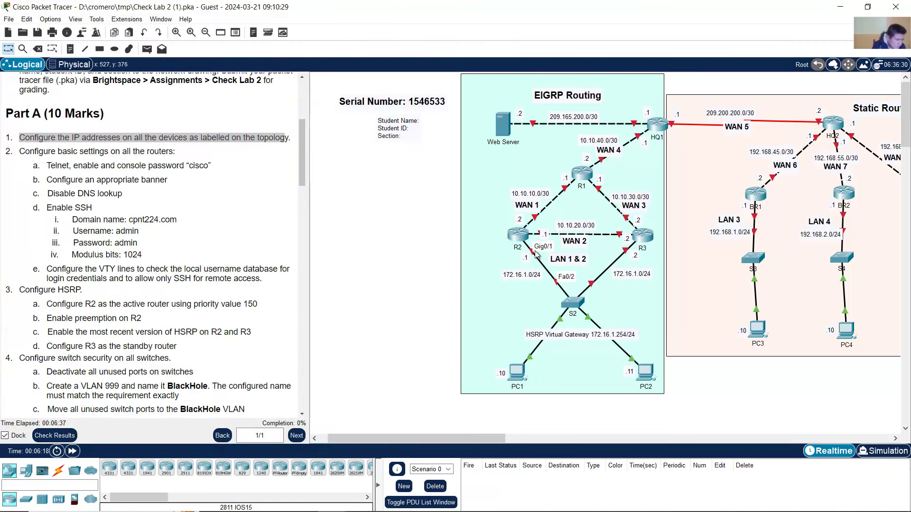
{"action": "left_click", "coordinate": [518, 235]}
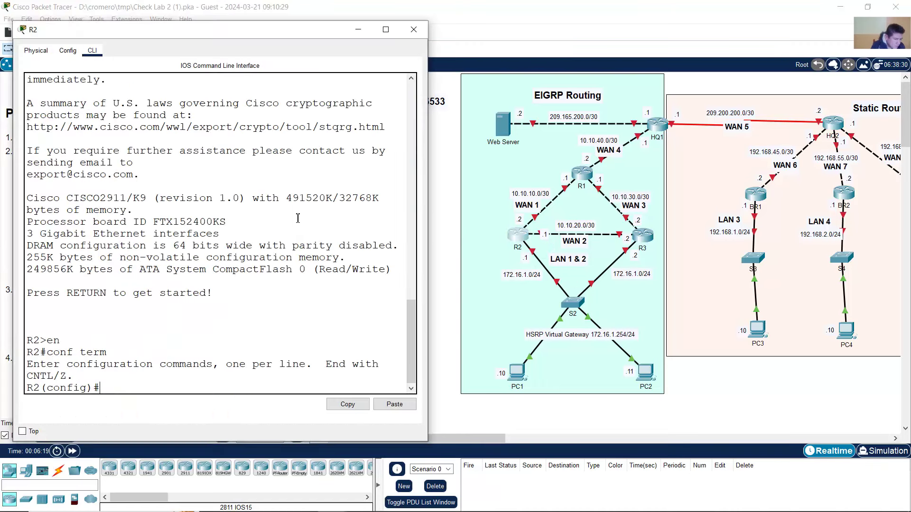
{"action": "type", "text": "int g0/2"}
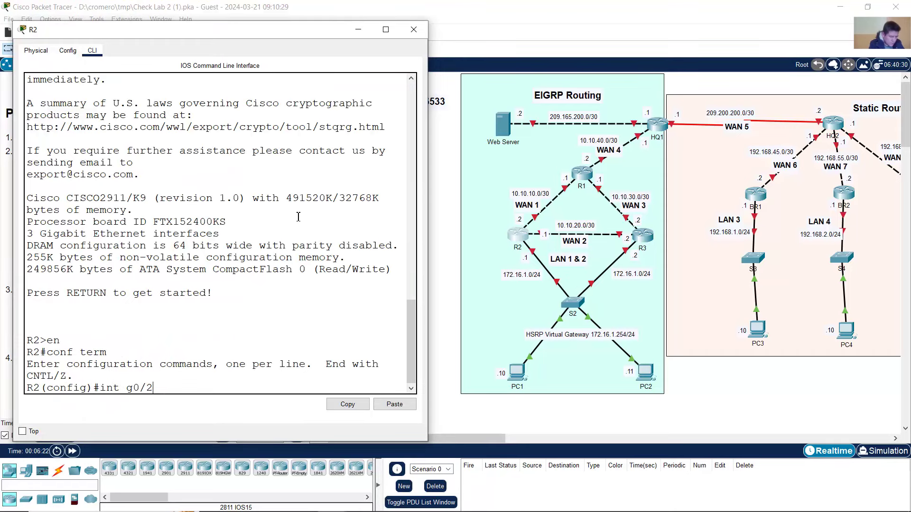
{"action": "key", "text": "Return"}
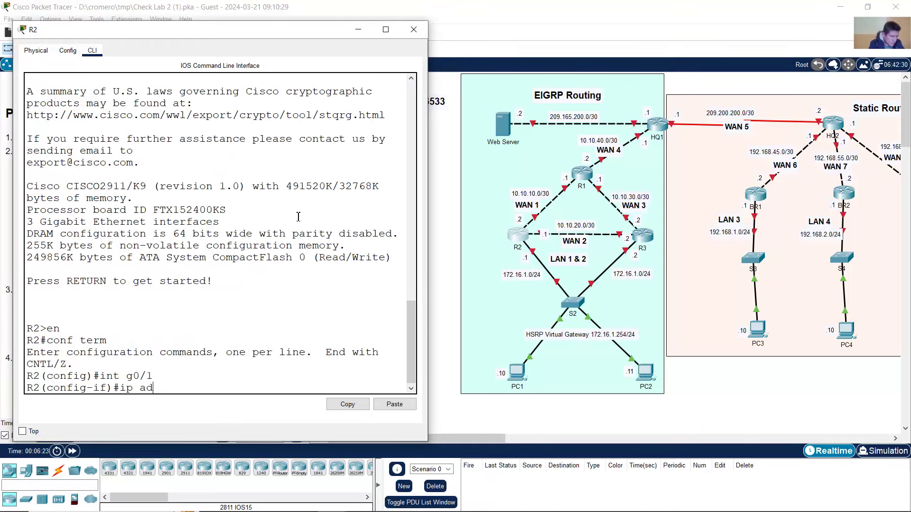
{"action": "type", "text": "ip address 172.16"}
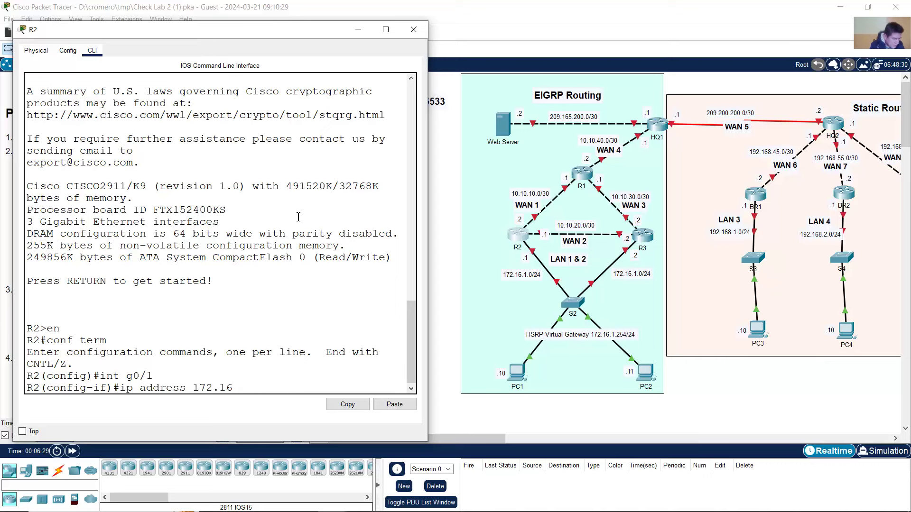
{"action": "type", "text": ".1.1 255.255.255.0"}
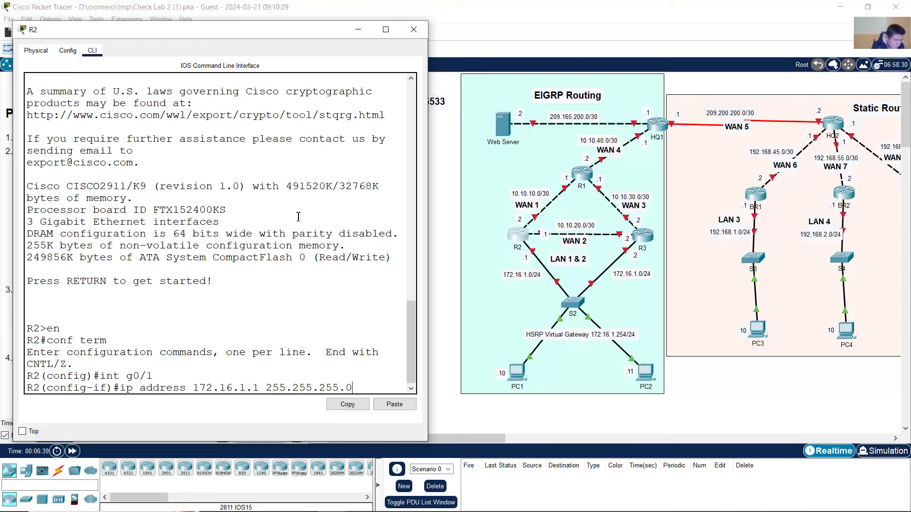
{"action": "key", "text": "Return"}
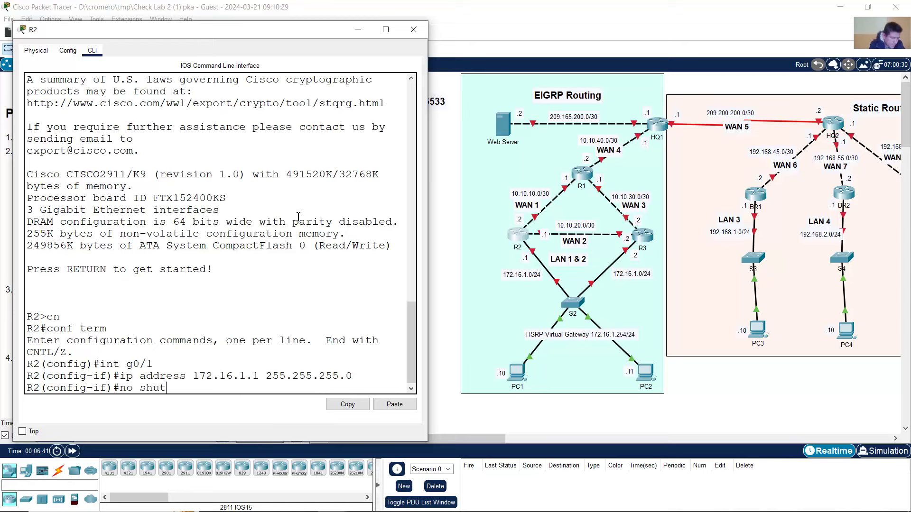
{"action": "type", "text": "no shutdown"}
{"action": "key", "text": "Return"}
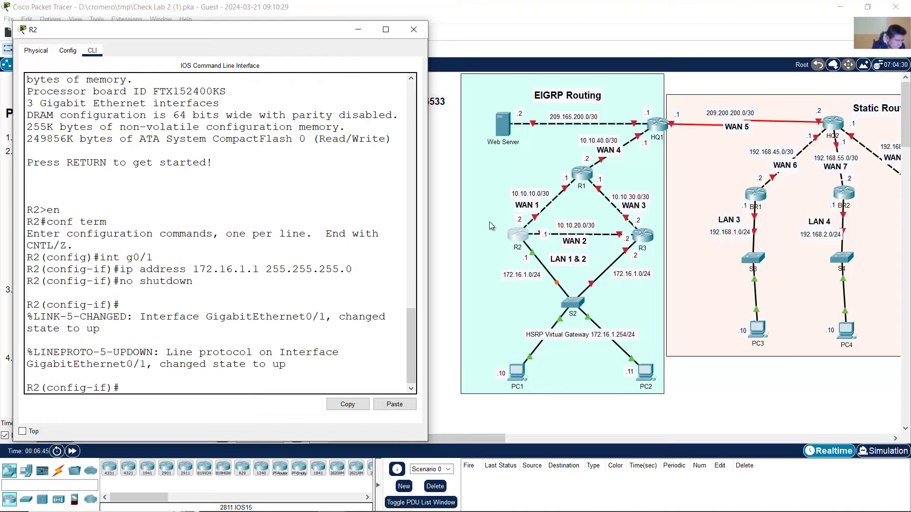
- Address R2's g0/2 as 10.10.20.1 255.255.255.252 and bring it up
{"action": "left_click", "coordinate": [475, 234]}
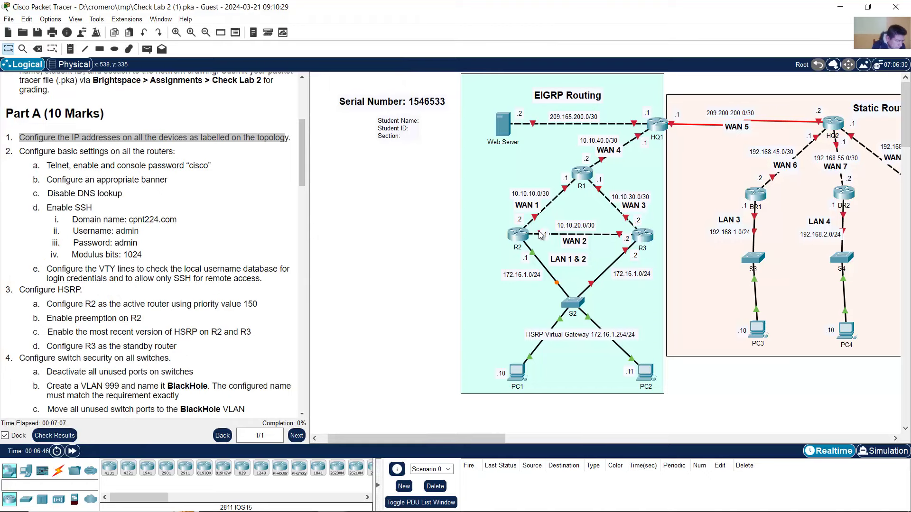
{"action": "left_click", "coordinate": [520, 246]}
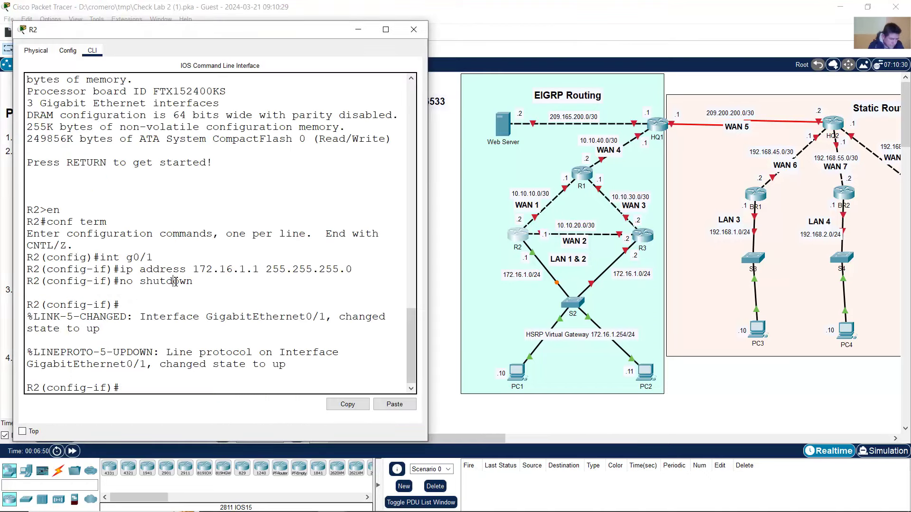
{"action": "key", "text": "Up"}
{"action": "key", "text": "Up"}
{"action": "key", "text": "Up"}
{"action": "key", "text": "BackSpace"}
{"action": "type", "text": "2"}
{"action": "key", "text": "Return"}
{"action": "type", "text": "ip add"}
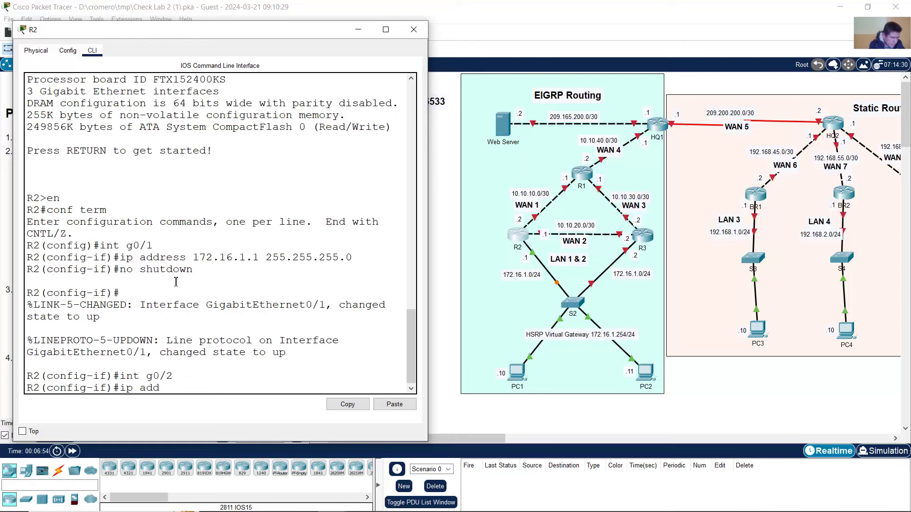
{"action": "type", "text": "ress 10.10.20."}
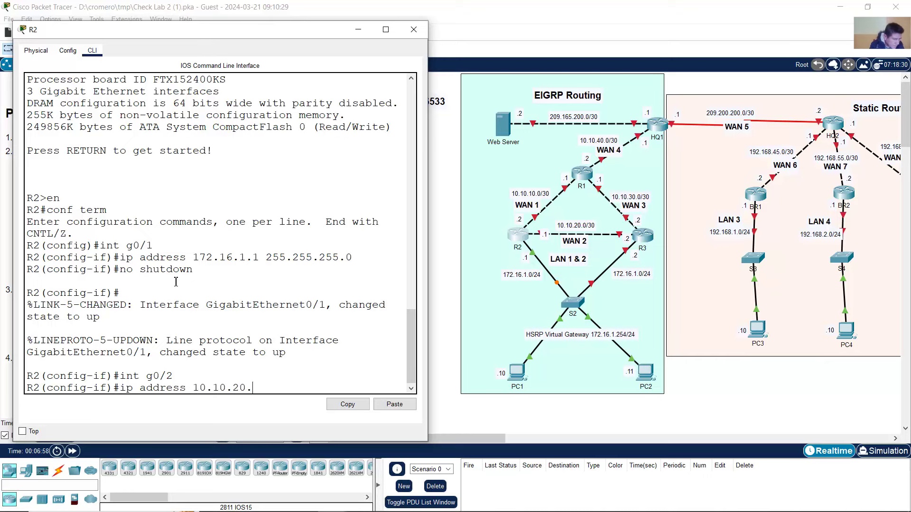
{"action": "type", "text": "1 255.255.255.252"}
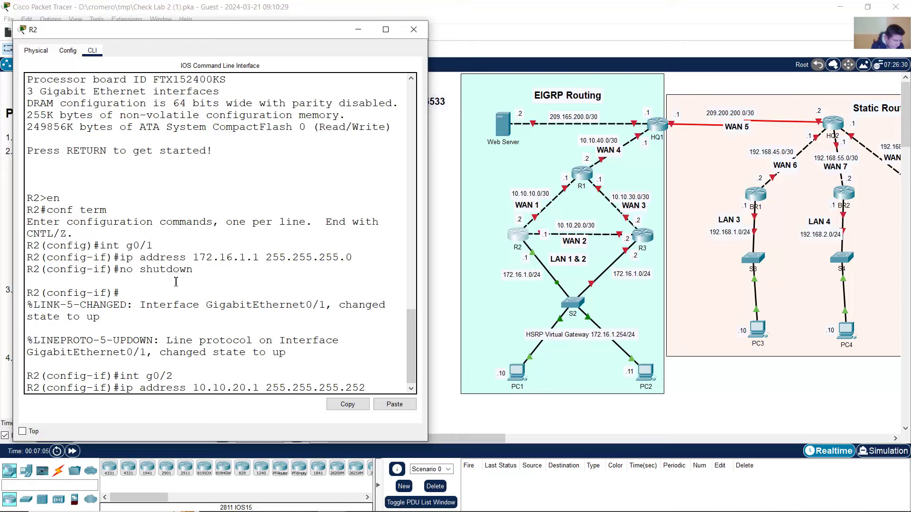
{"action": "key", "text": "Return"}
{"action": "type", "text": "no shutdown"}
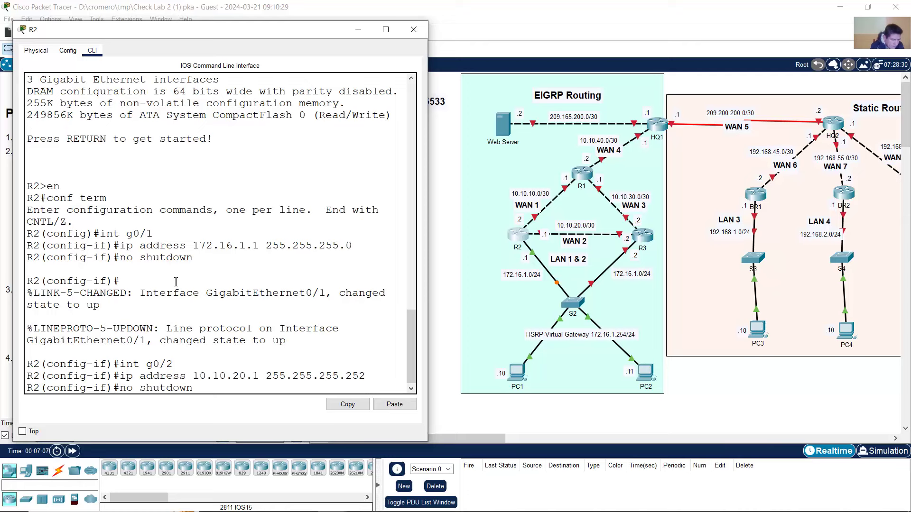
{"action": "key", "text": "Return"}
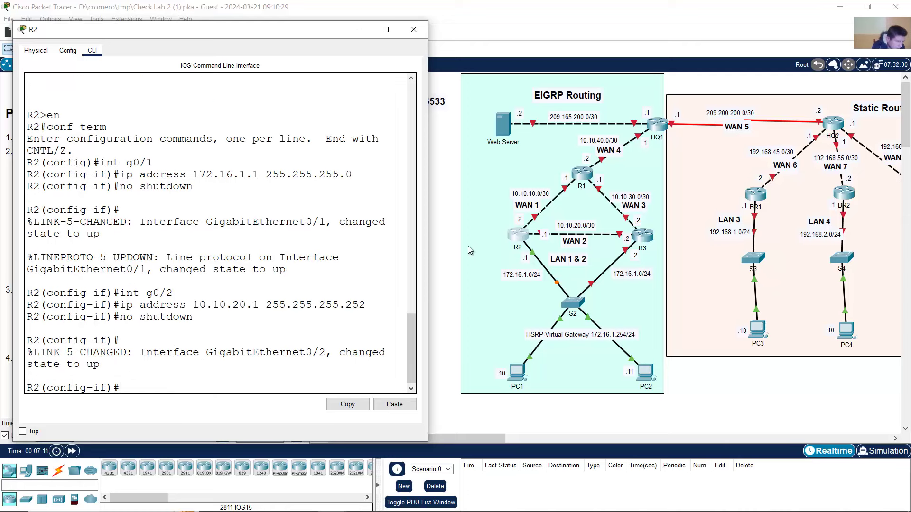
- Address R2's g0/0 as 10.10.10.2 255.255.255.252 and bring it up
{"action": "left_click", "coordinate": [446, 244]}
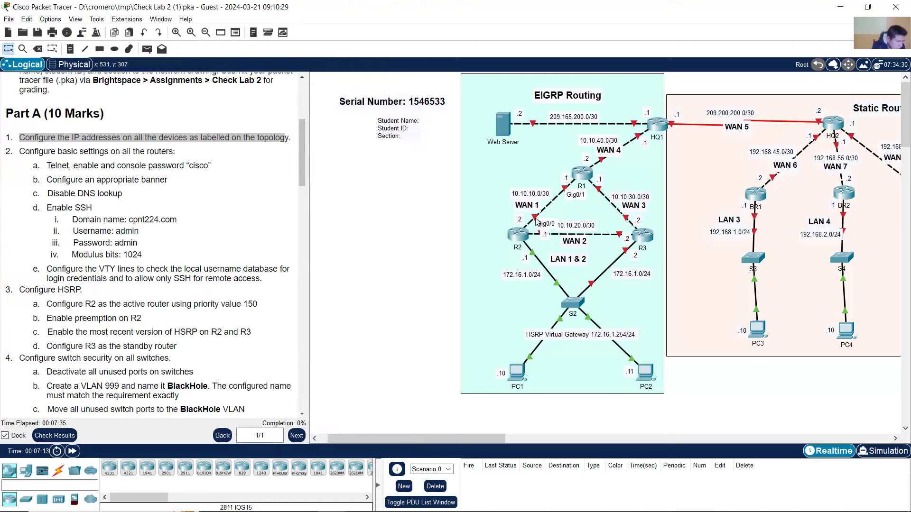
{"action": "left_click", "coordinate": [517, 242]}
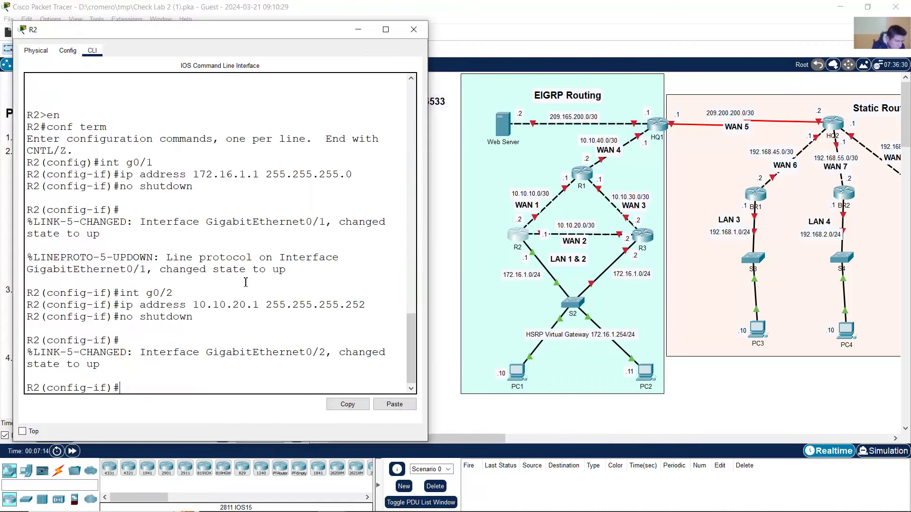
{"action": "key", "text": "Up"}
{"action": "key", "text": "Up"}
{"action": "key", "text": "Up"}
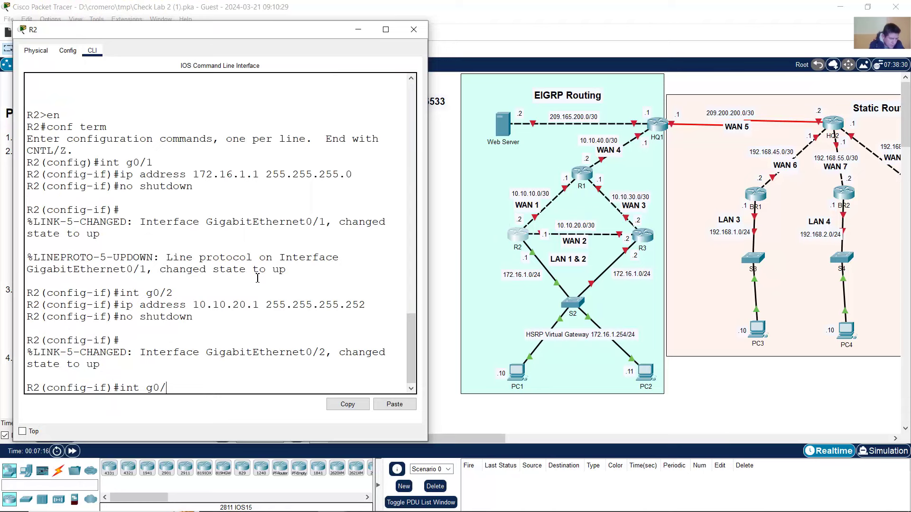
{"action": "key", "text": "BackSpace"}
{"action": "type", "text": "0"}
{"action": "key", "text": "Return"}
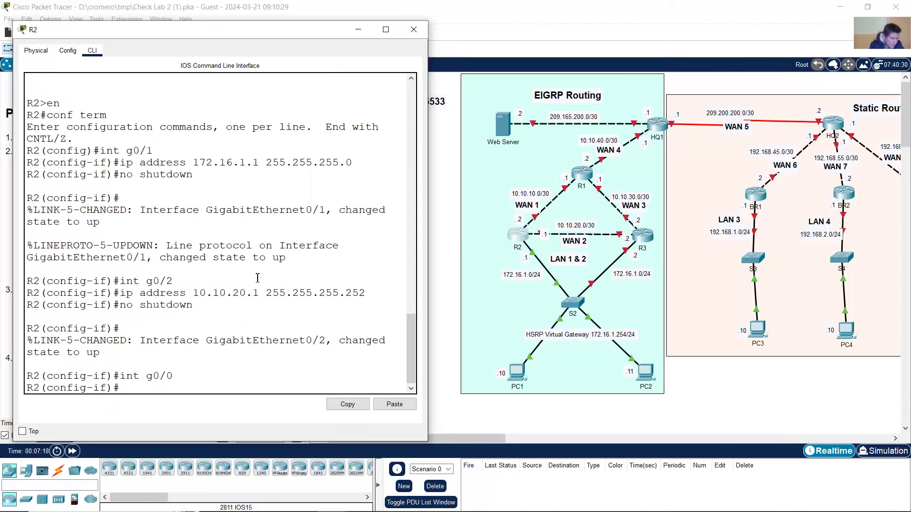
{"action": "key", "text": "Up"}
{"action": "key", "text": "Up"}
{"action": "key", "text": "Up"}
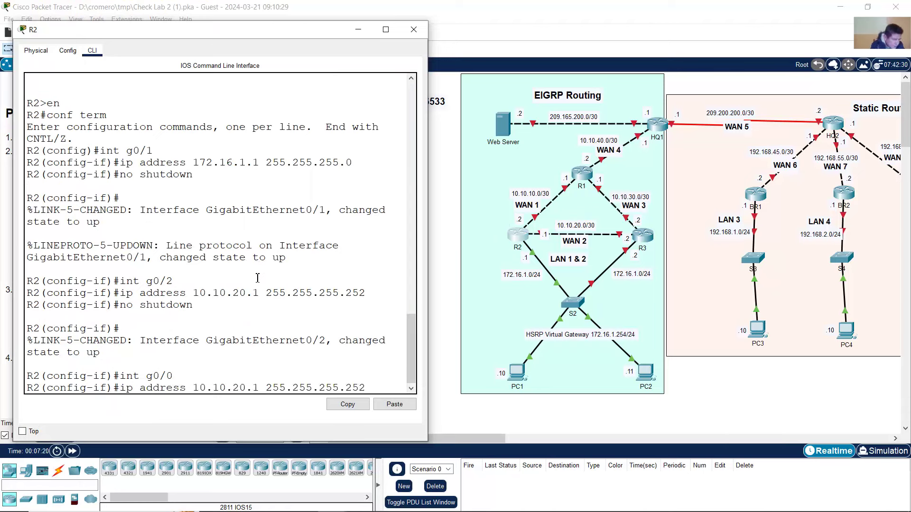
{"action": "key", "text": "BackSpace"}
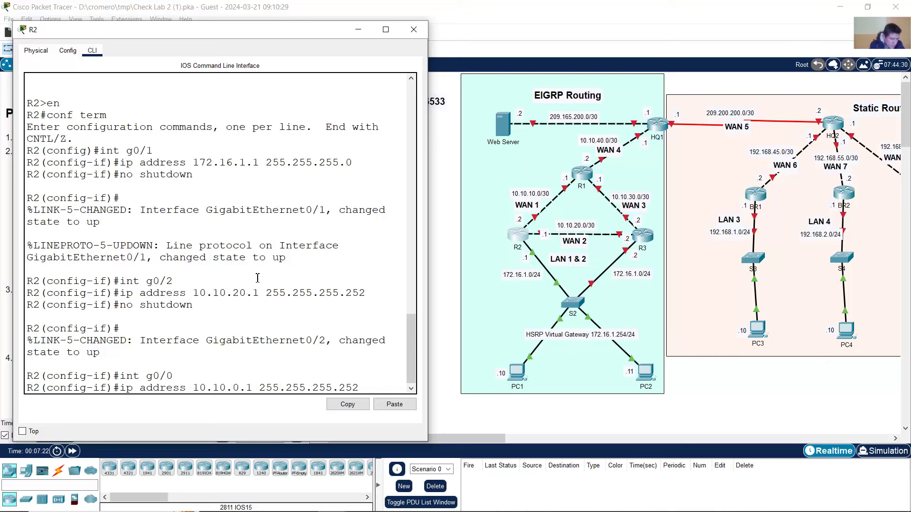
{"action": "type", "text": "1"}
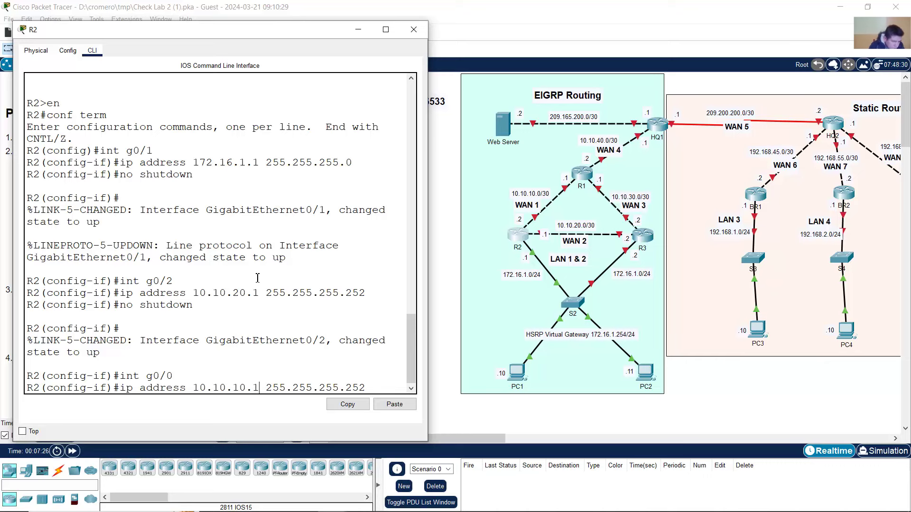
{"action": "key", "text": "Right"}
{"action": "key", "text": "Right"}
{"action": "key", "text": "Right"}
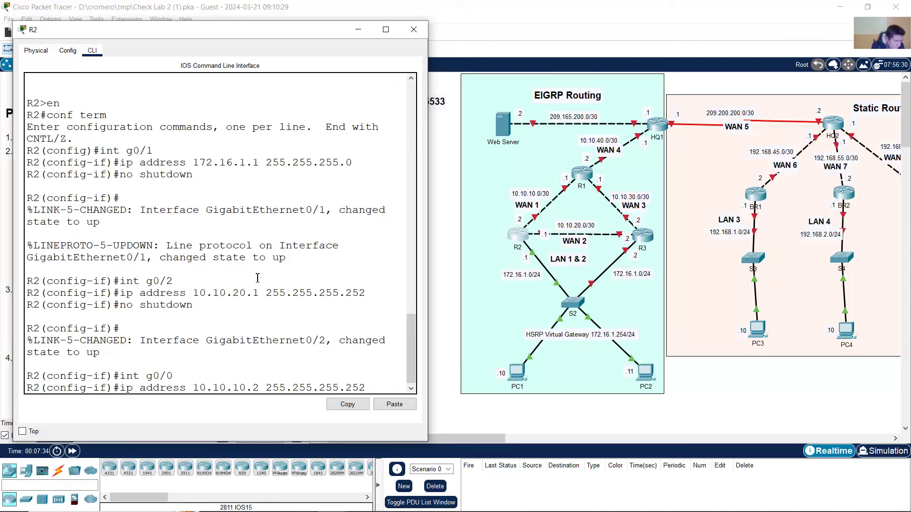
{"action": "key", "text": "Return"}
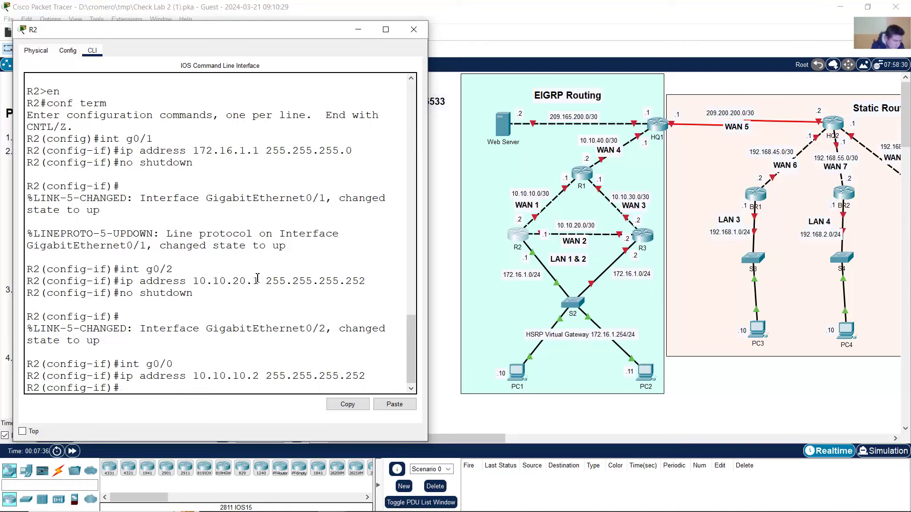
{"action": "type", "text": "no shutdown"}
{"action": "key", "text": "Return"}
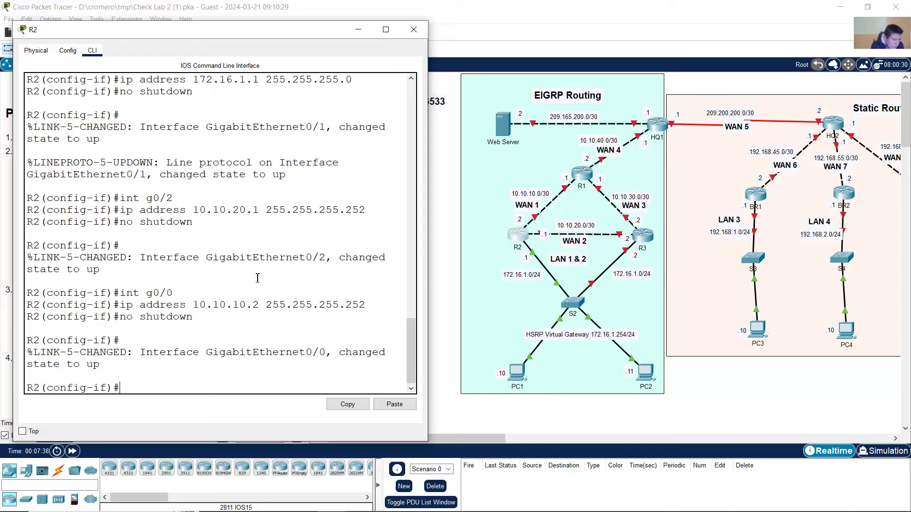
- Open router R3's window beside the topology and enter global configuration mode on its CLI
{"action": "left_click", "coordinate": [440, 159]}
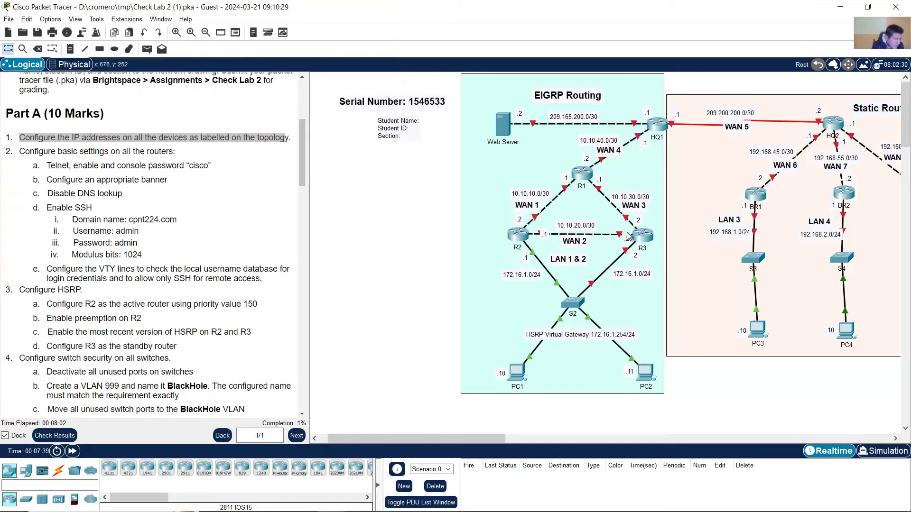
{"action": "left_click", "coordinate": [646, 236]}
{"action": "left_click_drag", "start_coordinate": [569, 106], "coordinate": [275, 45]}
{"action": "left_click", "coordinate": [103, 61]}
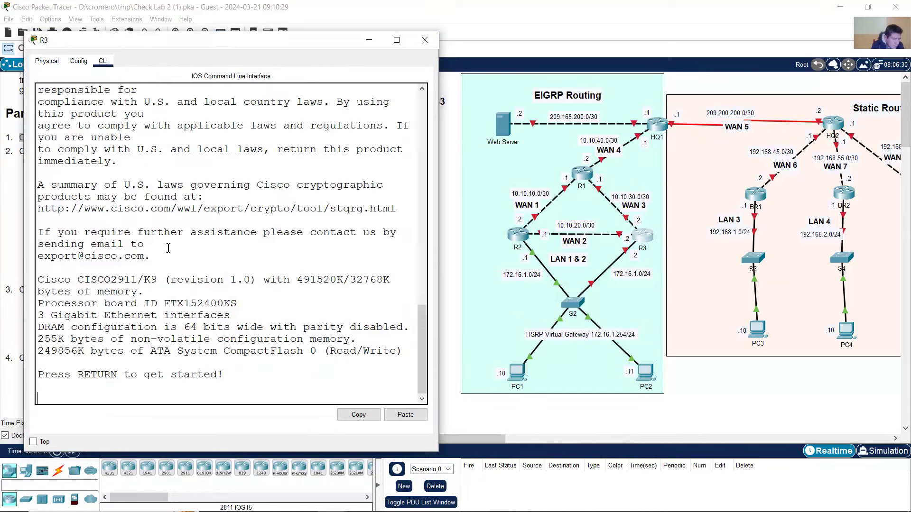
{"action": "key", "text": "Return"}
{"action": "type", "text": "en"}
{"action": "key", "text": "Return"}
{"action": "type", "text": "conf"}
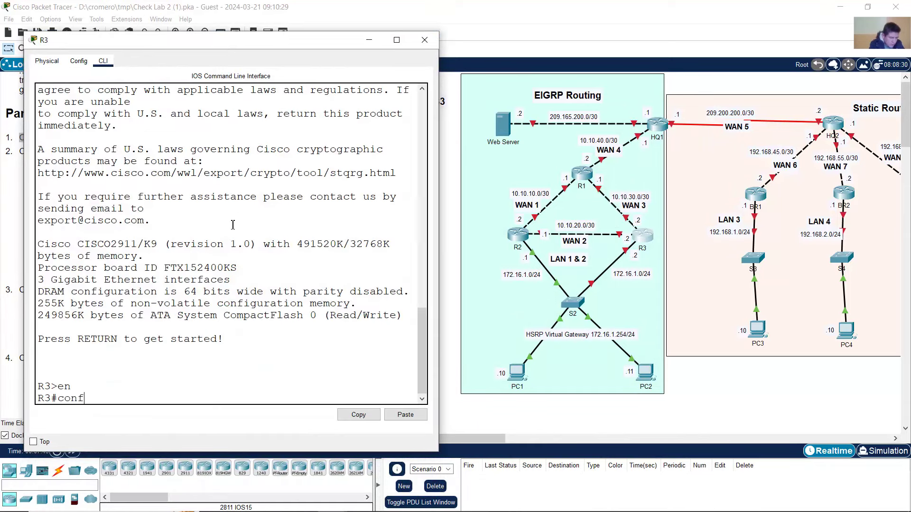
{"action": "type", "text": " term"}
{"action": "key", "text": "Return"}
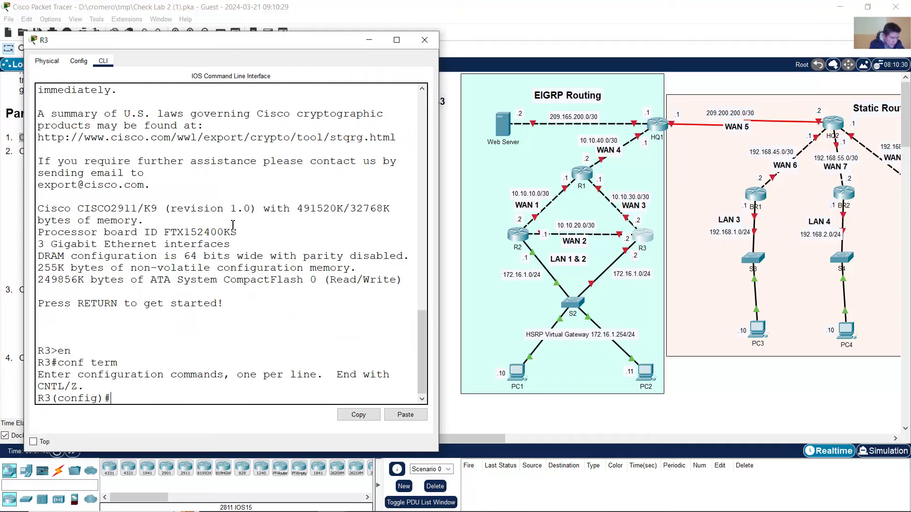
- Address R3's g0/1 as 172.16.1.2 255.255.255.0 and bring it up
{"action": "type", "text": "int"}
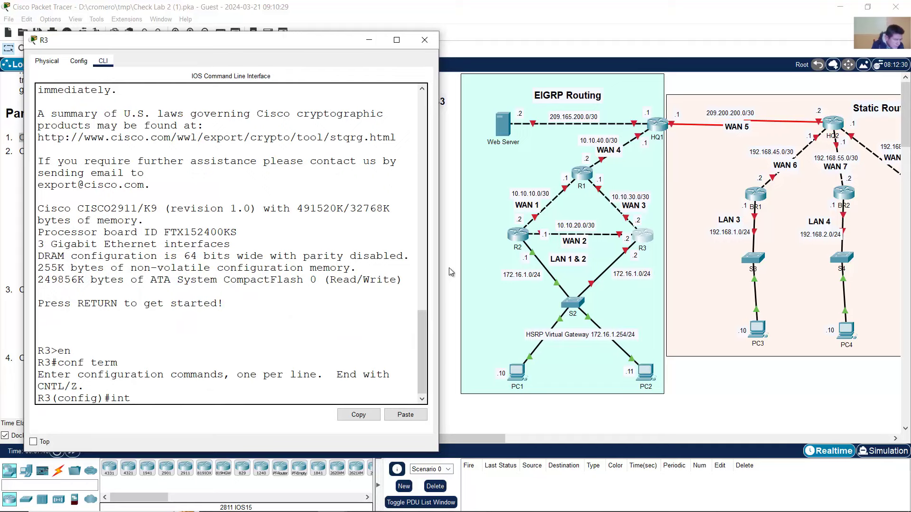
{"action": "left_click", "coordinate": [449, 268]}
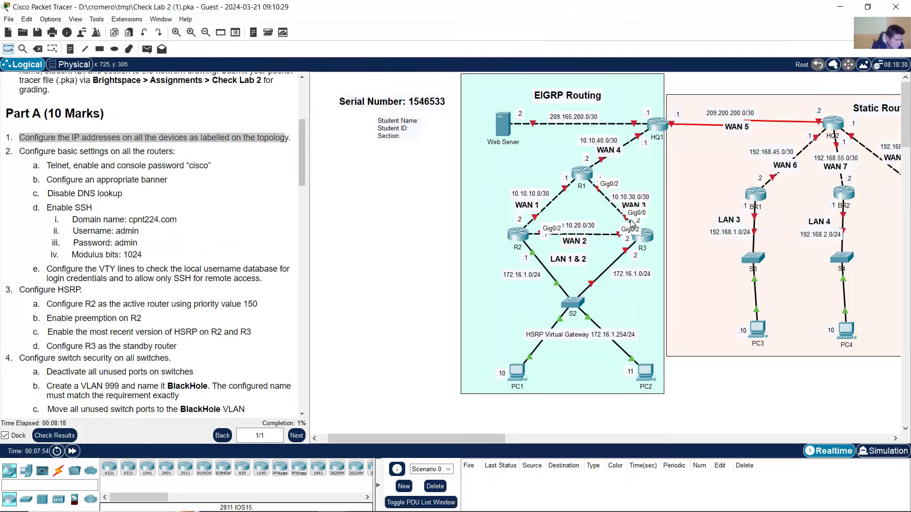
{"action": "left_click", "coordinate": [644, 237]}
{"action": "type", "text": "g0/1"}
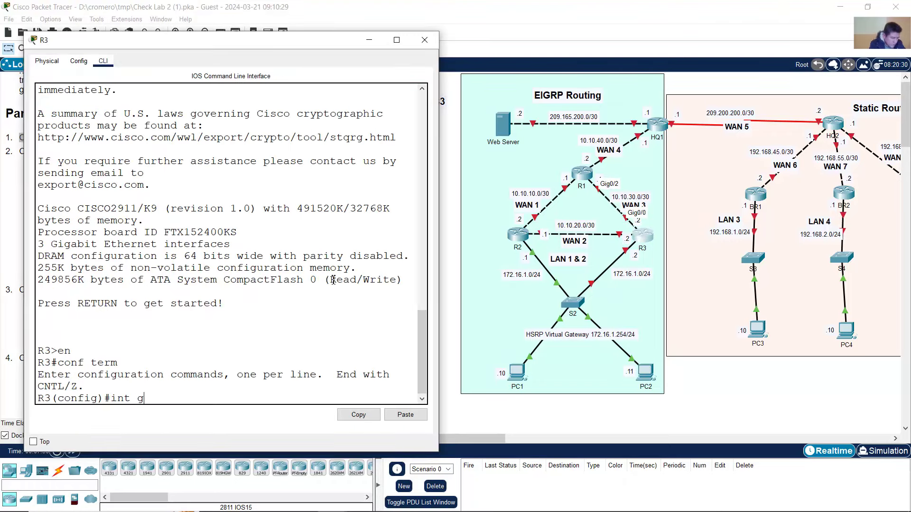
{"action": "key", "text": "Return"}
{"action": "type", "text": "ip a"}
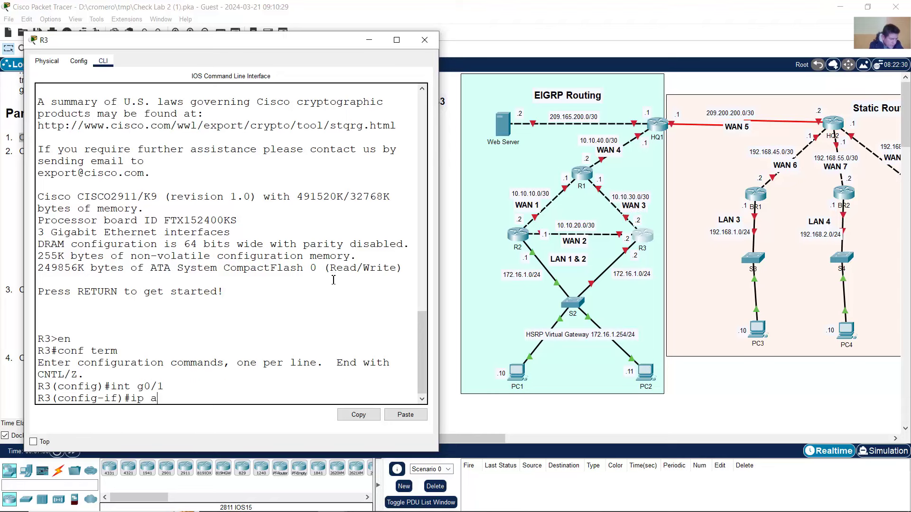
{"action": "type", "text": "ddress 17"}
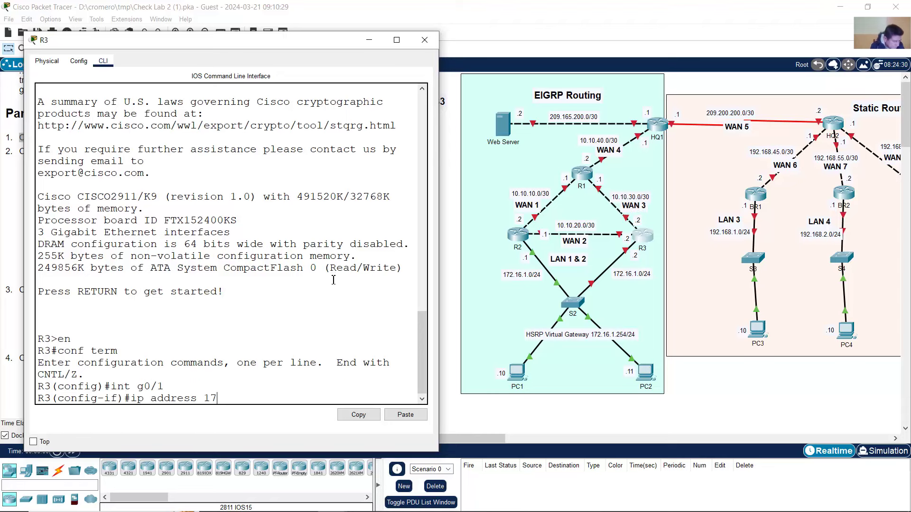
{"action": "type", "text": "2.16.1.2 255.255.255.0"}
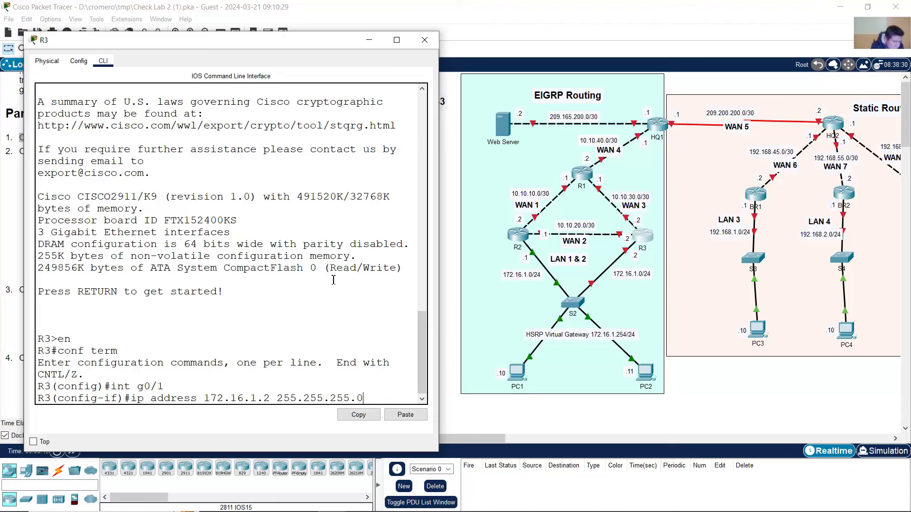
{"action": "key", "text": "Return"}
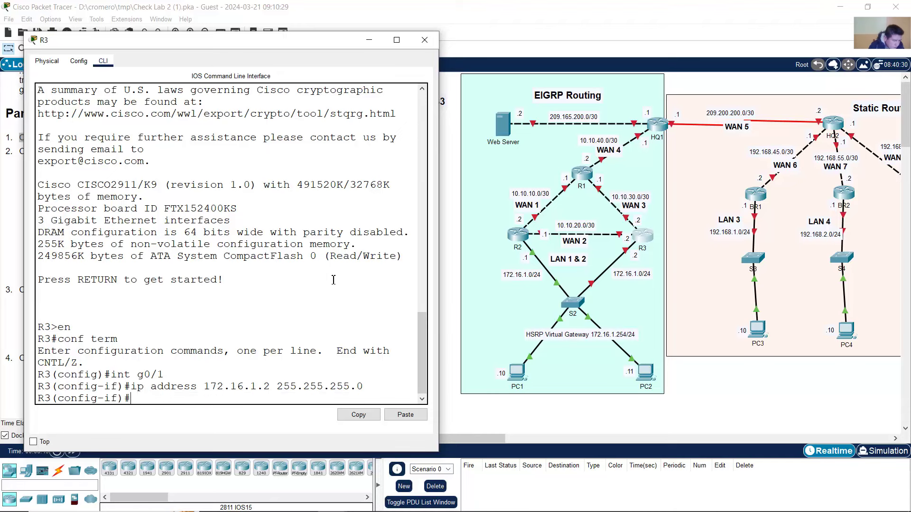
{"action": "type", "text": "no shutdown"}
{"action": "key", "text": "Return"}
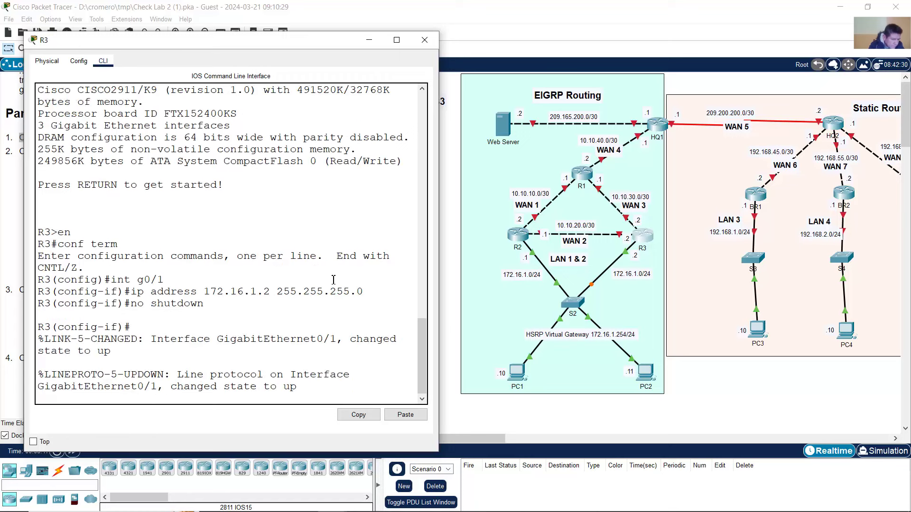
{"action": "key", "text": "Return"}
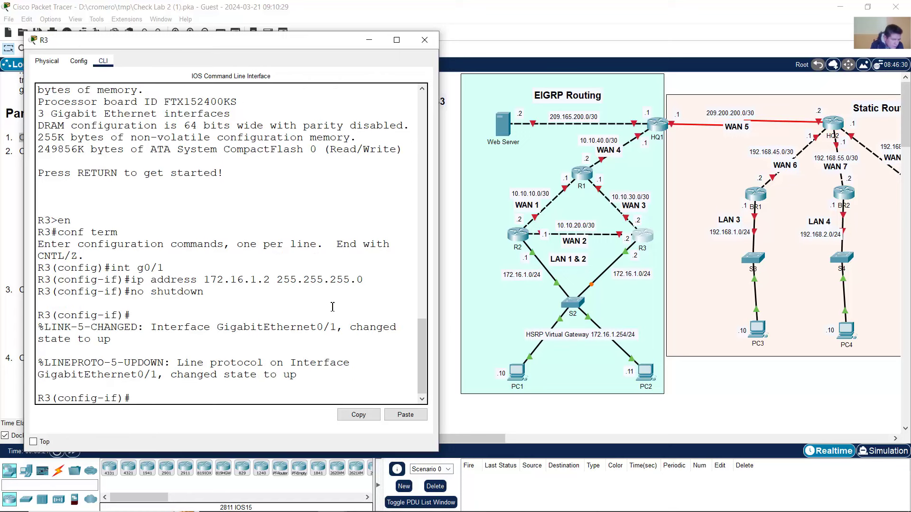
- Address R3's g0/2 as 10.10.20.2 255.255.255.252 and bring it up
{"action": "key", "text": "Up"}
{"action": "key", "text": "Up"}
{"action": "key", "text": "Up"}
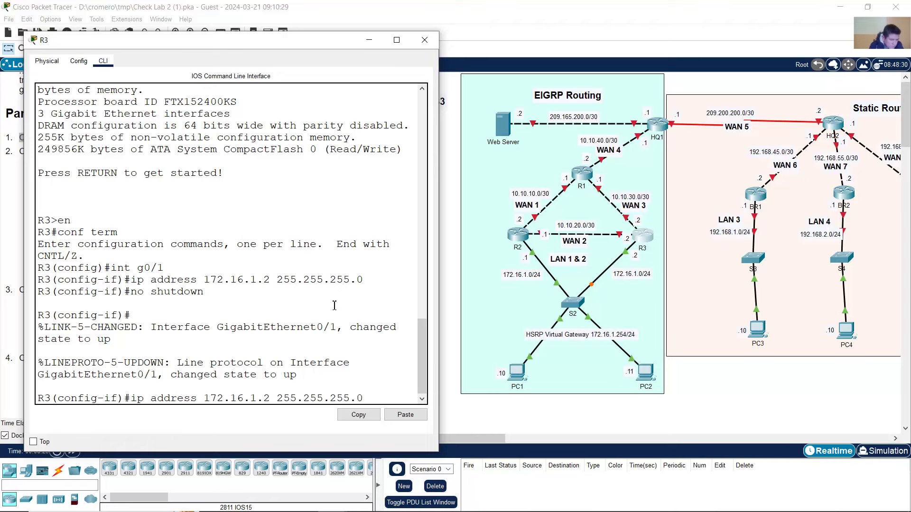
{"action": "key", "text": "BackSpace"}
{"action": "type", "text": "2"}
{"action": "key", "text": "Return"}
{"action": "type", "text": "ig-if)#i"}
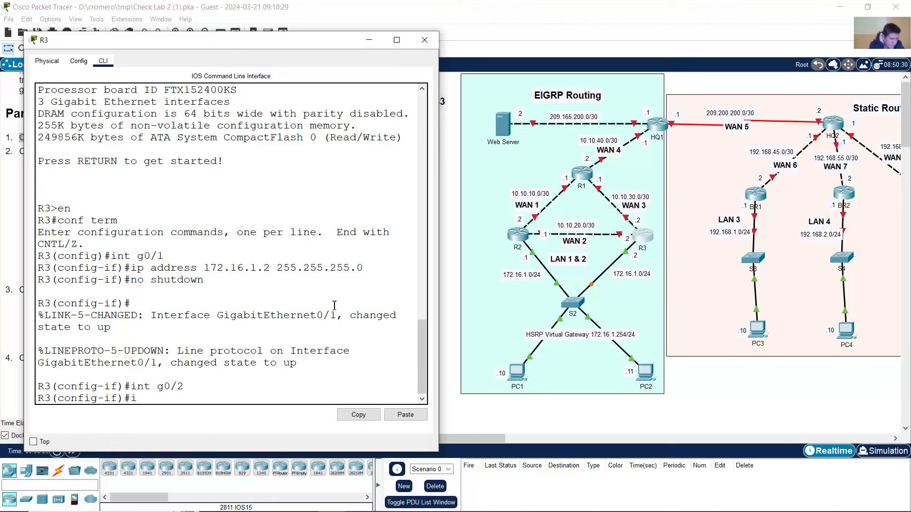
{"action": "type", "text": "p address 10.10.20."}
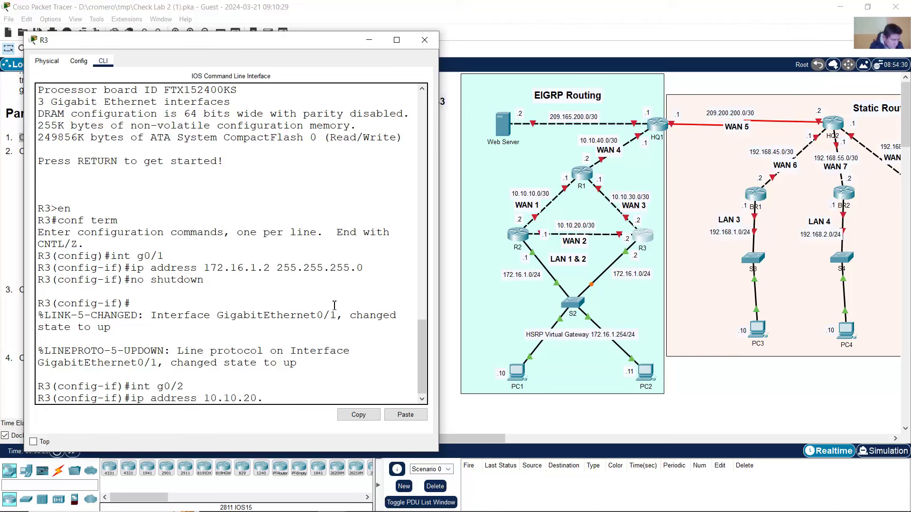
{"action": "type", "text": "2 255.255.255.252"}
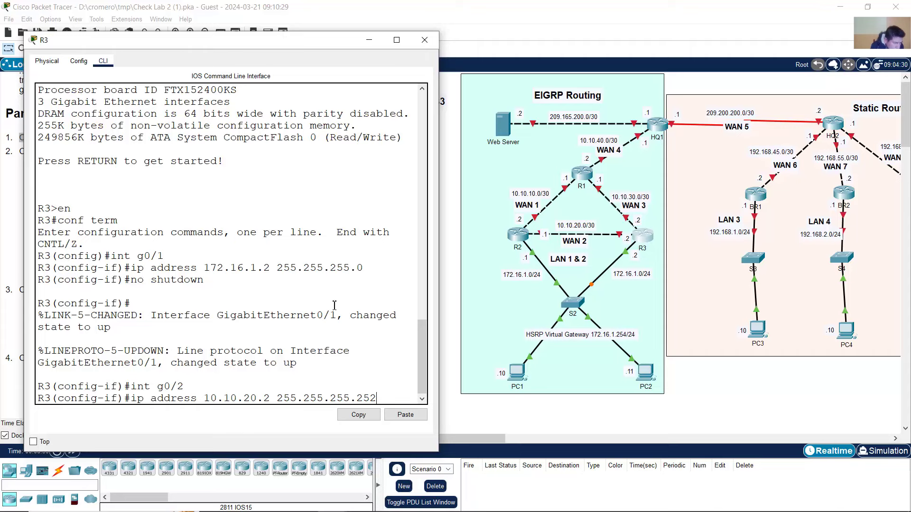
{"action": "key", "text": "Return"}
{"action": "type", "text": "no shutdown"}
{"action": "key", "text": "Return"}
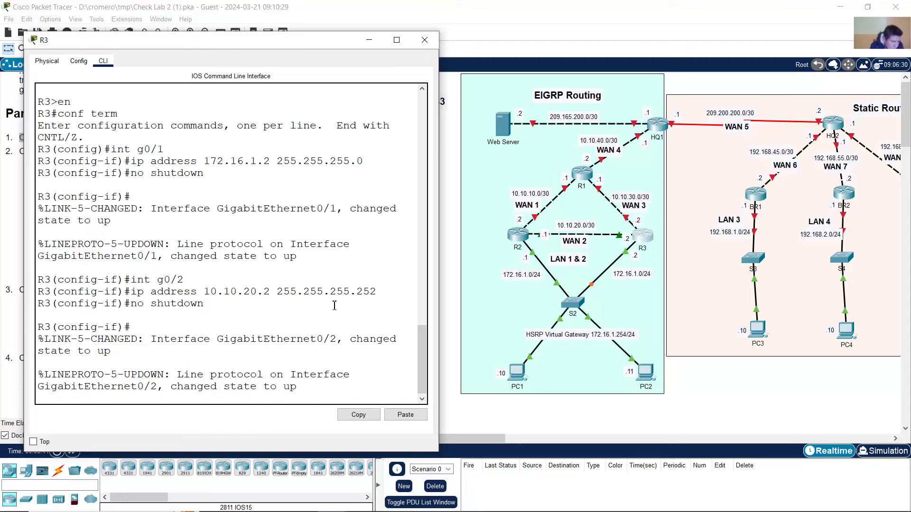
{"action": "key", "text": "Return"}
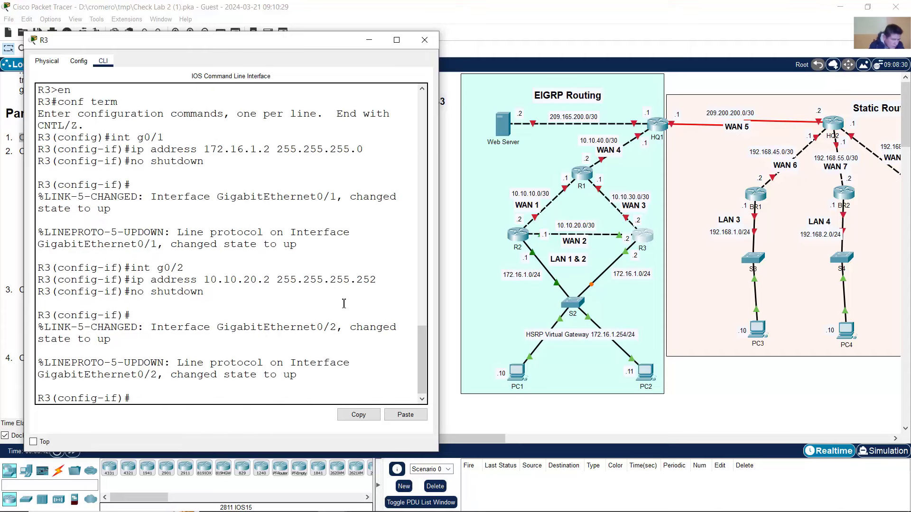
- Address R3's g0/0 as 10.10.30.2 255.255.255.252 and bring it up
{"action": "key", "text": "Up"}
{"action": "key", "text": "Up"}
{"action": "key", "text": "Up"}
{"action": "key", "text": "BackSpace"}
{"action": "type", "text": "0/0"}
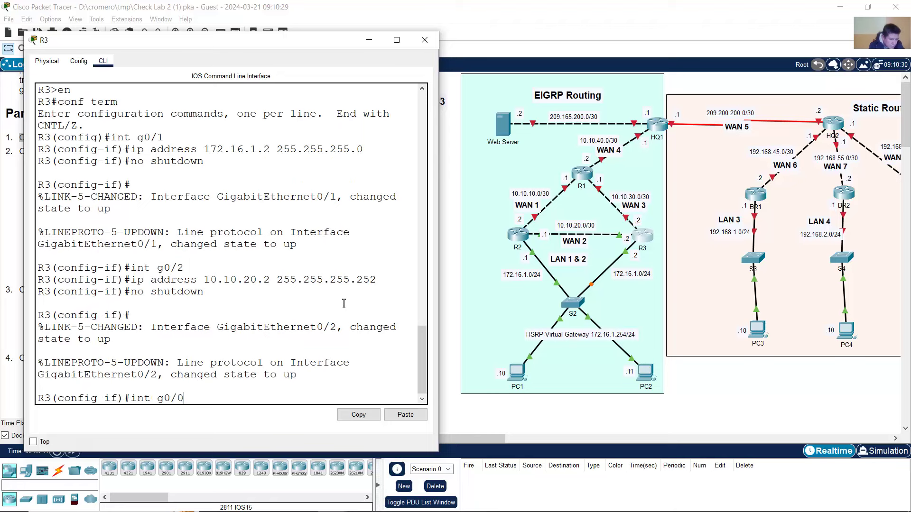
{"action": "key", "text": "Return"}
{"action": "key", "text": "Up"}
{"action": "key", "text": "Up"}
{"action": "key", "text": "Up"}
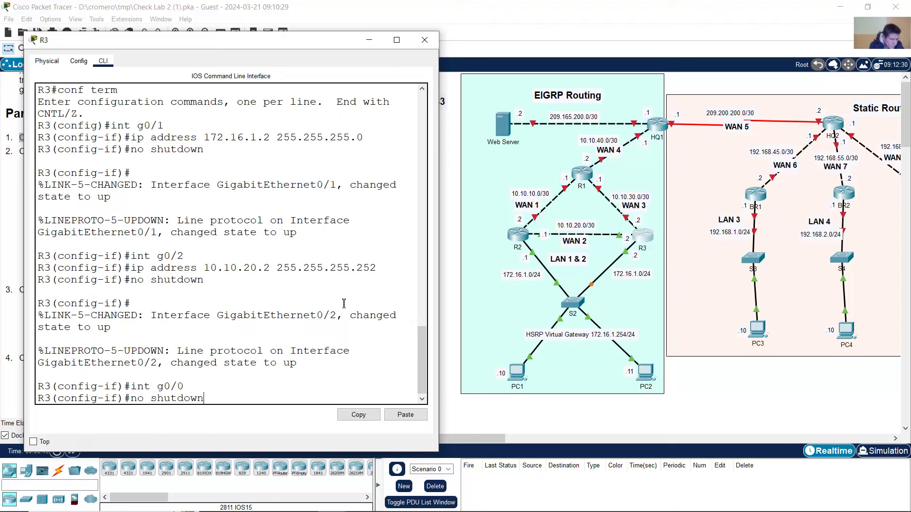
{"action": "key", "text": "Down"}
{"action": "key", "text": "Up"}
{"action": "key", "text": "Up"}
{"action": "key", "text": "Up"}
{"action": "key", "text": "Up"}
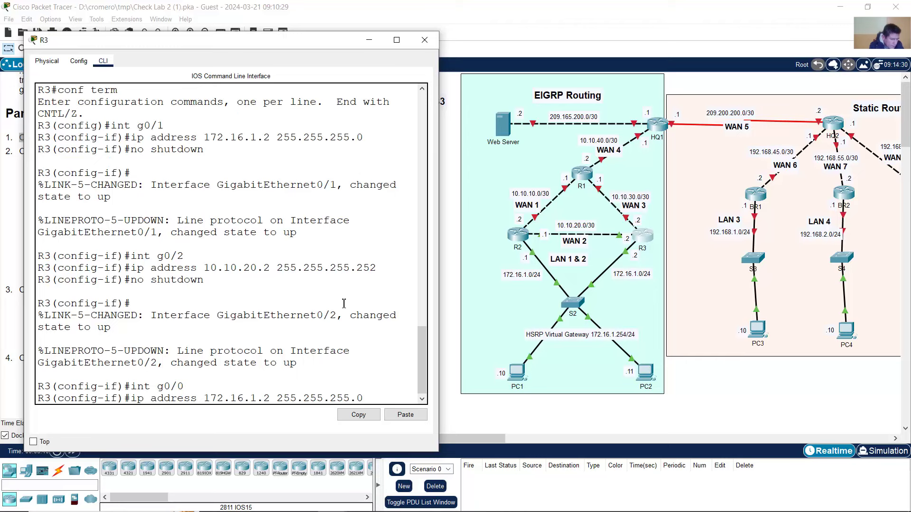
{"action": "key", "text": "Down"}
{"action": "key", "text": "Down"}
{"action": "key", "text": "Down"}
{"action": "key", "text": "BackSpace"}
{"action": "key", "text": "BackSpace"}
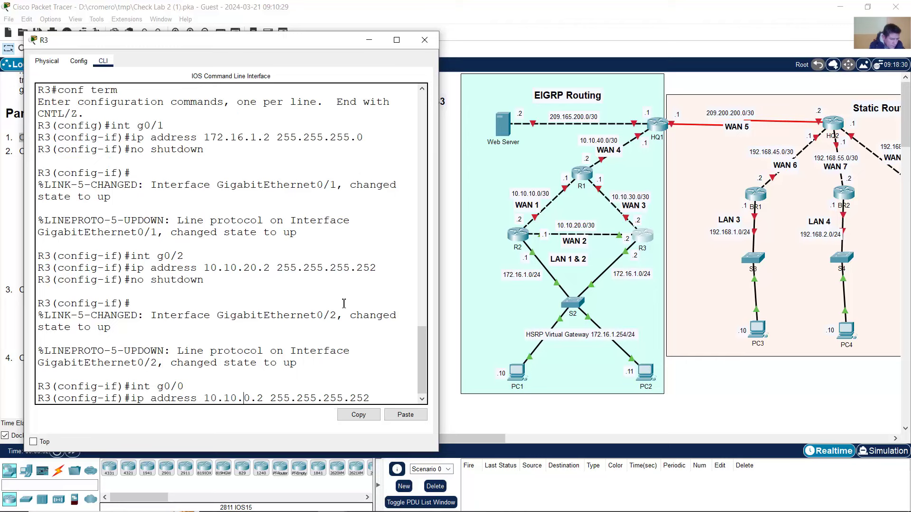
{"action": "type", "text": "30"}
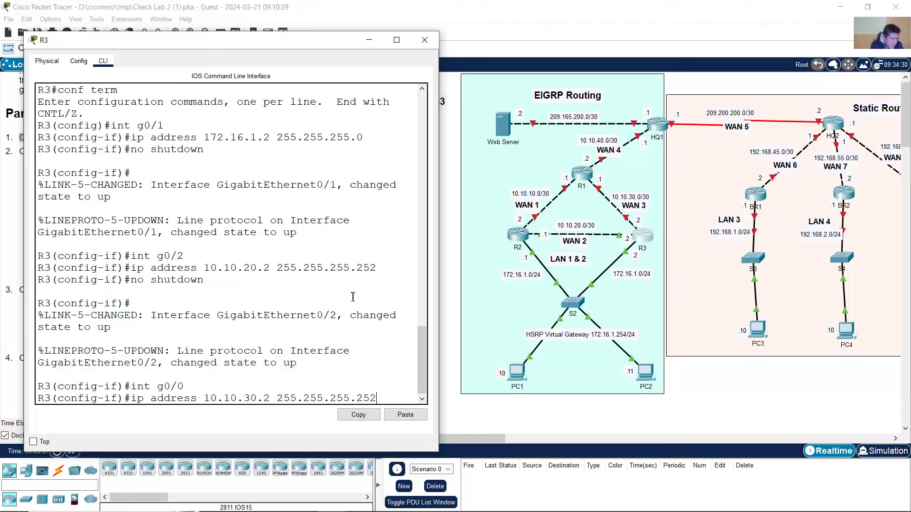
{"action": "key", "text": "Return"}
{"action": "key", "text": "Up"}
{"action": "key", "text": "Up"}
{"action": "key", "text": "Up"}
{"action": "key", "text": "Return"}
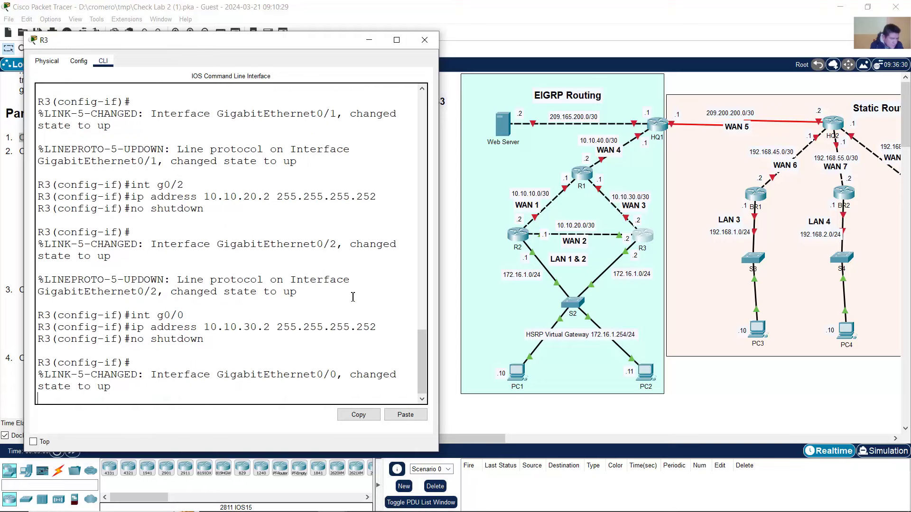
- Open R1's command line and enter global configuration mode with en and conf term
{"action": "left_click", "coordinate": [448, 219]}
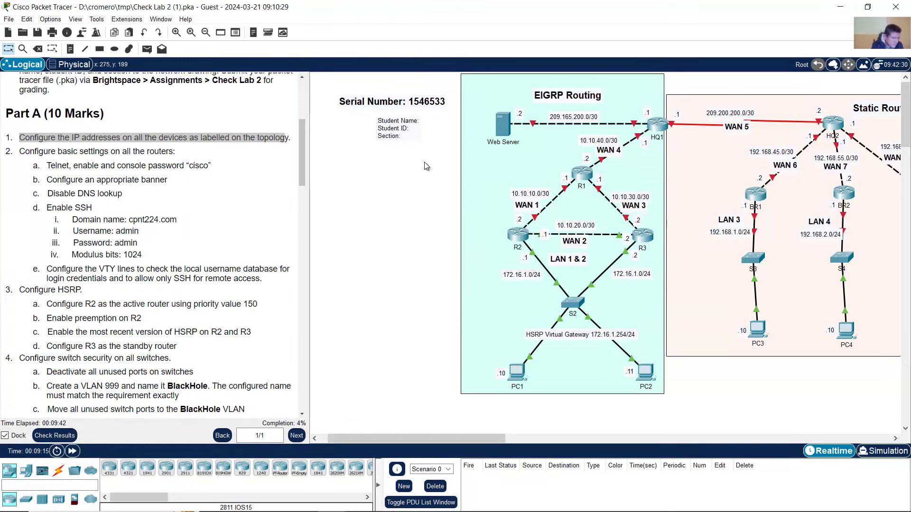
{"action": "left_click", "coordinate": [581, 179]}
{"action": "left_click_drag", "start_coordinate": [499, 103], "coordinate": [191, 55]}
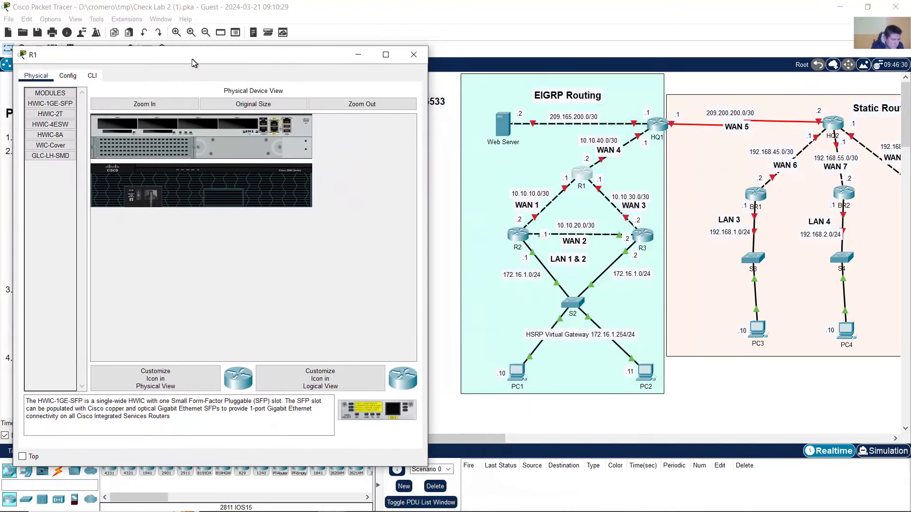
{"action": "left_click", "coordinate": [92, 69]}
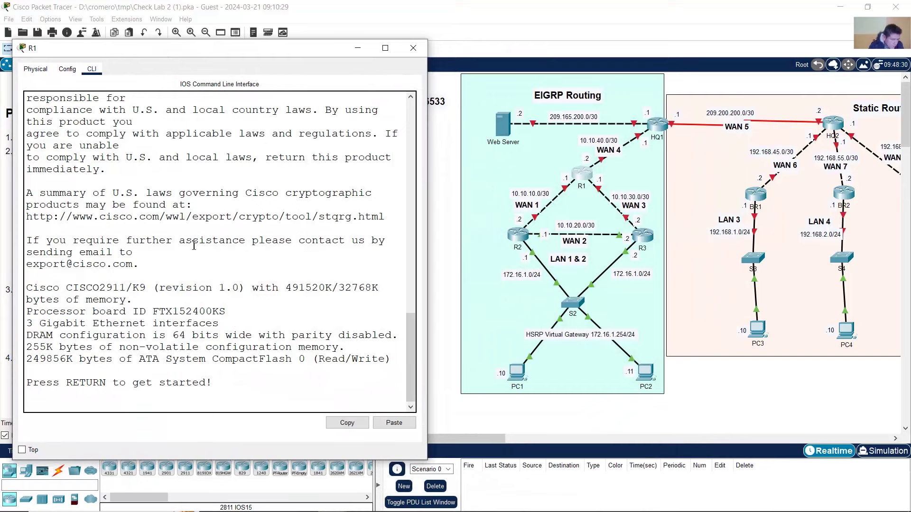
{"action": "key", "text": "Return"}
{"action": "type", "text": "en"}
{"action": "key", "text": "Return"}
{"action": "type", "text": "conf term"}
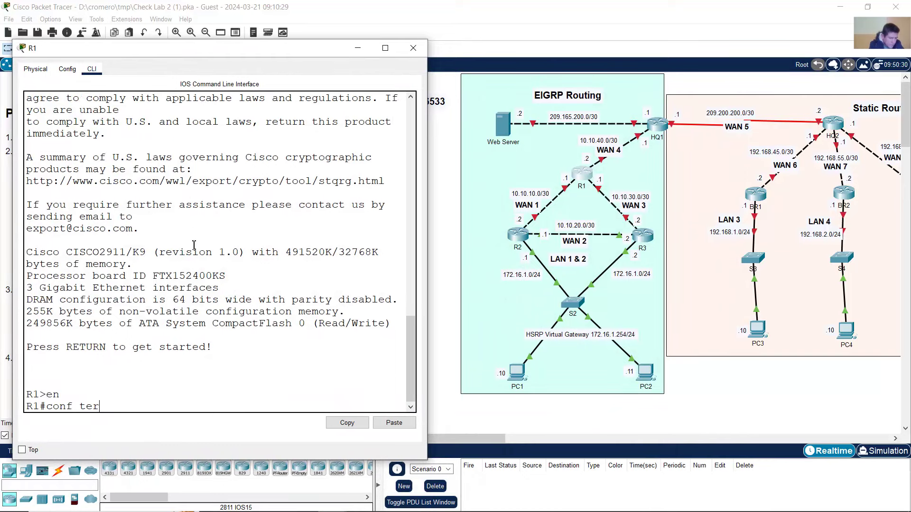
{"action": "key", "text": "Return"}
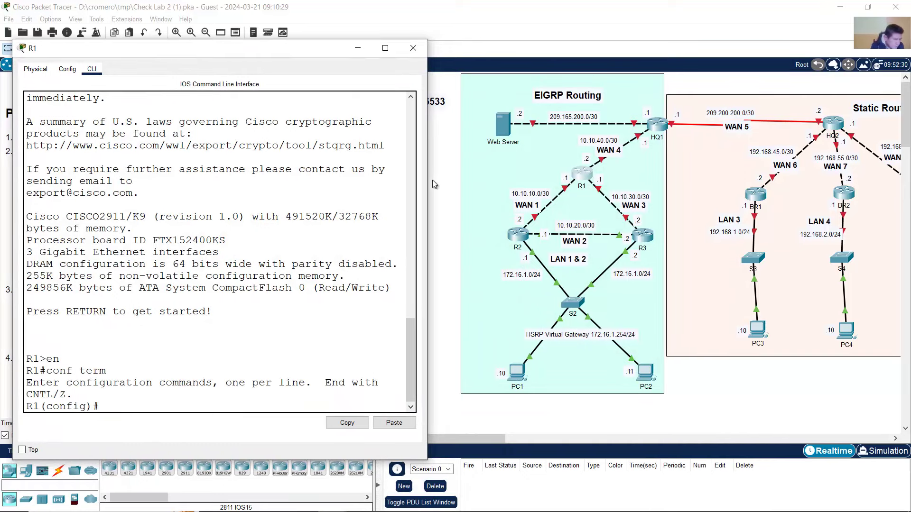
- Give R1's G0/1 the address 10.10.10.1 255.255.255.252 and enable it
{"action": "left_click", "coordinate": [433, 180]}
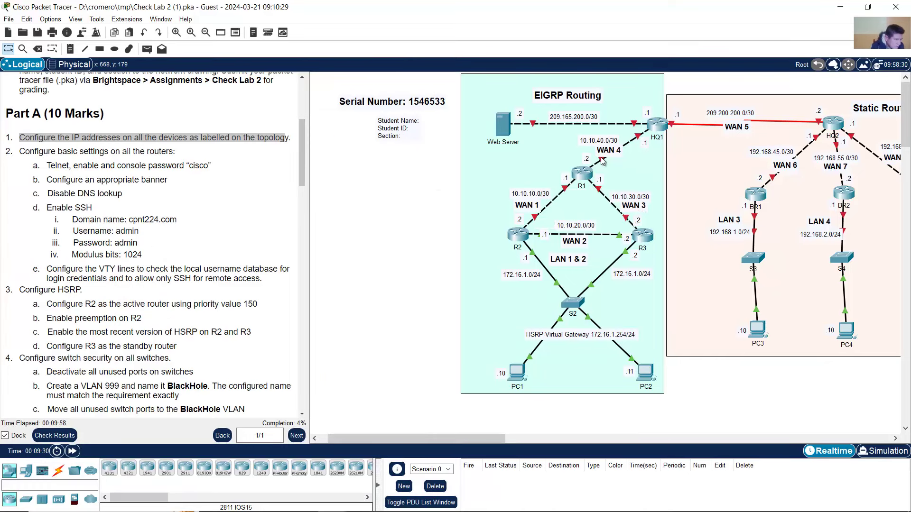
{"action": "left_click", "coordinate": [584, 176]}
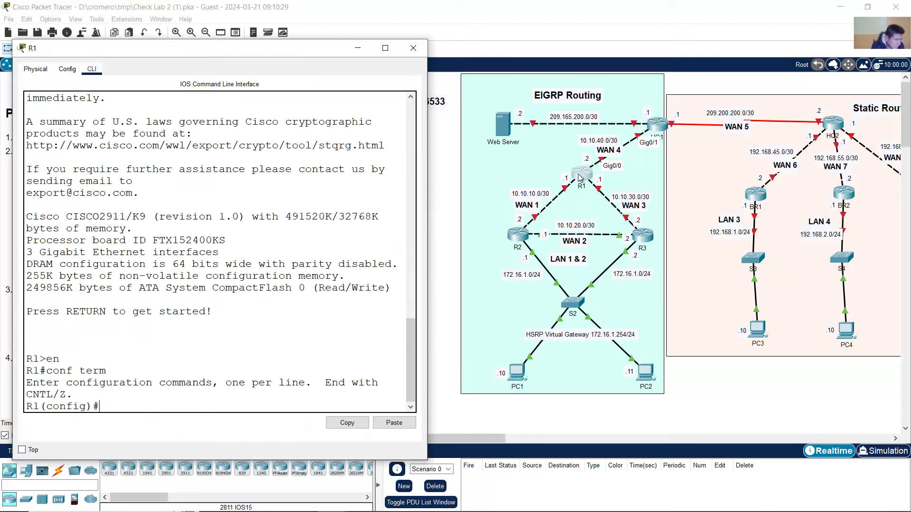
{"action": "type", "text": "int g0/1"}
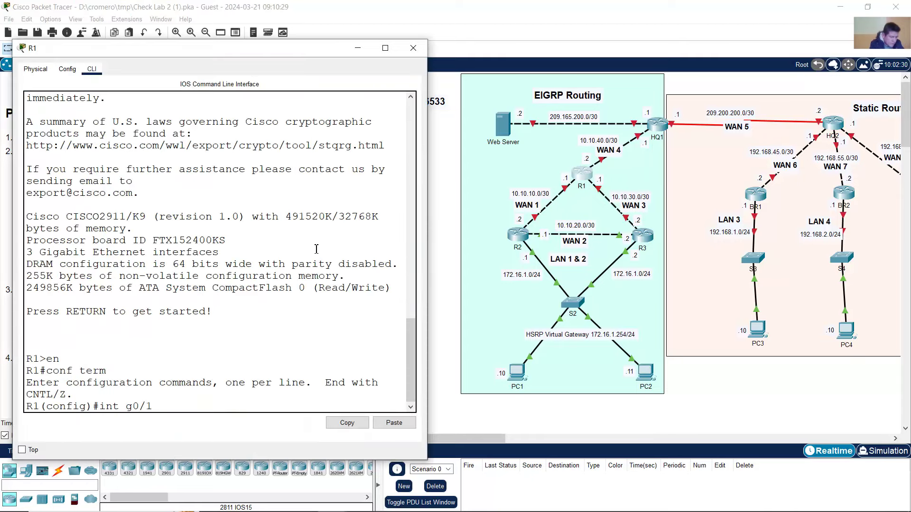
{"action": "key", "text": "Return"}
{"action": "type", "text": "ip add"}
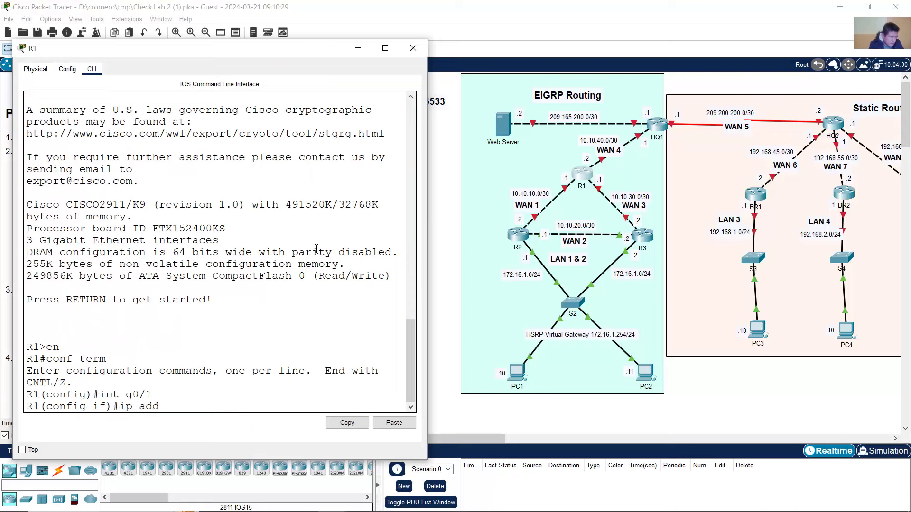
{"action": "type", "text": "ress 10.10.1"}
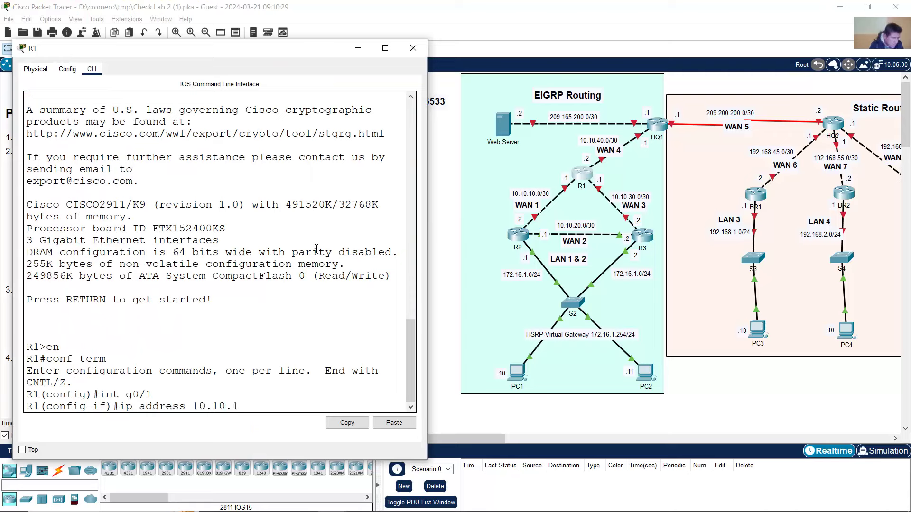
{"action": "type", "text": "0.1 255.255.255.252"}
{"action": "key", "text": "Return"}
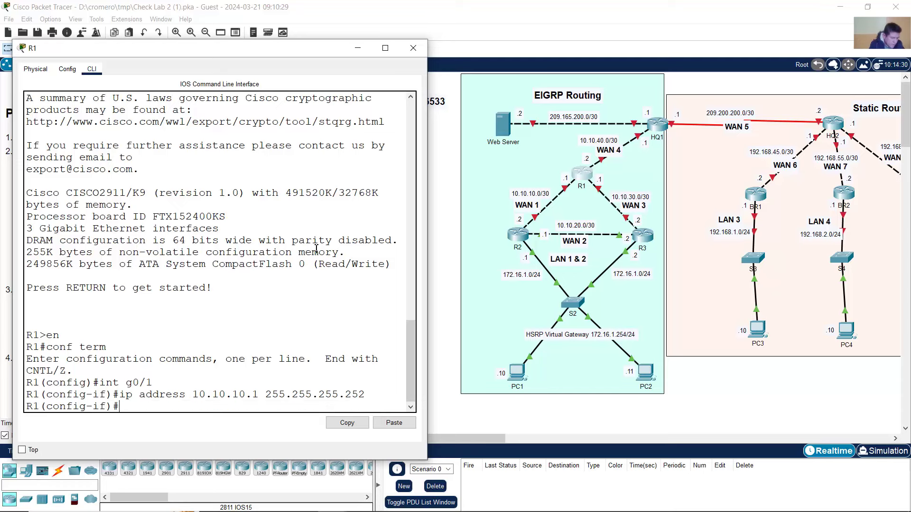
{"action": "type", "text": "no shutdown"}
{"action": "key", "text": "Return"}
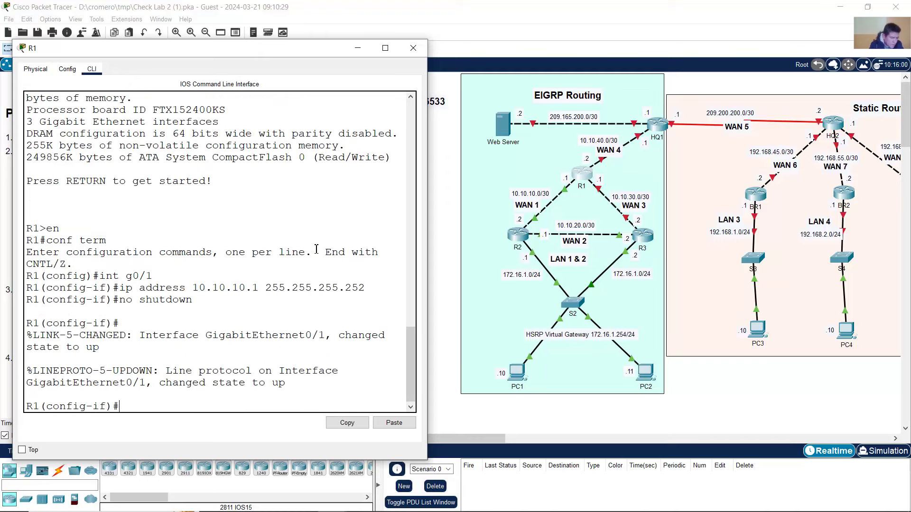
- Give R1's G0/2 the address 10.10.30.1 255.255.255.252 and enable it
{"action": "key", "text": "Up"}
{"action": "key", "text": "Up"}
{"action": "key", "text": "Up"}
{"action": "key", "text": "BackSpace"}
{"action": "type", "text": "2"}
{"action": "key", "text": "Return"}
{"action": "key", "text": "Up"}
{"action": "key", "text": "Up"}
{"action": "key", "text": "Up"}
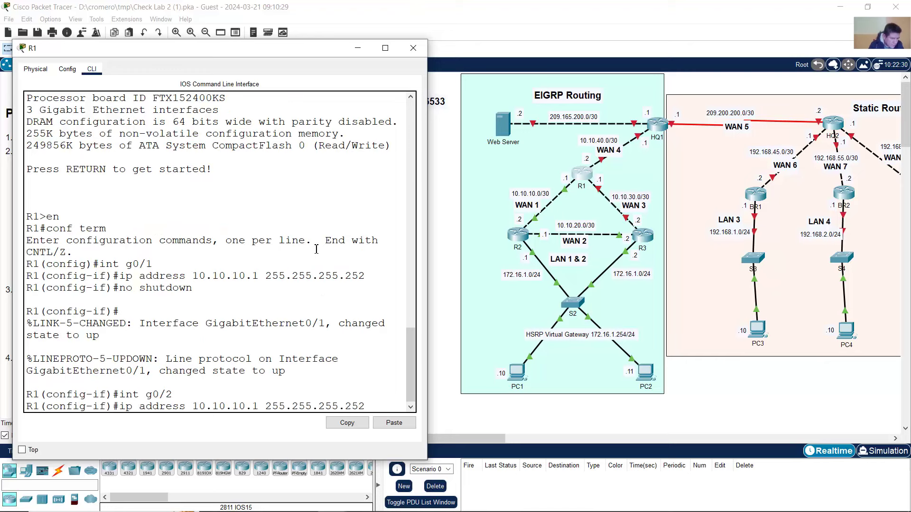
{"action": "key", "text": "Left"}
{"action": "key", "text": "Left"}
{"action": "key", "text": "Left"}
{"action": "key", "text": "Left"}
{"action": "key", "text": "Left"}
{"action": "key", "text": "Left"}
{"action": "key", "text": "Left"}
{"action": "key", "text": "Left"}
{"action": "key", "text": "Left"}
{"action": "key", "text": "Left"}
{"action": "key", "text": "Left"}
{"action": "key", "text": "Left"}
{"action": "key", "text": "Left"}
{"action": "key", "text": "Left"}
{"action": "key", "text": "Left"}
{"action": "key", "text": "Left"}
{"action": "key", "text": "Left"}
{"action": "key", "text": "Left"}
{"action": "key", "text": "Left"}
{"action": "key", "text": "BackSpace"}
{"action": "type", "text": "3"}
{"action": "key", "text": "Return"}
{"action": "type", "text": "no shutdown"}
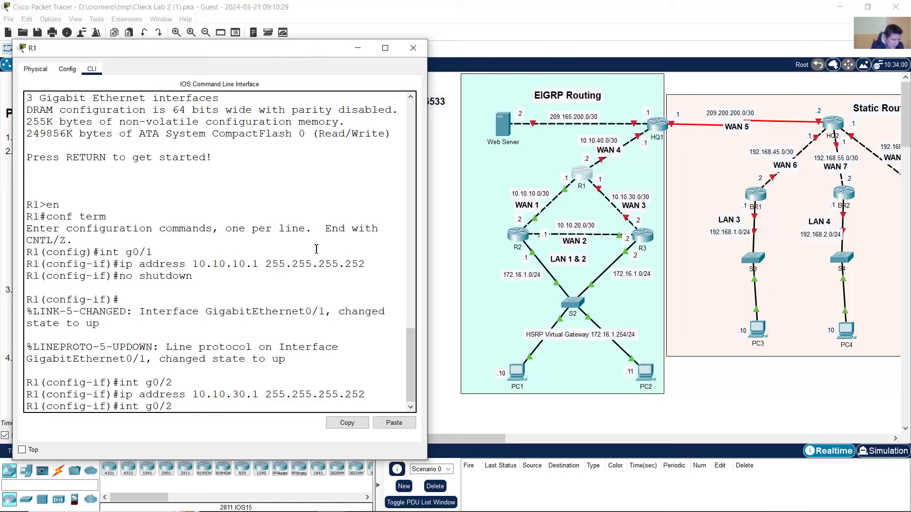
{"action": "key", "text": "Return"}
- Give R1's G0/0 the address 10.10.40.2 255.255.255.252 and enable it
{"action": "key", "text": "Up"}
{"action": "key", "text": "Up"}
{"action": "key", "text": "Up"}
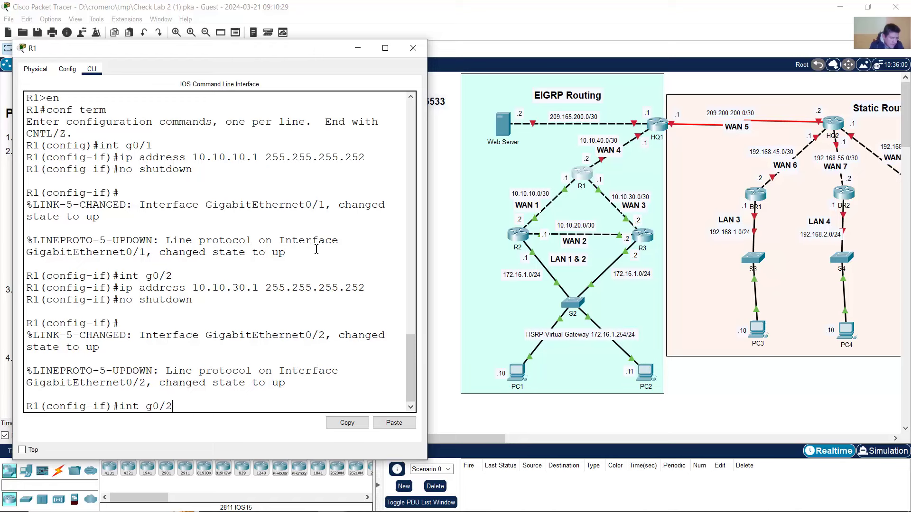
{"action": "key", "text": "BackSpace"}
{"action": "type", "text": "0"}
{"action": "key", "text": "Return"}
{"action": "type", "text": "ip "}
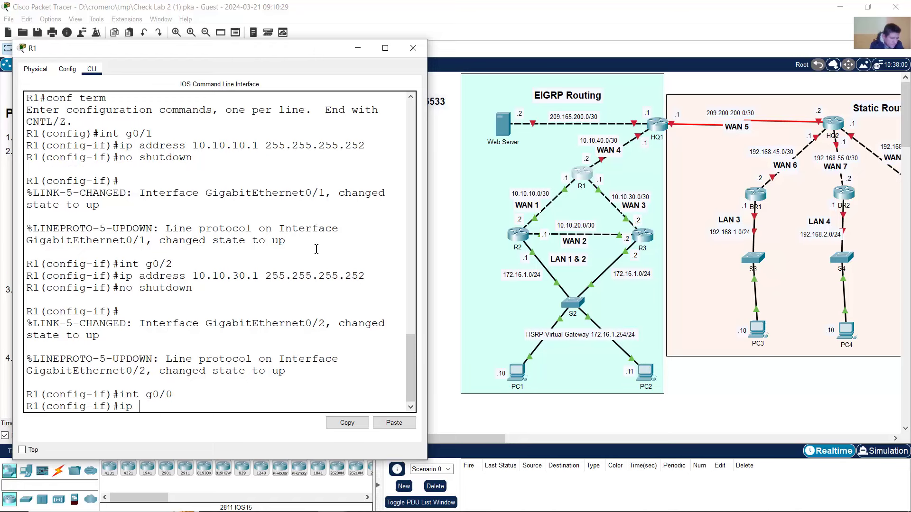
{"action": "type", "text": "address 10"}
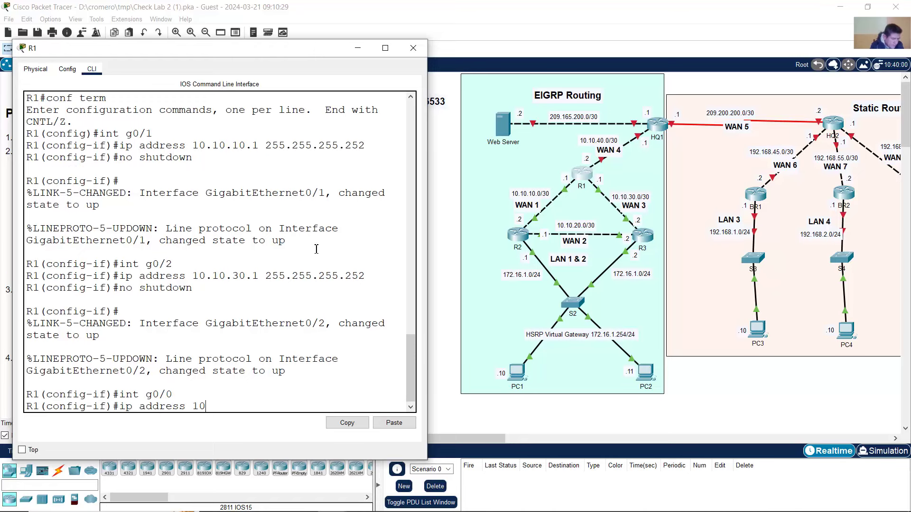
{"action": "type", "text": ".10.40.2 255.255.255.252"}
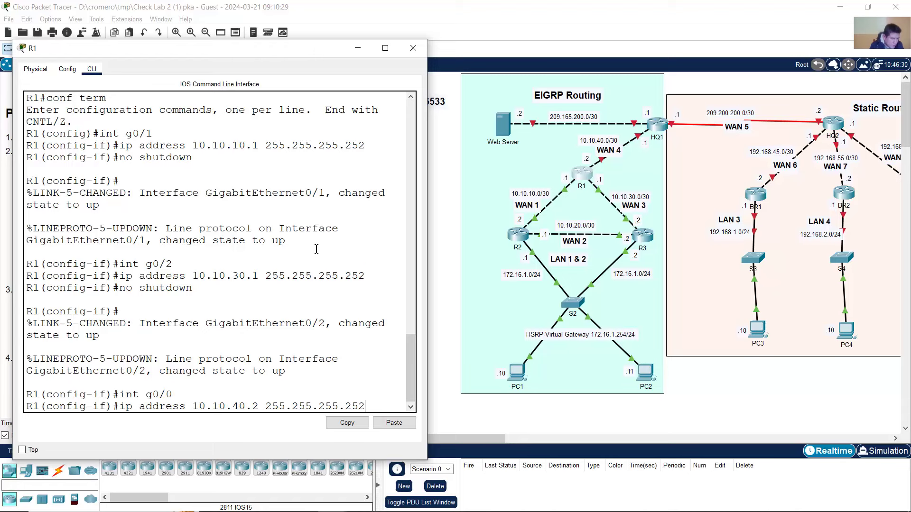
{"action": "key", "text": "Return"}
{"action": "type", "text": "no shutdown"}
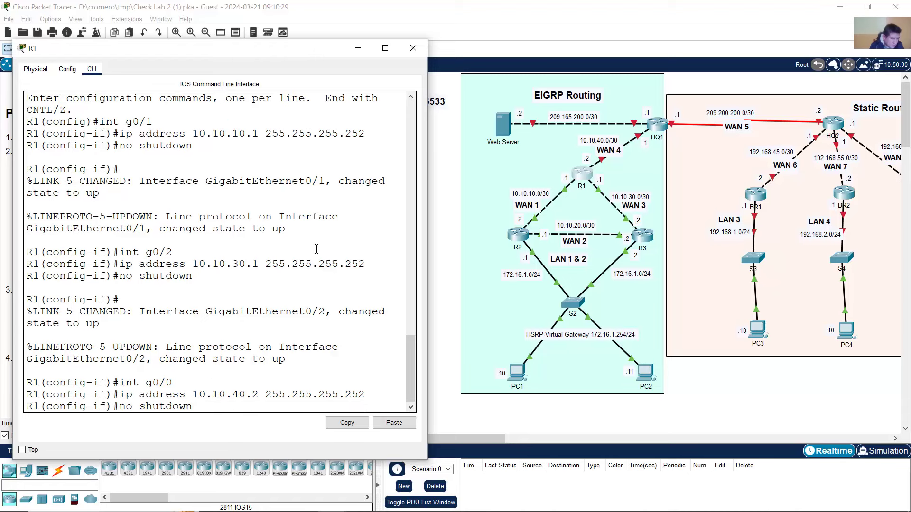
{"action": "key", "text": "Return"}
{"action": "key", "text": "Return"}
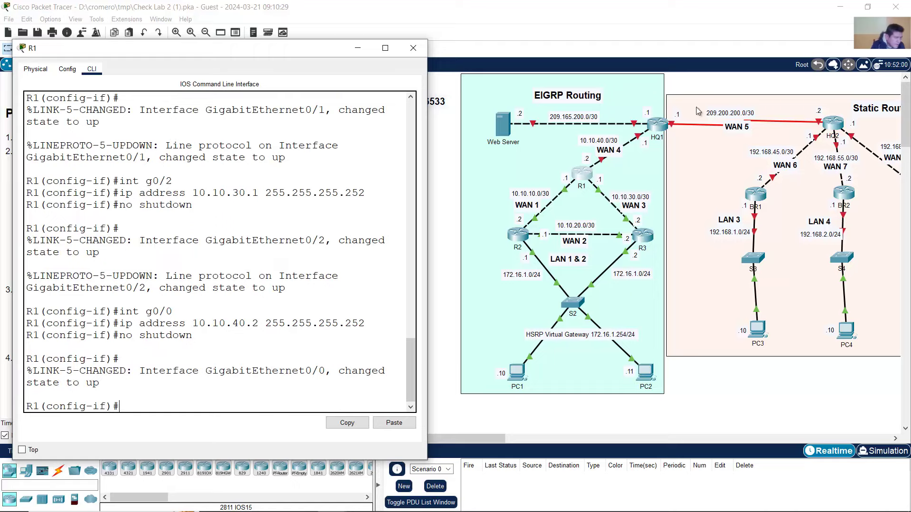
{"action": "left_click", "coordinate": [669, 121]}
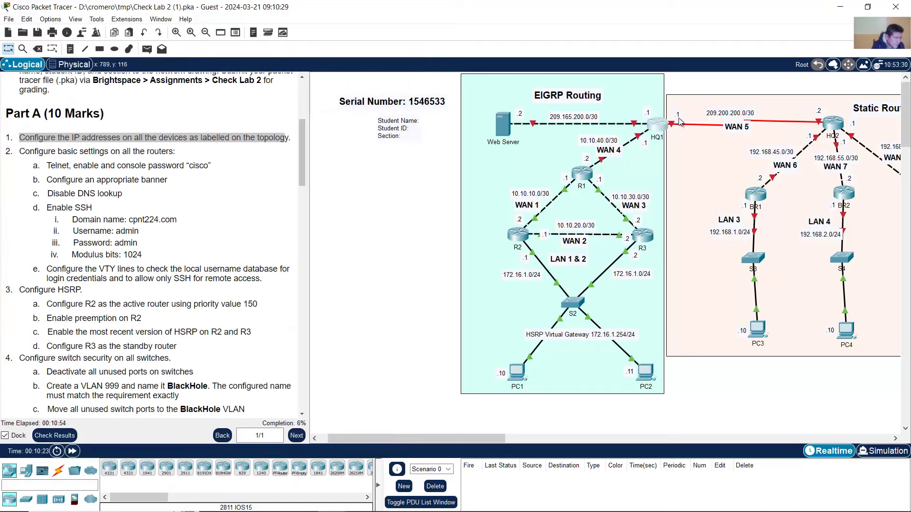
- Open HQ1's command line and enter global configuration mode with en and conf term
{"action": "left_click", "coordinate": [663, 126]}
{"action": "left_click_drag", "start_coordinate": [562, 105], "coordinate": [270, 52]}
{"action": "left_click", "coordinate": [116, 69]}
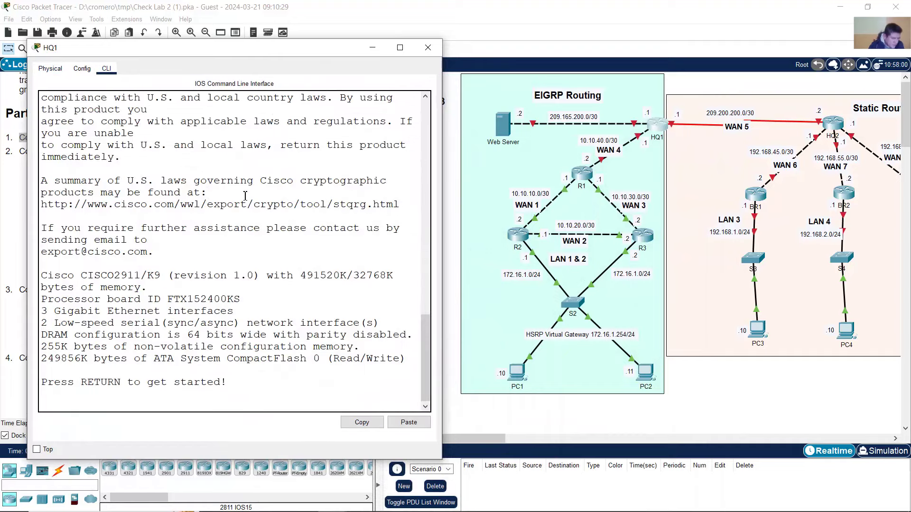
{"action": "key", "text": "Return"}
{"action": "type", "text": "en"}
{"action": "key", "text": "Return"}
{"action": "type", "text": "conf term"}
{"action": "key", "text": "Return"}
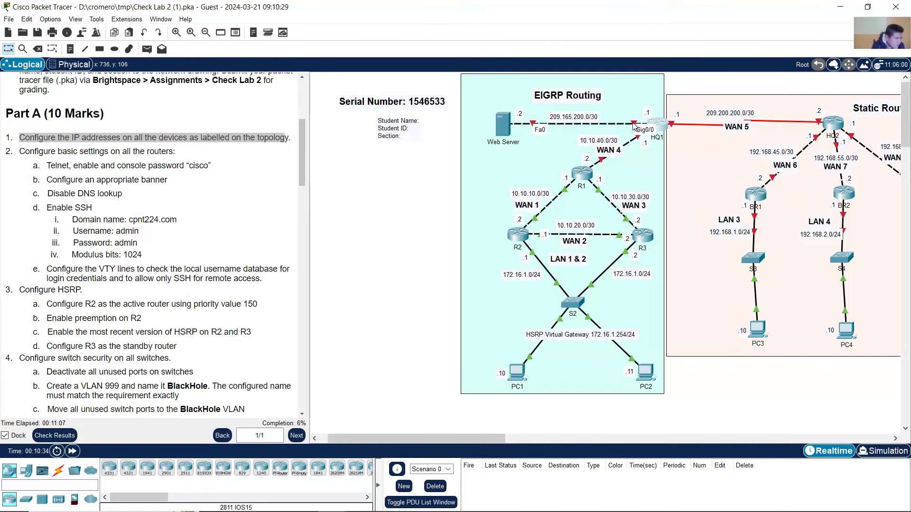
- Give HQ1's G0/1 the address 10.10.40.1 255.255.255.252 and enable it
{"action": "left_click", "coordinate": [657, 124]}
{"action": "type", "text": "i"}
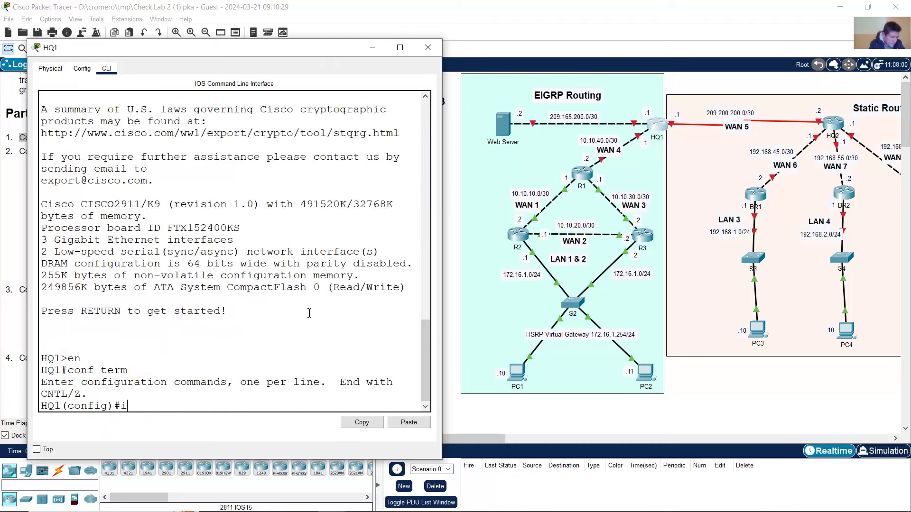
{"action": "type", "text": "nt g0/1"}
{"action": "key", "text": "Return"}
{"action": "type", "text": "ip"}
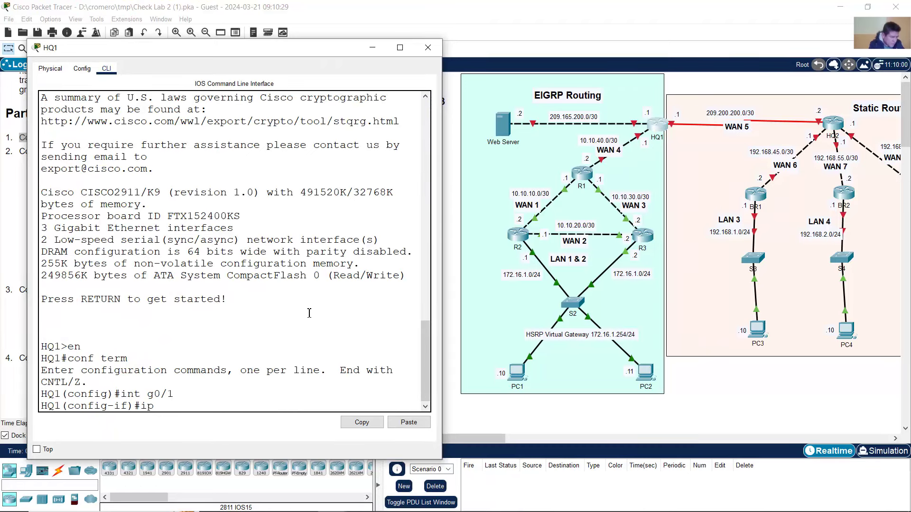
{"action": "type", "text": " address 10.1"}
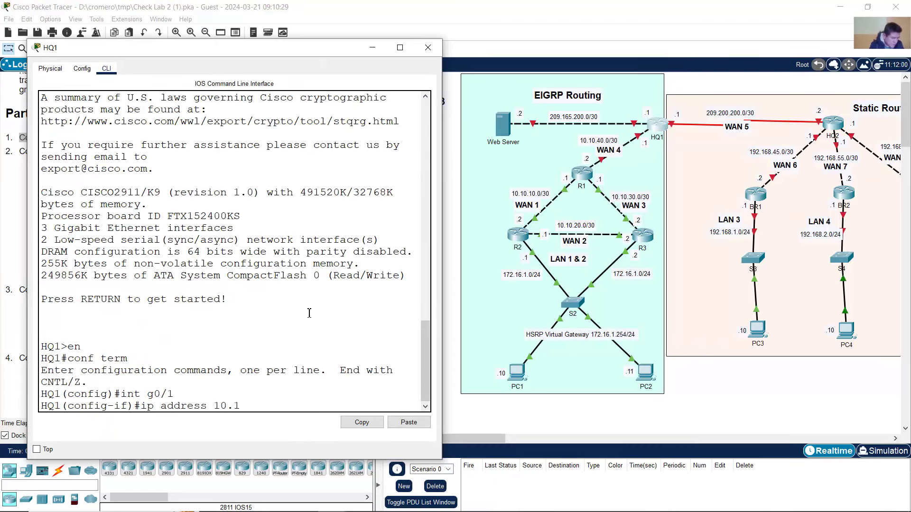
{"action": "type", "text": "0.40.1 255.255.255.25"}
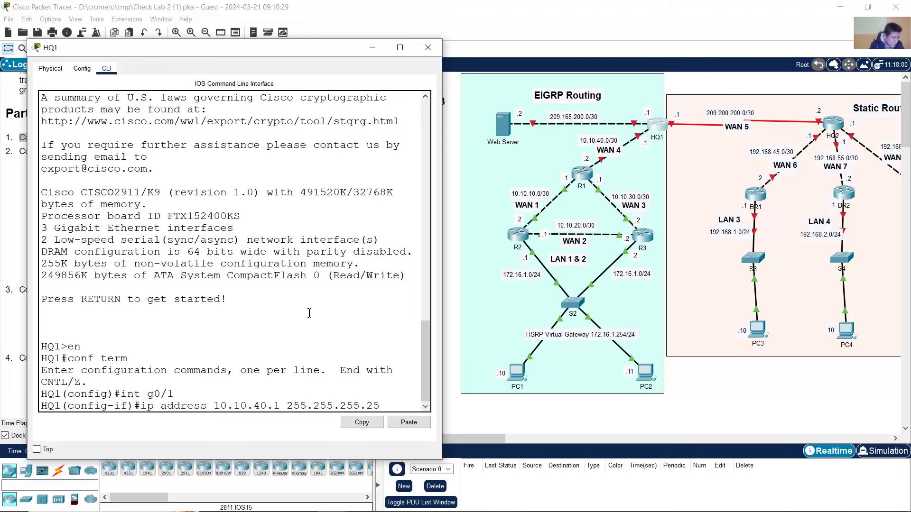
{"action": "type", "text": "2"}
{"action": "key", "text": "Return"}
{"action": "type", "text": "no shutdown"}
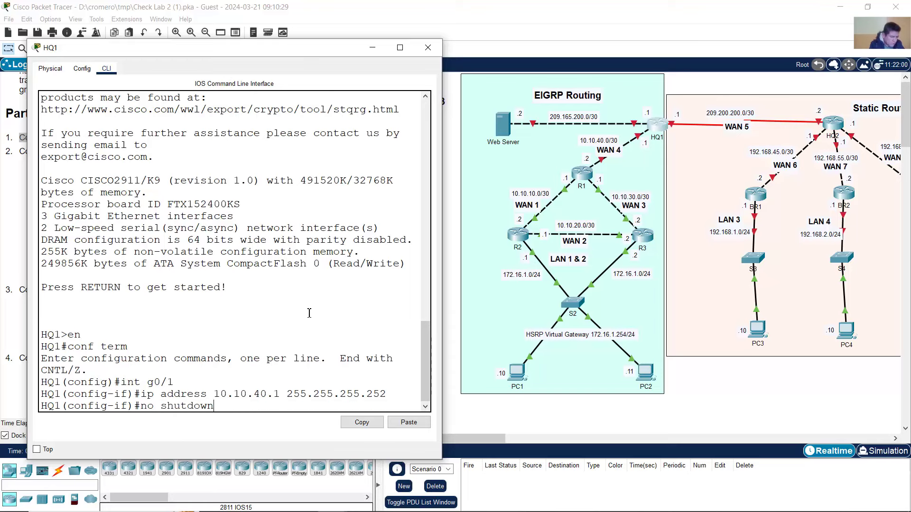
{"action": "key", "text": "Return"}
{"action": "key", "text": "Return"}
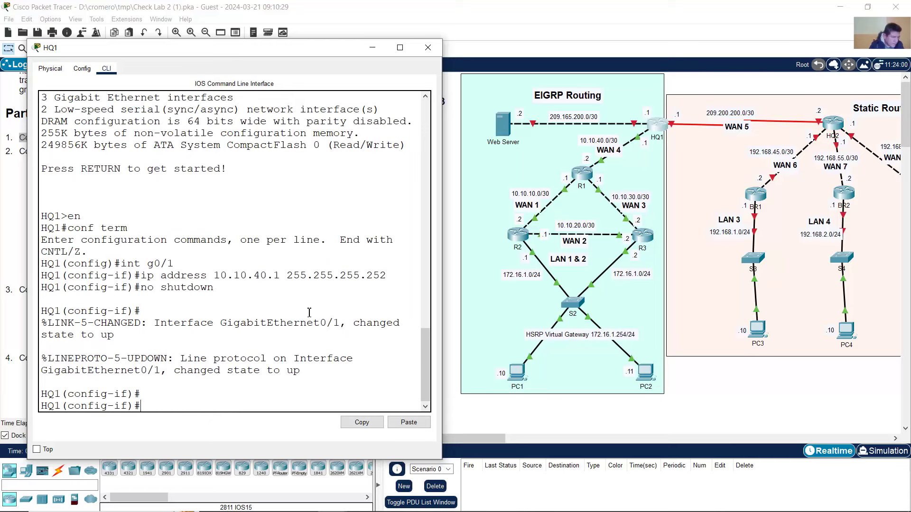
- Give HQ1's G0/0 the address 209.165.200.1 255.255.255.252, enable it, and check the WAN link port
{"action": "key", "text": "Up"}
{"action": "key", "text": "Up"}
{"action": "key", "text": "Up"}
{"action": "key", "text": "BackSpace"}
{"action": "type", "text": "0/0"}
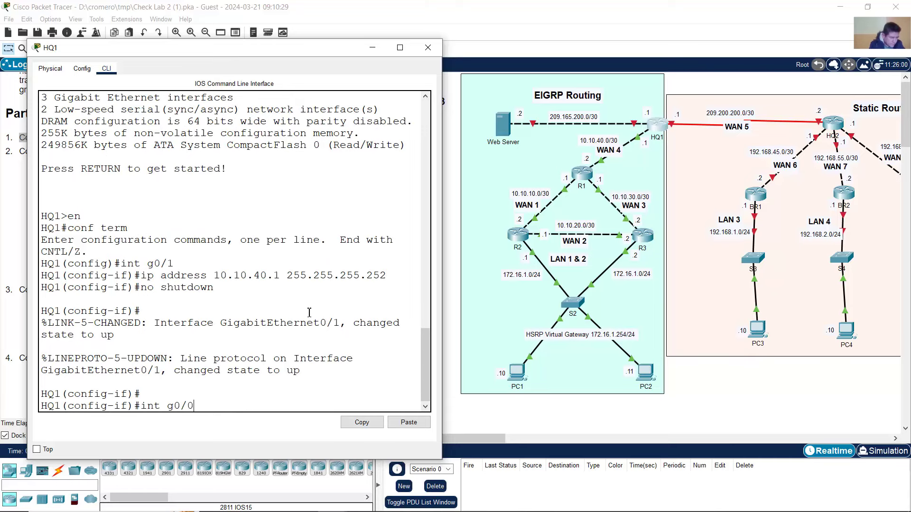
{"action": "key", "text": "Return"}
{"action": "type", "text": "ip addres"}
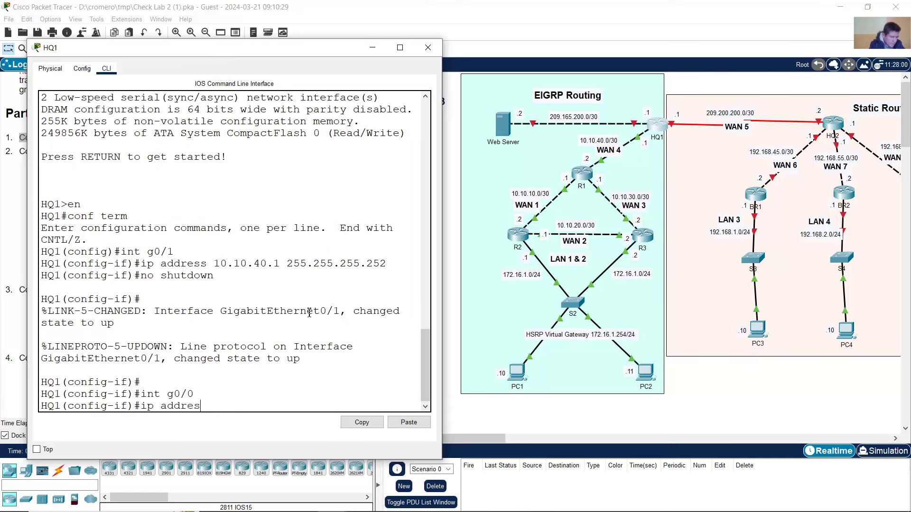
{"action": "type", "text": "s 209."}
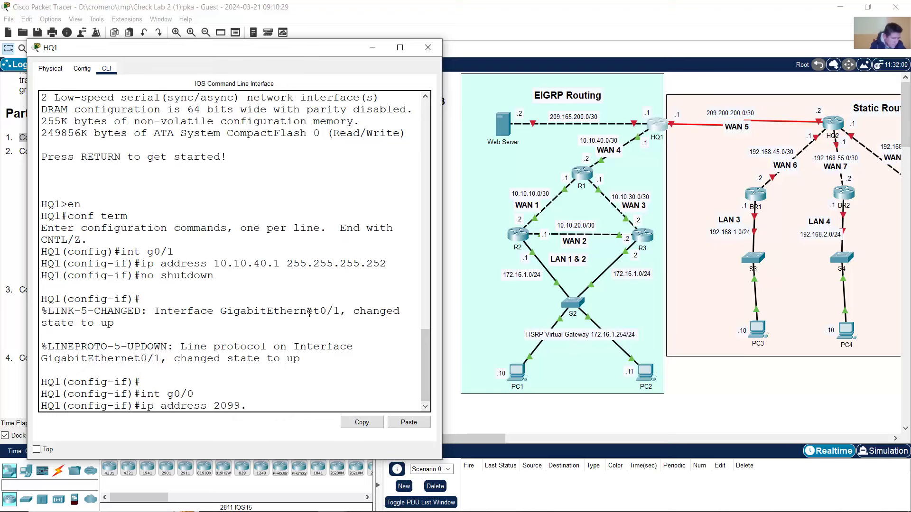
{"action": "type", "text": "165.200.1 255.255.255."}
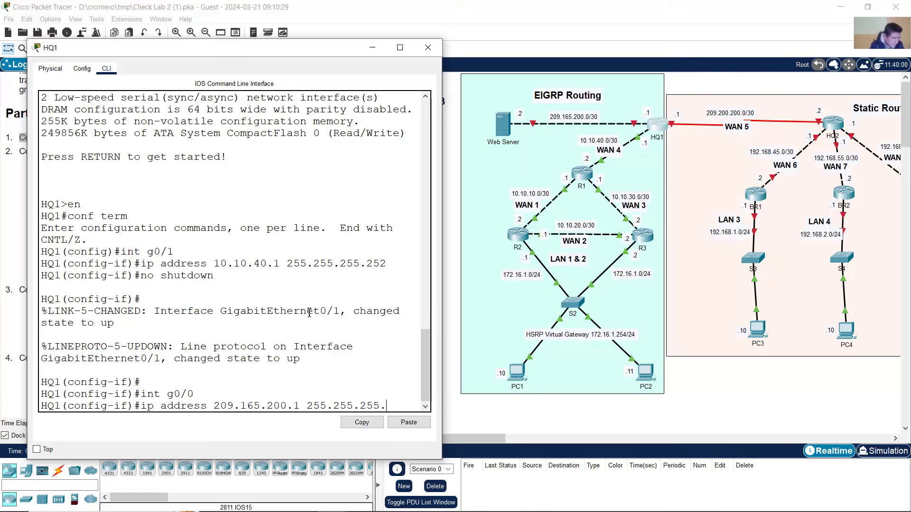
{"action": "type", "text": "252"}
{"action": "key", "text": "Return"}
{"action": "type", "text": "no shutdown"}
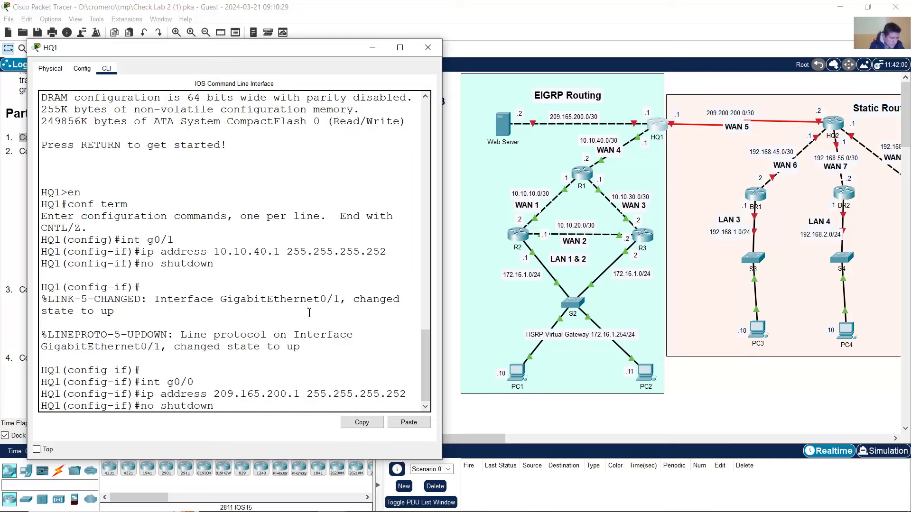
{"action": "key", "text": "Return"}
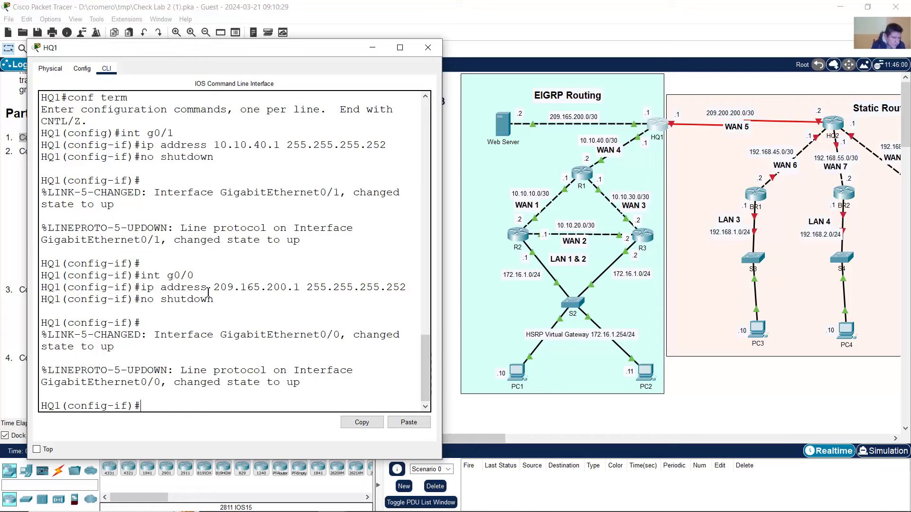
{"action": "left_click_drag", "start_coordinate": [212, 290], "coordinate": [403, 288]}
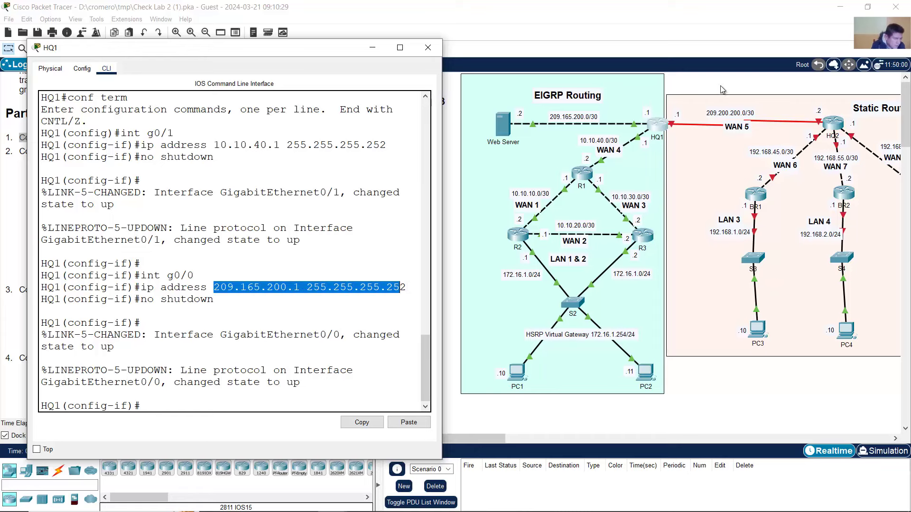
{"action": "left_click", "coordinate": [721, 88]}
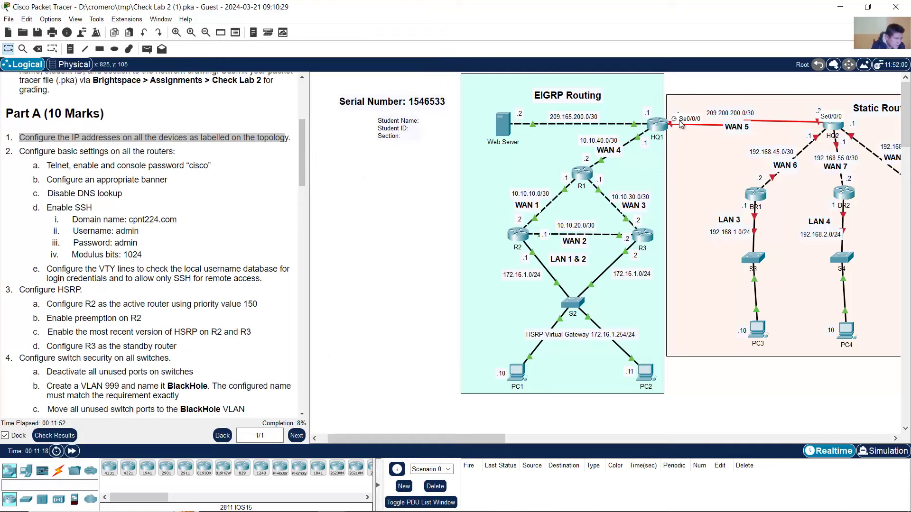
- Set HQ1's S0/0/0 to 209.200.200.1 255.255.255.252 with no shutdown, then close HQ1's window
{"action": "left_click", "coordinate": [658, 125]}
{"action": "left_click", "coordinate": [301, 218]}
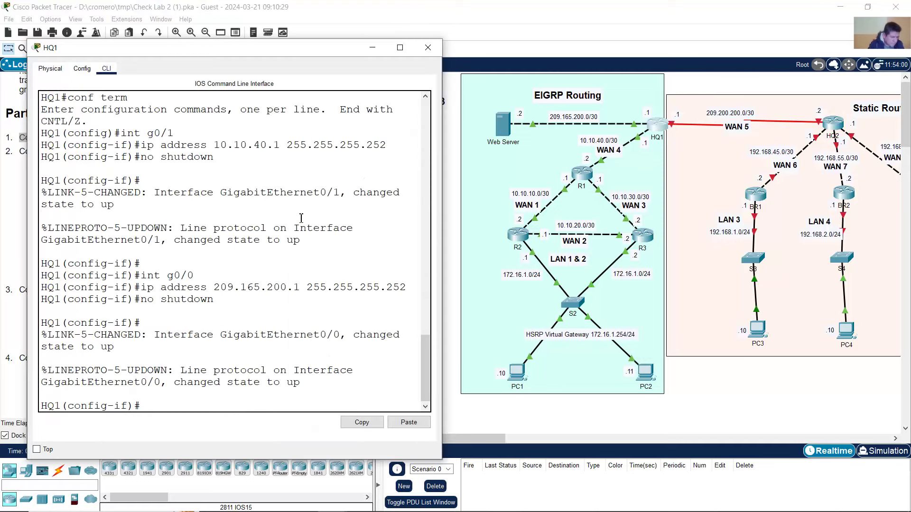
{"action": "key", "text": "Up"}
{"action": "key", "text": "Up"}
{"action": "key", "text": "Up"}
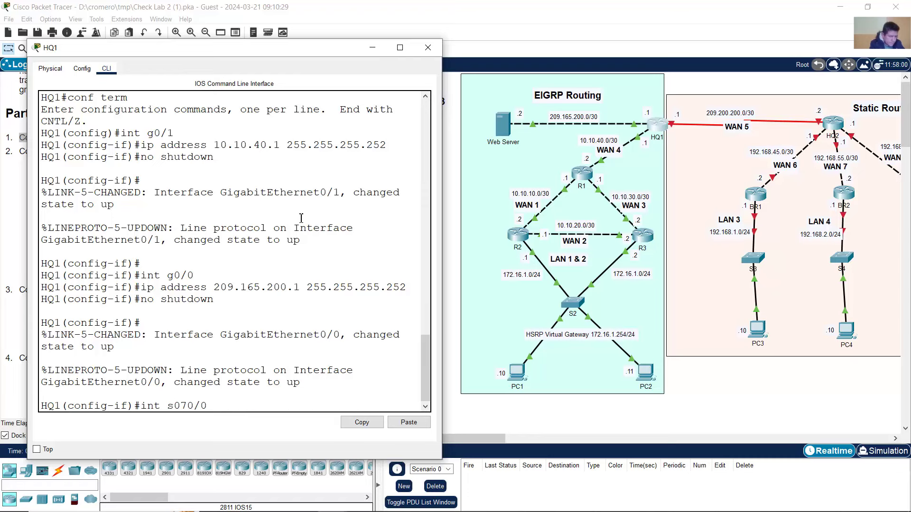
{"action": "key", "text": "BackSpace"}
{"action": "type", "text": "/"}
{"action": "key", "text": "Return"}
{"action": "key", "text": "Up"}
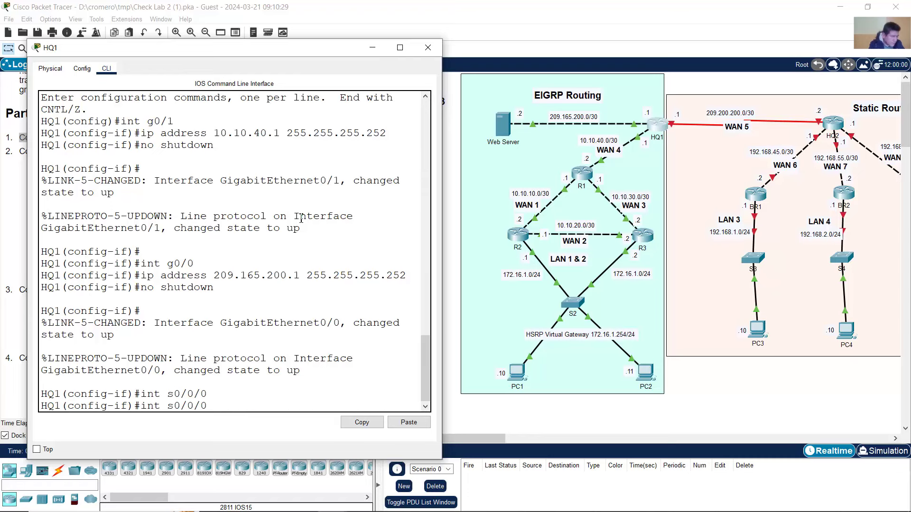
{"action": "key", "text": "Up"}
{"action": "key", "text": "Up"}
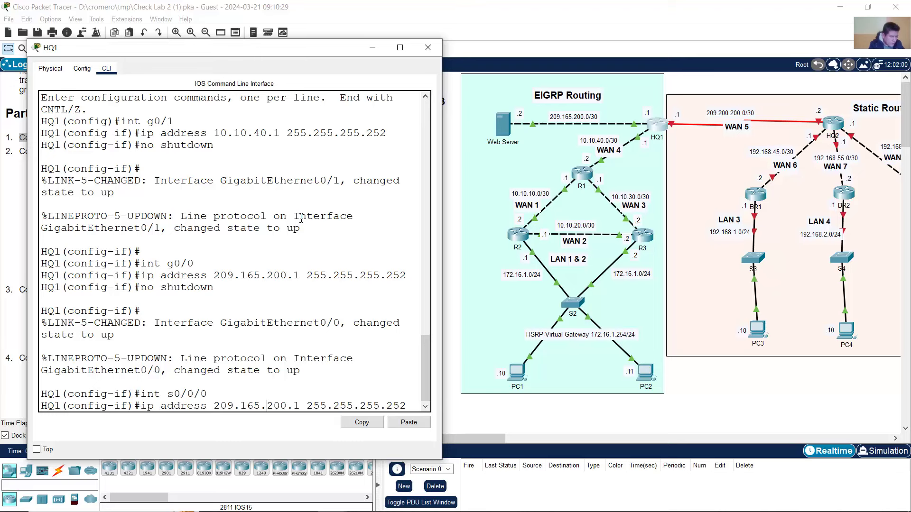
{"action": "key", "text": "BackSpace"}
{"action": "key", "text": "BackSpace"}
{"action": "key", "text": "BackSpace"}
{"action": "key", "text": "BackSpace"}
{"action": "type", "text": "200."}
{"action": "key", "text": "Return"}
{"action": "type", "text": "no shutdown"}
{"action": "key", "text": "Return"}
{"action": "key", "text": "Return"}
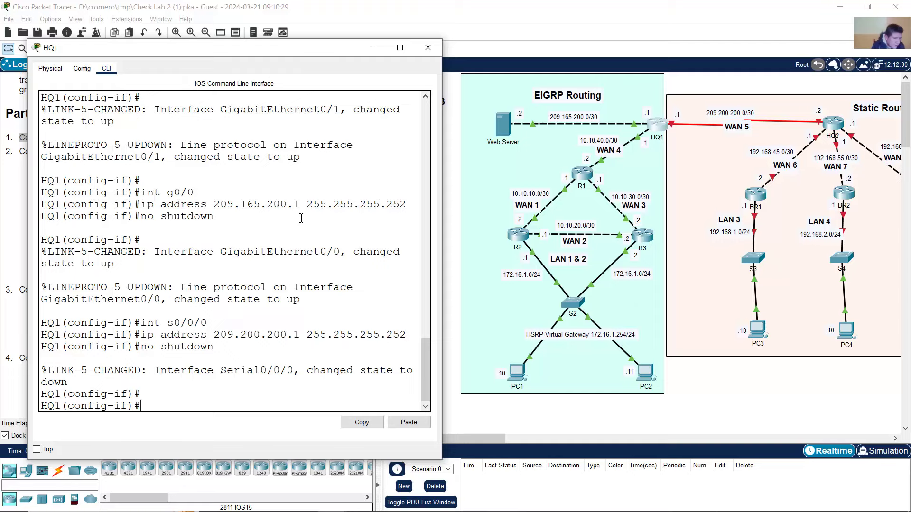
{"action": "left_click", "coordinate": [427, 48]}
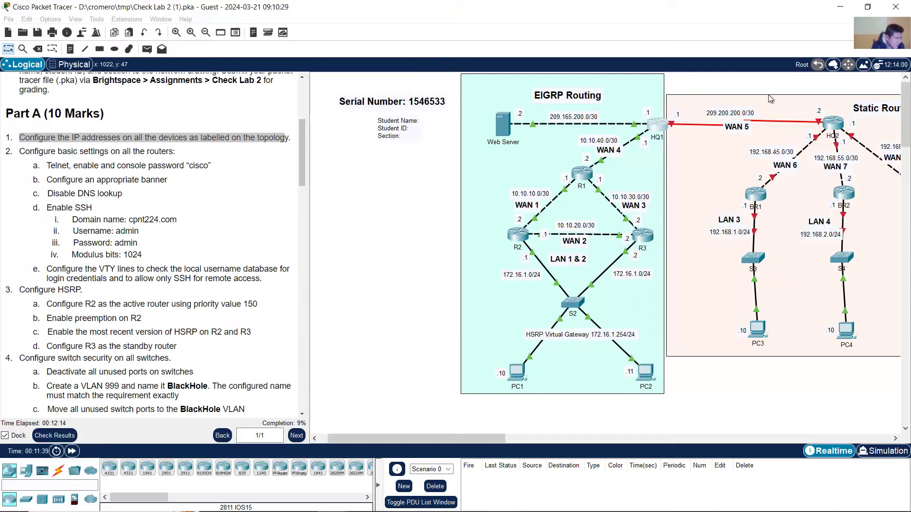
- Open HQ2's device window beside the topology and switch to its command line
{"action": "left_click", "coordinate": [834, 124]}
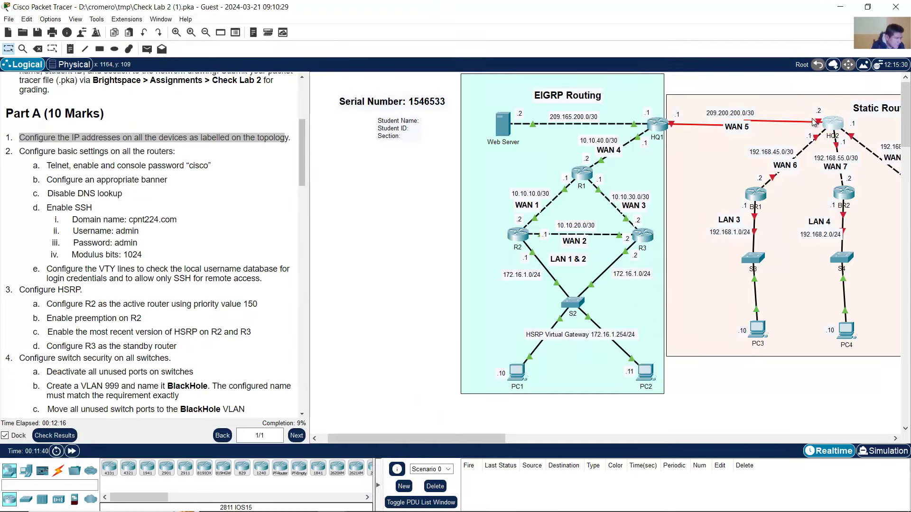
{"action": "left_click_drag", "start_coordinate": [634, 105], "coordinate": [341, 56]}
{"action": "left_click_drag", "start_coordinate": [499, 436], "coordinate": [527, 437]}
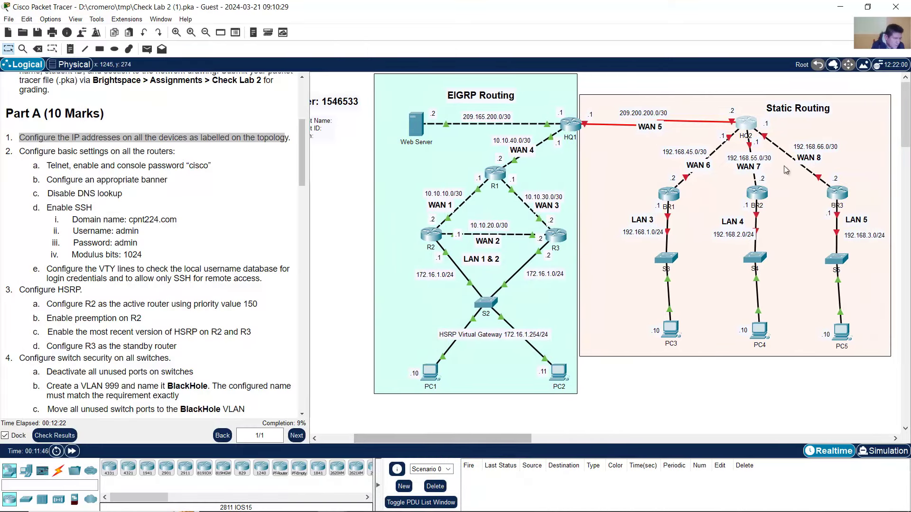
{"action": "left_click", "coordinate": [744, 124]}
{"action": "left_click", "coordinate": [103, 72]}
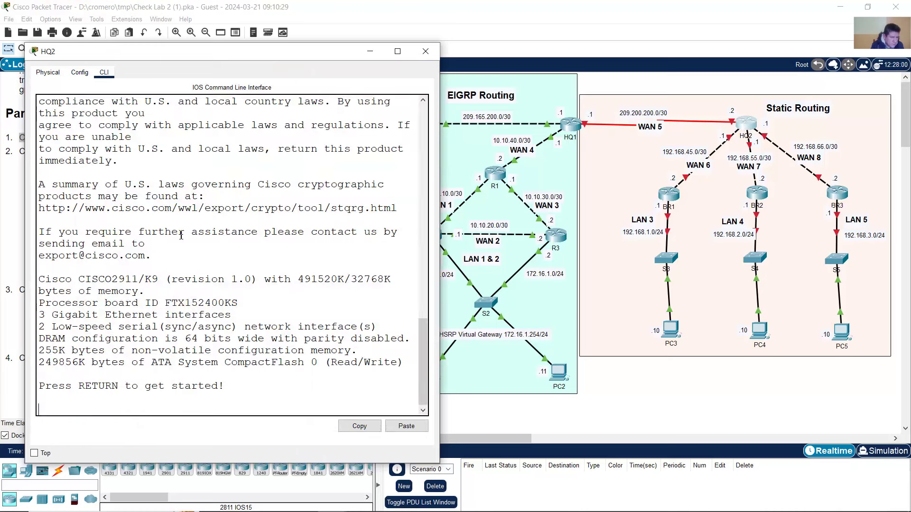
- Enter privileged and global configuration mode on HQ2, correcting the mistyped 'conf tern'
{"action": "key", "text": "Return"}
{"action": "type", "text": "en"}
{"action": "key", "text": "Return"}
{"action": "type", "text": "conf ter"}
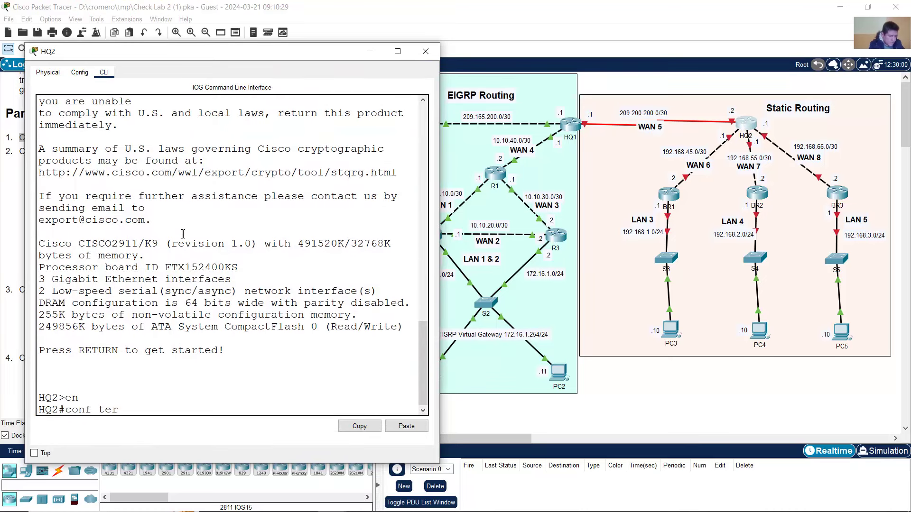
{"action": "type", "text": "n"}
{"action": "key", "text": "Return"}
{"action": "type", "text": "i"}
{"action": "key", "text": "Up"}
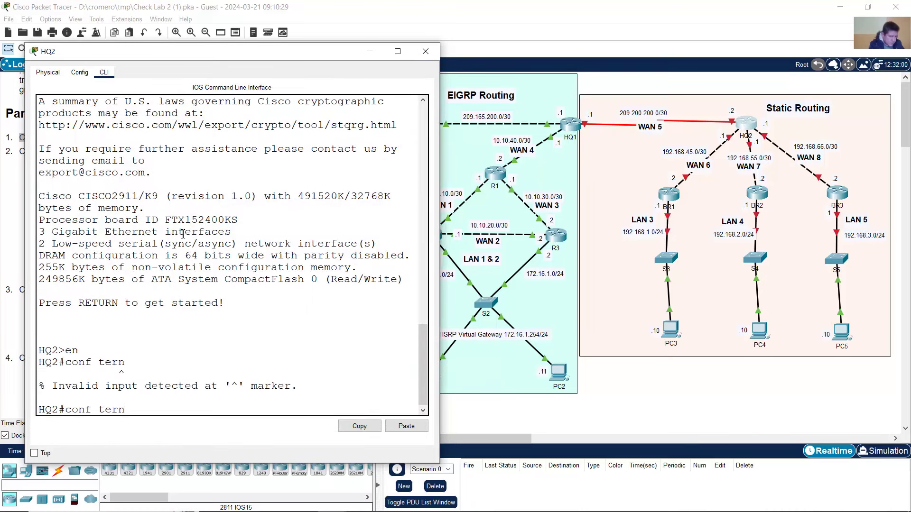
{"action": "type", "text": "m"}
{"action": "key", "text": "Return"}
- Give HQ2's S0/0/0 the address 209.200.200.2 255.255.255.252 and enable it
{"action": "type", "text": "i"}
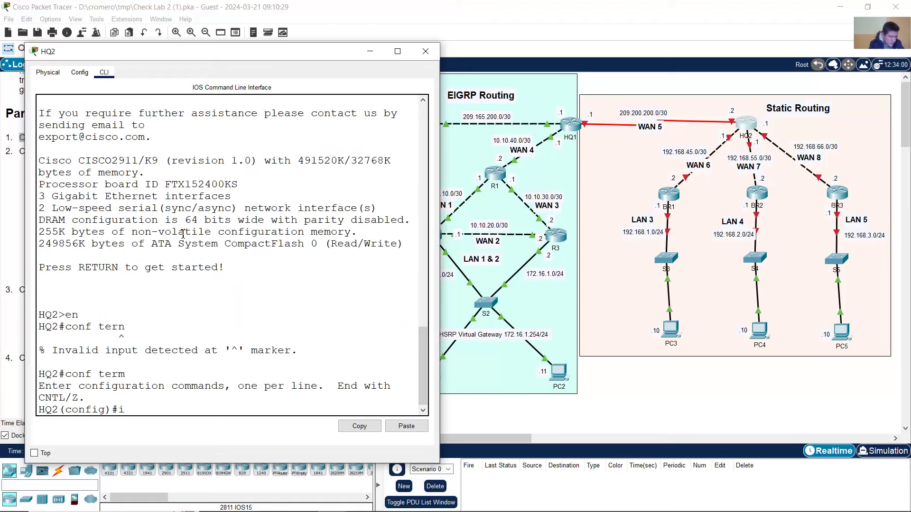
{"action": "type", "text": "bt s0/0/0"}
{"action": "key", "text": "Return"}
{"action": "type", "text": "ip address"}
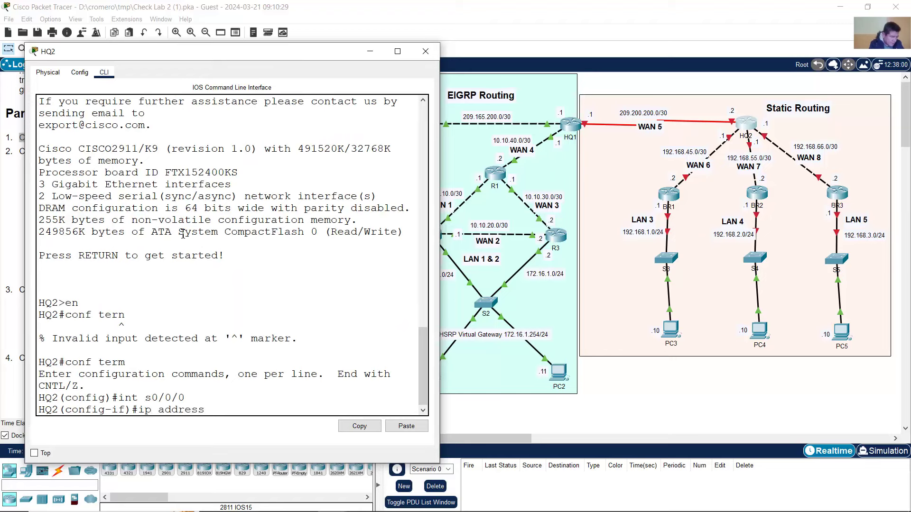
{"action": "type", "text": " 209.200.200.2 255.2"}
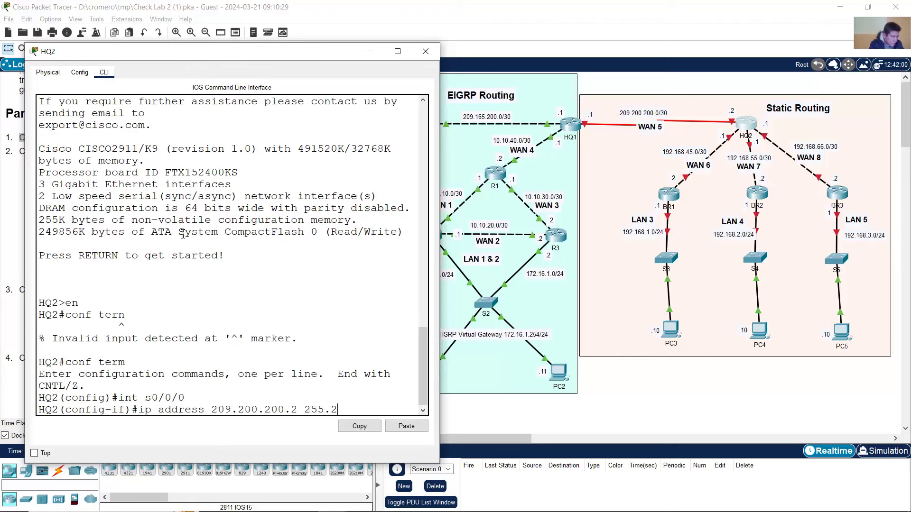
{"action": "type", "text": "55.255.252"}
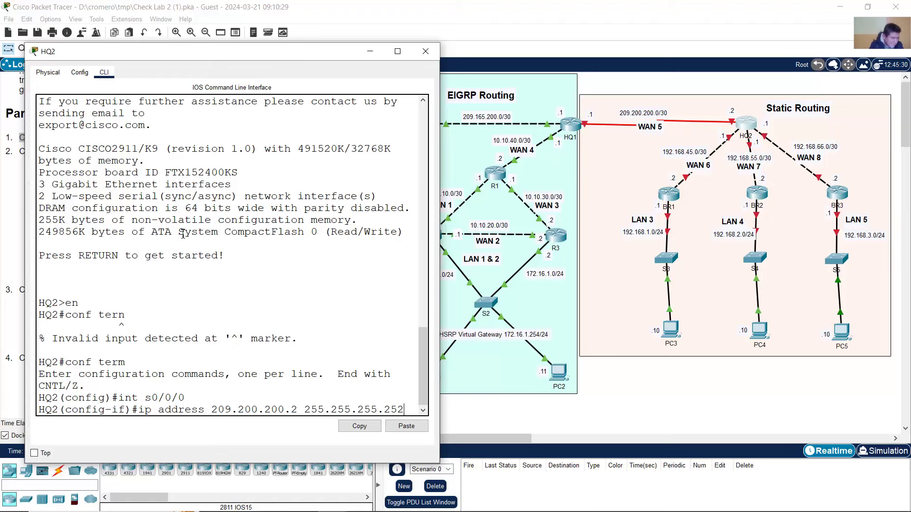
{"action": "key", "text": "Return"}
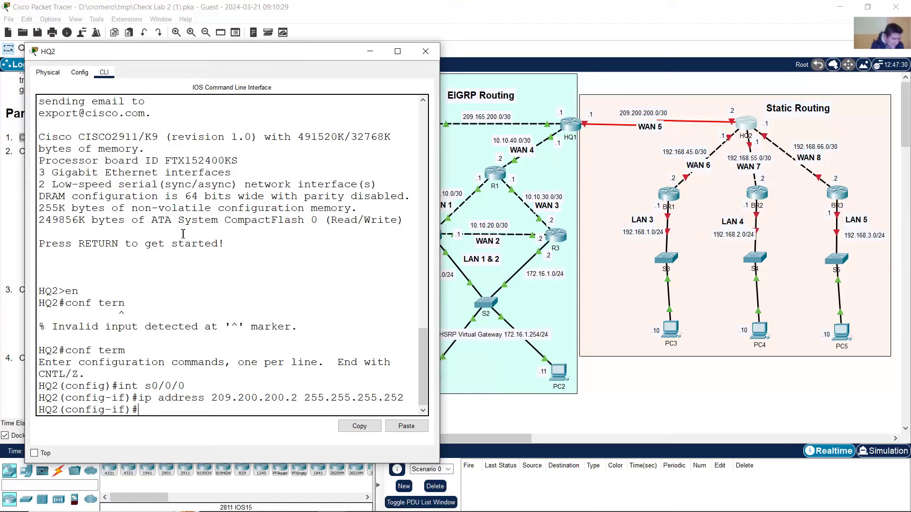
{"action": "type", "text": "no shutdown"}
{"action": "key", "text": "Return"}
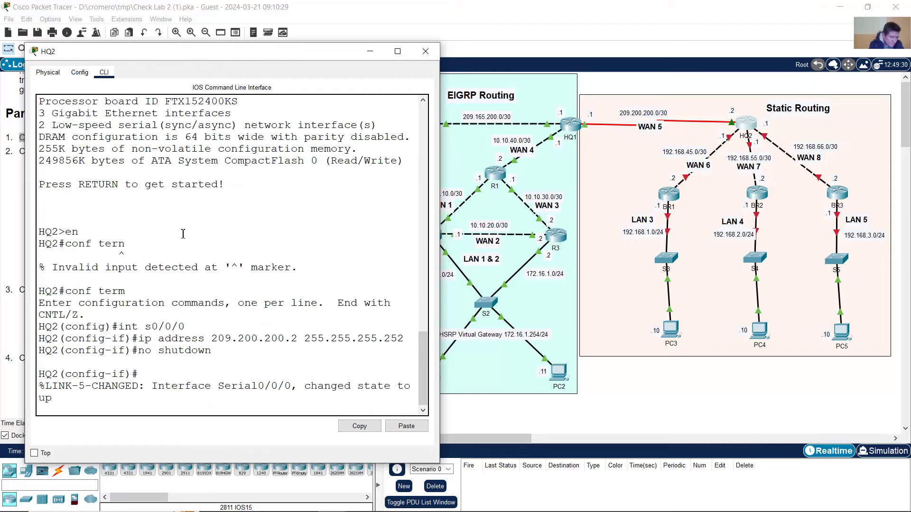
{"action": "key", "text": "Return"}
{"action": "left_click", "coordinate": [670, 93]}
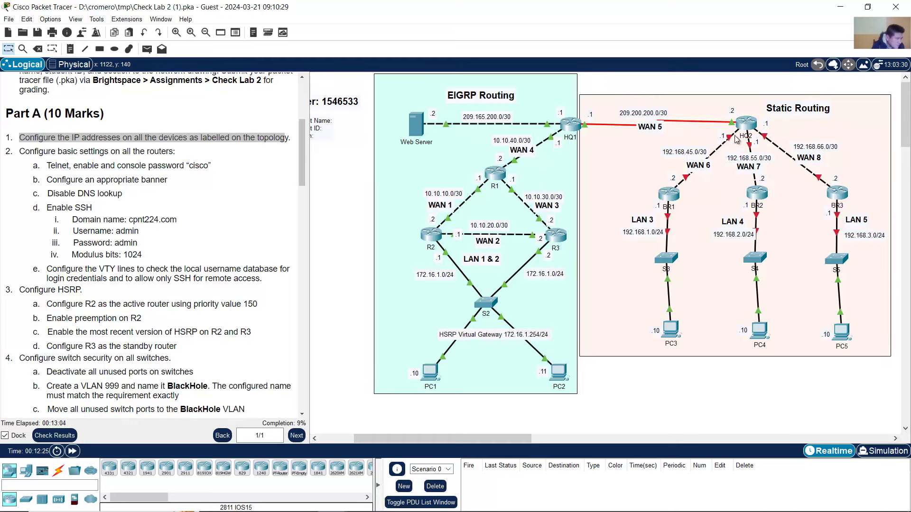
- Give HQ2's G0/0 the address 192.168.45.1 /30 and enable it
{"action": "left_click", "coordinate": [747, 124]}
{"action": "key", "text": "Return"}
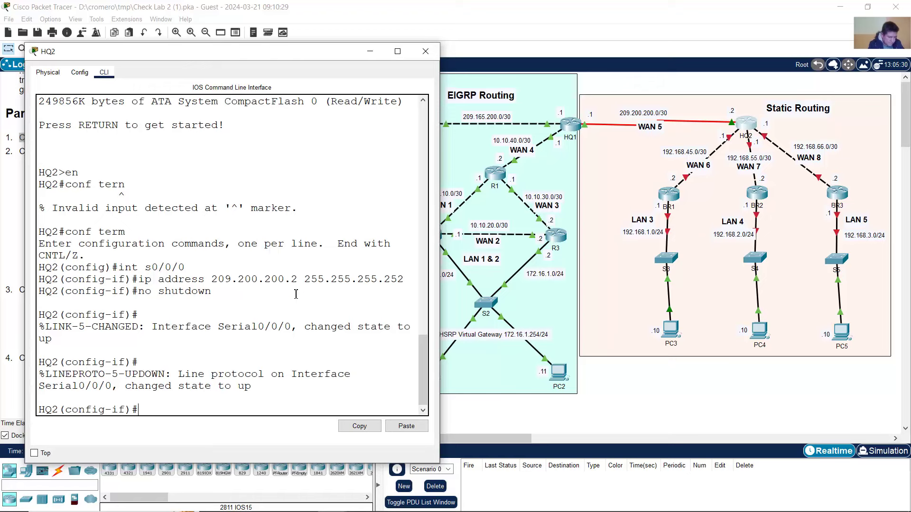
{"action": "type", "text": "int g0"}
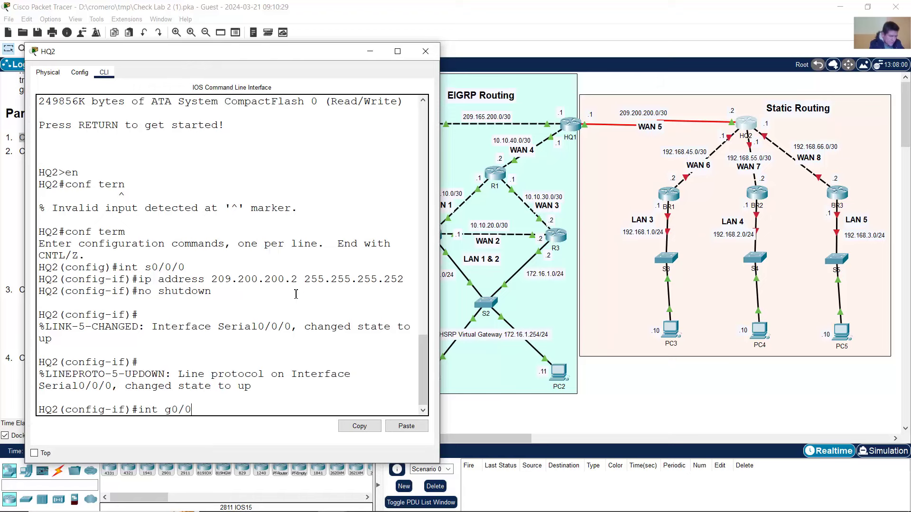
{"action": "type", "text": "/0"}
{"action": "key", "text": "Return"}
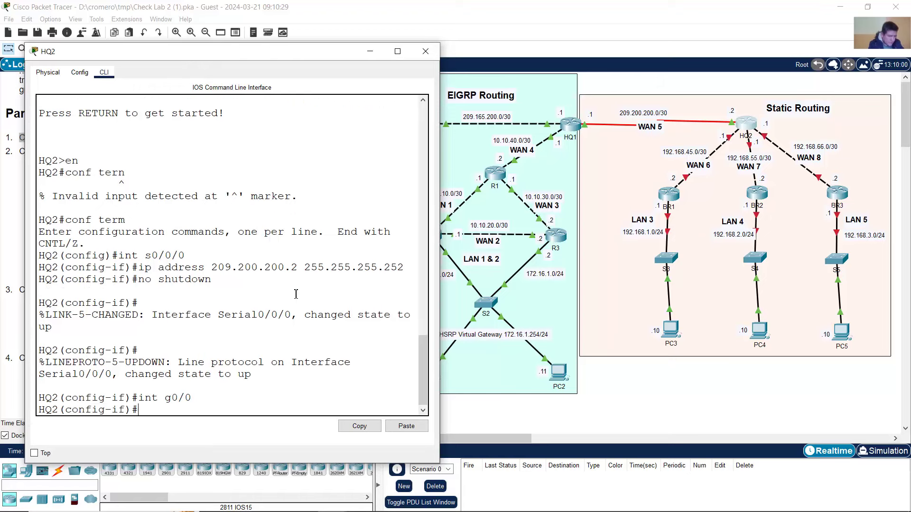
{"action": "type", "text": "ip address"}
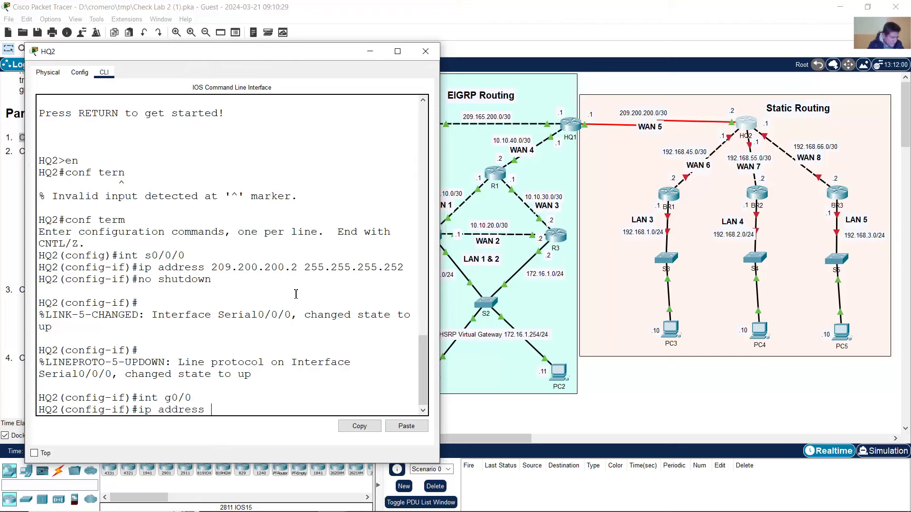
{"action": "type", "text": " 192.168.45.1 255.255"}
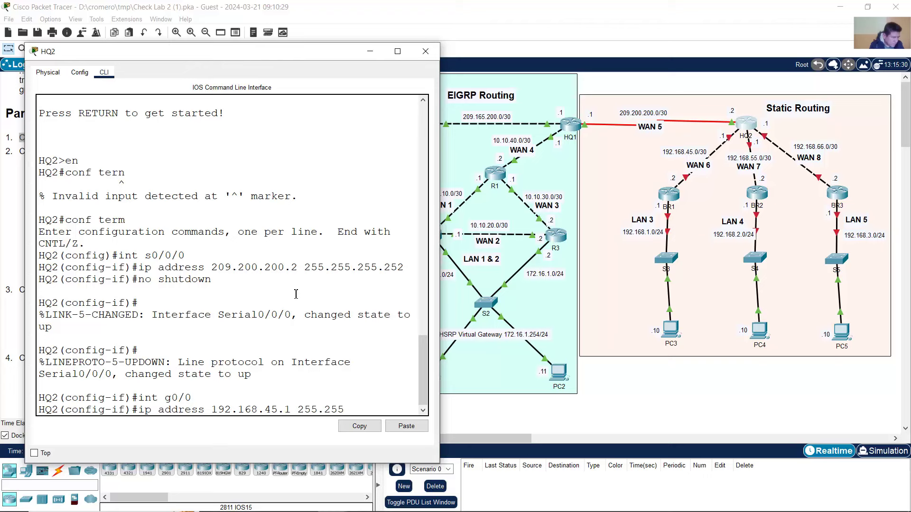
{"action": "type", "text": ".255.252"}
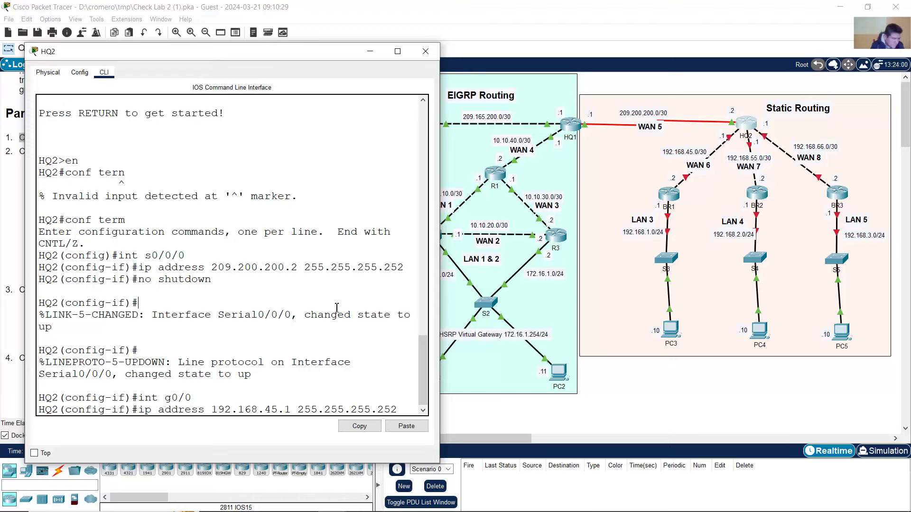
{"action": "key", "text": "Return"}
{"action": "key", "text": "Up"}
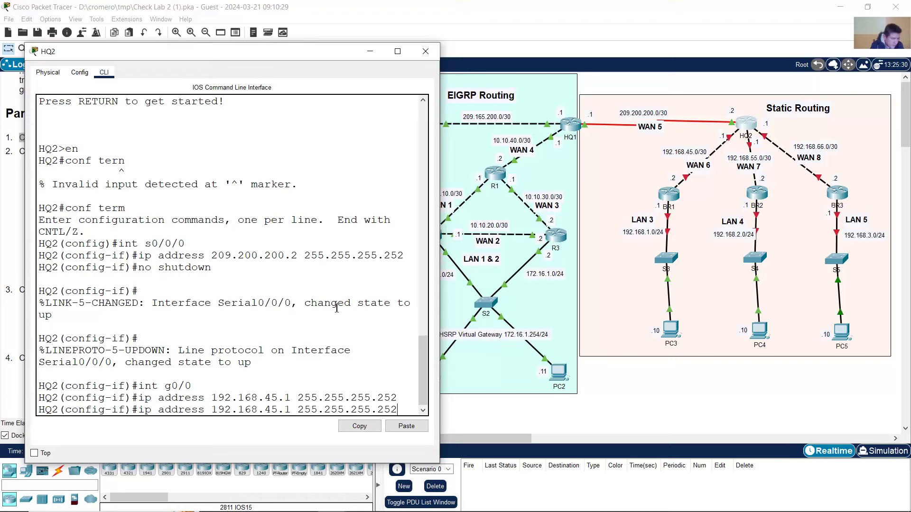
{"action": "key", "text": "Up"}
{"action": "key", "text": "Up"}
{"action": "key", "text": "Return"}
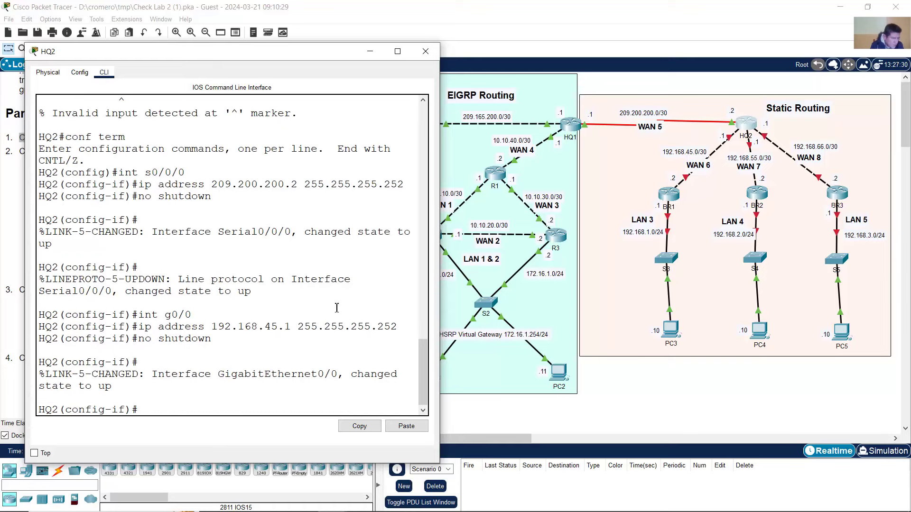
- Give HQ2's G0/1 the address 192.168.55.1 /30 and enable it
{"action": "key", "text": "Up"}
{"action": "key", "text": "Up"}
{"action": "key", "text": "Up"}
{"action": "key", "text": "BackSpace"}
{"action": "type", "text": "1"}
{"action": "key", "text": "Return"}
{"action": "key", "text": "Up"}
{"action": "key", "text": "Up"}
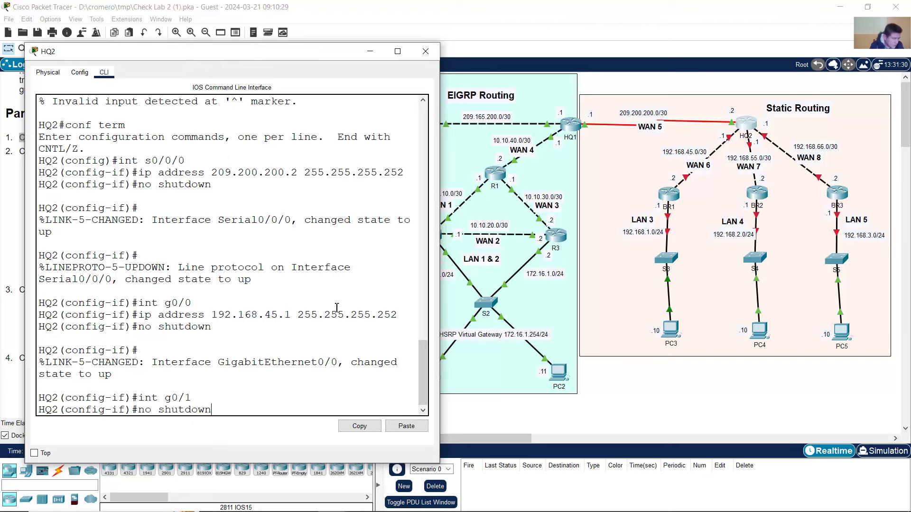
{"action": "key", "text": "Up"}
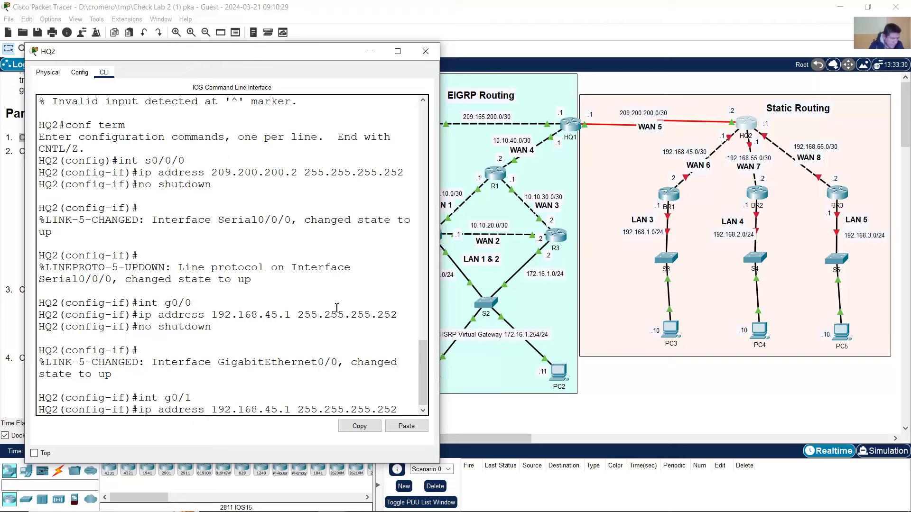
{"action": "key", "text": "Left"}
{"action": "key", "text": "Left"}
{"action": "key", "text": "Left"}
{"action": "key", "text": "Left"}
{"action": "key", "text": "Left"}
{"action": "key", "text": "Left"}
{"action": "key", "text": "Left"}
{"action": "key", "text": "Left"}
{"action": "key", "text": "Left"}
{"action": "key", "text": "Left"}
{"action": "key", "text": "Left"}
{"action": "key", "text": "Left"}
{"action": "key", "text": "Left"}
{"action": "key", "text": "Left"}
{"action": "key", "text": "Left"}
{"action": "key", "text": "Left"}
{"action": "key", "text": "Left"}
{"action": "key", "text": "Left"}
{"action": "key", "text": "Left"}
{"action": "key", "text": "BackSpace"}
{"action": "type", "text": "5"}
{"action": "key", "text": "Return"}
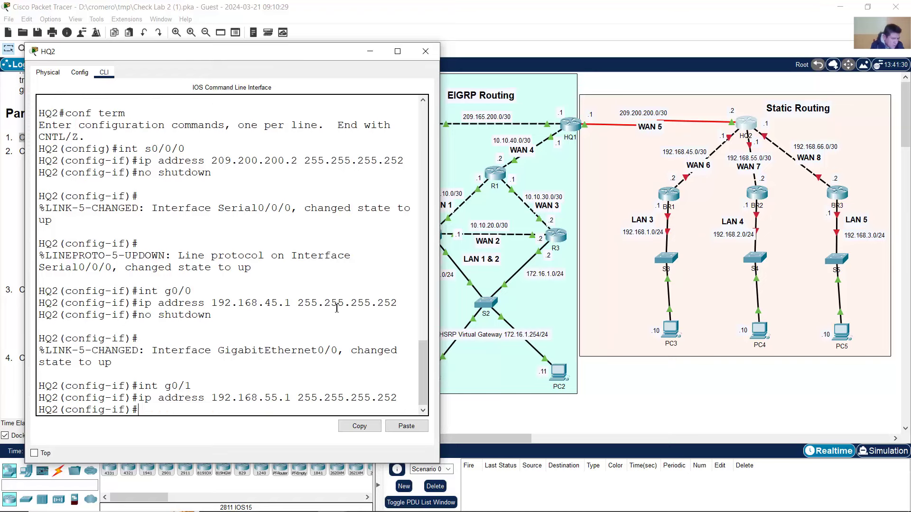
{"action": "key", "text": "Up"}
{"action": "key", "text": "Up"}
{"action": "key", "text": "Up"}
{"action": "key", "text": "Return"}
- Give HQ2's G0/2 the address 192.168.66.1 /30 and enable it
{"action": "key", "text": "Return"}
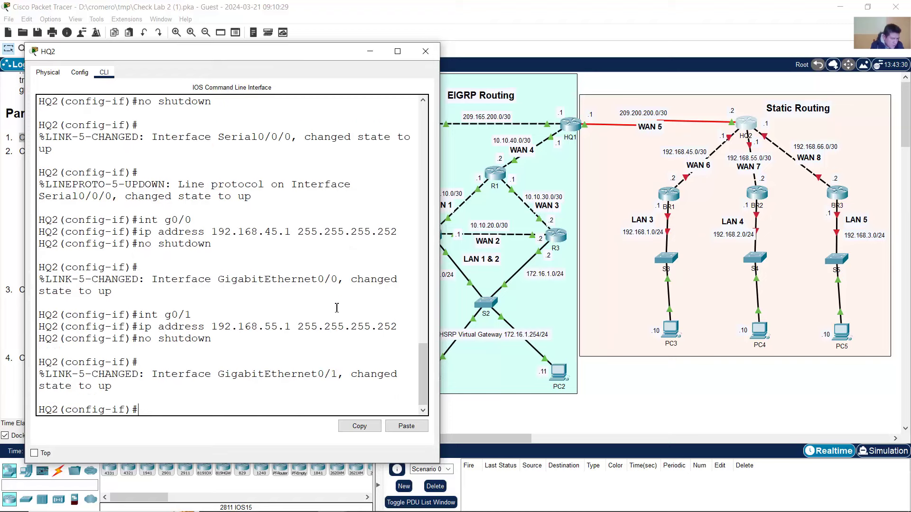
{"action": "key", "text": "Up"}
{"action": "key", "text": "Up"}
{"action": "key", "text": "Up"}
{"action": "type", "text": "2"}
{"action": "key", "text": "Return"}
{"action": "key", "text": "Up"}
{"action": "key", "text": "Up"}
{"action": "key", "text": "Up"}
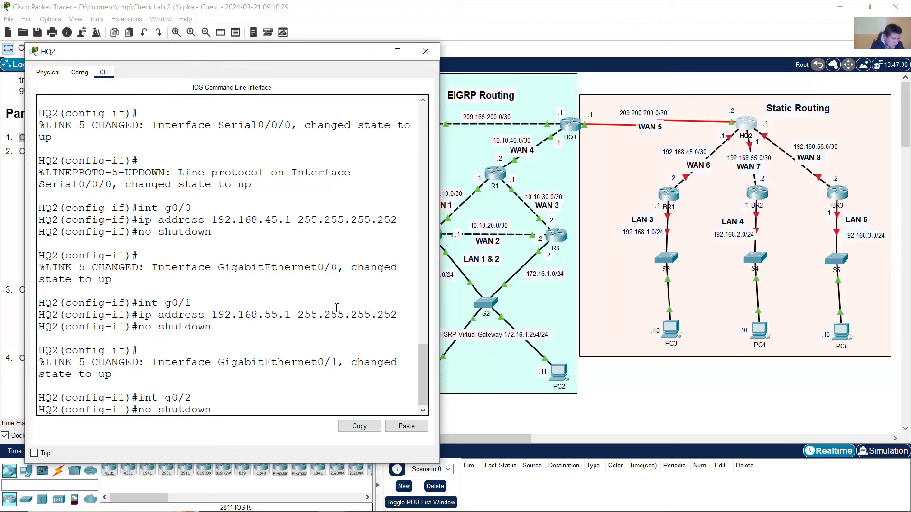
{"action": "key", "text": "Left"}
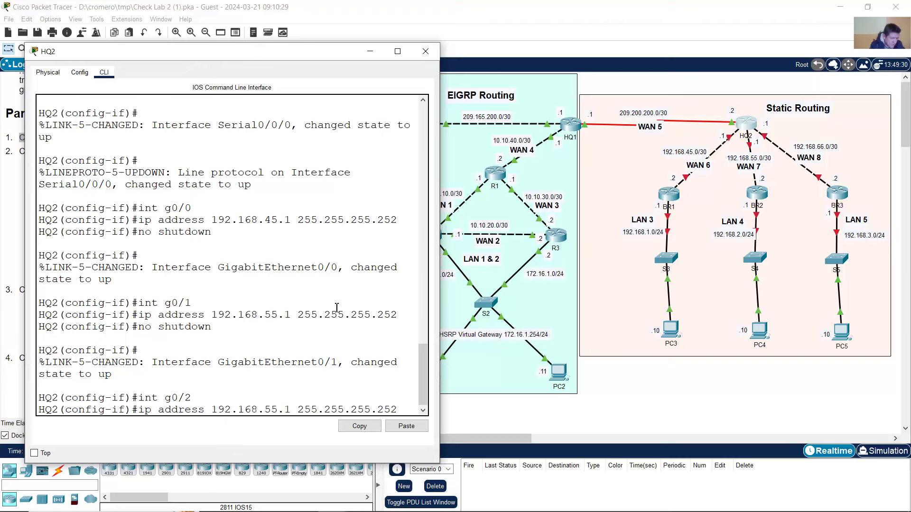
{"action": "key", "text": "Left"}
{"action": "key", "text": "Left"}
{"action": "key", "text": "Left"}
{"action": "key", "text": "Left"}
{"action": "key", "text": "Left"}
{"action": "key", "text": "Left"}
{"action": "key", "text": "Left"}
{"action": "key", "text": "Left"}
{"action": "key", "text": "Left"}
{"action": "key", "text": "Left"}
{"action": "key", "text": "Left"}
{"action": "key", "text": "Left"}
{"action": "key", "text": "Left"}
{"action": "key", "text": "Left"}
{"action": "key", "text": "Left"}
{"action": "key", "text": "Left"}
{"action": "key", "text": "Left"}
{"action": "key", "text": "BackSpace"}
{"action": "key", "text": "BackSpace"}
{"action": "type", "text": "66"}
{"action": "key", "text": "Return"}
{"action": "type", "text": "no shutdown"}
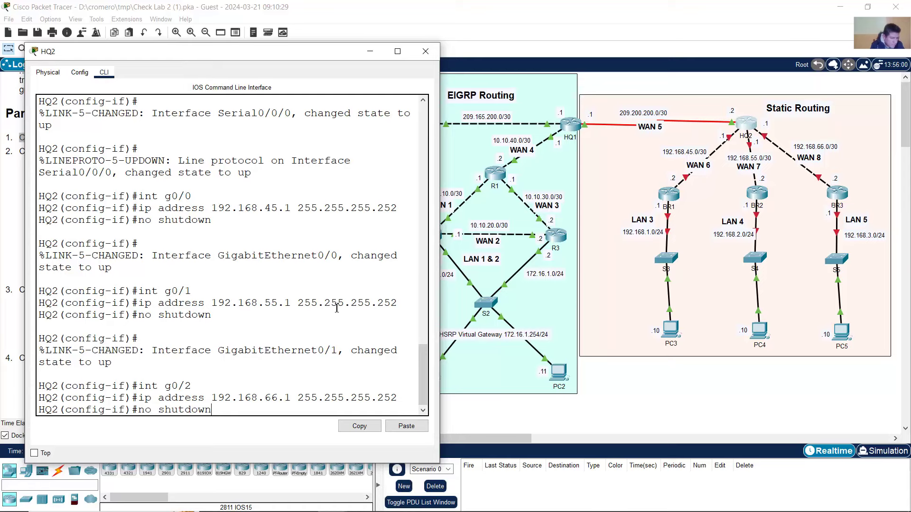
{"action": "key", "text": "Return"}
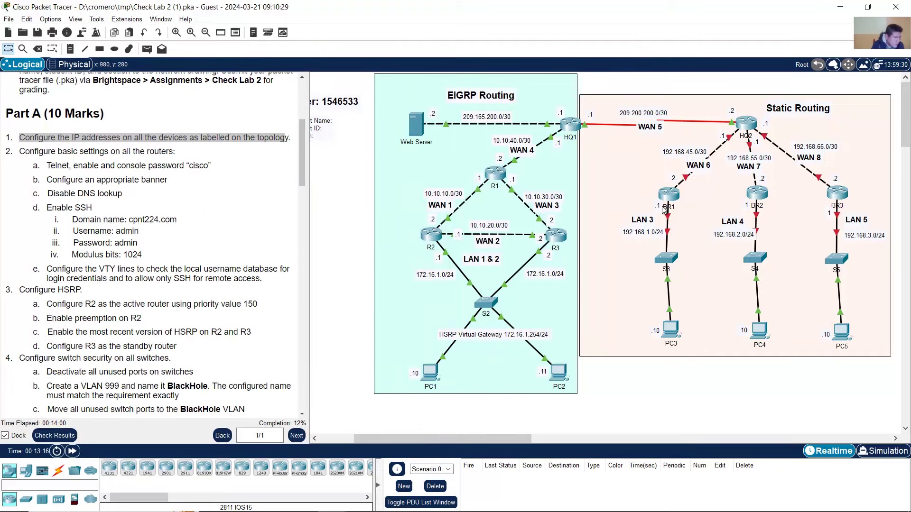
- Open BR1's CLI and enter global configuration mode with en and conf term
{"action": "left_click", "coordinate": [673, 198]}
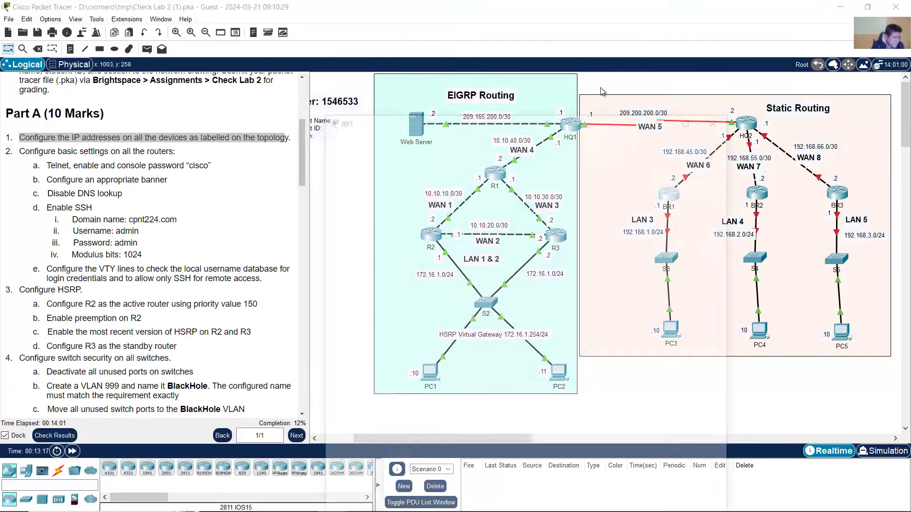
{"action": "left_click_drag", "start_coordinate": [473, 98], "coordinate": [187, 37]}
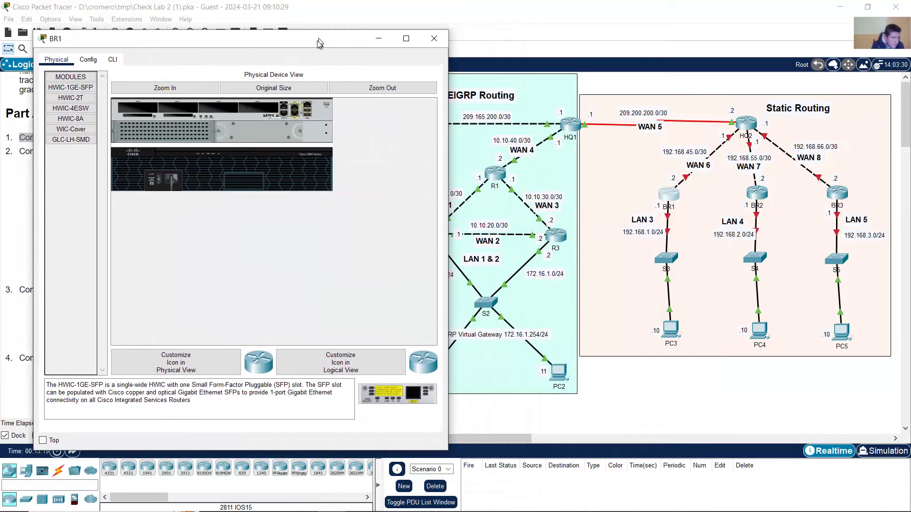
{"action": "left_click", "coordinate": [113, 60]}
{"action": "key", "text": "Return"}
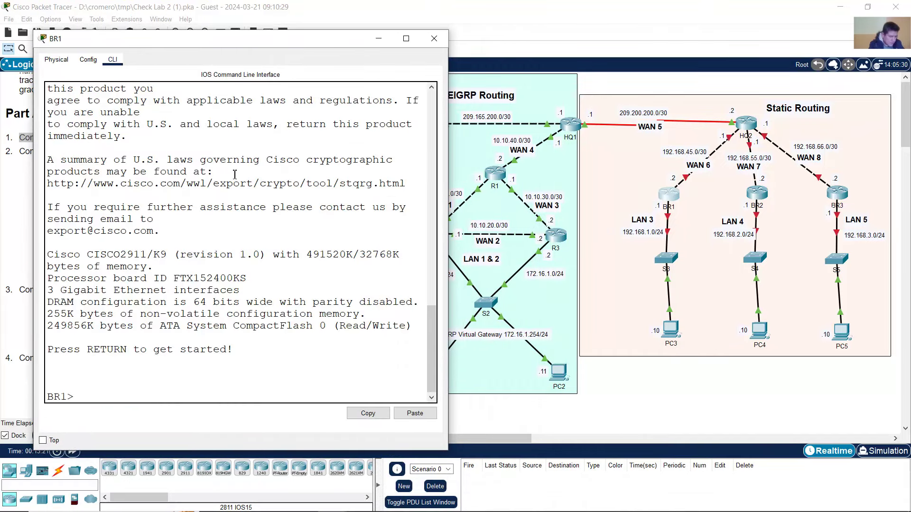
{"action": "type", "text": "en"}
{"action": "key", "text": "Return"}
{"action": "type", "text": "conf term"}
{"action": "key", "text": "Return"}
- Address BR1's g0/0 as 192.168.45.2 255.255.255.252 and bring it up
{"action": "type", "text": "int"}
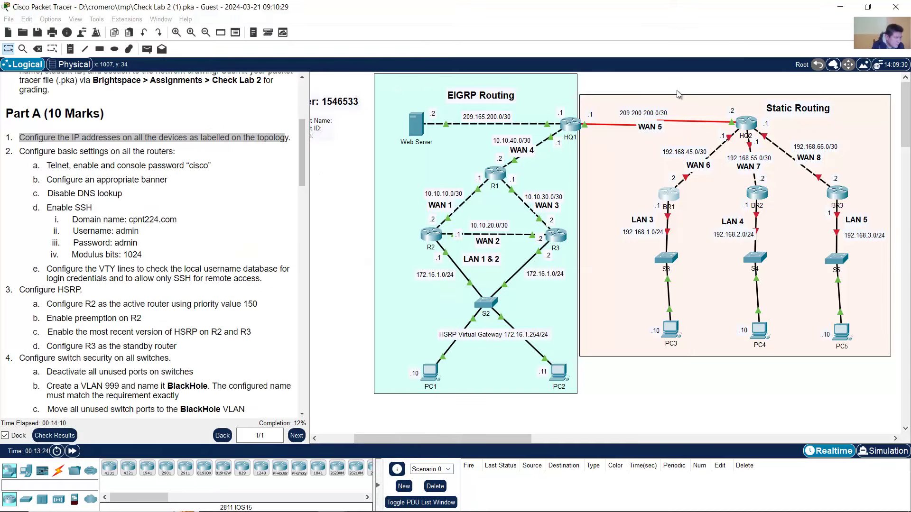
{"action": "left_click", "coordinate": [669, 194]}
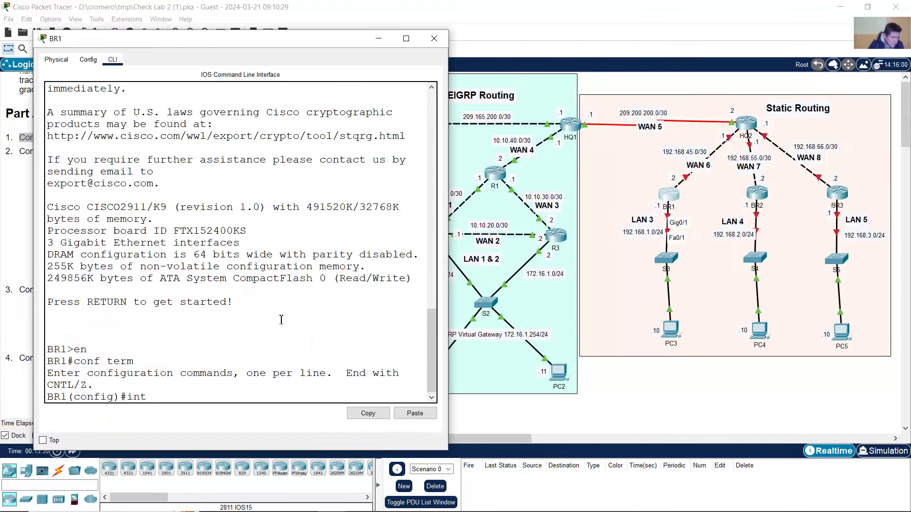
{"action": "type", "text": "g0/0"}
{"action": "key", "text": "Return"}
{"action": "type", "text": "ip a"}
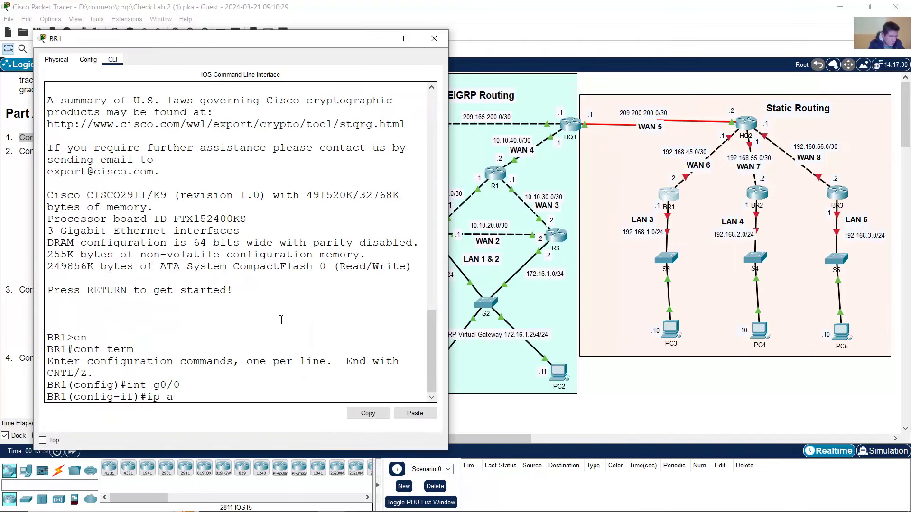
{"action": "type", "text": "dres"}
{"action": "type", "text": "d"}
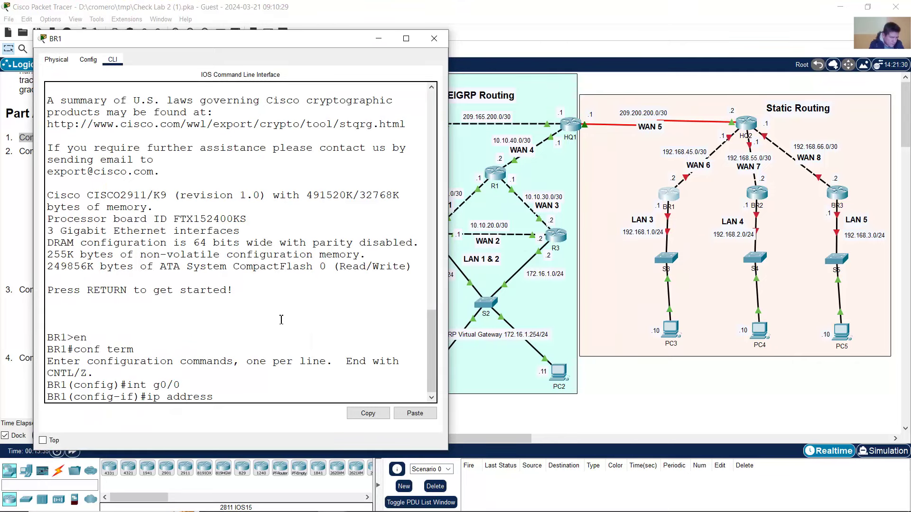
{"action": "type", "text": " 192.168.45.2 255.255.255.252"}
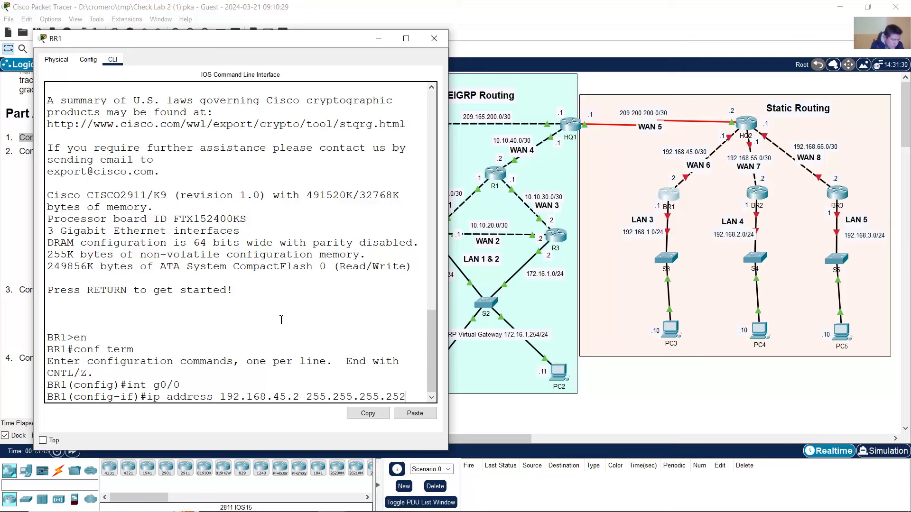
{"action": "key", "text": "Return"}
{"action": "type", "text": "no shutdown"}
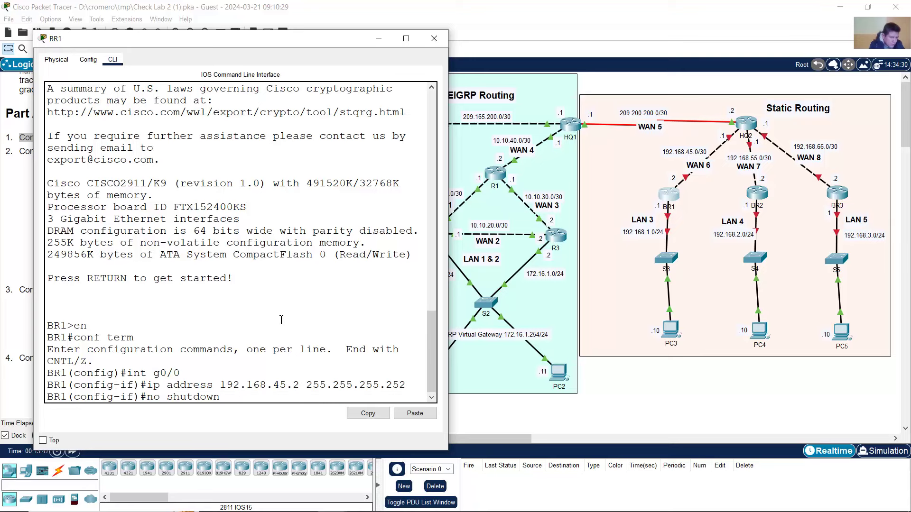
{"action": "key", "text": "Return"}
- Address BR1's g0/1 as 192.168.1.1 255.255.255.0, bring it up, and return to the topology
{"action": "type", "text": "int g0/0"}
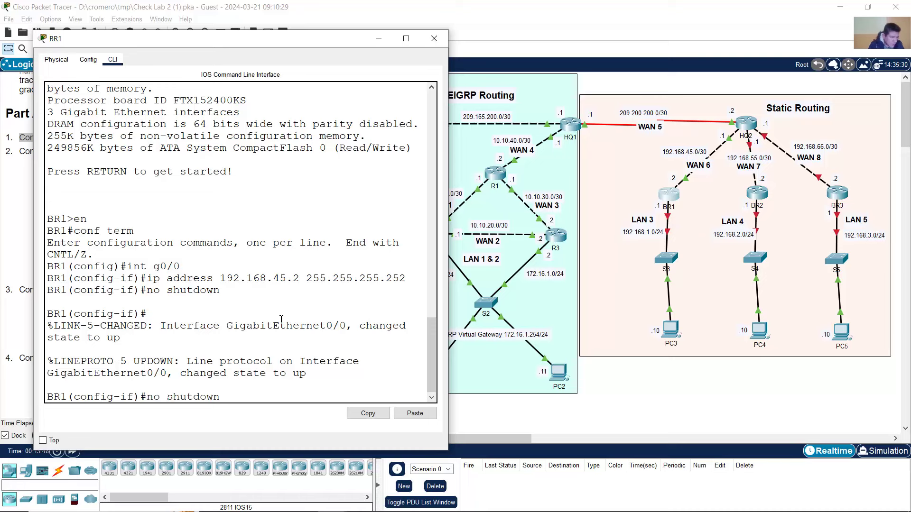
{"action": "type", "text": "1"}
{"action": "key", "text": "Return"}
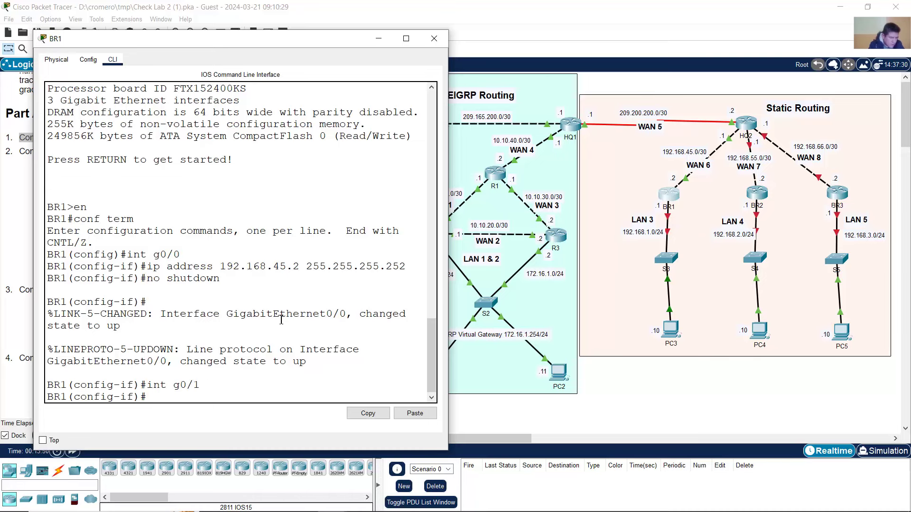
{"action": "key", "text": "Up"}
{"action": "key", "text": "Up"}
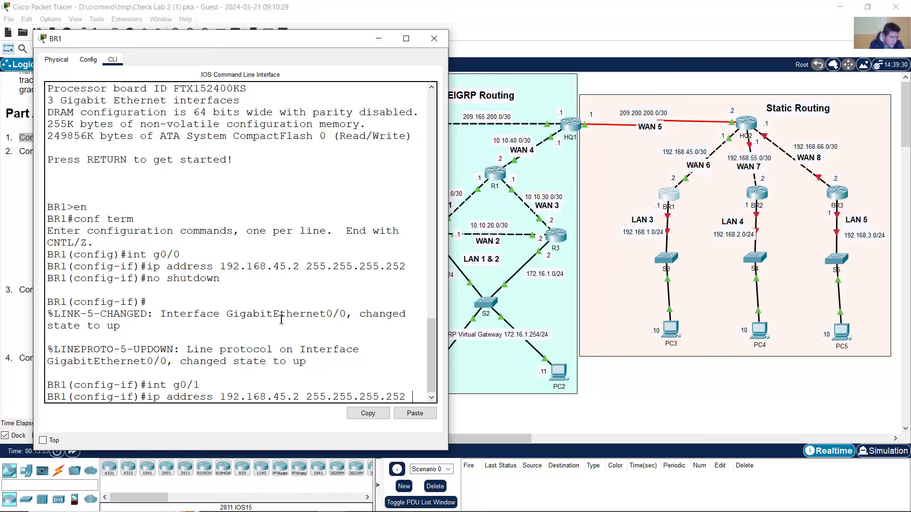
{"action": "key", "text": "Left"}
{"action": "key", "text": "Left"}
{"action": "key", "text": "Left"}
{"action": "key", "text": "Left"}
{"action": "key", "text": "Left"}
{"action": "key", "text": "Left"}
{"action": "key", "text": "Left"}
{"action": "key", "text": "Left"}
{"action": "key", "text": "Left"}
{"action": "key", "text": "Left"}
{"action": "key", "text": "BackSpace"}
{"action": "key", "text": "BackSpace"}
{"action": "key", "text": "BackSpace"}
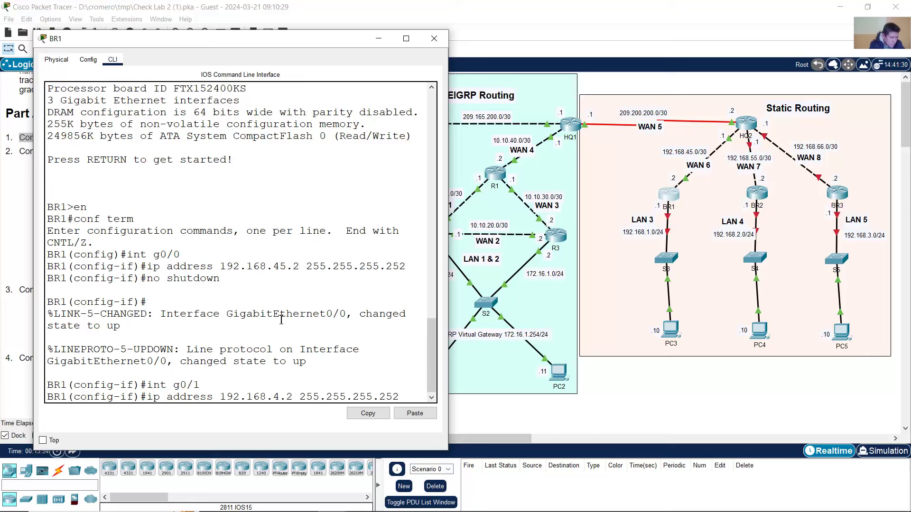
{"action": "type", "text": "1."}
{"action": "key", "text": "Delete"}
{"action": "type", "text": "1"}
{"action": "key", "text": "End"}
{"action": "key", "text": "BackSpace"}
{"action": "key", "text": "BackSpace"}
{"action": "key", "text": "BackSpace"}
{"action": "type", "text": "0"}
{"action": "key", "text": "Return"}
{"action": "type", "text": "no shutdown"}
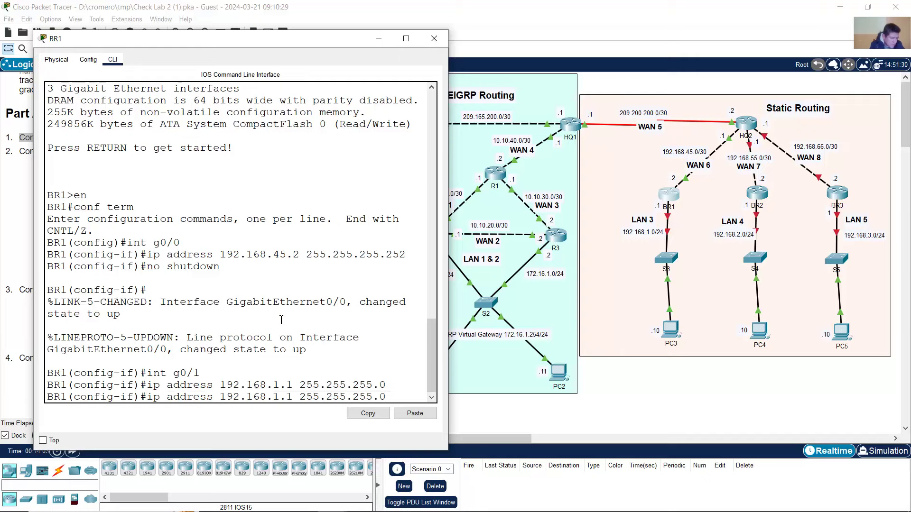
{"action": "key", "text": "Return"}
{"action": "key", "text": "Return"}
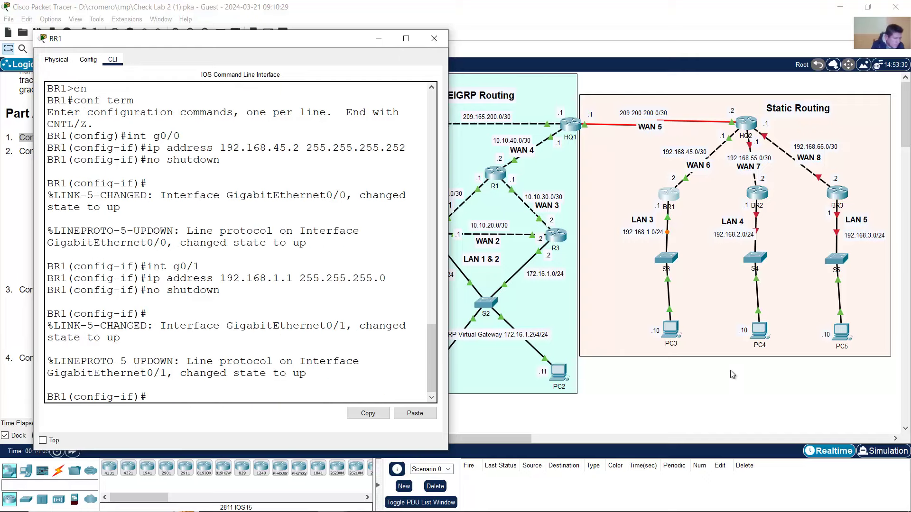
{"action": "left_click", "coordinate": [755, 406]}
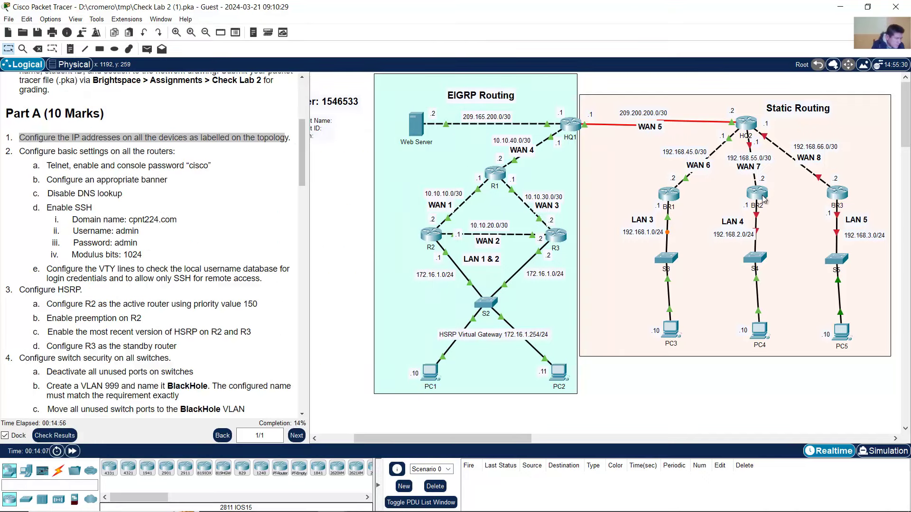
- Open BR2's CLI and enter global configuration mode with en and conf term
{"action": "mouse_move", "coordinate": [758, 219]}
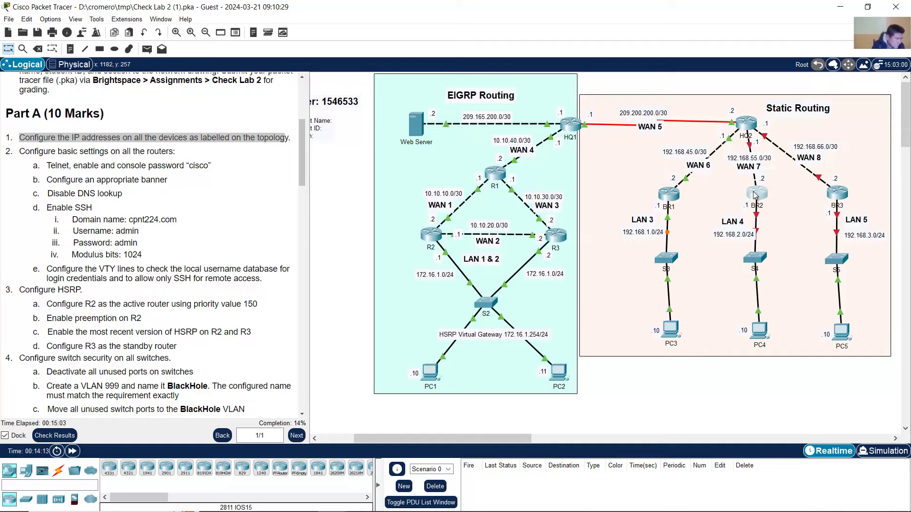
{"action": "left_click", "coordinate": [756, 194]}
{"action": "left_click_drag", "start_coordinate": [568, 101], "coordinate": [275, 69]}
{"action": "left_click", "coordinate": [101, 84]}
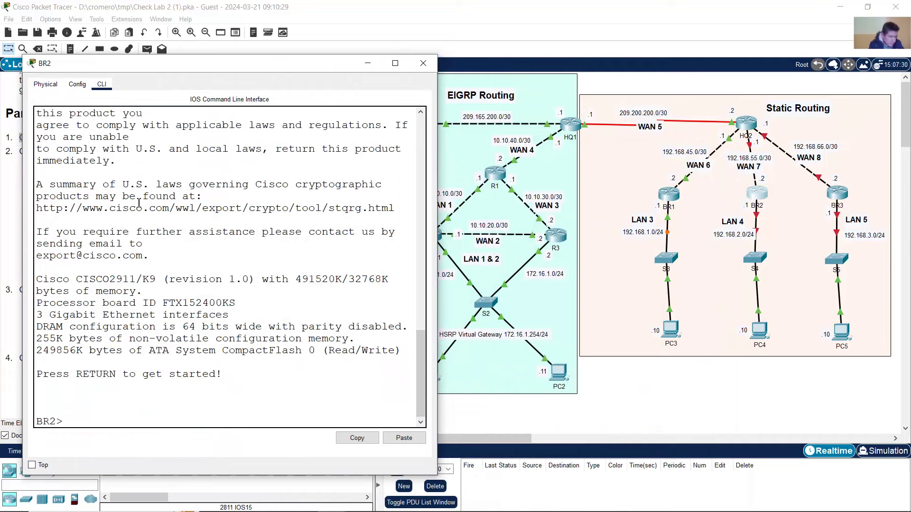
{"action": "type", "text": "en"}
{"action": "key", "text": "Return"}
{"action": "type", "text": "conf term"}
{"action": "key", "text": "Return"}
- Address BR2's g0/0 as 192.168.55.2 255.255.255.252 and bring it up
{"action": "type", "text": "int"}
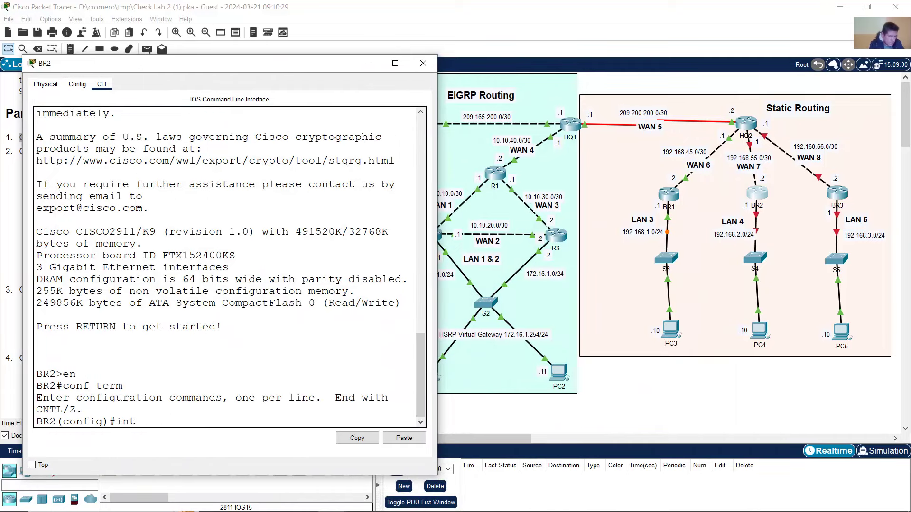
{"action": "type", "text": " g0/0"}
{"action": "key", "text": "Return"}
{"action": "type", "text": "ip add"}
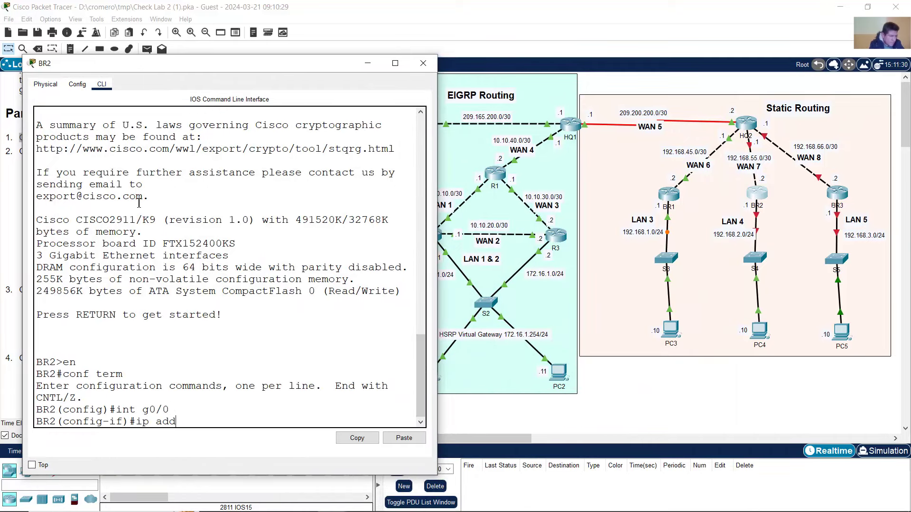
{"action": "type", "text": "ress 192"}
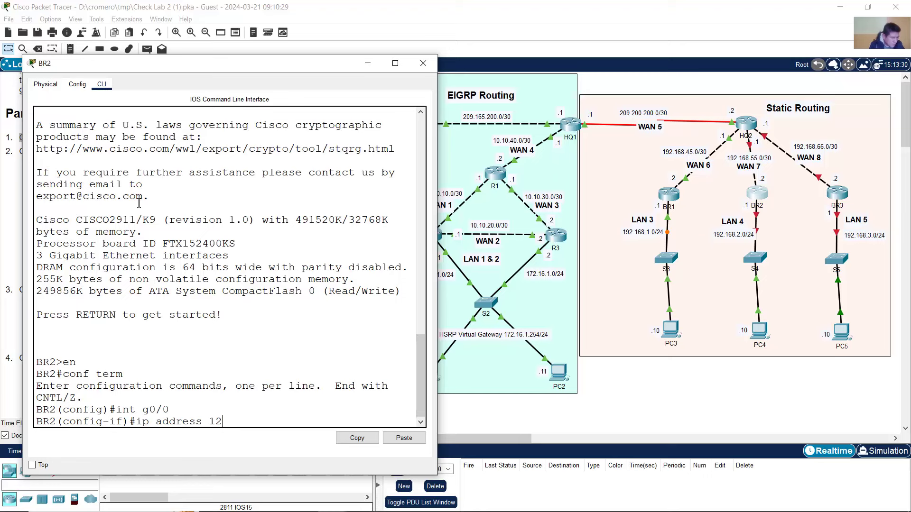
{"action": "key", "text": "BackSpace"}
{"action": "type", "text": "92.168.55.2 255.25"}
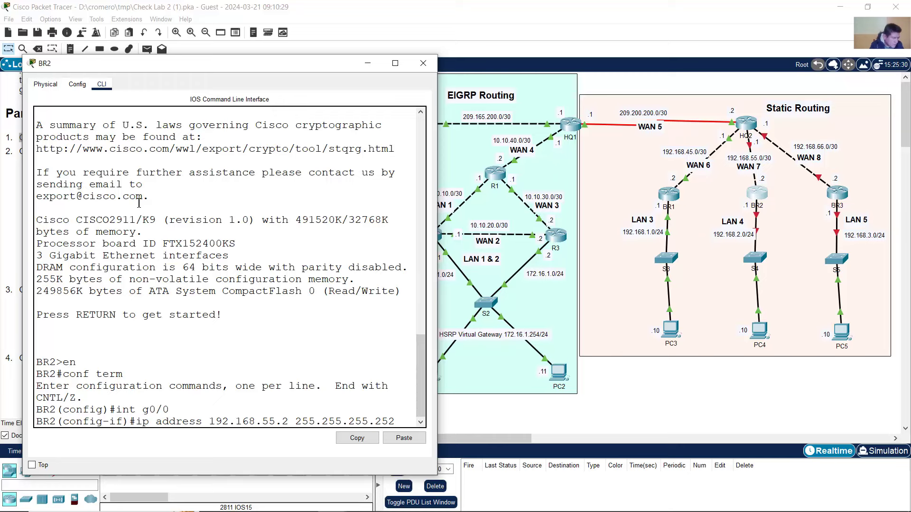
{"action": "type", "text": "5.255.252"}
{"action": "key", "text": "Return"}
{"action": "type", "text": "no"}
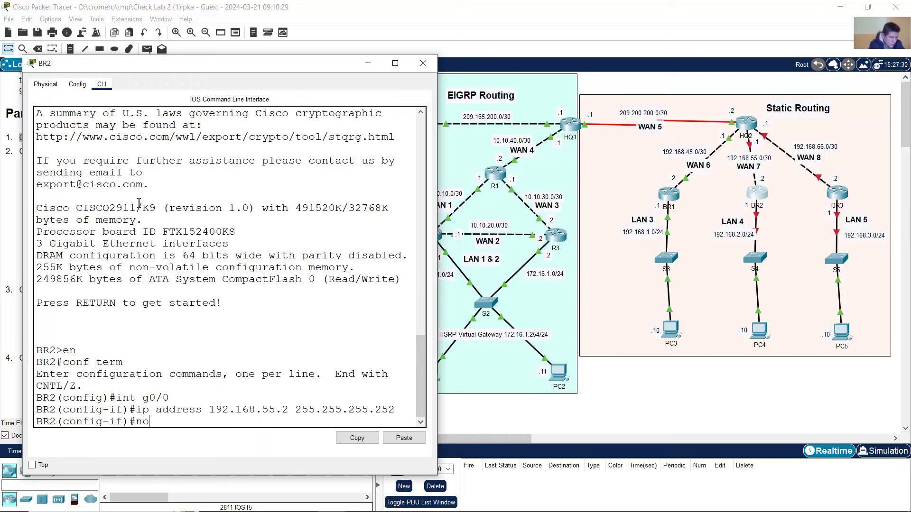
{"action": "type", "text": " shutdown"}
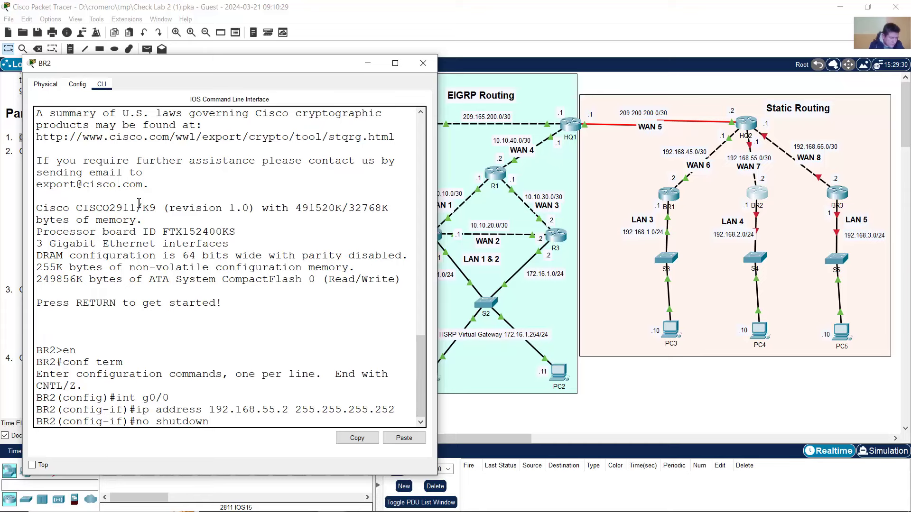
{"action": "key", "text": "Return"}
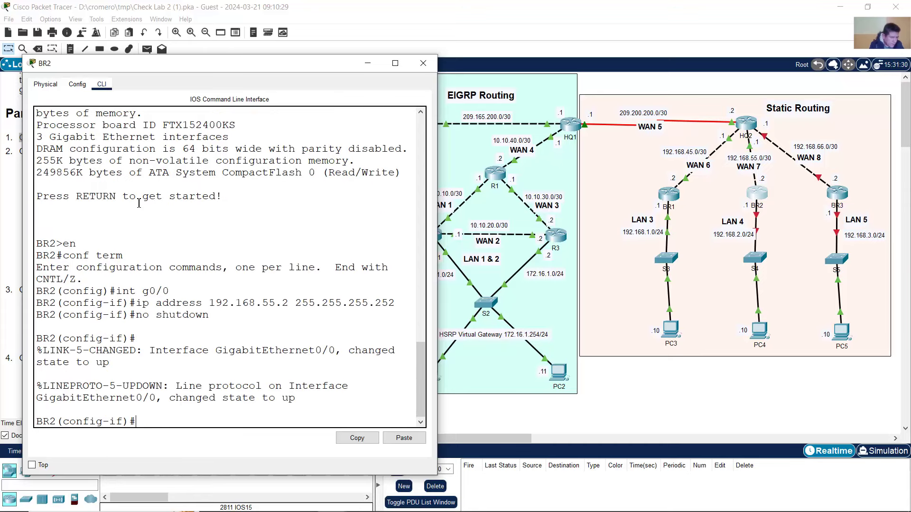
- Address BR2's g0/1 as 192.168.2.1 255.255.255.0 from command history and bring it up
{"action": "key", "text": "Up"}
{"action": "key", "text": "Up"}
{"action": "key", "text": "Up"}
{"action": "key", "text": "Return"}
{"action": "key", "text": "Up"}
{"action": "key", "text": "Up"}
{"action": "key", "text": "Up"}
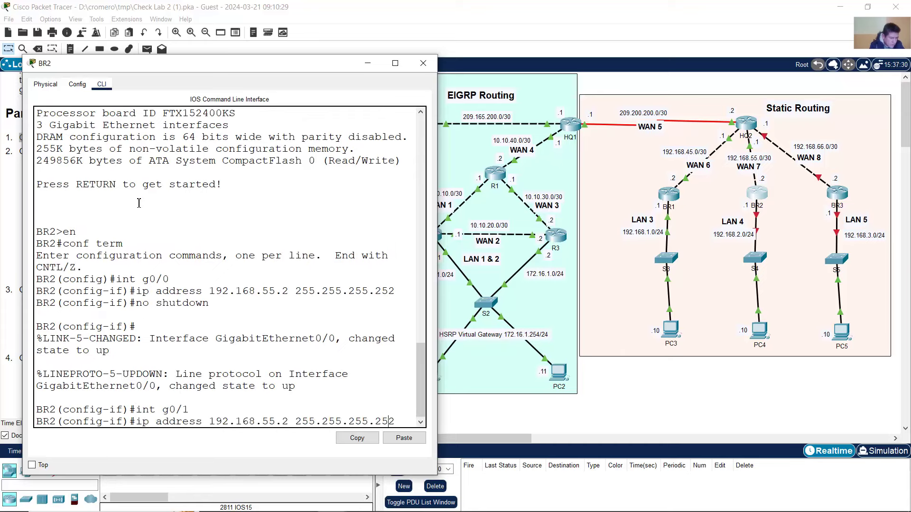
{"action": "key", "text": "BackSpace"}
{"action": "key", "text": "BackSpace"}
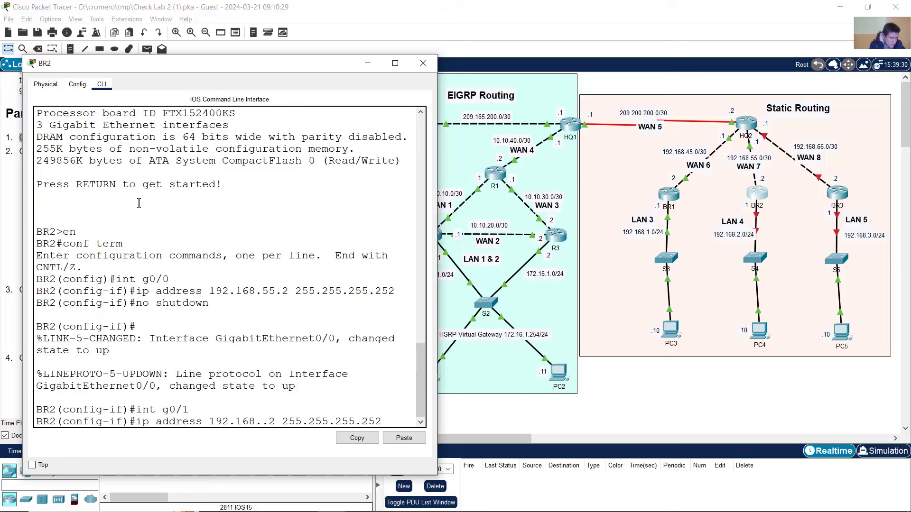
{"action": "type", "text": "2"}
{"action": "key", "text": "Right"}
{"action": "key", "text": "Right"}
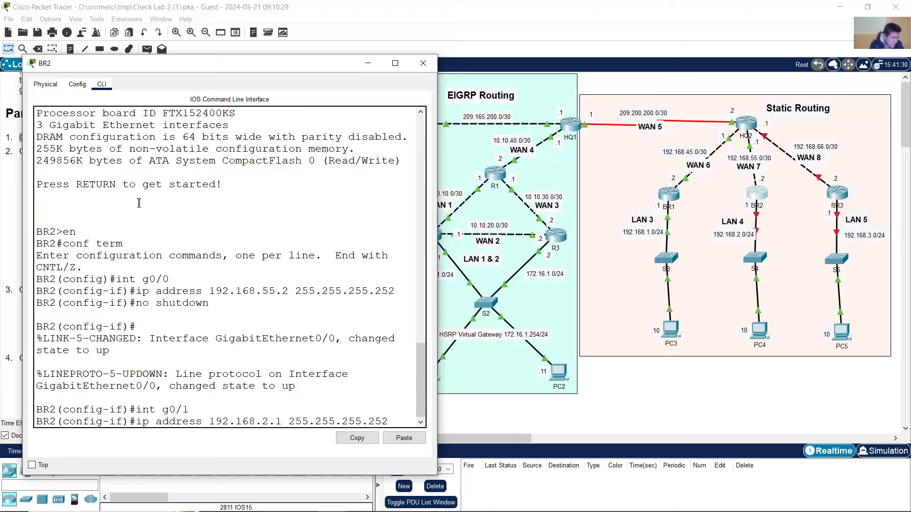
{"action": "key", "text": "BackSpace"}
{"action": "key", "text": "BackSpace"}
{"action": "key", "text": "Right"}
{"action": "key", "text": "Right"}
{"action": "key", "text": "Return"}
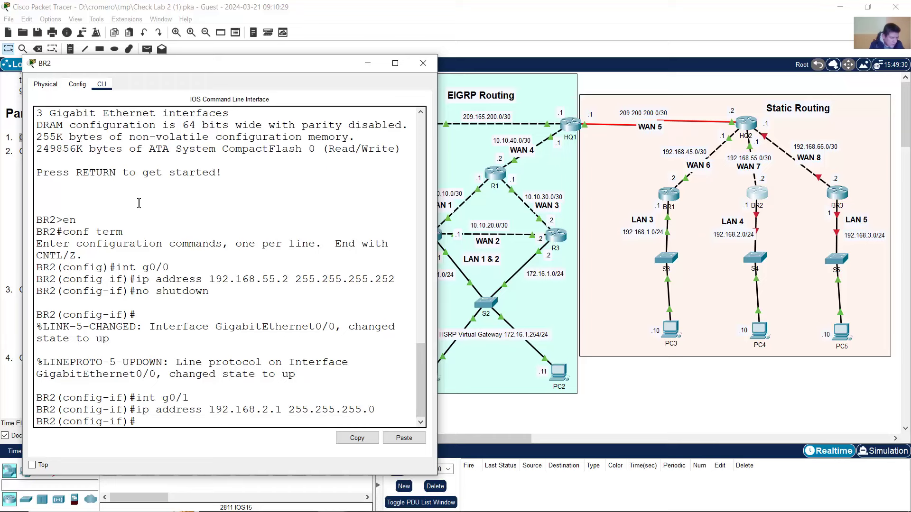
{"action": "type", "text": "no shutdown"}
{"action": "key", "text": "Return"}
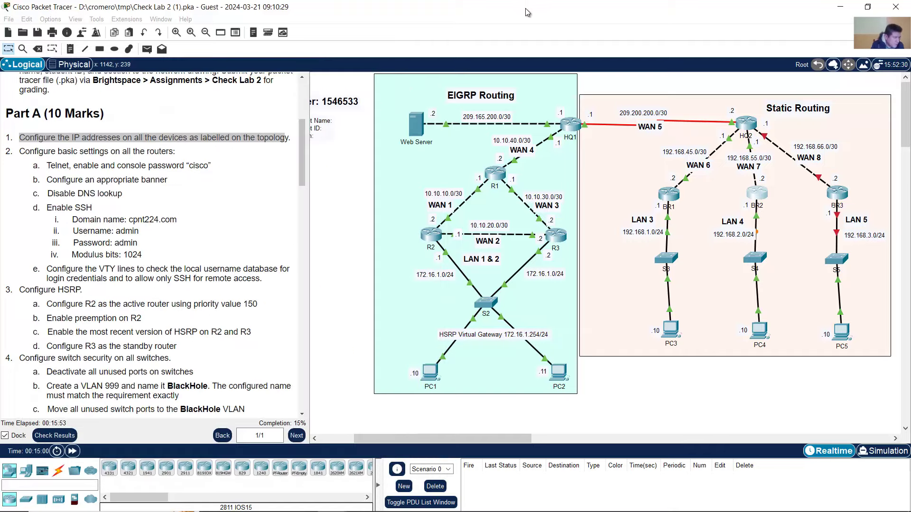
- Open BR3's CLI and enter global configuration mode with en and conf term
{"action": "left_click", "coordinate": [840, 194]}
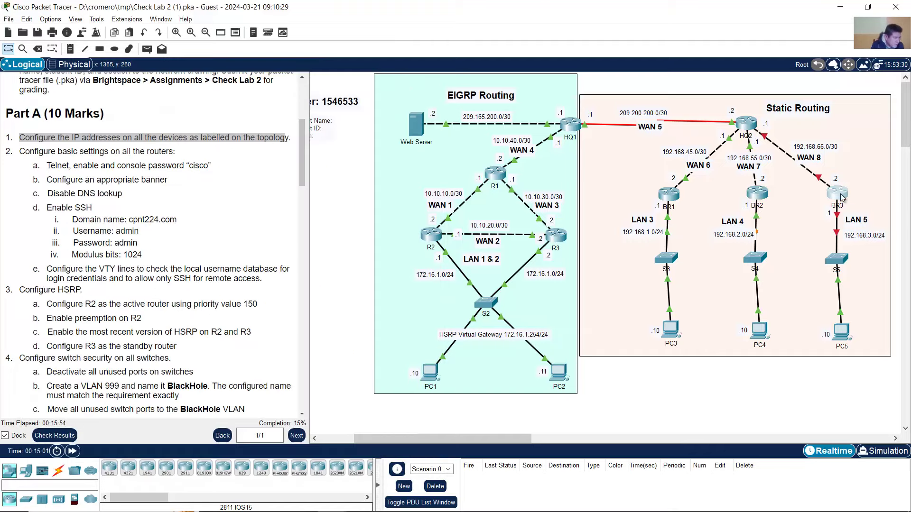
{"action": "left_click_drag", "start_coordinate": [586, 102], "coordinate": [286, 51]}
{"action": "left_click", "coordinate": [97, 66]}
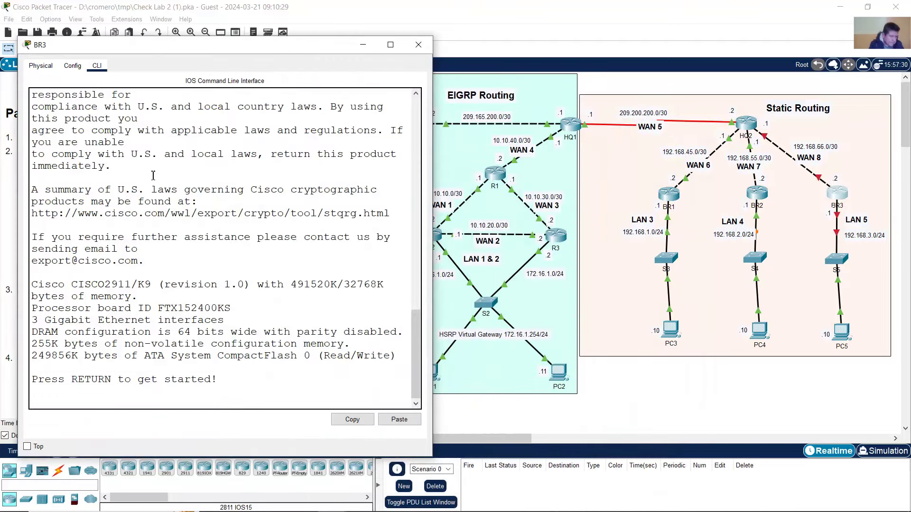
{"action": "key", "text": "Return"}
{"action": "type", "text": "en"}
{"action": "key", "text": "Return"}
{"action": "type", "text": "conf term"}
{"action": "key", "text": "Return"}
- Check BR3's ports, then address G0/0 as 192.168.66.2 255.255.255.252 and bring it up
{"action": "type", "text": "int"}
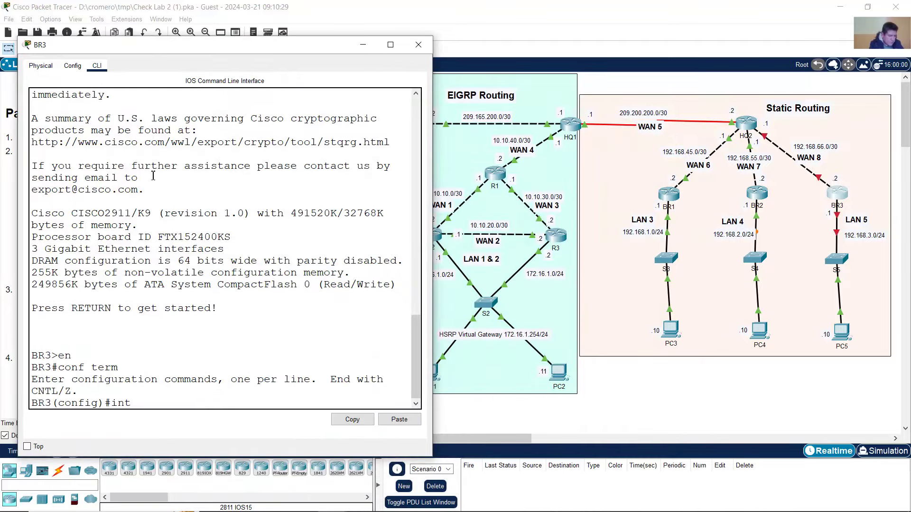
{"action": "left_click", "coordinate": [571, 10]}
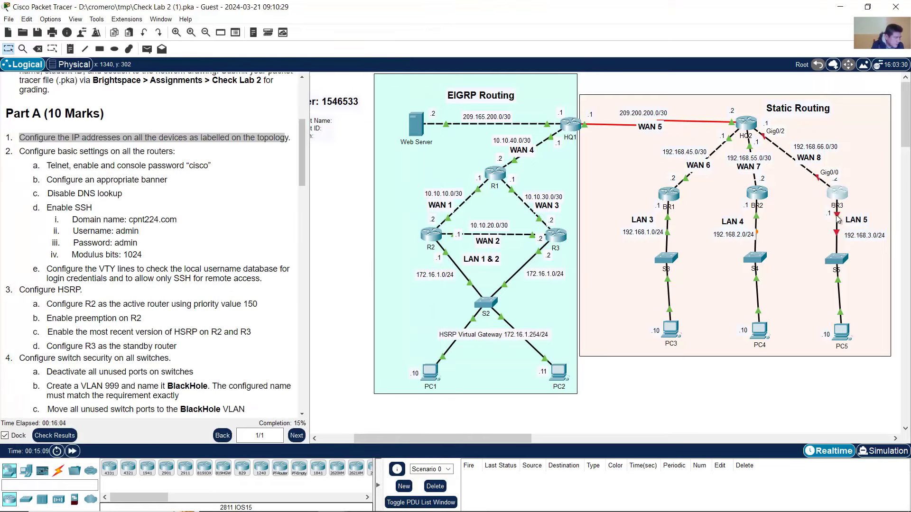
{"action": "mouse_move", "coordinate": [840, 219]}
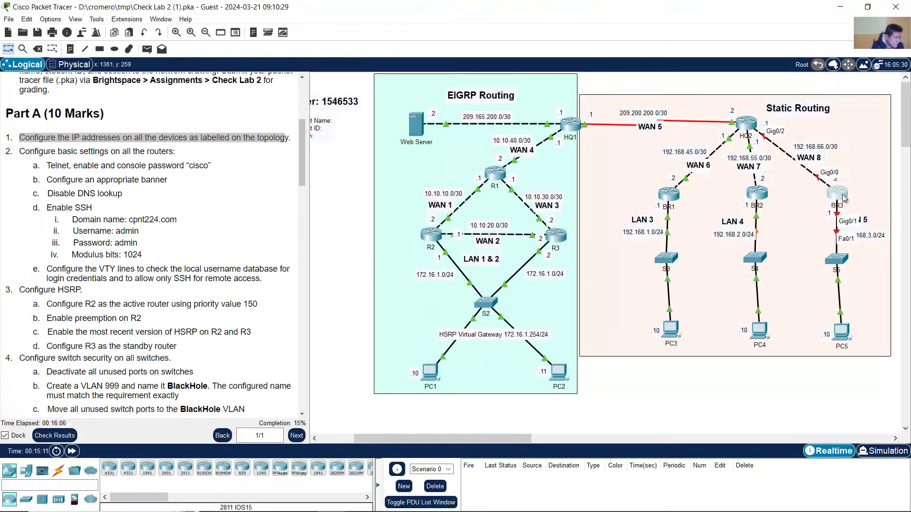
{"action": "left_click", "coordinate": [838, 194]}
{"action": "type", "text": "g0/"}
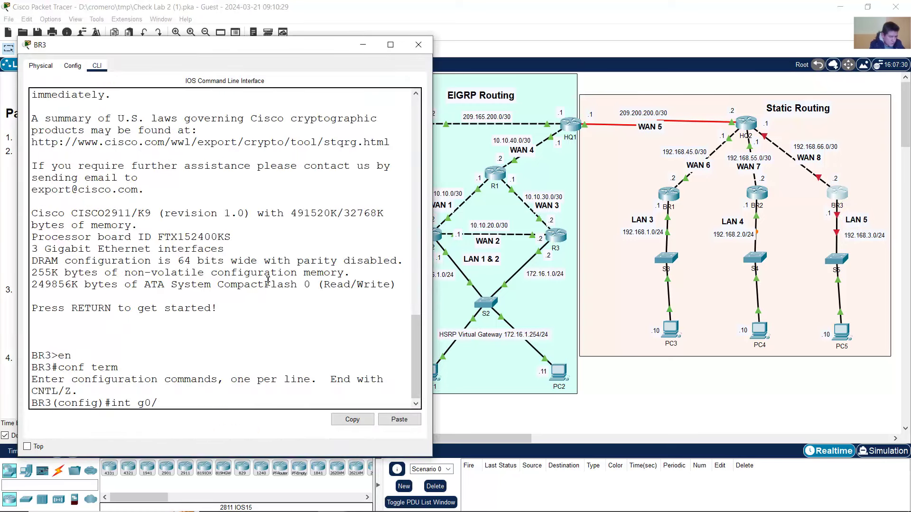
{"action": "type", "text": "0"}
{"action": "key", "text": "Return"}
{"action": "type", "text": "ip address"}
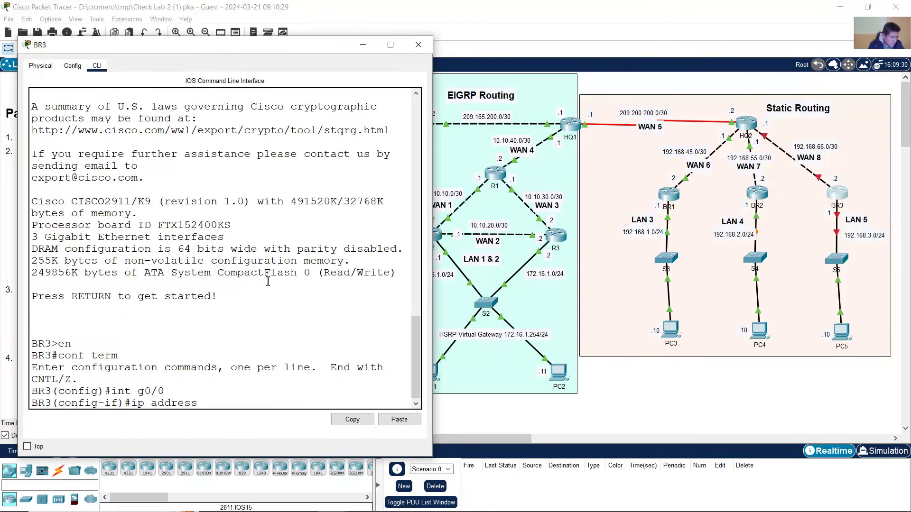
{"action": "type", "text": " 192.168.6"}
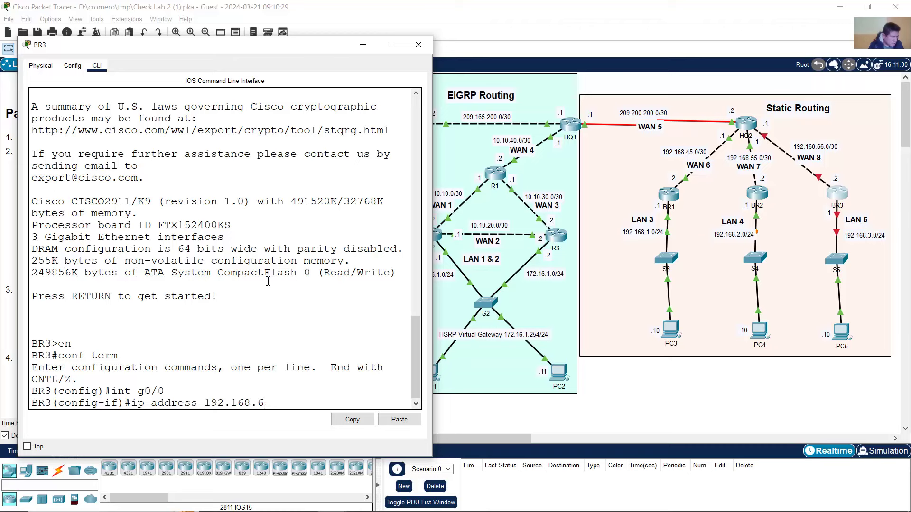
{"action": "type", "text": "6.2 255.255.255.252"}
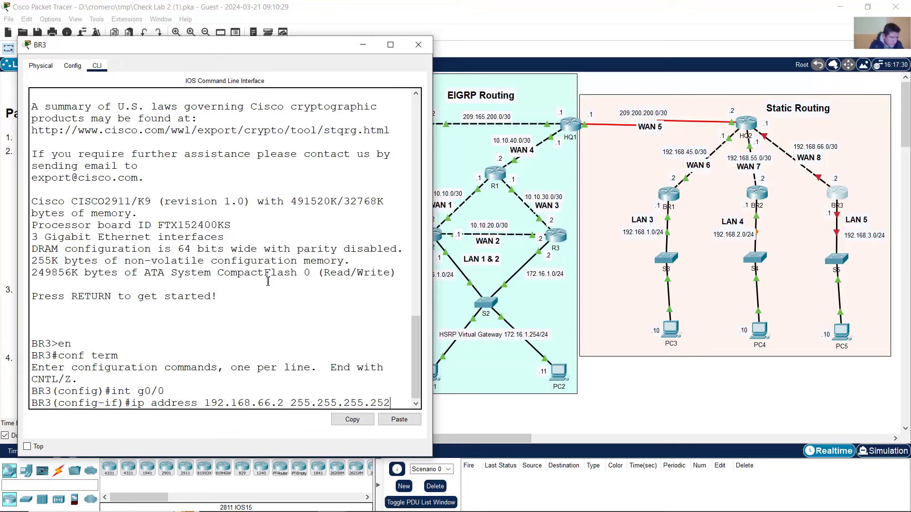
{"action": "key", "text": "Return"}
{"action": "type", "text": "no shutd"}
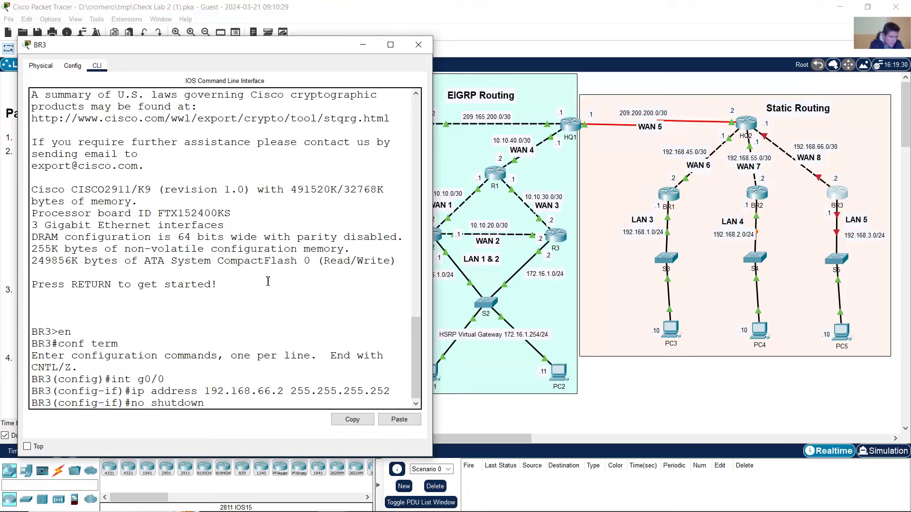
{"action": "type", "text": "own"}
{"action": "key", "text": "Return"}
- Address BR3's G0/1 as 192.168.3.1 255.255.255.0, bring it up, and return to the topology
{"action": "key", "text": "Up"}
{"action": "key", "text": "Up"}
{"action": "key", "text": "Up"}
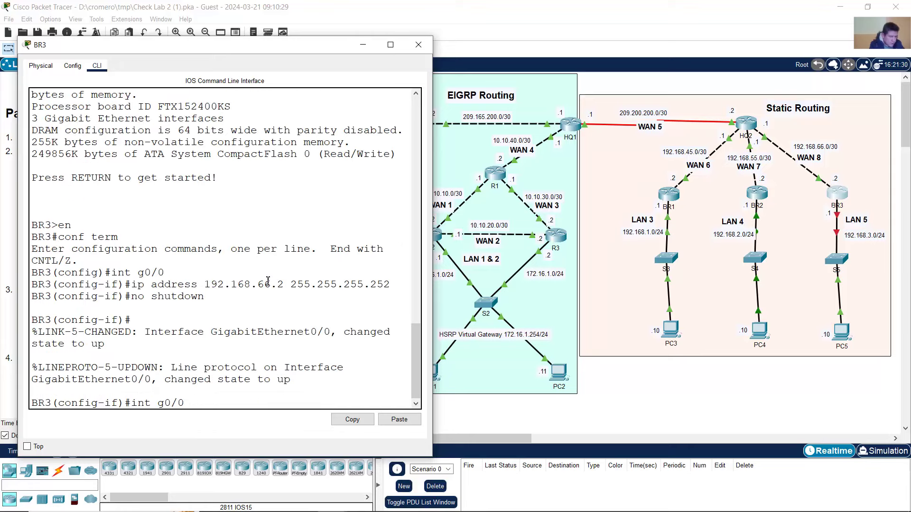
{"action": "key", "text": "BackSpace"}
{"action": "type", "text": "1"}
{"action": "key", "text": "Return"}
{"action": "key", "text": "Up"}
{"action": "key", "text": "Up"}
{"action": "key", "text": "Up"}
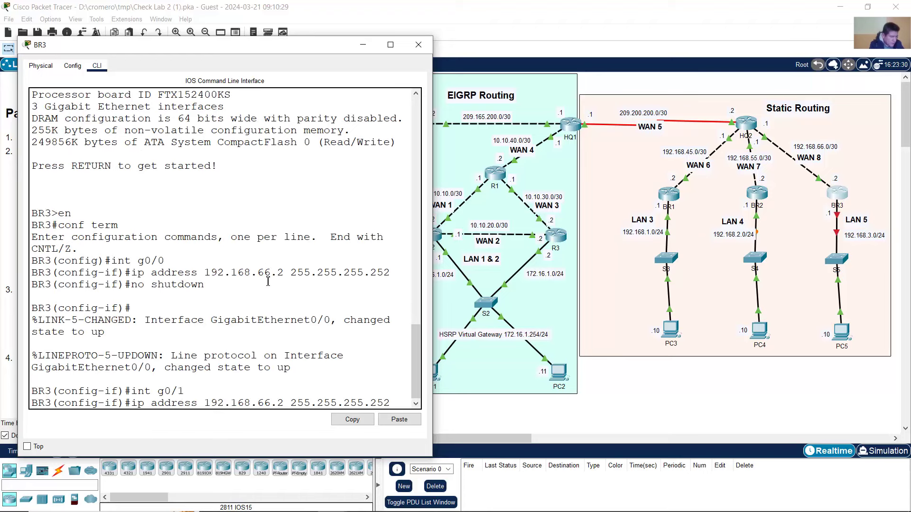
{"action": "key", "text": "Left"}
{"action": "key", "text": "Left"}
{"action": "key", "text": "BackSpace"}
{"action": "key", "text": "BackSpace"}
{"action": "key", "text": "BackSpace"}
{"action": "key", "text": "BackSpace"}
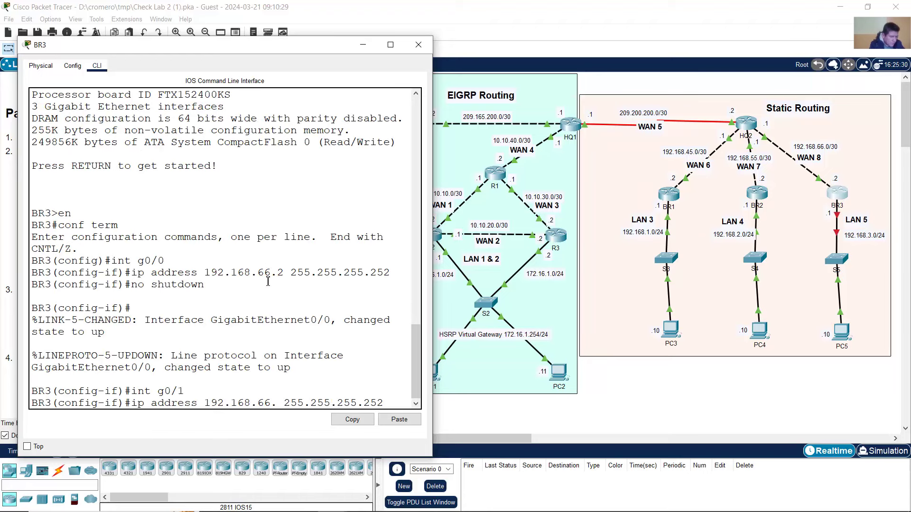
{"action": "type", "text": "3.1"}
{"action": "key", "text": "End"}
{"action": "key", "text": "BackSpace"}
{"action": "key", "text": "BackSpace"}
{"action": "key", "text": "BackSpace"}
{"action": "type", "text": "0"}
{"action": "key", "text": "Return"}
{"action": "key", "text": "Up"}
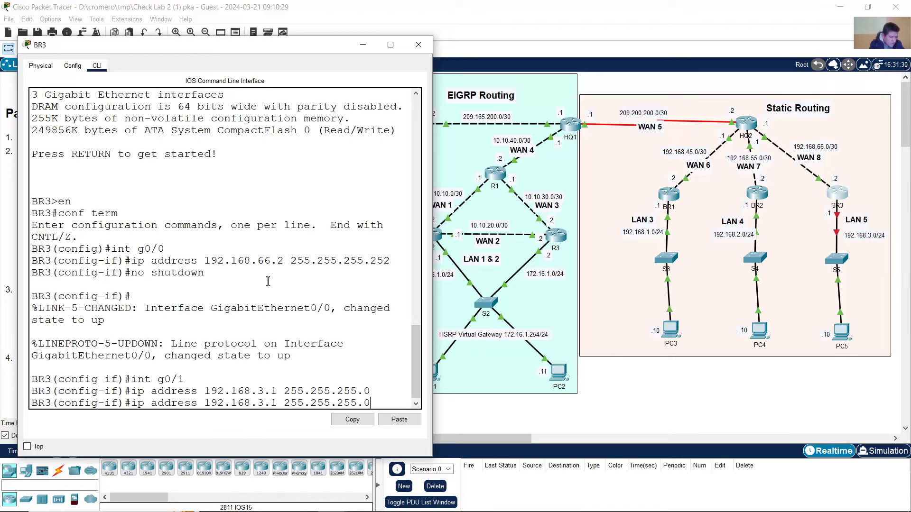
{"action": "key", "text": "Up"}
{"action": "key", "text": "Up"}
{"action": "key", "text": "Return"}
{"action": "key", "text": "Return"}
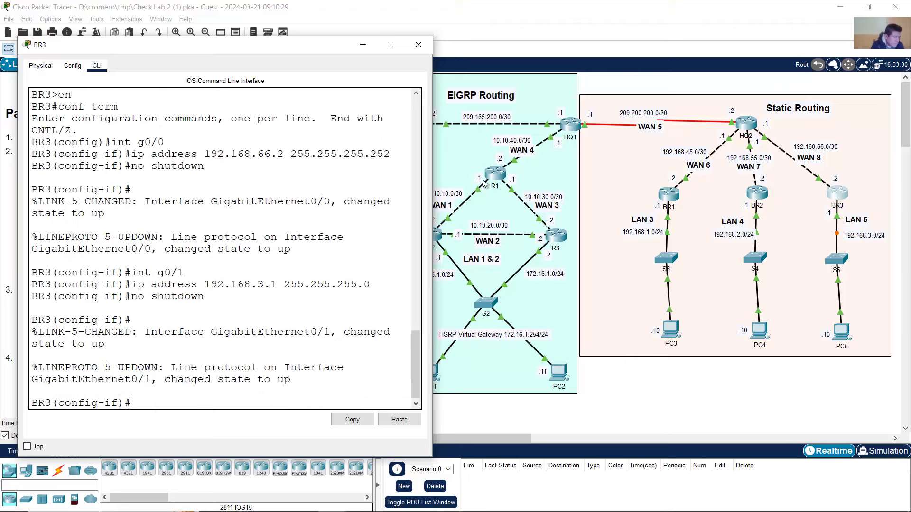
{"action": "left_click", "coordinate": [534, 9]}
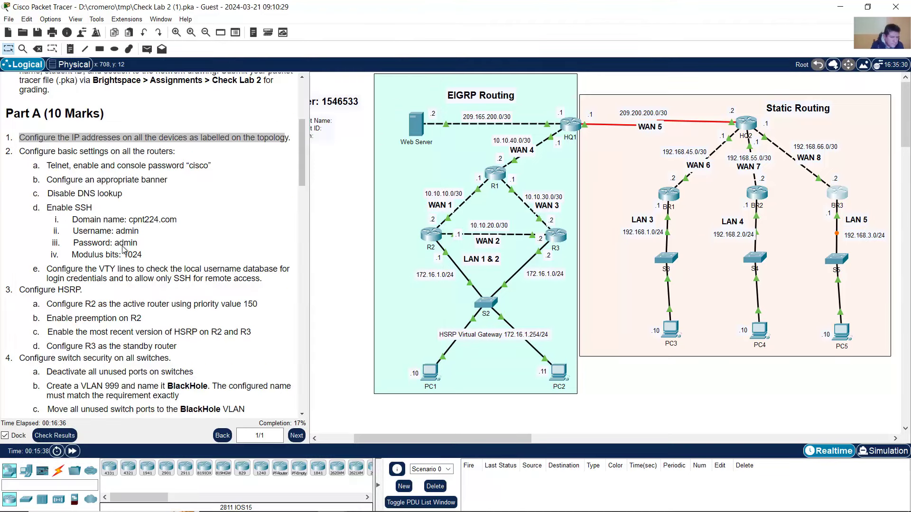
- Read instruction 1 and the basic router settings item covering Telnet, enable and console passwords
{"action": "left_click", "coordinate": [90, 172]}
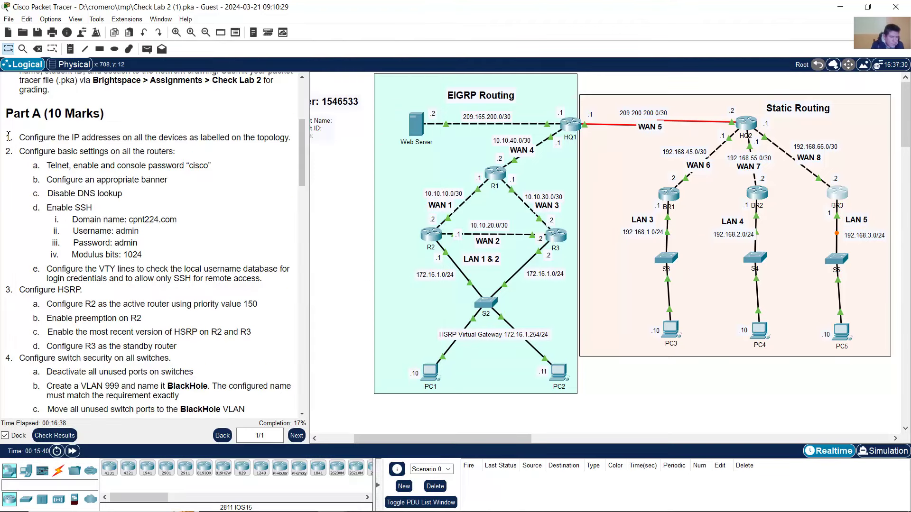
{"action": "left_click_drag", "start_coordinate": [12, 135], "coordinate": [290, 137]}
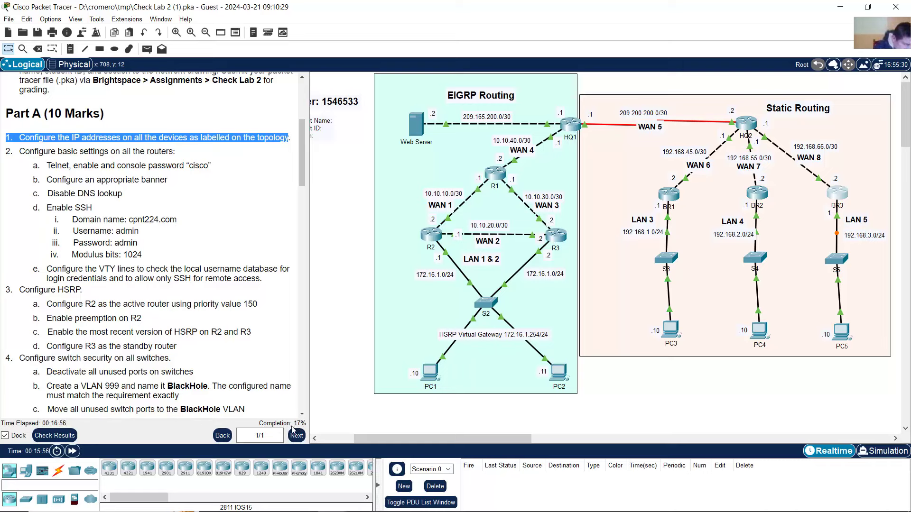
{"action": "left_click_drag", "start_coordinate": [25, 151], "coordinate": [174, 153]}
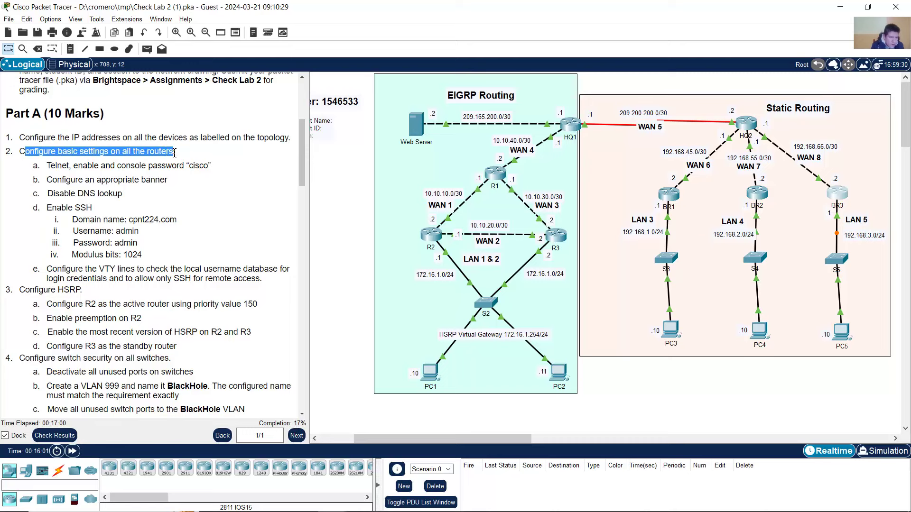
{"action": "left_click_drag", "start_coordinate": [51, 165], "coordinate": [150, 166]}
{"action": "left_click", "coordinate": [86, 171]}
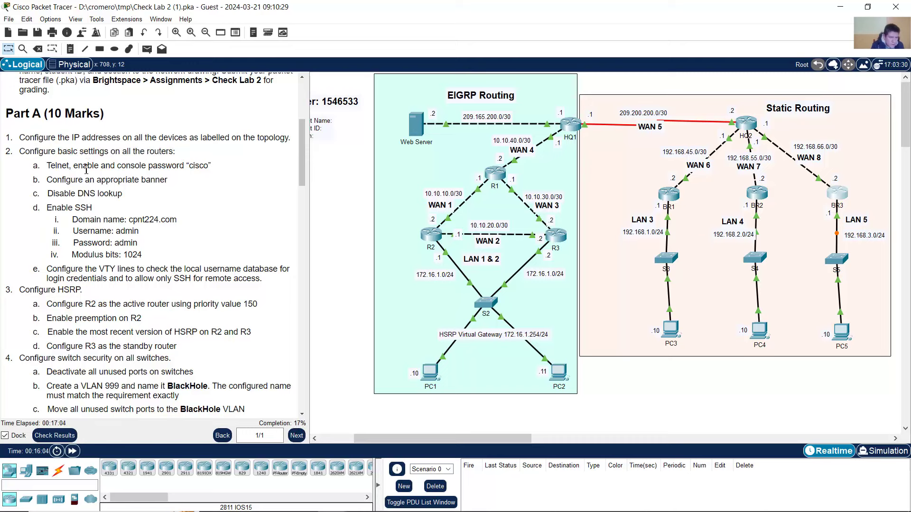
{"action": "left_click_drag", "start_coordinate": [47, 165], "coordinate": [204, 166]}
{"action": "left_click", "coordinate": [76, 164]}
{"action": "left_click", "coordinate": [191, 167]}
{"action": "left_click_drag", "start_coordinate": [186, 166], "coordinate": [211, 172]}
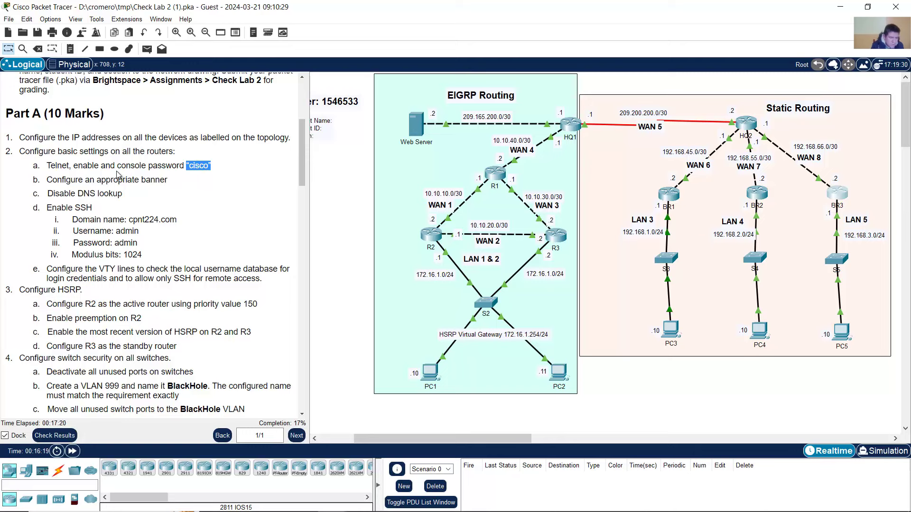
{"action": "left_click", "coordinate": [120, 176]}
{"action": "left_click_drag", "start_coordinate": [50, 166], "coordinate": [168, 167]}
{"action": "left_click", "coordinate": [215, 205]}
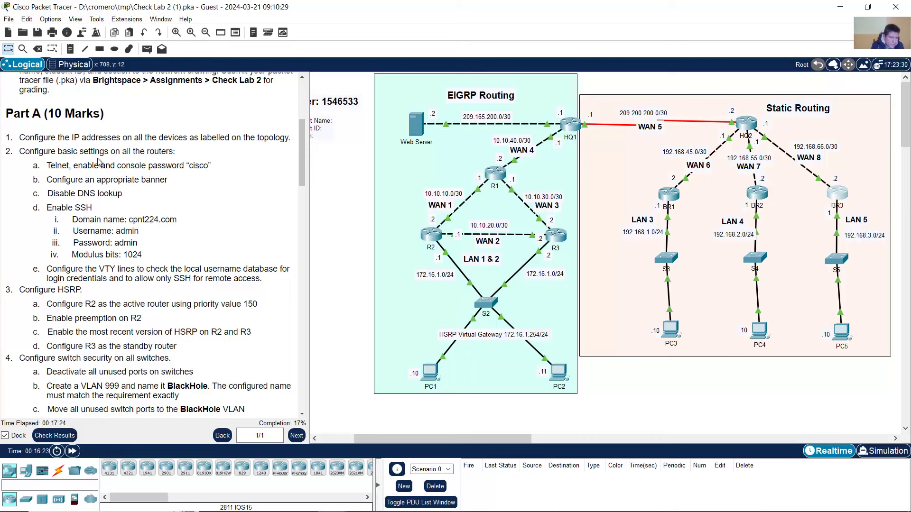
{"action": "left_click_drag", "start_coordinate": [104, 153], "coordinate": [172, 152]}
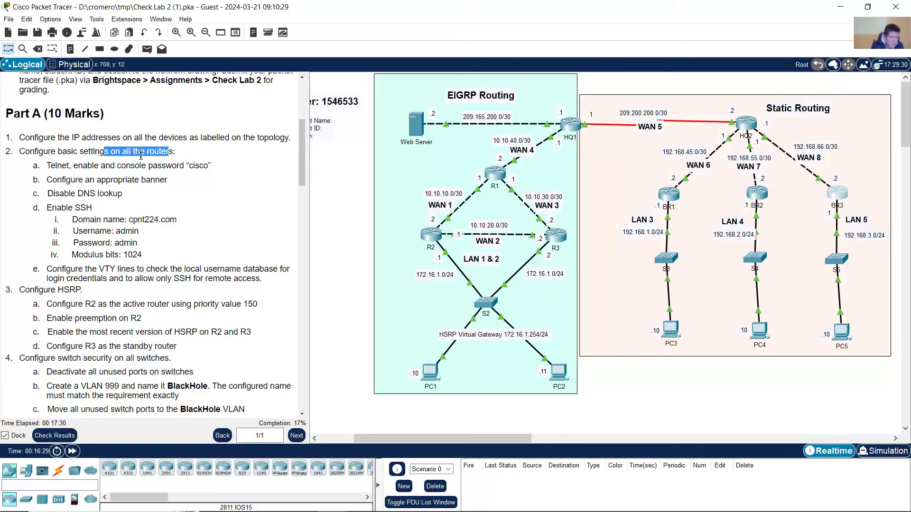
{"action": "left_click_drag", "start_coordinate": [110, 152], "coordinate": [173, 153]}
{"action": "key", "text": "super"}
- Open Notepad and type the VTY block: line vty 0 15, password cisco, login
{"action": "type", "text": "note"}
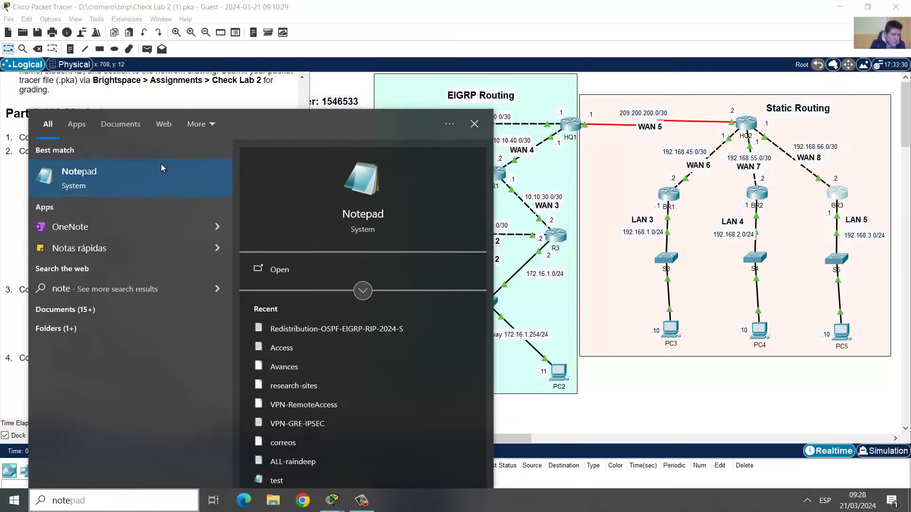
{"action": "left_click", "coordinate": [161, 168]}
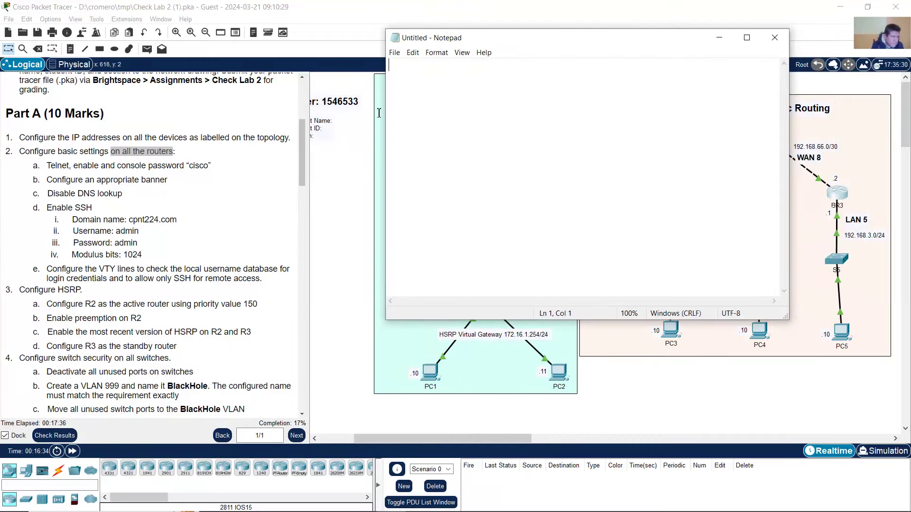
{"action": "left_click", "coordinate": [93, 178]}
{"action": "left_click_drag", "start_coordinate": [51, 165], "coordinate": [69, 166]}
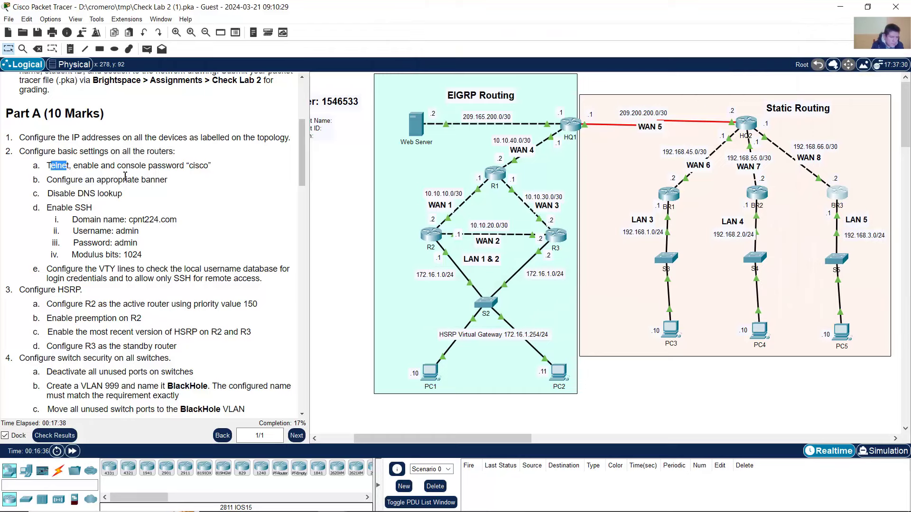
{"action": "left_click", "coordinate": [390, 503]}
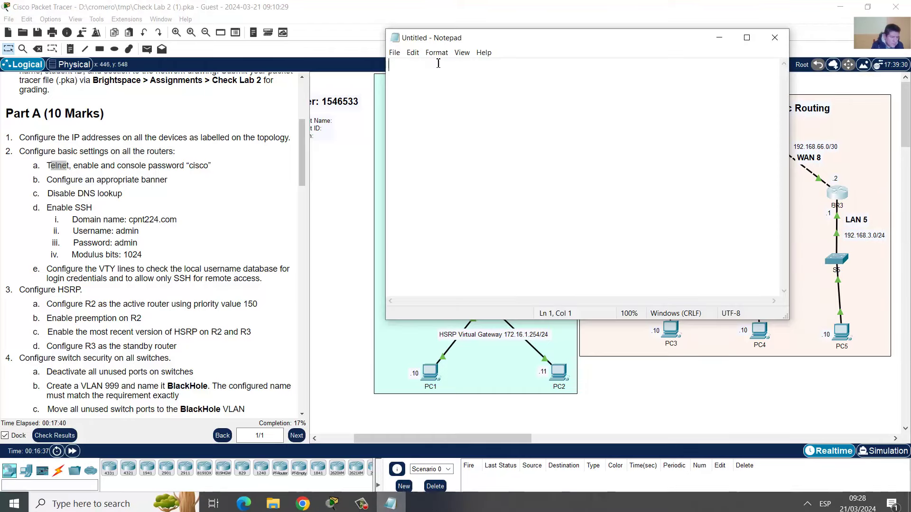
{"action": "type", "text": "line "}
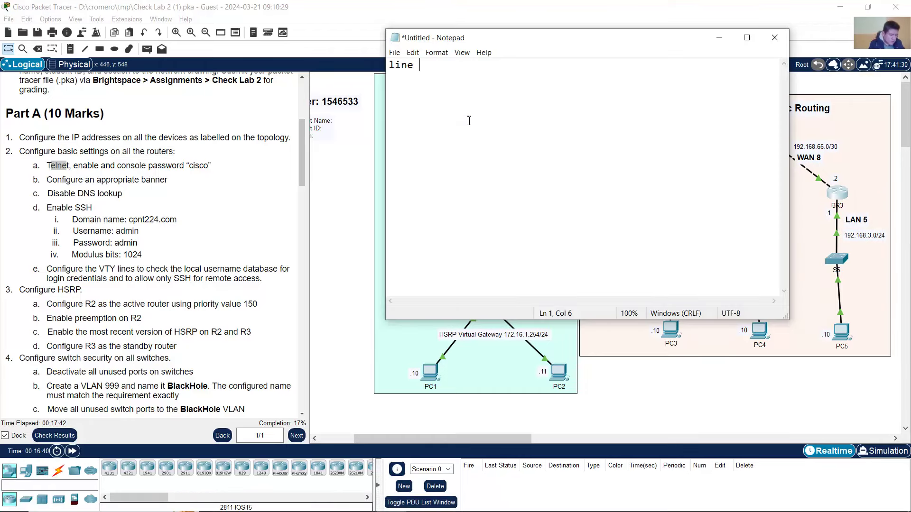
{"action": "type", "text": "vty 0 15 "}
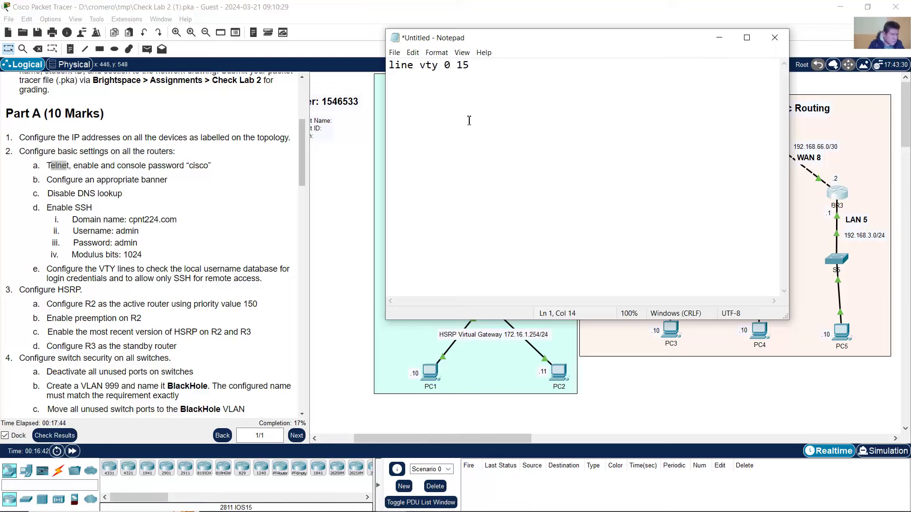
{"action": "type", "text": "password cisc"}
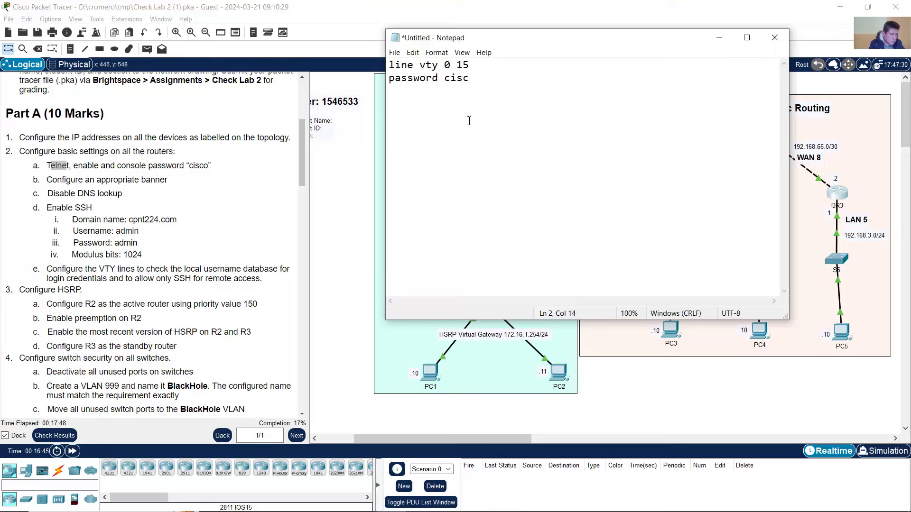
{"action": "type", "text": "o login"}
- Add 'exit' and 'enable secret cisco' after the VTY block, leaving a new line
{"action": "left_click_drag", "start_coordinate": [439, 97], "coordinate": [371, 62]}
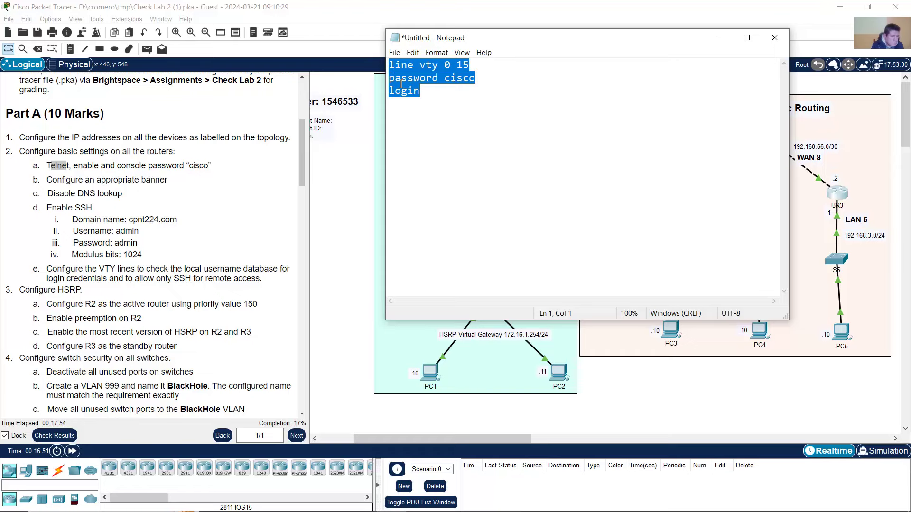
{"action": "left_click_drag", "start_coordinate": [74, 169], "coordinate": [100, 168]}
{"action": "left_click", "coordinate": [391, 501]}
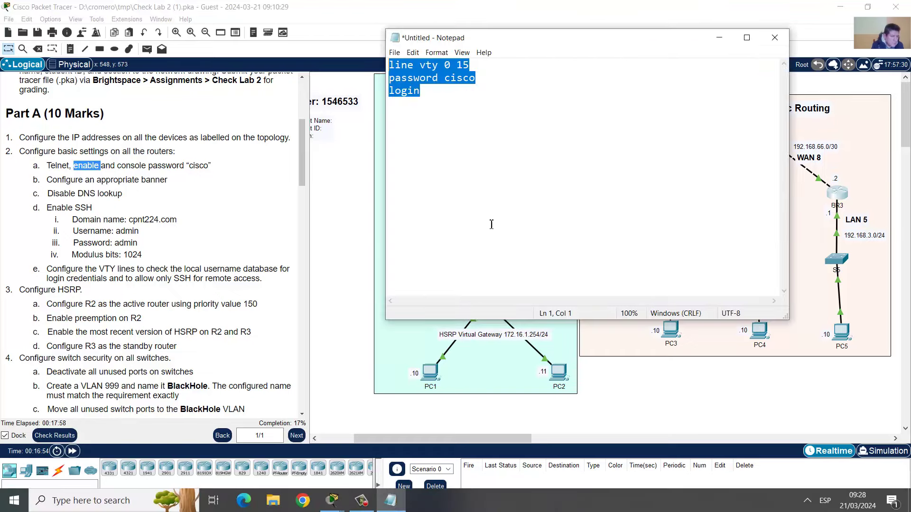
{"action": "left_click", "coordinate": [435, 97]}
{"action": "key", "text": "Return"}
{"action": "type", "text": "exit "}
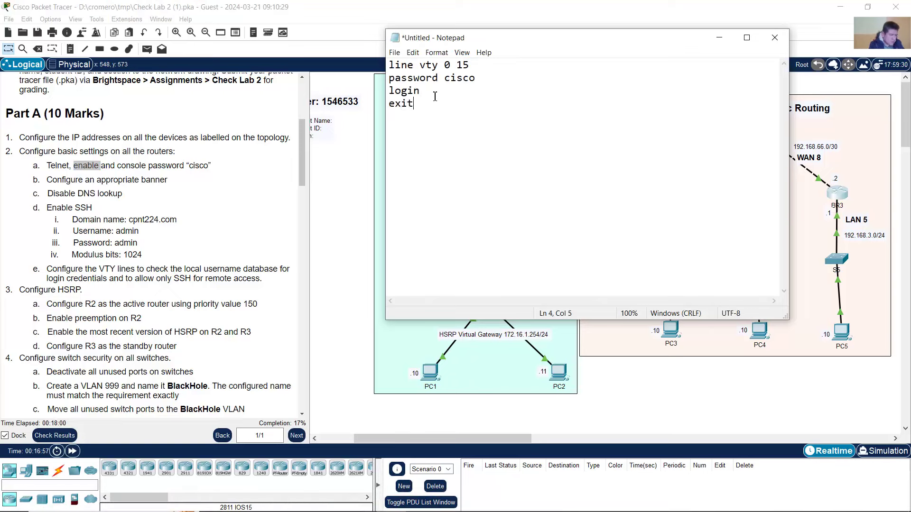
{"action": "type", "text": "enable secret "}
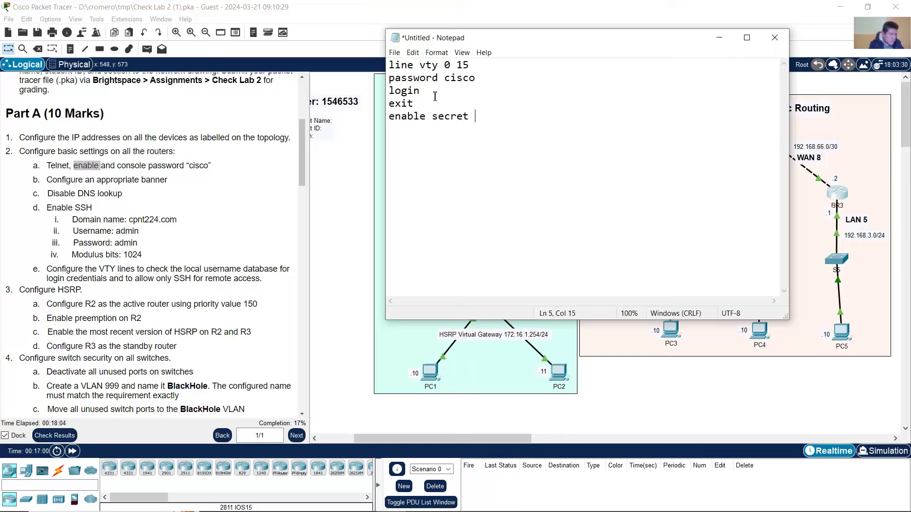
{"action": "type", "text": "cisco"}
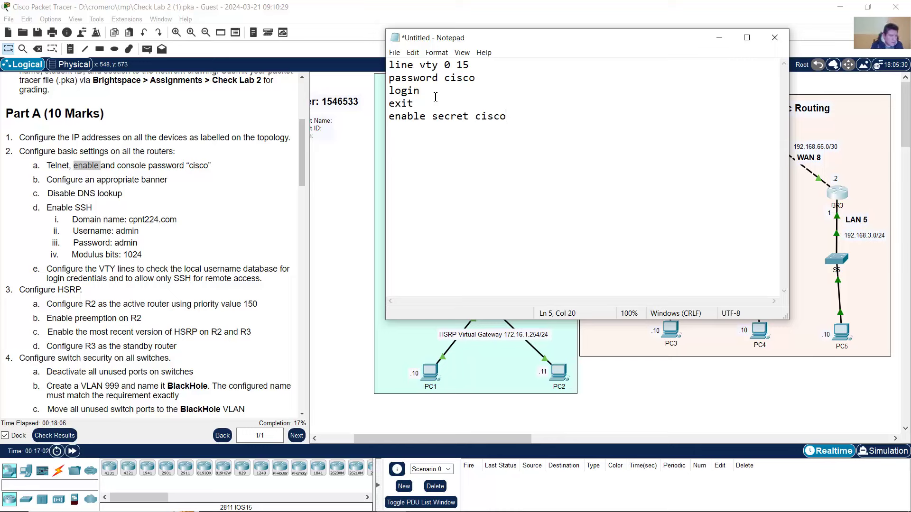
{"action": "left_click", "coordinate": [226, 156]}
{"action": "left_click_drag", "start_coordinate": [118, 165], "coordinate": [218, 170]}
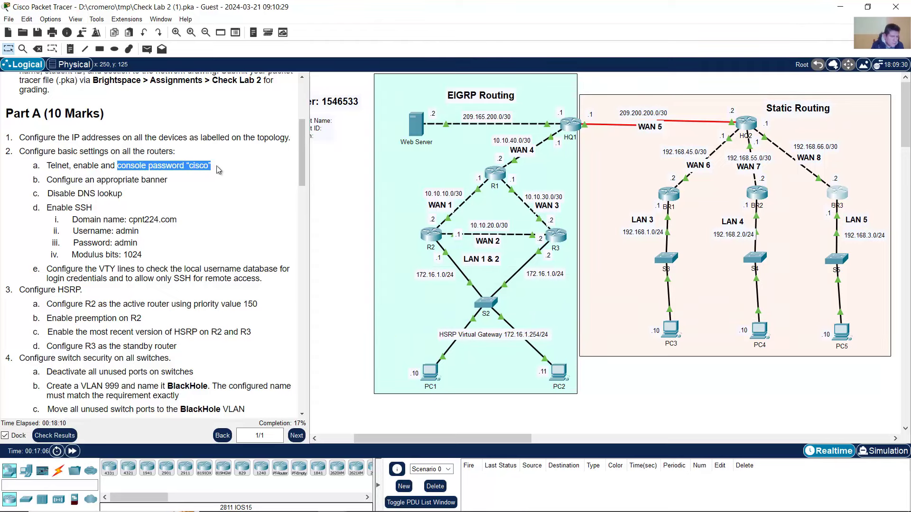
{"action": "left_click", "coordinate": [391, 501]}
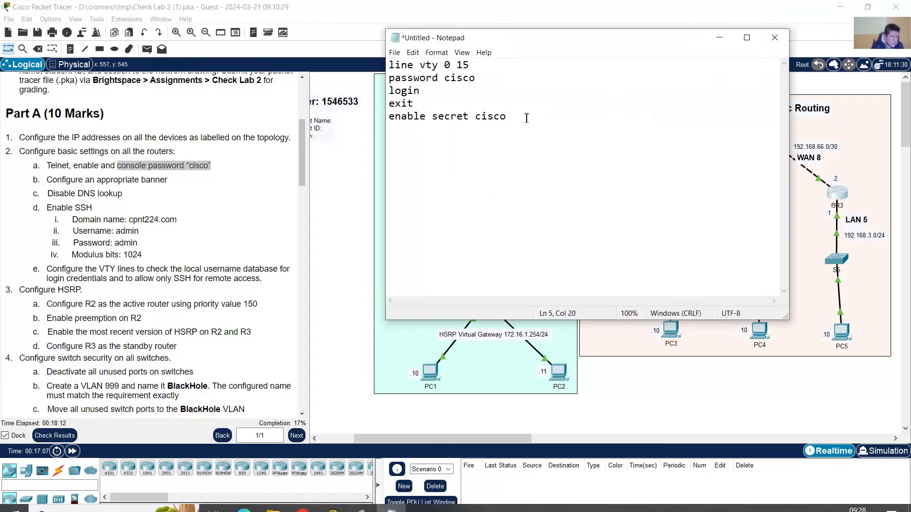
{"action": "key", "text": "Return"}
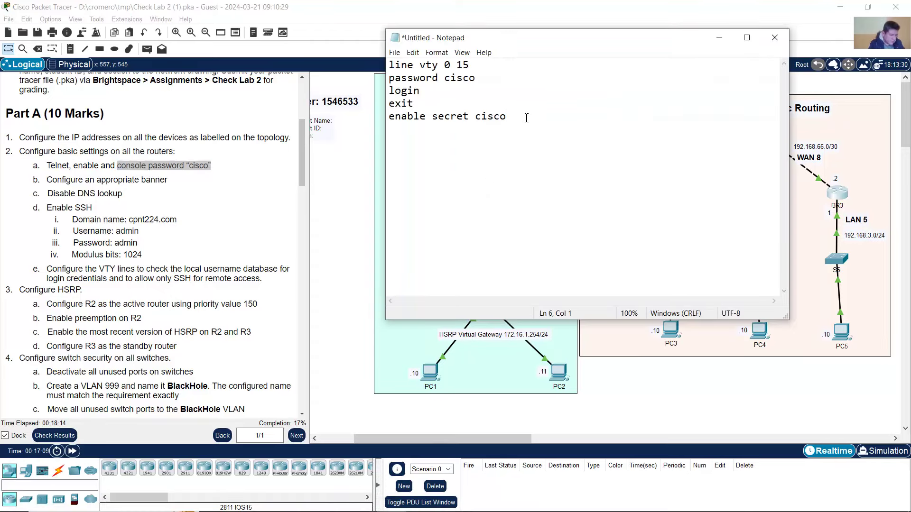
{"action": "type", "text": "line con"}
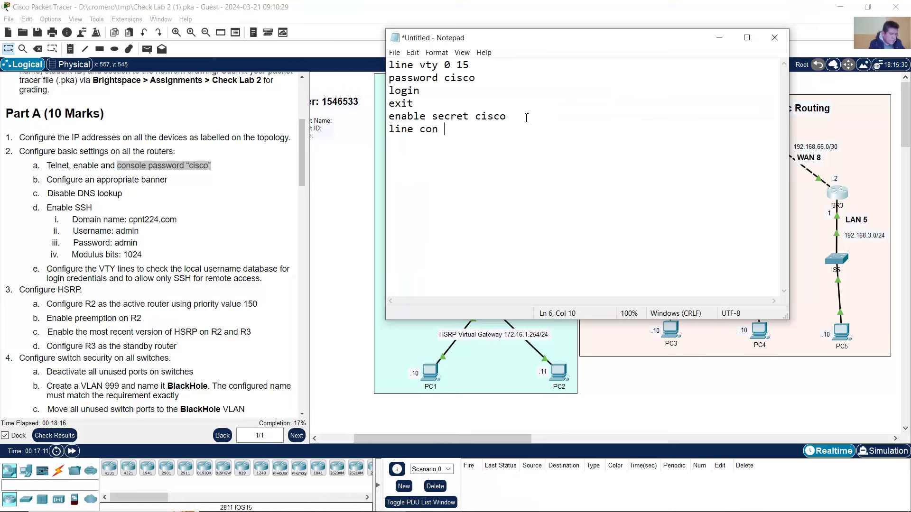
{"action": "key", "text": "BackSpace"}
{"action": "type", "text": "sole 0"}
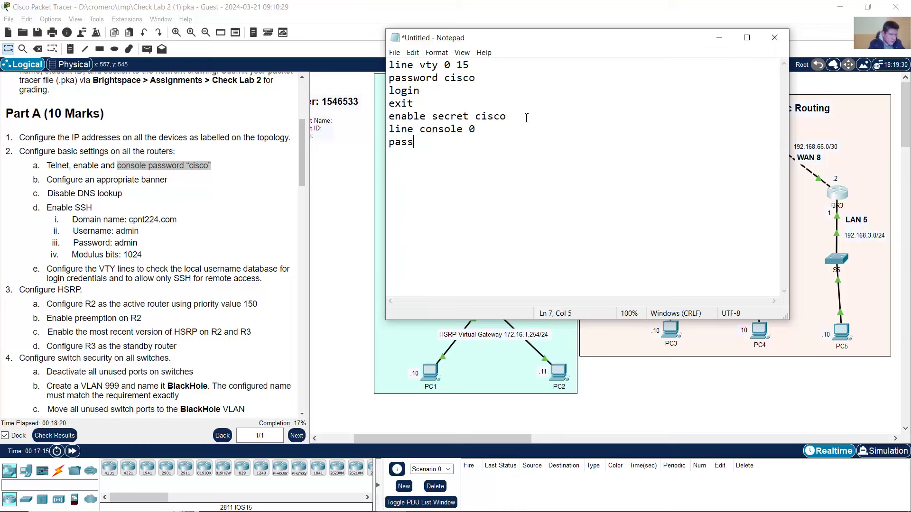
{"action": "type", "text": "word ci"}
{"action": "type", "text": "sco "}
{"action": "type", "text": "login "}
{"action": "type", "text": "e"}
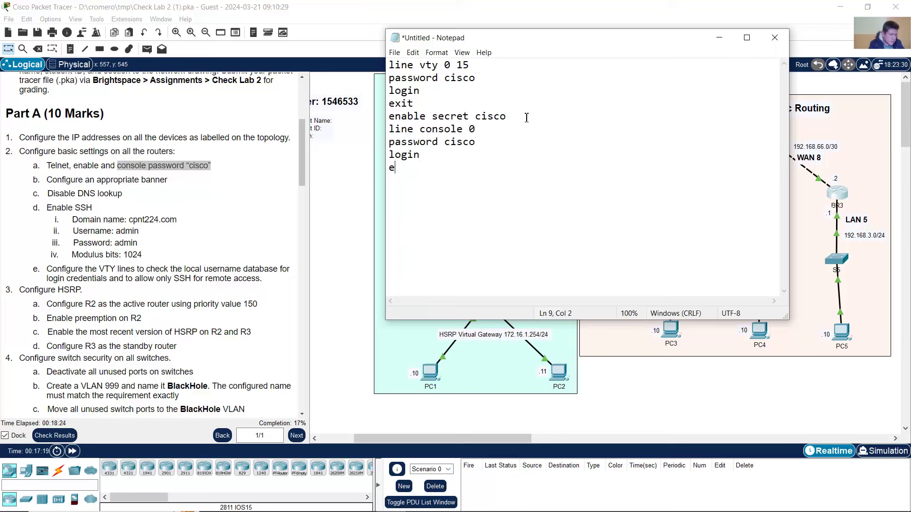
{"action": "type", "text": "xit"}
{"action": "key", "text": "Return"}
{"action": "key", "text": "Return"}
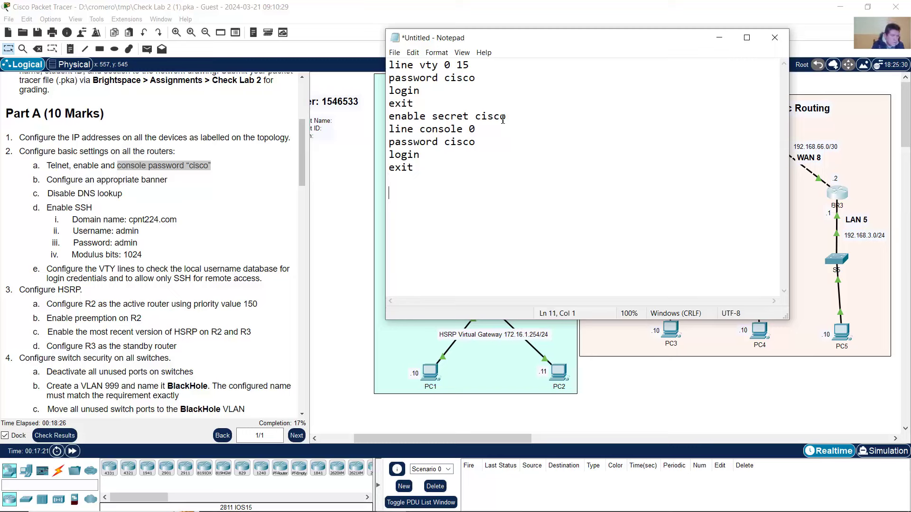
- Review the VTY, enable secret and console blocks, then mark the banner requirement in the instructions
{"action": "left_click_drag", "start_coordinate": [388, 67], "coordinate": [509, 116]}
{"action": "left_click", "coordinate": [388, 118]}
{"action": "left_click_drag", "start_coordinate": [388, 118], "coordinate": [522, 116]}
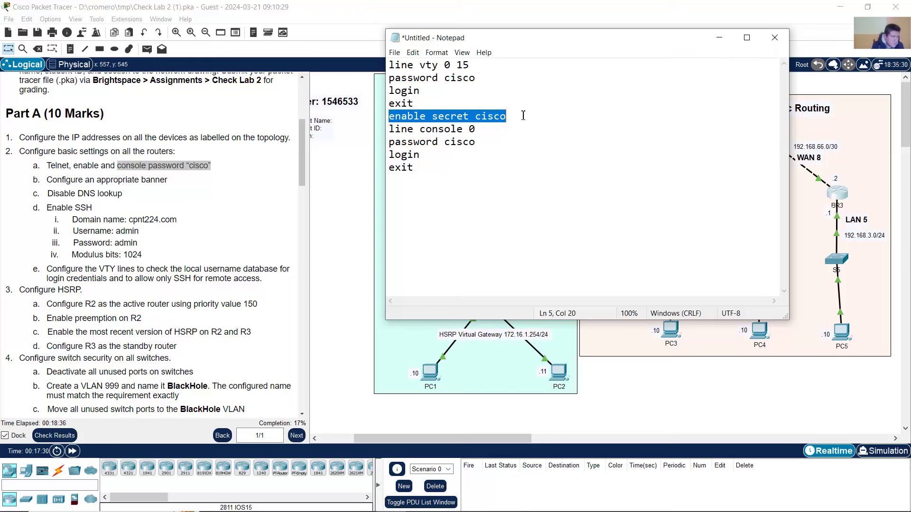
{"action": "left_click", "coordinate": [456, 129]}
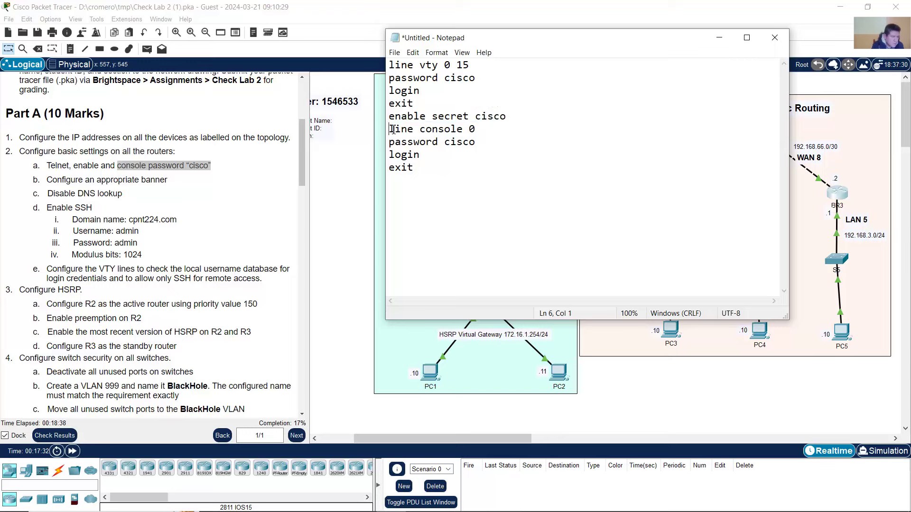
{"action": "left_click_drag", "start_coordinate": [389, 129], "coordinate": [442, 166]}
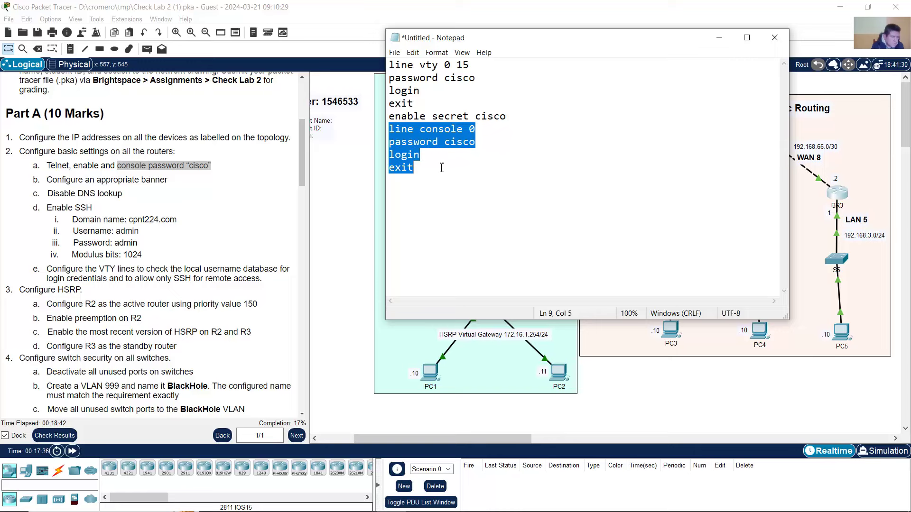
{"action": "left_click", "coordinate": [406, 186]}
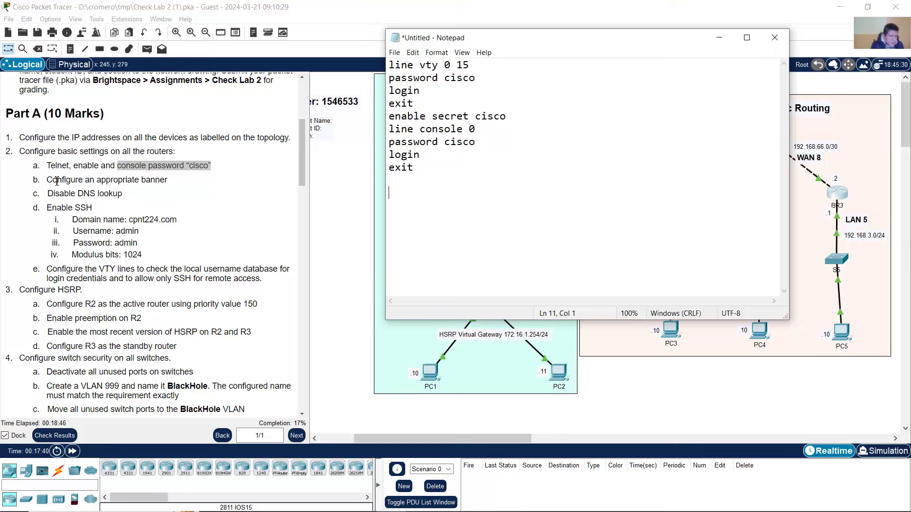
{"action": "left_click_drag", "start_coordinate": [46, 181], "coordinate": [165, 181]}
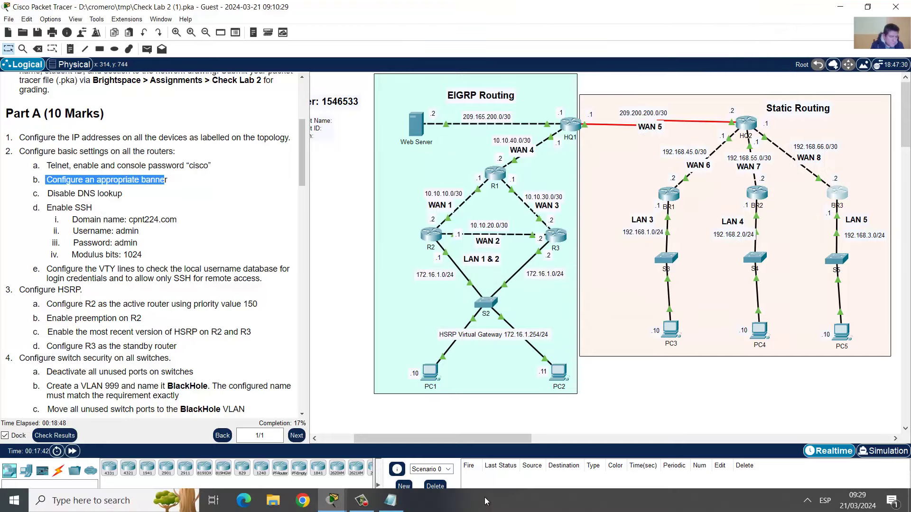
- Add the line banner motd %Unauthorized Access is Prohibited!% to the router script
{"action": "left_click", "coordinate": [390, 501]}
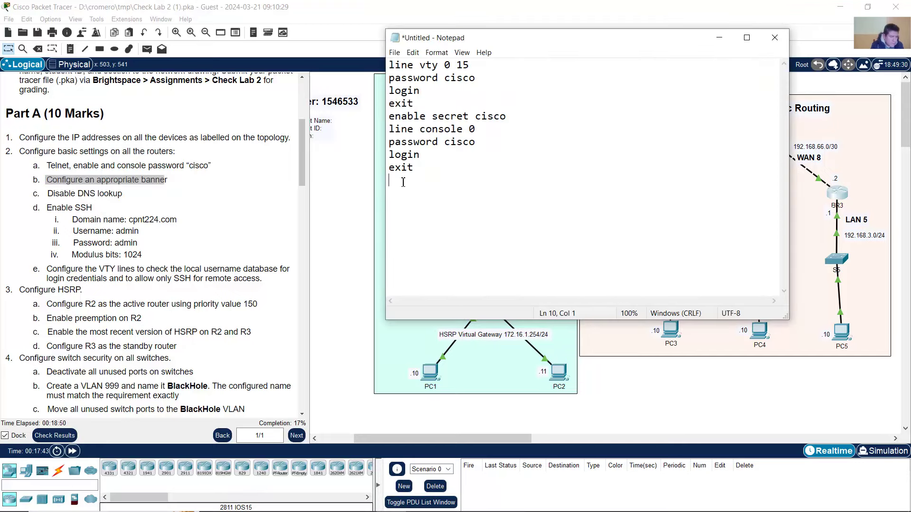
{"action": "type", "text": "ban"}
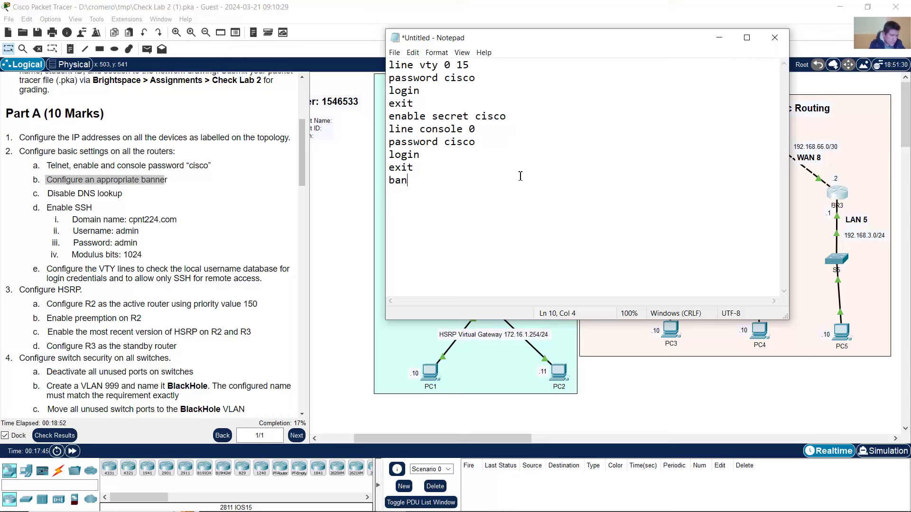
{"action": "type", "text": "nere "}
{"action": "type", "text": "motd %%"}
{"action": "key", "text": "Left"}
{"action": "type", "text": "Un"}
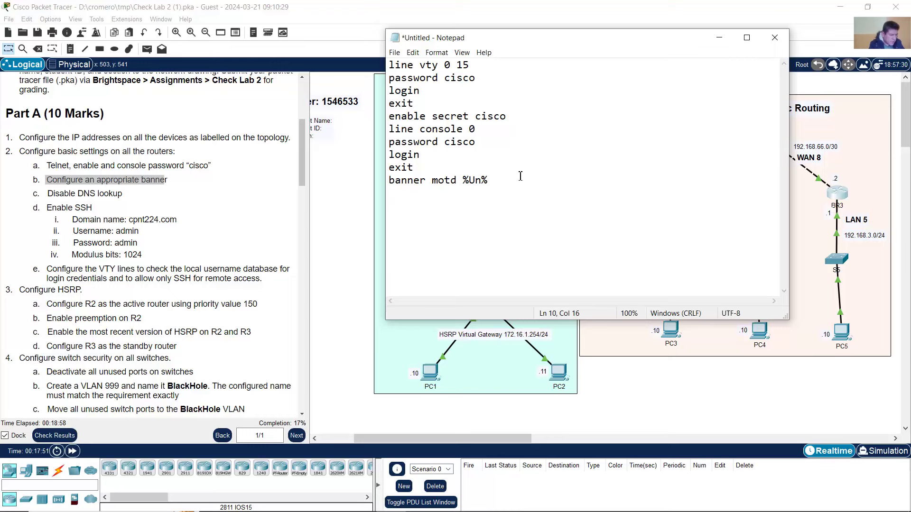
{"action": "type", "text": "authorized Access is Pro"}
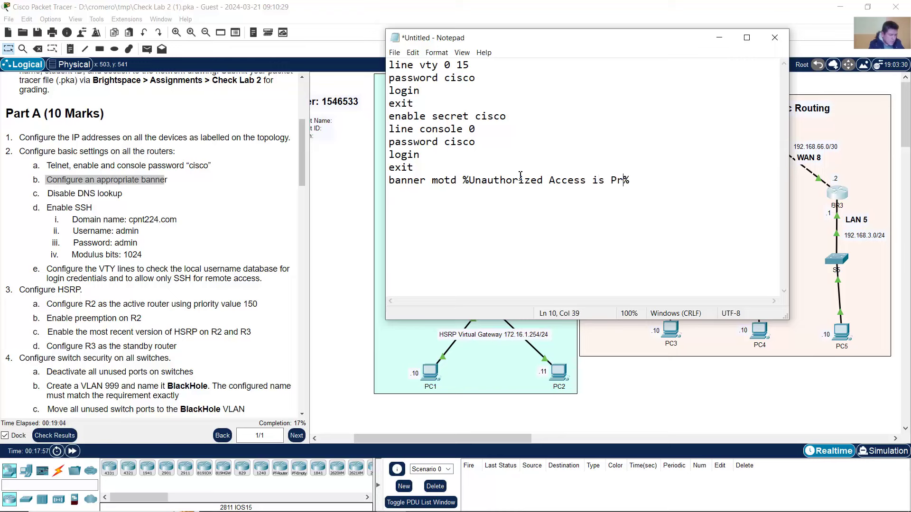
{"action": "type", "text": "hibited!"}
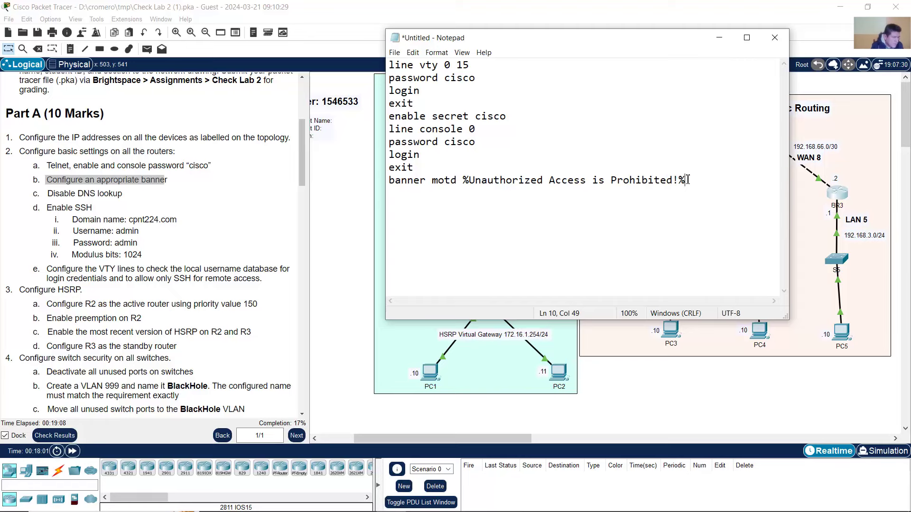
{"action": "key", "text": "Return"}
- Check the disable-DNS-lookup requirement and add no ip domain lookup to the script
{"action": "left_click", "coordinate": [95, 203]}
{"action": "left_click_drag", "start_coordinate": [55, 193], "coordinate": [122, 194]}
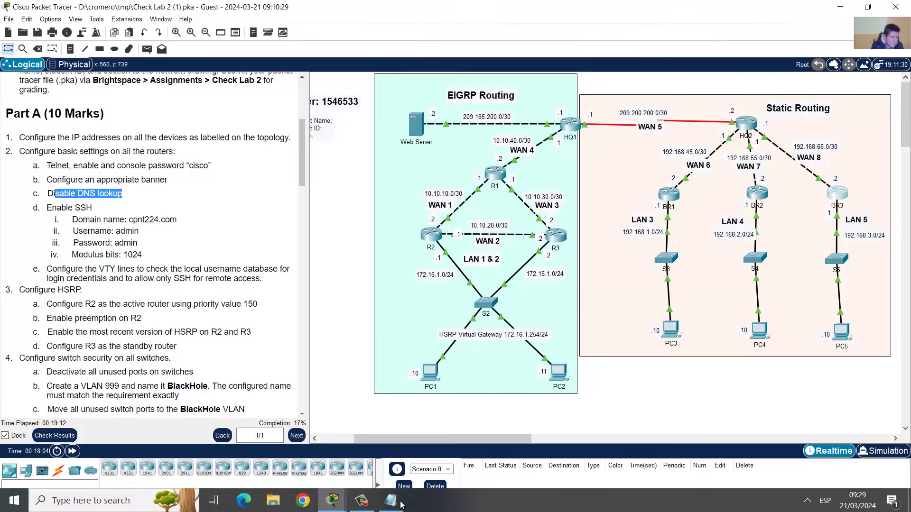
{"action": "left_click", "coordinate": [400, 503]}
{"action": "type", "text": "no ip "}
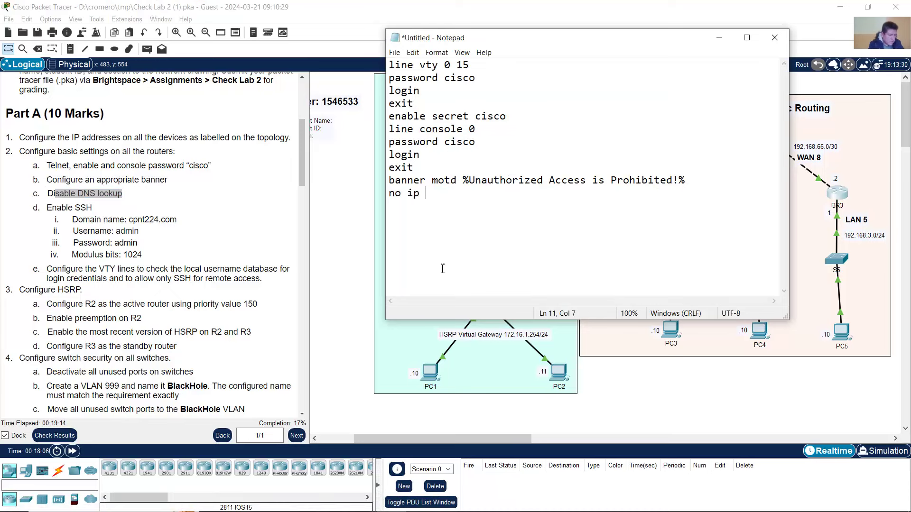
{"action": "type", "text": "domain lookup"}
{"action": "key", "text": "Return"}
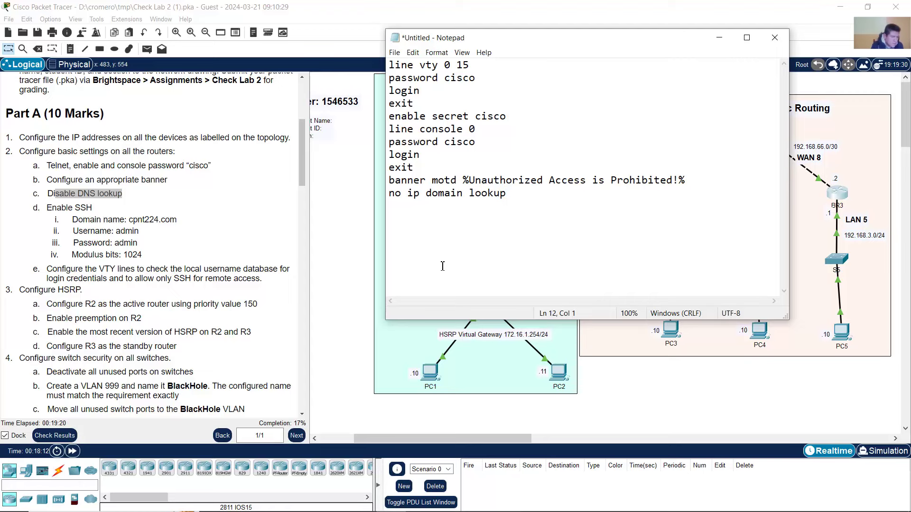
- Review the lab's Enable SSH and SSH domain name requirements before continuing the script
{"action": "left_click_drag", "start_coordinate": [52, 208], "coordinate": [142, 254]}
{"action": "left_click", "coordinate": [101, 219]}
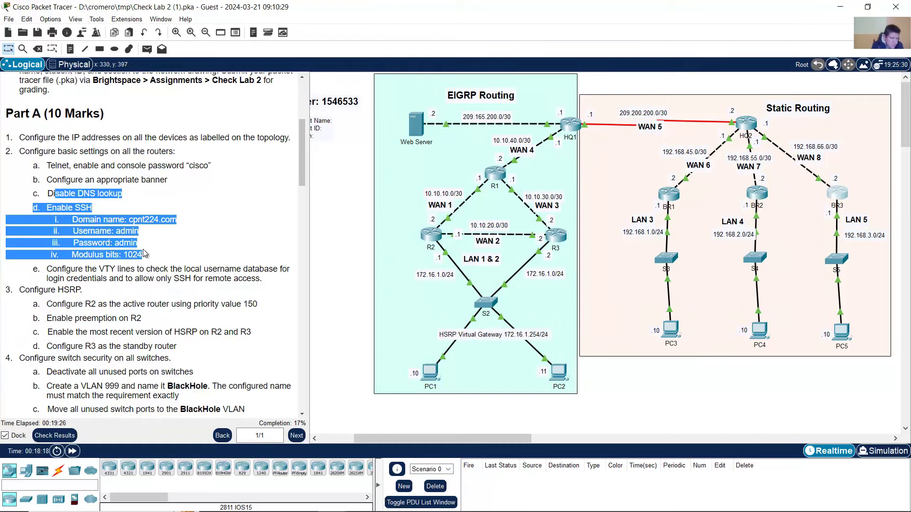
{"action": "left_click", "coordinate": [147, 244]}
{"action": "left_click", "coordinate": [394, 502]}
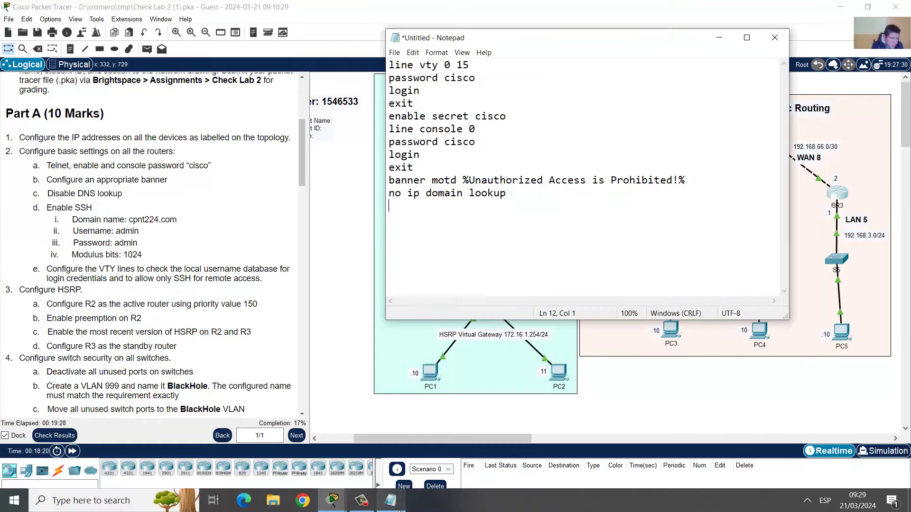
{"action": "left_click", "coordinate": [141, 246]}
{"action": "left_click_drag", "start_coordinate": [96, 220], "coordinate": [173, 219]}
{"action": "left_click", "coordinate": [392, 506]}
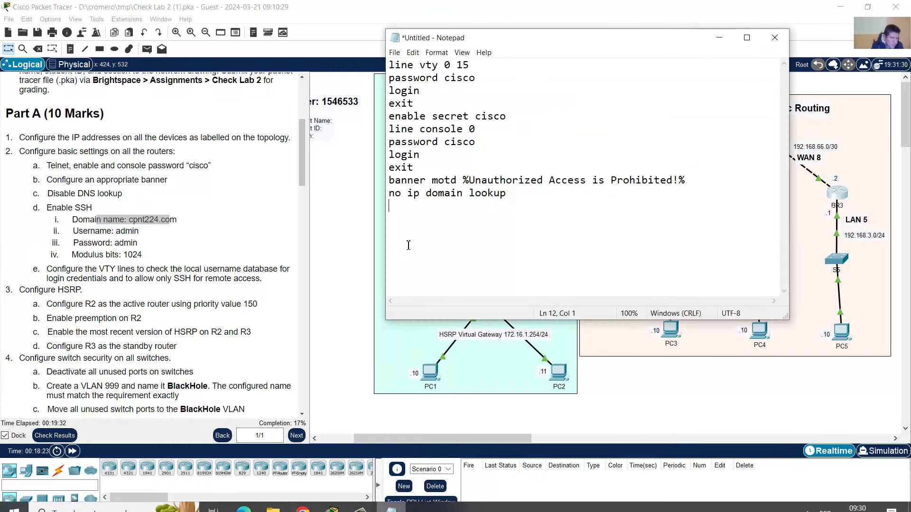
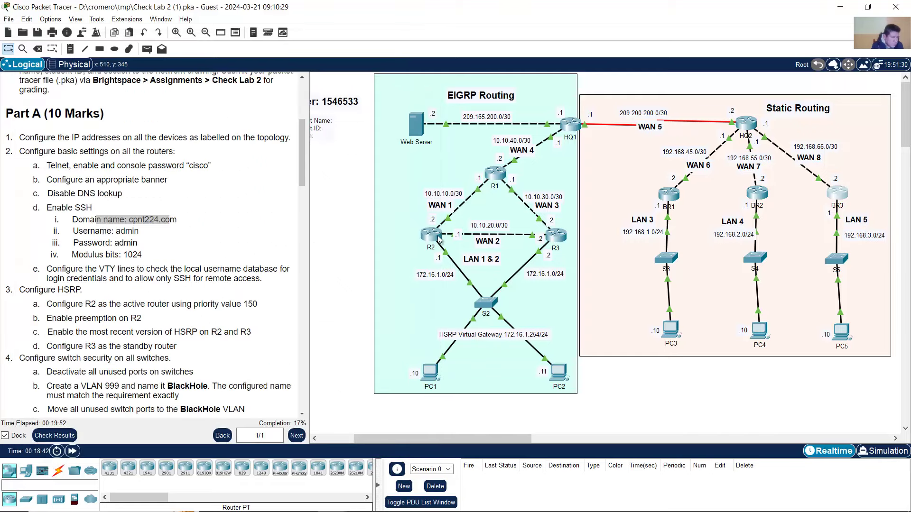
- Start R2's CLI session at the R2> prompt, then bring the Notepad router script back beside the lab instructions
{"action": "left_click", "coordinate": [432, 235]}
{"action": "key", "text": "Return"}
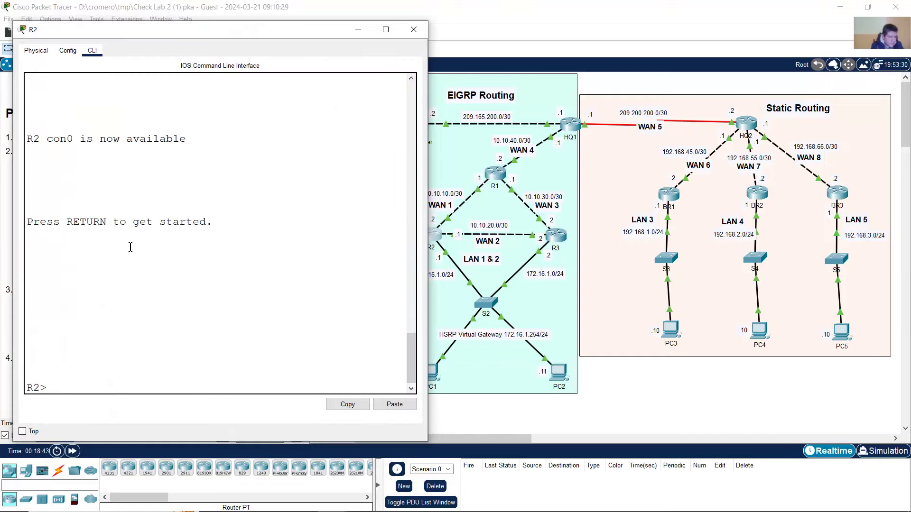
{"action": "left_click_drag", "start_coordinate": [48, 390], "coordinate": [2, 390]}
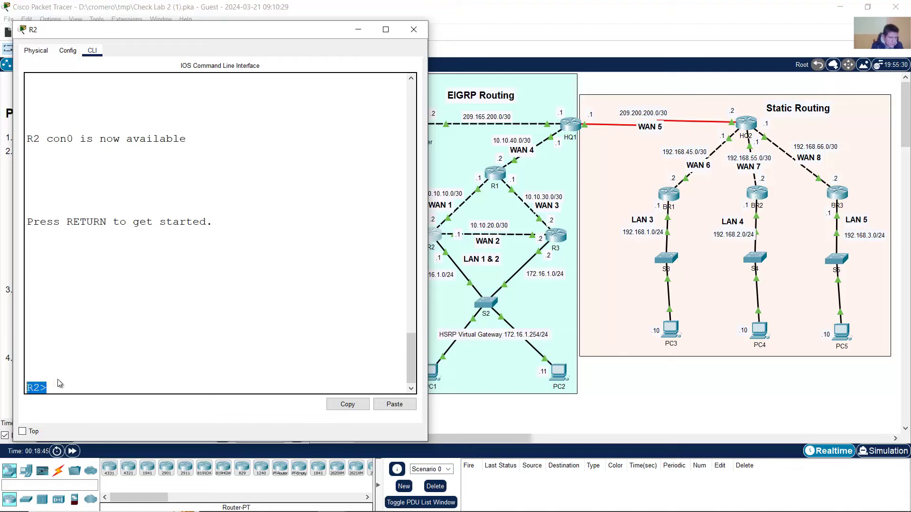
{"action": "left_click", "coordinate": [499, 5]}
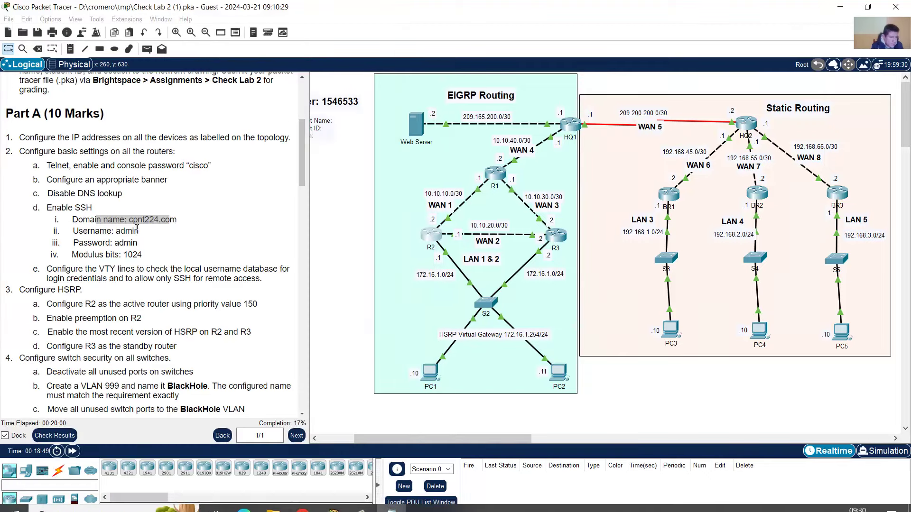
{"action": "left_click_drag", "start_coordinate": [83, 220], "coordinate": [176, 220]}
{"action": "left_click", "coordinate": [397, 505]}
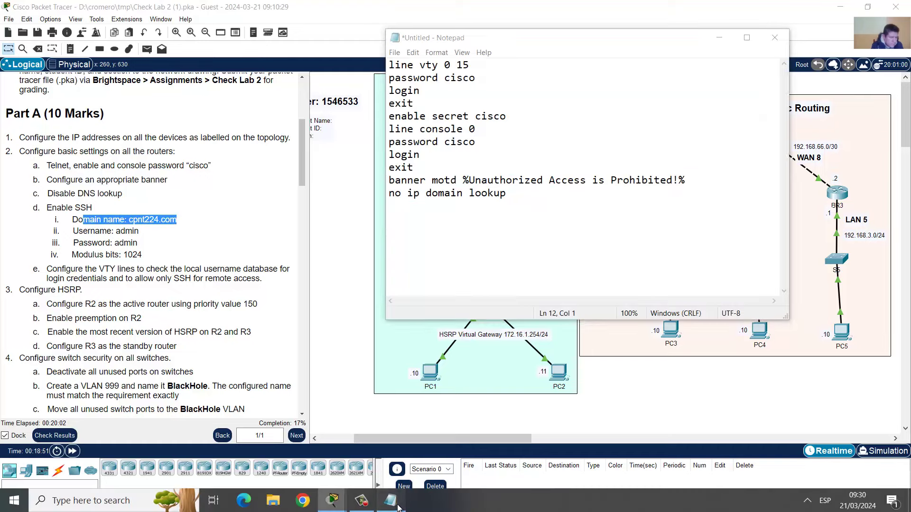
- Add ip domain-name cpnt224.com to the router script
{"action": "left_click", "coordinate": [517, 253]}
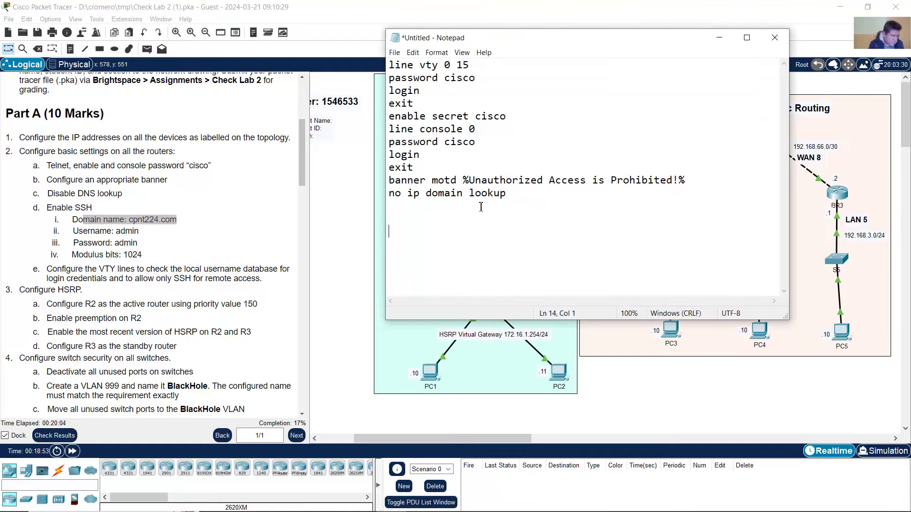
{"action": "type", "text": "ip con"}
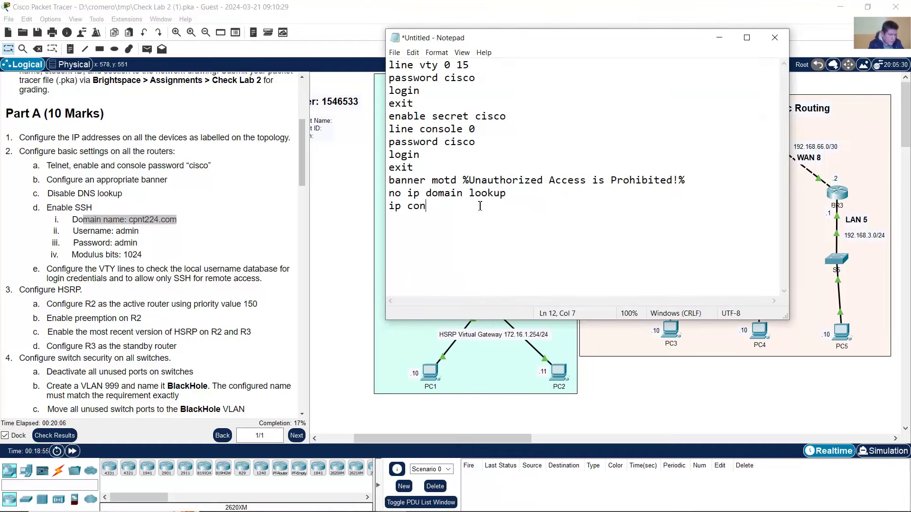
{"action": "key", "text": "BackSpace"}
{"action": "key", "text": "BackSpace"}
{"action": "type", "text": "om"}
{"action": "key", "text": "BackSpace"}
{"action": "key", "text": "BackSpace"}
{"action": "key", "text": "BackSpace"}
{"action": "type", "text": "domain-name cpnt224"}
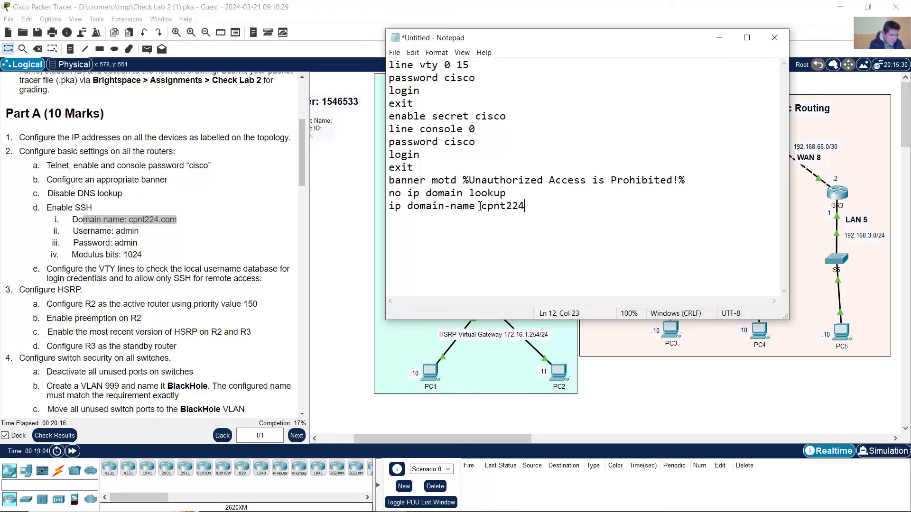
{"action": "type", "text": ".com"}
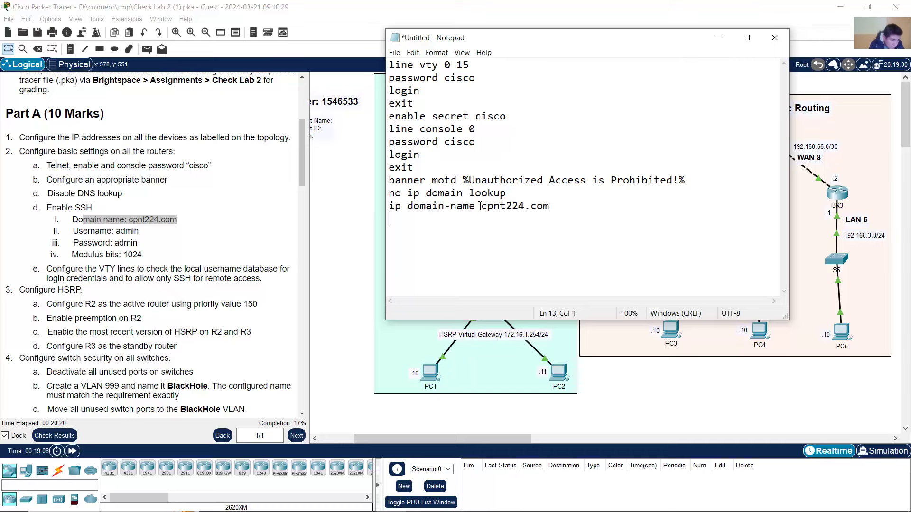
{"action": "left_click", "coordinate": [110, 240]}
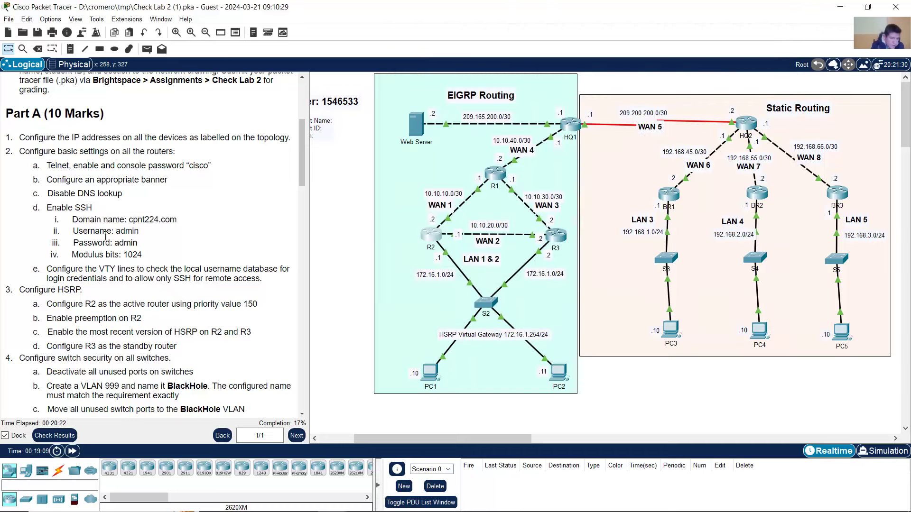
{"action": "left_click_drag", "start_coordinate": [100, 231], "coordinate": [138, 244]}
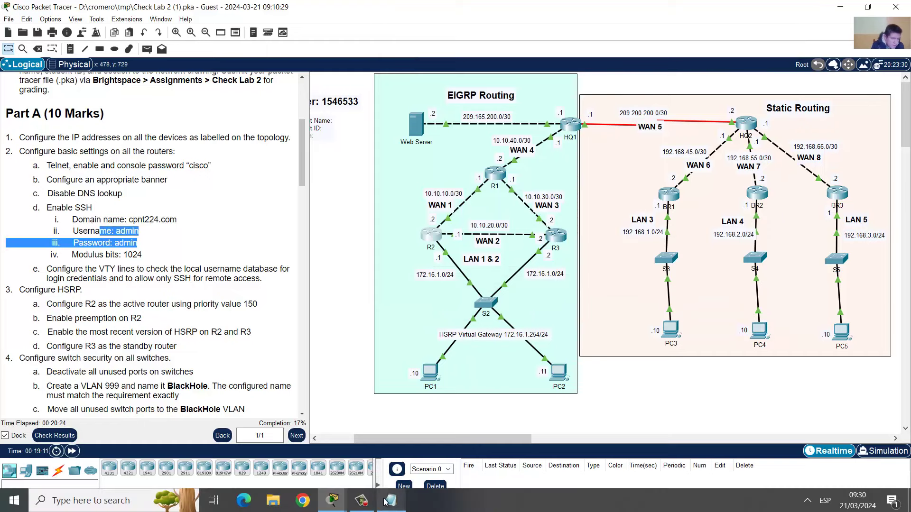
{"action": "left_click", "coordinate": [389, 501]}
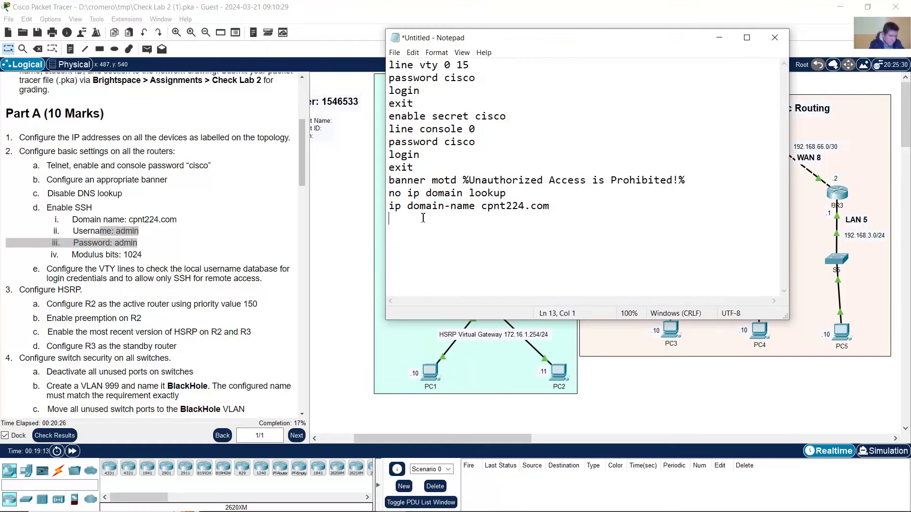
{"action": "type", "text": "username admin password adm"}
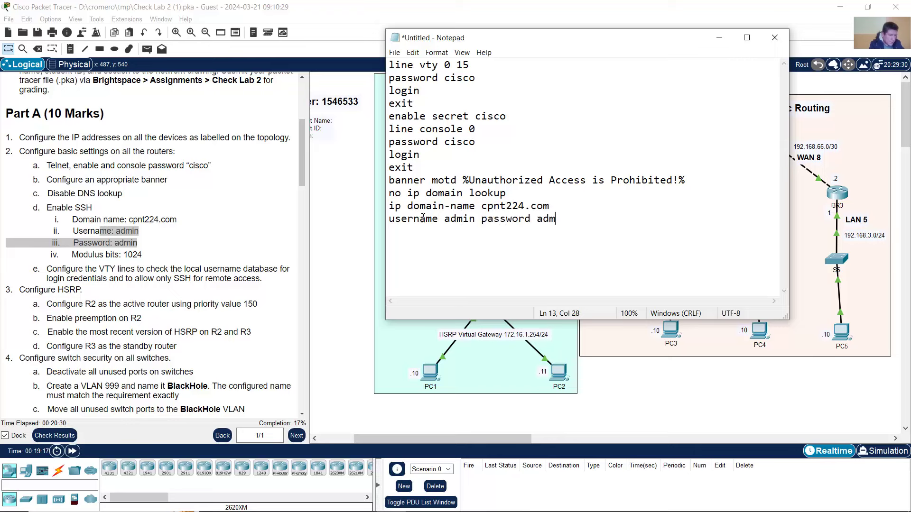
{"action": "type", "text": "min"}
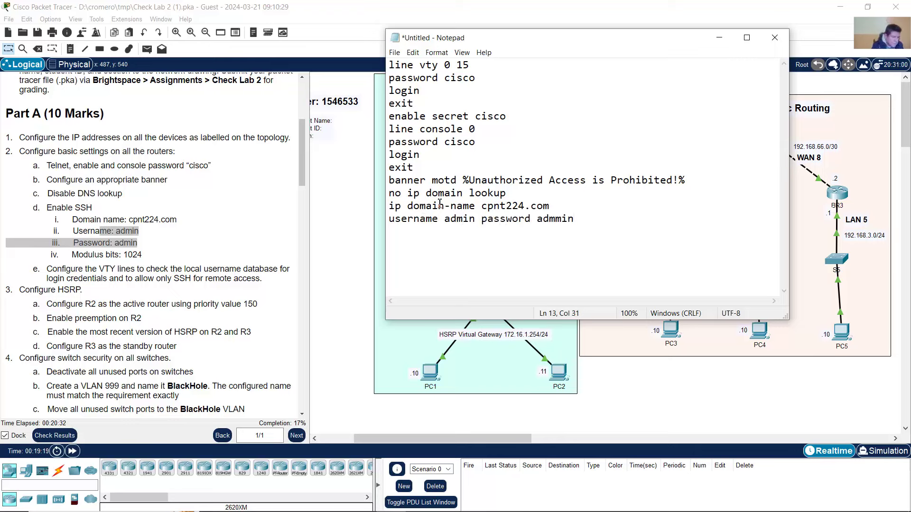
{"action": "key", "text": "BackSpace"}
{"action": "key", "text": "BackSpace"}
{"action": "key", "text": "BackSpace"}
{"action": "type", "text": "i"}
- Add crypto key generate rsa general-keys modulus 1024 for 1024-bit RSA keys
{"action": "left_click", "coordinate": [84, 254]}
{"action": "left_click_drag", "start_coordinate": [74, 255], "coordinate": [150, 257]}
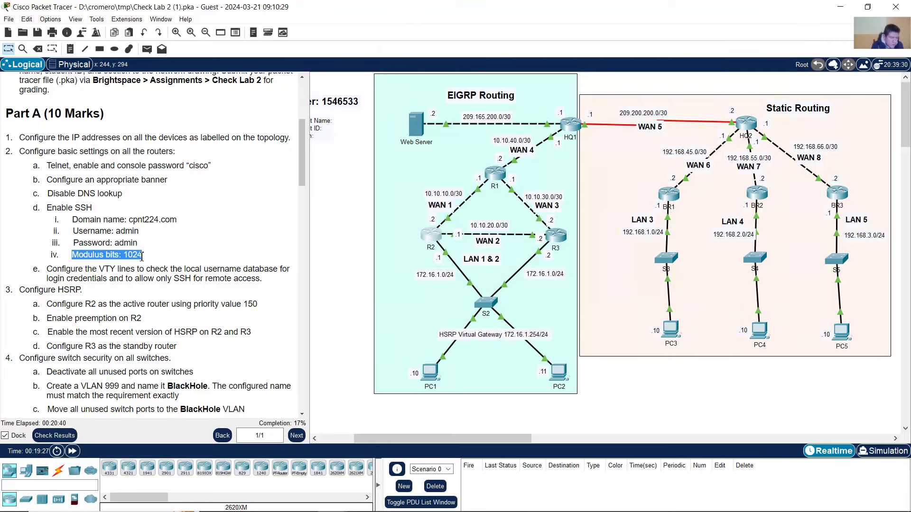
{"action": "left_click", "coordinate": [374, 502]}
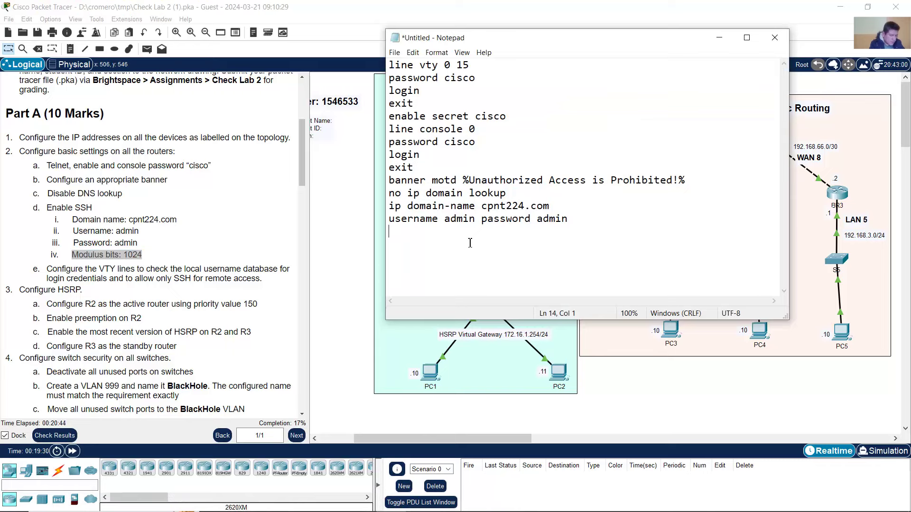
{"action": "type", "text": "crypto k"}
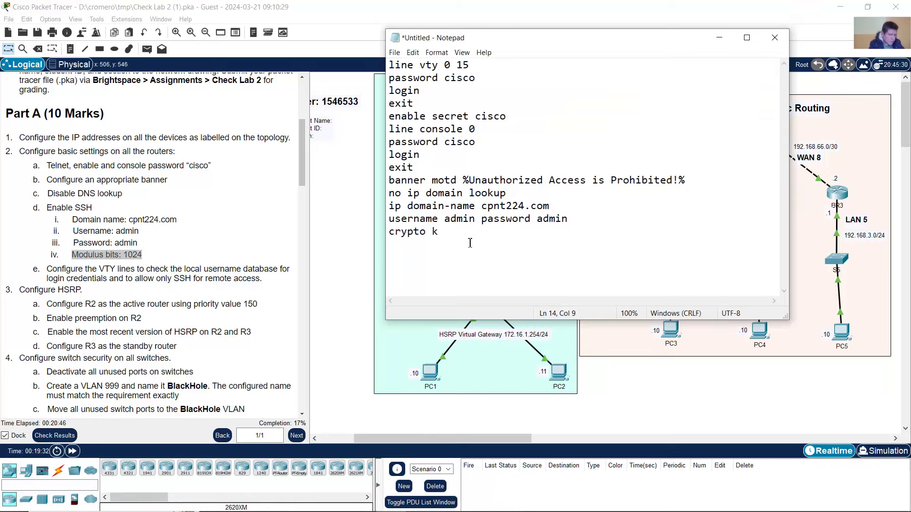
{"action": "type", "text": "ey generate rsa general-k"}
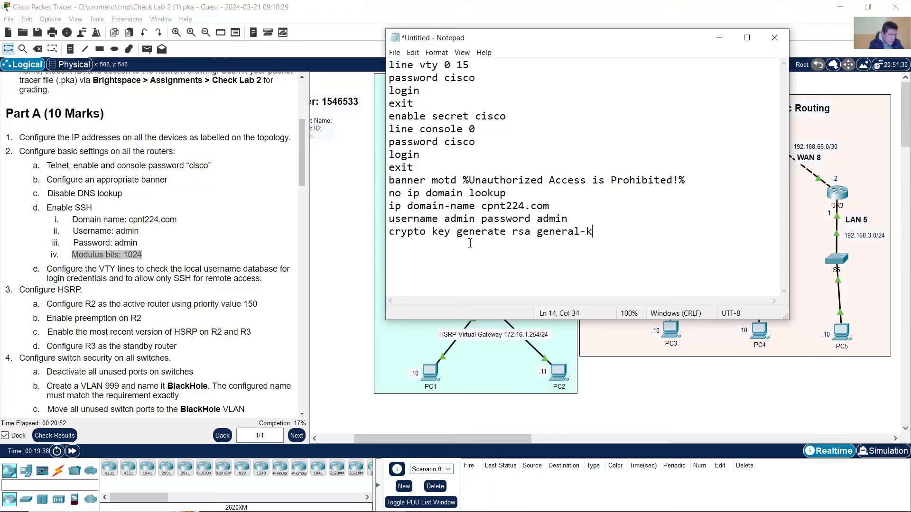
{"action": "type", "text": "eys modulus 1024"}
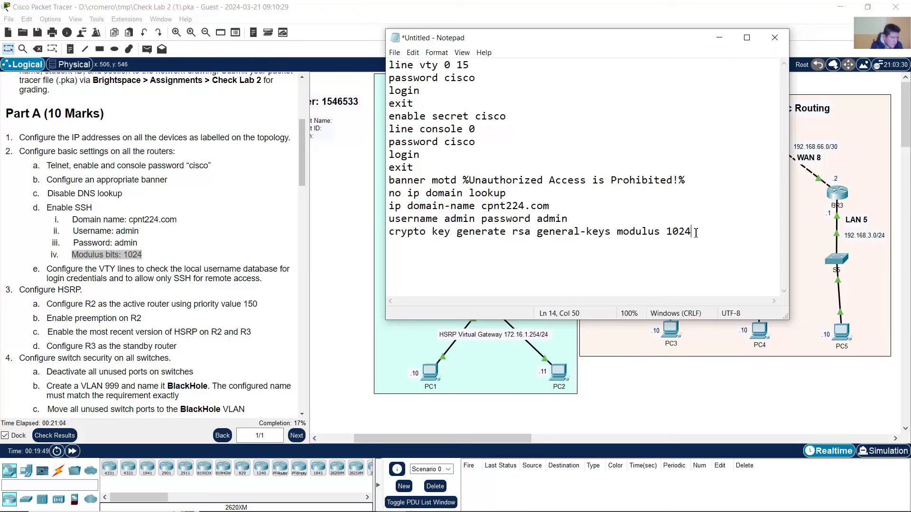
{"action": "key", "text": "Return"}
{"action": "left_click", "coordinate": [94, 267]}
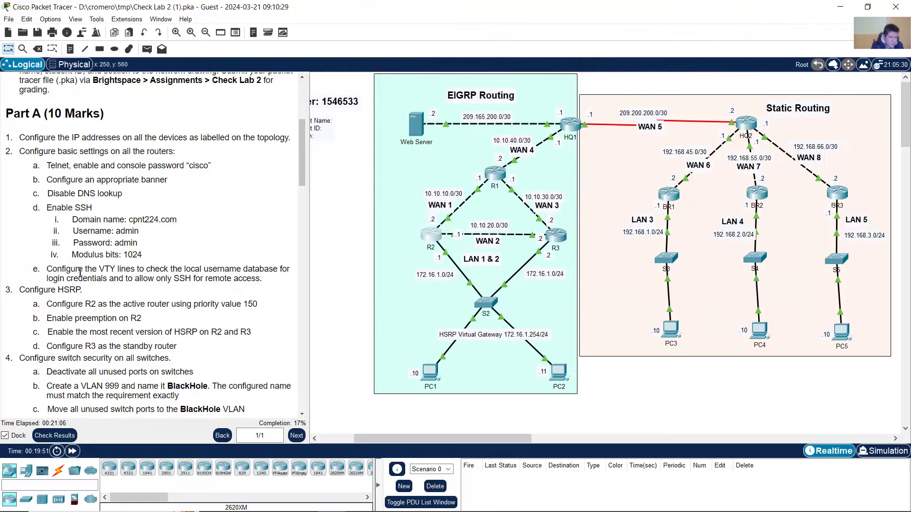
- Copy the line vty 0 15 command to the end of the script
{"action": "left_click_drag", "start_coordinate": [71, 268], "coordinate": [280, 270]}
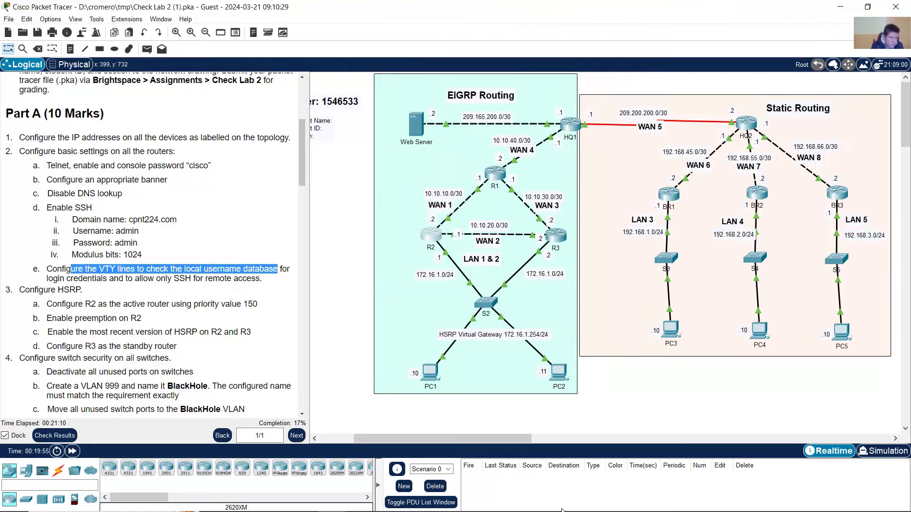
{"action": "left_click", "coordinate": [390, 505]}
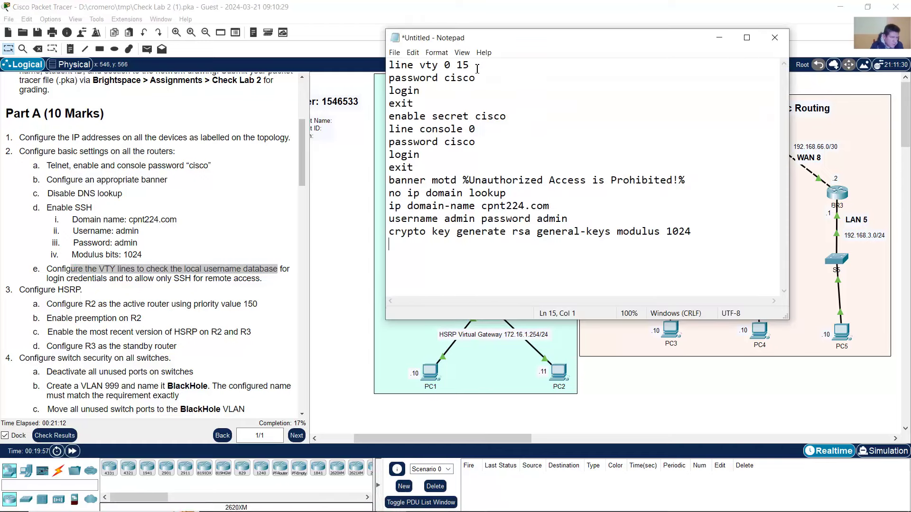
{"action": "left_click_drag", "start_coordinate": [476, 66], "coordinate": [376, 71]}
{"action": "key", "text": "ctrl+c"}
{"action": "left_click", "coordinate": [739, 230]}
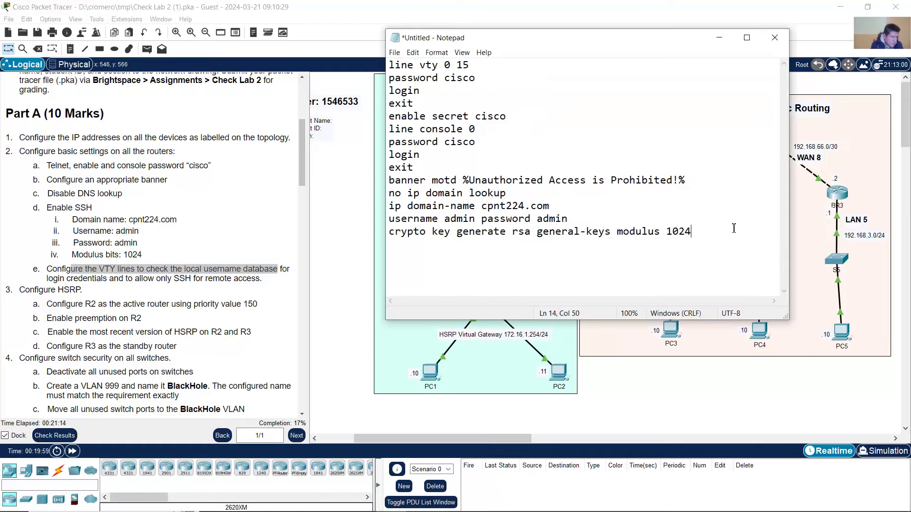
{"action": "key", "text": "Return"}
{"action": "key", "text": "ctrl+v"}
{"action": "key", "text": "Return"}
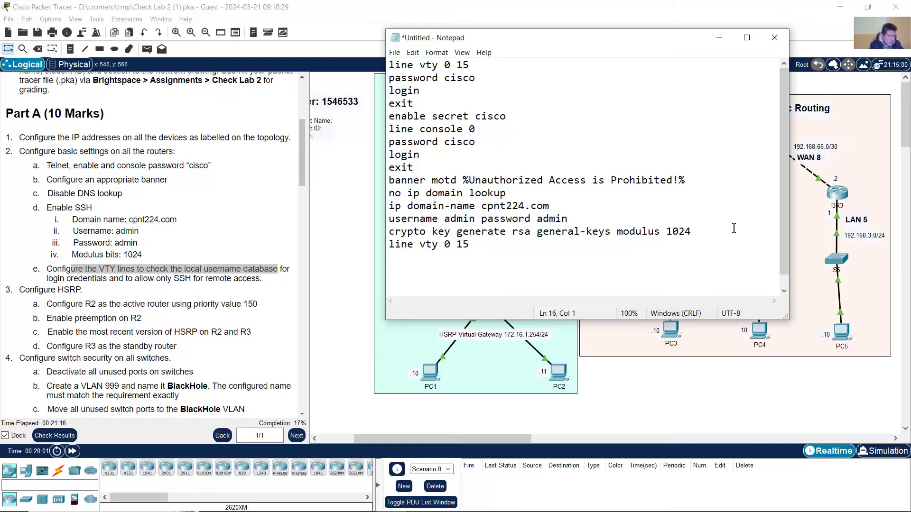
- Add login local, transport input ssh and a closing exit under the VTY line
{"action": "left_click_drag", "start_coordinate": [183, 268], "coordinate": [252, 269]}
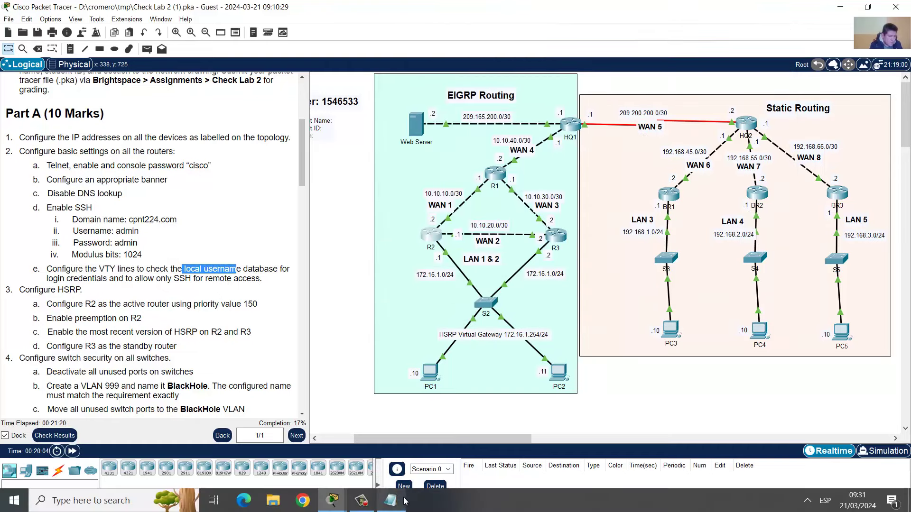
{"action": "left_click", "coordinate": [395, 503]}
{"action": "type", "text": "login local"}
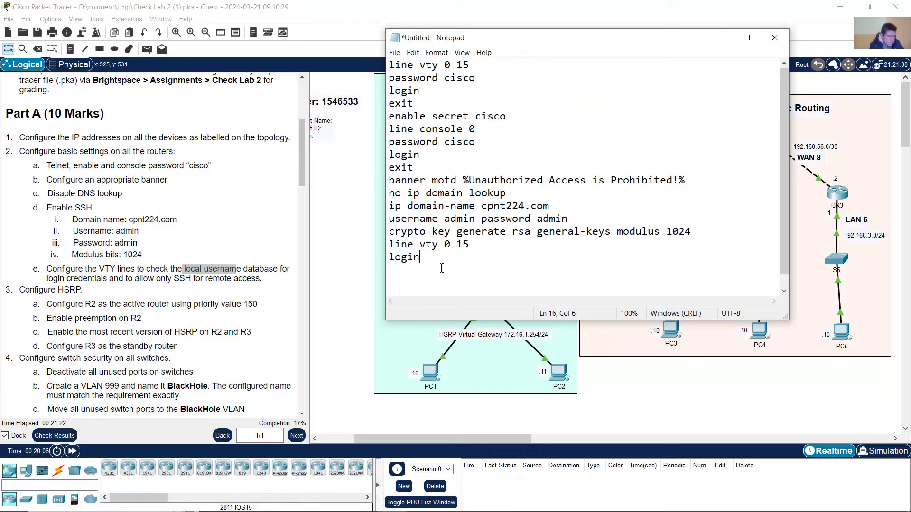
{"action": "key", "text": "Return"}
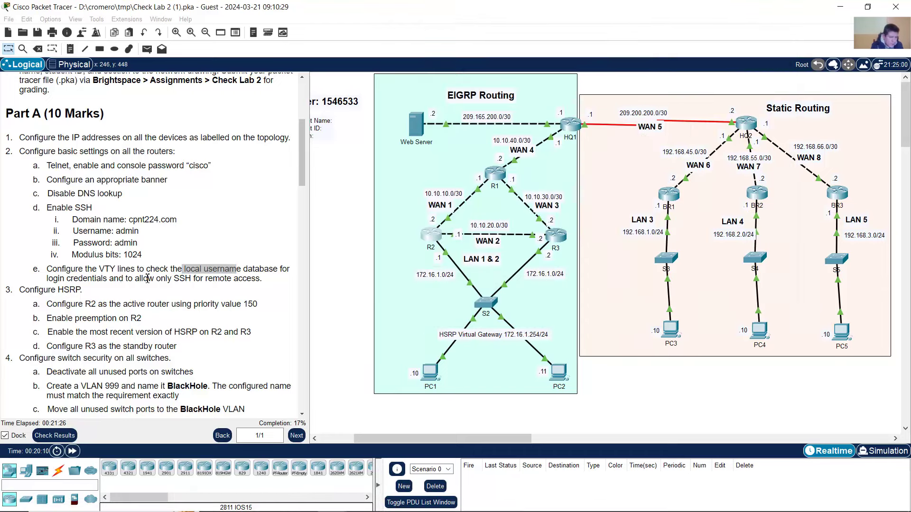
{"action": "left_click_drag", "start_coordinate": [118, 279], "coordinate": [252, 279]}
{"action": "left_click", "coordinate": [391, 501]}
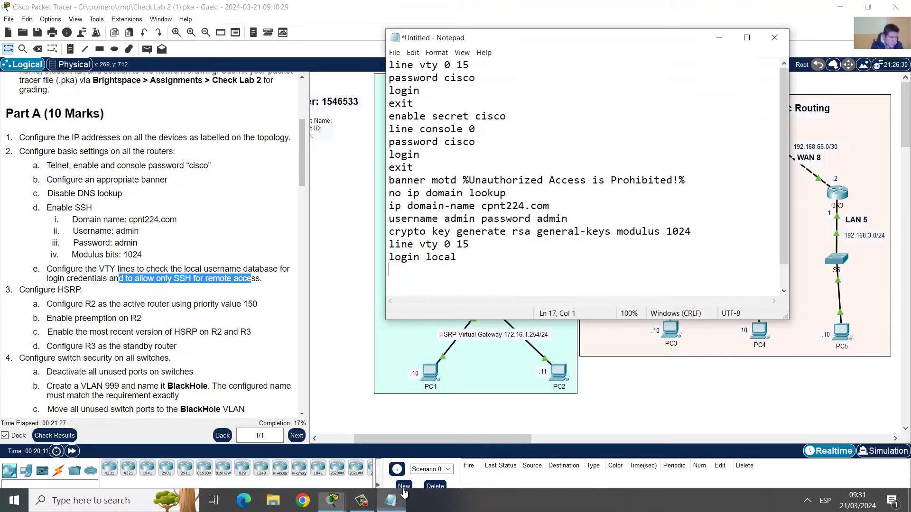
{"action": "type", "text": "trans"}
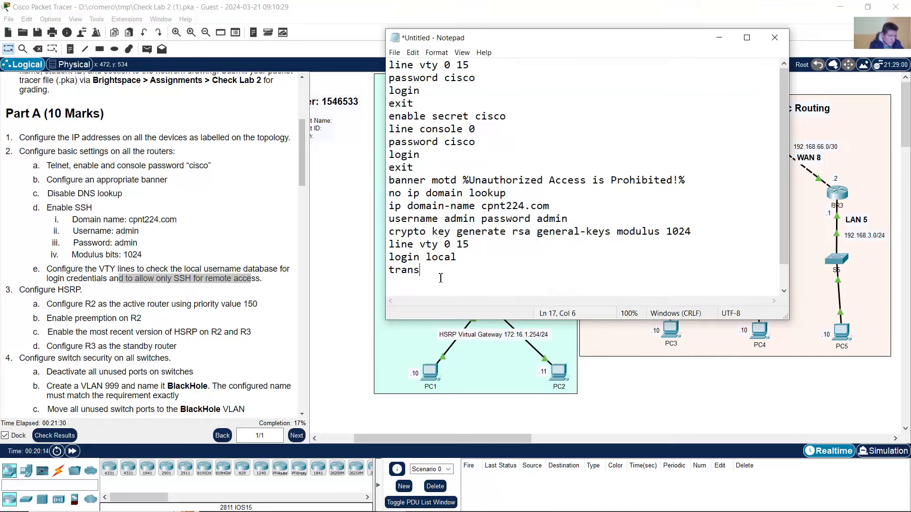
{"action": "type", "text": "port input ssh"}
{"action": "key", "text": "Return"}
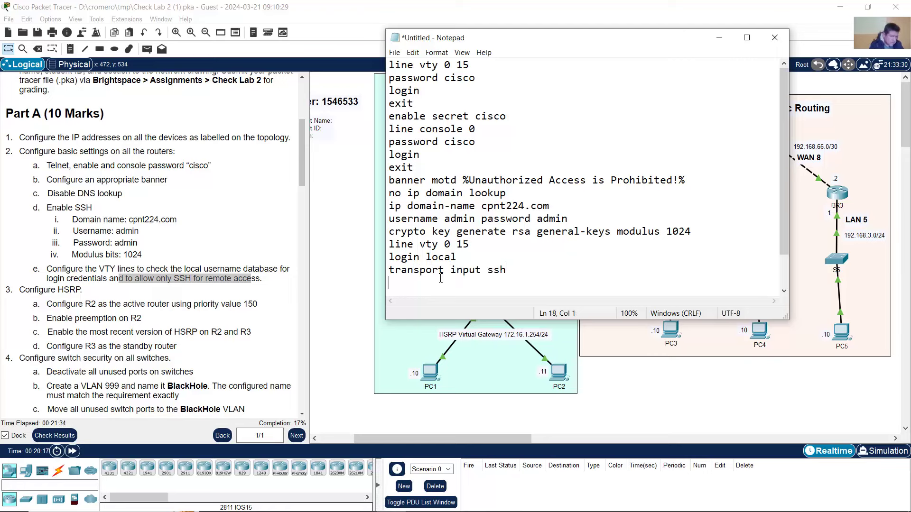
{"action": "type", "text": "exit"}
{"action": "key", "text": "Return"}
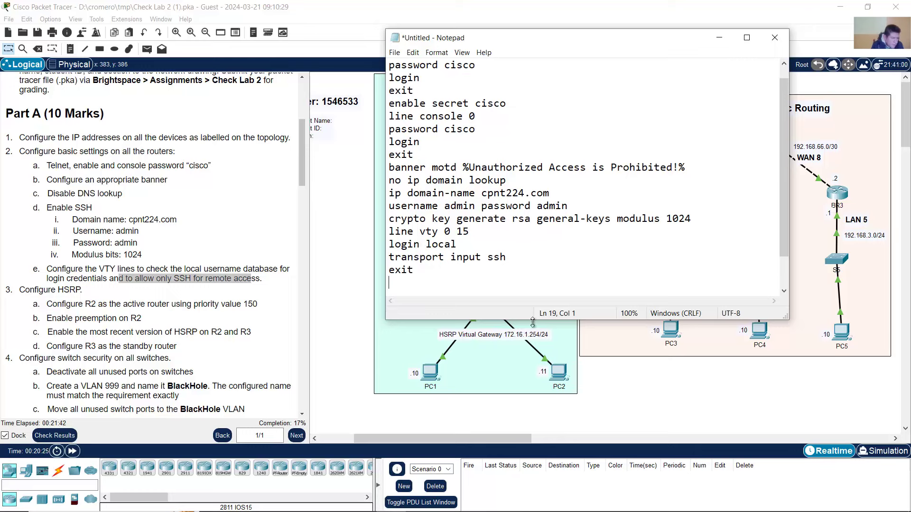
- Review each script block: VTY and console passwords, banner, domain settings, admin user, RSA key, SSH-only VTY
{"action": "left_click_drag", "start_coordinate": [530, 320], "coordinate": [530, 355]}
{"action": "scroll", "coordinate": [465, 213], "scroll_direction": "up", "scroll_amount": 1}
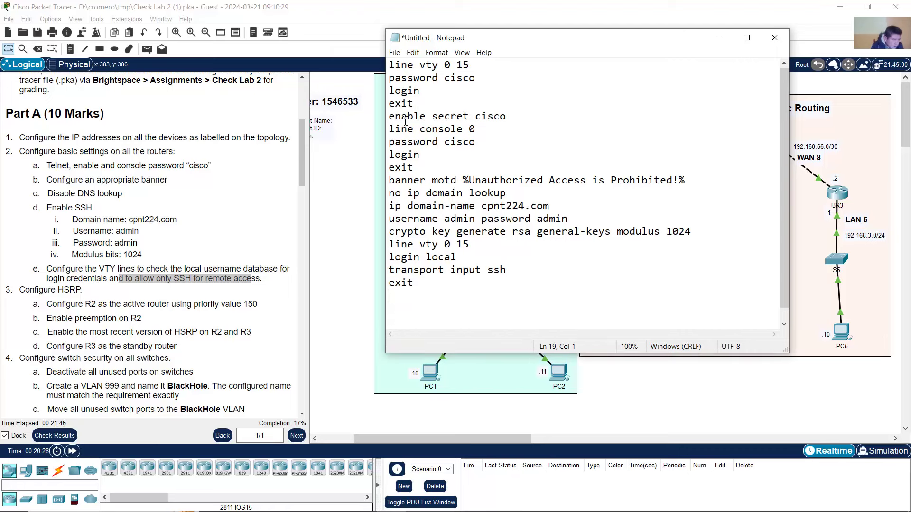
{"action": "left_click_drag", "start_coordinate": [393, 64], "coordinate": [511, 116]}
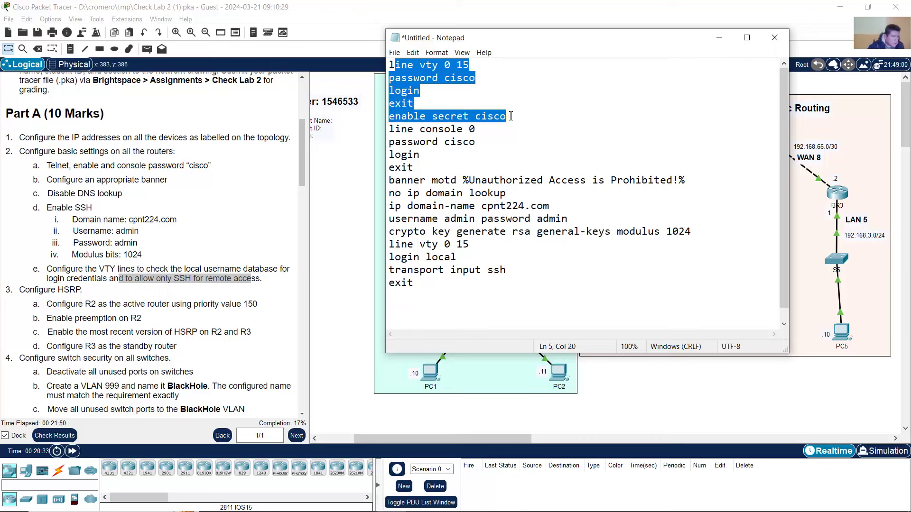
{"action": "left_click", "coordinate": [500, 118]}
{"action": "left_click_drag", "start_coordinate": [389, 129], "coordinate": [427, 157]}
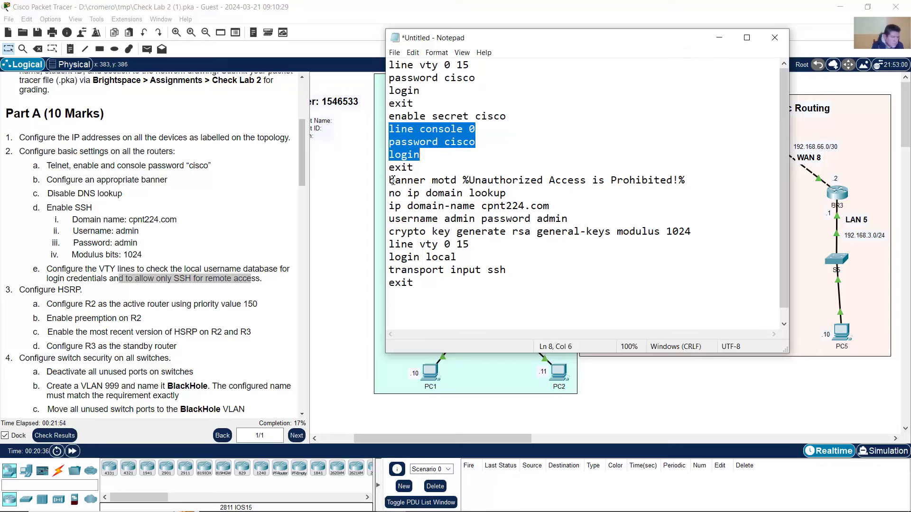
{"action": "left_click_drag", "start_coordinate": [392, 181], "coordinate": [716, 180]}
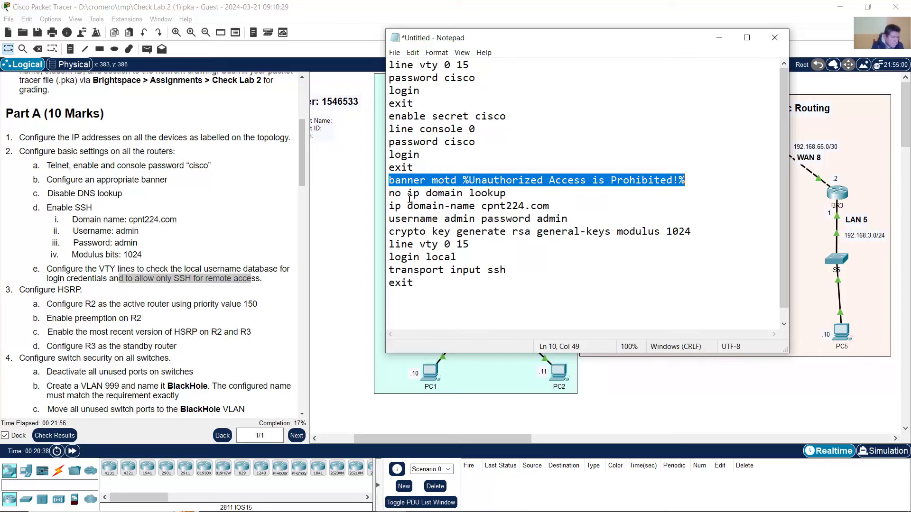
{"action": "left_click_drag", "start_coordinate": [392, 195], "coordinate": [525, 195]}
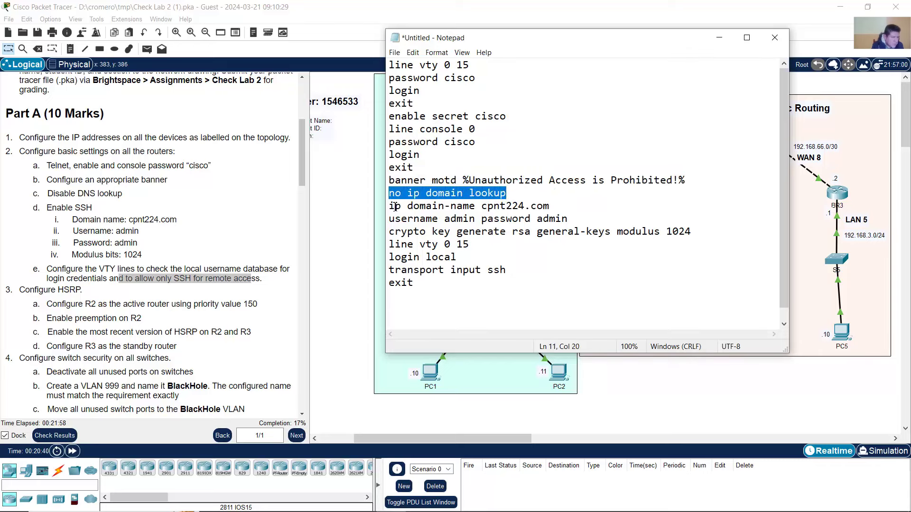
{"action": "left_click_drag", "start_coordinate": [389, 207], "coordinate": [552, 207]}
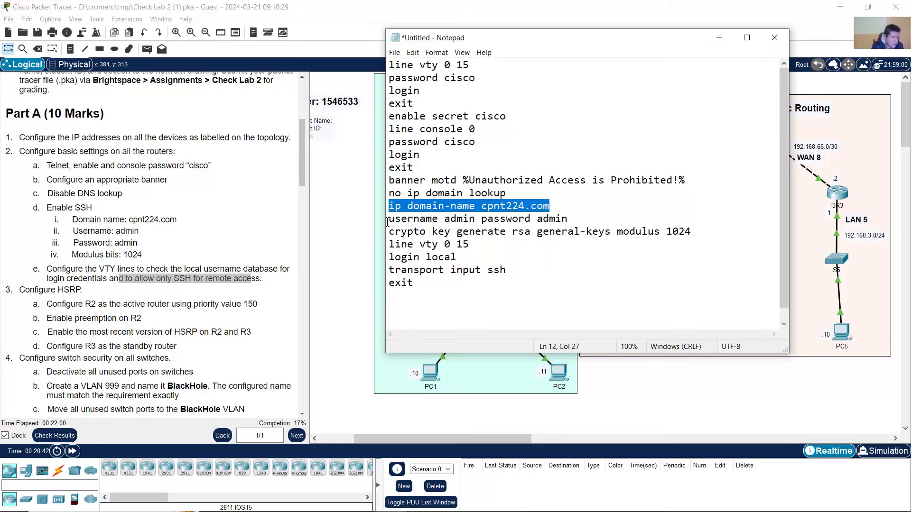
{"action": "left_click_drag", "start_coordinate": [391, 222], "coordinate": [574, 222]}
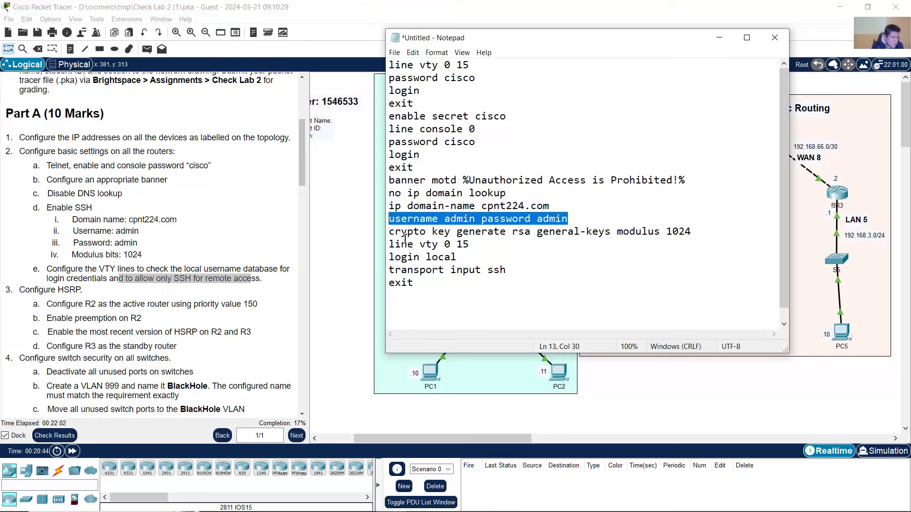
{"action": "left_click_drag", "start_coordinate": [390, 235], "coordinate": [692, 234]}
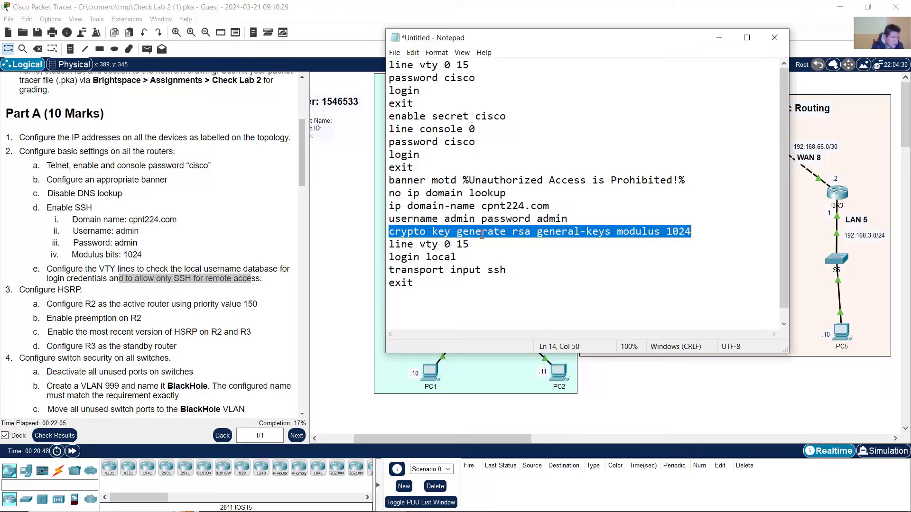
{"action": "mouse_move", "coordinate": [395, 245]}
{"action": "left_mouse_down"}
{"action": "mouse_move", "coordinate": [456, 246]}
{"action": "mouse_move", "coordinate": [455, 282]}
{"action": "mouse_move", "coordinate": [423, 282]}
{"action": "mouse_move", "coordinate": [403, 247]}
{"action": "left_mouse_up"}
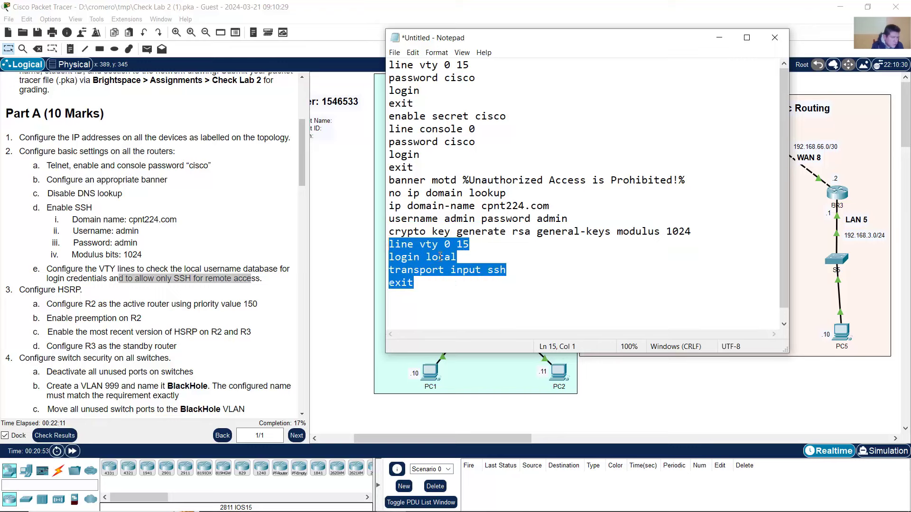
{"action": "left_click", "coordinate": [421, 302]}
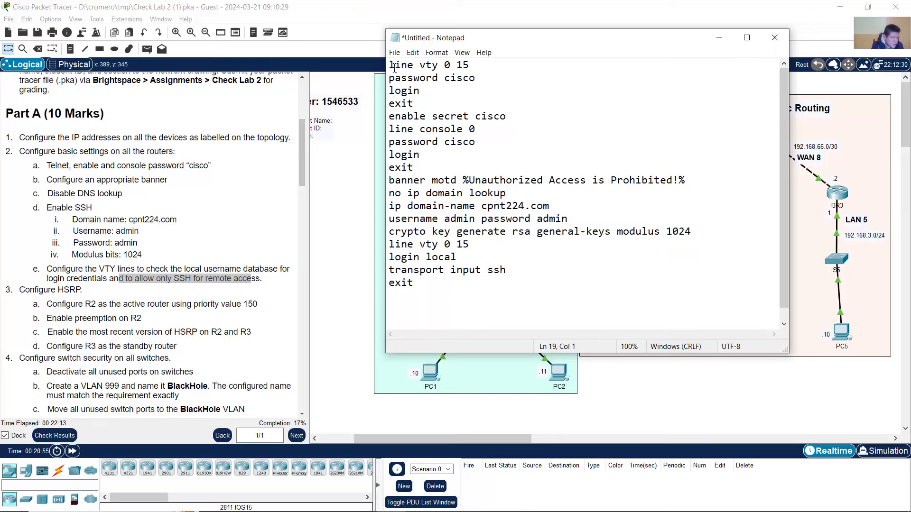
- Copy the entire configuration script and switch back to Packet Tracer
{"action": "left_click_drag", "start_coordinate": [394, 67], "coordinate": [395, 305]}
{"action": "right_click", "coordinate": [424, 219]}
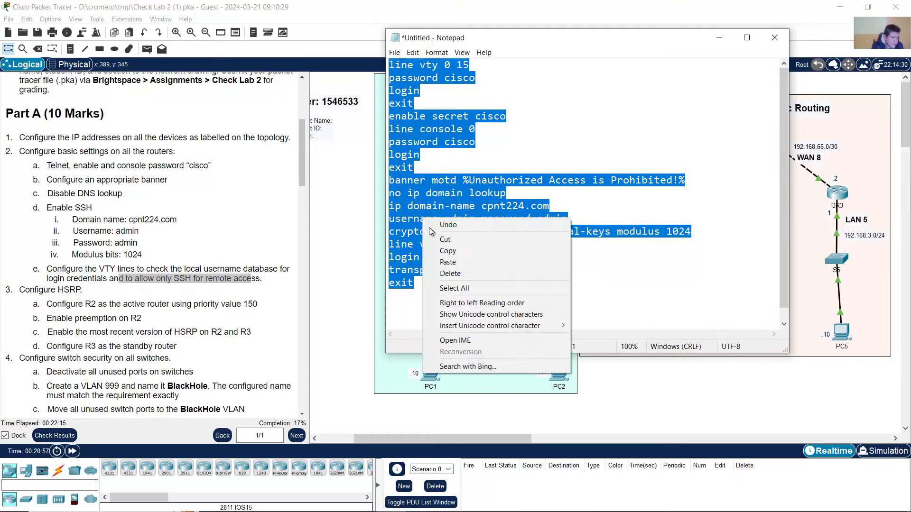
{"action": "left_click", "coordinate": [439, 251]}
{"action": "key", "text": "alt+Tab"}
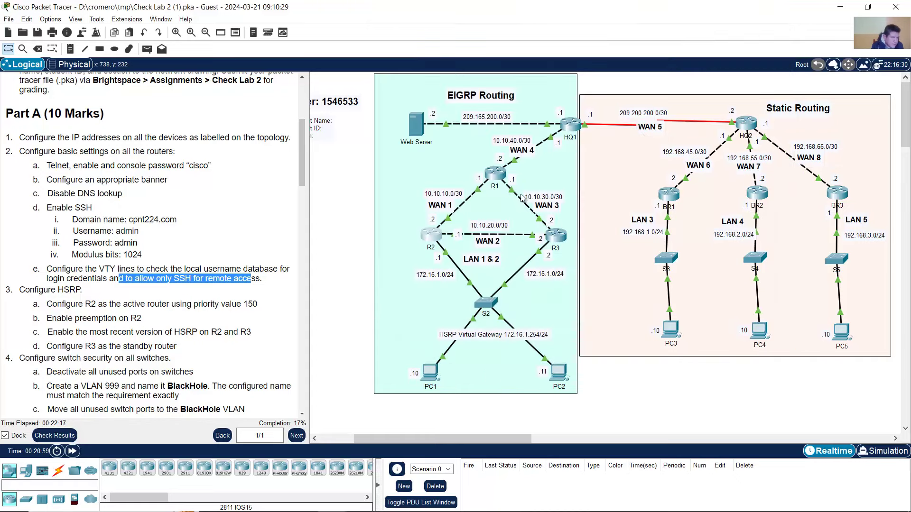
- Open R2's CLI and enter global configuration mode with en and conf term
{"action": "left_click", "coordinate": [432, 235]}
{"action": "type", "text": "en"}
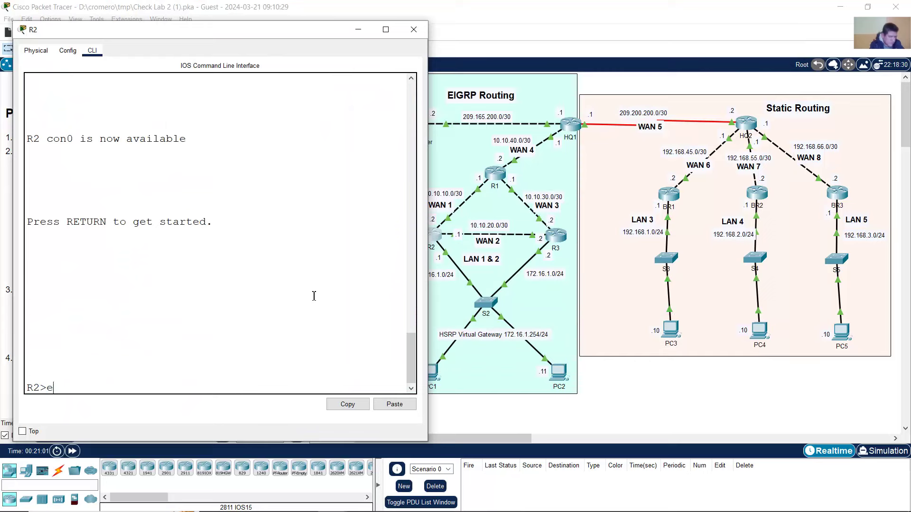
{"action": "key", "text": "Return"}
{"action": "type", "text": "conf term"}
{"action": "key", "text": "Return"}
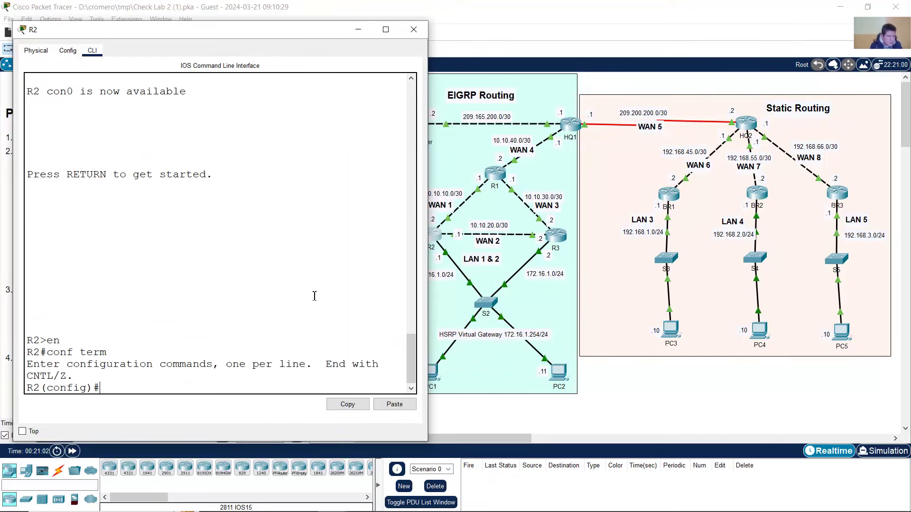
{"action": "left_click_drag", "start_coordinate": [103, 393], "coordinate": [27, 393]}
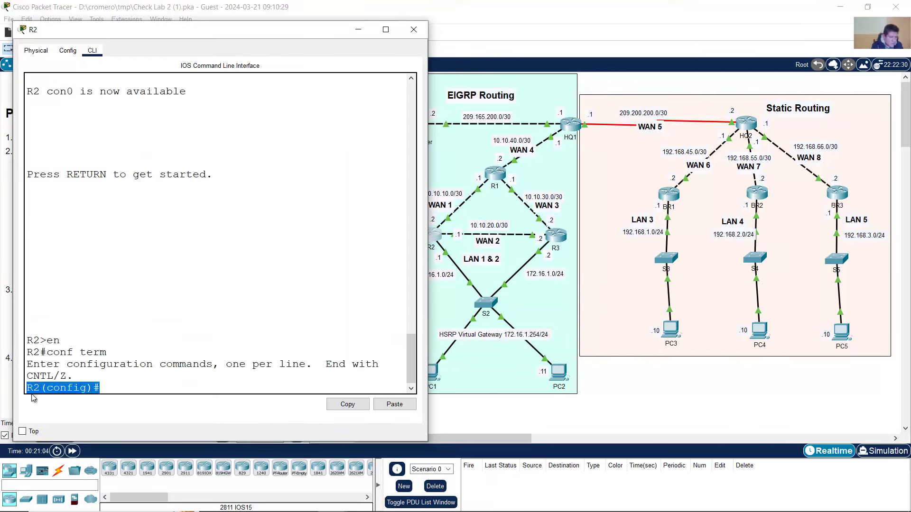
- Copy the Notepad script and paste it into R2's command line
{"action": "left_click", "coordinate": [399, 501]}
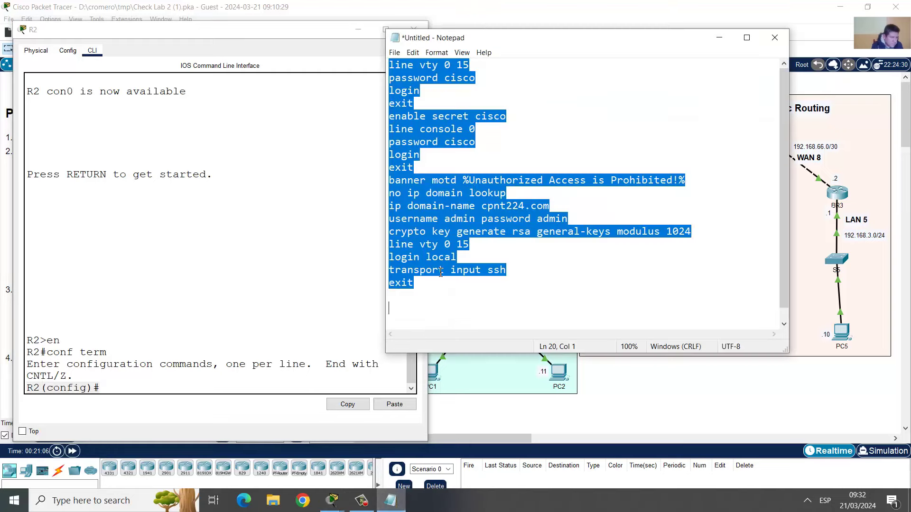
{"action": "right_click", "coordinate": [458, 196]}
{"action": "left_click", "coordinate": [490, 231]}
{"action": "left_click", "coordinate": [243, 295]}
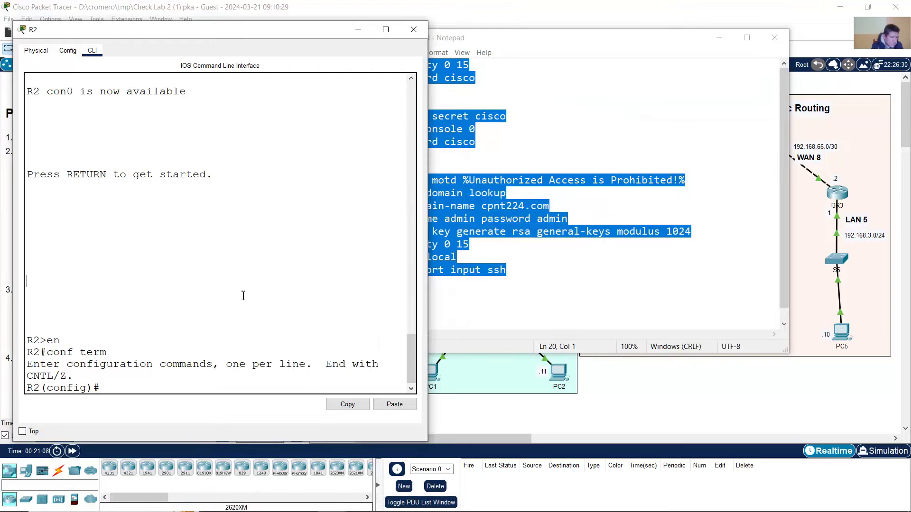
{"action": "right_click", "coordinate": [168, 388]}
{"action": "left_click", "coordinate": [181, 403]}
- Review R2's output, noting the warning that existing RSA keys will be replaced
{"action": "scroll", "coordinate": [246, 291], "scroll_direction": "up", "scroll_amount": 2}
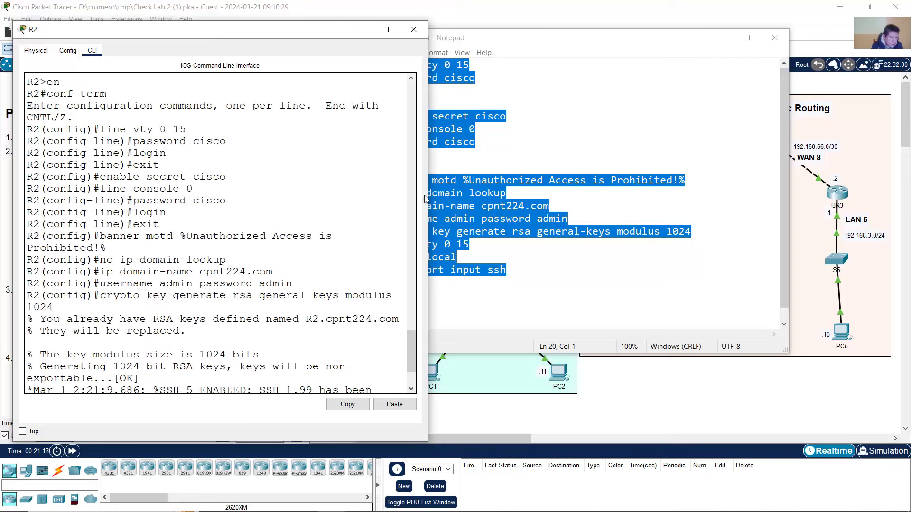
{"action": "left_click_drag", "start_coordinate": [428, 169], "coordinate": [503, 169]}
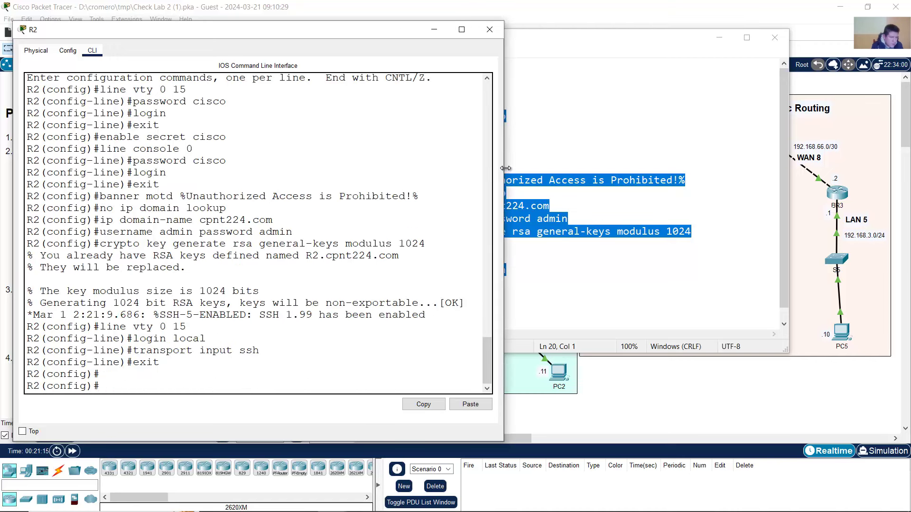
{"action": "scroll", "coordinate": [356, 200], "scroll_direction": "up", "scroll_amount": 2}
{"action": "scroll", "coordinate": [356, 200], "scroll_direction": "up", "scroll_amount": 1}
{"action": "scroll", "coordinate": [75, 164], "scroll_direction": "down", "scroll_amount": 1}
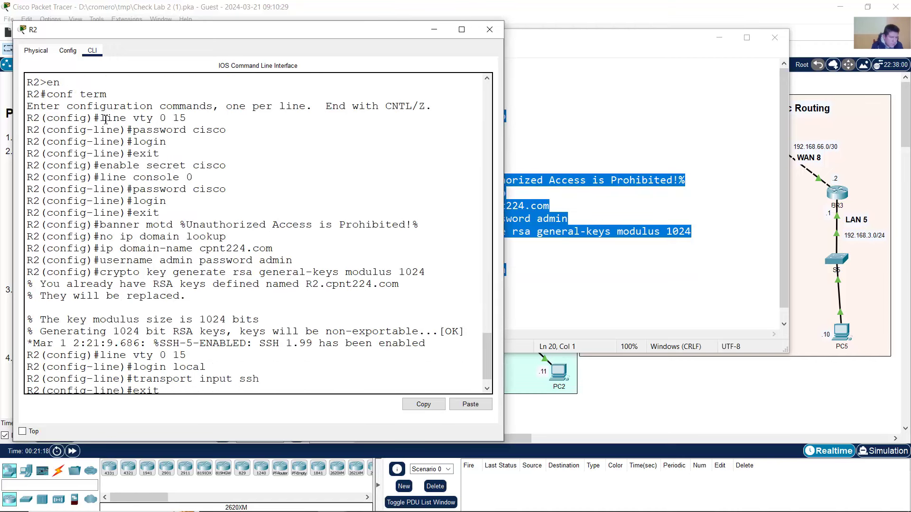
{"action": "left_click_drag", "start_coordinate": [105, 119], "coordinate": [186, 278]}
{"action": "left_click", "coordinate": [188, 298]}
{"action": "left_click_drag", "start_coordinate": [31, 288], "coordinate": [188, 300]}
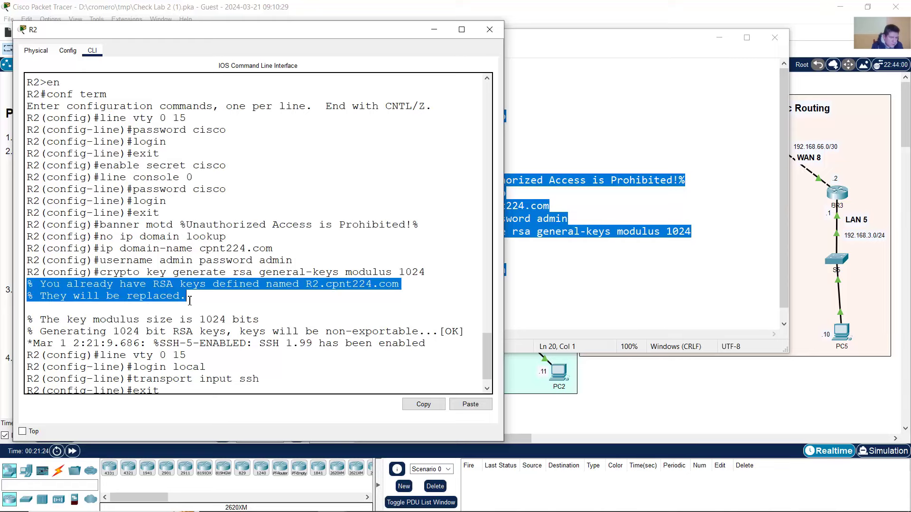
{"action": "left_click", "coordinate": [120, 307]}
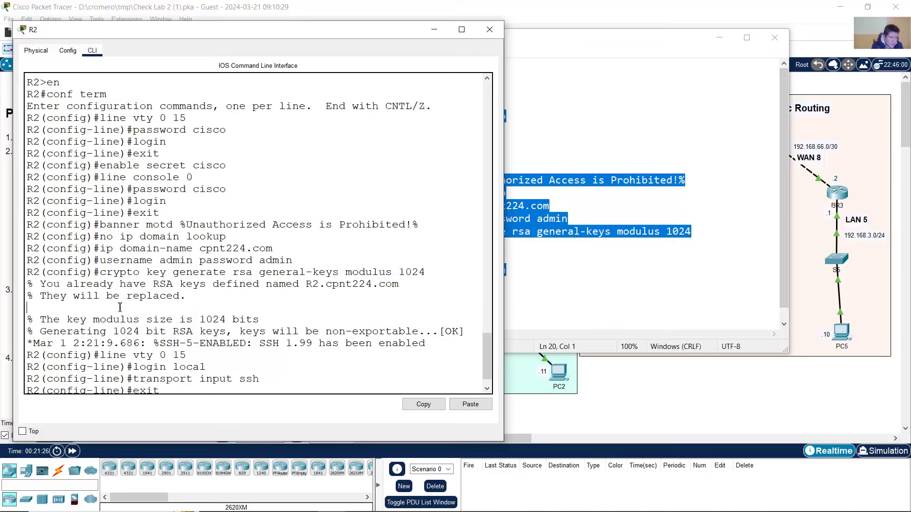
{"action": "left_click_drag", "start_coordinate": [45, 286], "coordinate": [301, 284]}
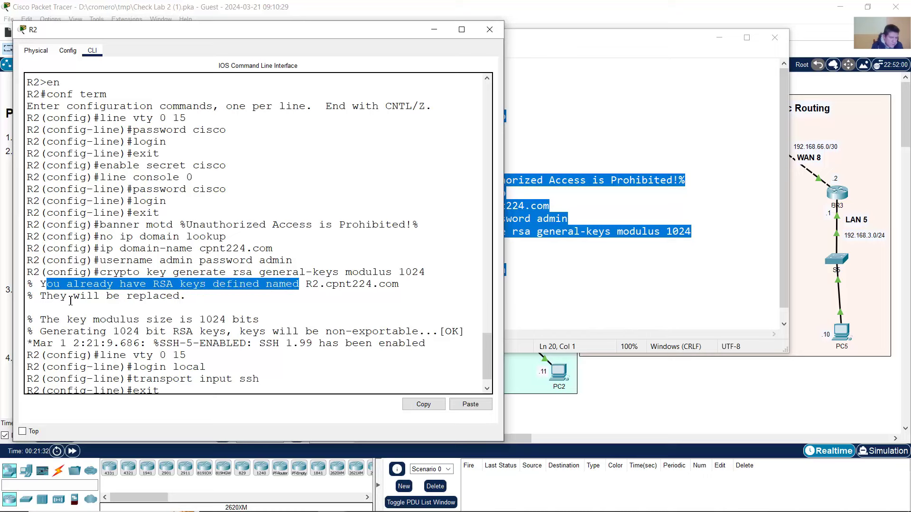
{"action": "left_click_drag", "start_coordinate": [53, 298], "coordinate": [183, 300]}
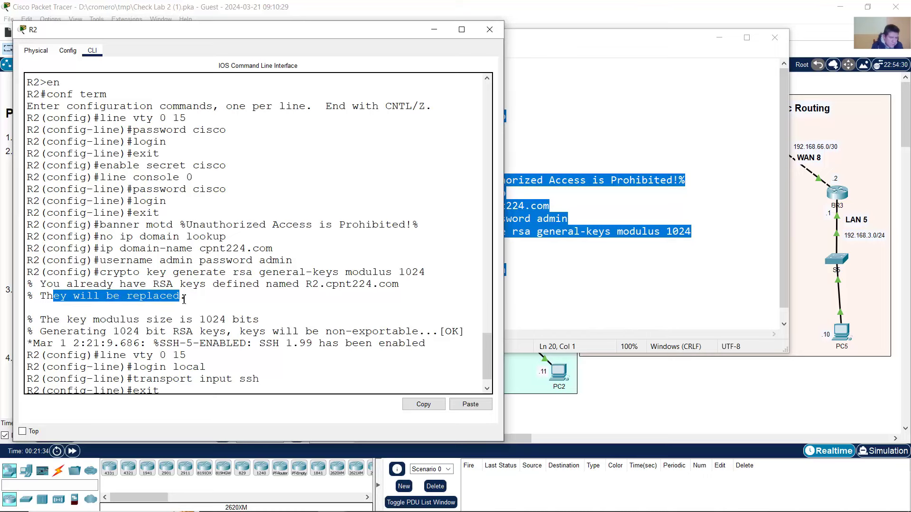
- Trace the pasted commands on R2 back up to the enable secret line
{"action": "scroll", "coordinate": [183, 299], "scroll_direction": "down", "scroll_amount": 1}
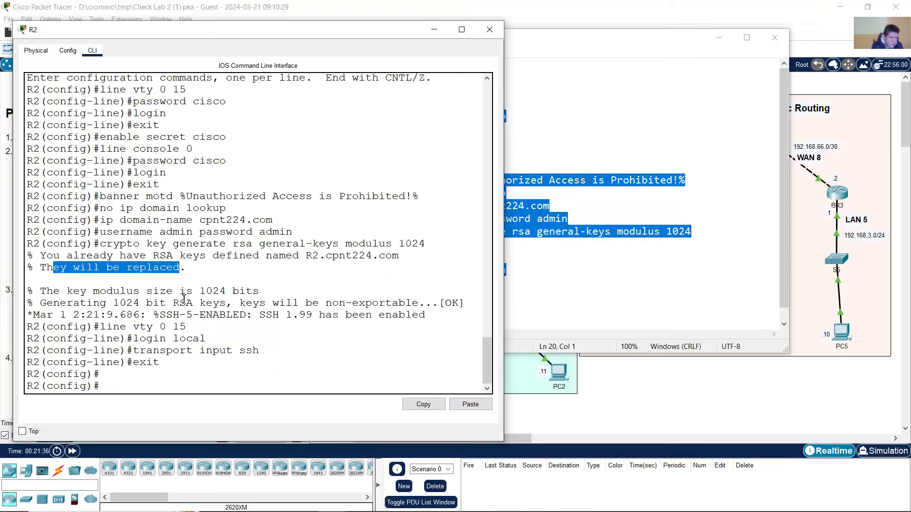
{"action": "scroll", "coordinate": [148, 235], "scroll_direction": "up", "scroll_amount": 1}
{"action": "left_click_drag", "start_coordinate": [95, 118], "coordinate": [247, 298]}
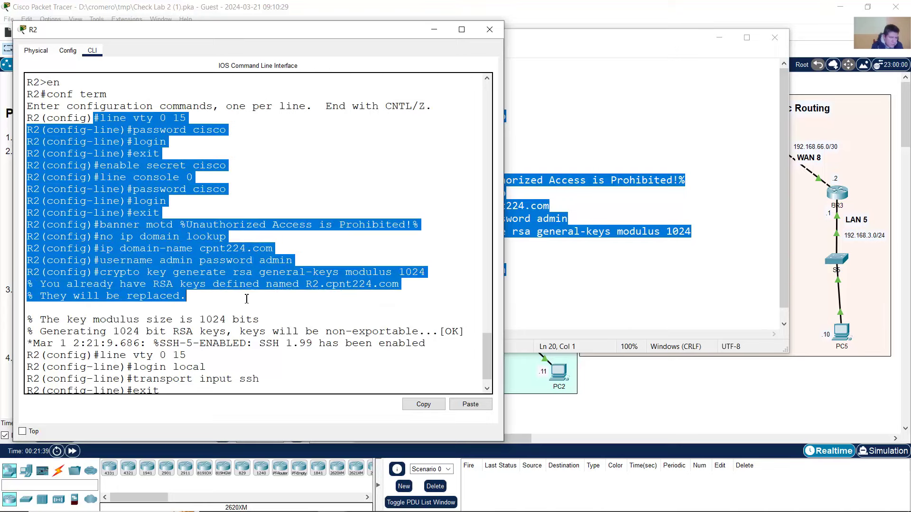
{"action": "scroll", "coordinate": [247, 298], "scroll_direction": "down", "scroll_amount": 1}
{"action": "left_click_drag", "start_coordinate": [174, 354], "coordinate": [101, 137]}
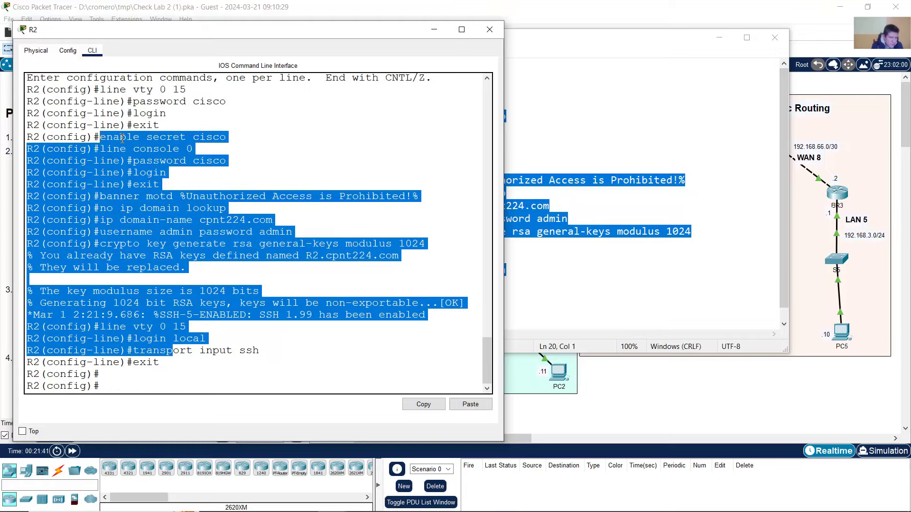
{"action": "left_click", "coordinate": [120, 137]}
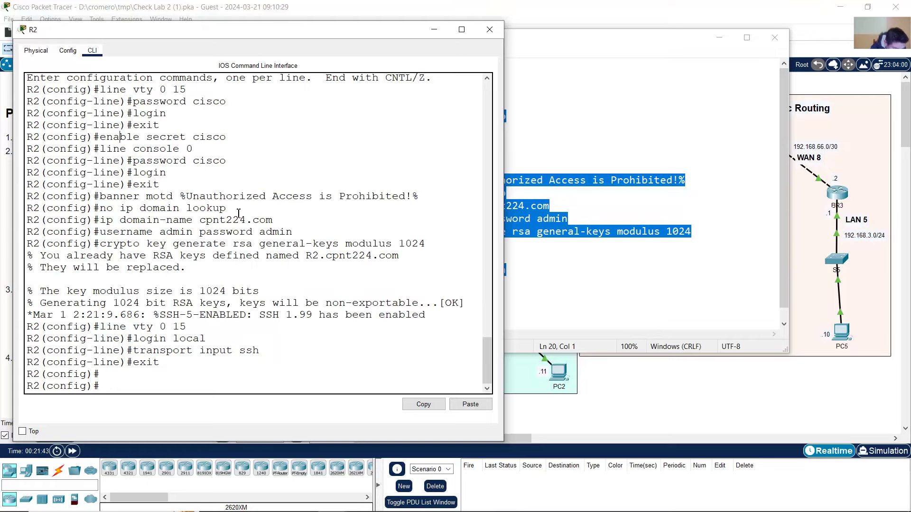
- Copy the Notepad command block and paste it into R3 in global configuration mode
{"action": "left_click", "coordinate": [434, 29]}
{"action": "right_click", "coordinate": [439, 211]}
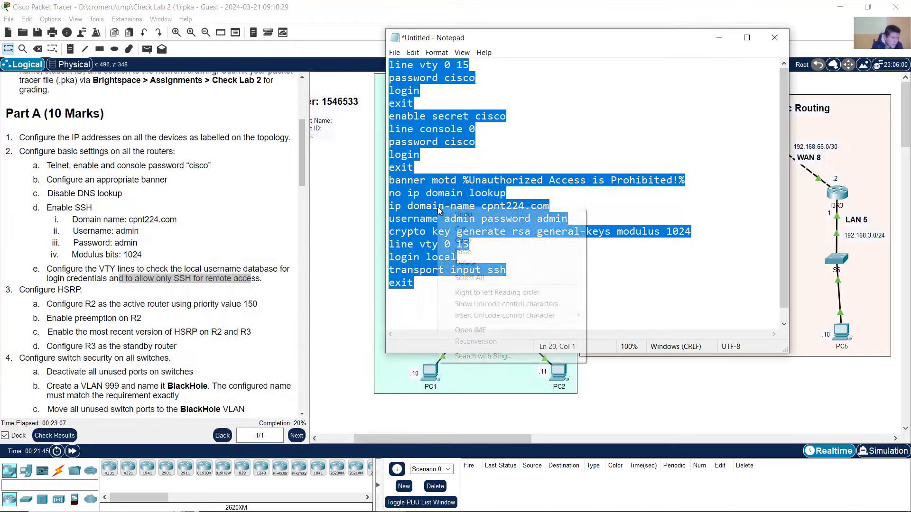
{"action": "left_click", "coordinate": [471, 241]}
{"action": "left_click", "coordinate": [485, 11]}
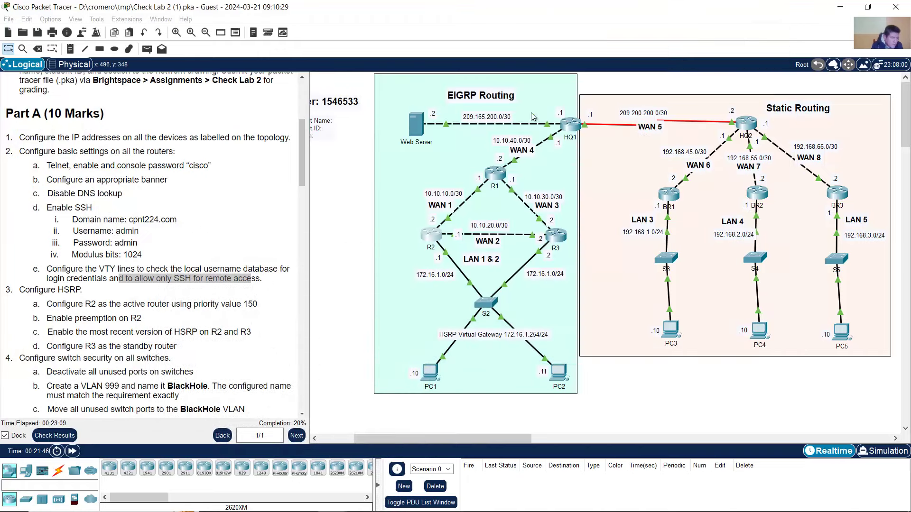
{"action": "left_click", "coordinate": [558, 233]}
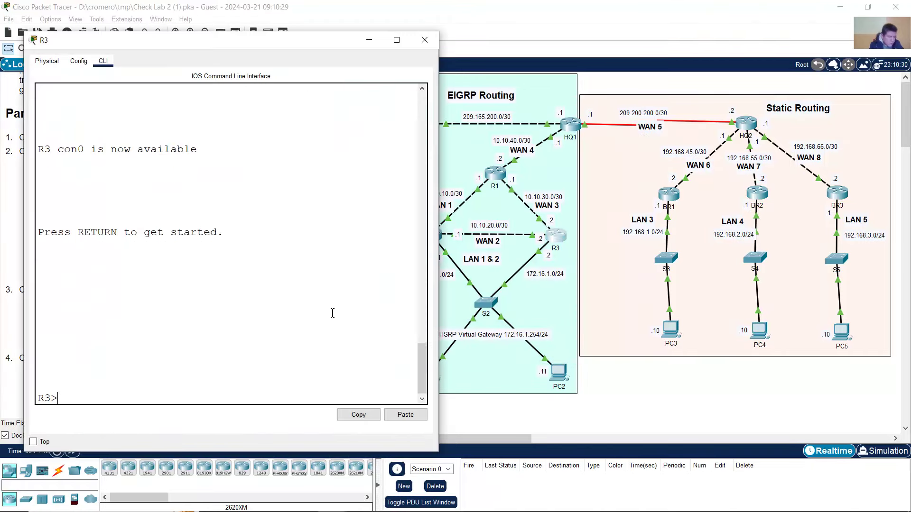
{"action": "type", "text": "en"}
{"action": "key", "text": "Return"}
{"action": "type", "text": "conf t"}
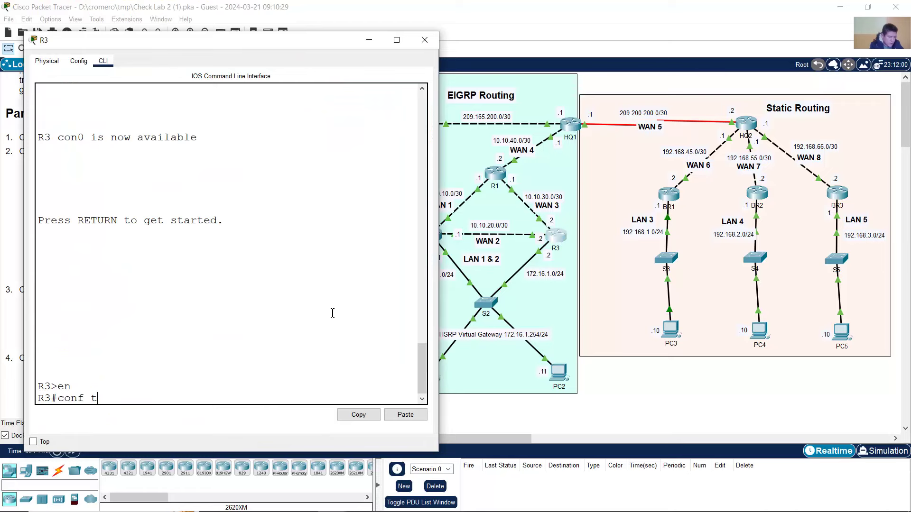
{"action": "type", "text": "erm"}
{"action": "key", "text": "Return"}
{"action": "right_click", "coordinate": [313, 323]}
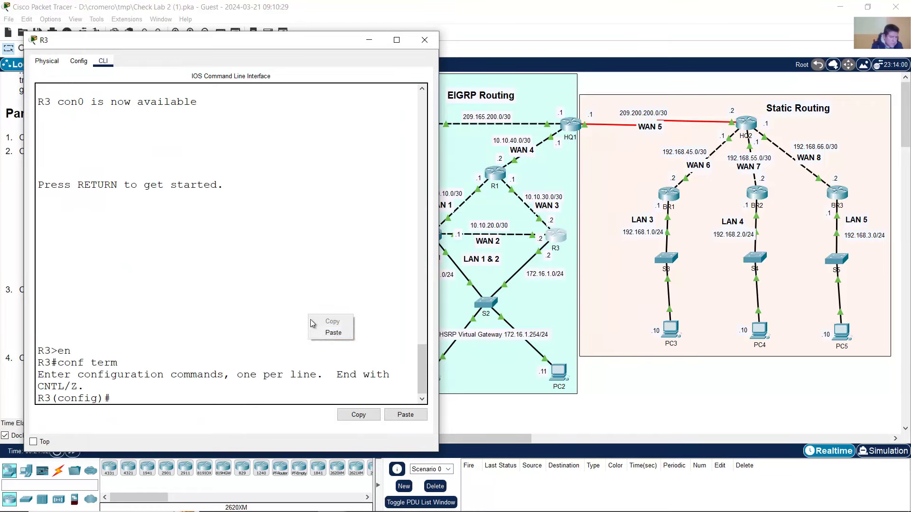
{"action": "left_click", "coordinate": [318, 328]}
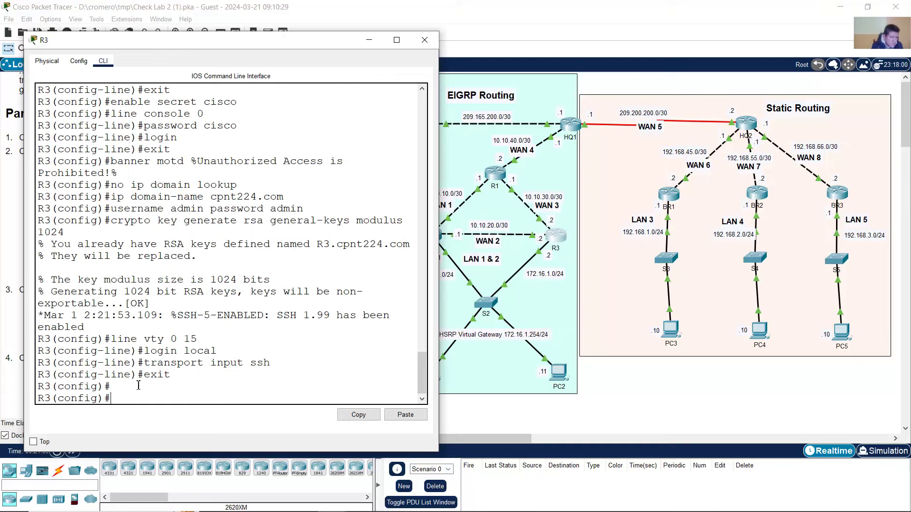
- Apply the same configuration block to R1 from global configuration mode
{"action": "left_click", "coordinate": [521, 10]}
{"action": "left_click", "coordinate": [495, 174]}
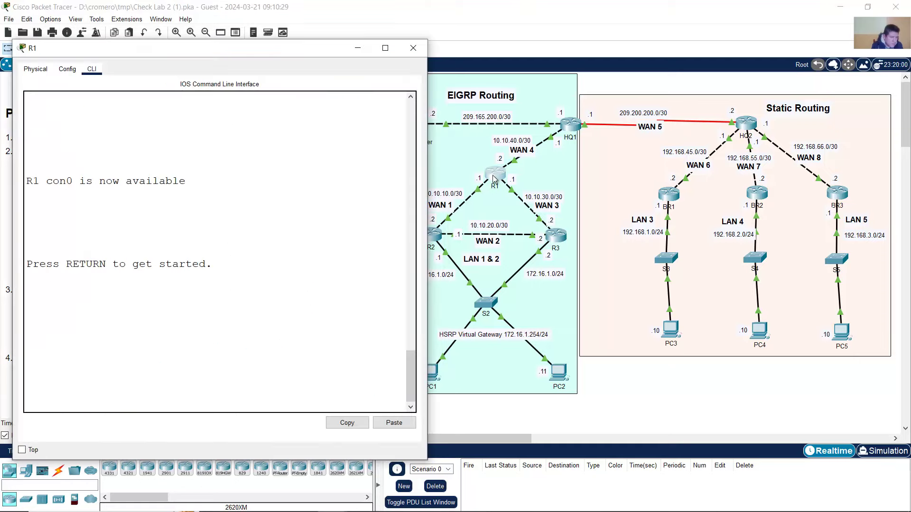
{"action": "key", "text": "Return"}
{"action": "type", "text": "en"}
{"action": "key", "text": "Return"}
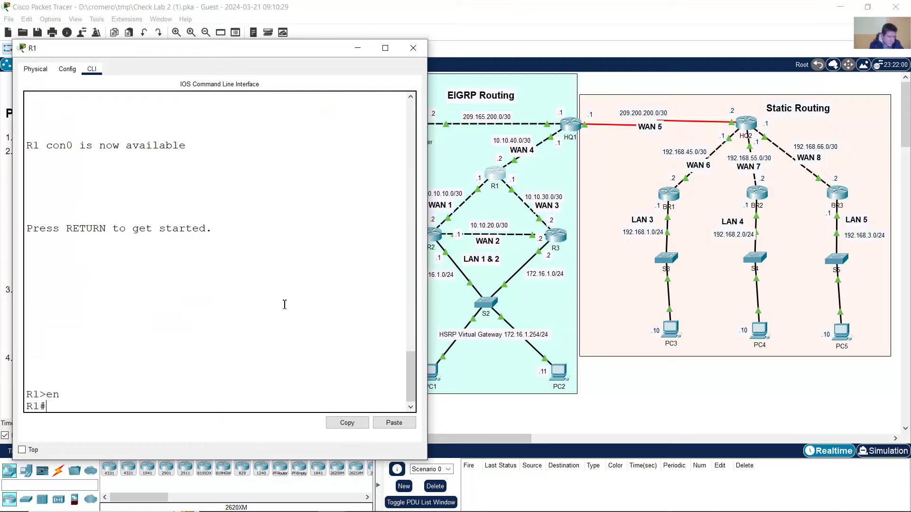
{"action": "type", "text": "conf term"}
{"action": "key", "text": "Return"}
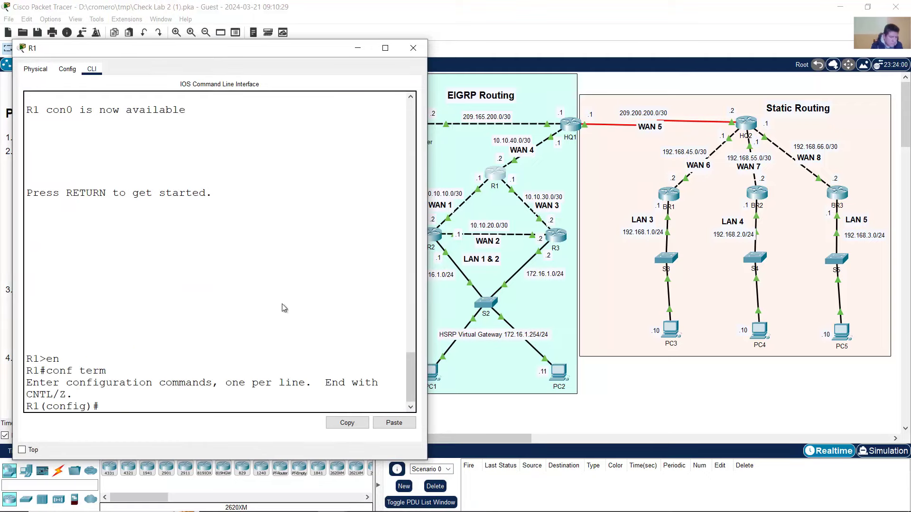
{"action": "right_click", "coordinate": [310, 304]}
{"action": "left_click", "coordinate": [296, 320]}
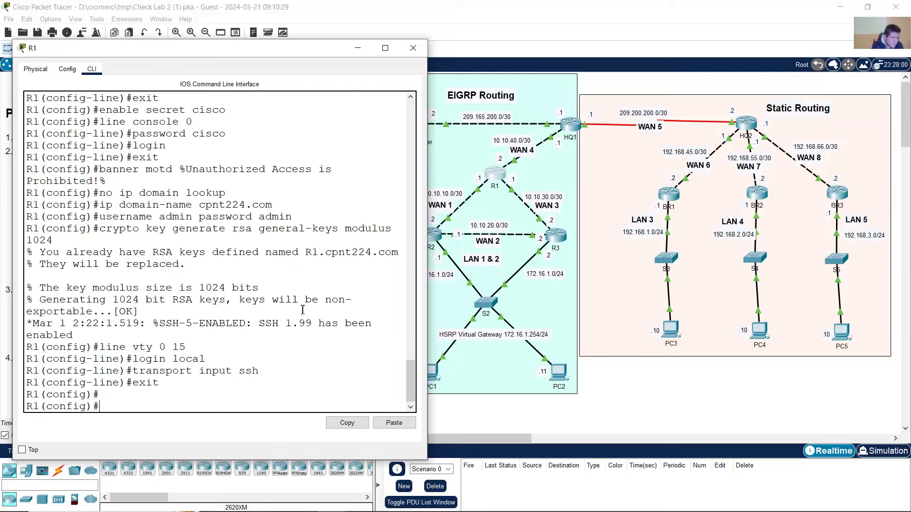
- Apply the configuration block to HQ1 after correcting the mistyped conf term
{"action": "left_click", "coordinate": [533, 4]}
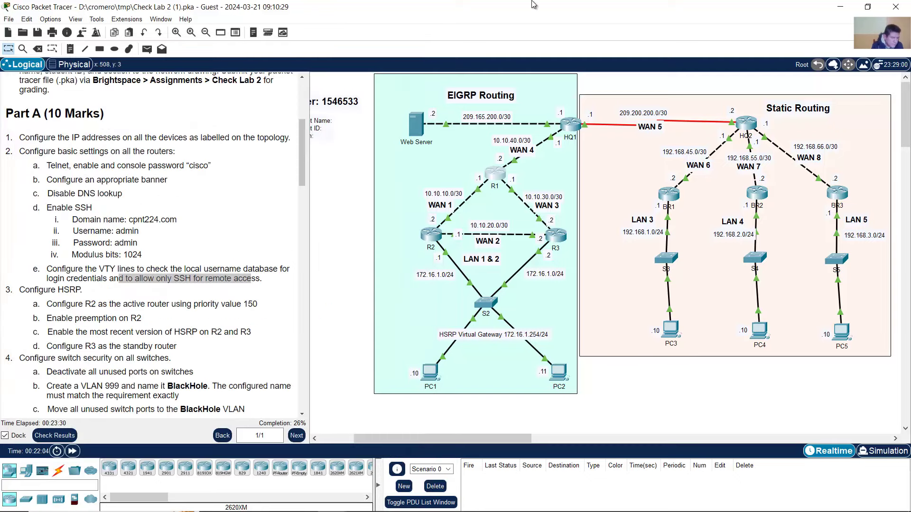
{"action": "left_click", "coordinate": [570, 125]}
{"action": "key", "text": "Return"}
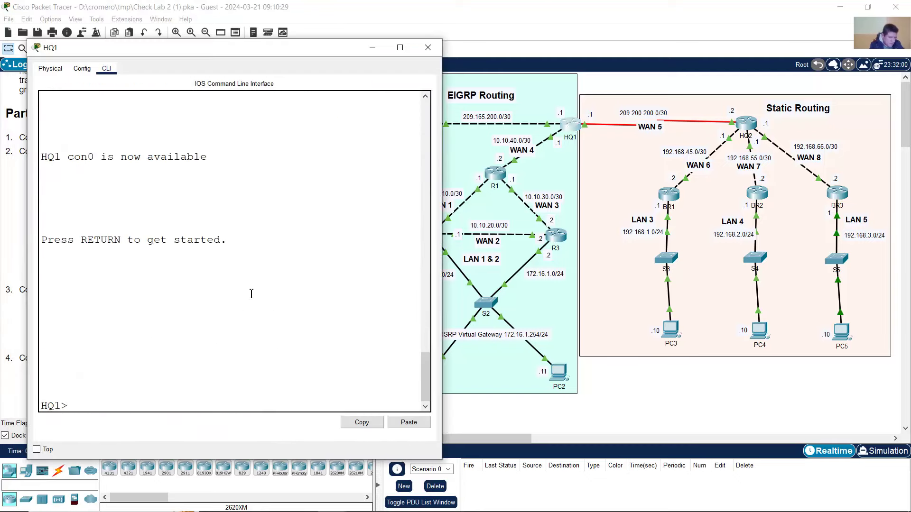
{"action": "type", "text": "en"}
{"action": "key", "text": "Return"}
{"action": "type", "text": "conf tern"}
{"action": "key", "text": "Return"}
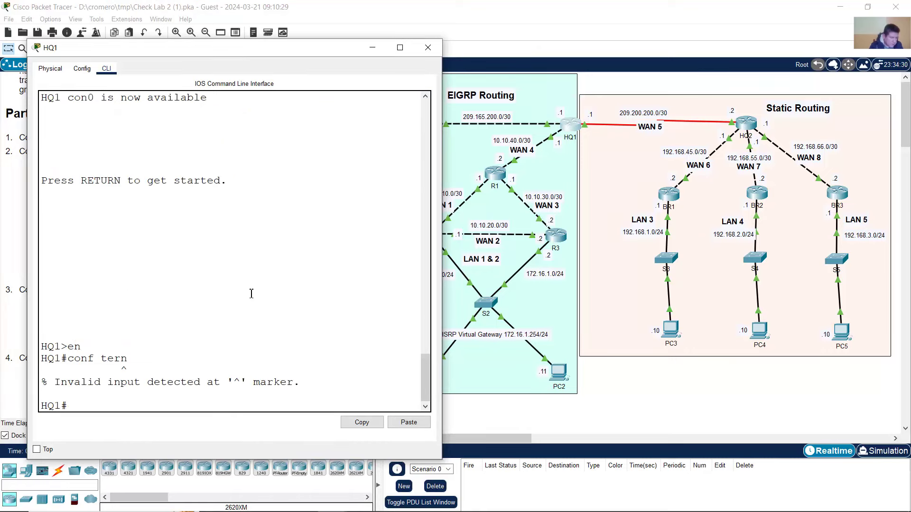
{"action": "key", "text": "Up"}
{"action": "type", "text": "m"}
{"action": "key", "text": "Return"}
{"action": "right_click", "coordinate": [251, 294]}
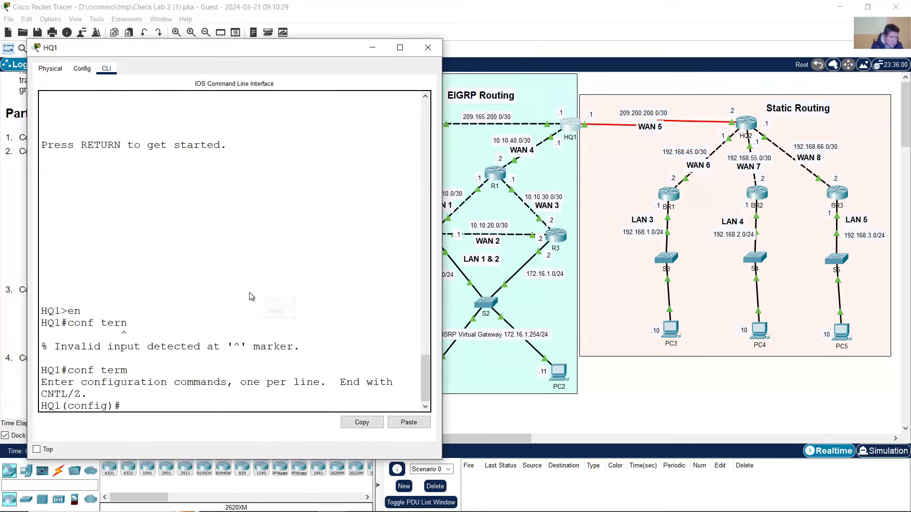
{"action": "left_click", "coordinate": [279, 310]}
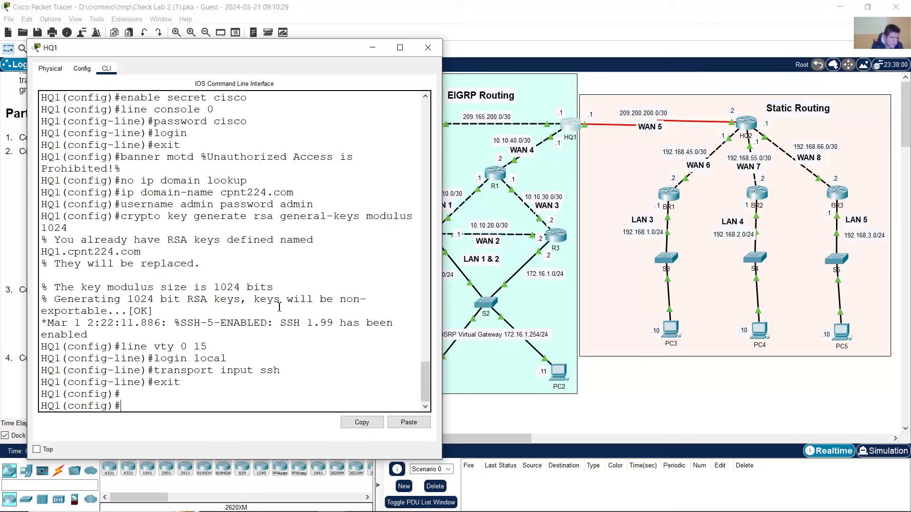
{"action": "left_click", "coordinate": [731, 142]}
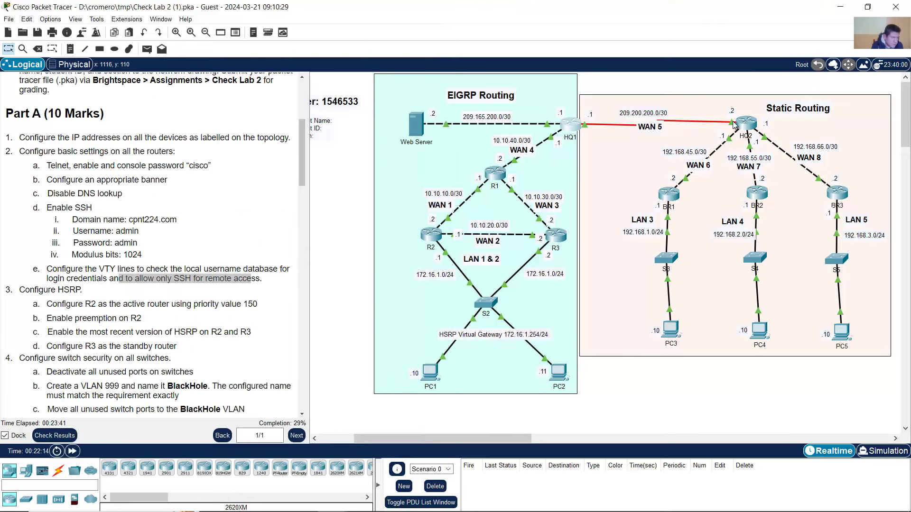
- On HQ2, exit interface configuration and paste the password, banner, domain and SSH command block
{"action": "left_click", "coordinate": [744, 124]}
{"action": "key", "text": "Return"}
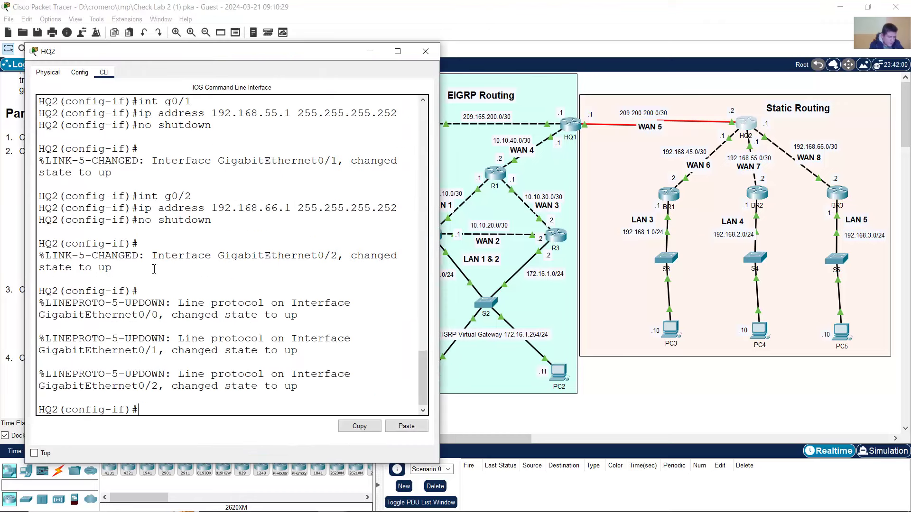
{"action": "type", "text": "exit"}
{"action": "key", "text": "Return"}
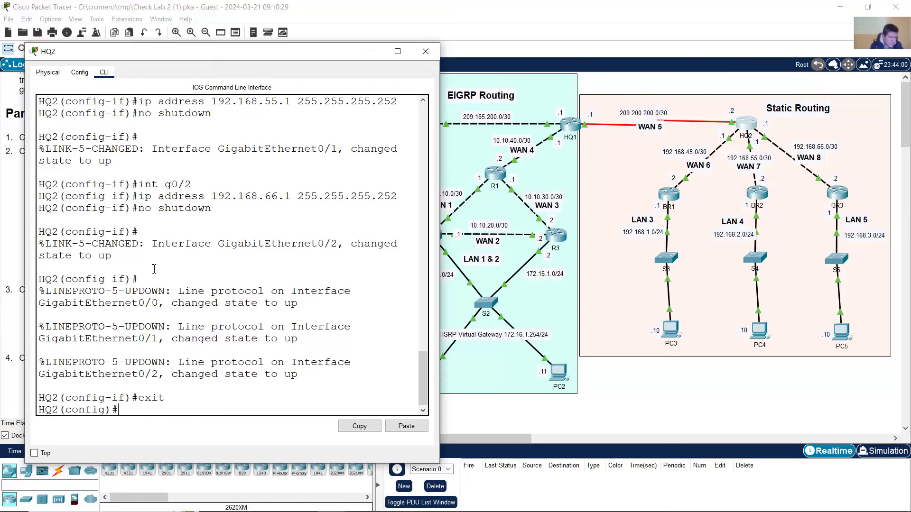
{"action": "left_click_drag", "start_coordinate": [121, 410], "coordinate": [88, 410]}
{"action": "left_click", "coordinate": [141, 412]}
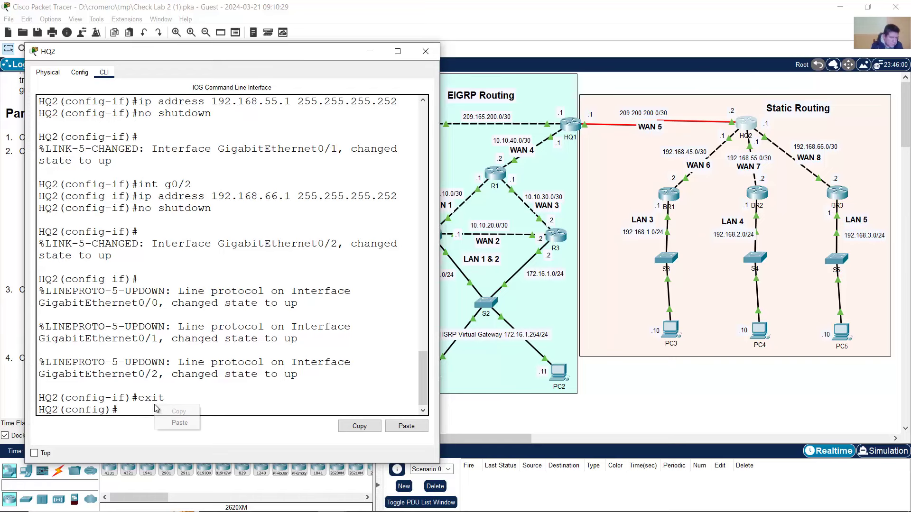
{"action": "key", "text": "ctrl+v"}
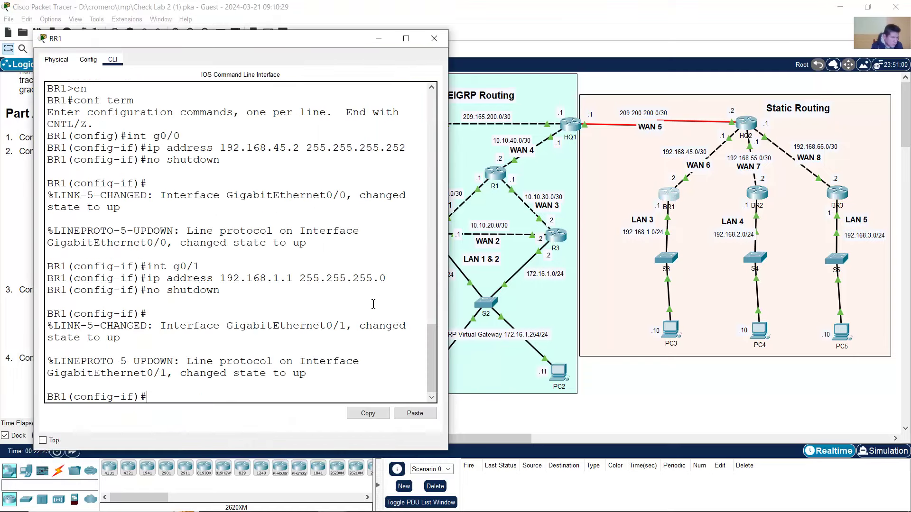
- On BR1, exit interface configuration and paste the same configuration block
{"action": "type", "text": "exit"}
{"action": "key", "text": "Return"}
{"action": "right_click", "coordinate": [366, 307]}
{"action": "left_click", "coordinate": [390, 328]}
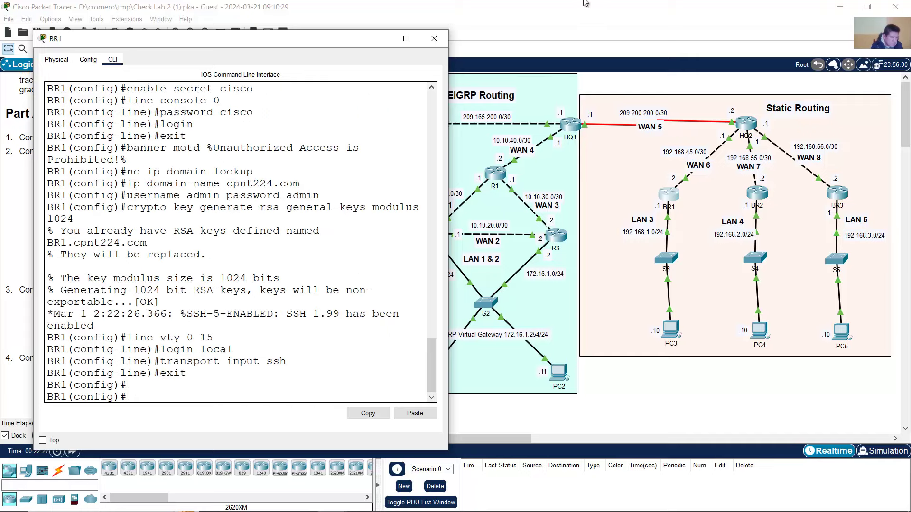
{"action": "left_click", "coordinate": [630, 27]}
- On BR2, exit interface configuration and paste the configuration block to enable SSH
{"action": "left_click", "coordinate": [758, 194]}
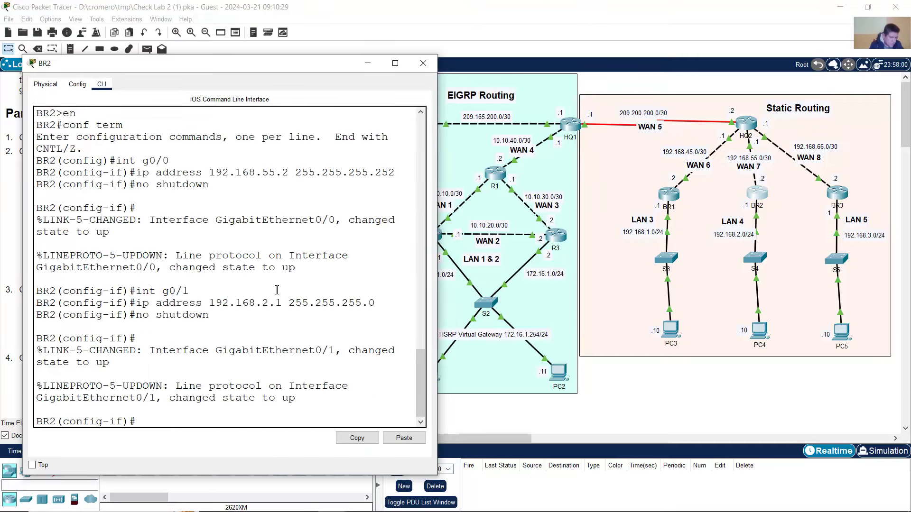
{"action": "type", "text": "exit"}
{"action": "key", "text": "Return"}
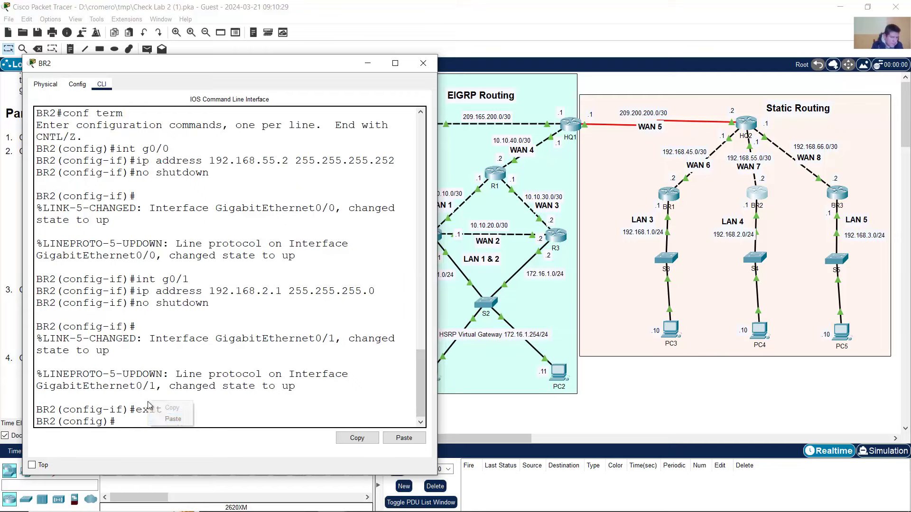
{"action": "key", "text": "ctrl+v"}
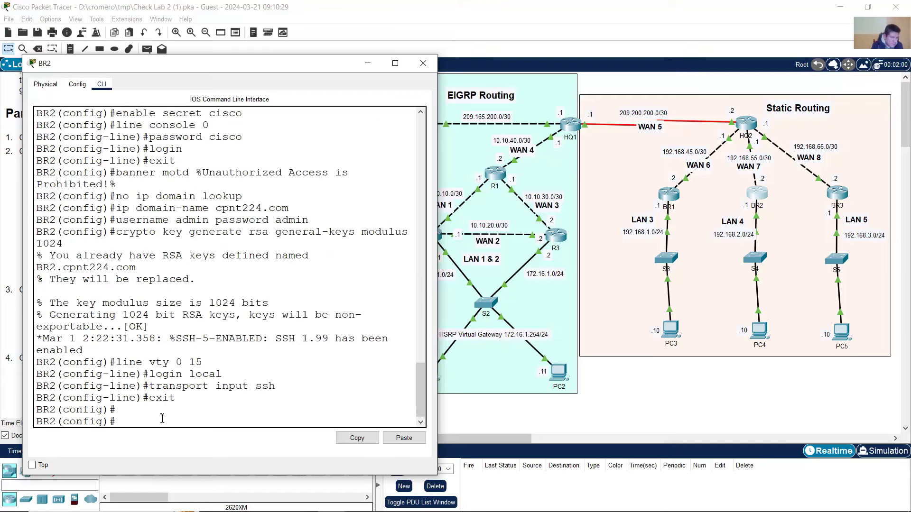
{"action": "left_click", "coordinate": [423, 63]}
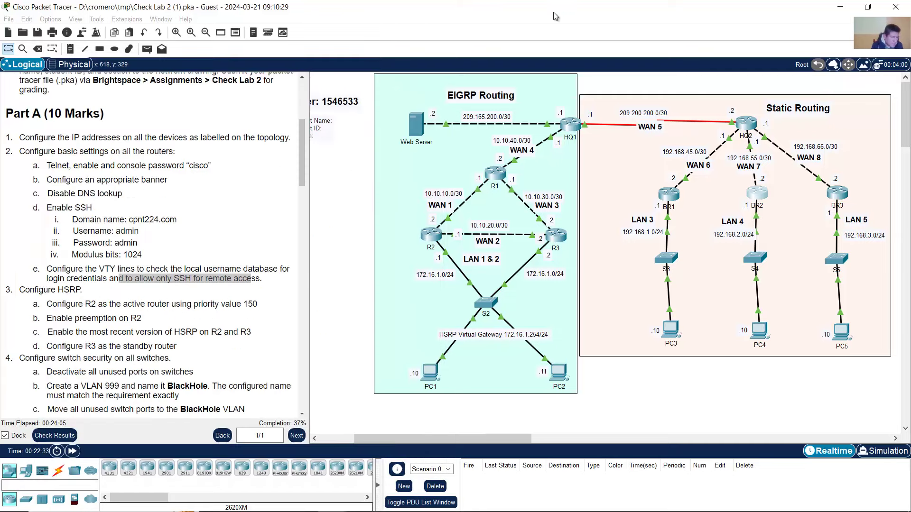
- On BR3, exit interface configuration and paste the configuration block, bringing completion to 40%
{"action": "left_click", "coordinate": [837, 193]}
{"action": "type", "text": "exit"}
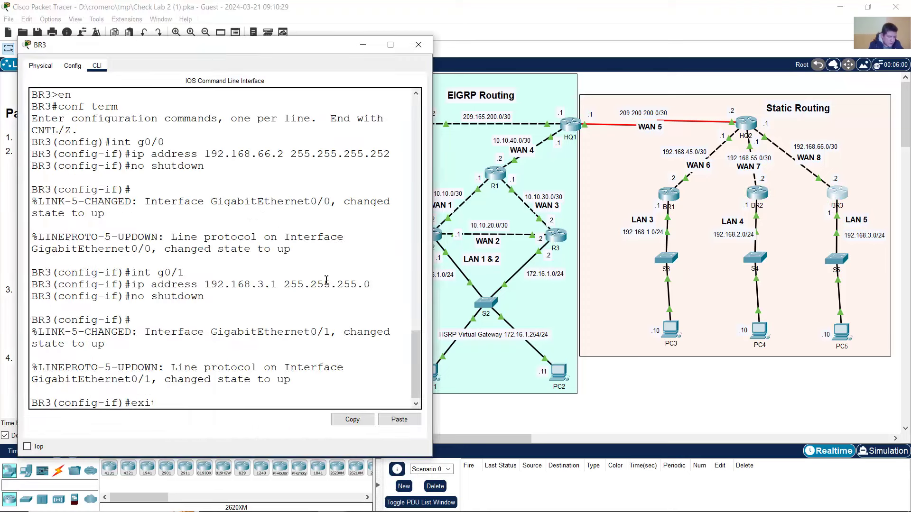
{"action": "key", "text": "Return"}
{"action": "right_click", "coordinate": [327, 282]}
{"action": "left_click", "coordinate": [339, 298]}
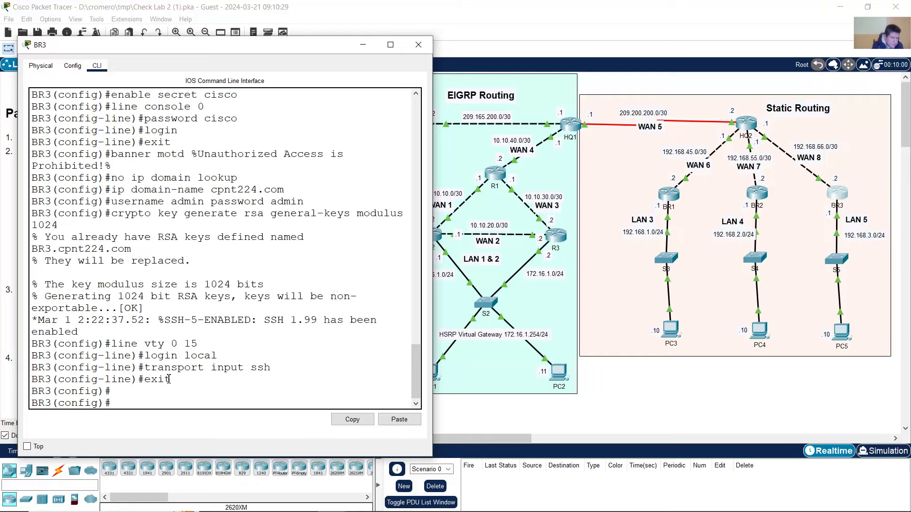
{"action": "left_click_drag", "start_coordinate": [169, 379], "coordinate": [104, 153]}
{"action": "left_click", "coordinate": [104, 147]}
{"action": "left_click", "coordinate": [372, 3]}
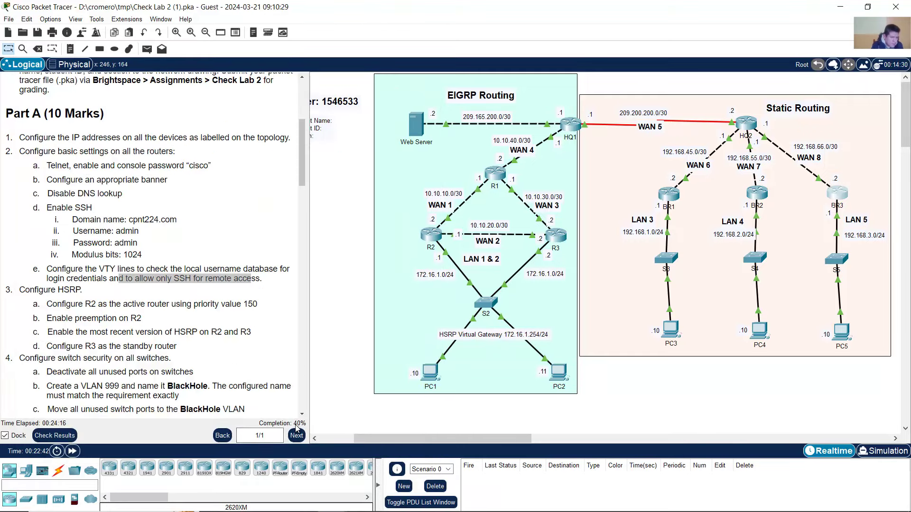
{"action": "left_click", "coordinate": [193, 296]}
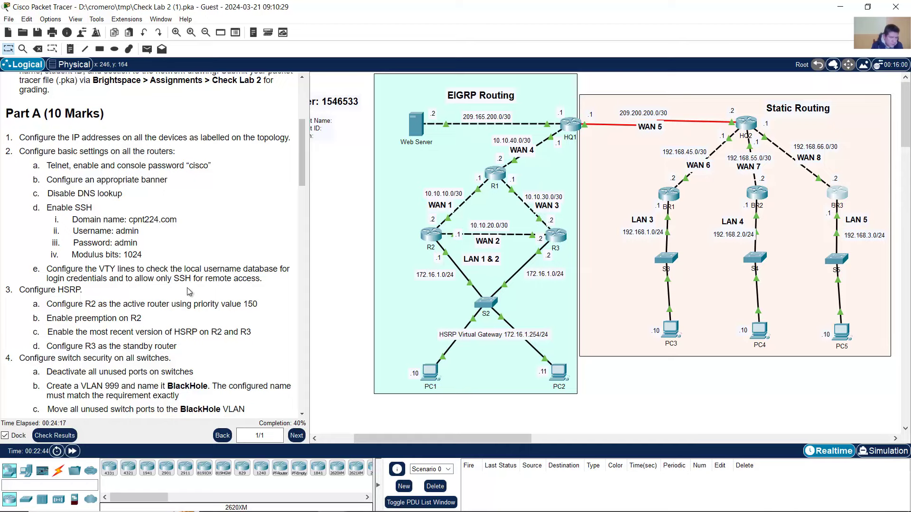
{"action": "scroll", "coordinate": [183, 283], "scroll_direction": "down", "scroll_amount": 3}
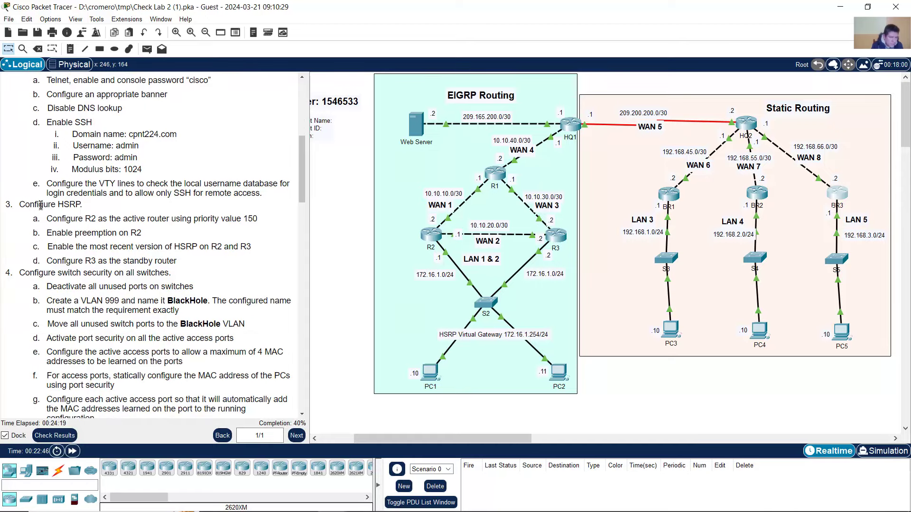
{"action": "left_click_drag", "start_coordinate": [25, 204], "coordinate": [74, 205]}
{"action": "scroll", "coordinate": [144, 232], "scroll_direction": "down", "scroll_amount": 2}
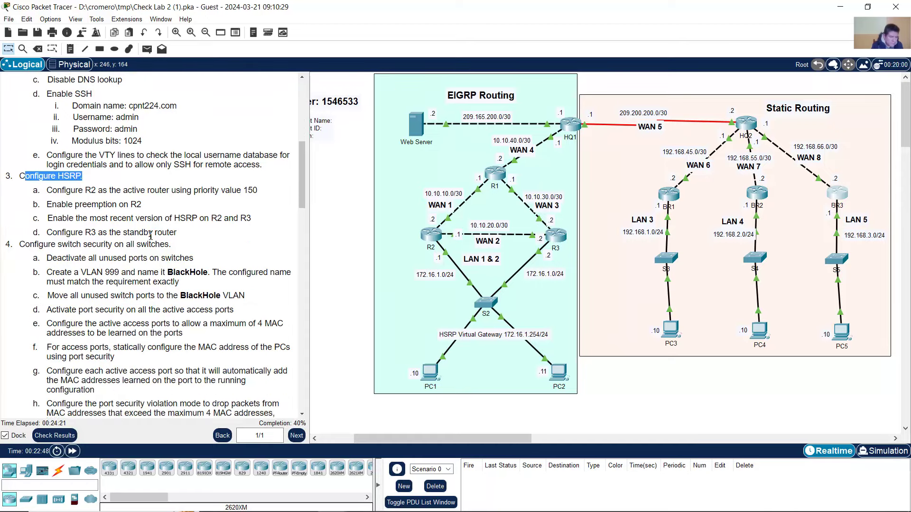
{"action": "left_click_drag", "start_coordinate": [51, 162], "coordinate": [257, 161]}
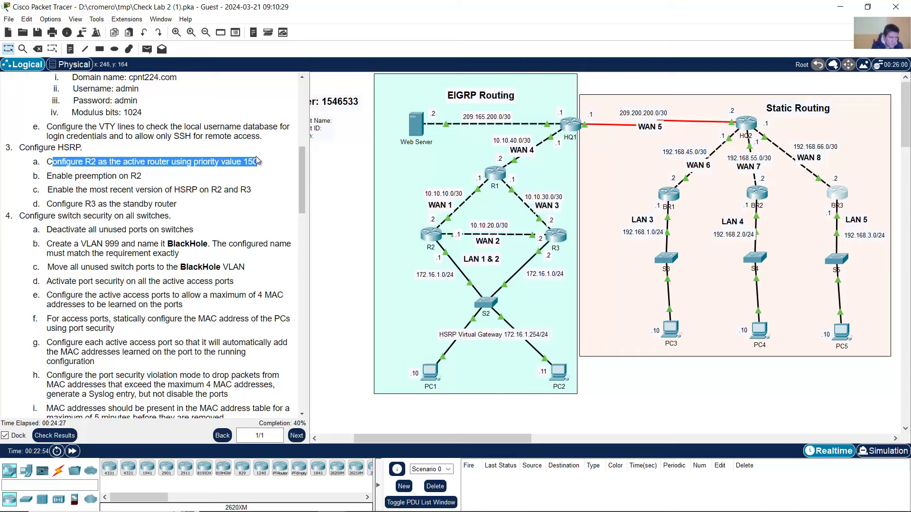
{"action": "left_click", "coordinate": [342, 223]}
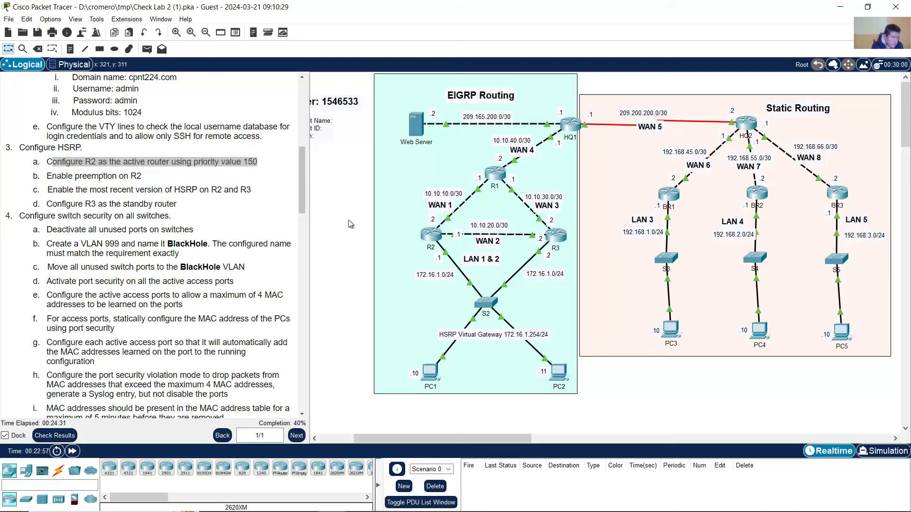
{"action": "left_click", "coordinate": [62, 173]}
{"action": "left_click_drag", "start_coordinate": [65, 147], "coordinate": [84, 148]}
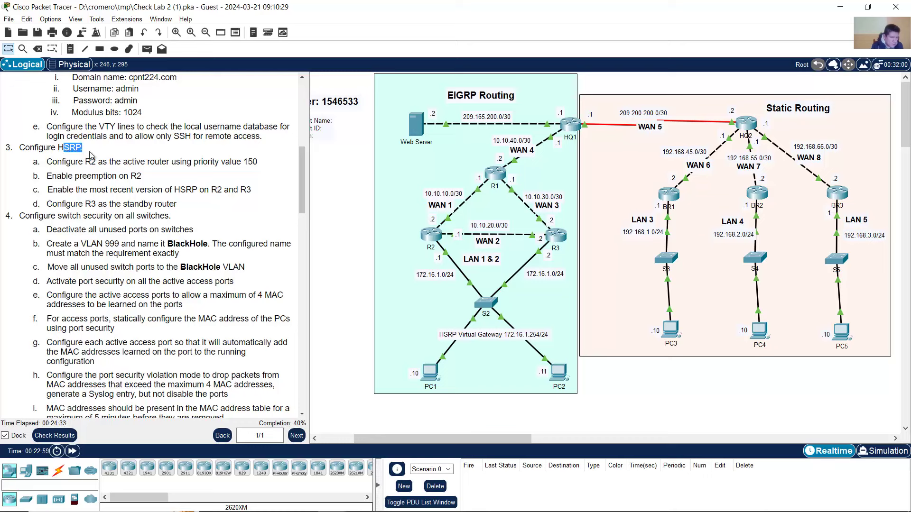
{"action": "left_click", "coordinate": [432, 254]}
{"action": "left_click_drag", "start_coordinate": [338, 270], "coordinate": [568, 357]}
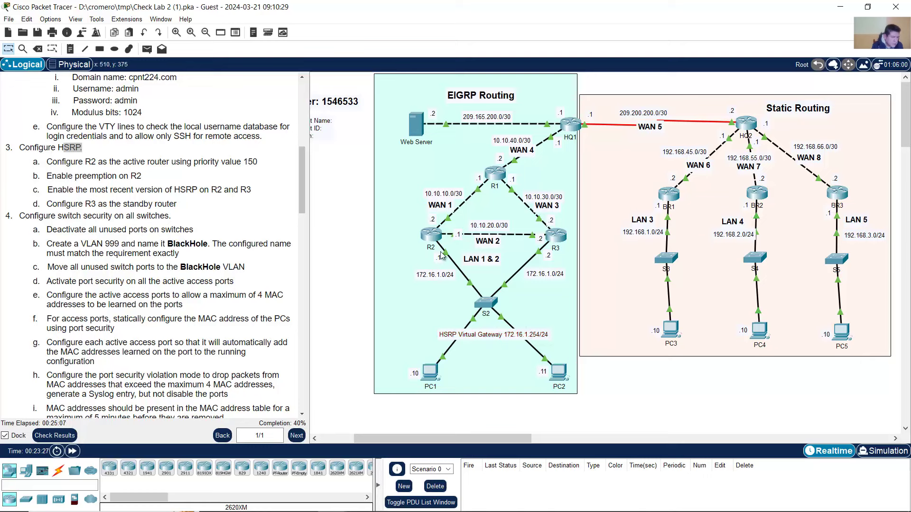
{"action": "mouse_move", "coordinate": [443, 256]}
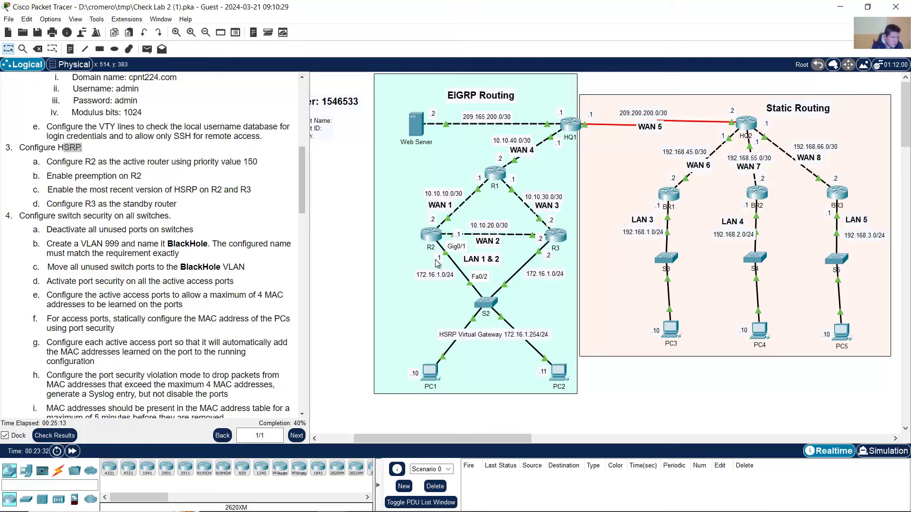
{"action": "mouse_move", "coordinate": [540, 257]}
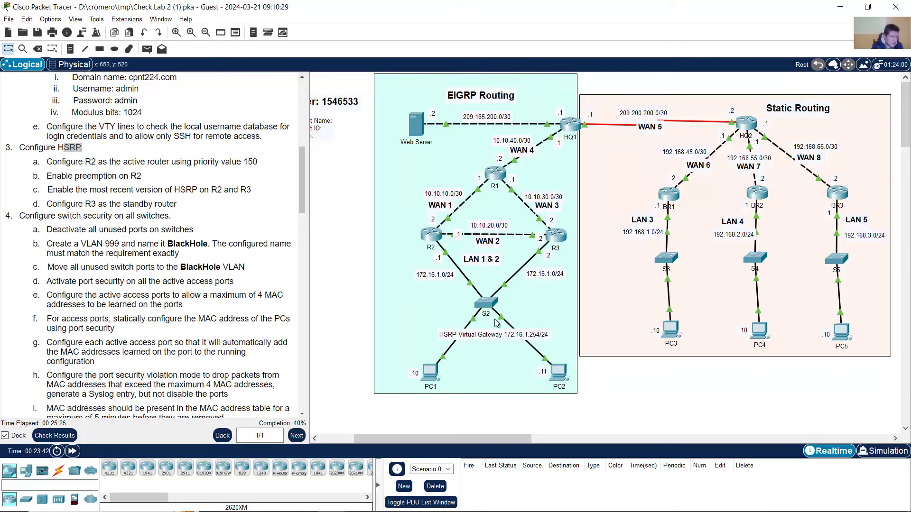
{"action": "left_click", "coordinate": [432, 237]}
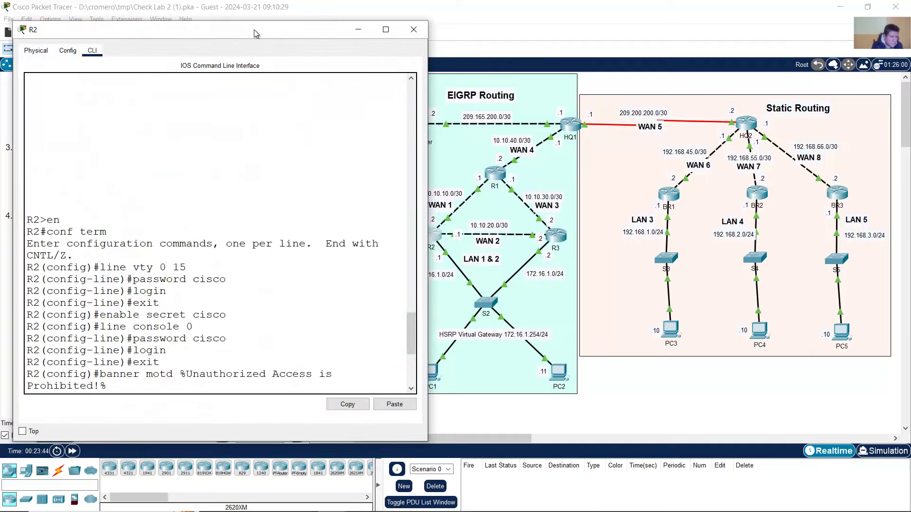
{"action": "left_click_drag", "start_coordinate": [255, 29], "coordinate": [719, 34]}
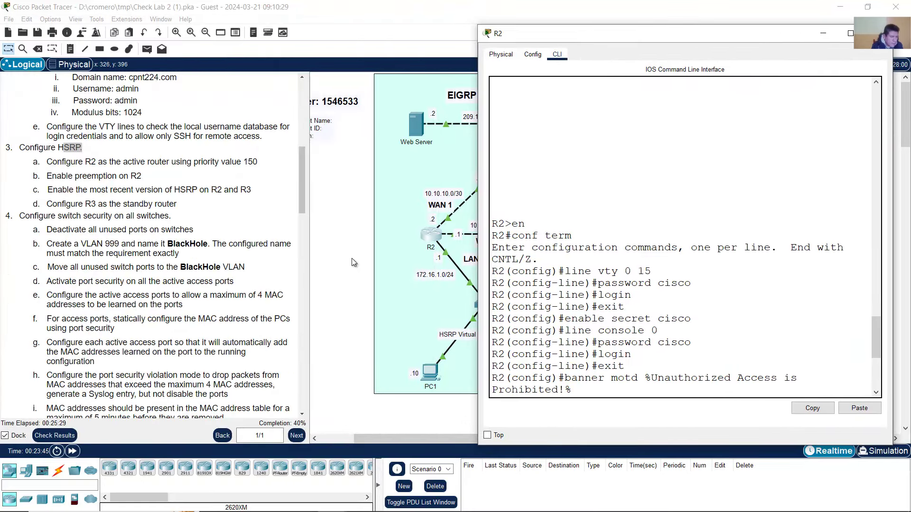
{"action": "left_click", "coordinate": [353, 262]}
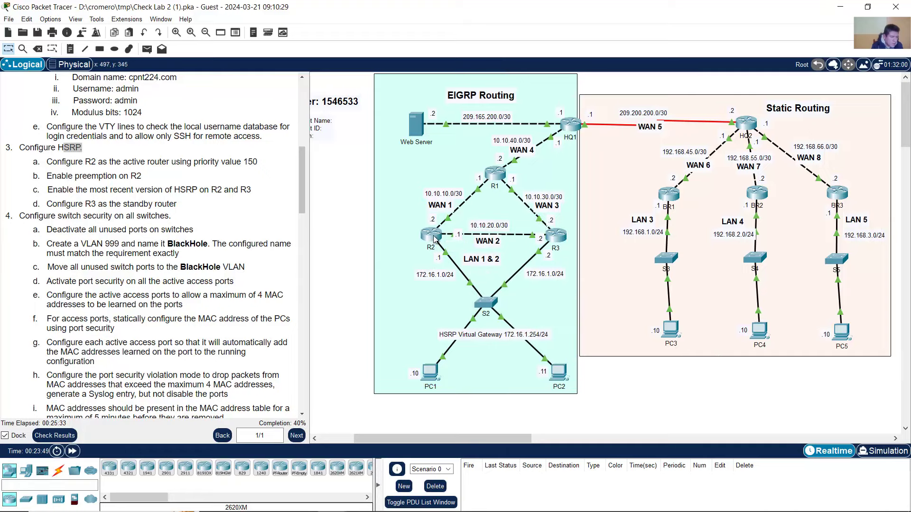
{"action": "left_click", "coordinate": [434, 237]}
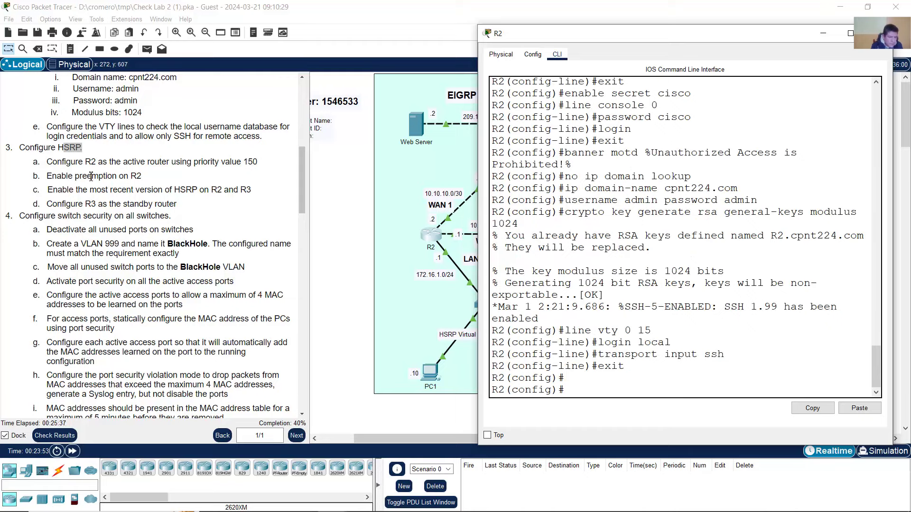
{"action": "left_click", "coordinate": [61, 171]}
{"action": "left_click_drag", "start_coordinate": [58, 163], "coordinate": [262, 167]}
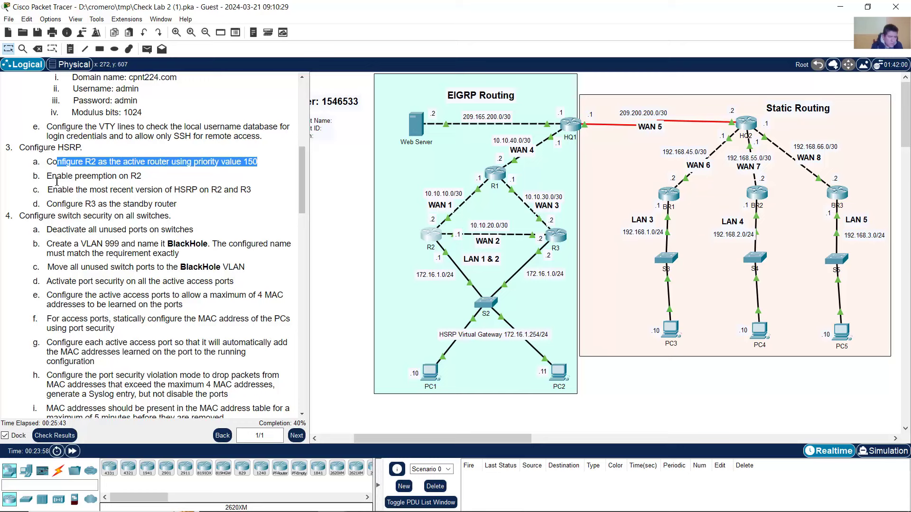
{"action": "left_click_drag", "start_coordinate": [47, 178], "coordinate": [146, 183]}
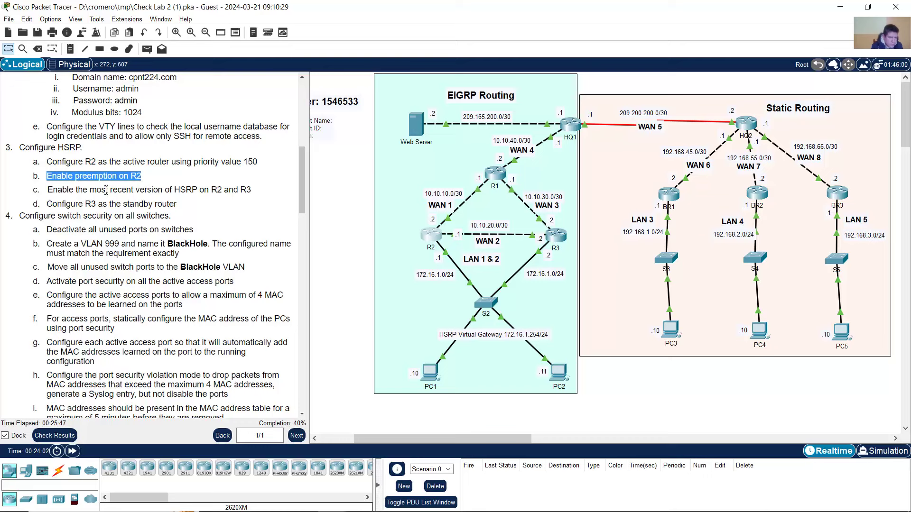
{"action": "left_click_drag", "start_coordinate": [52, 190], "coordinate": [252, 190]}
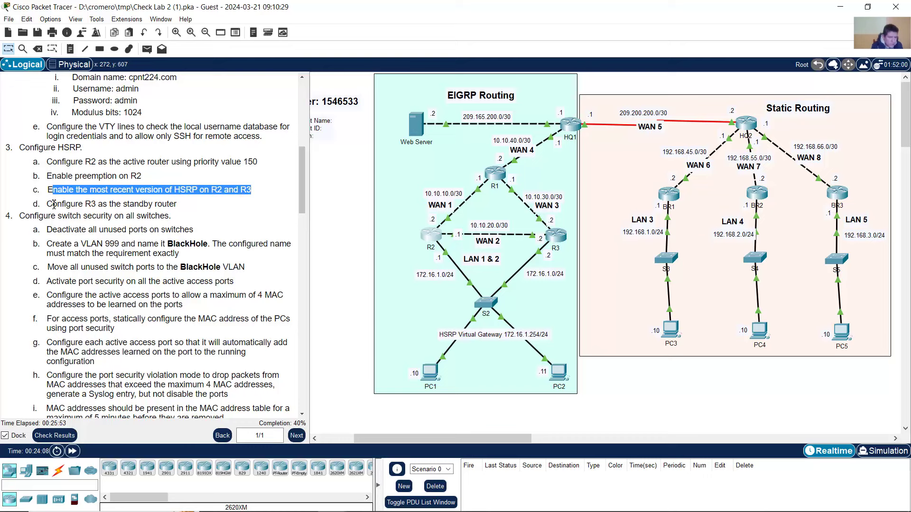
{"action": "left_click_drag", "start_coordinate": [53, 204], "coordinate": [180, 205]}
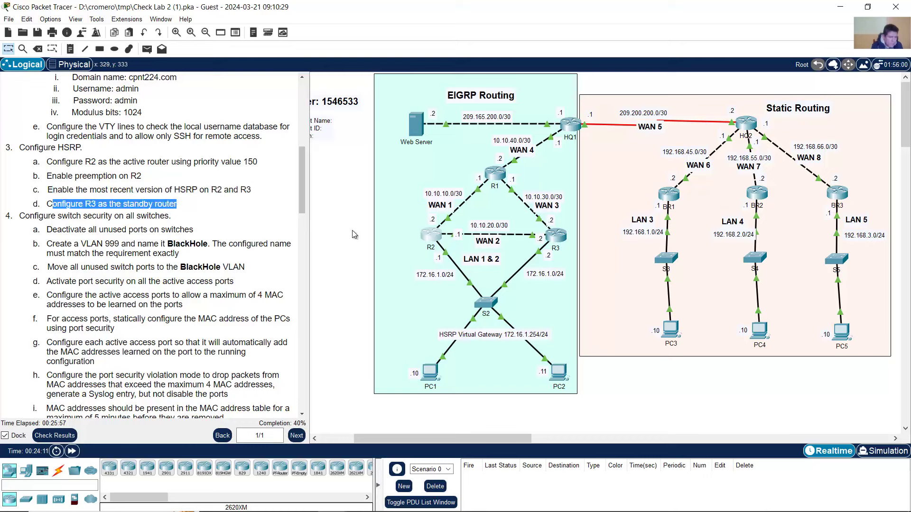
{"action": "left_click", "coordinate": [157, 198]}
{"action": "left_click_drag", "start_coordinate": [47, 189], "coordinate": [221, 190]}
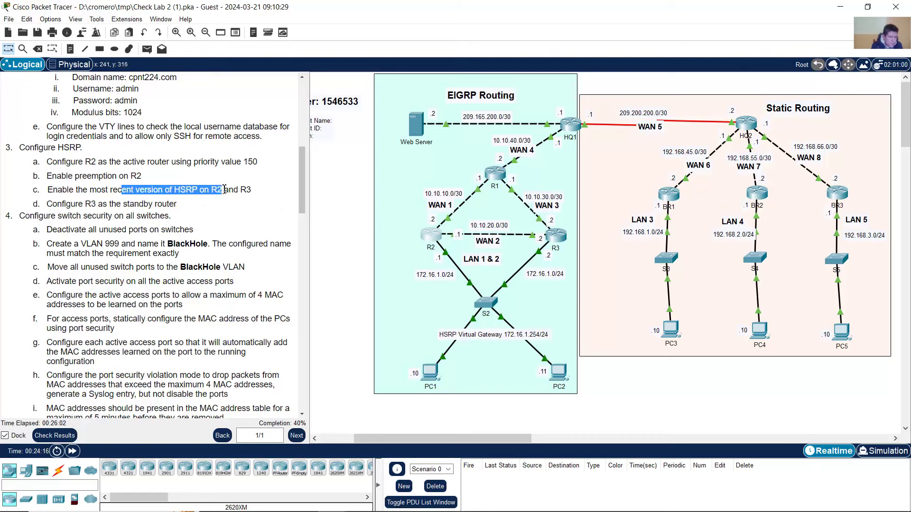
{"action": "left_click", "coordinate": [437, 242]}
{"action": "left_click", "coordinate": [434, 244]}
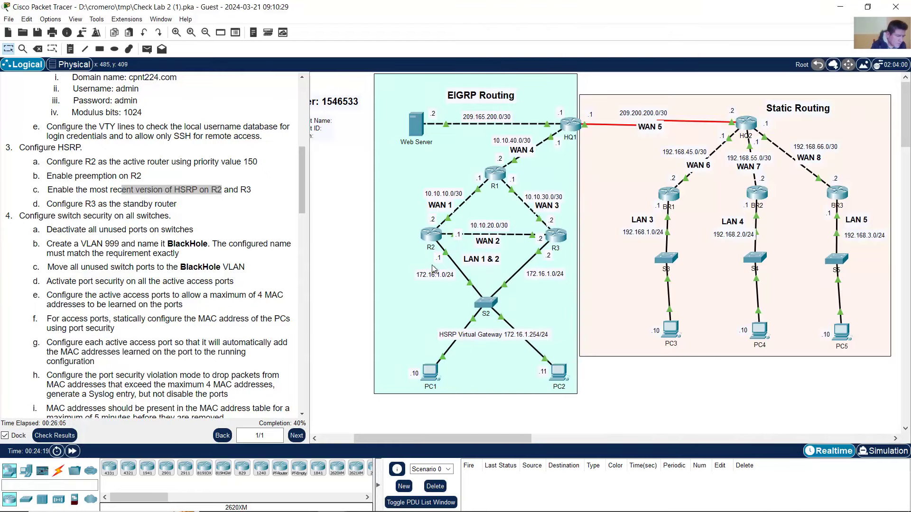
{"action": "mouse_move", "coordinate": [442, 256]}
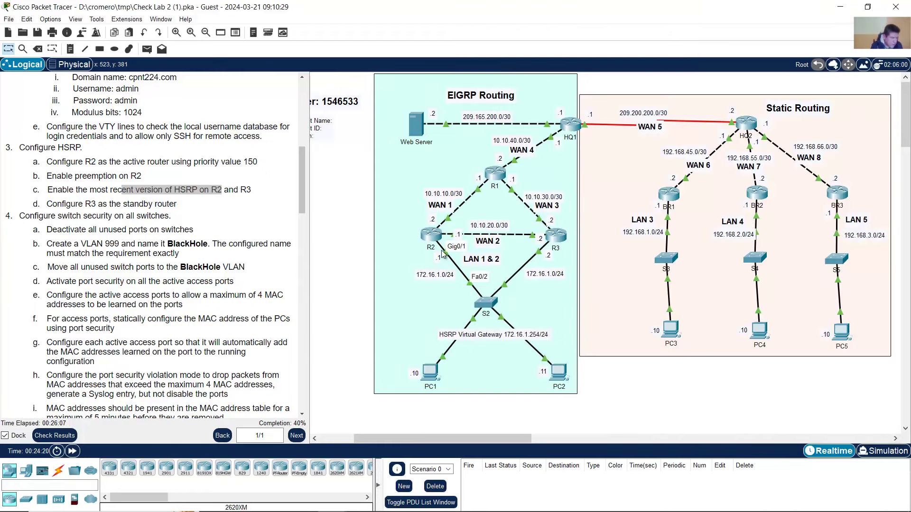
- On R2, enter interface g0/1 and set standby version 2
{"action": "left_click", "coordinate": [432, 240]}
{"action": "type", "text": "int g0/1"}
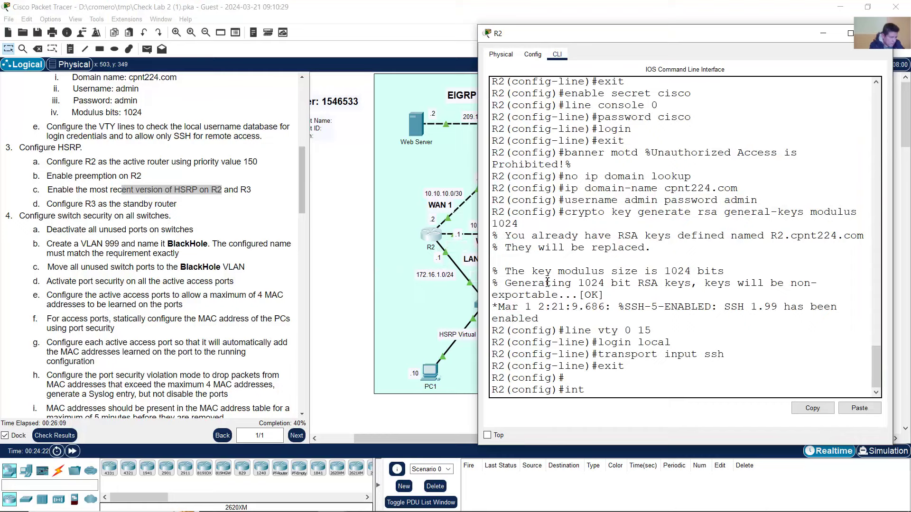
{"action": "key", "text": "Return"}
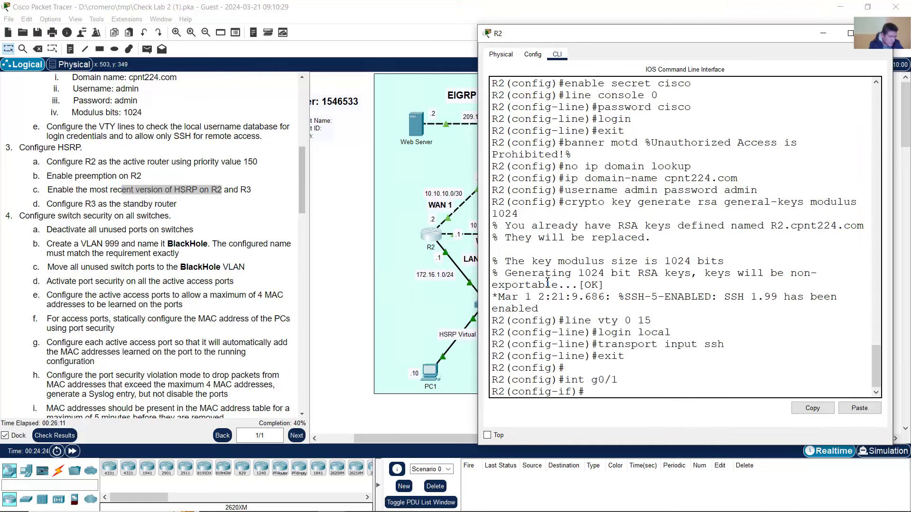
{"action": "type", "text": "standby version"}
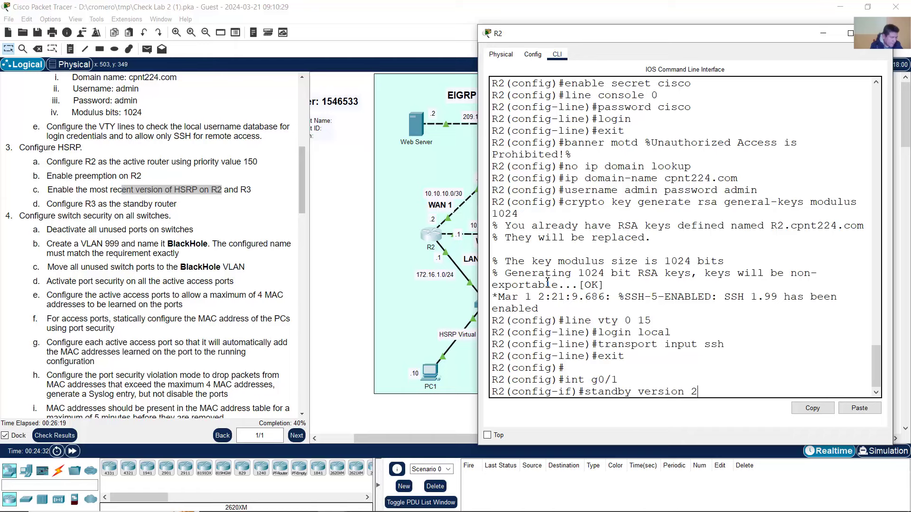
{"action": "type", "text": " 2"}
{"action": "key", "text": "Return"}
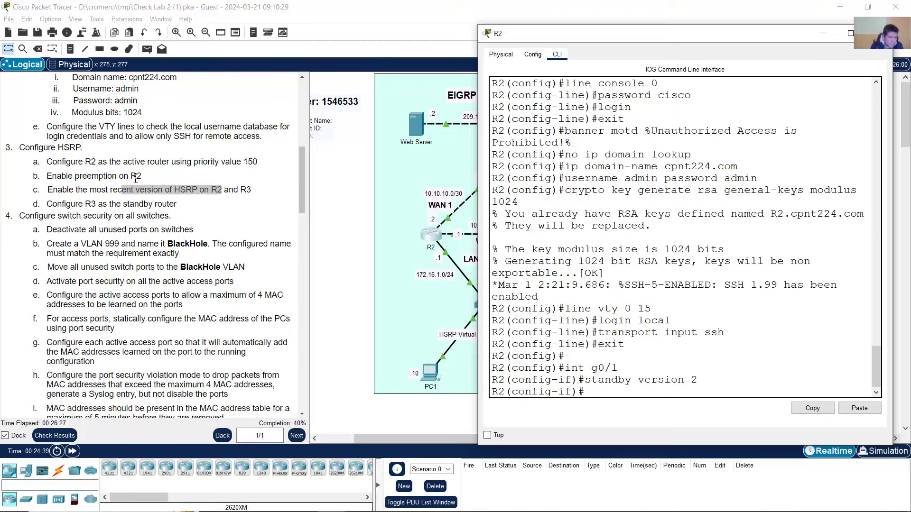
- Set R2's HSRP virtual gateway address to 172.16.1.254 on g0/1
{"action": "left_click", "coordinate": [203, 167]}
{"action": "left_click_drag", "start_coordinate": [174, 190], "coordinate": [203, 193]}
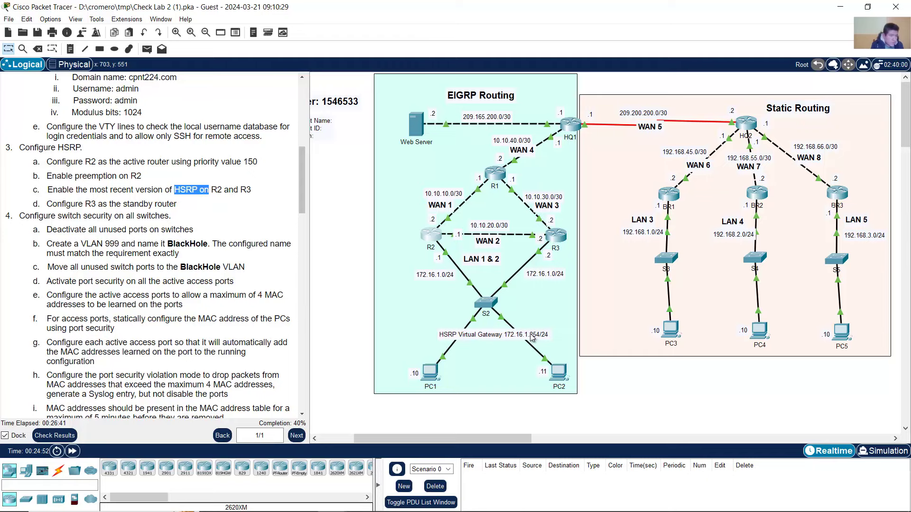
{"action": "left_click", "coordinate": [430, 244]}
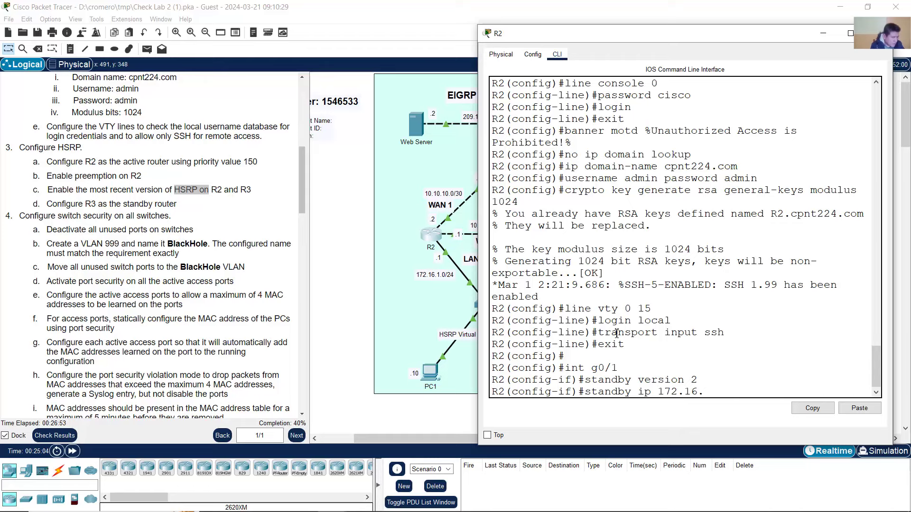
{"action": "type", "text": "254"}
{"action": "left_click", "coordinate": [357, 296]}
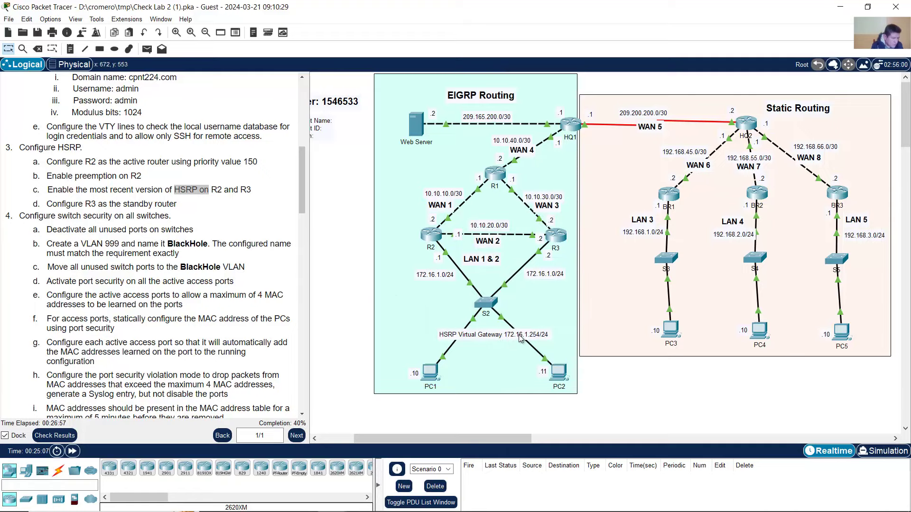
{"action": "left_click", "coordinate": [429, 234]}
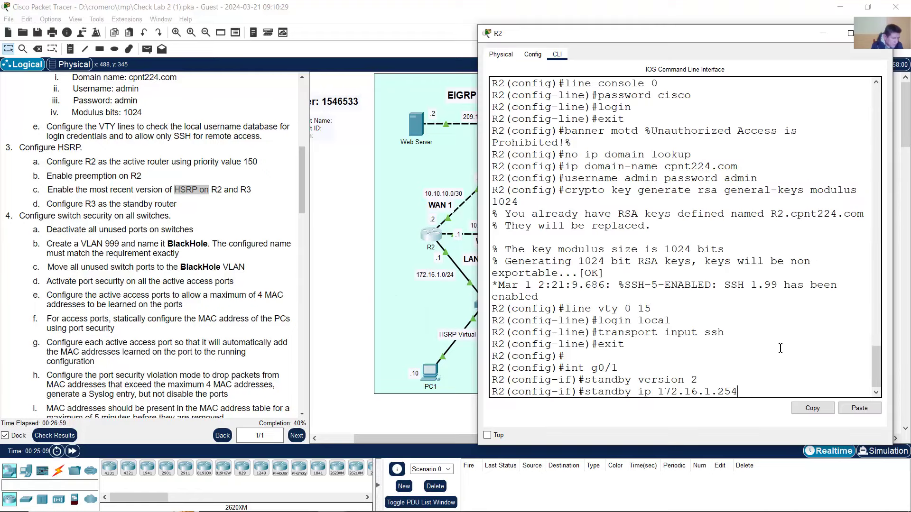
{"action": "key", "text": "Return"}
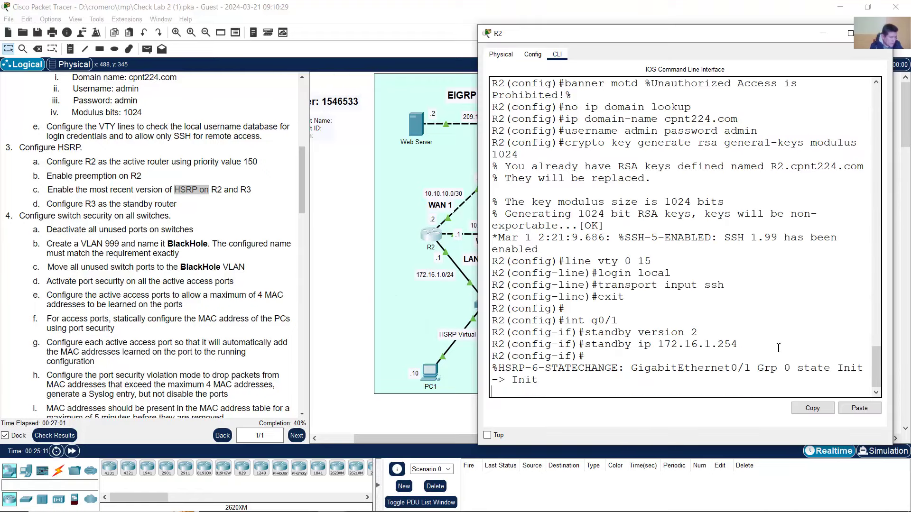
{"action": "key", "text": "Return"}
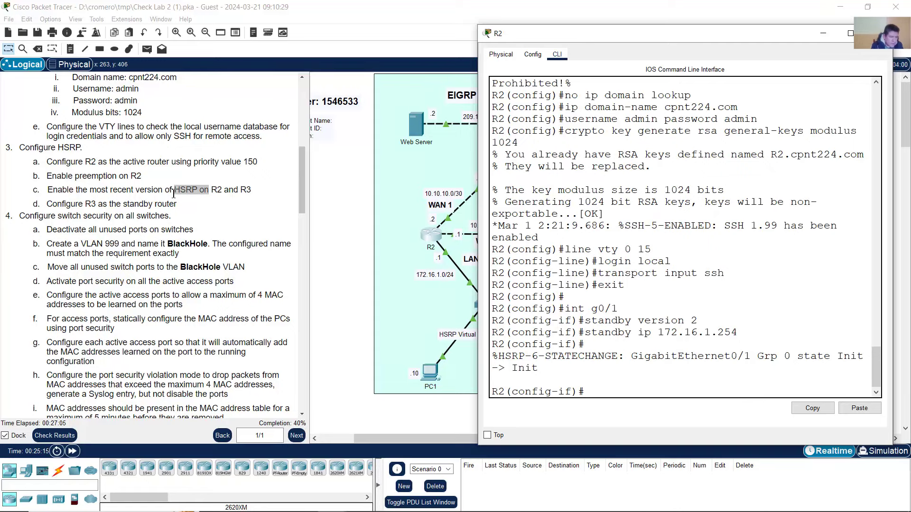
- Set R2's HSRP priority to 150 with standby priority 150
{"action": "left_click", "coordinate": [134, 186]}
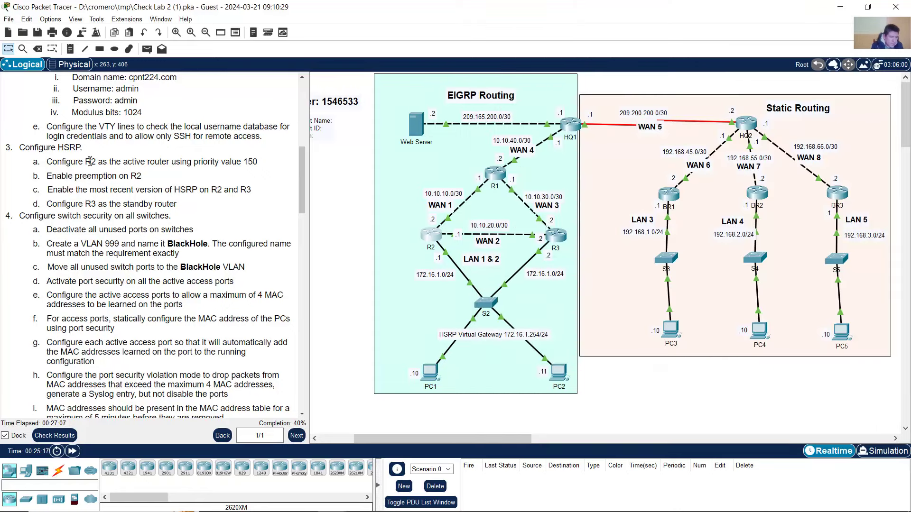
{"action": "left_click_drag", "start_coordinate": [86, 162], "coordinate": [279, 164]}
{"action": "left_click", "coordinate": [432, 235]}
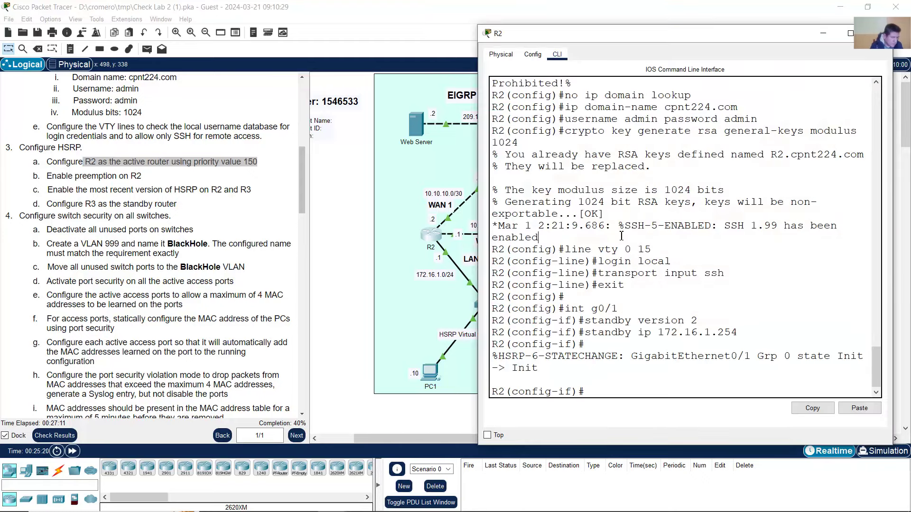
{"action": "key", "text": "Up"}
{"action": "key", "text": "BackSpace"}
{"action": "key", "text": "BackSpace"}
{"action": "key", "text": "BackSpace"}
{"action": "key", "text": "BackSpace"}
{"action": "key", "text": "BackSpace"}
{"action": "key", "text": "BackSpace"}
{"action": "key", "text": "BackSpace"}
{"action": "key", "text": "BackSpace"}
{"action": "key", "text": "BackSpace"}
{"action": "key", "text": "BackSpace"}
{"action": "key", "text": "BackSpace"}
{"action": "key", "text": "BackSpace"}
{"action": "key", "text": "BackSpace"}
{"action": "key", "text": "BackSpace"}
{"action": "key", "text": "BackSpace"}
{"action": "key", "text": "BackSpace"}
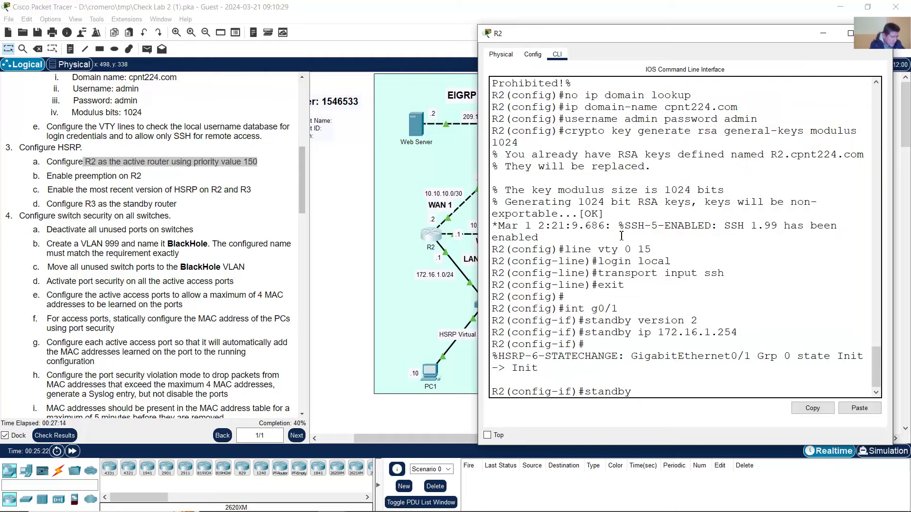
{"action": "type", "text": "priority 150"}
{"action": "key", "text": "Return"}
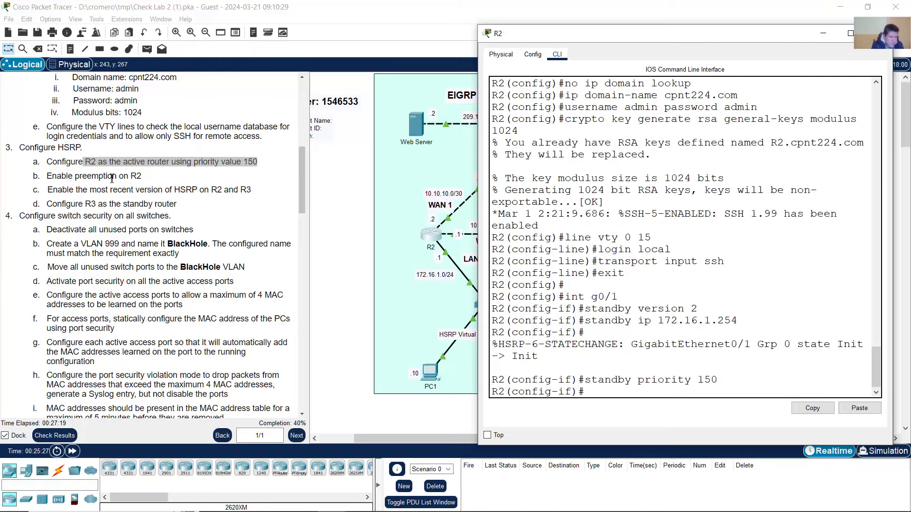
- Enable HSRP preemption on R2 with standby preempt
{"action": "left_click", "coordinate": [112, 178]}
{"action": "left_click_drag", "start_coordinate": [78, 176], "coordinate": [141, 176]}
{"action": "left_click", "coordinate": [431, 235]}
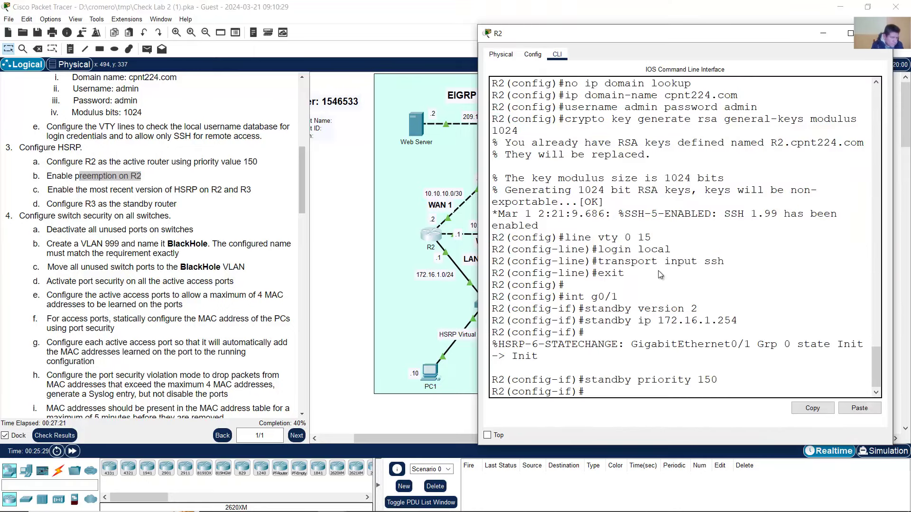
{"action": "key", "text": "Up"}
{"action": "key", "text": "BackSpace"}
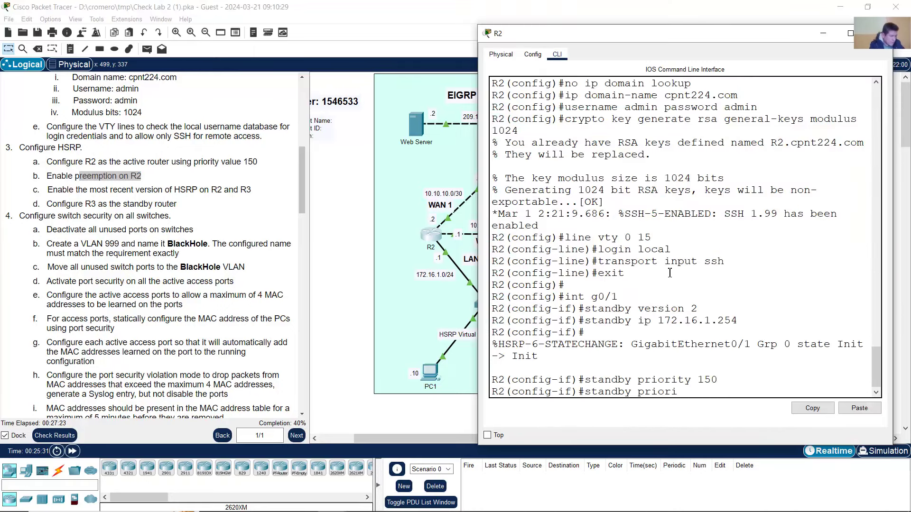
{"action": "key", "text": "BackSpace"}
{"action": "key", "text": "BackSpace"}
{"action": "key", "text": "BackSpace"}
{"action": "key", "text": "BackSpace"}
{"action": "type", "text": "eempt"}
{"action": "key", "text": "Return"}
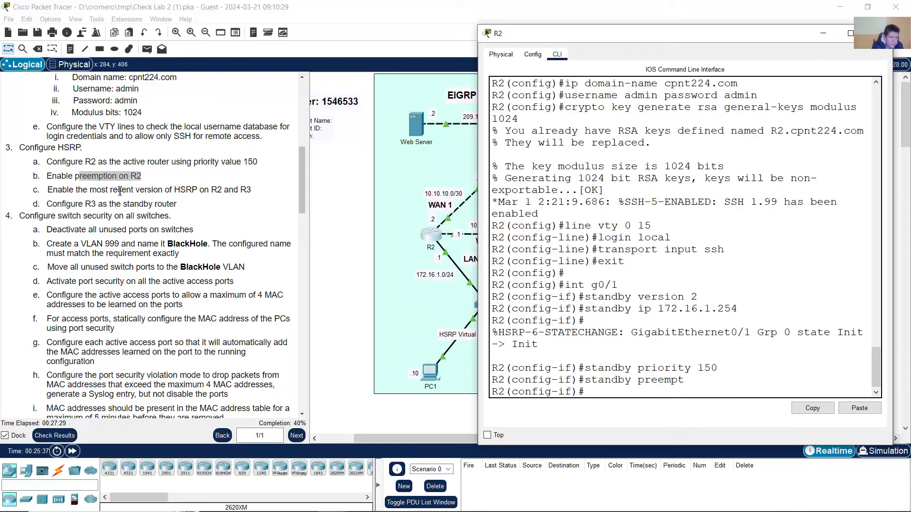
- Review the remaining HSRP requirements and exit R2's g0/1 interface configuration
{"action": "left_click", "coordinate": [120, 191]}
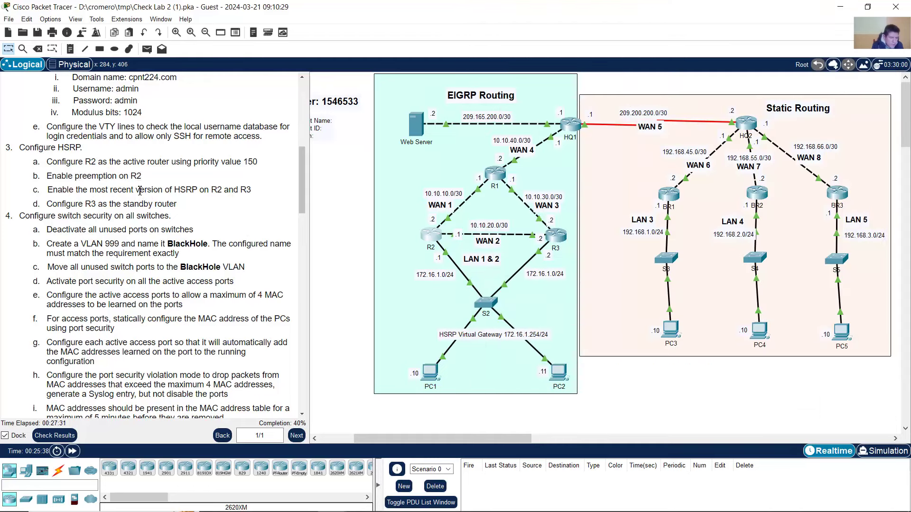
{"action": "left_click_drag", "start_coordinate": [136, 190], "coordinate": [185, 190]}
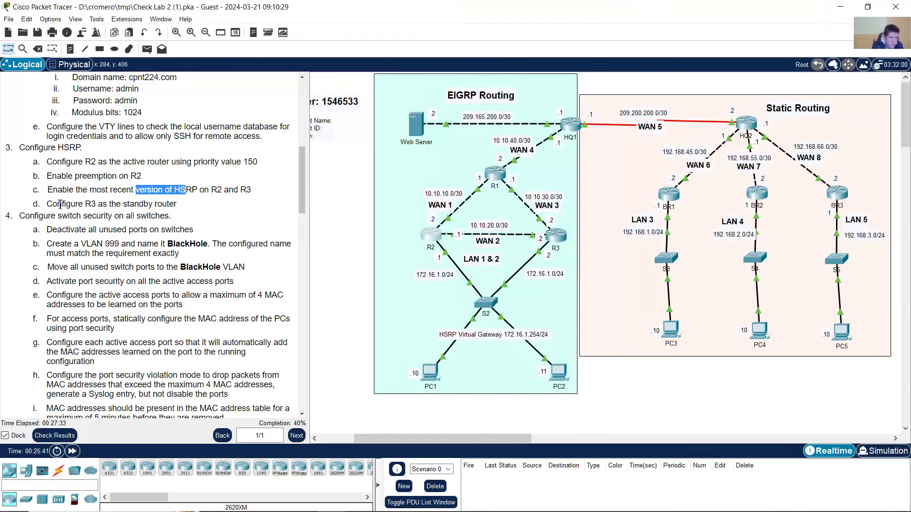
{"action": "left_click_drag", "start_coordinate": [59, 204], "coordinate": [178, 207]}
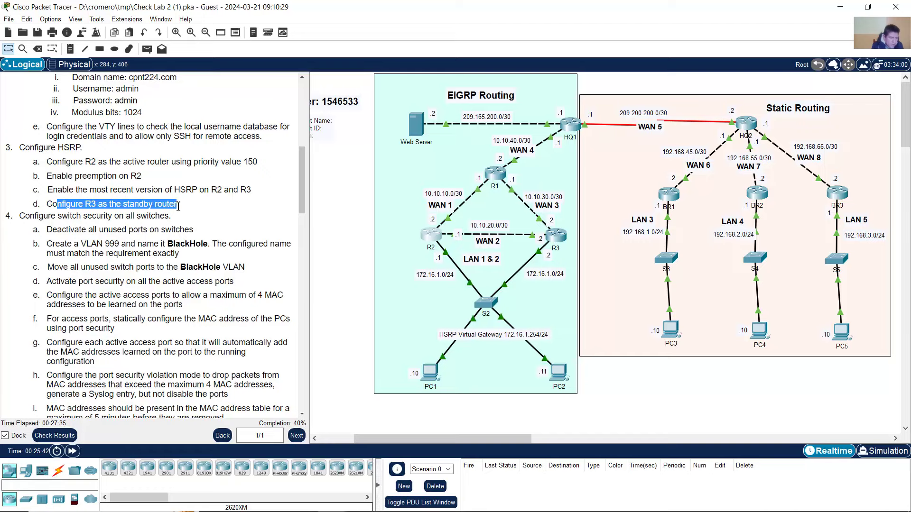
{"action": "left_click", "coordinate": [206, 205]}
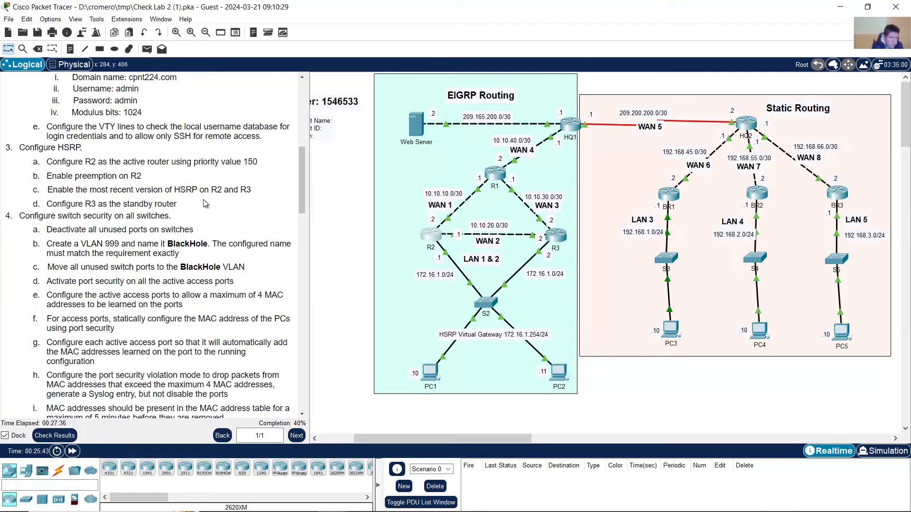
{"action": "left_click", "coordinate": [432, 235]}
{"action": "key", "text": "Return"}
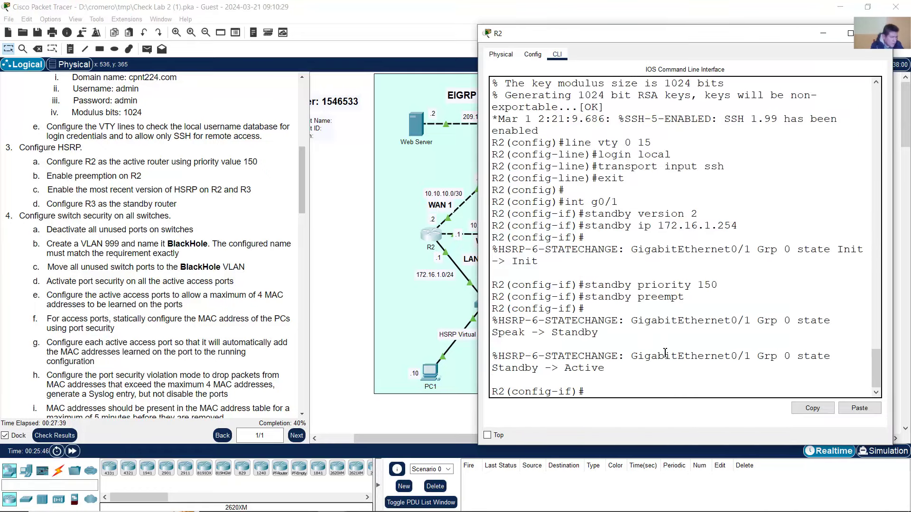
{"action": "type", "text": "exit"}
{"action": "key", "text": "Return"}
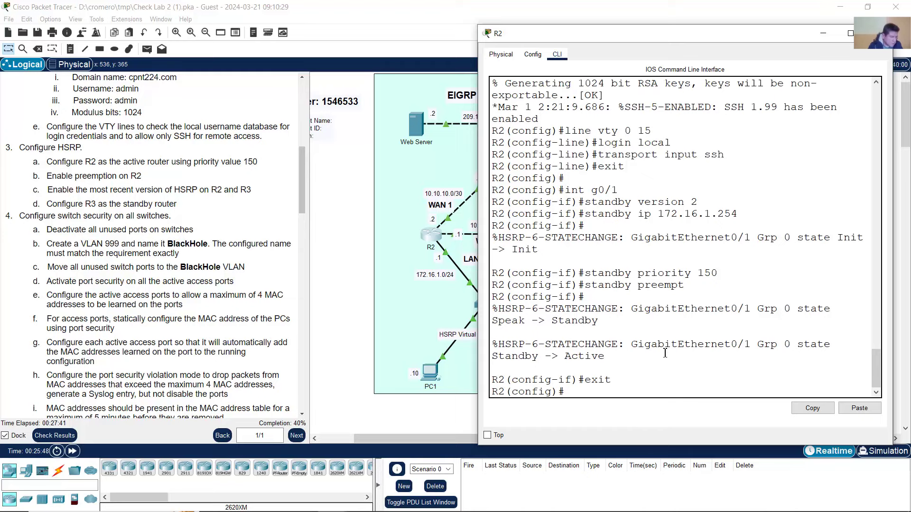
{"action": "left_click", "coordinate": [368, 244]}
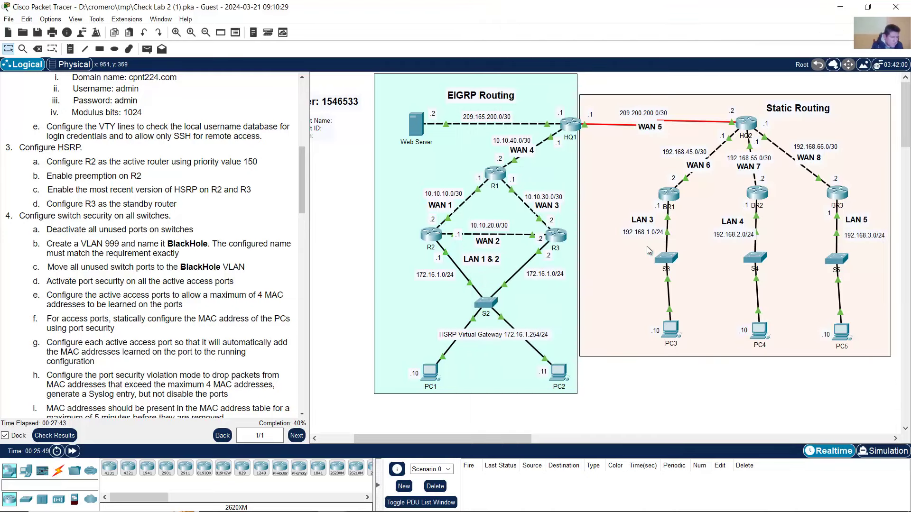
- On R3, enter interface g0/1 and set standby version 2
{"action": "mouse_move", "coordinate": [559, 241]}
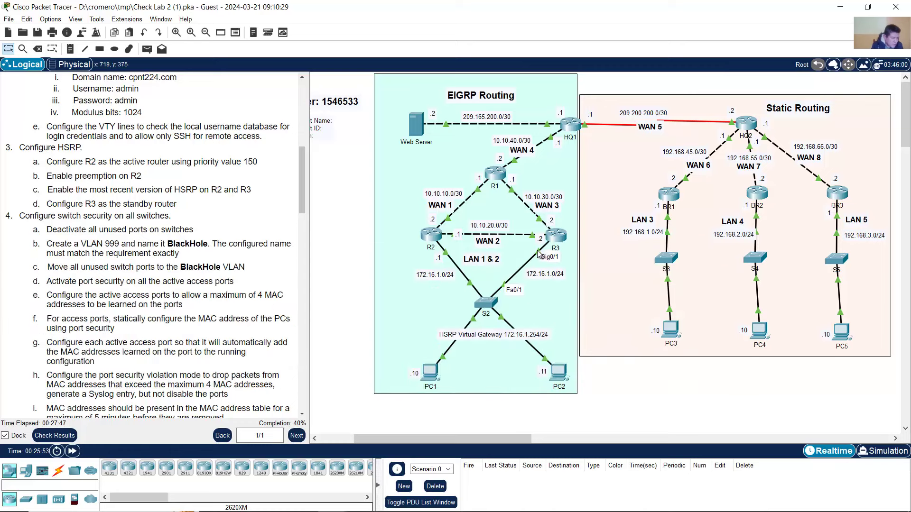
{"action": "left_click", "coordinate": [559, 239]}
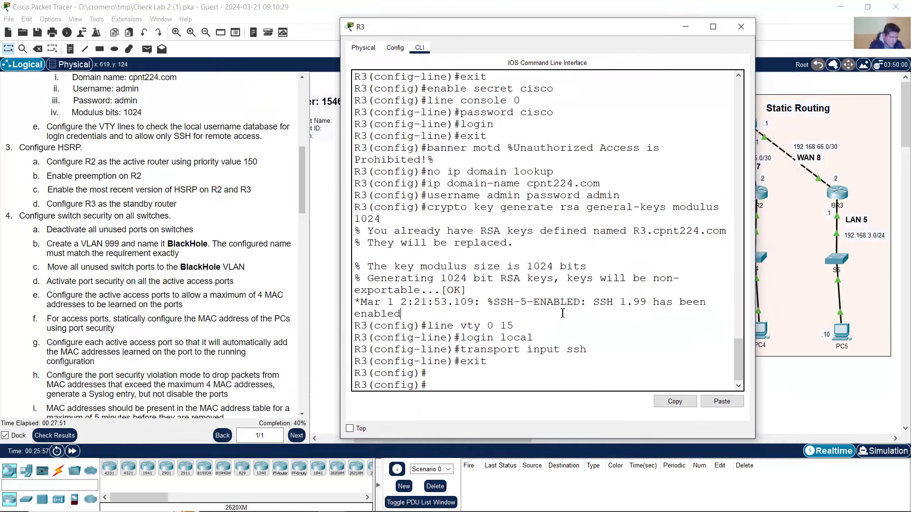
{"action": "type", "text": "int g0/1"}
{"action": "key", "text": "Return"}
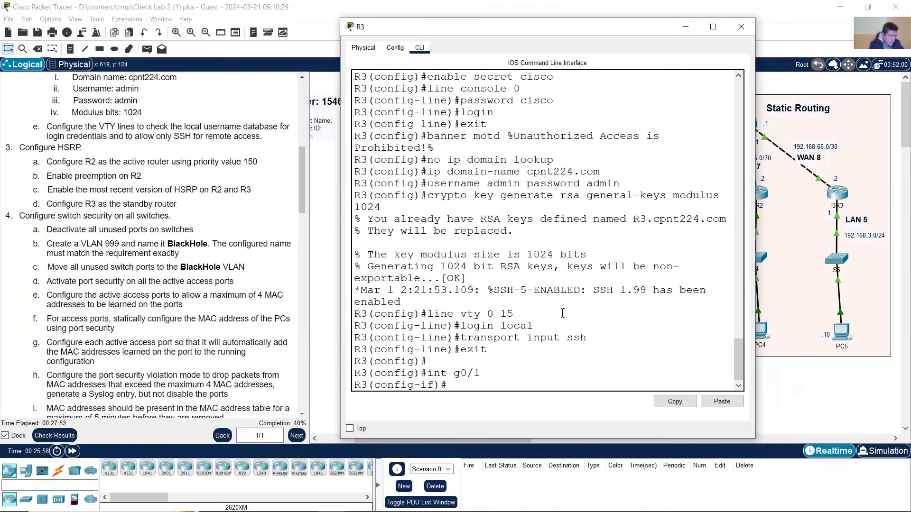
{"action": "type", "text": "standby ver"}
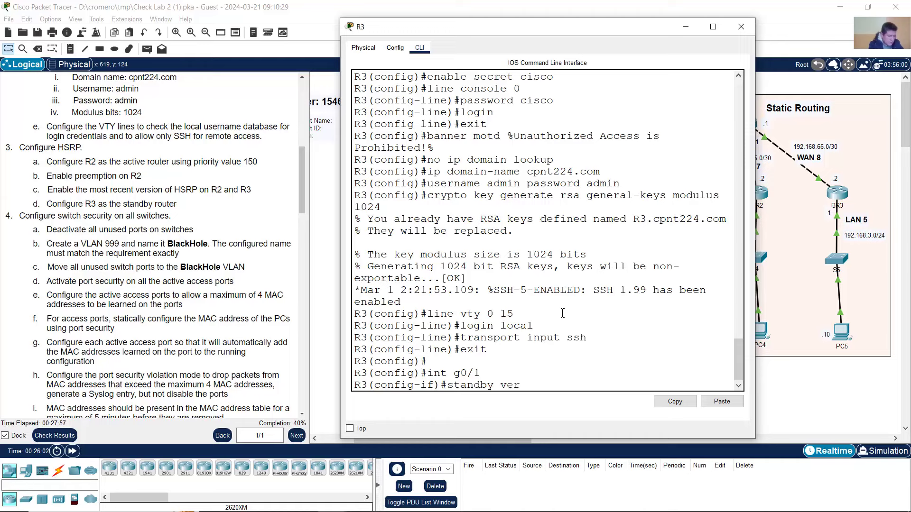
{"action": "type", "text": "sion 2"}
{"action": "key", "text": "Return"}
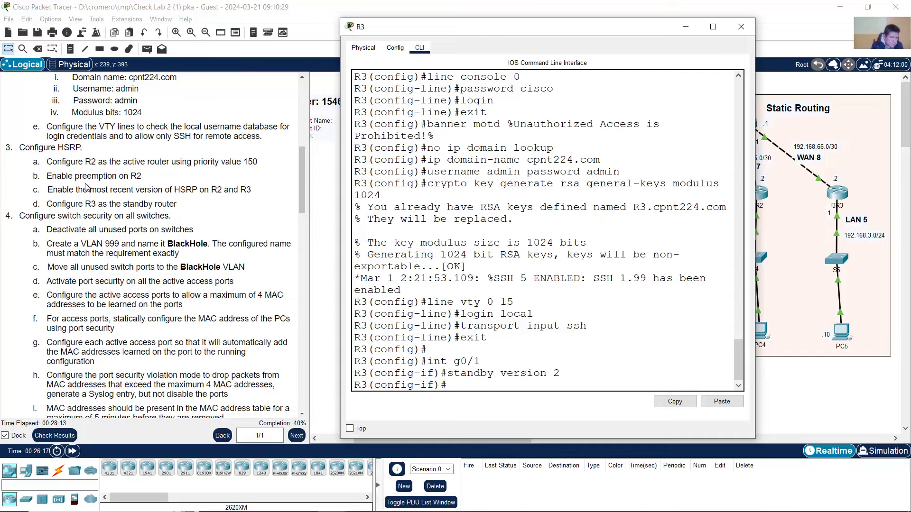
- Set R3's HSRP virtual gateway address to 172.16.1.254, making it the standby peer
{"action": "left_click", "coordinate": [67, 189]}
{"action": "left_click_drag", "start_coordinate": [198, 191], "coordinate": [238, 190]}
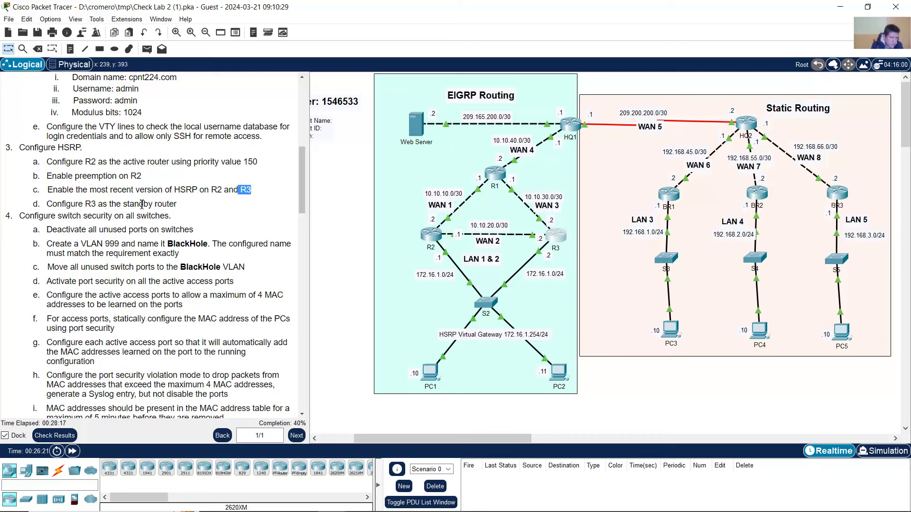
{"action": "left_click_drag", "start_coordinate": [47, 205], "coordinate": [179, 208]}
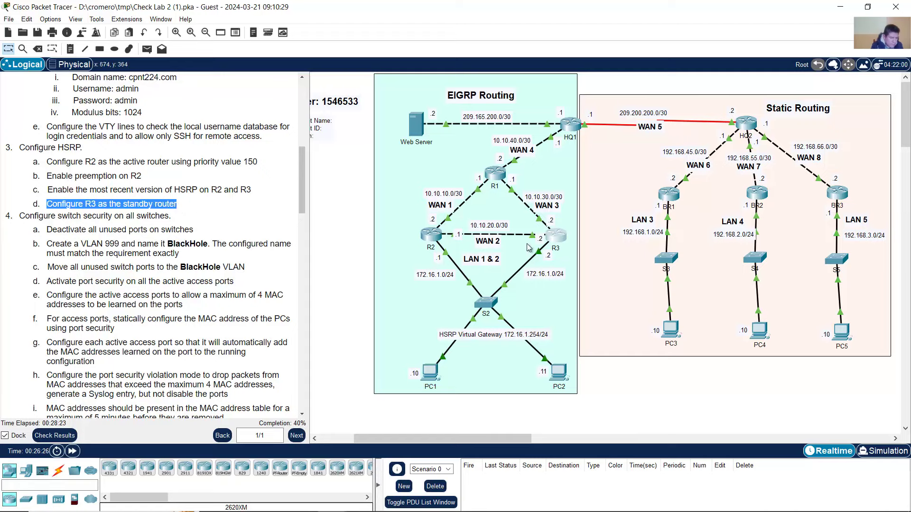
{"action": "left_click", "coordinate": [555, 237]}
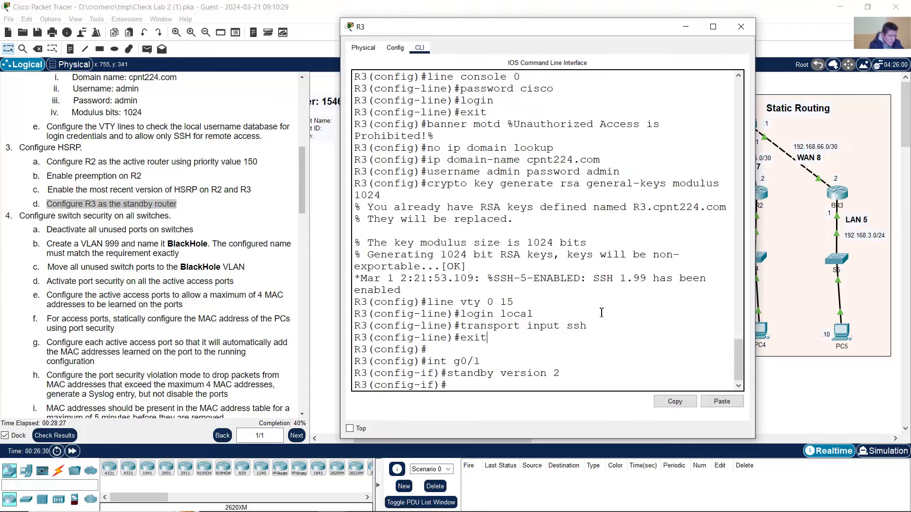
{"action": "key", "text": "Up"}
{"action": "key", "text": "BackSpace"}
{"action": "key", "text": "BackSpace"}
{"action": "key", "text": "BackSpace"}
{"action": "key", "text": "BackSpace"}
{"action": "key", "text": "BackSpace"}
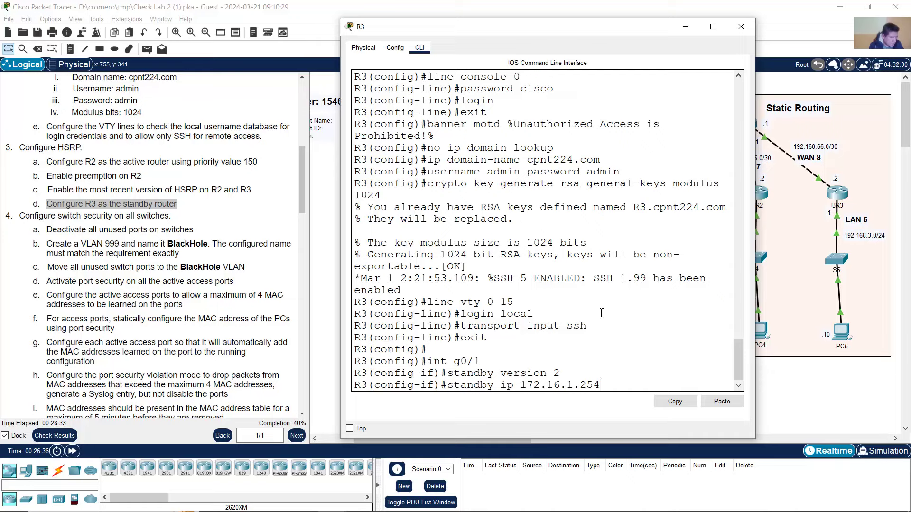
{"action": "left_click", "coordinate": [332, 286]}
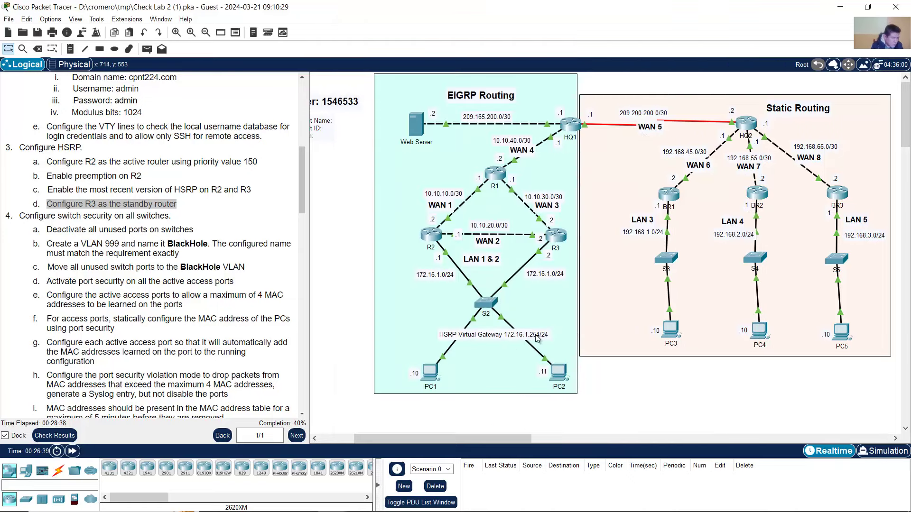
{"action": "left_click", "coordinate": [556, 237]}
{"action": "left_click_drag", "start_coordinate": [527, 386], "coordinate": [606, 384]}
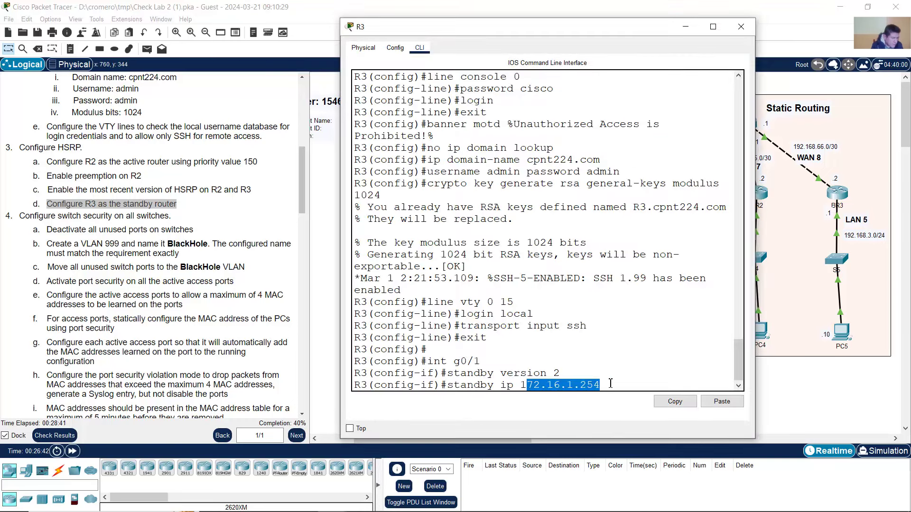
{"action": "key", "text": "Return"}
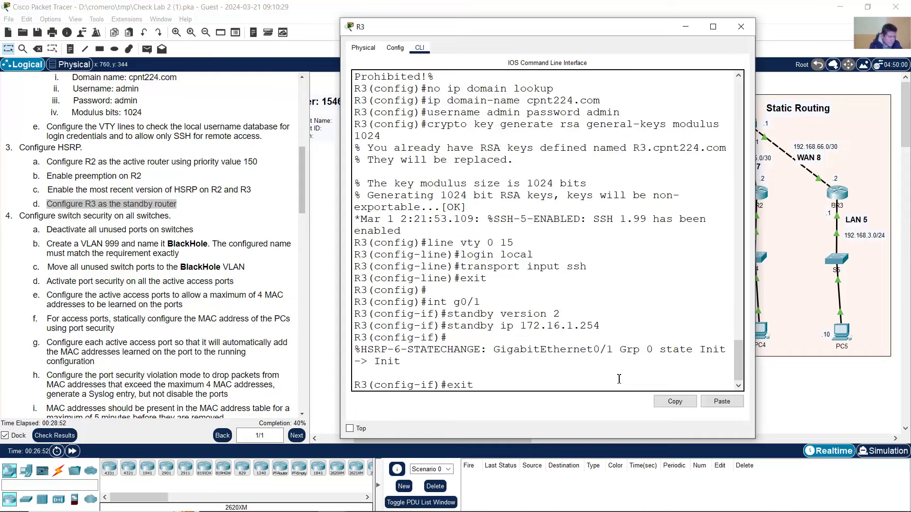
- Exit R3's interface configuration and return to the main workspace
{"action": "type", "text": "exit"}
{"action": "key", "text": "Return"}
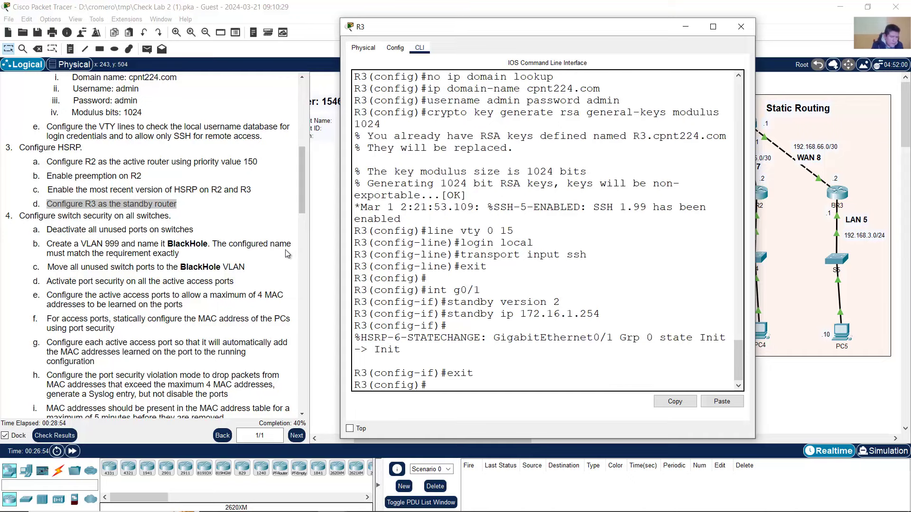
{"action": "left_click", "coordinate": [332, 214]}
{"action": "left_click", "coordinate": [148, 228]}
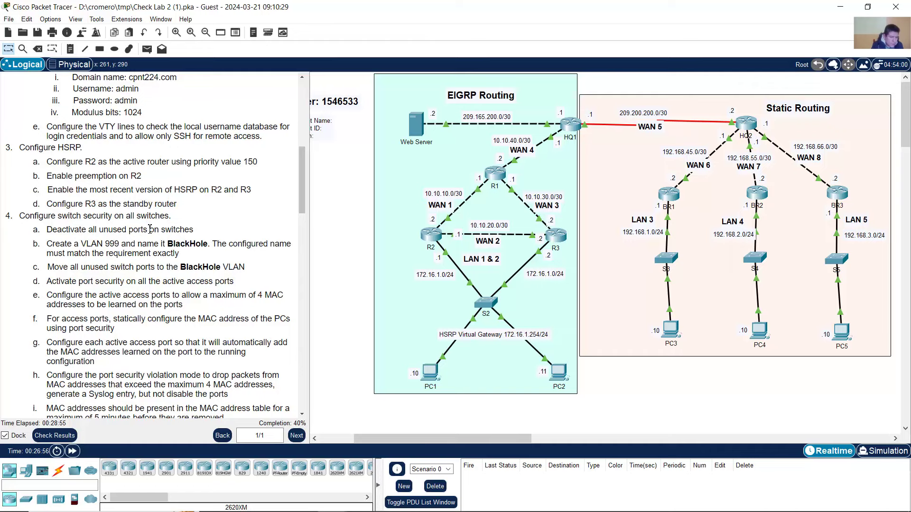
- Check results and view assessment items: score 106/569, BR1's enable password and static routes incorrect
{"action": "scroll", "coordinate": [150, 229], "scroll_direction": "down", "scroll_amount": 3}
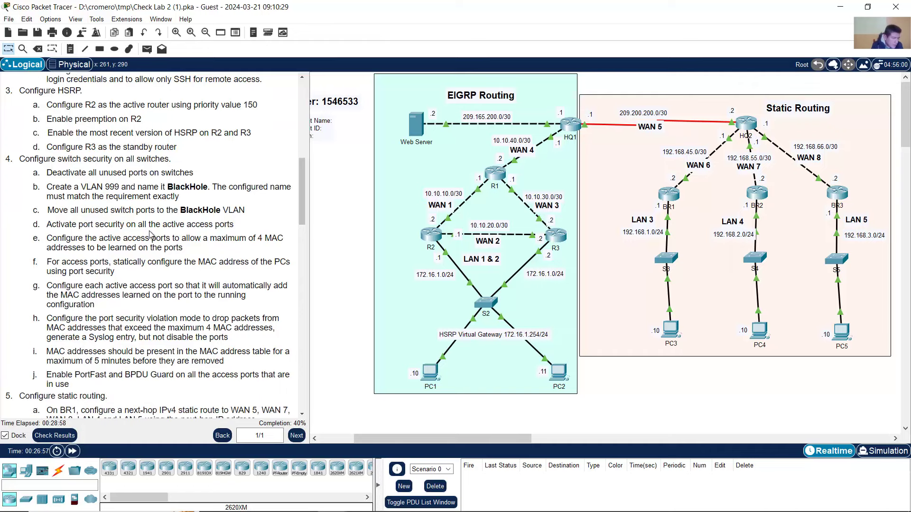
{"action": "scroll", "coordinate": [149, 233], "scroll_direction": "up", "scroll_amount": 2}
{"action": "left_click_drag", "start_coordinate": [25, 187], "coordinate": [186, 191]}
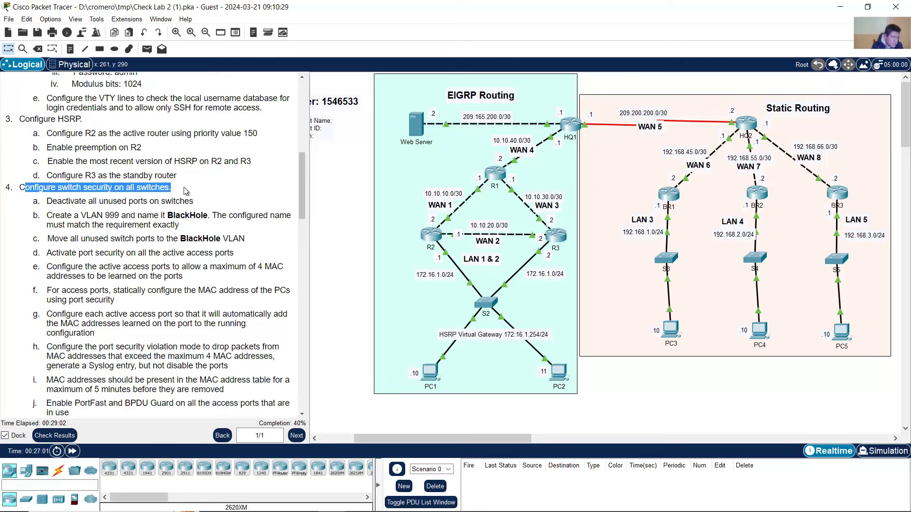
{"action": "left_click", "coordinate": [347, 244]}
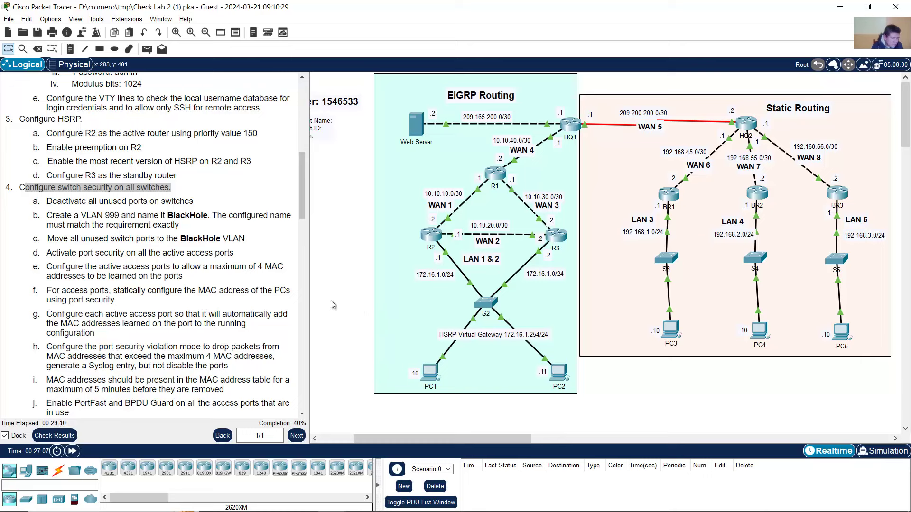
{"action": "left_click", "coordinate": [250, 277]}
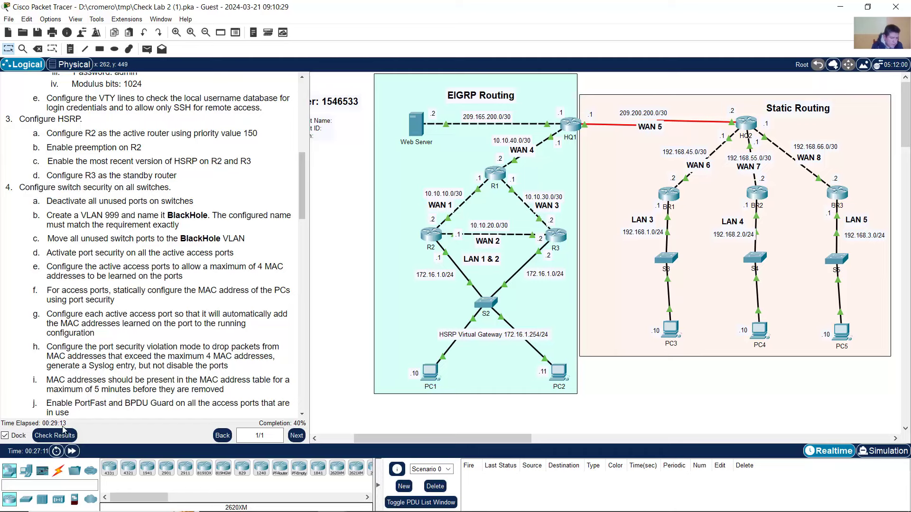
{"action": "left_click", "coordinate": [42, 436]}
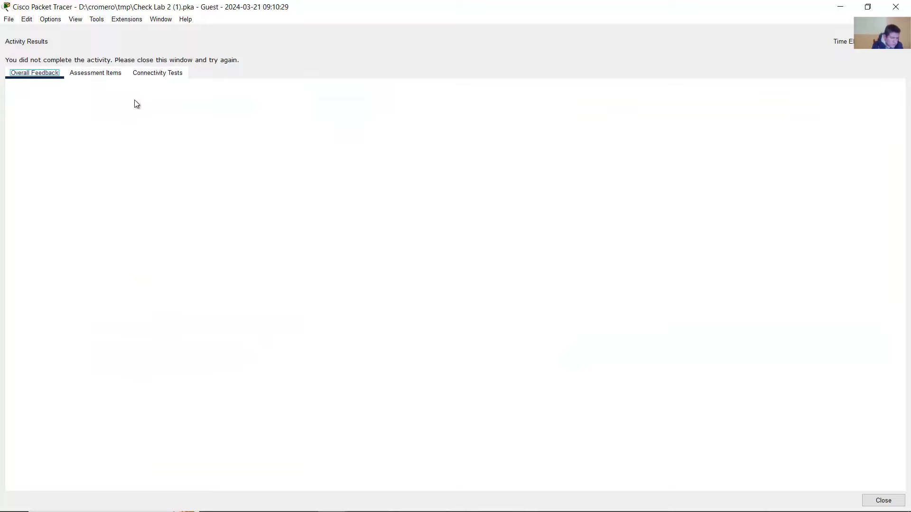
{"action": "left_click", "coordinate": [106, 77]}
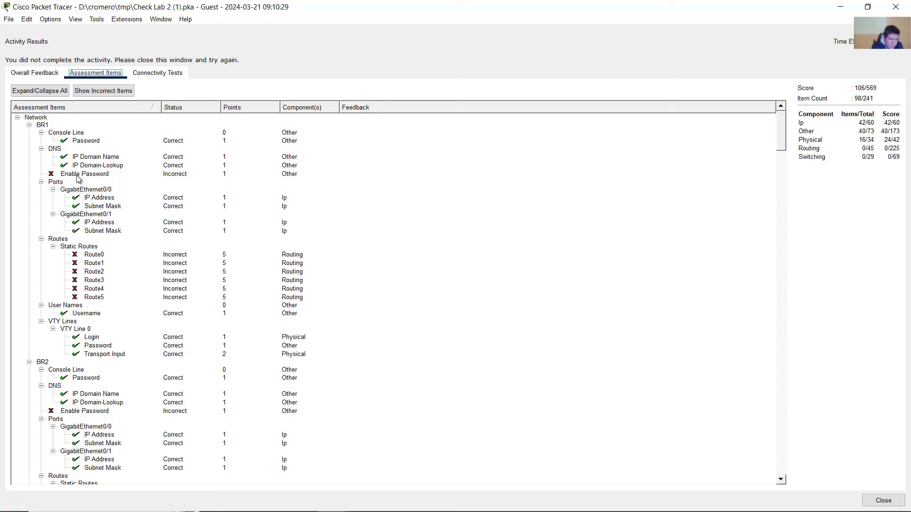
{"action": "left_click", "coordinate": [390, 501]}
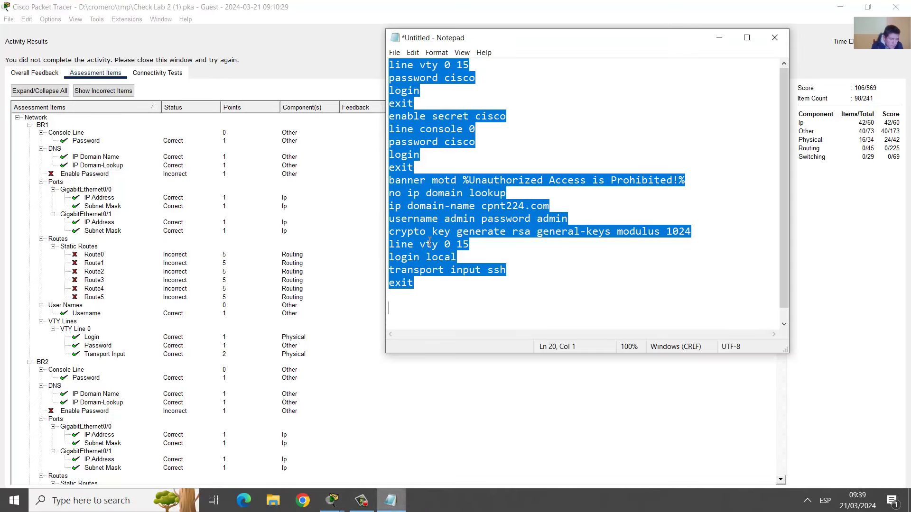
- Append an 'enable password cisco' line to the Notepad script by copying and editing 'enable secret cisco'
{"action": "left_click", "coordinate": [418, 104]}
{"action": "left_click_drag", "start_coordinate": [391, 118], "coordinate": [526, 119]}
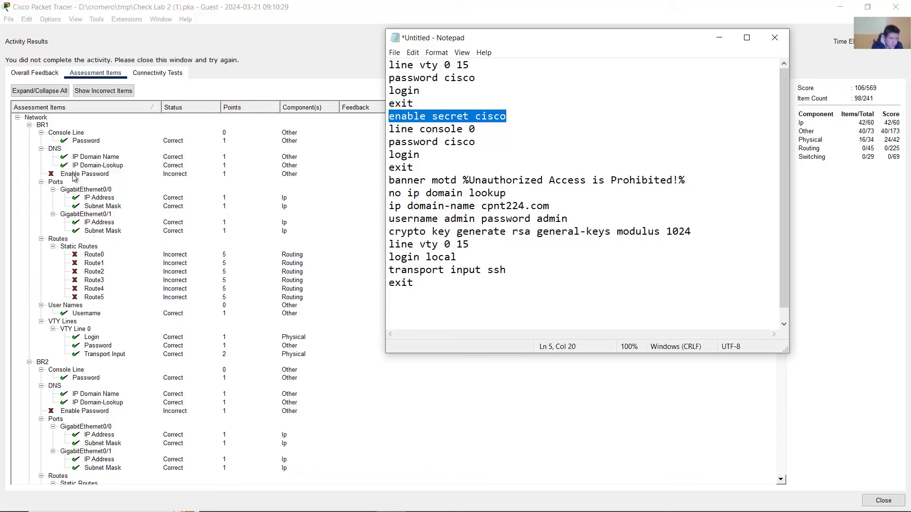
{"action": "left_click", "coordinate": [516, 115]}
{"action": "left_click_drag", "start_coordinate": [511, 117], "coordinate": [390, 116]}
{"action": "right_click", "coordinate": [494, 117]}
{"action": "left_click", "coordinate": [510, 151]}
{"action": "left_click", "coordinate": [522, 112]}
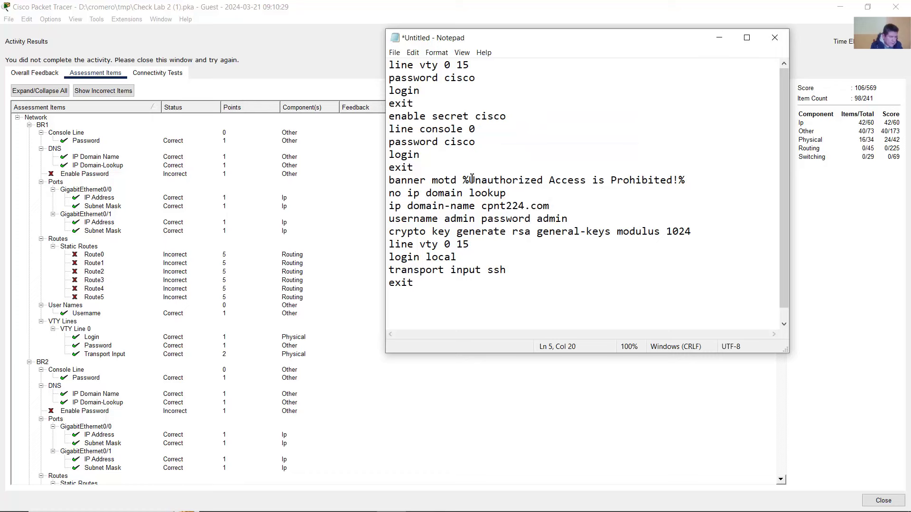
{"action": "left_click", "coordinate": [434, 283]}
{"action": "key", "text": "Return"}
{"action": "key", "text": "Return"}
{"action": "key", "text": "ctrl+v"}
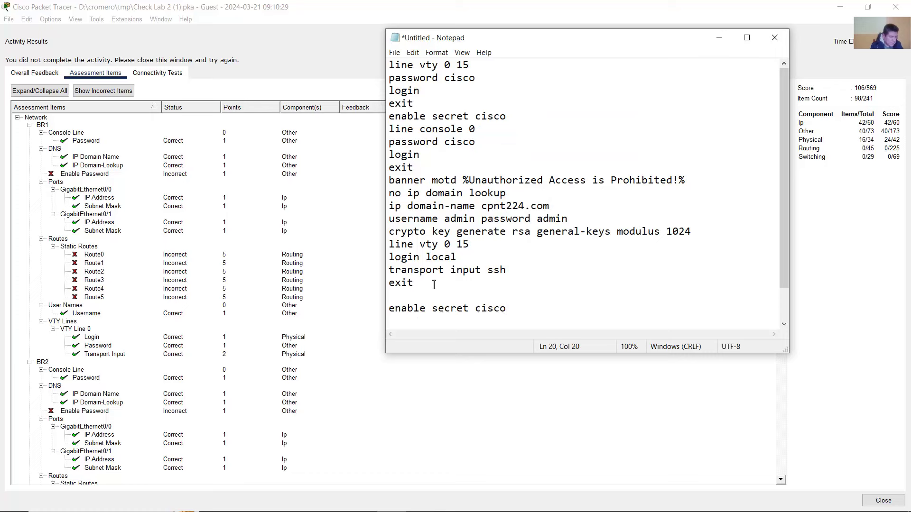
{"action": "left_click_drag", "start_coordinate": [433, 308], "coordinate": [471, 308]}
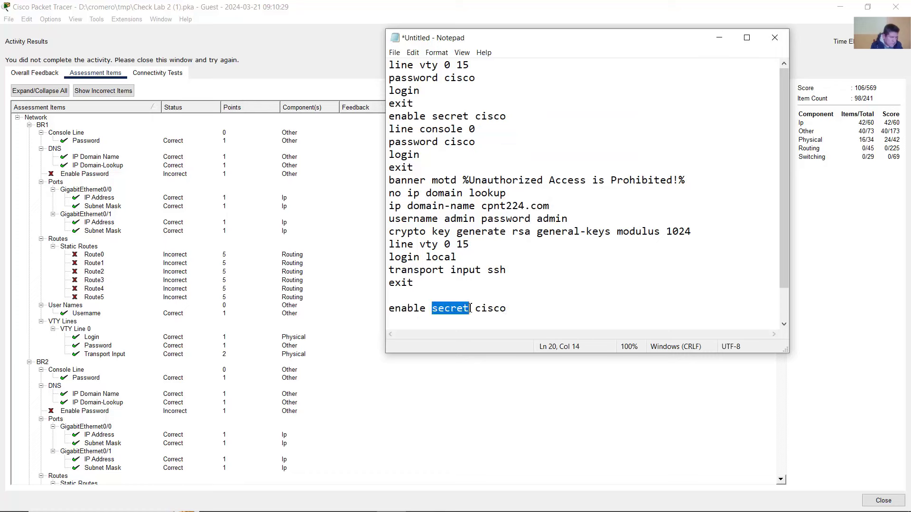
{"action": "type", "text": "password"}
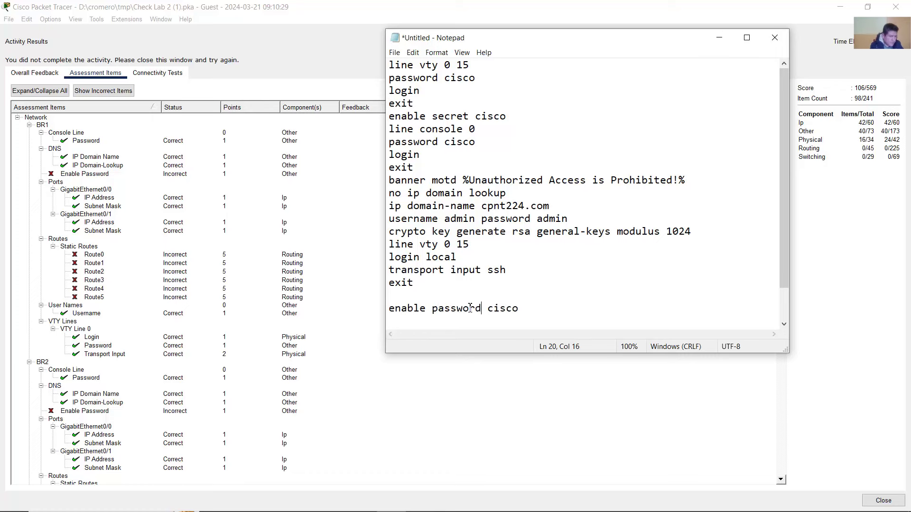
- Copy the new 'enable password cisco' line and select BR1's Enable Password assessment item
{"action": "left_click_drag", "start_coordinate": [532, 313], "coordinate": [376, 314]}
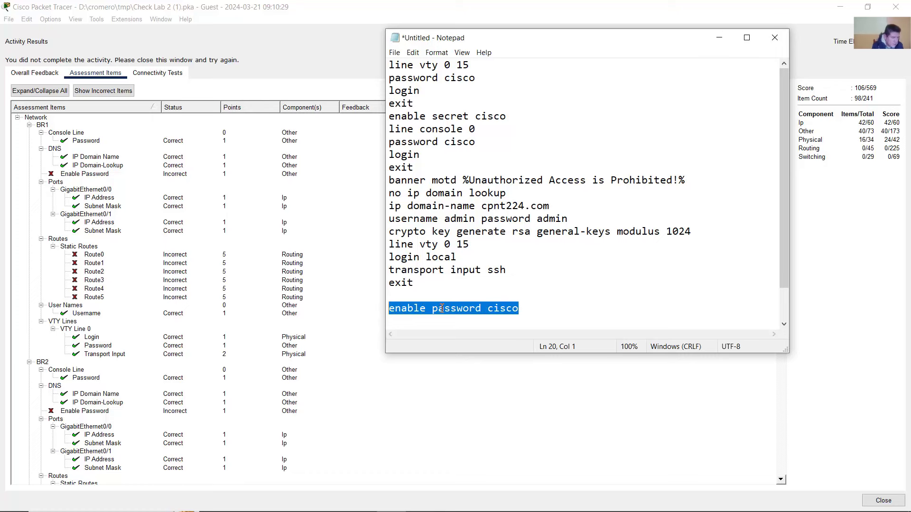
{"action": "left_click", "coordinate": [442, 309]}
{"action": "left_click_drag", "start_coordinate": [528, 313], "coordinate": [382, 311]}
{"action": "right_click", "coordinate": [444, 312]}
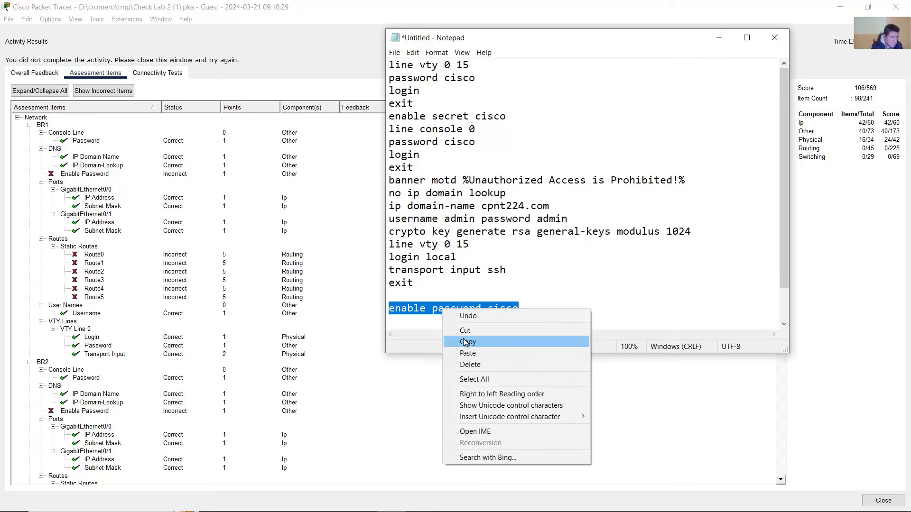
{"action": "left_click", "coordinate": [459, 340]}
{"action": "left_click", "coordinate": [123, 230]}
{"action": "left_click", "coordinate": [67, 176]}
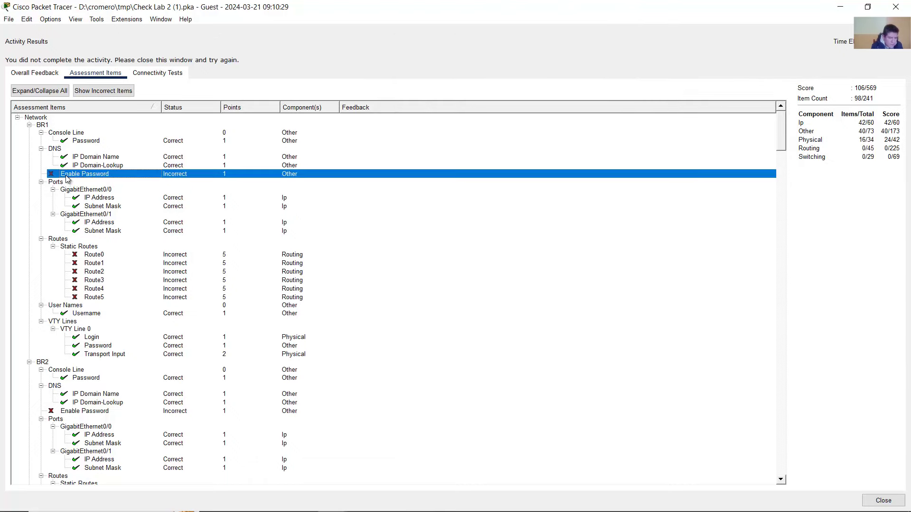
- Check BR2's and BR3's incorrect Enable Password items, then close Activity Results
{"action": "scroll", "coordinate": [91, 266], "scroll_direction": "down", "scroll_amount": 2}
{"action": "left_click", "coordinate": [94, 364]}
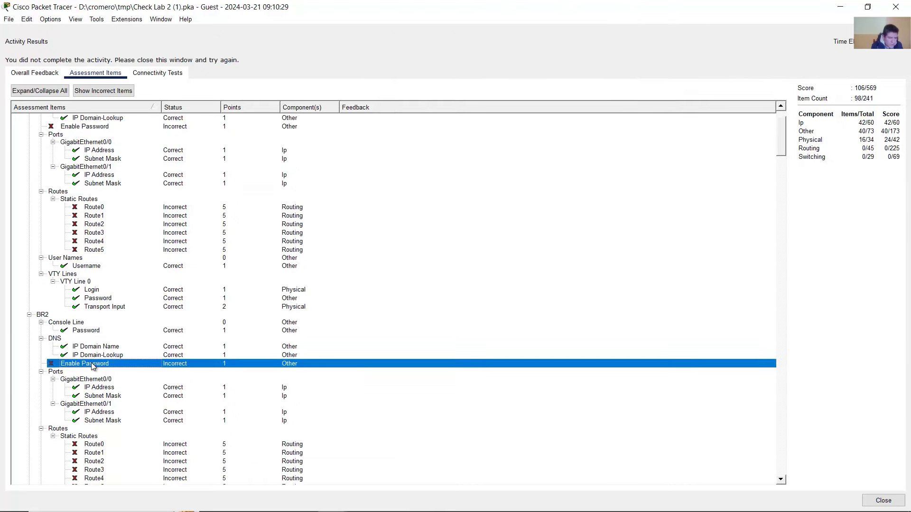
{"action": "scroll", "coordinate": [94, 363], "scroll_direction": "down", "scroll_amount": 1}
{"action": "scroll", "coordinate": [94, 362], "scroll_direction": "down", "scroll_amount": 13}
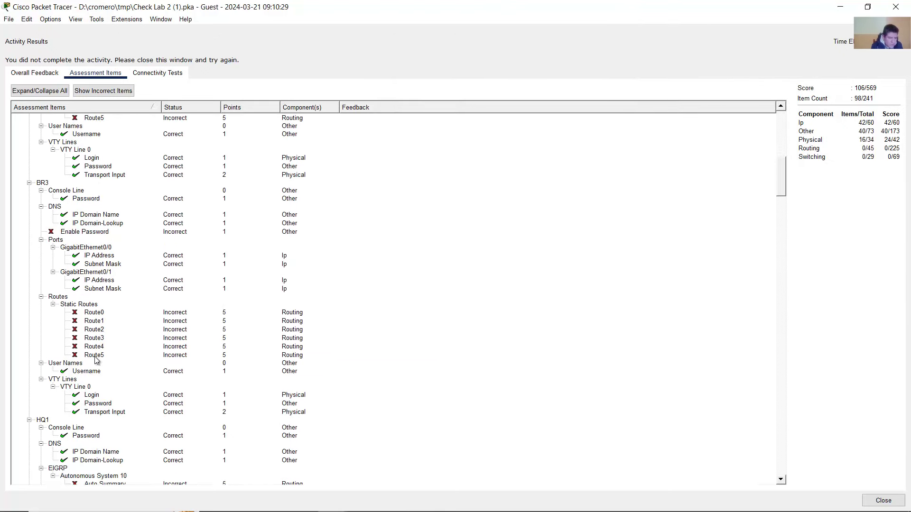
{"action": "left_click", "coordinate": [94, 233]}
{"action": "scroll", "coordinate": [90, 266], "scroll_direction": "down", "scroll_amount": 9}
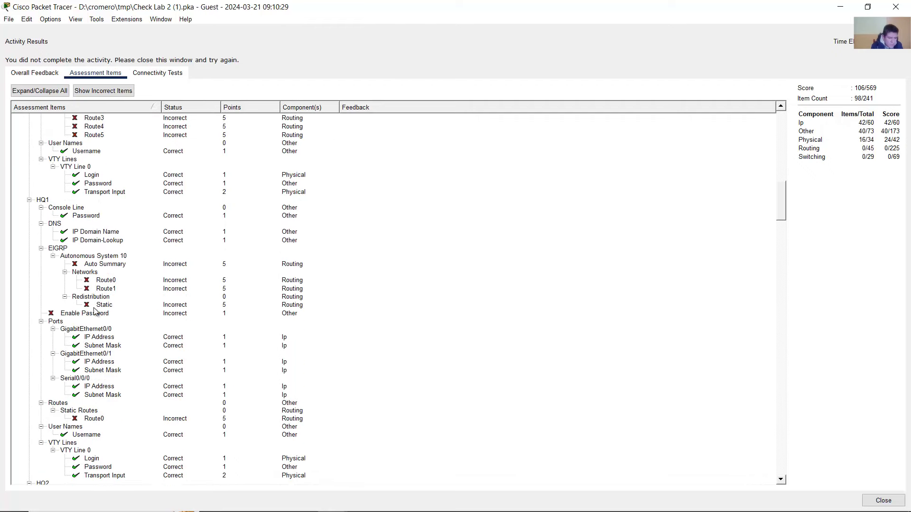
{"action": "scroll", "coordinate": [95, 307], "scroll_direction": "up", "scroll_amount": 20}
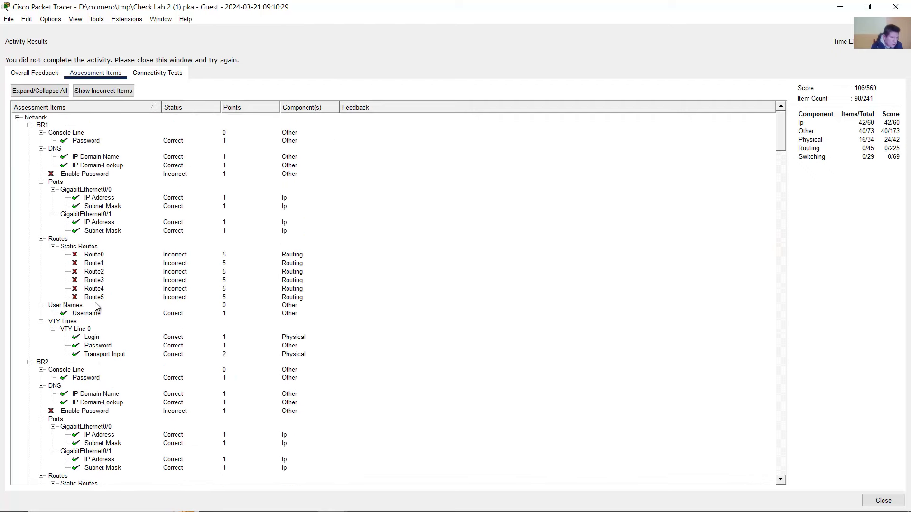
{"action": "left_click", "coordinate": [896, 7]}
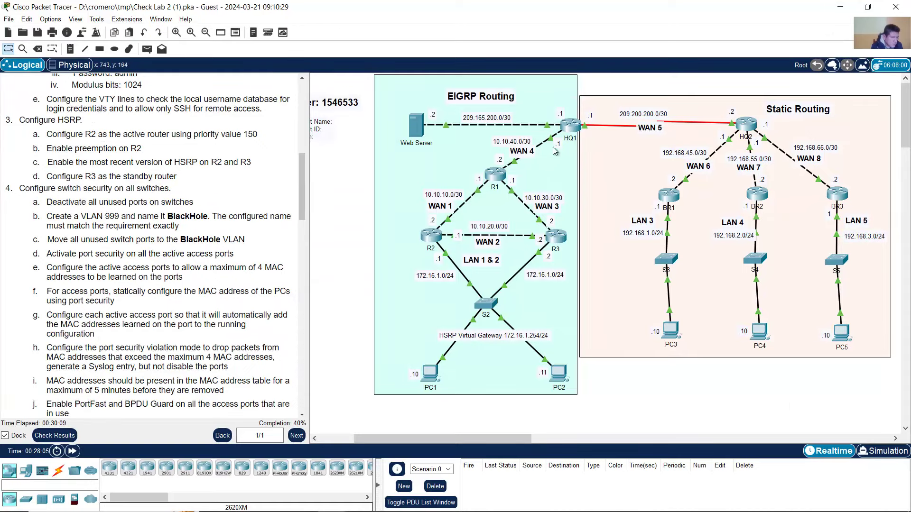
- Paste and run 'enable password cisco' in R2's configuration prompt
{"action": "left_click", "coordinate": [431, 240]}
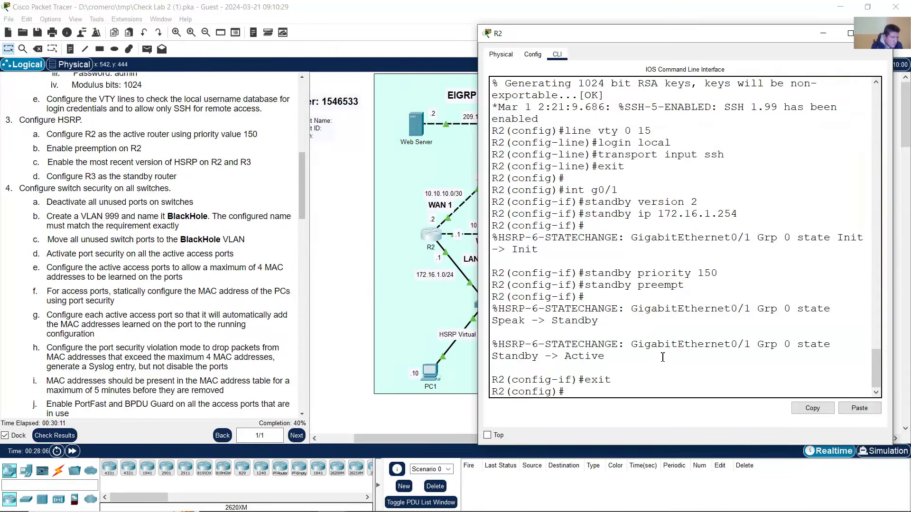
{"action": "left_click_drag", "start_coordinate": [562, 392], "coordinate": [476, 391]}
{"action": "right_click", "coordinate": [707, 388]}
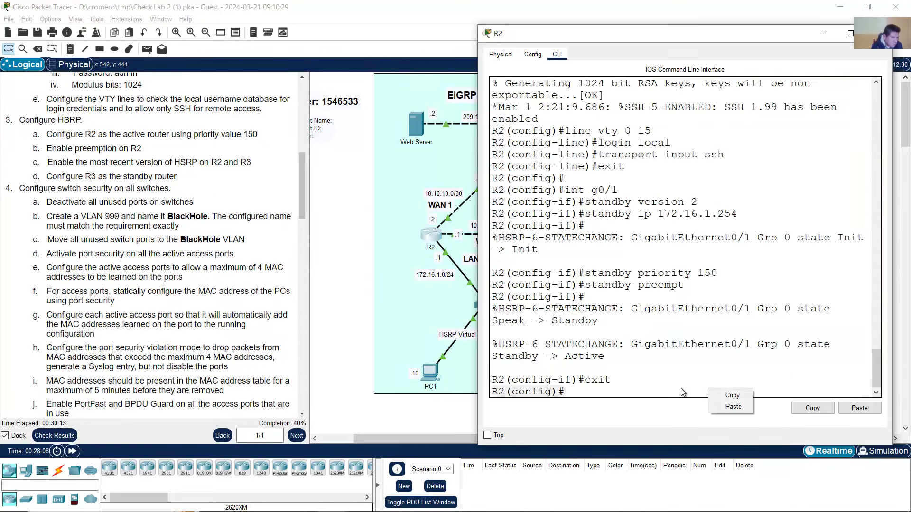
{"action": "left_click", "coordinate": [676, 391]}
{"action": "right_click", "coordinate": [672, 385]}
{"action": "left_click", "coordinate": [696, 402]}
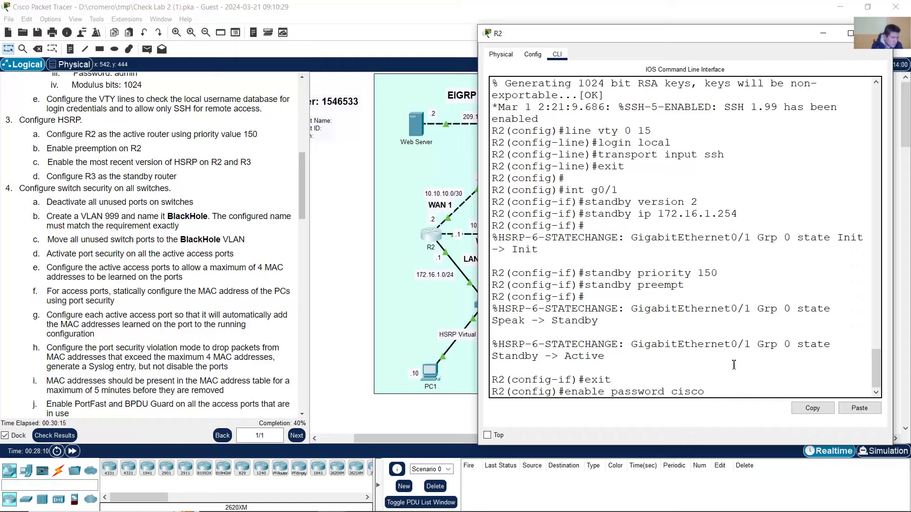
{"action": "key", "text": "Return"}
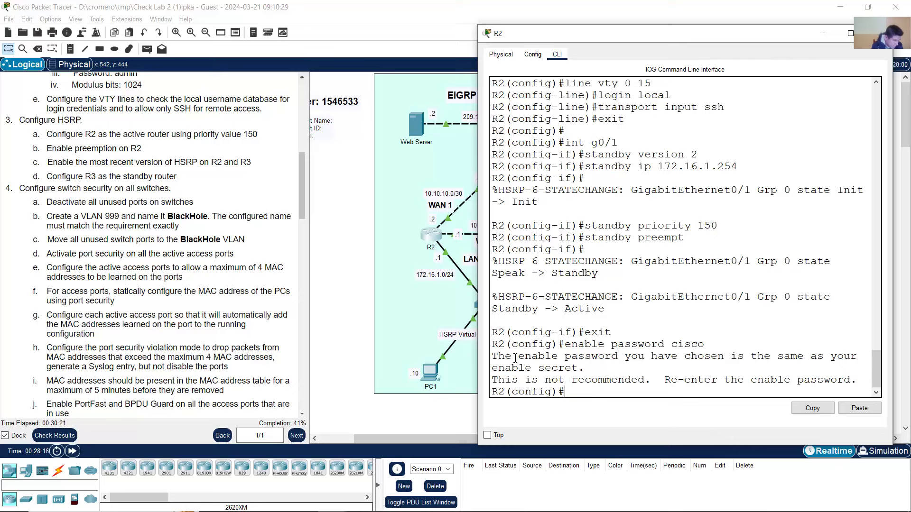
- Review R2's warning that the enable password matches the secret and is not recommended
{"action": "left_click_drag", "start_coordinate": [515, 358], "coordinate": [600, 370]}
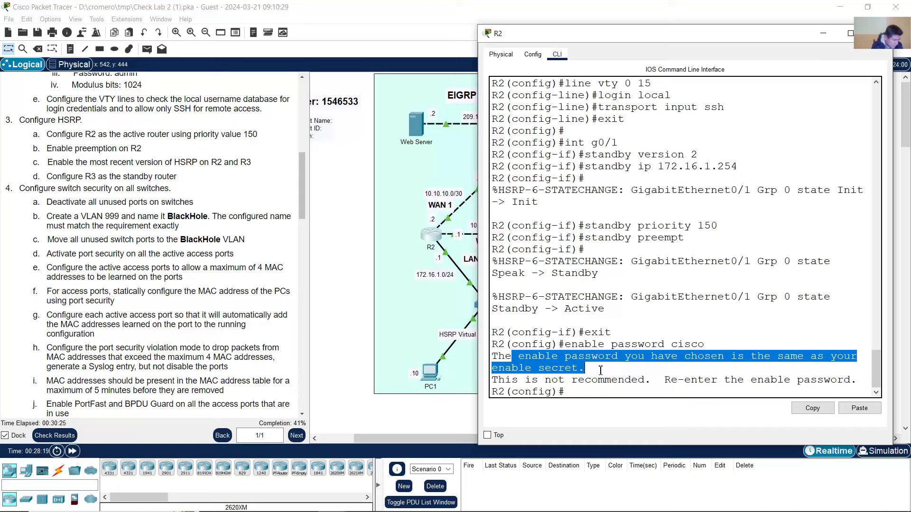
{"action": "left_click_drag", "start_coordinate": [511, 380], "coordinate": [669, 378]}
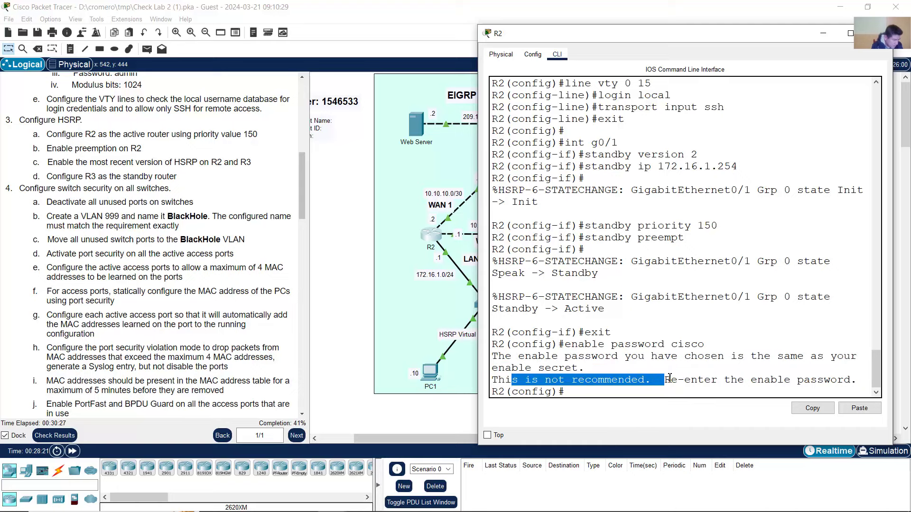
{"action": "left_click", "coordinate": [693, 376]}
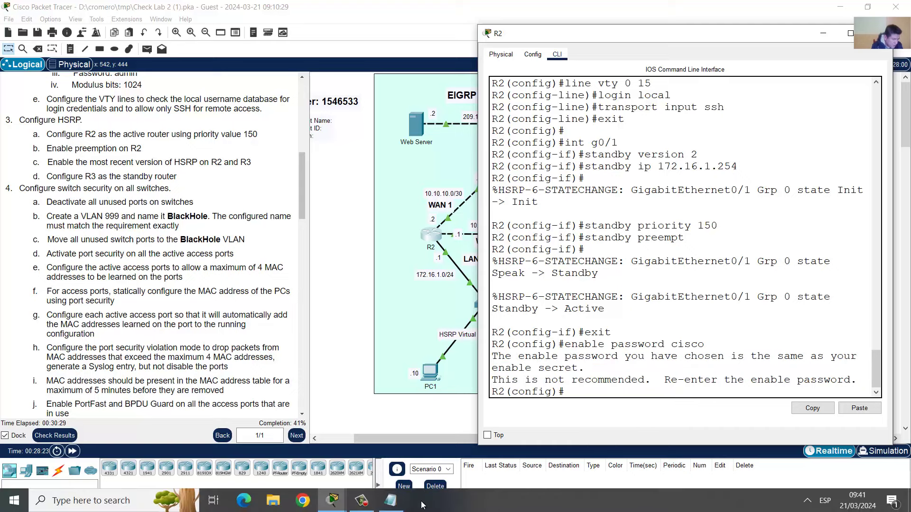
{"action": "left_click", "coordinate": [402, 504]}
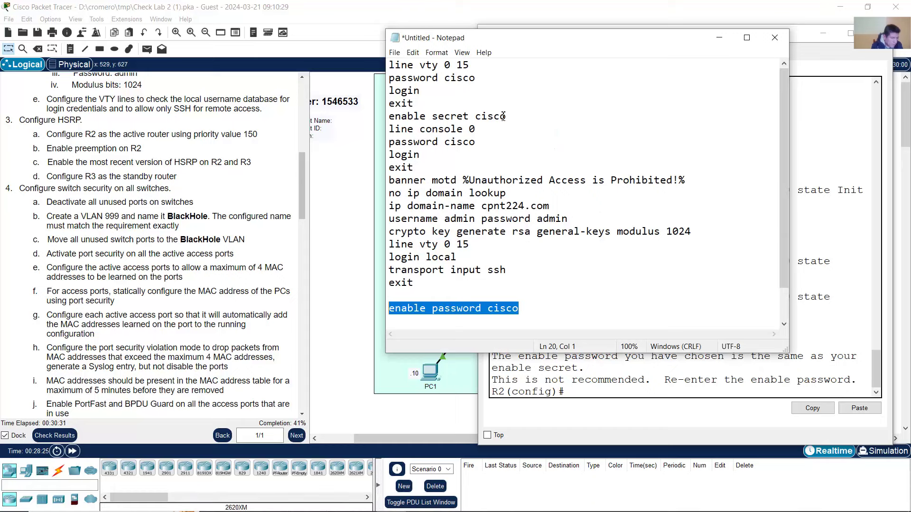
- Add a 'no enable secret cisco' line above 'enable password cisco' in the Notepad script
{"action": "left_click", "coordinate": [506, 116]}
{"action": "left_click_drag", "start_coordinate": [507, 117], "coordinate": [389, 116]}
{"action": "right_click", "coordinate": [397, 113]}
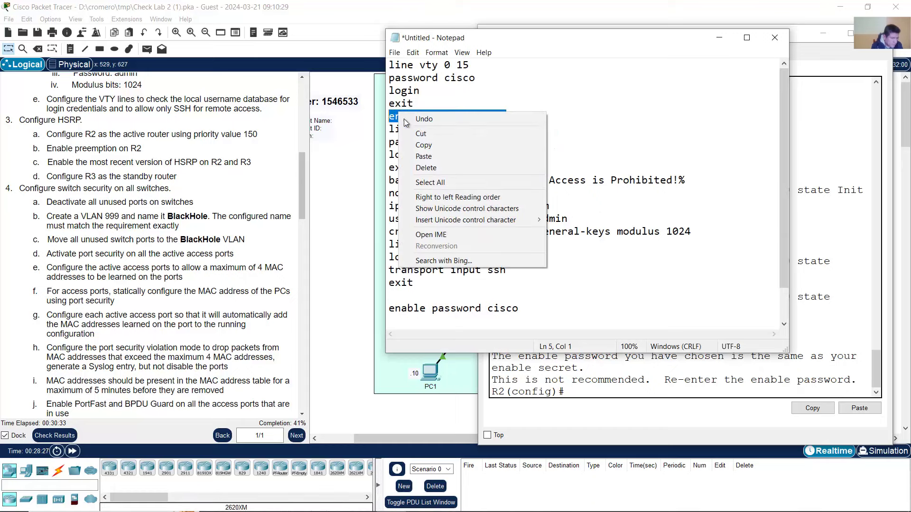
{"action": "left_click", "coordinate": [423, 145]}
{"action": "left_click", "coordinate": [411, 296]}
{"action": "key", "text": "Return"}
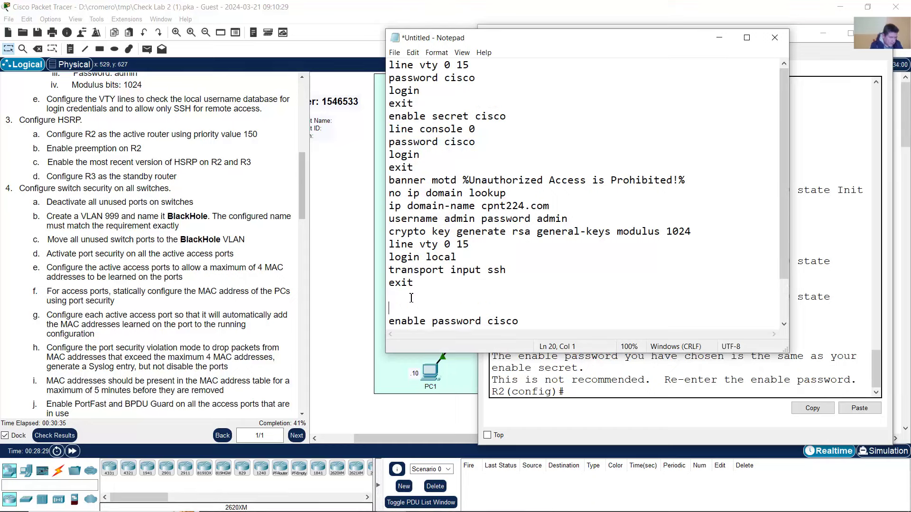
{"action": "type", "text": "no"}
{"action": "key", "text": "ctrl+v"}
{"action": "scroll", "coordinate": [513, 280], "scroll_direction": "down", "scroll_amount": 2}
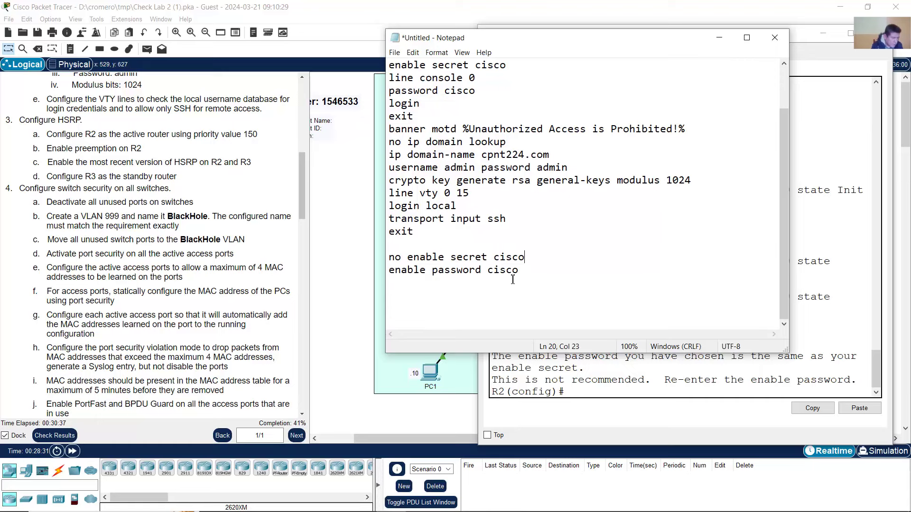
{"action": "key", "text": "Return"}
{"action": "key", "text": "Return"}
- Copy the 'no enable secret cisco' and 'enable password cisco' lines for R2
{"action": "left_click_drag", "start_coordinate": [388, 260], "coordinate": [525, 259]}
{"action": "left_click", "coordinate": [514, 259]}
{"action": "left_click_drag", "start_coordinate": [402, 258], "coordinate": [525, 259]}
{"action": "left_click", "coordinate": [403, 257]}
{"action": "left_click", "coordinate": [479, 270]}
{"action": "left_click_drag", "start_coordinate": [389, 269], "coordinate": [521, 272]}
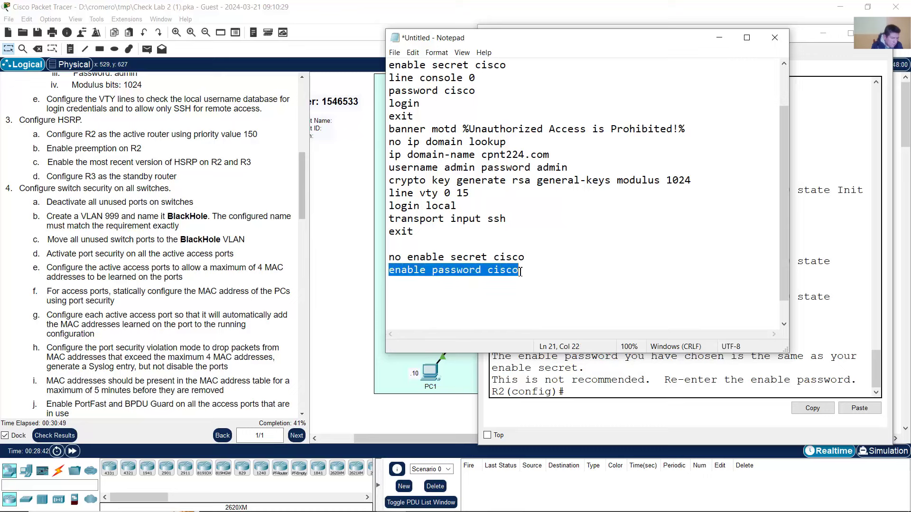
{"action": "left_click", "coordinate": [487, 270]}
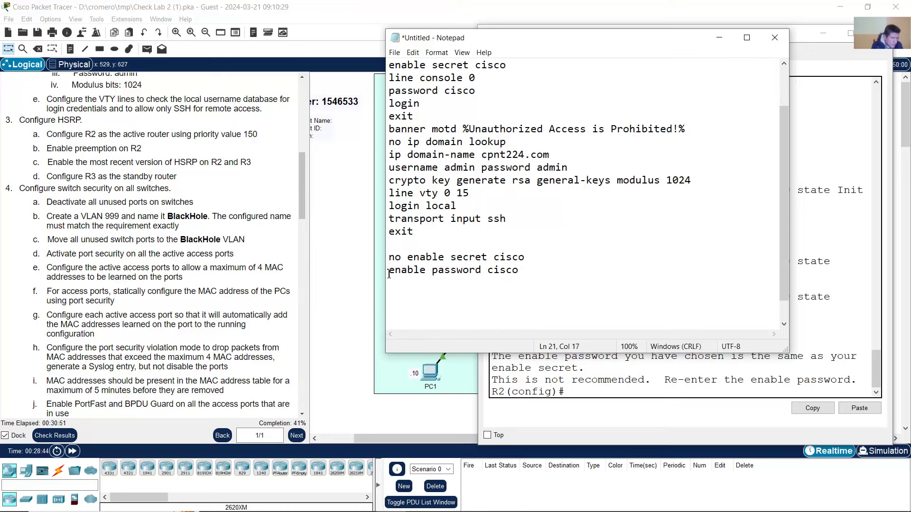
{"action": "left_click_drag", "start_coordinate": [389, 272], "coordinate": [520, 270]}
{"action": "left_click", "coordinate": [520, 271]}
{"action": "left_click_drag", "start_coordinate": [390, 257], "coordinate": [524, 257]}
{"action": "left_click", "coordinate": [521, 270]}
{"action": "left_click_drag", "start_coordinate": [392, 271], "coordinate": [520, 271]}
{"action": "left_click", "coordinate": [528, 273]}
{"action": "left_click_drag", "start_coordinate": [389, 257], "coordinate": [400, 292]}
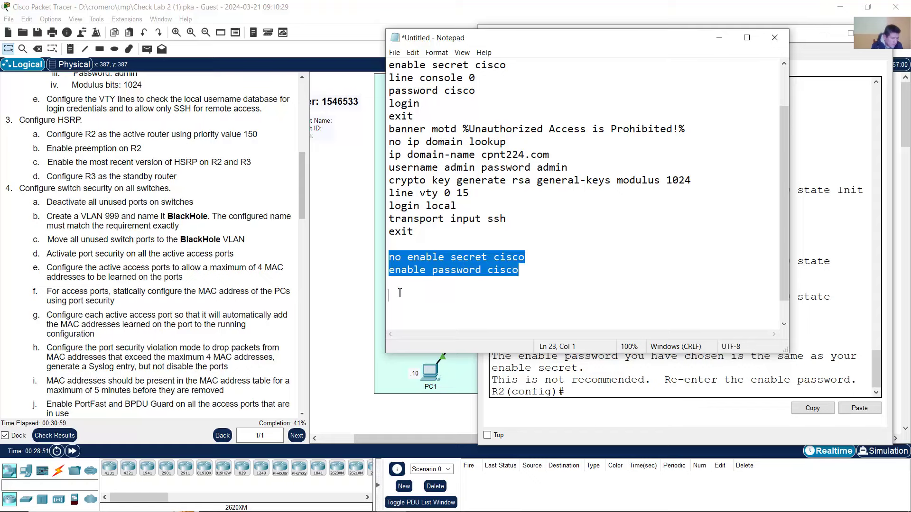
{"action": "right_click", "coordinate": [414, 271]}
{"action": "left_click", "coordinate": [437, 300]}
{"action": "left_click", "coordinate": [841, 289]}
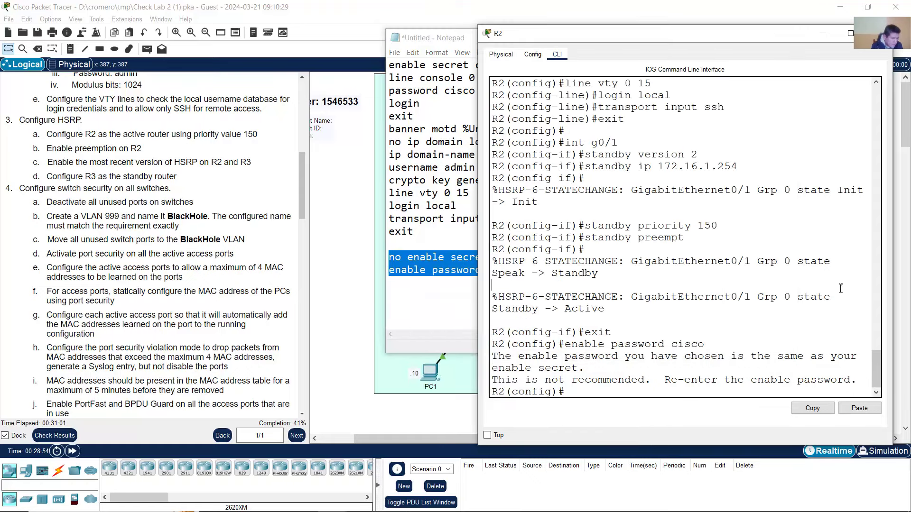
{"action": "left_click_drag", "start_coordinate": [579, 397], "coordinate": [499, 393]}
{"action": "left_click", "coordinate": [599, 389]}
{"action": "right_click", "coordinate": [599, 390]}
{"action": "left_click", "coordinate": [619, 407]}
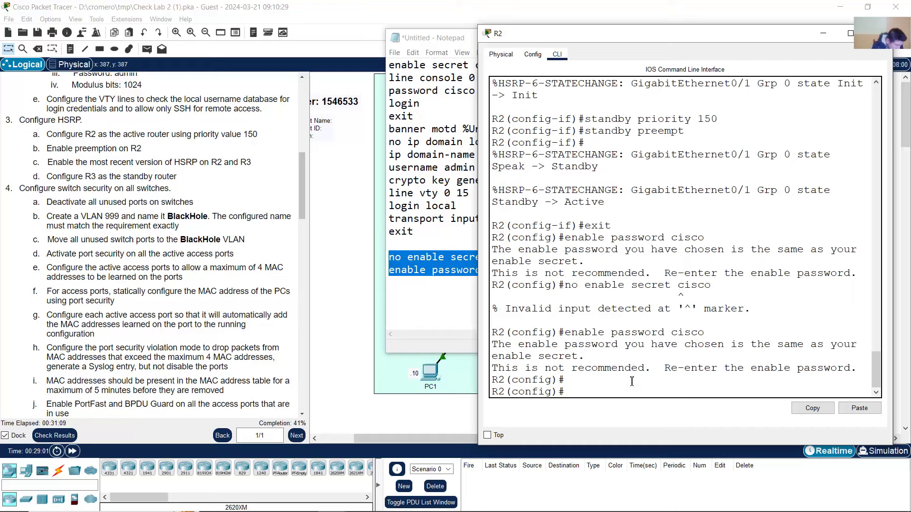
{"action": "left_click", "coordinate": [390, 501]}
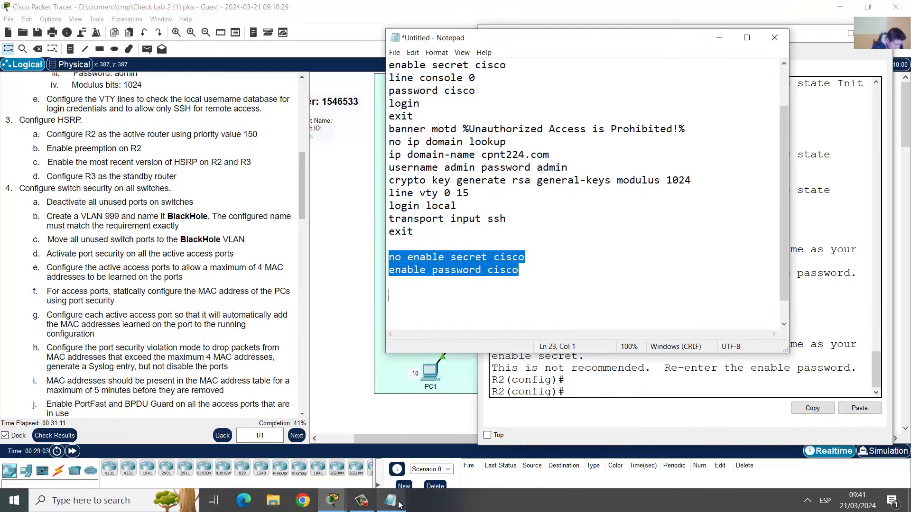
- Delete 'cisco' so the negated line reads 'no enable secret'
{"action": "left_click", "coordinate": [517, 270]}
{"action": "double_click", "coordinate": [528, 256]}
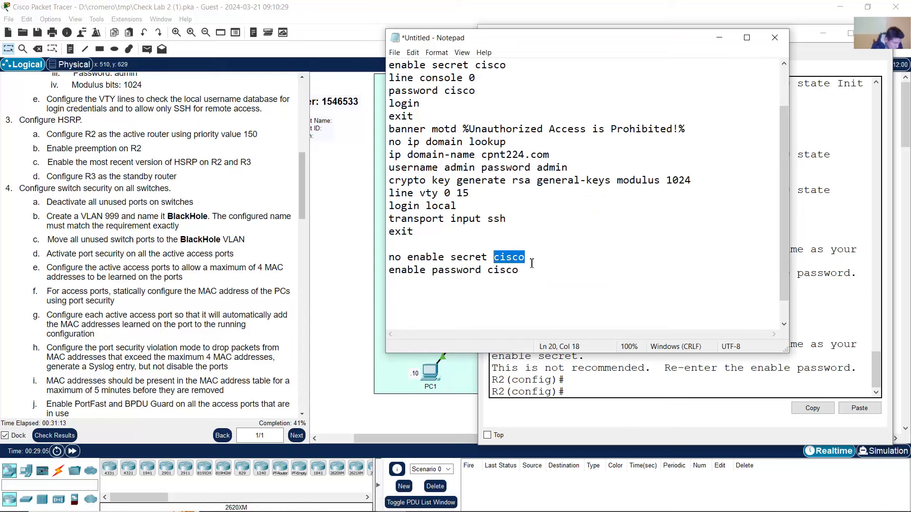
{"action": "key", "text": "BackSpace"}
{"action": "key", "text": "BackSpace"}
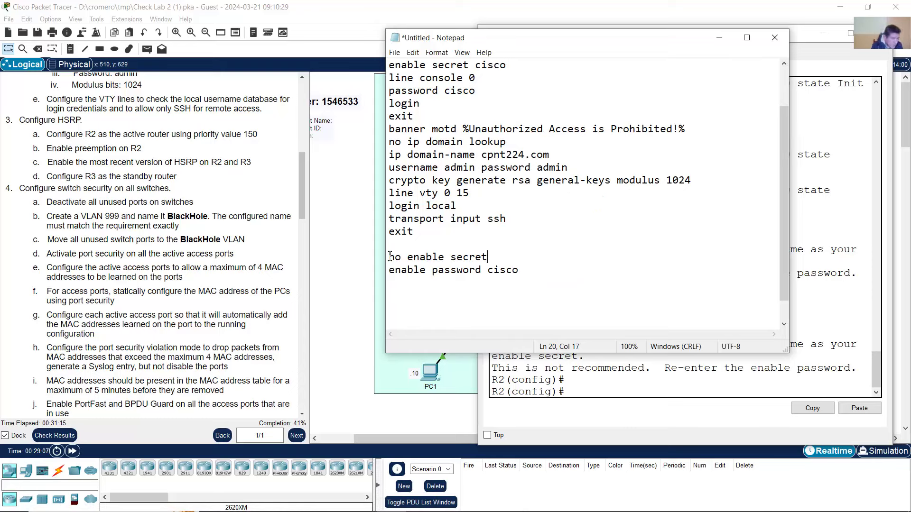
{"action": "left_click_drag", "start_coordinate": [389, 258], "coordinate": [497, 263]}
{"action": "left_click", "coordinate": [496, 254]}
{"action": "left_click_drag", "start_coordinate": [389, 273], "coordinate": [539, 270]}
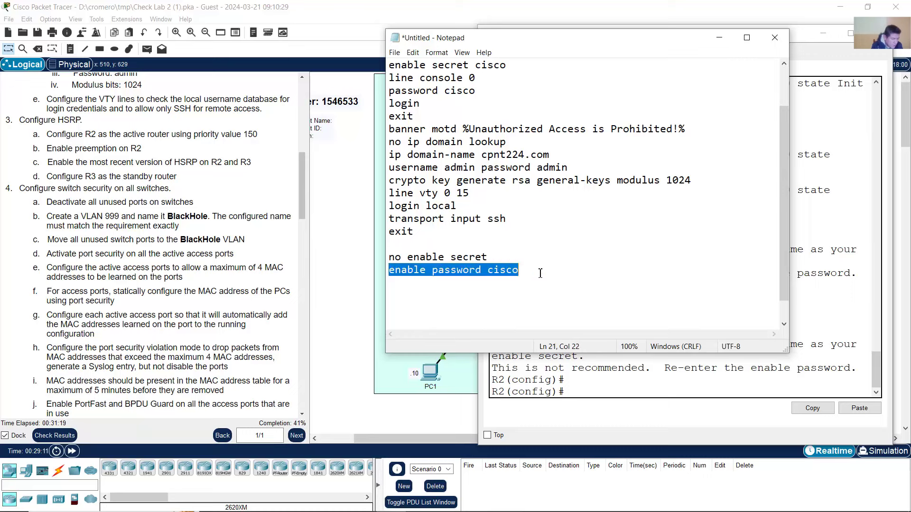
{"action": "left_click", "coordinate": [516, 271]}
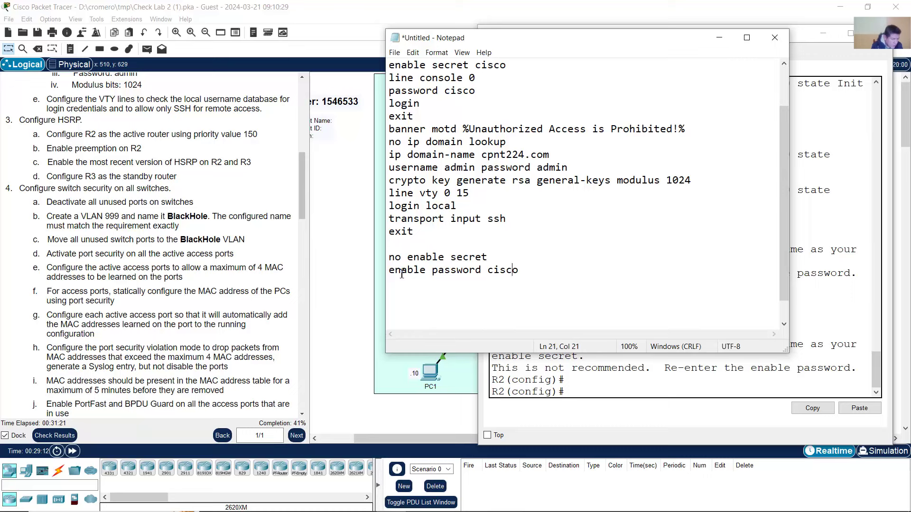
{"action": "left_click_drag", "start_coordinate": [401, 274], "coordinate": [528, 274]}
{"action": "left_click", "coordinate": [515, 276]}
{"action": "left_click_drag", "start_coordinate": [389, 260], "coordinate": [396, 288]}
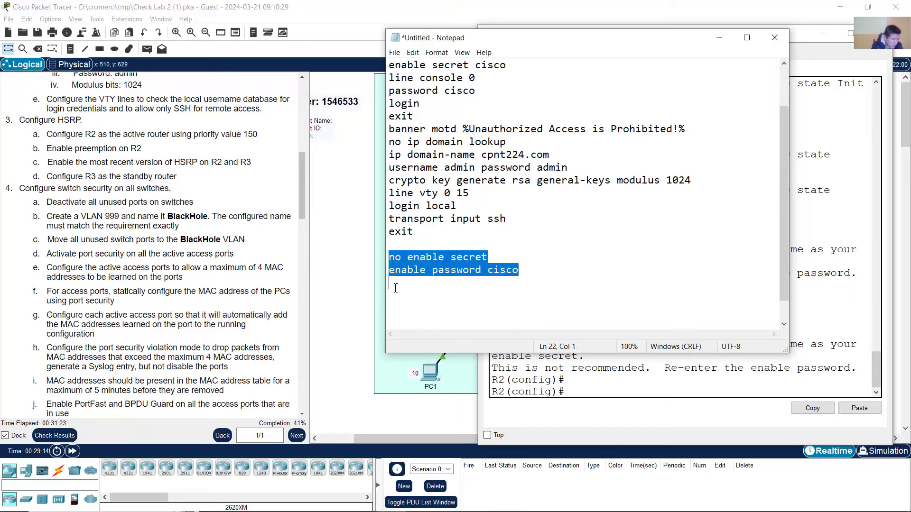
{"action": "right_click", "coordinate": [419, 262]}
{"action": "left_click", "coordinate": [458, 295]}
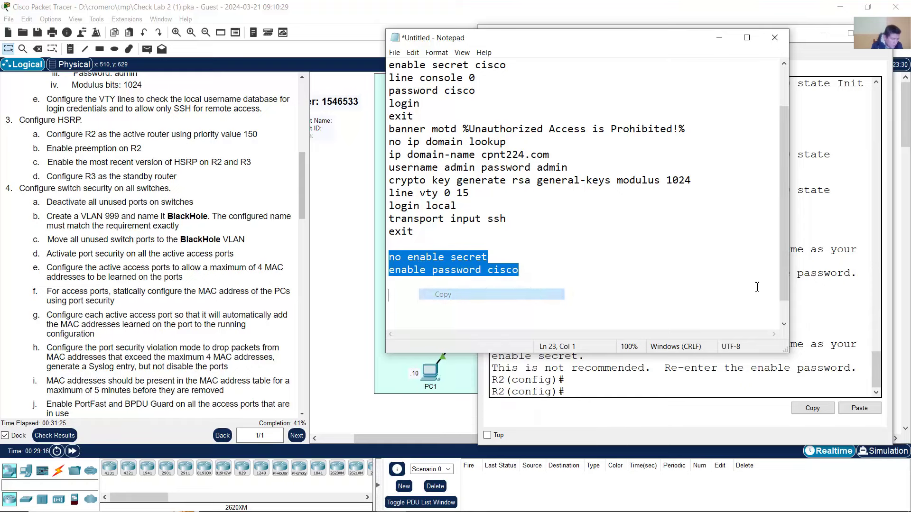
{"action": "left_click", "coordinate": [597, 378]}
{"action": "left_click_drag", "start_coordinate": [566, 394], "coordinate": [477, 390]}
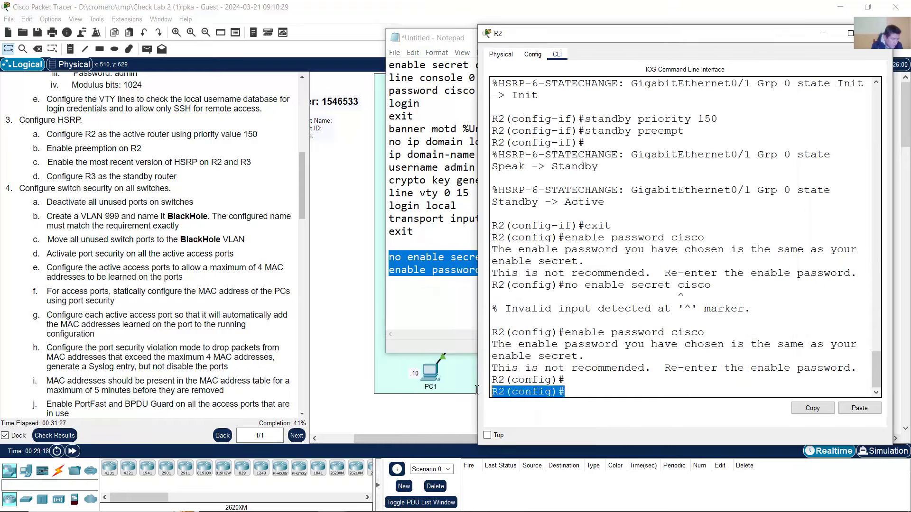
- Apply 'no enable secret' and 'enable password cisco' on routers R2 and R3
{"action": "left_click", "coordinate": [584, 391]}
{"action": "right_click", "coordinate": [585, 388]}
{"action": "left_click", "coordinate": [609, 405]}
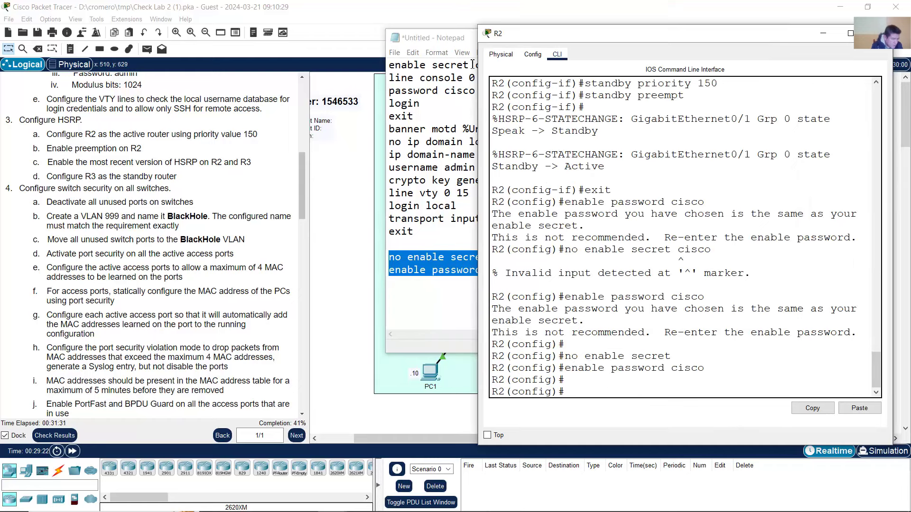
{"action": "left_click", "coordinate": [505, 13]}
{"action": "left_click", "coordinate": [555, 242]}
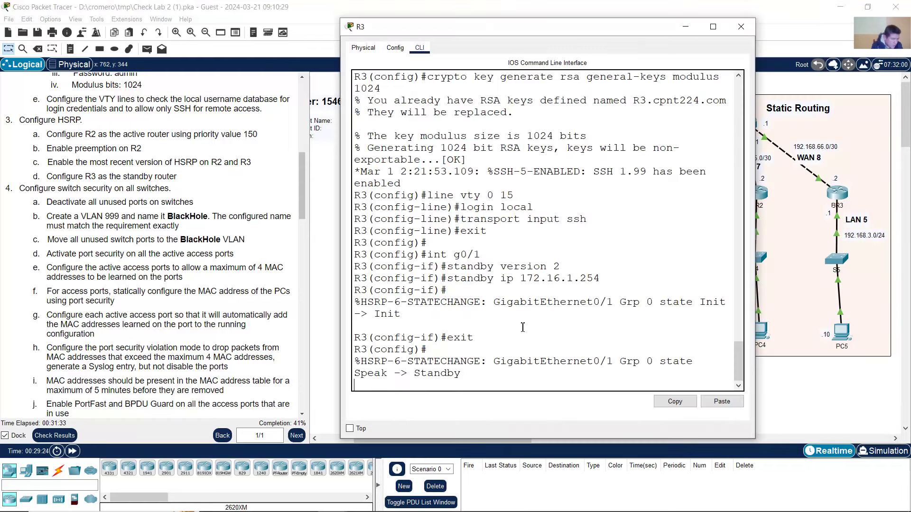
{"action": "key", "text": "Return"}
{"action": "right_click", "coordinate": [500, 368]}
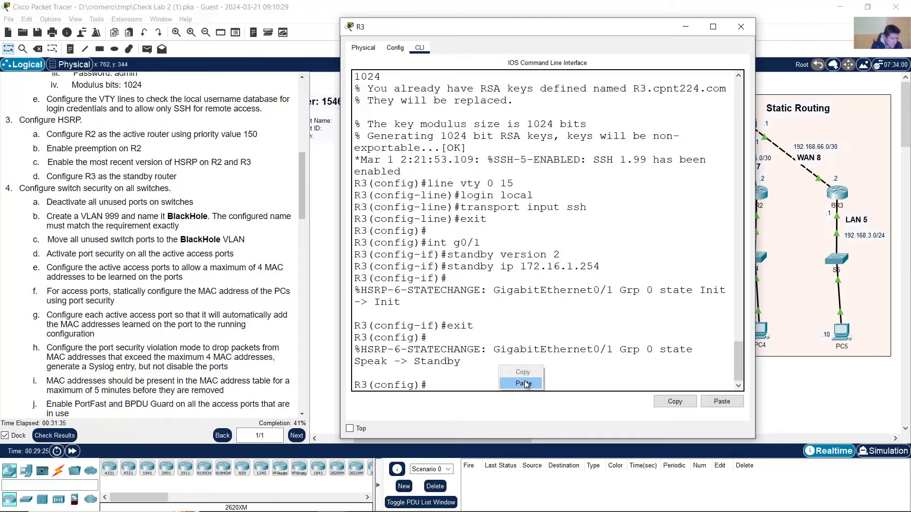
{"action": "left_click", "coordinate": [524, 383]}
- Paste the same two password commands into R1, HQ1 and HQ2's command lines
{"action": "left_click", "coordinate": [766, 10]}
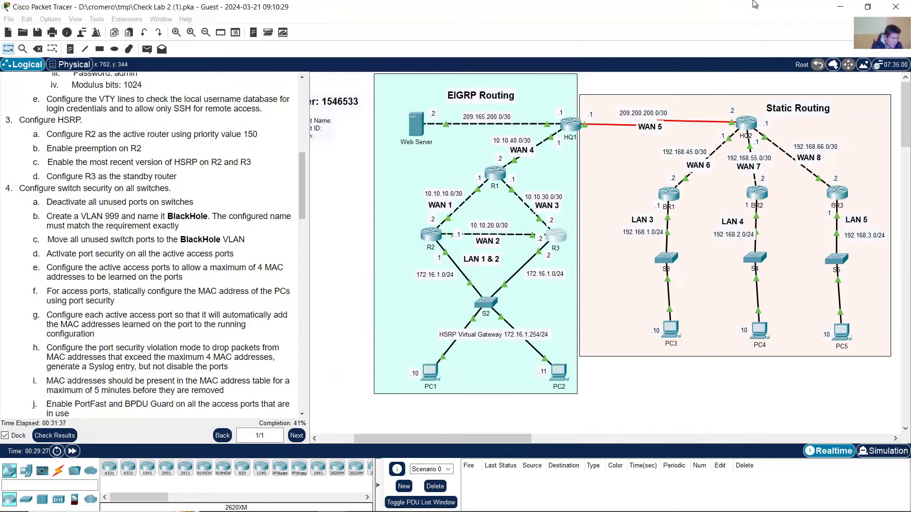
{"action": "left_click", "coordinate": [494, 175]}
{"action": "right_click", "coordinate": [185, 379]}
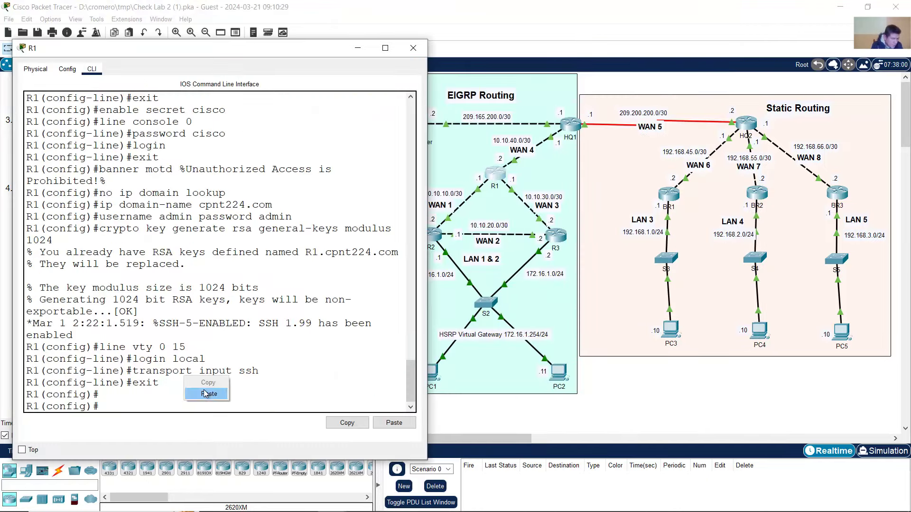
{"action": "left_click", "coordinate": [206, 392]}
{"action": "left_click", "coordinate": [550, 12]}
{"action": "left_click", "coordinate": [571, 117]}
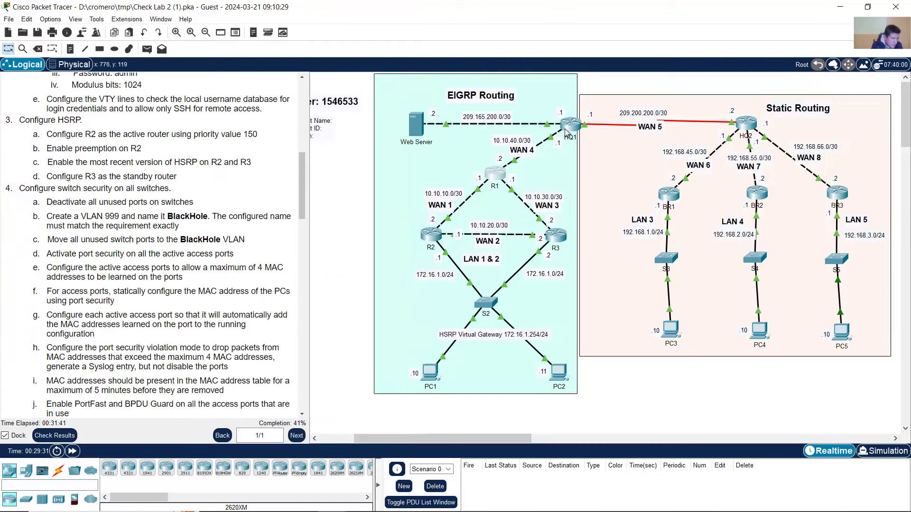
{"action": "right_click", "coordinate": [209, 343]}
{"action": "left_click", "coordinate": [235, 362]}
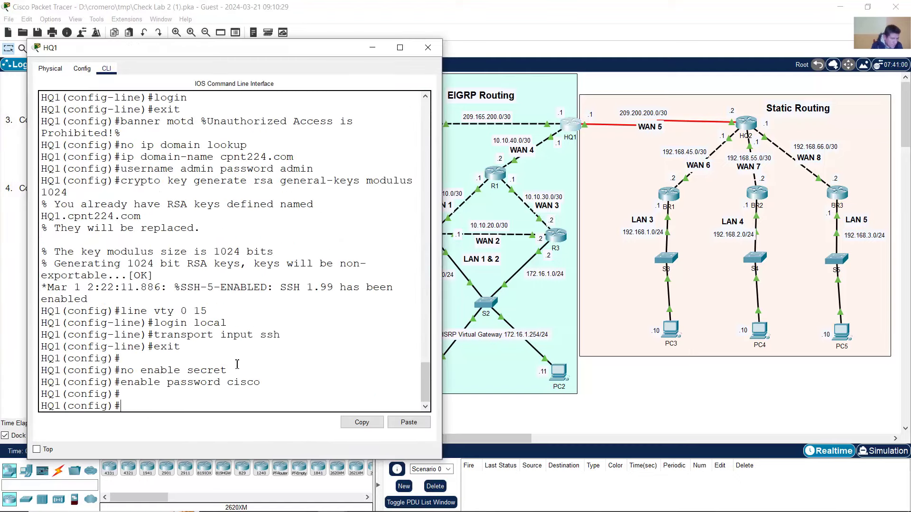
{"action": "left_click", "coordinate": [722, 49]}
{"action": "left_click", "coordinate": [744, 125]}
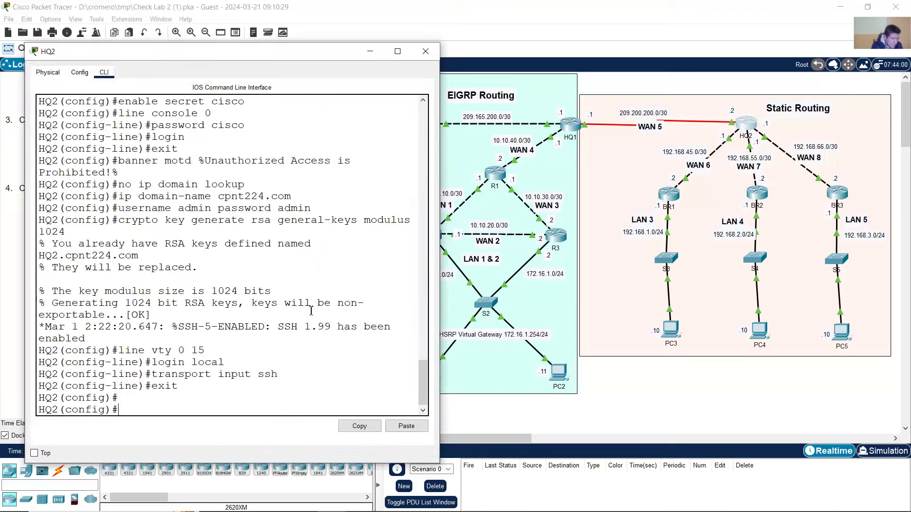
{"action": "right_click", "coordinate": [202, 387]}
{"action": "left_click", "coordinate": [223, 406]}
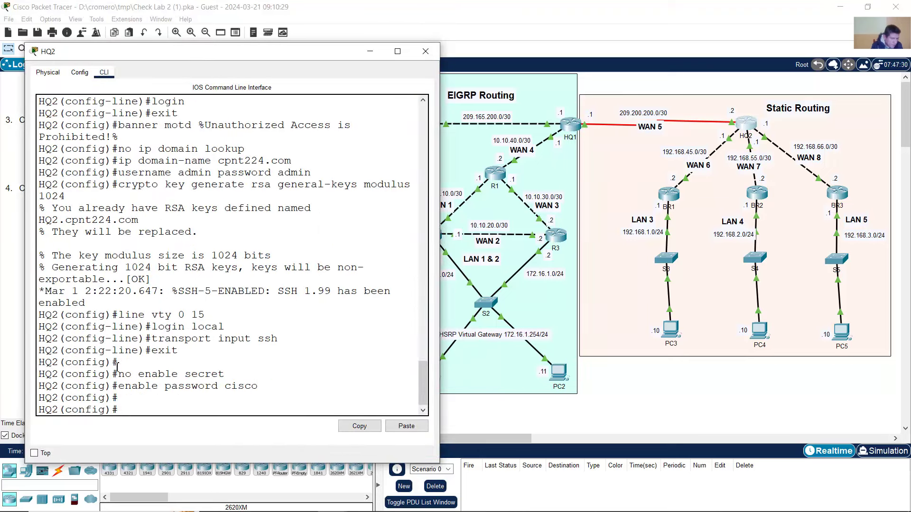
{"action": "left_click_drag", "start_coordinate": [119, 362], "coordinate": [38, 362]}
{"action": "left_click", "coordinate": [425, 50]}
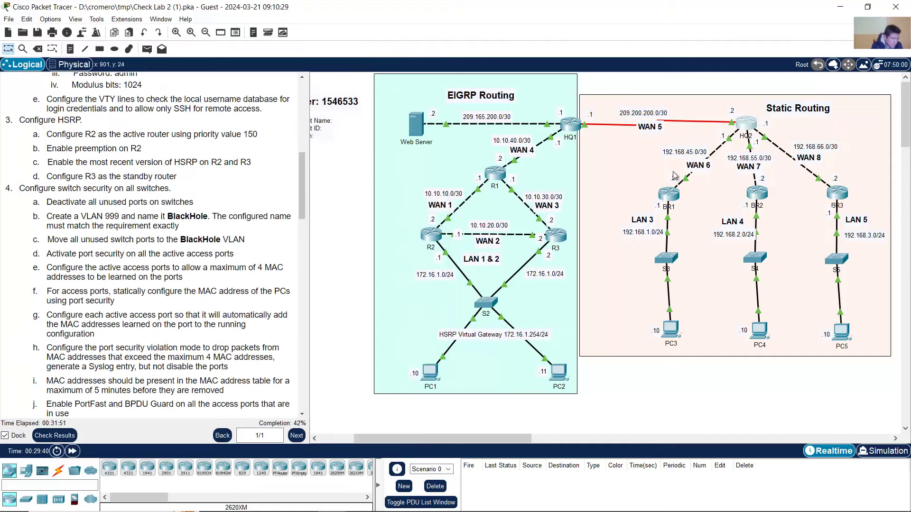
- Paste the password commands into BR1, BR2 and BR3, closing BR3's window afterwards
{"action": "left_click", "coordinate": [669, 194]}
{"action": "right_click", "coordinate": [256, 345]}
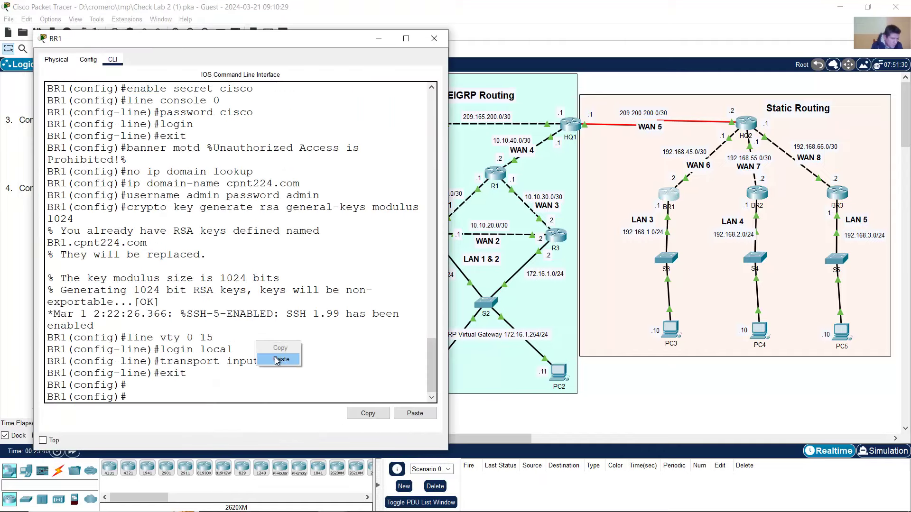
{"action": "left_click", "coordinate": [277, 365]}
{"action": "left_click", "coordinate": [434, 38]}
{"action": "left_click", "coordinate": [758, 197]}
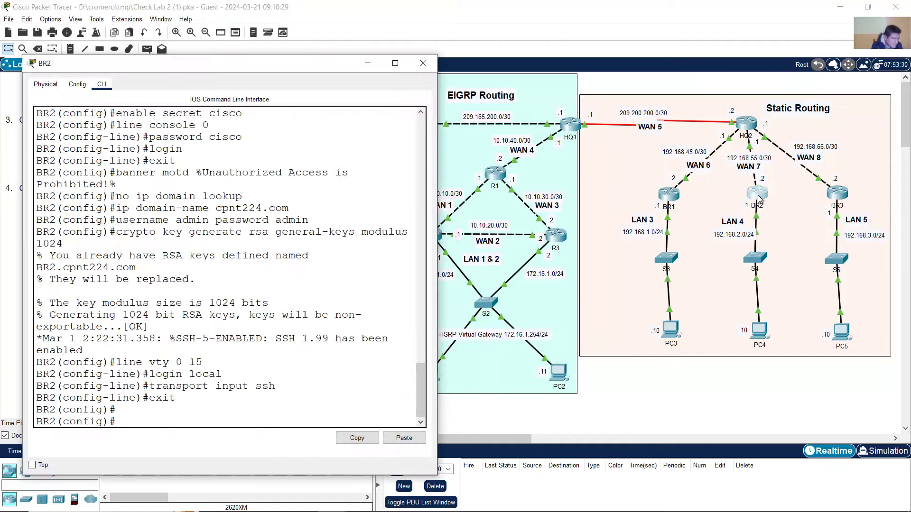
{"action": "right_click", "coordinate": [247, 409]}
{"action": "left_click", "coordinate": [267, 425]}
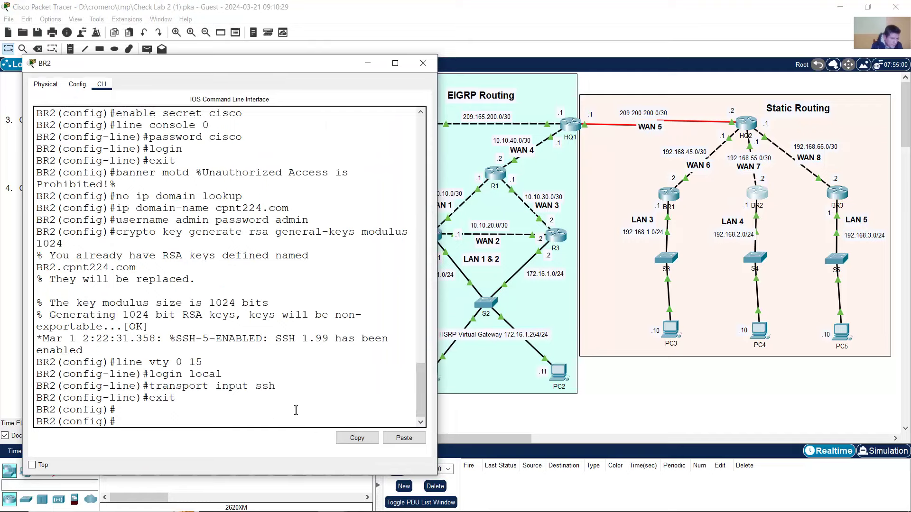
{"action": "left_click", "coordinate": [832, 196]}
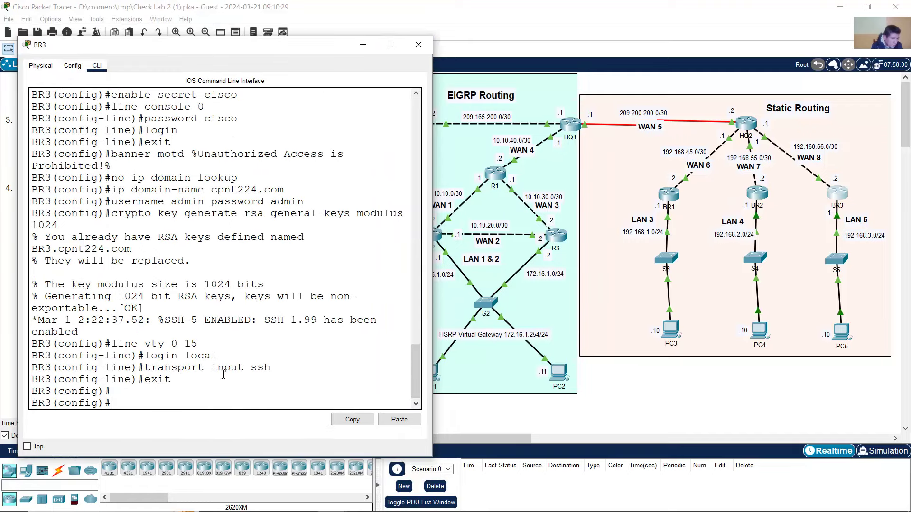
{"action": "right_click", "coordinate": [230, 384]}
{"action": "left_click", "coordinate": [240, 401]}
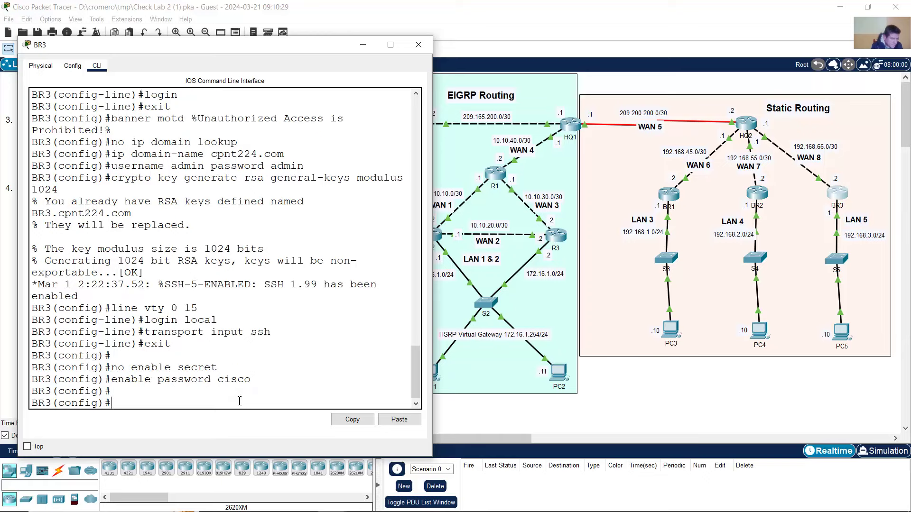
{"action": "left_click", "coordinate": [419, 45]}
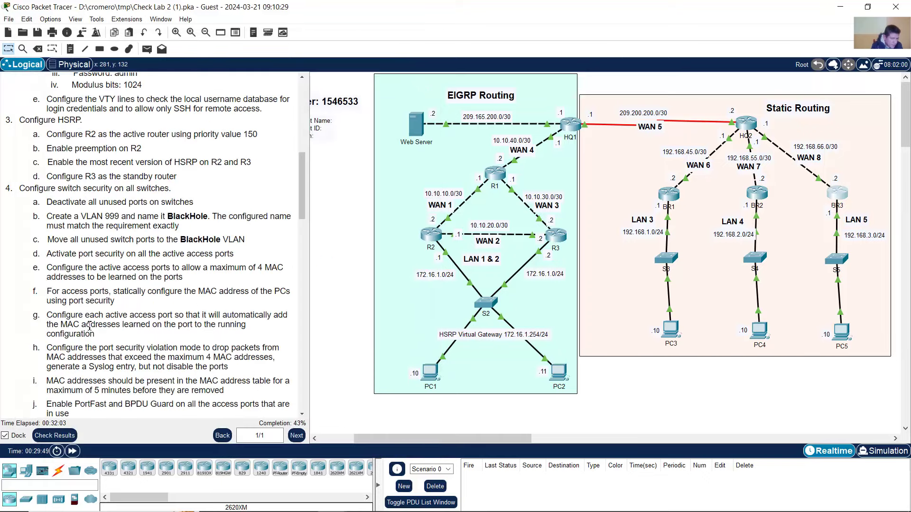
- Check results and open Assessment Items, showing the 114/569 score and BR1's Enable Password
{"action": "left_click", "coordinate": [56, 436]}
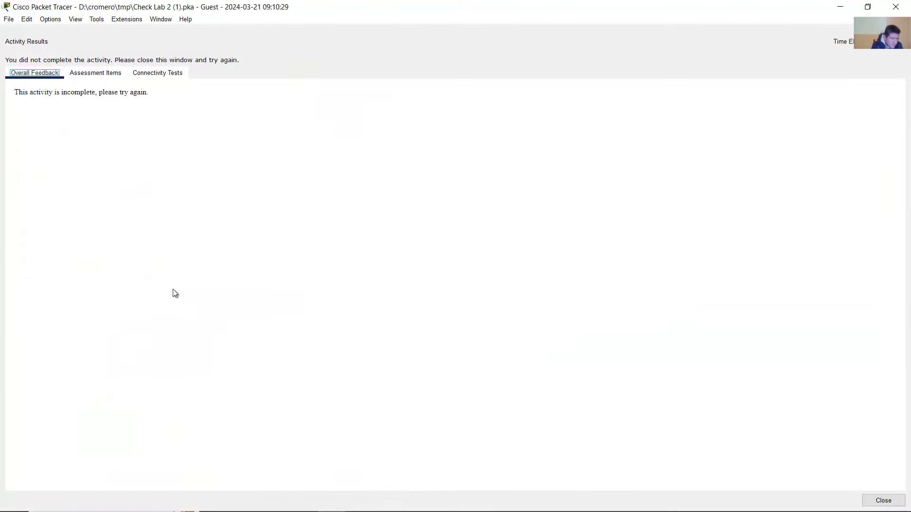
{"action": "left_click", "coordinate": [96, 74]}
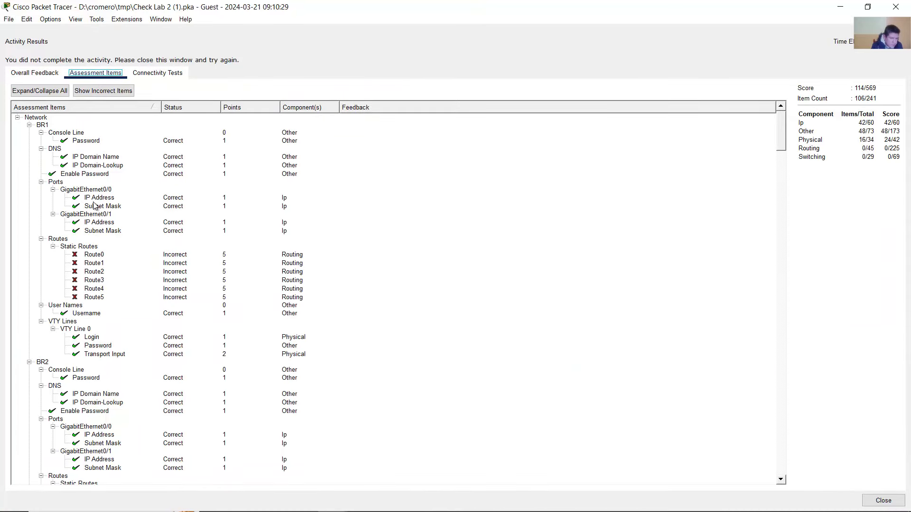
{"action": "left_click", "coordinate": [77, 176]}
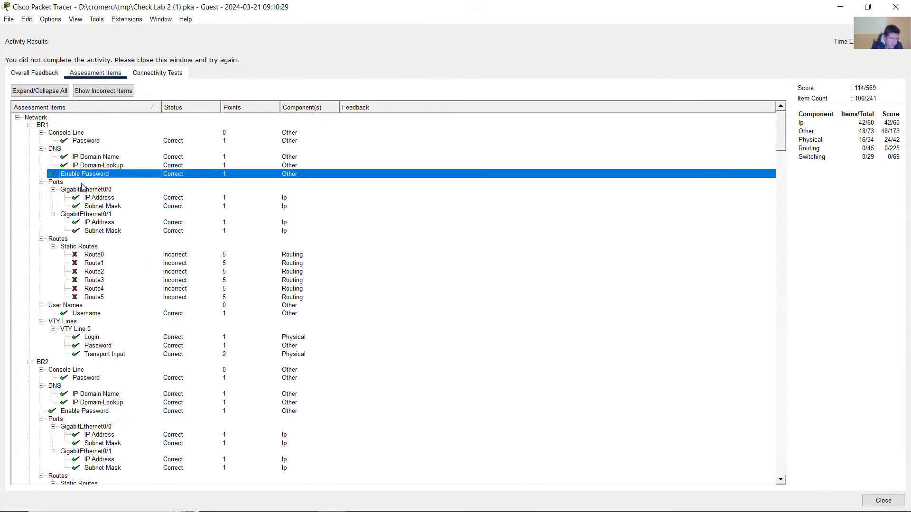
- Scroll through the assessment tree reviewing which router and PC items remain marked incorrect
{"action": "scroll", "coordinate": [98, 208], "scroll_direction": "down", "scroll_amount": 2}
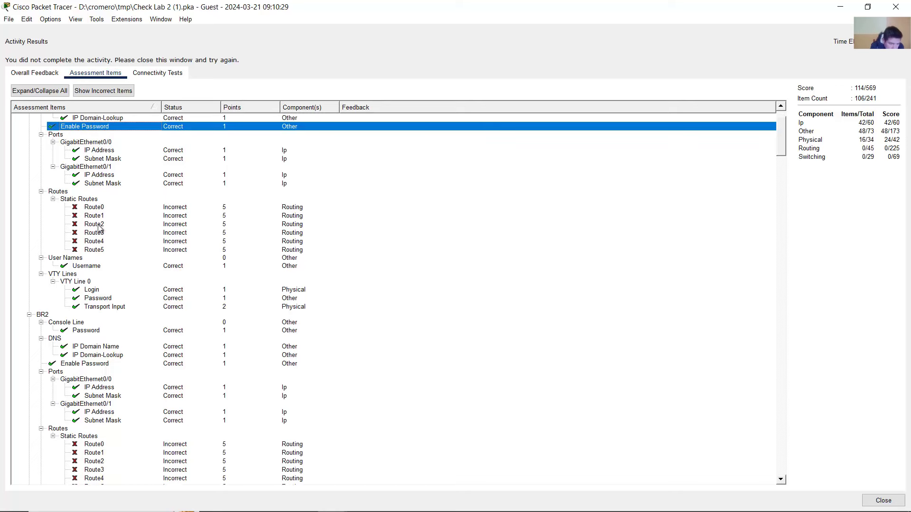
{"action": "scroll", "coordinate": [100, 232], "scroll_direction": "down", "scroll_amount": 15}
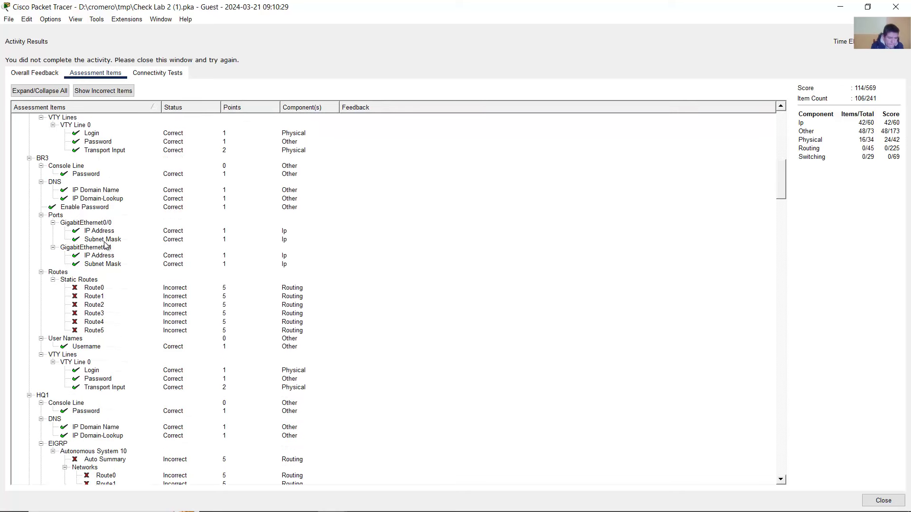
{"action": "scroll", "coordinate": [105, 244], "scroll_direction": "down", "scroll_amount": 9}
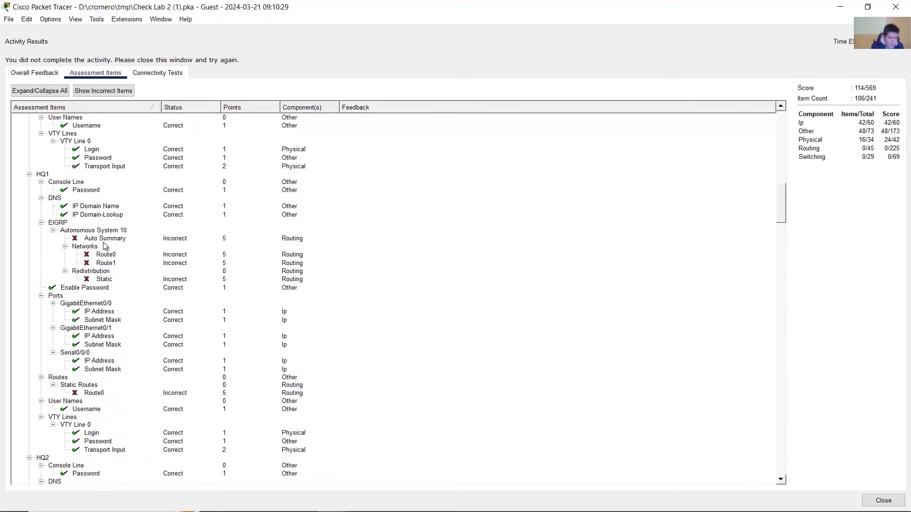
{"action": "scroll", "coordinate": [102, 245], "scroll_direction": "down", "scroll_amount": 10}
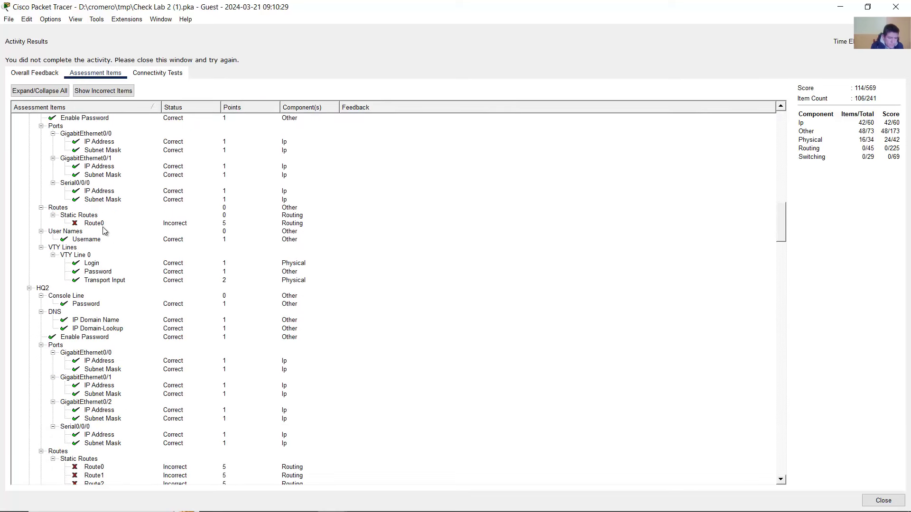
{"action": "scroll", "coordinate": [105, 244], "scroll_direction": "down", "scroll_amount": 11}
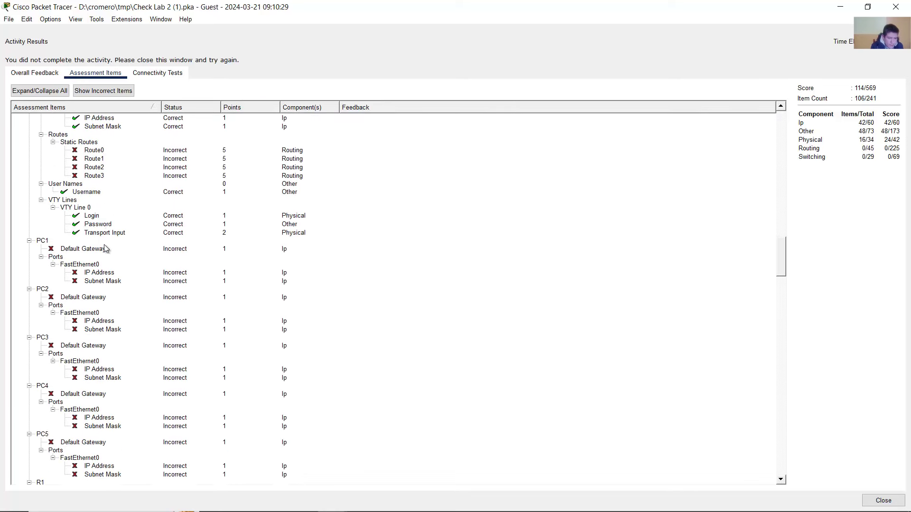
{"action": "scroll", "coordinate": [105, 249], "scroll_direction": "down", "scroll_amount": 4}
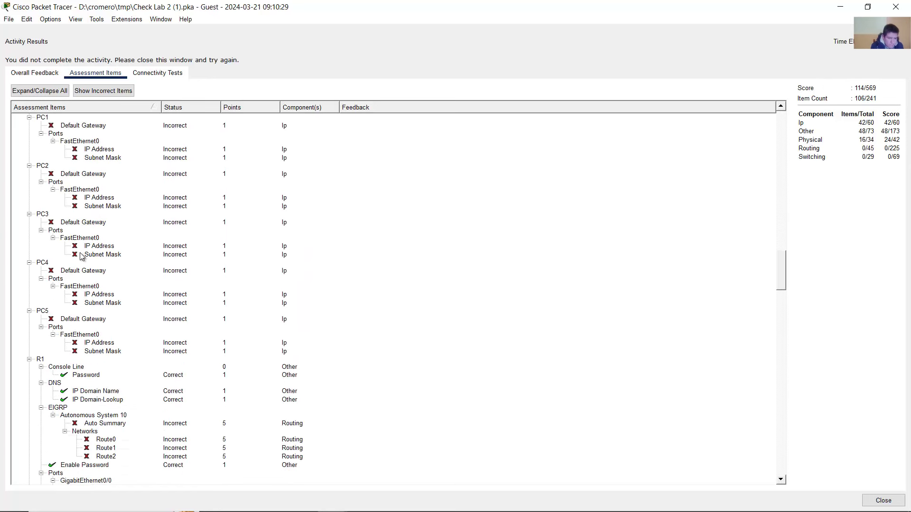
{"action": "scroll", "coordinate": [83, 255], "scroll_direction": "up", "scroll_amount": 3}
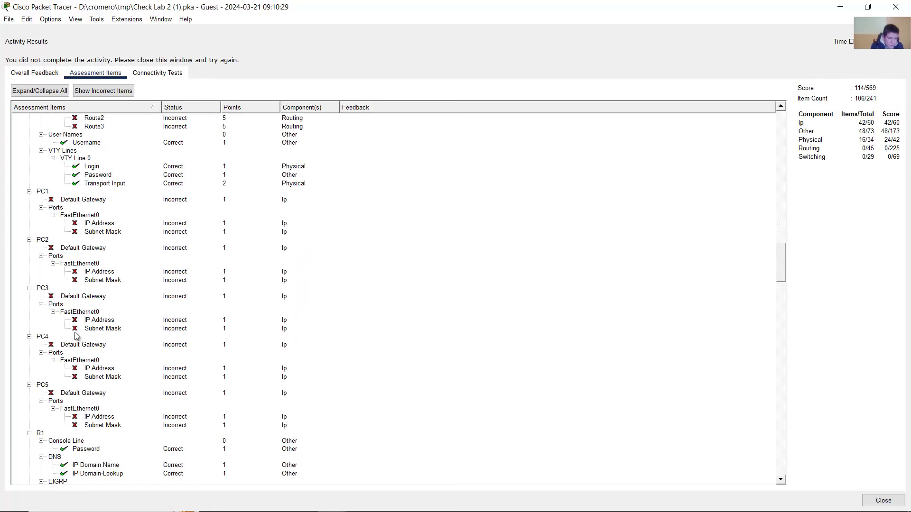
{"action": "scroll", "coordinate": [78, 336], "scroll_direction": "down", "scroll_amount": 3}
{"action": "scroll", "coordinate": [78, 336], "scroll_direction": "up", "scroll_amount": 3}
{"action": "scroll", "coordinate": [71, 265], "scroll_direction": "down", "scroll_amount": 10}
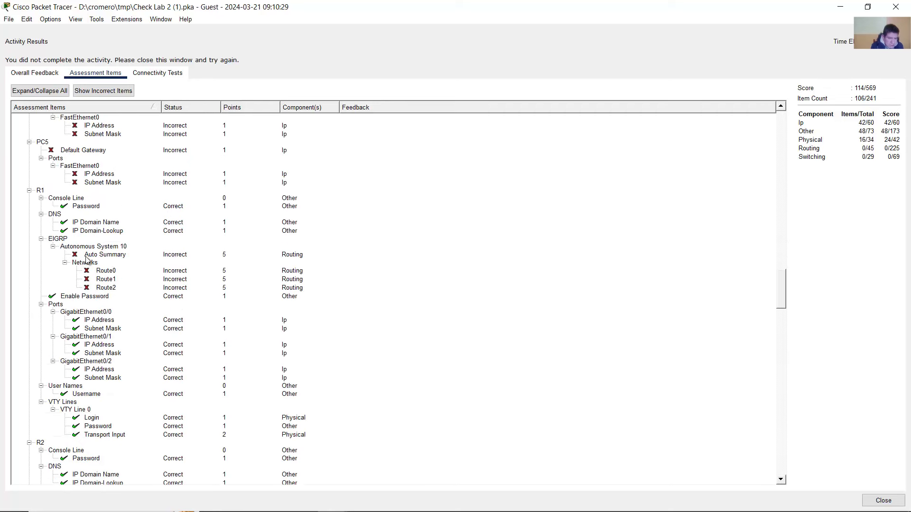
{"action": "scroll", "coordinate": [90, 258], "scroll_direction": "down", "scroll_amount": 11}
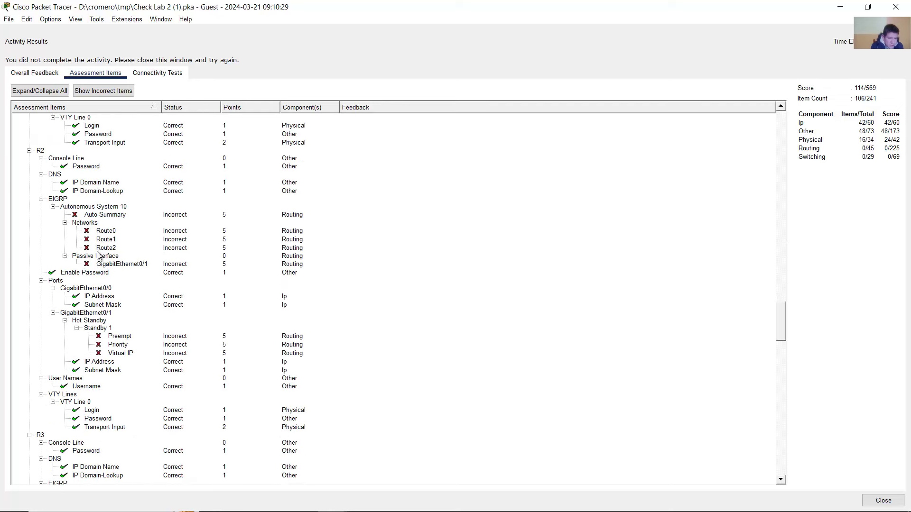
{"action": "scroll", "coordinate": [112, 306], "scroll_direction": "down", "scroll_amount": 5}
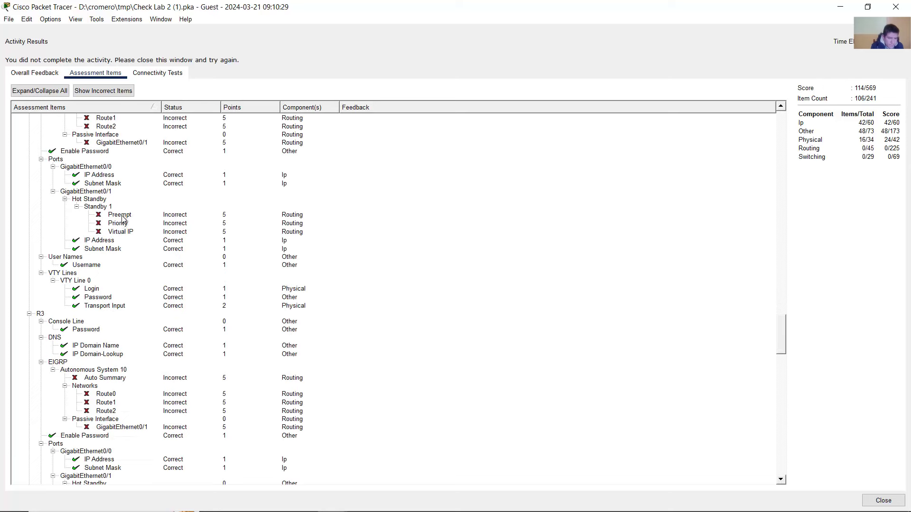
{"action": "scroll", "coordinate": [122, 219], "scroll_direction": "up", "scroll_amount": 1}
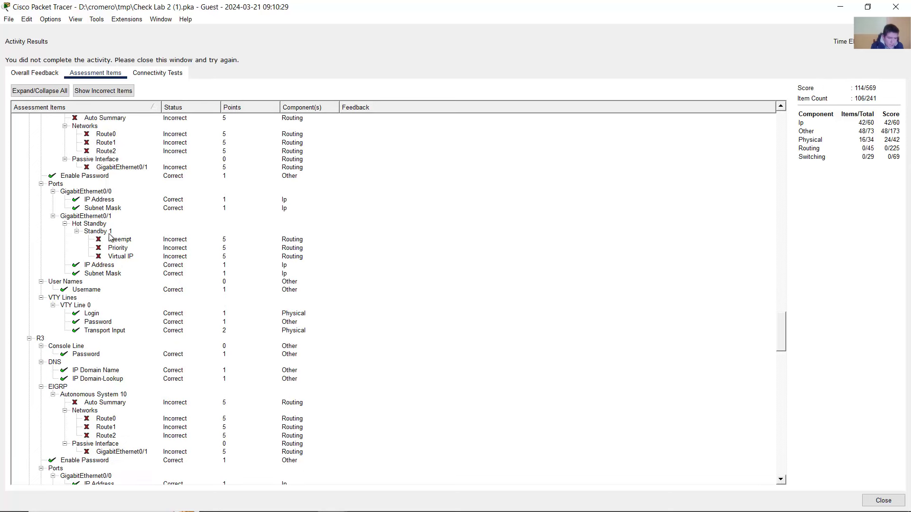
{"action": "scroll", "coordinate": [111, 237], "scroll_direction": "up", "scroll_amount": 1}
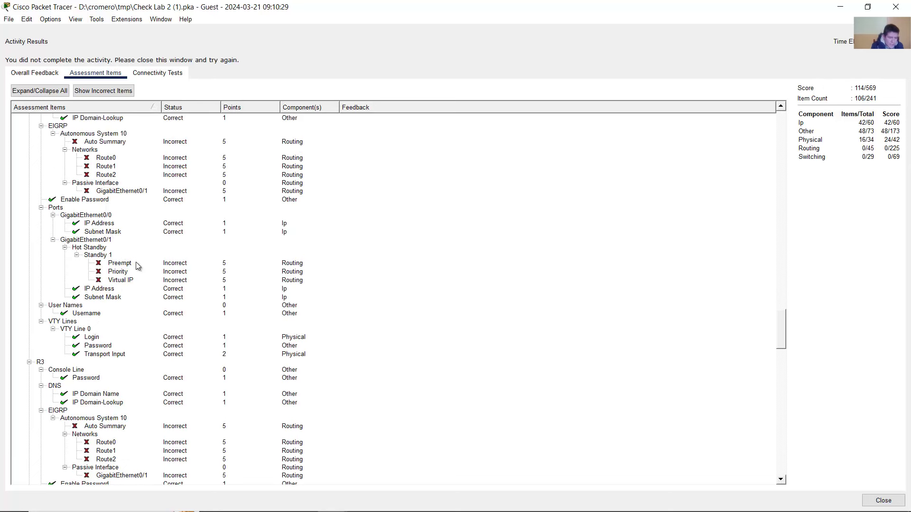
{"action": "scroll", "coordinate": [138, 265], "scroll_direction": "up", "scroll_amount": 1}
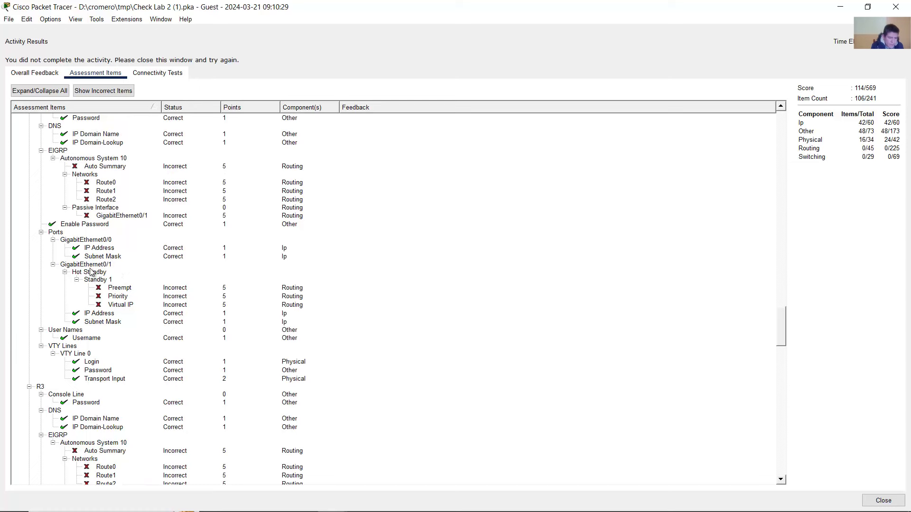
{"action": "scroll", "coordinate": [95, 269], "scroll_direction": "up", "scroll_amount": 2}
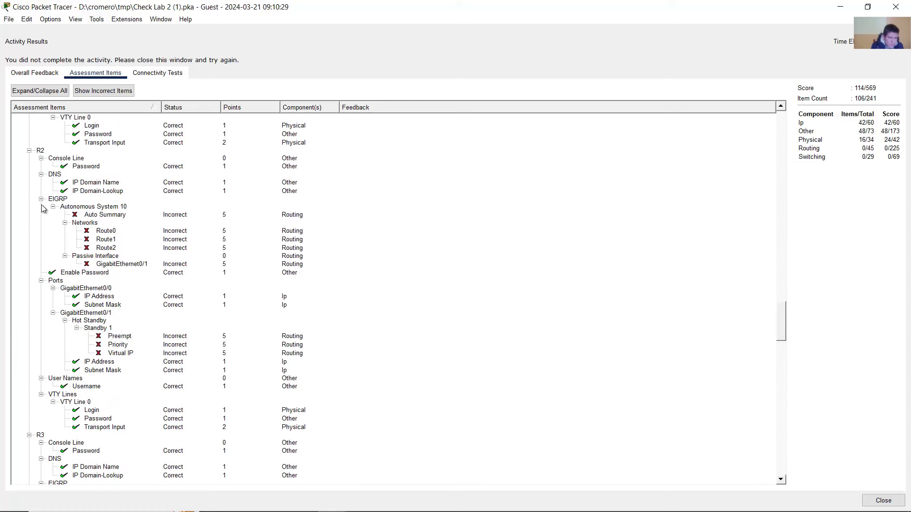
- Inspect R2's assessment entries, including its failing Standby 1 HSRP items
{"action": "left_click", "coordinate": [41, 151]}
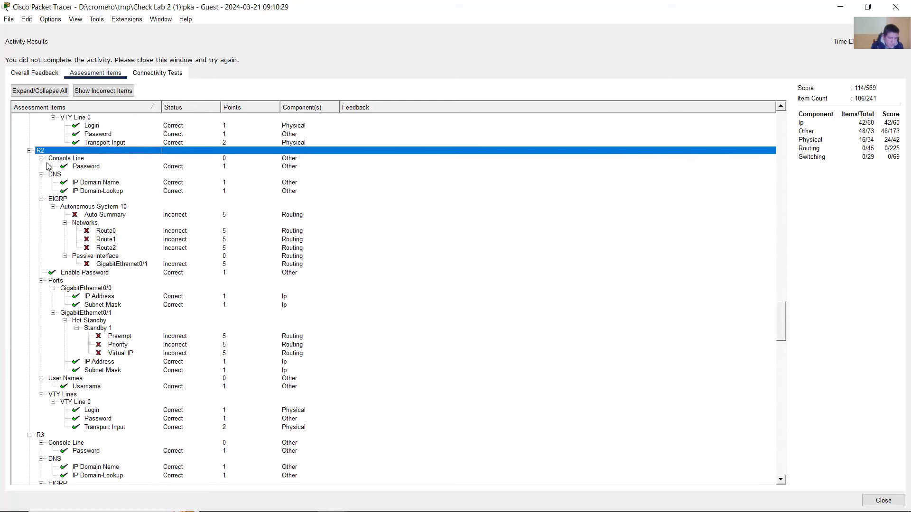
{"action": "scroll", "coordinate": [71, 308], "scroll_direction": "down", "scroll_amount": 6}
{"action": "scroll", "coordinate": [88, 355], "scroll_direction": "down", "scroll_amount": 3}
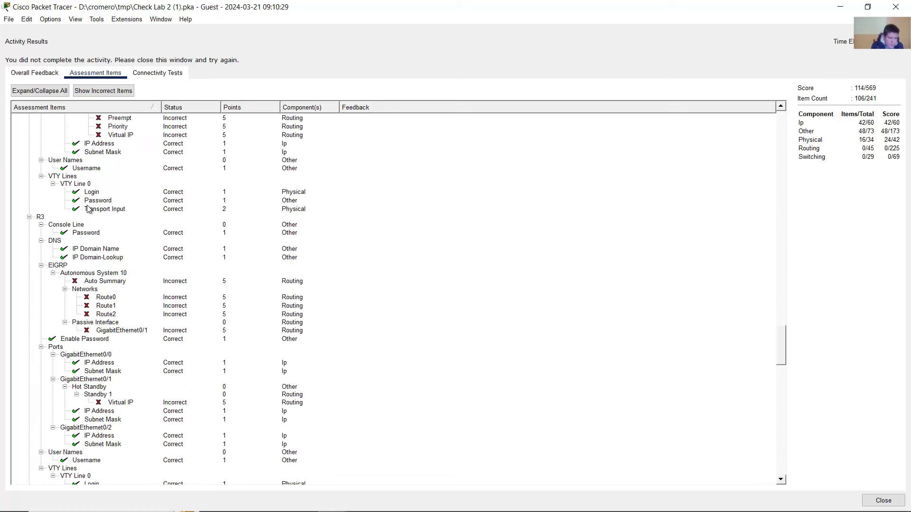
{"action": "scroll", "coordinate": [95, 237], "scroll_direction": "up", "scroll_amount": 4}
{"action": "left_click", "coordinate": [95, 206]}
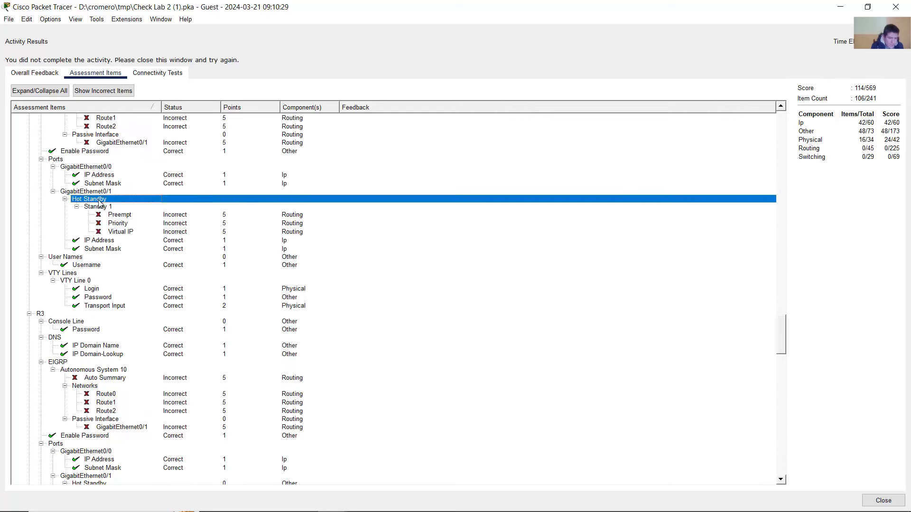
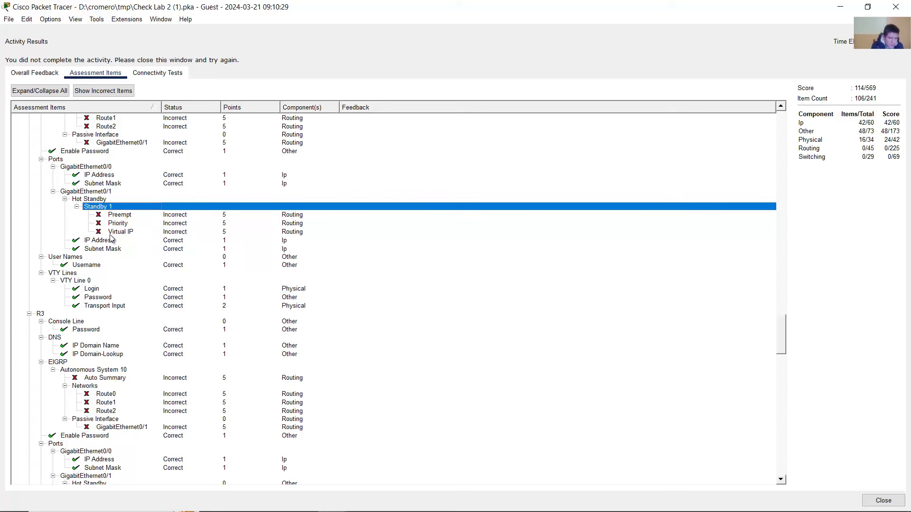
- Examine R2's failing Standby 1 Preempt, Priority and Virtual IP assessment items
{"action": "left_click", "coordinate": [122, 217]}
{"action": "left_click", "coordinate": [125, 223]}
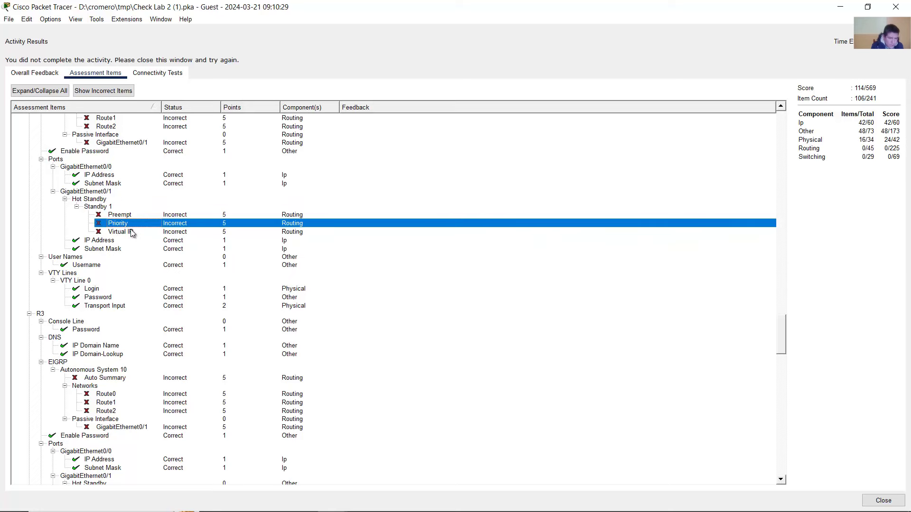
{"action": "left_click", "coordinate": [132, 232]}
{"action": "left_click", "coordinate": [125, 216]}
{"action": "left_click", "coordinate": [123, 224]}
{"action": "left_click", "coordinate": [125, 232]}
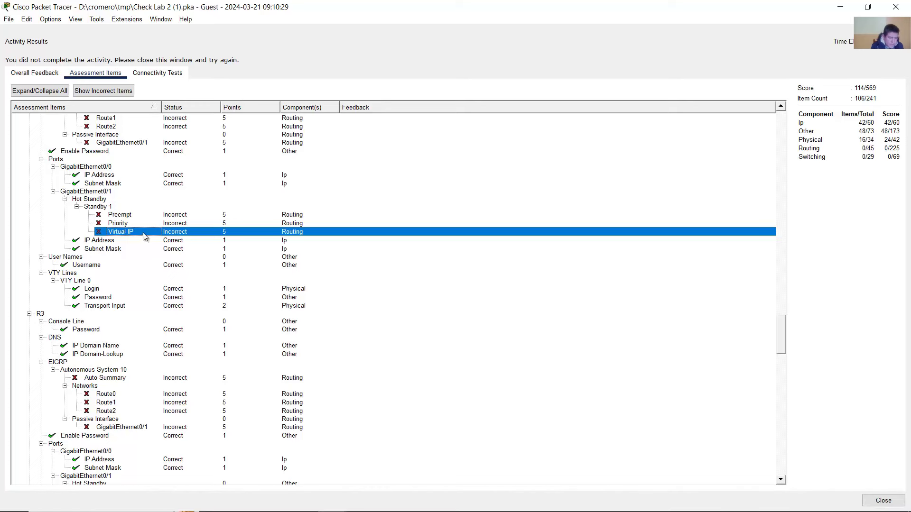
- Examine R3's Standby 1 group and its failing Virtual IP item
{"action": "scroll", "coordinate": [109, 240], "scroll_direction": "down", "scroll_amount": 5}
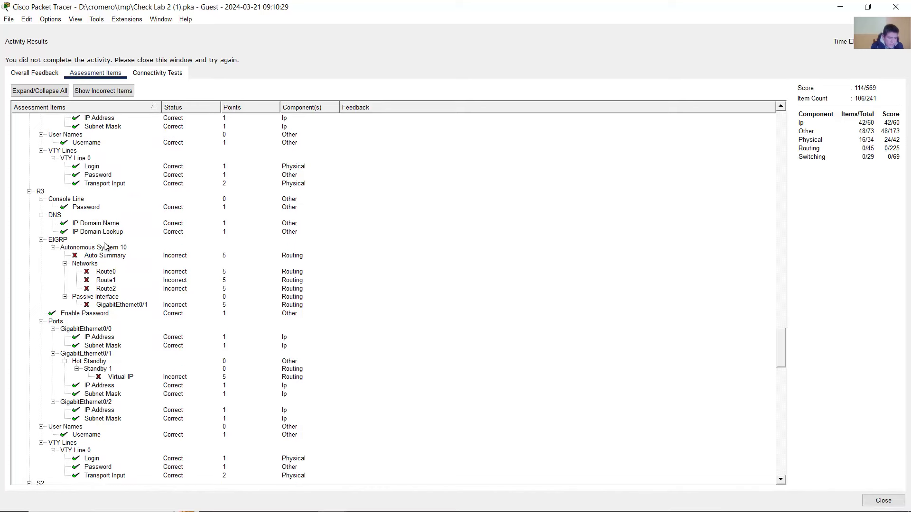
{"action": "left_click", "coordinate": [42, 191]}
{"action": "scroll", "coordinate": [127, 317], "scroll_direction": "down", "scroll_amount": 2}
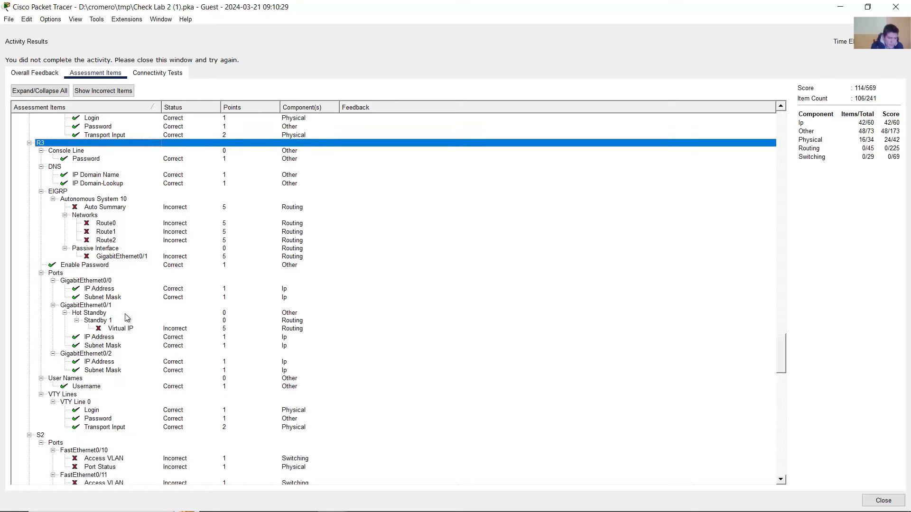
{"action": "left_click", "coordinate": [113, 321]}
{"action": "left_click", "coordinate": [120, 329]}
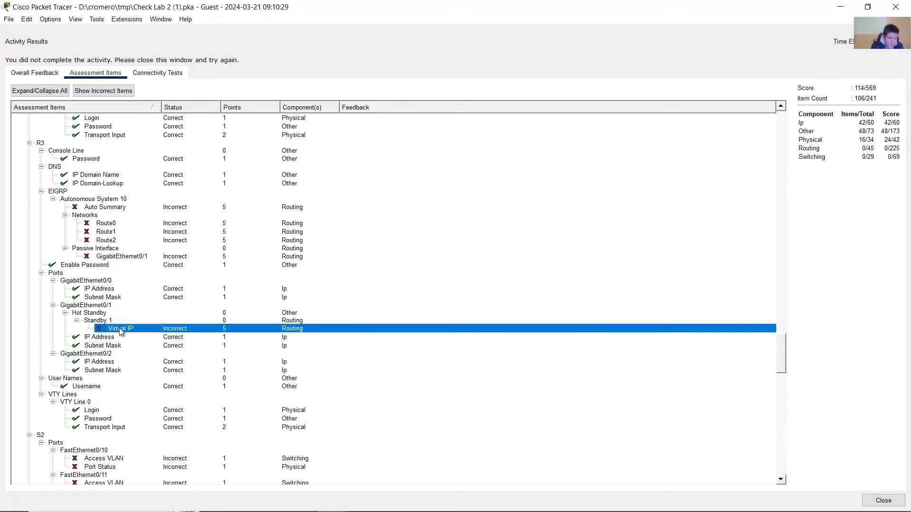
{"action": "left_click", "coordinate": [101, 322]}
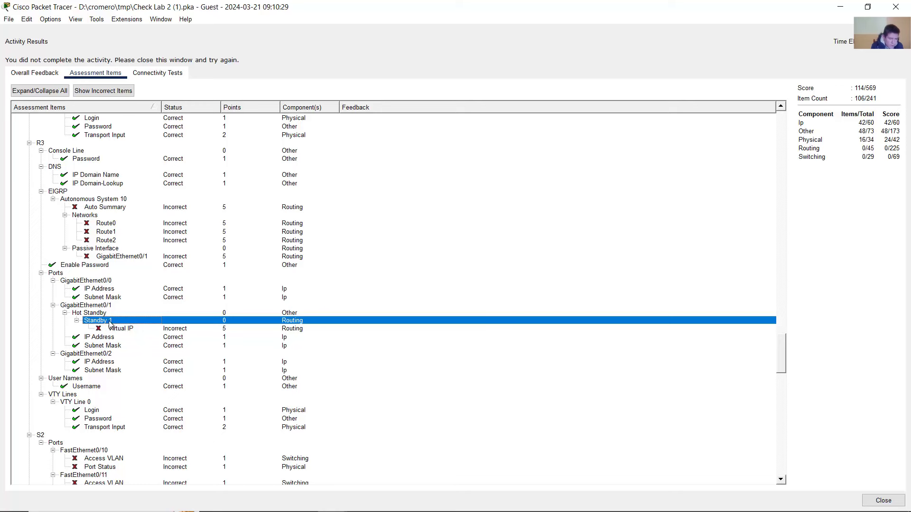
- Scroll through the S2–S5 switch items and close the Activity Results
{"action": "scroll", "coordinate": [114, 322], "scroll_direction": "down", "scroll_amount": 7}
{"action": "scroll", "coordinate": [120, 232], "scroll_direction": "down", "scroll_amount": 3}
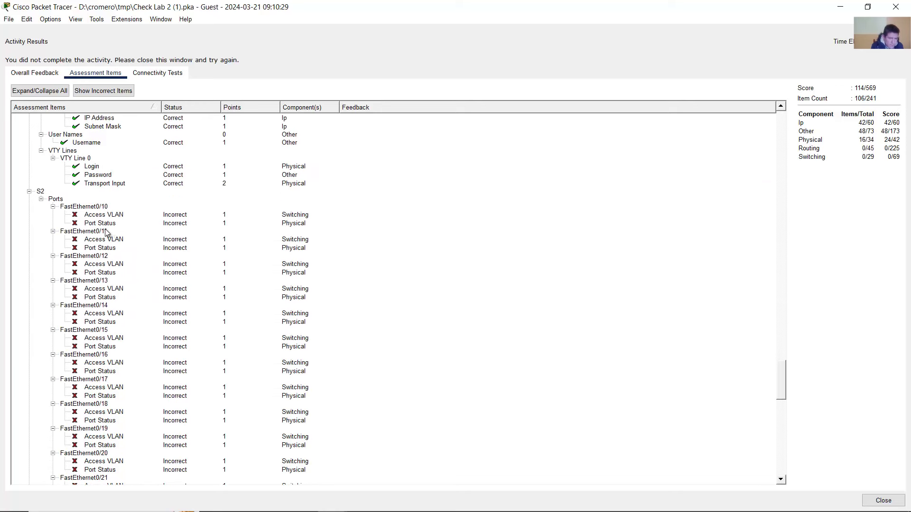
{"action": "scroll", "coordinate": [82, 225], "scroll_direction": "down", "scroll_amount": 13}
{"action": "scroll", "coordinate": [82, 224], "scroll_direction": "down", "scroll_amount": 15}
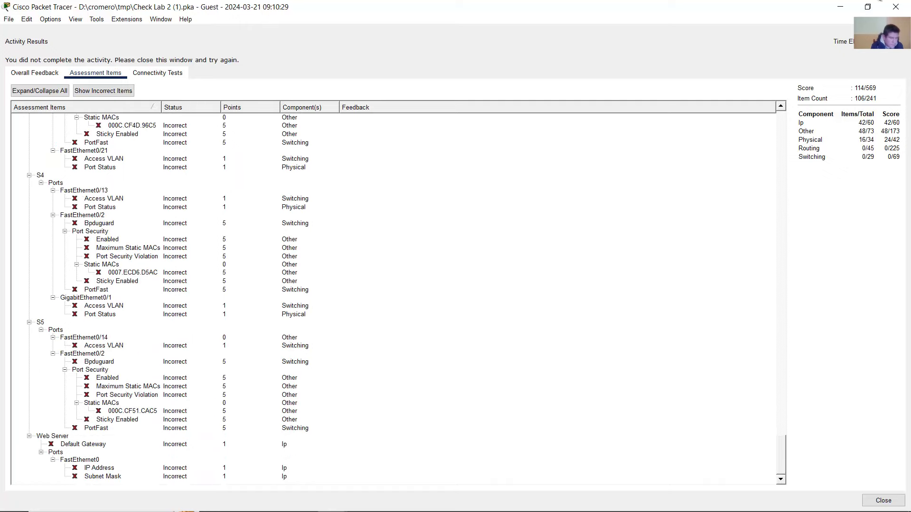
{"action": "left_click", "coordinate": [896, 7]}
- Open R2's CLI and scroll back through its command history
{"action": "scroll", "coordinate": [289, 252], "scroll_direction": "down", "scroll_amount": 1}
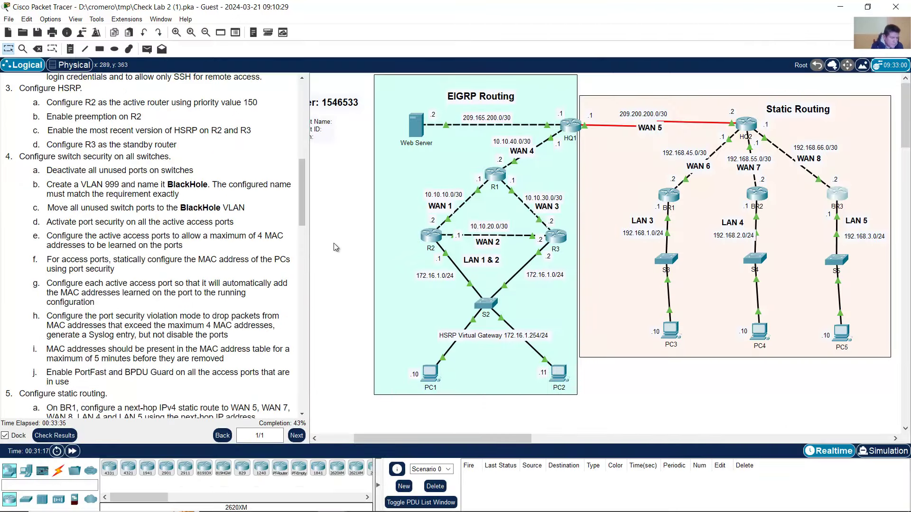
{"action": "scroll", "coordinate": [284, 228], "scroll_direction": "up", "scroll_amount": 2}
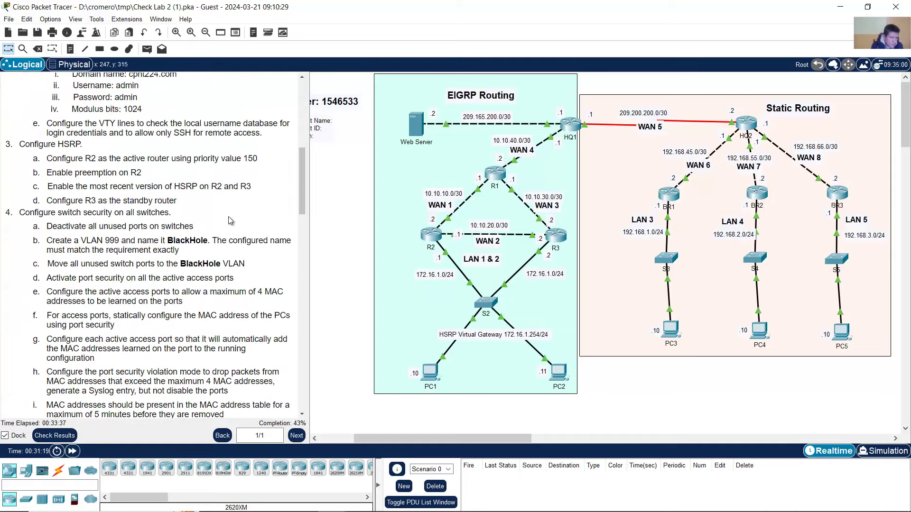
{"action": "left_click", "coordinate": [425, 233]}
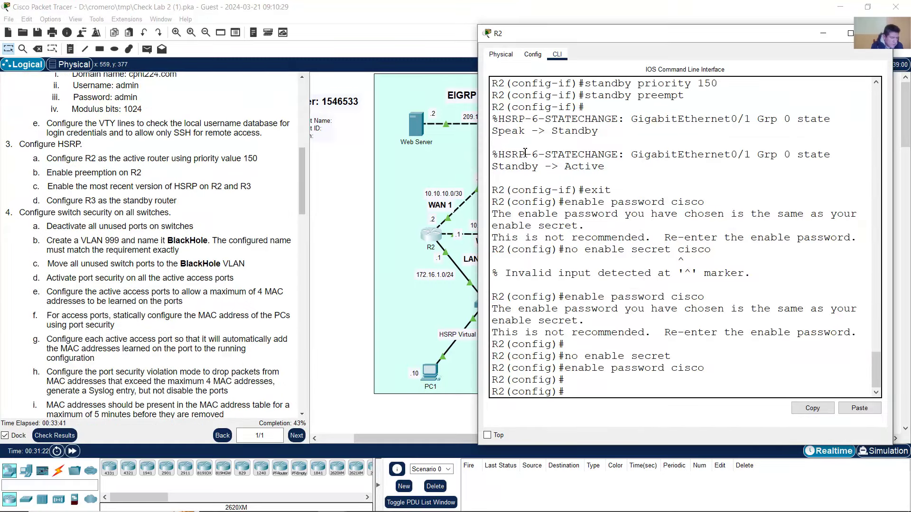
{"action": "left_click_drag", "start_coordinate": [565, 39], "coordinate": [292, 40]}
{"action": "scroll", "coordinate": [376, 219], "scroll_direction": "up", "scroll_amount": 2}
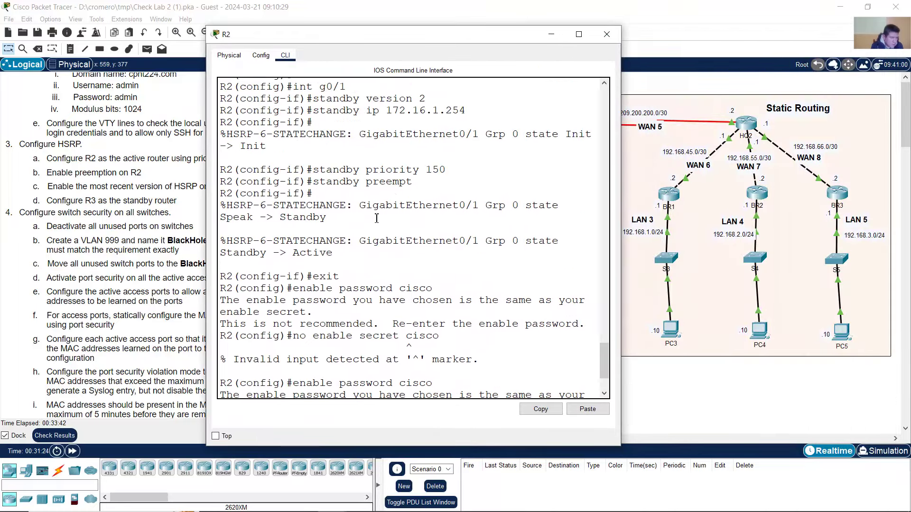
{"action": "scroll", "coordinate": [394, 186], "scroll_direction": "up", "scroll_amount": 2}
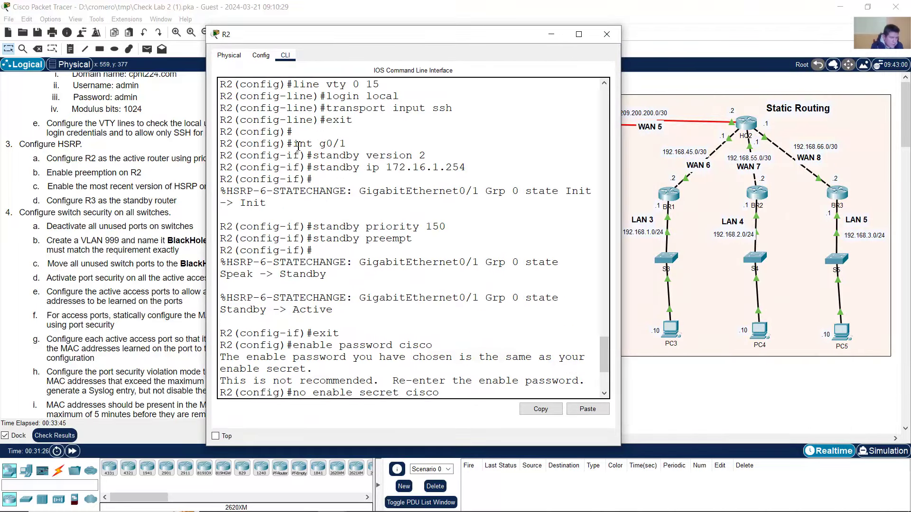
- Highlight R2's HSRP commands from int g0/1 through standby version 2 to standby preempt
{"action": "left_click_drag", "start_coordinate": [297, 146], "coordinate": [437, 238]}
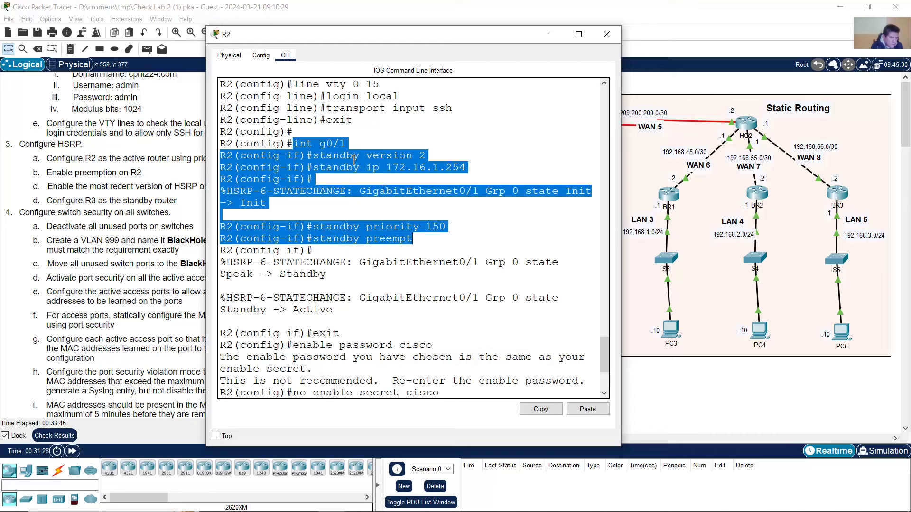
{"action": "left_click", "coordinate": [340, 157]}
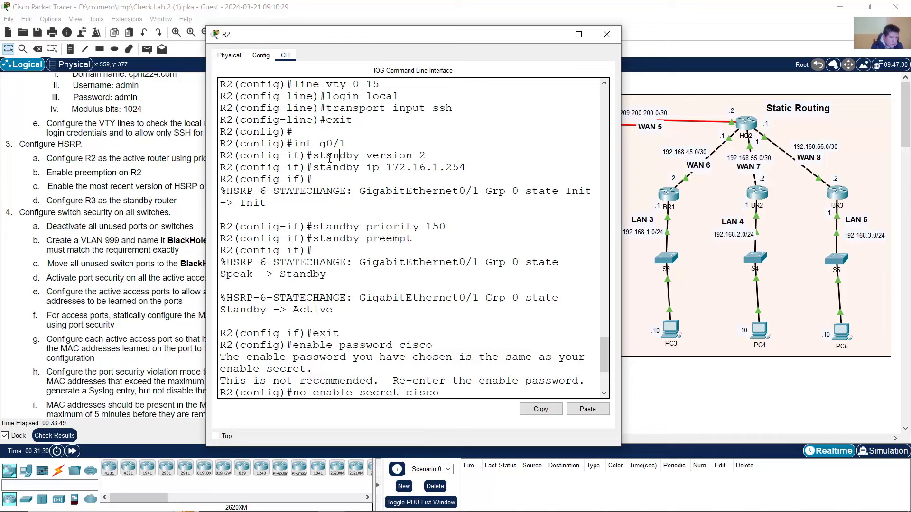
{"action": "double_click", "coordinate": [299, 146]}
{"action": "left_click", "coordinate": [370, 160]}
{"action": "left_click_drag", "start_coordinate": [313, 157], "coordinate": [440, 157]}
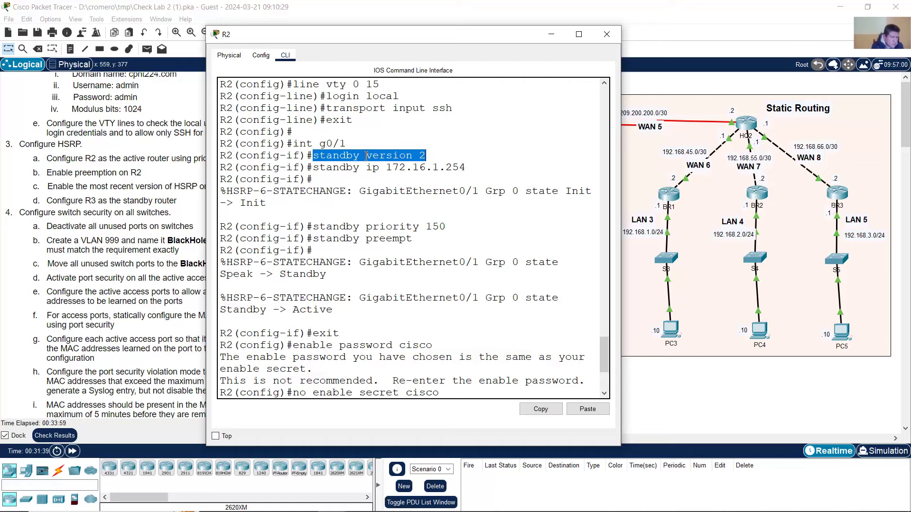
{"action": "left_click", "coordinate": [366, 156]}
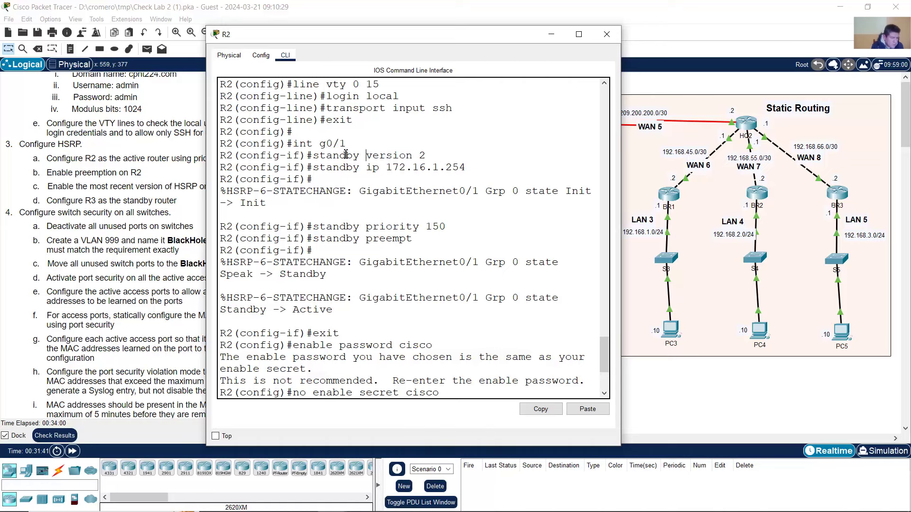
{"action": "key", "text": "Return"}
{"action": "left_click_drag", "start_coordinate": [299, 119], "coordinate": [422, 209]}
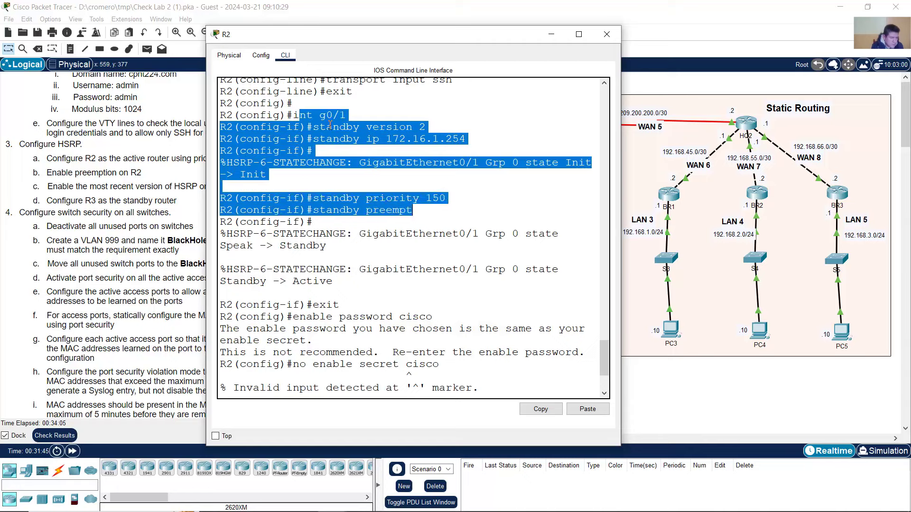
{"action": "left_click_drag", "start_coordinate": [293, 117], "coordinate": [430, 214]}
- Enter interface configuration for R2's g0/1
{"action": "scroll", "coordinate": [425, 213], "scroll_direction": "down", "scroll_amount": 4}
{"action": "left_click", "coordinate": [444, 297]}
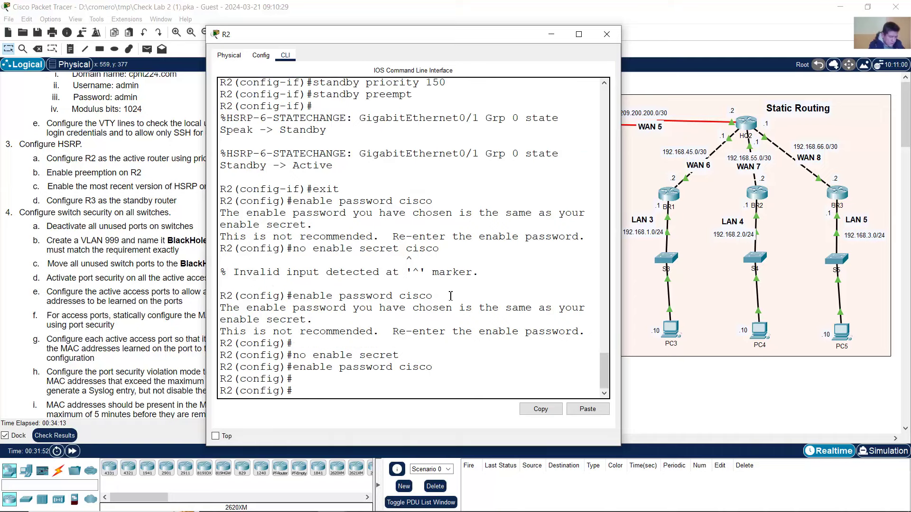
{"action": "type", "text": "int g0/1"}
{"action": "key", "text": "Return"}
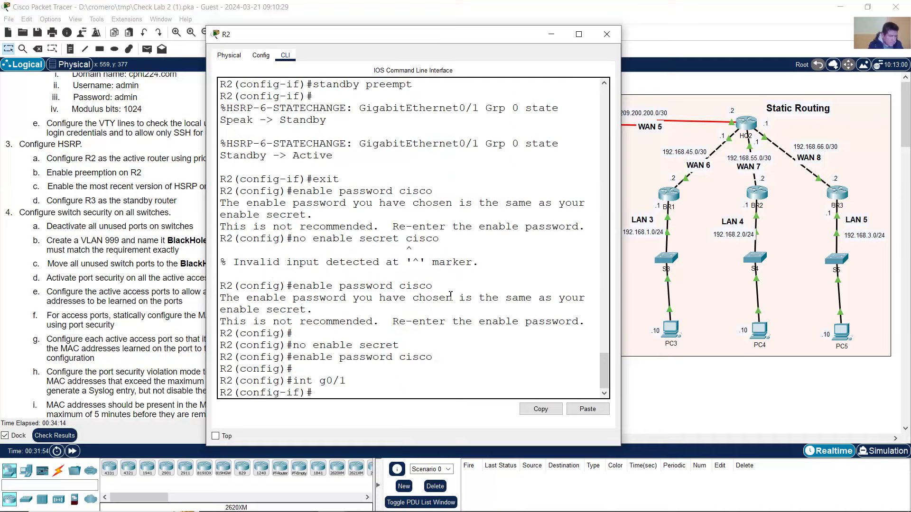
- Run 'no standby version 2' on g0/1, fixing the 'stanby' typo
{"action": "scroll", "coordinate": [427, 287], "scroll_direction": "up", "scroll_amount": 3}
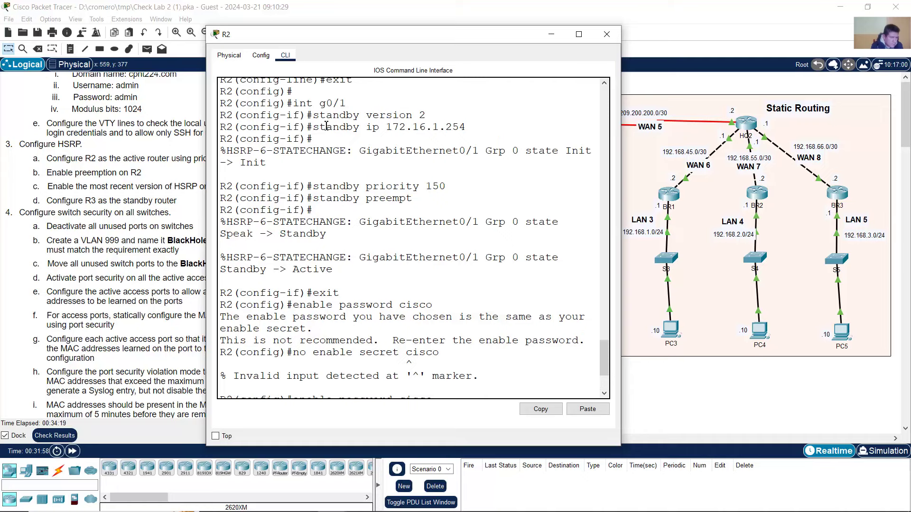
{"action": "scroll", "coordinate": [395, 250], "scroll_direction": "down", "scroll_amount": 3}
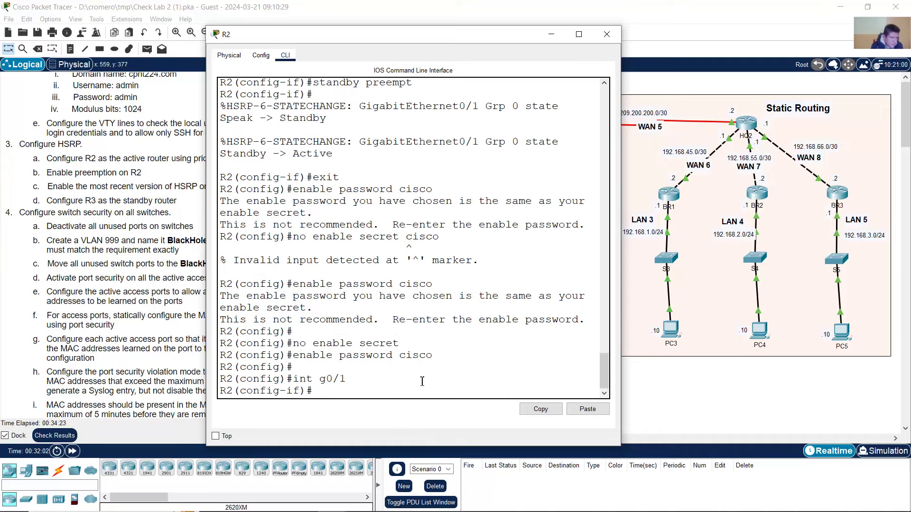
{"action": "scroll", "coordinate": [422, 381], "scroll_direction": "up", "scroll_amount": 3}
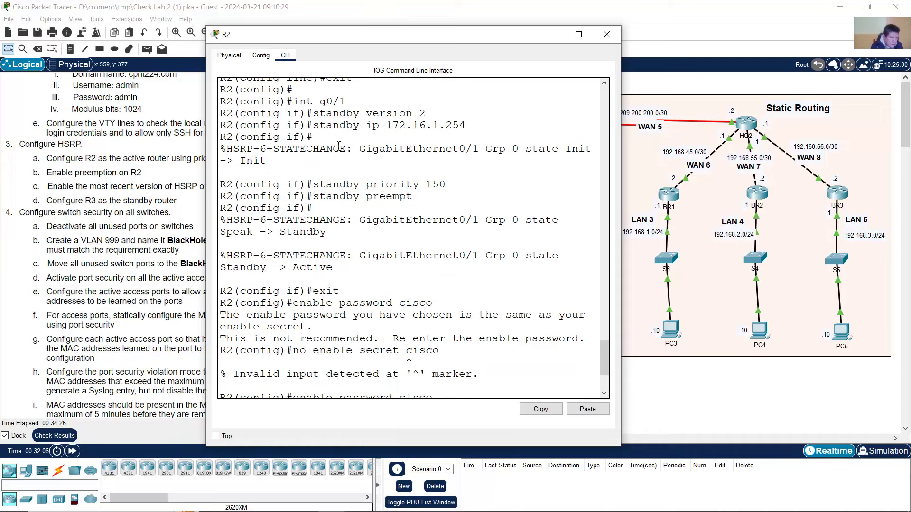
{"action": "scroll", "coordinate": [416, 253], "scroll_direction": "down", "scroll_amount": 3}
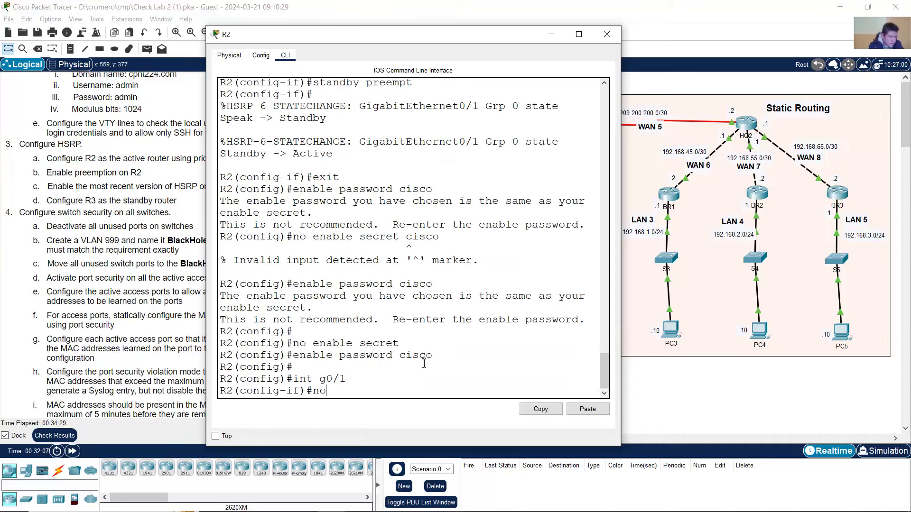
{"action": "scroll", "coordinate": [396, 366], "scroll_direction": "up", "scroll_amount": 3}
{"action": "scroll", "coordinate": [395, 365], "scroll_direction": "up", "scroll_amount": 2}
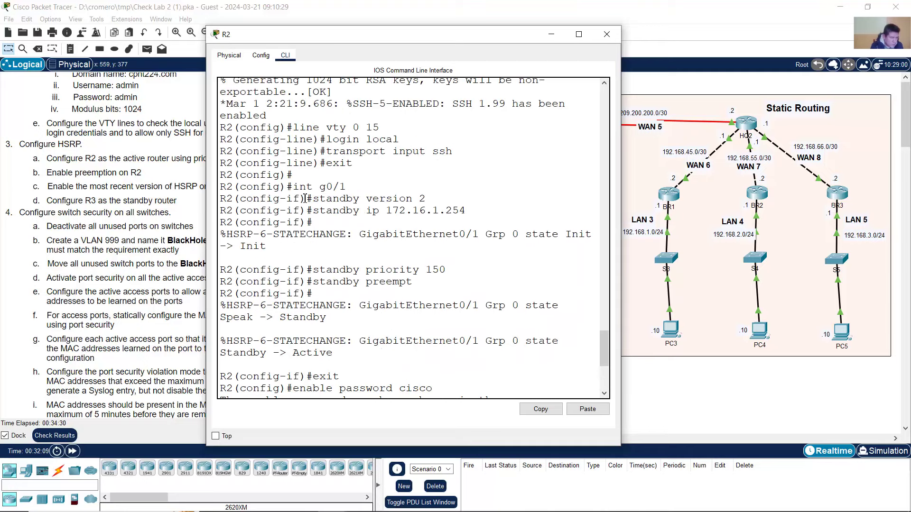
{"action": "left_click_drag", "start_coordinate": [311, 199], "coordinate": [456, 202]}
{"action": "type", "text": "no"}
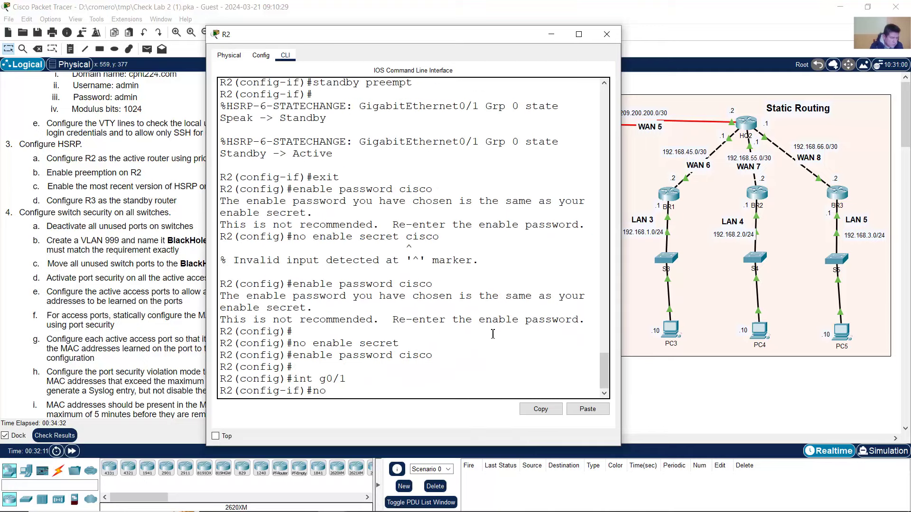
{"action": "type", "text": " stanby"}
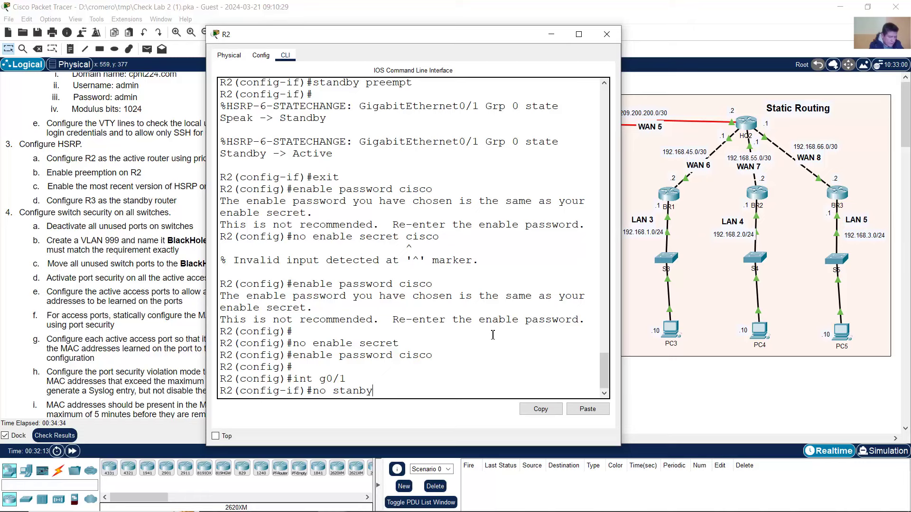
{"action": "type", "text": " version 2"}
{"action": "key", "text": "Return"}
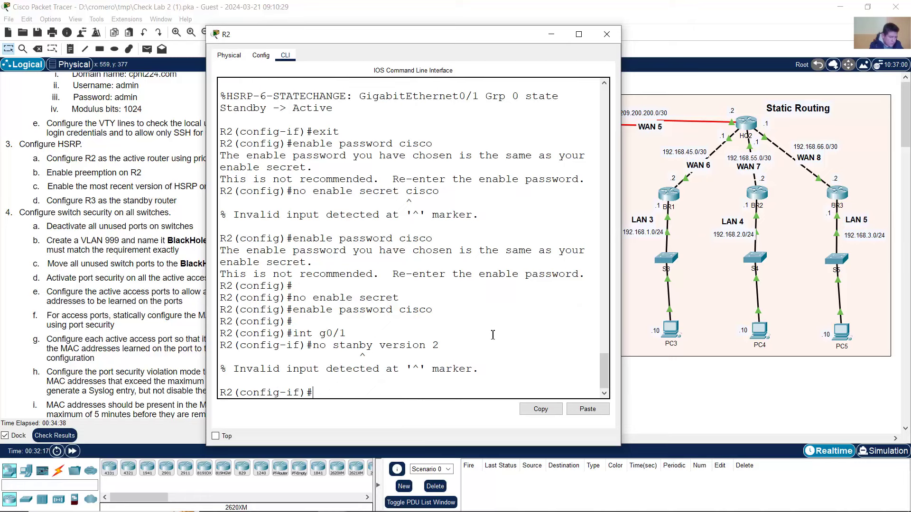
{"action": "key", "text": "Up"}
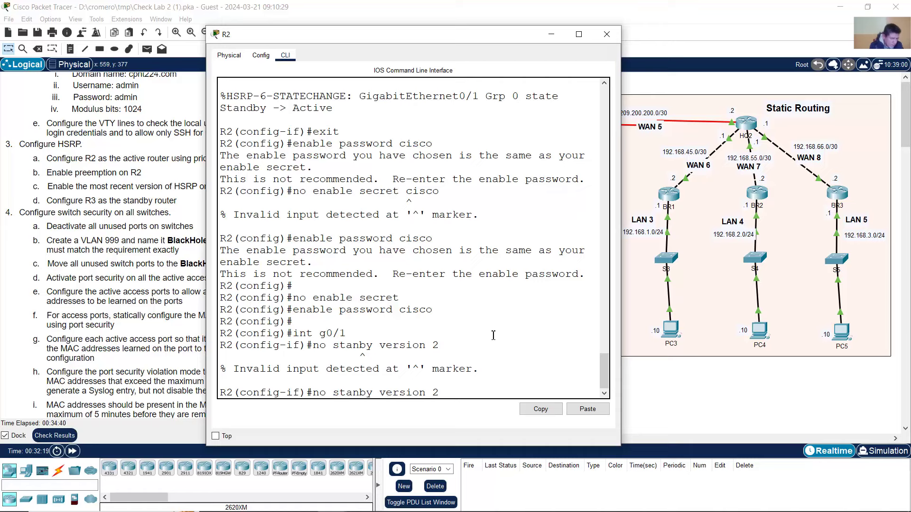
{"action": "type", "text": "d"}
{"action": "key", "text": "Return"}
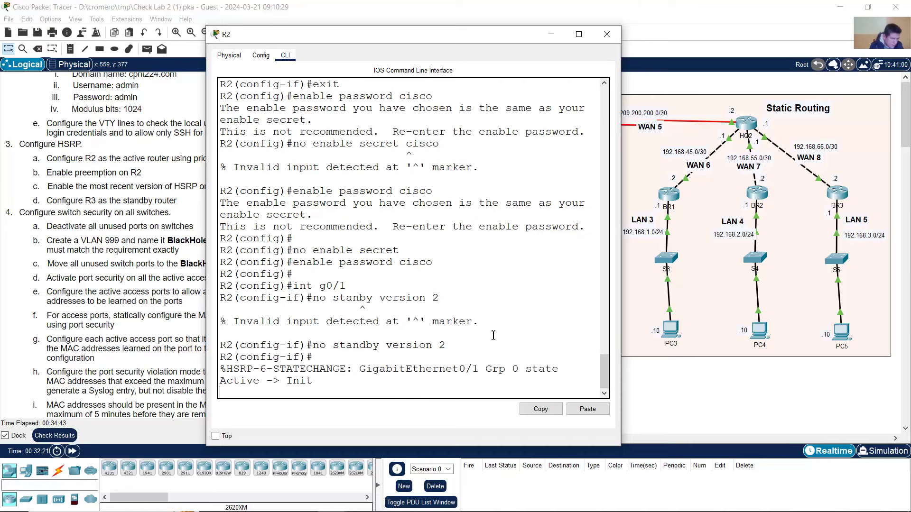
{"action": "key", "text": "Return"}
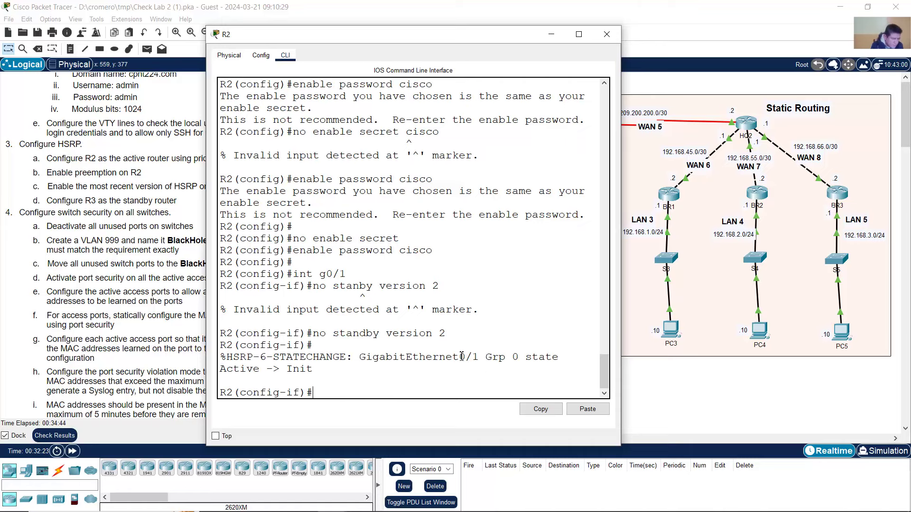
- Try 'no standby ip' after checking the 172.16.1.254 virtual address
{"action": "scroll", "coordinate": [462, 355], "scroll_direction": "up", "scroll_amount": 9}
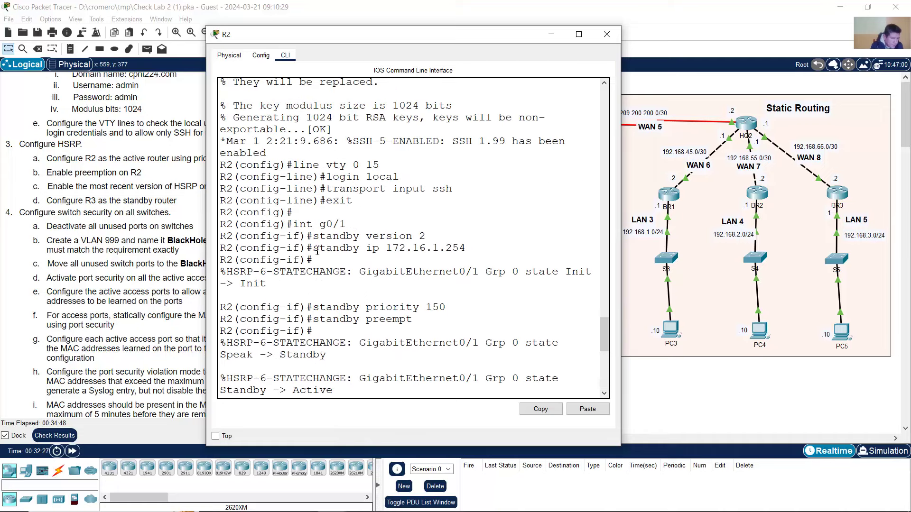
{"action": "left_click_drag", "start_coordinate": [313, 249], "coordinate": [473, 258]}
{"action": "scroll", "coordinate": [505, 341], "scroll_direction": "down", "scroll_amount": 2}
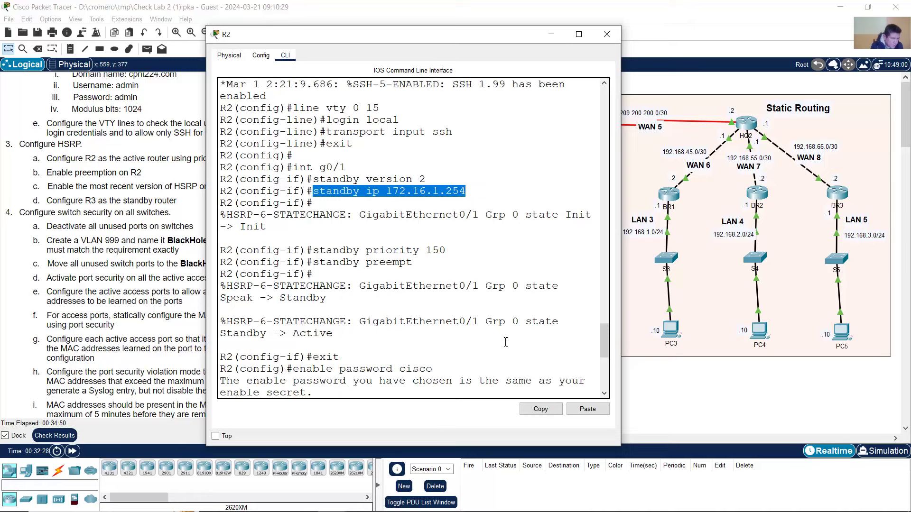
{"action": "scroll", "coordinate": [505, 341], "scroll_direction": "down", "scroll_amount": 8}
{"action": "type", "text": "no"}
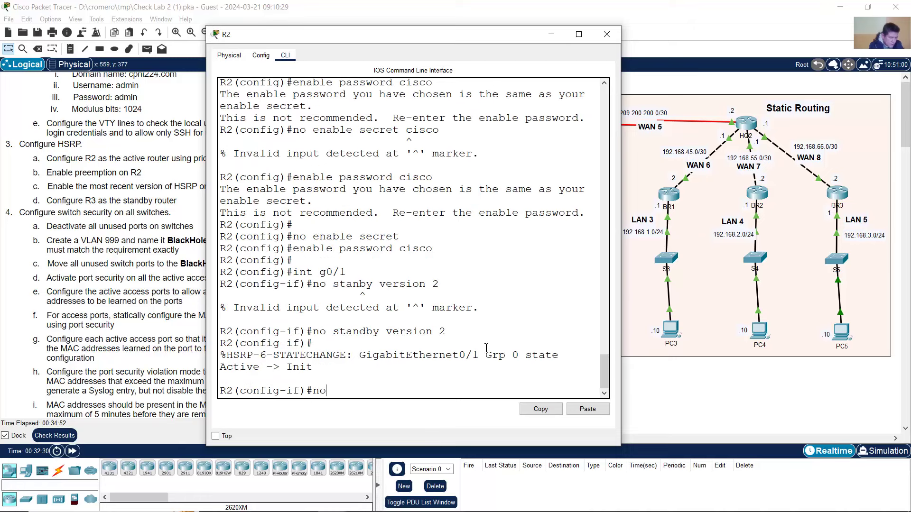
{"action": "type", "text": " standby ip"}
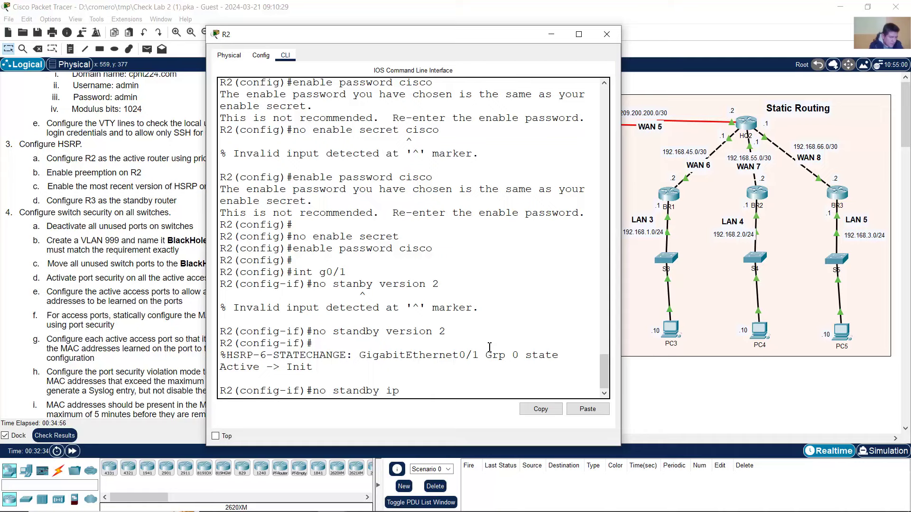
{"action": "scroll", "coordinate": [482, 346], "scroll_direction": "up", "scroll_amount": 3}
{"action": "scroll", "coordinate": [445, 299], "scroll_direction": "up", "scroll_amount": 4}
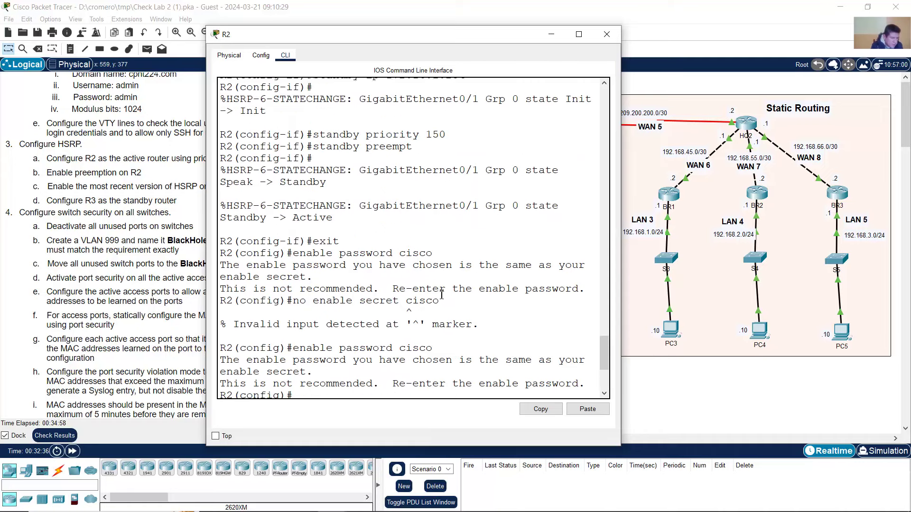
{"action": "left_click_drag", "start_coordinate": [390, 133], "coordinate": [466, 134]}
{"action": "left_click", "coordinate": [445, 135]}
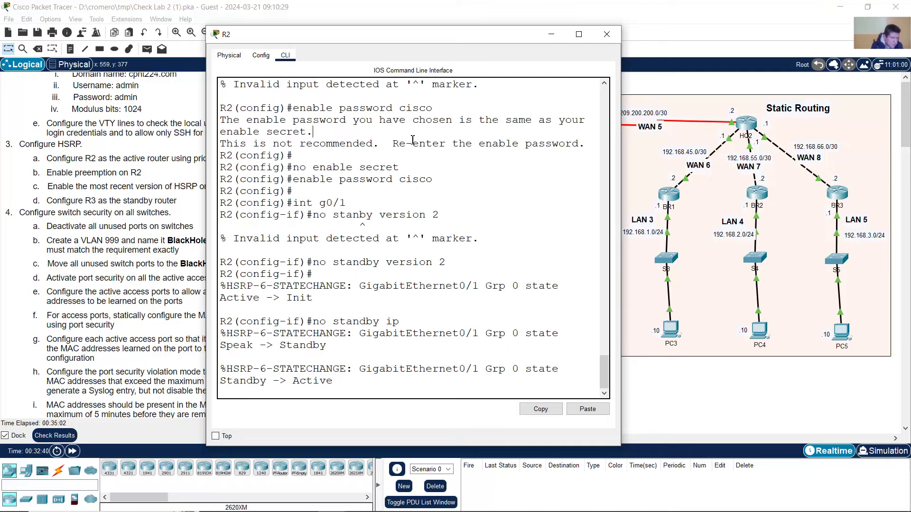
{"action": "scroll", "coordinate": [439, 174], "scroll_direction": "up", "scroll_amount": 1}
{"action": "scroll", "coordinate": [439, 174], "scroll_direction": "down", "scroll_amount": 1}
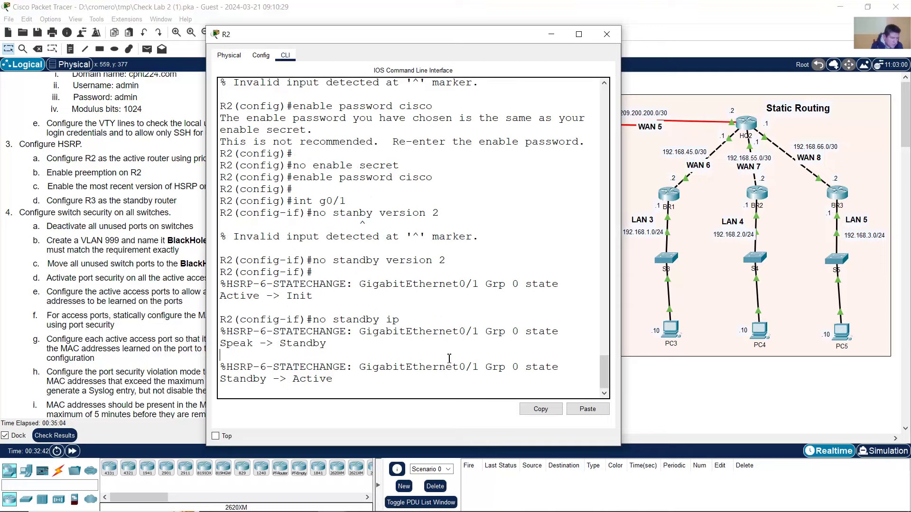
{"action": "key", "text": "Return"}
- Retry the standby address removal with 'no standby ip 172.' and a shortened variant
{"action": "type", "text": "no standby ip 172.16.1.254"}
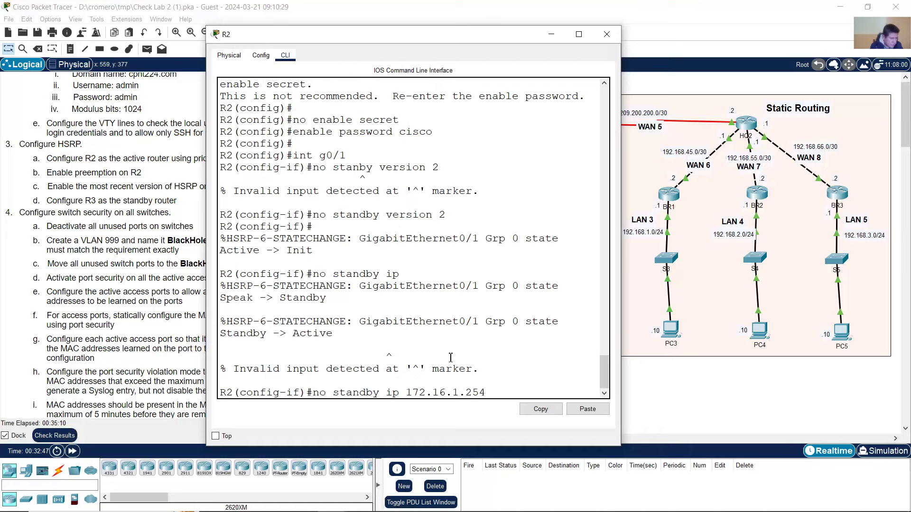
{"action": "key", "text": "Return"}
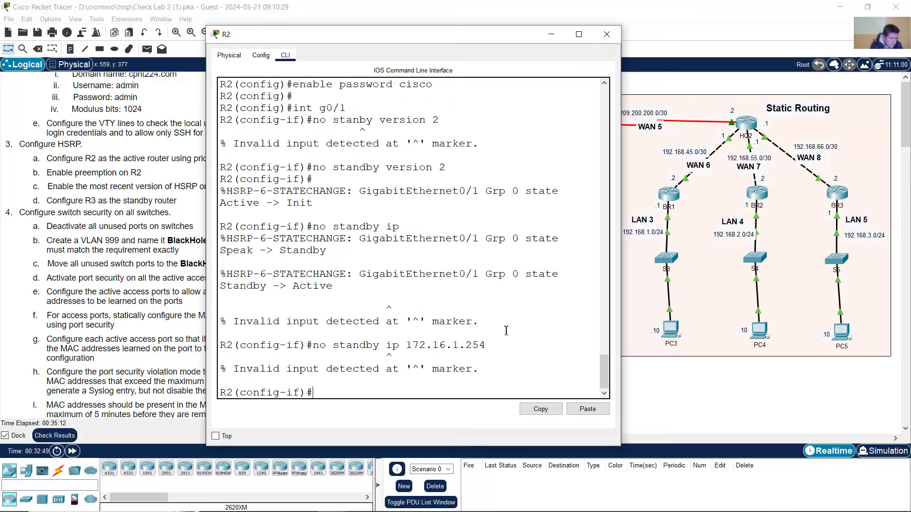
{"action": "key", "text": "Up"}
{"action": "key", "text": "BackSpace"}
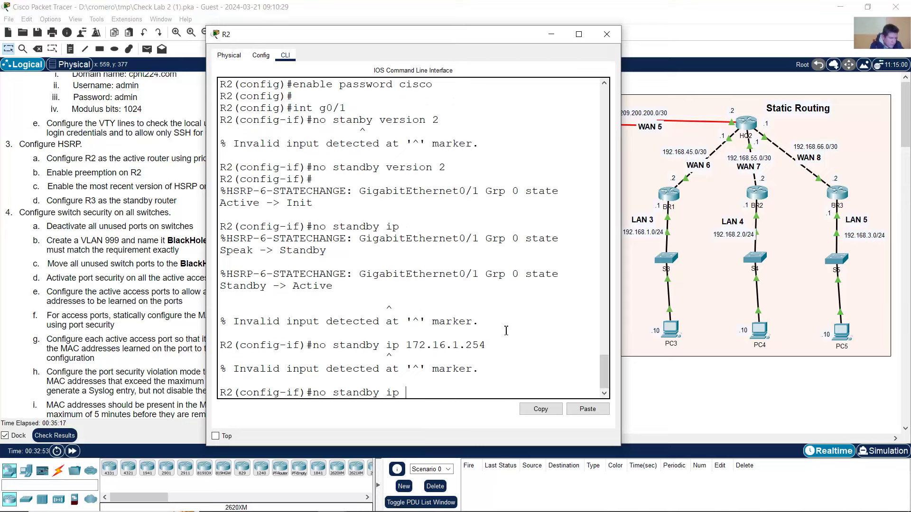
{"action": "key", "text": "Return"}
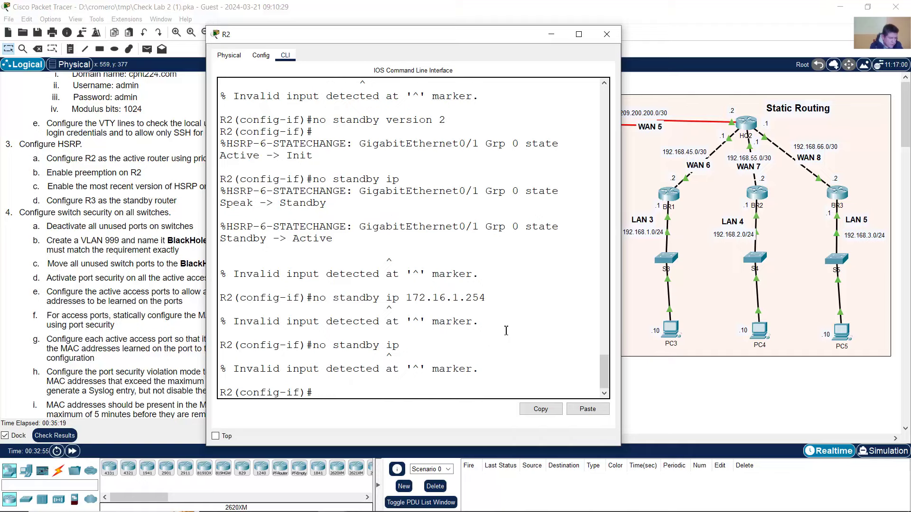
- Exit to privileged EXEC and run 'show run' on R2
{"action": "scroll", "coordinate": [506, 330], "scroll_direction": "up", "scroll_amount": 8}
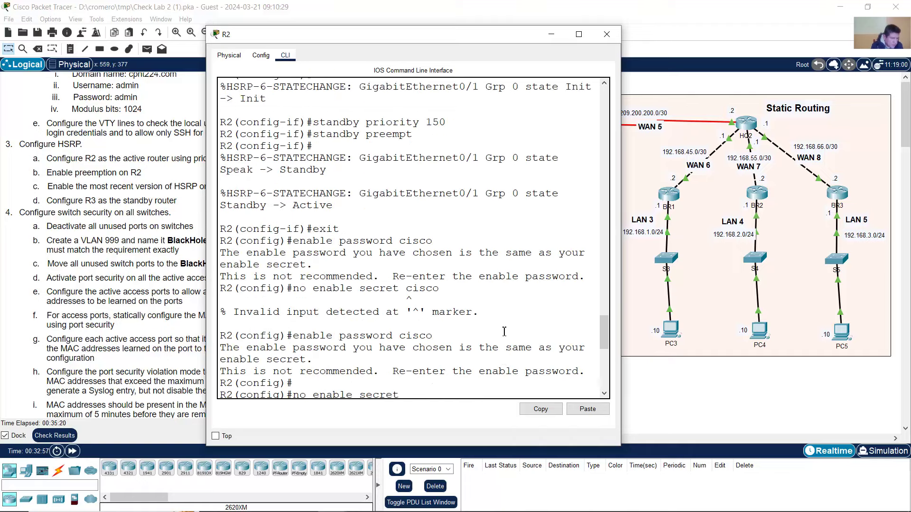
{"action": "scroll", "coordinate": [504, 331], "scroll_direction": "down", "scroll_amount": 8}
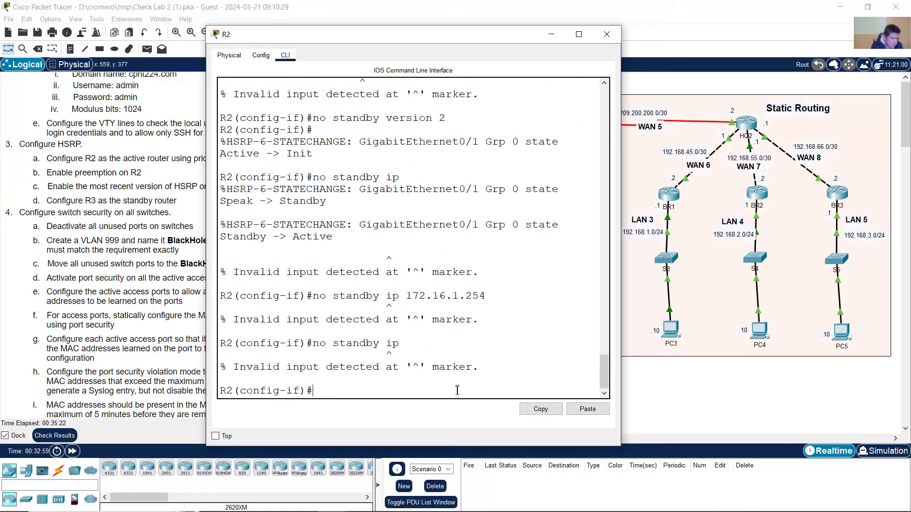
{"action": "type", "text": "exit"}
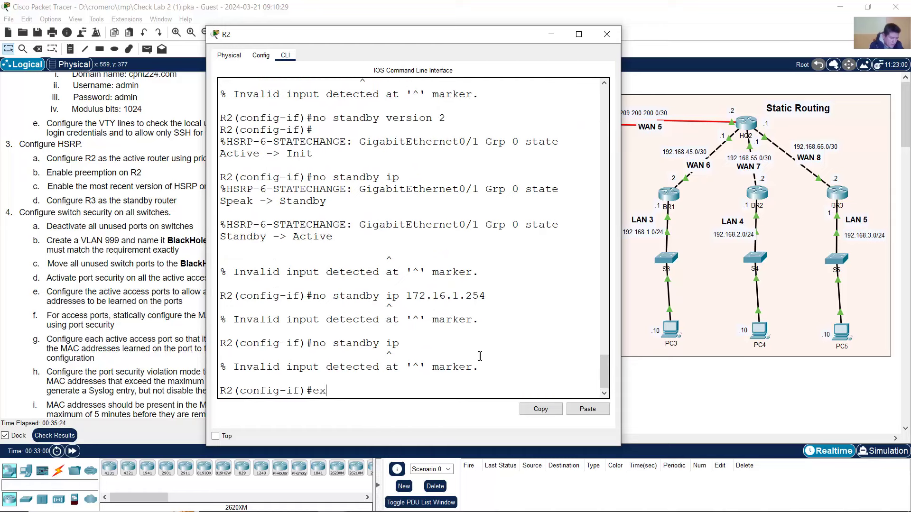
{"action": "key", "text": "Return"}
{"action": "key", "text": "Return"}
{"action": "type", "text": "exit"}
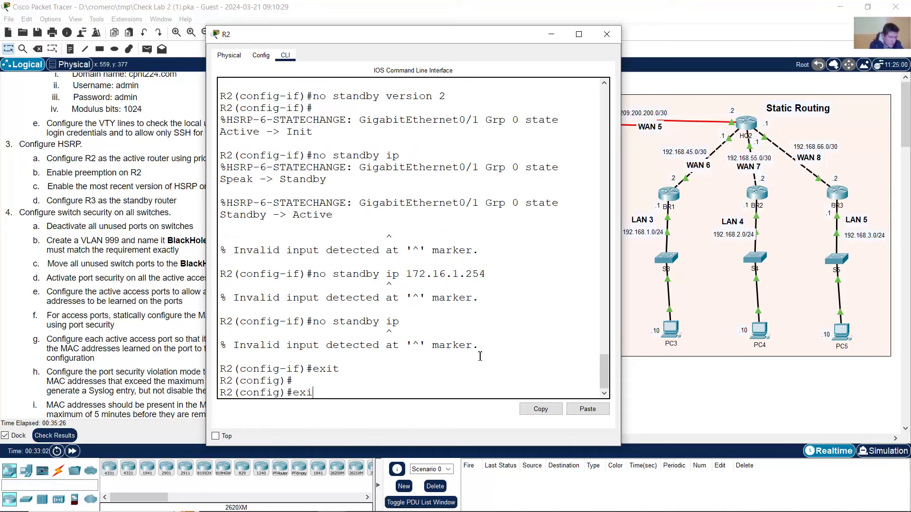
{"action": "key", "text": "Return"}
{"action": "type", "text": "show run"}
{"action": "key", "text": "Return"}
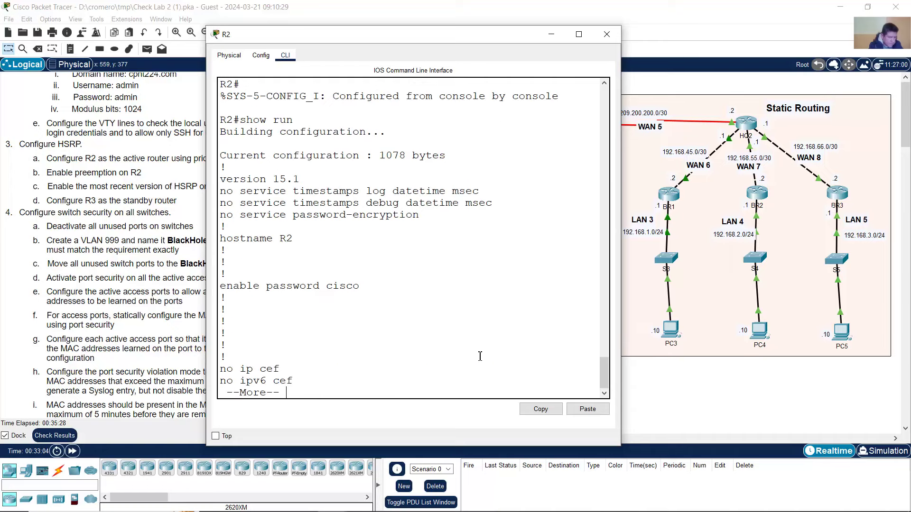
- Note standby group 0 in the running config, then re-enter conf term and int g0/1
{"action": "key", "text": "space"}
{"action": "key", "text": "space"}
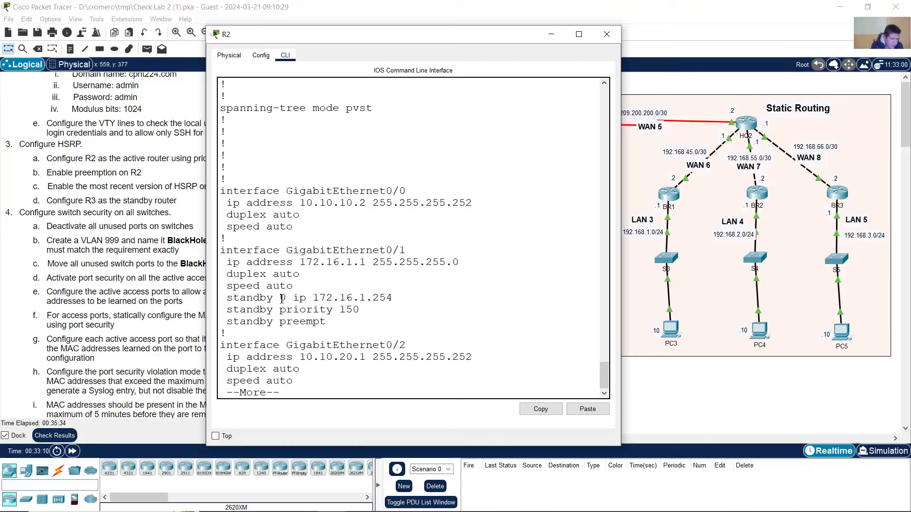
{"action": "left_click_drag", "start_coordinate": [281, 299], "coordinate": [291, 299]}
{"action": "left_click", "coordinate": [309, 300]}
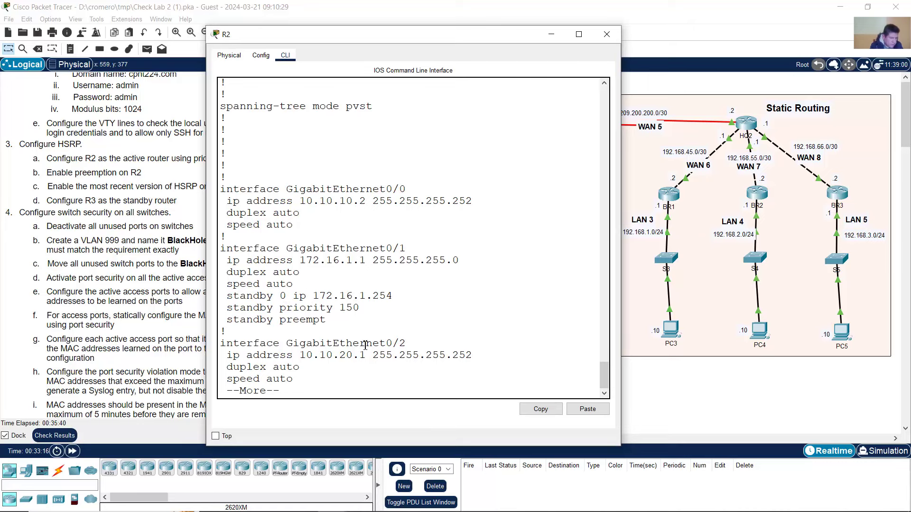
{"action": "type", "text": "conf "}
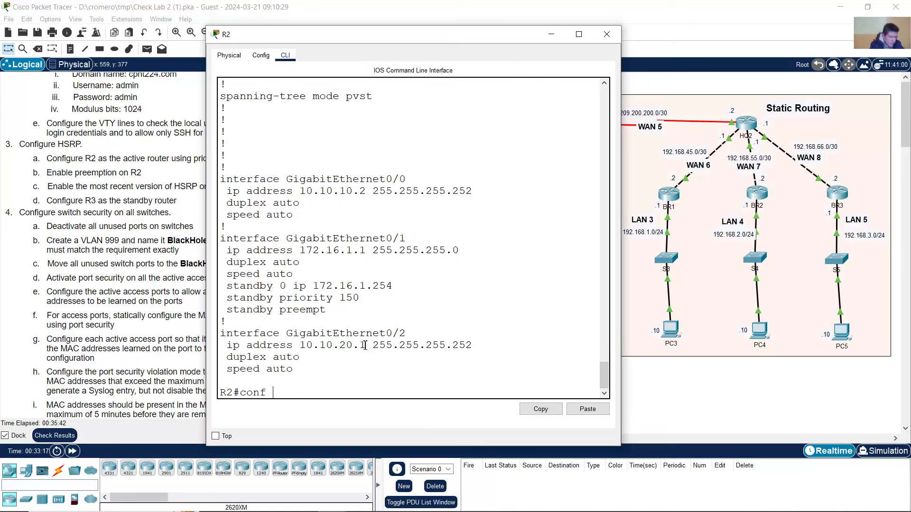
{"action": "type", "text": "term"}
{"action": "key", "text": "Return"}
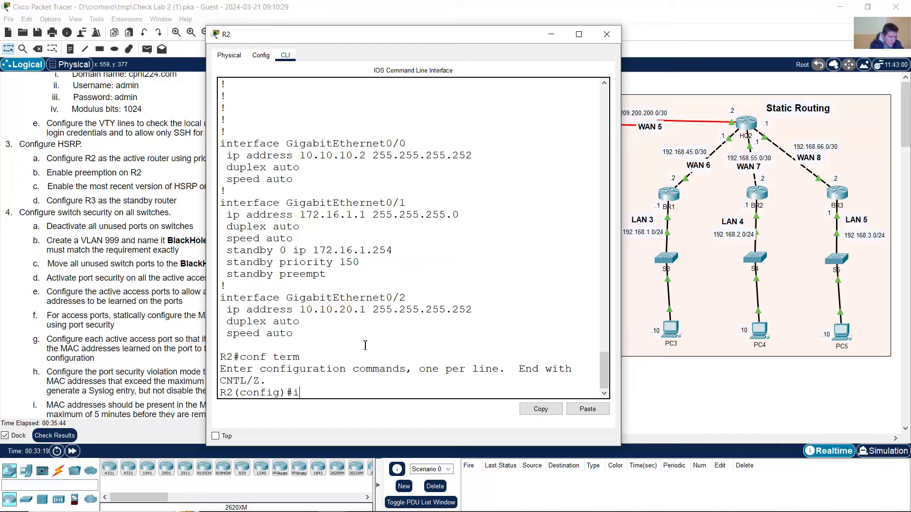
{"action": "type", "text": "int g0/1"}
{"action": "key", "text": "Return"}
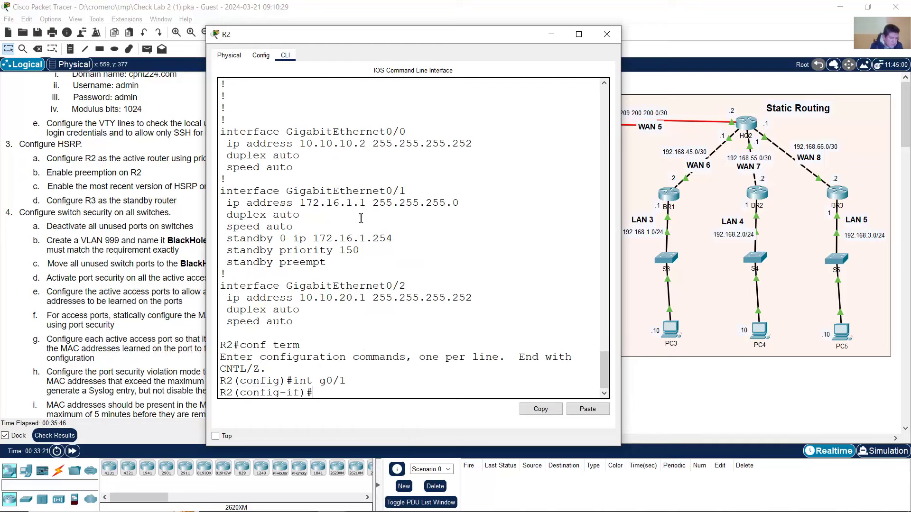
{"action": "left_click_drag", "start_coordinate": [359, 191], "coordinate": [406, 191]}
{"action": "left_click", "coordinate": [388, 239]}
- Run 'no standby 0 ip 172.16.1.254' by pasting the copied standby line after 'no'
{"action": "type", "text": "no"}
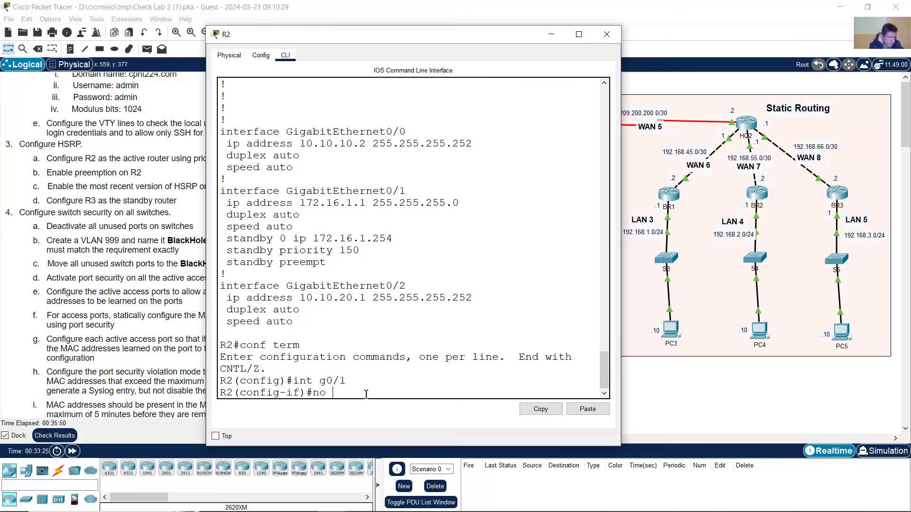
{"action": "left_click_drag", "start_coordinate": [229, 238], "coordinate": [392, 238]}
{"action": "right_click", "coordinate": [386, 238]}
{"action": "left_click", "coordinate": [411, 245]}
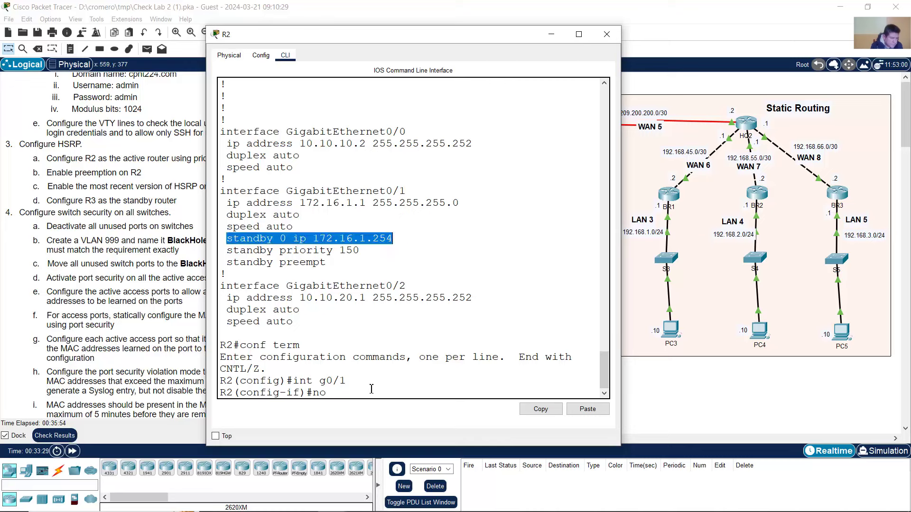
{"action": "right_click", "coordinate": [370, 388]}
{"action": "left_click", "coordinate": [393, 404]}
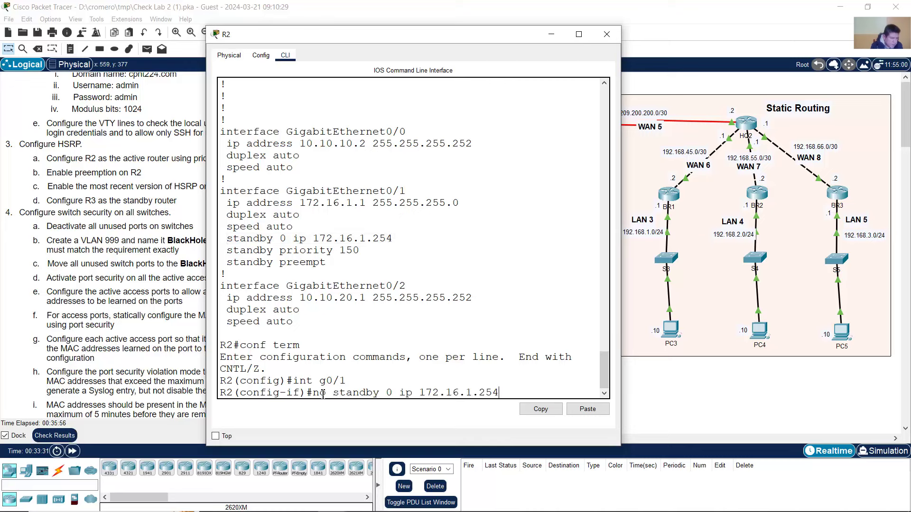
{"action": "left_click_drag", "start_coordinate": [340, 391], "coordinate": [504, 392]}
{"action": "left_click", "coordinate": [514, 392]}
{"action": "key", "text": "Return"}
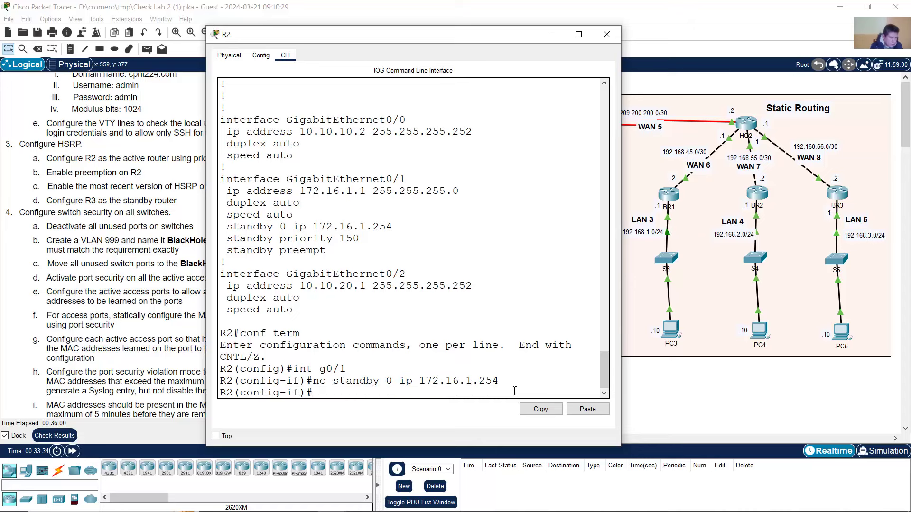
- Remove standby priority 150 and standby preempt from g0/1
{"action": "key", "text": "Up"}
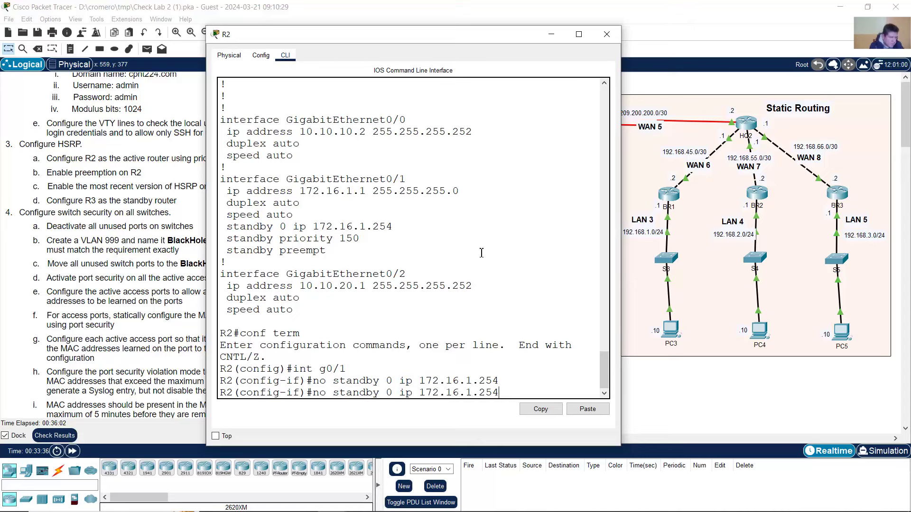
{"action": "key", "text": "BackSpace"}
{"action": "key", "text": "BackSpace"}
{"action": "key", "text": "BackSpace"}
{"action": "key", "text": "BackSpace"}
{"action": "key", "text": "BackSpace"}
{"action": "key", "text": "BackSpace"}
{"action": "key", "text": "BackSpace"}
{"action": "key", "text": "BackSpace"}
{"action": "key", "text": "BackSpace"}
{"action": "key", "text": "BackSpace"}
{"action": "key", "text": "BackSpace"}
{"action": "key", "text": "BackSpace"}
{"action": "key", "text": "BackSpace"}
{"action": "key", "text": "BackSpace"}
{"action": "type", "text": "priority 150"}
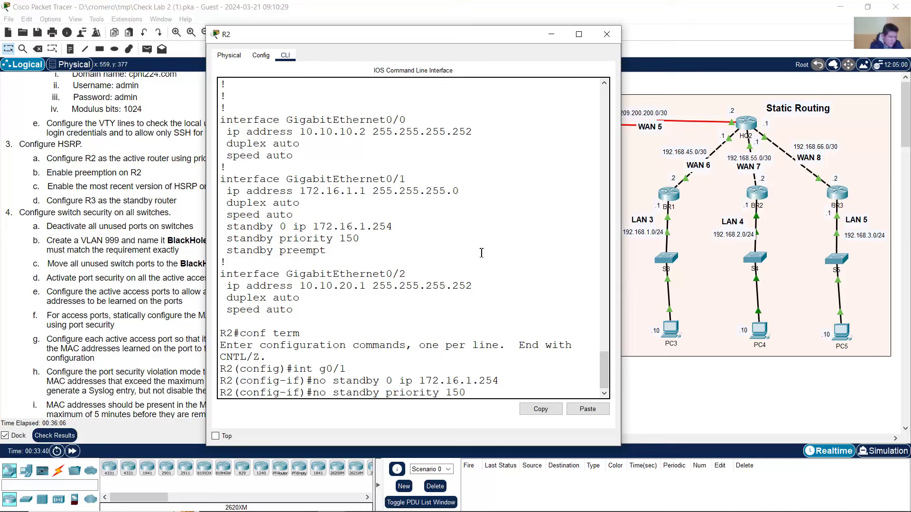
{"action": "key", "text": "Return"}
{"action": "key", "text": "Up"}
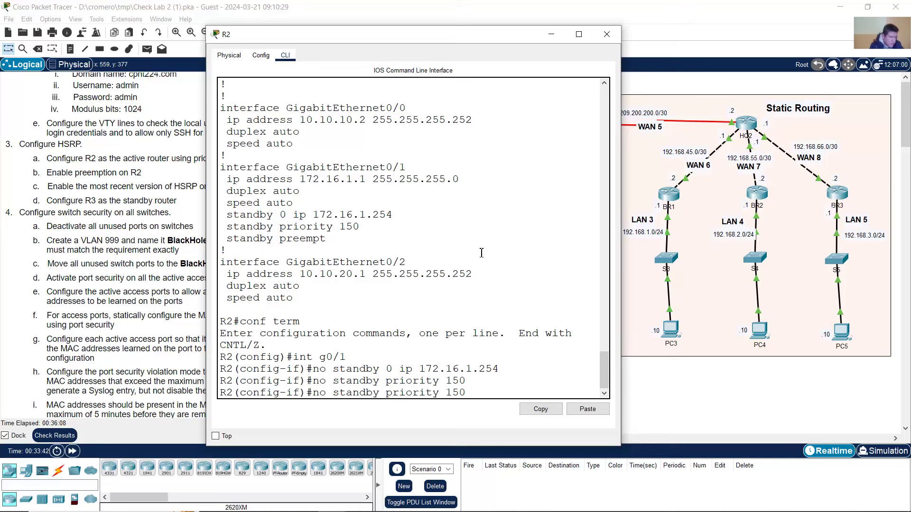
{"action": "key", "text": "BackSpace"}
{"action": "key", "text": "BackSpace"}
{"action": "key", "text": "BackSpace"}
{"action": "key", "text": "BackSpace"}
{"action": "key", "text": "BackSpace"}
{"action": "key", "text": "BackSpace"}
{"action": "key", "text": "BackSpace"}
{"action": "key", "text": "BackSpace"}
{"action": "key", "text": "BackSpace"}
{"action": "key", "text": "BackSpace"}
{"action": "key", "text": "BackSpace"}
{"action": "type", "text": "reempt"}
{"action": "key", "text": "Return"}
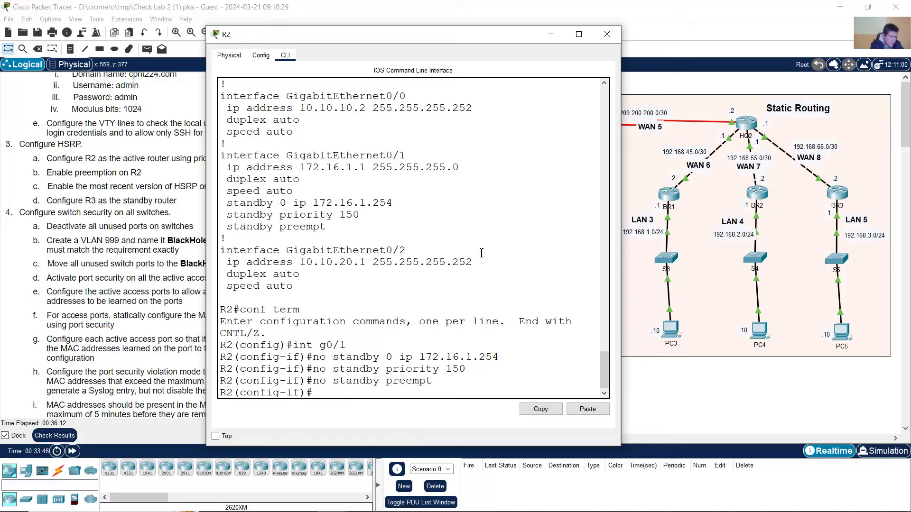
- Exit interface and global configuration modes
{"action": "type", "text": "exit"}
{"action": "key", "text": "Return"}
{"action": "type", "text": "ex"}
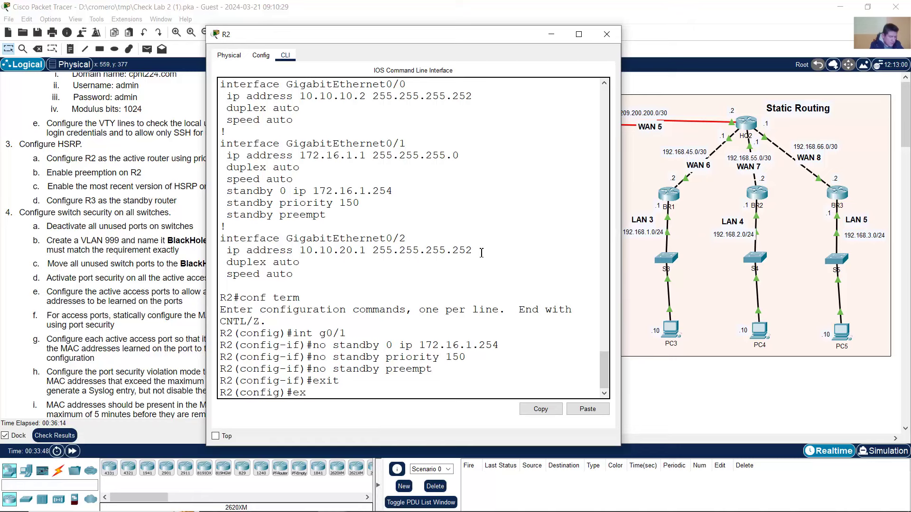
{"action": "type", "text": "it"}
{"action": "key", "text": "Return"}
- Run 'show run' and confirm the GigabitEthernet0/1 block has only its IP address, no HSRP
{"action": "type", "text": "show run"}
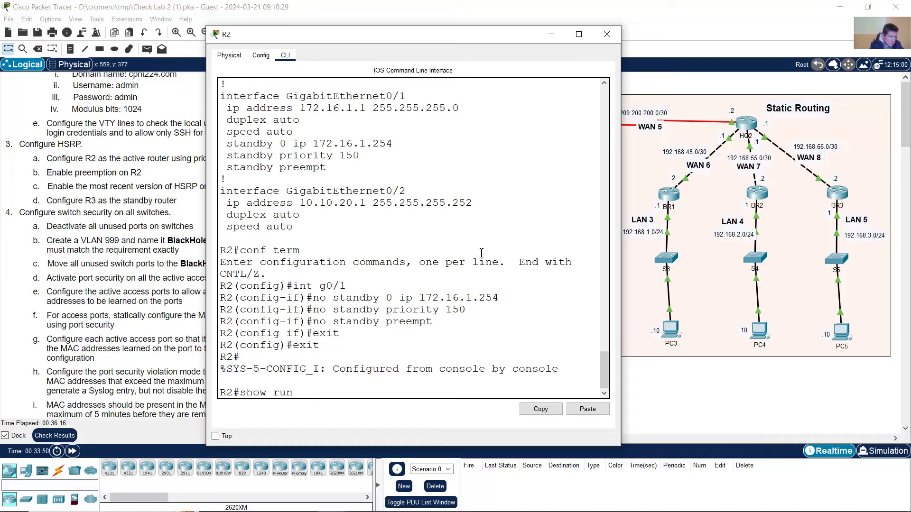
{"action": "key", "text": "Return"}
{"action": "key", "text": "space"}
{"action": "key", "text": "space"}
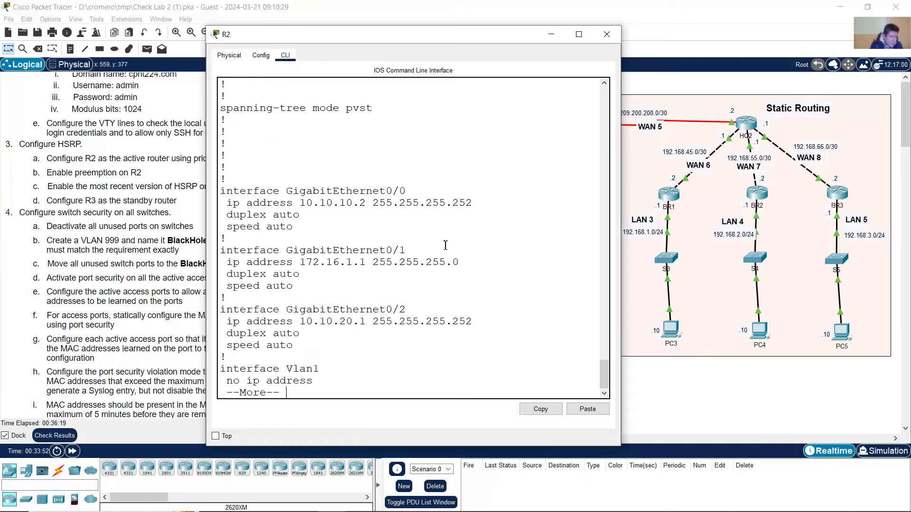
{"action": "left_click_drag", "start_coordinate": [222, 250], "coordinate": [309, 285]}
{"action": "left_click_drag", "start_coordinate": [302, 251], "coordinate": [411, 250]}
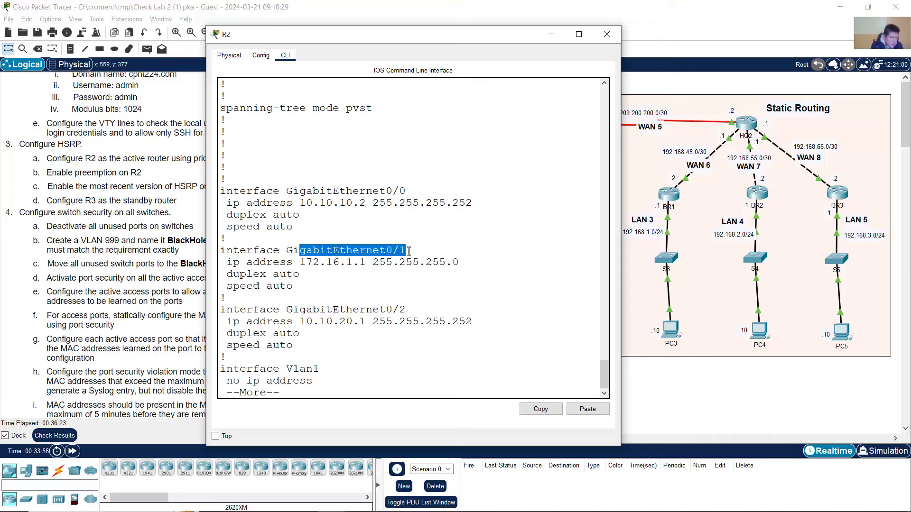
{"action": "left_click", "coordinate": [289, 272]}
{"action": "left_click_drag", "start_coordinate": [238, 260], "coordinate": [456, 260]}
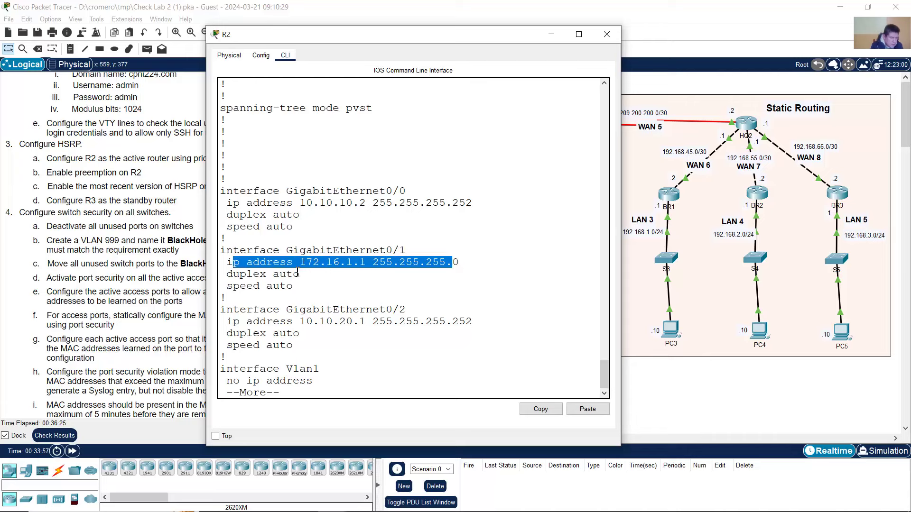
{"action": "left_click", "coordinate": [248, 261]}
{"action": "left_click_drag", "start_coordinate": [240, 251], "coordinate": [308, 274]}
{"action": "left_click", "coordinate": [344, 302]}
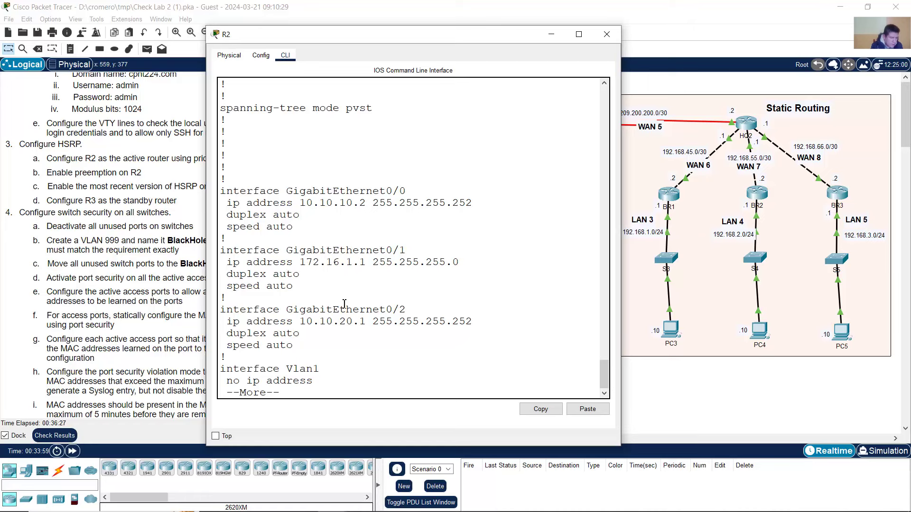
{"action": "scroll", "coordinate": [366, 345], "scroll_direction": "down", "scroll_amount": 1}
{"action": "key", "text": "space"}
{"action": "key", "text": "space"}
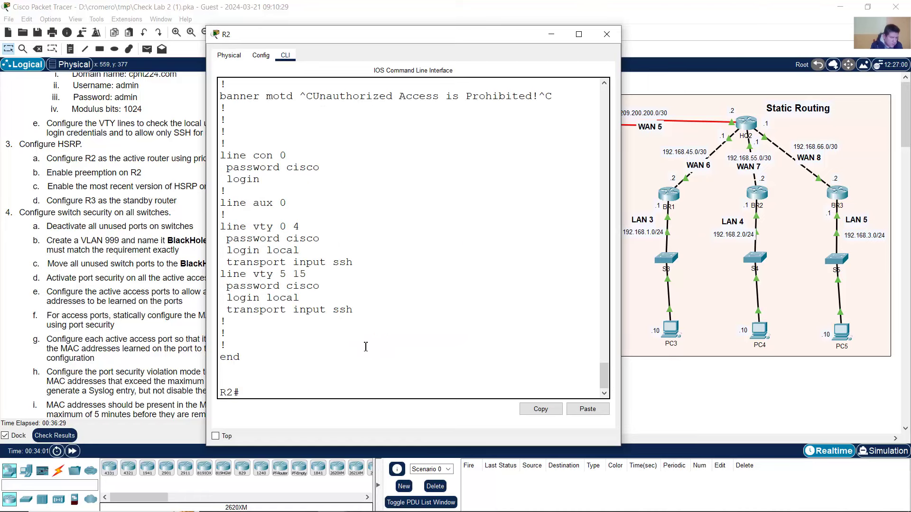
- Re-enter g0/1 configuration and start a 'standby' command to list its options
{"action": "type", "text": "conf term"}
{"action": "key", "text": "Return"}
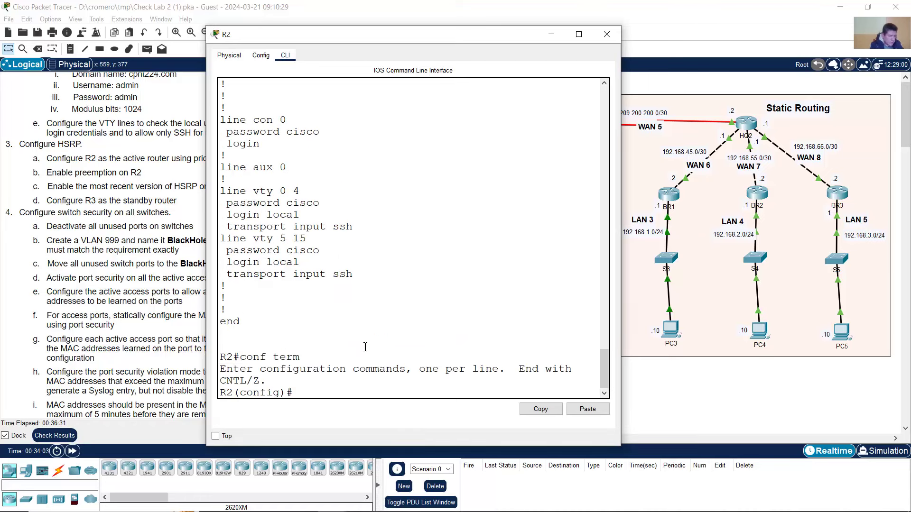
{"action": "type", "text": "int g0/1"}
{"action": "key", "text": "Return"}
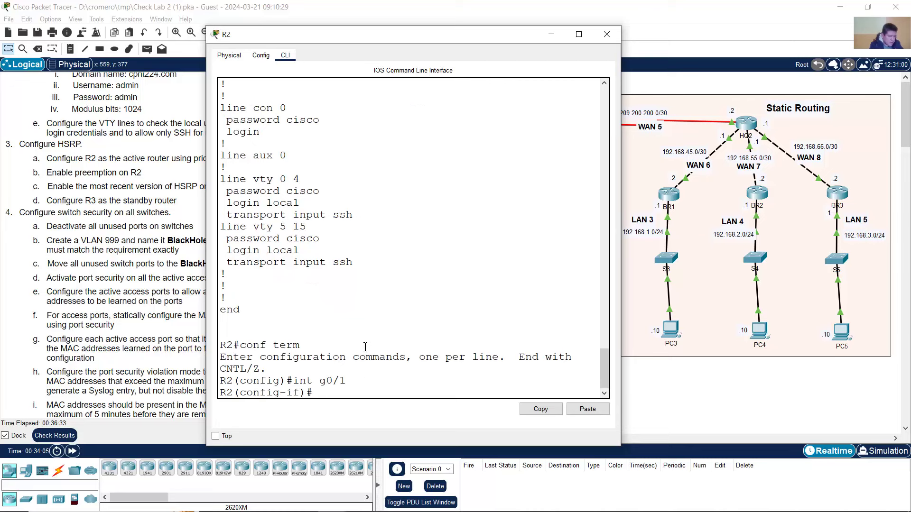
{"action": "type", "text": "standby"}
- Set HSRP to version 2 on R2's G0/1, correcting the rejected first attempt
{"action": "type", "text": "?"}
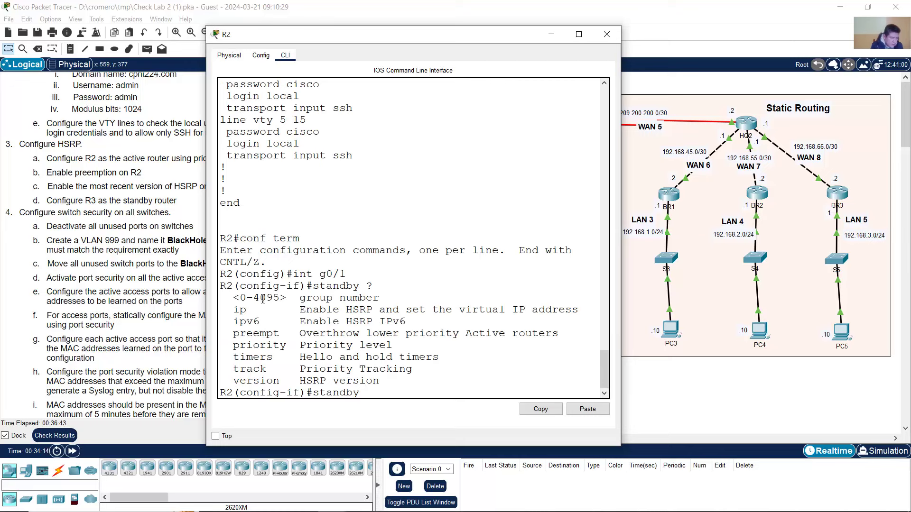
{"action": "left_click_drag", "start_coordinate": [242, 298], "coordinate": [381, 298]}
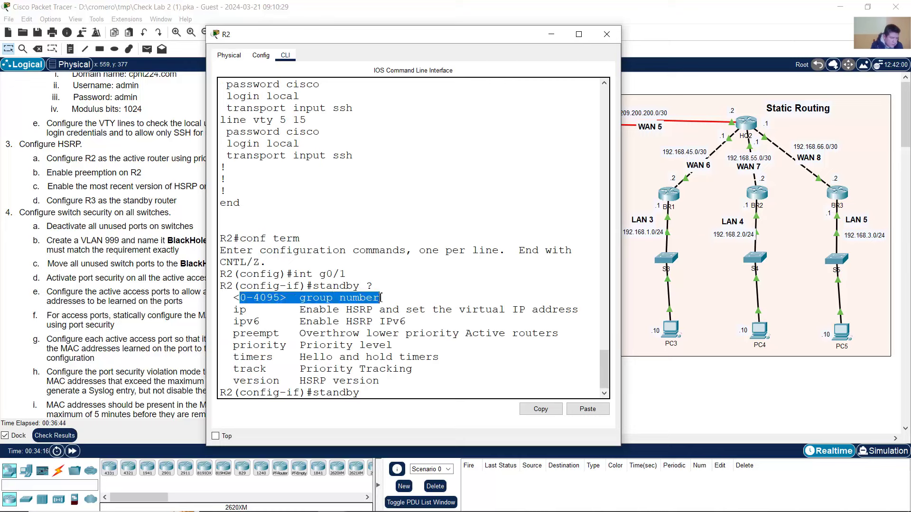
{"action": "left_click", "coordinate": [394, 396]}
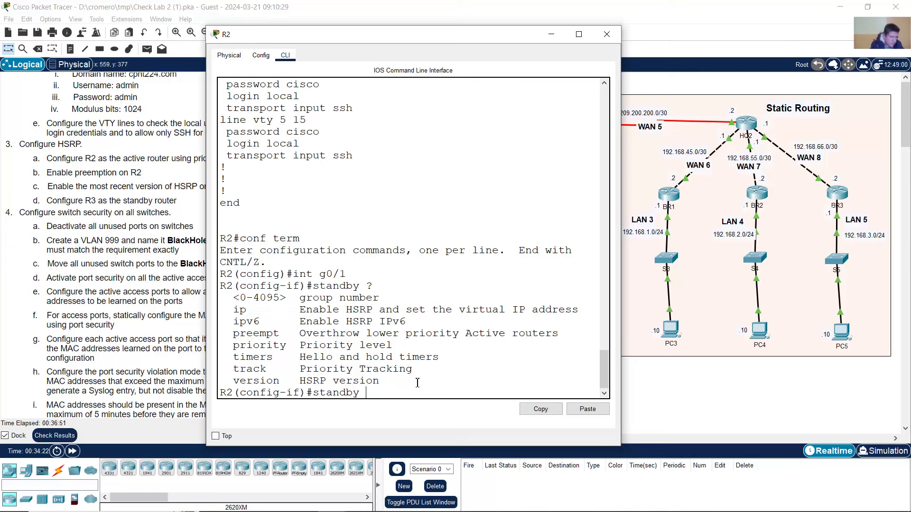
{"action": "type", "text": "1 verion"}
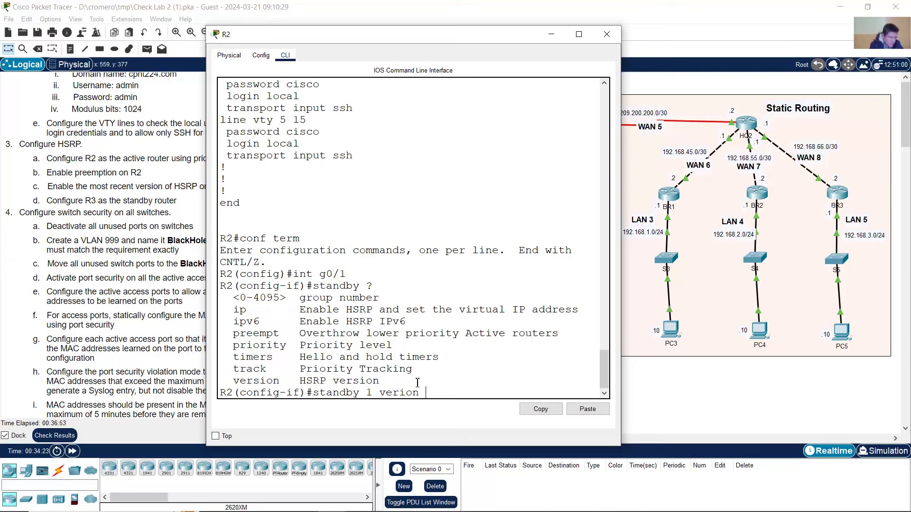
{"action": "key", "text": "BackSpace"}
{"action": "key", "text": "BackSpace"}
{"action": "key", "text": "BackSpace"}
{"action": "key", "text": "BackSpace"}
{"action": "type", "text": "sion 2"}
{"action": "key", "text": "Return"}
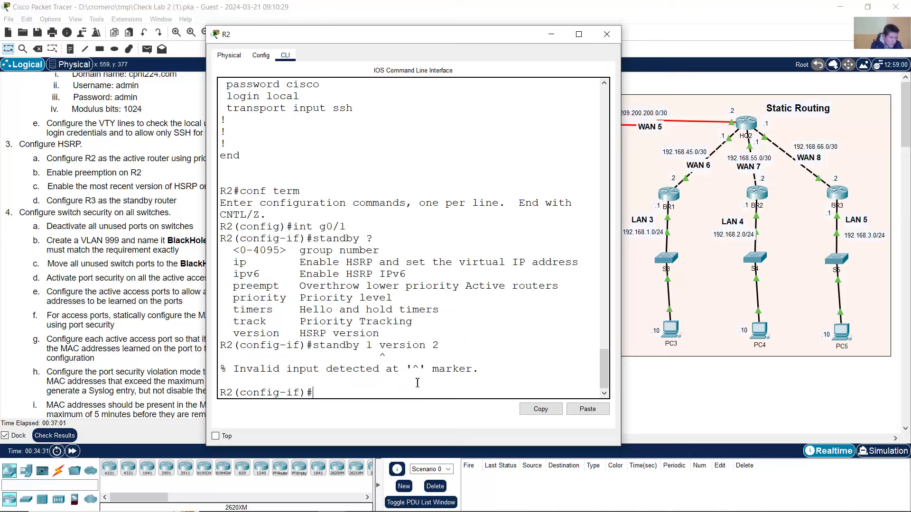
{"action": "key", "text": "Up"}
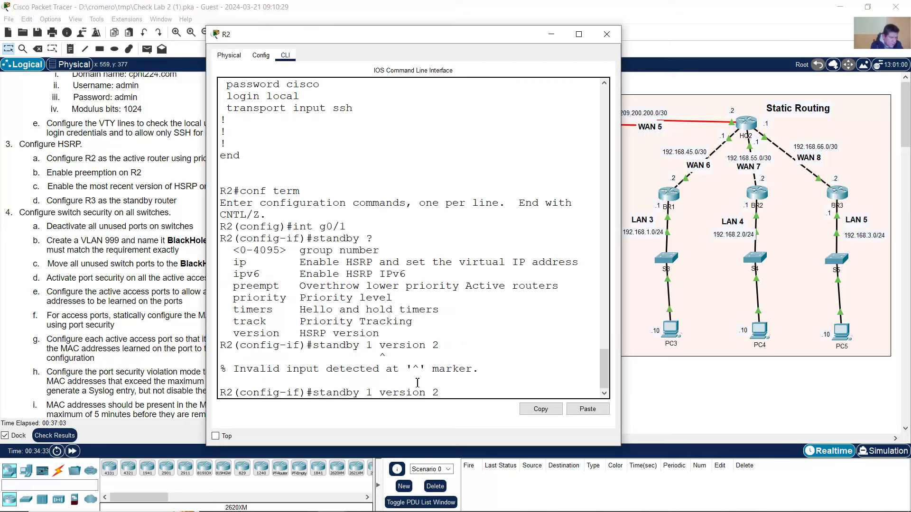
{"action": "key", "text": "Left"}
{"action": "key", "text": "Left"}
{"action": "key", "text": "Left"}
{"action": "key", "text": "Left"}
{"action": "key", "text": "Left"}
{"action": "key", "text": "BackSpace"}
{"action": "key", "text": "BackSpace"}
{"action": "key", "text": "Return"}
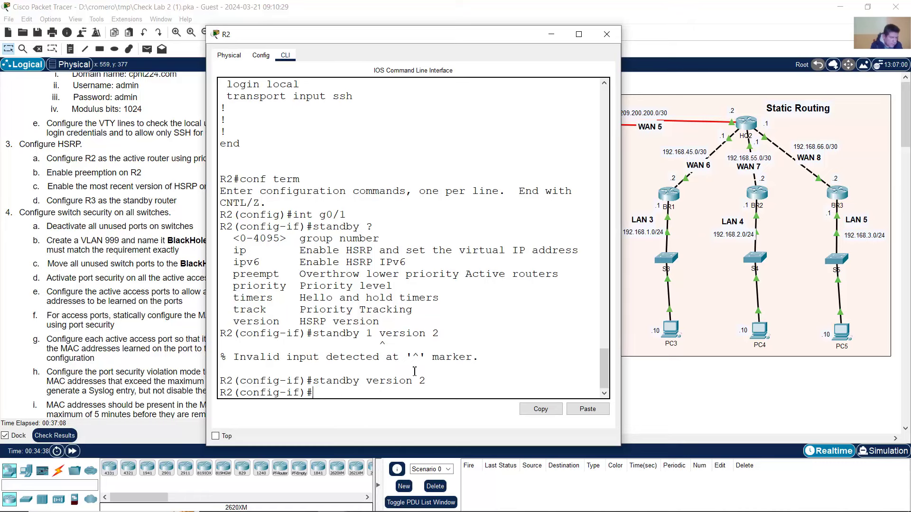
- Give R2's HSRP group 1 the virtual IP 172.16.1.254
{"action": "key", "text": "Up"}
{"action": "key", "text": "Up"}
{"action": "key", "text": "Up"}
{"action": "key", "text": "Up"}
{"action": "key", "text": "Up"}
{"action": "key", "text": "Up"}
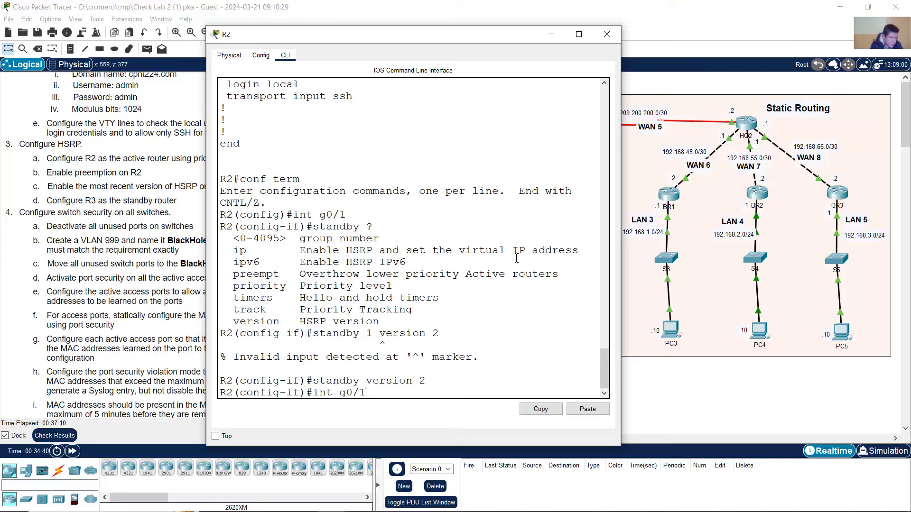
{"action": "key", "text": "Up"}
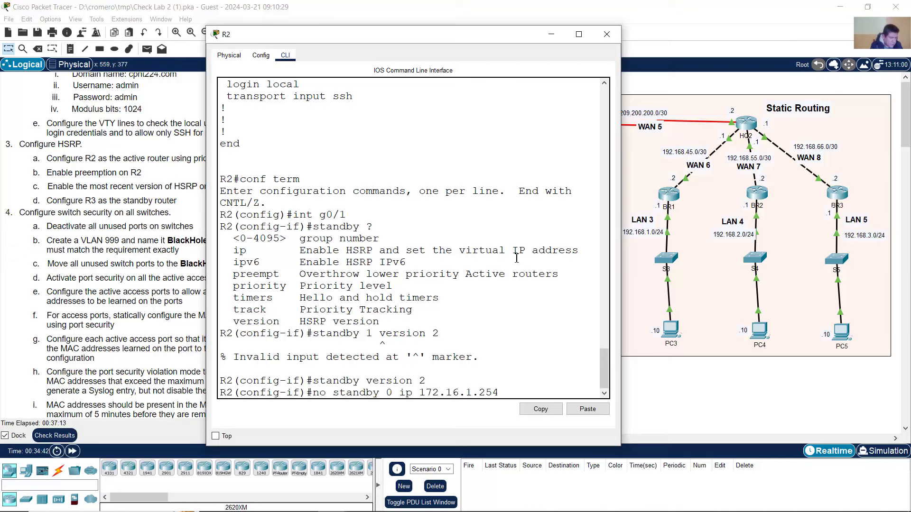
{"action": "key", "text": "ctrl+a"}
{"action": "key", "text": "Delete"}
{"action": "key", "text": "Delete"}
{"action": "key", "text": "Delete"}
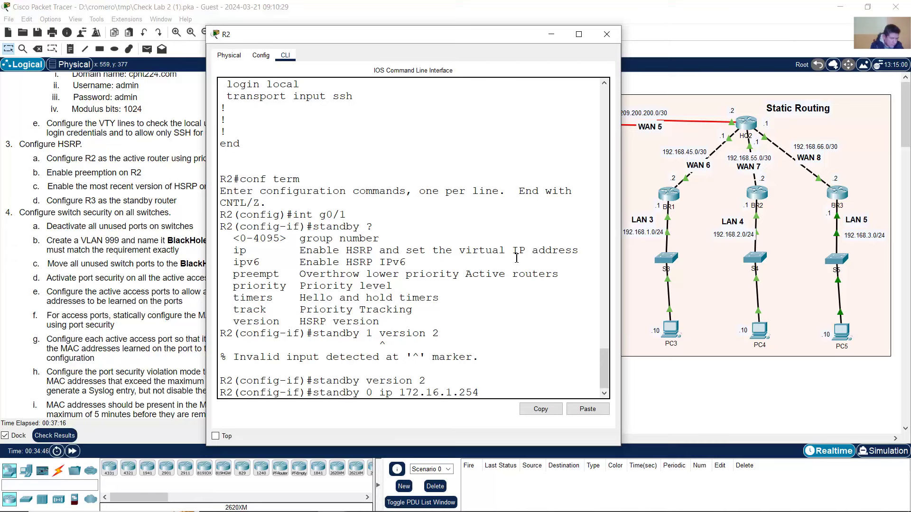
{"action": "key", "text": "BackSpace"}
{"action": "type", "text": "1"}
{"action": "key", "text": "Right"}
{"action": "key", "text": "Right"}
{"action": "key", "text": "Right"}
{"action": "key", "text": "Right"}
{"action": "key", "text": "Right"}
{"action": "key", "text": "Return"}
- Set group 1 priority to 150, enable preempt, and exit the interface
{"action": "key", "text": "Up"}
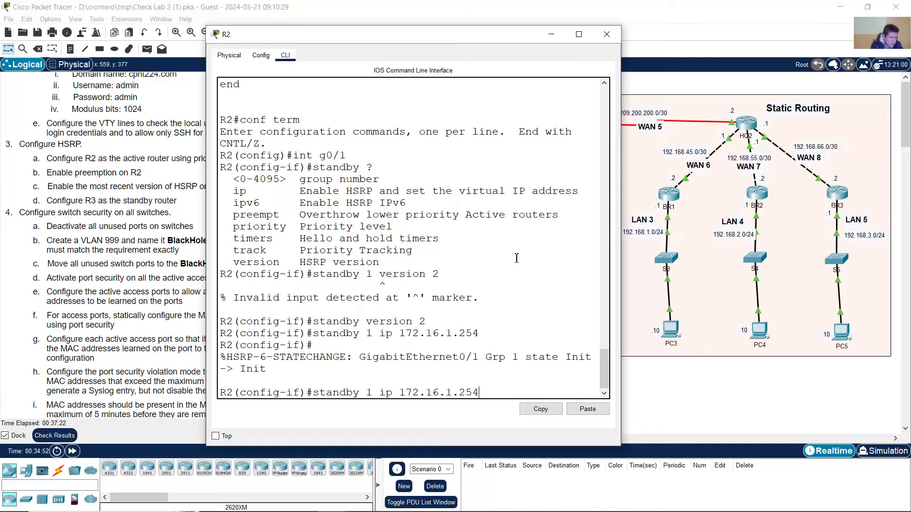
{"action": "key", "text": "BackSpace"}
{"action": "key", "text": "BackSpace"}
{"action": "key", "text": "BackSpace"}
{"action": "key", "text": "BackSpace"}
{"action": "key", "text": "BackSpace"}
{"action": "key", "text": "BackSpace"}
{"action": "key", "text": "BackSpace"}
{"action": "key", "text": "BackSpace"}
{"action": "key", "text": "BackSpace"}
{"action": "key", "text": "BackSpace"}
{"action": "key", "text": "BackSpace"}
{"action": "type", "text": "priority 150"}
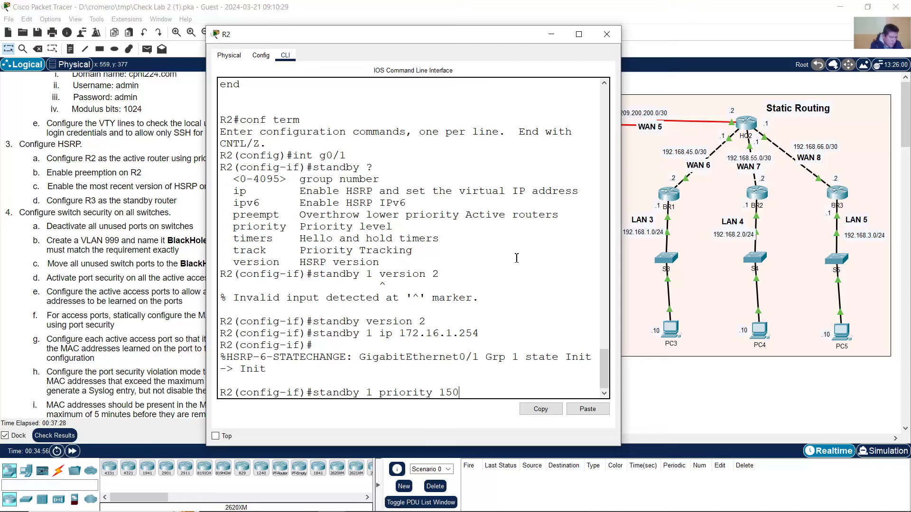
{"action": "key", "text": "Return"}
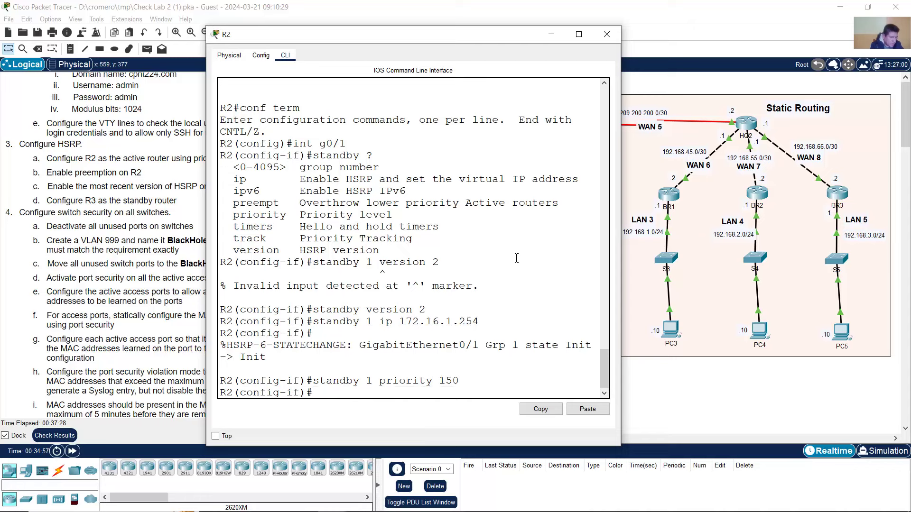
{"action": "key", "text": "Up"}
{"action": "key", "text": "BackSpace"}
{"action": "key", "text": "BackSpace"}
{"action": "key", "text": "BackSpace"}
{"action": "key", "text": "BackSpace"}
{"action": "key", "text": "BackSpace"}
{"action": "key", "text": "BackSpace"}
{"action": "key", "text": "BackSpace"}
{"action": "key", "text": "BackSpace"}
{"action": "key", "text": "BackSpace"}
{"action": "key", "text": "BackSpace"}
{"action": "type", "text": "eempt"}
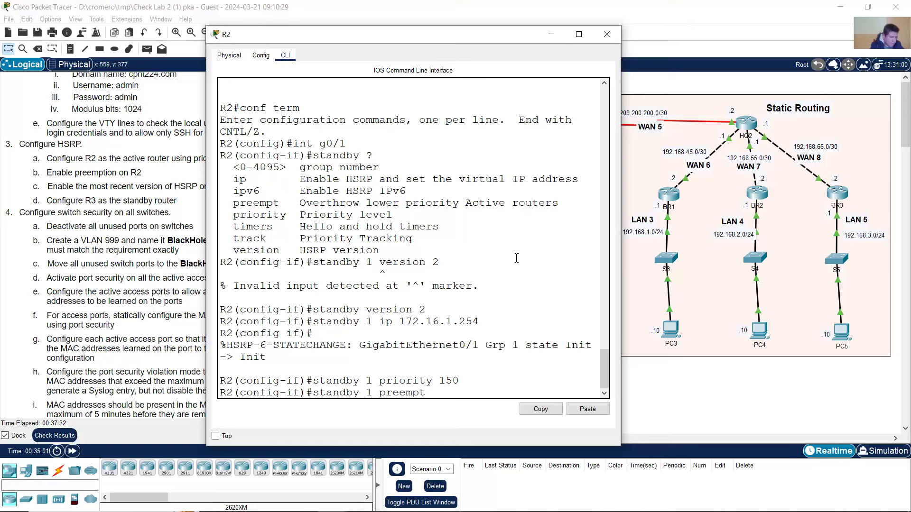
{"action": "key", "text": "Return"}
{"action": "type", "text": "exit"}
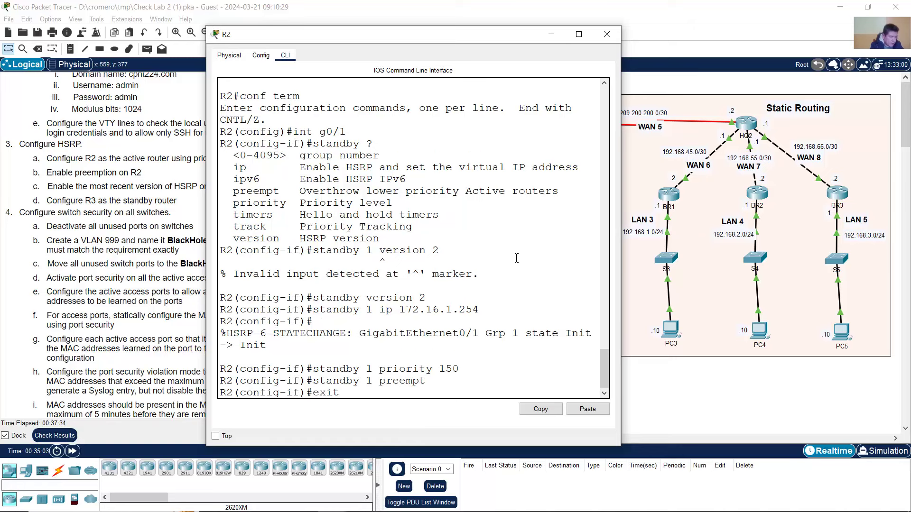
{"action": "key", "text": "Return"}
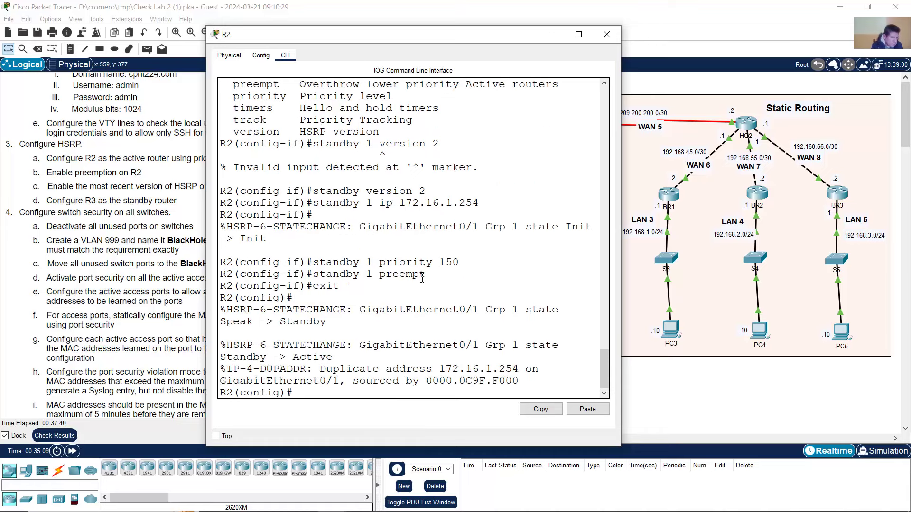
{"action": "left_click", "coordinate": [437, 9]}
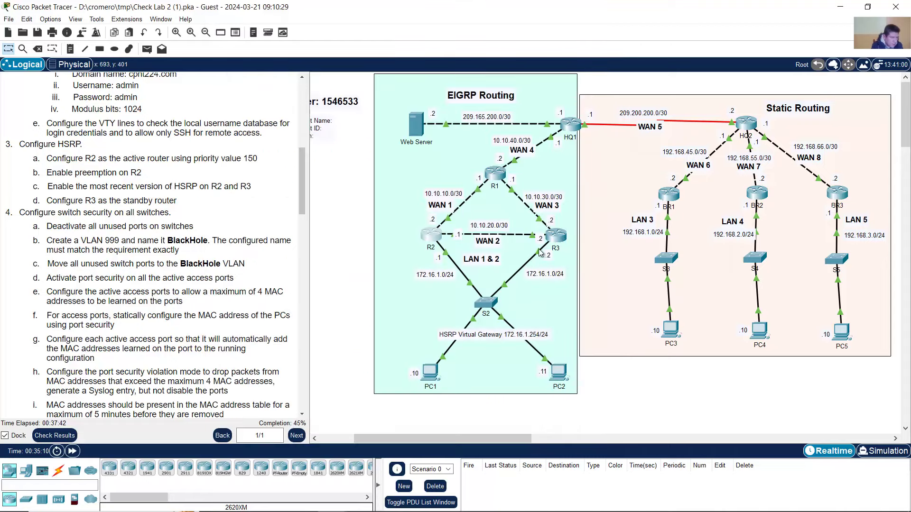
{"action": "left_click", "coordinate": [557, 237]}
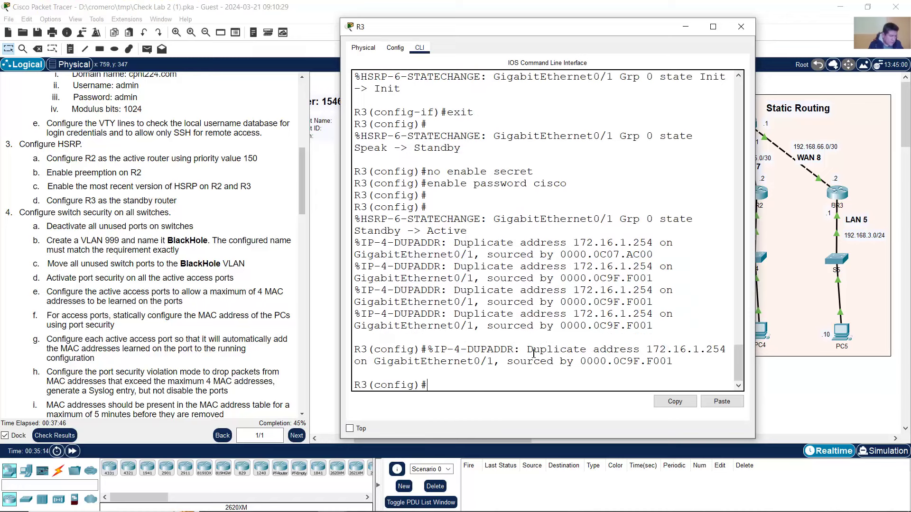
{"action": "key", "text": "Return"}
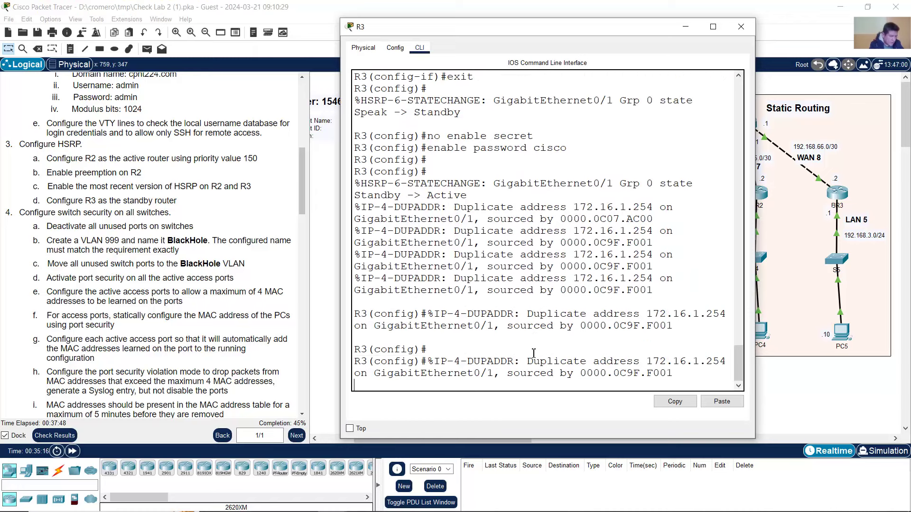
{"action": "type", "text": "int g0/1"}
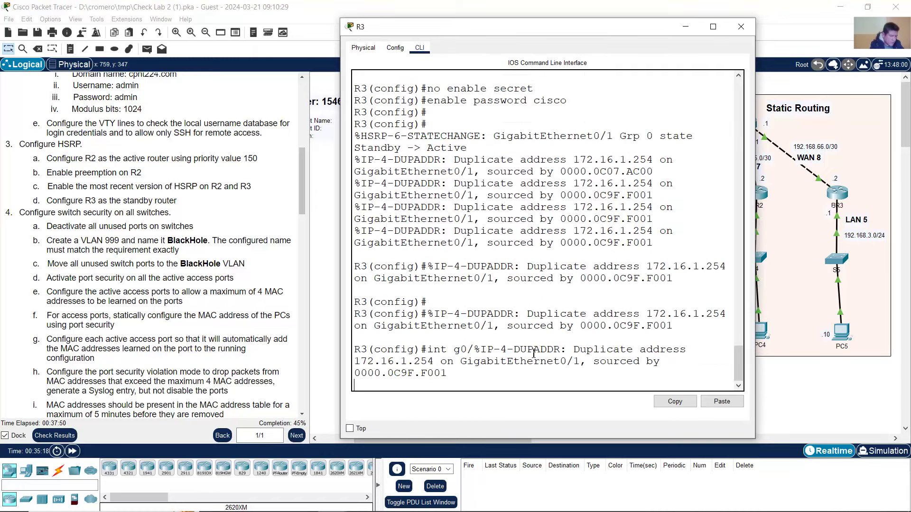
{"action": "key", "text": "Return"}
{"action": "key", "text": "Return"}
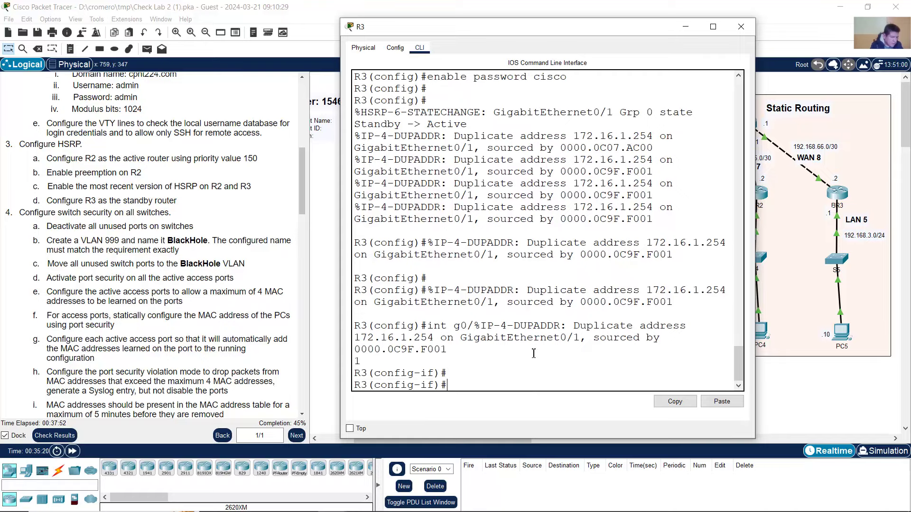
{"action": "scroll", "coordinate": [573, 319], "scroll_direction": "up", "scroll_amount": 3}
{"action": "scroll", "coordinate": [573, 319], "scroll_direction": "up", "scroll_amount": 4}
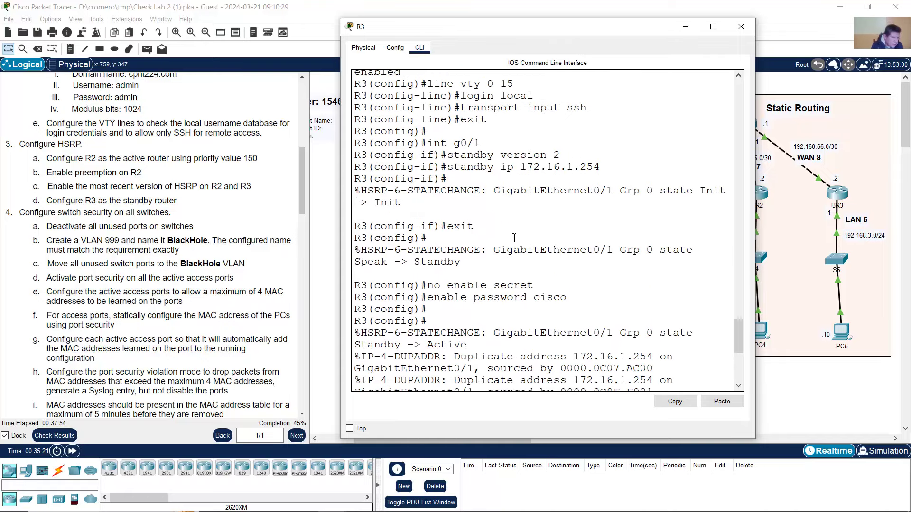
{"action": "scroll", "coordinate": [513, 237], "scroll_direction": "up", "scroll_amount": 10}
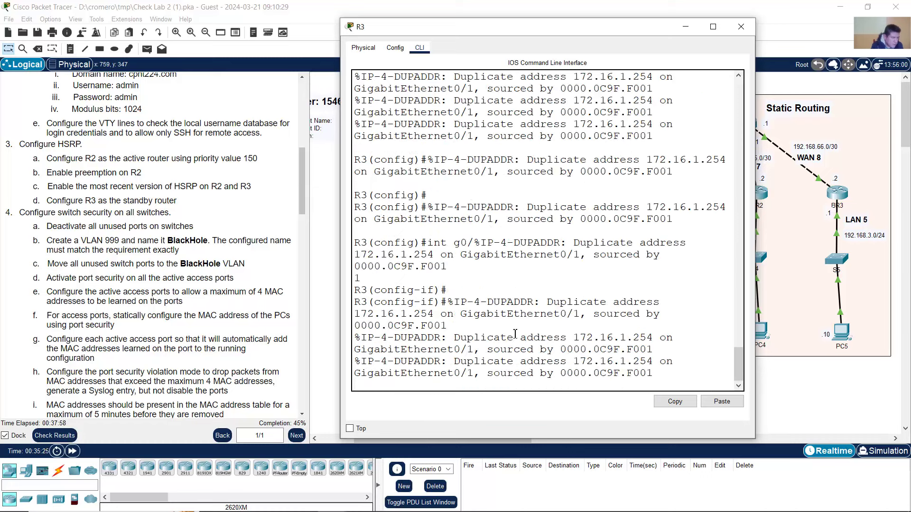
{"action": "left_click_drag", "start_coordinate": [478, 337], "coordinate": [584, 362]}
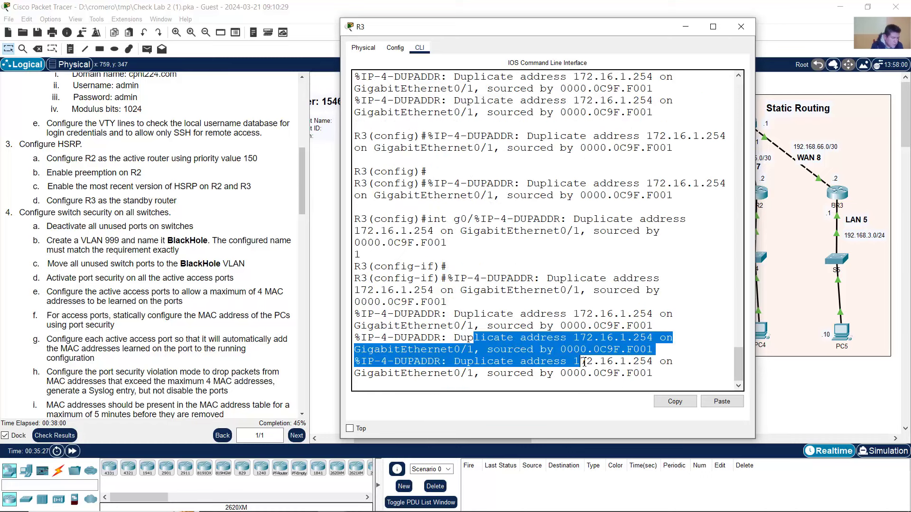
{"action": "left_click", "coordinate": [543, 337]}
{"action": "left_click_drag", "start_coordinate": [460, 341], "coordinate": [652, 342]}
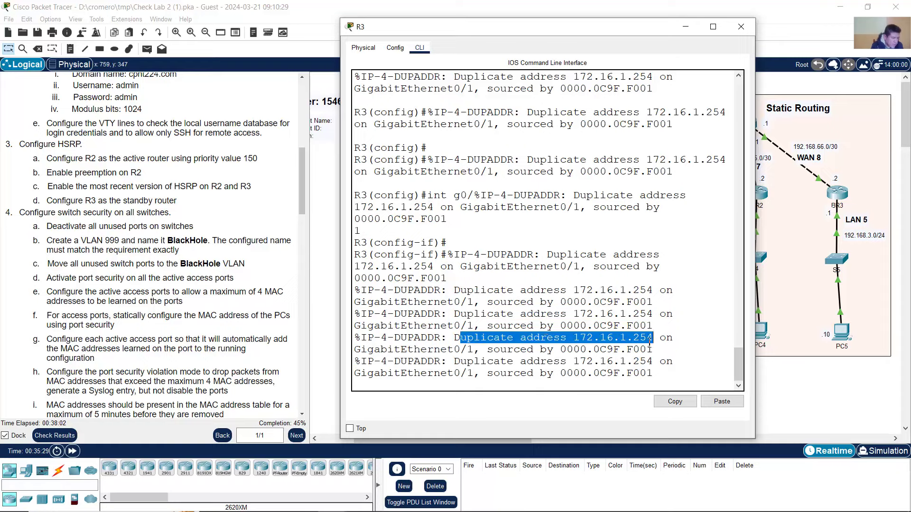
{"action": "scroll", "coordinate": [543, 322], "scroll_direction": "up", "scroll_amount": 6}
{"action": "scroll", "coordinate": [543, 306], "scroll_direction": "up", "scroll_amount": 6}
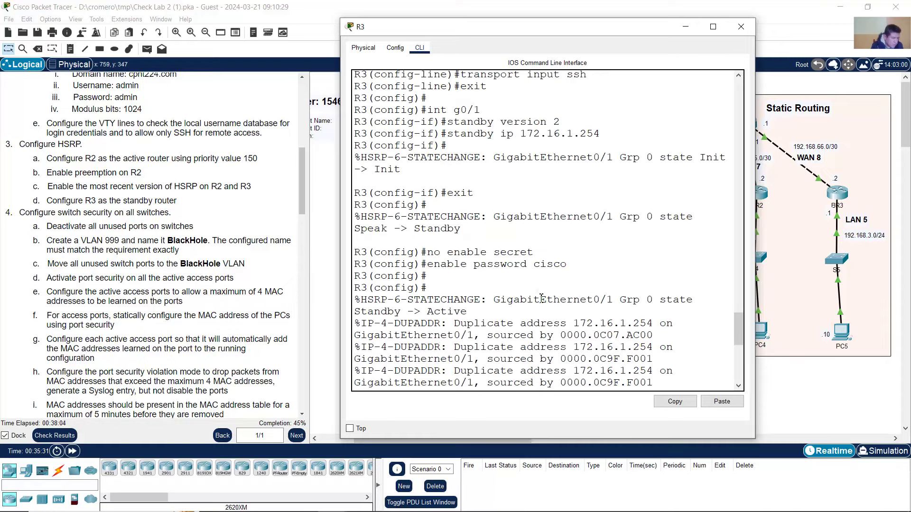
{"action": "scroll", "coordinate": [533, 256], "scroll_direction": "up", "scroll_amount": 6}
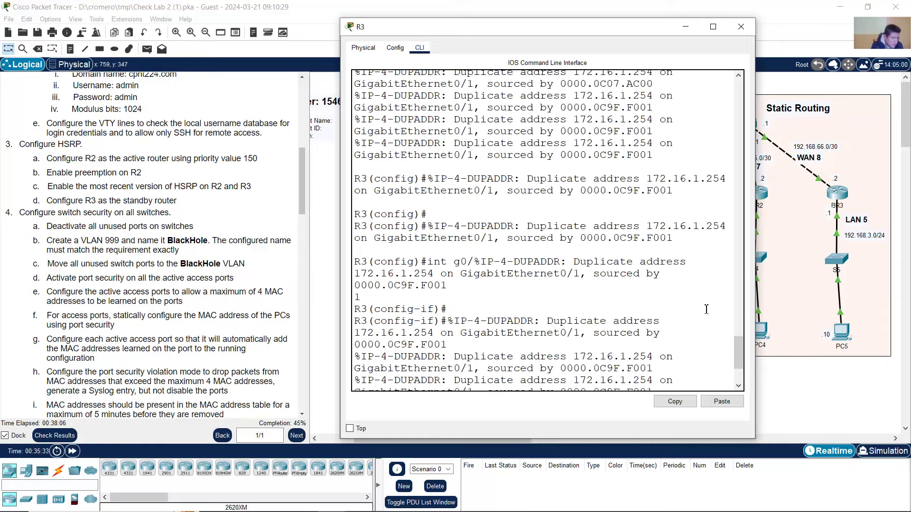
{"action": "scroll", "coordinate": [649, 309], "scroll_direction": "up", "scroll_amount": 8}
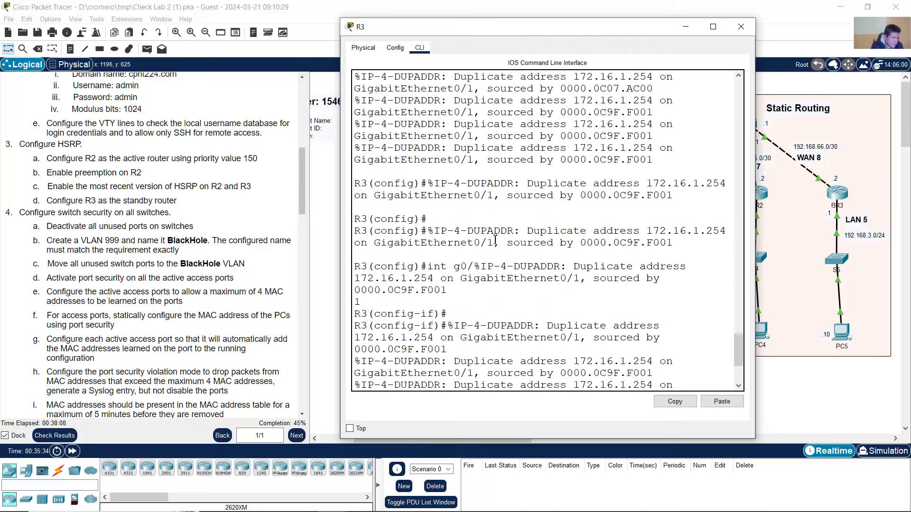
{"action": "mouse_move", "coordinate": [736, 331]}
{"action": "left_mouse_down"}
{"action": "mouse_move", "coordinate": [739, 308]}
{"action": "mouse_move", "coordinate": [741, 318]}
{"action": "left_mouse_up"}
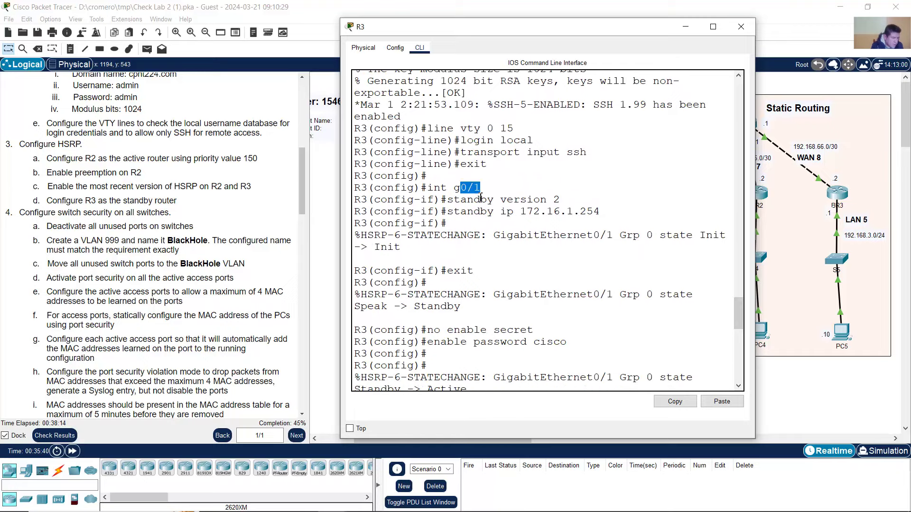
{"action": "scroll", "coordinate": [526, 202], "scroll_direction": "up", "scroll_amount": 20}
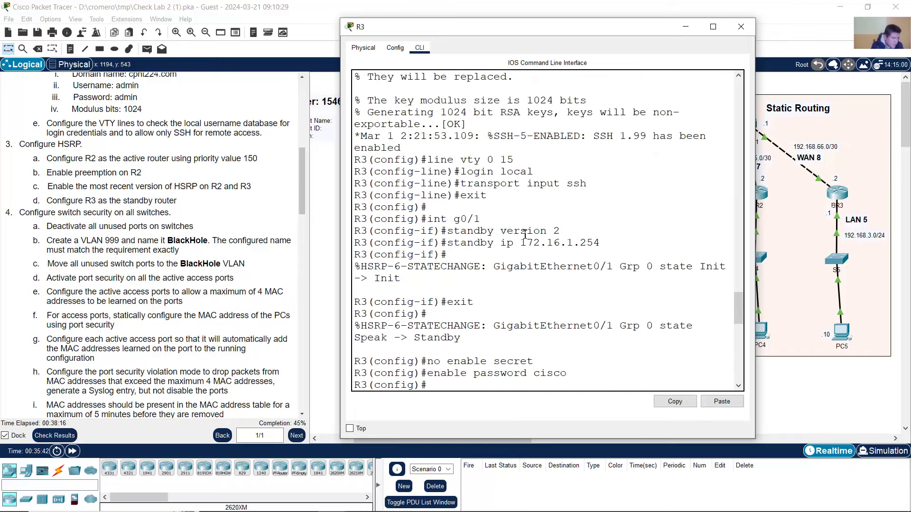
{"action": "scroll", "coordinate": [508, 280], "scroll_direction": "up", "scroll_amount": 15}
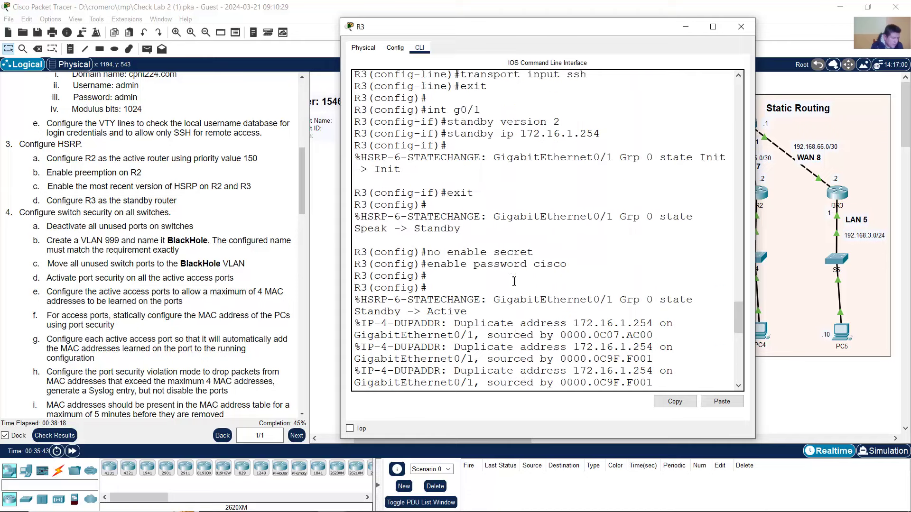
{"action": "scroll", "coordinate": [503, 208], "scroll_direction": "up", "scroll_amount": 15}
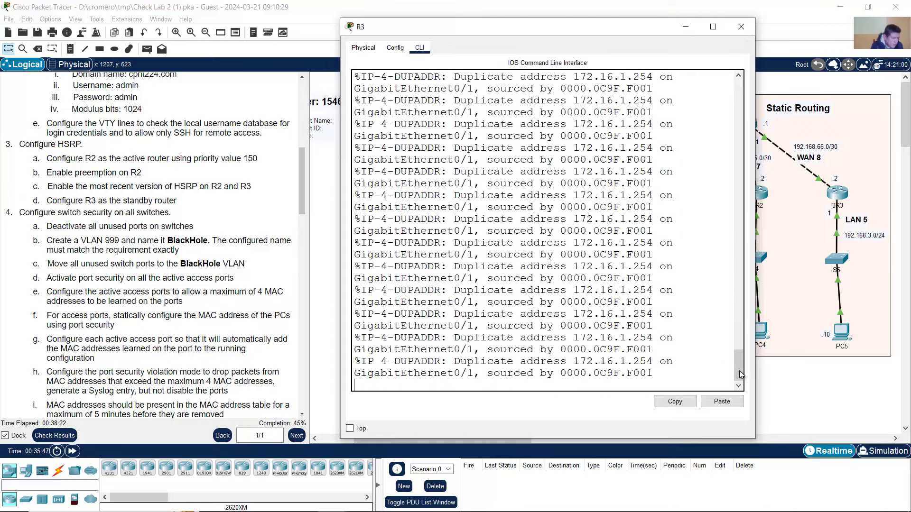
{"action": "left_click_drag", "start_coordinate": [738, 365], "coordinate": [733, 302]}
{"action": "left_click_drag", "start_coordinate": [501, 267], "coordinate": [540, 267]}
{"action": "scroll", "coordinate": [543, 271], "scroll_direction": "up", "scroll_amount": 12}
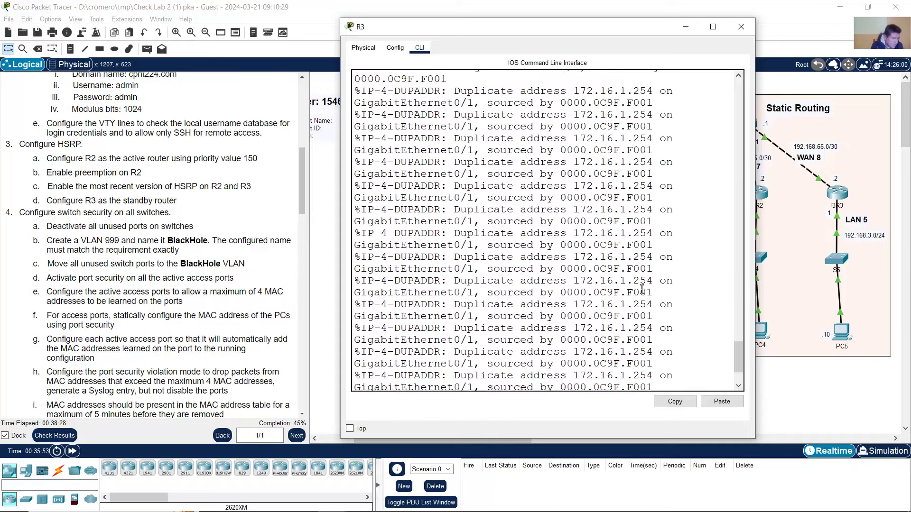
- Enter interface configuration for R3's GigabitEthernet0/1
{"action": "key", "text": "Return"}
{"action": "key", "text": "Return"}
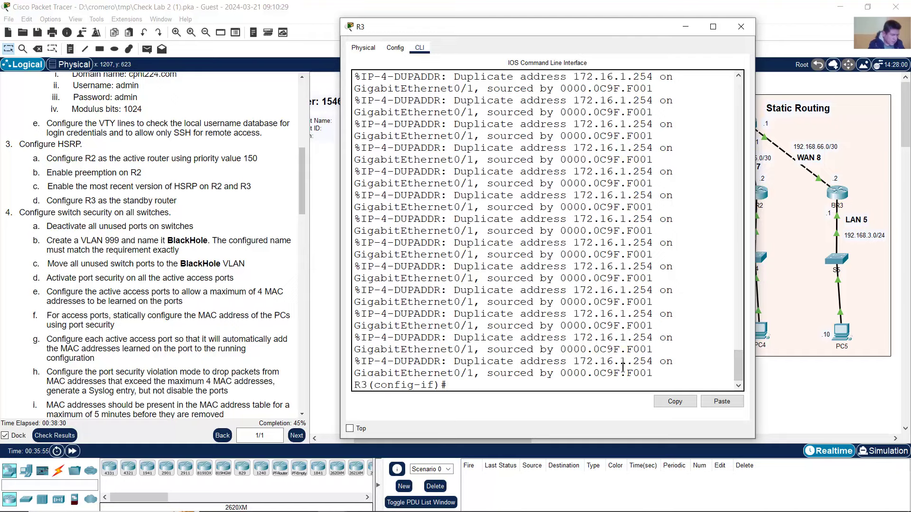
{"action": "type", "text": "int g07"}
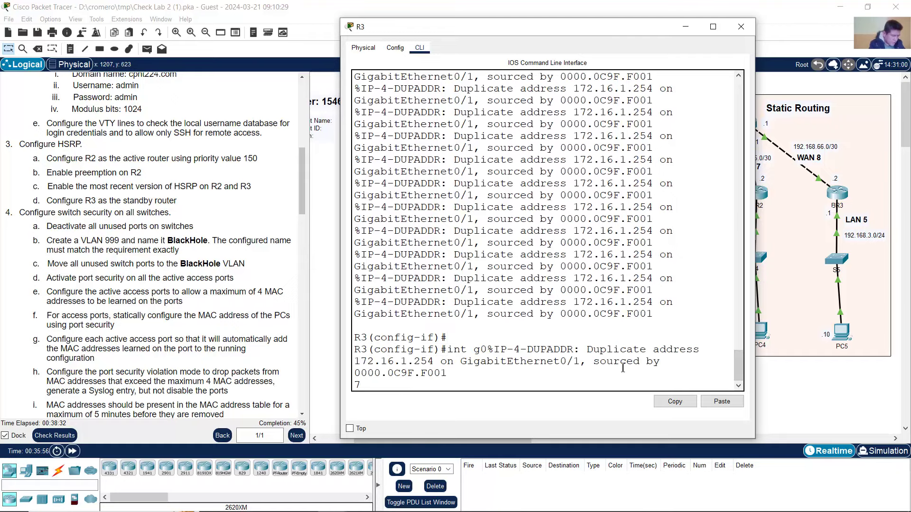
{"action": "key", "text": "BackSpace"}
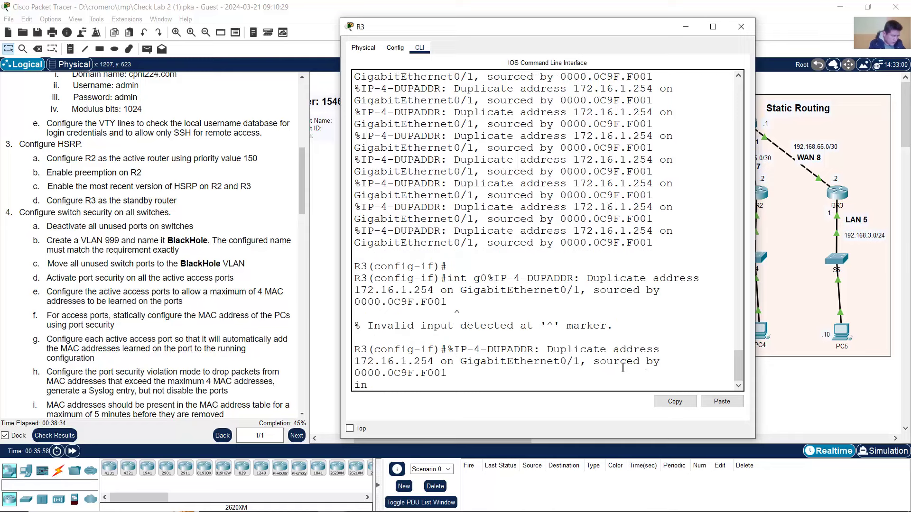
{"action": "type", "text": "int g0/1"}
{"action": "key", "text": "Return"}
{"action": "key", "text": "Up"}
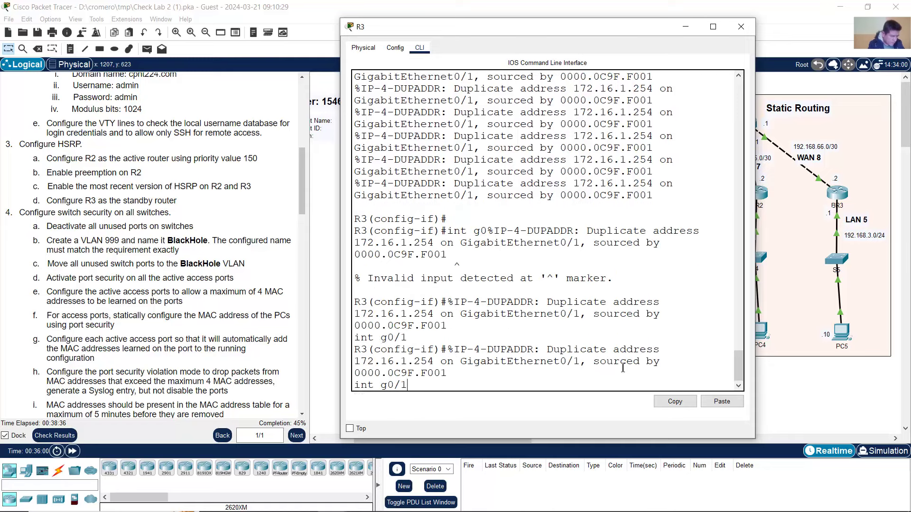
{"action": "key", "text": "Return"}
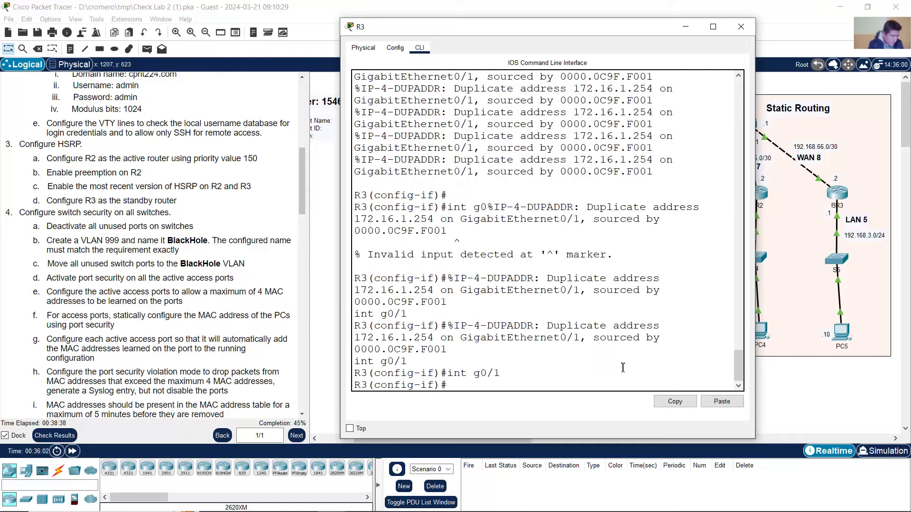
{"action": "left_click_drag", "start_coordinate": [447, 337], "coordinate": [450, 314]}
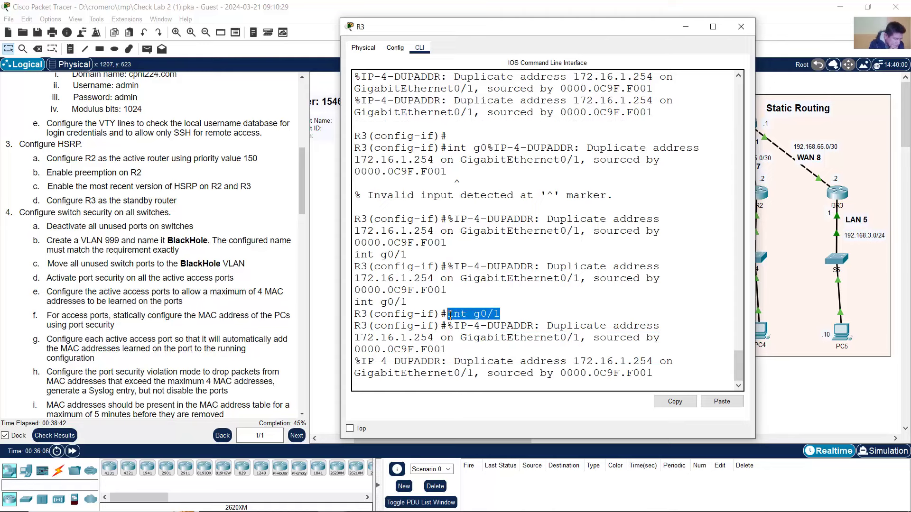
{"action": "left_click", "coordinate": [515, 323]}
- Remove HSRP version 2 from R3's G0/1 with 'no standby version 2'
{"action": "key", "text": "Return"}
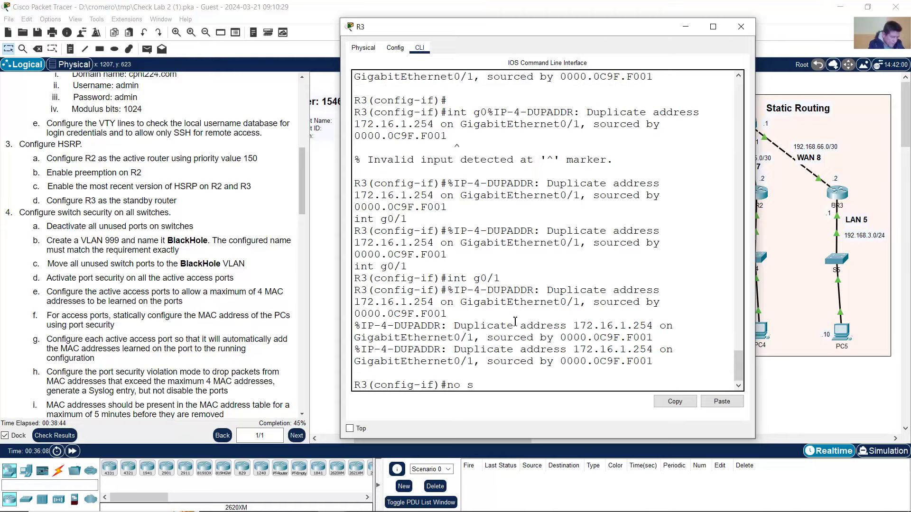
{"action": "type", "text": "no standby"}
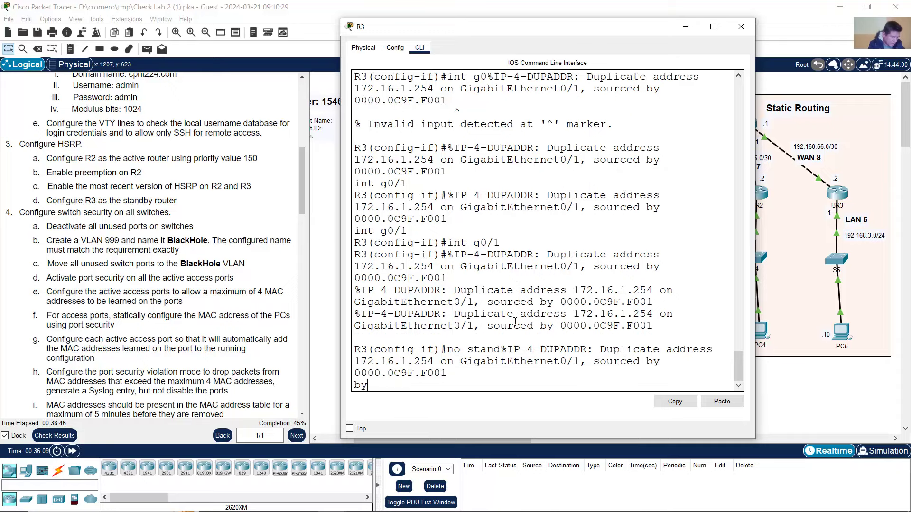
{"action": "type", "text": " version"}
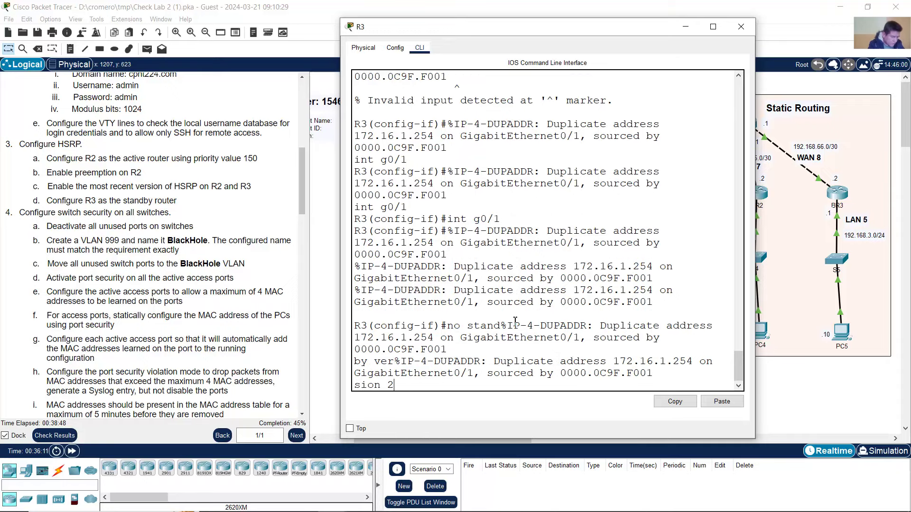
{"action": "type", "text": " 2"}
{"action": "key", "text": "Return"}
{"action": "key", "text": "Up"}
{"action": "key", "text": "Return"}
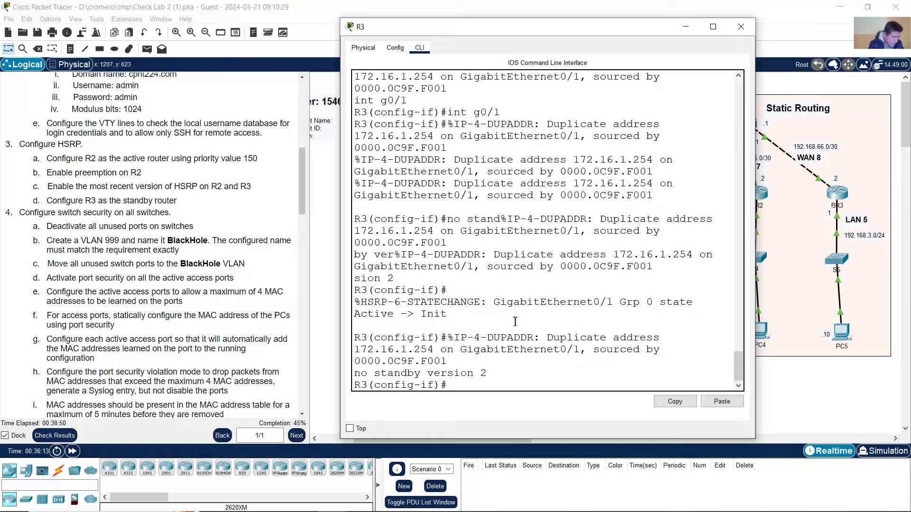
{"action": "key", "text": "Up"}
{"action": "key", "text": "Return"}
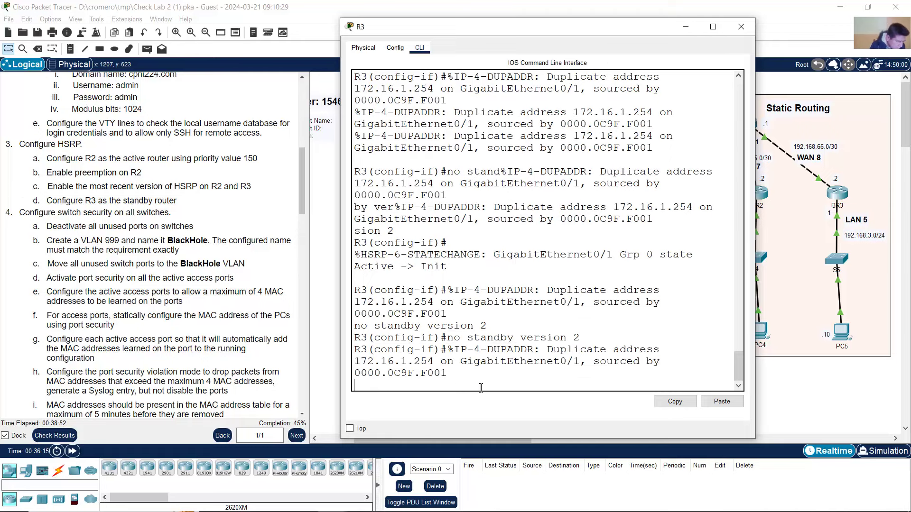
{"action": "key", "text": "Return"}
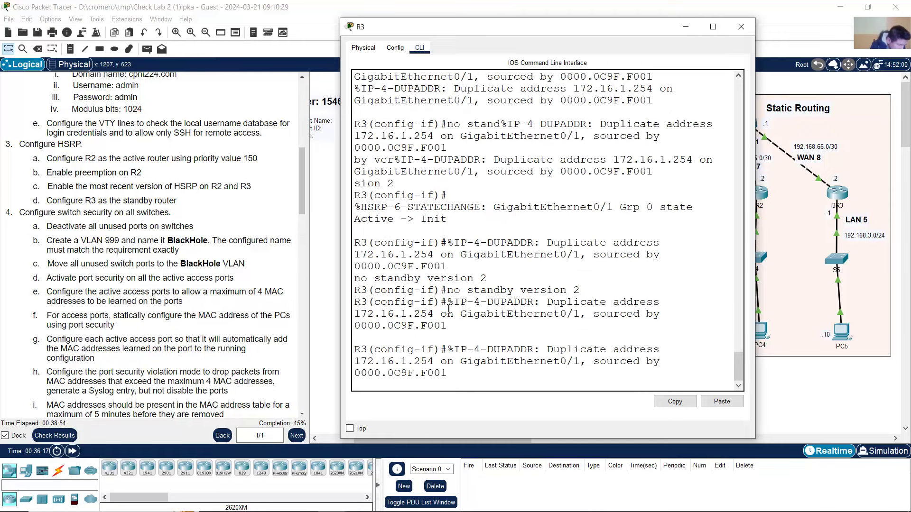
{"action": "left_click", "coordinate": [449, 291]}
{"action": "left_click_drag", "start_coordinate": [448, 291], "coordinate": [593, 290]}
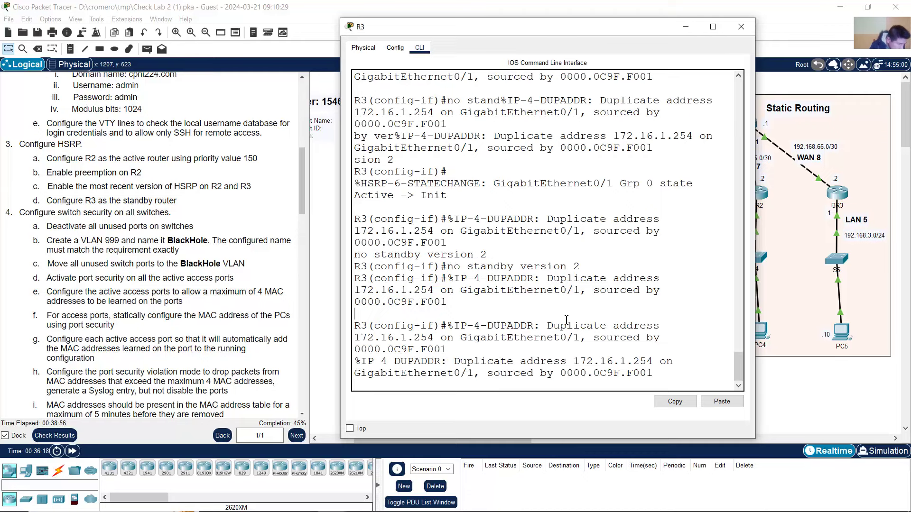
- Remove the group 0 virtual address with 'no standby 0 ip 172.16.1.254'
{"action": "key", "text": "Return"}
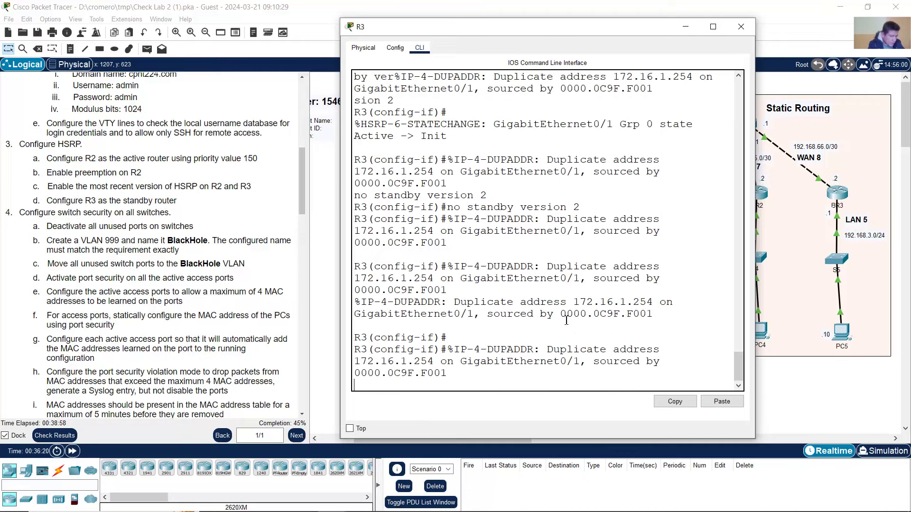
{"action": "type", "text": "no standb"}
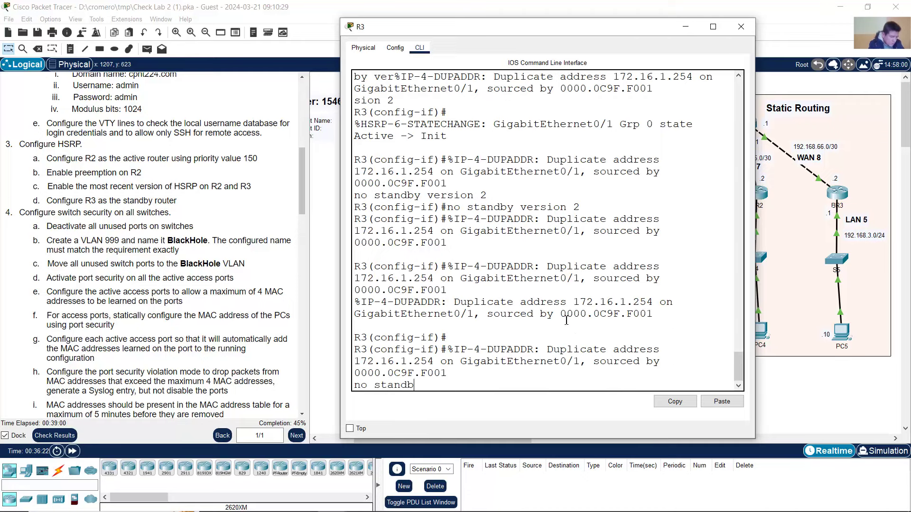
{"action": "type", "text": "y 0"}
{"action": "type", "text": " ip"}
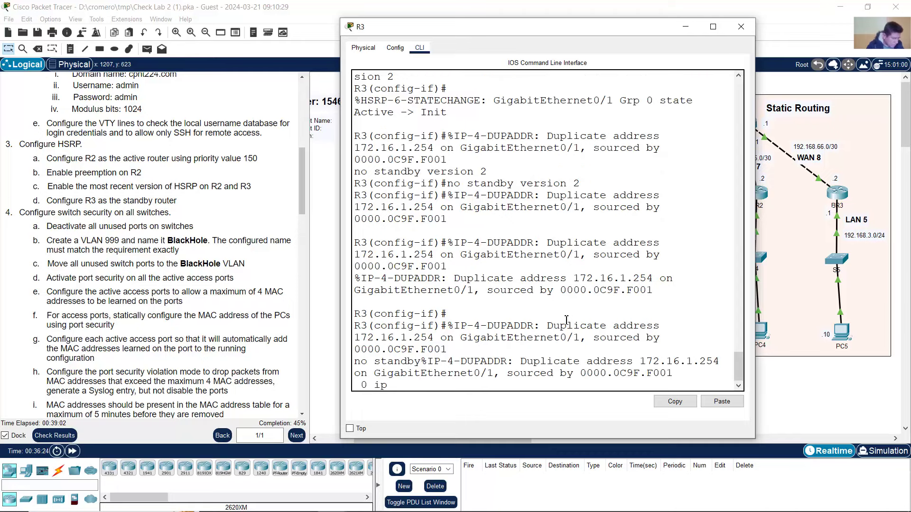
{"action": "type", "text": " 172."}
{"action": "type", "text": "16.1"}
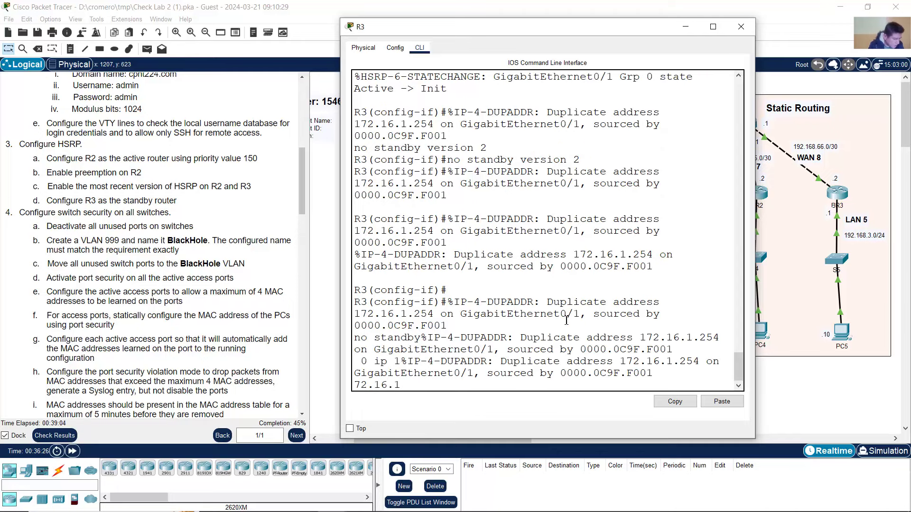
{"action": "type", "text": ".254"}
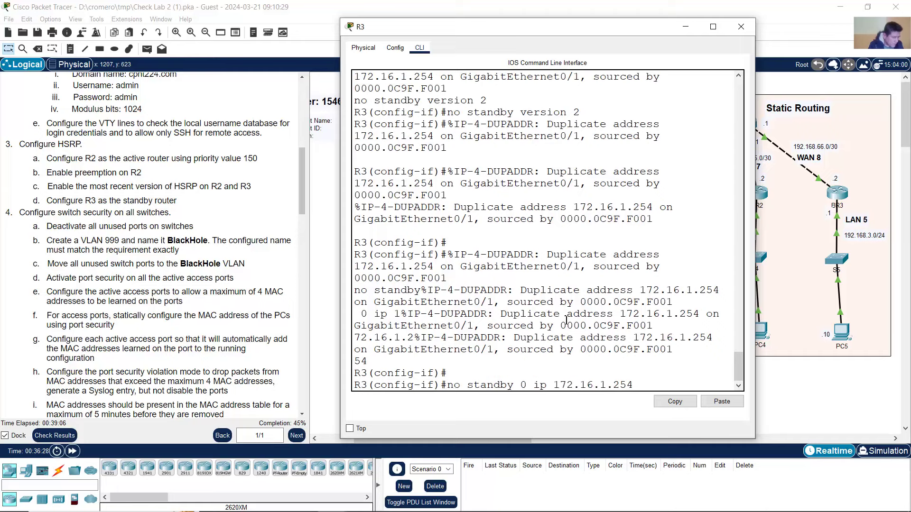
{"action": "key", "text": "Return"}
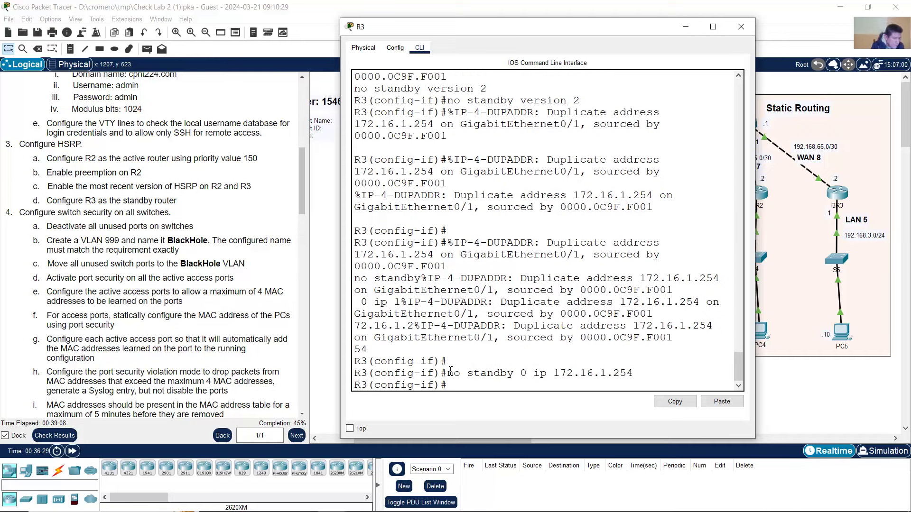
{"action": "left_click_drag", "start_coordinate": [451, 371], "coordinate": [638, 372]}
- Review the duplicate address warnings, then bring back the topology and highlight Configure HSRP items a–d
{"action": "left_click_drag", "start_coordinate": [608, 337], "coordinate": [489, 290]}
{"action": "left_click_drag", "start_coordinate": [554, 328], "coordinate": [484, 299]}
{"action": "left_click", "coordinate": [196, 250]}
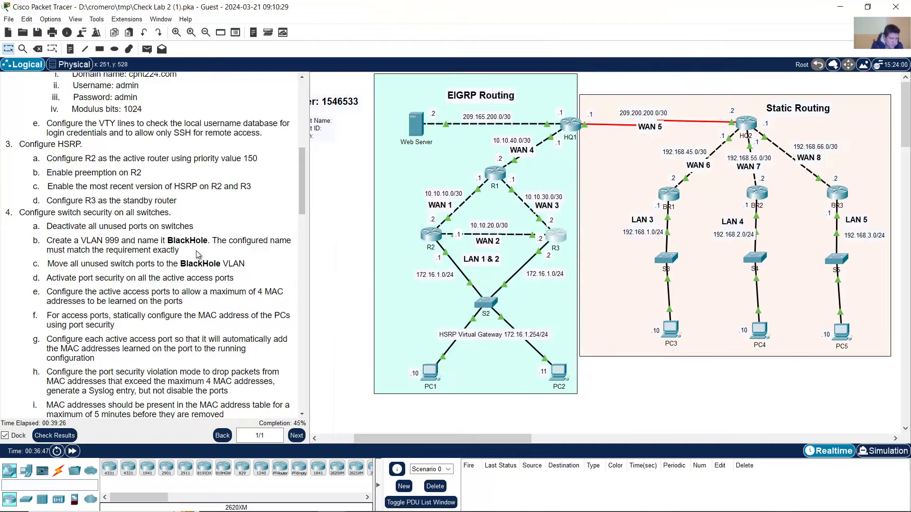
{"action": "scroll", "coordinate": [195, 250], "scroll_direction": "up", "scroll_amount": 3}
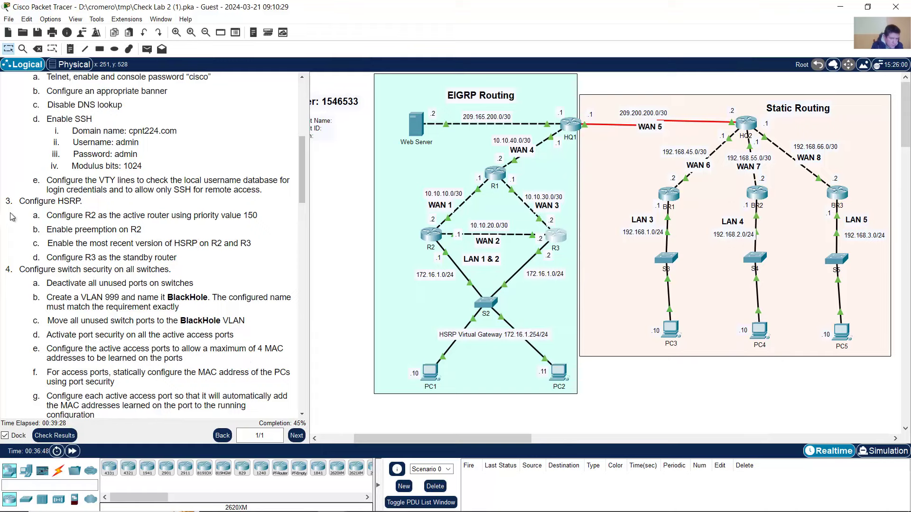
{"action": "mouse_move", "coordinate": [20, 201]}
{"action": "left_mouse_down"}
{"action": "mouse_move", "coordinate": [71, 209]}
{"action": "mouse_move", "coordinate": [196, 259]}
{"action": "mouse_move", "coordinate": [33, 214]}
{"action": "mouse_move", "coordinate": [29, 203]}
{"action": "left_mouse_up"}
{"action": "left_click", "coordinate": [195, 262]}
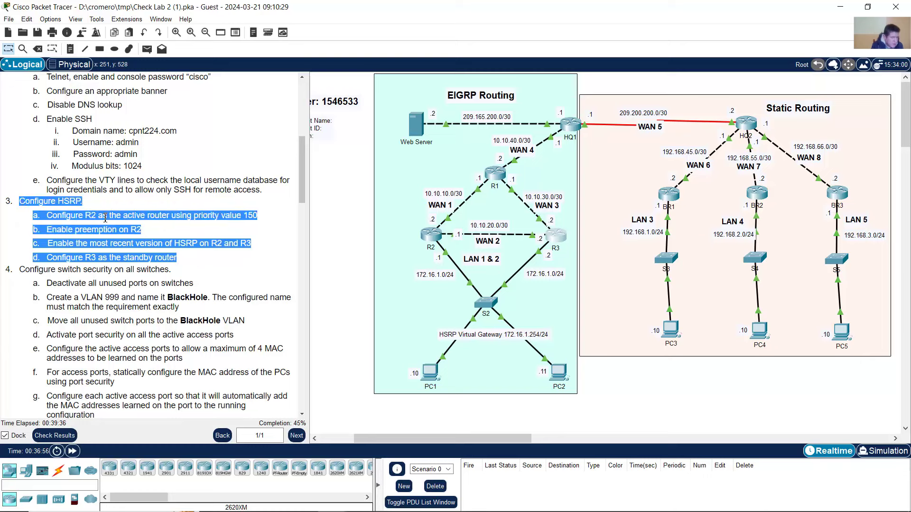
{"action": "left_click", "coordinate": [39, 212]}
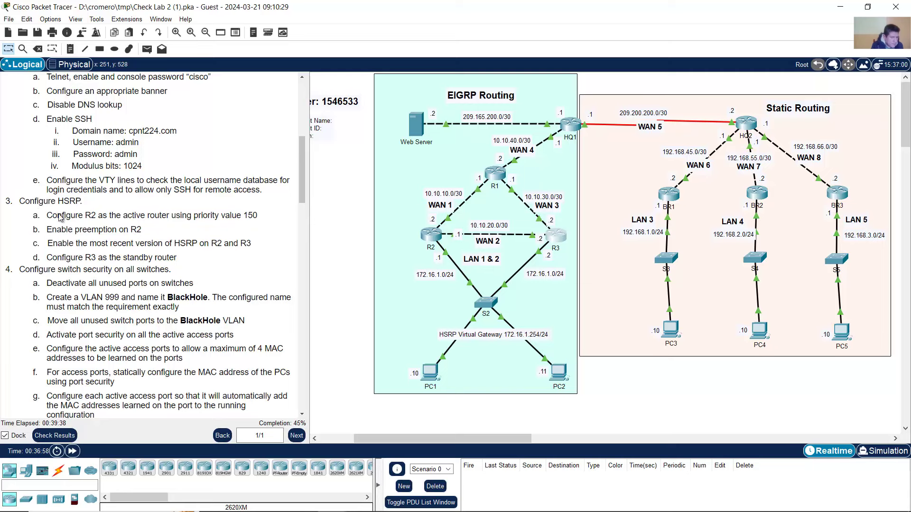
{"action": "left_click_drag", "start_coordinate": [61, 217], "coordinate": [189, 261]}
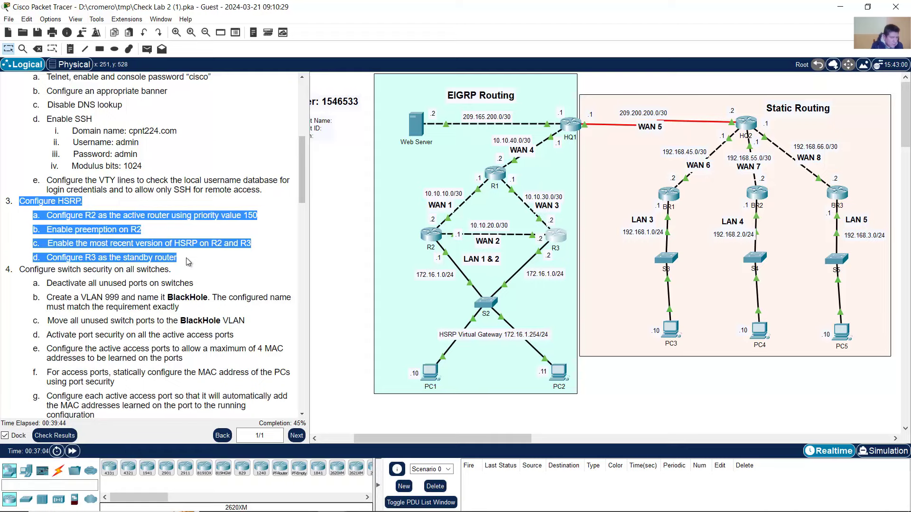
- Set R3's GigabitEthernet0/1 to HSRP version 2
{"action": "left_click", "coordinate": [562, 249]}
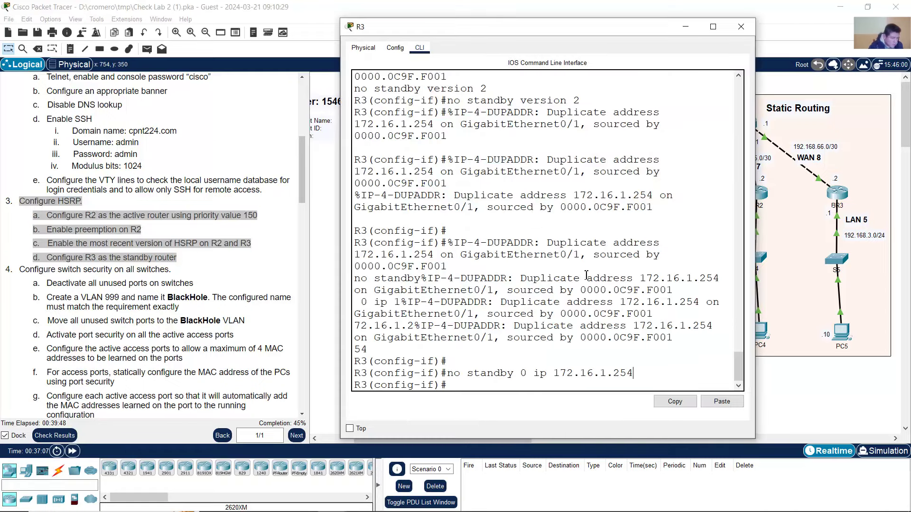
{"action": "type", "text": "int g0/1"}
{"action": "key", "text": "Return"}
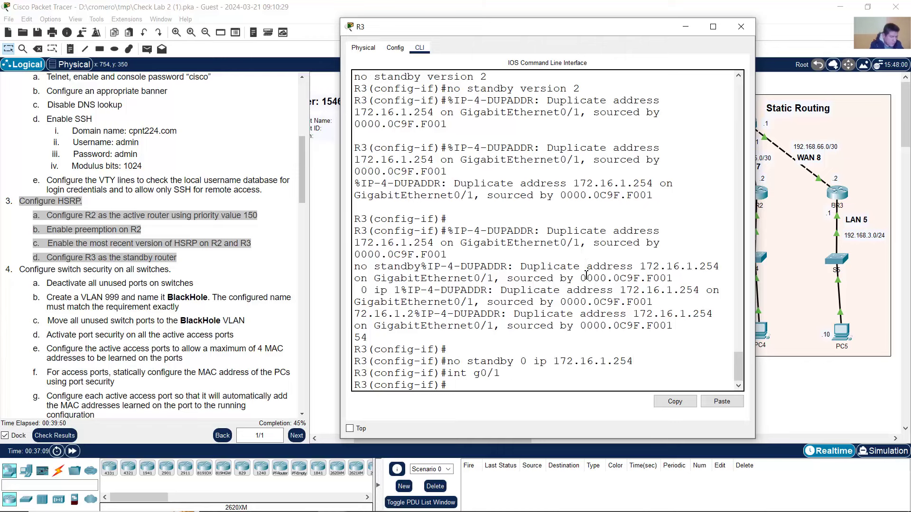
{"action": "type", "text": "standby ve"}
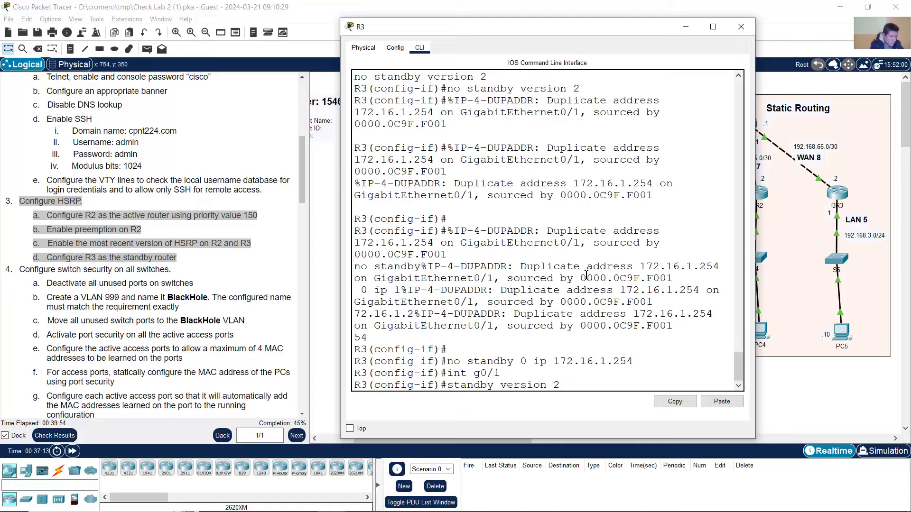
{"action": "type", "text": "rsion 2"}
{"action": "key", "text": "Return"}
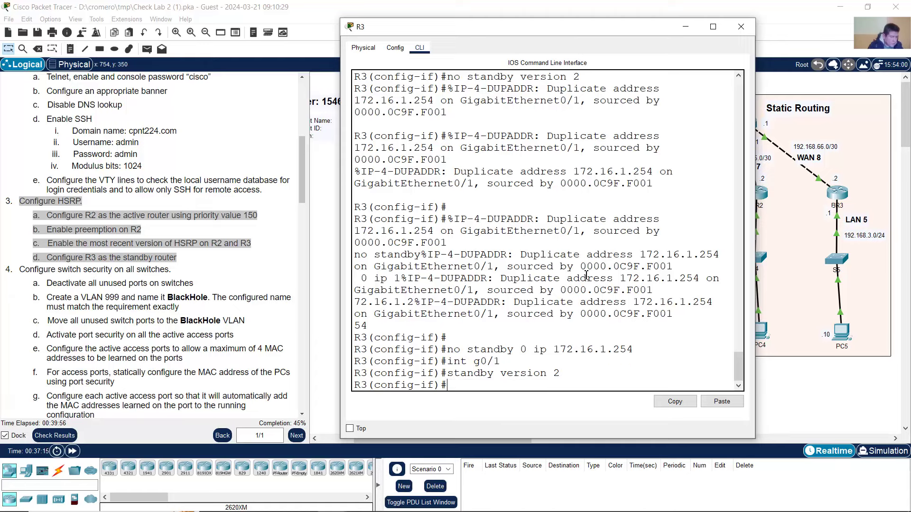
{"action": "left_click_drag", "start_coordinate": [461, 372], "coordinate": [581, 370]}
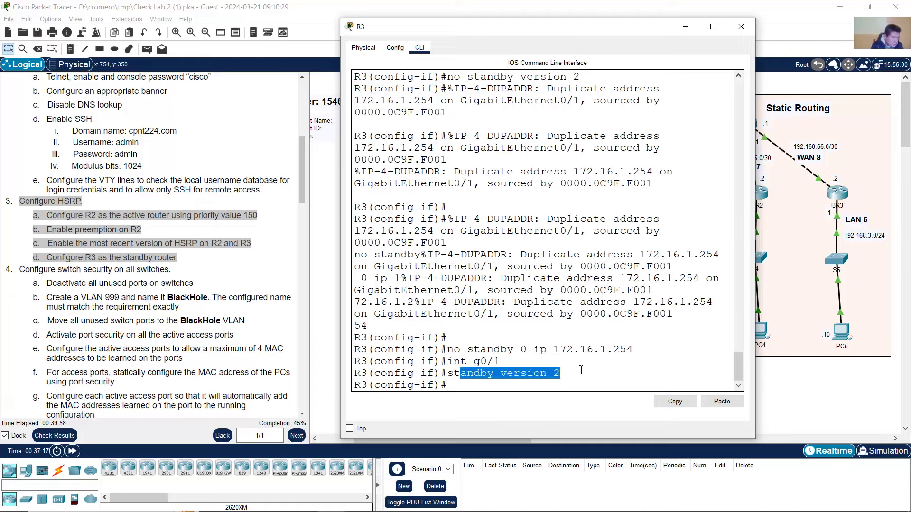
{"action": "left_click", "coordinate": [563, 374]}
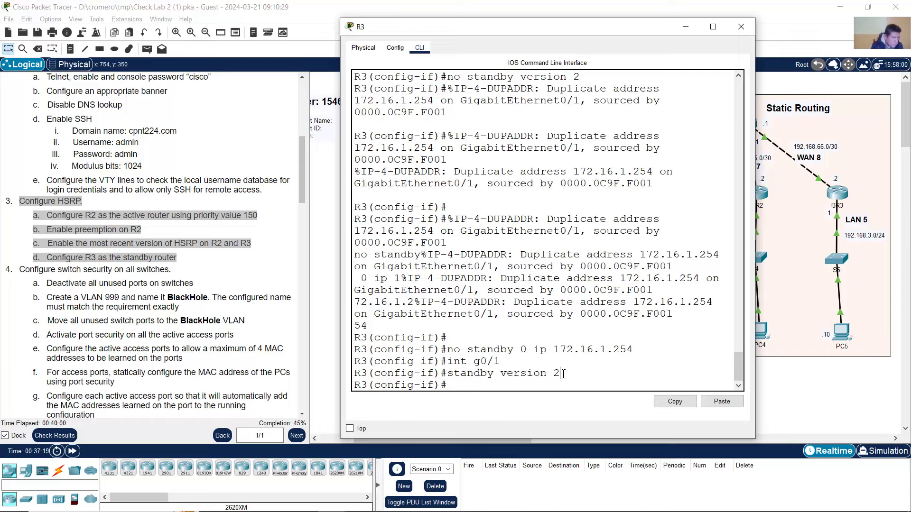
{"action": "left_click_drag", "start_coordinate": [475, 375], "coordinate": [583, 378]}
{"action": "left_click", "coordinate": [581, 378]}
- Give R3's group 1 the virtual IP 172.16.1.254, exit, and return to the topology
{"action": "key", "text": "Up"}
{"action": "key", "text": "BackSpace"}
{"action": "key", "text": "BackSpace"}
{"action": "key", "text": "BackSpace"}
{"action": "key", "text": "BackSpace"}
{"action": "key", "text": "BackSpace"}
{"action": "key", "text": "BackSpace"}
{"action": "key", "text": "BackSpace"}
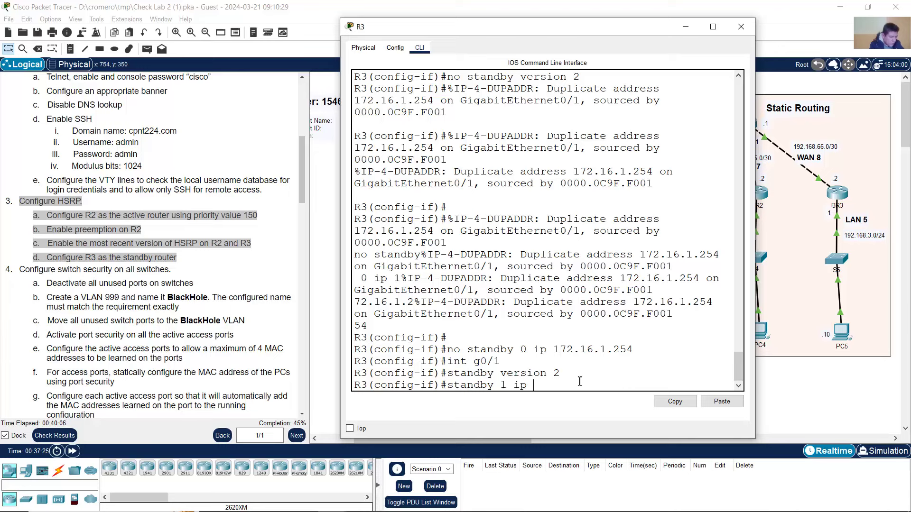
{"action": "type", "text": "172.16.1.254"}
{"action": "key", "text": "Return"}
{"action": "type", "text": "exi"}
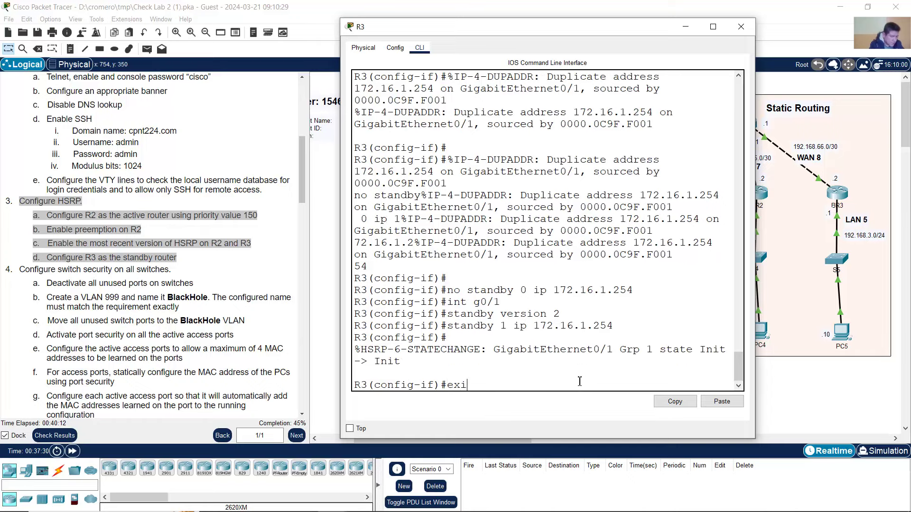
{"action": "type", "text": "t"}
{"action": "key", "text": "Return"}
{"action": "left_click", "coordinate": [482, 4]}
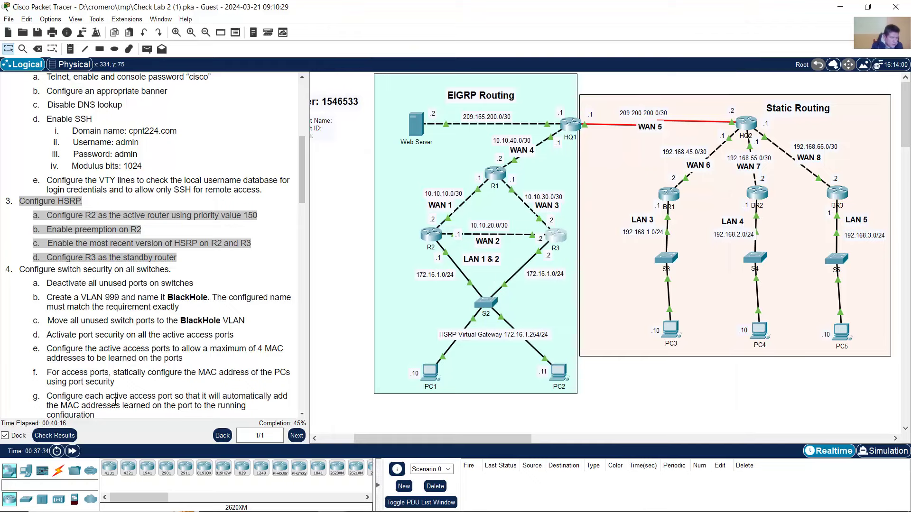
- Check the activity results and inspect R2's HSRP Priority, Virtual IP and Preempt scores
{"action": "left_click", "coordinate": [66, 437]}
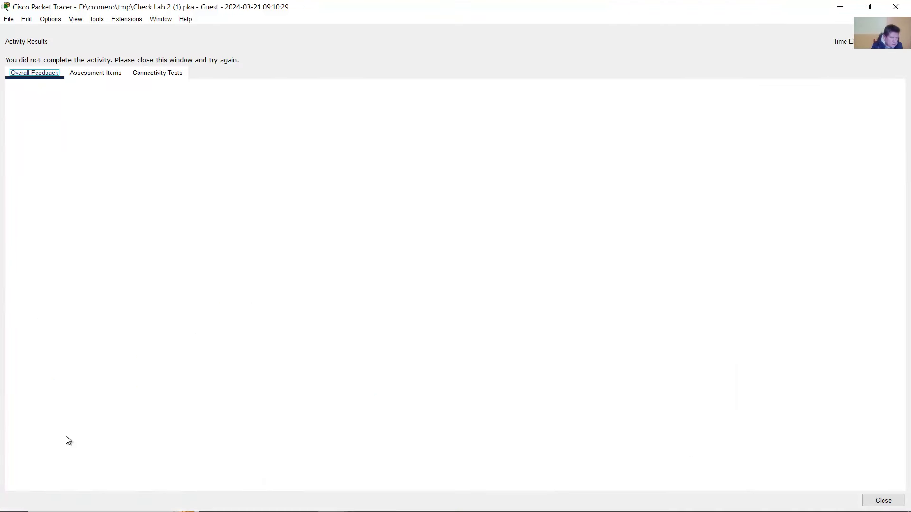
{"action": "left_click", "coordinate": [102, 73]}
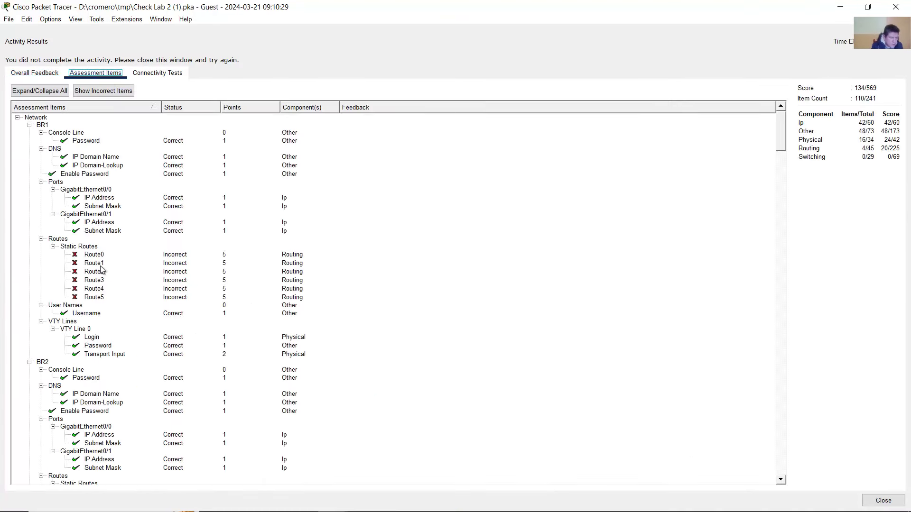
{"action": "scroll", "coordinate": [83, 341], "scroll_direction": "down", "scroll_amount": 6}
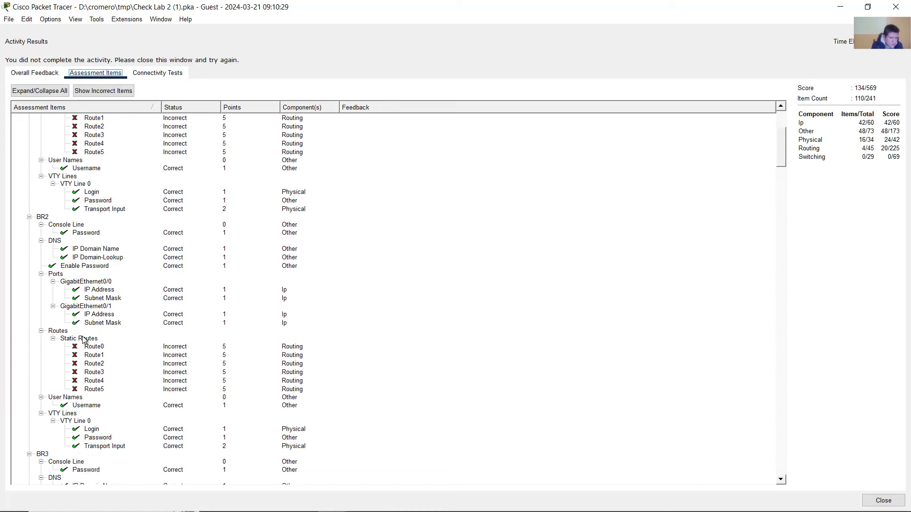
{"action": "scroll", "coordinate": [82, 340], "scroll_direction": "down", "scroll_amount": 12}
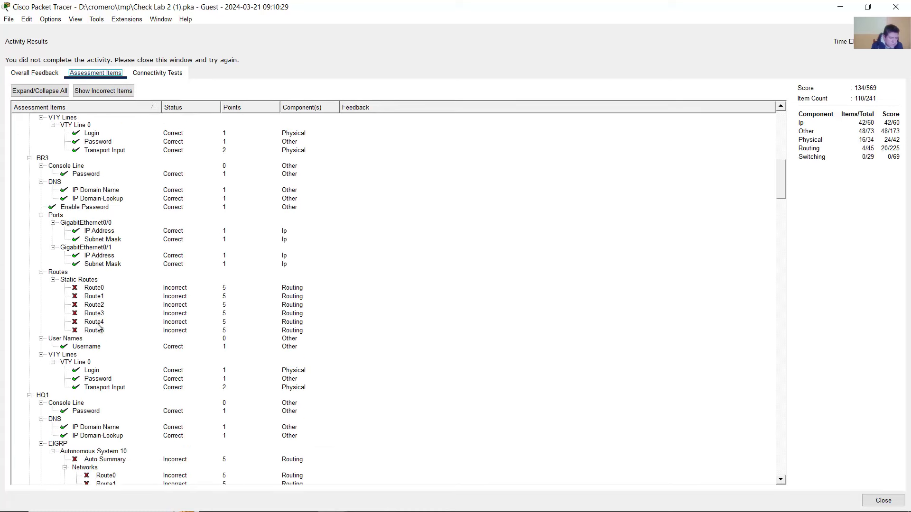
{"action": "scroll", "coordinate": [97, 327], "scroll_direction": "down", "scroll_amount": 20}
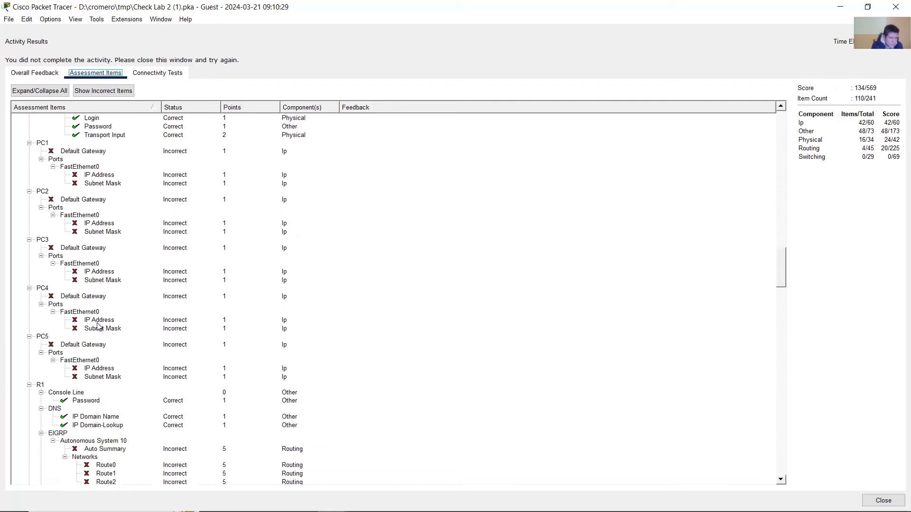
{"action": "scroll", "coordinate": [97, 326], "scroll_direction": "down", "scroll_amount": 20}
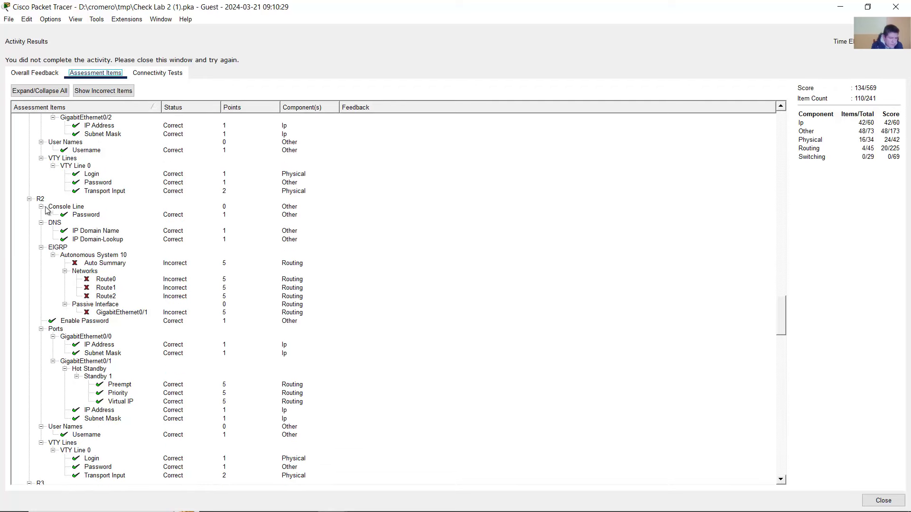
{"action": "scroll", "coordinate": [81, 301], "scroll_direction": "down", "scroll_amount": 1}
{"action": "left_click", "coordinate": [120, 369]}
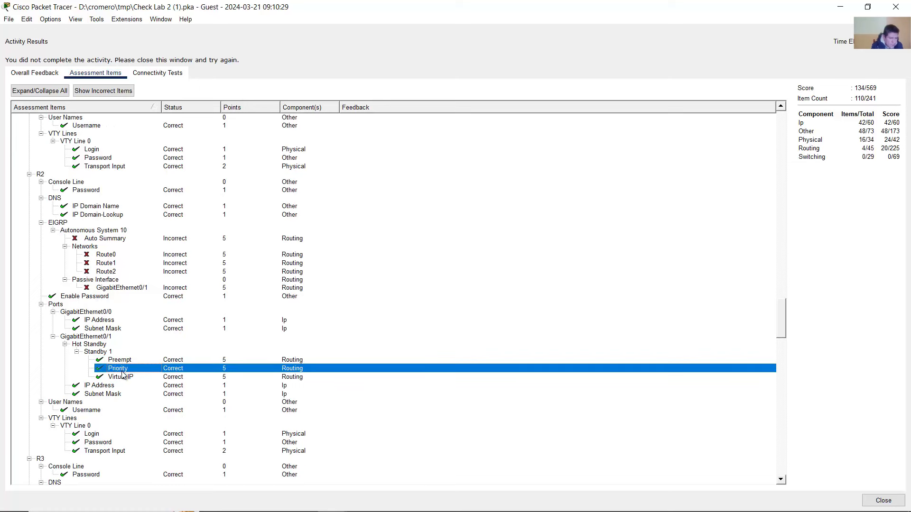
{"action": "left_click", "coordinate": [123, 377]}
{"action": "left_click", "coordinate": [124, 369]}
{"action": "left_click", "coordinate": [123, 361]}
{"action": "left_click", "coordinate": [124, 369]}
{"action": "left_click", "coordinate": [125, 377]}
{"action": "left_click", "coordinate": [124, 369]}
{"action": "left_click", "coordinate": [125, 360]}
{"action": "scroll", "coordinate": [126, 365], "scroll_direction": "down", "scroll_amount": 10}
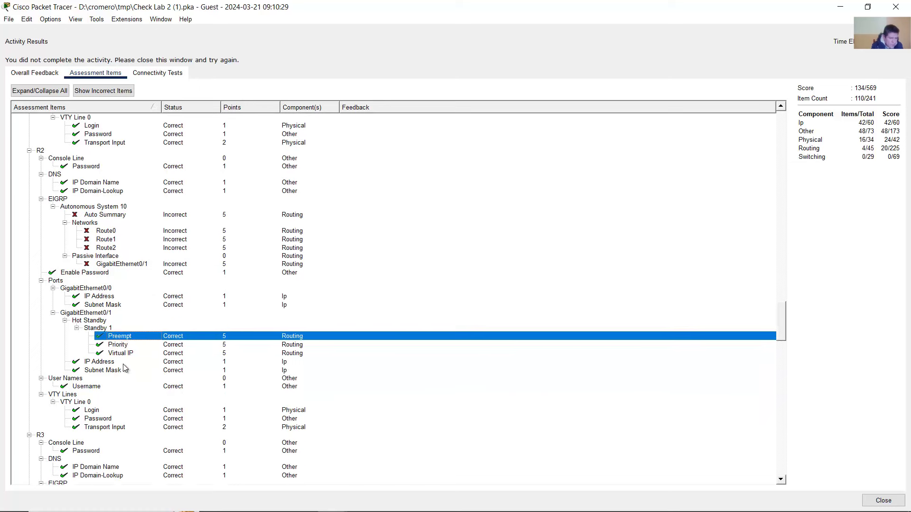
{"action": "scroll", "coordinate": [126, 369], "scroll_direction": "down", "scroll_amount": 2}
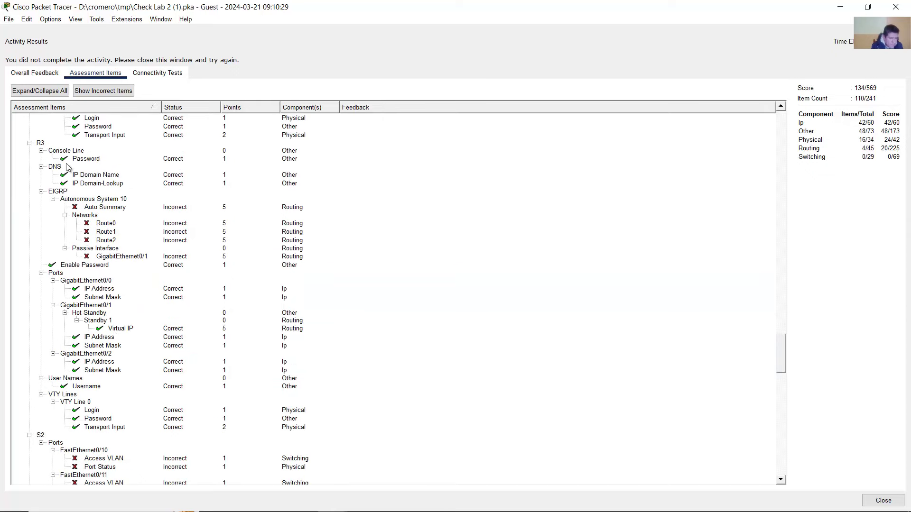
- Inspect R3's Standby 1 group and HSRP Virtual IP results, then close the results window
{"action": "left_click", "coordinate": [40, 143]}
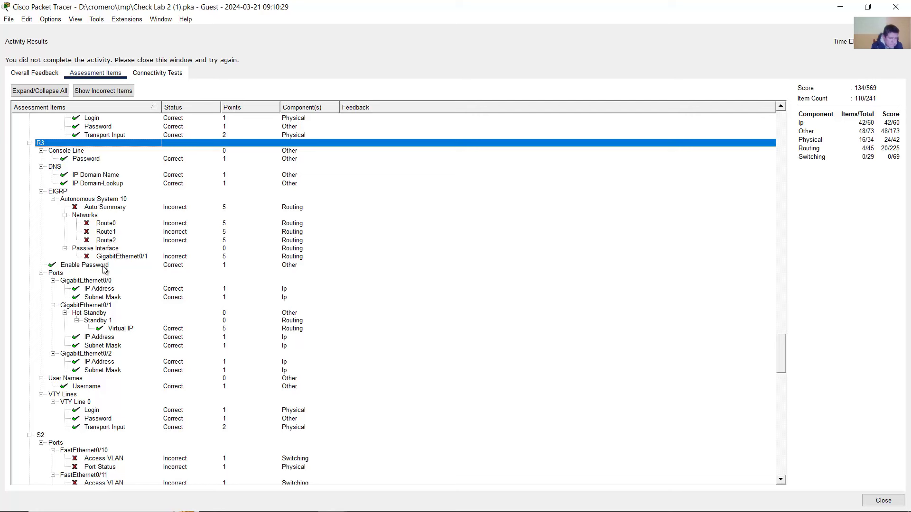
{"action": "left_click", "coordinate": [115, 328]}
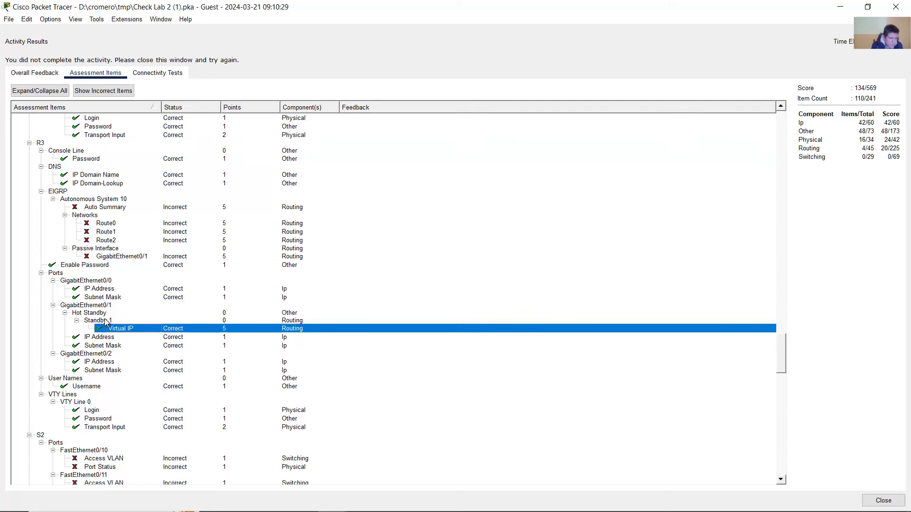
{"action": "left_click", "coordinate": [105, 320]}
{"action": "left_click", "coordinate": [116, 329]}
{"action": "left_click", "coordinate": [109, 321]}
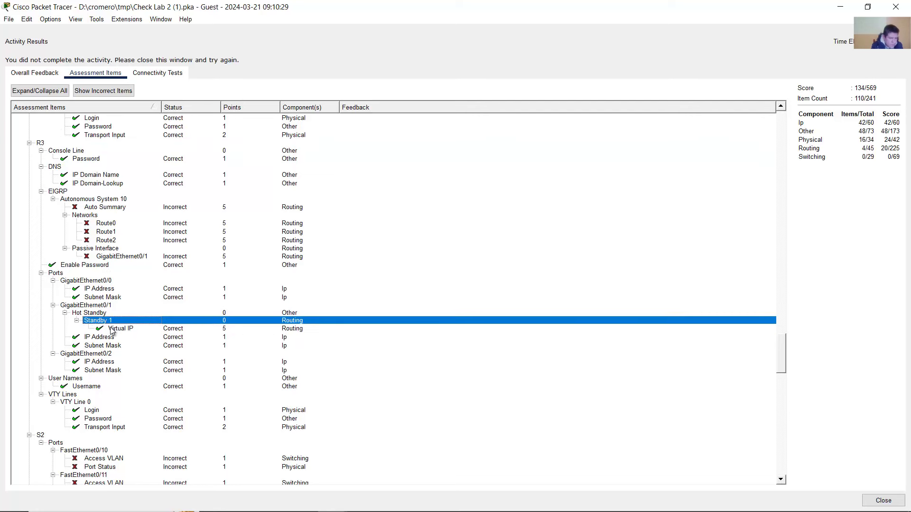
{"action": "left_click", "coordinate": [116, 330]}
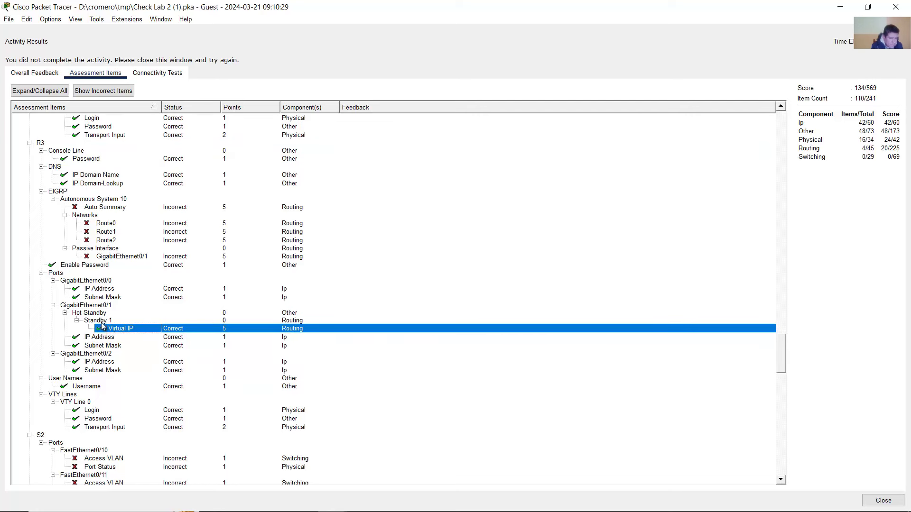
{"action": "left_click", "coordinate": [102, 321]}
{"action": "left_click", "coordinate": [113, 330]}
{"action": "left_click", "coordinate": [105, 321]}
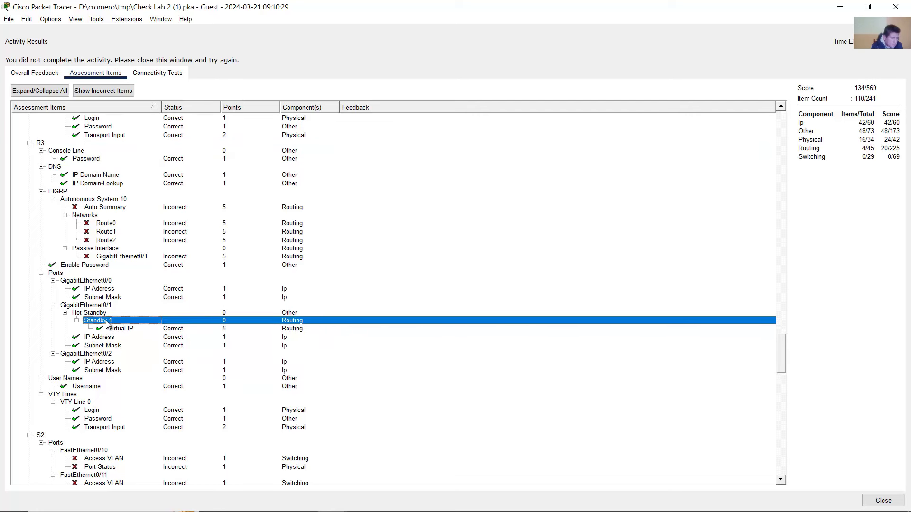
{"action": "left_click", "coordinate": [114, 328]}
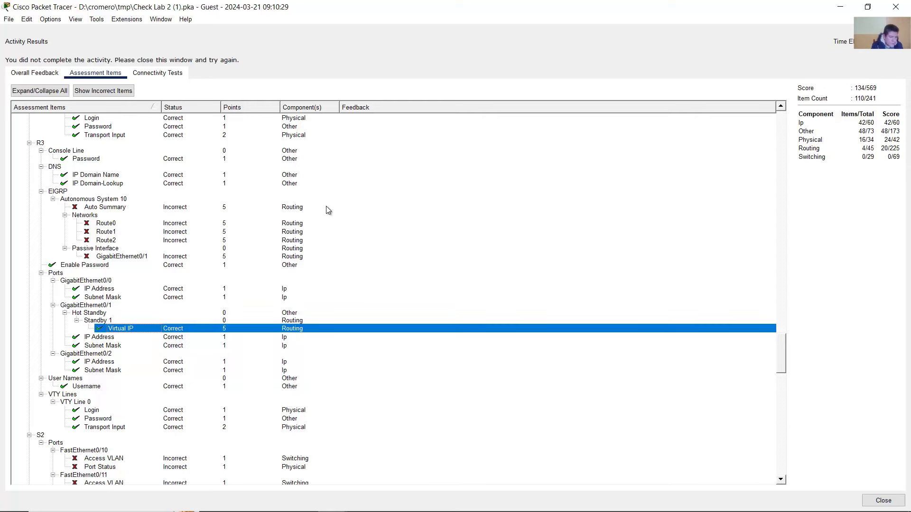
{"action": "left_click", "coordinate": [896, 7]}
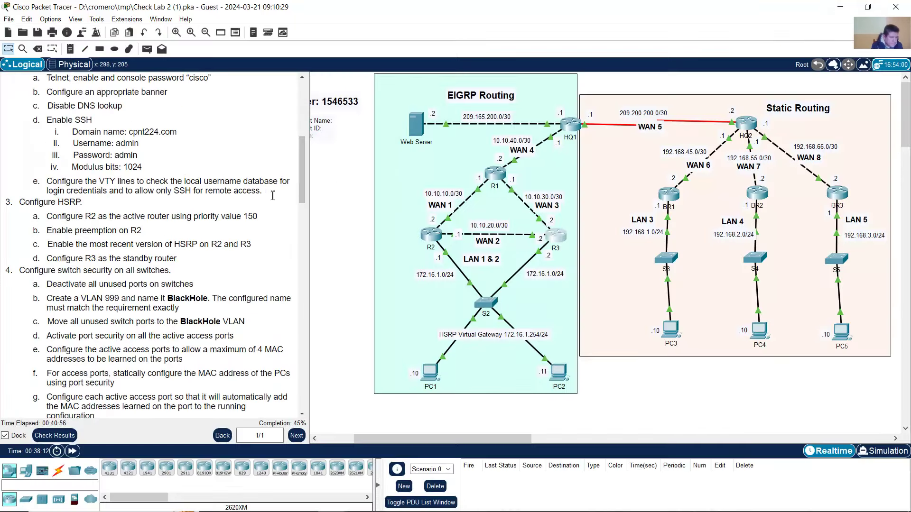
{"action": "scroll", "coordinate": [175, 278], "scroll_direction": "down", "scroll_amount": 3}
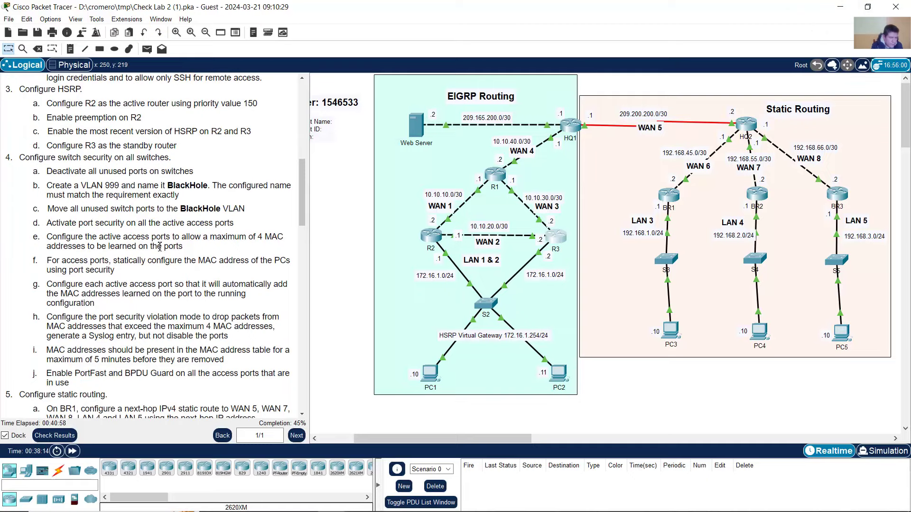
{"action": "left_click_drag", "start_coordinate": [26, 157], "coordinate": [184, 159]}
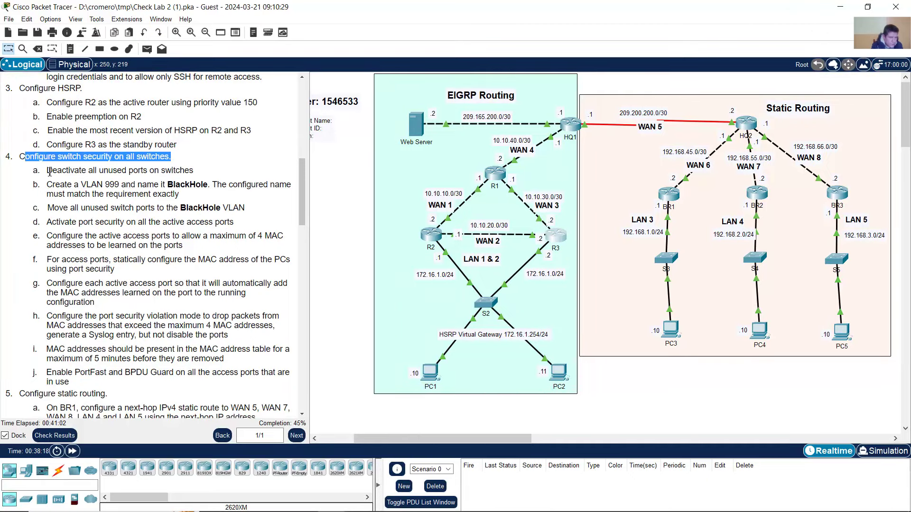
{"action": "left_click_drag", "start_coordinate": [48, 171], "coordinate": [196, 173]}
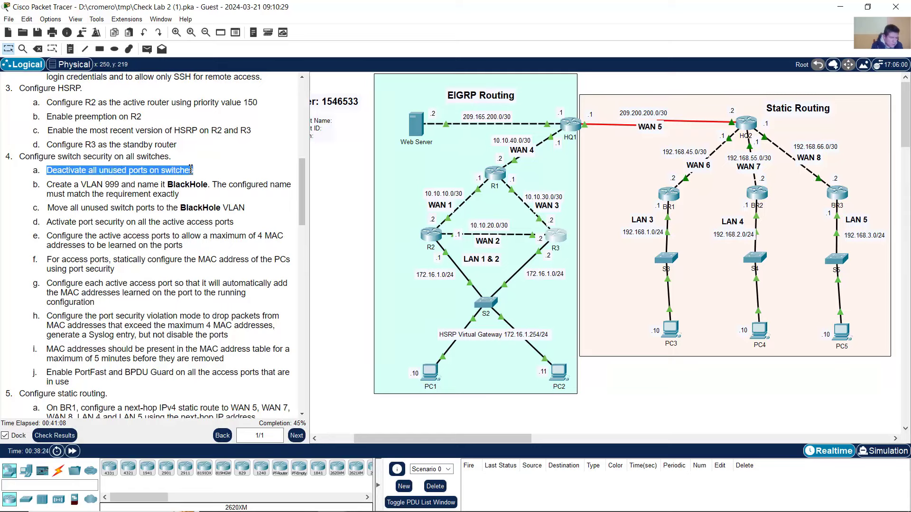
{"action": "left_click", "coordinate": [219, 160]}
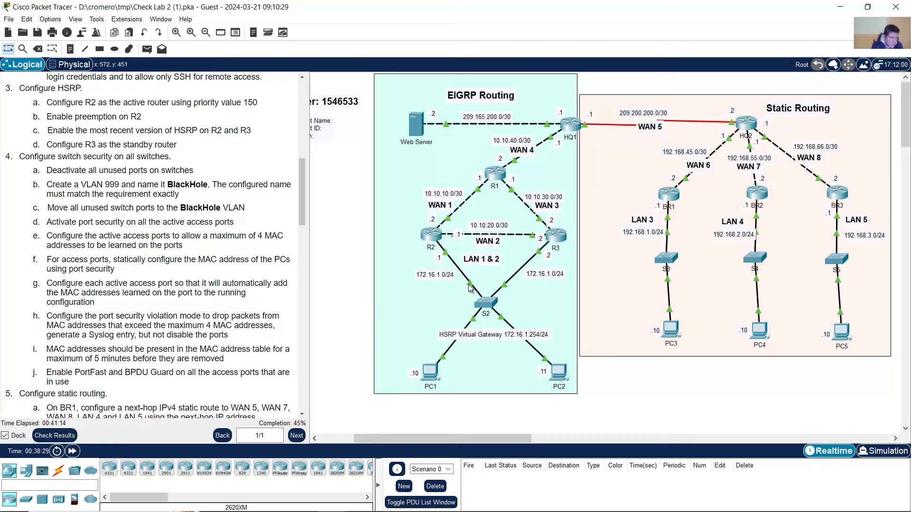
- Open switch S2's CLI and enter global configuration mode
{"action": "mouse_move", "coordinate": [472, 285]}
{"action": "left_click", "coordinate": [485, 300]}
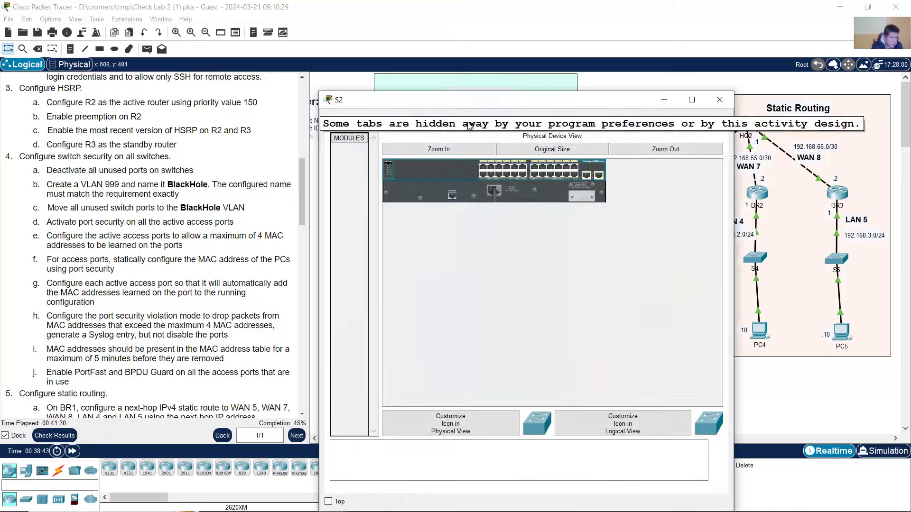
{"action": "left_click_drag", "start_coordinate": [466, 95], "coordinate": [206, 45]}
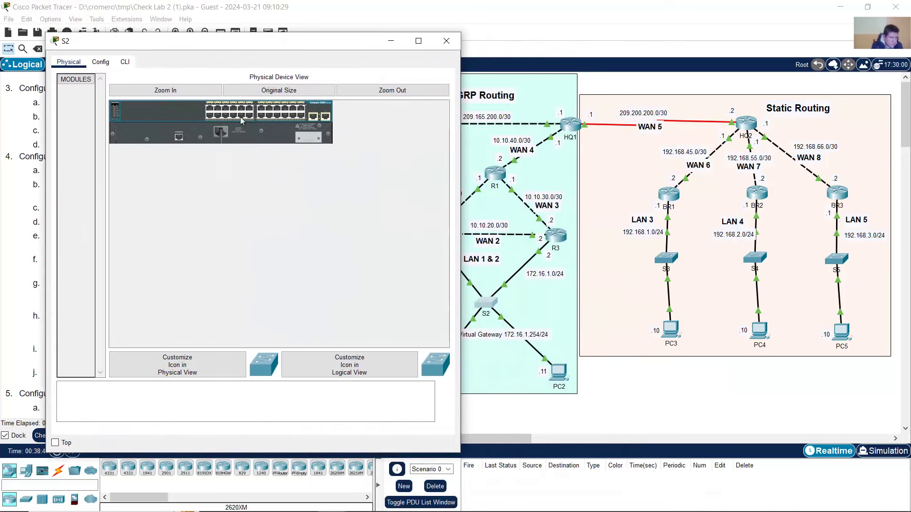
{"action": "left_click", "coordinate": [125, 62]}
{"action": "key", "text": "Return"}
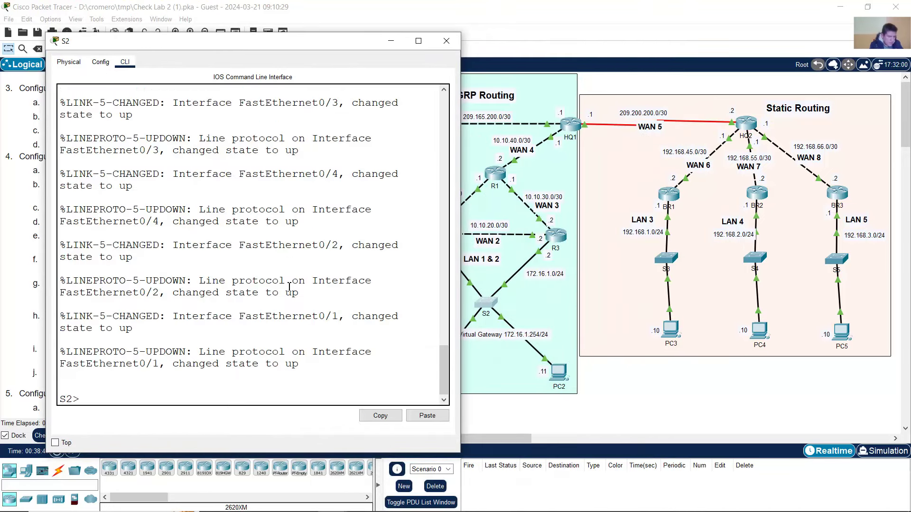
{"action": "type", "text": "en"}
{"action": "key", "text": "Return"}
{"action": "type", "text": "conf ter"}
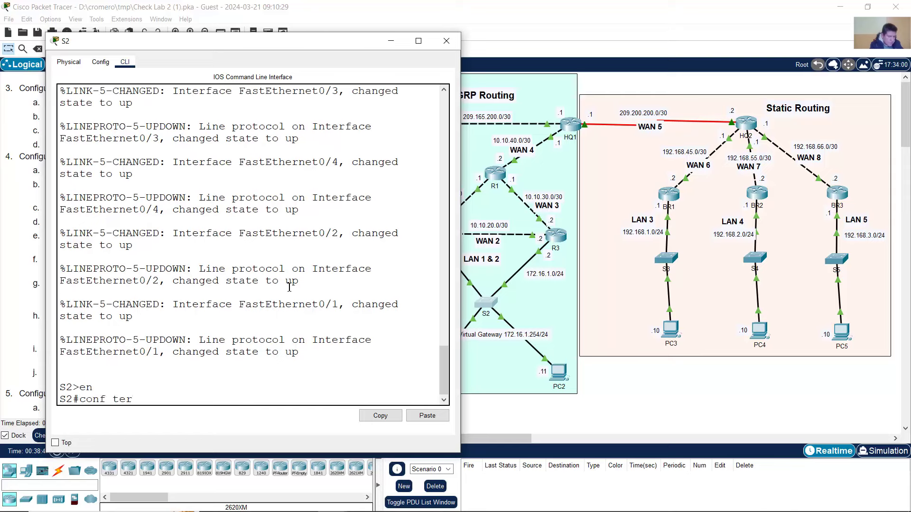
{"action": "type", "text": "m"}
{"action": "key", "text": "Return"}
- Shut down the port range f0/5-24,g0/1-2 on S2 and return to the topology
{"action": "type", "text": "int range"}
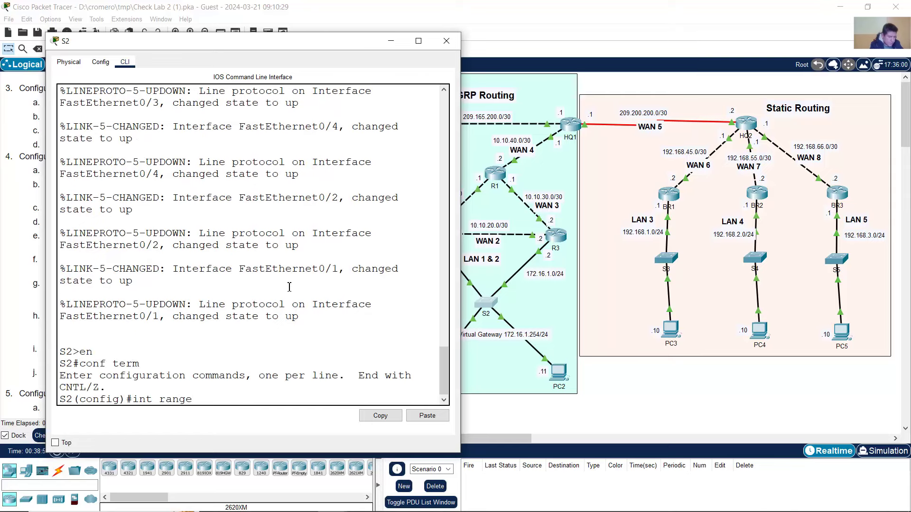
{"action": "type", "text": " f0/5-24,g0/"}
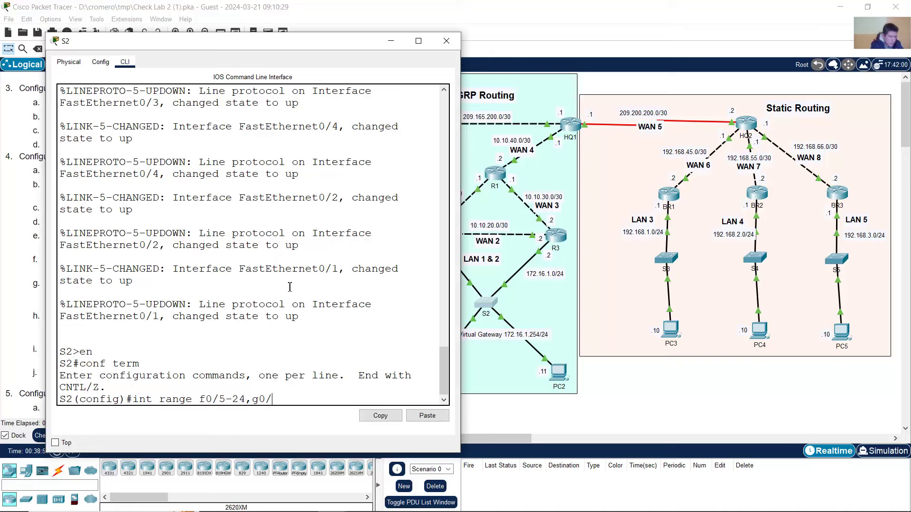
{"action": "type", "text": "1-2"}
{"action": "key", "text": "Return"}
{"action": "type", "text": "shutdo"}
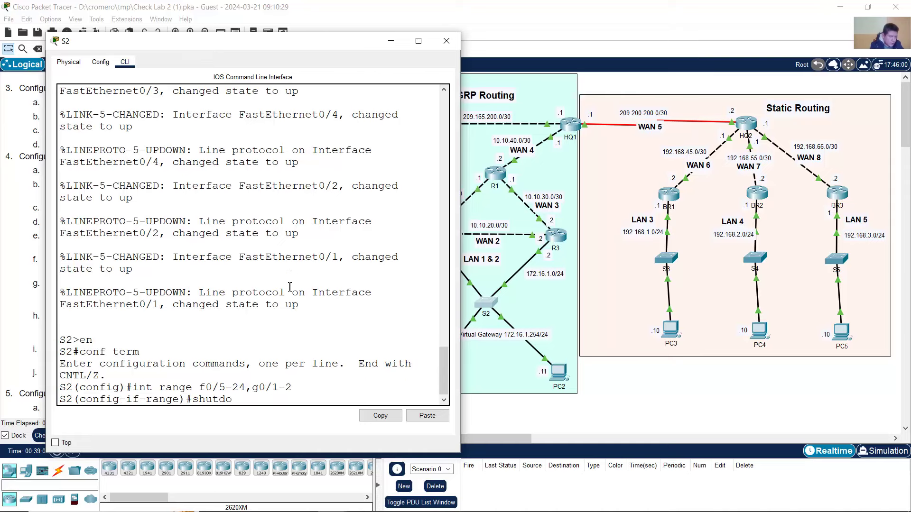
{"action": "type", "text": "wn"}
{"action": "key", "text": "Return"}
{"action": "key", "text": "Return"}
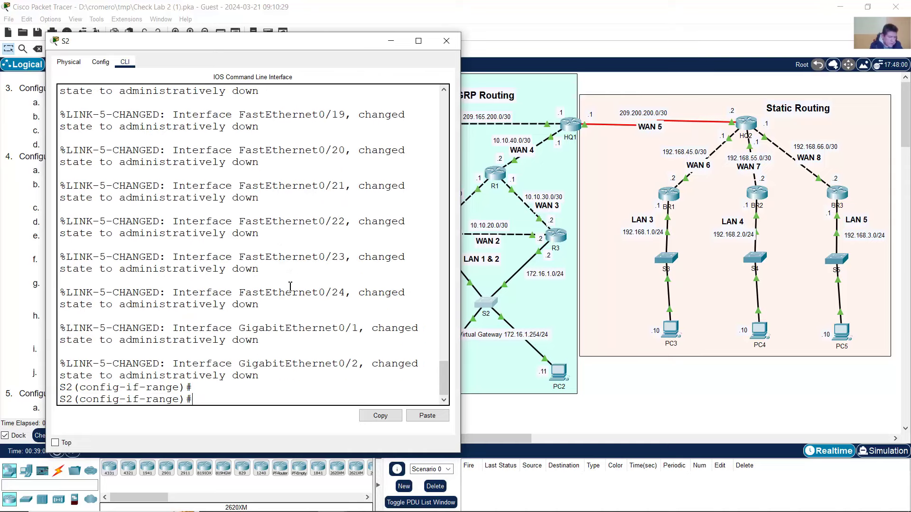
{"action": "scroll", "coordinate": [274, 295], "scroll_direction": "up", "scroll_amount": 15}
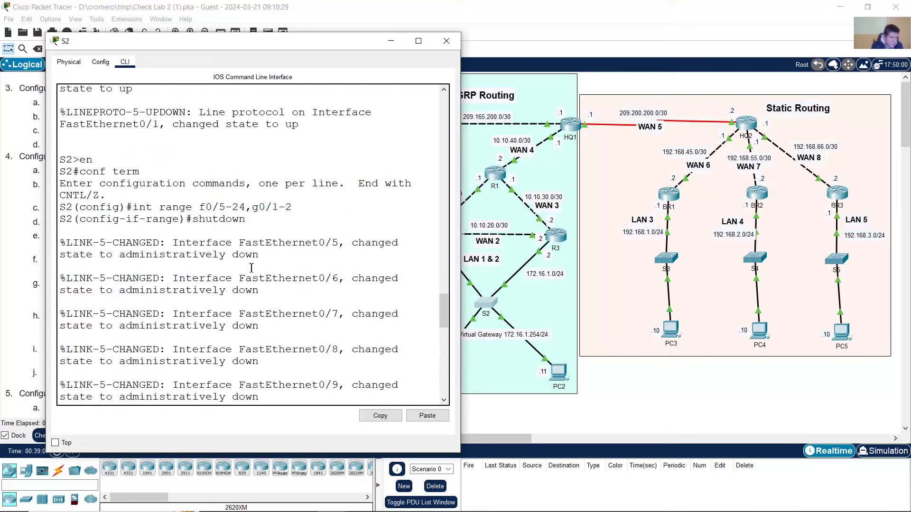
{"action": "left_click_drag", "start_coordinate": [132, 209], "coordinate": [192, 207]}
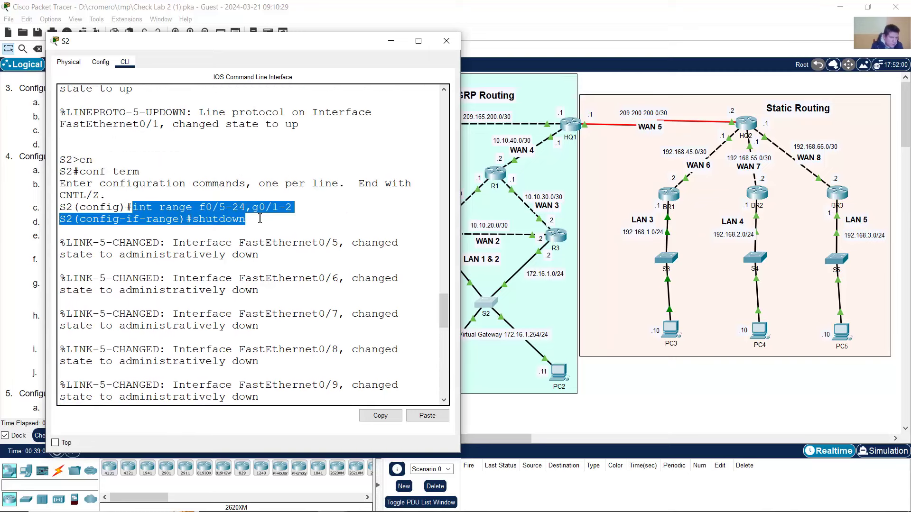
{"action": "left_click_drag", "start_coordinate": [256, 221], "coordinate": [46, 211]}
{"action": "scroll", "coordinate": [231, 249], "scroll_direction": "down", "scroll_amount": 18}
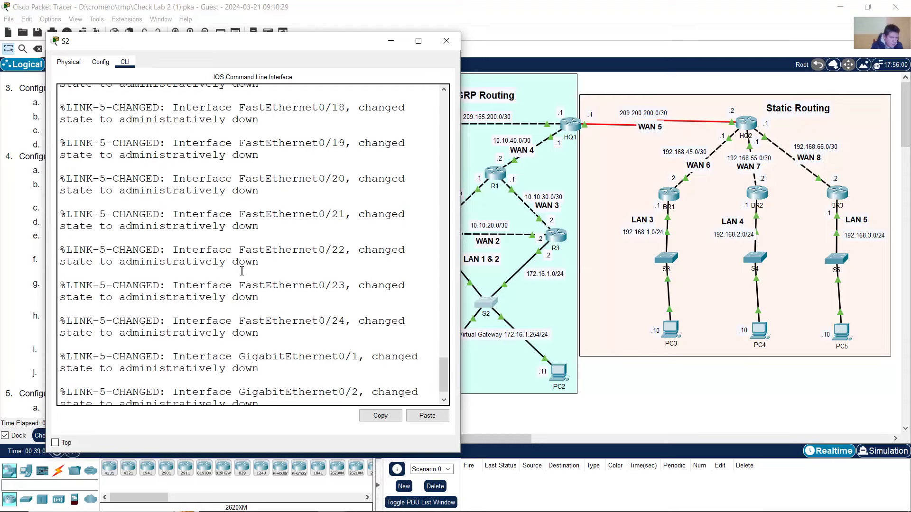
{"action": "left_click", "coordinate": [357, 4]}
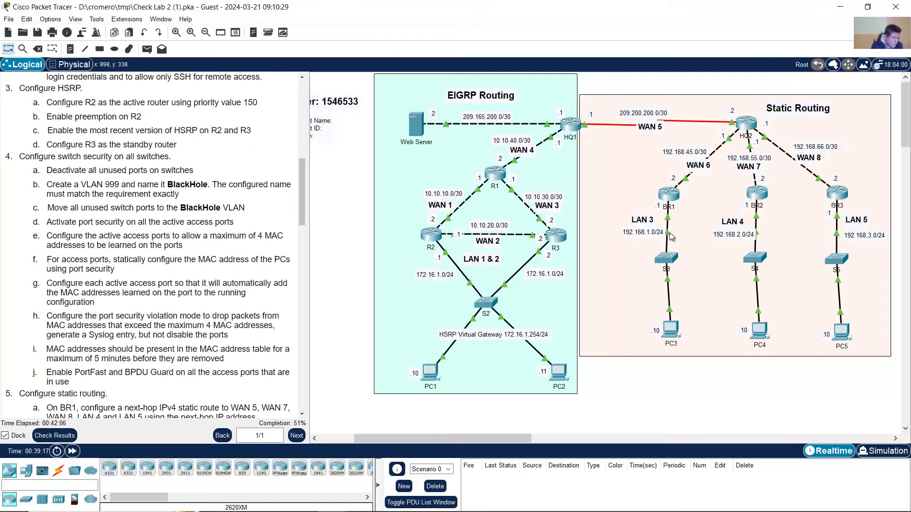
- Add 'int range f0/3-24,g0/1-2' and 'shutdown' lines to the Notepad notes
{"action": "mouse_move", "coordinate": [669, 237]}
{"action": "mouse_move", "coordinate": [666, 280]}
{"action": "left_click", "coordinate": [398, 506]}
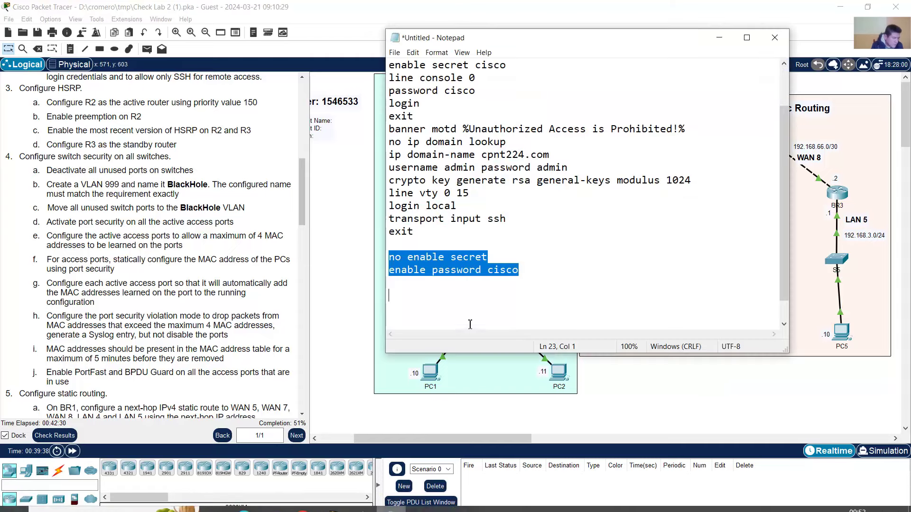
{"action": "left_click", "coordinate": [457, 309]}
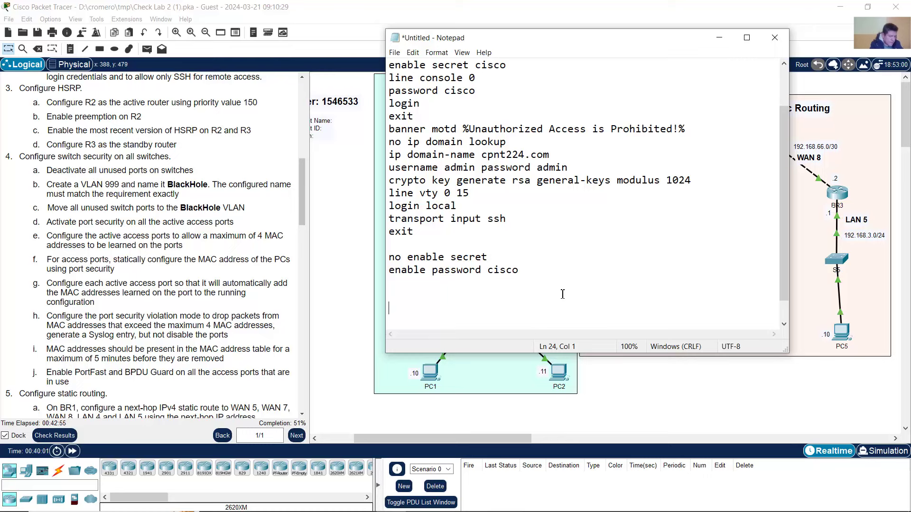
{"action": "type", "text": "int range f0/3-"}
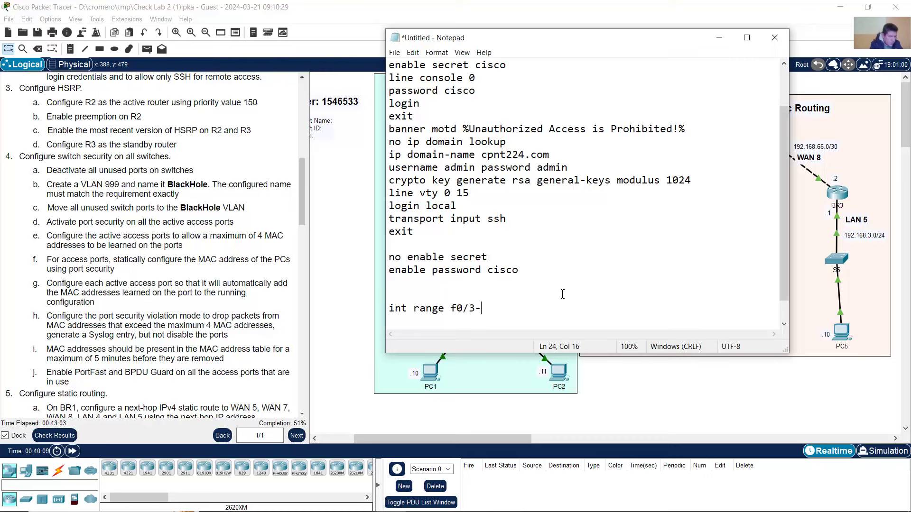
{"action": "type", "text": "24,g0/1-2"}
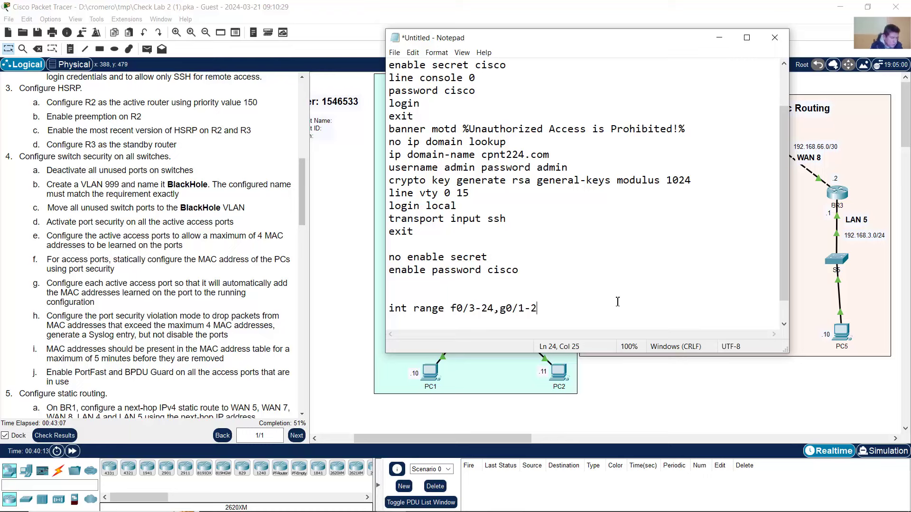
{"action": "key", "text": "Return"}
{"action": "type", "text": "shuwtodn"}
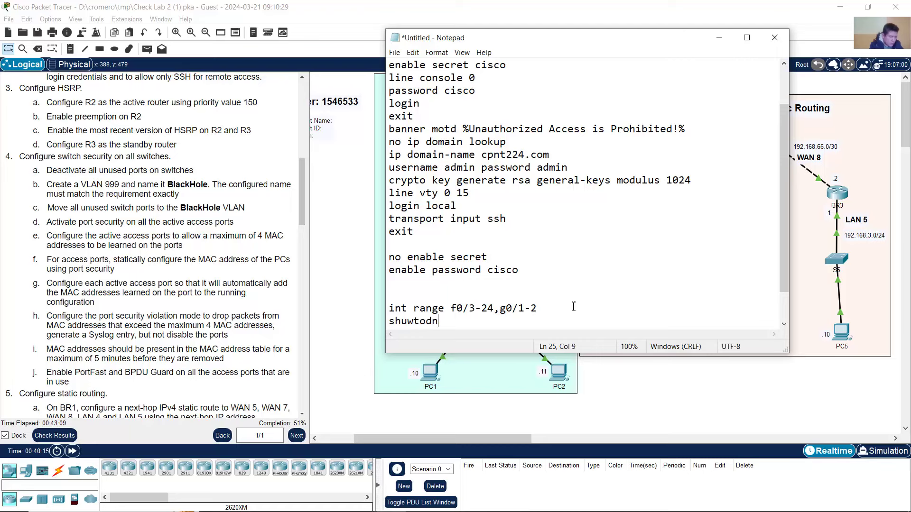
{"action": "key", "text": "BackSpace"}
{"action": "type", "text": "down"}
{"action": "key", "text": "Return"}
{"action": "key", "text": "Return"}
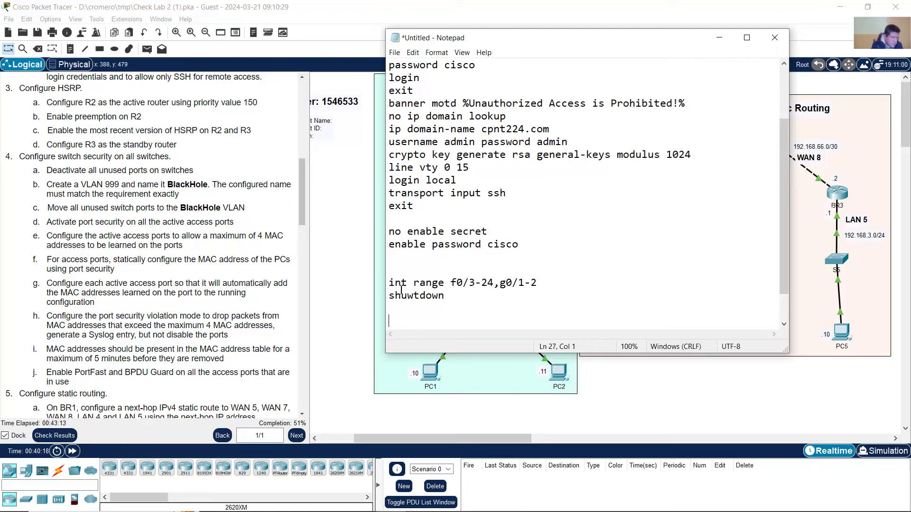
- Copy both new command lines and switch back to Packet Tracer
{"action": "left_click_drag", "start_coordinate": [390, 283], "coordinate": [547, 282]}
{"action": "left_click", "coordinate": [474, 285]}
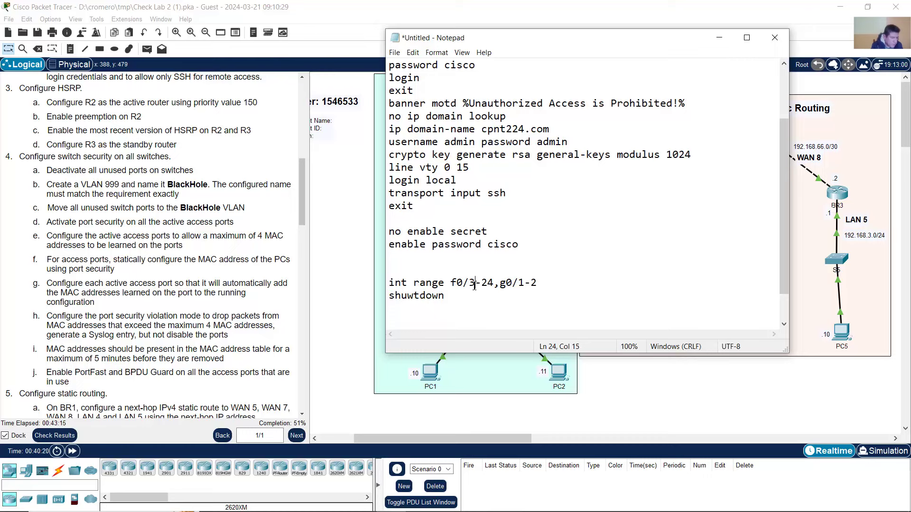
{"action": "left_click_drag", "start_coordinate": [470, 283], "coordinate": [539, 281]}
{"action": "left_click", "coordinate": [520, 283]}
{"action": "left_click", "coordinate": [529, 283]}
{"action": "left_click_drag", "start_coordinate": [507, 283], "coordinate": [540, 283]}
{"action": "left_click", "coordinate": [541, 283]}
{"action": "left_click_drag", "start_coordinate": [391, 284], "coordinate": [407, 319]}
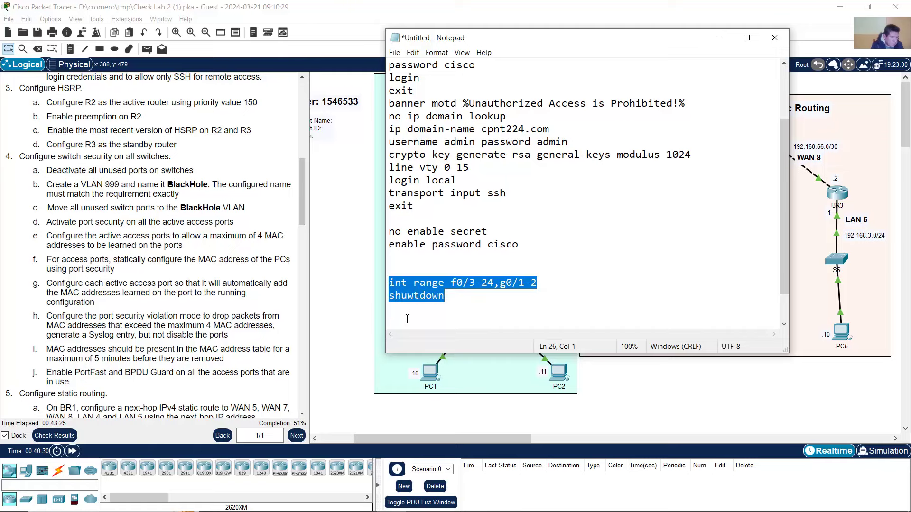
{"action": "right_click", "coordinate": [419, 282]}
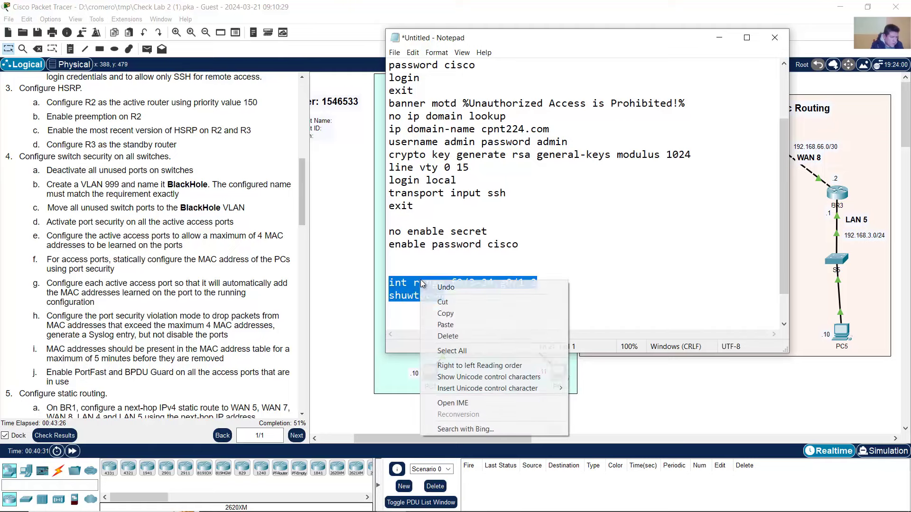
{"action": "left_click", "coordinate": [448, 313]}
{"action": "left_click", "coordinate": [351, 304]}
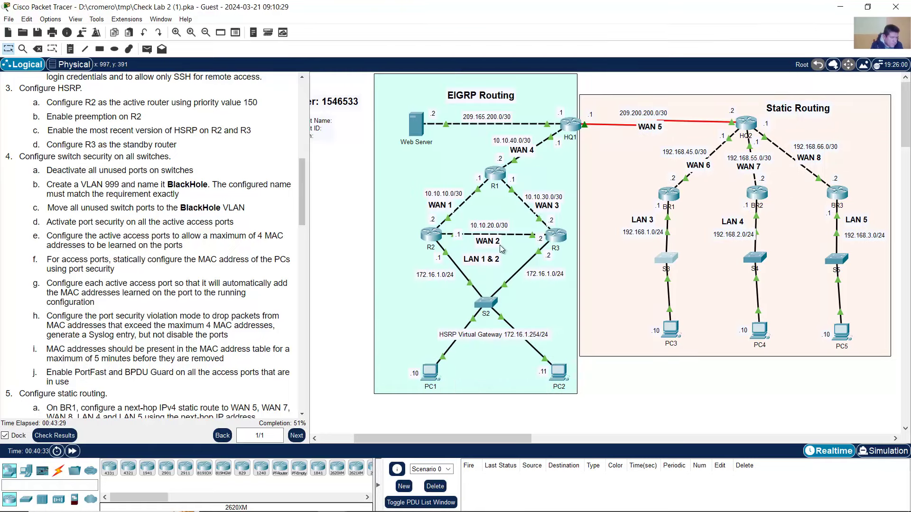
- Enter global configuration mode on S3 with en and conf term, then paste the drafted port-shutdown commands
{"action": "left_click", "coordinate": [402, 123]}
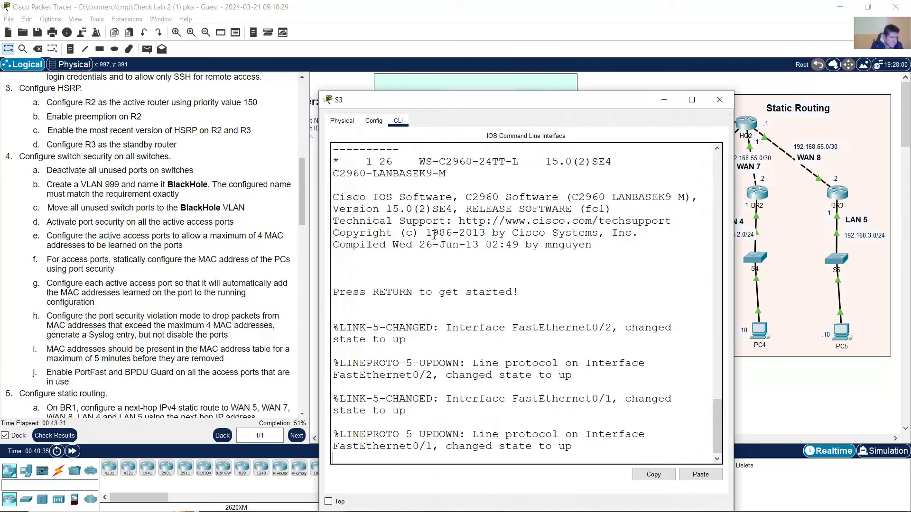
{"action": "key", "text": "Return"}
{"action": "type", "text": "en"}
{"action": "key", "text": "Return"}
{"action": "type", "text": "conf t"}
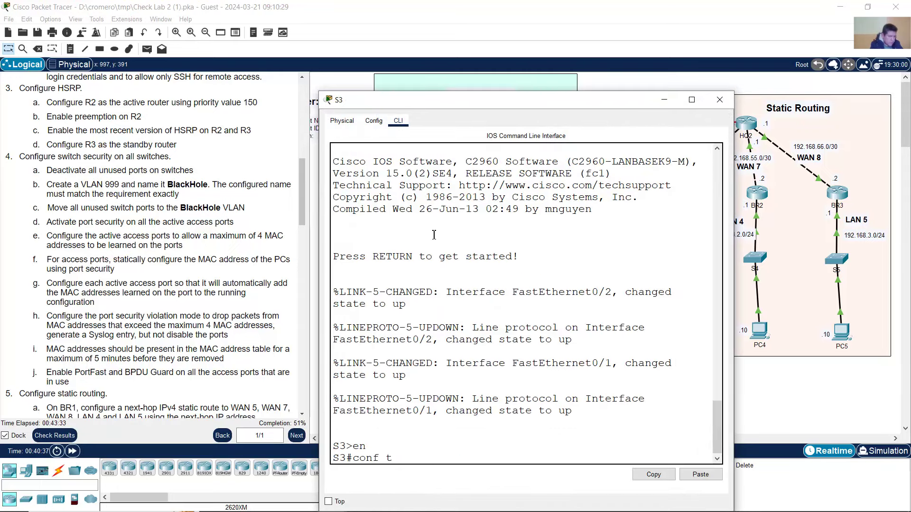
{"action": "type", "text": "erm"}
{"action": "key", "text": "Return"}
{"action": "right_click", "coordinate": [434, 235]}
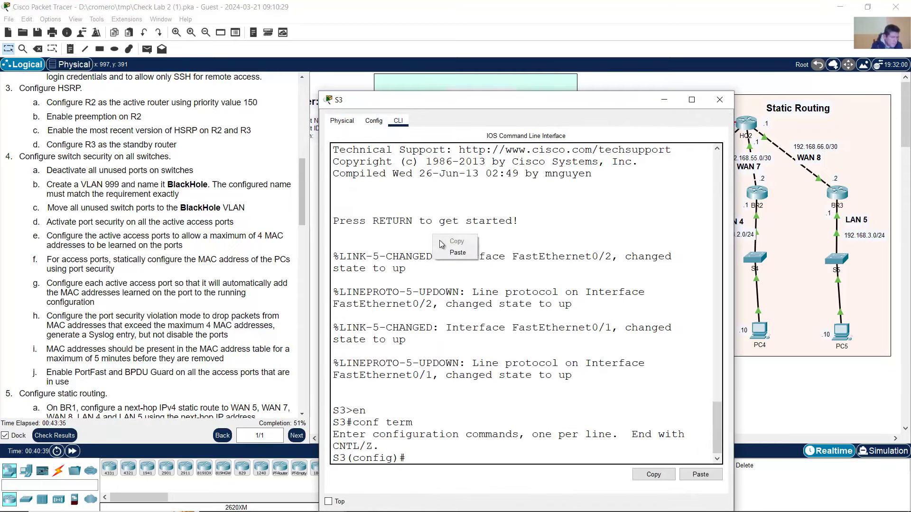
{"action": "left_click", "coordinate": [457, 252]}
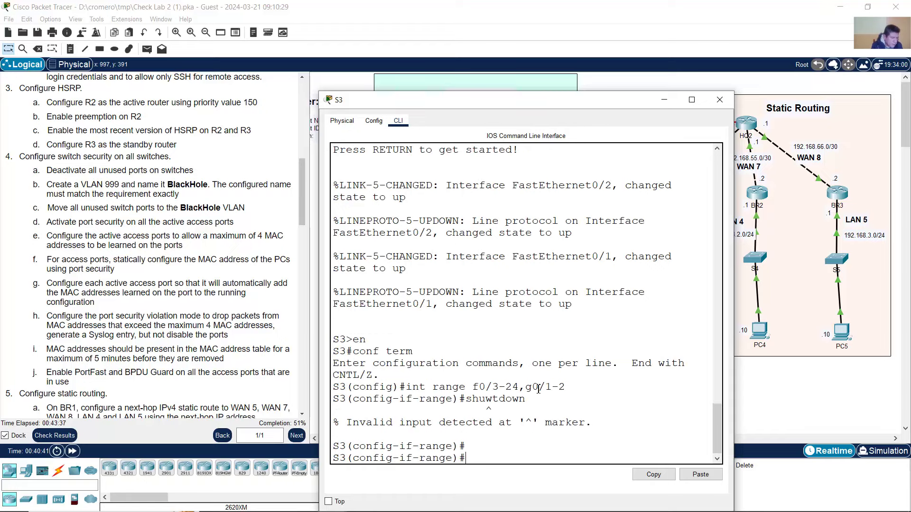
- Correct 'shuwtdown' to 'shutdown' in Notepad and copy the interface range and shutdown lines
{"action": "left_click", "coordinate": [392, 501]}
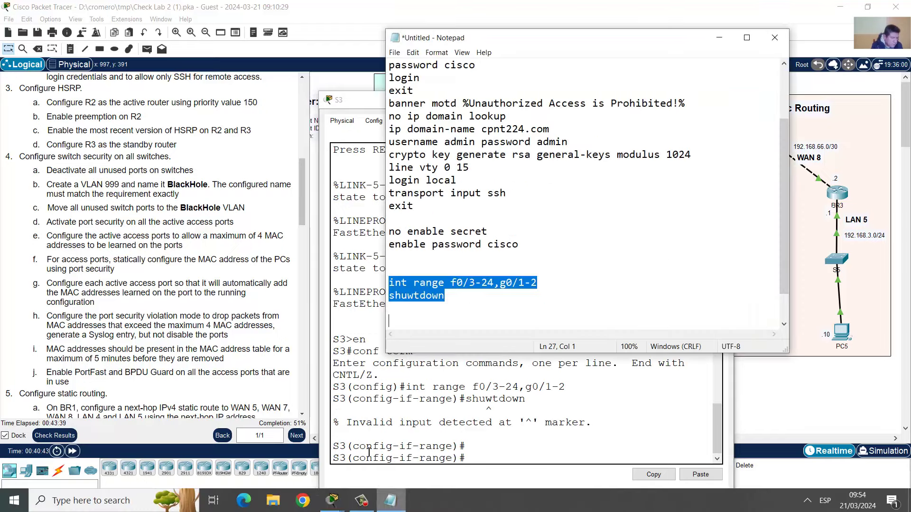
{"action": "left_click", "coordinate": [414, 296]}
{"action": "key", "text": "BackSpace"}
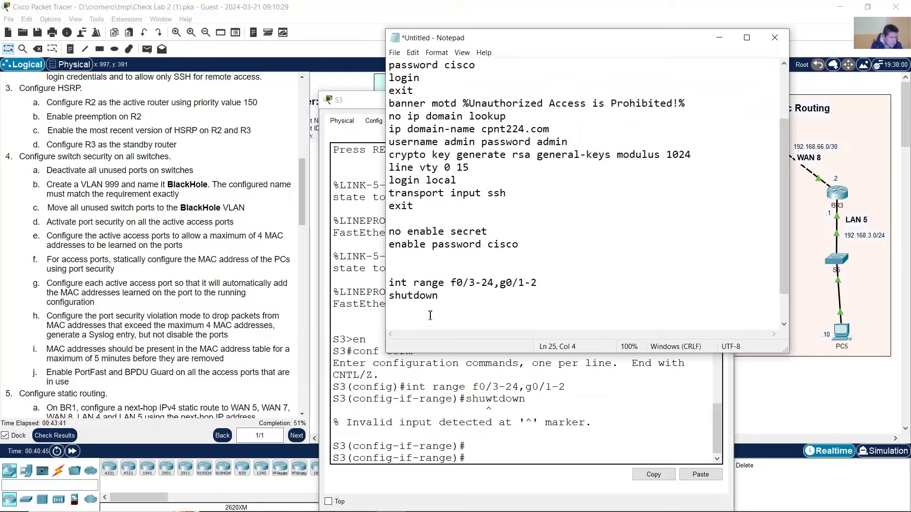
{"action": "left_click", "coordinate": [452, 299]}
{"action": "key", "text": "Return"}
{"action": "key", "text": "Return"}
{"action": "left_click_drag", "start_coordinate": [390, 287], "coordinate": [399, 270]}
{"action": "right_click", "coordinate": [420, 217]}
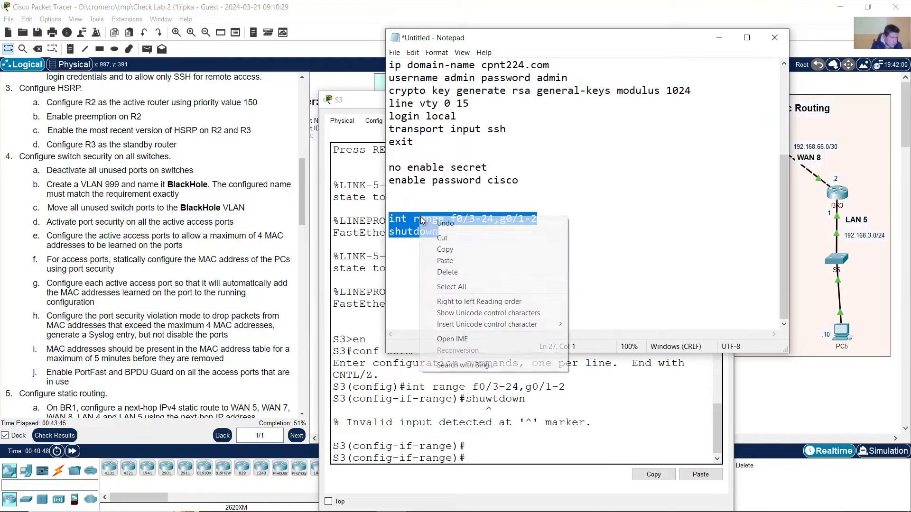
{"action": "left_click", "coordinate": [446, 248]}
- Paste the corrected commands into S3 to shut down F0/3–24 and G0/1–2, then return to the topology
{"action": "left_click", "coordinate": [498, 417]}
{"action": "right_click", "coordinate": [497, 416]}
{"action": "left_click", "coordinate": [519, 431]}
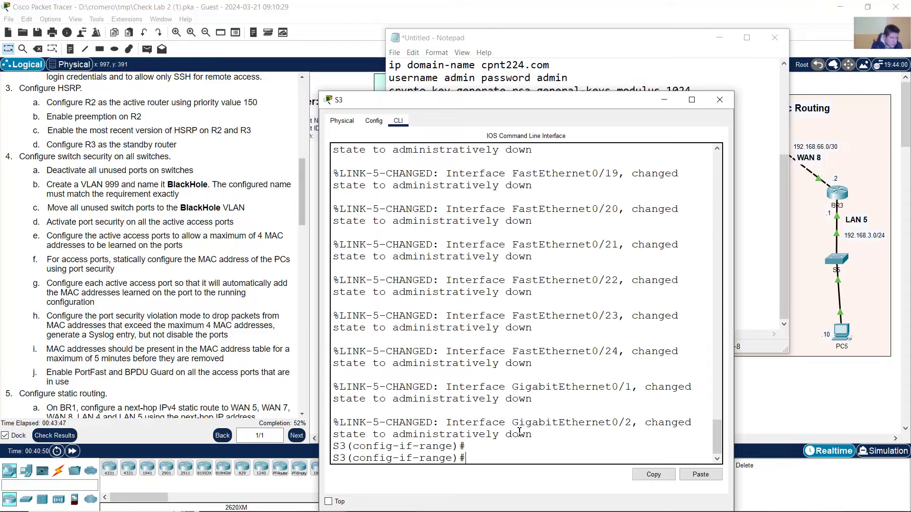
{"action": "left_click_drag", "start_coordinate": [714, 434], "coordinate": [716, 352]}
{"action": "left_click_drag", "start_coordinate": [458, 362], "coordinate": [517, 369]}
{"action": "left_click", "coordinate": [818, 400]}
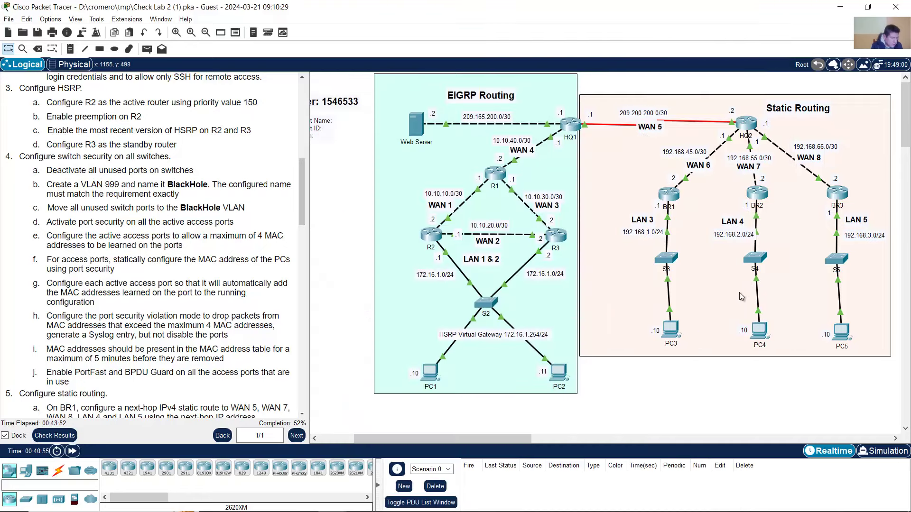
- On S4, enter config mode and paste the commands shutting down F0/3–24 and G0/1–2
{"action": "left_click", "coordinate": [755, 258]}
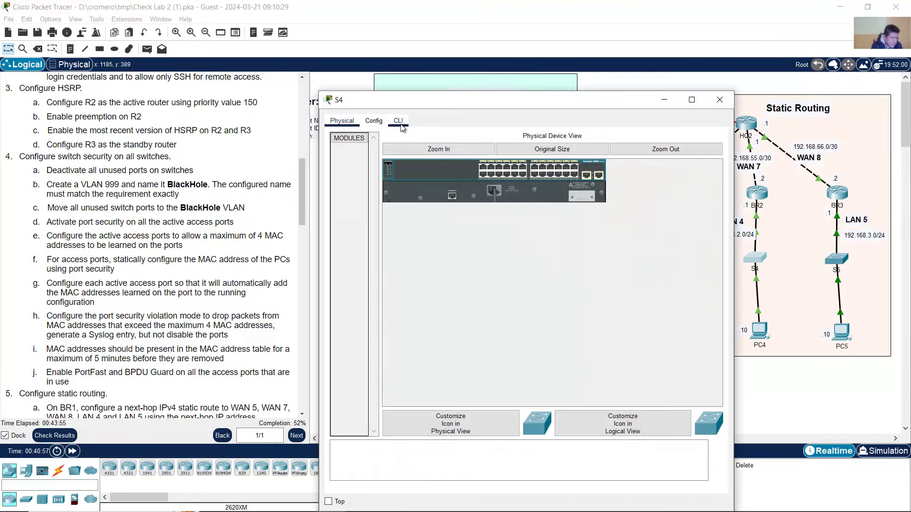
{"action": "type", "text": "en"}
{"action": "key", "text": "Return"}
{"action": "type", "text": "co"}
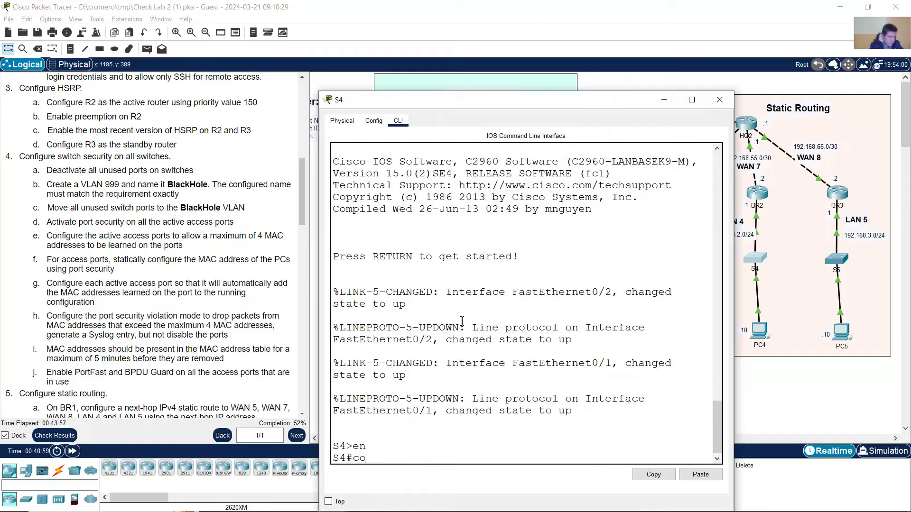
{"action": "type", "text": "nf term"}
{"action": "key", "text": "Return"}
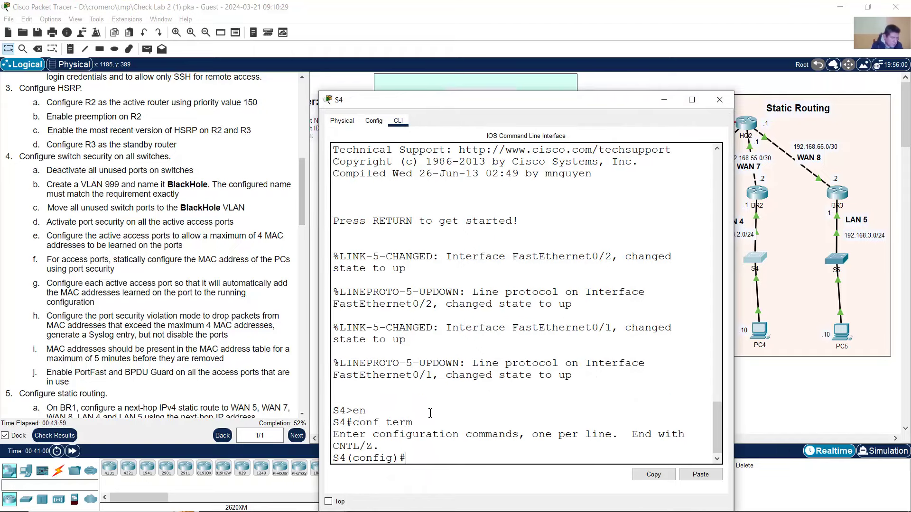
{"action": "right_click", "coordinate": [429, 413]}
{"action": "left_click", "coordinate": [453, 430]}
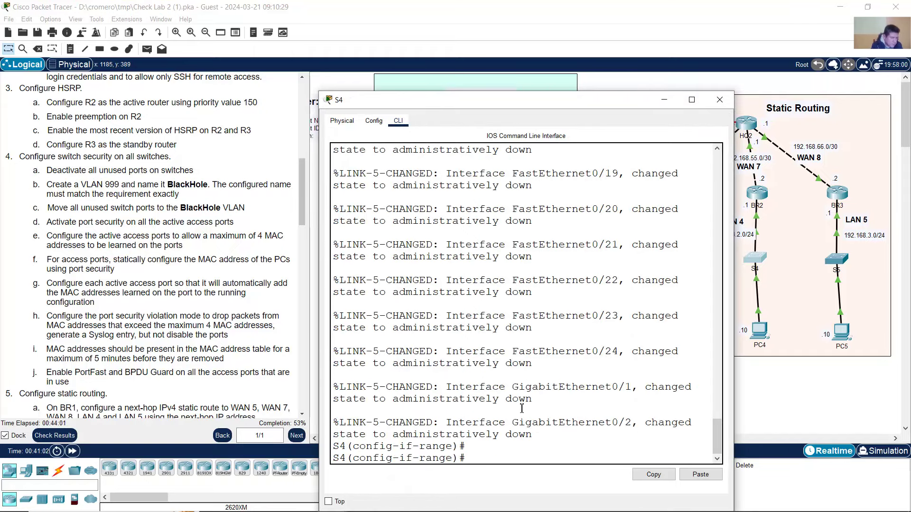
{"action": "scroll", "coordinate": [522, 408], "scroll_direction": "up", "scroll_amount": 18}
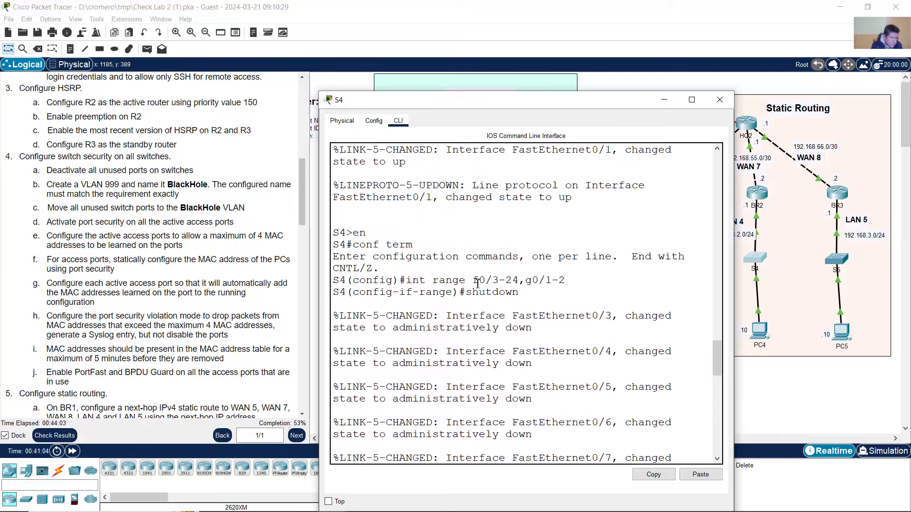
{"action": "left_click_drag", "start_coordinate": [477, 283], "coordinate": [508, 316]}
{"action": "left_click", "coordinate": [795, 398]}
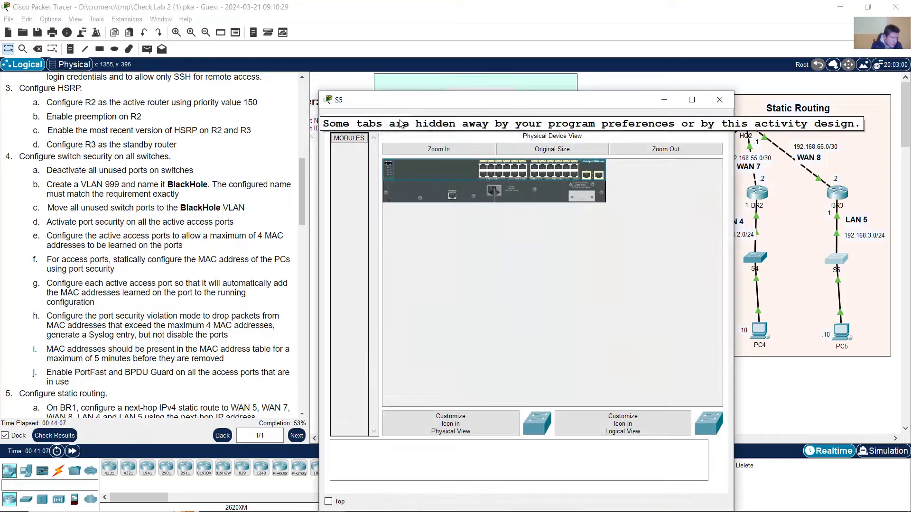
- On S5, enter config mode and paste the commands shutting down F0/3–24 and G0/1–2
{"action": "left_click", "coordinate": [399, 122]}
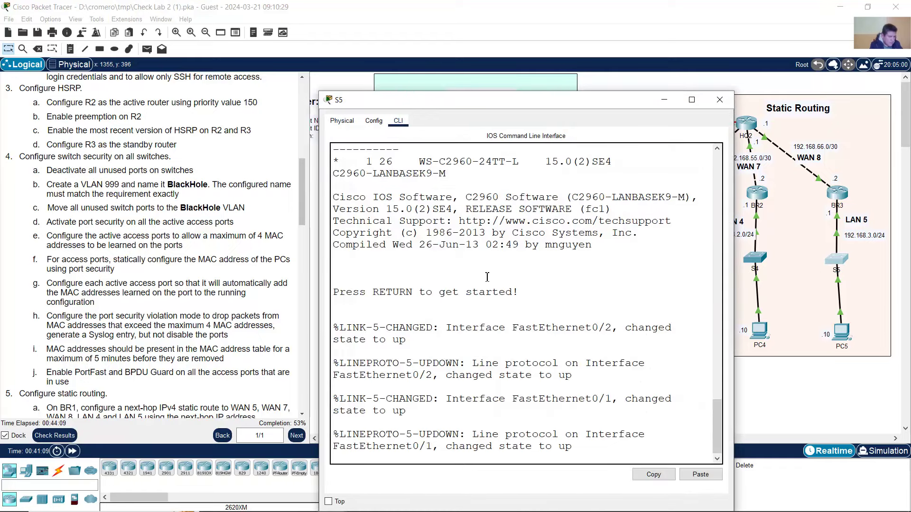
{"action": "key", "text": "Return"}
{"action": "type", "text": "en"}
{"action": "key", "text": "Return"}
{"action": "type", "text": "on"}
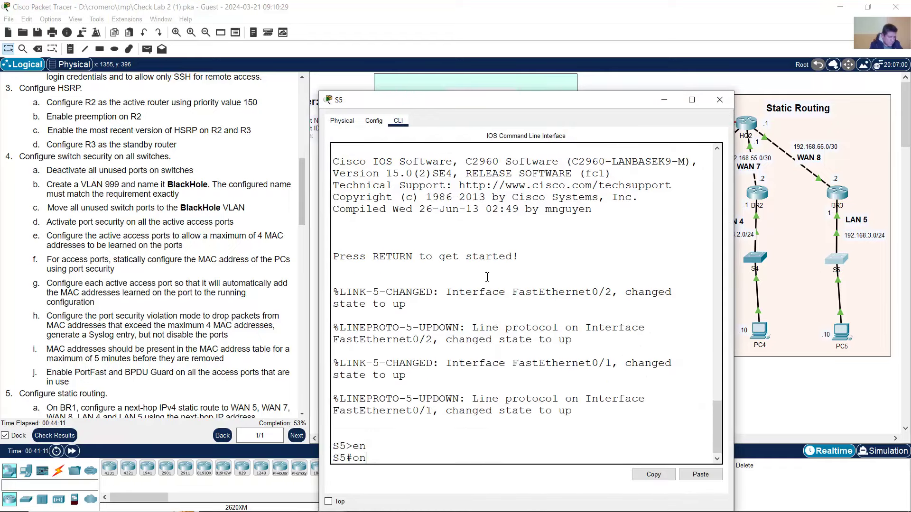
{"action": "type", "text": "onf term"}
{"action": "key", "text": "Return"}
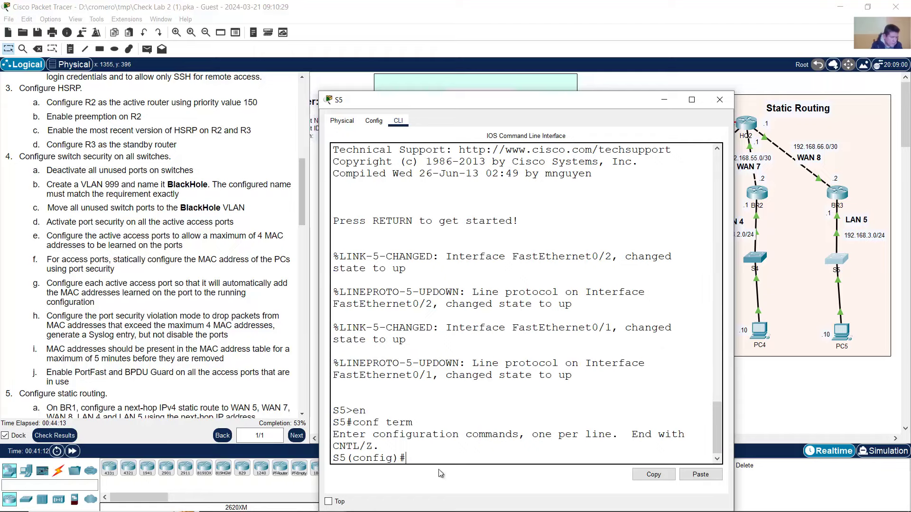
{"action": "right_click", "coordinate": [459, 406]}
{"action": "left_click", "coordinate": [480, 422]}
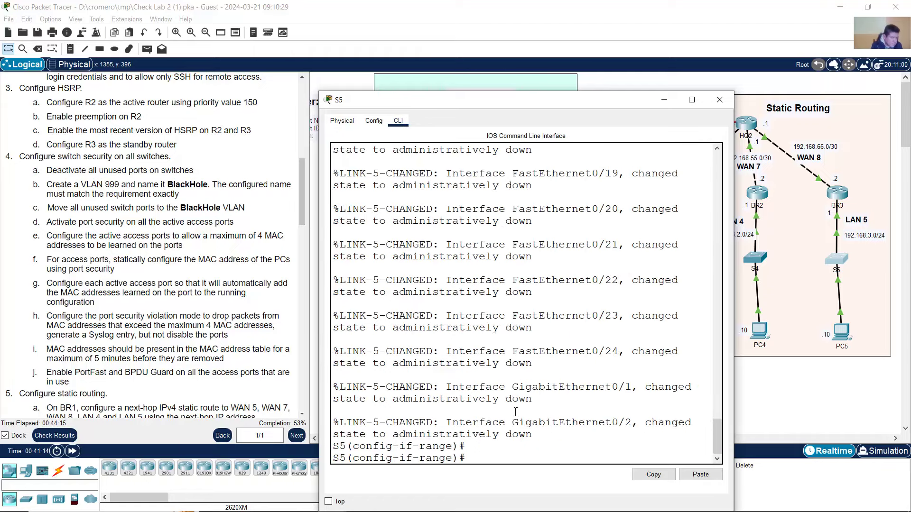
{"action": "scroll", "coordinate": [515, 411], "scroll_direction": "up", "scroll_amount": 10}
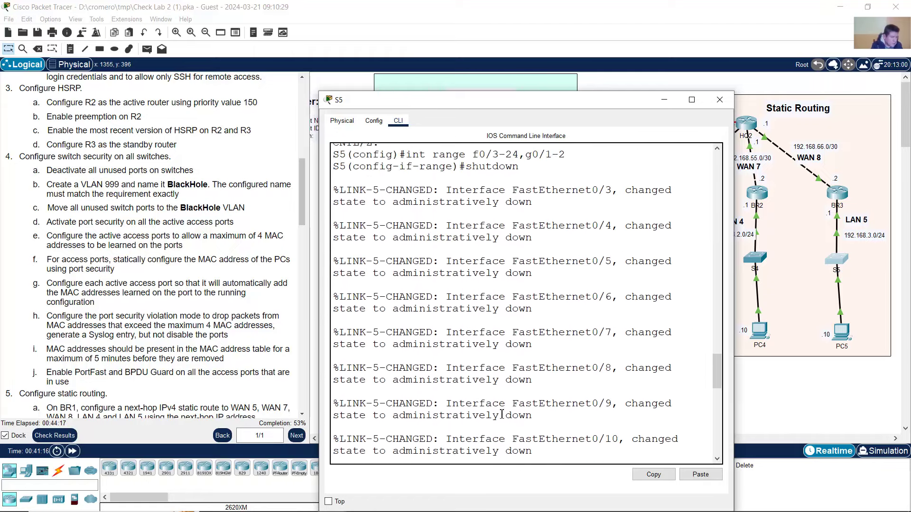
{"action": "scroll", "coordinate": [502, 414], "scroll_direction": "up", "scroll_amount": 6}
{"action": "left_click_drag", "start_coordinate": [404, 373], "coordinate": [615, 409]}
{"action": "left_click", "coordinate": [614, 409]}
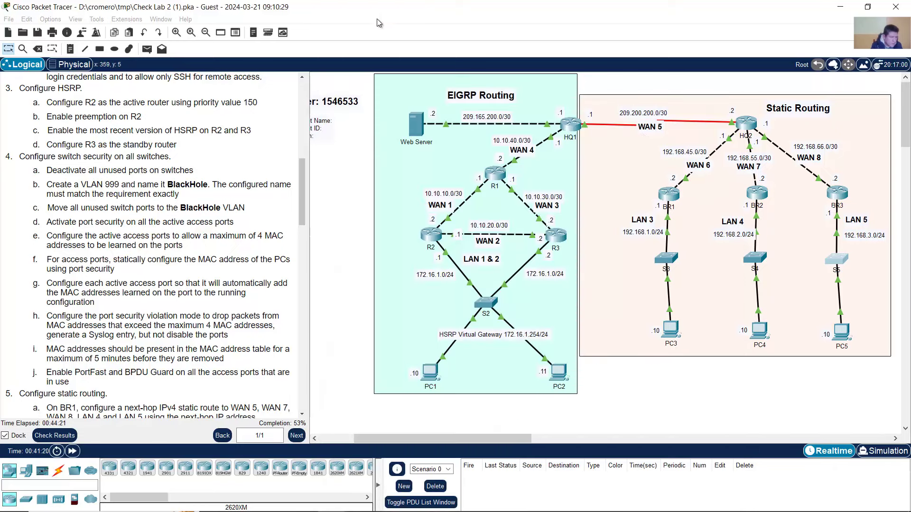
- Review item 4b's requirement to create VLAN 999 with a configured name
{"action": "left_click", "coordinate": [282, 232]}
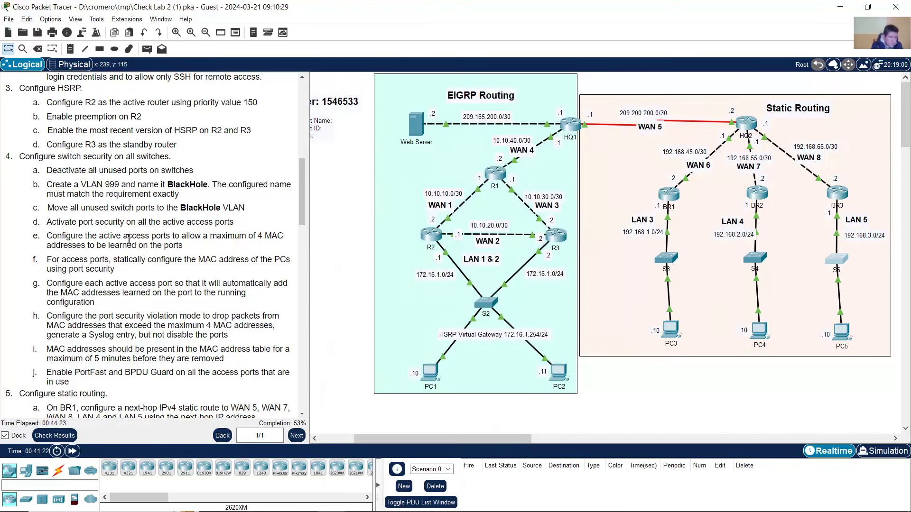
{"action": "left_click_drag", "start_coordinate": [60, 185], "coordinate": [180, 195]}
{"action": "left_click", "coordinate": [182, 186]}
{"action": "left_click", "coordinate": [214, 189]}
- Add 'vlan 999' and 'name BlackHole' lines below the shutdown commands in Notepad
{"action": "left_click", "coordinate": [388, 504]}
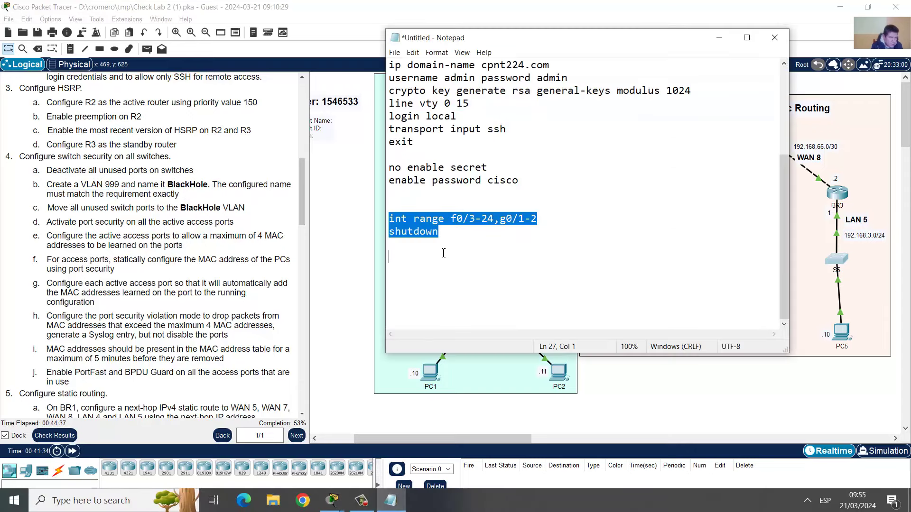
{"action": "left_click", "coordinate": [403, 255]}
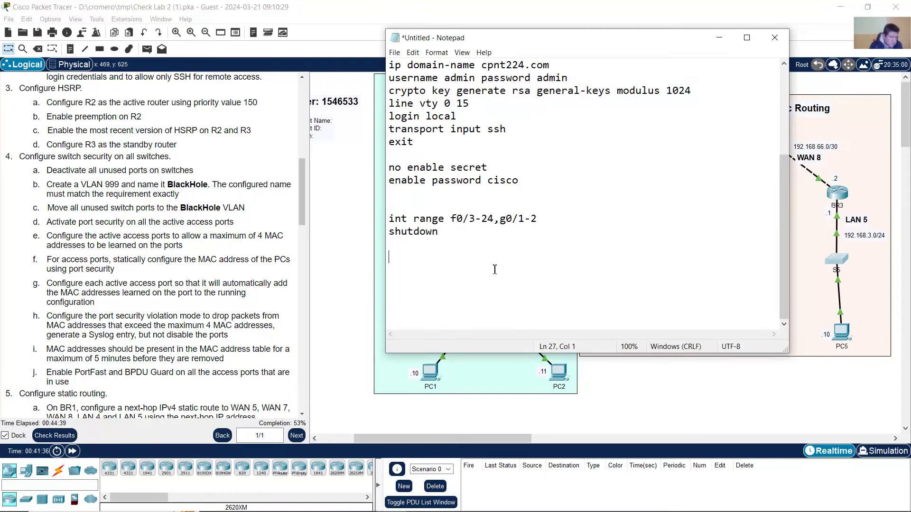
{"action": "type", "text": "vlan 9"}
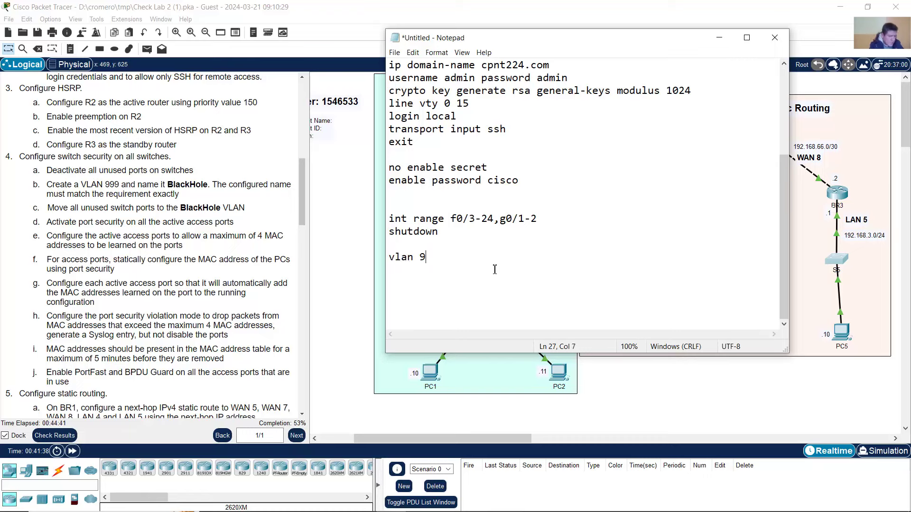
{"action": "type", "text": "99"}
{"action": "key", "text": "Return"}
{"action": "type", "text": "name Blackh"}
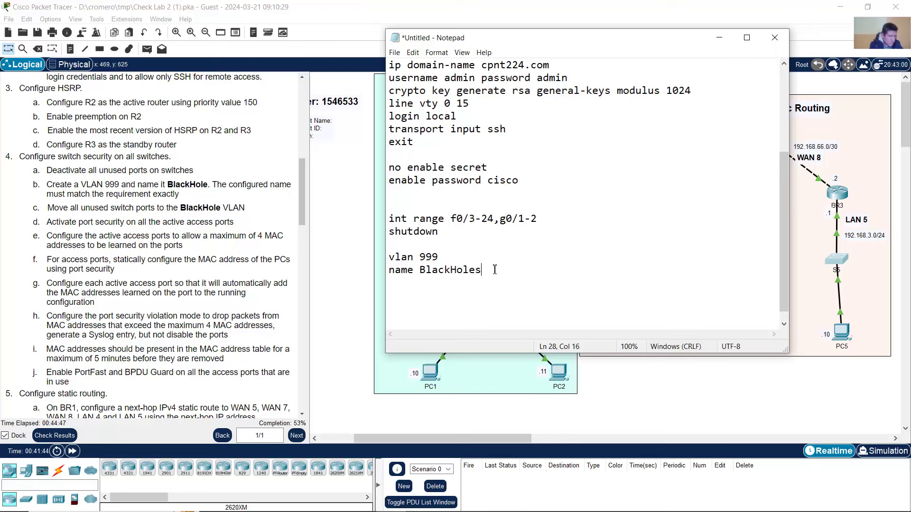
{"action": "type", "text": "oles"}
{"action": "key", "text": "BackSpace"}
{"action": "key", "text": "Return"}
{"action": "key", "text": "Return"}
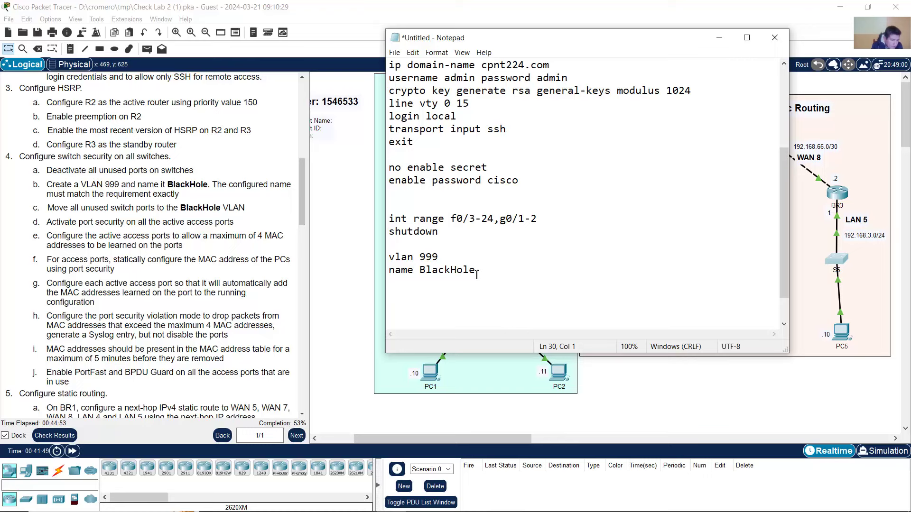
- Add an 'exit' line below 'name BlackHole' in the Notepad script
{"action": "left_click", "coordinate": [405, 287]}
{"action": "type", "text": "exit"}
{"action": "key", "text": "Return"}
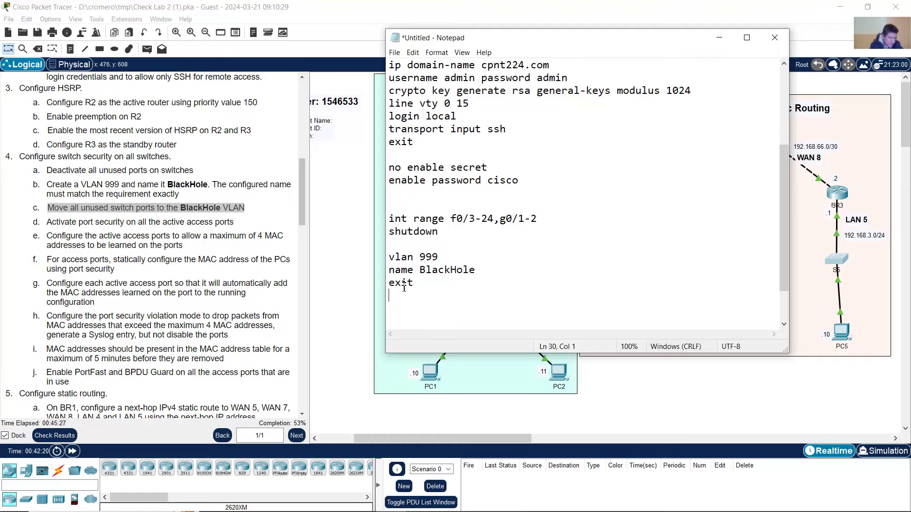
{"action": "scroll", "coordinate": [437, 257], "scroll_direction": "down", "scroll_amount": 1}
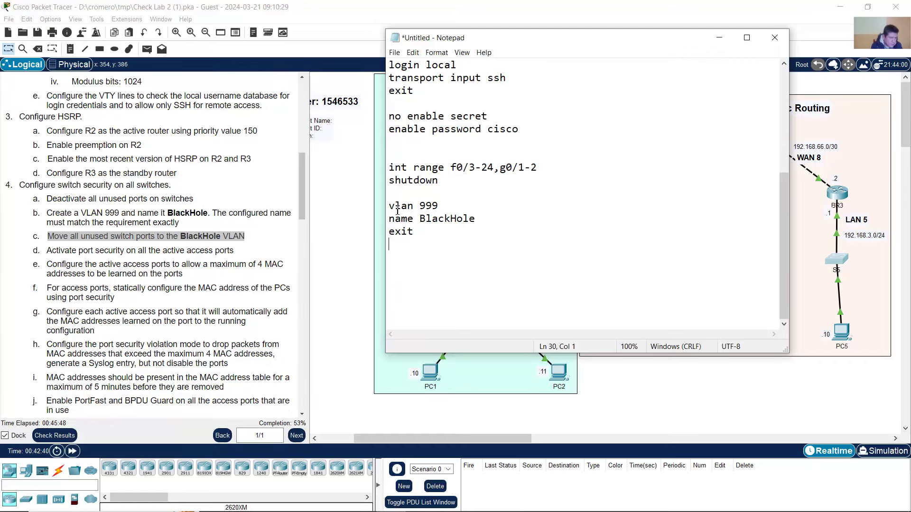
- Copy the three-line vlan 999 / name BlackHole / exit block
{"action": "left_click_drag", "start_coordinate": [391, 205], "coordinate": [410, 243]}
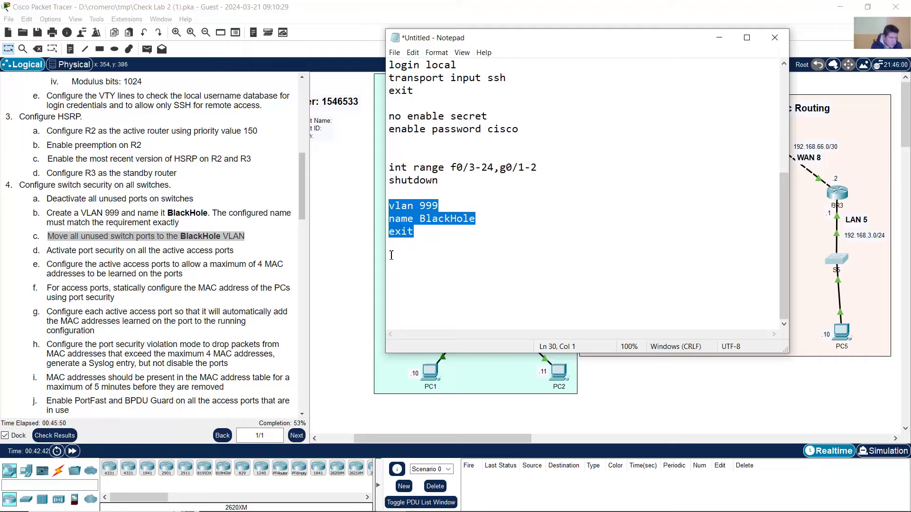
{"action": "left_click", "coordinate": [392, 255]}
{"action": "left_click", "coordinate": [391, 207]}
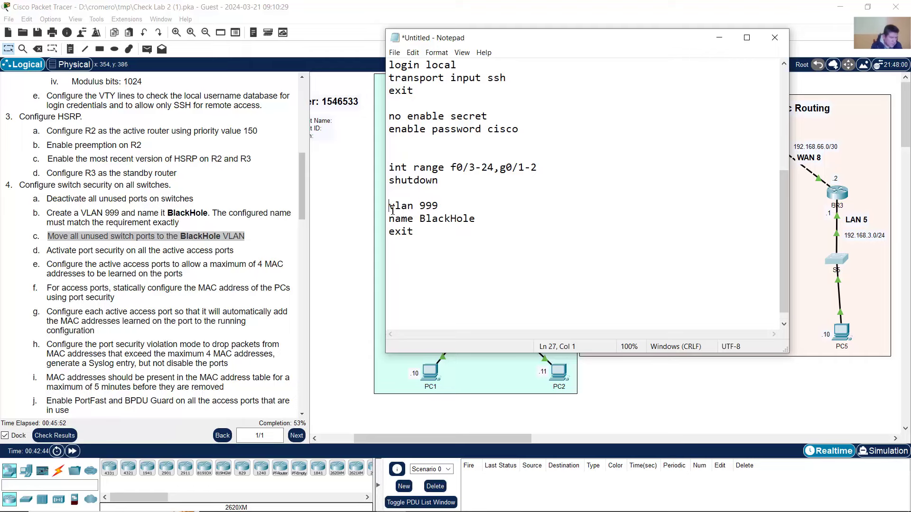
{"action": "left_click_drag", "start_coordinate": [392, 207], "coordinate": [390, 256]}
{"action": "right_click", "coordinate": [400, 218]}
{"action": "left_click", "coordinate": [425, 250]}
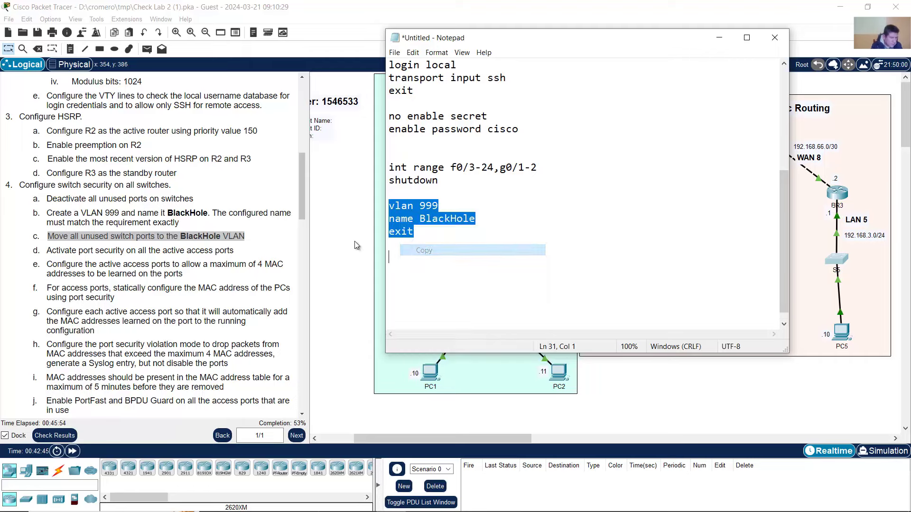
{"action": "left_click", "coordinate": [354, 241]}
- On S2, exit interface range mode and paste the VLAN 999 BlackHole commands
{"action": "left_click", "coordinate": [483, 301]}
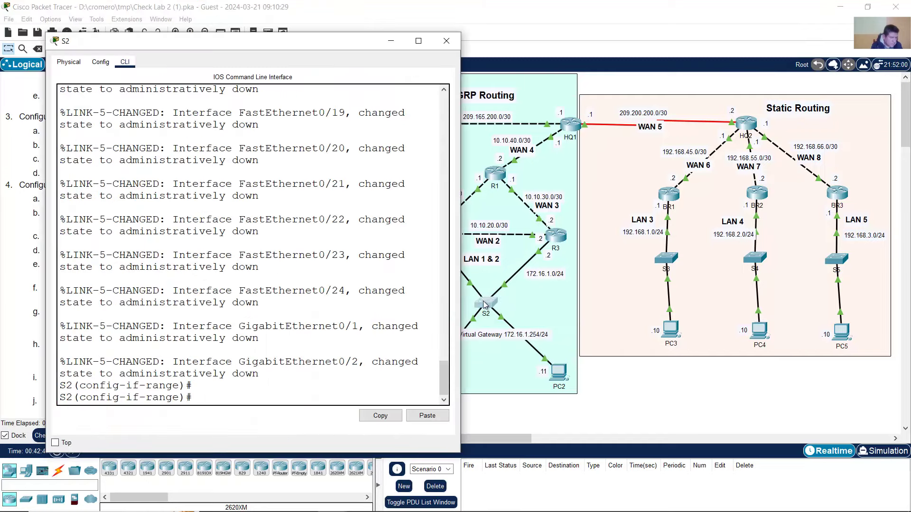
{"action": "right_click", "coordinate": [287, 347]}
{"action": "left_click", "coordinate": [271, 353]}
{"action": "type", "text": "exit"}
{"action": "key", "text": "Return"}
{"action": "triple_click", "coordinate": [122, 402]}
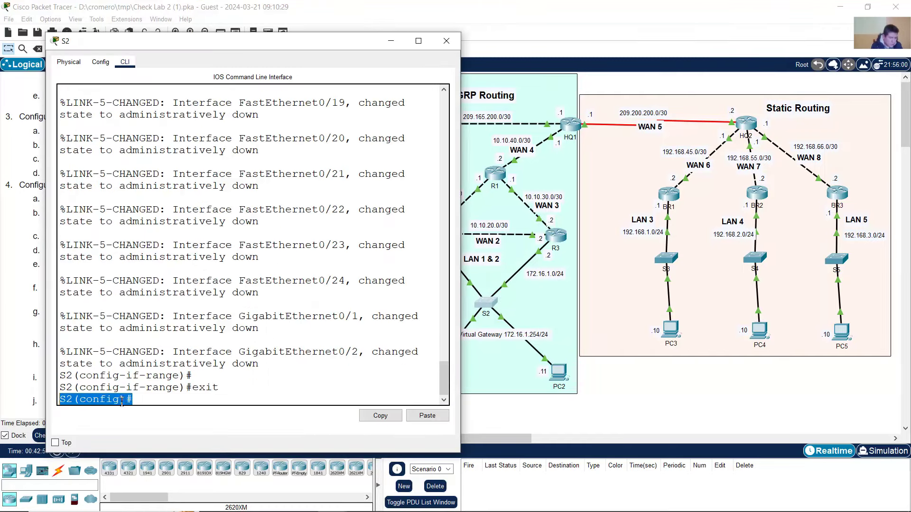
{"action": "left_click", "coordinate": [237, 401]}
{"action": "right_click", "coordinate": [238, 401]}
{"action": "left_click", "coordinate": [263, 414]}
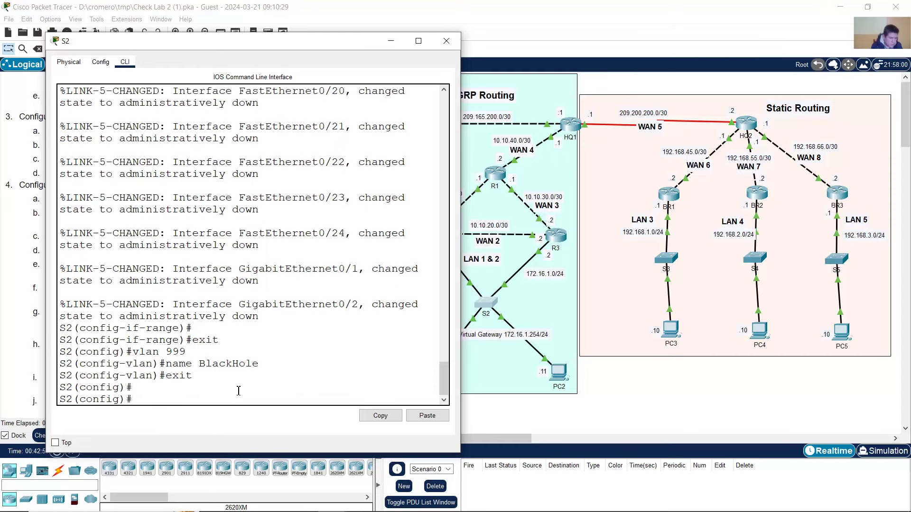
{"action": "left_click_drag", "start_coordinate": [139, 355], "coordinate": [183, 381]}
{"action": "left_click", "coordinate": [412, 379]}
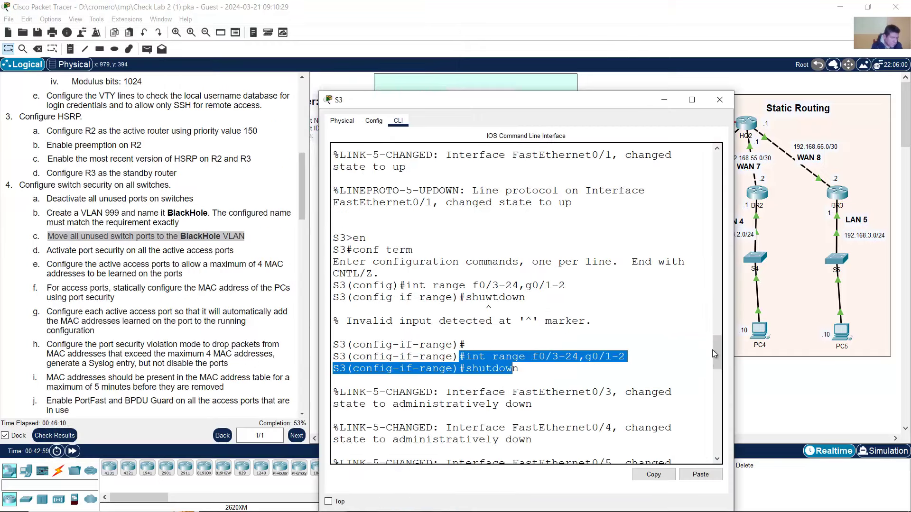
- On S3, exit interface range mode and paste the VLAN 999 BlackHole commands
{"action": "left_click_drag", "start_coordinate": [714, 354], "coordinate": [715, 439]}
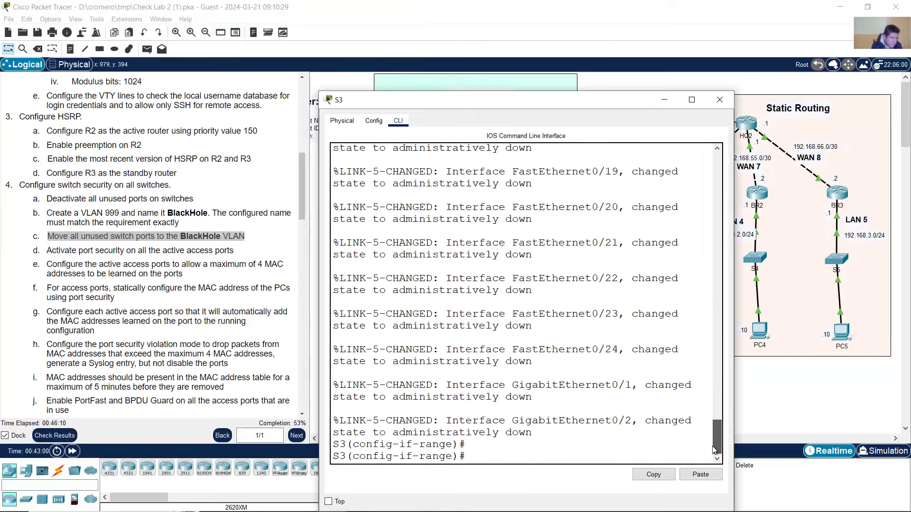
{"action": "type", "text": "exit"}
{"action": "key", "text": "Return"}
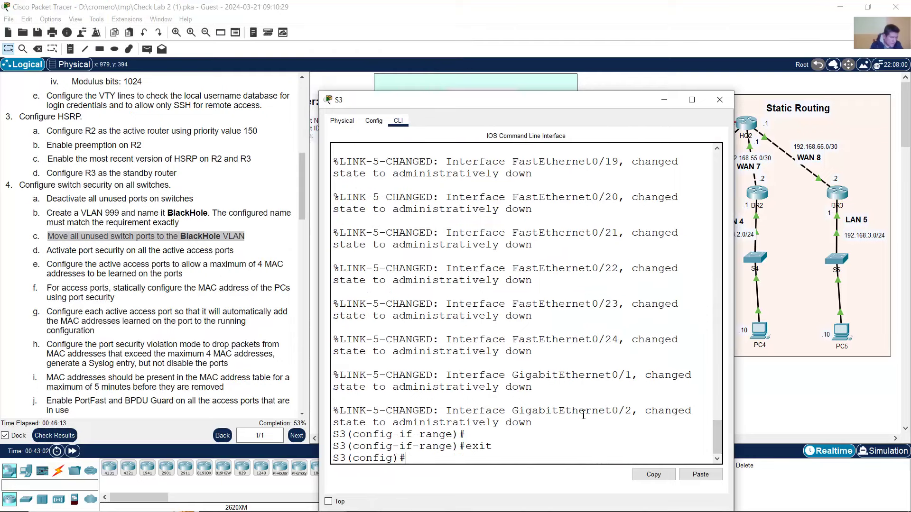
{"action": "right_click", "coordinate": [583, 415]}
{"action": "left_click", "coordinate": [606, 432]}
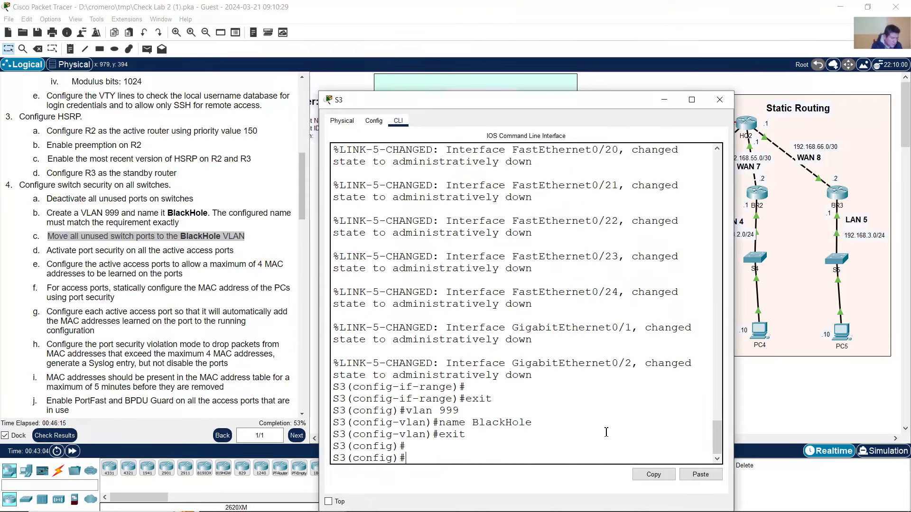
{"action": "left_click_drag", "start_coordinate": [407, 411], "coordinate": [465, 434]}
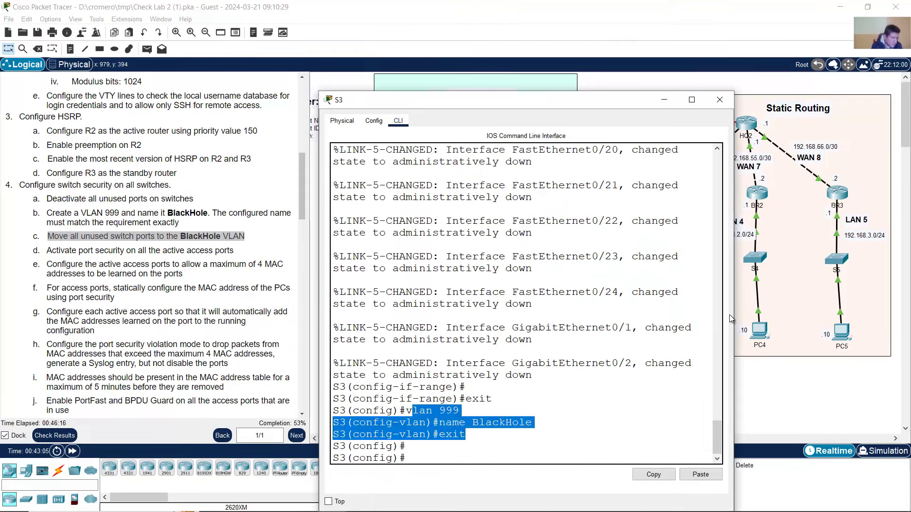
- On S4, exit interface range mode and paste the VLAN 999 BlackHole commands
{"action": "left_click", "coordinate": [758, 262]}
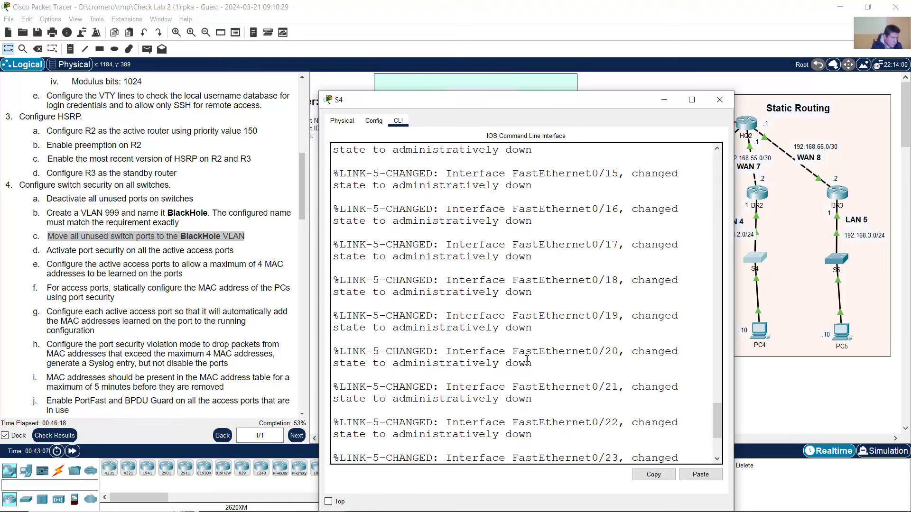
{"action": "type", "text": "e)#e"}
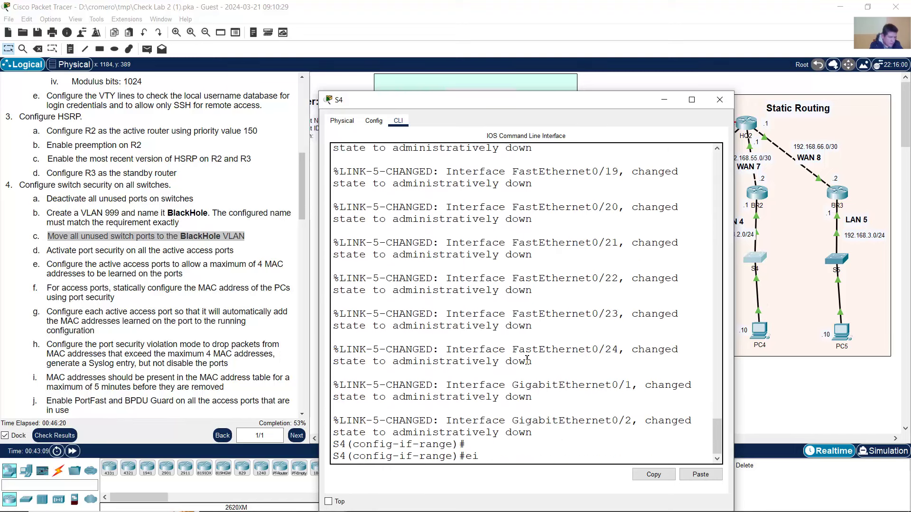
{"action": "type", "text": "xit"}
{"action": "key", "text": "Return"}
{"action": "right_click", "coordinate": [527, 361]}
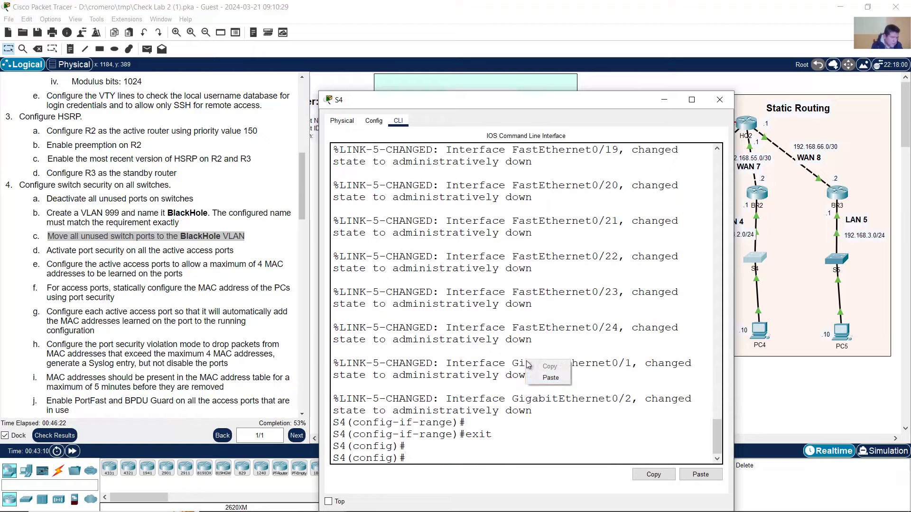
{"action": "left_click", "coordinate": [546, 379]}
{"action": "left_click_drag", "start_coordinate": [407, 410], "coordinate": [466, 435]}
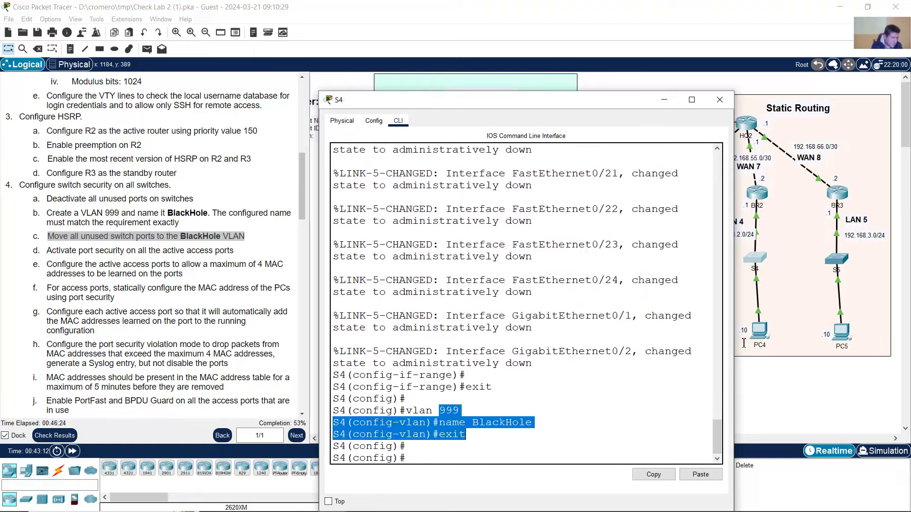
- On S5, exit interface range mode and paste the VLAN 999 BlackHole commands
{"action": "left_click", "coordinate": [838, 260]}
{"action": "key", "text": "Return"}
{"action": "key", "text": "Return"}
{"action": "key", "text": "Return"}
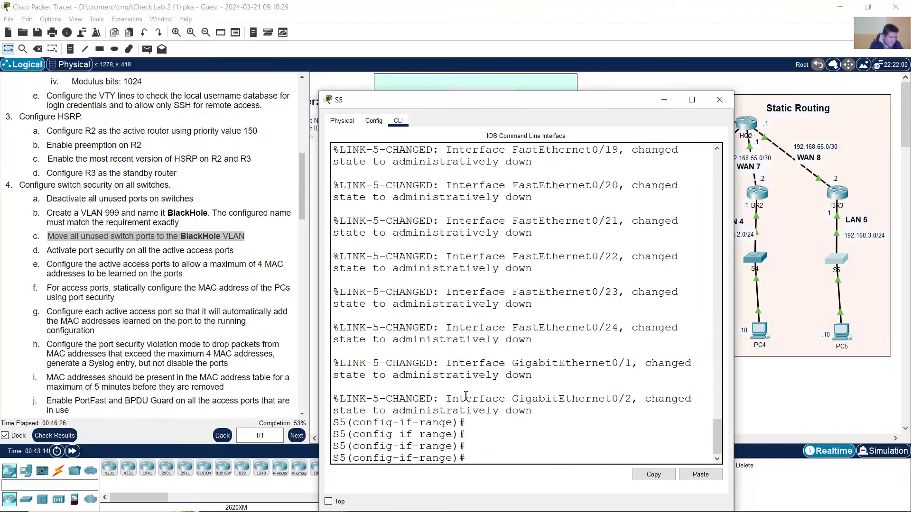
{"action": "type", "text": "exit"}
{"action": "key", "text": "Return"}
{"action": "key", "text": "Return"}
{"action": "right_click", "coordinate": [465, 397]}
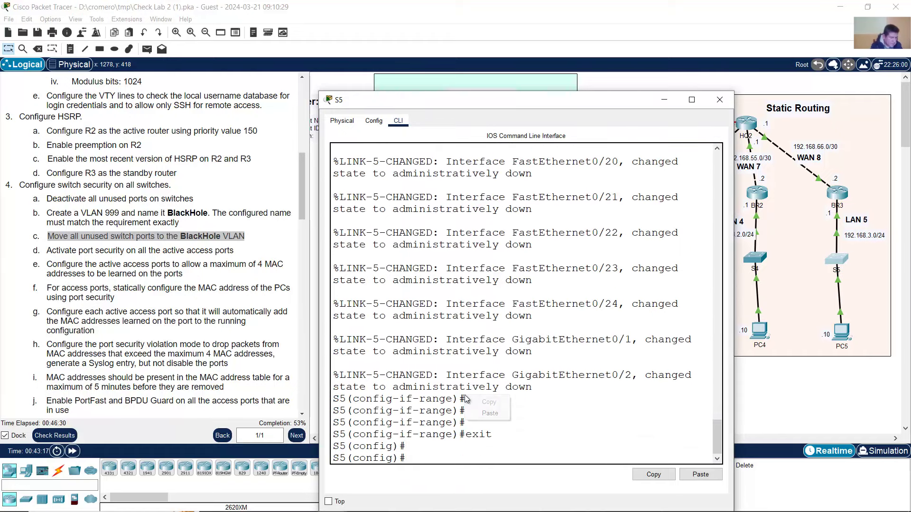
{"action": "left_click", "coordinate": [490, 414]}
{"action": "left_click_drag", "start_coordinate": [412, 411], "coordinate": [409, 446]}
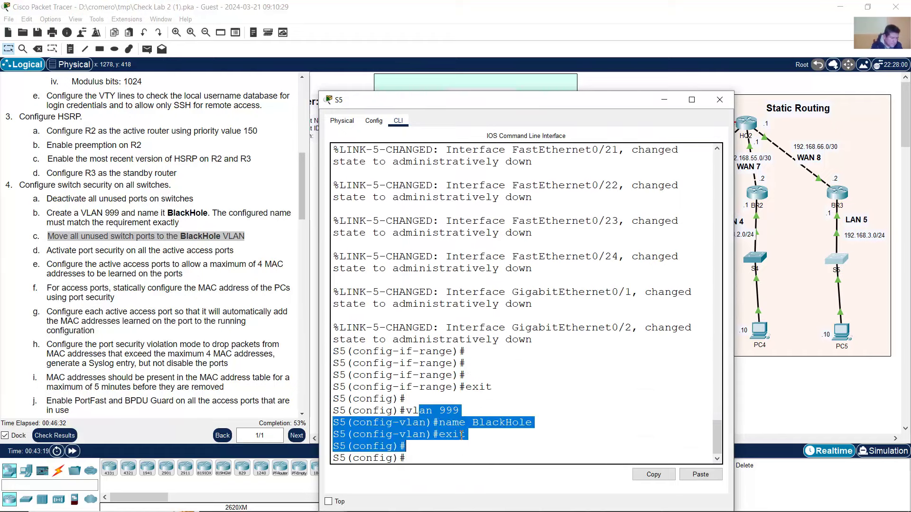
{"action": "left_click", "coordinate": [514, 5]}
{"action": "left_click", "coordinate": [87, 241]}
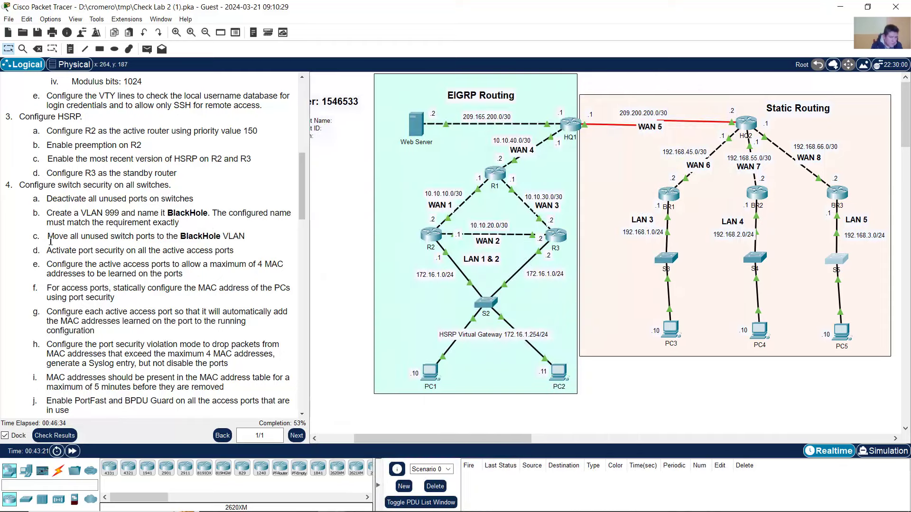
- Review task 4c on unused ports and bring up S2's command line beside it
{"action": "left_click_drag", "start_coordinate": [51, 241], "coordinate": [247, 239]}
{"action": "left_click", "coordinate": [256, 241]}
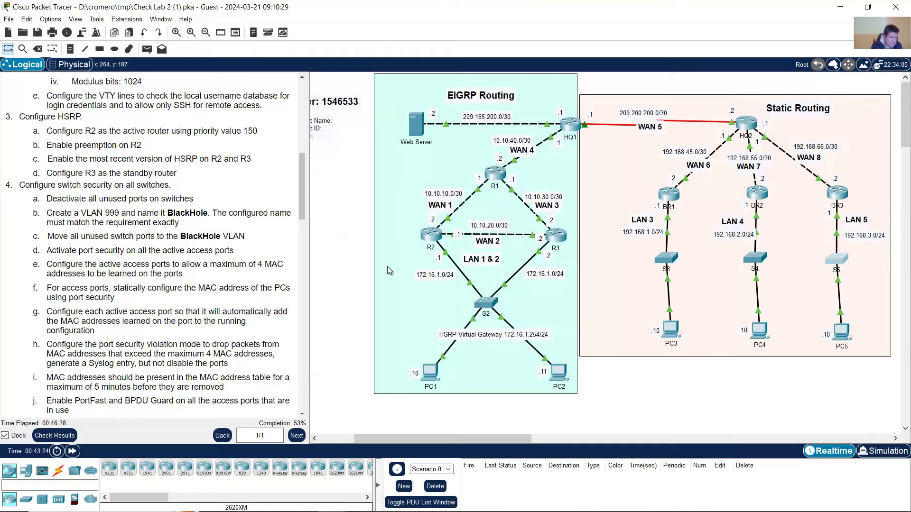
{"action": "left_click", "coordinate": [484, 304]}
{"action": "left_click_drag", "start_coordinate": [300, 42], "coordinate": [556, 26]}
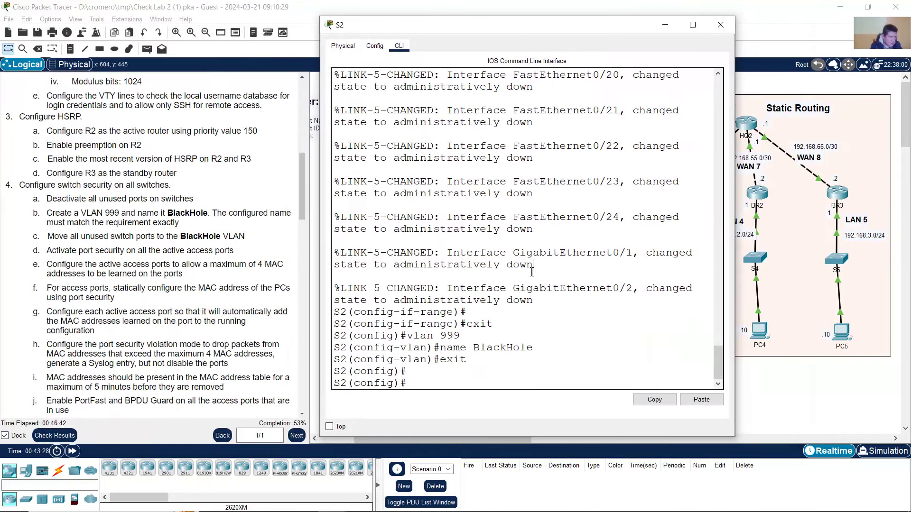
- Recall and enter the interface range f0/5-24,g0/1-2 on S2
{"action": "key", "text": "Up"}
{"action": "key", "text": "Up"}
{"action": "key", "text": "Up"}
{"action": "key", "text": "Up"}
{"action": "key", "text": "Up"}
{"action": "key", "text": "Up"}
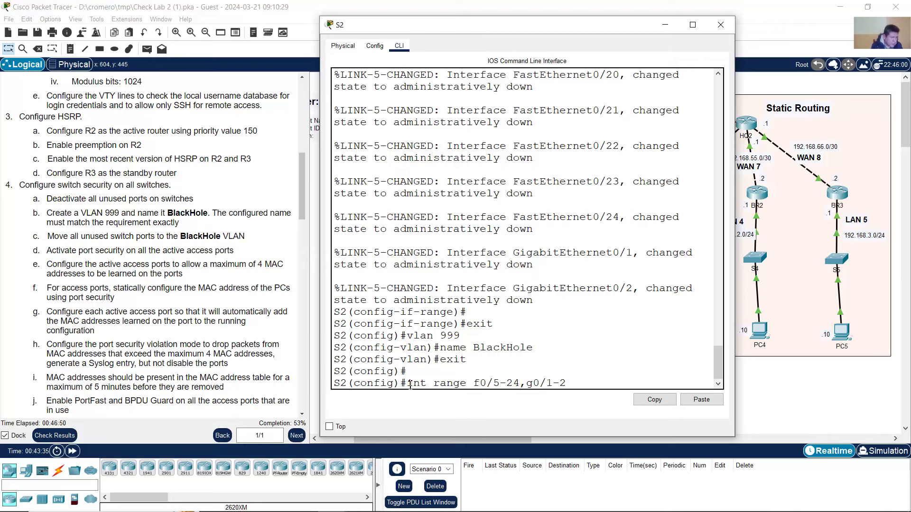
{"action": "left_click_drag", "start_coordinate": [410, 385], "coordinate": [580, 383]}
{"action": "left_click", "coordinate": [580, 384]}
{"action": "left_click_drag", "start_coordinate": [407, 383], "coordinate": [576, 383]}
{"action": "left_click", "coordinate": [538, 383]}
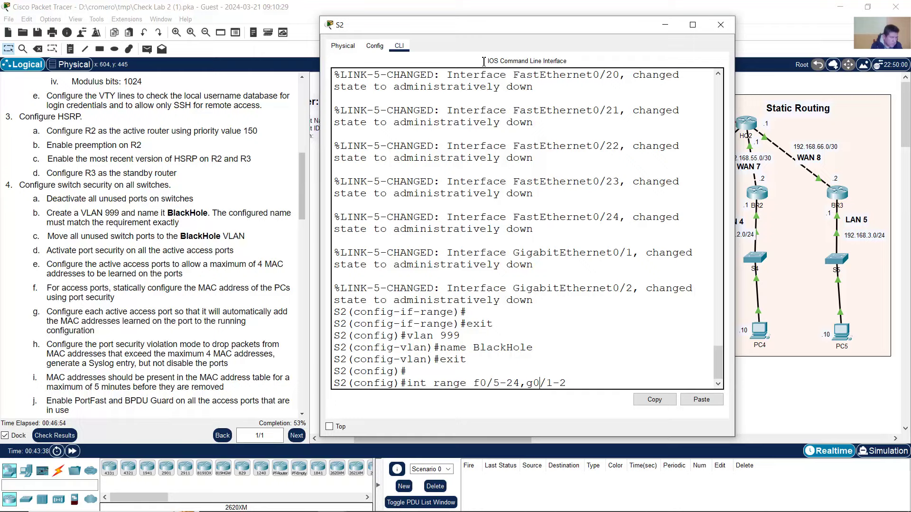
{"action": "left_click", "coordinate": [506, 9]}
{"action": "left_click", "coordinate": [480, 302]}
{"action": "left_click_drag", "start_coordinate": [479, 384], "coordinate": [569, 383]}
{"action": "left_click", "coordinate": [577, 383]}
{"action": "key", "text": "Return"}
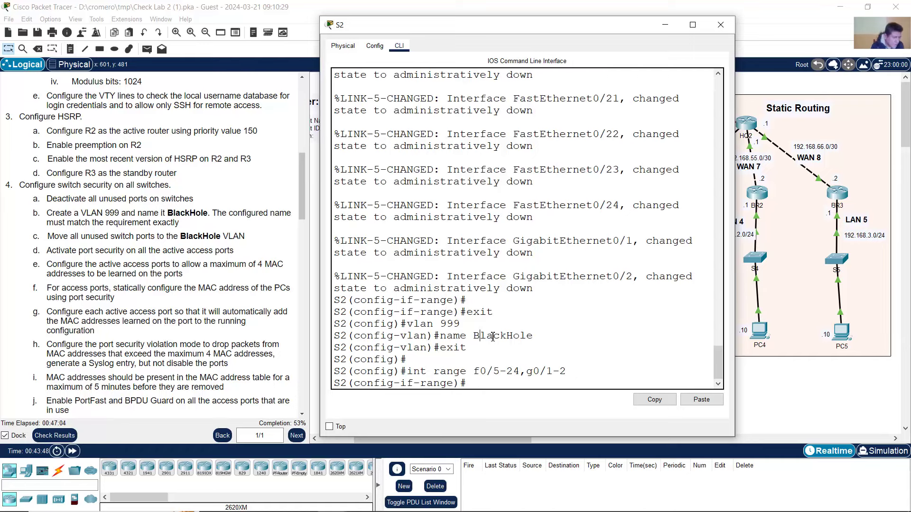
- Set the range to switchport mode access and access VLAN 999, exit, and close S2
{"action": "left_click_drag", "start_coordinate": [480, 336], "coordinate": [534, 337]}
{"action": "left_click", "coordinate": [556, 359]}
{"action": "type", "text": "switchport mode access"}
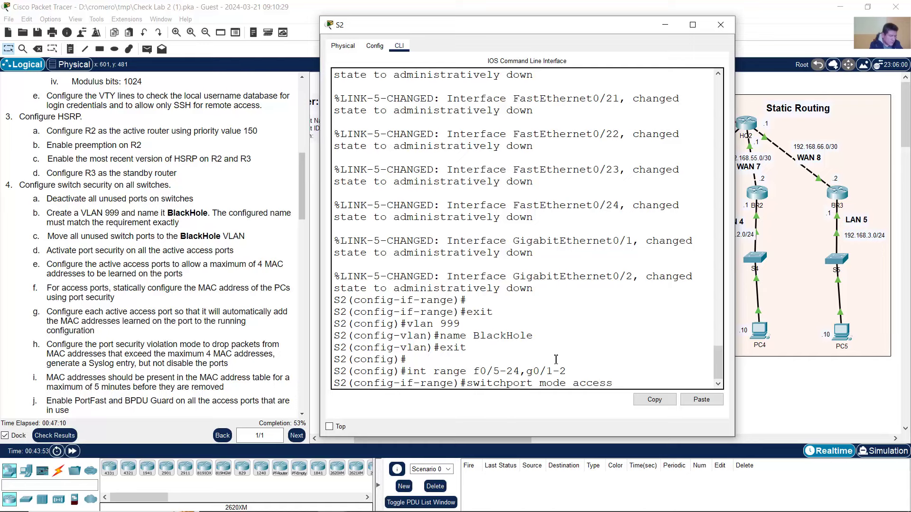
{"action": "key", "text": "Return"}
{"action": "key", "text": "Up"}
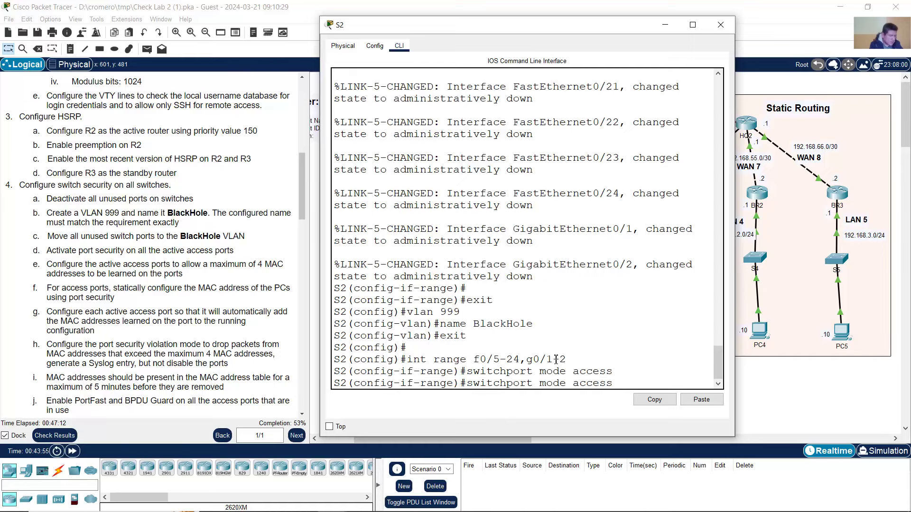
{"action": "key", "text": "Left"}
{"action": "key", "text": "Left"}
{"action": "key", "text": "Left"}
{"action": "key", "text": "Left"}
{"action": "key", "text": "Left"}
{"action": "key", "text": "Left"}
{"action": "key", "text": "BackSpace"}
{"action": "key", "text": "BackSpace"}
{"action": "key", "text": "BackSpace"}
{"action": "key", "text": "BackSpace"}
{"action": "key", "text": "BackSpace"}
{"action": "type", "text": "vlan 999"}
{"action": "key", "text": "Return"}
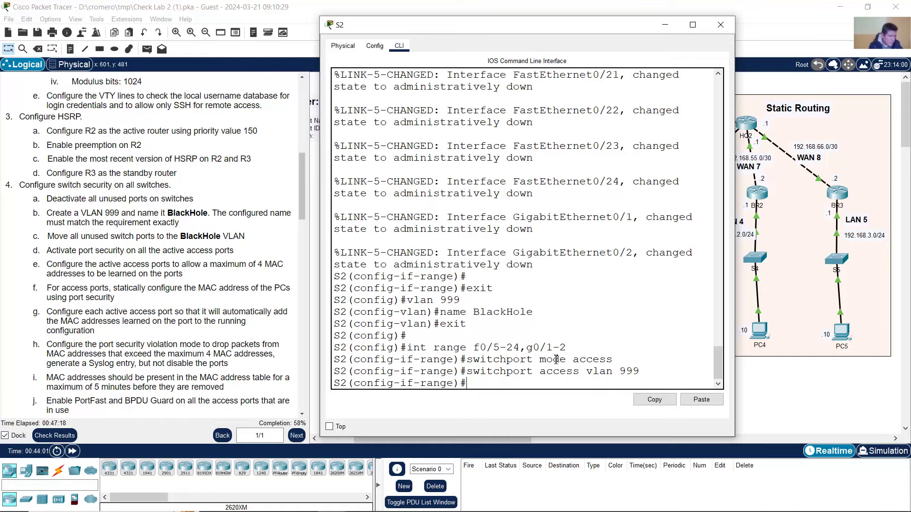
{"action": "type", "text": "exit"}
{"action": "key", "text": "Return"}
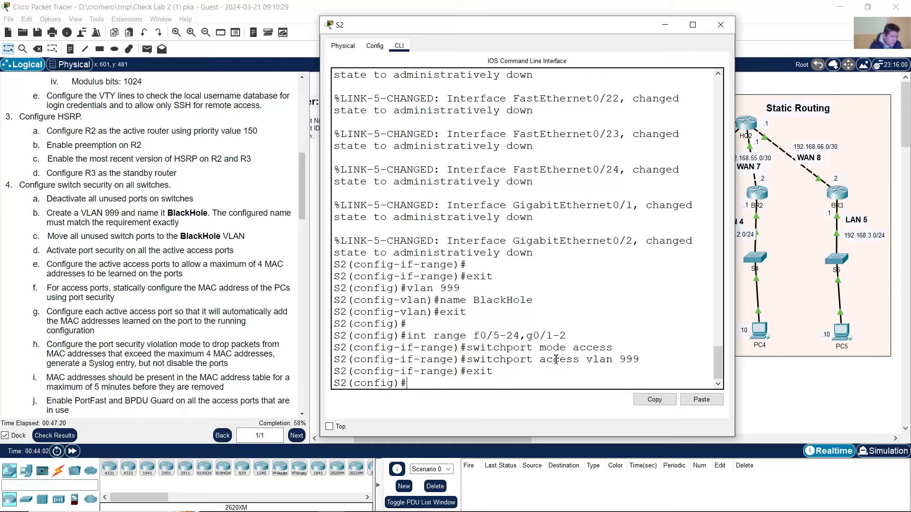
{"action": "left_click", "coordinate": [720, 24]}
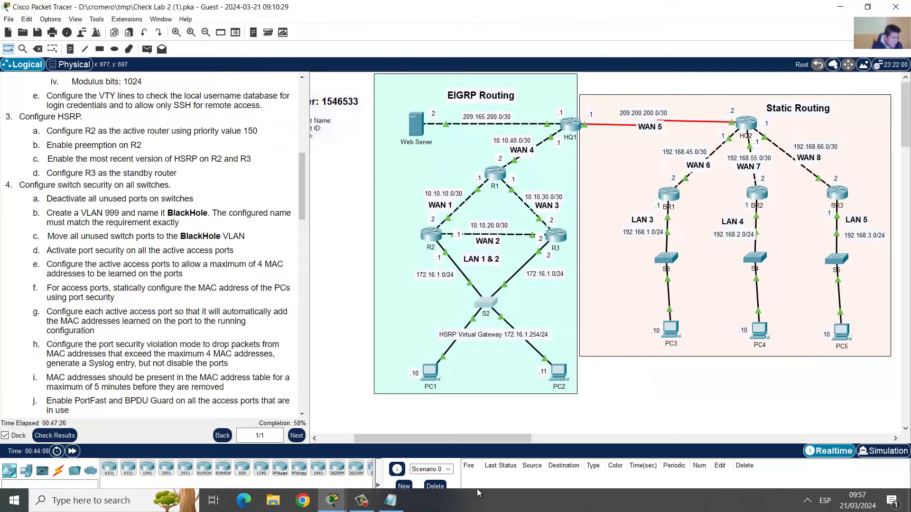
- Copy the int range f0/3-24,g0/1-2 line from the Notepad script
{"action": "left_click", "coordinate": [400, 502]}
{"action": "left_click", "coordinate": [436, 259]}
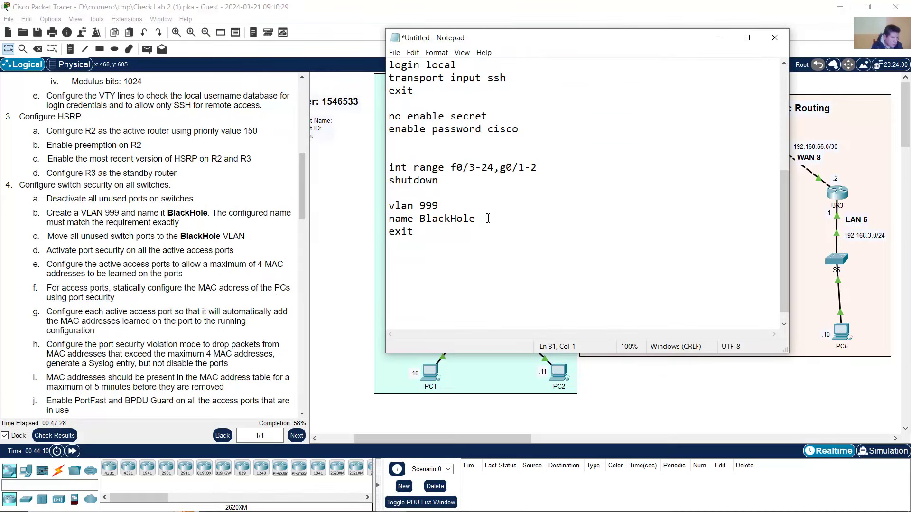
{"action": "left_click", "coordinate": [875, 292]}
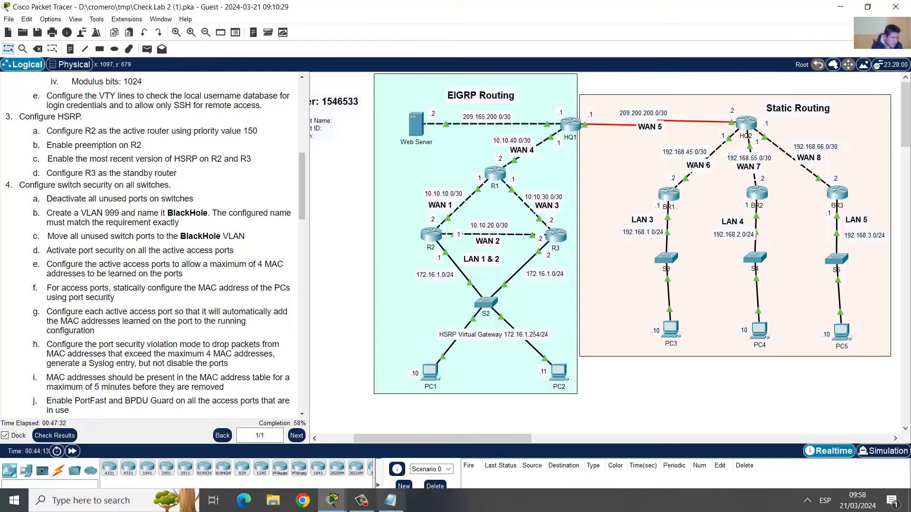
{"action": "left_click", "coordinate": [390, 501]}
{"action": "left_click_drag", "start_coordinate": [456, 167], "coordinate": [388, 168]}
{"action": "left_click", "coordinate": [543, 167]}
{"action": "right_click", "coordinate": [420, 169]}
{"action": "left_click", "coordinate": [453, 203]}
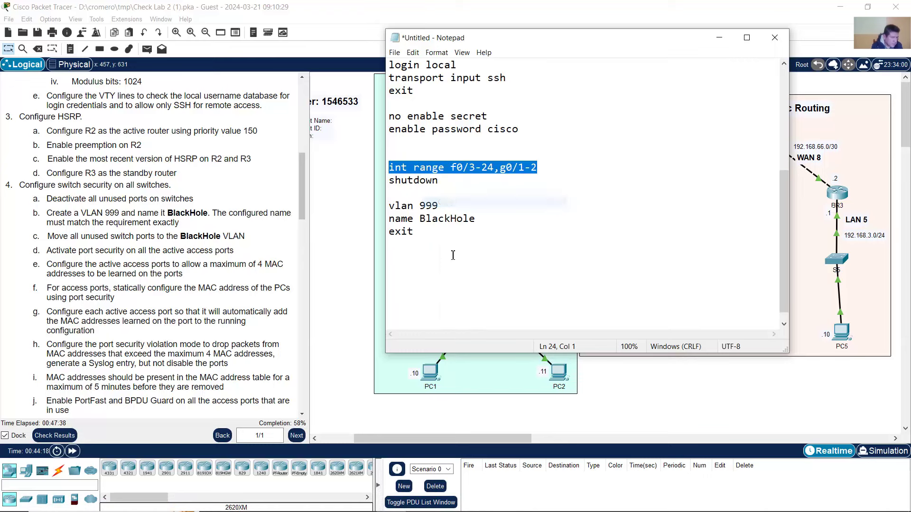
- Paste the int range line at the script's end and add 'switchport mode access'
{"action": "left_click", "coordinate": [453, 256]}
{"action": "key", "text": "ctrl+v"}
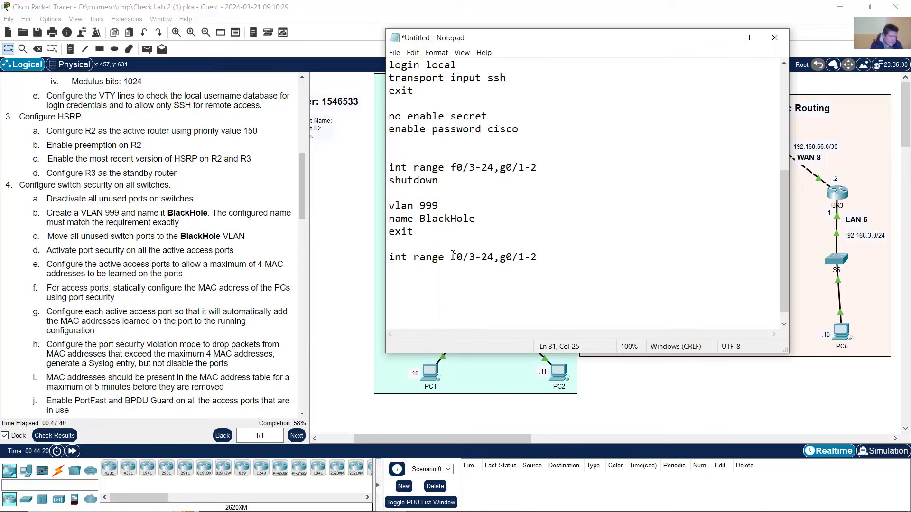
{"action": "key", "text": "Return"}
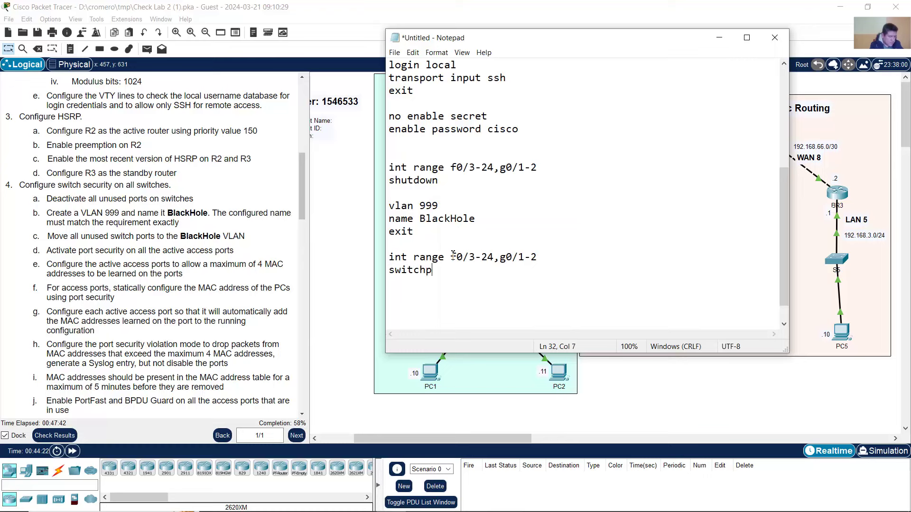
{"action": "type", "text": "switchport mode acces"}
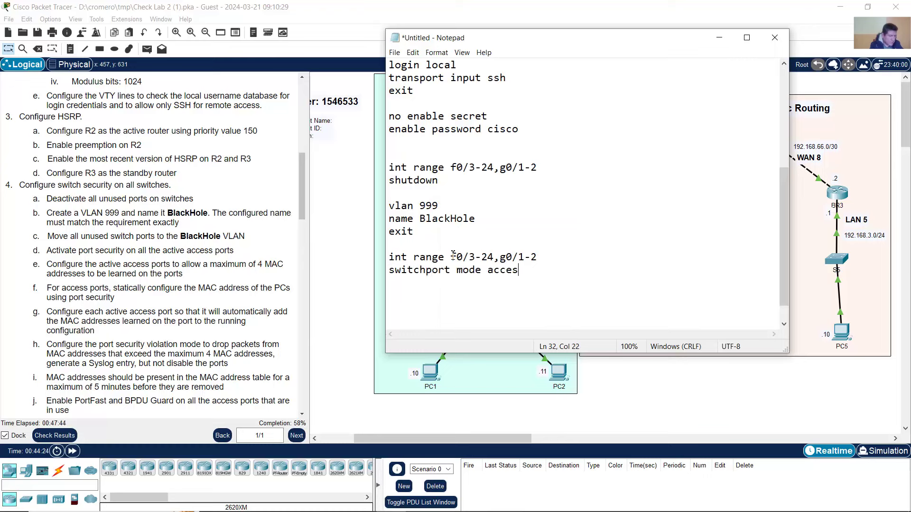
{"action": "type", "text": "s"}
{"action": "key", "text": "Return"}
- Add a 'switchport access vlan 999' line below it
{"action": "key", "text": "shift+End"}
{"action": "key", "text": "Home"}
{"action": "key", "text": "ctrl+v"}
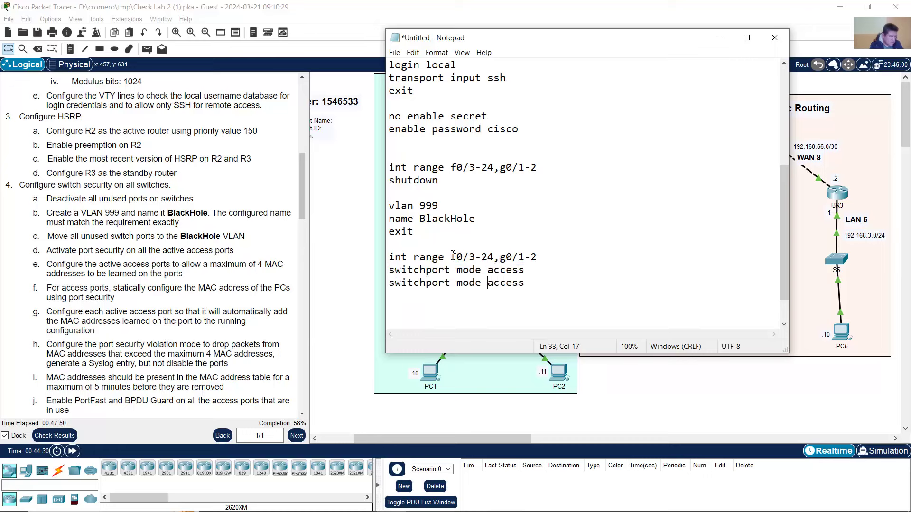
{"action": "key", "text": "BackSpace"}
{"action": "key", "text": "BackSpace"}
{"action": "key", "text": "BackSpace"}
{"action": "key", "text": "BackSpace"}
{"action": "key", "text": "BackSpace"}
{"action": "key", "text": "Right"}
{"action": "key", "text": "ctrl+End"}
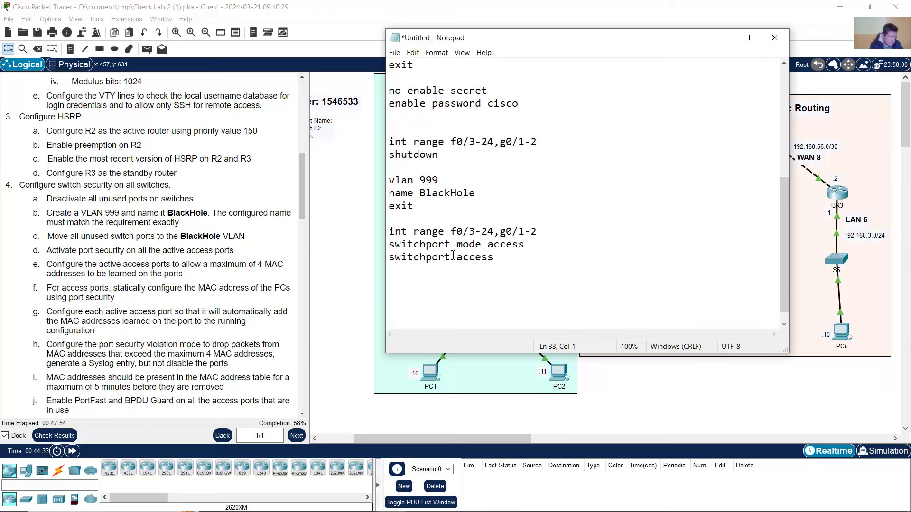
{"action": "key", "text": "End"}
{"action": "type", "text": "vlan 999"}
{"action": "key", "text": "Return"}
{"action": "key", "text": "Return"}
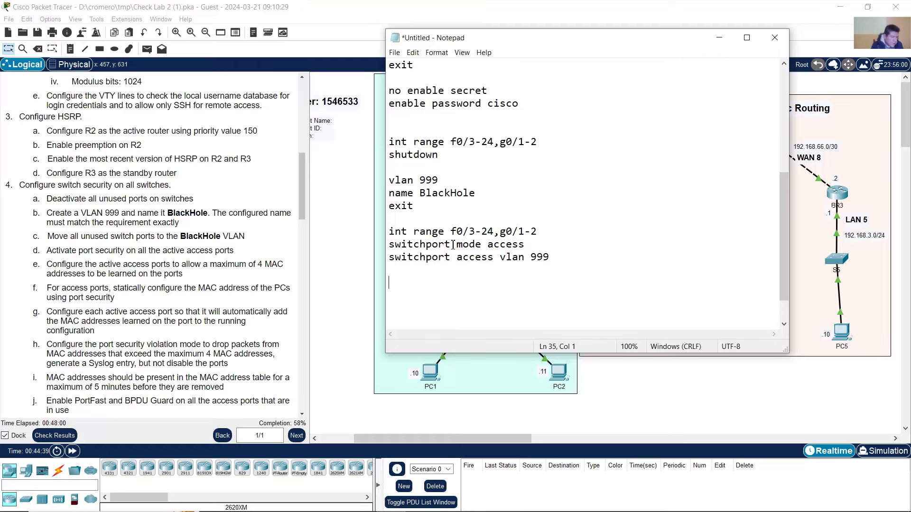
- Review and copy the three new VLAN 999 port commands
{"action": "left_click", "coordinate": [624, 2]}
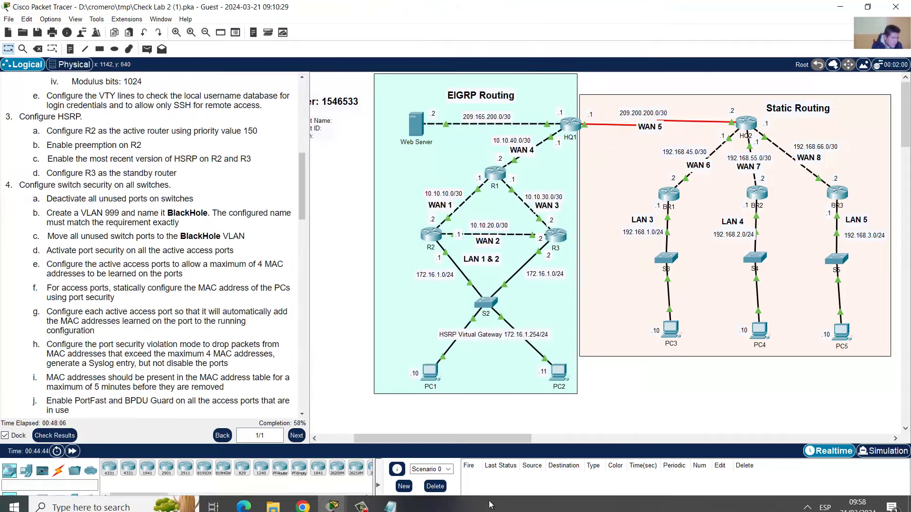
{"action": "left_click", "coordinate": [390, 500]}
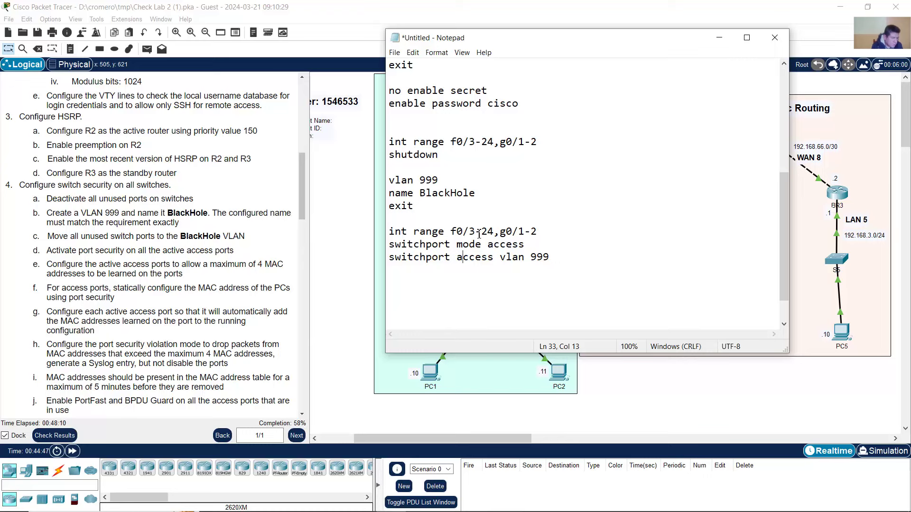
{"action": "left_click_drag", "start_coordinate": [451, 231], "coordinate": [543, 231]}
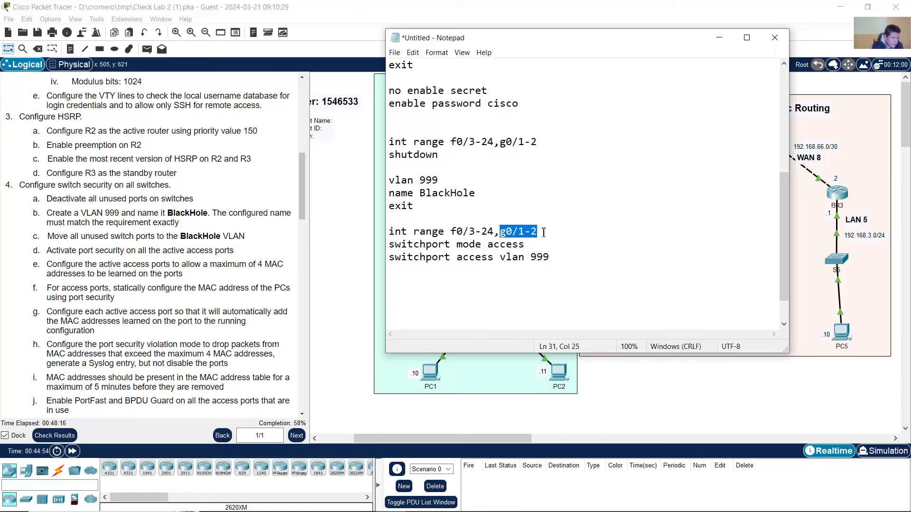
{"action": "left_click", "coordinate": [543, 233]}
{"action": "left_click_drag", "start_coordinate": [421, 245], "coordinate": [550, 260]}
{"action": "left_click", "coordinate": [565, 260]}
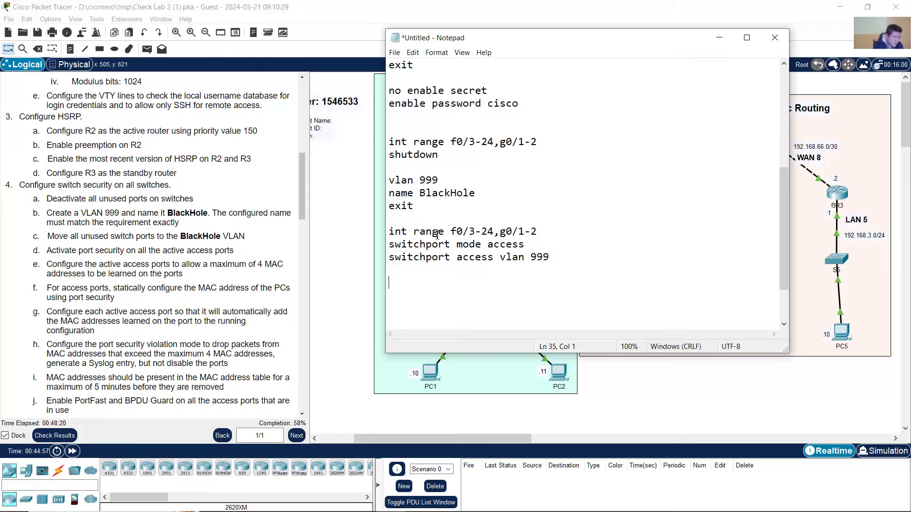
{"action": "left_click_drag", "start_coordinate": [390, 231], "coordinate": [404, 292]}
{"action": "right_click", "coordinate": [424, 243]}
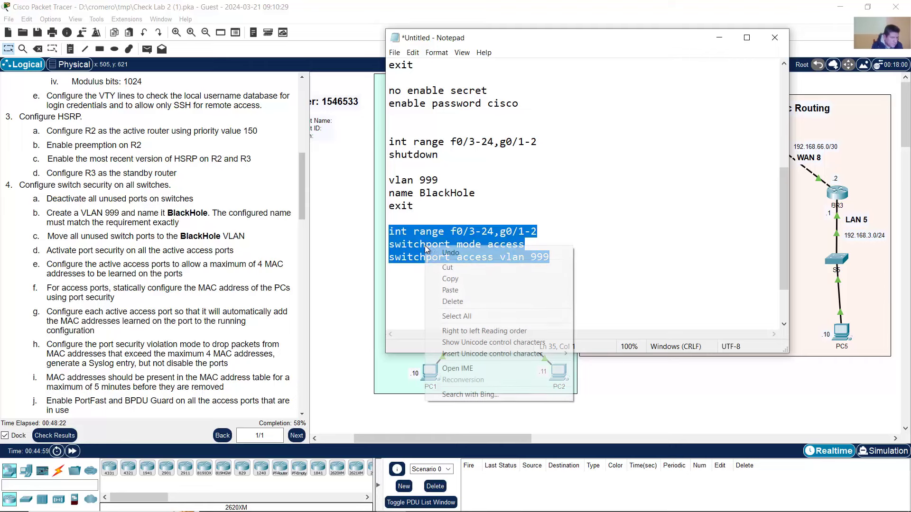
{"action": "left_click", "coordinate": [456, 280]}
- Paste and run the VLAN 999 access port commands on S3
{"action": "left_click", "coordinate": [628, 220]}
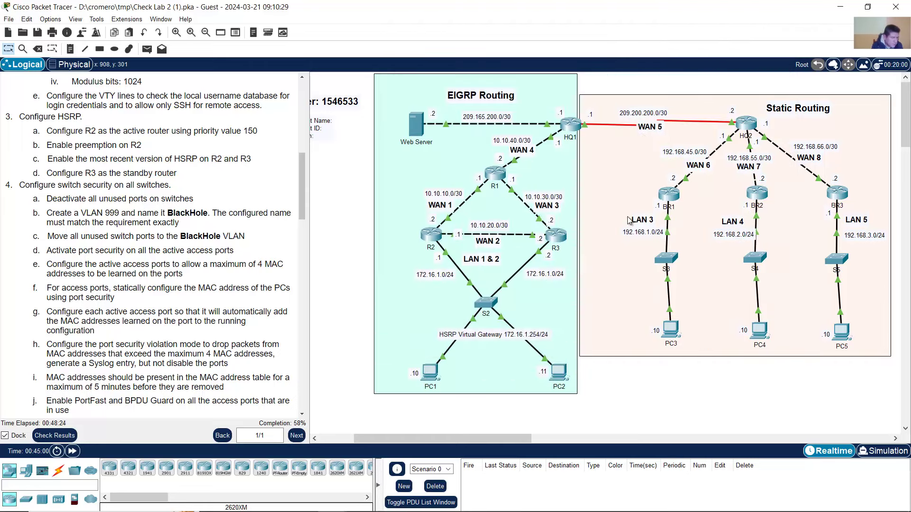
{"action": "left_click", "coordinate": [666, 259]}
{"action": "right_click", "coordinate": [565, 351]}
{"action": "left_click", "coordinate": [587, 368]}
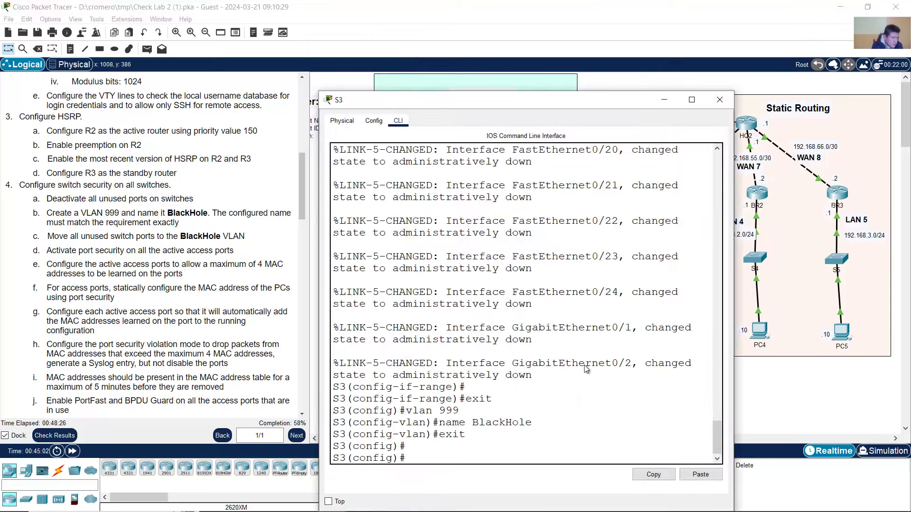
{"action": "left_click_drag", "start_coordinate": [483, 416], "coordinate": [525, 444]}
{"action": "left_click", "coordinate": [691, 4]}
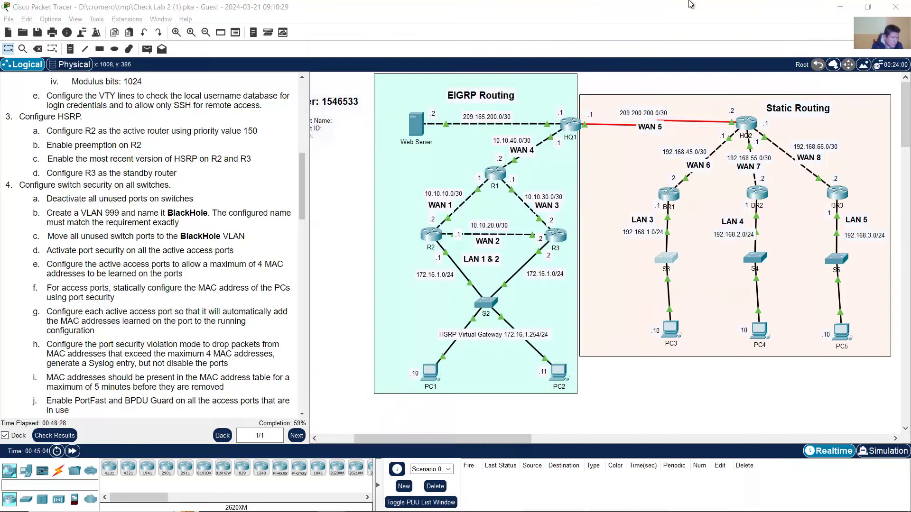
- Paste and run the VLAN 999 access port commands on S4
{"action": "left_click", "coordinate": [756, 258]}
{"action": "left_click_drag", "start_coordinate": [332, 406], "coordinate": [467, 437]}
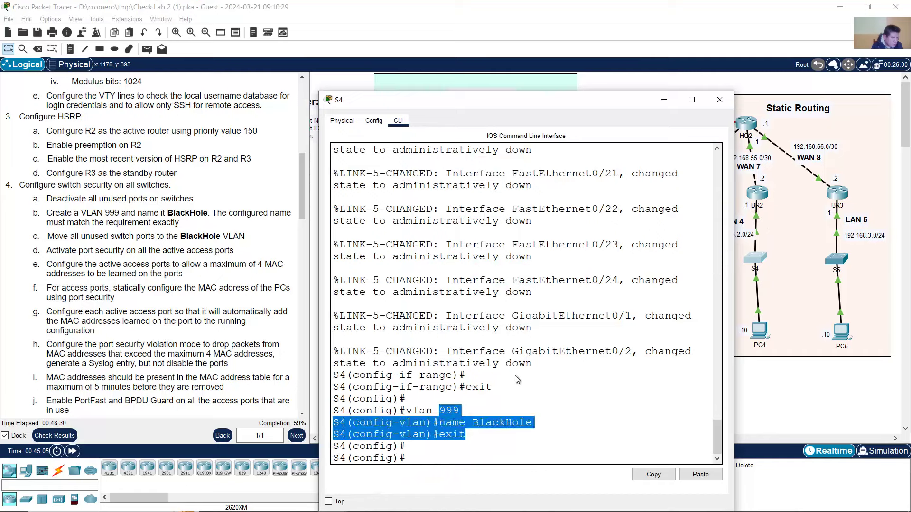
{"action": "right_click", "coordinate": [519, 378]}
{"action": "left_click", "coordinate": [532, 391]}
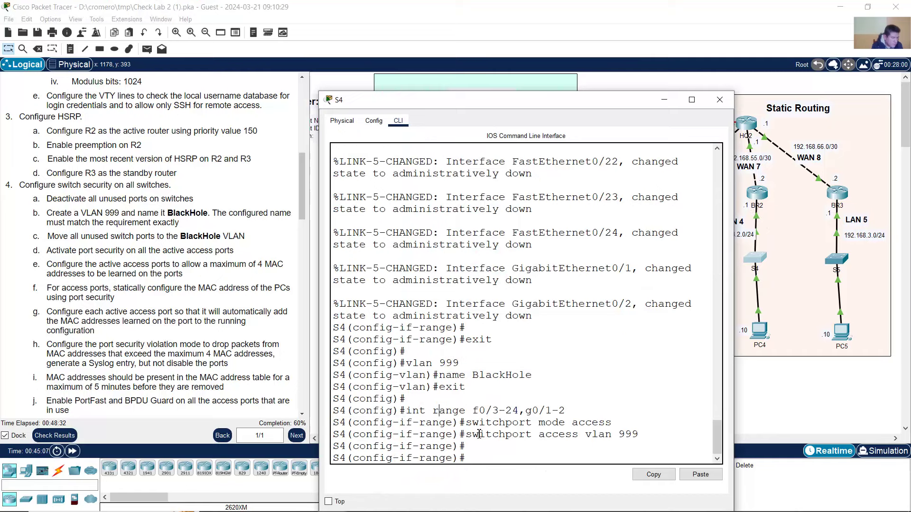
{"action": "left_click_drag", "start_coordinate": [433, 411], "coordinate": [638, 435]}
- Paste and run the VLAN 999 access port commands on S5
{"action": "left_click", "coordinate": [837, 259]}
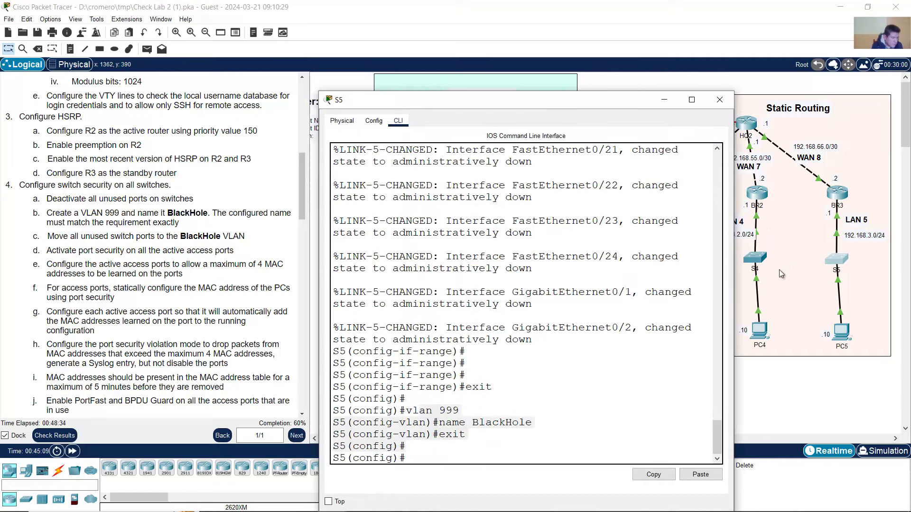
{"action": "left_click", "coordinate": [538, 321]}
{"action": "right_click", "coordinate": [482, 407]}
{"action": "left_click", "coordinate": [496, 425]}
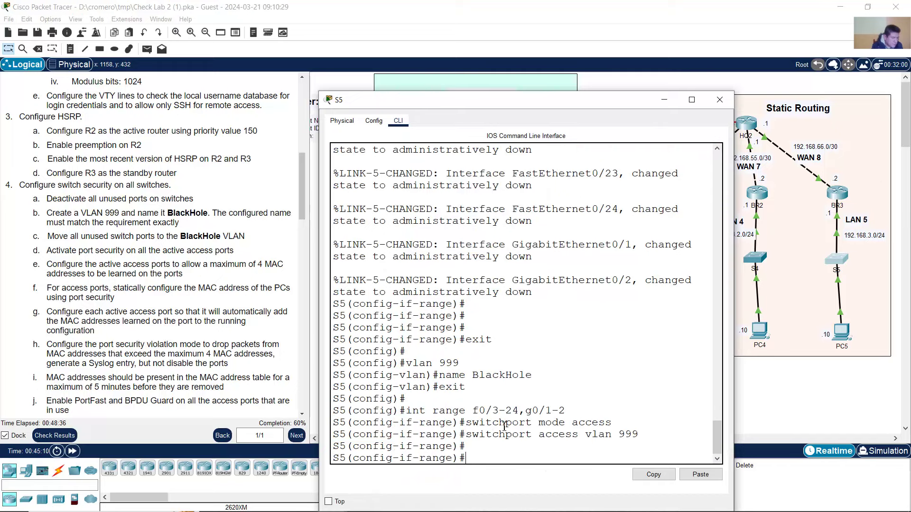
{"action": "left_click_drag", "start_coordinate": [459, 410], "coordinate": [491, 430]}
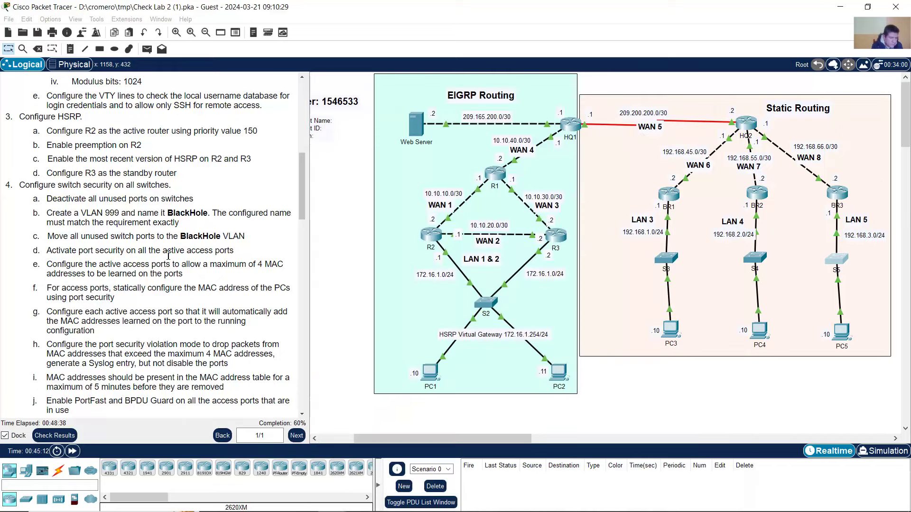
{"action": "left_click", "coordinate": [76, 255]}
{"action": "left_click_drag", "start_coordinate": [46, 251], "coordinate": [235, 252]}
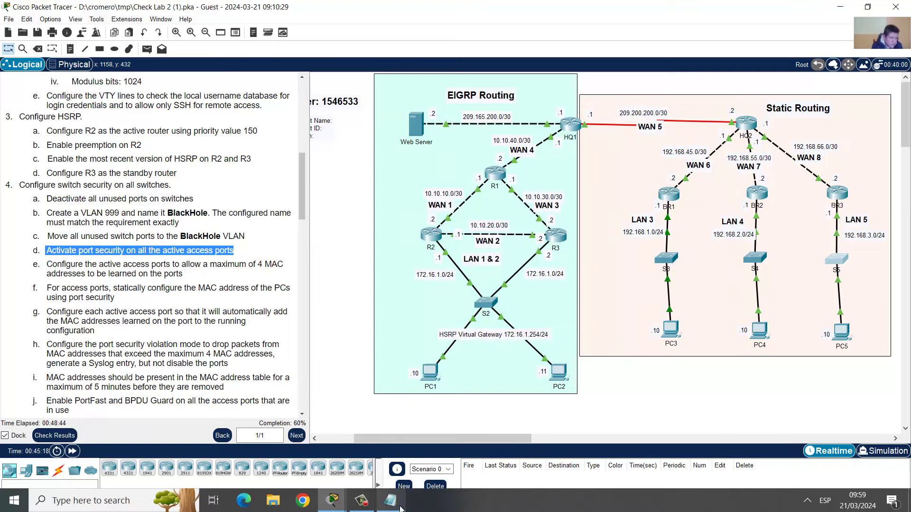
{"action": "left_click", "coordinate": [393, 501]}
{"action": "left_click", "coordinate": [411, 287]}
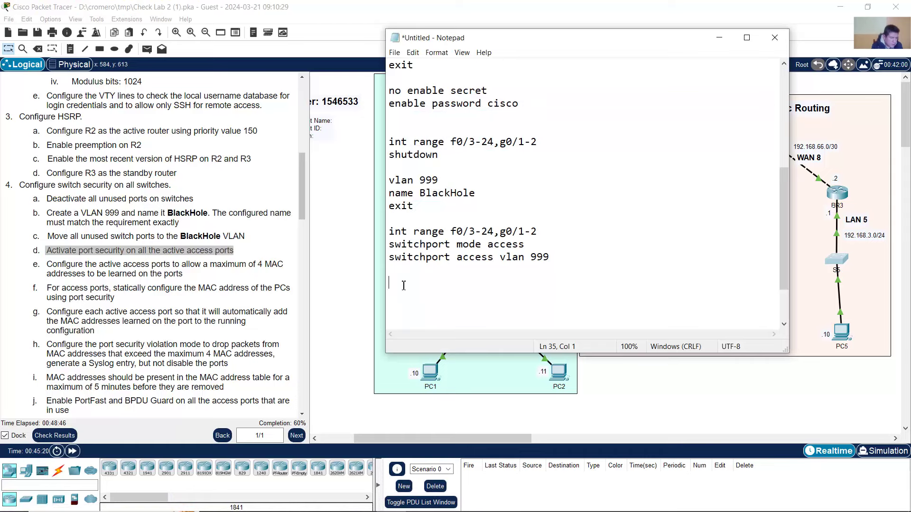
{"action": "key", "text": "Return"}
{"action": "key", "text": "Return"}
{"action": "scroll", "coordinate": [209, 269], "scroll_direction": "down", "scroll_amount": 1}
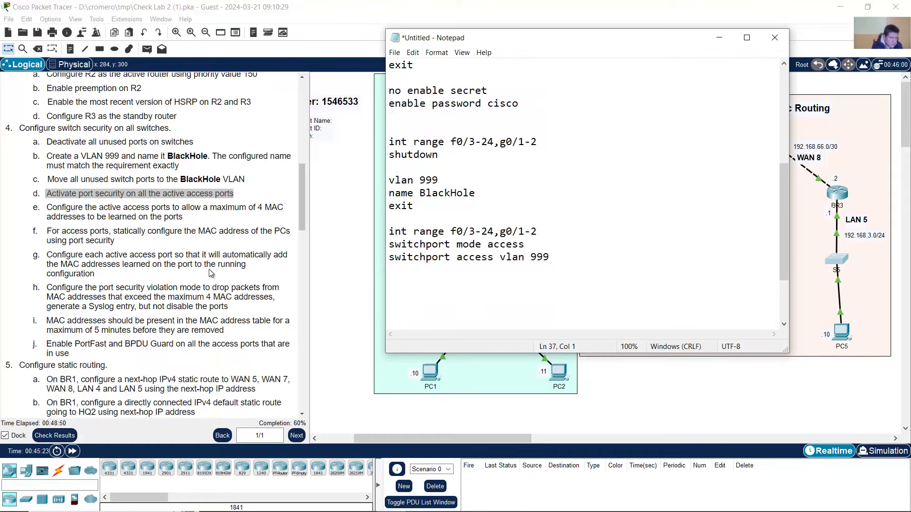
{"action": "left_click", "coordinate": [484, 4]}
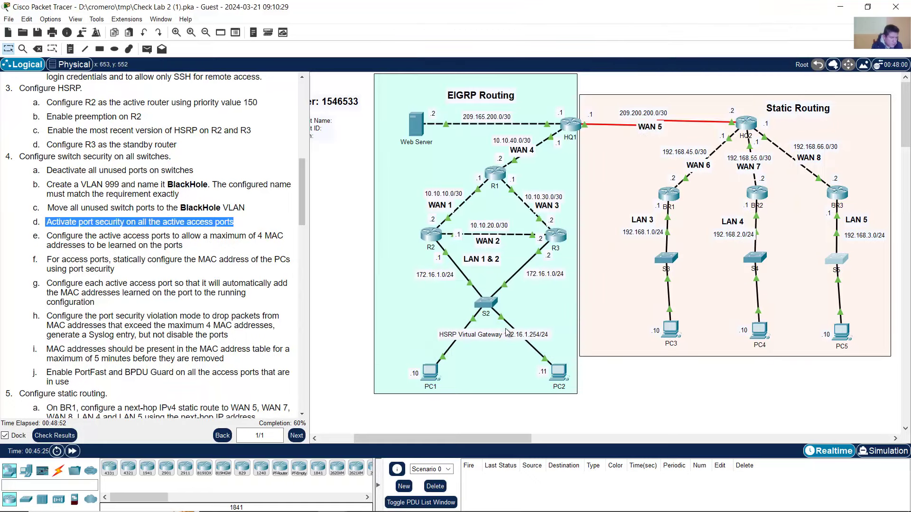
{"action": "left_click", "coordinate": [342, 317]}
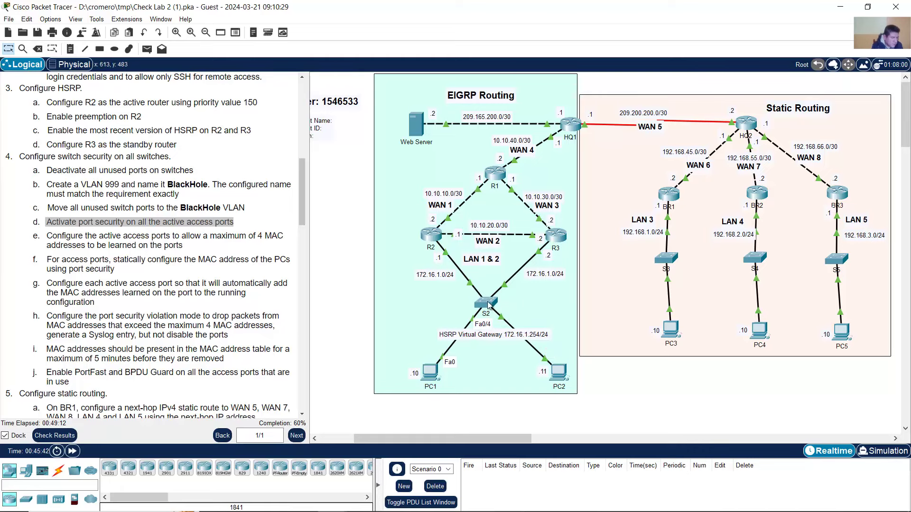
- Enter the interface range f0/3-4 in switch S2's CLI with 'int range f0/3-4'
{"action": "left_click", "coordinate": [485, 302]}
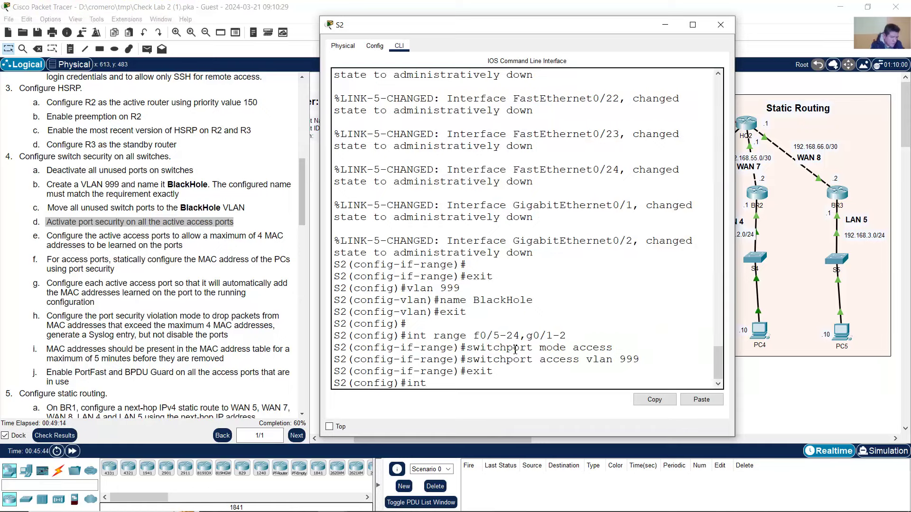
{"action": "type", "text": "int range f0/3-4"}
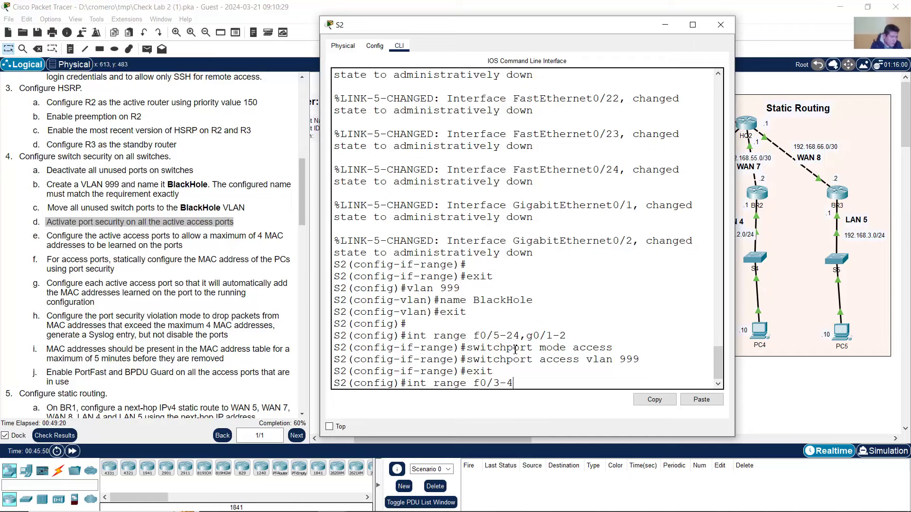
{"action": "key", "text": "Return"}
{"action": "left_click", "coordinate": [596, 3]}
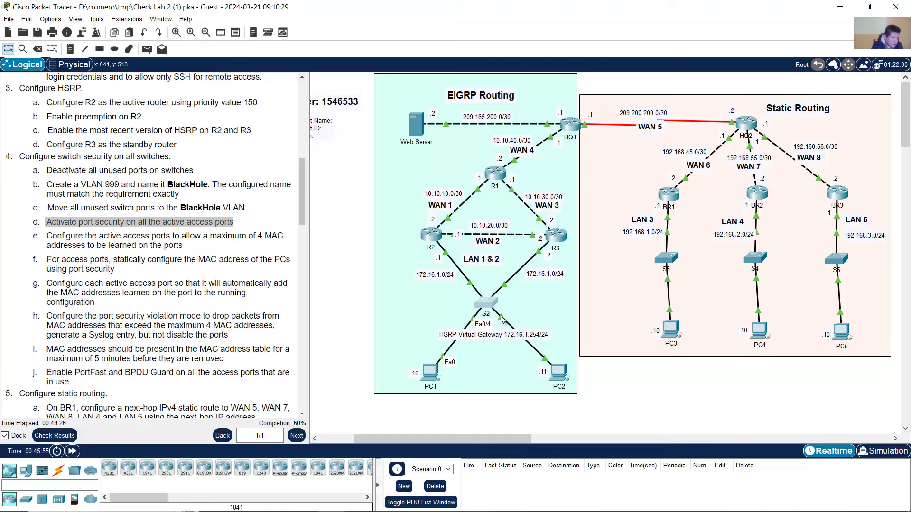
{"action": "left_click", "coordinate": [488, 303]}
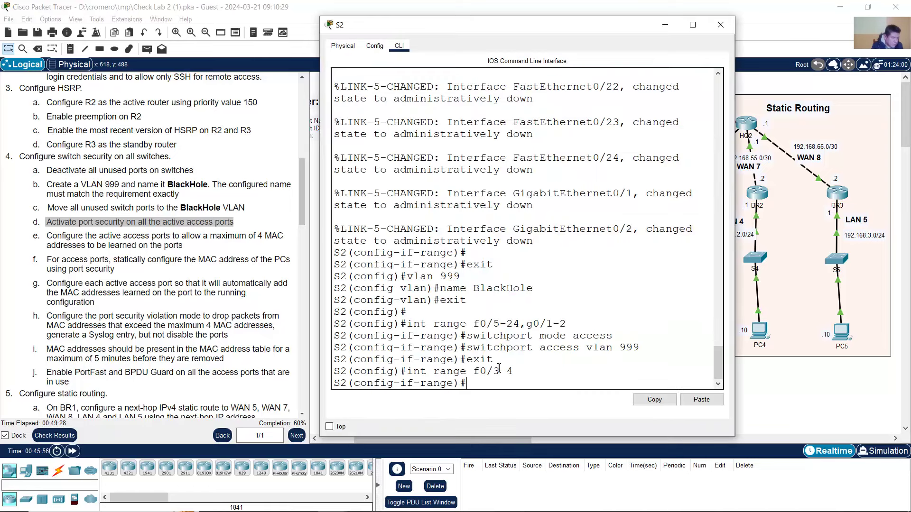
{"action": "left_click_drag", "start_coordinate": [439, 374], "coordinate": [514, 374]}
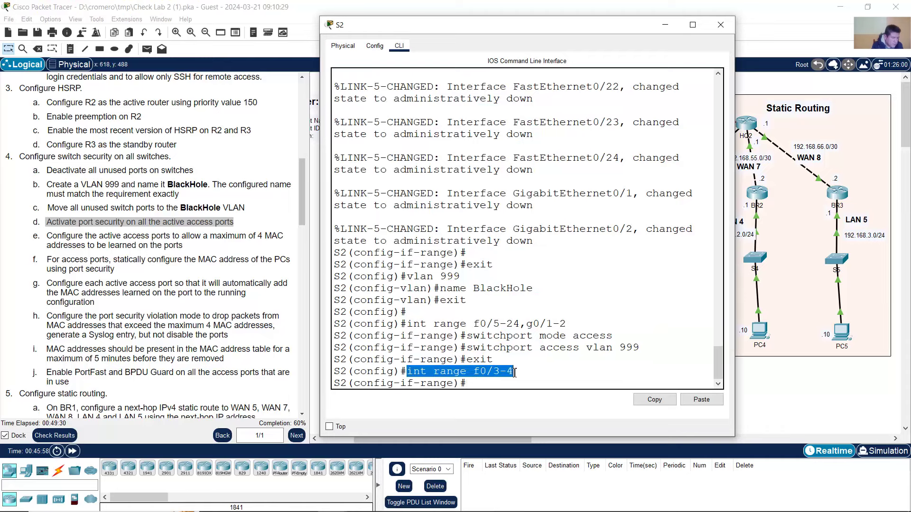
{"action": "left_click", "coordinate": [514, 374]}
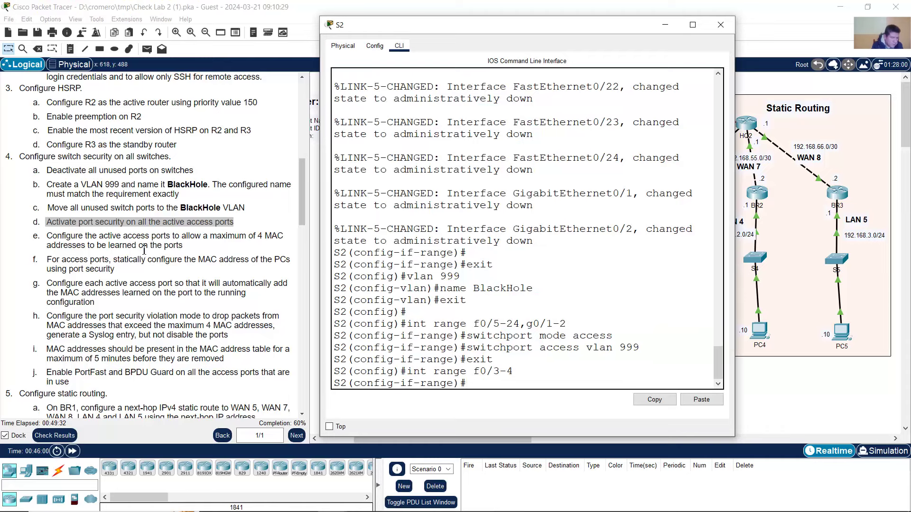
{"action": "left_click_drag", "start_coordinate": [48, 226], "coordinate": [256, 230]}
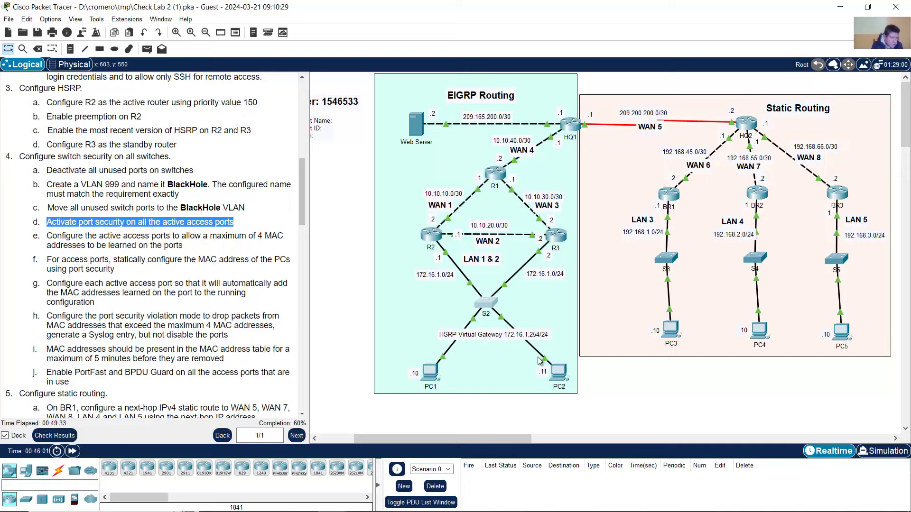
- Try 'switchport port-security' on Fa0/3–4; it is rejected because the ports are dynamic
{"action": "left_click", "coordinate": [487, 304]}
{"action": "type", "text": "exit"}
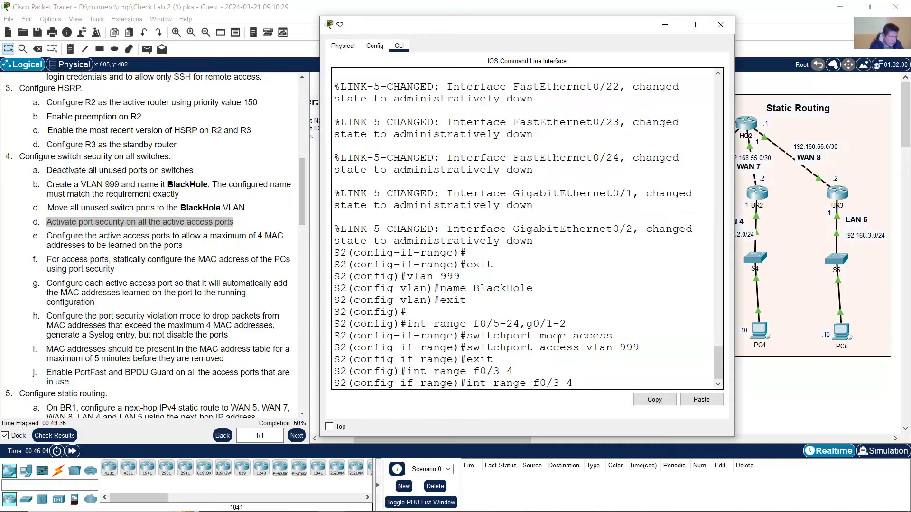
{"action": "key", "text": "Up"}
{"action": "key", "text": "Up"}
{"action": "key", "text": "Up"}
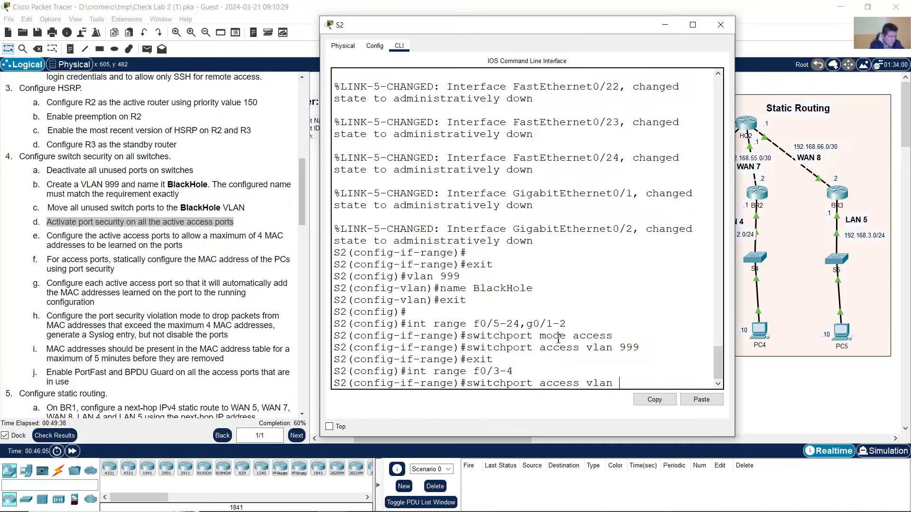
{"action": "key", "text": "BackSpace"}
{"action": "key", "text": "BackSpace"}
{"action": "key", "text": "BackSpace"}
{"action": "key", "text": "BackSpace"}
{"action": "key", "text": "BackSpace"}
{"action": "key", "text": "BackSpace"}
{"action": "key", "text": "BackSpace"}
{"action": "key", "text": "BackSpace"}
{"action": "key", "text": "BackSpace"}
{"action": "key", "text": "BackSpace"}
{"action": "key", "text": "BackSpace"}
{"action": "key", "text": "BackSpace"}
{"action": "key", "text": "Return"}
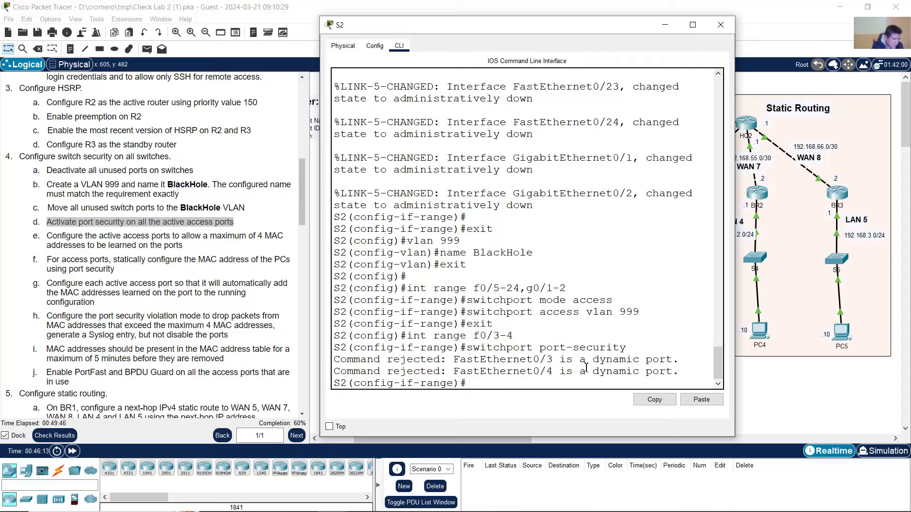
{"action": "left_click_drag", "start_coordinate": [560, 360], "coordinate": [679, 379]}
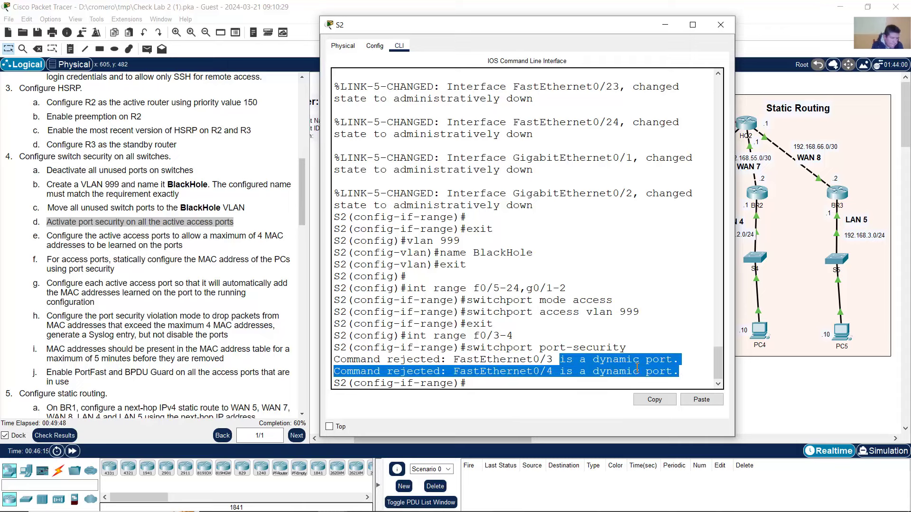
{"action": "left_click", "coordinate": [485, 359]}
{"action": "left_click_drag", "start_coordinate": [355, 362], "coordinate": [434, 361]}
{"action": "left_click", "coordinate": [476, 386]}
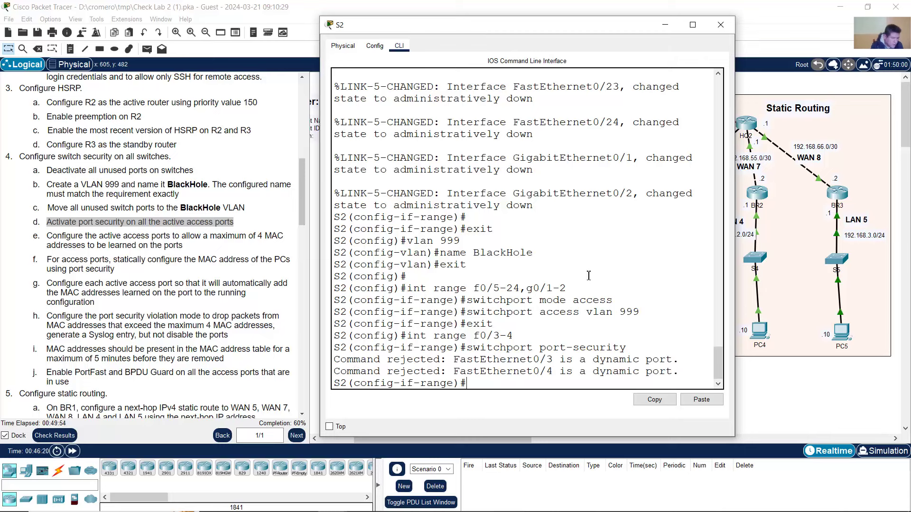
- Enter 'switchport mode access', then re-enter 'switchport port-security' on Fa0/3–4
{"action": "key", "text": "Up"}
{"action": "key", "text": "BackSpace"}
{"action": "key", "text": "BackSpace"}
{"action": "key", "text": "BackSpace"}
{"action": "key", "text": "BackSpace"}
{"action": "key", "text": "BackSpace"}
{"action": "key", "text": "BackSpace"}
{"action": "key", "text": "BackSpace"}
{"action": "key", "text": "BackSpace"}
{"action": "key", "text": "BackSpace"}
{"action": "key", "text": "BackSpace"}
{"action": "key", "text": "BackSpace"}
{"action": "key", "text": "BackSpace"}
{"action": "key", "text": "BackSpace"}
{"action": "key", "text": "BackSpace"}
{"action": "type", "text": "m"}
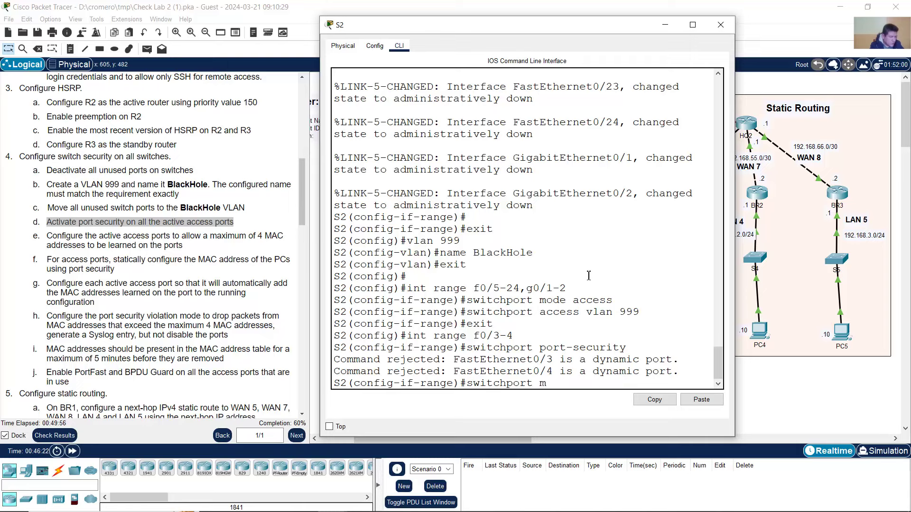
{"action": "type", "text": "ode access"}
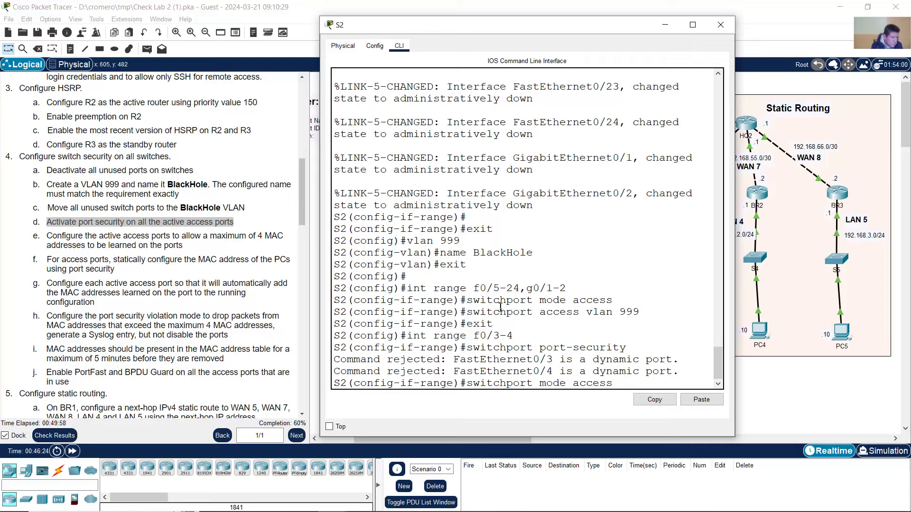
{"action": "left_click_drag", "start_coordinate": [473, 336], "coordinate": [515, 335]}
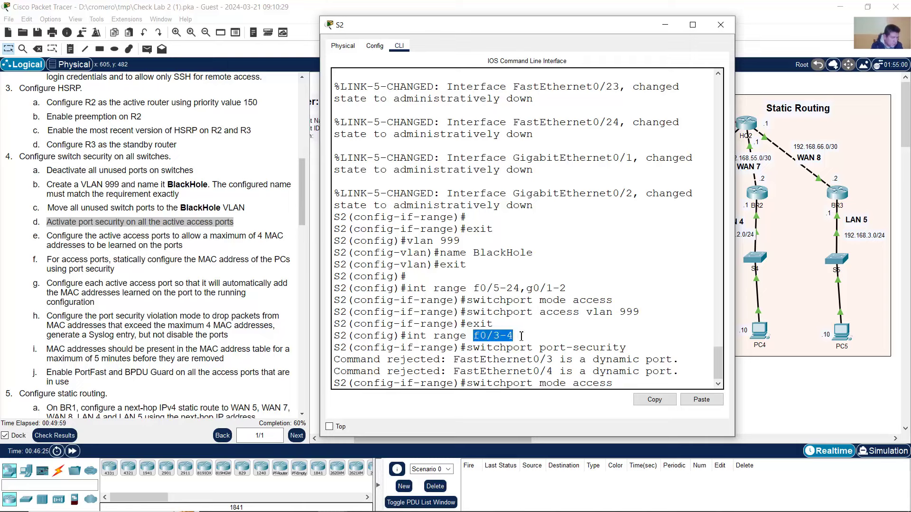
{"action": "left_click", "coordinate": [579, 385]}
{"action": "left_click_drag", "start_coordinate": [474, 385], "coordinate": [620, 385]}
{"action": "left_click", "coordinate": [619, 386]}
{"action": "key", "text": "Return"}
{"action": "key", "text": "Up"}
{"action": "key", "text": "Up"}
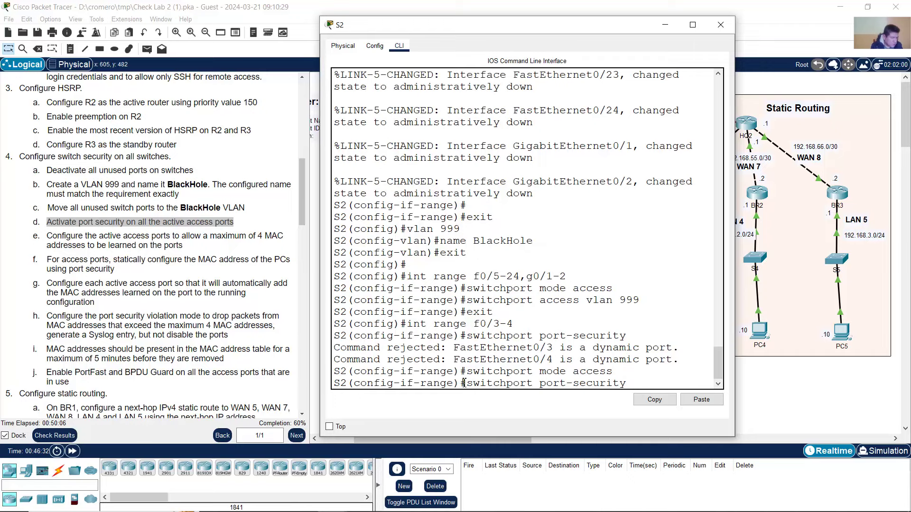
{"action": "left_click_drag", "start_coordinate": [461, 385], "coordinate": [630, 384]}
{"action": "left_click", "coordinate": [631, 383]}
{"action": "key", "text": "Return"}
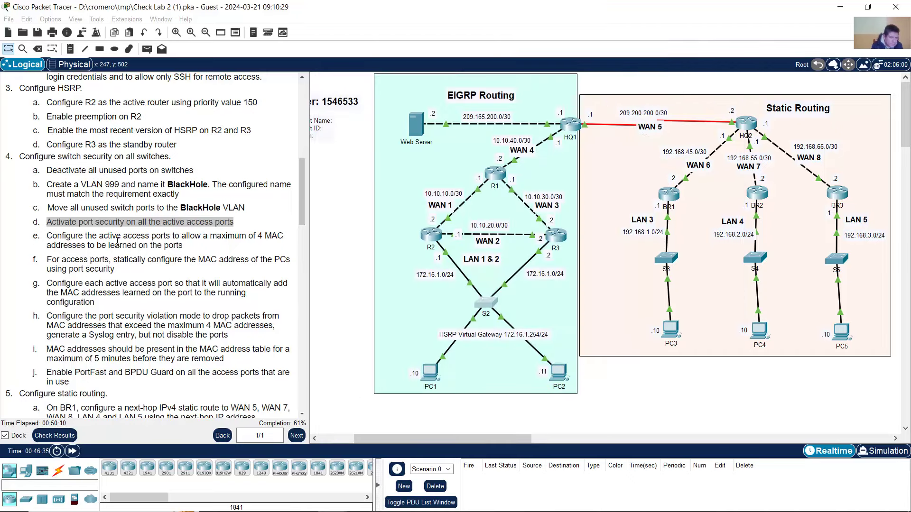
- Limit Fa0/3–4 to 4 MAC addresses with 'switchport port-security maximum 4'
{"action": "left_click", "coordinate": [119, 245]}
{"action": "left_click_drag", "start_coordinate": [76, 236], "coordinate": [240, 248]}
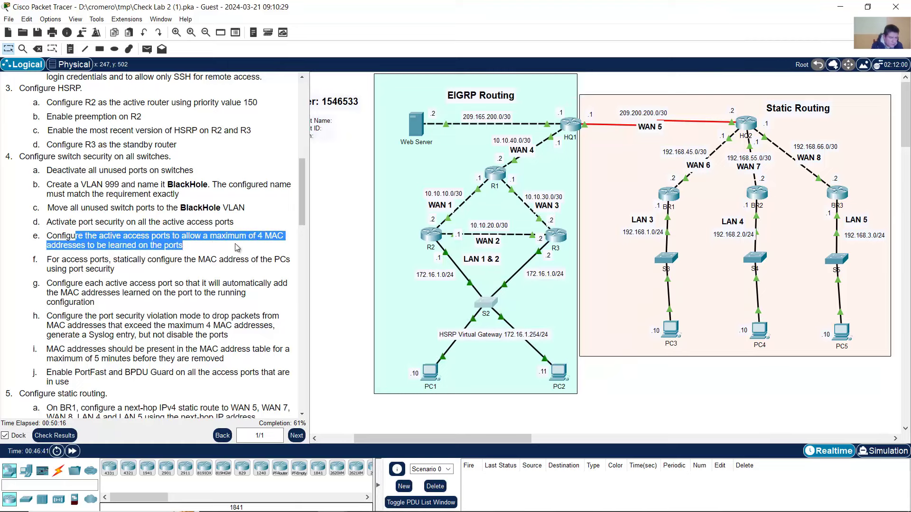
{"action": "left_click", "coordinate": [487, 301]}
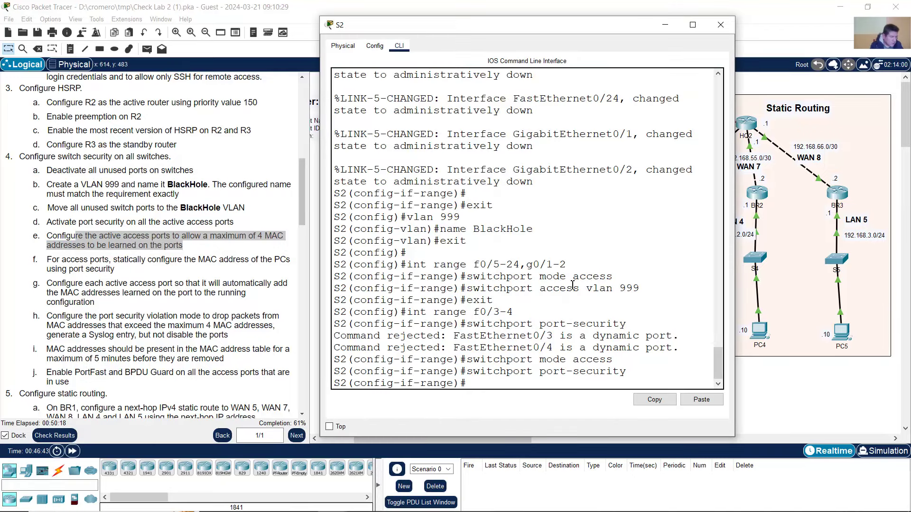
{"action": "type", "text": "ax"}
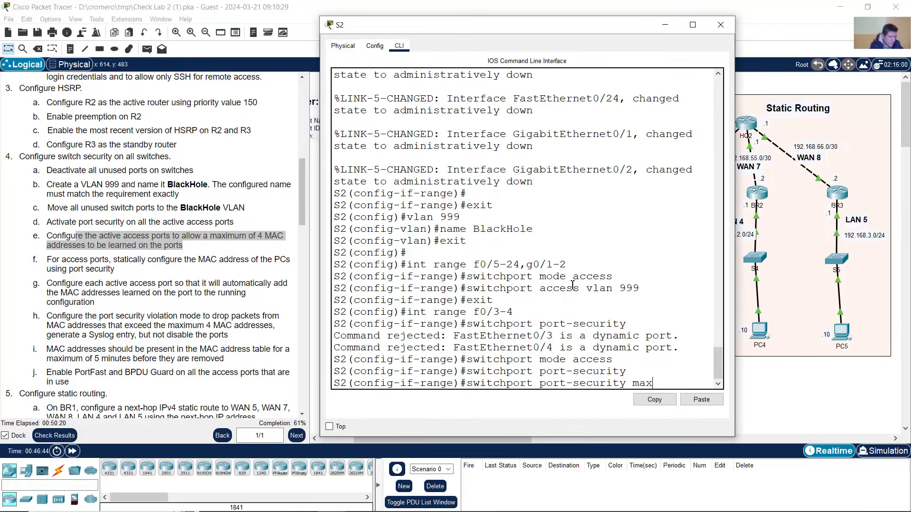
{"action": "type", "text": "imum 4"}
{"action": "key", "text": "Return"}
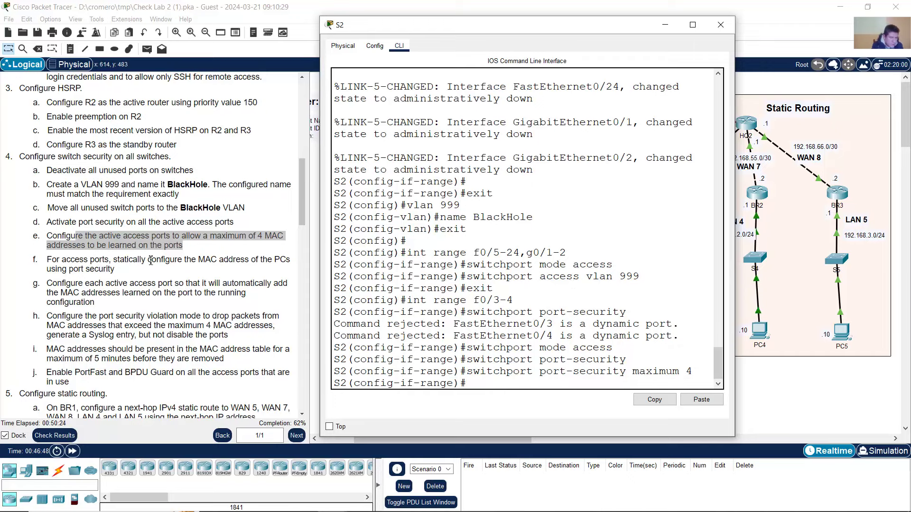
- Review tasks f and g on static and automatic MAC learning, and glance at the Notepad script
{"action": "left_click", "coordinate": [100, 260]}
{"action": "mouse_move", "coordinate": [117, 260]}
{"action": "left_mouse_down"}
{"action": "mouse_move", "coordinate": [288, 259]}
{"action": "mouse_move", "coordinate": [115, 270]}
{"action": "left_mouse_up"}
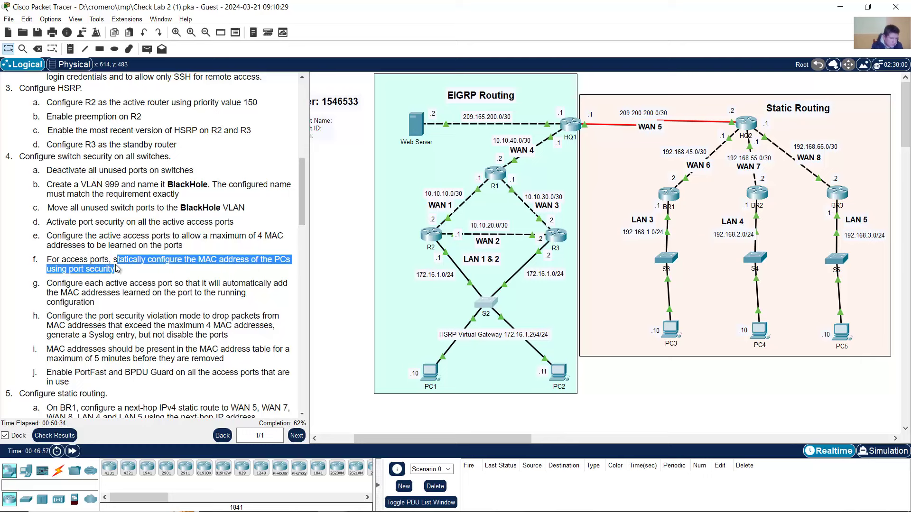
{"action": "left_click", "coordinate": [139, 275]}
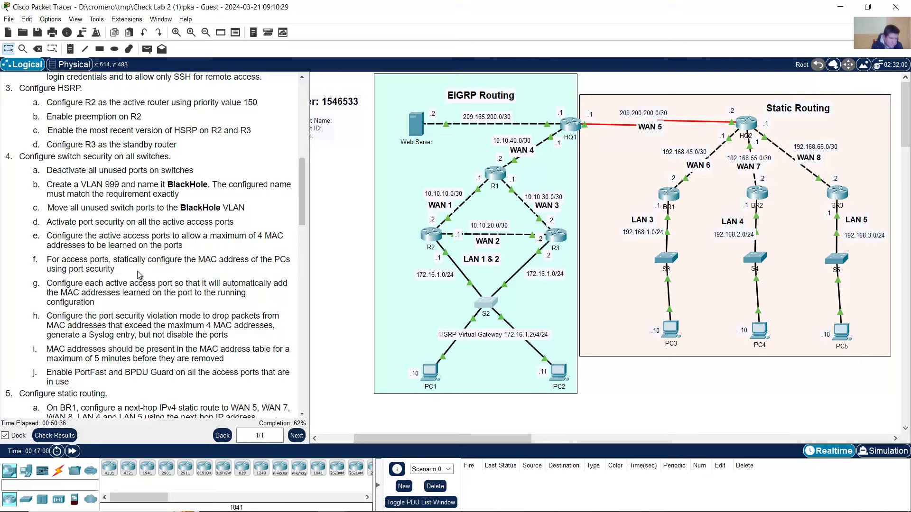
{"action": "left_click_drag", "start_coordinate": [52, 284], "coordinate": [151, 305]}
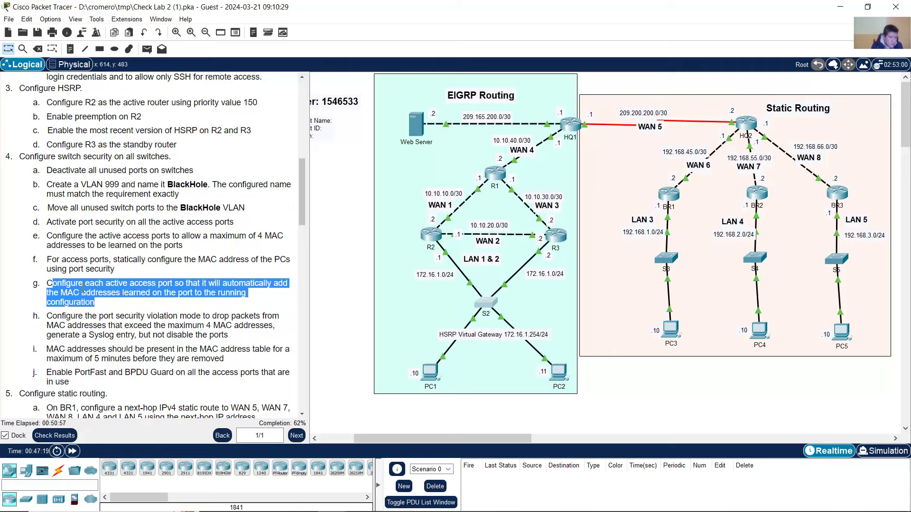
{"action": "left_click", "coordinate": [64, 289]}
{"action": "left_click_drag", "start_coordinate": [47, 283], "coordinate": [182, 304]}
{"action": "left_click", "coordinate": [391, 506]}
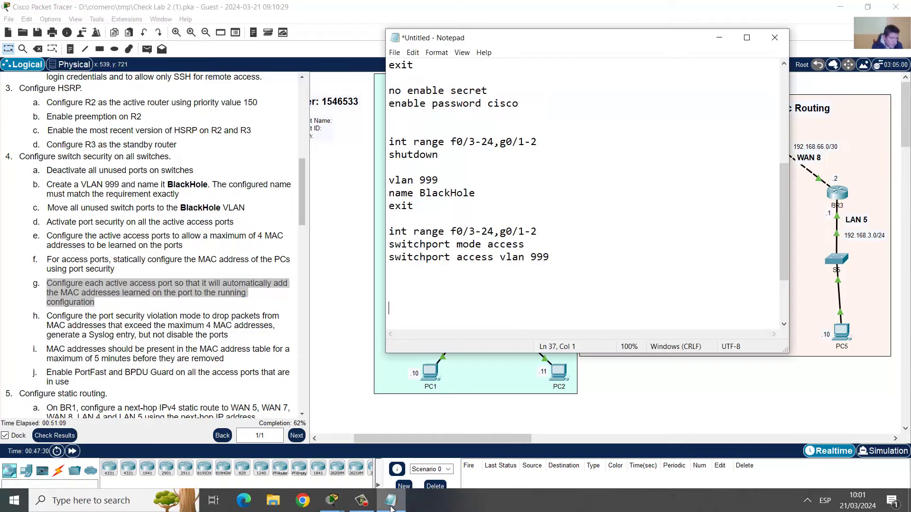
{"action": "left_click", "coordinate": [332, 507]}
- Enable sticky learning with 'switchport port-security mac-address sticky' on Fa0/3–4
{"action": "left_click", "coordinate": [483, 314]}
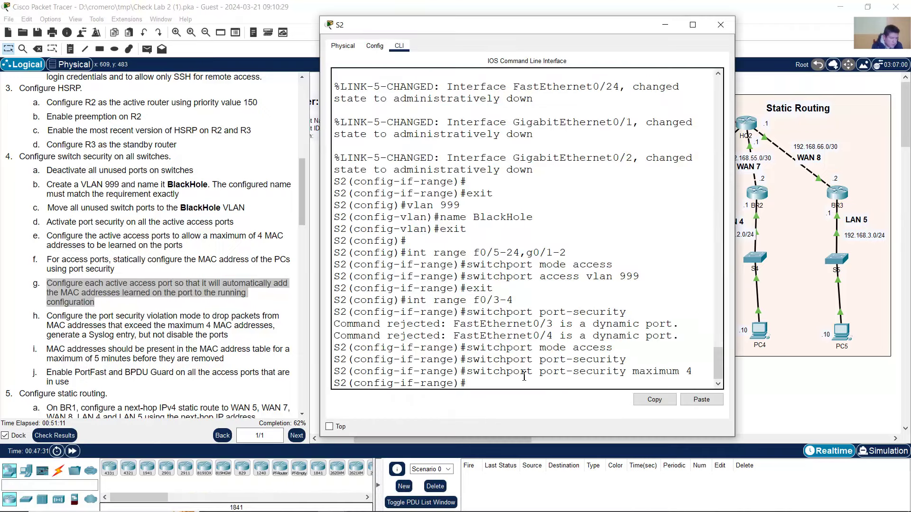
{"action": "key", "text": "Up"}
{"action": "key", "text": "BackSpace"}
{"action": "key", "text": "BackSpace"}
{"action": "key", "text": "BackSpace"}
{"action": "key", "text": "BackSpace"}
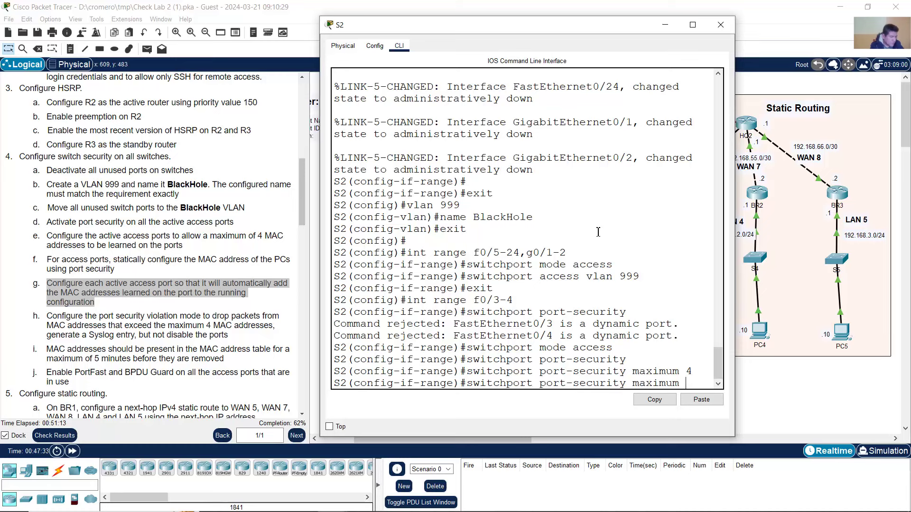
{"action": "key", "text": "BackSpace"}
{"action": "key", "text": "BackSpace"}
{"action": "key", "text": "BackSpace"}
{"action": "key", "text": "BackSpace"}
{"action": "key", "text": "BackSpace"}
{"action": "type", "text": "ma"}
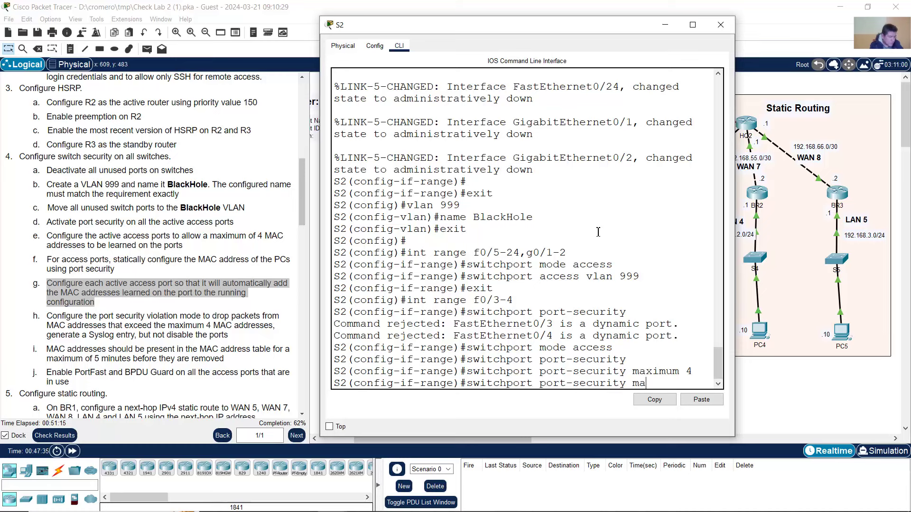
{"action": "type", "text": "c-address"}
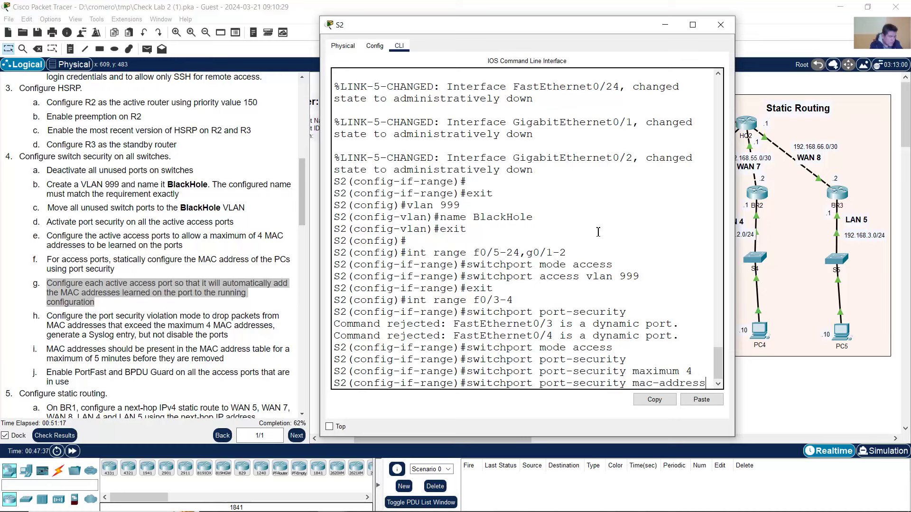
{"action": "left_click_drag", "start_coordinate": [734, 194], "coordinate": [853, 228]}
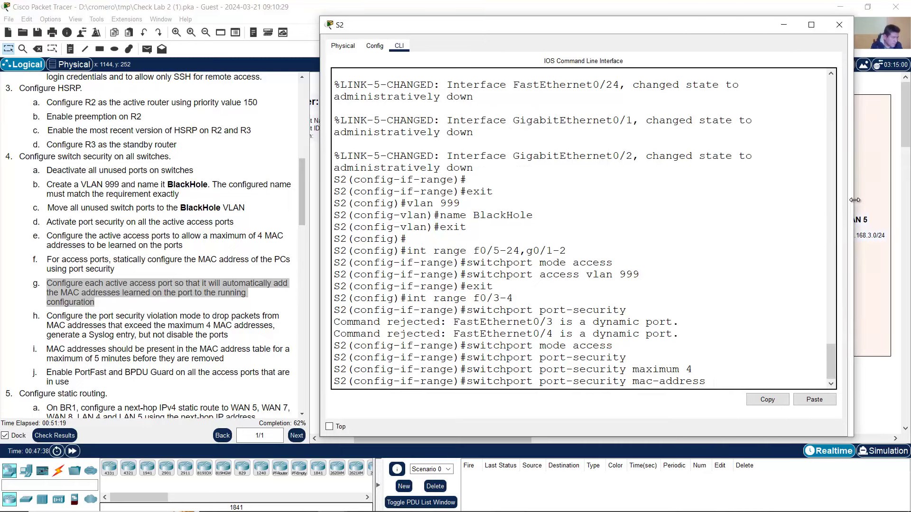
{"action": "type", "text": "sti"}
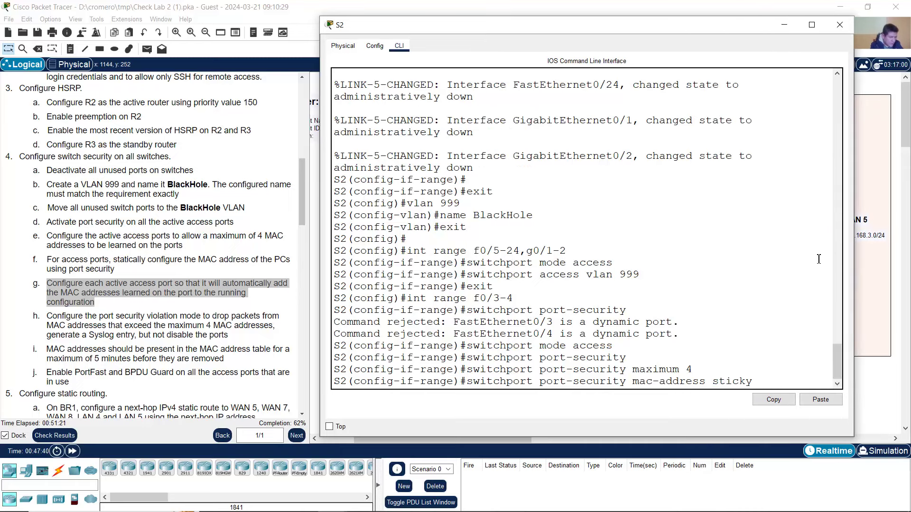
{"action": "type", "text": "cky"}
{"action": "key", "text": "Return"}
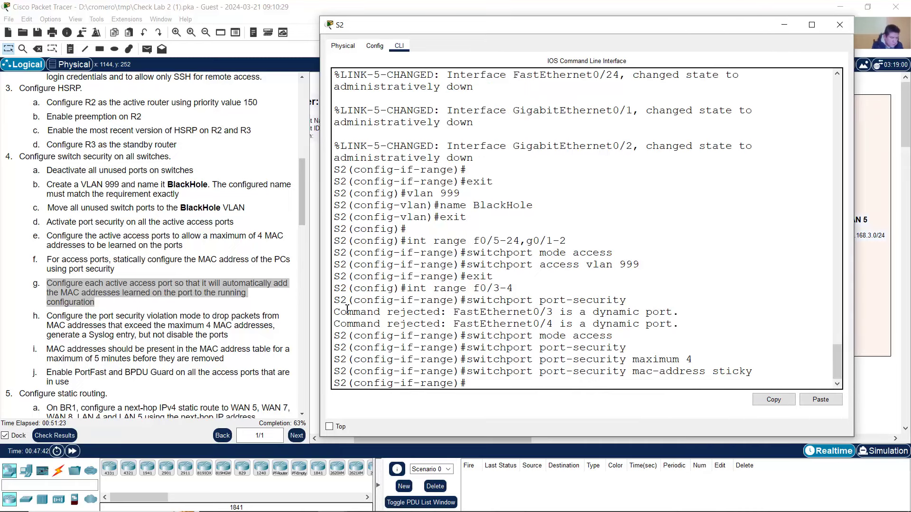
{"action": "left_click", "coordinate": [69, 322]}
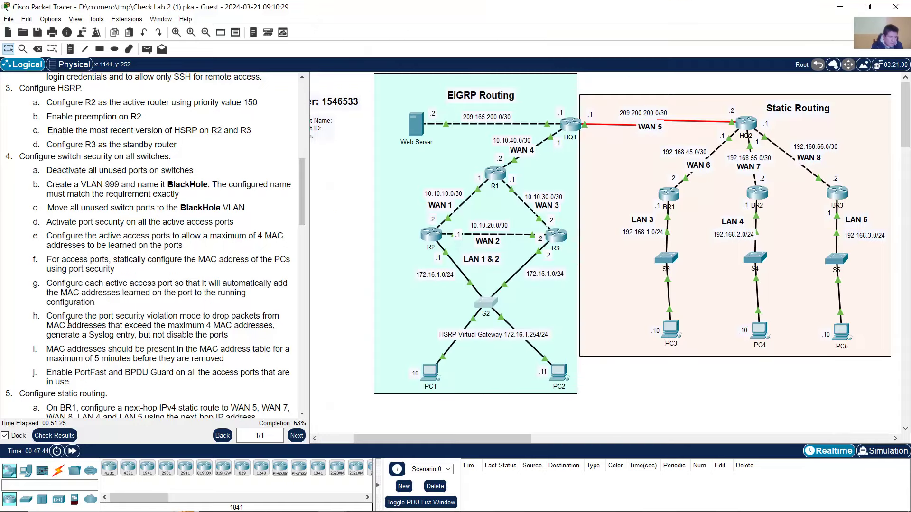
- List the available port-security violation modes on S2 with '?'
{"action": "left_click_drag", "start_coordinate": [52, 317], "coordinate": [274, 326]}
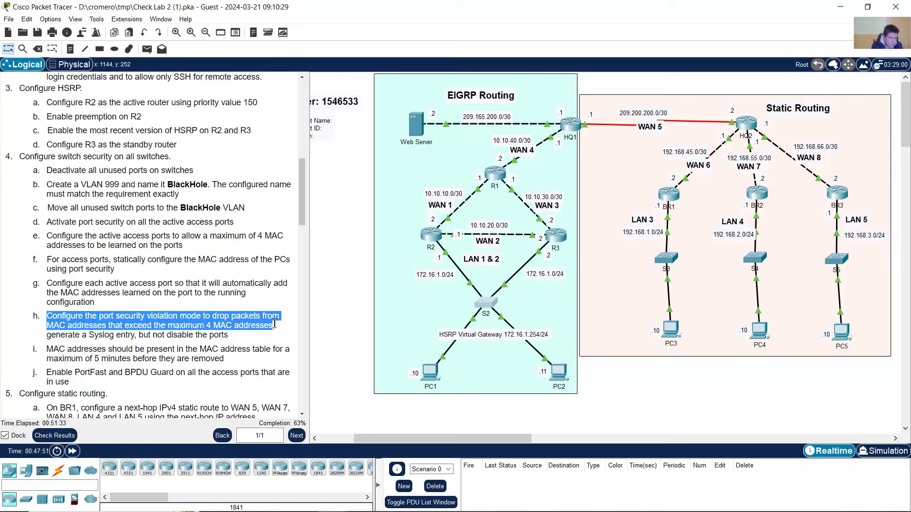
{"action": "left_click_drag", "start_coordinate": [56, 336], "coordinate": [230, 337]}
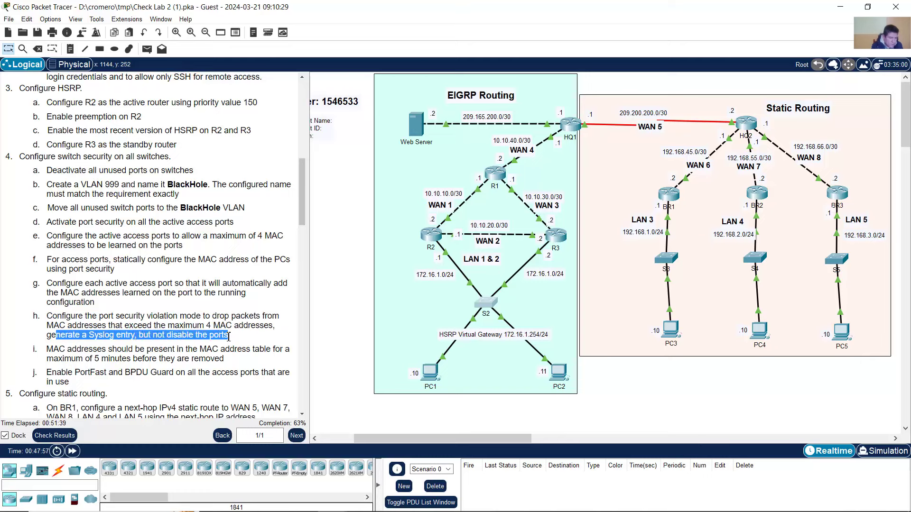
{"action": "left_click", "coordinate": [491, 305]}
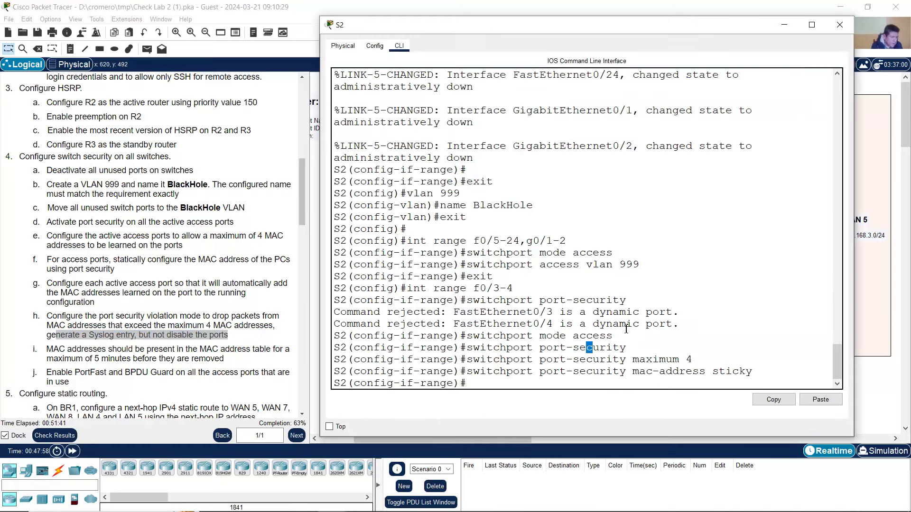
{"action": "key", "text": "Up"}
{"action": "key", "text": "BackSpace"}
{"action": "key", "text": "BackSpace"}
{"action": "key", "text": "BackSpace"}
{"action": "key", "text": "BackSpace"}
{"action": "key", "text": "BackSpace"}
{"action": "key", "text": "BackSpace"}
{"action": "key", "text": "BackSpace"}
{"action": "key", "text": "BackSpace"}
{"action": "key", "text": "BackSpace"}
{"action": "key", "text": "BackSpace"}
{"action": "key", "text": "BackSpace"}
{"action": "key", "text": "BackSpace"}
{"action": "key", "text": "BackSpace"}
{"action": "key", "text": "BackSpace"}
{"action": "key", "text": "BackSpace"}
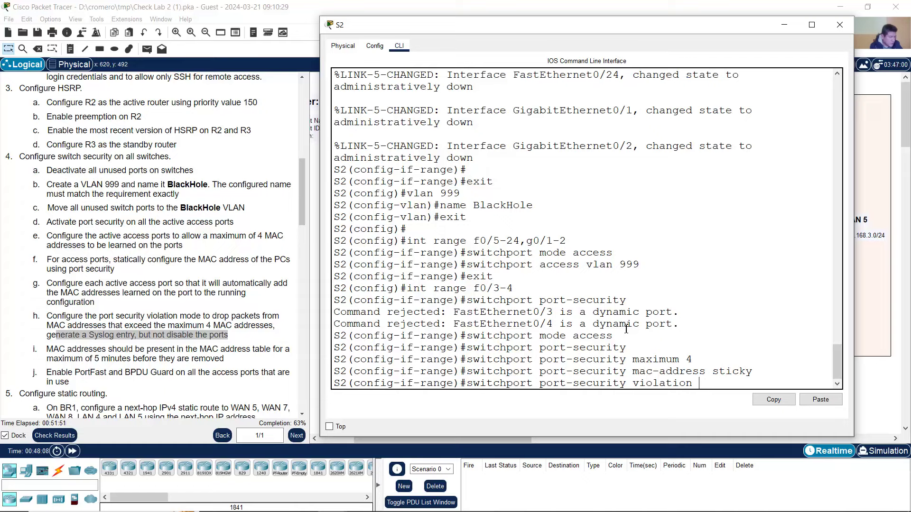
{"action": "type", "text": "?"}
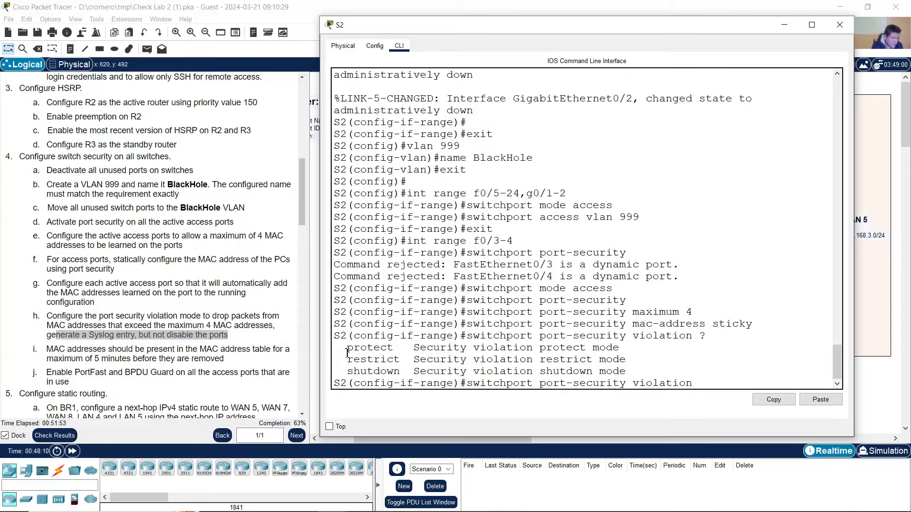
{"action": "left_click_drag", "start_coordinate": [347, 351], "coordinate": [395, 369]}
{"action": "left_click", "coordinate": [396, 361]}
{"action": "left_click_drag", "start_coordinate": [350, 361], "coordinate": [415, 361]}
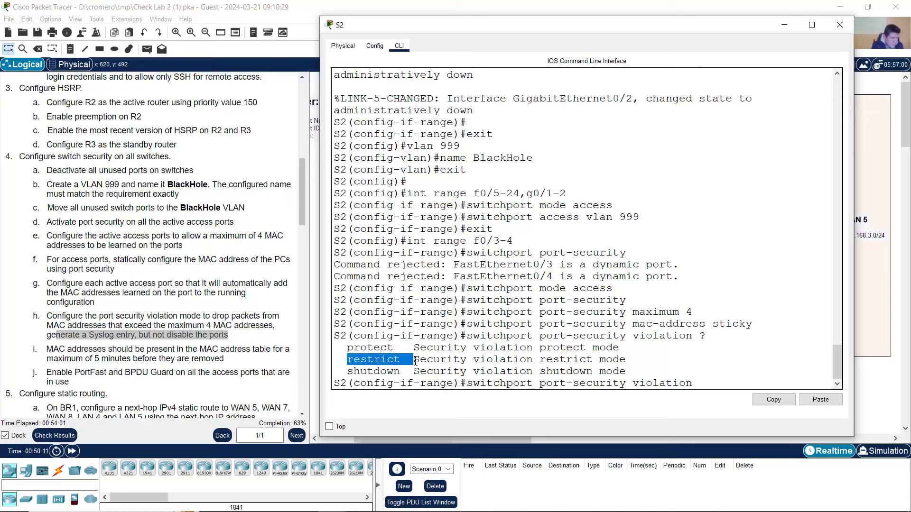
- Check task h's requirements: log a Syslog entry and do not disable the ports
{"action": "left_click", "coordinate": [180, 324]}
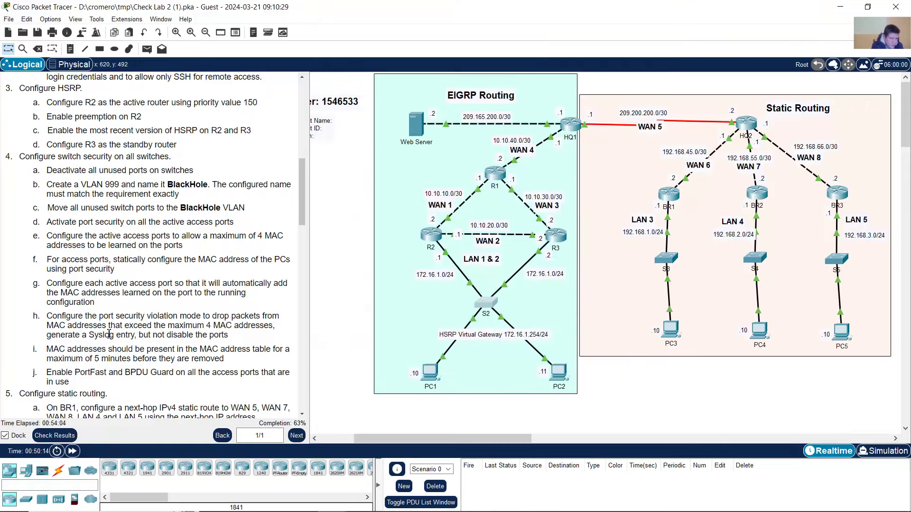
{"action": "left_click_drag", "start_coordinate": [47, 335], "coordinate": [117, 337]}
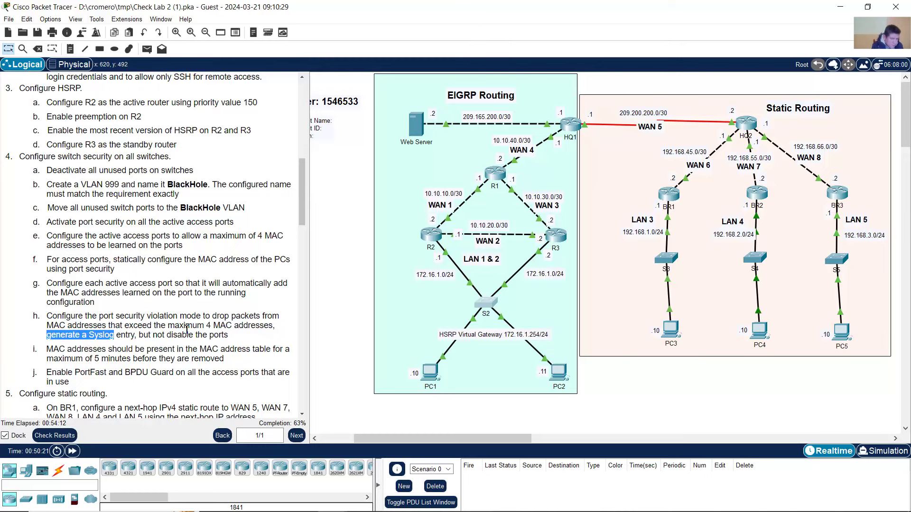
{"action": "left_click", "coordinate": [107, 336]}
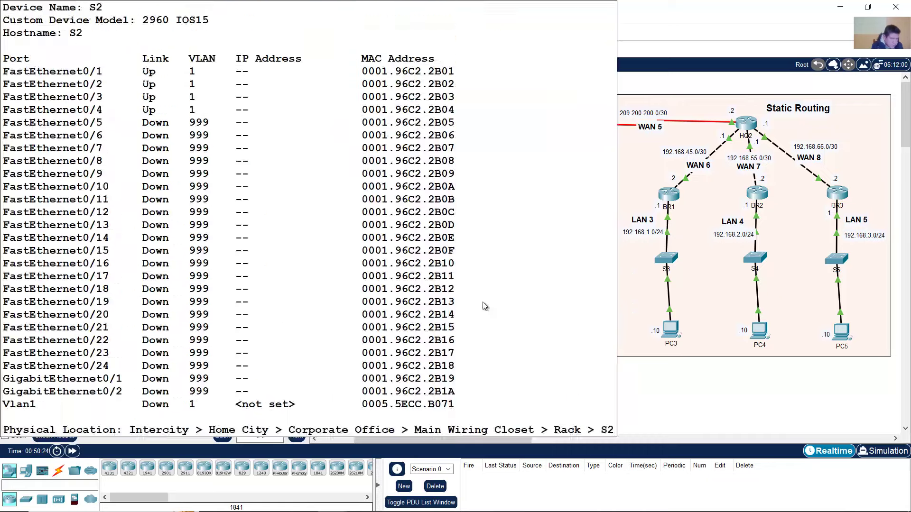
{"action": "left_click_drag", "start_coordinate": [152, 336], "coordinate": [227, 335]}
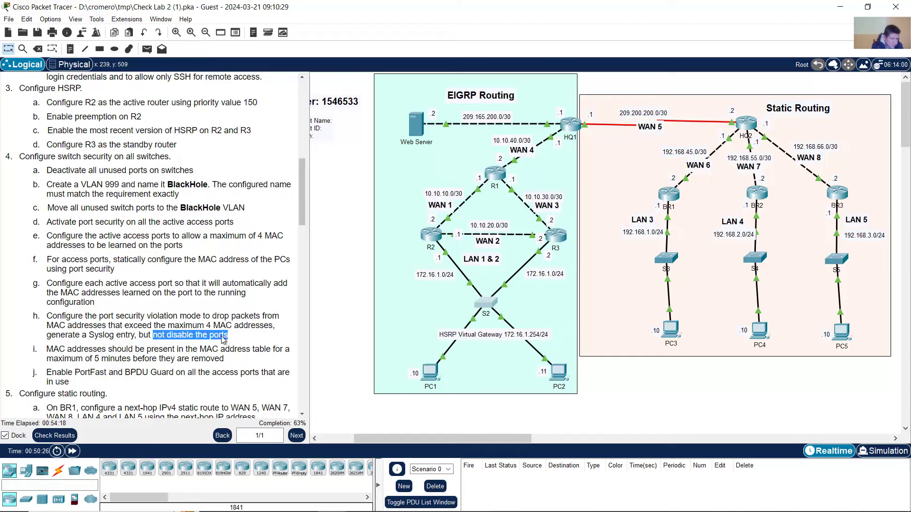
{"action": "left_click_drag", "start_coordinate": [47, 336], "coordinate": [116, 336]}
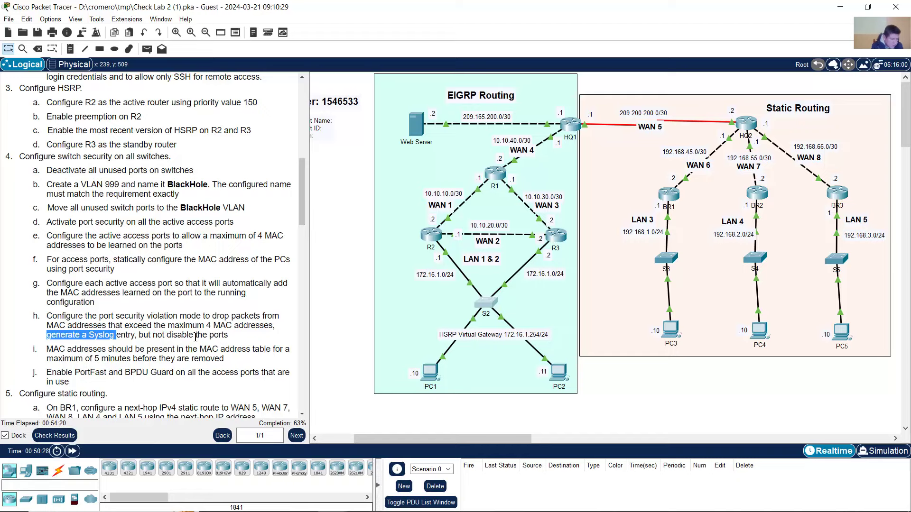
- Enter 'switchport port-security violation restrict' on Fa0/3–4
{"action": "left_click", "coordinate": [489, 303]}
{"action": "left_click", "coordinate": [422, 365]}
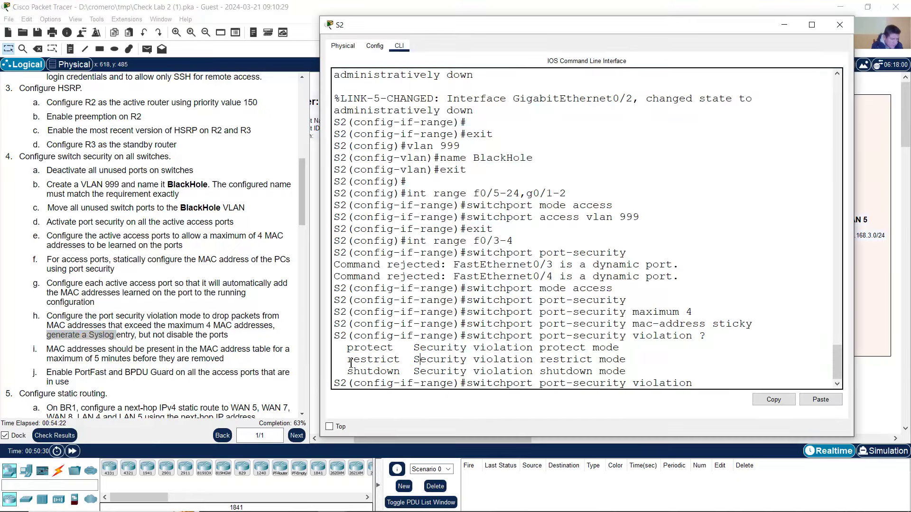
{"action": "left_click_drag", "start_coordinate": [351, 363], "coordinate": [406, 364]}
{"action": "left_click", "coordinate": [697, 384]}
{"action": "type", "text": "r"}
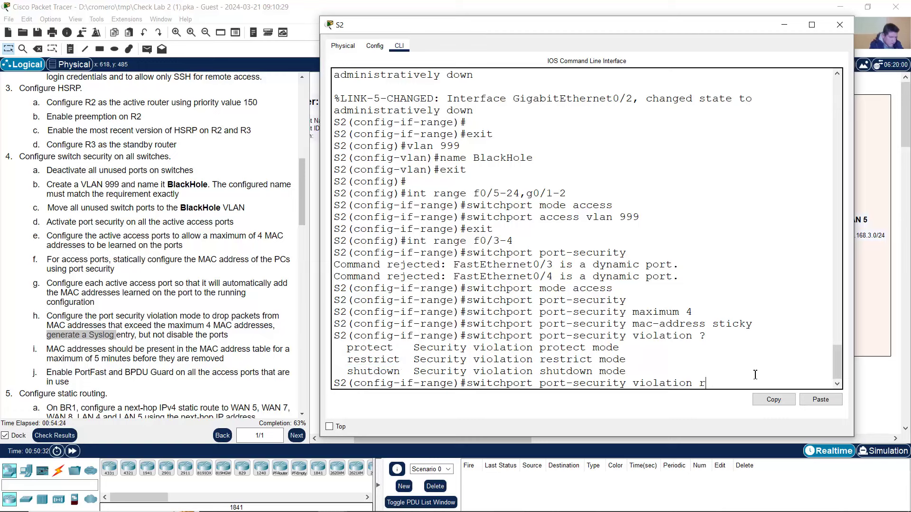
{"action": "type", "text": "estrict"}
{"action": "left_click_drag", "start_coordinate": [500, 384], "coordinate": [752, 383]}
{"action": "left_click", "coordinate": [757, 383]}
{"action": "key", "text": "Return"}
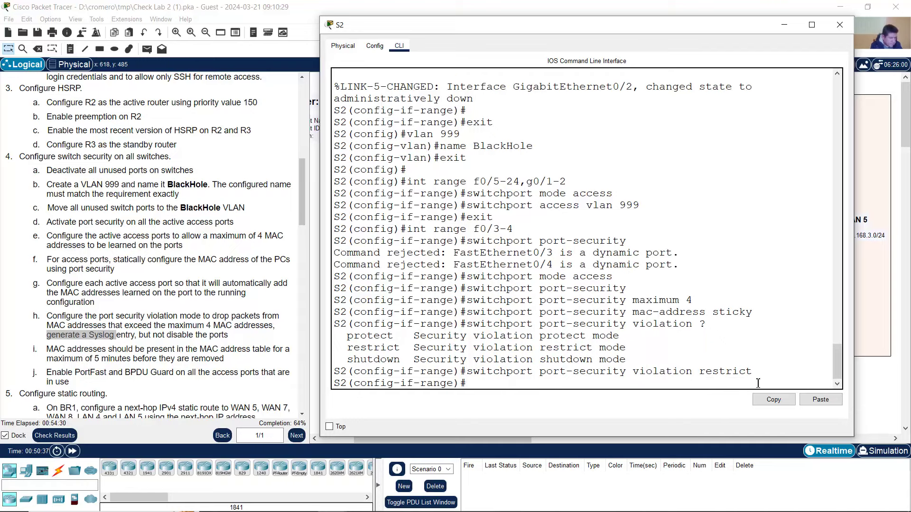
{"action": "left_click", "coordinate": [68, 353]}
- List the port-security options with '?' to find the aging setting
{"action": "left_click_drag", "start_coordinate": [46, 350], "coordinate": [231, 360]}
{"action": "left_click", "coordinate": [489, 304]}
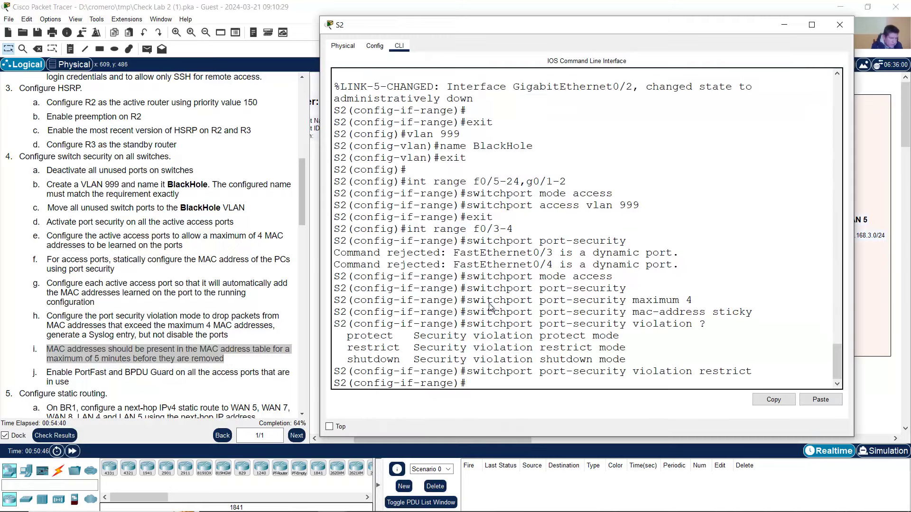
{"action": "key", "text": "Up"}
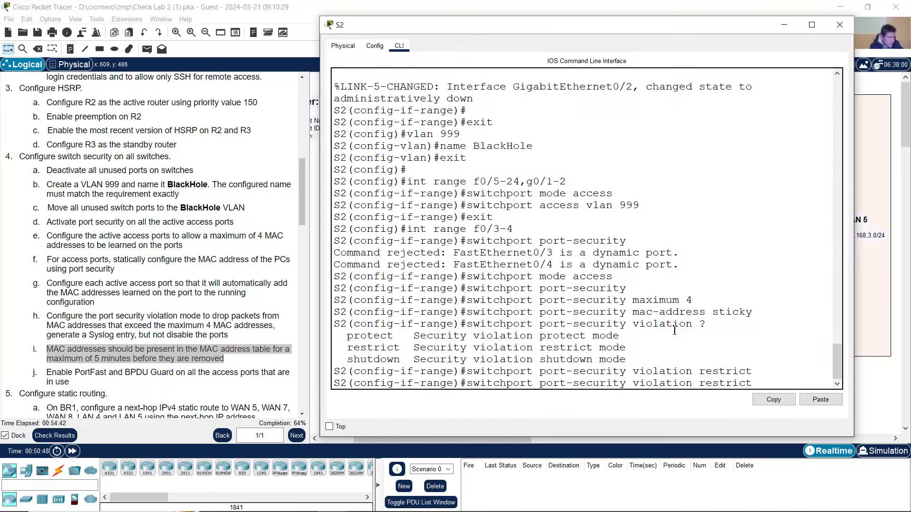
{"action": "key", "text": "BackSpace"}
{"action": "key", "text": "BackSpace"}
{"action": "key", "text": "BackSpace"}
{"action": "key", "text": "BackSpace"}
{"action": "key", "text": "BackSpace"}
{"action": "key", "text": "BackSpace"}
{"action": "key", "text": "BackSpace"}
{"action": "key", "text": "BackSpace"}
{"action": "key", "text": "BackSpace"}
{"action": "key", "text": "BackSpace"}
{"action": "key", "text": "BackSpace"}
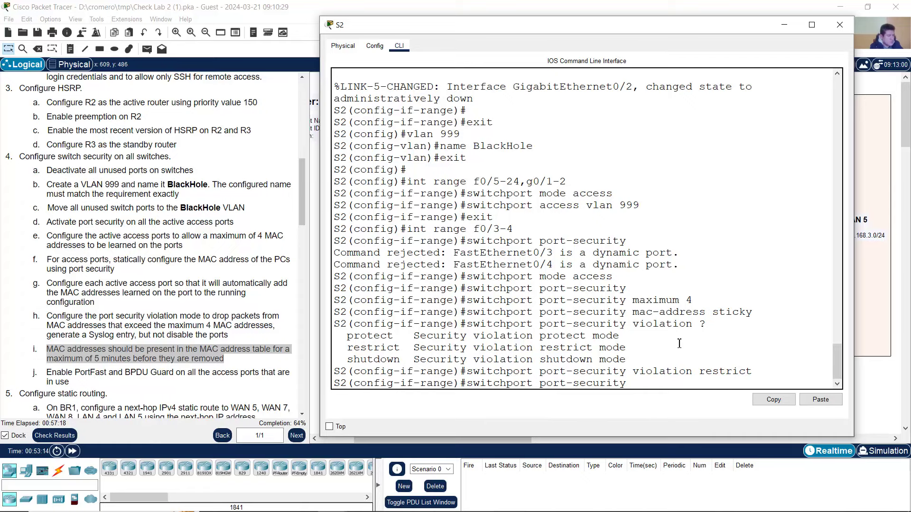
{"action": "type", "text": "?"}
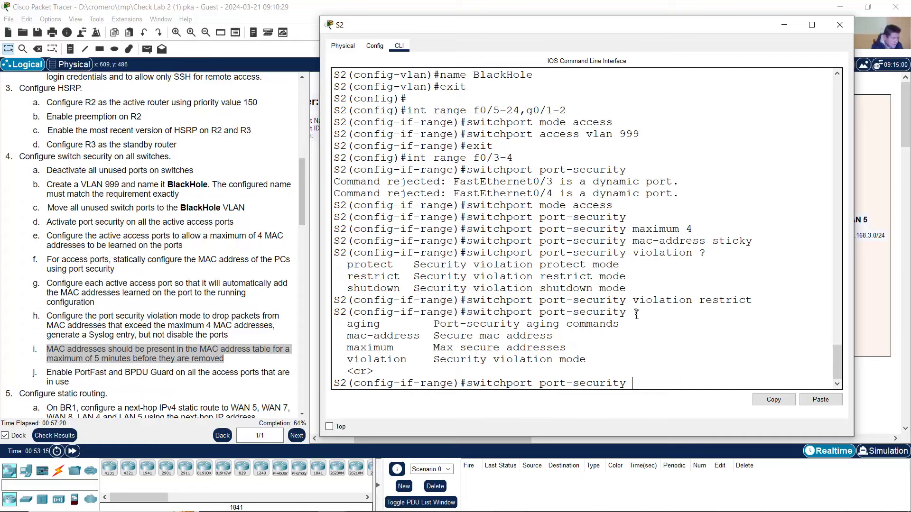
{"action": "double_click", "coordinate": [636, 315]}
{"action": "left_click_drag", "start_coordinate": [349, 322], "coordinate": [388, 322]}
{"action": "left_click", "coordinate": [671, 378]}
- Explore 'aging ?' and 'aging time ?' to confirm the aging time is in minutes
{"action": "type", "text": "aging"}
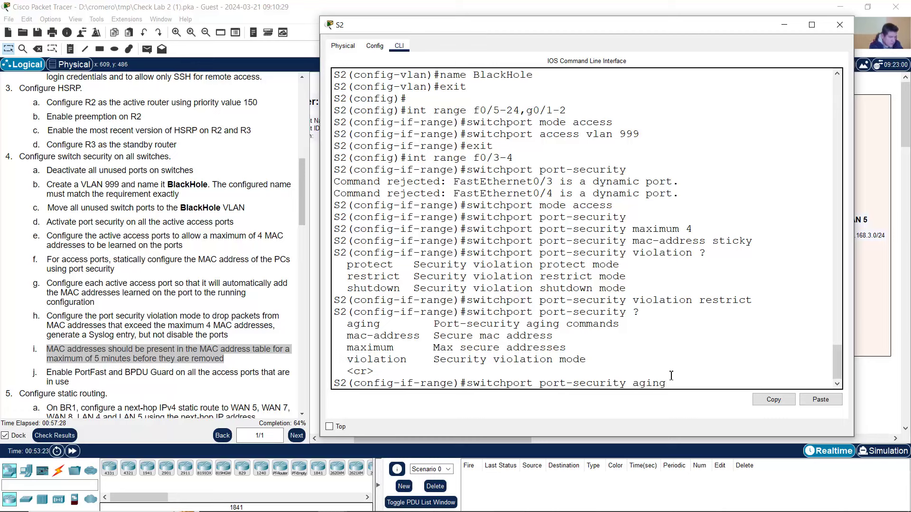
{"action": "type", "text": " ?"}
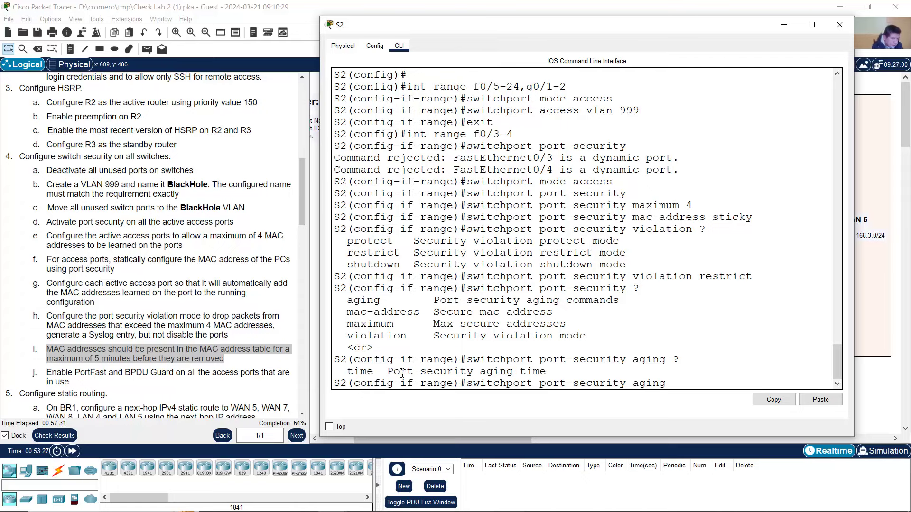
{"action": "left_click_drag", "start_coordinate": [334, 371], "coordinate": [388, 371]}
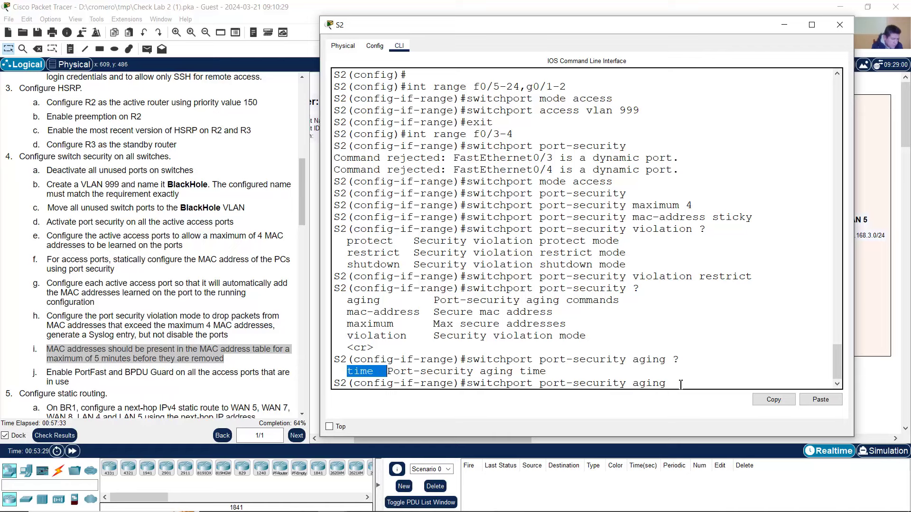
{"action": "left_click", "coordinate": [692, 379]}
{"action": "type", "text": "time"}
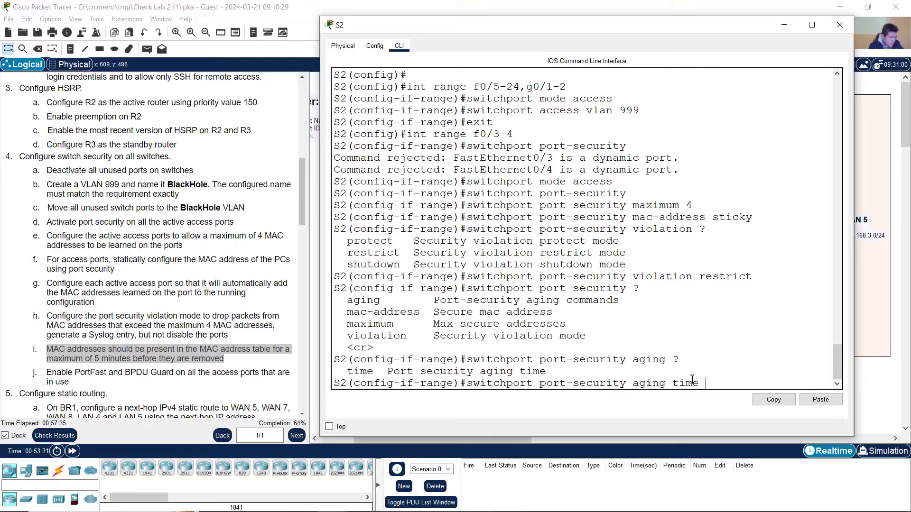
{"action": "type", "text": " ?"}
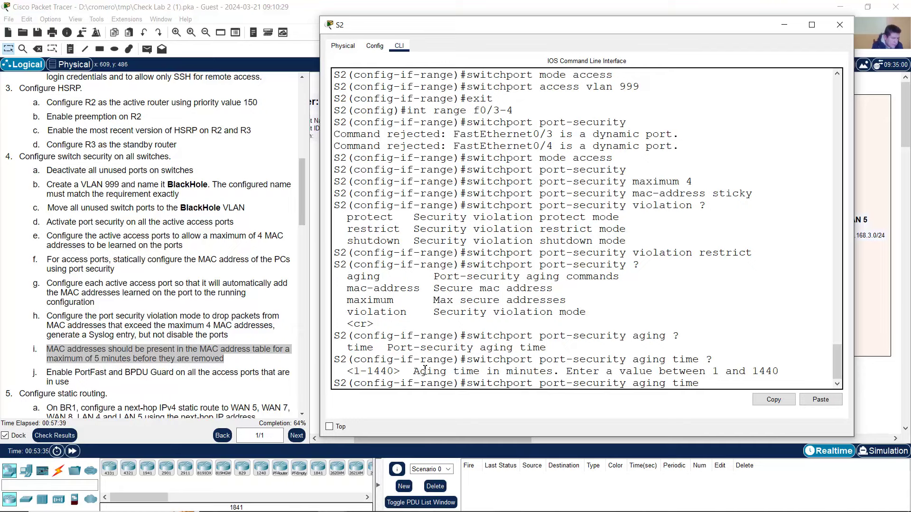
{"action": "left_click_drag", "start_coordinate": [425, 370], "coordinate": [558, 370]}
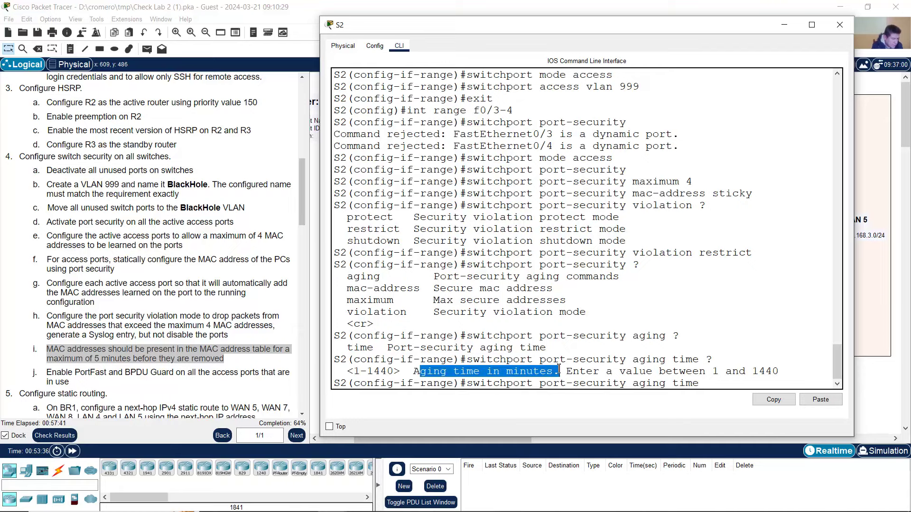
- Set the secure MAC aging time to 5 minutes with 'switchport port-security aging time 5'
{"action": "left_click", "coordinate": [116, 356]}
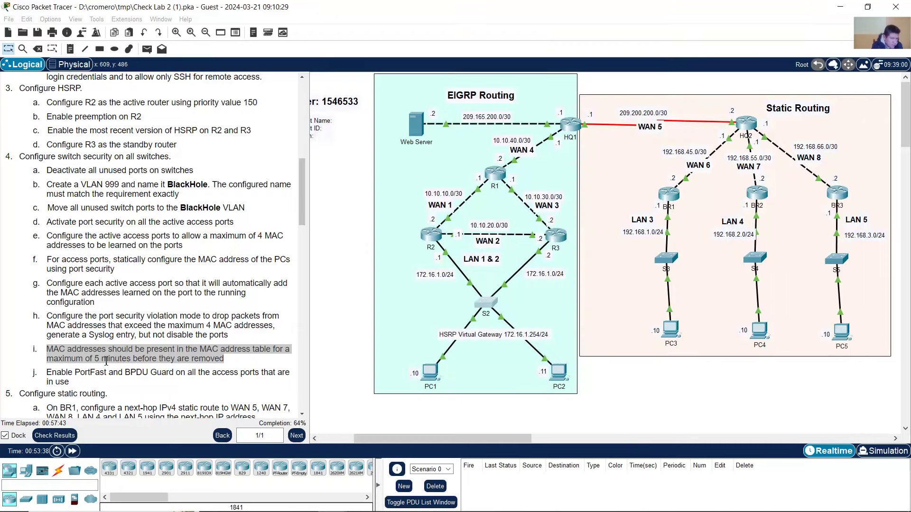
{"action": "left_click_drag", "start_coordinate": [90, 359], "coordinate": [135, 361]}
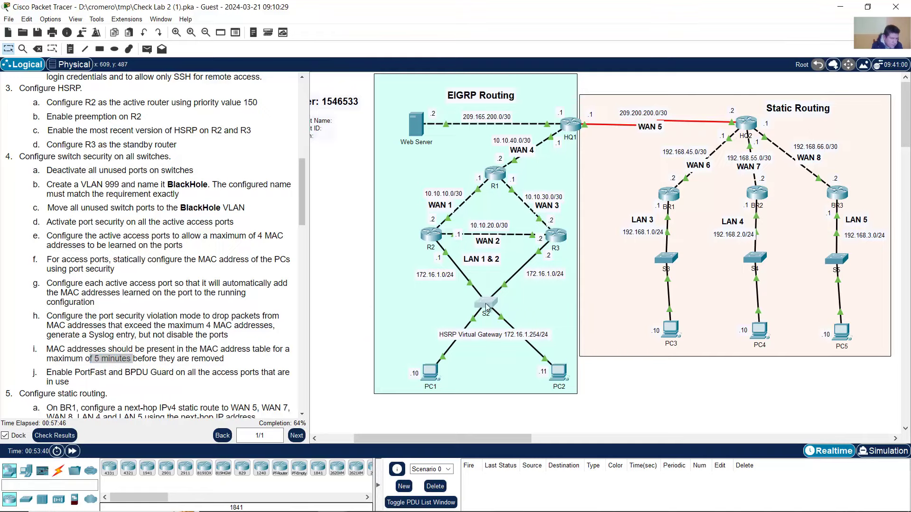
{"action": "left_click", "coordinate": [485, 303]}
{"action": "left_click", "coordinate": [720, 381]}
{"action": "type", "text": "5"}
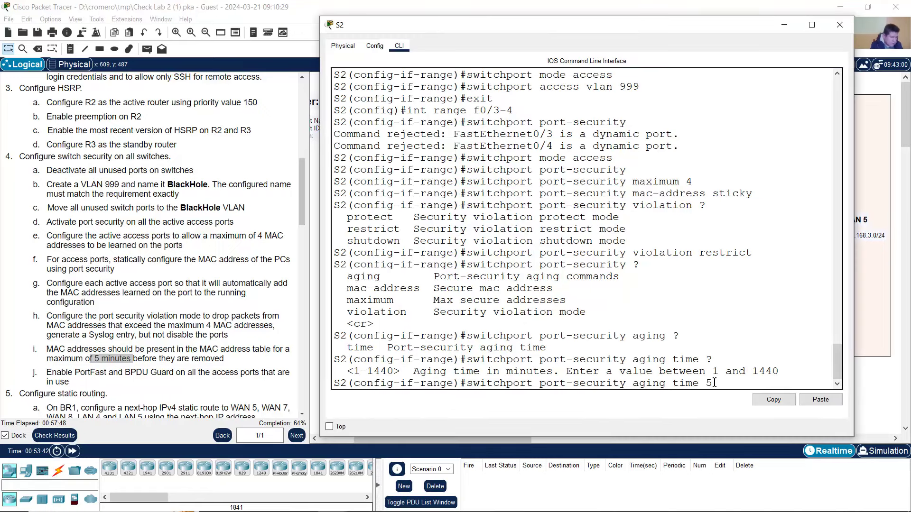
{"action": "key", "text": "Return"}
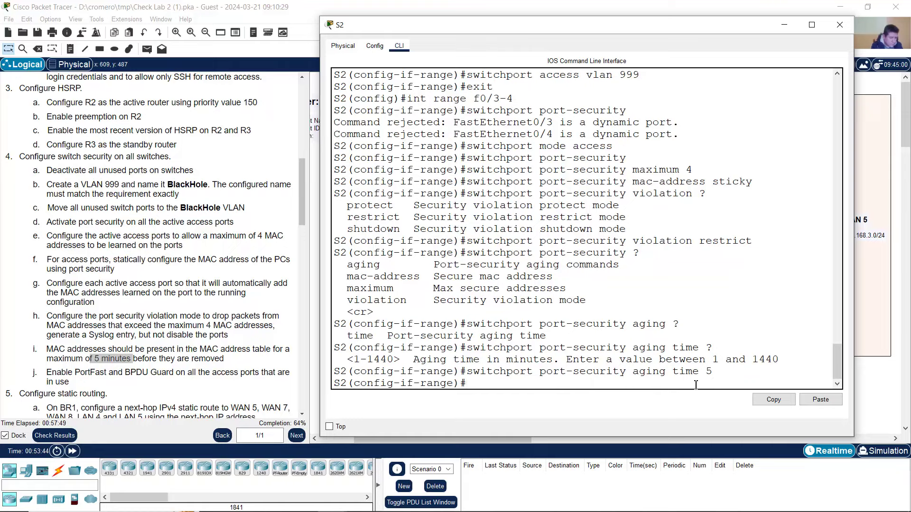
{"action": "left_click_drag", "start_coordinate": [47, 373], "coordinate": [123, 373]}
{"action": "left_click", "coordinate": [483, 300]}
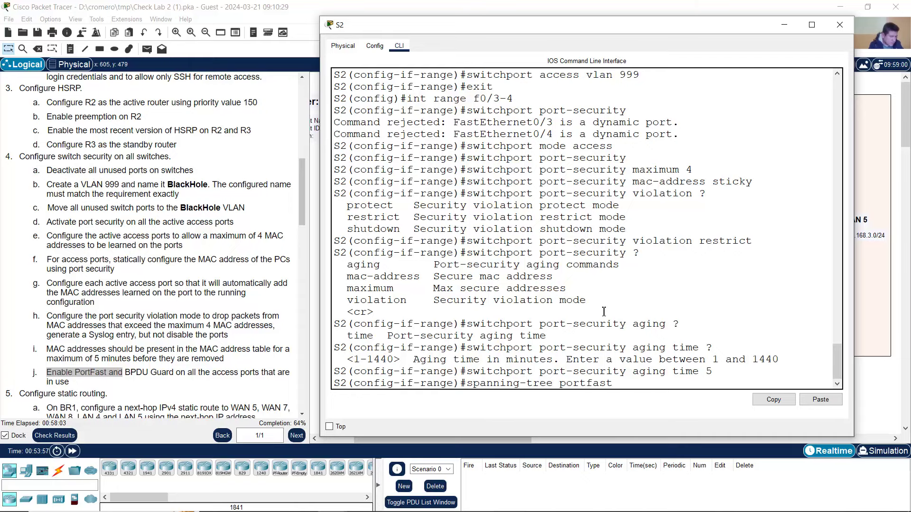
- Enable PortFast on Fa0/3–4 and review the resulting warnings
{"action": "key", "text": "Return"}
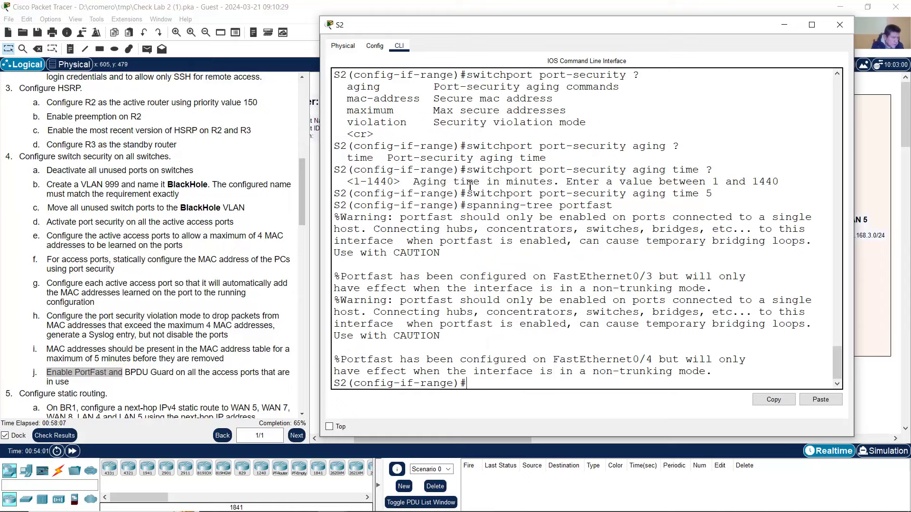
{"action": "left_click_drag", "start_coordinate": [468, 204], "coordinate": [613, 207]}
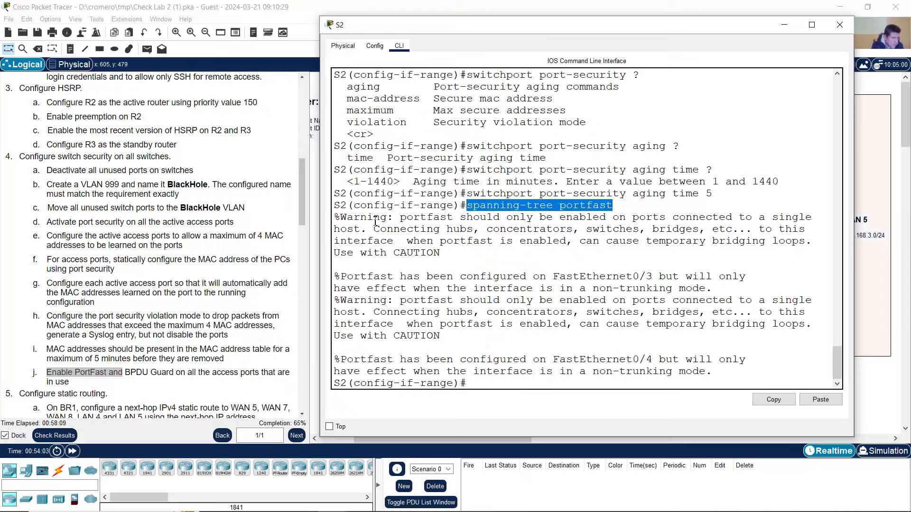
{"action": "left_click_drag", "start_coordinate": [342, 219], "coordinate": [728, 372]}
{"action": "left_click", "coordinate": [607, 306]}
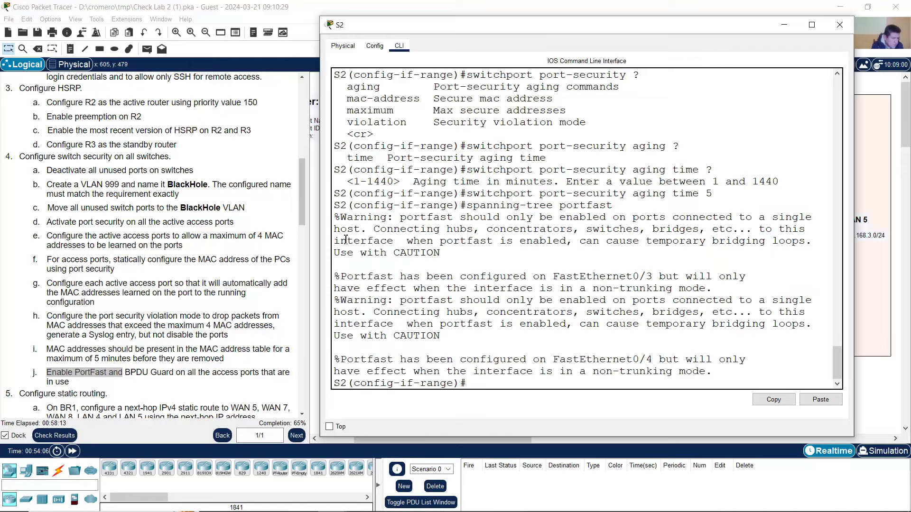
{"action": "left_click_drag", "start_coordinate": [341, 221], "coordinate": [728, 372]}
{"action": "left_click", "coordinate": [489, 210]}
{"action": "left_click_drag", "start_coordinate": [468, 205], "coordinate": [620, 205]}
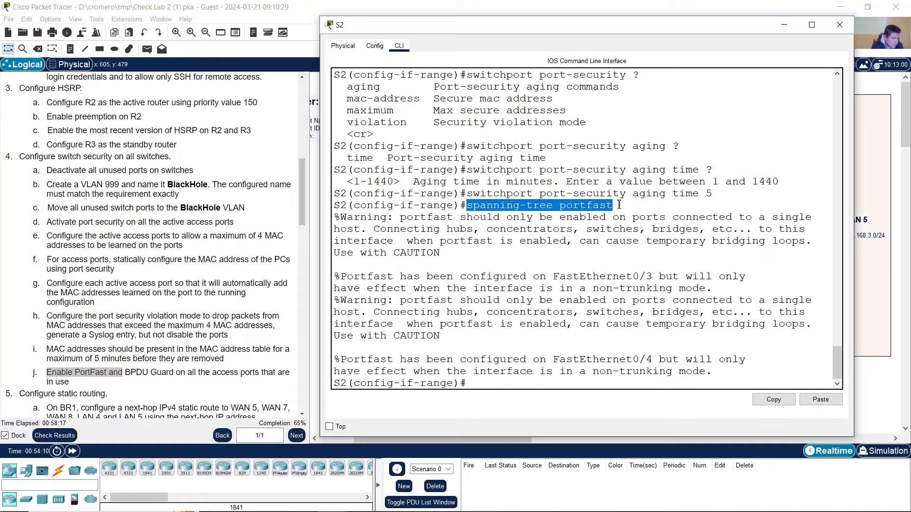
{"action": "left_click", "coordinate": [596, 218]}
- Enable BPDU Guard on Fa0/3–4 with 'spanning-tree bpduguard enable'
{"action": "left_click", "coordinate": [143, 375]}
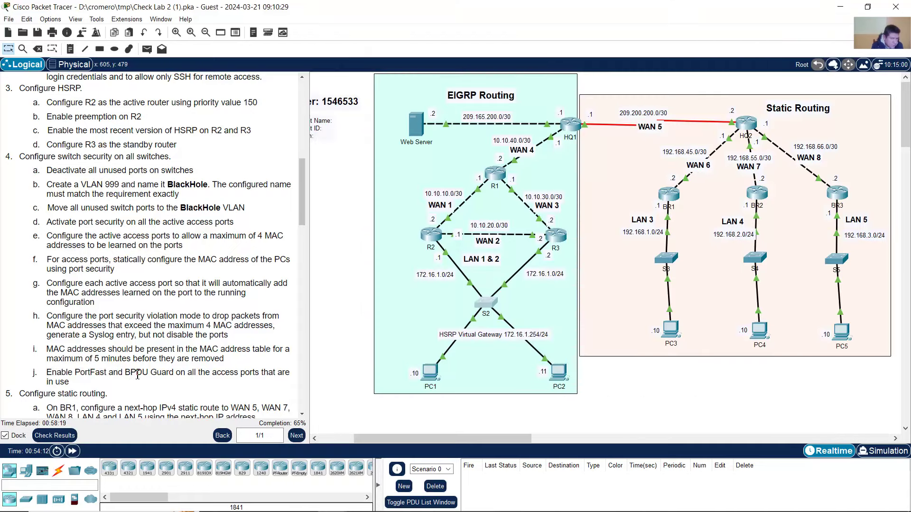
{"action": "left_click_drag", "start_coordinate": [130, 374], "coordinate": [195, 375]}
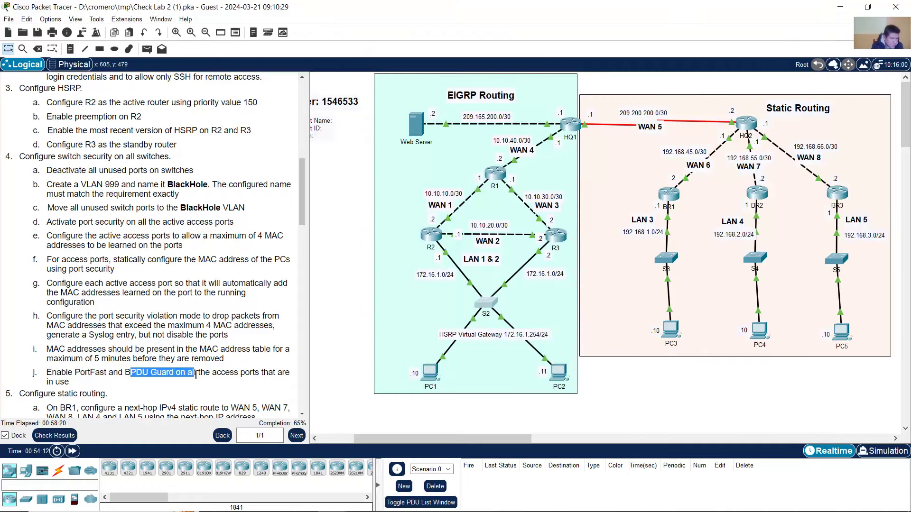
{"action": "left_click", "coordinate": [484, 303]}
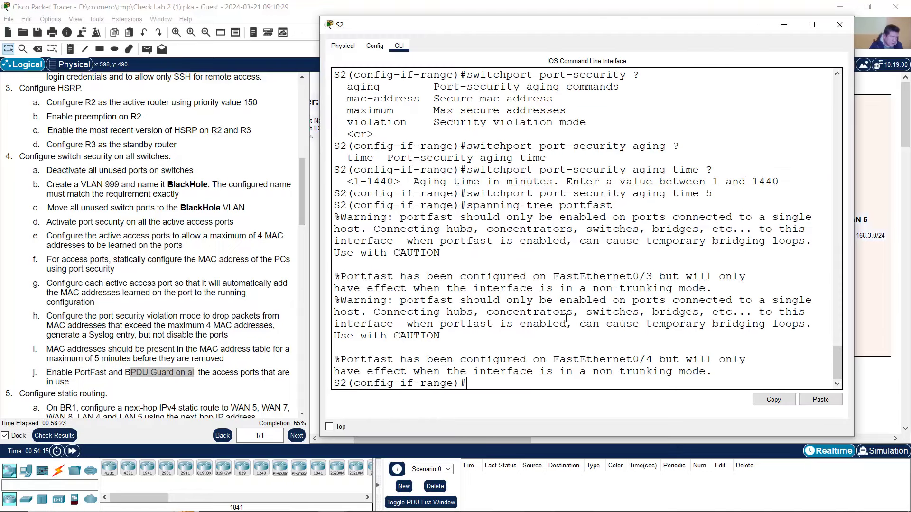
{"action": "key", "text": "Up"}
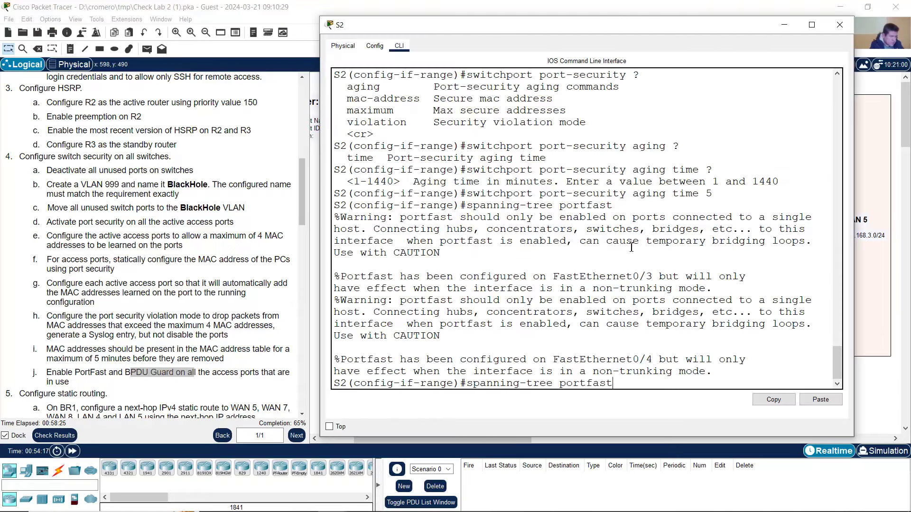
{"action": "key", "text": "BackSpace"}
{"action": "key", "text": "BackSpace"}
{"action": "key", "text": "BackSpace"}
{"action": "key", "text": "BackSpace"}
{"action": "key", "text": "BackSpace"}
{"action": "key", "text": "BackSpace"}
{"action": "type", "text": "bpduguar"}
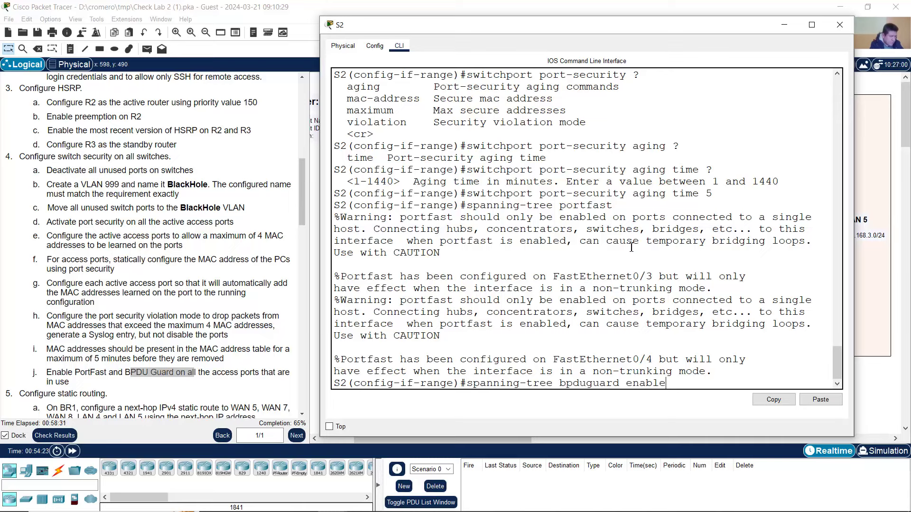
{"action": "type", "text": "d enable"}
{"action": "key", "text": "Return"}
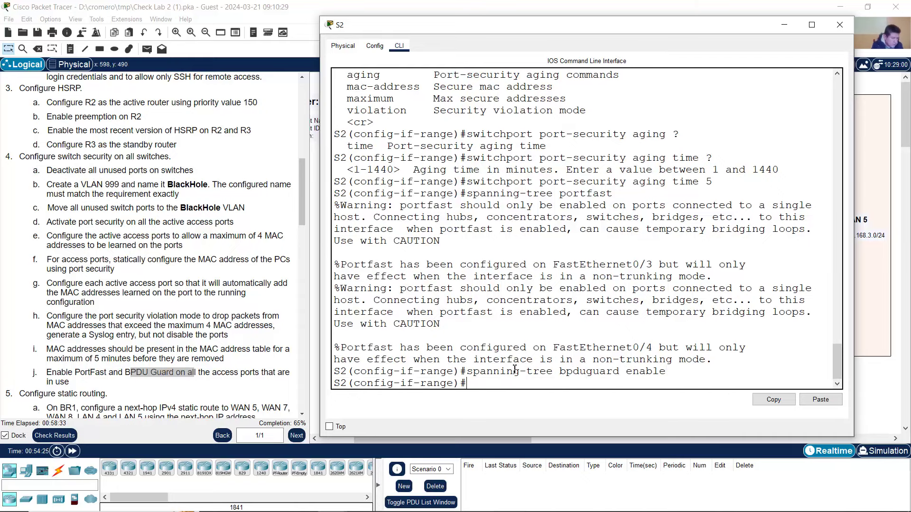
{"action": "left_click_drag", "start_coordinate": [469, 372], "coordinate": [670, 369]}
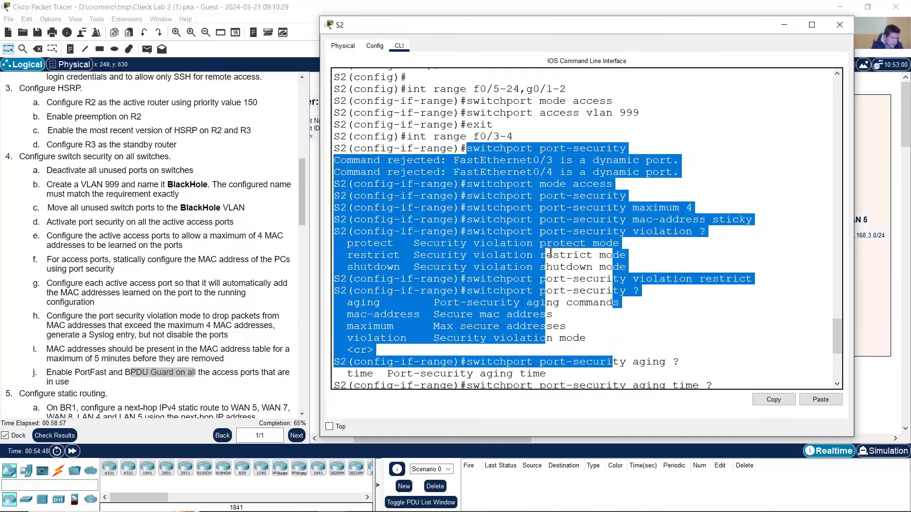
{"action": "left_click", "coordinate": [488, 147]}
{"action": "left_click_drag", "start_coordinate": [469, 148], "coordinate": [676, 394]}
{"action": "scroll", "coordinate": [618, 315], "scroll_direction": "up", "scroll_amount": 6}
{"action": "scroll", "coordinate": [619, 315], "scroll_direction": "up", "scroll_amount": 5}
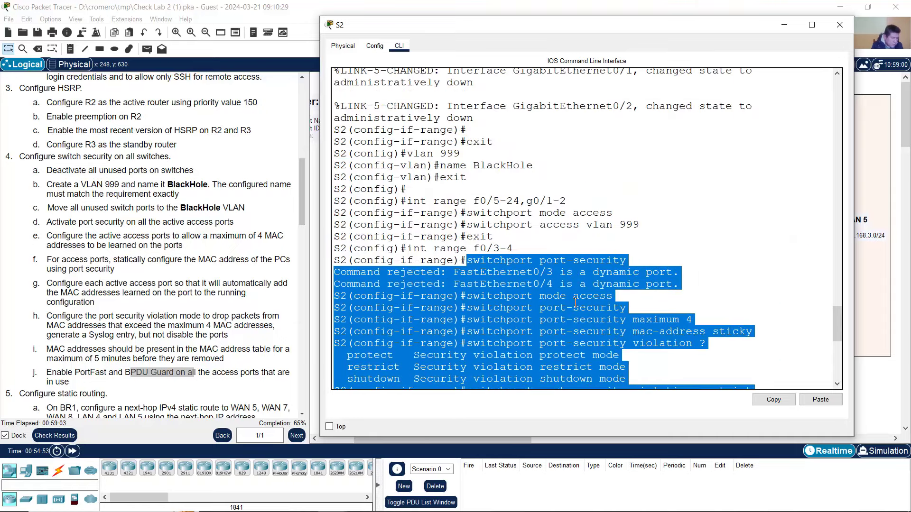
{"action": "left_click", "coordinate": [500, 260]}
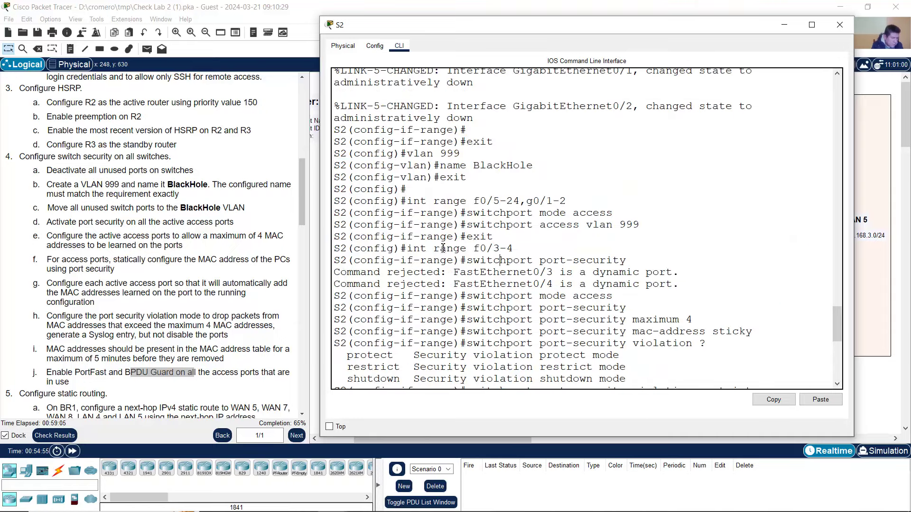
{"action": "left_click_drag", "start_coordinate": [411, 248], "coordinate": [516, 247]}
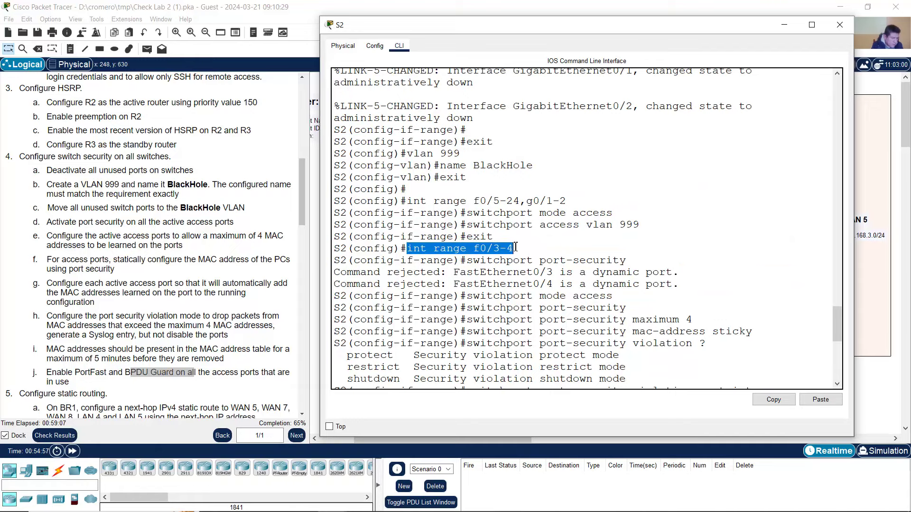
{"action": "left_click", "coordinate": [618, 2]}
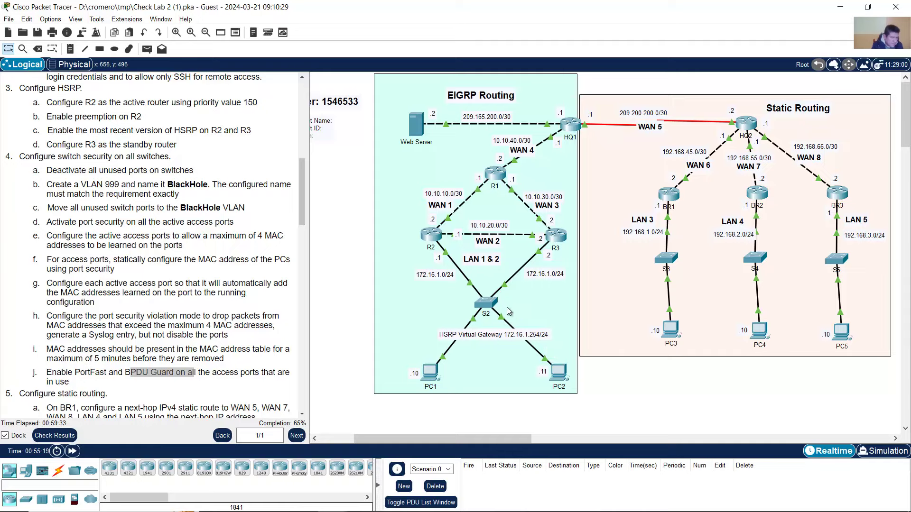
{"action": "left_click", "coordinate": [489, 302]}
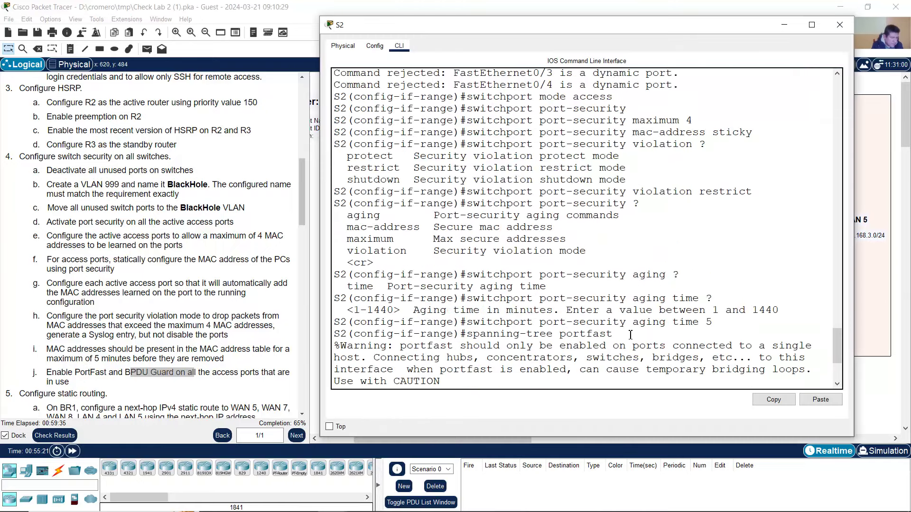
- Enter 'int f0/3' alone and recall the sticky mac-address command for editing
{"action": "scroll", "coordinate": [630, 335], "scroll_direction": "down", "scroll_amount": 4}
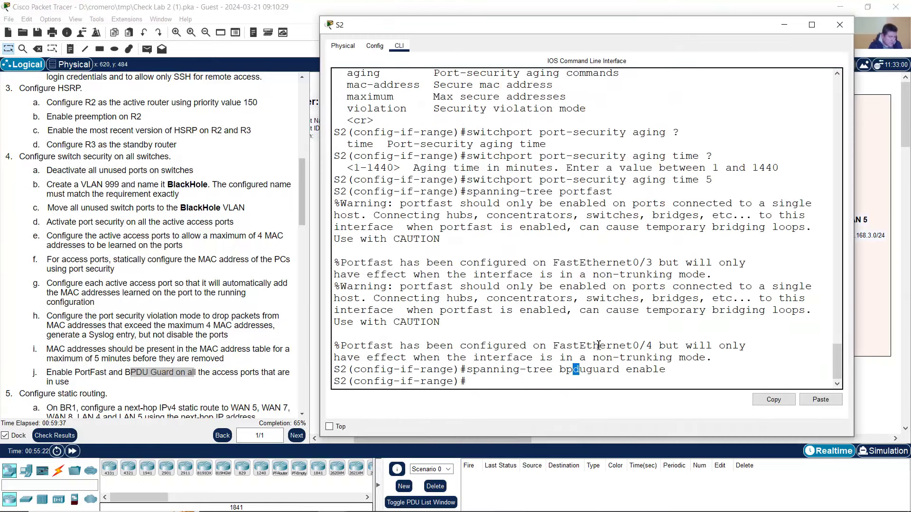
{"action": "type", "text": "int f0/3"}
{"action": "key", "text": "Return"}
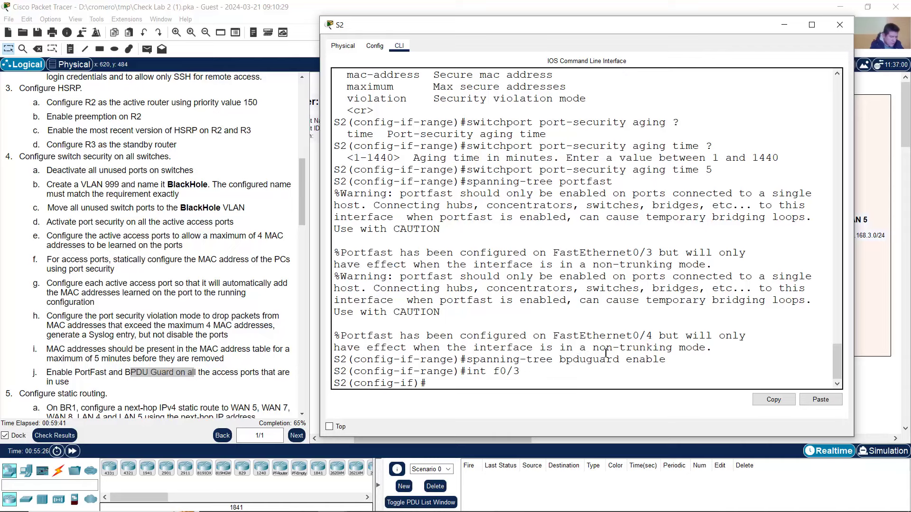
{"action": "key", "text": "Up"}
{"action": "key", "text": "Up"}
{"action": "key", "text": "Up"}
{"action": "key", "text": "Up"}
{"action": "key", "text": "Up"}
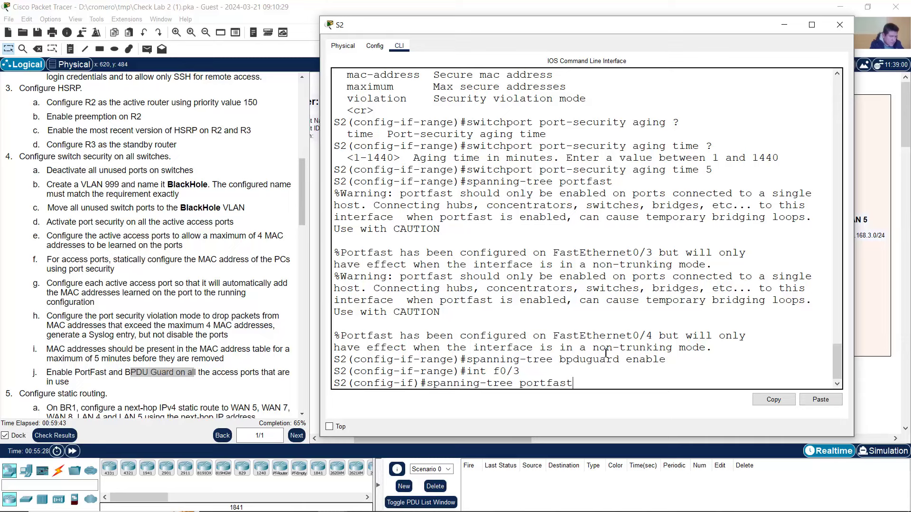
{"action": "key", "text": "Up"}
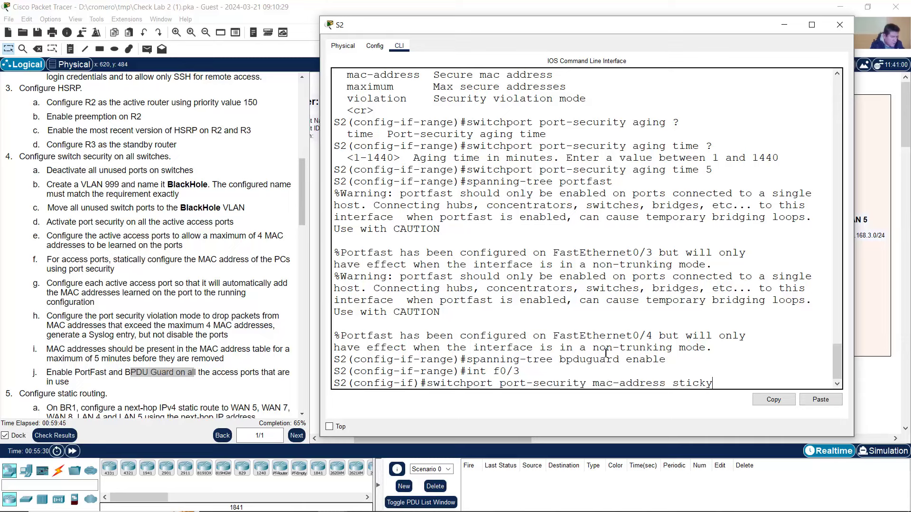
{"action": "key", "text": "BackSpace"}
{"action": "key", "text": "BackSpace"}
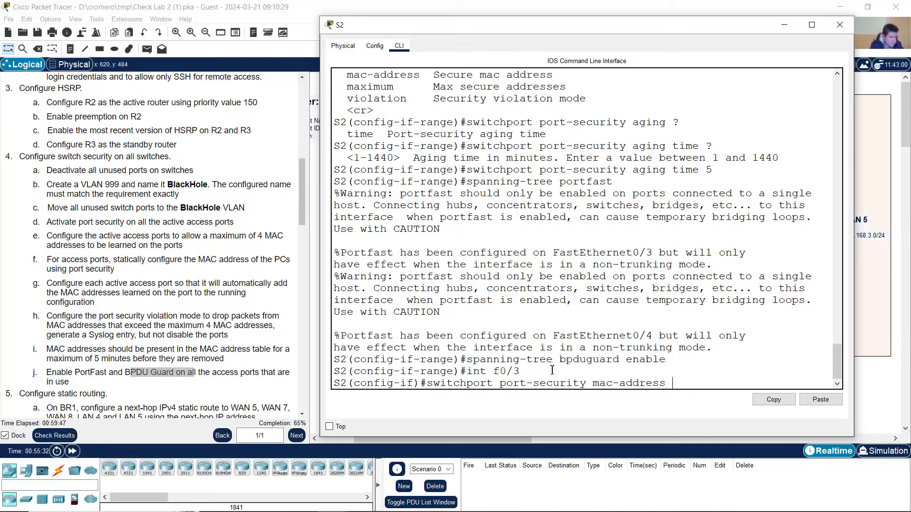
{"action": "left_click_drag", "start_coordinate": [467, 386], "coordinate": [664, 383]}
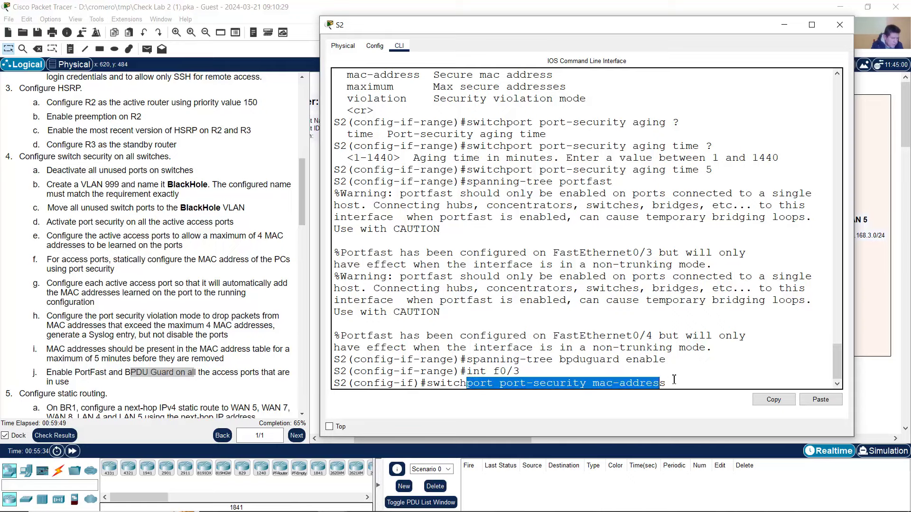
- Review task f's requirement for a static MAC address
{"action": "left_click", "coordinate": [97, 267]}
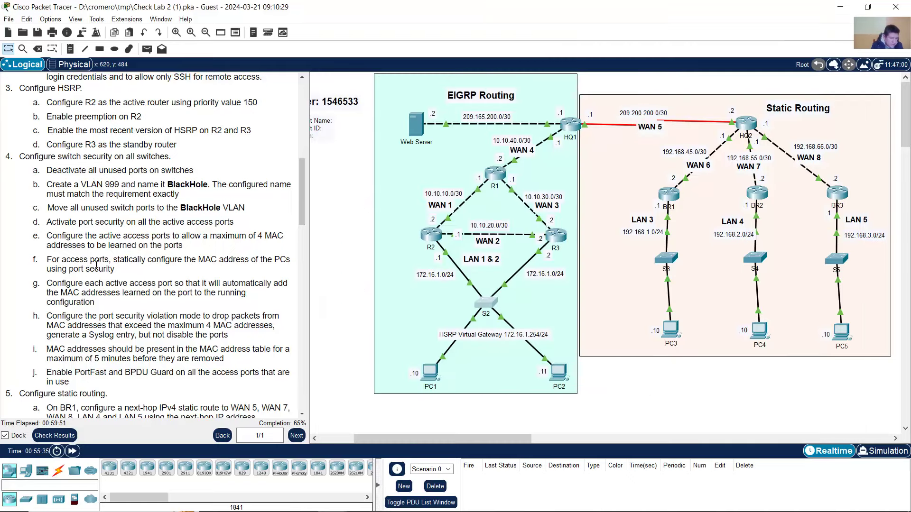
{"action": "left_click_drag", "start_coordinate": [118, 258], "coordinate": [285, 260]}
{"action": "left_click_drag", "start_coordinate": [213, 268], "coordinate": [134, 270]}
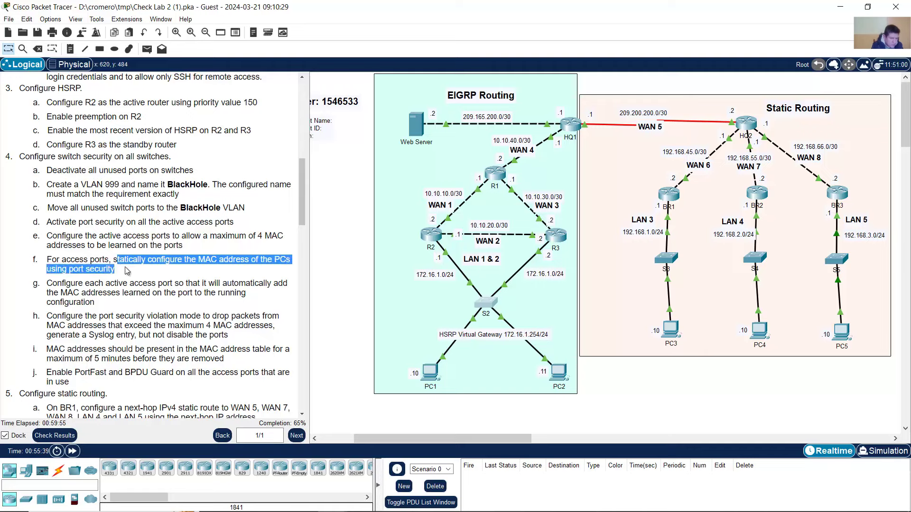
{"action": "left_click", "coordinate": [590, 377]}
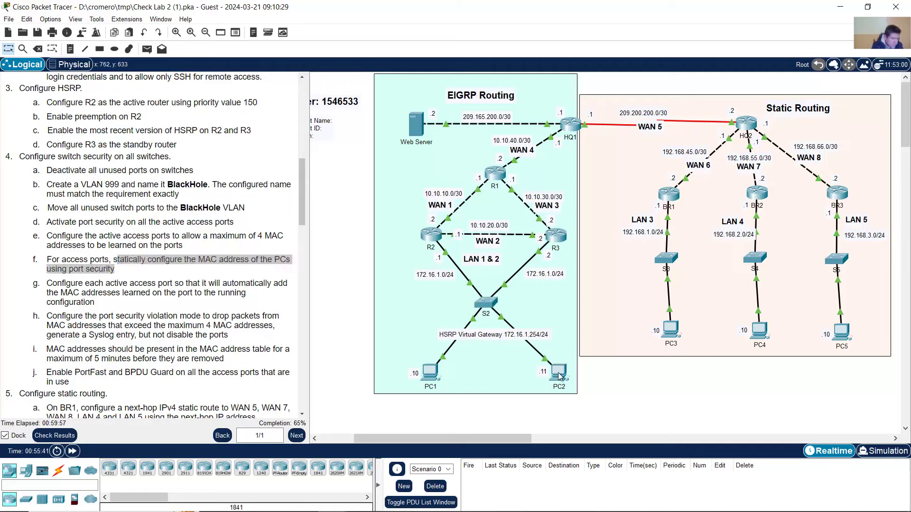
- Run 'ipconfig /all' in PC2's Command Prompt
{"action": "left_click", "coordinate": [559, 374]}
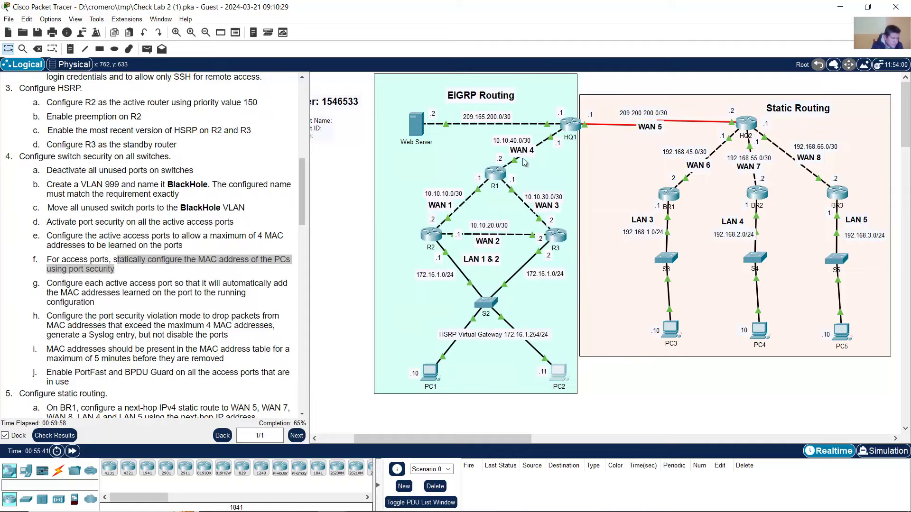
{"action": "left_click_drag", "start_coordinate": [478, 107], "coordinate": [636, 47]}
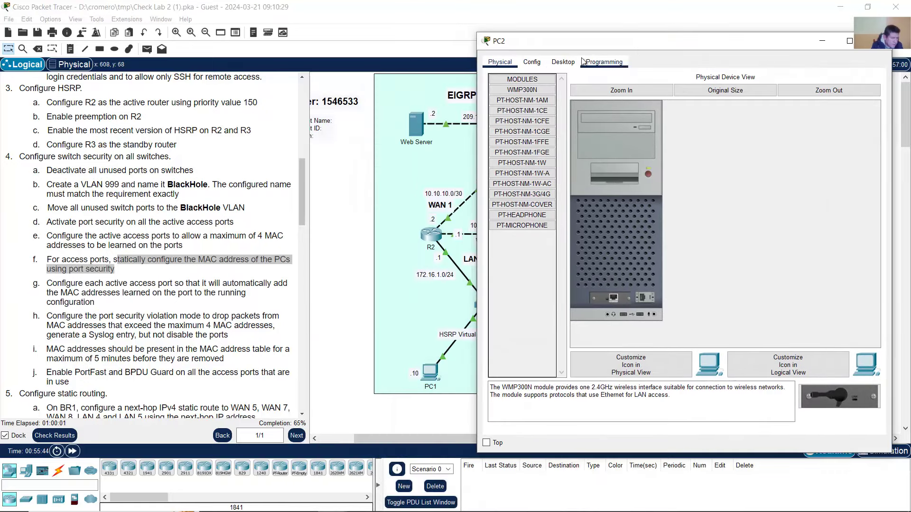
{"action": "left_click", "coordinate": [563, 61]}
{"action": "left_click", "coordinate": [747, 107]}
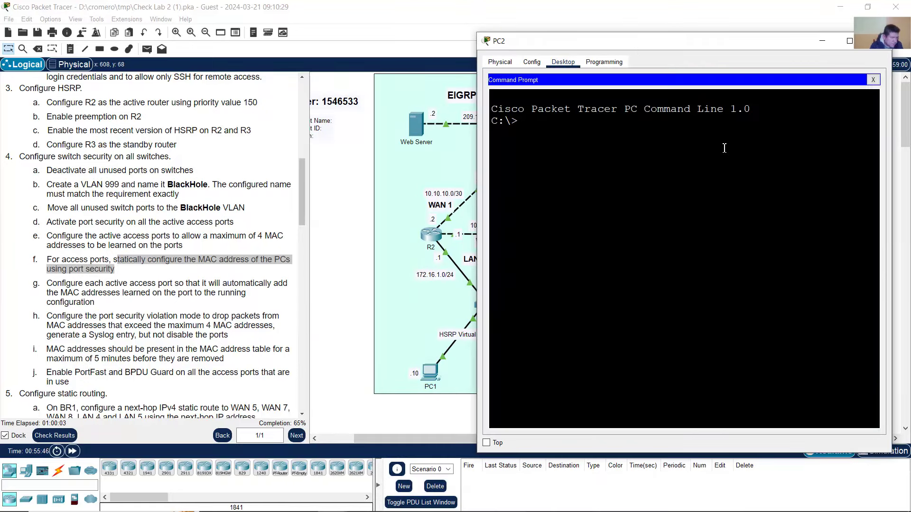
{"action": "type", "text": "ipconfig"}
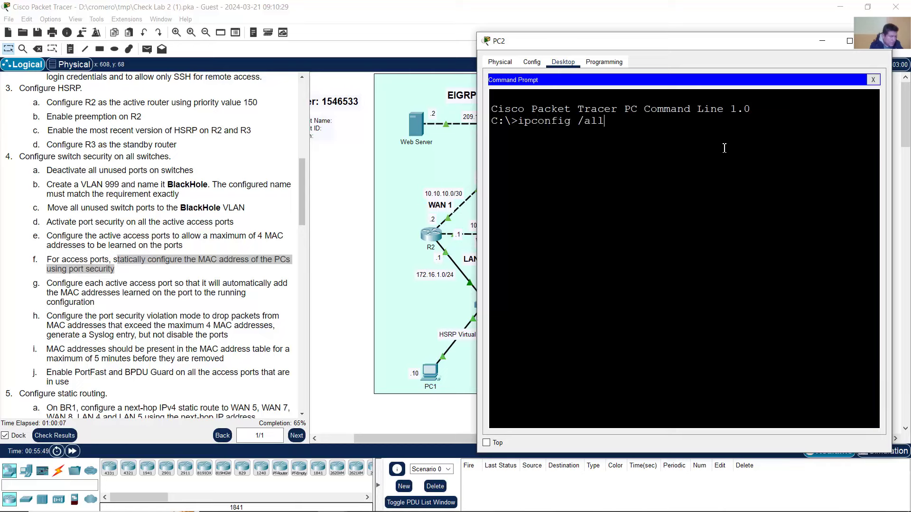
{"action": "type", "text": " /all"}
{"action": "key", "text": "Return"}
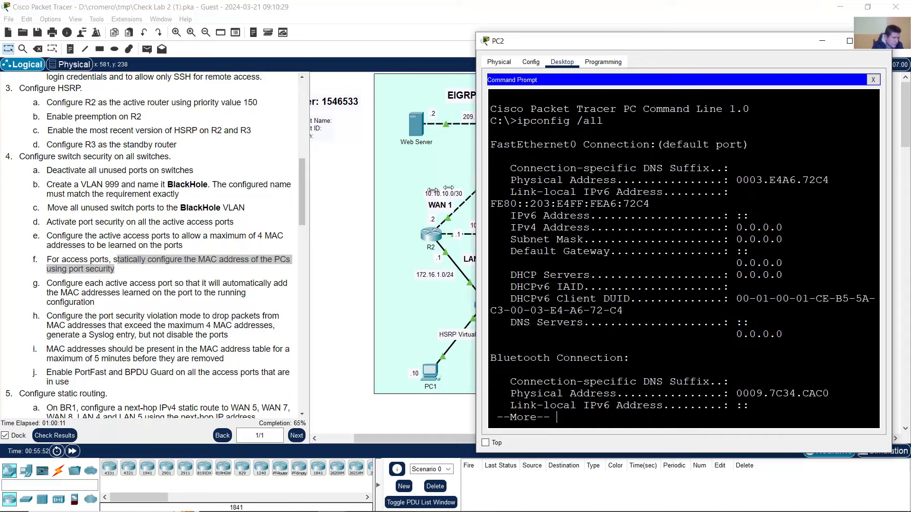
- Copy PC2's FastEthernet0 physical address 0003.E4A6.72C4
{"action": "left_click_drag", "start_coordinate": [474, 184], "coordinate": [385, 183]}
{"action": "left_click_drag", "start_coordinate": [415, 148], "coordinate": [482, 143]}
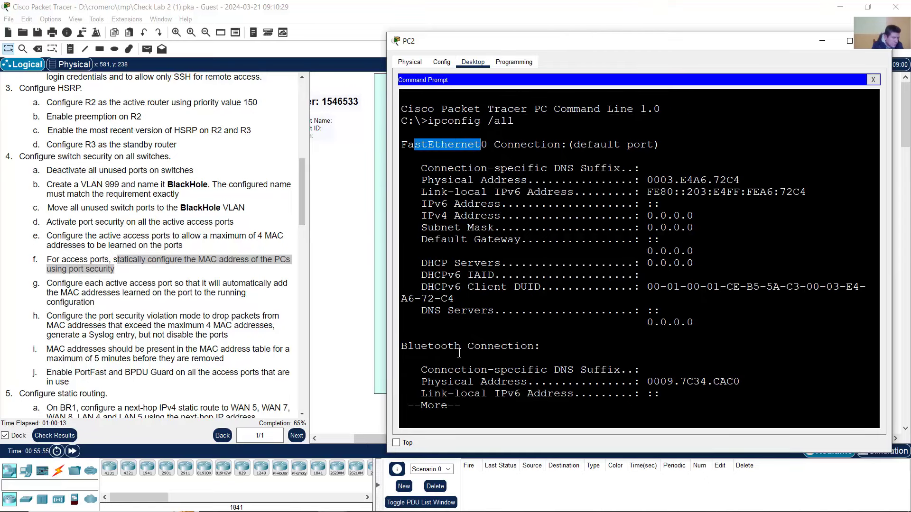
{"action": "left_click_drag", "start_coordinate": [435, 348], "coordinate": [480, 347]}
{"action": "left_click_drag", "start_coordinate": [409, 148], "coordinate": [462, 145]}
{"action": "left_click", "coordinate": [512, 196]}
{"action": "left_click_drag", "start_coordinate": [432, 180], "coordinate": [539, 180]}
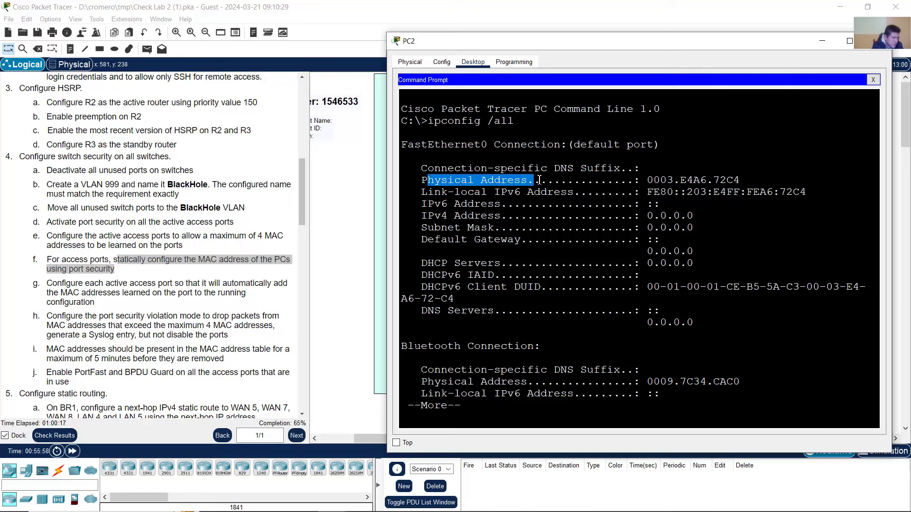
{"action": "left_click", "coordinate": [661, 185]}
{"action": "left_click_drag", "start_coordinate": [651, 179], "coordinate": [736, 177]}
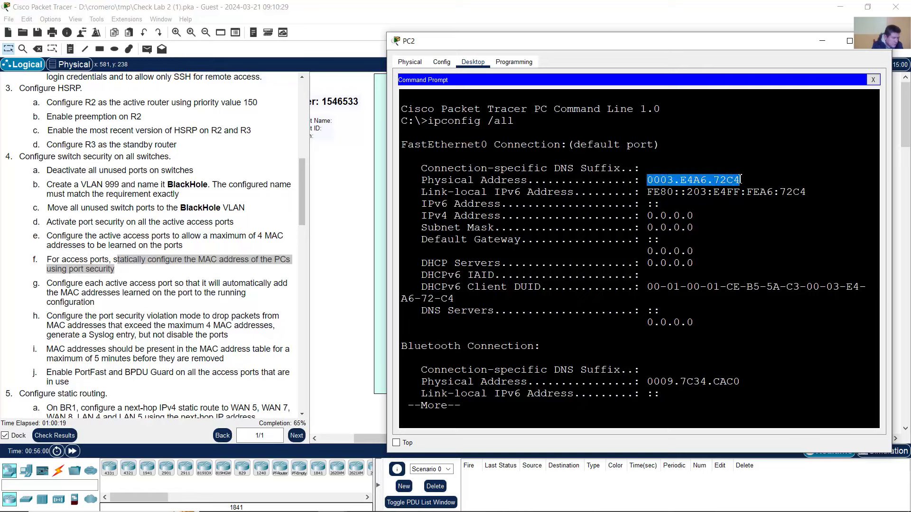
{"action": "right_click", "coordinate": [738, 180]}
{"action": "left_click", "coordinate": [752, 183]}
{"action": "left_click", "coordinate": [692, 5]}
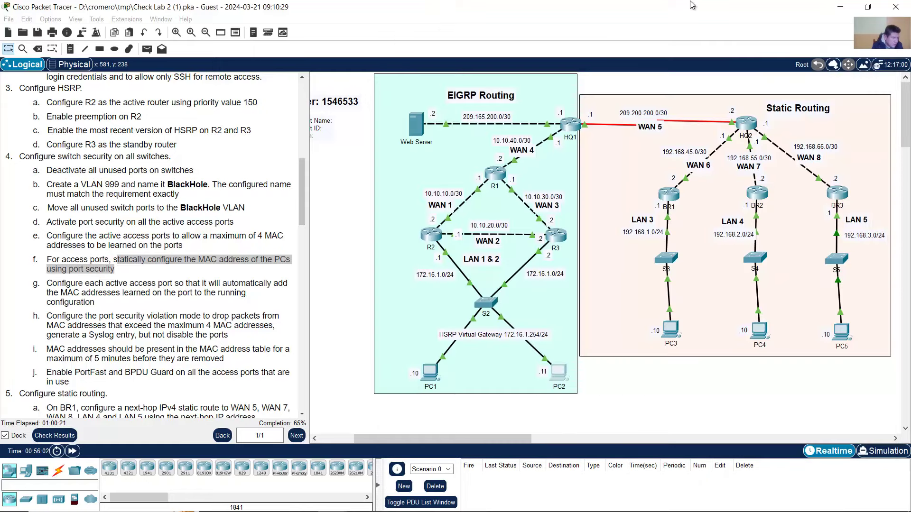
- Paste PC2's MAC 0003.E4A6.72C4 into S2's f0/3 port-security mac-address command and run it
{"action": "left_click", "coordinate": [486, 302]}
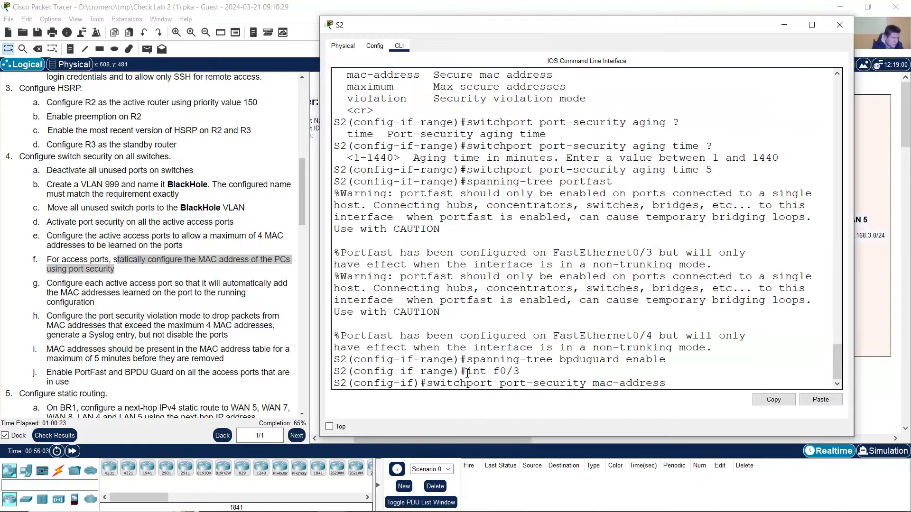
{"action": "left_click_drag", "start_coordinate": [468, 373], "coordinate": [521, 373]}
{"action": "left_click_drag", "start_coordinate": [440, 383], "coordinate": [659, 381]}
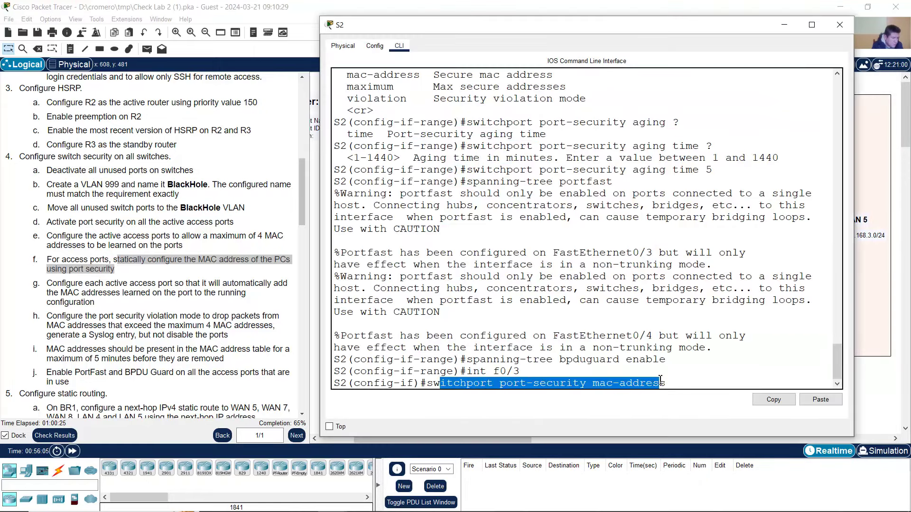
{"action": "left_click", "coordinate": [683, 383]}
{"action": "right_click", "coordinate": [686, 385]}
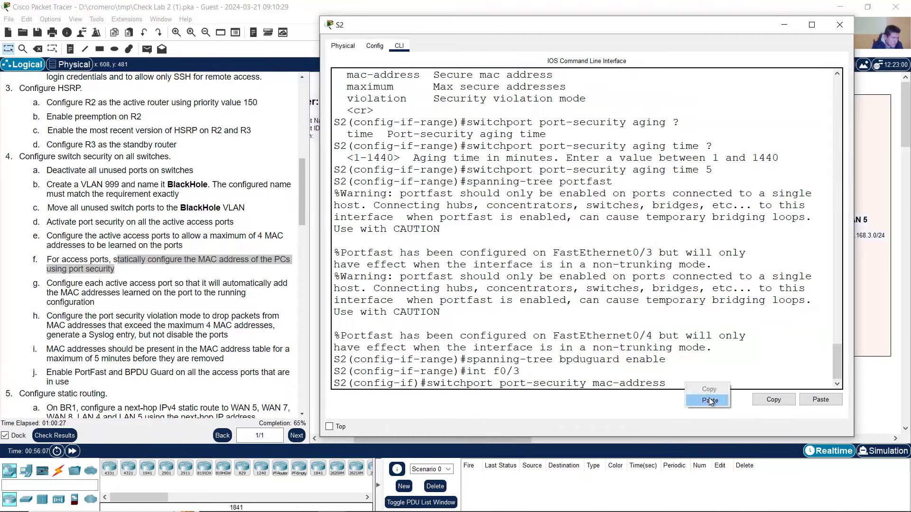
{"action": "left_click", "coordinate": [702, 401]}
{"action": "left_click_drag", "start_coordinate": [675, 383], "coordinate": [774, 383]}
{"action": "left_click", "coordinate": [786, 377]}
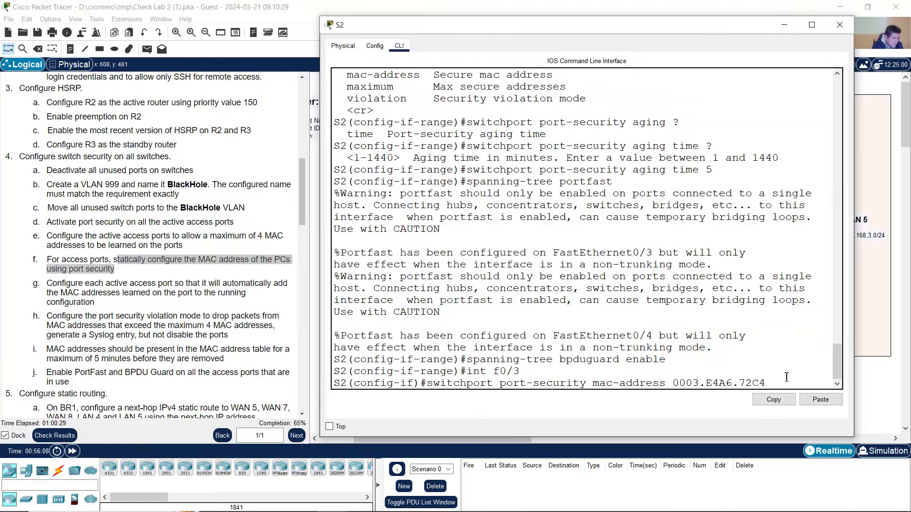
{"action": "key", "text": "Return"}
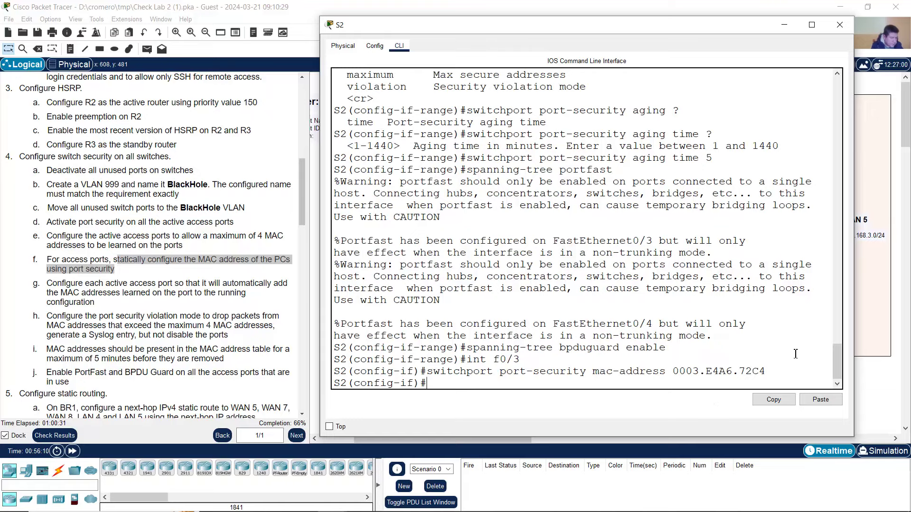
- Move S2 to interface f0/4 and recall the mac-address command with PC2's MAC removed
{"action": "left_click", "coordinate": [439, 4]}
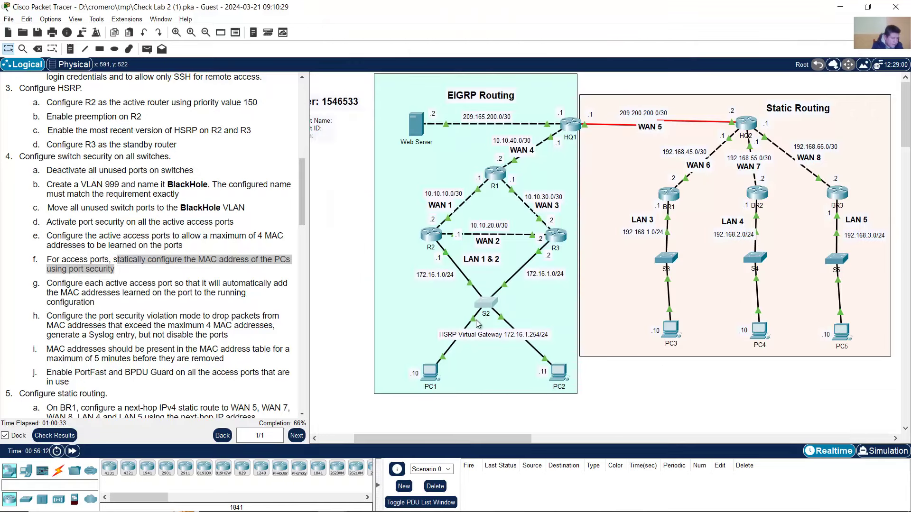
{"action": "left_click", "coordinate": [490, 302]}
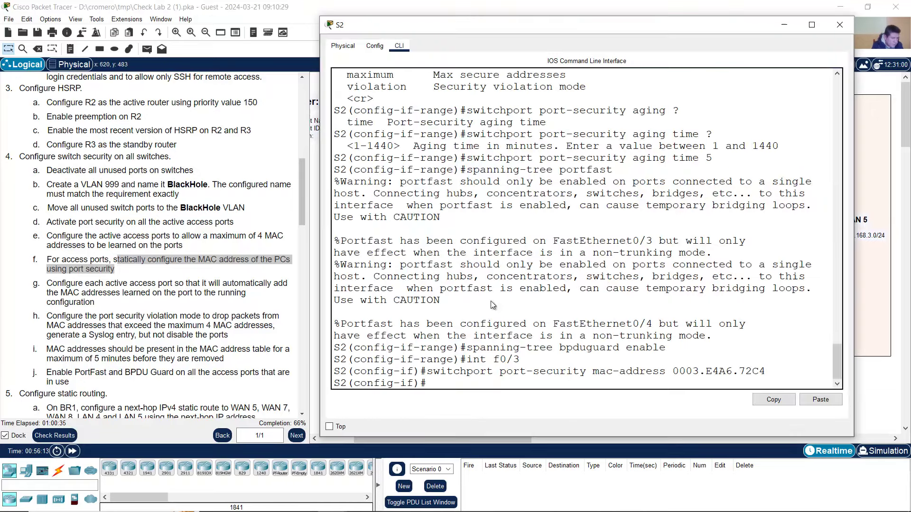
{"action": "key", "text": "Up"}
{"action": "key", "text": "Up"}
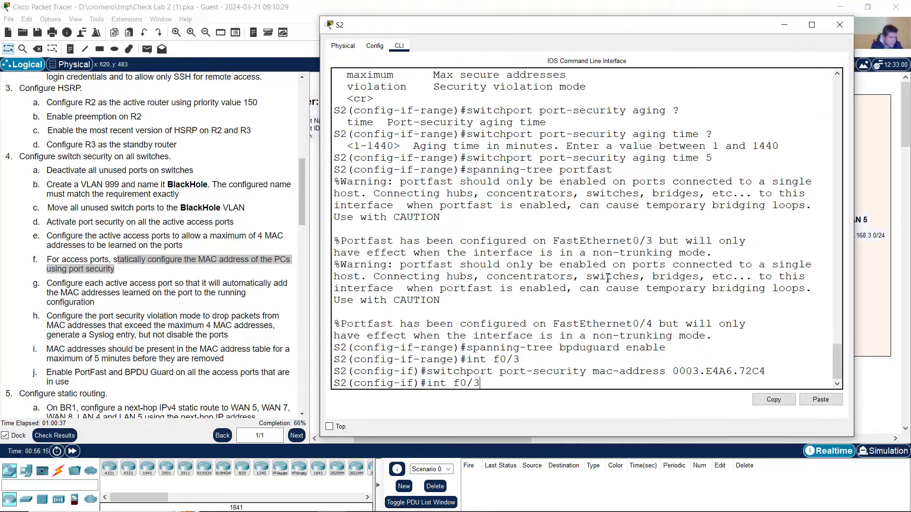
{"action": "type", "text": "4"}
{"action": "key", "text": "Return"}
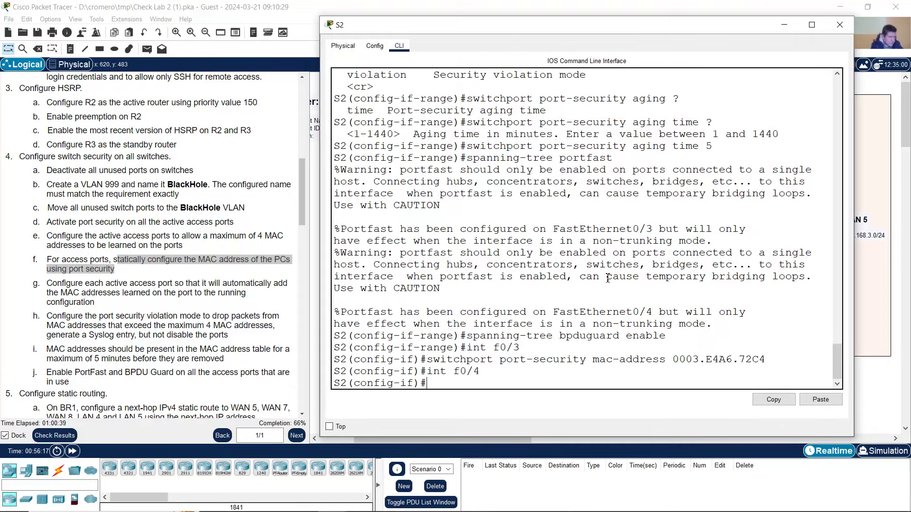
{"action": "key", "text": "Up"}
{"action": "key", "text": "Up"}
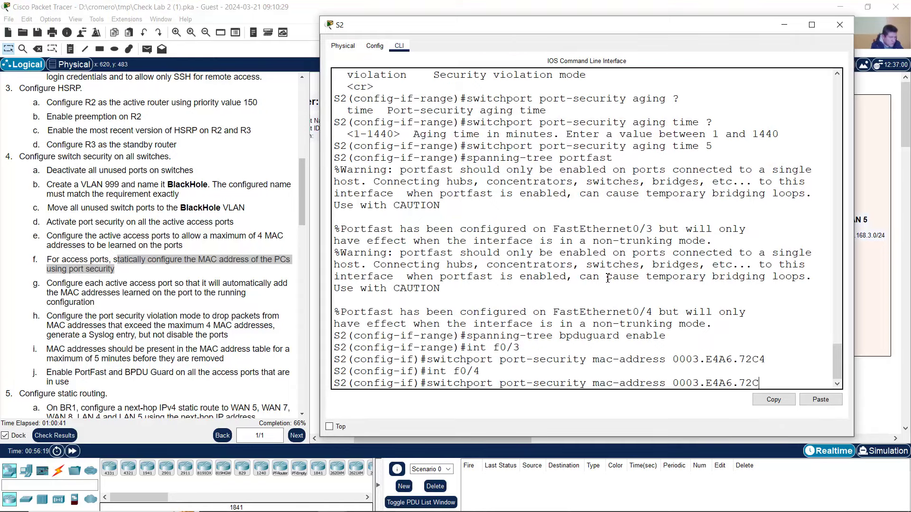
{"action": "key", "text": "BackSpace"}
{"action": "key", "text": "BackSpace"}
{"action": "key", "text": "BackSpace"}
{"action": "key", "text": "BackSpace"}
{"action": "key", "text": "BackSpace"}
{"action": "key", "text": "BackSpace"}
{"action": "key", "text": "BackSpace"}
{"action": "key", "text": "BackSpace"}
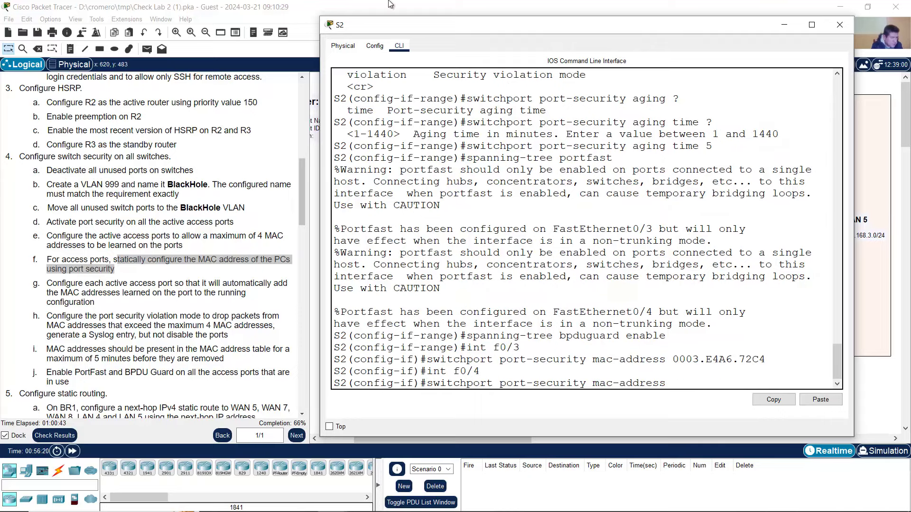
{"action": "left_click", "coordinate": [389, 3]}
{"action": "left_click", "coordinate": [433, 372]}
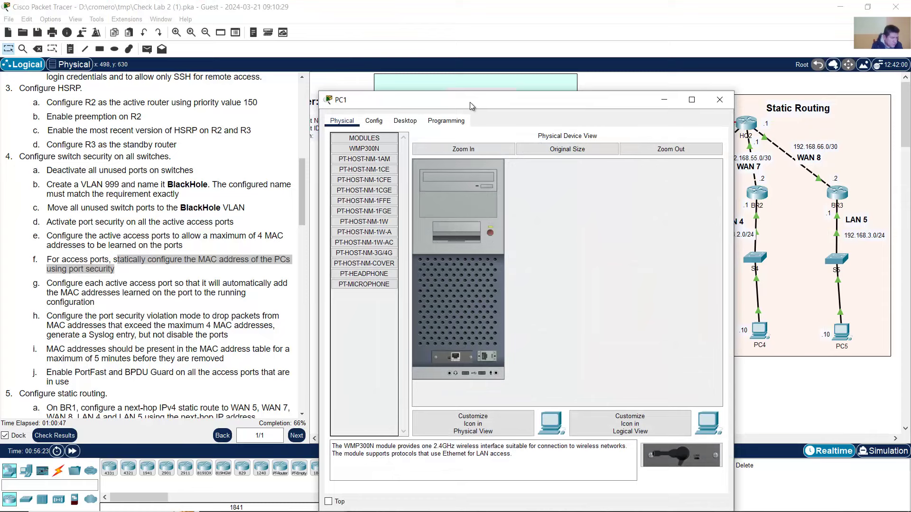
- Run ipconfig /all in PC1's Command Prompt
{"action": "left_click_drag", "start_coordinate": [471, 106], "coordinate": [467, 48]}
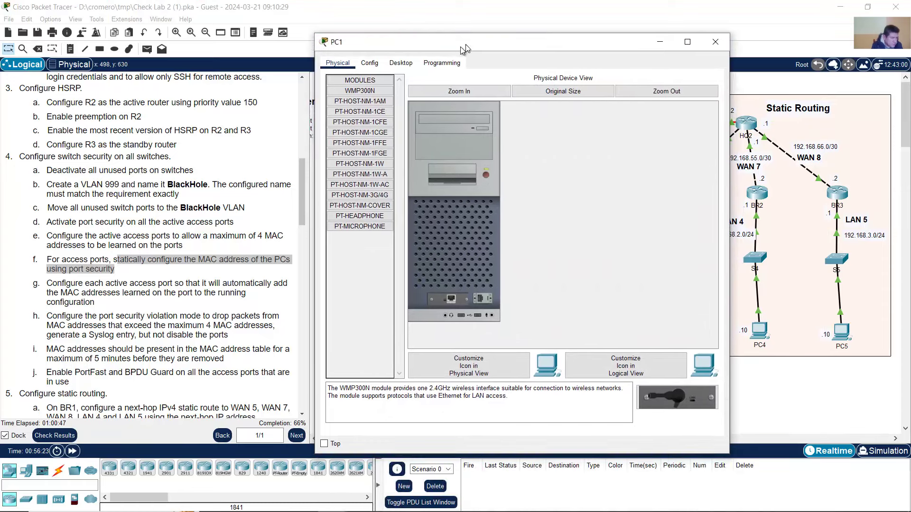
{"action": "left_click", "coordinate": [401, 62]}
{"action": "left_click", "coordinate": [592, 106]}
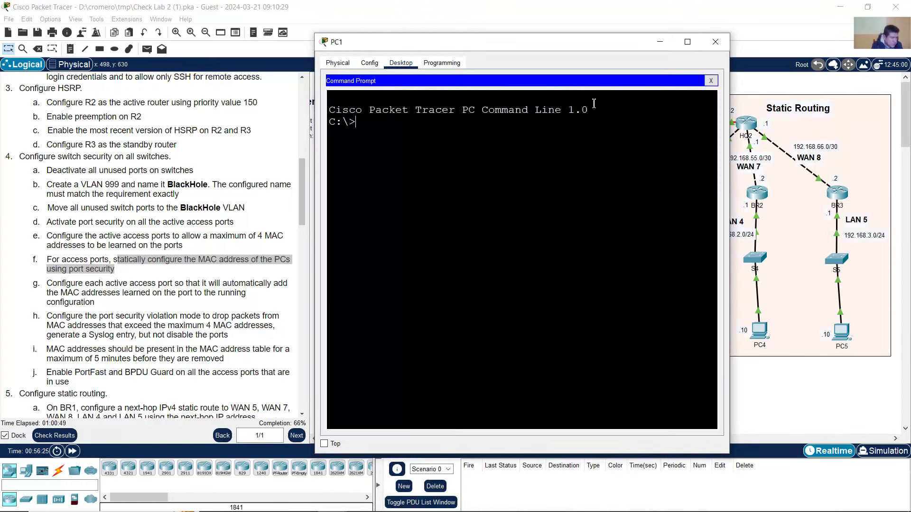
{"action": "type", "text": "ipconfig"}
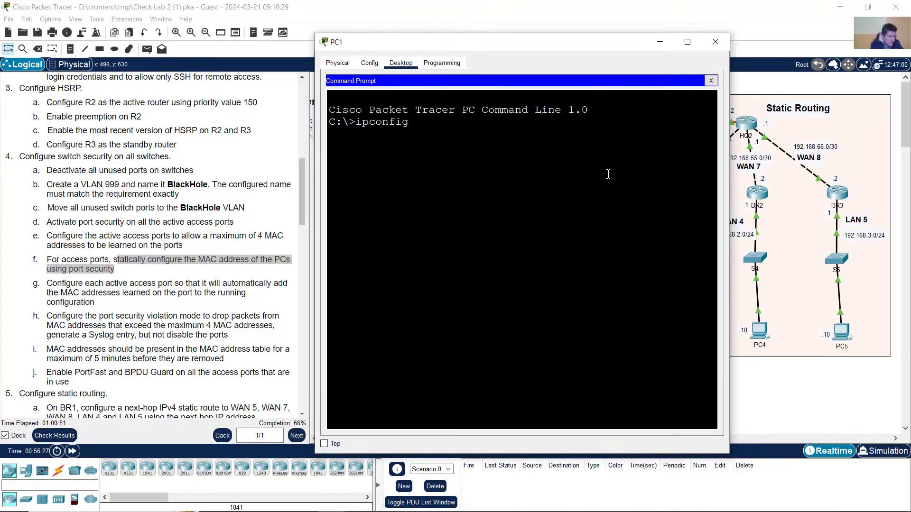
{"action": "type", "text": " /all"}
{"action": "key", "text": "Return"}
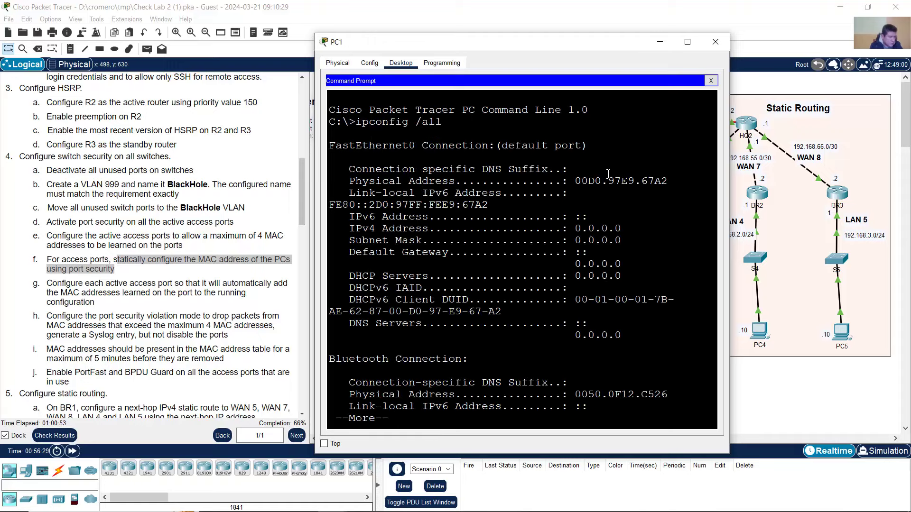
- Select and copy PC1's physical address 00D0.97E9.67A2 from the output
{"action": "left_click_drag", "start_coordinate": [732, 124], "coordinate": [872, 124]}
{"action": "left_click_drag", "start_coordinate": [350, 146], "coordinate": [409, 149]}
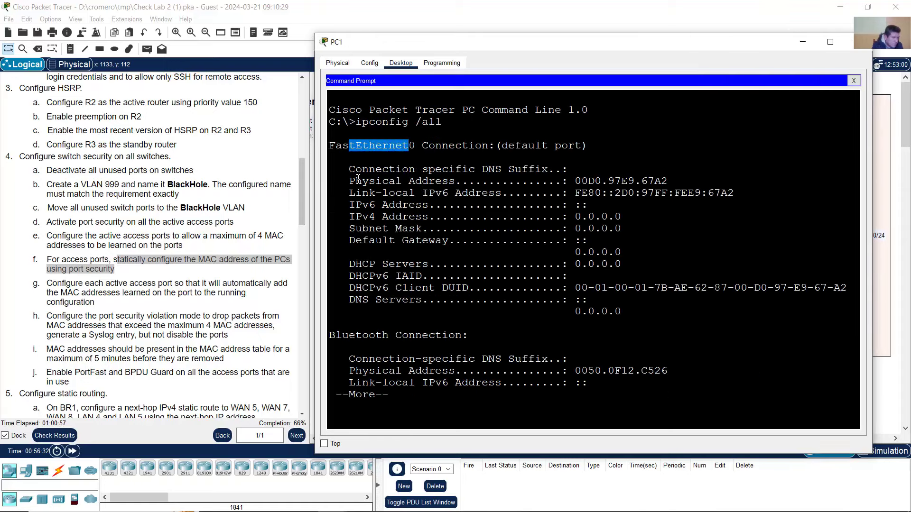
{"action": "left_click_drag", "start_coordinate": [355, 181], "coordinate": [473, 182]}
{"action": "left_click_drag", "start_coordinate": [574, 181], "coordinate": [657, 183]}
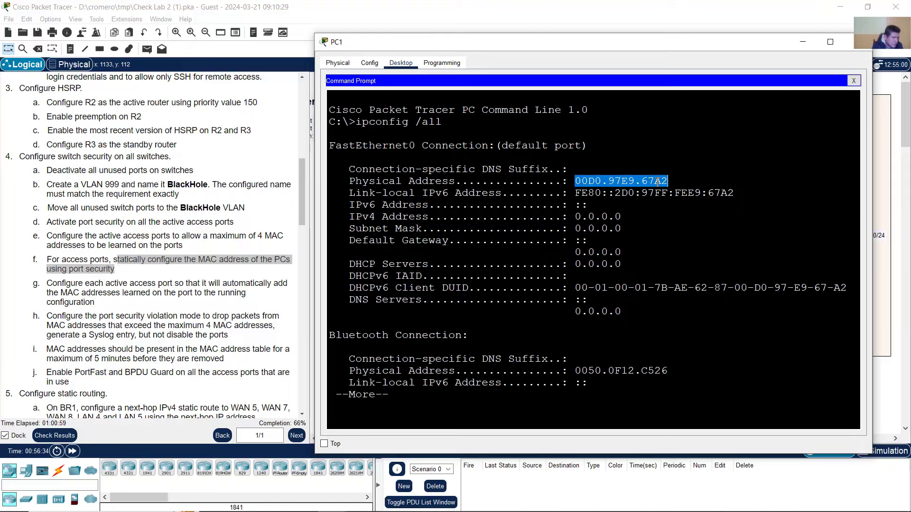
{"action": "right_click", "coordinate": [655, 184]}
{"action": "left_click", "coordinate": [667, 189]}
{"action": "left_click", "coordinate": [669, 3]}
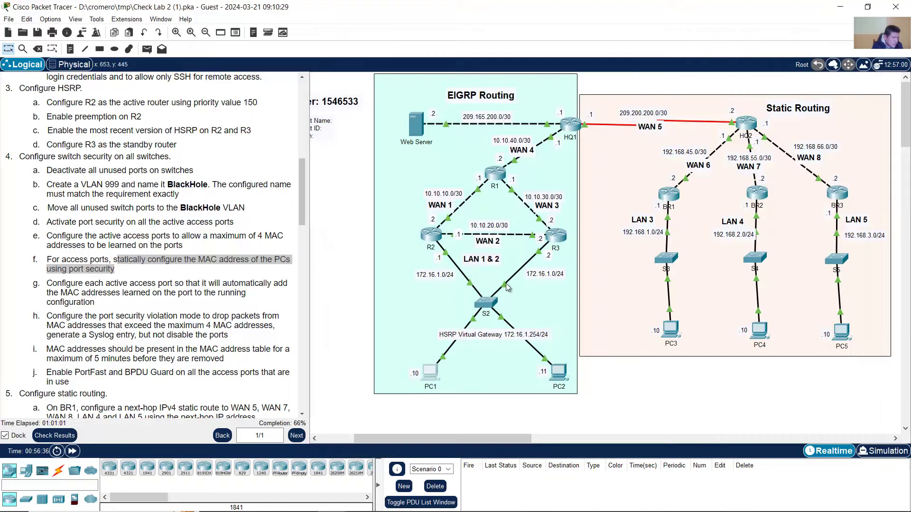
{"action": "left_click", "coordinate": [486, 305]}
- Paste PC1's MAC 00D0.97E9.67A2 into S2's f0/4 mac-address command, run it, then exit
{"action": "right_click", "coordinate": [691, 388]}
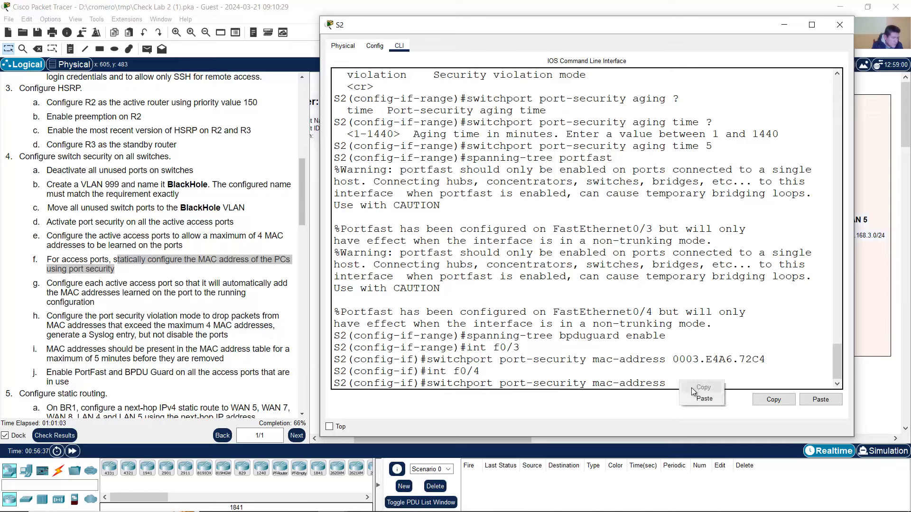
{"action": "left_click", "coordinate": [698, 394]}
{"action": "left_click_drag", "start_coordinate": [441, 372], "coordinate": [764, 384]}
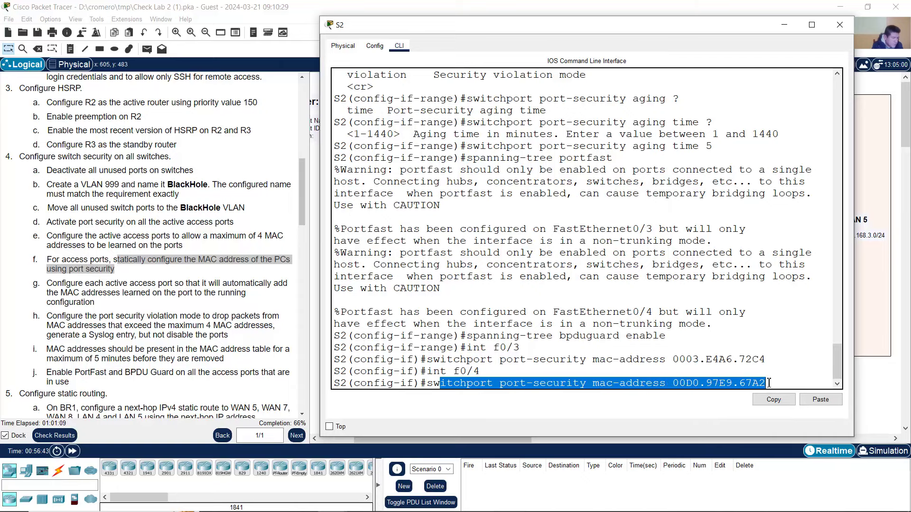
{"action": "left_click", "coordinate": [773, 382]}
{"action": "key", "text": "Return"}
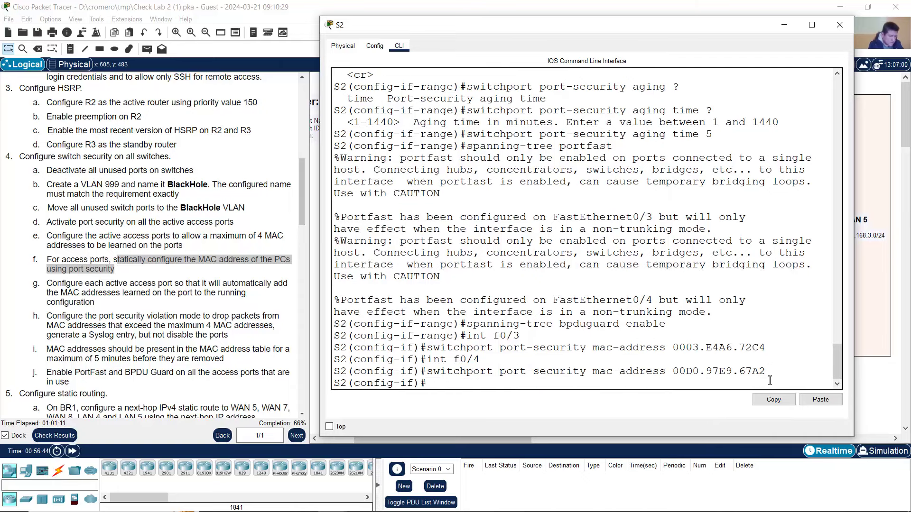
{"action": "type", "text": "exit"}
{"action": "key", "text": "Return"}
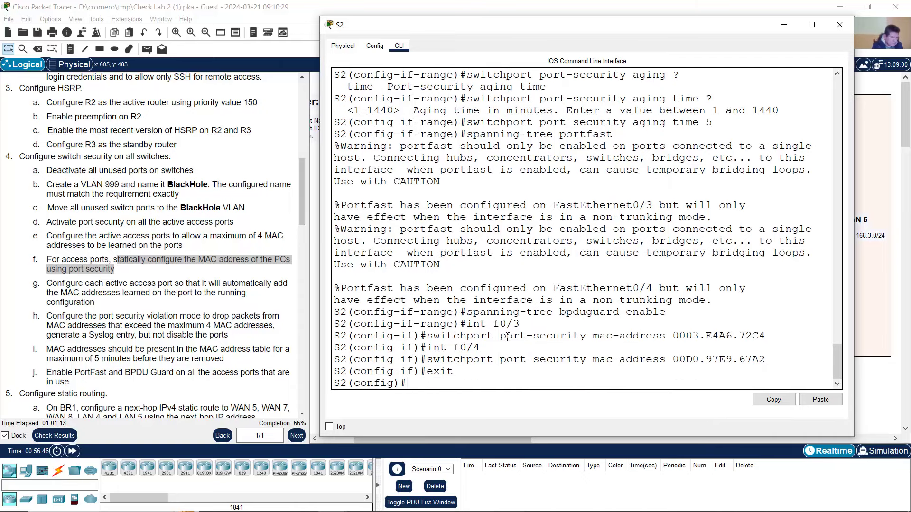
{"action": "left_click", "coordinate": [271, 324]}
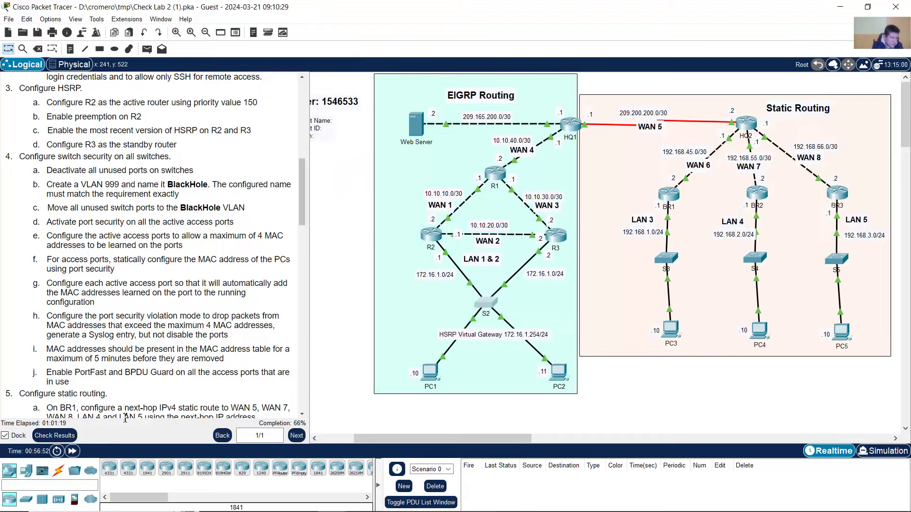
- Open the Assessment Items and review S2's FastEthernet0/10 and 0/11 results
{"action": "left_click", "coordinate": [57, 436]}
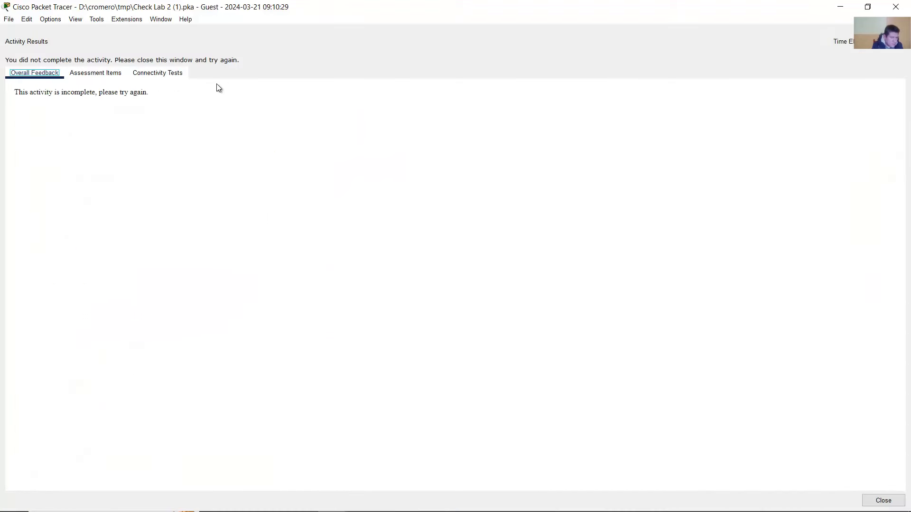
{"action": "left_click", "coordinate": [100, 75]}
{"action": "scroll", "coordinate": [93, 332], "scroll_direction": "down", "scroll_amount": 7}
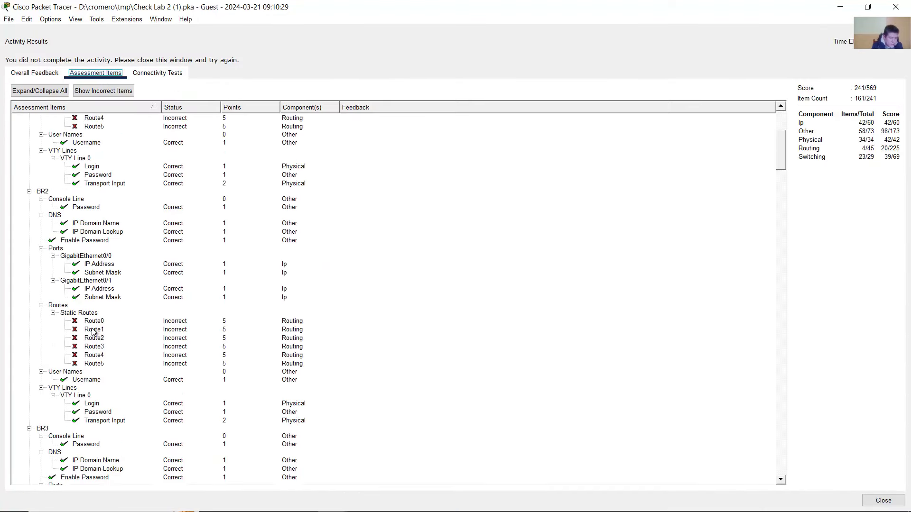
{"action": "scroll", "coordinate": [90, 328], "scroll_direction": "down", "scroll_amount": 15}
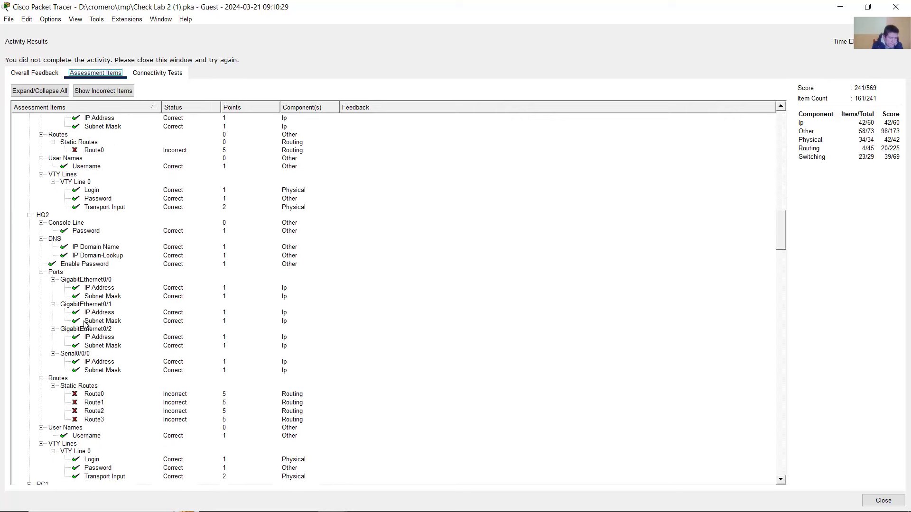
{"action": "scroll", "coordinate": [86, 325], "scroll_direction": "down", "scroll_amount": 14}
{"action": "scroll", "coordinate": [85, 326], "scroll_direction": "down", "scroll_amount": 10}
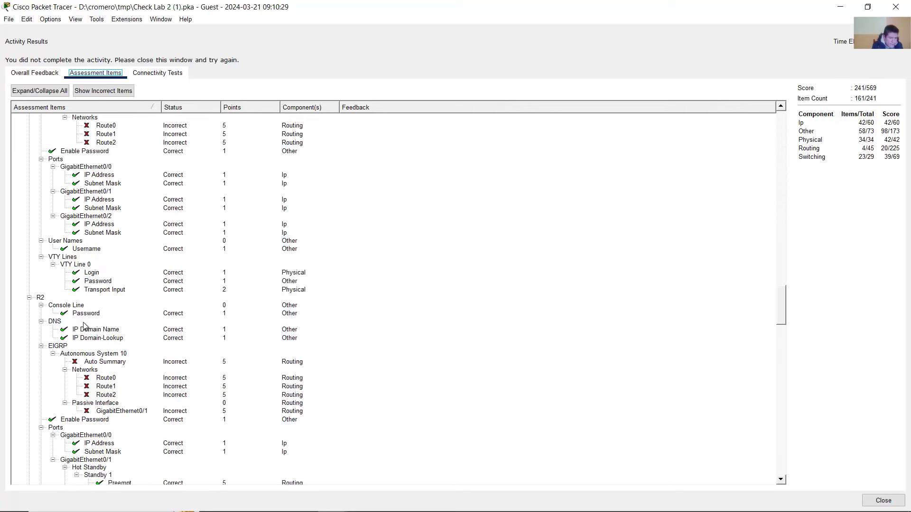
{"action": "scroll", "coordinate": [86, 325], "scroll_direction": "down", "scroll_amount": 19}
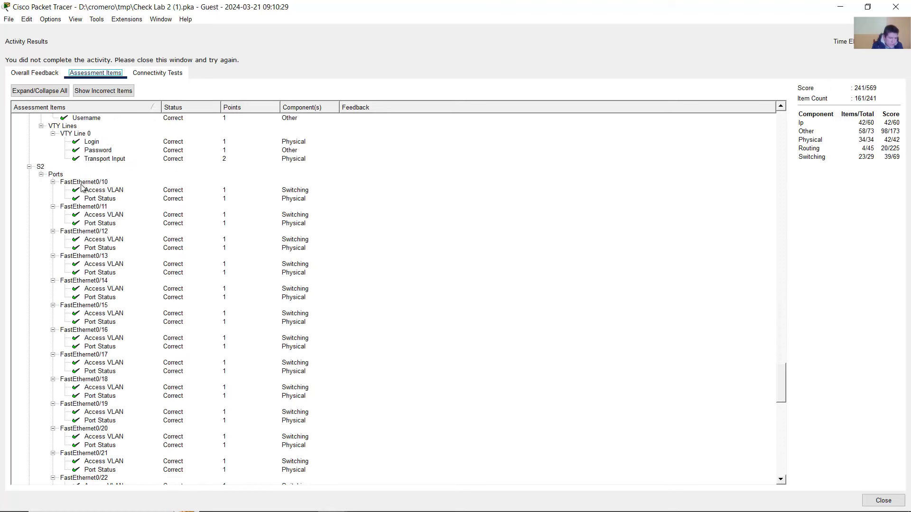
{"action": "left_click", "coordinate": [113, 190]}
{"action": "left_click", "coordinate": [110, 198]}
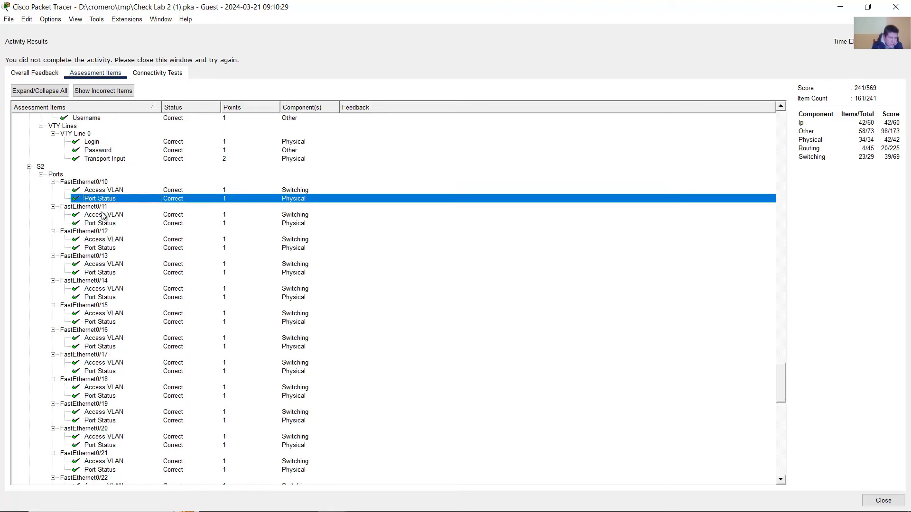
{"action": "left_click", "coordinate": [102, 214]}
{"action": "left_click", "coordinate": [104, 225]}
{"action": "scroll", "coordinate": [104, 303], "scroll_direction": "down", "scroll_amount": 11}
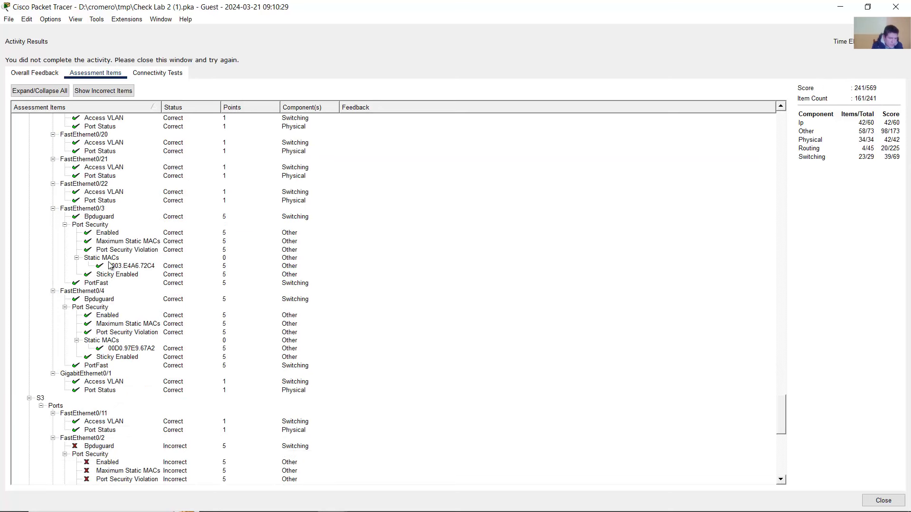
- Step through S2's Fa0/3, Fa0/4 port-security and Gi0/1 VLAN and status results
{"action": "left_click", "coordinate": [93, 211]}
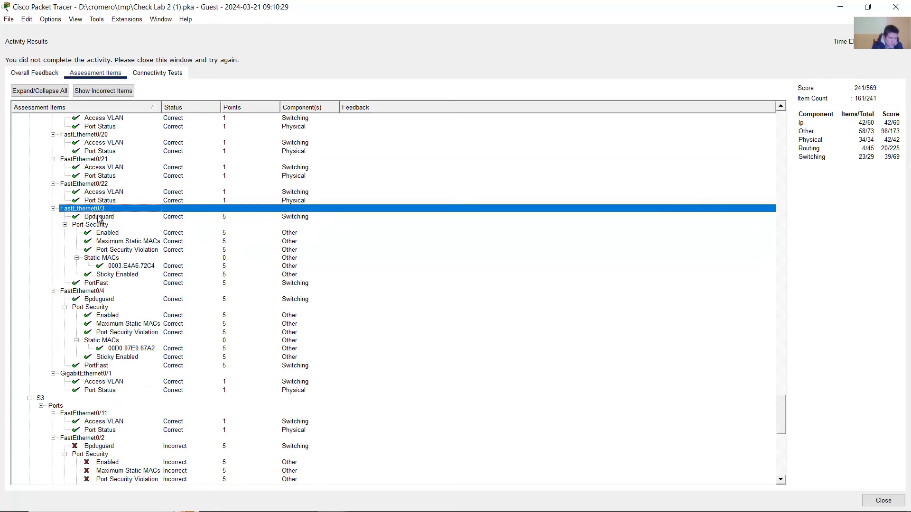
{"action": "left_click", "coordinate": [101, 217]}
{"action": "left_click", "coordinate": [112, 232]}
{"action": "left_click", "coordinate": [117, 250]}
{"action": "left_click", "coordinate": [121, 259]}
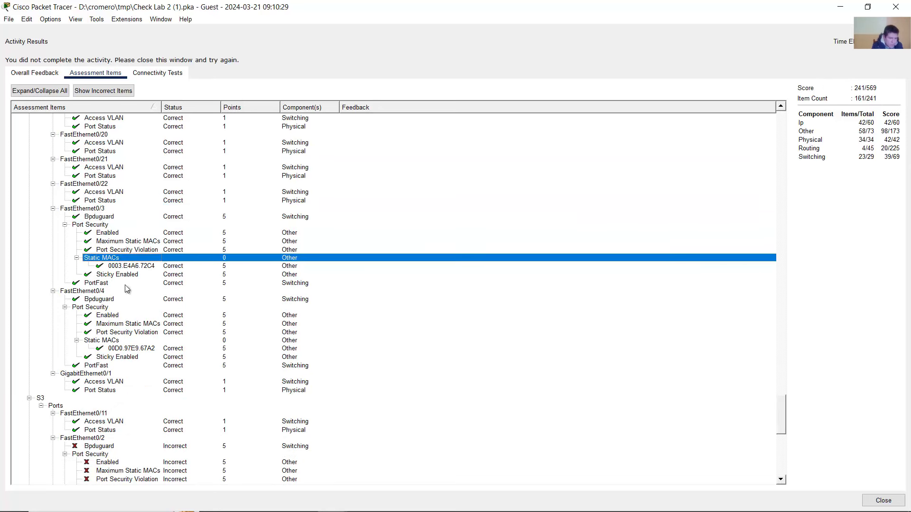
{"action": "left_click", "coordinate": [128, 275]}
{"action": "left_click", "coordinate": [97, 291]}
{"action": "left_click", "coordinate": [107, 315]}
{"action": "left_click", "coordinate": [114, 323]}
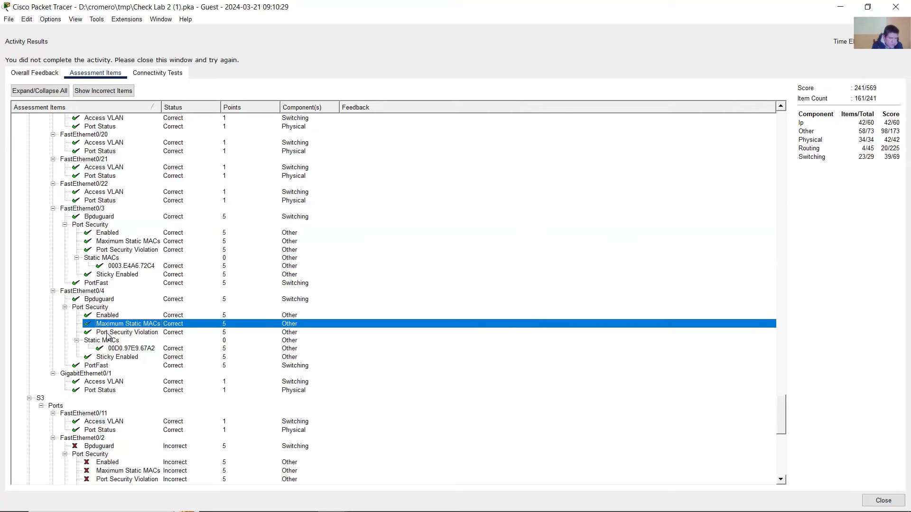
{"action": "left_click", "coordinate": [112, 341]}
{"action": "left_click", "coordinate": [116, 365]}
{"action": "left_click", "coordinate": [113, 381]}
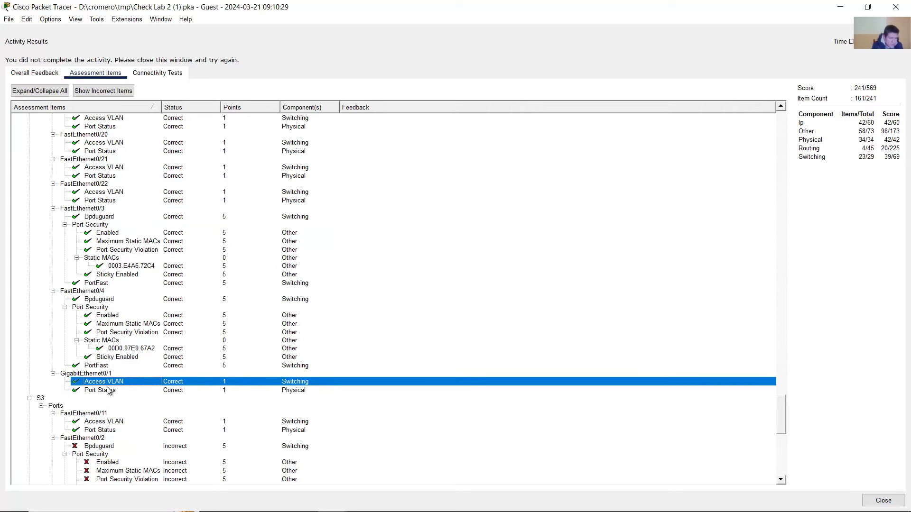
{"action": "left_click", "coordinate": [110, 390]}
- Review the failing port-security items on S3, S4 and S5, then close the results
{"action": "scroll", "coordinate": [114, 387], "scroll_direction": "down", "scroll_amount": 1}
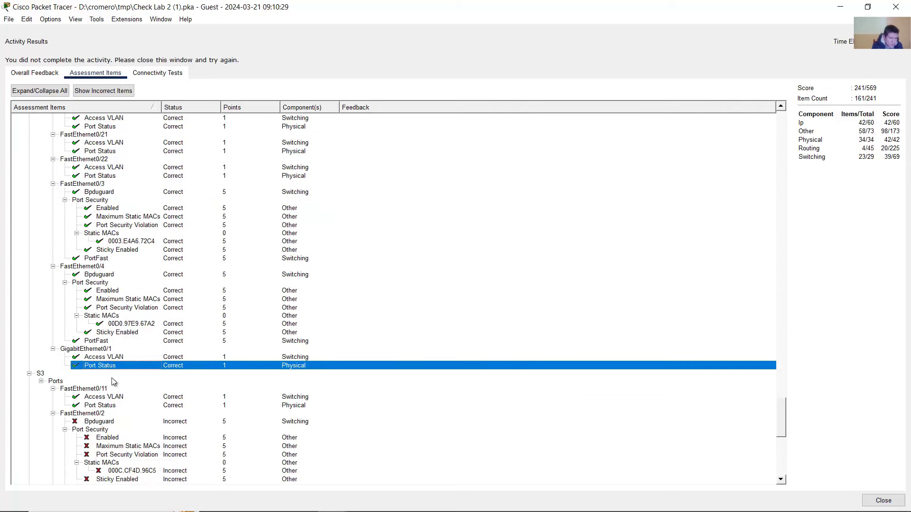
{"action": "scroll", "coordinate": [115, 385], "scroll_direction": "up", "scroll_amount": 2}
{"action": "scroll", "coordinate": [121, 376], "scroll_direction": "down", "scroll_amount": 9}
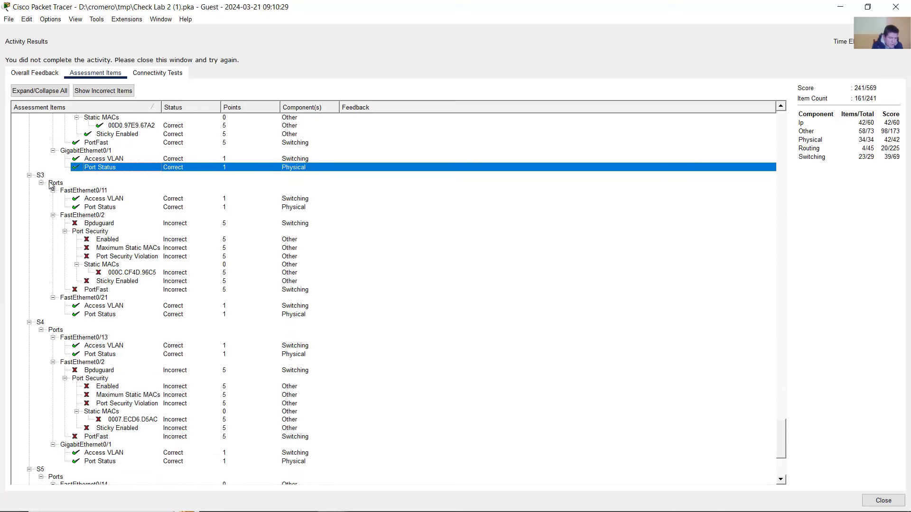
{"action": "left_click", "coordinate": [118, 240]}
{"action": "scroll", "coordinate": [119, 252], "scroll_direction": "down", "scroll_amount": 5}
{"action": "left_click", "coordinate": [125, 274]}
{"action": "scroll", "coordinate": [125, 277], "scroll_direction": "down", "scroll_amount": 1}
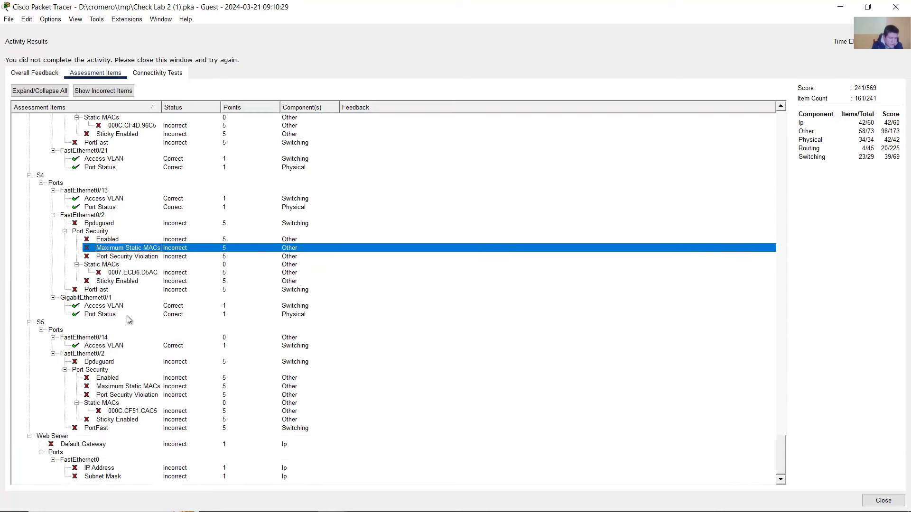
{"action": "left_click", "coordinate": [112, 371]}
{"action": "scroll", "coordinate": [143, 379], "scroll_direction": "up", "scroll_amount": 20}
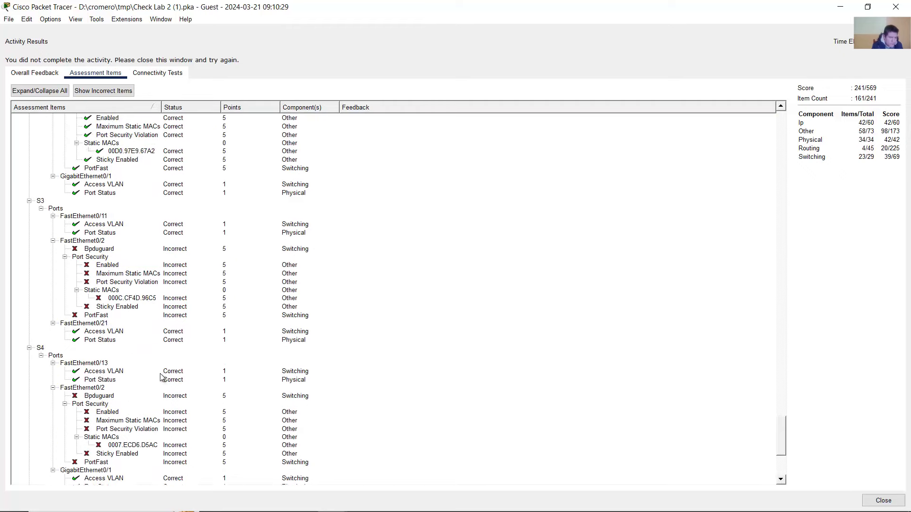
{"action": "left_click", "coordinate": [885, 13]}
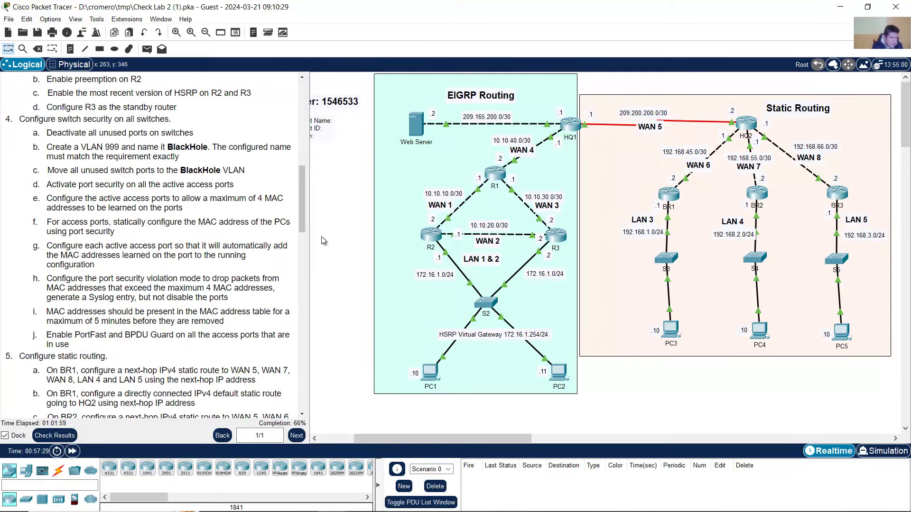
- Compare S3's earlier range shutdown commands with the task to deactivate unused ports
{"action": "scroll", "coordinate": [71, 229], "scroll_direction": "up", "scroll_amount": 1}
{"action": "scroll", "coordinate": [72, 229], "scroll_direction": "down", "scroll_amount": 1}
{"action": "left_click", "coordinate": [666, 261]}
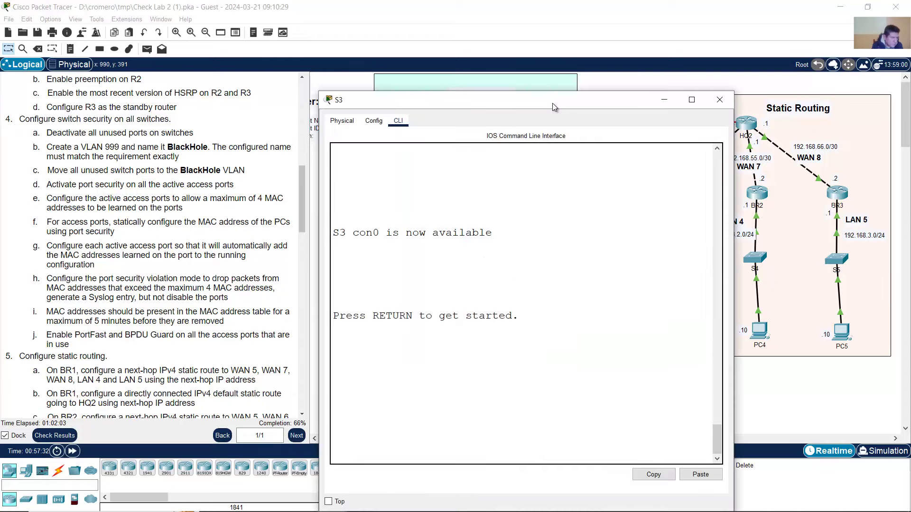
{"action": "left_click_drag", "start_coordinate": [554, 106], "coordinate": [549, 74]}
{"action": "scroll", "coordinate": [561, 287], "scroll_direction": "up", "scroll_amount": 5}
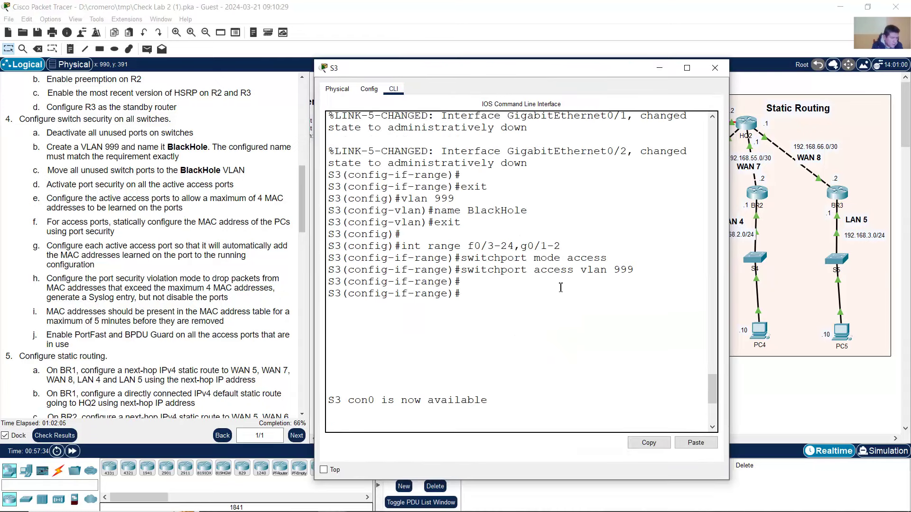
{"action": "scroll", "coordinate": [550, 282], "scroll_direction": "up", "scroll_amount": 1}
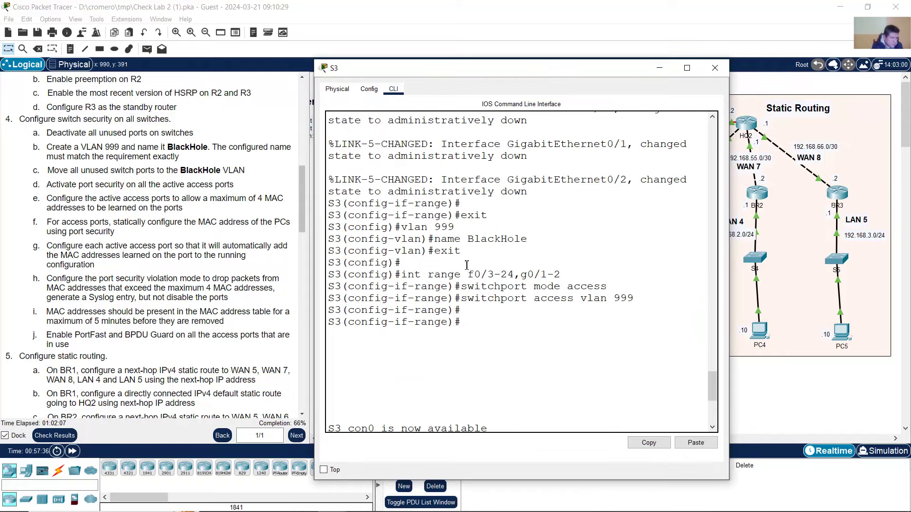
{"action": "scroll", "coordinate": [444, 228], "scroll_direction": "up", "scroll_amount": 20}
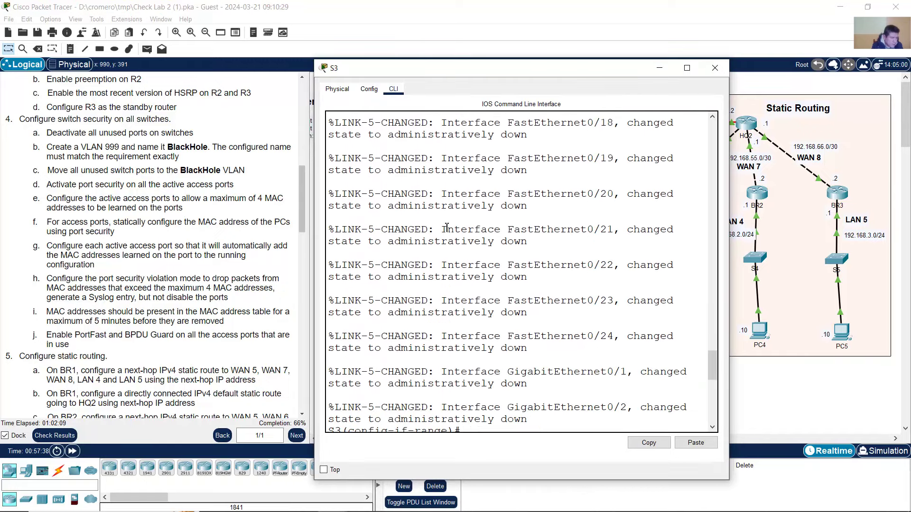
{"action": "scroll", "coordinate": [453, 225], "scroll_direction": "up", "scroll_amount": 3}
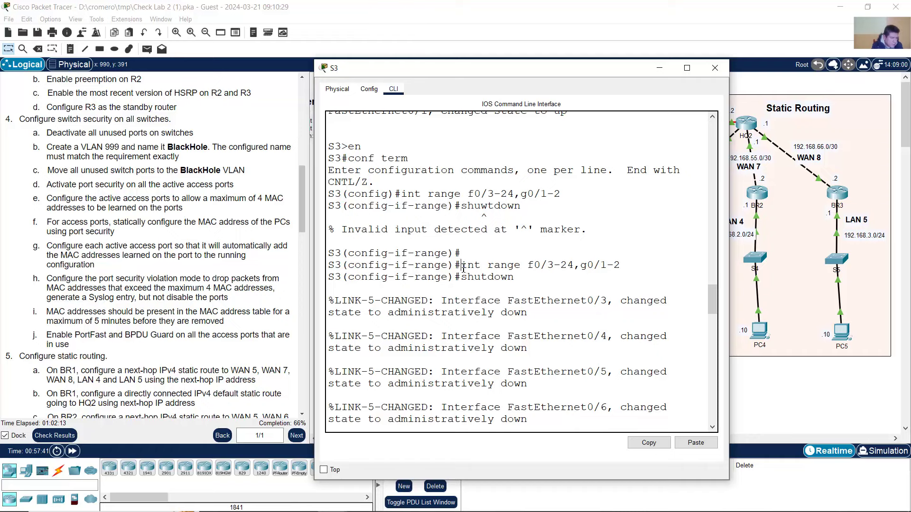
{"action": "left_click_drag", "start_coordinate": [461, 266], "coordinate": [521, 277]}
{"action": "left_click", "coordinate": [87, 144]}
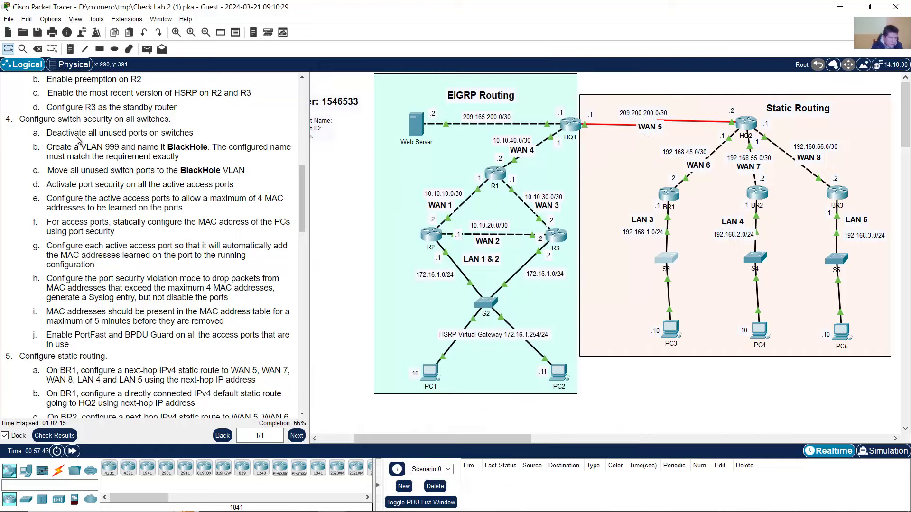
{"action": "left_click_drag", "start_coordinate": [57, 133], "coordinate": [205, 138]}
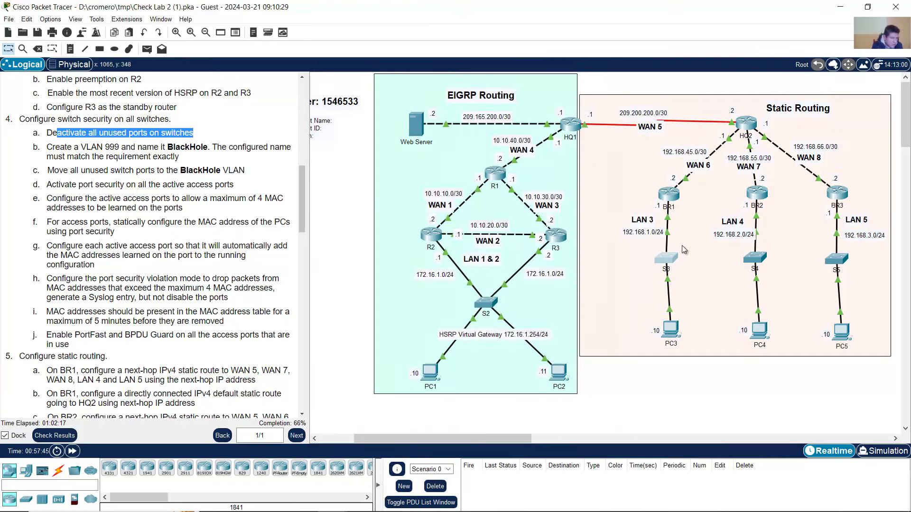
- Match S3's vlan 999 access commands against the task to move unused ports to BlackHole
{"action": "left_click", "coordinate": [666, 258]}
{"action": "scroll", "coordinate": [541, 283], "scroll_direction": "down", "scroll_amount": 5}
{"action": "scroll", "coordinate": [541, 283], "scroll_direction": "down", "scroll_amount": 15}
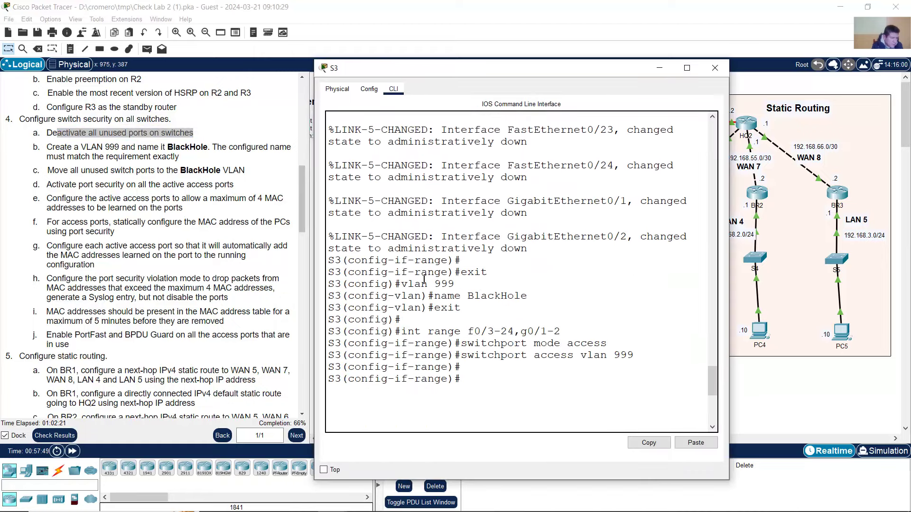
{"action": "left_click_drag", "start_coordinate": [424, 279], "coordinate": [465, 309]}
{"action": "left_click", "coordinate": [201, 186]}
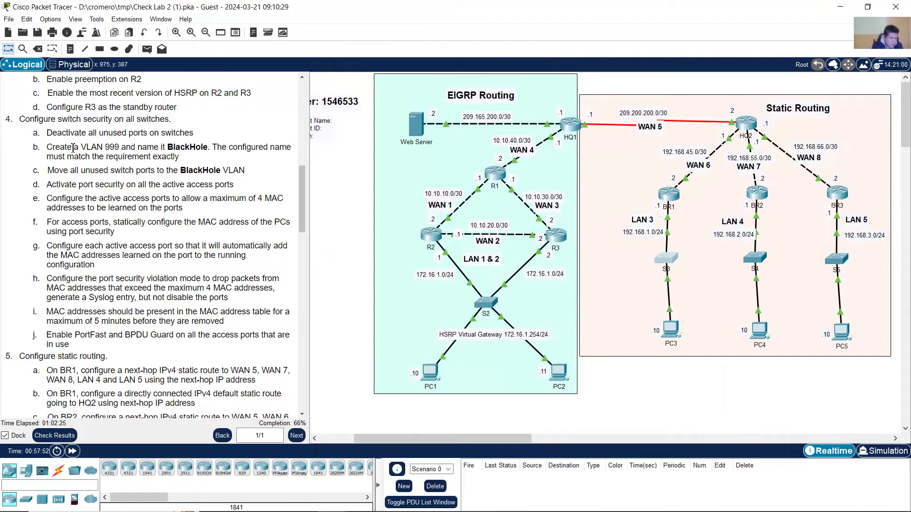
{"action": "left_click_drag", "start_coordinate": [73, 148], "coordinate": [118, 148]}
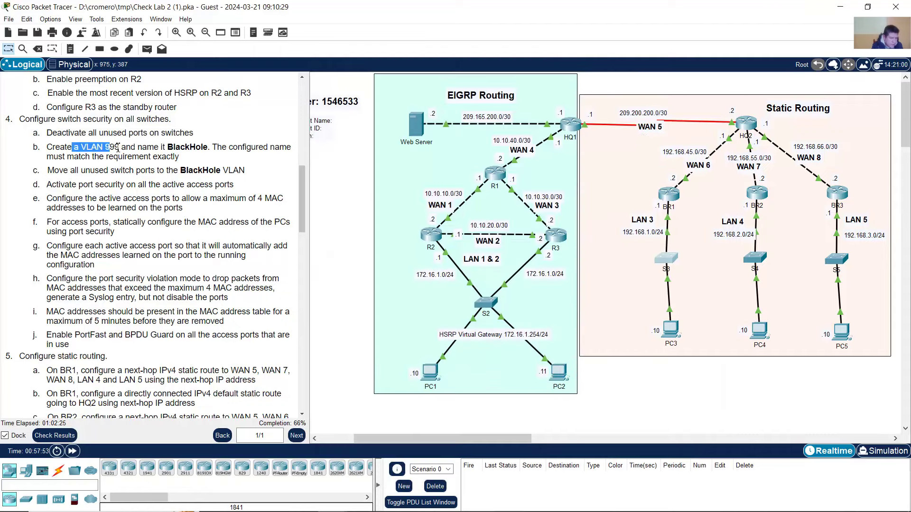
{"action": "left_click", "coordinate": [672, 255]}
{"action": "left_click", "coordinate": [438, 259]}
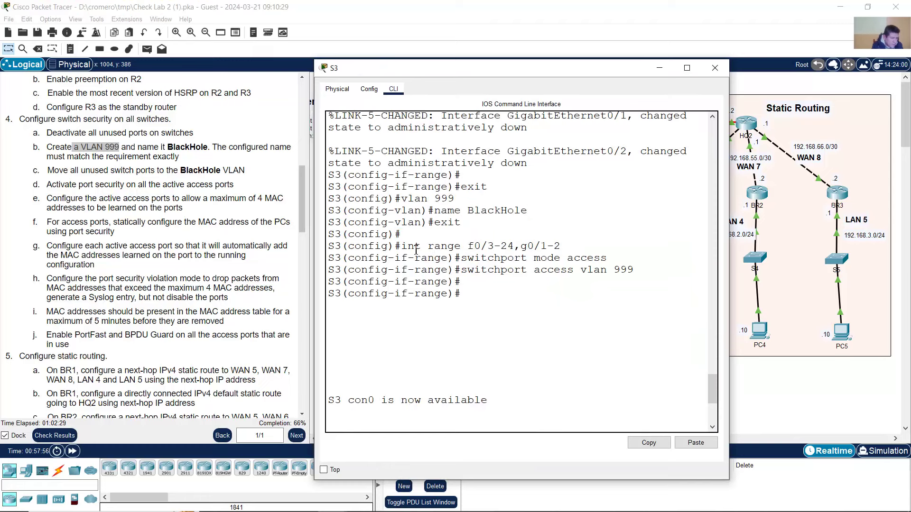
{"action": "left_click_drag", "start_coordinate": [416, 250], "coordinate": [643, 270]}
{"action": "left_click", "coordinate": [620, 270]}
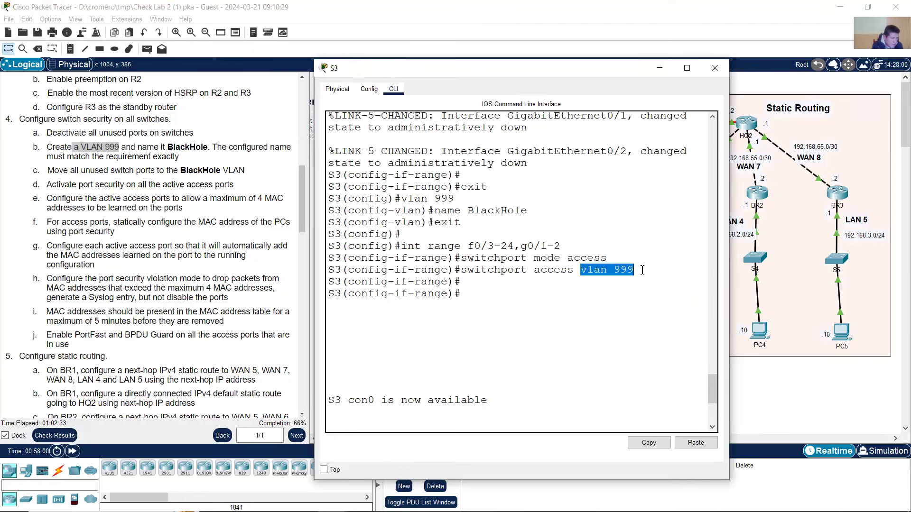
{"action": "left_click", "coordinate": [196, 209]}
{"action": "left_click_drag", "start_coordinate": [59, 171], "coordinate": [249, 174]}
- Enter en and conf term on S3 to reach the S3(config)# prompt
{"action": "left_click", "coordinate": [662, 253]}
{"action": "scroll", "coordinate": [585, 278], "scroll_direction": "down", "scroll_amount": 3}
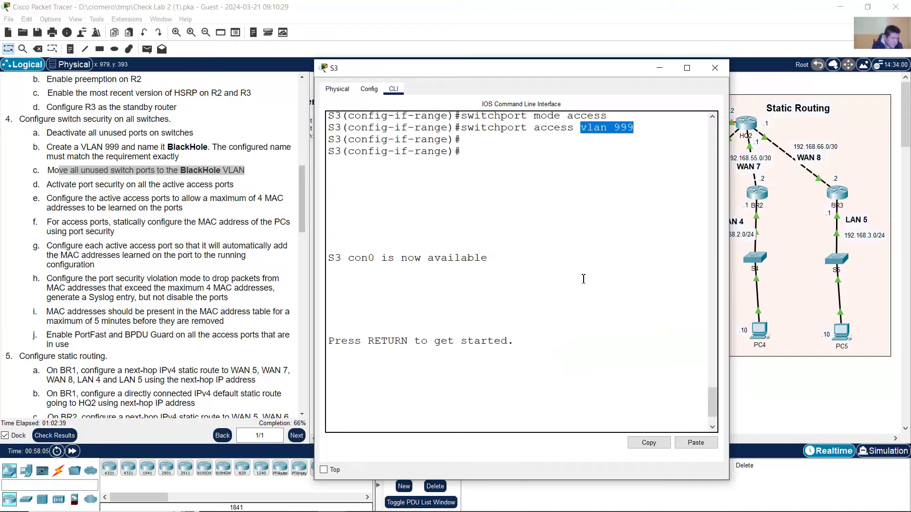
{"action": "scroll", "coordinate": [585, 278], "scroll_direction": "up", "scroll_amount": 6}
{"action": "scroll", "coordinate": [585, 277], "scroll_direction": "down", "scroll_amount": 4}
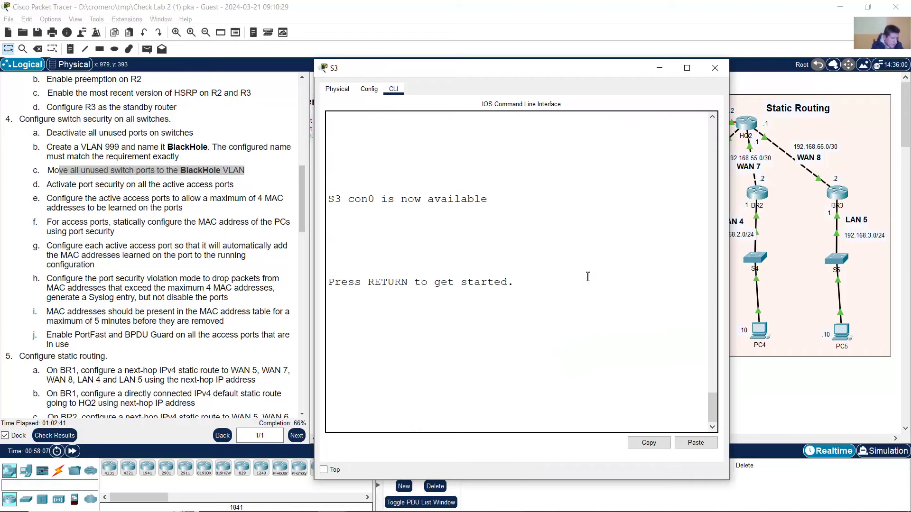
{"action": "key", "text": "Return"}
{"action": "type", "text": "en"}
{"action": "key", "text": "Return"}
{"action": "type", "text": "conf te"}
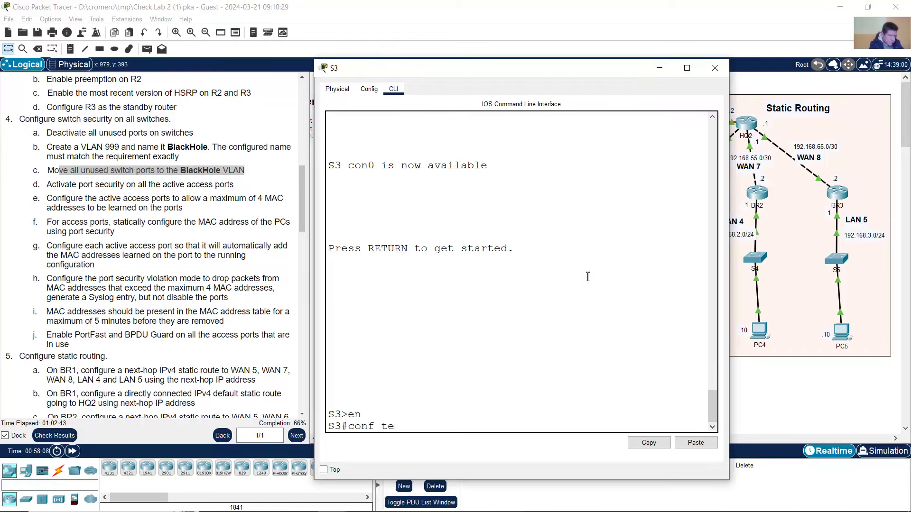
{"action": "type", "text": "rm"}
{"action": "key", "text": "Return"}
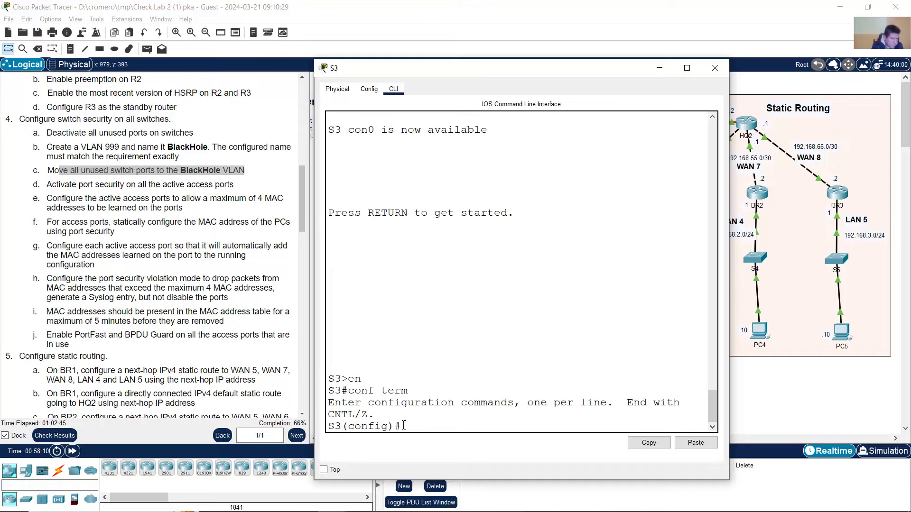
{"action": "left_click_drag", "start_coordinate": [403, 425], "coordinate": [331, 433]}
{"action": "left_click", "coordinate": [137, 158]}
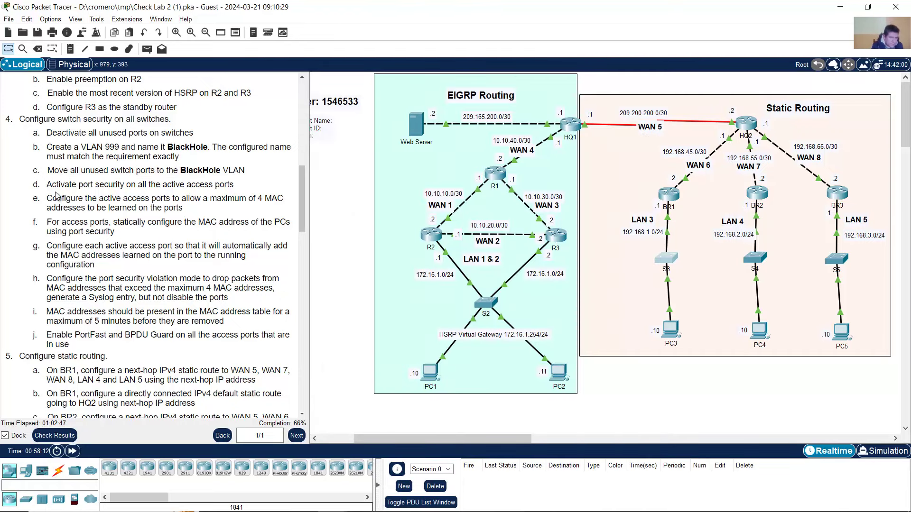
- Highlight port-security tasks d through j and bring up S2's command history
{"action": "left_click_drag", "start_coordinate": [52, 185], "coordinate": [233, 186]}
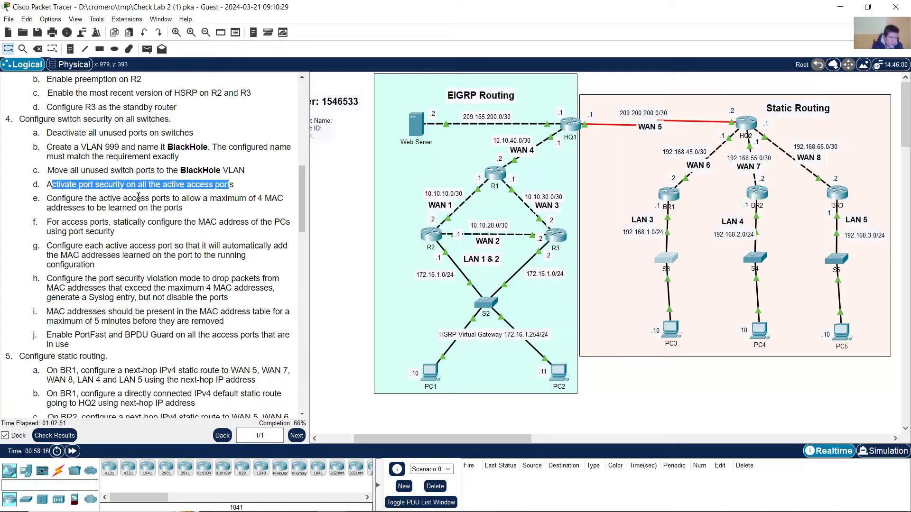
{"action": "left_click_drag", "start_coordinate": [79, 185], "coordinate": [101, 349]}
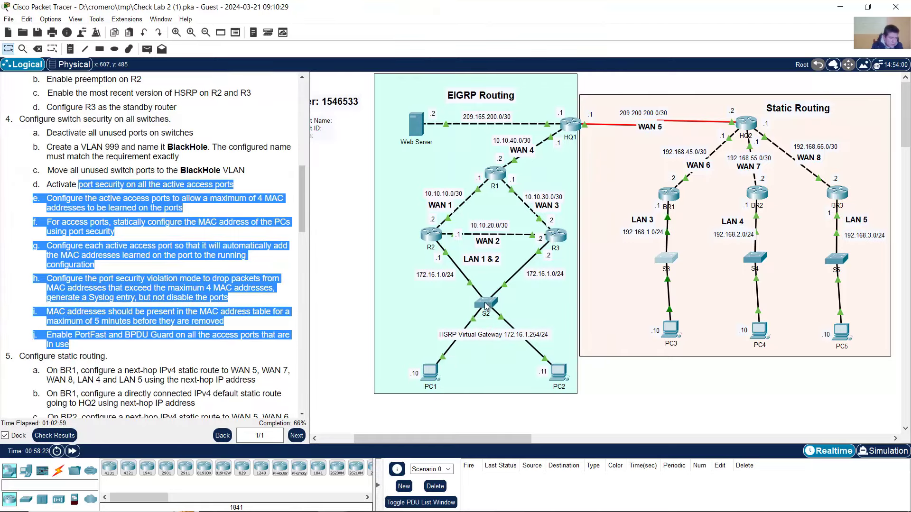
{"action": "left_click", "coordinate": [486, 304]}
{"action": "scroll", "coordinate": [546, 280], "scroll_direction": "up", "scroll_amount": 8}
{"action": "scroll", "coordinate": [522, 242], "scroll_direction": "up", "scroll_amount": 1}
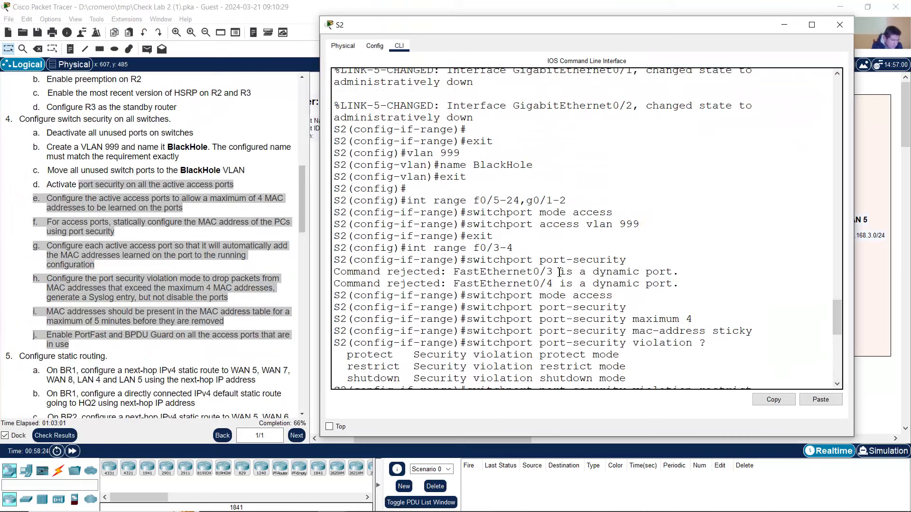
{"action": "scroll", "coordinate": [439, 152], "scroll_direction": "up", "scroll_amount": 2}
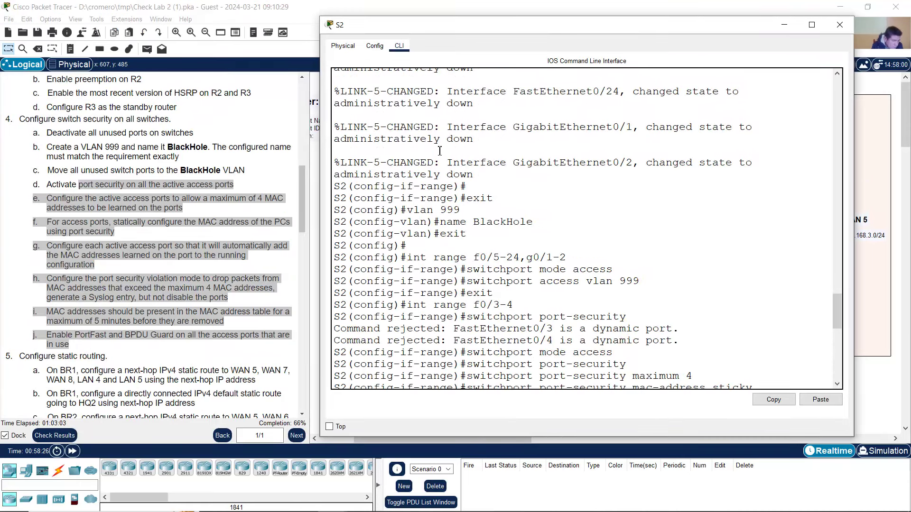
{"action": "scroll", "coordinate": [443, 205], "scroll_direction": "down", "scroll_amount": 2}
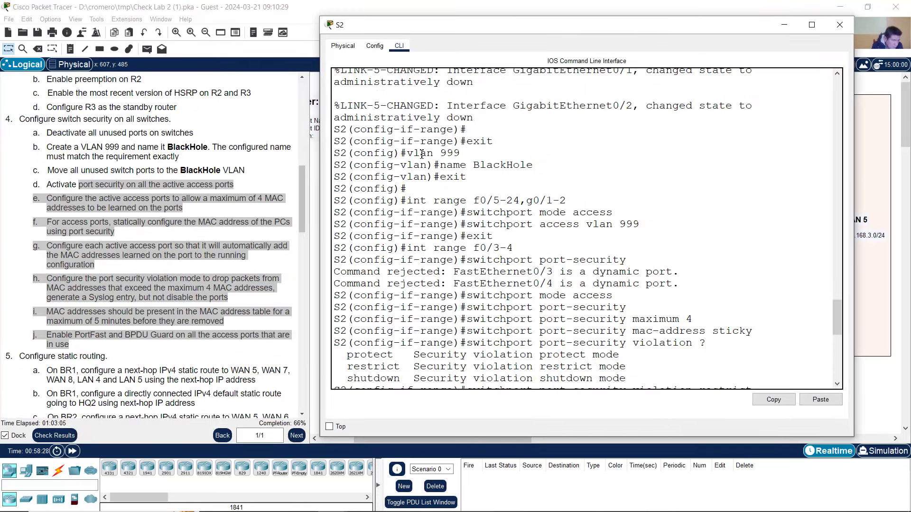
- Select S2's port-security through PortFast and BPDU Guard command lines in the output
{"action": "left_click_drag", "start_coordinate": [421, 153], "coordinate": [610, 236]}
{"action": "scroll", "coordinate": [610, 235], "scroll_direction": "down", "scroll_amount": 3}
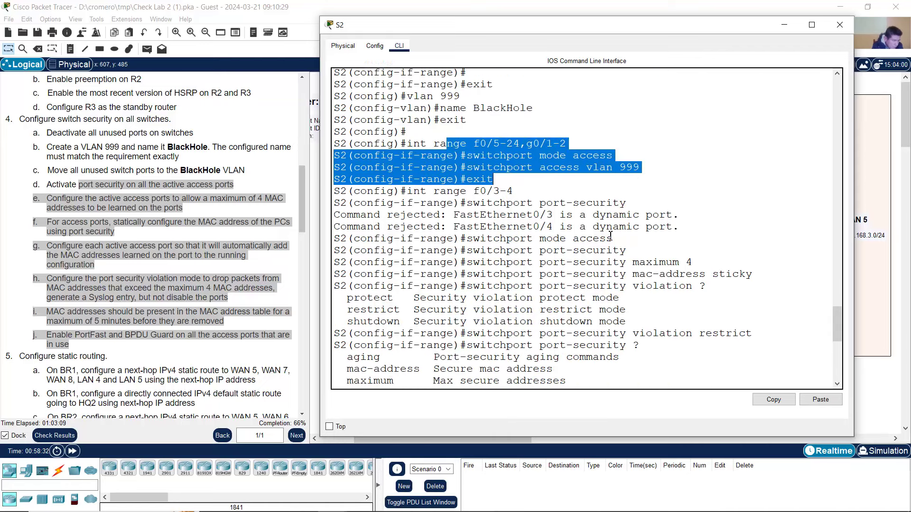
{"action": "left_click", "coordinate": [527, 199]}
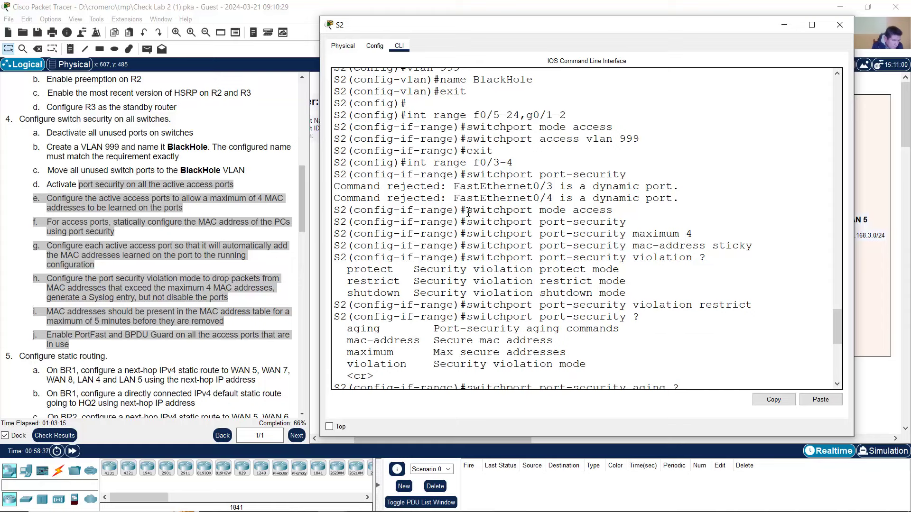
{"action": "left_click_drag", "start_coordinate": [468, 210], "coordinate": [544, 263]}
{"action": "scroll", "coordinate": [544, 260], "scroll_direction": "down", "scroll_amount": 9}
{"action": "left_click_drag", "start_coordinate": [538, 297], "coordinate": [673, 307]}
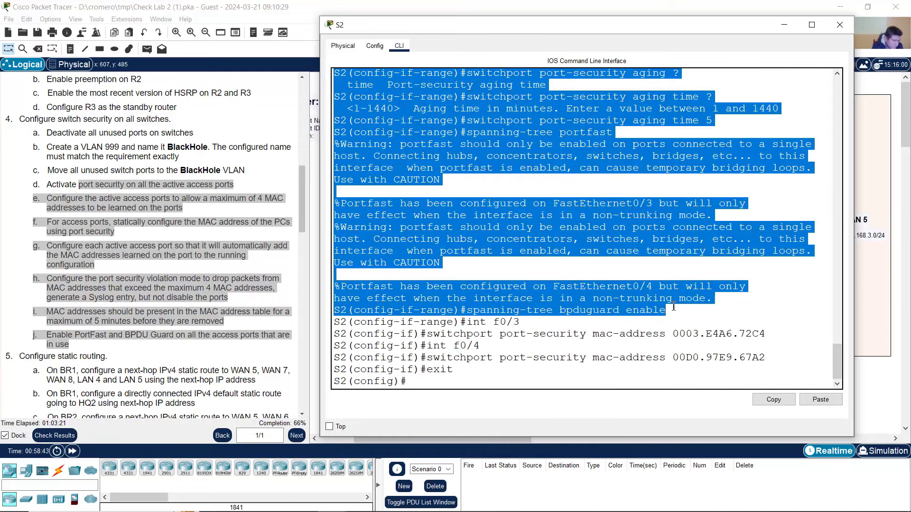
- Copy S2's port-security commands from the CLI and paste them on a new line in the Notepad script
{"action": "right_click", "coordinate": [560, 236]}
{"action": "left_click", "coordinate": [582, 241]}
{"action": "left_click", "coordinate": [784, 25]}
{"action": "left_click", "coordinate": [390, 506]}
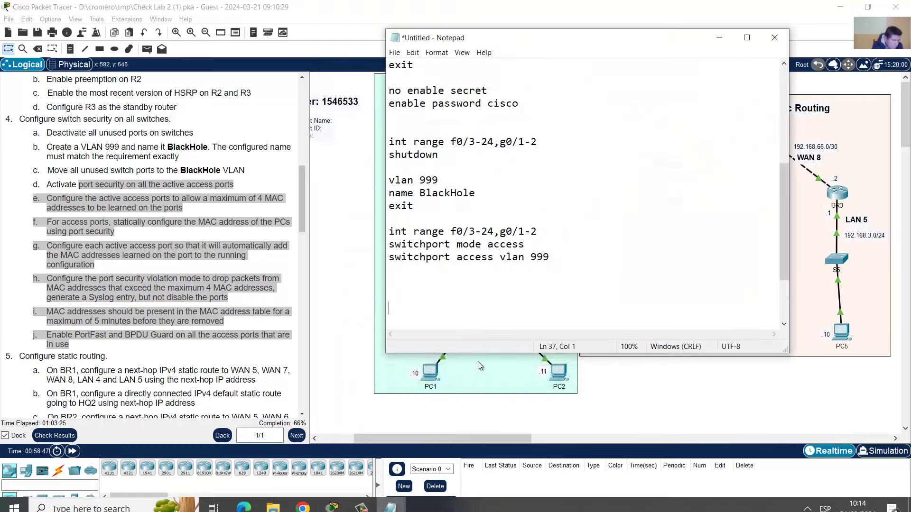
{"action": "key", "text": "Return"}
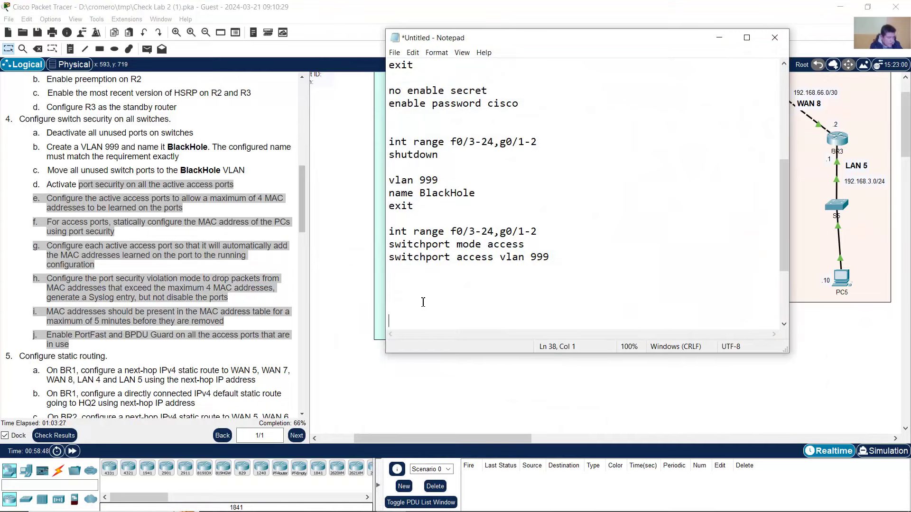
{"action": "right_click", "coordinate": [402, 324]}
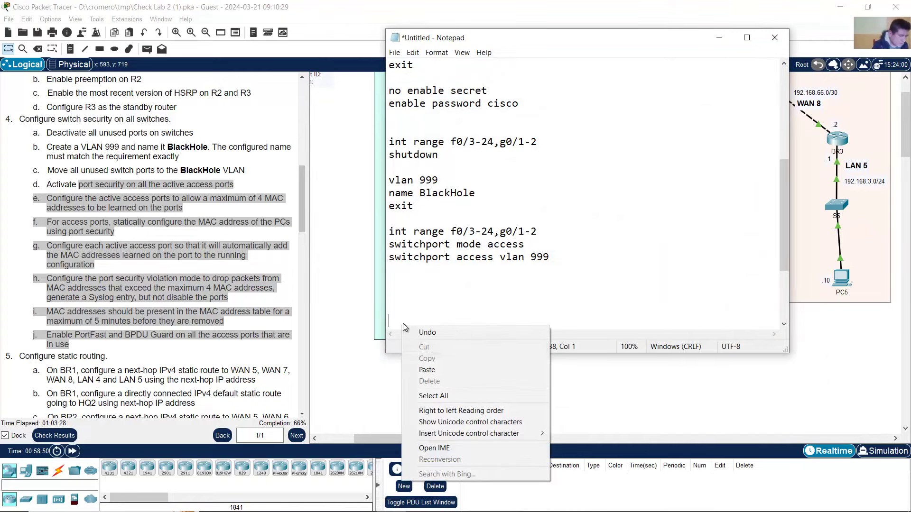
{"action": "left_click", "coordinate": [427, 370]}
- Strip the S2(config-if-range)# prompts from the port-security, maximum 4 and mac-address sticky lines
{"action": "scroll", "coordinate": [673, 289], "scroll_direction": "up", "scroll_amount": 7}
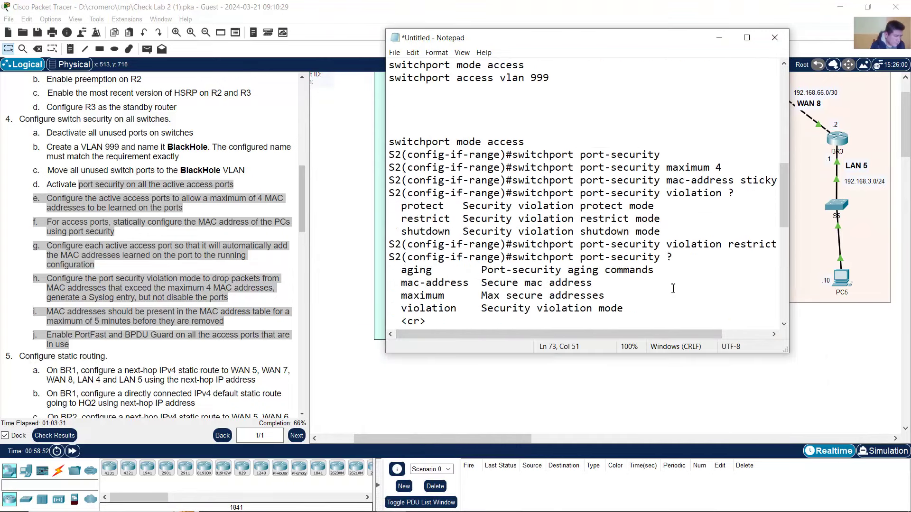
{"action": "scroll", "coordinate": [673, 289], "scroll_direction": "up", "scroll_amount": 5}
{"action": "scroll", "coordinate": [666, 255], "scroll_direction": "down", "scroll_amount": 5}
{"action": "left_click", "coordinate": [495, 183]}
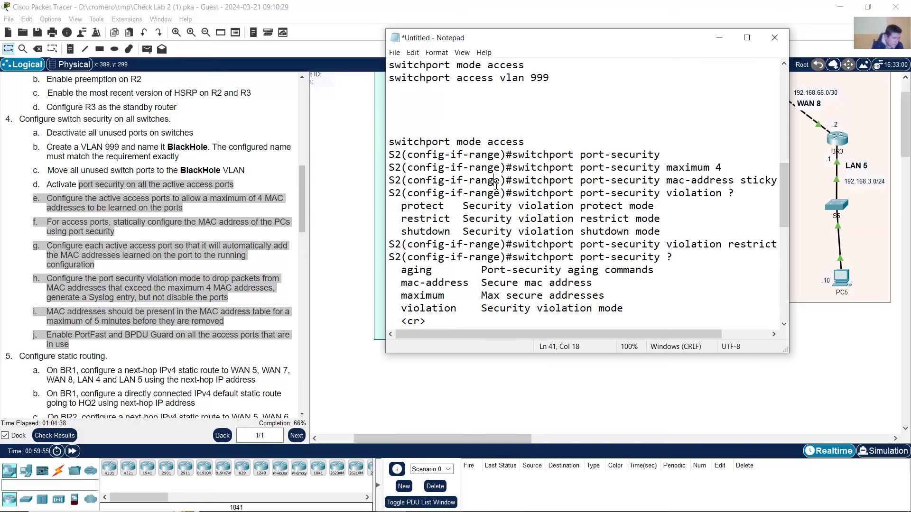
{"action": "left_click", "coordinate": [513, 157]}
{"action": "key", "text": "shift+Home"}
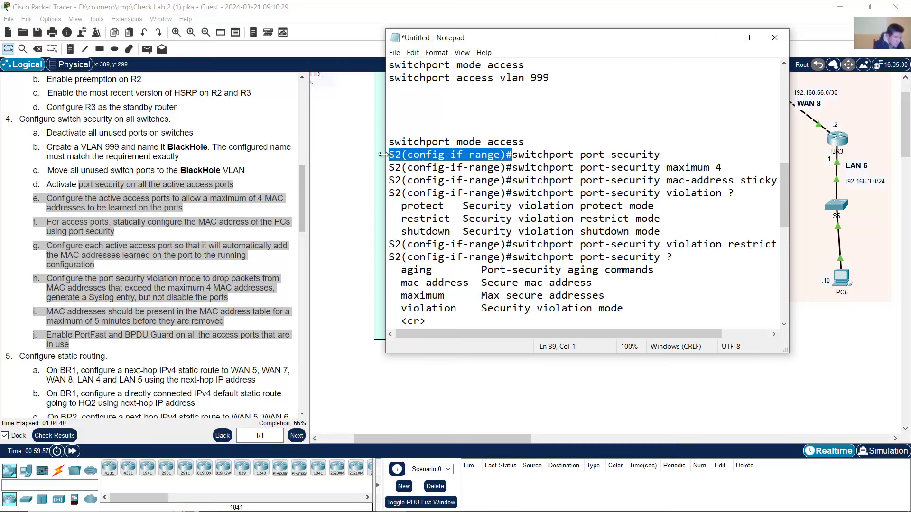
{"action": "key", "text": "Delete"}
{"action": "key", "text": "shift+Home"}
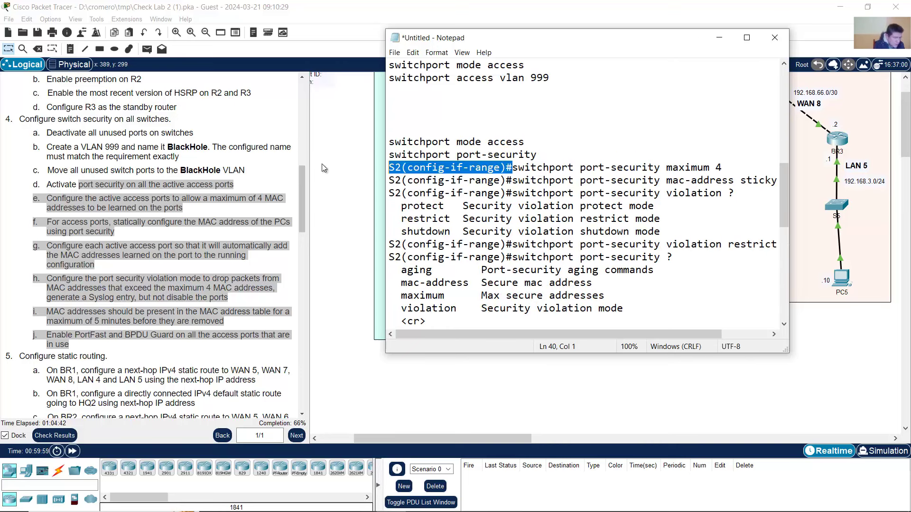
{"action": "key", "text": "Delete"}
{"action": "left_click", "coordinate": [513, 180]}
{"action": "key", "text": "shift+Home"}
{"action": "key", "text": "Delete"}
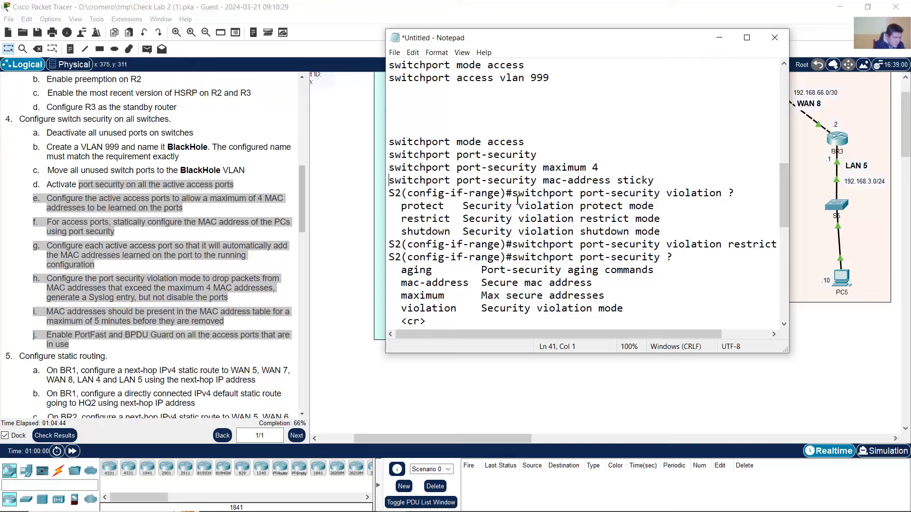
- Delete the violation and aging help output and the prompt before violation restrict
{"action": "left_click_drag", "start_coordinate": [513, 195], "coordinate": [663, 233]}
{"action": "left_click", "coordinate": [426, 194]}
{"action": "key", "text": "BackSpace"}
{"action": "key", "text": "BackSpace"}
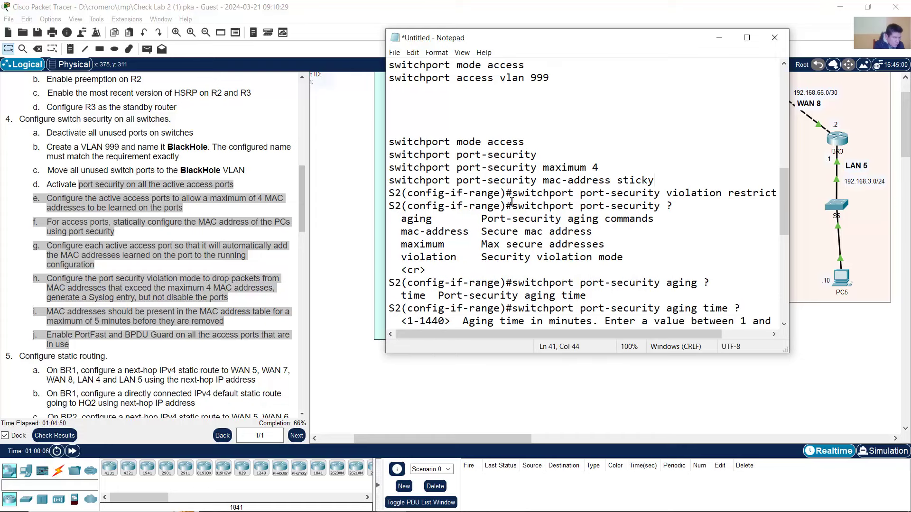
{"action": "left_click_drag", "start_coordinate": [515, 197], "coordinate": [389, 194]}
{"action": "key", "text": "BackSpace"}
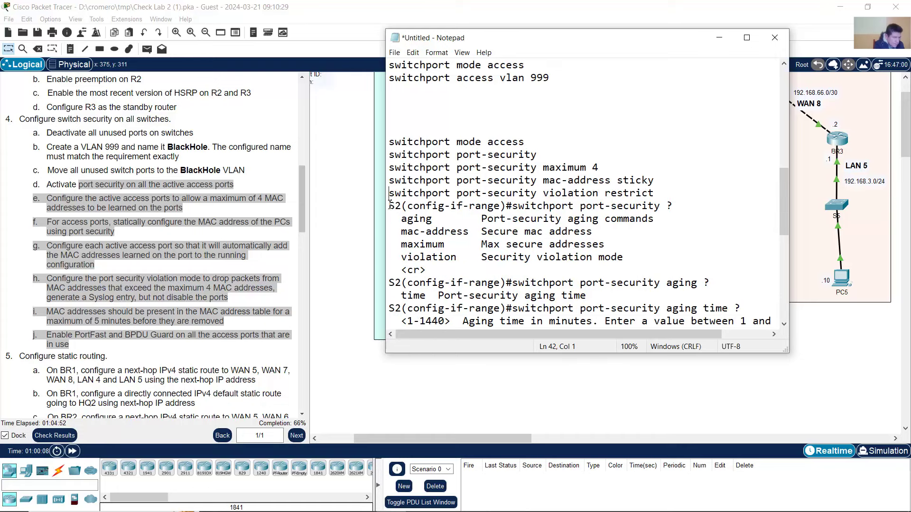
{"action": "left_click", "coordinate": [528, 269], "text": "shift"}
{"action": "left_click_drag", "start_coordinate": [526, 271], "coordinate": [511, 231]}
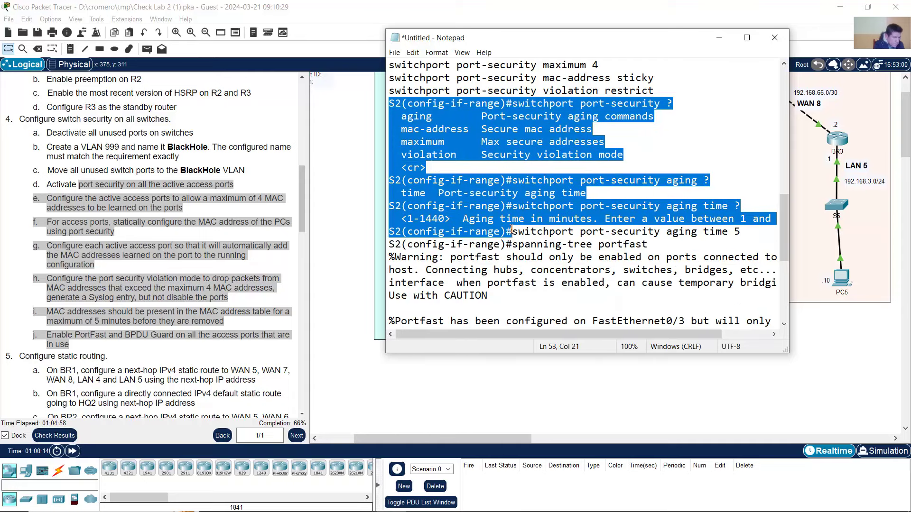
{"action": "key", "text": "BackSpace"}
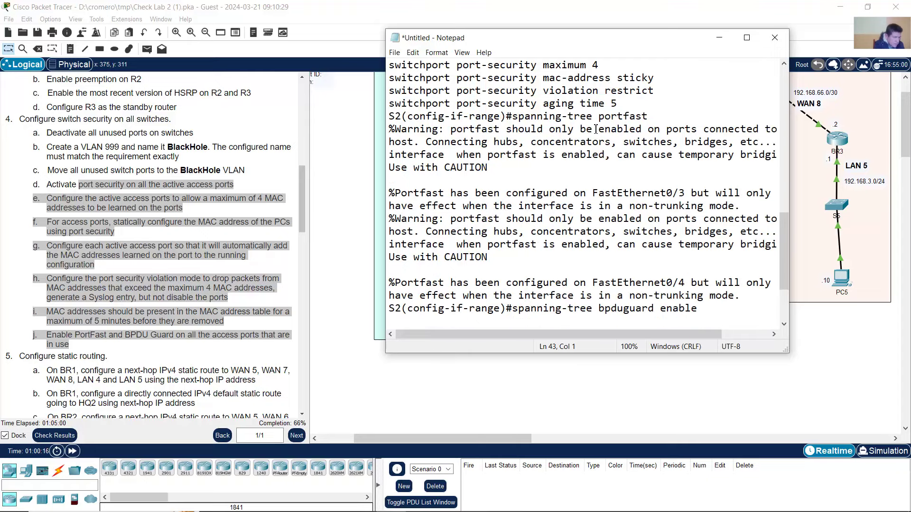
- Remove the prompts and PortFast warnings around spanning-tree portfast and bpduguard enable
{"action": "left_click_drag", "start_coordinate": [514, 116], "coordinate": [749, 261]}
{"action": "key", "text": "BackSpace"}
{"action": "scroll", "coordinate": [478, 194], "scroll_direction": "down", "scroll_amount": 1}
{"action": "key", "text": "BackSpace"}
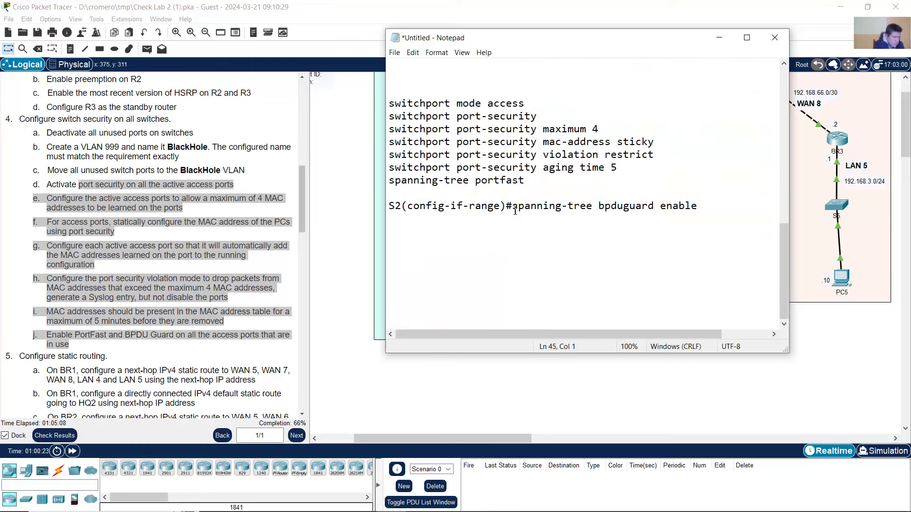
{"action": "left_click_drag", "start_coordinate": [514, 207], "coordinate": [390, 207]}
{"action": "key", "text": "BackSpace"}
{"action": "key", "text": "BackSpace"}
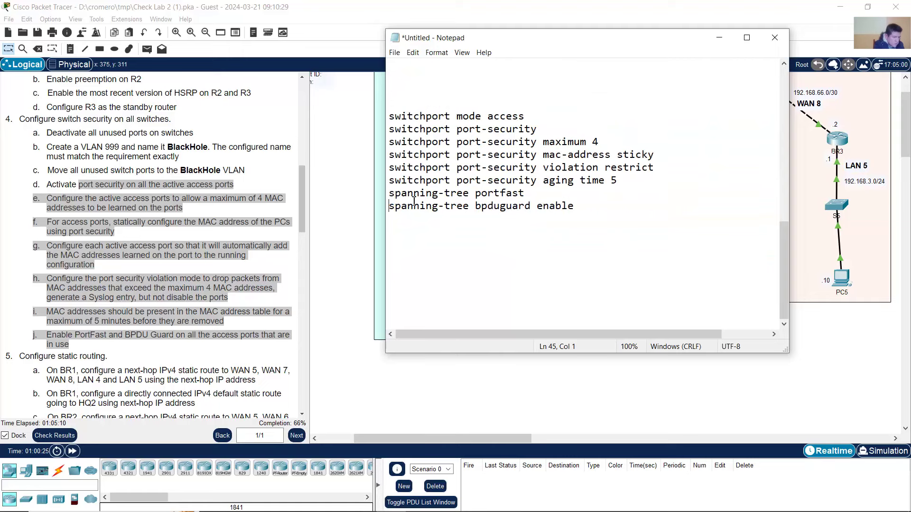
{"action": "left_click", "coordinate": [623, 18]}
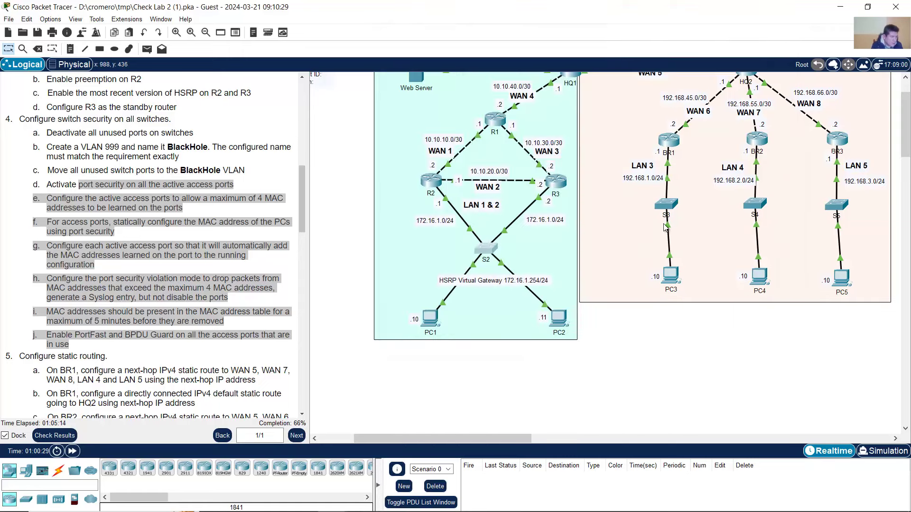
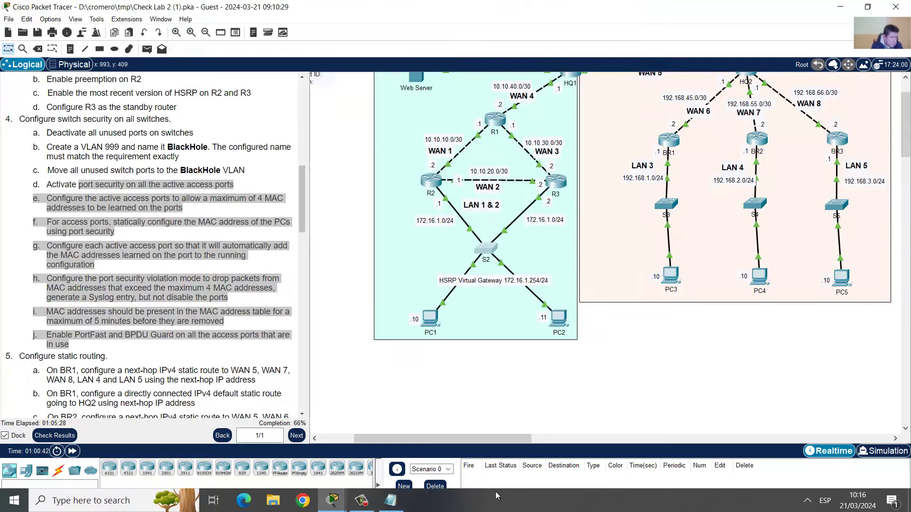
- Add an 'int f0/2' line at the top of the Notepad switch-security commands and select it
{"action": "left_click", "coordinate": [390, 504]}
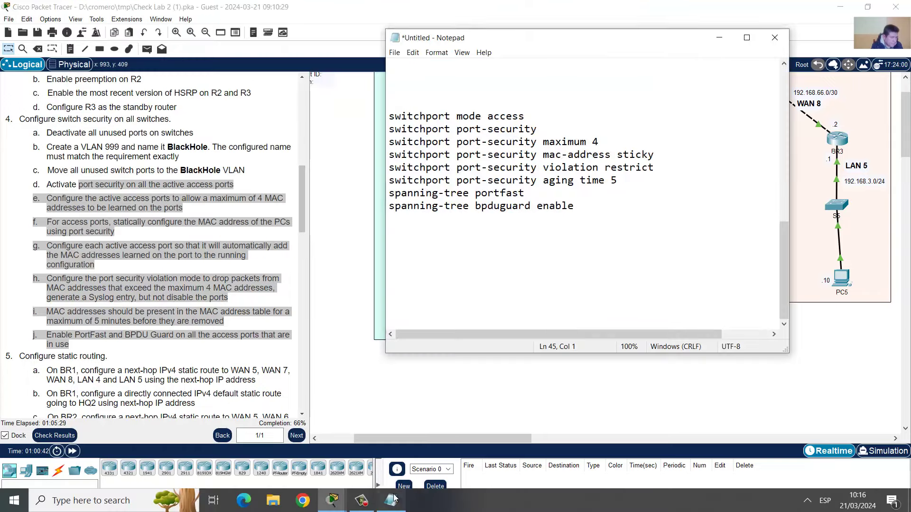
{"action": "left_click", "coordinate": [411, 104]}
{"action": "type", "text": "int "}
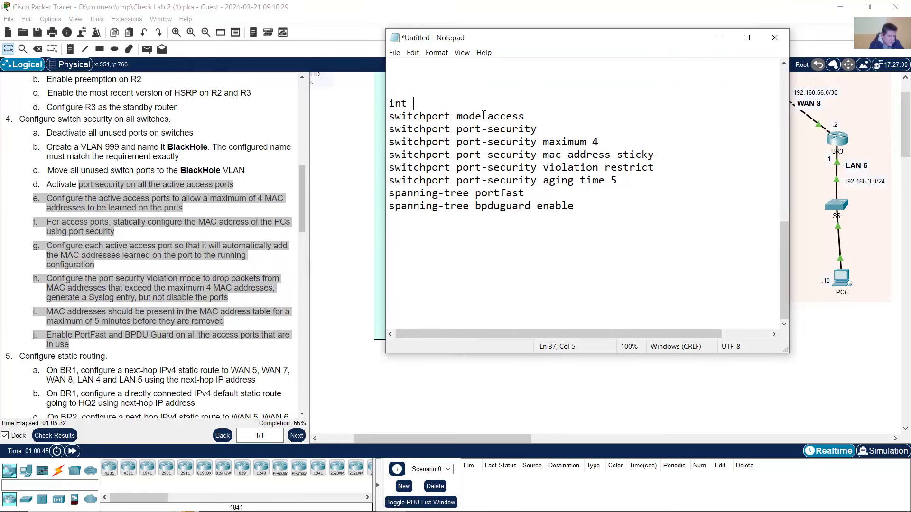
{"action": "type", "text": "f0/2"}
{"action": "left_click_drag", "start_coordinate": [440, 103], "coordinate": [388, 105]}
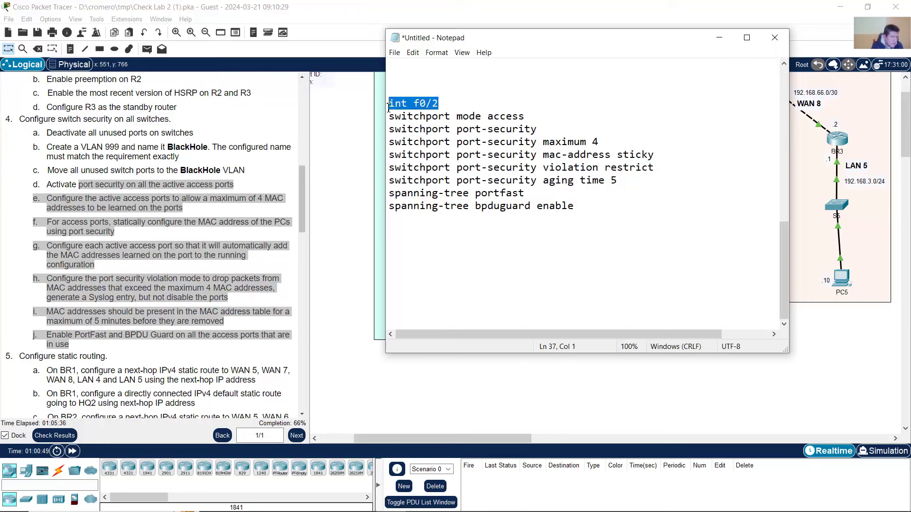
{"action": "left_click", "coordinate": [441, 103]}
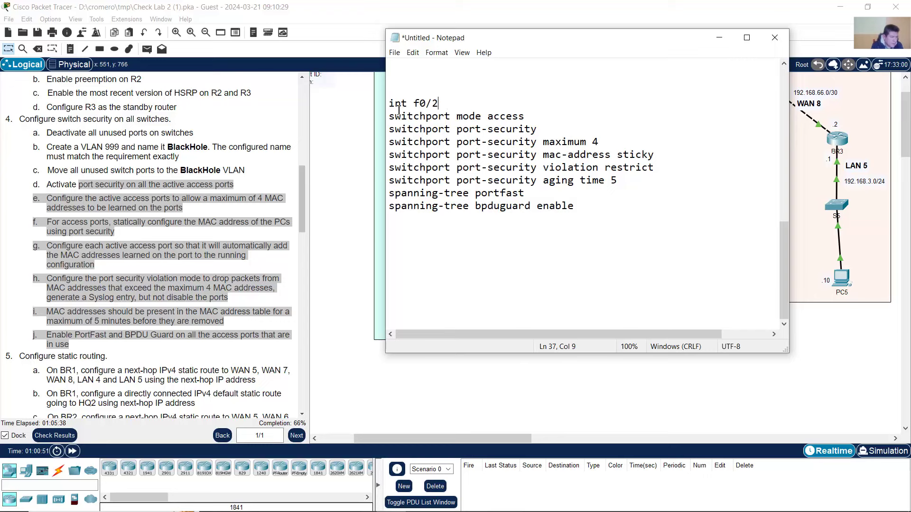
{"action": "left_click_drag", "start_coordinate": [390, 103], "coordinate": [441, 104]}
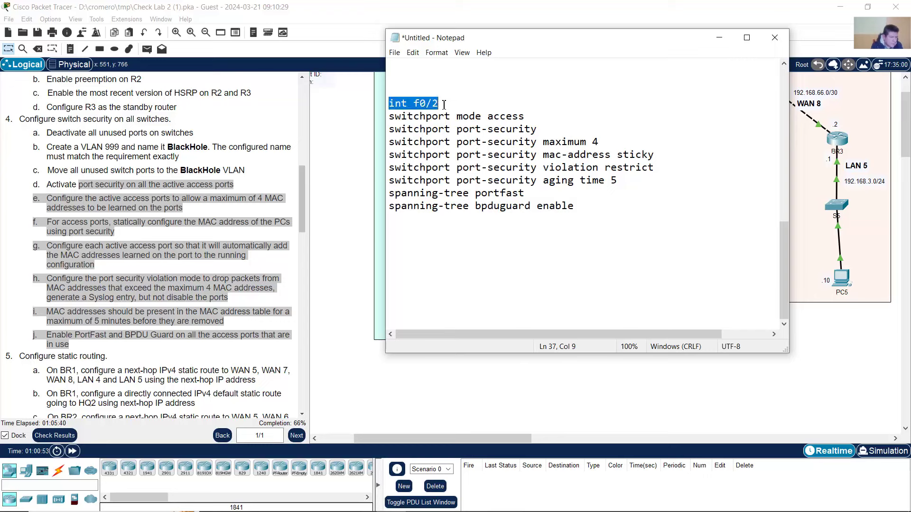
{"action": "left_click", "coordinate": [76, 206]}
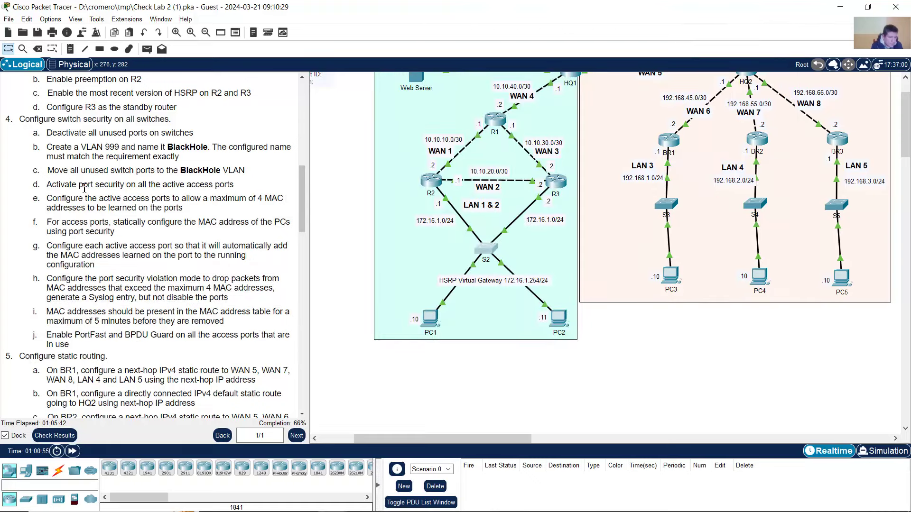
{"action": "left_click_drag", "start_coordinate": [61, 184], "coordinate": [176, 184]}
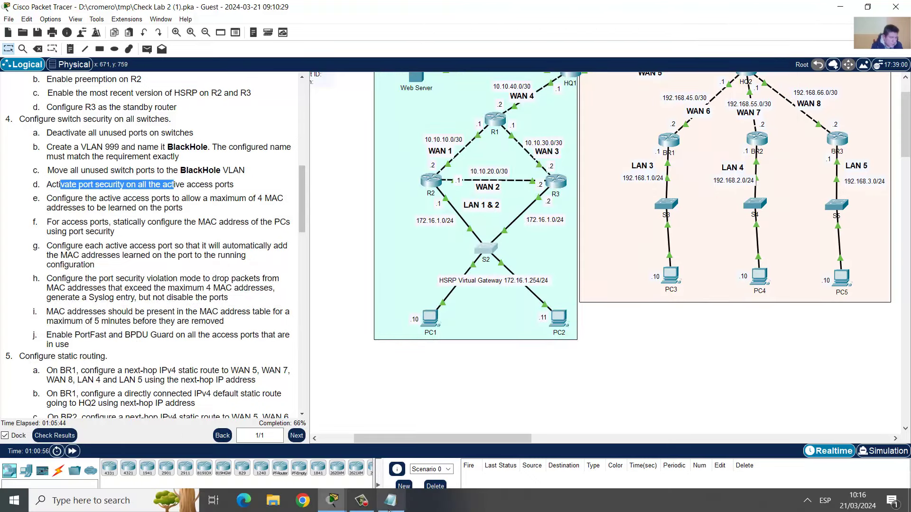
{"action": "left_click", "coordinate": [391, 504]}
{"action": "left_click_drag", "start_coordinate": [408, 116], "coordinate": [522, 119]}
{"action": "left_click_drag", "start_coordinate": [428, 131], "coordinate": [527, 131]}
{"action": "left_click", "coordinate": [206, 198]}
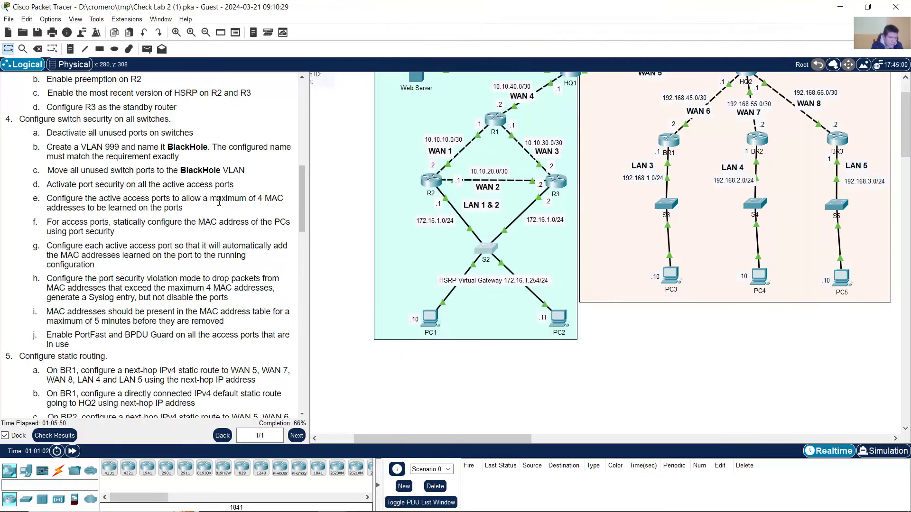
{"action": "left_click_drag", "start_coordinate": [218, 199], "coordinate": [269, 203]}
{"action": "left_click", "coordinate": [390, 501]}
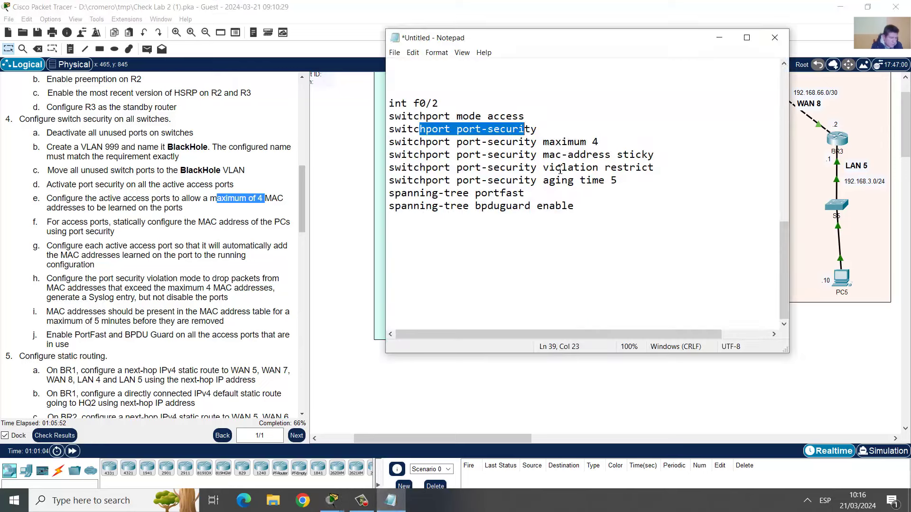
{"action": "left_click_drag", "start_coordinate": [543, 142], "coordinate": [599, 142]}
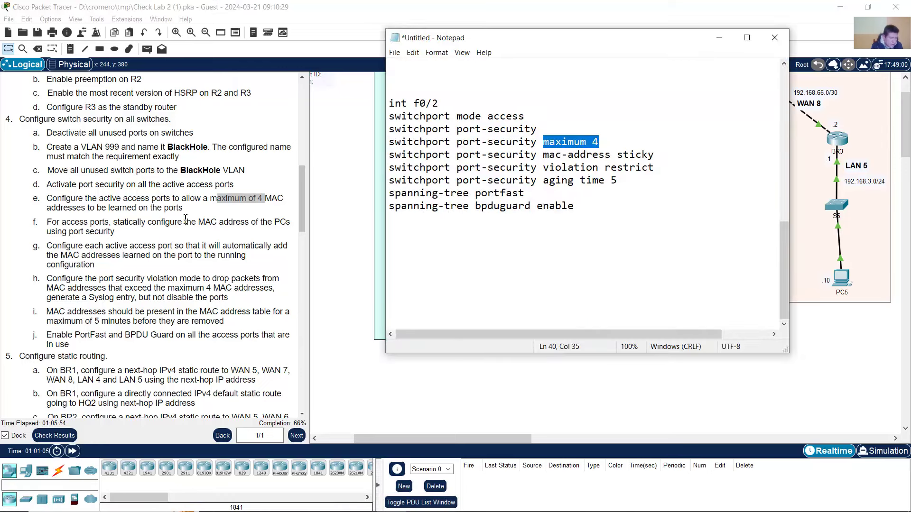
{"action": "left_click", "coordinate": [111, 225]}
{"action": "left_click_drag", "start_coordinate": [122, 225], "coordinate": [242, 222]}
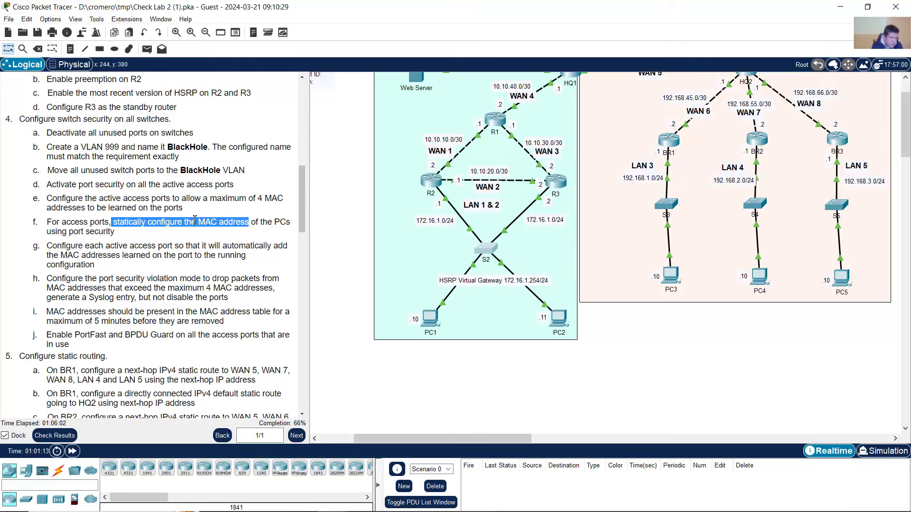
{"action": "key", "text": "alt+Tab"}
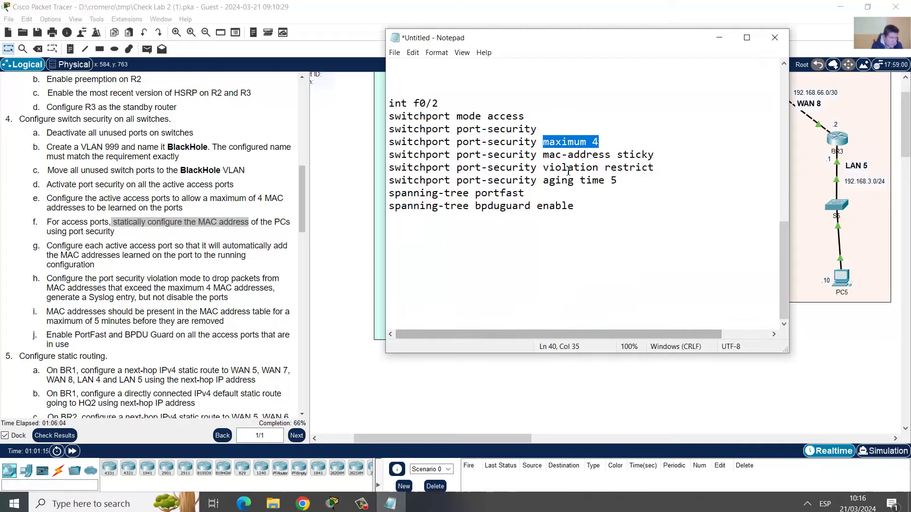
{"action": "left_click", "coordinate": [209, 226]}
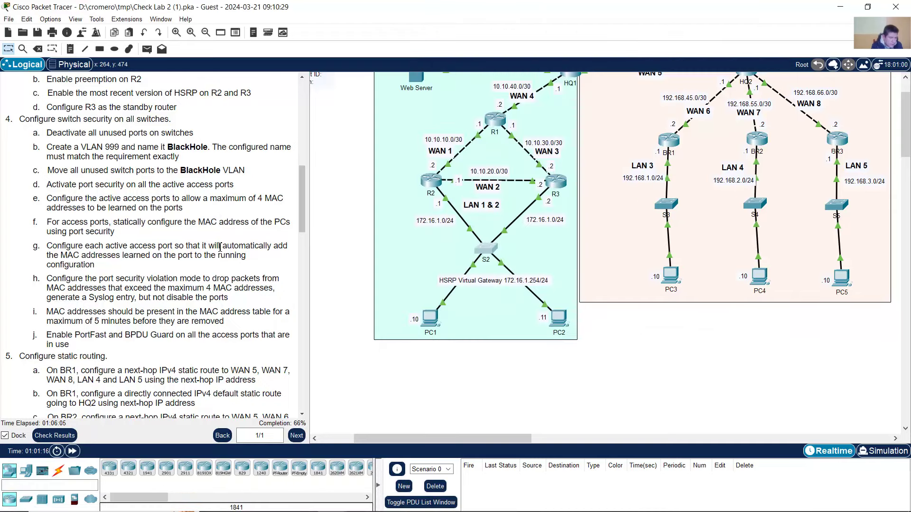
{"action": "left_click_drag", "start_coordinate": [274, 246], "coordinate": [132, 257]}
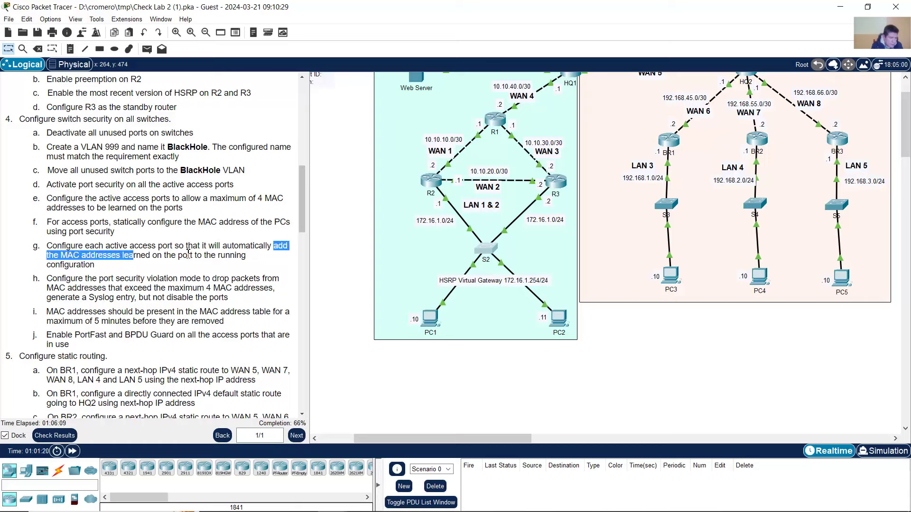
{"action": "left_click_drag", "start_coordinate": [188, 255], "coordinate": [124, 256]}
{"action": "left_click", "coordinate": [390, 506]}
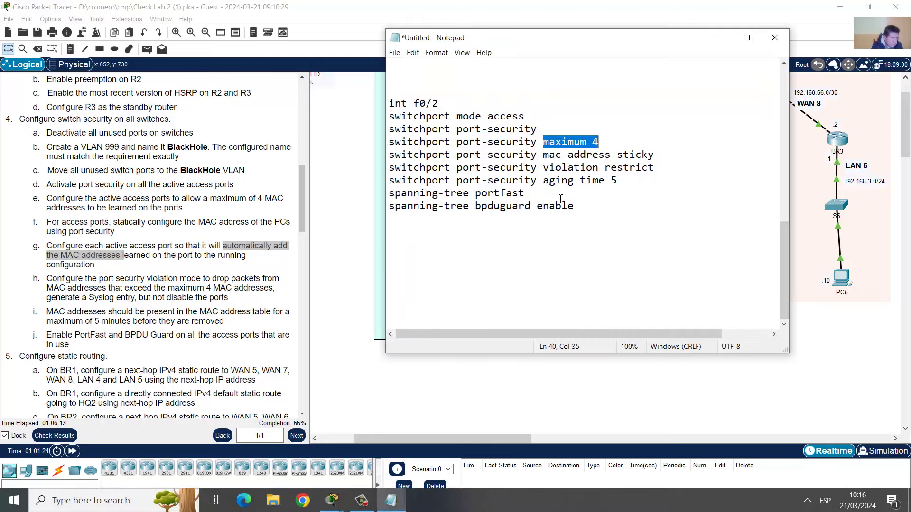
{"action": "left_click", "coordinate": [560, 158]}
{"action": "left_click_drag", "start_coordinate": [544, 155], "coordinate": [655, 160]}
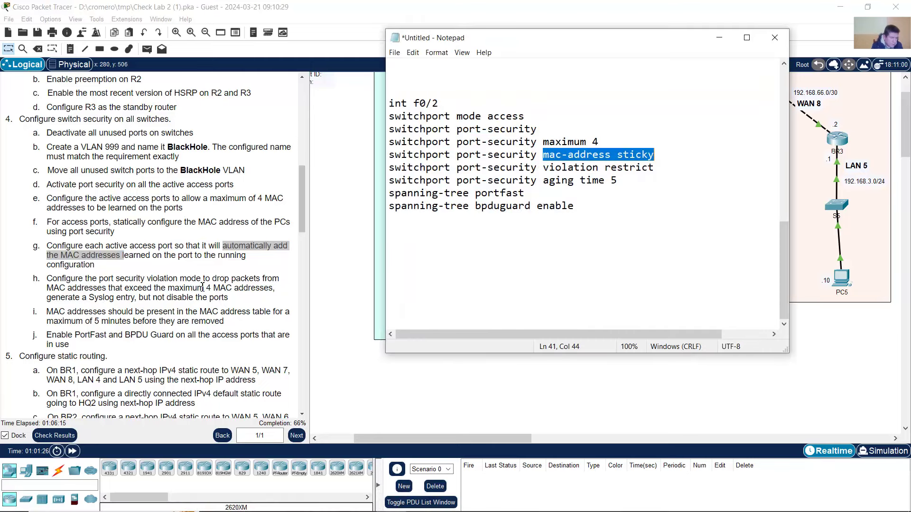
{"action": "left_click", "coordinate": [149, 276]}
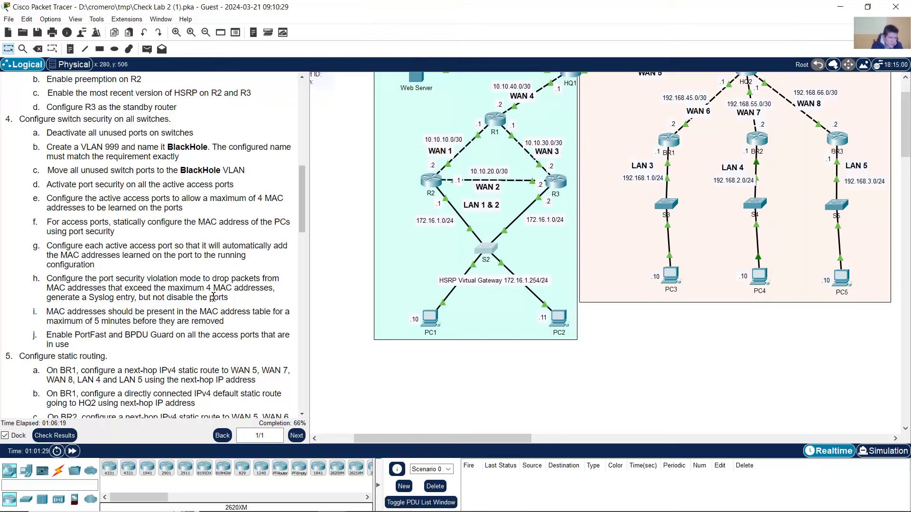
{"action": "left_click_drag", "start_coordinate": [99, 279], "coordinate": [180, 279]}
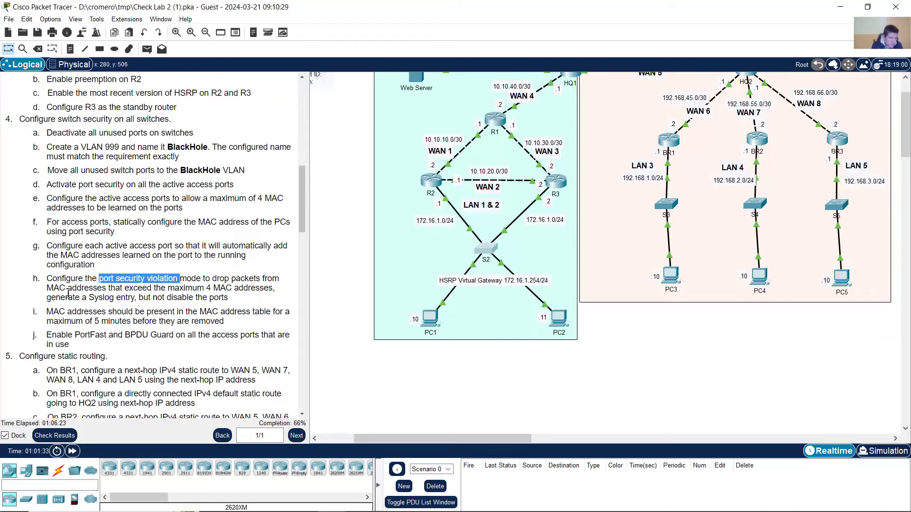
{"action": "left_click_drag", "start_coordinate": [60, 297], "coordinate": [114, 298]}
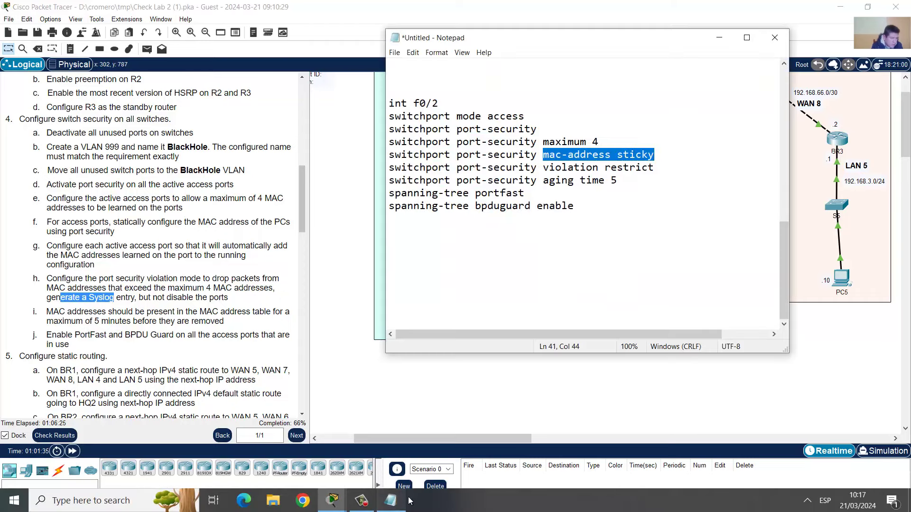
{"action": "left_click", "coordinate": [390, 500]}
{"action": "left_click", "coordinate": [579, 197]}
{"action": "left_click_drag", "start_coordinate": [545, 169], "coordinate": [655, 170]}
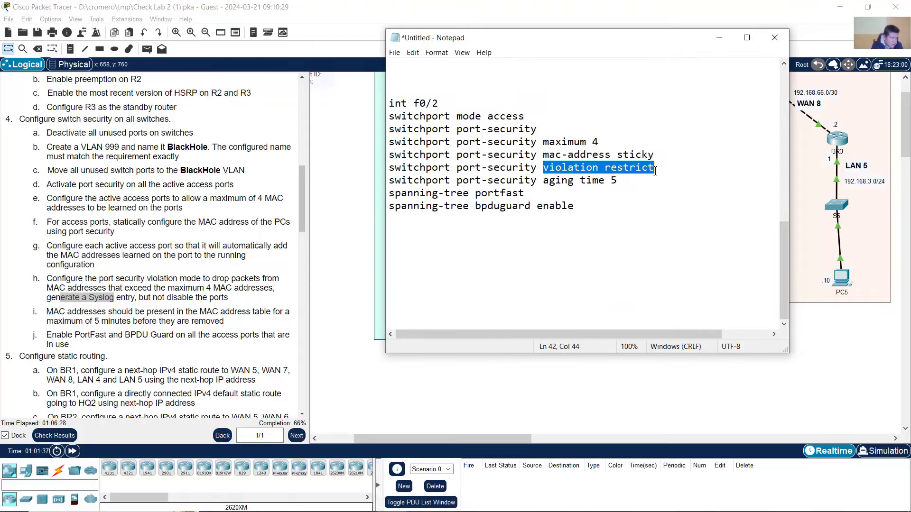
{"action": "left_click", "coordinate": [134, 313]}
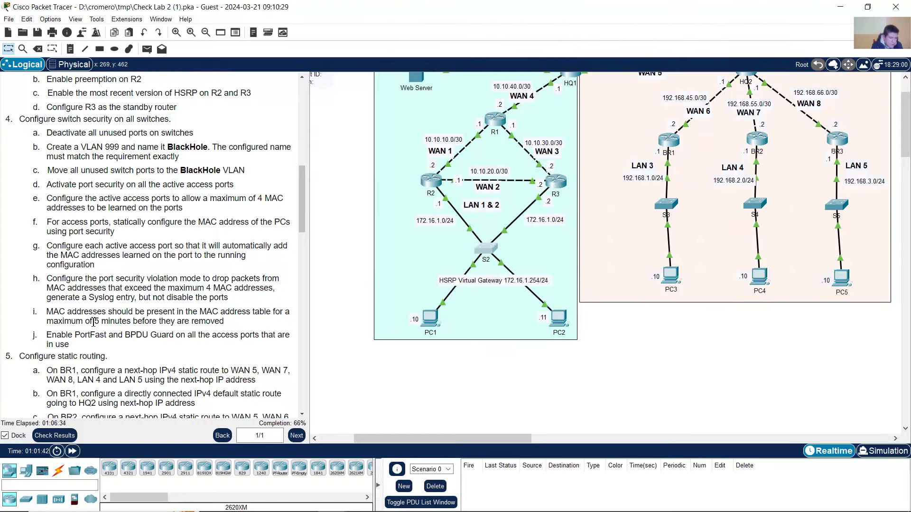
{"action": "left_click_drag", "start_coordinate": [93, 322], "coordinate": [172, 322]}
{"action": "left_click", "coordinate": [390, 501]}
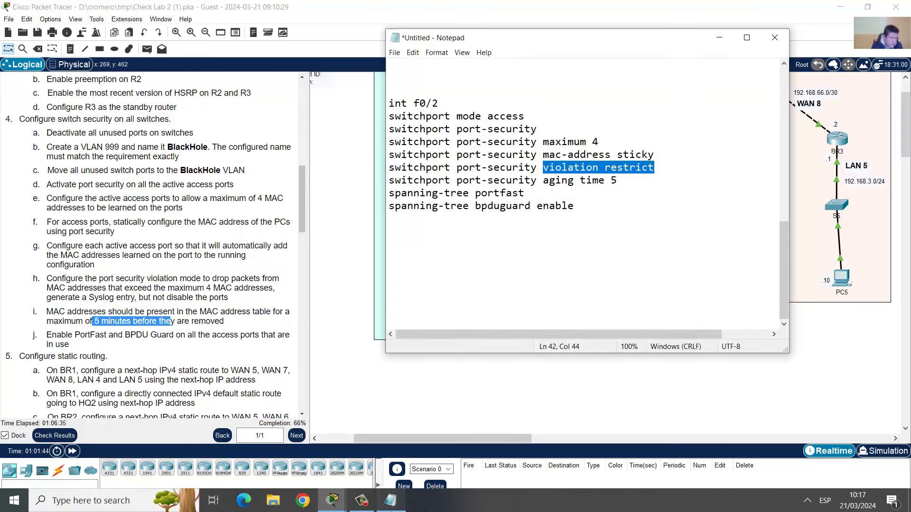
{"action": "left_click_drag", "start_coordinate": [544, 181], "coordinate": [623, 182]}
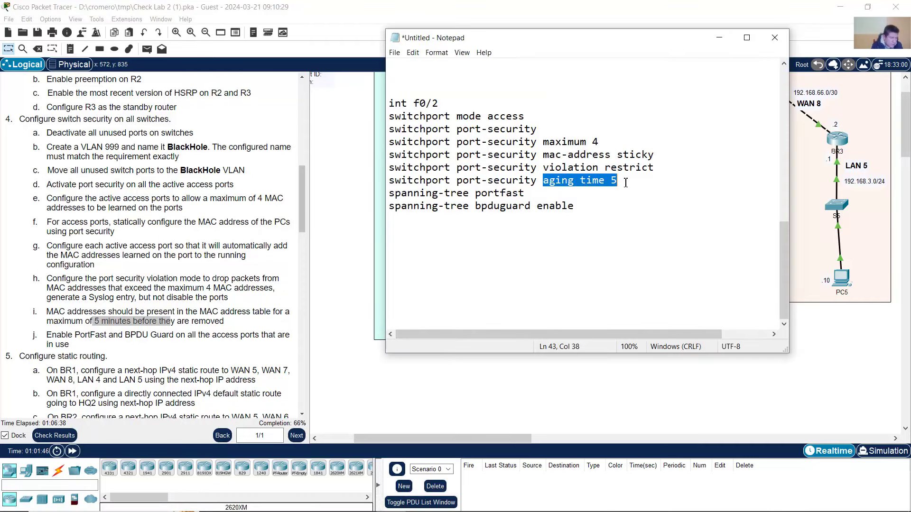
{"action": "left_click", "coordinate": [101, 344]}
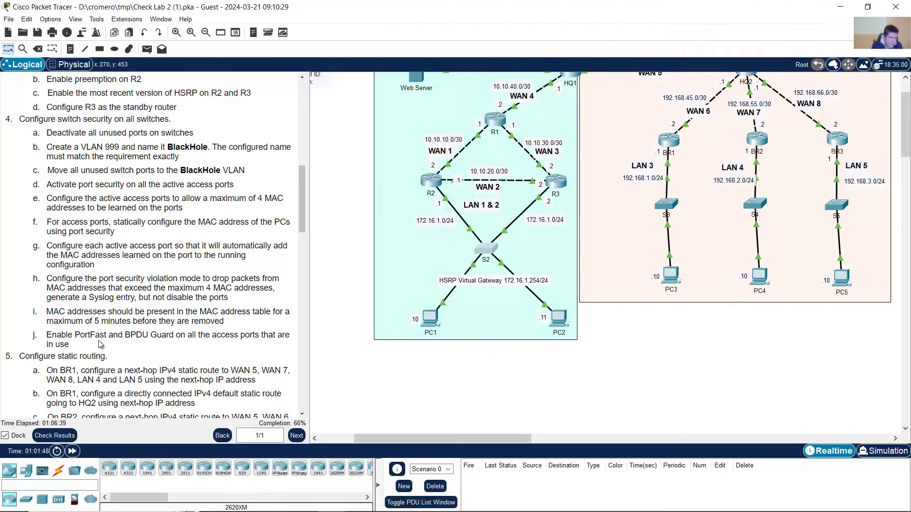
{"action": "left_click_drag", "start_coordinate": [75, 338], "coordinate": [168, 339]}
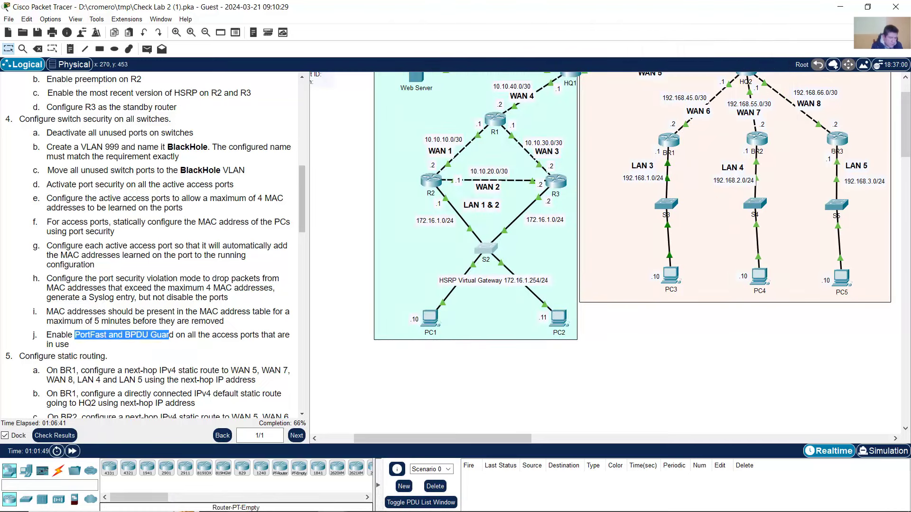
{"action": "left_click", "coordinate": [390, 500]}
{"action": "left_click_drag", "start_coordinate": [456, 193], "coordinate": [525, 193]}
{"action": "left_click_drag", "start_coordinate": [476, 206], "coordinate": [575, 206]}
{"action": "left_click", "coordinate": [598, 206]}
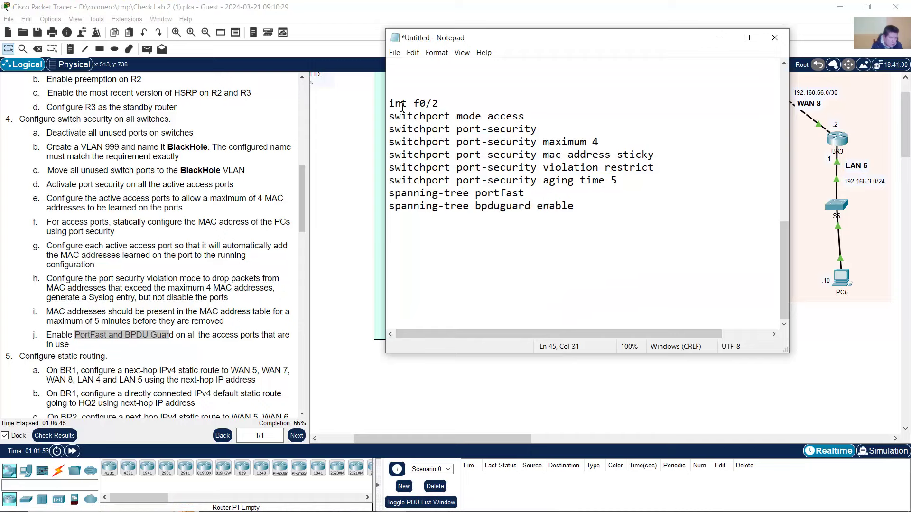
{"action": "left_click_drag", "start_coordinate": [392, 104], "coordinate": [440, 218]}
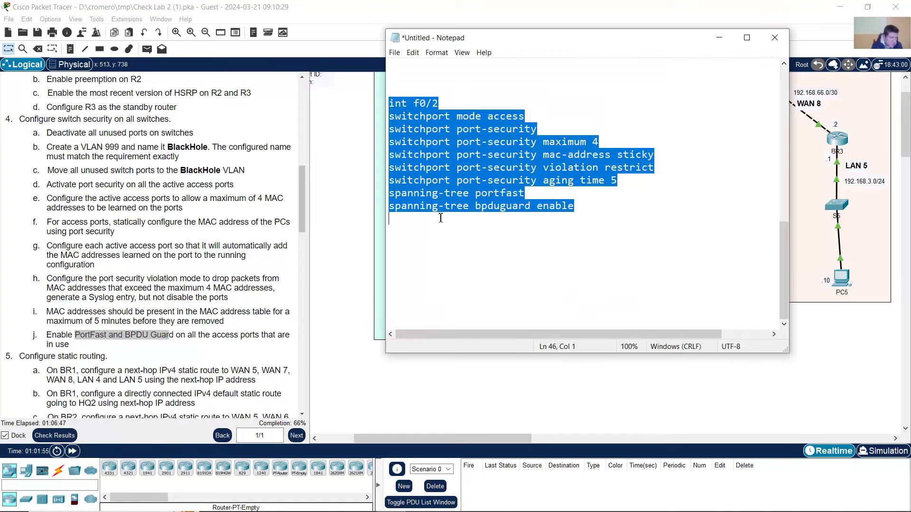
- Copy the f0/2 port-security, PortFast and BPDU Guard commands and paste them into S3's CLI
{"action": "right_click", "coordinate": [450, 173]}
{"action": "left_click", "coordinate": [472, 204]}
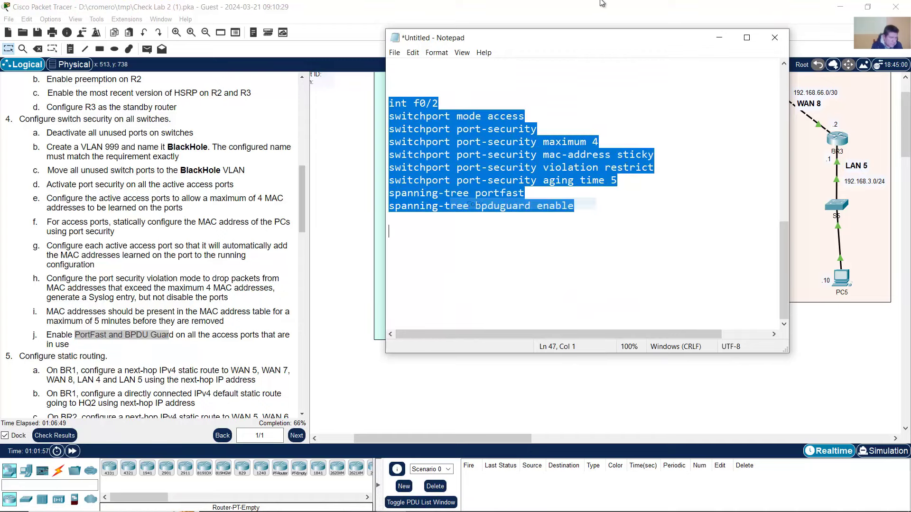
{"action": "left_click", "coordinate": [607, 3]}
{"action": "left_click", "coordinate": [666, 204]}
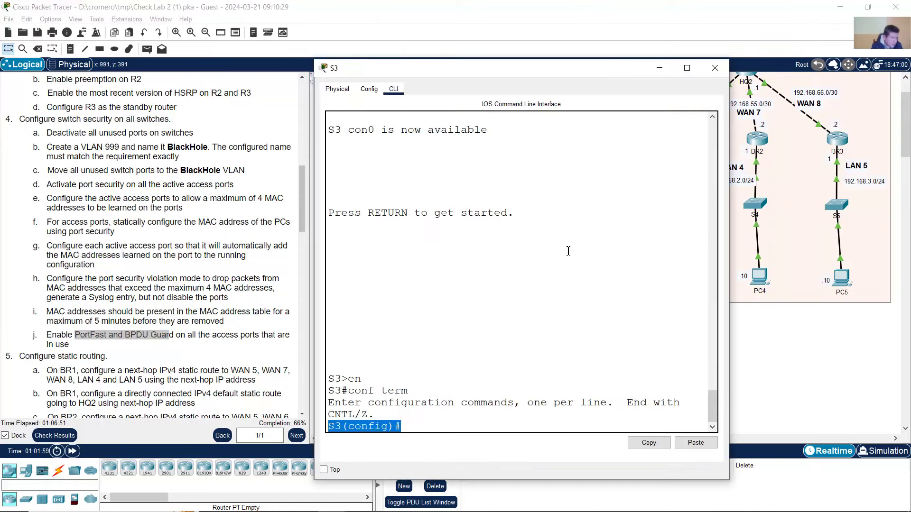
{"action": "right_click", "coordinate": [468, 426]}
{"action": "left_click", "coordinate": [488, 443]}
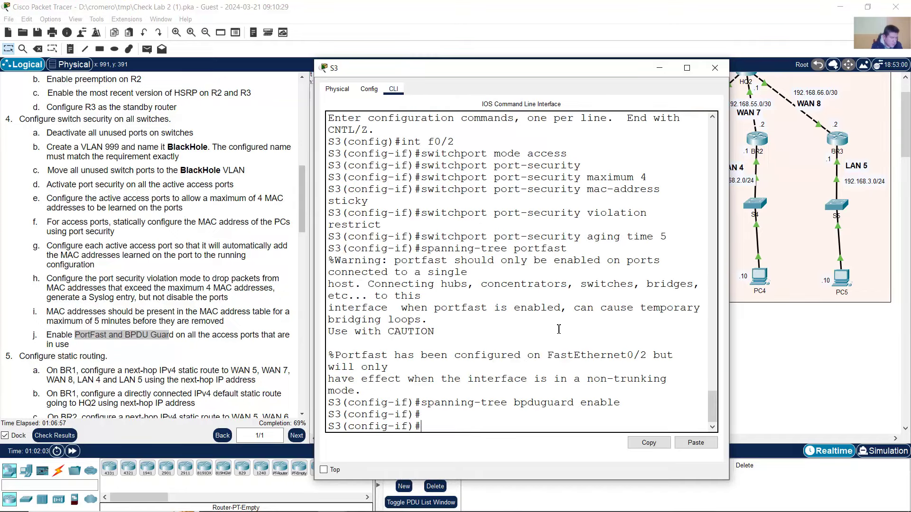
- Widen S3's console and clear the PortFast warning output
{"action": "left_click_drag", "start_coordinate": [312, 279], "coordinate": [139, 279]}
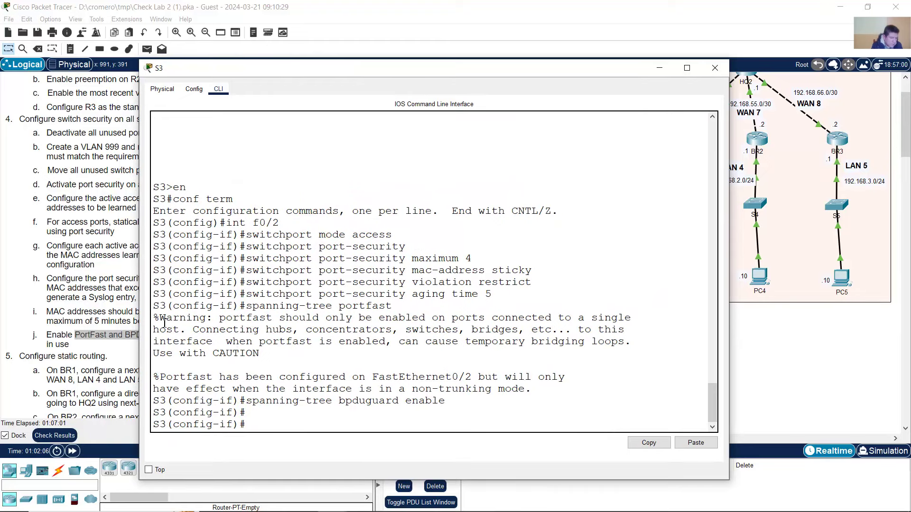
{"action": "left_click_drag", "start_coordinate": [165, 322], "coordinate": [564, 388]}
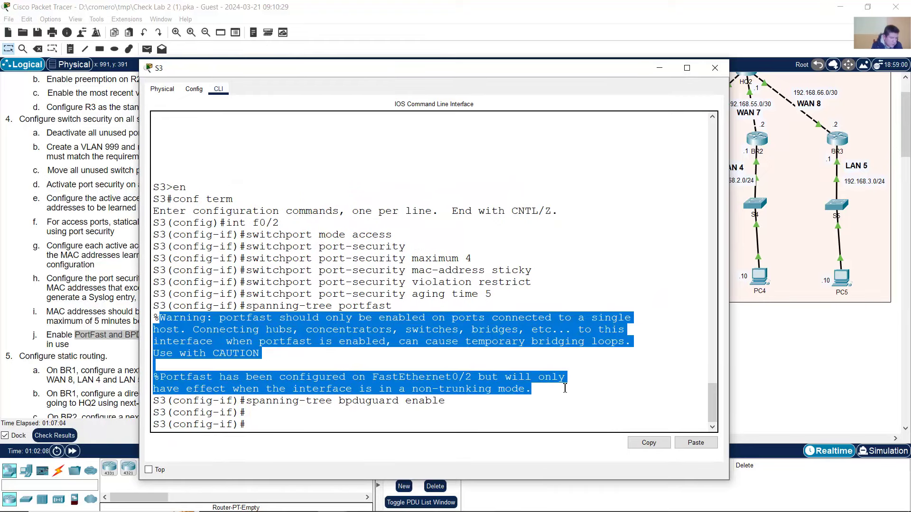
{"action": "left_click", "coordinate": [437, 406]}
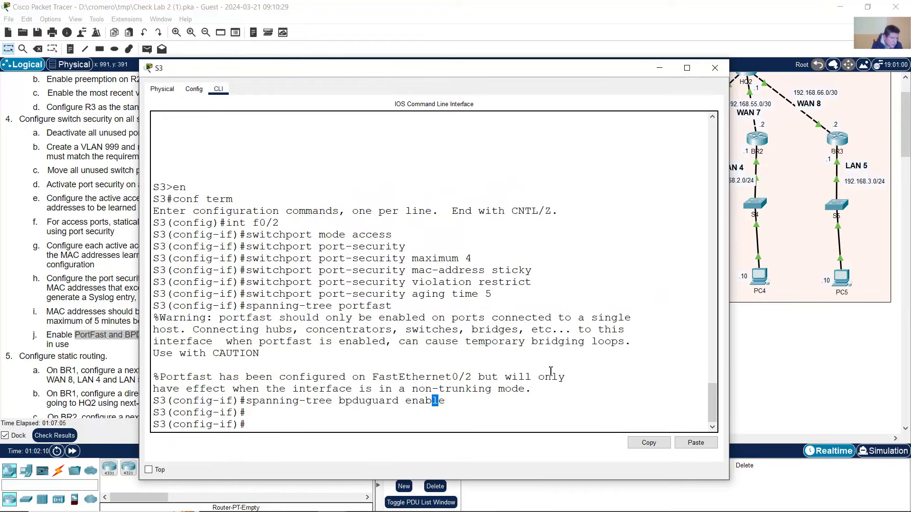
{"action": "left_click", "coordinate": [583, 364]}
{"action": "left_click", "coordinate": [760, 355]}
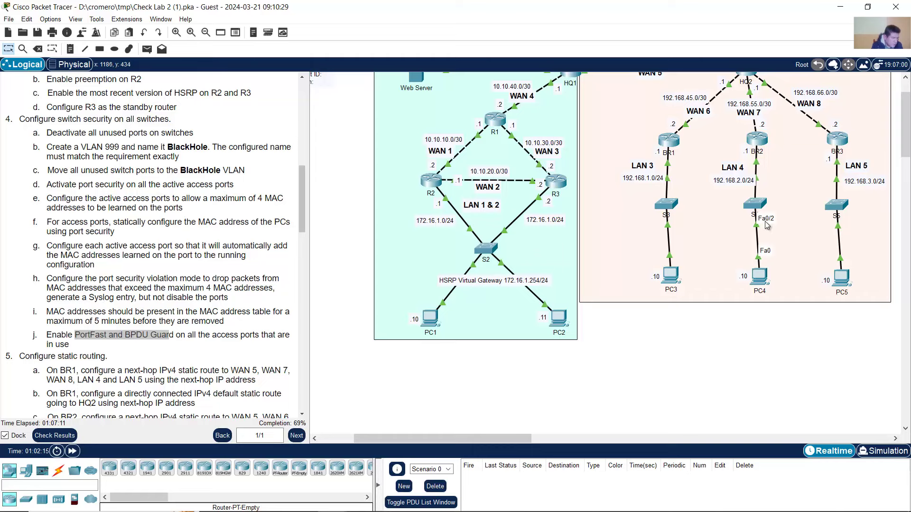
- On S4, enter en and conf term, then paste the f0/2 port-security, PortFast and BPDU Guard block
{"action": "left_click", "coordinate": [753, 207]}
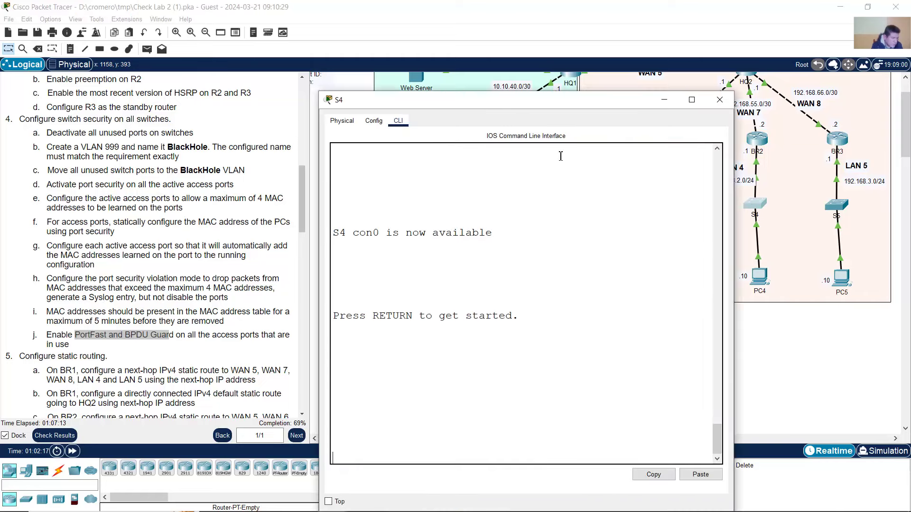
{"action": "left_click_drag", "start_coordinate": [573, 102], "coordinate": [563, 60]}
{"action": "key", "text": "Return"}
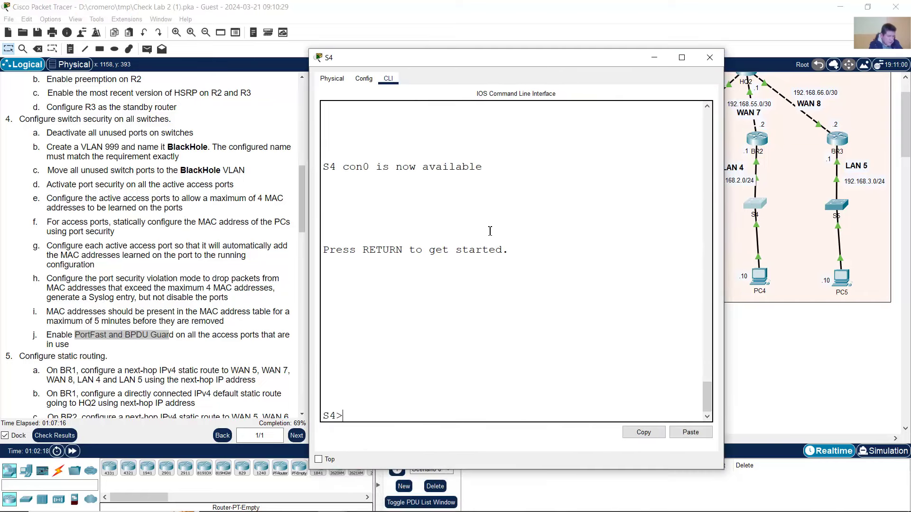
{"action": "type", "text": "en"}
{"action": "key", "text": "Return"}
{"action": "type", "text": "conf term"}
{"action": "key", "text": "Return"}
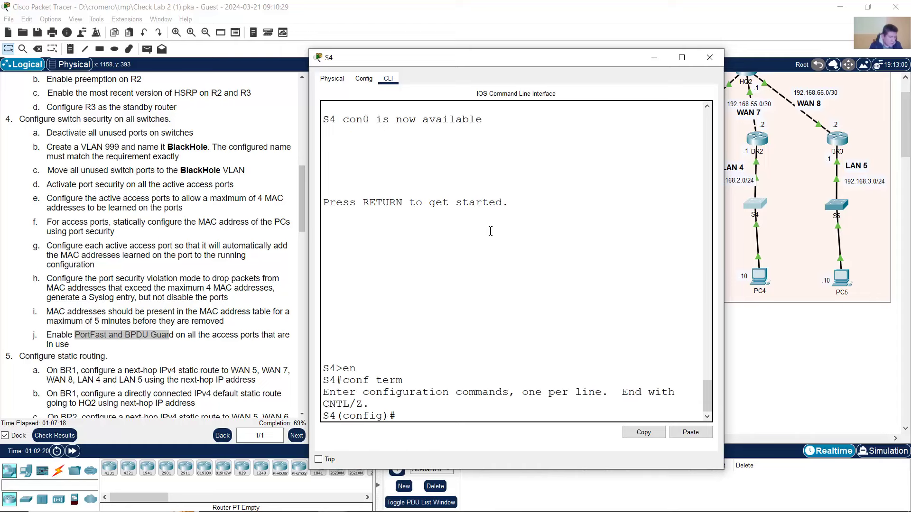
{"action": "triple_click", "coordinate": [403, 414]}
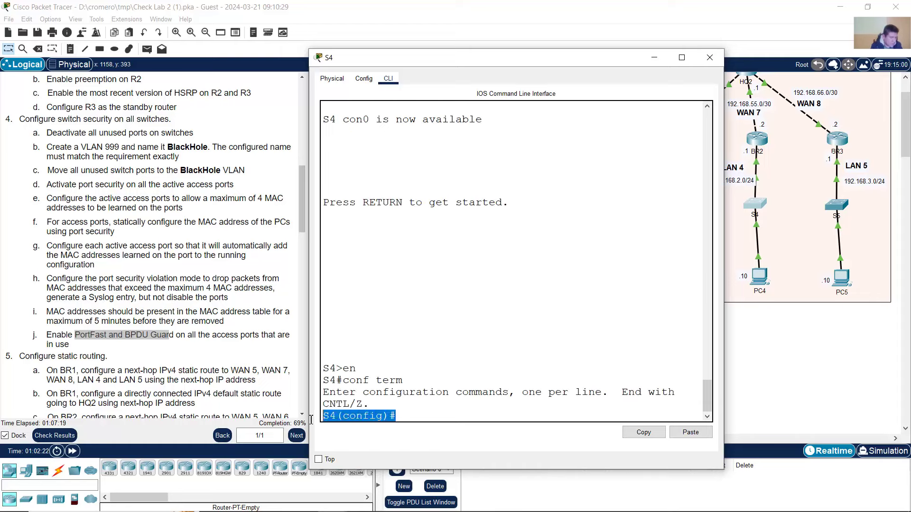
{"action": "right_click", "coordinate": [406, 415]}
{"action": "left_click", "coordinate": [430, 435]}
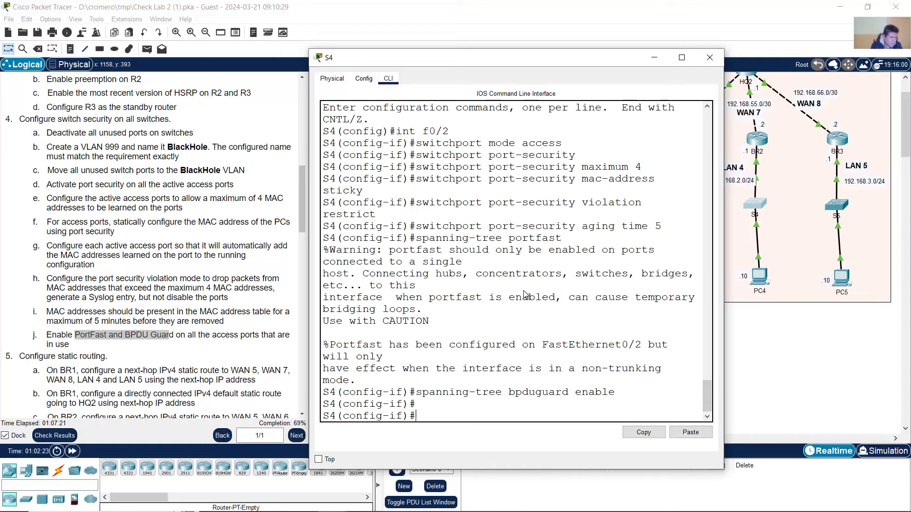
{"action": "left_click_drag", "start_coordinate": [308, 266], "coordinate": [144, 273]}
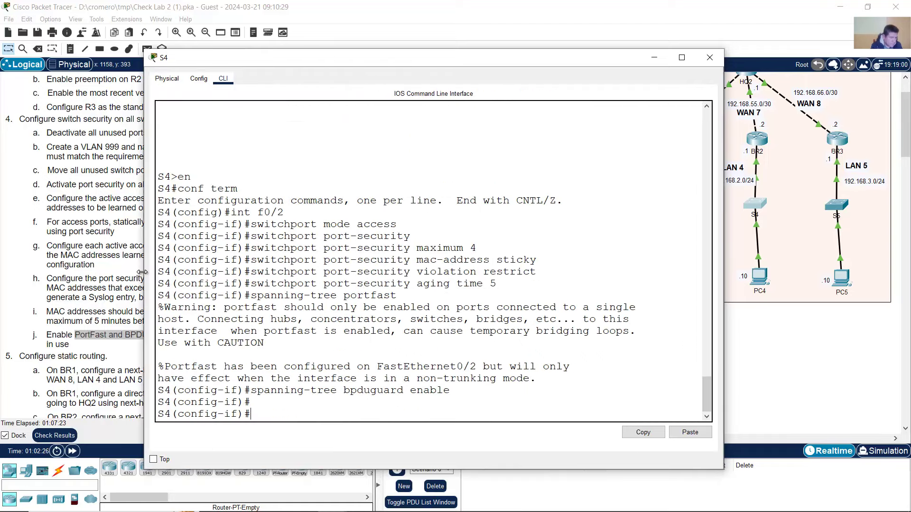
{"action": "left_click_drag", "start_coordinate": [224, 212], "coordinate": [503, 404]}
{"action": "left_click", "coordinate": [892, 371]}
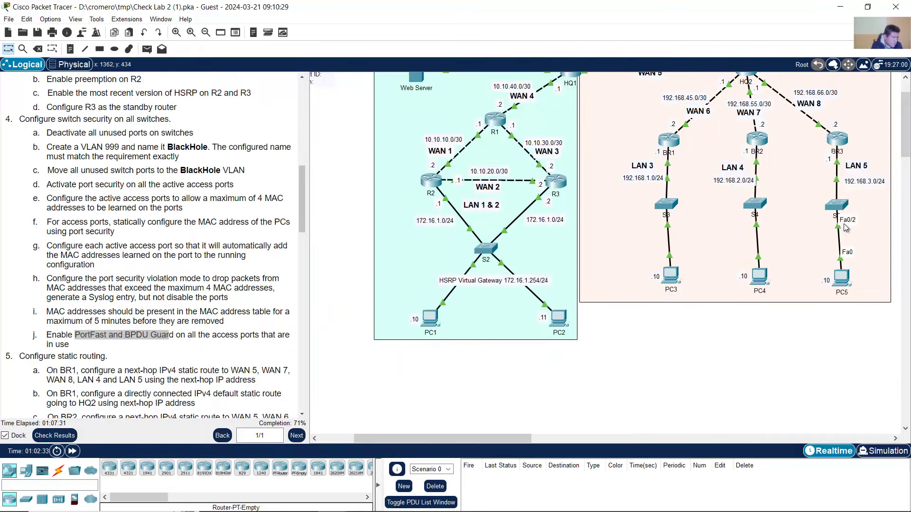
- On S5, enter en and conf term, then paste the same f0/2 security block
{"action": "double_click", "coordinate": [837, 204]}
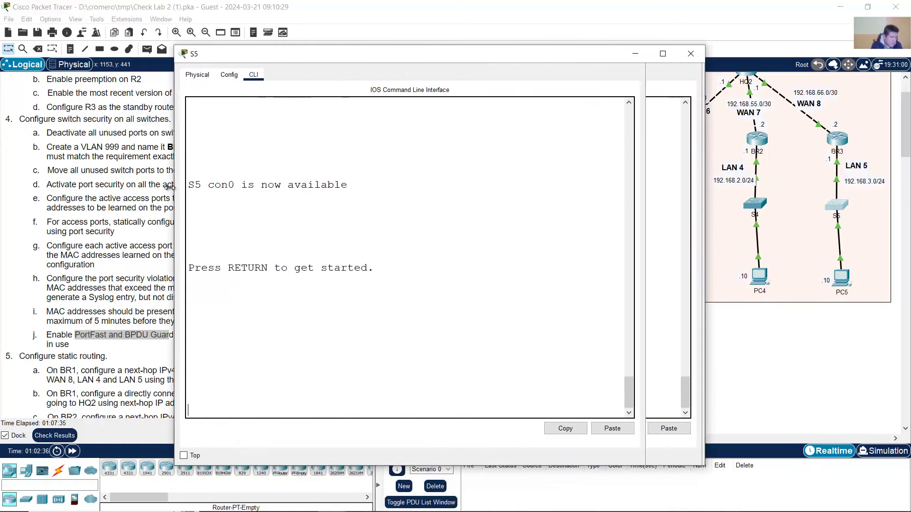
{"action": "key", "text": "Return"}
{"action": "type", "text": "en"}
{"action": "key", "text": "Return"}
{"action": "type", "text": "conf term"}
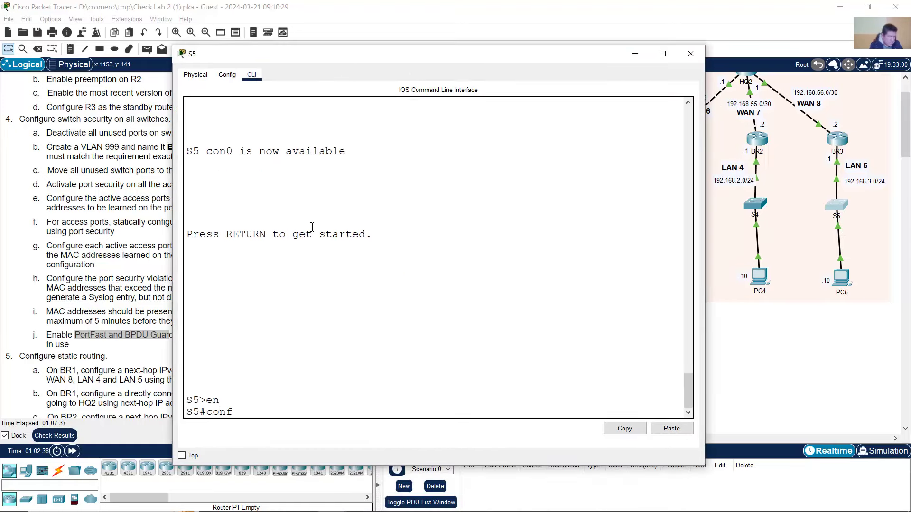
{"action": "key", "text": "Return"}
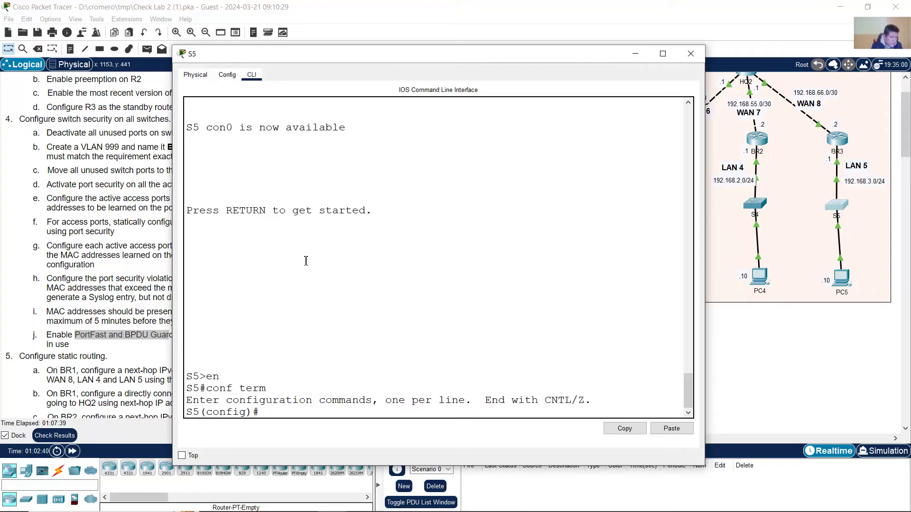
{"action": "right_click", "coordinate": [304, 260]}
{"action": "left_click", "coordinate": [337, 280]}
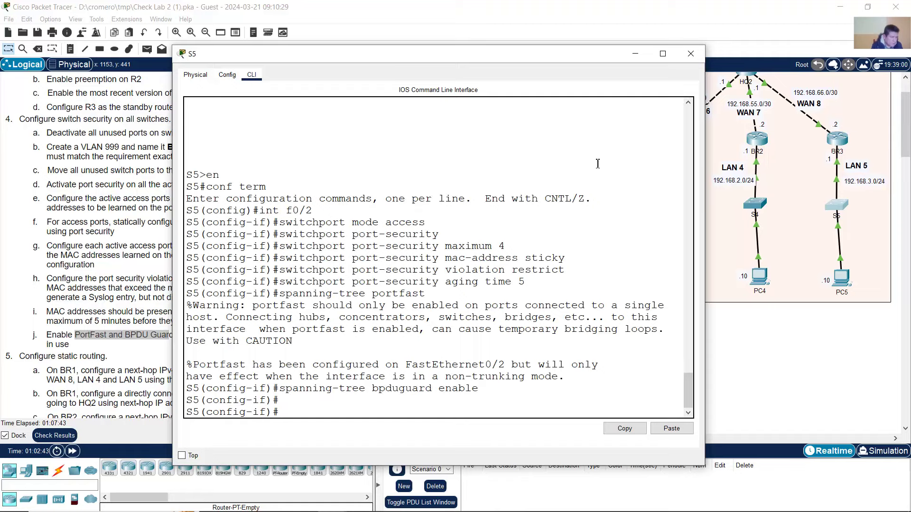
{"action": "left_click", "coordinate": [691, 53]}
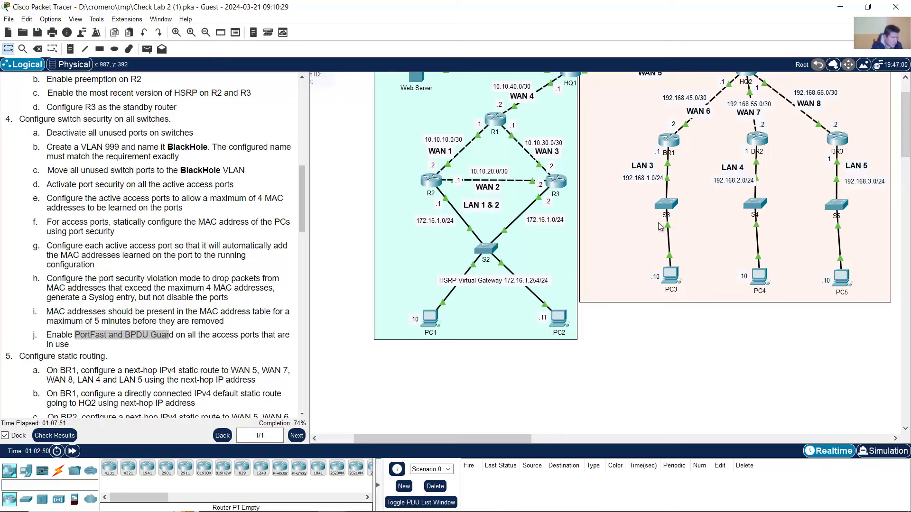
- Highlight task f's requirement to statically add allowed MAC addresses
{"action": "left_click", "coordinate": [121, 284]}
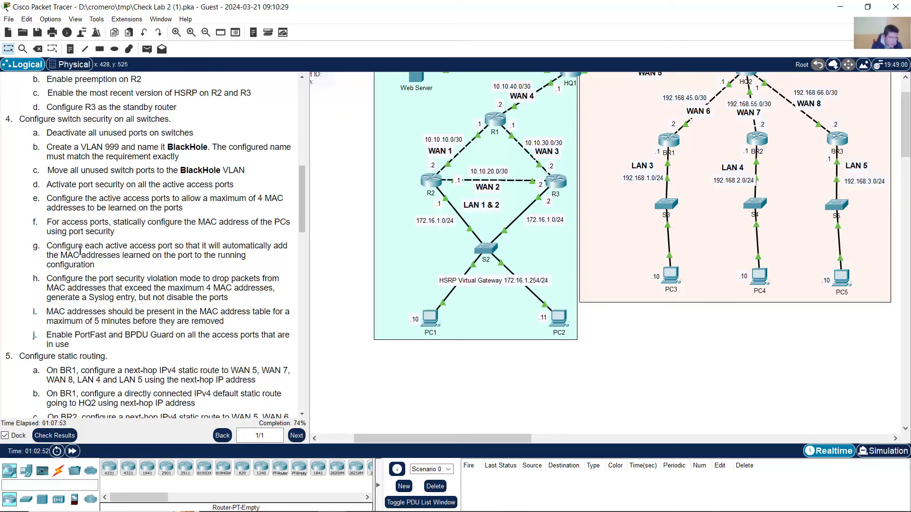
{"action": "left_click_drag", "start_coordinate": [117, 223], "coordinate": [171, 224]}
{"action": "left_click", "coordinate": [143, 227]}
{"action": "left_click_drag", "start_coordinate": [110, 222], "coordinate": [245, 239]}
- Recall the earlier port-security mac-address command from S3's CLI history
{"action": "left_click", "coordinate": [669, 209]}
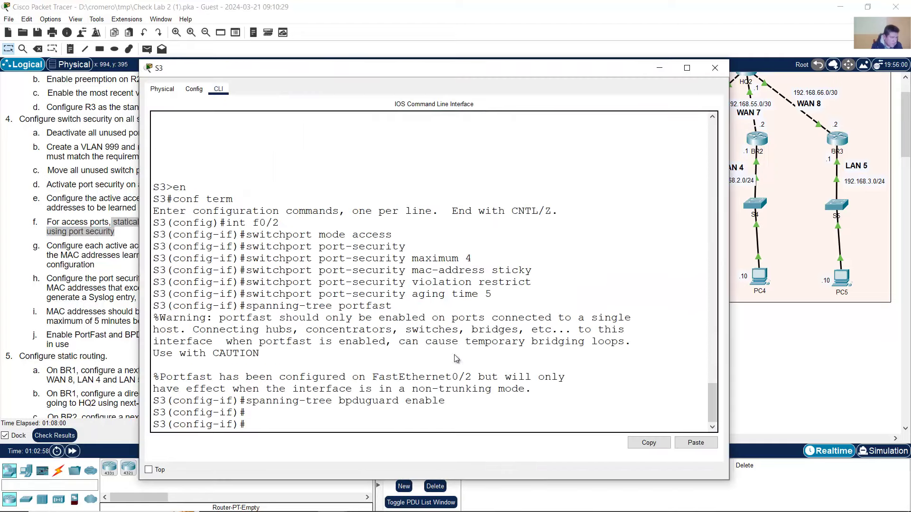
{"action": "left_click_drag", "start_coordinate": [227, 223], "coordinate": [301, 223]}
{"action": "left_click", "coordinate": [232, 418]}
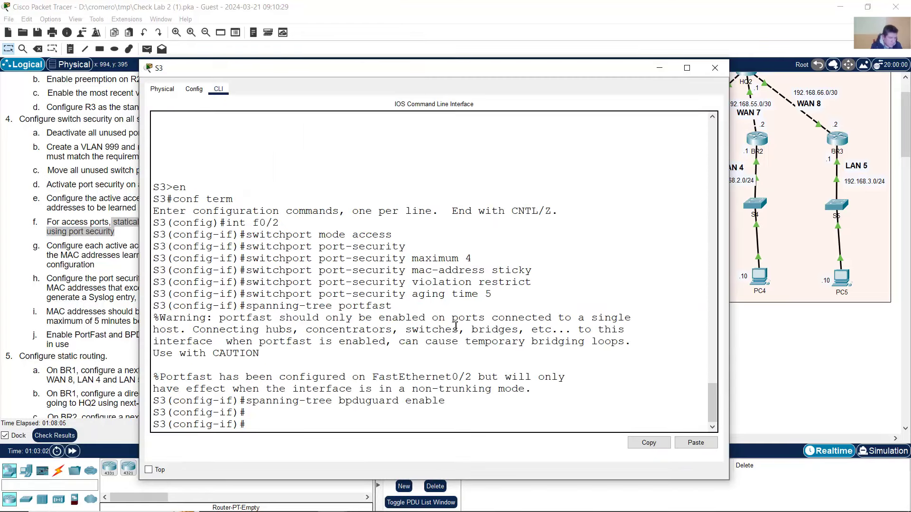
{"action": "key", "text": "Up"}
{"action": "key", "text": "Up"}
{"action": "key", "text": "Up"}
{"action": "key", "text": "Up"}
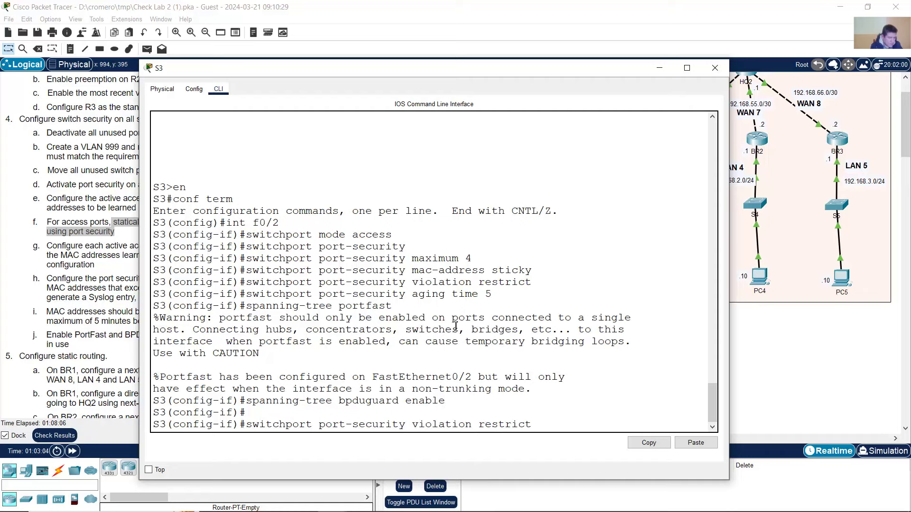
{"action": "key", "text": "Up"}
{"action": "left_click", "coordinate": [731, 327]}
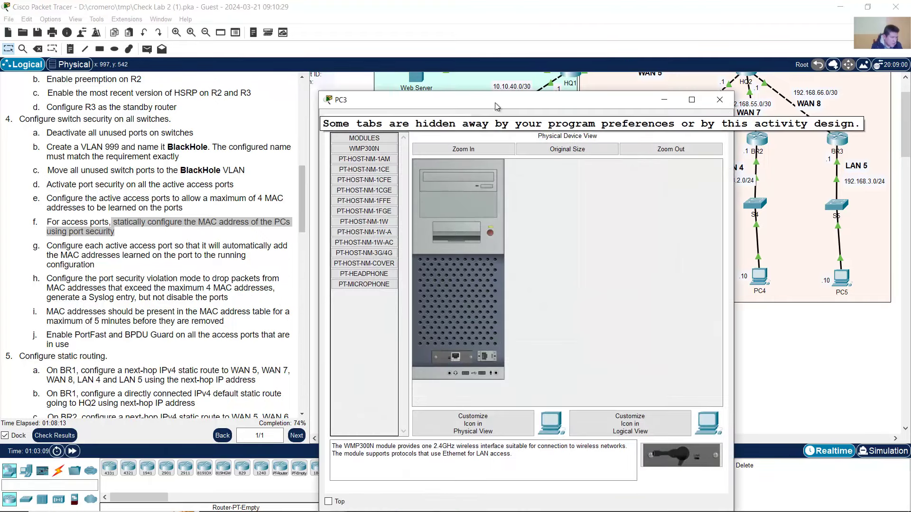
- Run ipconfig in PC3's Command Prompt and copy its physical address 000C.CF4D.96C5
{"action": "left_click_drag", "start_coordinate": [494, 95], "coordinate": [528, 58]}
{"action": "left_click", "coordinate": [437, 77]}
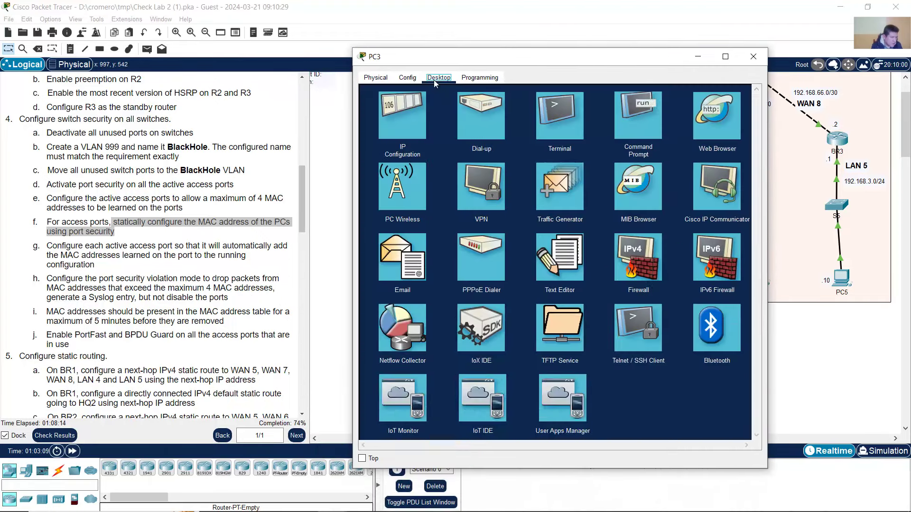
{"action": "left_click", "coordinate": [640, 113]}
{"action": "type", "text": "ip"}
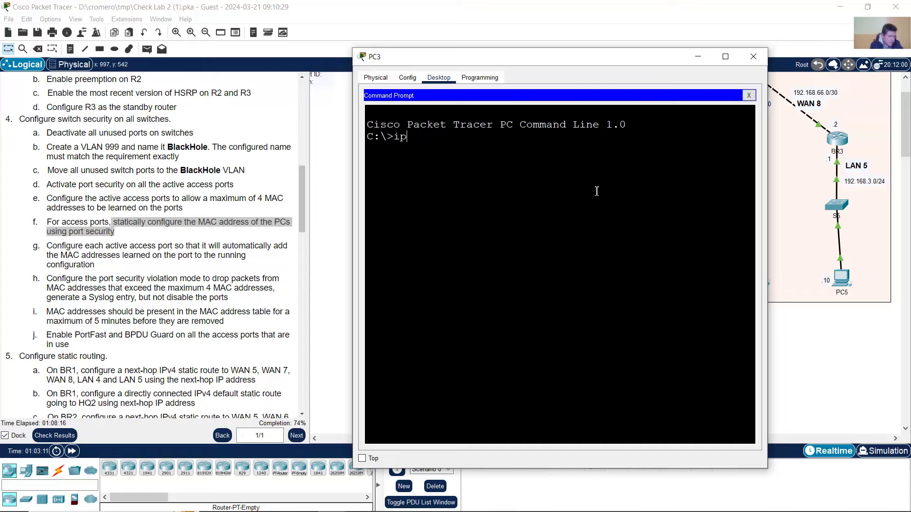
{"action": "type", "text": "config /all"}
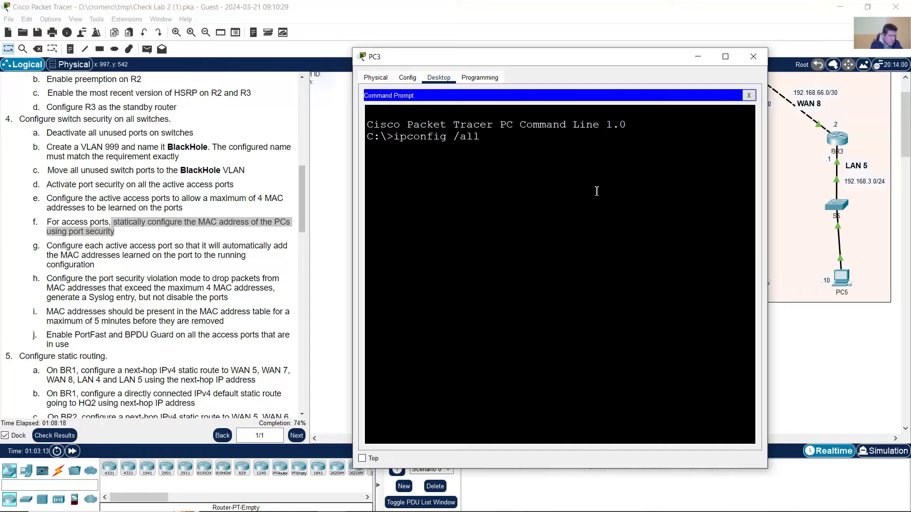
{"action": "key", "text": "Return"}
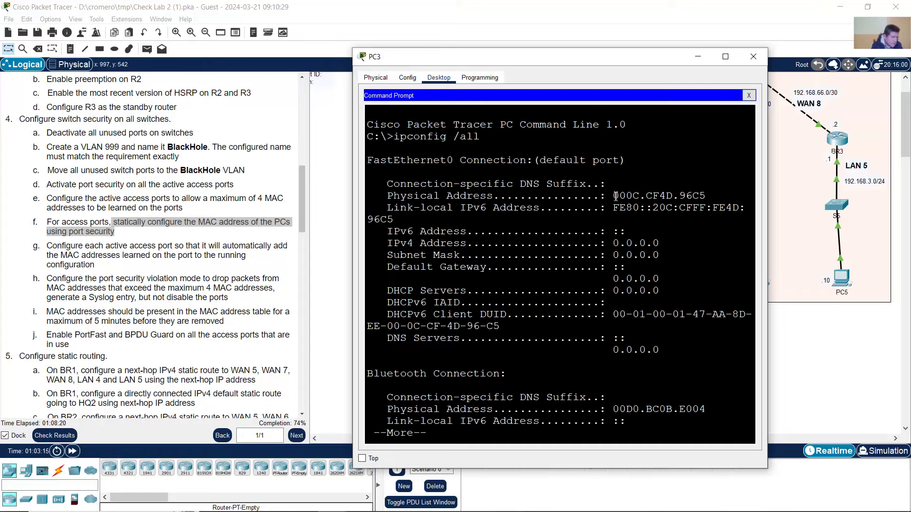
{"action": "left_click_drag", "start_coordinate": [615, 196], "coordinate": [707, 196]}
{"action": "right_click", "coordinate": [699, 197]}
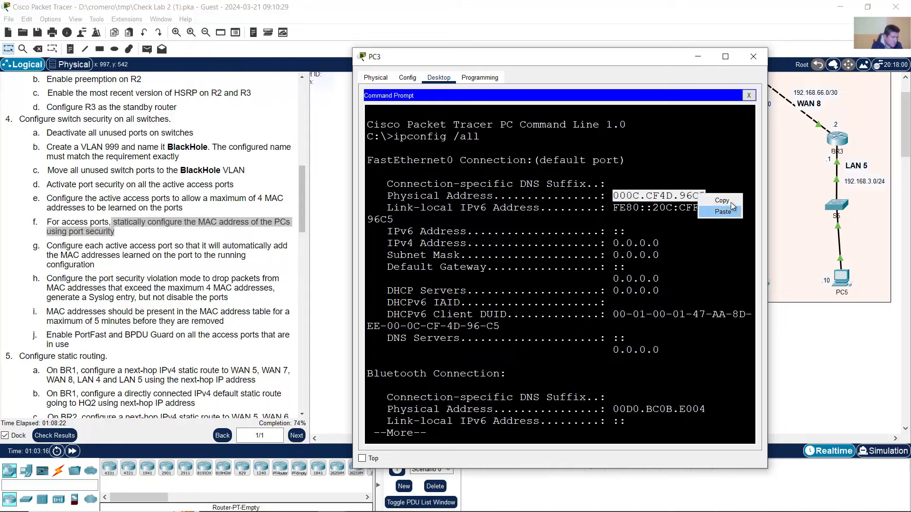
{"action": "left_click", "coordinate": [720, 200]}
- Paste PC3's MAC into S3's switchport port-security mac-address command and run it
{"action": "left_click", "coordinate": [674, 3]}
{"action": "left_click", "coordinate": [664, 211]}
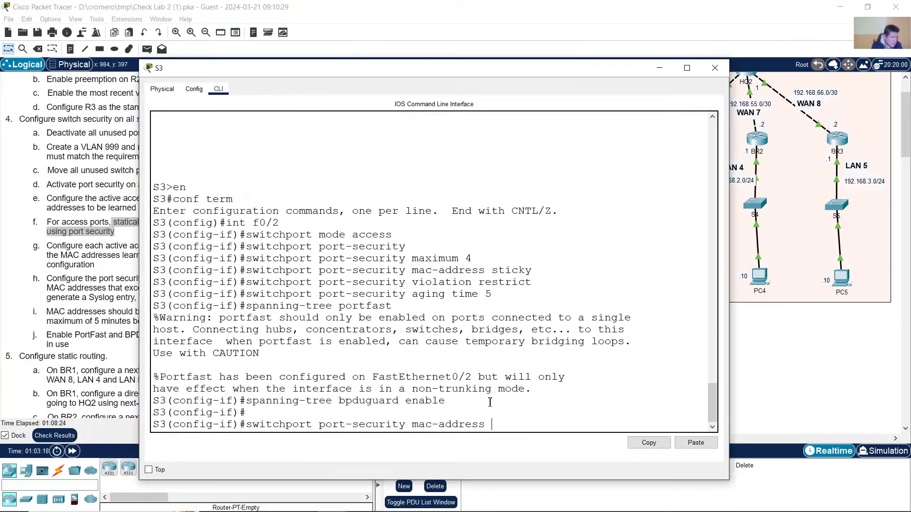
{"action": "right_click", "coordinate": [528, 422]}
{"action": "left_click", "coordinate": [548, 439]}
{"action": "key", "text": "Return"}
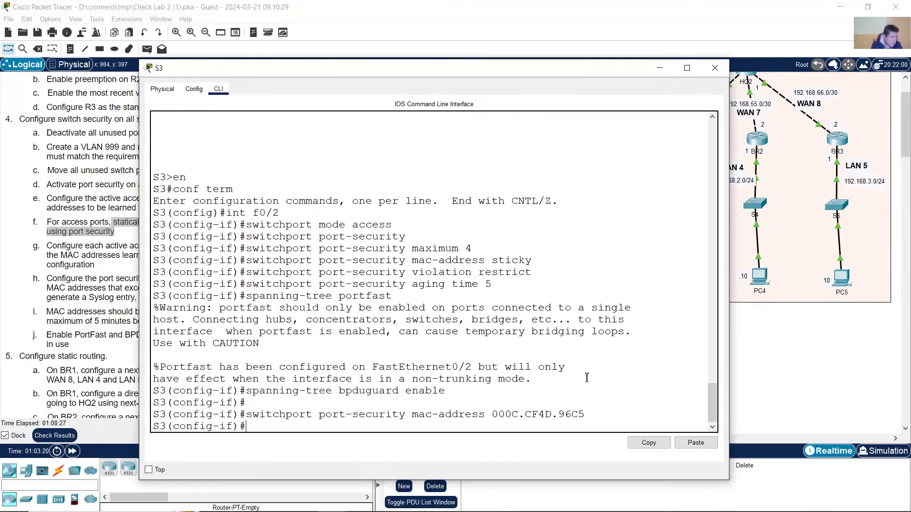
{"action": "left_click", "coordinate": [714, 68]}
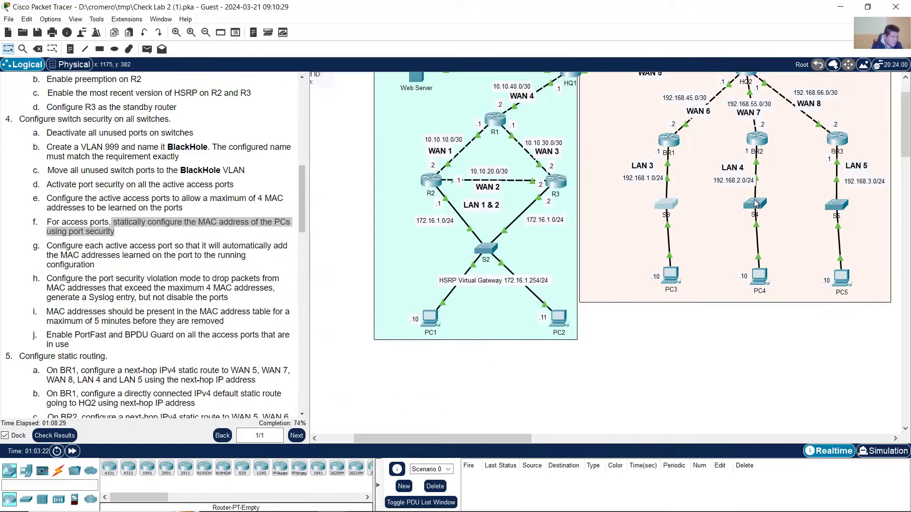
- Recall the port-security mac-address command from S4's CLI history
{"action": "left_click", "coordinate": [755, 204]}
{"action": "key", "text": "Up"}
{"action": "key", "text": "Up"}
{"action": "key", "text": "Up"}
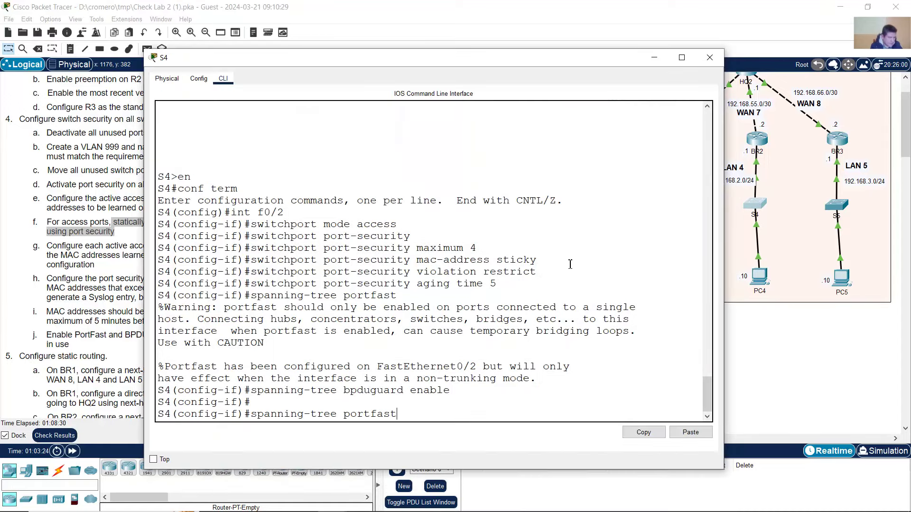
{"action": "key", "text": "Up"}
{"action": "key", "text": "Up"}
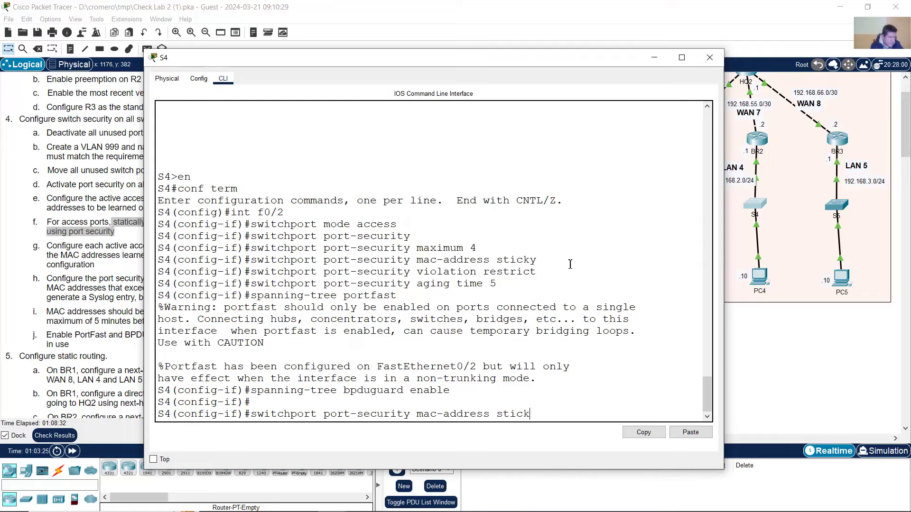
{"action": "left_click", "coordinate": [793, 348]}
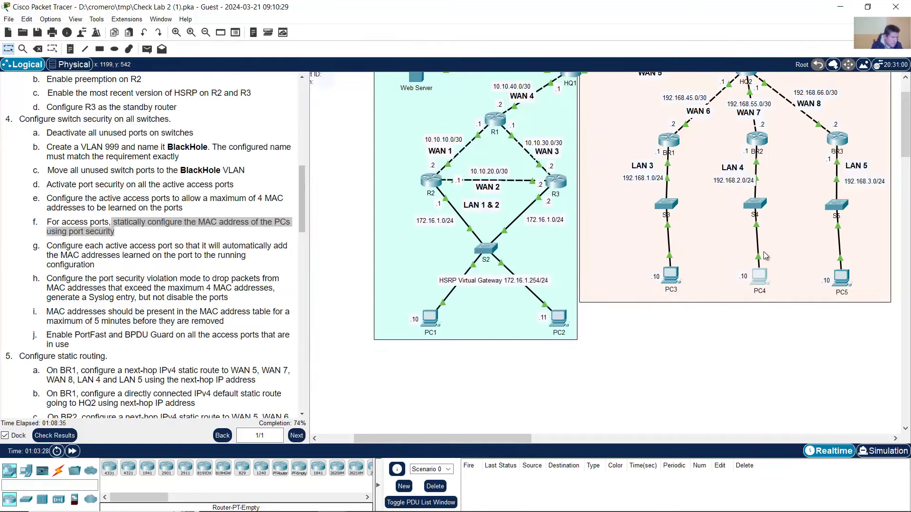
- Run ipconfig /all on PC4 and copy its physical address 0007.ECD6.D5AC
{"action": "left_click", "coordinate": [764, 274]}
{"action": "left_click", "coordinate": [405, 121]}
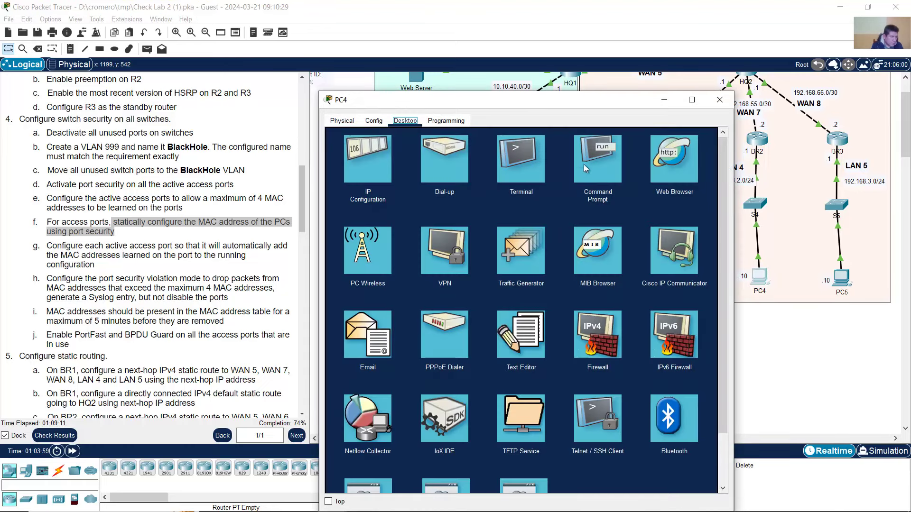
{"action": "left_click", "coordinate": [583, 162]}
{"action": "type", "text": "ipconfig"}
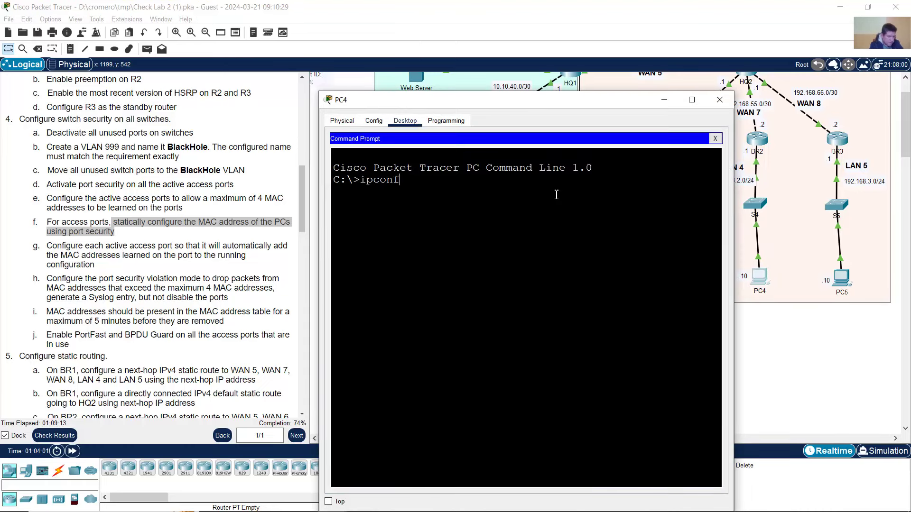
{"action": "type", "text": " /all"}
{"action": "key", "text": "Return"}
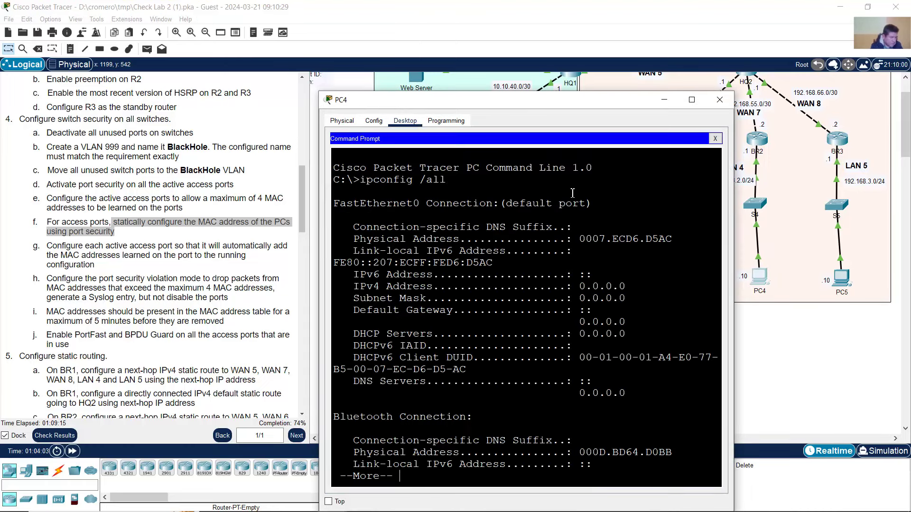
{"action": "left_click_drag", "start_coordinate": [579, 238], "coordinate": [672, 245]}
{"action": "right_click", "coordinate": [663, 240]}
{"action": "left_click", "coordinate": [683, 247]}
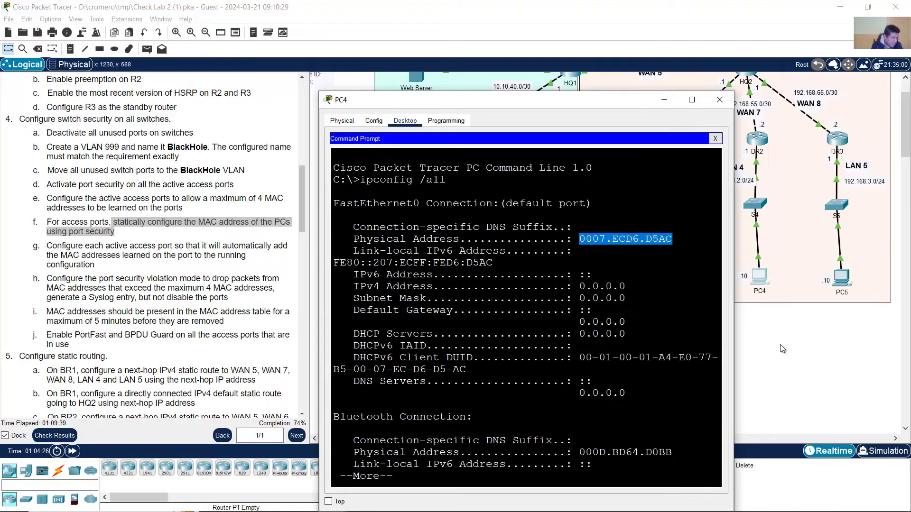
- Paste PC4's MAC into S4's mac-address command, apply it, and start the same command on S5
{"action": "left_click", "coordinate": [781, 346]}
{"action": "left_click", "coordinate": [756, 205]}
{"action": "right_click", "coordinate": [619, 392]}
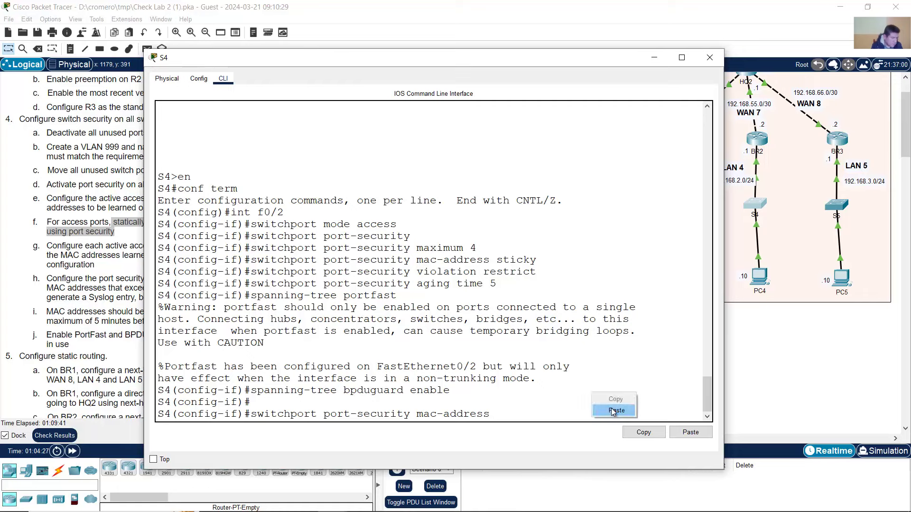
{"action": "left_click", "coordinate": [627, 412]}
{"action": "left_click_drag", "start_coordinate": [425, 415], "coordinate": [631, 416]}
{"action": "left_click", "coordinate": [622, 416]}
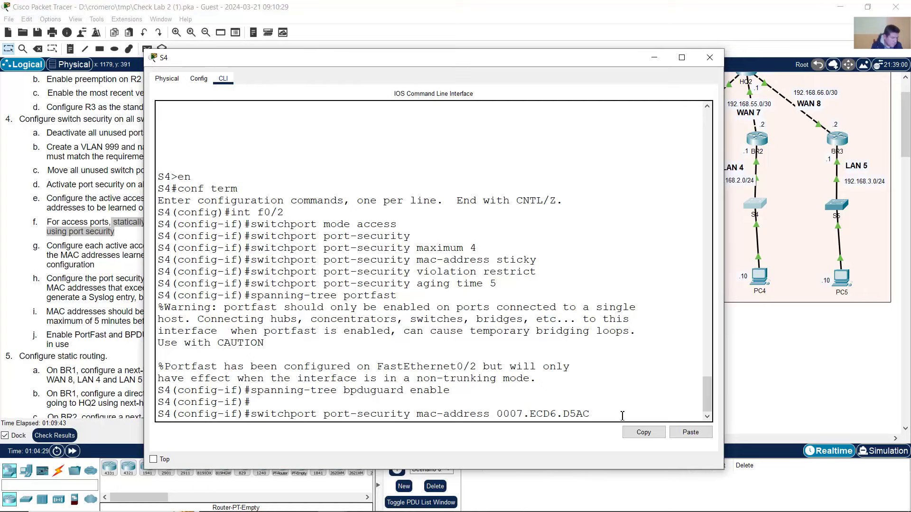
{"action": "key", "text": "Return"}
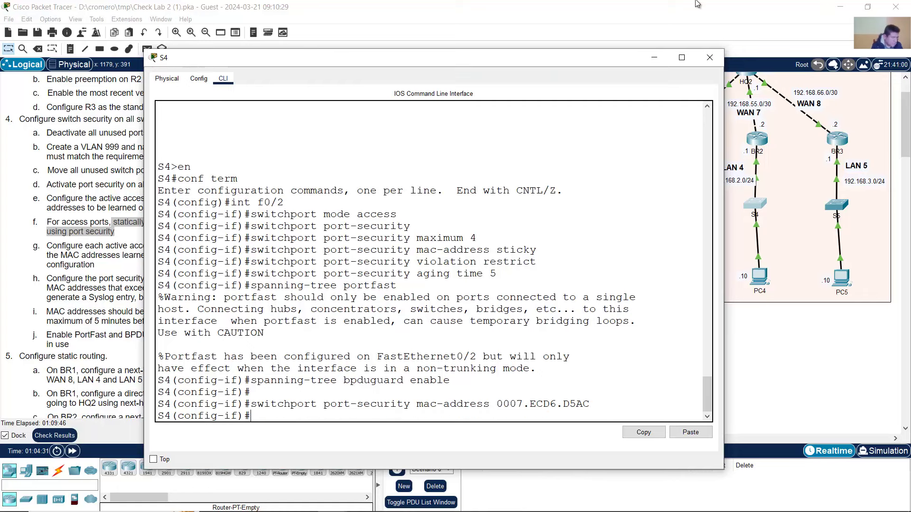
{"action": "left_click", "coordinate": [835, 208]}
{"action": "type", "text": "switchport port-security mac-address"}
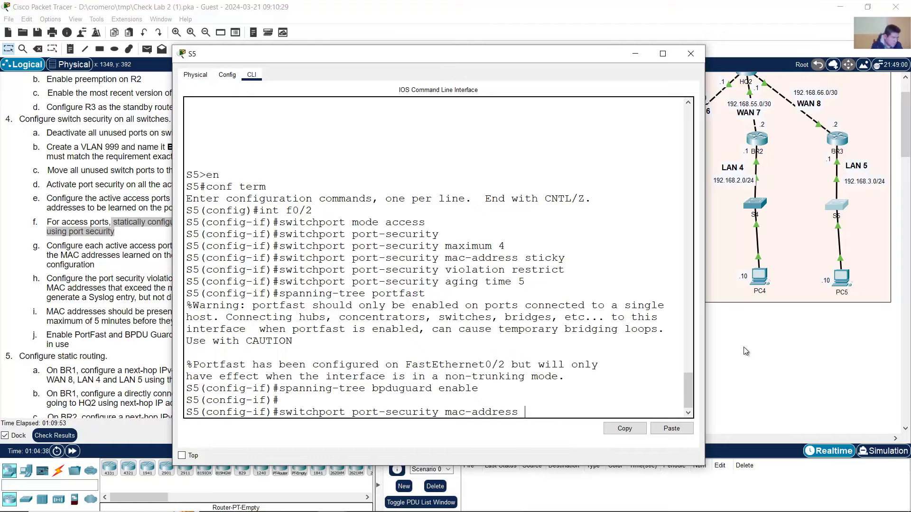
- Run ipconfig /all on PC5 and copy its physical address 000C.CF51.CAC5
{"action": "left_click", "coordinate": [744, 346]}
{"action": "left_click", "coordinate": [842, 276]}
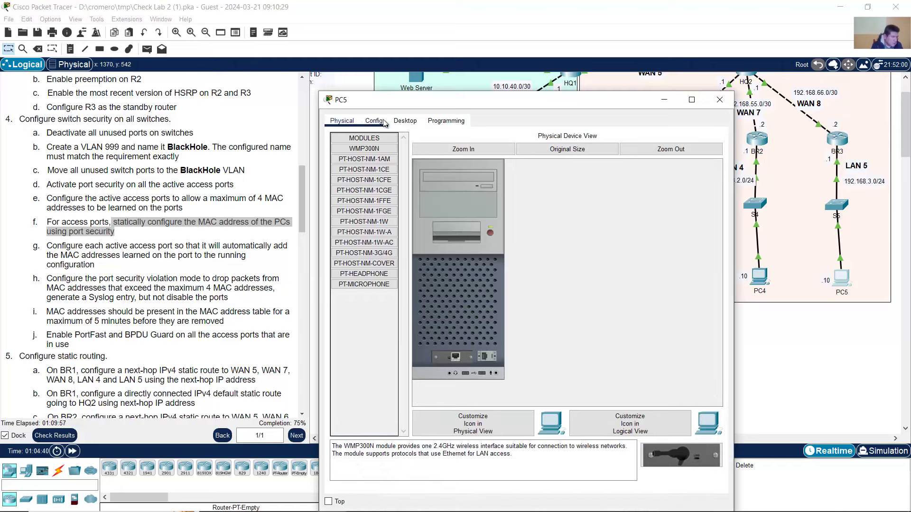
{"action": "left_click", "coordinate": [405, 121]}
{"action": "left_click", "coordinate": [616, 179]}
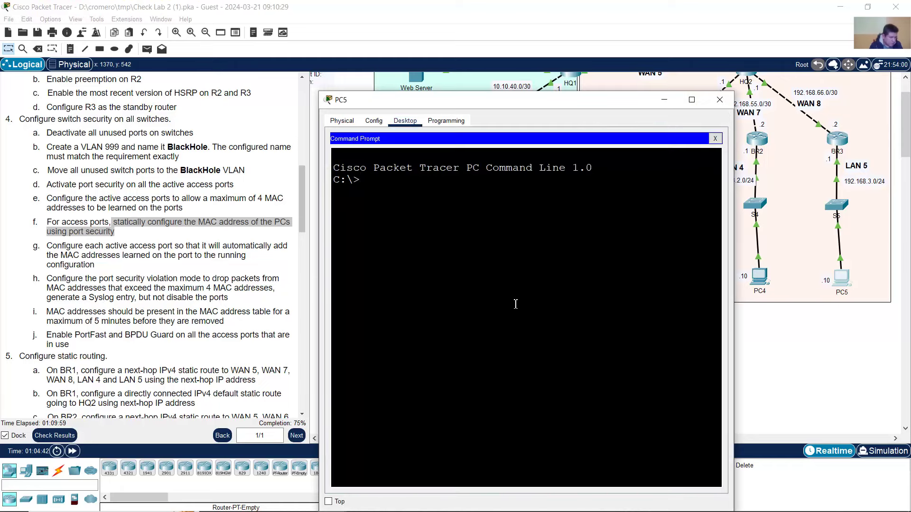
{"action": "type", "text": "ipconfig /al"}
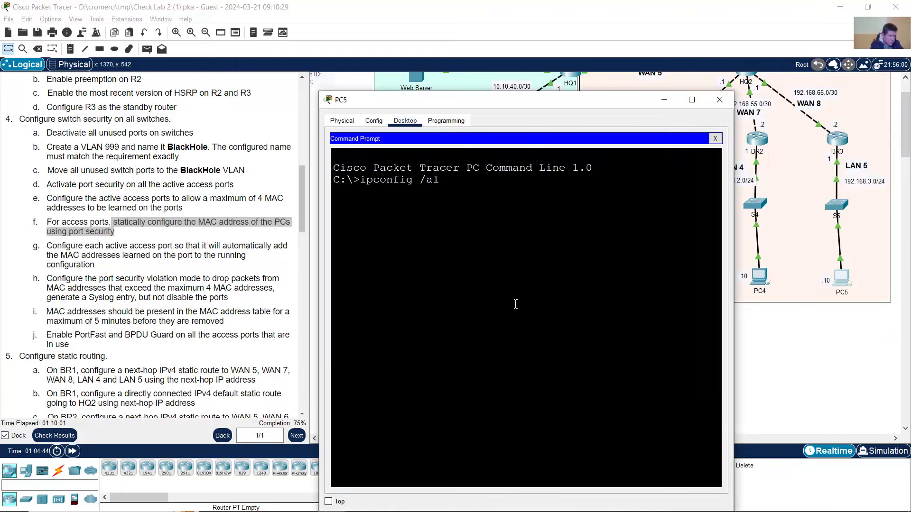
{"action": "type", "text": "l"}
{"action": "key", "text": "Return"}
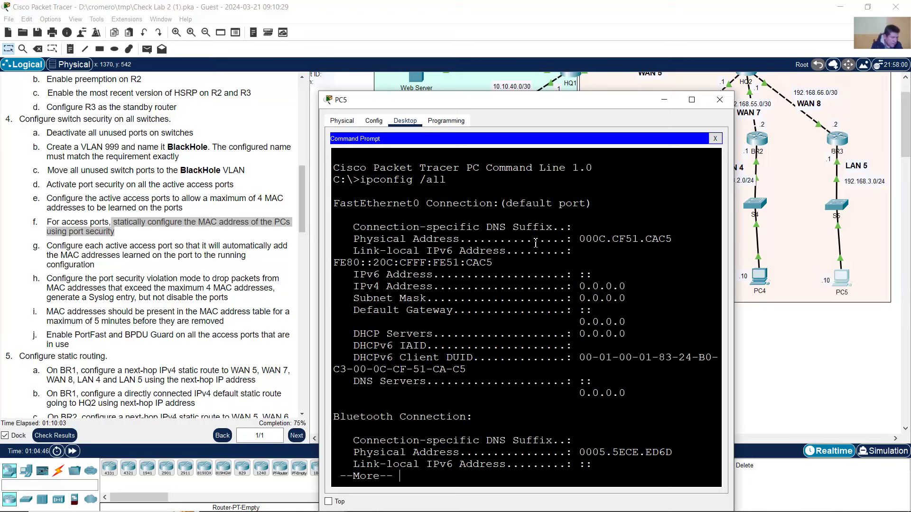
{"action": "left_click_drag", "start_coordinate": [364, 209], "coordinate": [406, 205]}
{"action": "left_click_drag", "start_coordinate": [410, 241], "coordinate": [449, 239]}
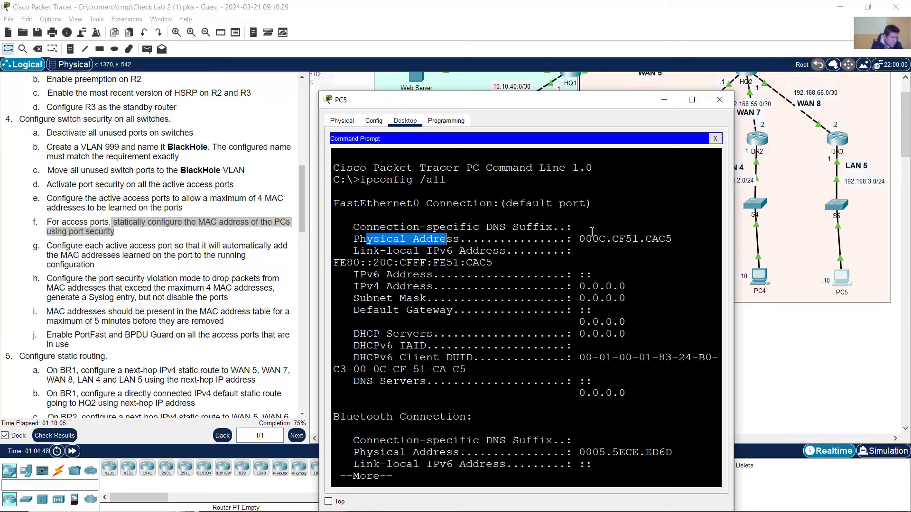
{"action": "left_click_drag", "start_coordinate": [580, 239], "coordinate": [668, 235]}
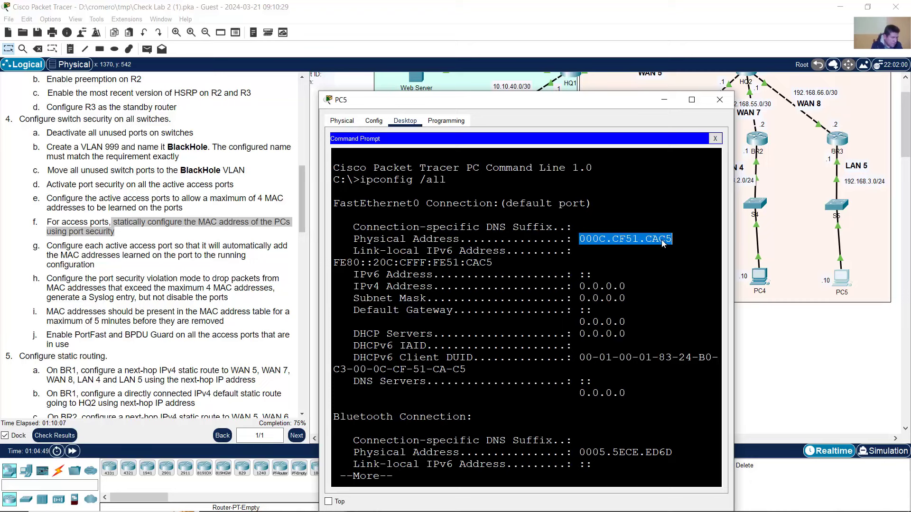
{"action": "right_click", "coordinate": [663, 243]}
{"action": "left_click", "coordinate": [676, 246]}
- Paste PC5's MAC after S5's switchport port-security mac-address command and apply it
{"action": "left_click", "coordinate": [838, 208]}
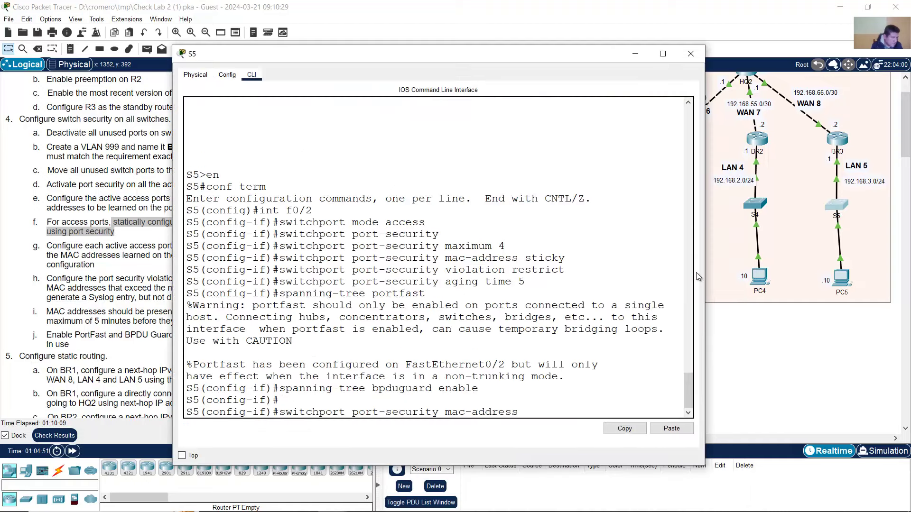
{"action": "right_click", "coordinate": [562, 401]}
{"action": "left_click", "coordinate": [582, 417]}
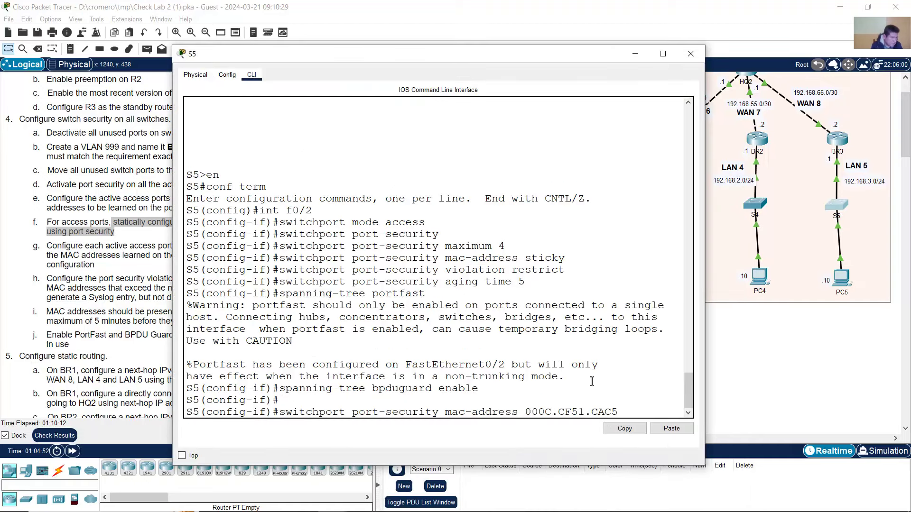
{"action": "key", "text": "Return"}
{"action": "left_click", "coordinate": [502, 5]}
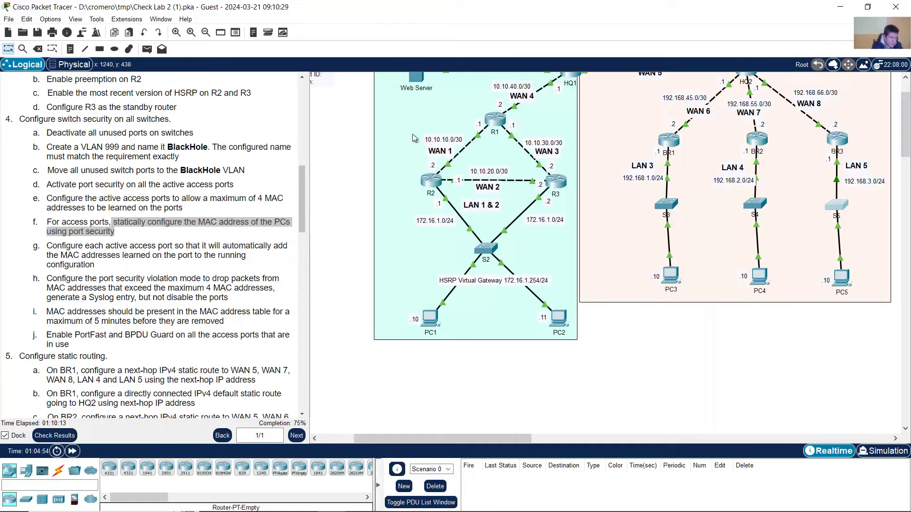
- Check the activity results and view the Assessment Items breakdown
{"action": "left_click", "coordinate": [193, 233]}
{"action": "scroll", "coordinate": [194, 232], "scroll_direction": "down", "scroll_amount": 1}
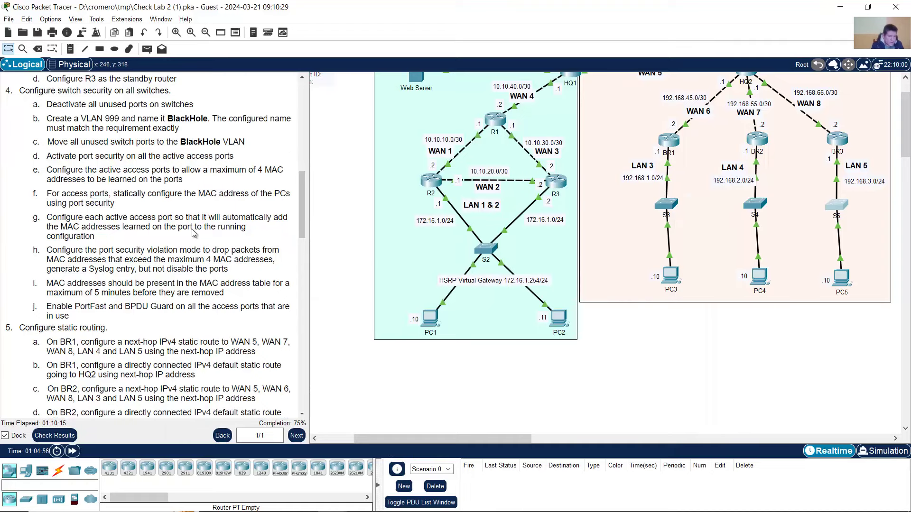
{"action": "scroll", "coordinate": [194, 233], "scroll_direction": "down", "scroll_amount": 5}
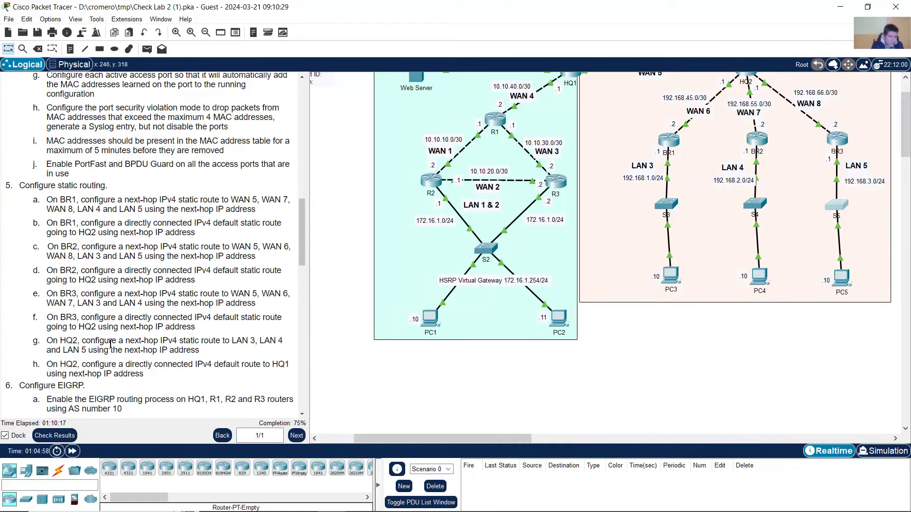
{"action": "left_click", "coordinate": [54, 435]}
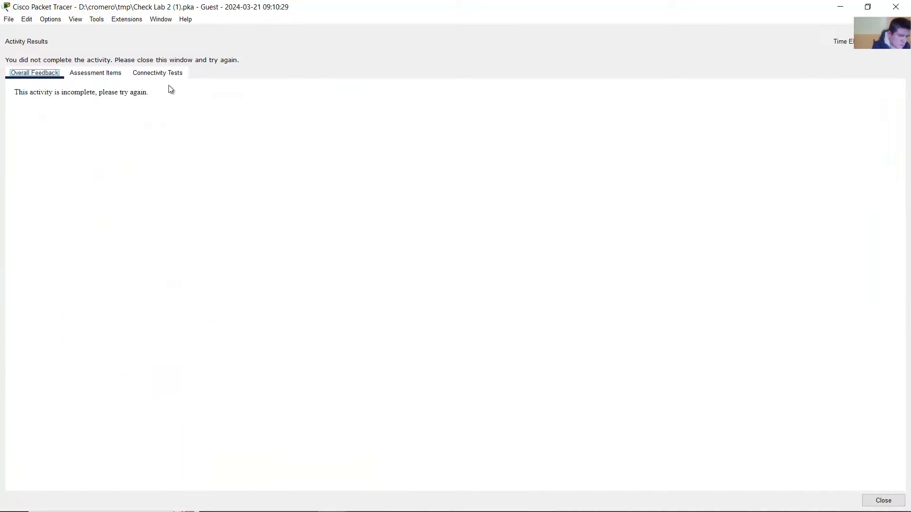
{"action": "left_click", "coordinate": [114, 74]}
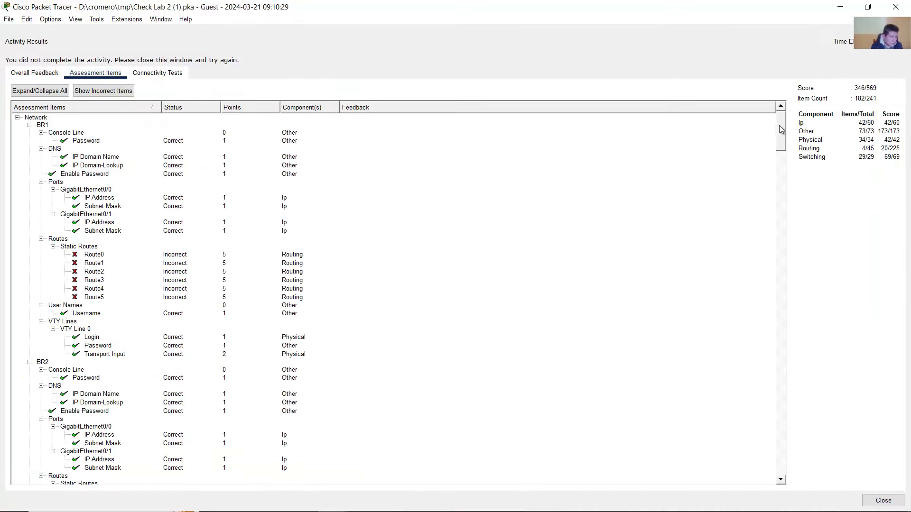
- Expand S3, S4 and S5 port-security items, confirming S5's 000C.CF51.CAC5 static MAC is correct
{"action": "left_click_drag", "start_coordinate": [781, 129], "coordinate": [240, 433]}
{"action": "left_click", "coordinate": [121, 291]}
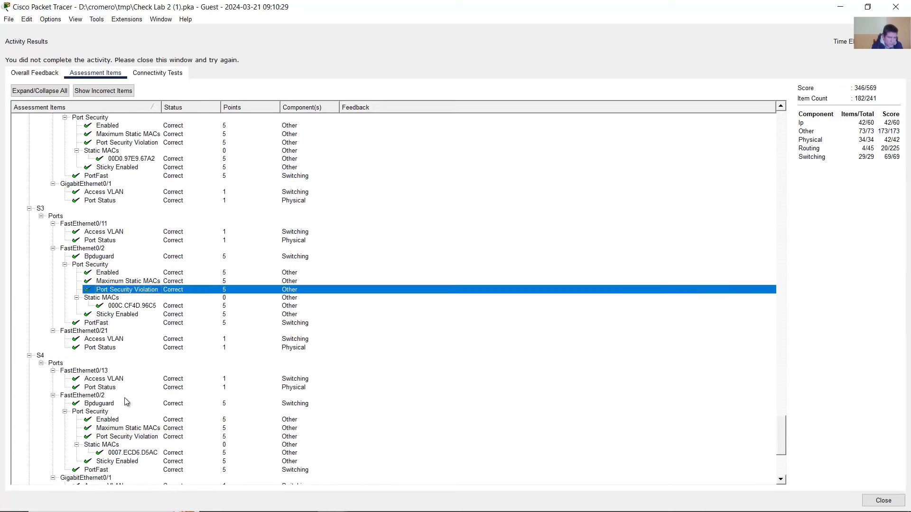
{"action": "scroll", "coordinate": [126, 402], "scroll_direction": "down", "scroll_amount": 3}
{"action": "left_click", "coordinate": [108, 353]}
{"action": "scroll", "coordinate": [116, 363], "scroll_direction": "down", "scroll_amount": 4}
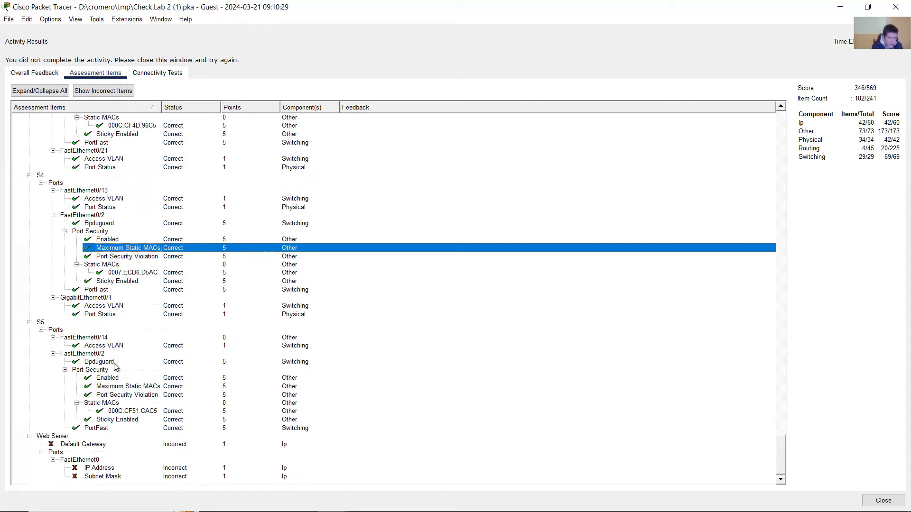
{"action": "left_click", "coordinate": [111, 386]}
{"action": "left_click", "coordinate": [112, 404]}
{"action": "left_click", "coordinate": [115, 411]}
{"action": "left_click", "coordinate": [125, 419]}
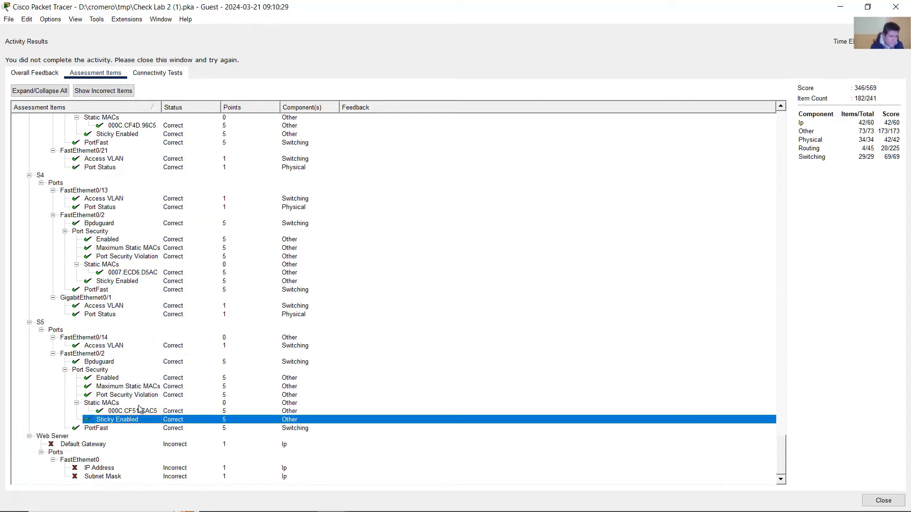
{"action": "left_click", "coordinate": [140, 405]}
{"action": "left_click", "coordinate": [145, 411]}
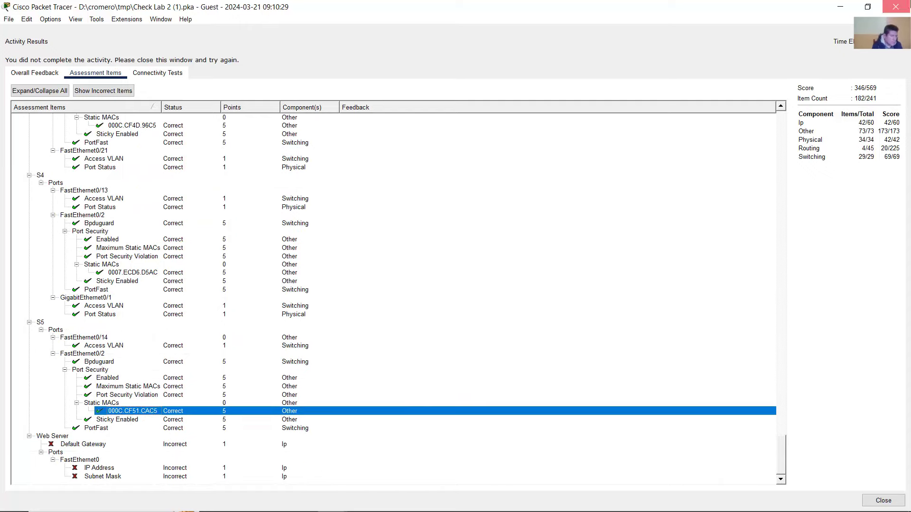
{"action": "left_click", "coordinate": [896, 6]}
- Scroll the instructions to step 5a and highlight the BR1 static-route task
{"action": "scroll", "coordinate": [285, 408], "scroll_direction": "down", "scroll_amount": 2}
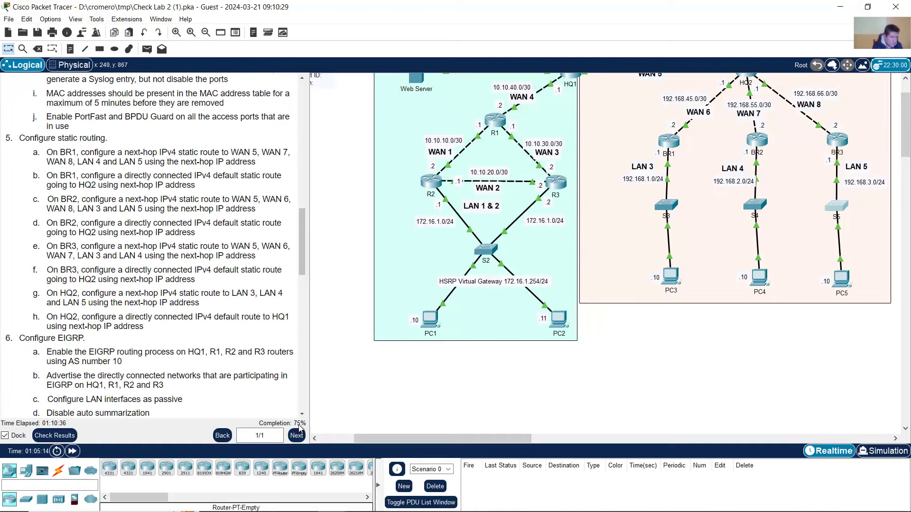
{"action": "left_click_drag", "start_coordinate": [303, 252], "coordinate": [304, 297]}
{"action": "scroll", "coordinate": [72, 179], "scroll_direction": "up", "scroll_amount": 10}
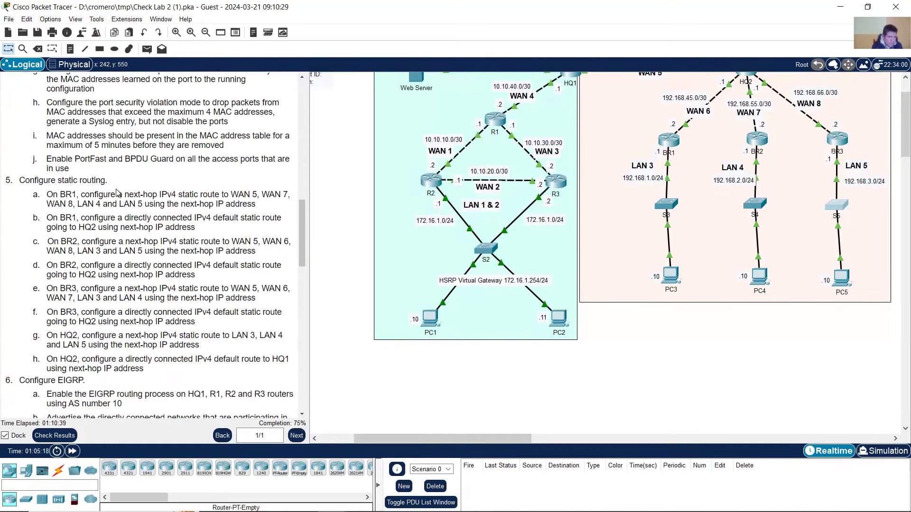
{"action": "scroll", "coordinate": [72, 179], "scroll_direction": "down", "scroll_amount": 3}
{"action": "left_click_drag", "start_coordinate": [30, 95], "coordinate": [108, 100]}
{"action": "left_click", "coordinate": [178, 96]}
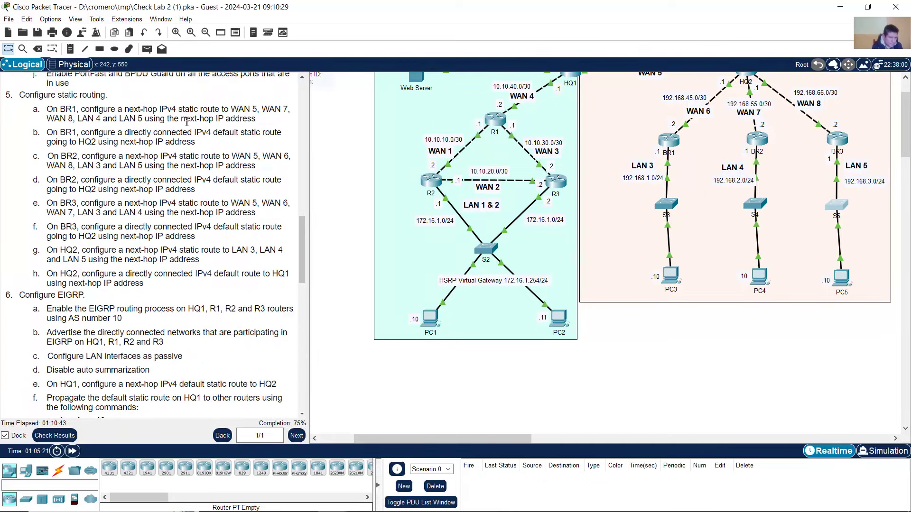
{"action": "scroll", "coordinate": [672, 144], "scroll_direction": "up", "scroll_amount": 1}
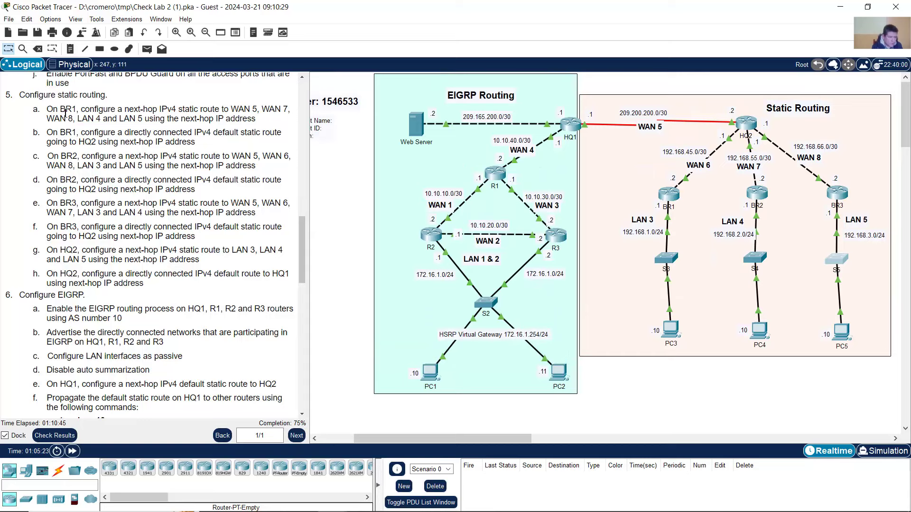
{"action": "left_click_drag", "start_coordinate": [47, 110], "coordinate": [90, 110]}
{"action": "left_click", "coordinate": [168, 111]}
{"action": "left_click_drag", "start_coordinate": [95, 110], "coordinate": [259, 119]}
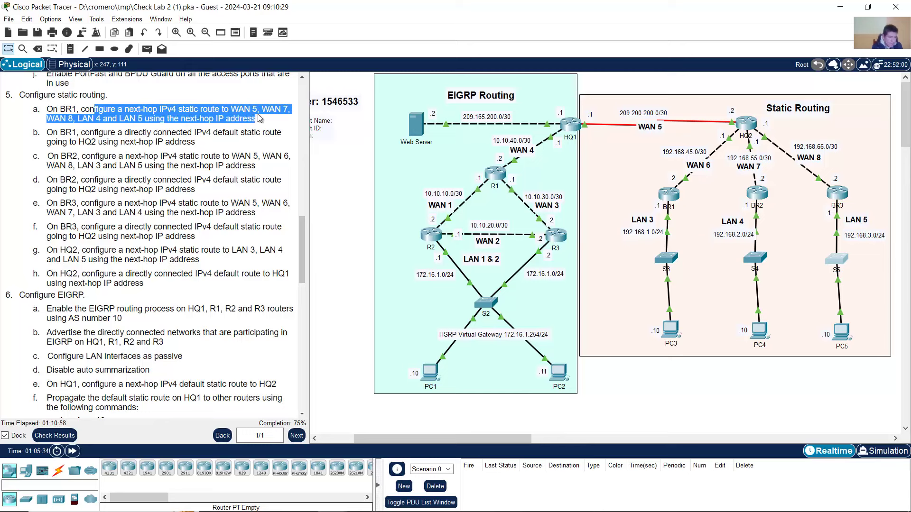
{"action": "left_click", "coordinate": [754, 81]}
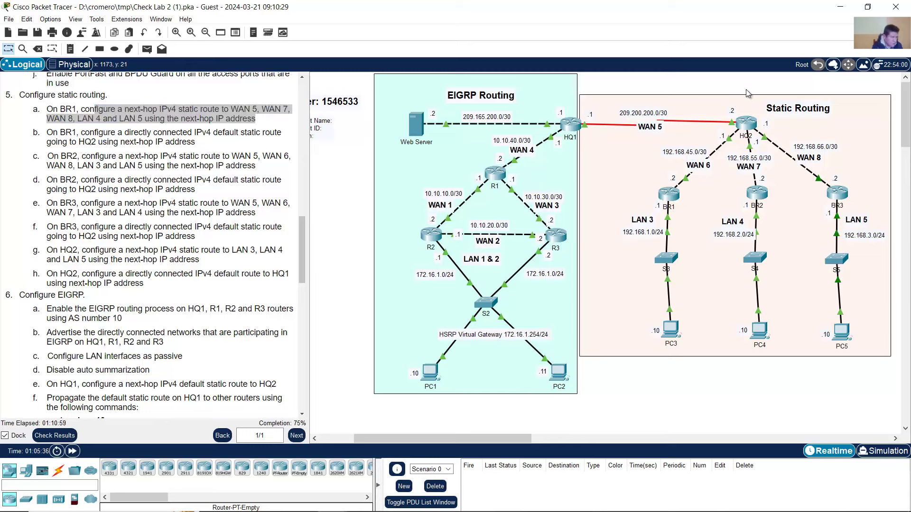
- Log in to BR1's console and enter privileged mode with the enable password
{"action": "left_click", "coordinate": [671, 193]}
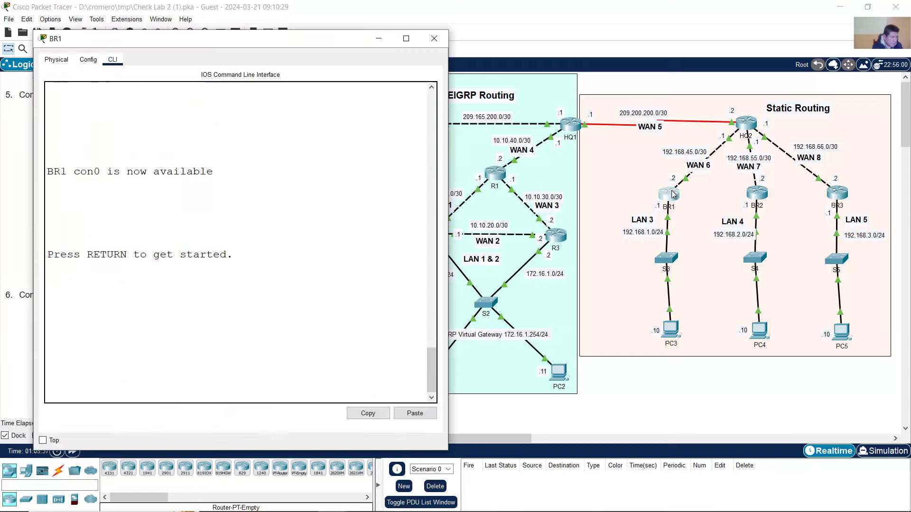
{"action": "left_click_drag", "start_coordinate": [327, 41], "coordinate": [594, 35]}
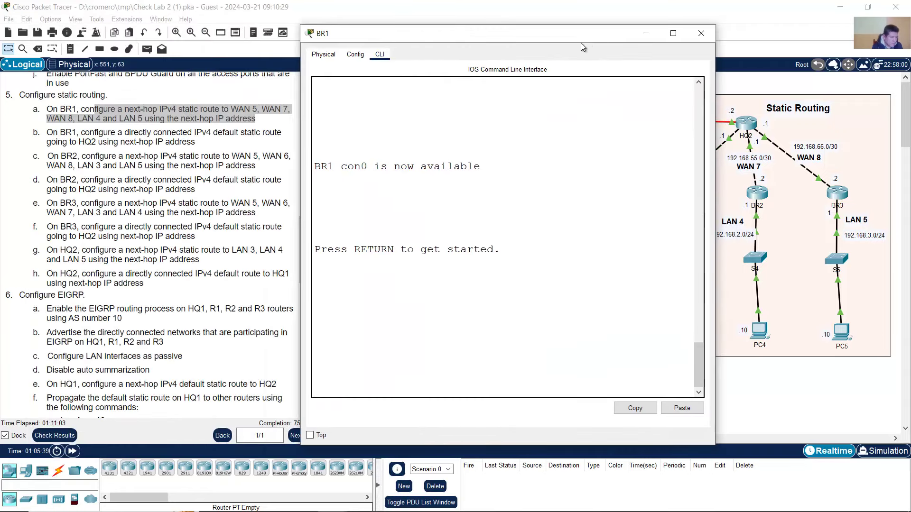
{"action": "key", "text": "Return"}
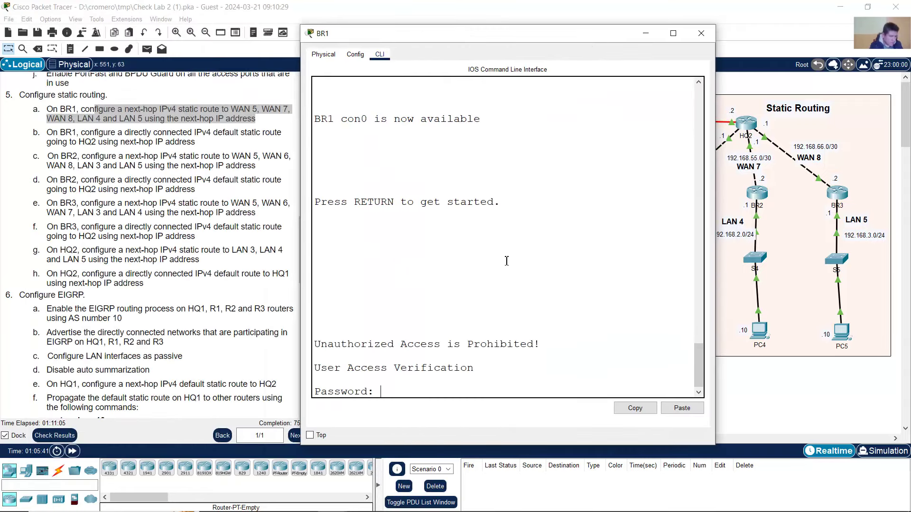
{"action": "key", "text": "Return"}
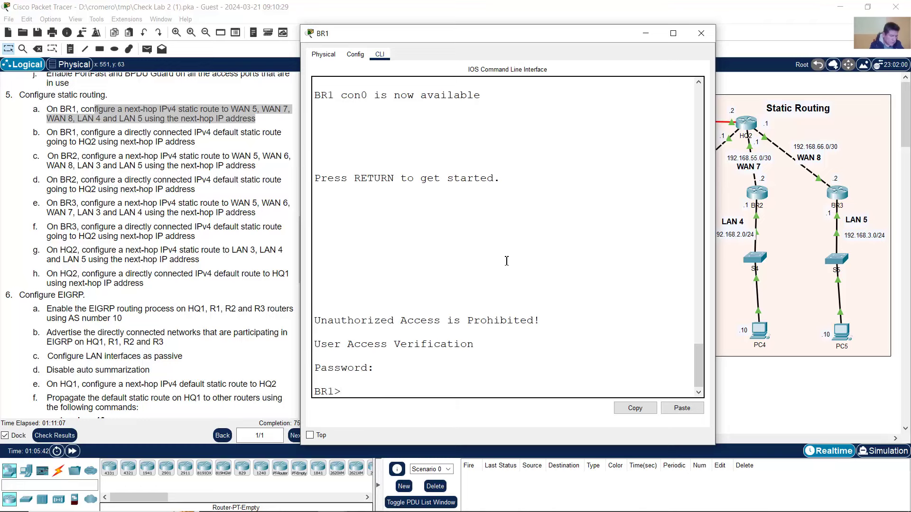
{"action": "type", "text": "en"}
{"action": "key", "text": "Return"}
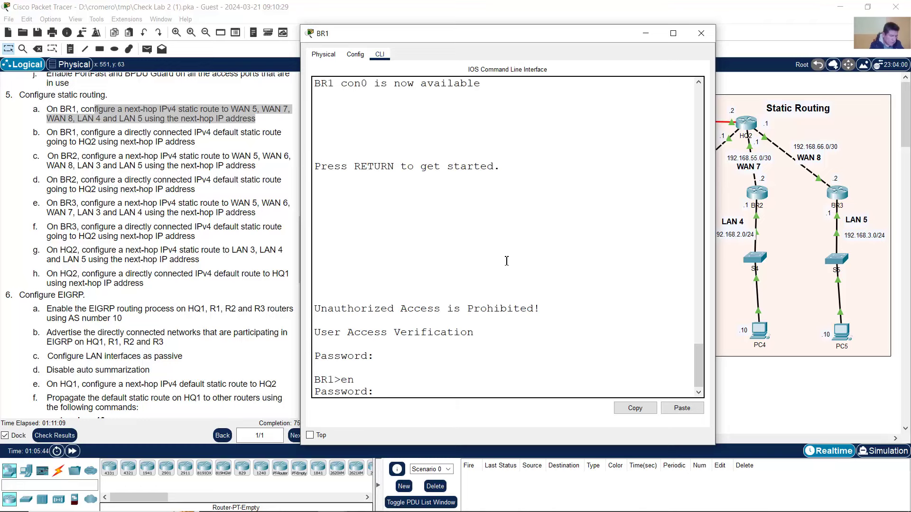
{"action": "key", "text": "Return"}
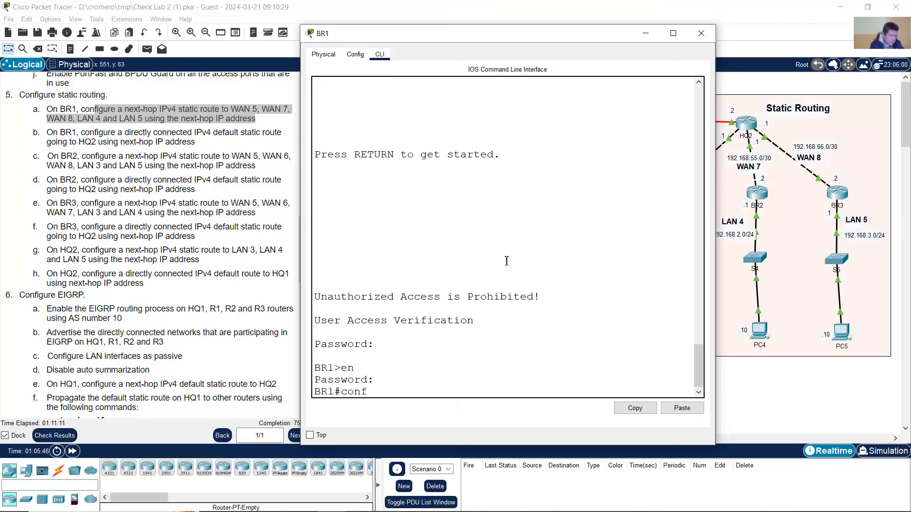
- Enter global configuration mode on BR1, correcting the mistyped 'conf tern'
{"action": "type", "text": "conf tern"}
{"action": "key", "text": "Return"}
{"action": "key", "text": "Up"}
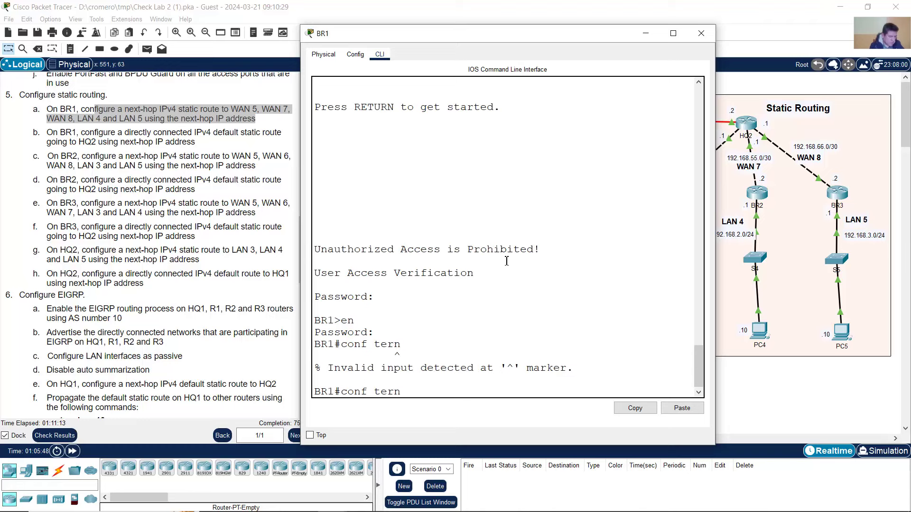
{"action": "key", "text": "Return"}
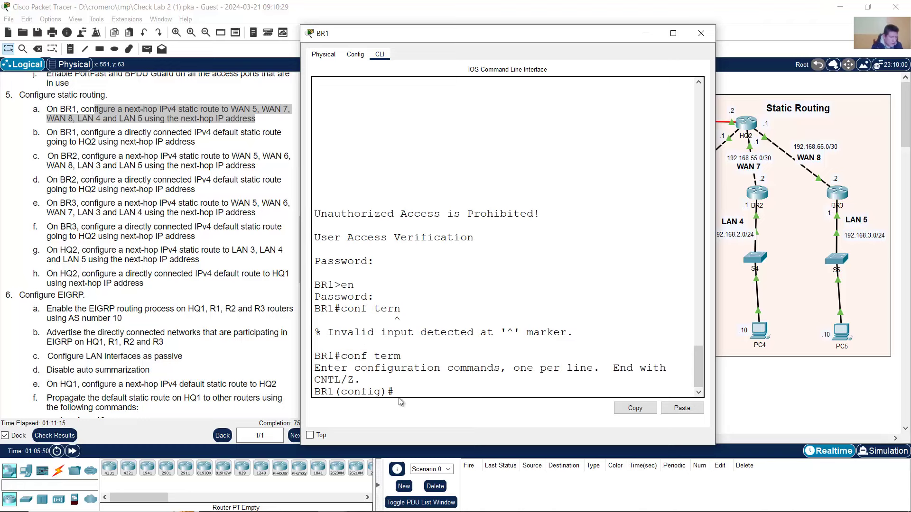
{"action": "mouse_move", "coordinate": [397, 392]}
{"action": "left_mouse_down"}
{"action": "mouse_move", "coordinate": [389, 392]}
{"action": "mouse_move", "coordinate": [399, 381]}
{"action": "left_mouse_up"}
{"action": "left_click", "coordinate": [154, 141]}
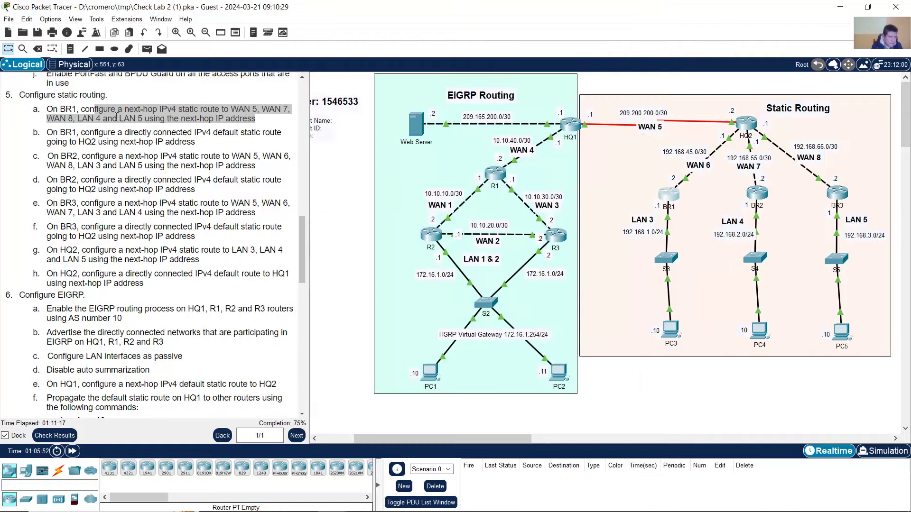
- Review task 5a's next-hop static route requirement for BR1 and begin typing 'ip'
{"action": "left_click", "coordinate": [115, 108]}
{"action": "left_click_drag", "start_coordinate": [53, 99], "coordinate": [109, 96]}
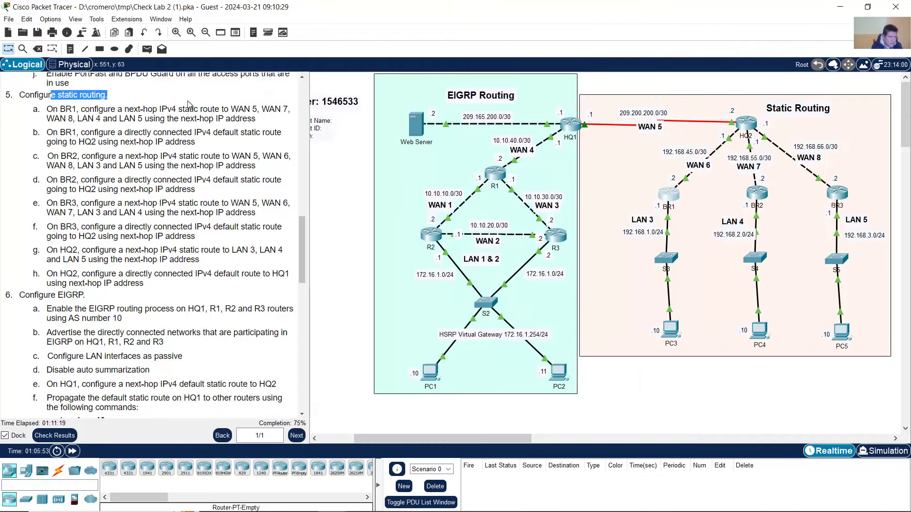
{"action": "left_click", "coordinate": [670, 200]}
{"action": "type", "text": "ip route"}
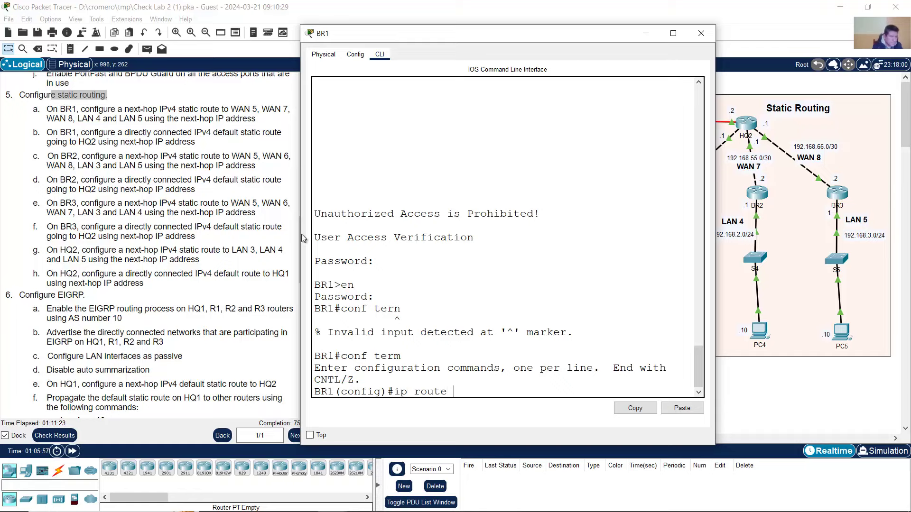
{"action": "left_click", "coordinate": [110, 124]}
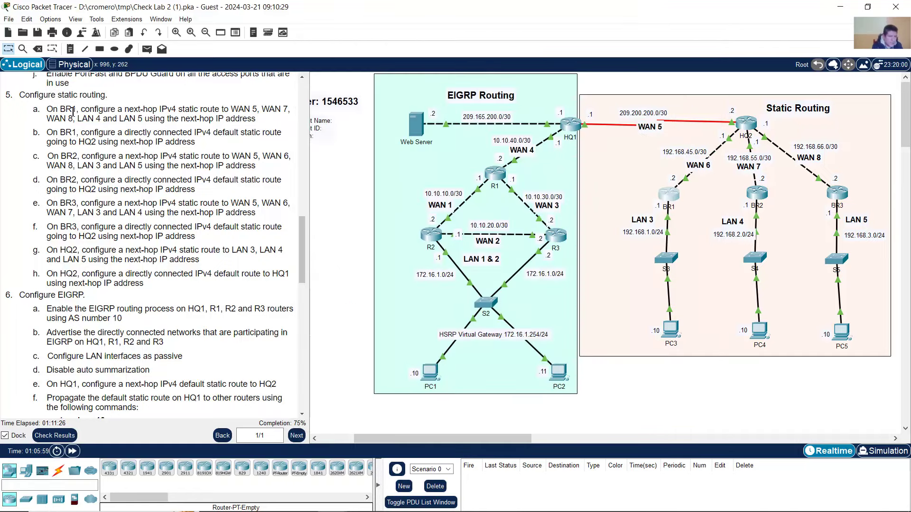
{"action": "left_click_drag", "start_coordinate": [72, 110], "coordinate": [60, 109]}
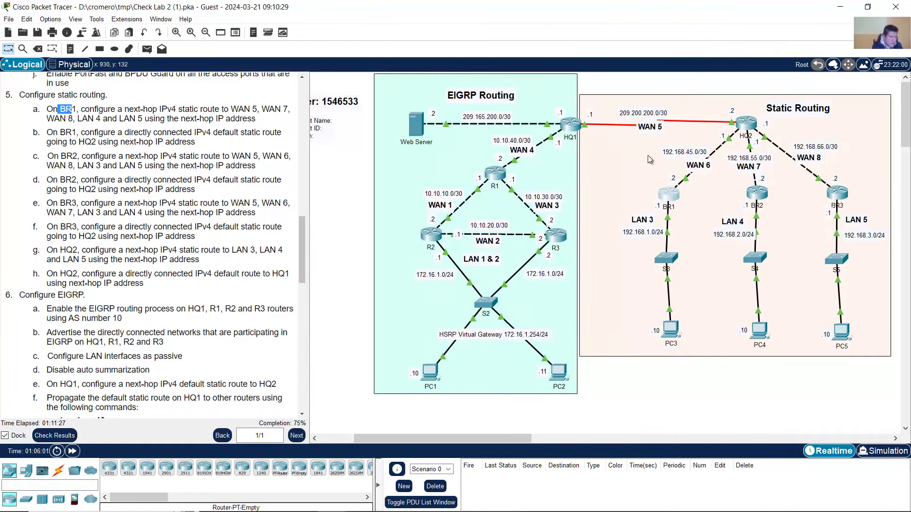
{"action": "left_click", "coordinate": [669, 194]}
{"action": "left_click_drag", "start_coordinate": [336, 394], "coordinate": [294, 393]}
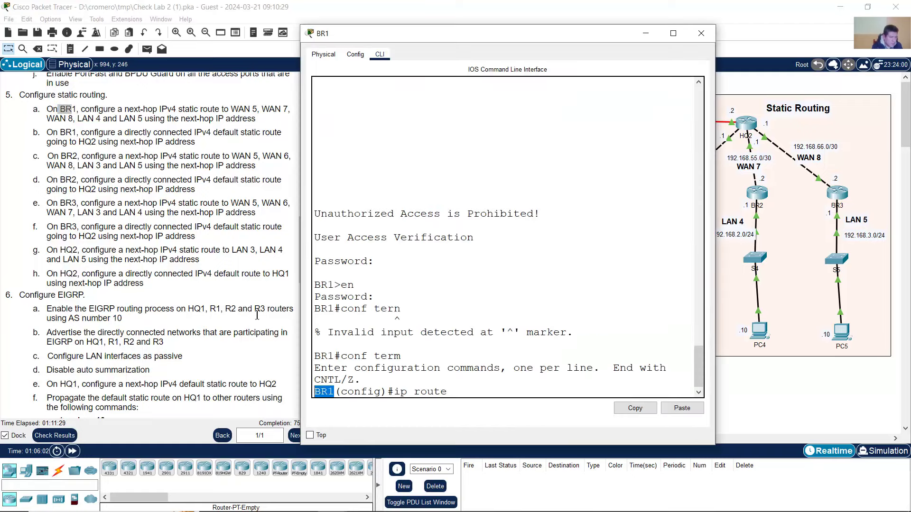
{"action": "left_click", "coordinate": [161, 118]}
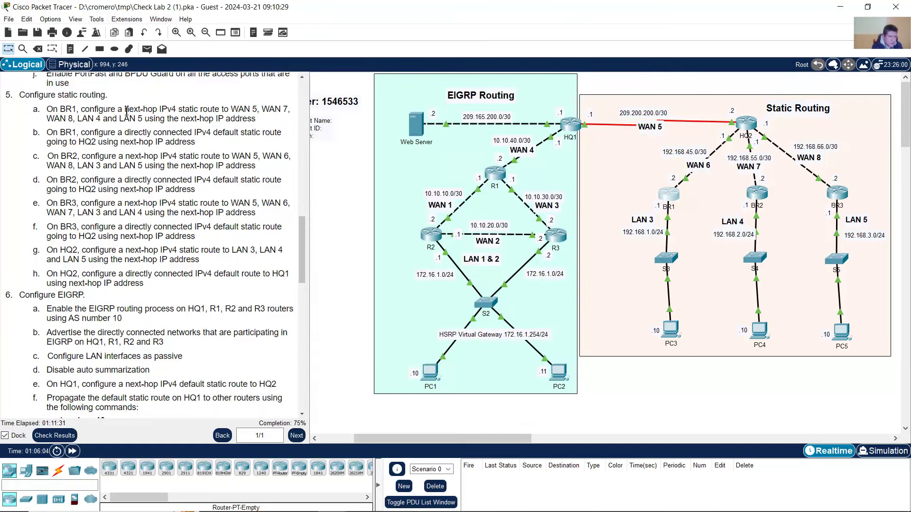
{"action": "left_click_drag", "start_coordinate": [126, 110], "coordinate": [267, 107]}
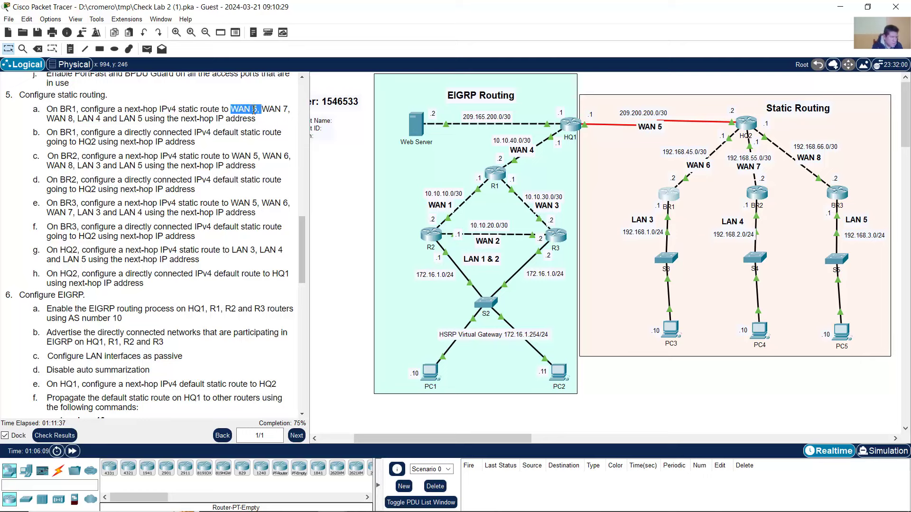
- Check WAN 5's 209.200.200.0/30 label and type the route to 209.200.200.0 255.255.255.252
{"action": "left_click", "coordinate": [648, 114]}
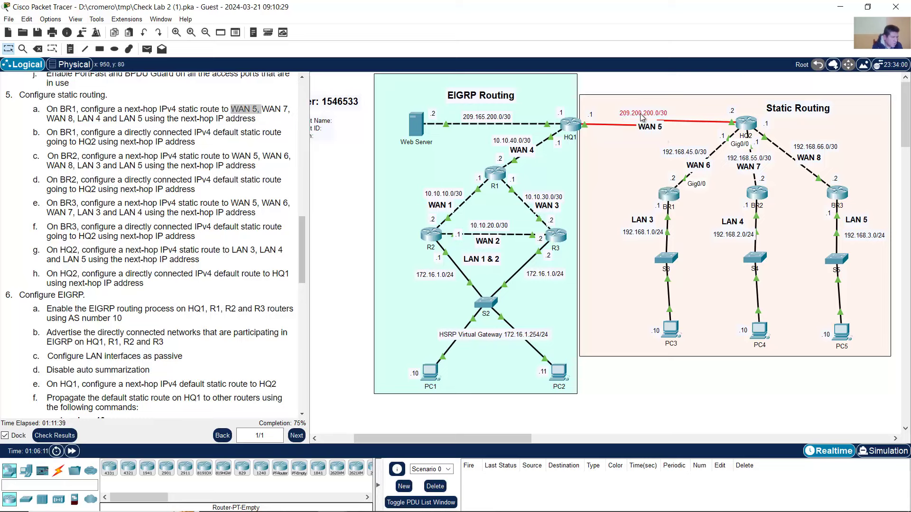
{"action": "double_click", "coordinate": [646, 113]}
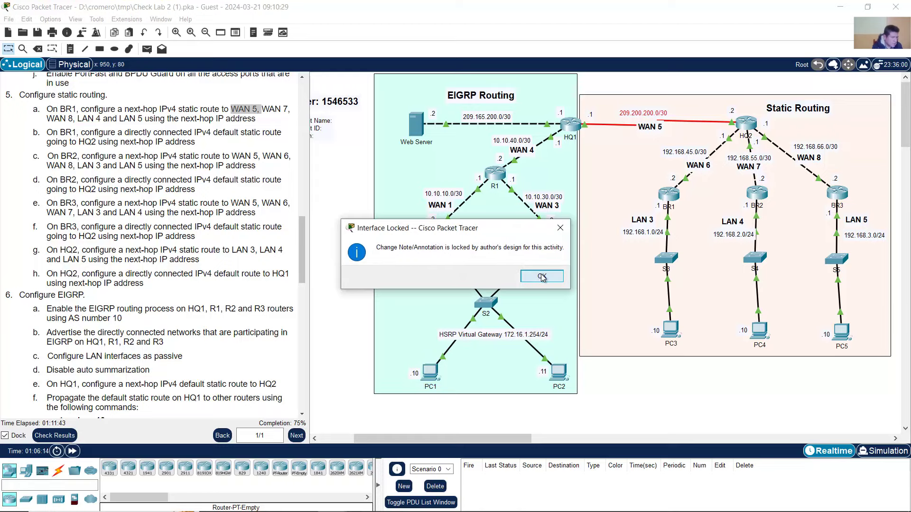
{"action": "left_click", "coordinate": [542, 277]}
{"action": "left_click", "coordinate": [664, 201]}
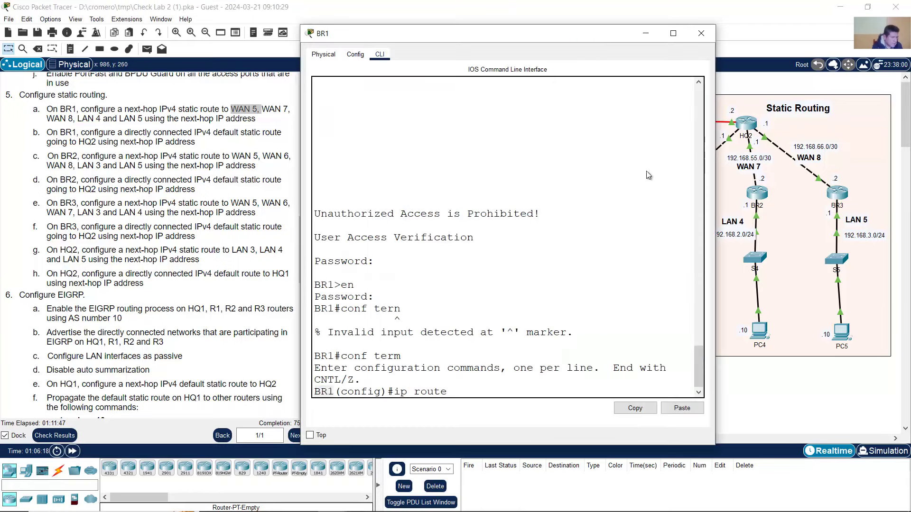
{"action": "left_click_drag", "start_coordinate": [577, 35], "coordinate": [407, 30]}
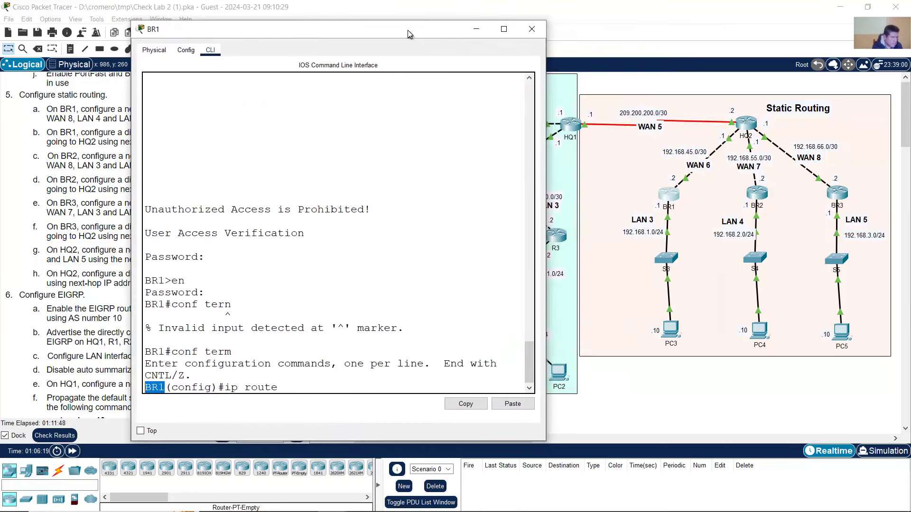
{"action": "left_click", "coordinate": [348, 386]}
{"action": "type", "text": "209.200.200.0 255.255.255.252"}
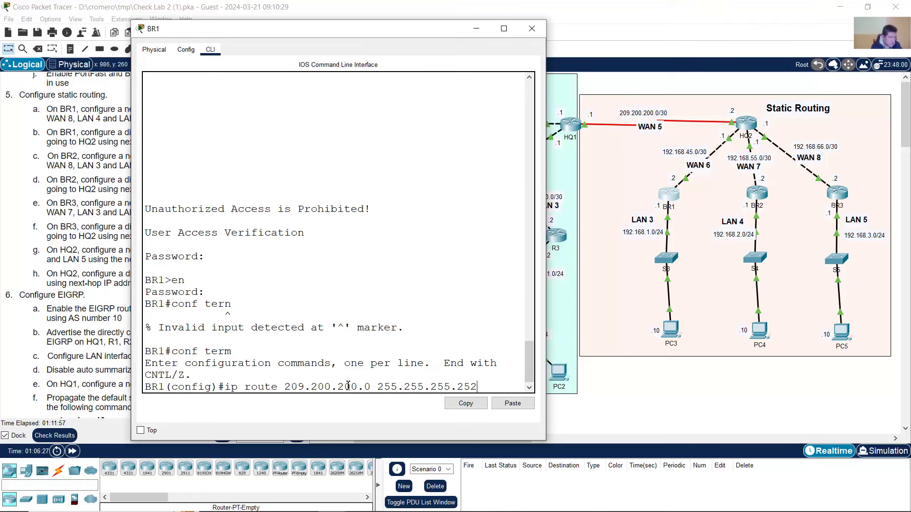
{"action": "left_click_drag", "start_coordinate": [545, 202], "coordinate": [637, 201]}
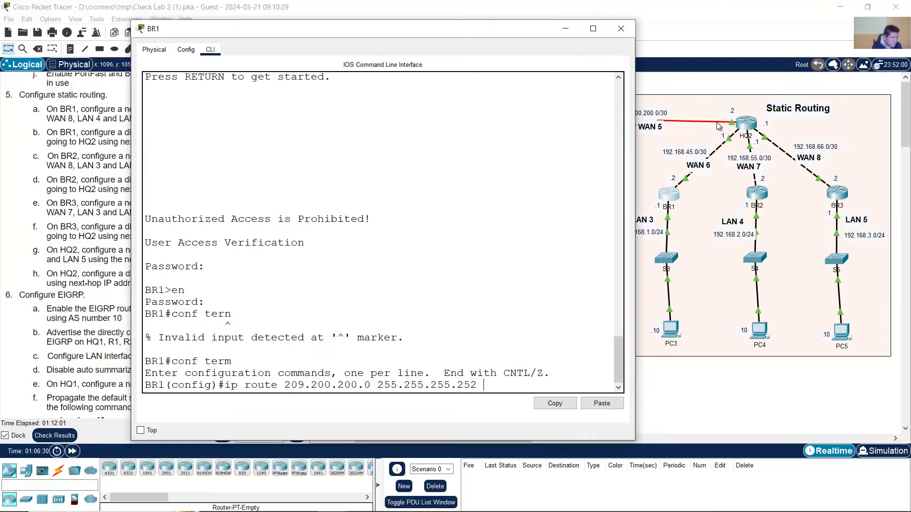
{"action": "left_click", "coordinate": [724, 31]}
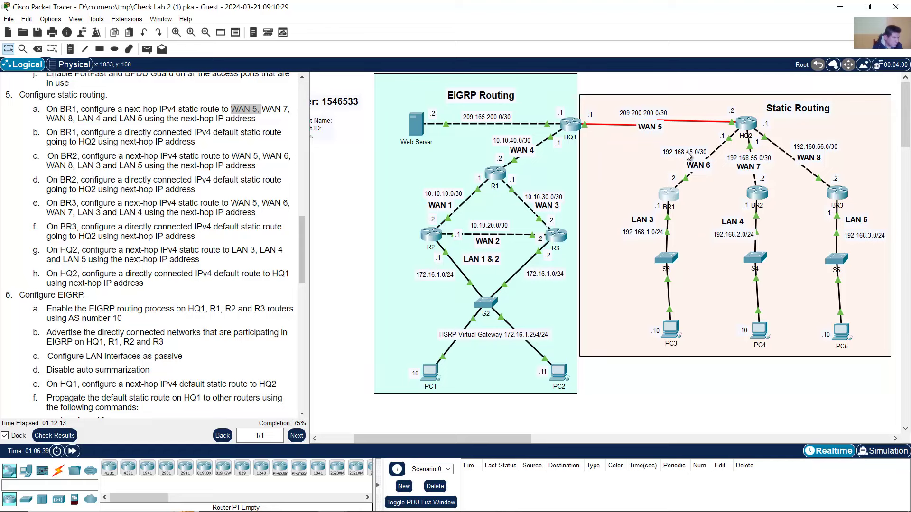
- Complete BR1's route to 209.200.200.0 255.255.255.252 via next hop 192.168.45.1
{"action": "left_click", "coordinate": [668, 199]}
{"action": "type", "text": "192.168.45.1"}
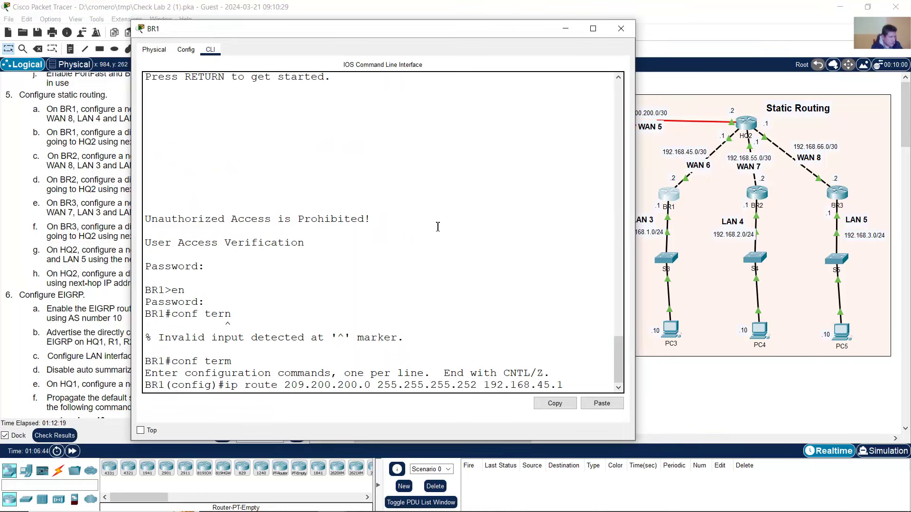
{"action": "left_click_drag", "start_coordinate": [238, 387], "coordinate": [573, 387]}
{"action": "left_click", "coordinate": [489, 386]}
{"action": "left_click", "coordinate": [575, 386]}
{"action": "key", "text": "Return"}
- Add BR1's static route to WAN 7, 192.168.55.0 255.255.255.252, via 192.168.45.1
{"action": "left_click", "coordinate": [50, 128]}
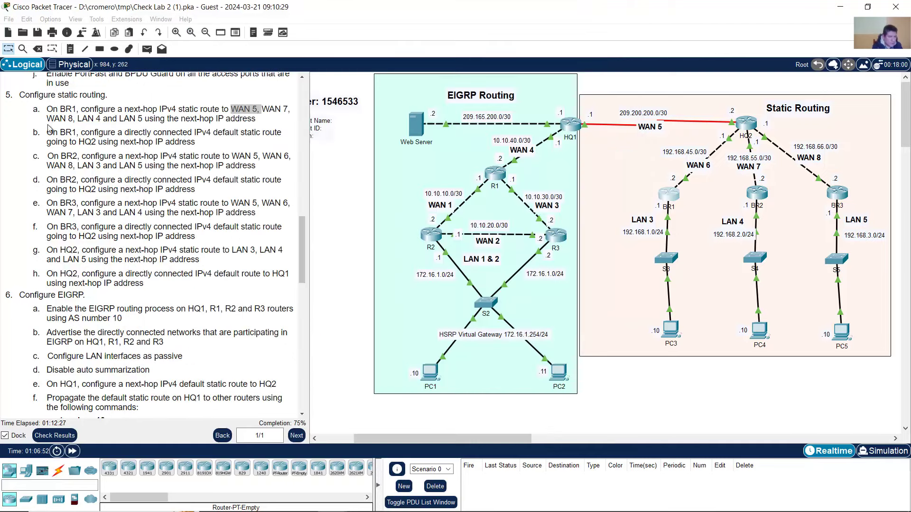
{"action": "left_click", "coordinate": [268, 112]}
{"action": "left_click_drag", "start_coordinate": [261, 109], "coordinate": [290, 111]}
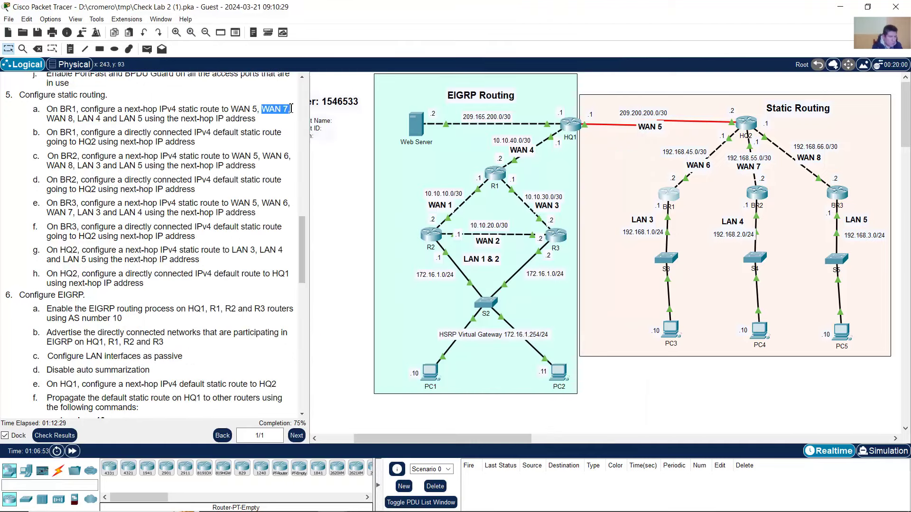
{"action": "left_click", "coordinate": [759, 161]}
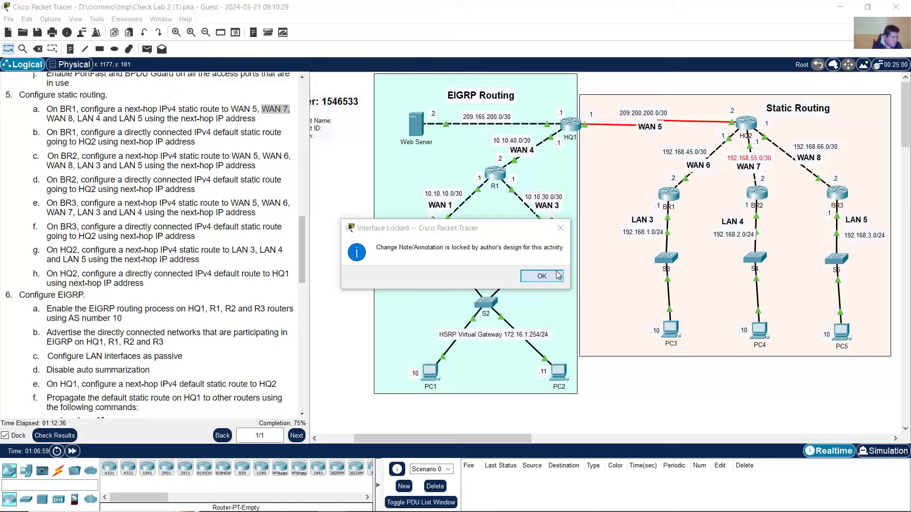
{"action": "left_click", "coordinate": [541, 276]}
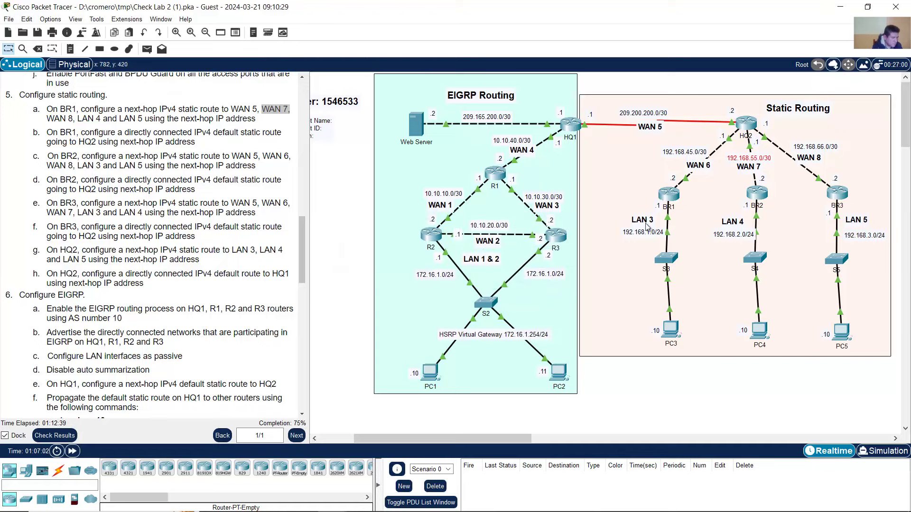
{"action": "left_click", "coordinate": [669, 193]}
{"action": "left_click", "coordinate": [476, 302]}
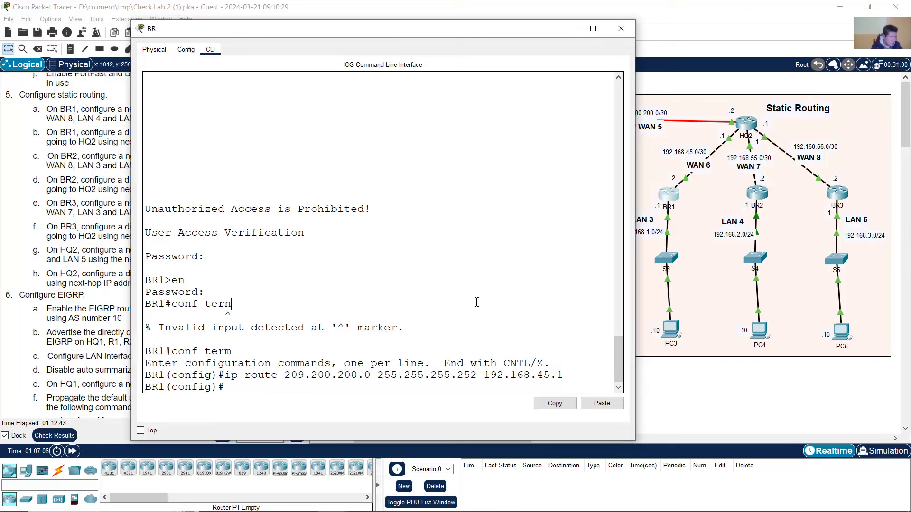
{"action": "key", "text": "Up"}
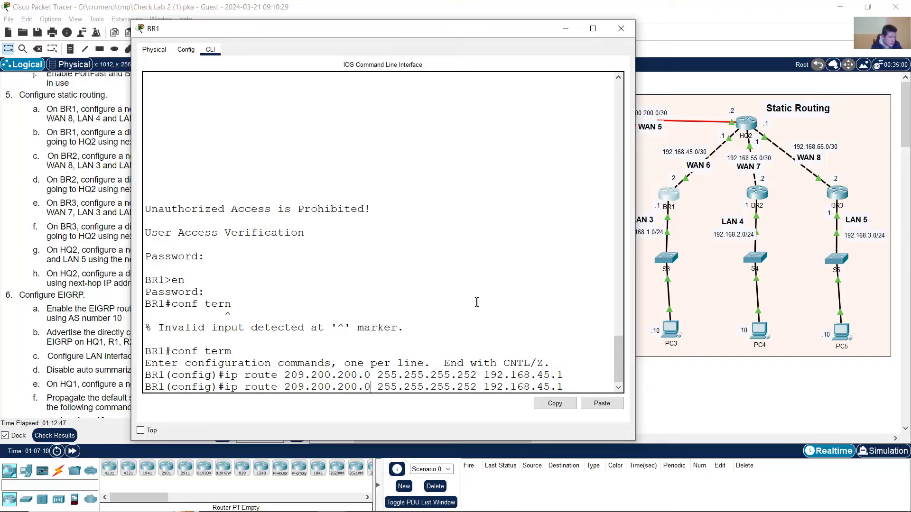
{"action": "key", "text": "BackSpace"}
{"action": "key", "text": "BackSpace"}
{"action": "key", "text": "BackSpace"}
{"action": "key", "text": "BackSpace"}
{"action": "key", "text": "BackSpace"}
{"action": "key", "text": "BackSpace"}
{"action": "key", "text": "BackSpace"}
{"action": "key", "text": "BackSpace"}
{"action": "key", "text": "BackSpace"}
{"action": "key", "text": "BackSpace"}
{"action": "key", "text": "BackSpace"}
{"action": "key", "text": "BackSpace"}
{"action": "key", "text": "BackSpace"}
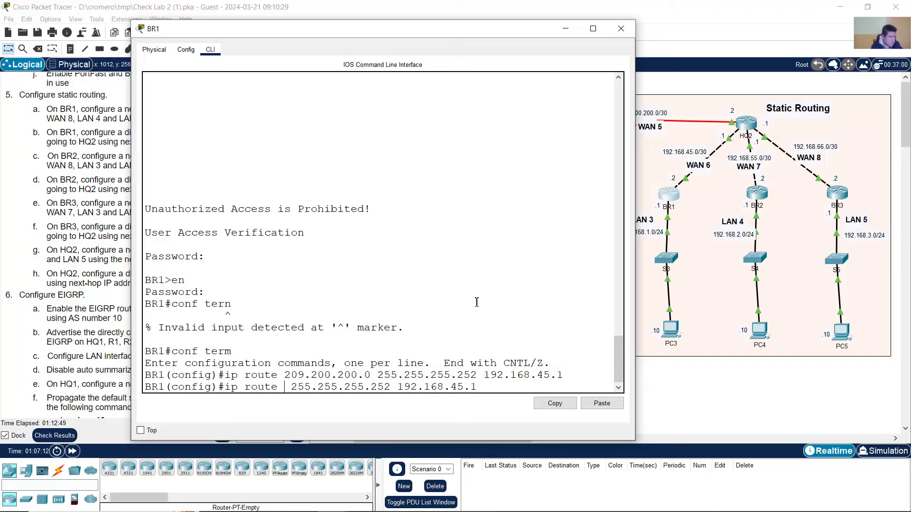
{"action": "type", "text": "192.168"}
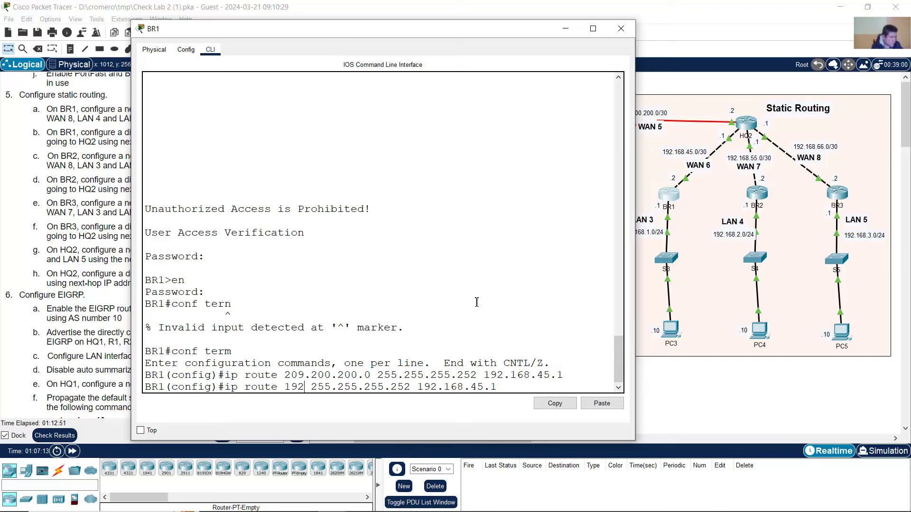
{"action": "type", "text": ".55.0"}
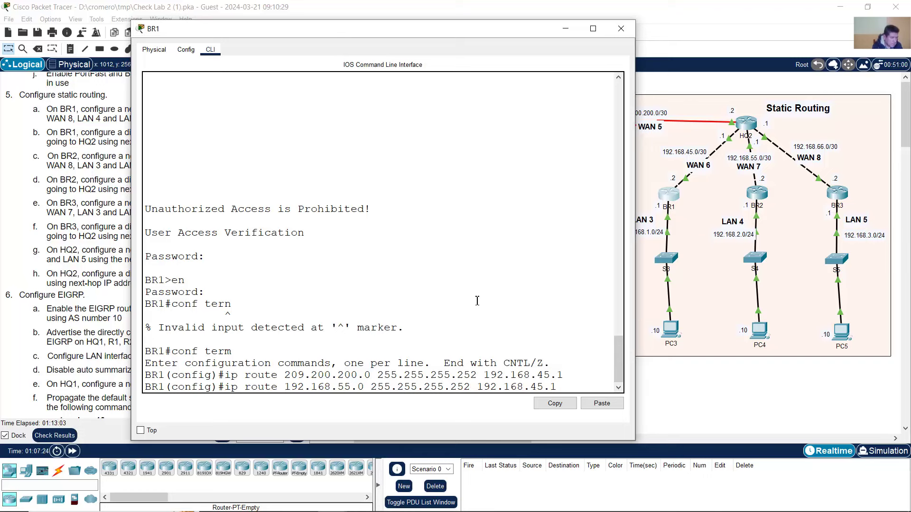
{"action": "left_click_drag", "start_coordinate": [284, 388], "coordinate": [386, 383]}
{"action": "left_click", "coordinate": [478, 382]}
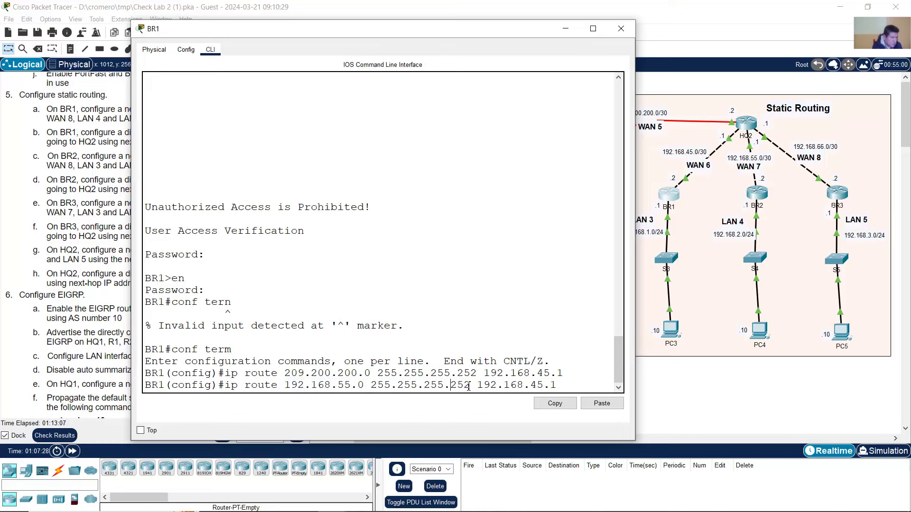
{"action": "left_click_drag", "start_coordinate": [541, 386], "coordinate": [559, 386]}
{"action": "left_click", "coordinate": [567, 385]}
{"action": "key", "text": "Return"}
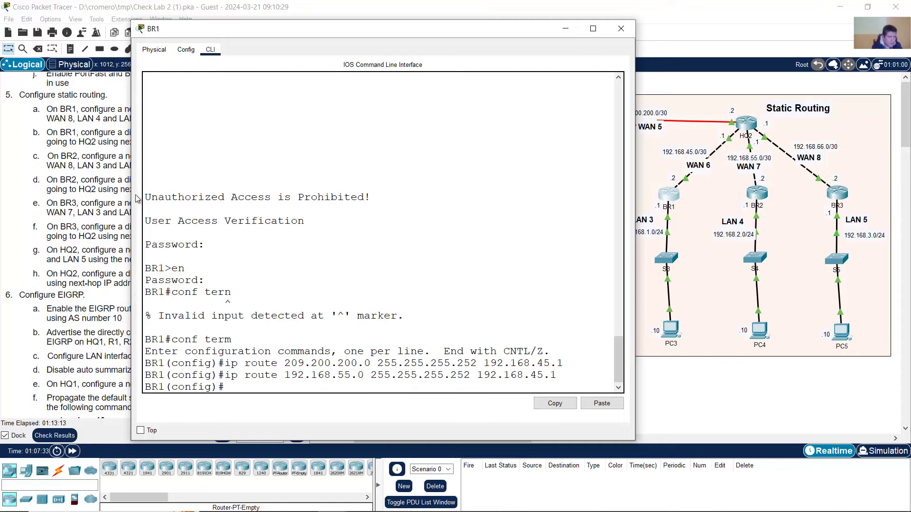
- Add BR1's static route to WAN 8, 192.168.66.0 255.255.255.252, via 192.168.45.1
{"action": "left_click", "coordinate": [92, 121]}
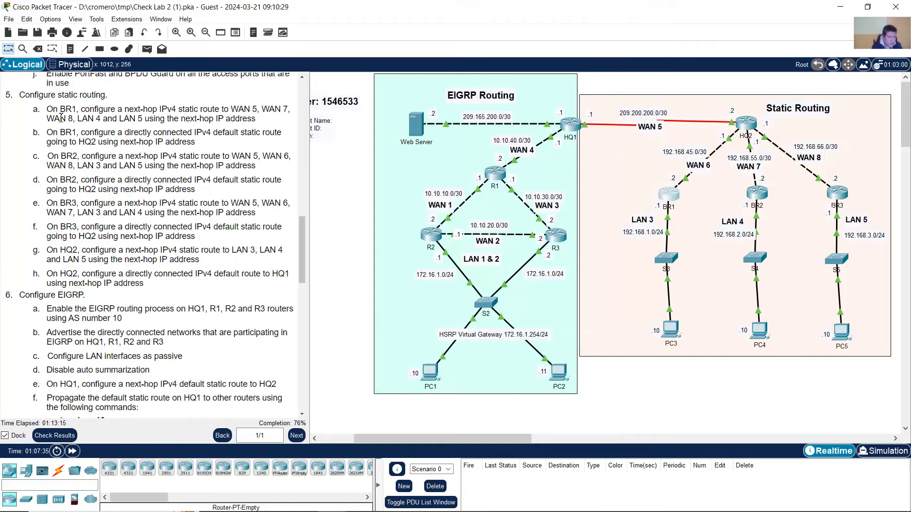
{"action": "left_click_drag", "start_coordinate": [46, 118], "coordinate": [64, 119]}
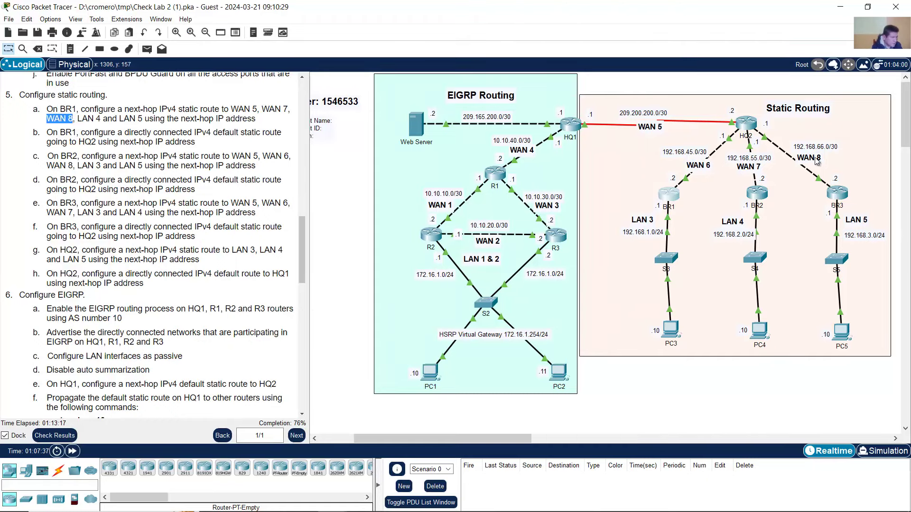
{"action": "left_click", "coordinate": [672, 196]}
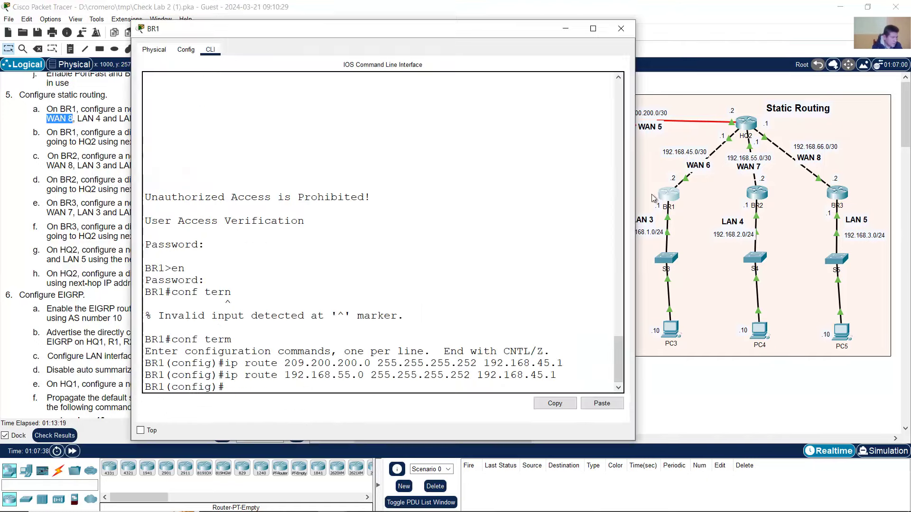
{"action": "key", "text": "Up"}
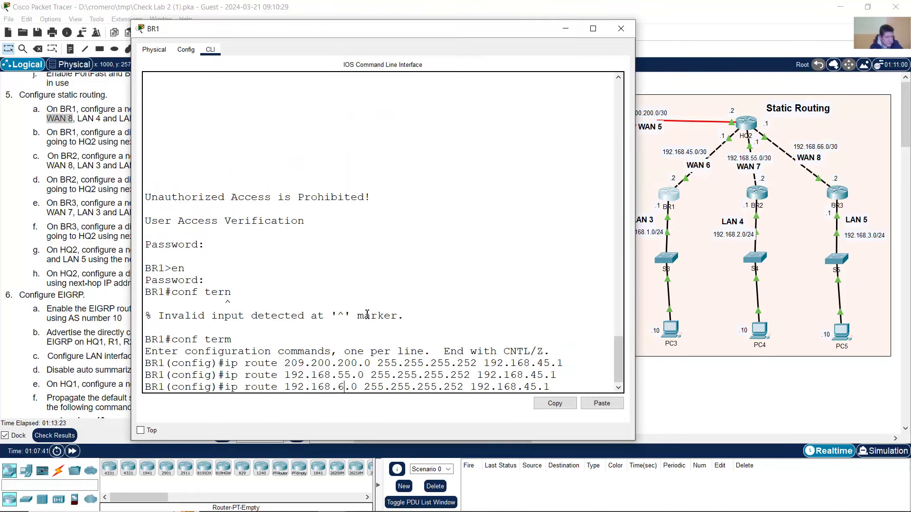
{"action": "key", "text": "BackSpace"}
{"action": "key", "text": "BackSpace"}
{"action": "type", "text": "66"}
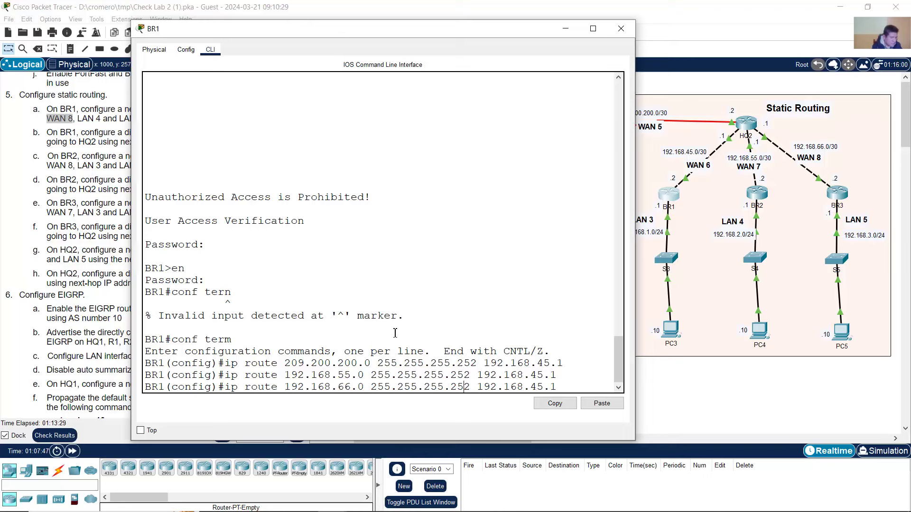
{"action": "double_click", "coordinate": [457, 387]}
{"action": "left_click", "coordinate": [521, 383]}
{"action": "left_click_drag", "start_coordinate": [487, 387], "coordinate": [563, 387]}
{"action": "left_click", "coordinate": [568, 387]}
{"action": "key", "text": "Return"}
- Add BR1's static route to LAN 4, 192.168.2.0 255.255.255.0, via 192.168.45.1
{"action": "left_click", "coordinate": [61, 78]}
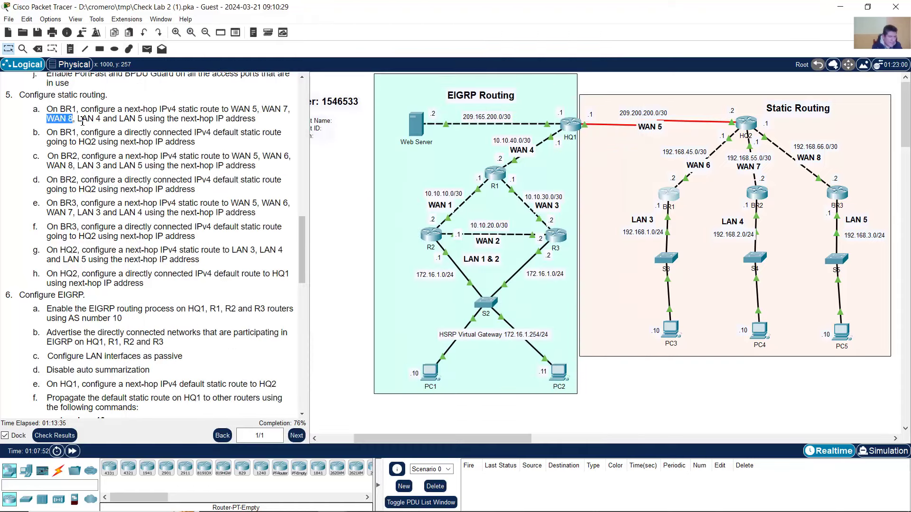
{"action": "left_click_drag", "start_coordinate": [82, 119], "coordinate": [98, 119]}
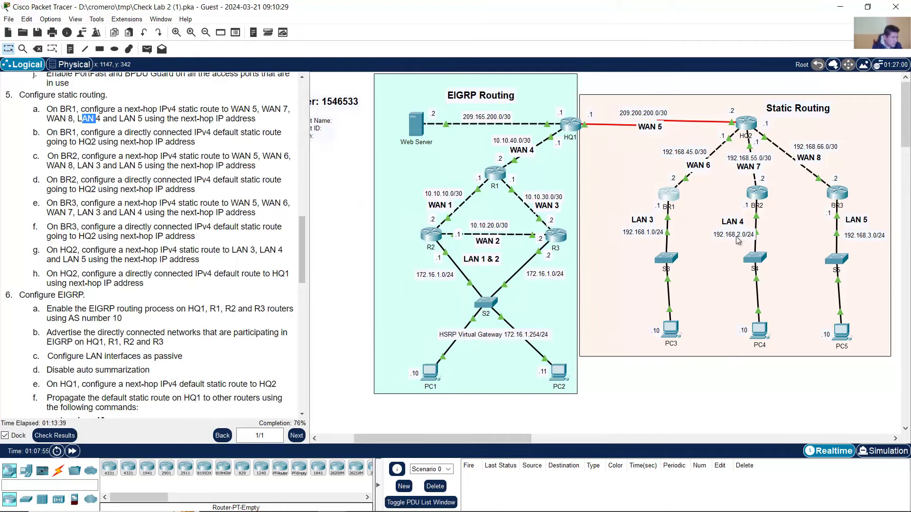
{"action": "left_click", "coordinate": [668, 194]}
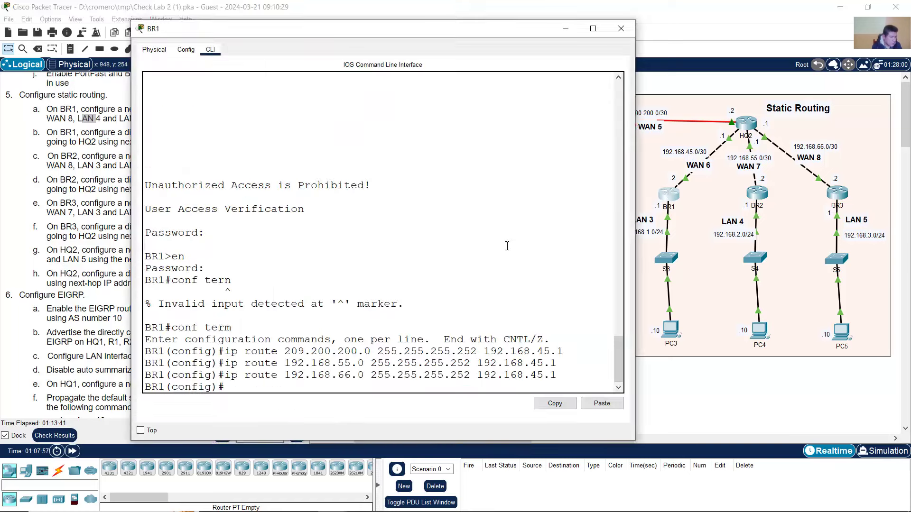
{"action": "key", "text": "Up"}
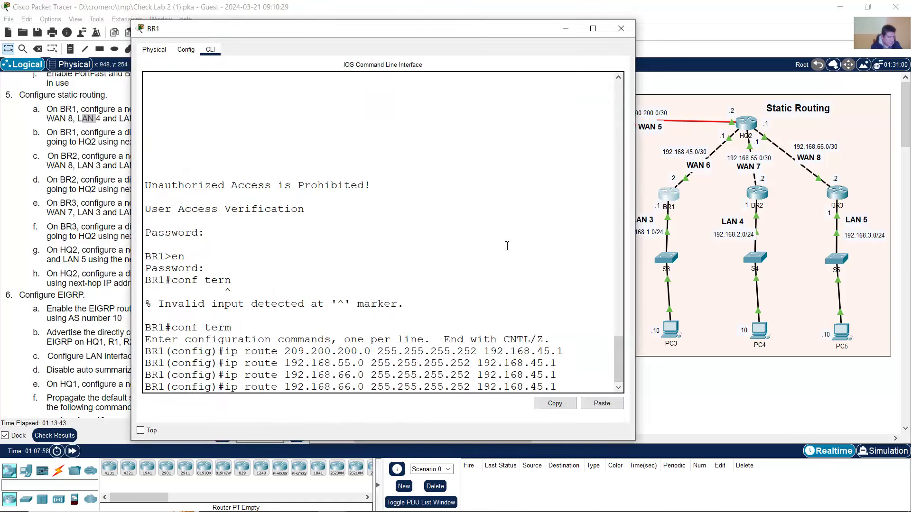
{"action": "key", "text": "BackSpace"}
{"action": "key", "text": "BackSpace"}
{"action": "type", "text": "2"}
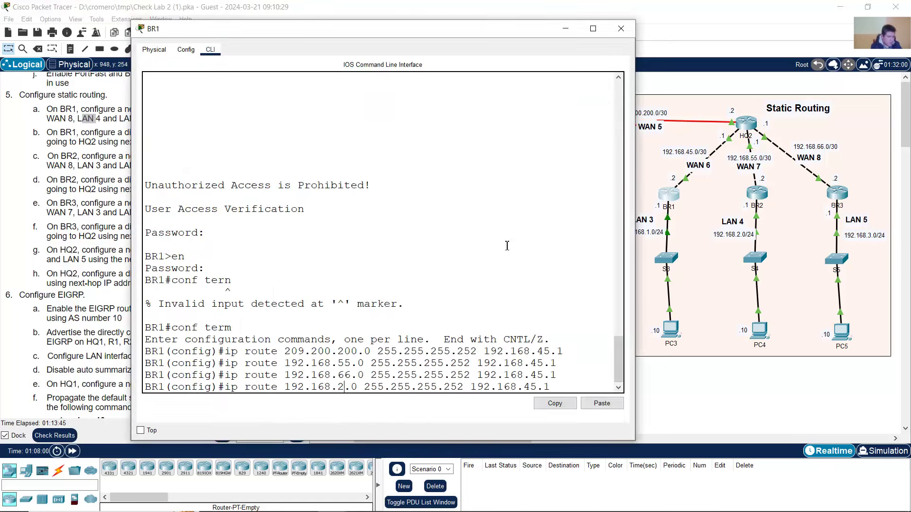
{"action": "left_click_drag", "start_coordinate": [328, 387], "coordinate": [363, 387]}
{"action": "left_click", "coordinate": [477, 390]}
{"action": "key", "text": "BackSpace"}
{"action": "key", "text": "BackSpace"}
{"action": "key", "text": "BackSpace"}
{"action": "type", "text": "0"}
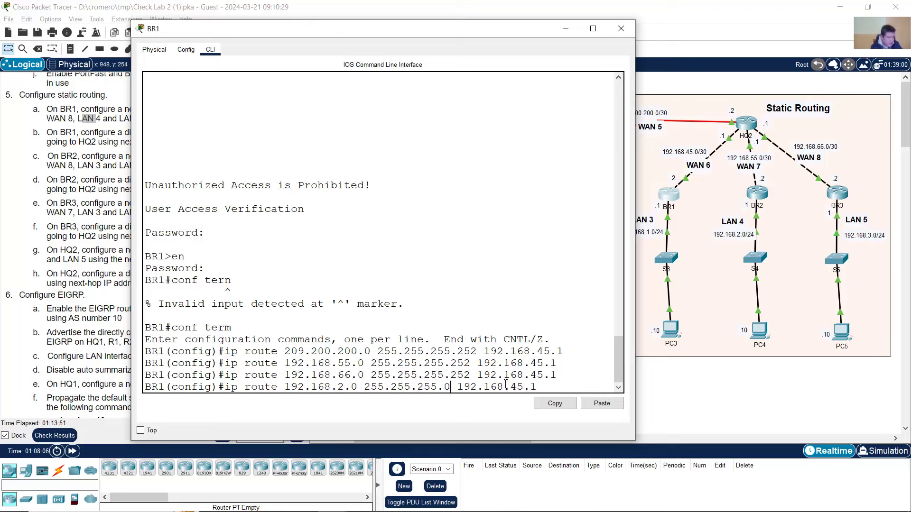
{"action": "left_click_drag", "start_coordinate": [338, 388], "coordinate": [359, 387]}
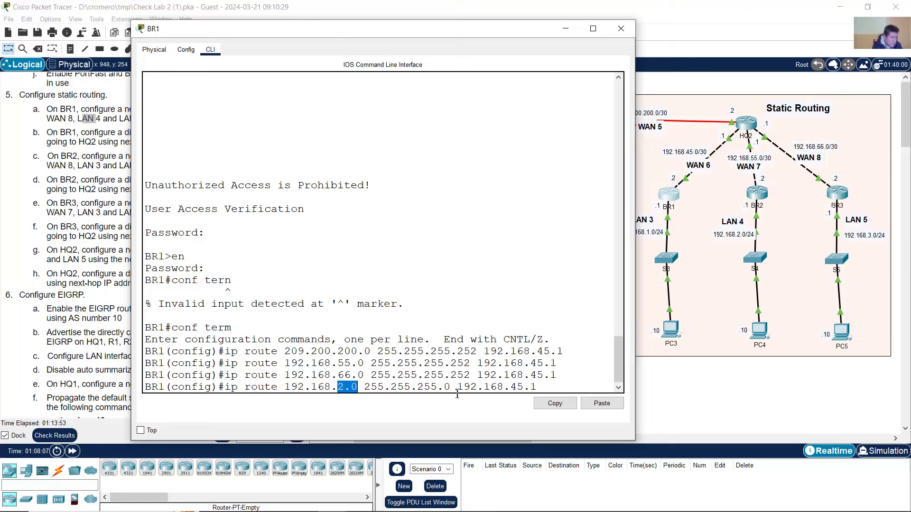
{"action": "left_click_drag", "start_coordinate": [452, 388], "coordinate": [444, 388]}
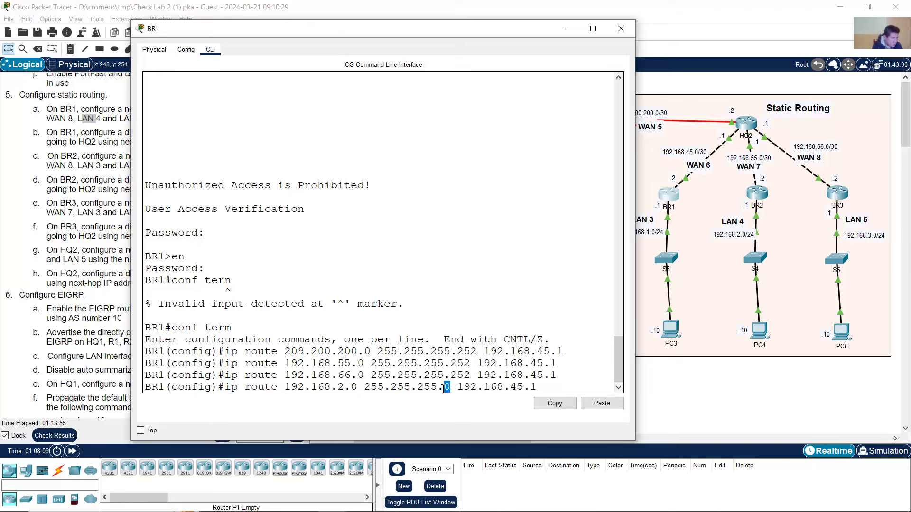
{"action": "left_click", "coordinate": [486, 388]}
{"action": "left_click_drag", "start_coordinate": [458, 388], "coordinate": [539, 390]}
{"action": "left_click", "coordinate": [550, 388]}
{"action": "key", "text": "Return"}
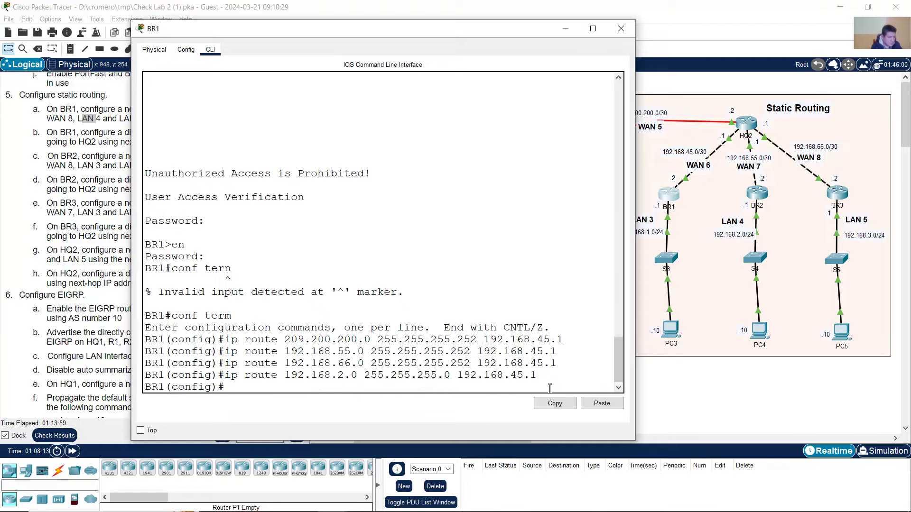
- Add BR1's static route to LAN 5, 192.168.3.0 255.255.255.0, via 192.168.45.1
{"action": "left_click", "coordinate": [90, 128]}
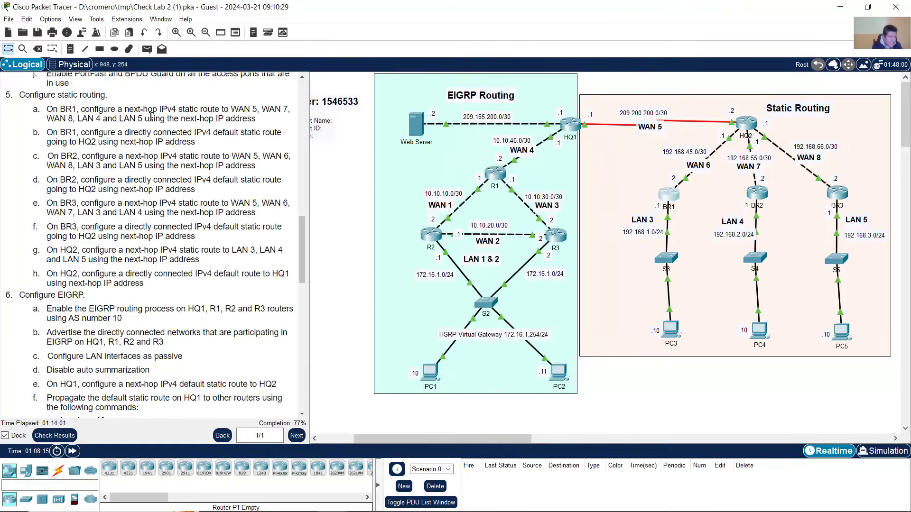
{"action": "left_click_drag", "start_coordinate": [124, 118], "coordinate": [151, 116]}
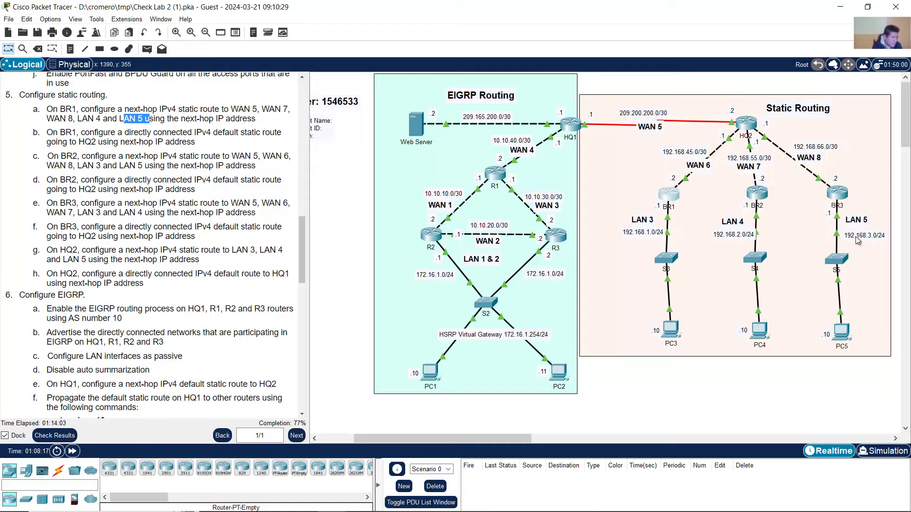
{"action": "left_click", "coordinate": [662, 203]}
{"action": "key", "text": "Up"}
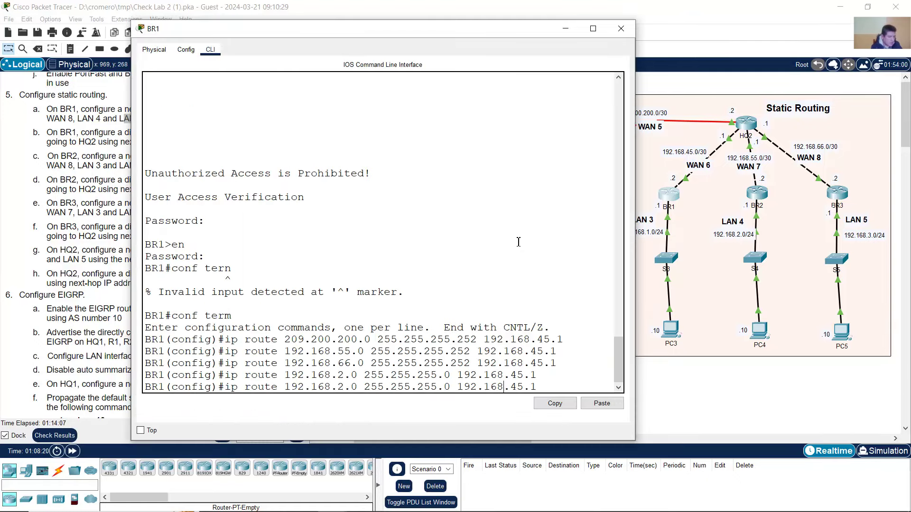
{"action": "key", "text": "BackSpace"}
{"action": "type", "text": "3"}
{"action": "left_click_drag", "start_coordinate": [337, 387], "coordinate": [559, 384]}
{"action": "left_click", "coordinate": [426, 388]}
{"action": "key", "text": "Return"}
{"action": "left_click", "coordinate": [522, 5]}
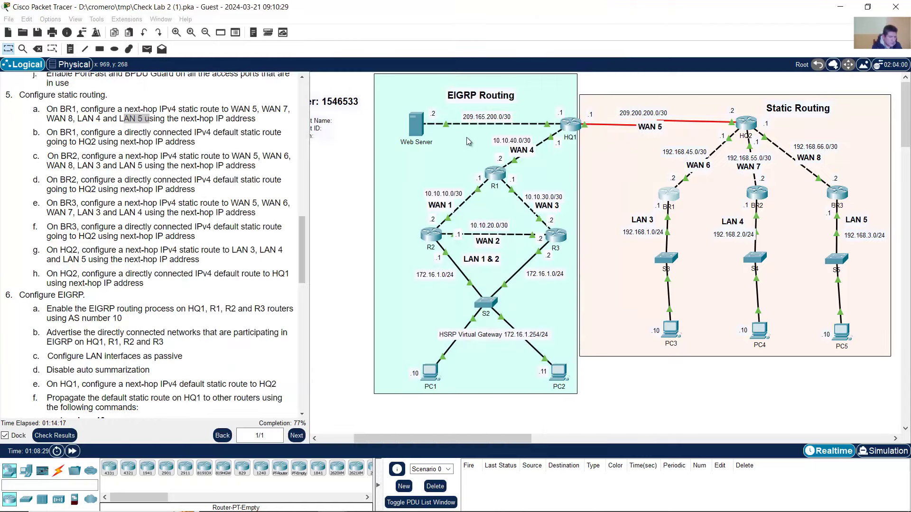
- Review task 5b's default route wording and start typing ip route 0.0.0.0 0.0.0.0 on BR1
{"action": "scroll", "coordinate": [143, 199], "scroll_direction": "up", "scroll_amount": 2}
{"action": "left_click_drag", "start_coordinate": [60, 188], "coordinate": [220, 199]}
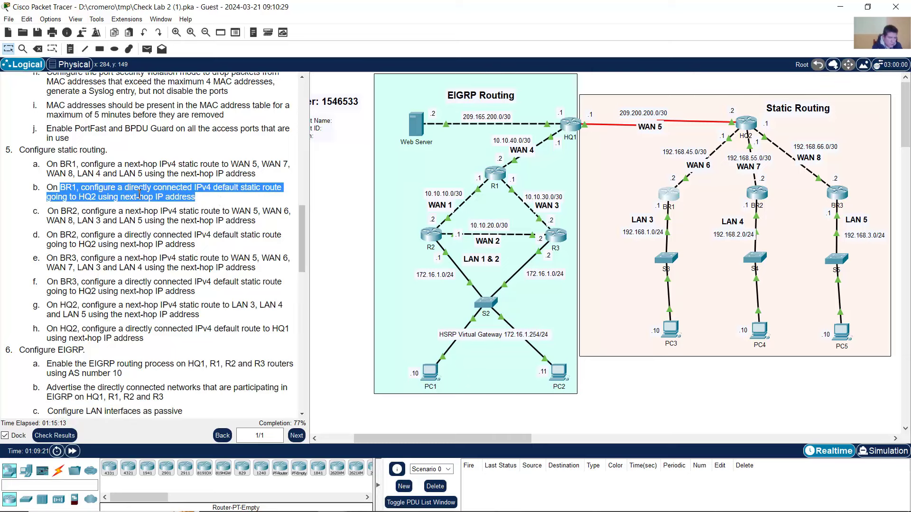
{"action": "left_click", "coordinate": [82, 199]}
{"action": "left_click_drag", "start_coordinate": [63, 189], "coordinate": [200, 199]}
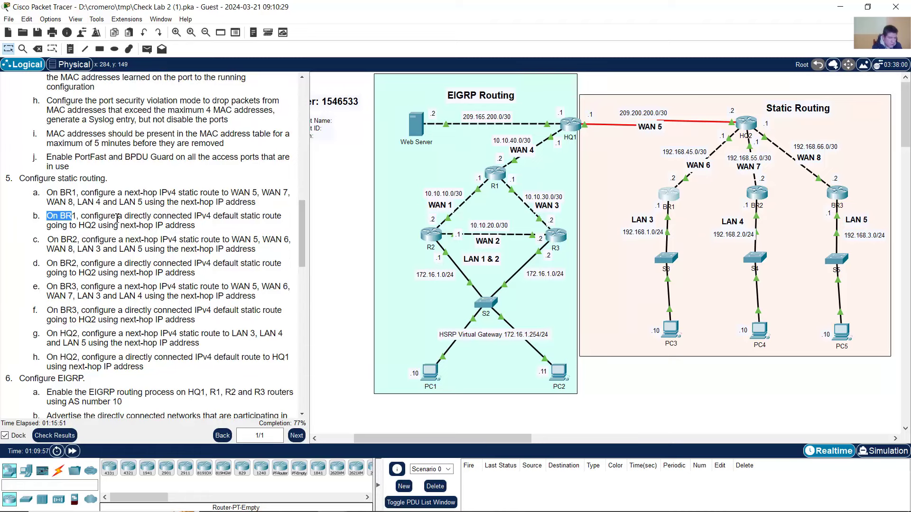
{"action": "left_click_drag", "start_coordinate": [219, 222], "coordinate": [266, 221]}
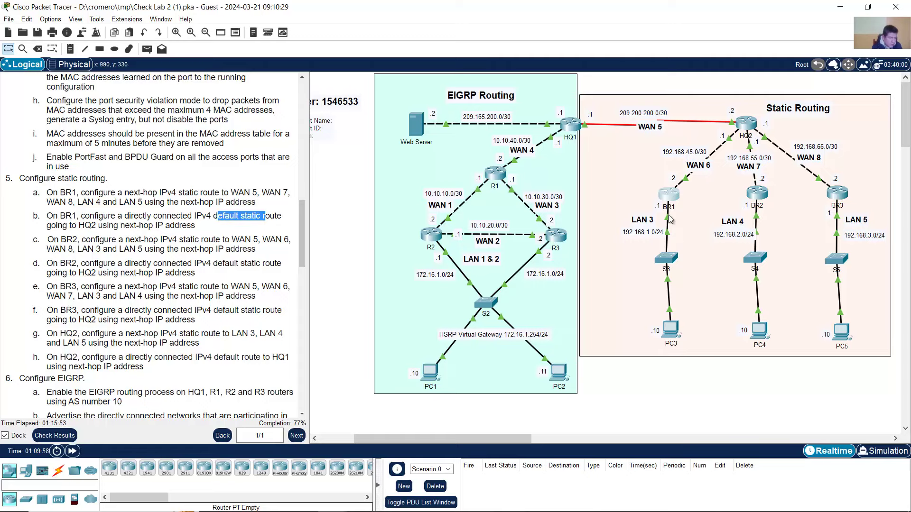
{"action": "left_click", "coordinate": [671, 195]}
{"action": "type", "text": "i pr"}
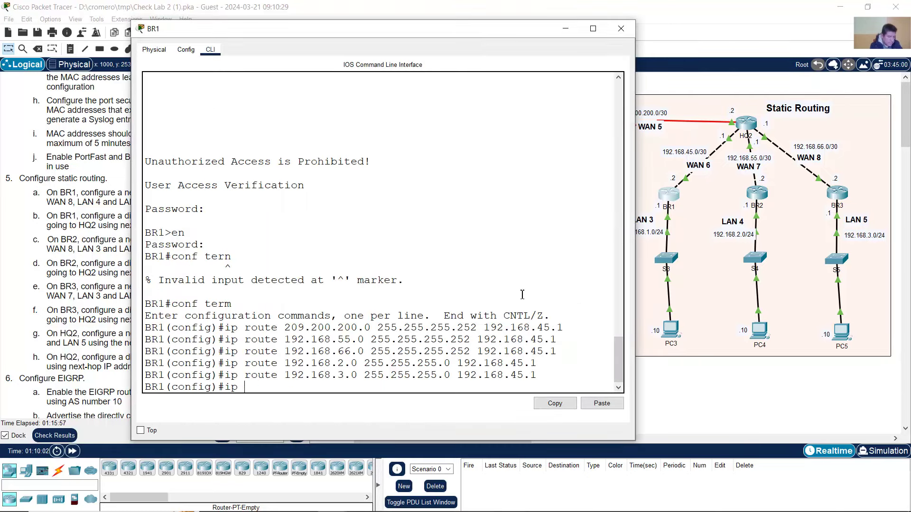
{"action": "type", "text": "route 0.0.0.0 0.0.0.0"}
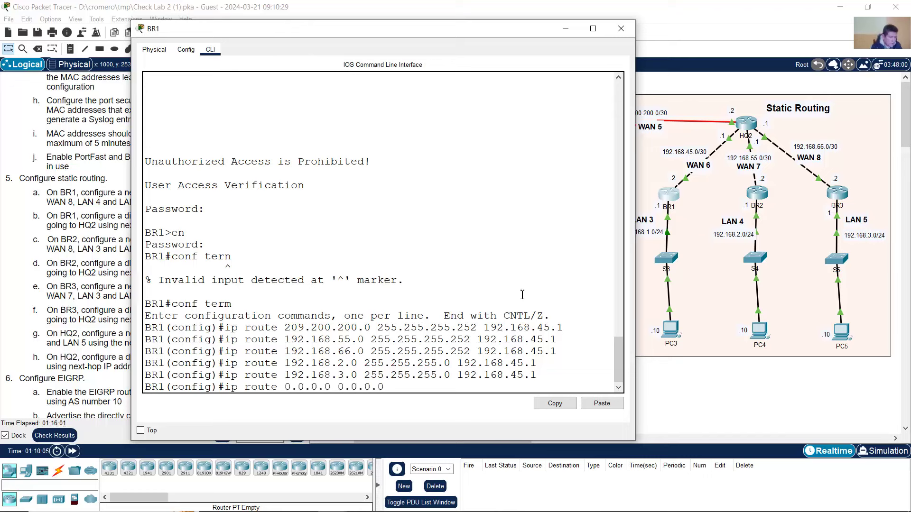
{"action": "left_click_drag", "start_coordinate": [297, 388], "coordinate": [382, 388]}
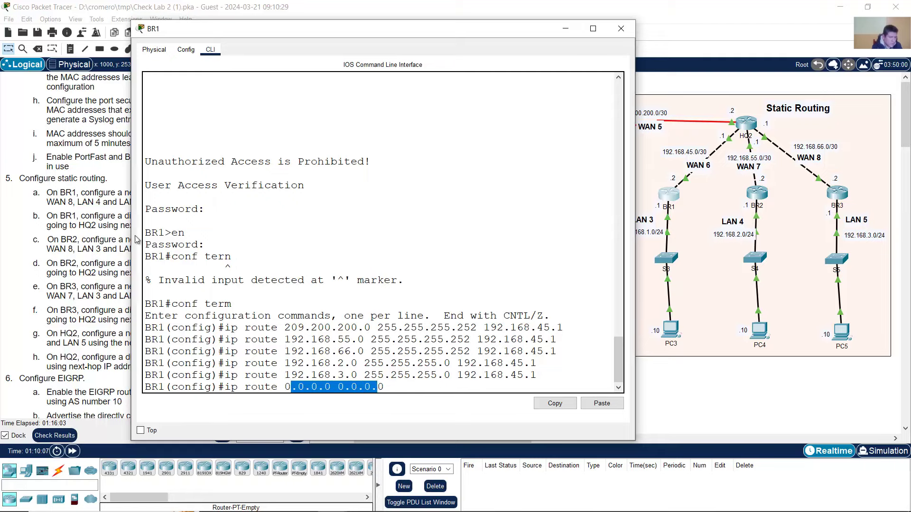
- Check the default route's g0/0 exit interface against the next-hop requirement and begin entering 192.168
{"action": "left_click", "coordinate": [100, 215]}
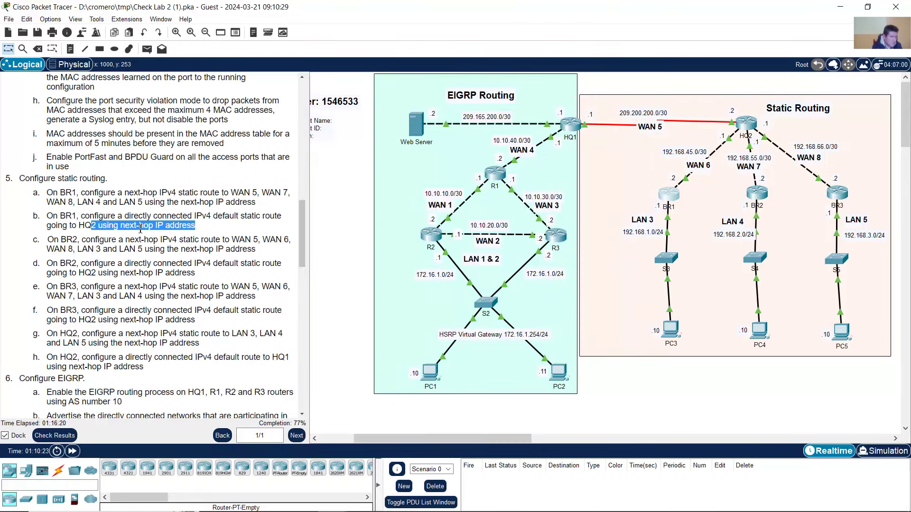
{"action": "left_click", "coordinate": [127, 220]}
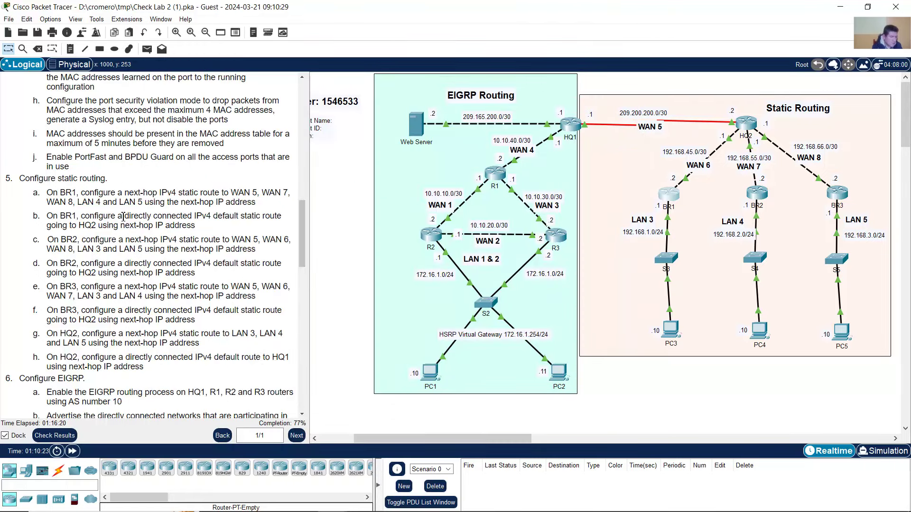
{"action": "left_click_drag", "start_coordinate": [117, 216], "coordinate": [191, 216]}
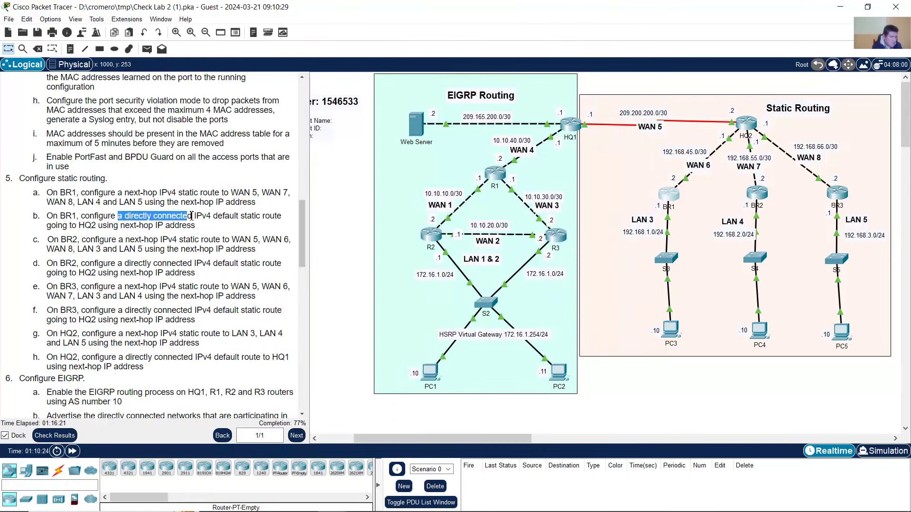
{"action": "left_click", "coordinate": [694, 368]}
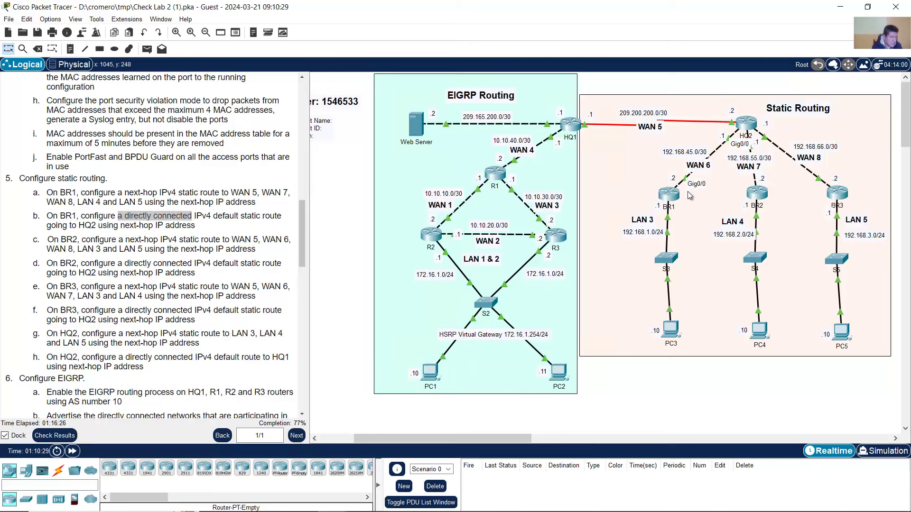
{"action": "double_click", "coordinate": [669, 193]}
{"action": "left_click_drag", "start_coordinate": [290, 387], "coordinate": [380, 387]}
{"action": "left_click", "coordinate": [421, 389]}
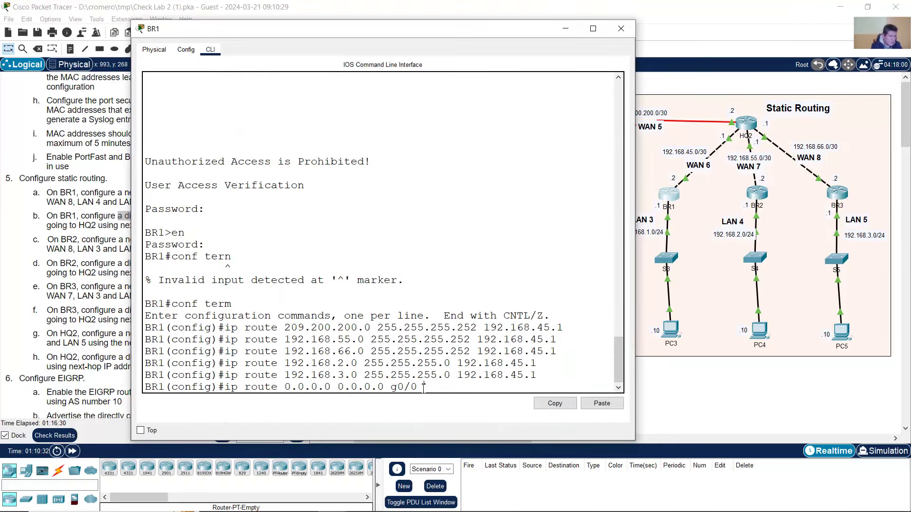
{"action": "left_click_drag", "start_coordinate": [390, 388], "coordinate": [425, 387]}
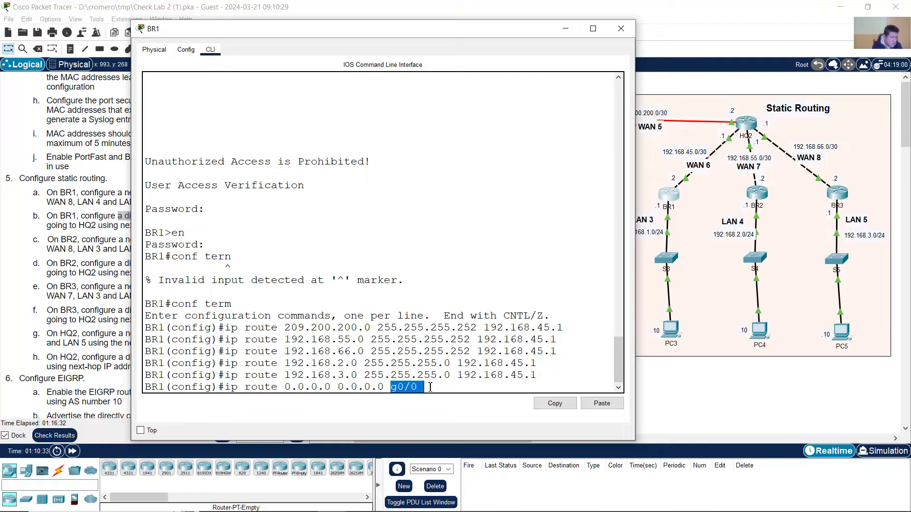
{"action": "left_click", "coordinate": [73, 219]}
{"action": "left_click_drag", "start_coordinate": [125, 226], "coordinate": [201, 227]}
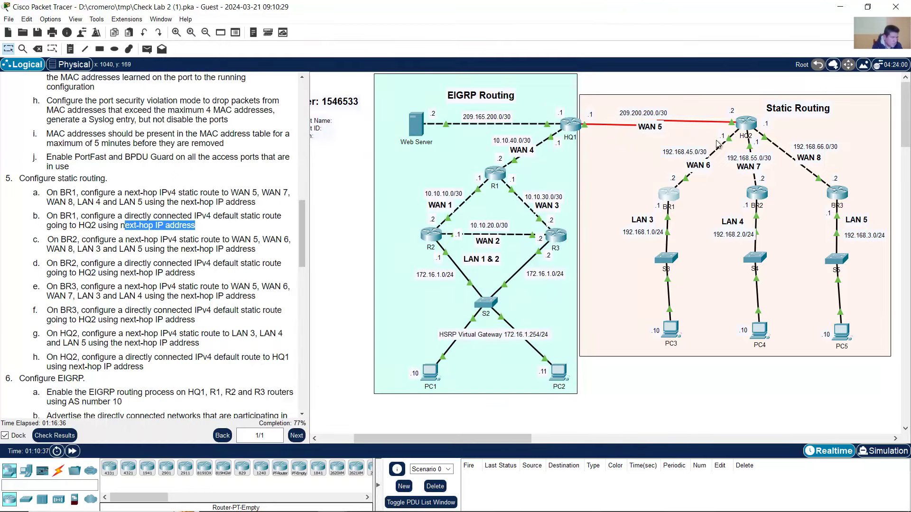
{"action": "left_click", "coordinate": [673, 195]}
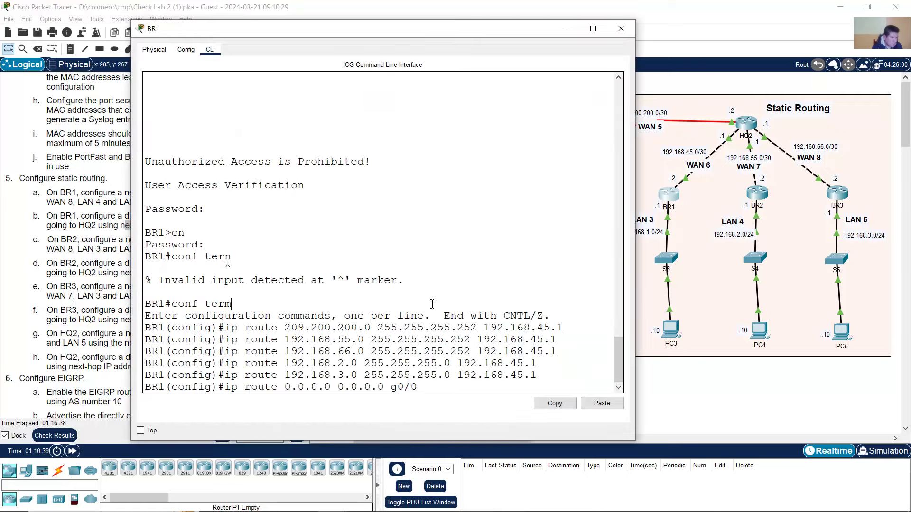
{"action": "type", "text": "192.1"}
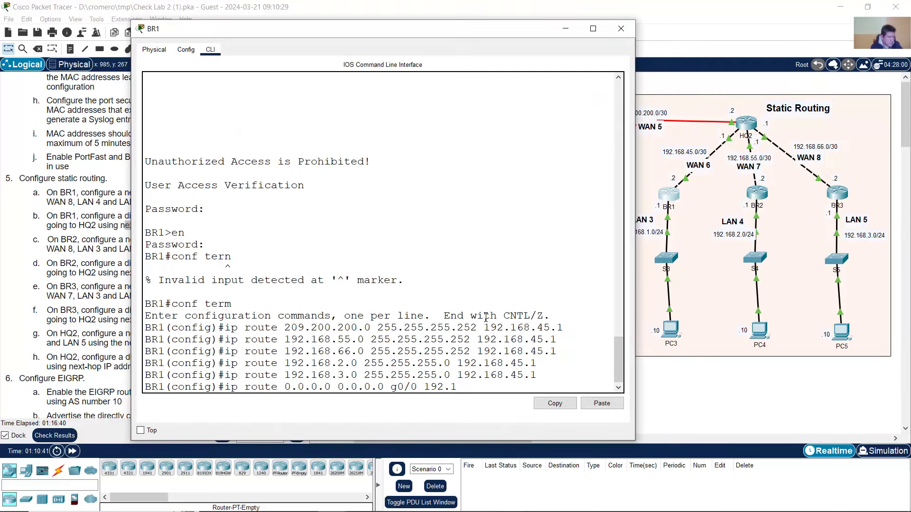
{"action": "type", "text": "68.45.1"}
- After rejected g0/0 variants, enter ip route 0.0.0.0 0.0.0.0 192.168.45.1 on BR1
{"action": "key", "text": "Return"}
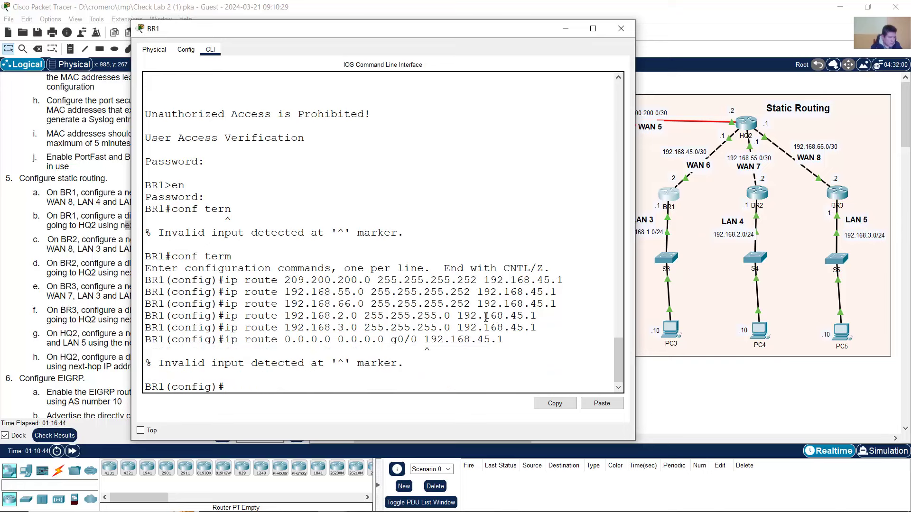
{"action": "key", "text": "Up"}
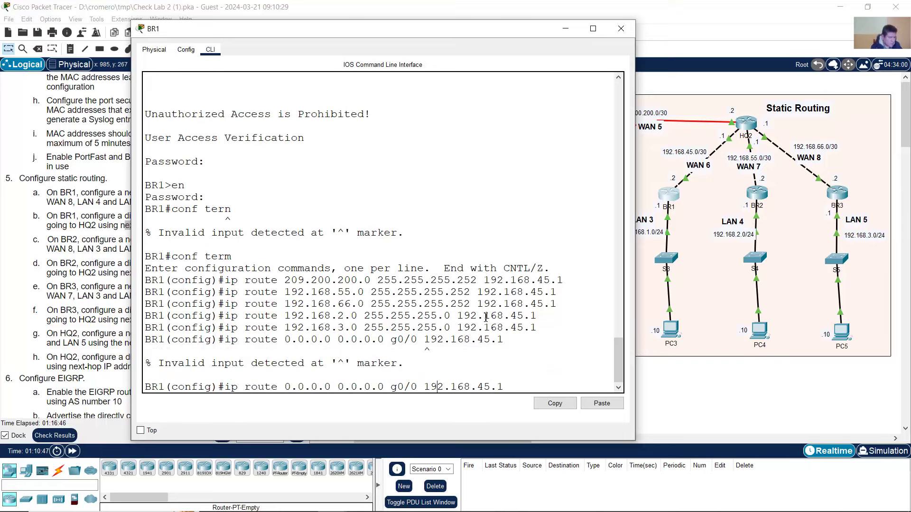
{"action": "key", "text": "BackSpace"}
{"action": "key", "text": "BackSpace"}
{"action": "key", "text": "BackSpace"}
{"action": "key", "text": "BackSpace"}
{"action": "key", "text": "BackSpace"}
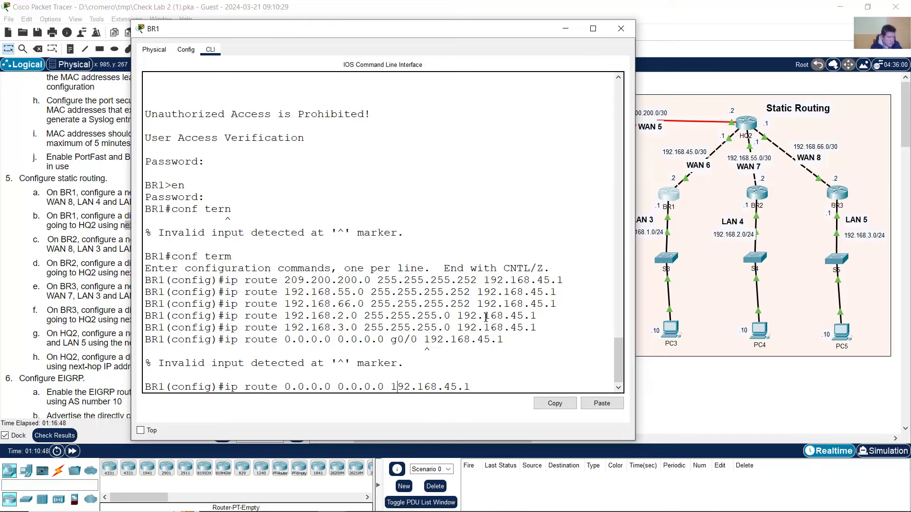
{"action": "type", "text": "g0/0"}
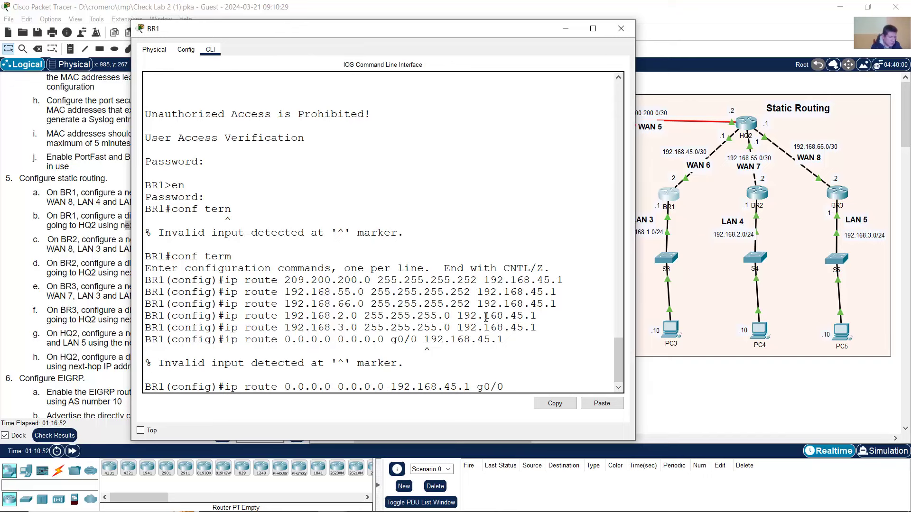
{"action": "key", "text": "Return"}
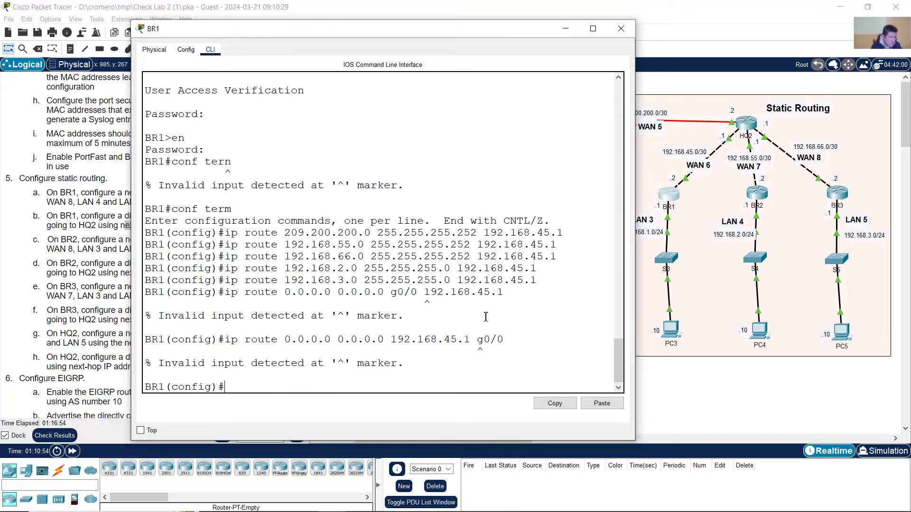
{"action": "left_click_drag", "start_coordinate": [469, 340], "coordinate": [533, 348]}
{"action": "left_click", "coordinate": [523, 350]}
{"action": "key", "text": "Up"}
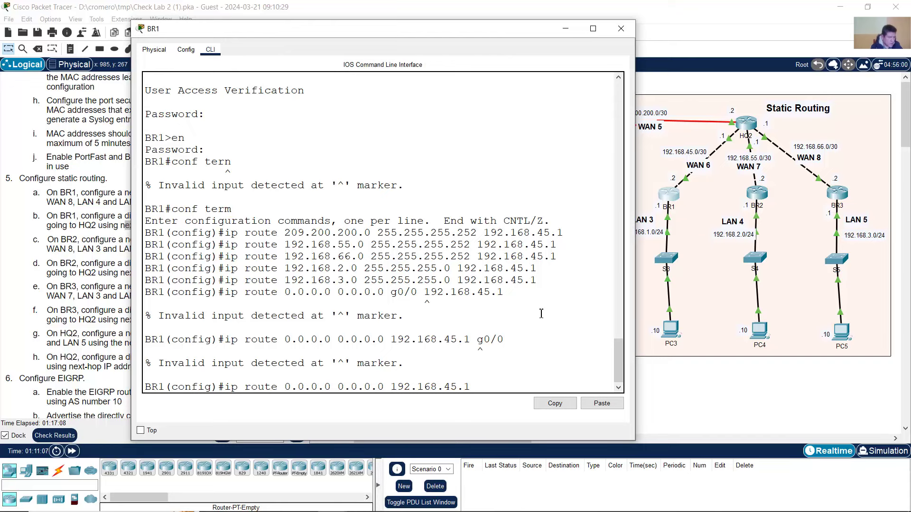
{"action": "key", "text": "Return"}
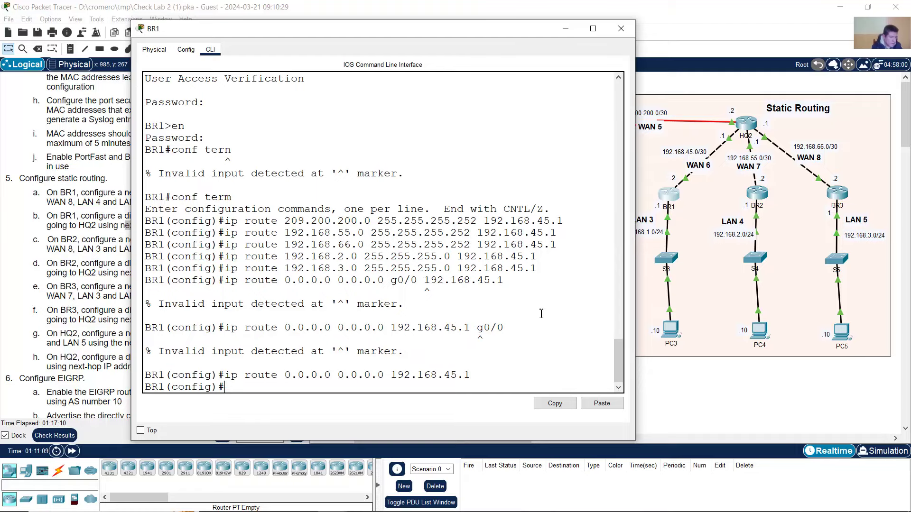
{"action": "left_click", "coordinate": [420, 2]}
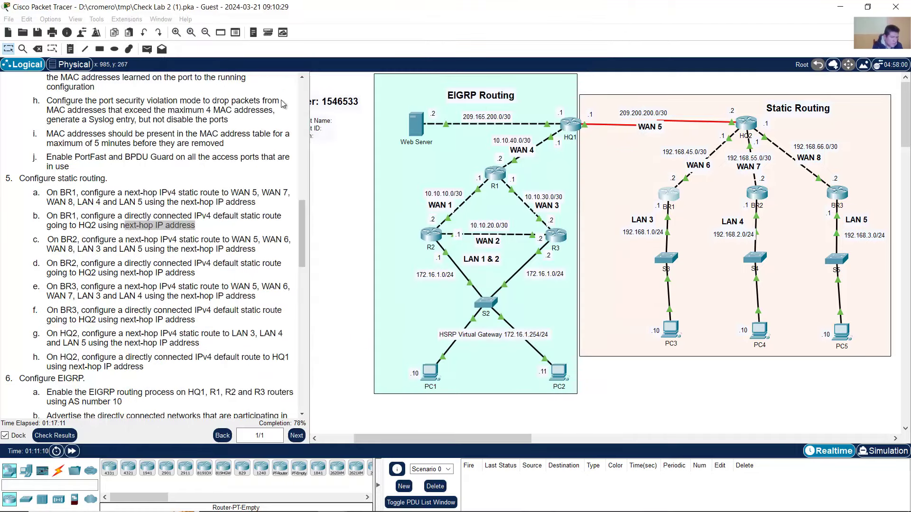
{"action": "left_click", "coordinate": [54, 433]}
{"action": "left_click", "coordinate": [90, 75]}
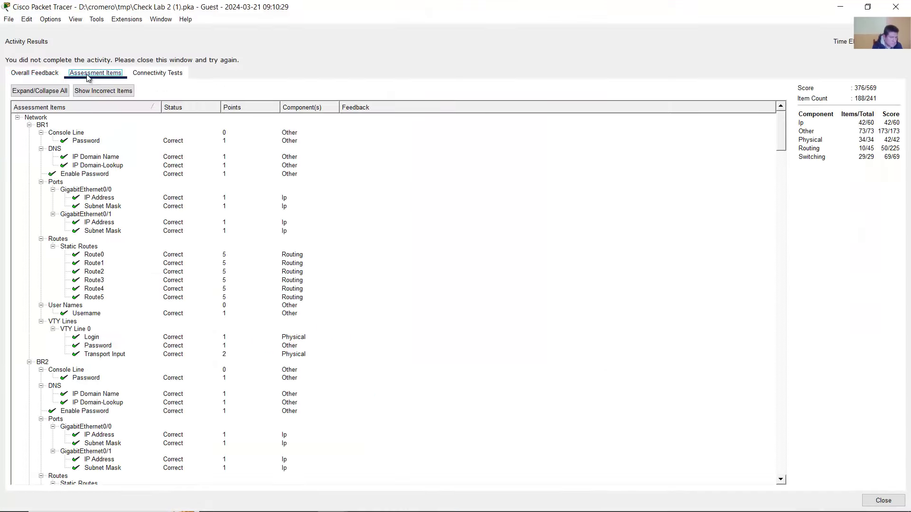
{"action": "scroll", "coordinate": [98, 266], "scroll_direction": "down", "scroll_amount": 2}
{"action": "left_click", "coordinate": [100, 252]}
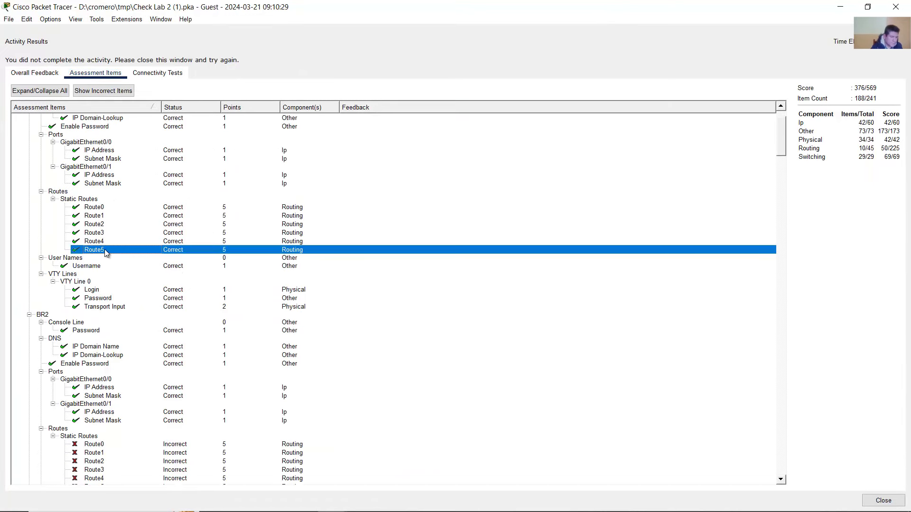
{"action": "left_click", "coordinate": [894, 3]}
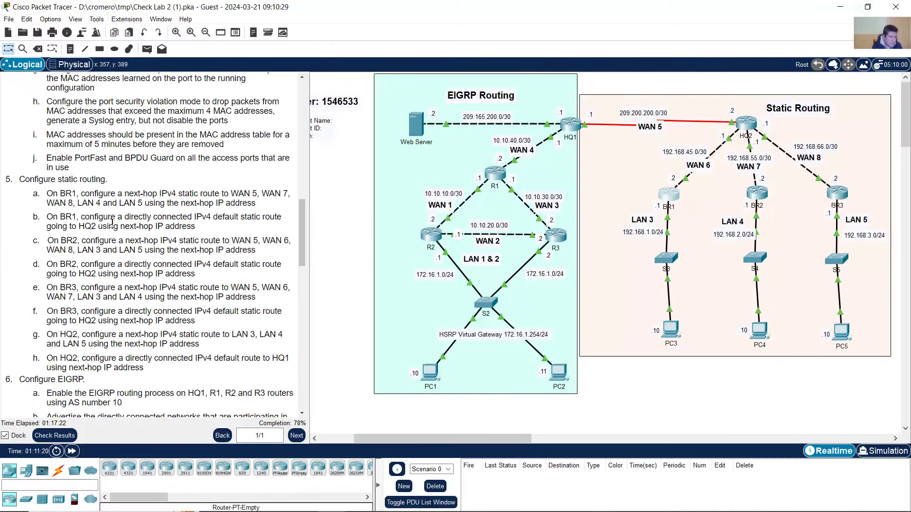
{"action": "left_click_drag", "start_coordinate": [129, 217], "coordinate": [198, 217]}
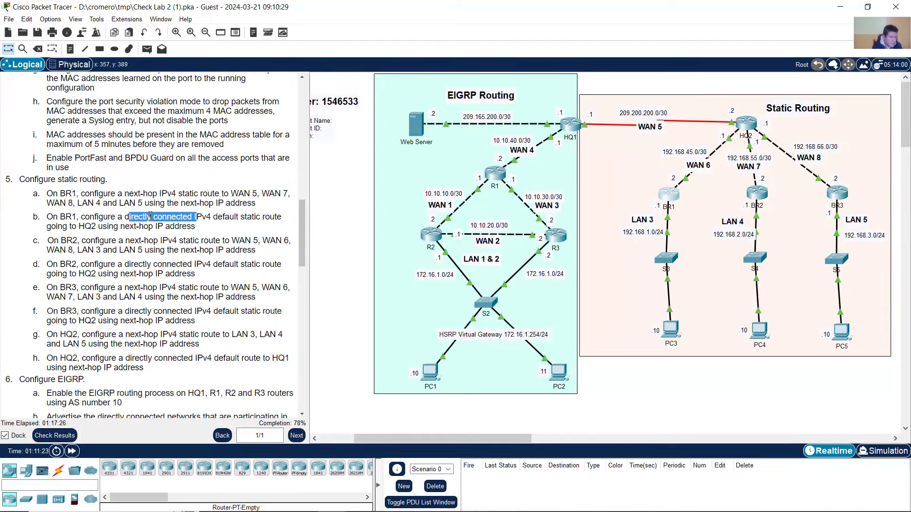
- Verify BR1's accepted default route against step 5b's next-hop wording
{"action": "left_click_drag", "start_coordinate": [125, 217], "coordinate": [192, 217]}
{"action": "left_click_drag", "start_coordinate": [115, 227], "coordinate": [187, 226]}
{"action": "left_click", "coordinate": [669, 196]}
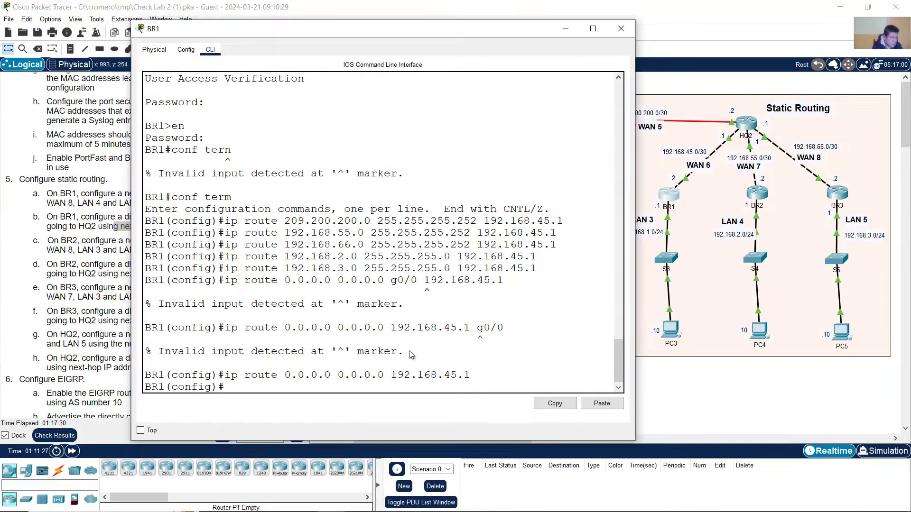
{"action": "left_click_drag", "start_coordinate": [224, 371], "coordinate": [473, 374]}
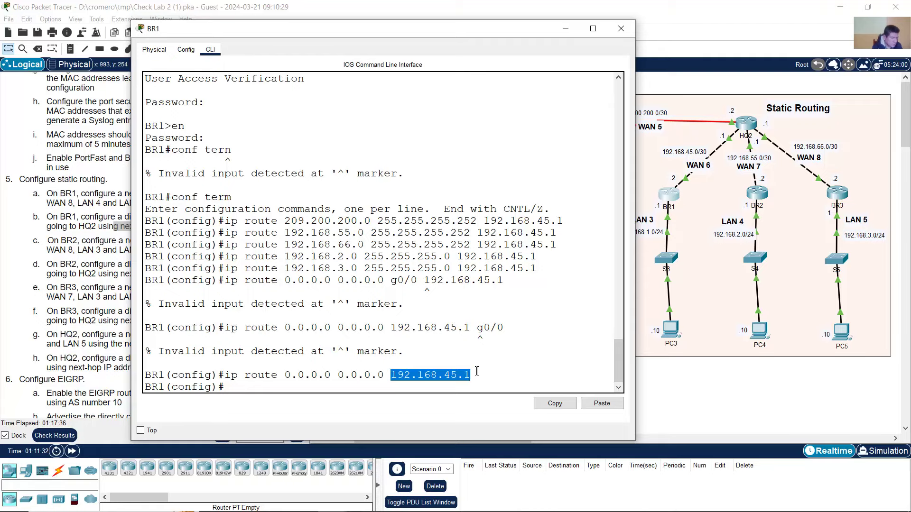
{"action": "left_click", "coordinate": [476, 371]}
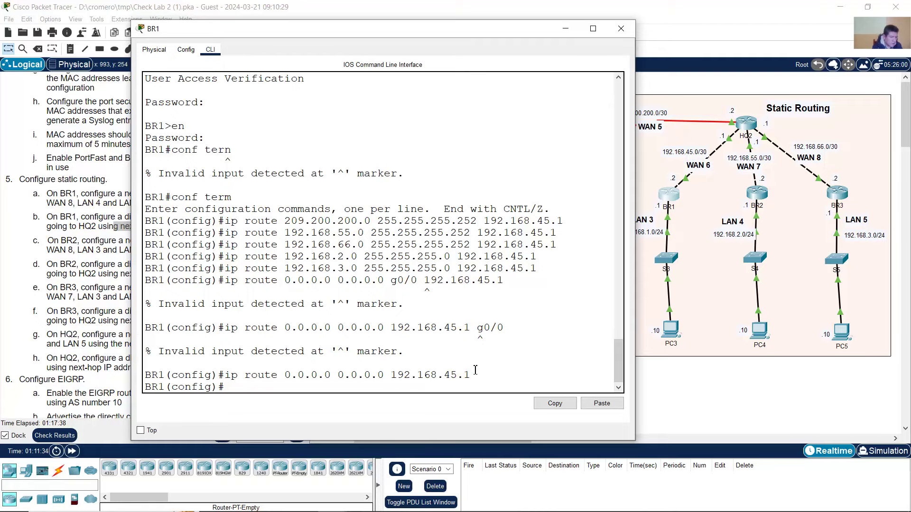
- Review BR2's route instructions 5c and 5d, then bring up router BR2's console
{"action": "left_click", "coordinate": [87, 182]}
{"action": "scroll", "coordinate": [112, 219], "scroll_direction": "down", "scroll_amount": 1}
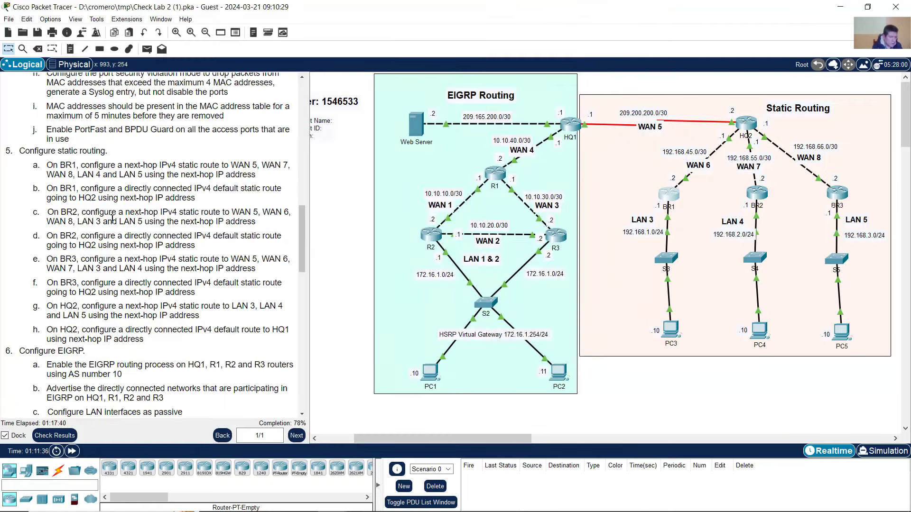
{"action": "left_click_drag", "start_coordinate": [49, 213], "coordinate": [201, 245]}
{"action": "left_click", "coordinate": [202, 246]}
{"action": "left_click_drag", "start_coordinate": [47, 213], "coordinate": [213, 246]}
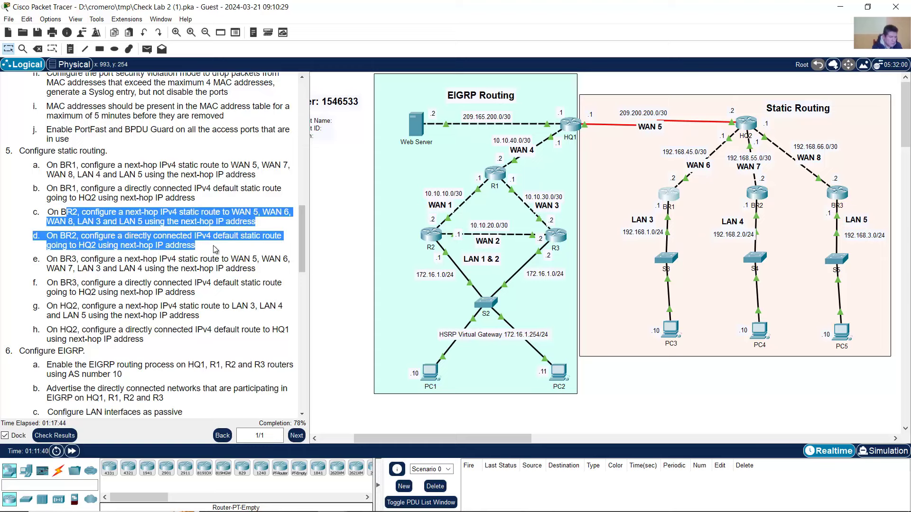
{"action": "left_click", "coordinate": [212, 245]}
{"action": "left_click", "coordinate": [758, 195]}
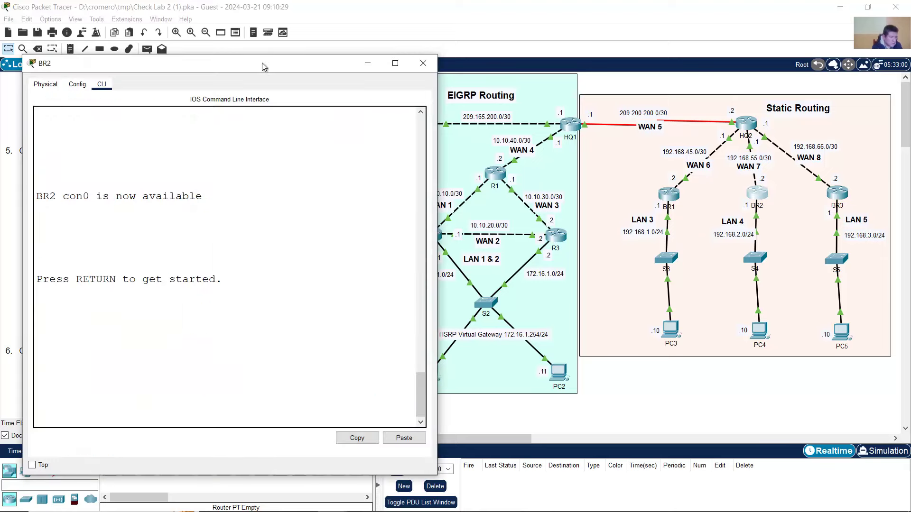
- Log into BR2's console and enter global configuration mode with enable and conf term
{"action": "left_click_drag", "start_coordinate": [264, 67], "coordinate": [556, 35]}
{"action": "left_click", "coordinate": [563, 245]}
{"action": "key", "text": "Return"}
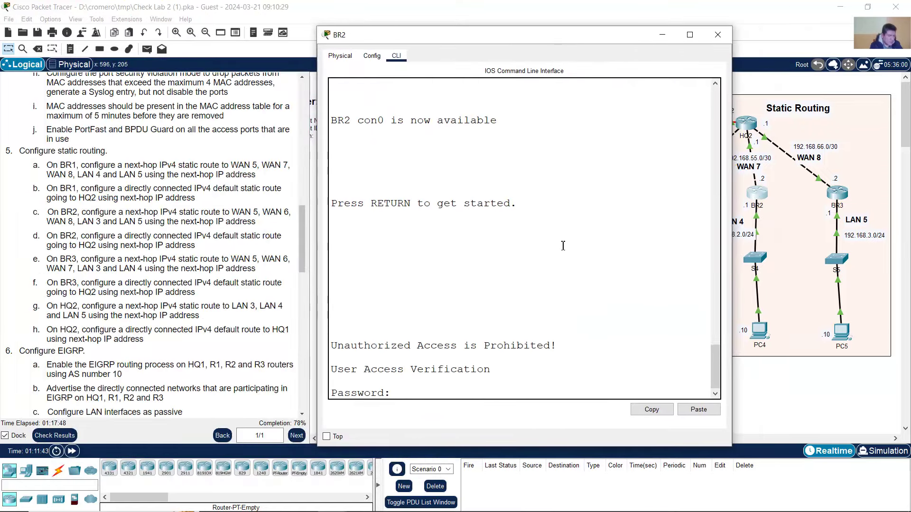
{"action": "key", "text": "Return"}
{"action": "type", "text": "ci"}
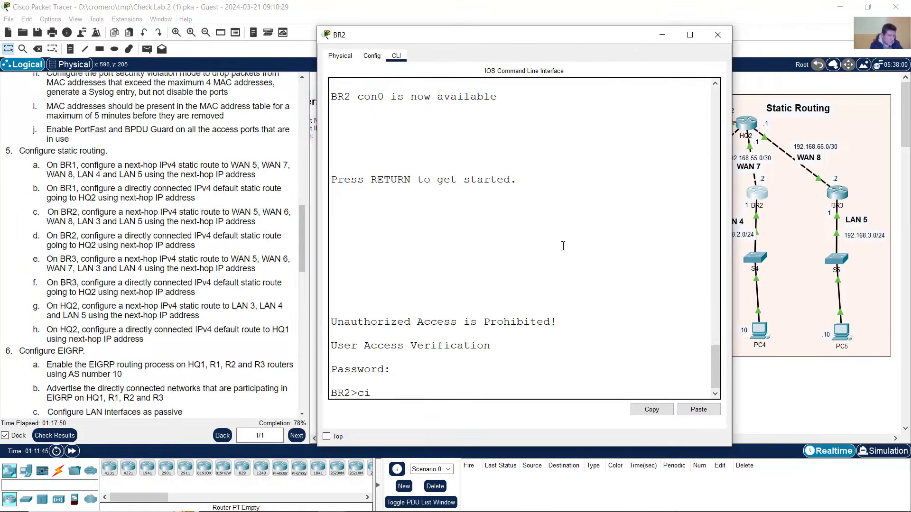
{"action": "key", "text": "BackSpace"}
{"action": "type", "text": "enable"}
{"action": "key", "text": "Return"}
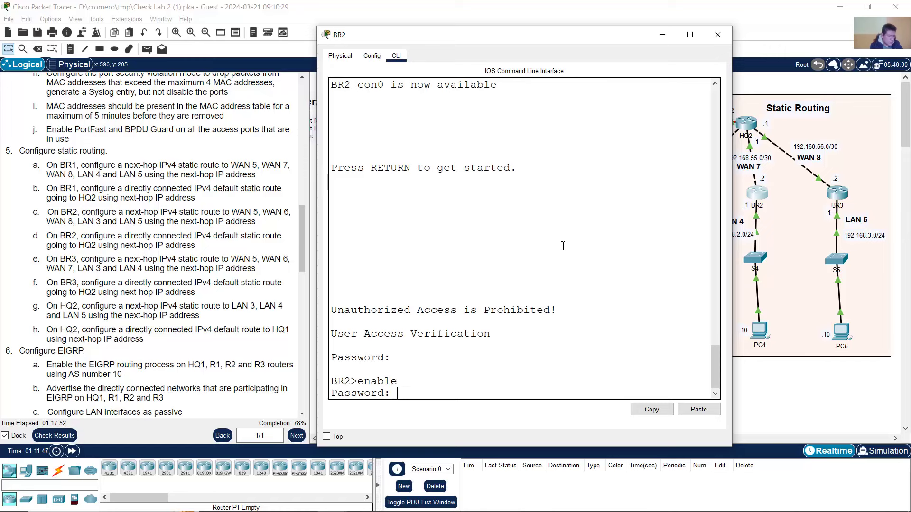
{"action": "key", "text": "Return"}
{"action": "type", "text": "conf term"}
{"action": "key", "text": "Return"}
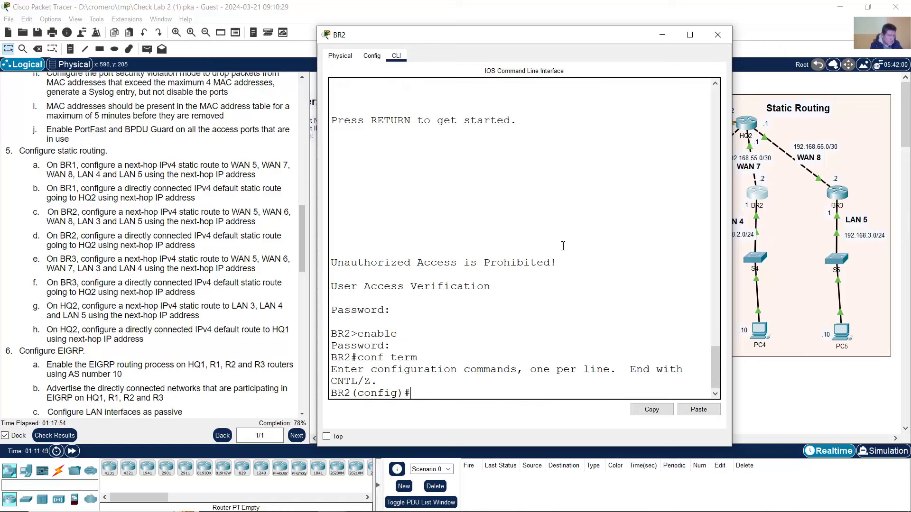
- Start BR2's ip route to 209.200.200.0 255.255.255.252, fixing a doubled dot
{"action": "type", "text": "ip route"}
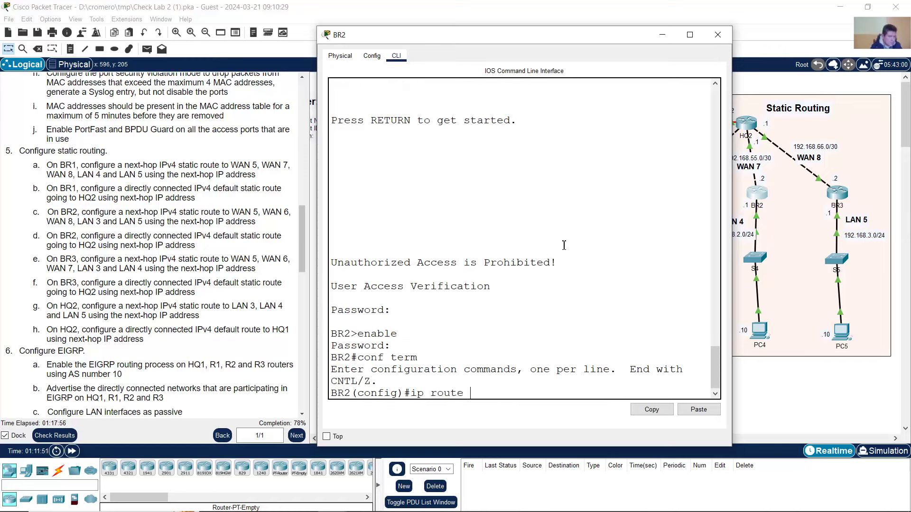
{"action": "left_click", "coordinate": [140, 209]}
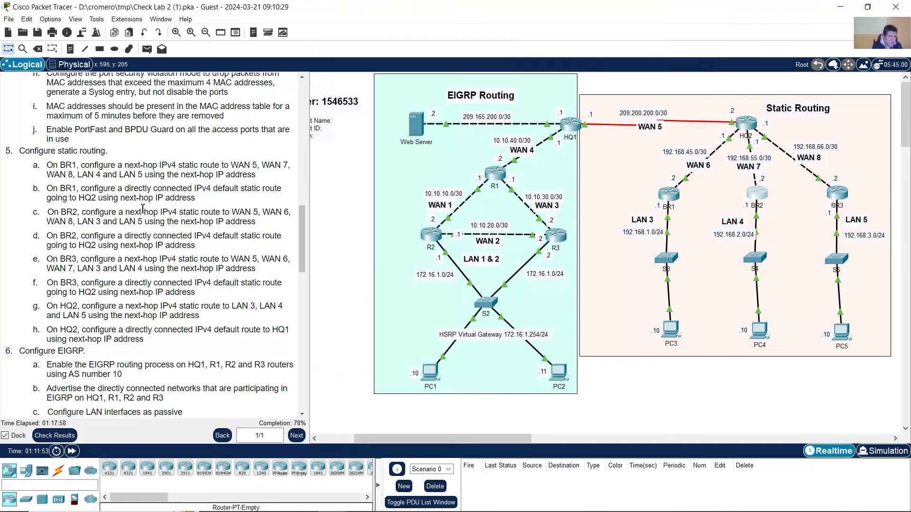
{"action": "left_click_drag", "start_coordinate": [235, 216], "coordinate": [267, 213]}
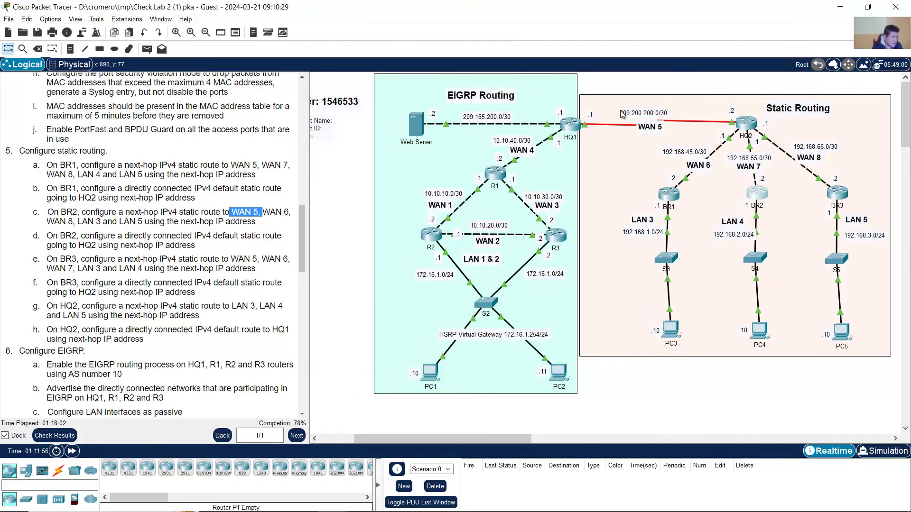
{"action": "left_click", "coordinate": [757, 193]}
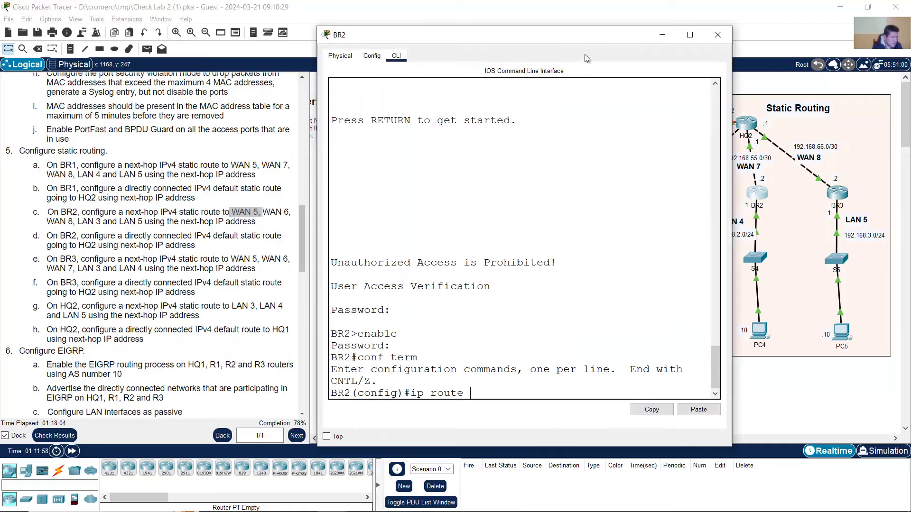
{"action": "left_click_drag", "start_coordinate": [587, 42], "coordinate": [444, 46]}
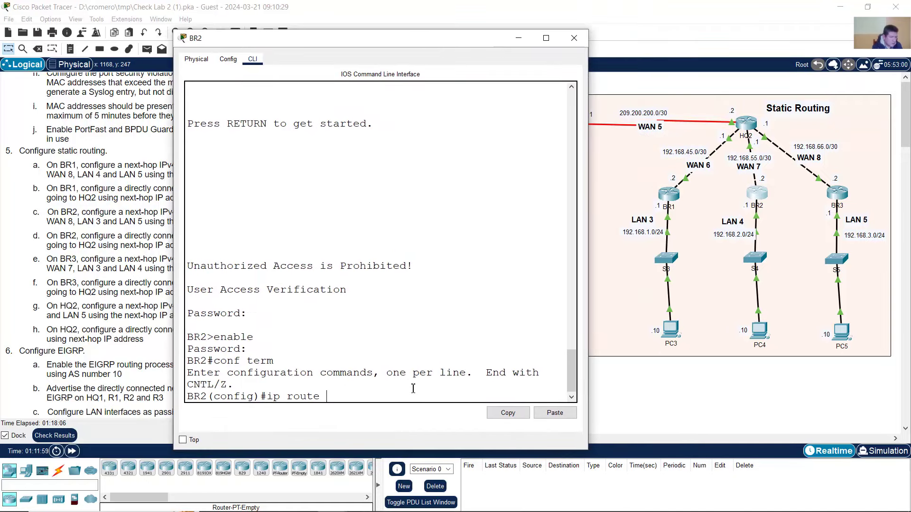
{"action": "type", "text": "209..200."}
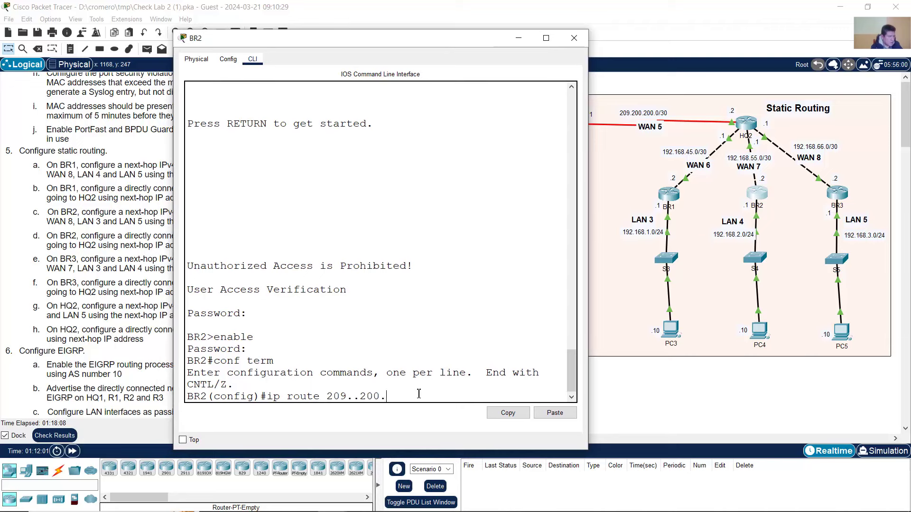
{"action": "type", "text": "200.0 255.255.255.252"}
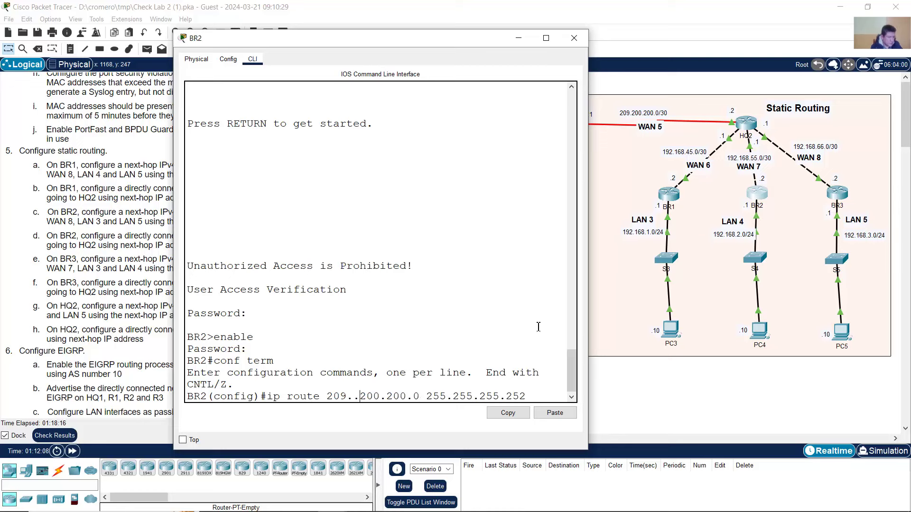
{"action": "key", "text": "BackSpace"}
{"action": "key", "text": "Right"}
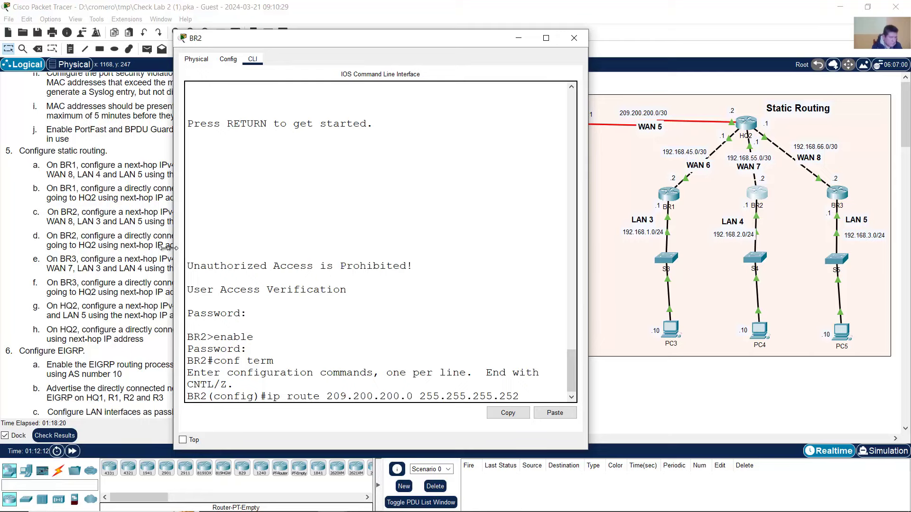
{"action": "left_click_drag", "start_coordinate": [173, 248], "coordinate": [246, 224]}
{"action": "left_click", "coordinate": [80, 231]}
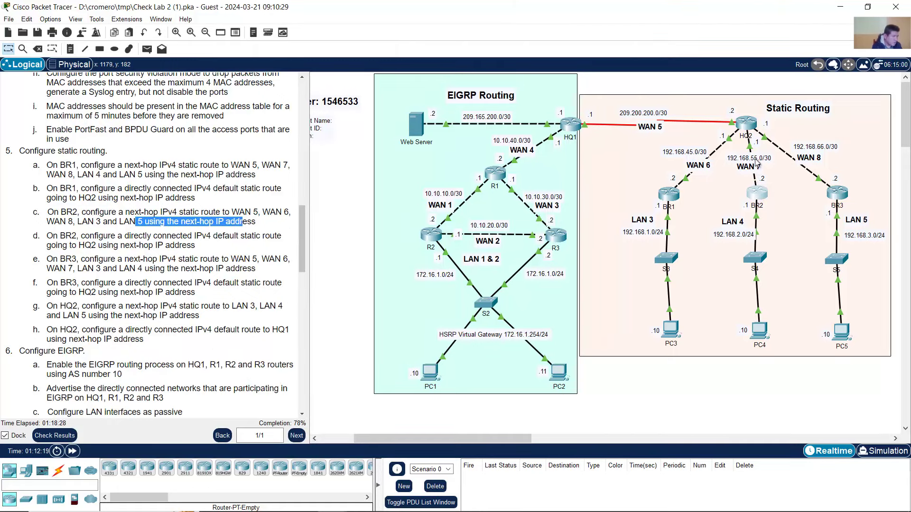
- Complete the WAN 5 route with next hop 192.168.55.1 and submit it
{"action": "left_click", "coordinate": [758, 195]}
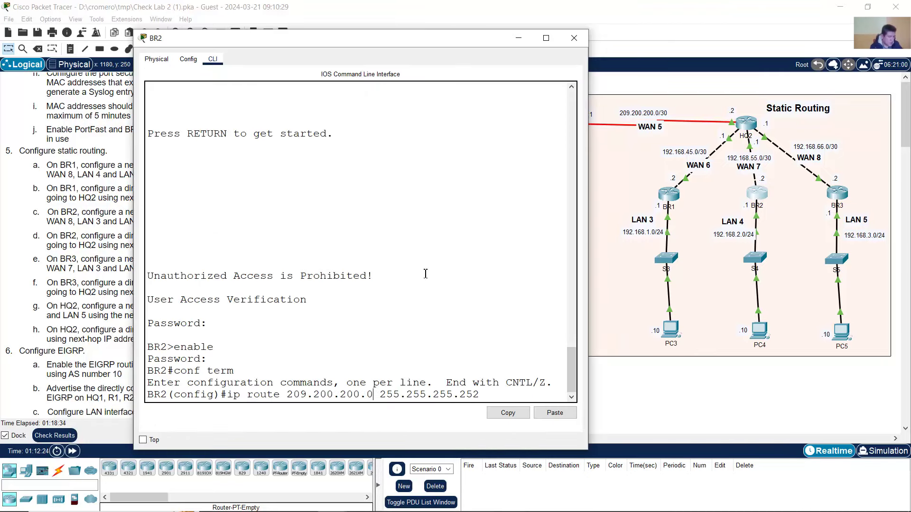
{"action": "type", "text": "192.168.55.1"}
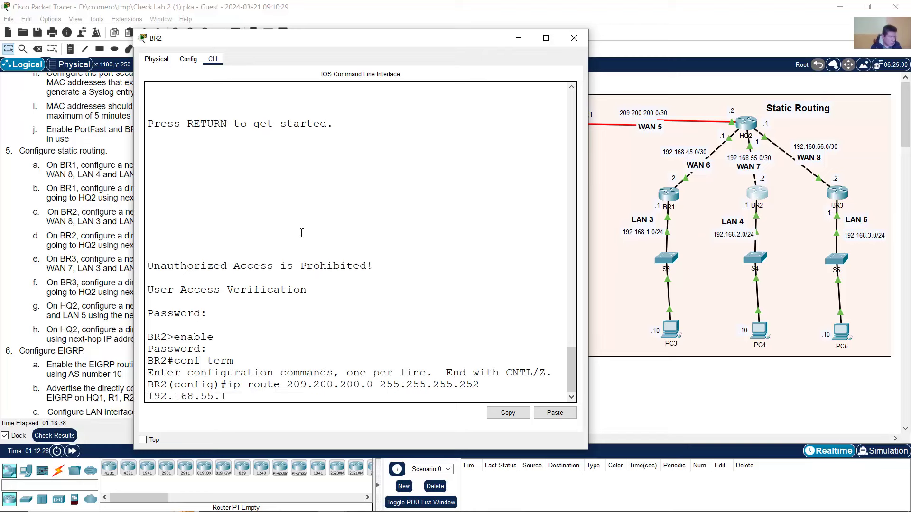
{"action": "left_click_drag", "start_coordinate": [133, 218], "coordinate": [95, 218]}
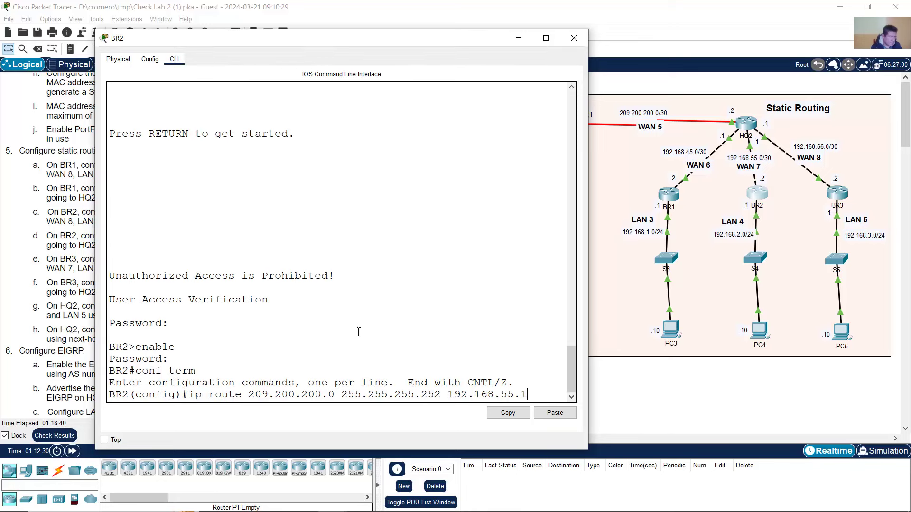
{"action": "left_click_drag", "start_coordinate": [447, 398], "coordinate": [521, 396]}
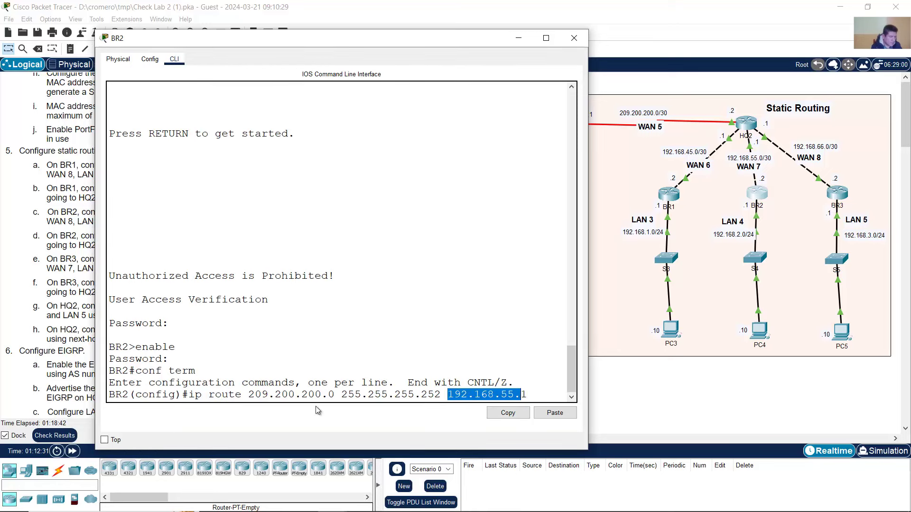
{"action": "left_click_drag", "start_coordinate": [256, 397], "coordinate": [515, 396]}
{"action": "left_click", "coordinate": [532, 396]}
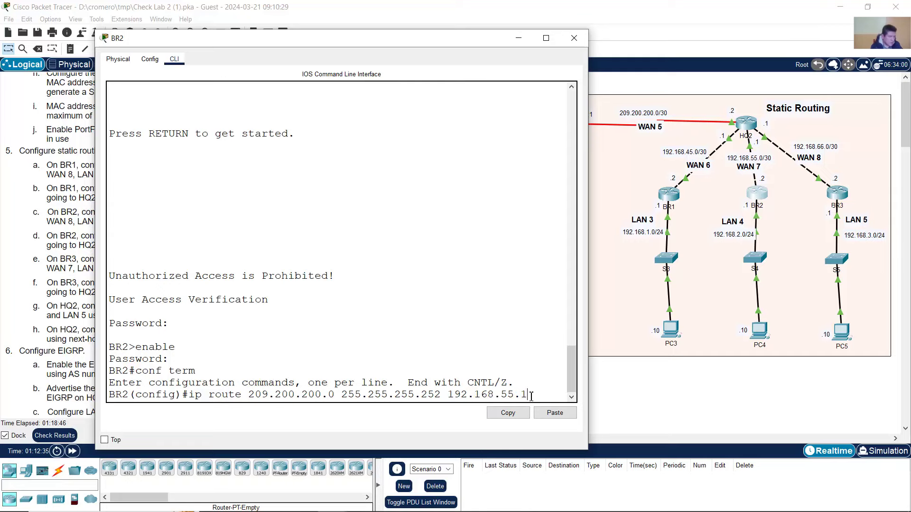
{"action": "key", "text": "Return"}
{"action": "left_click", "coordinate": [26, 221]}
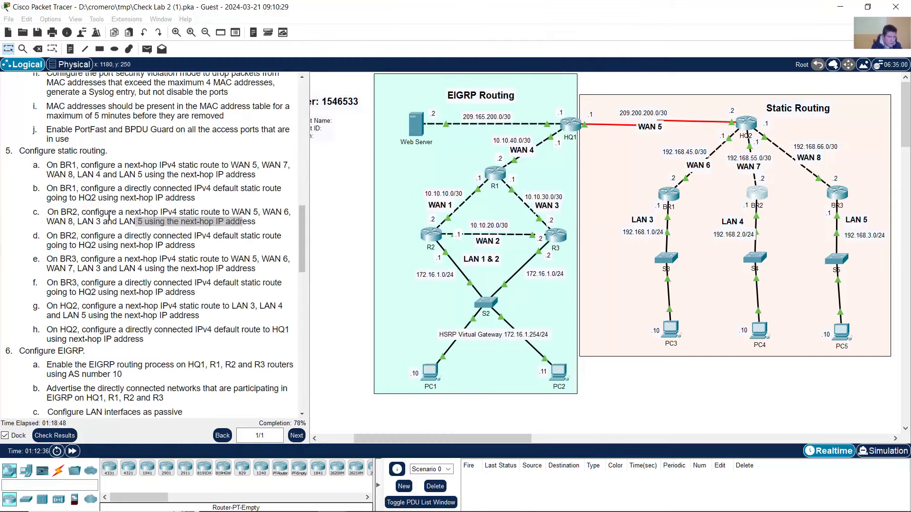
- Add BR2's WAN 6 route to 192.168.45.0 255.255.255.252 via 192.168.55.1
{"action": "left_click", "coordinate": [211, 216]}
{"action": "left_click_drag", "start_coordinate": [263, 212], "coordinate": [292, 212]}
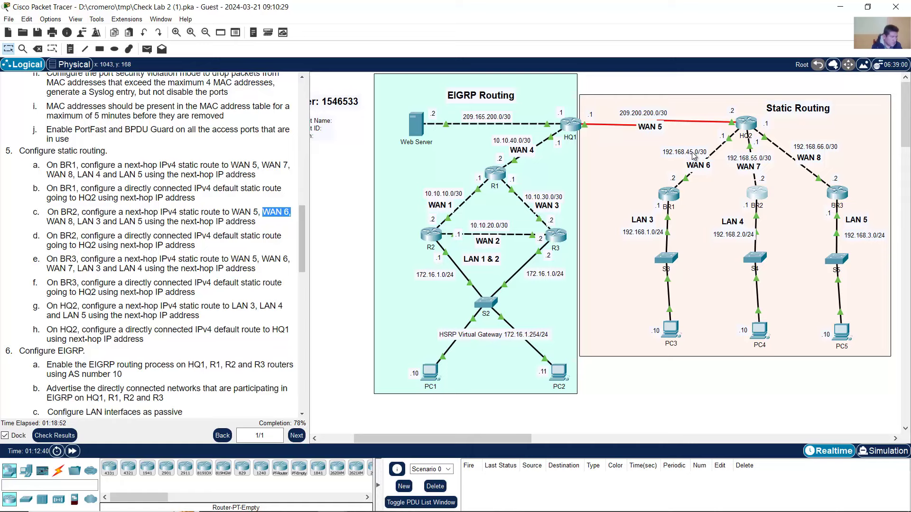
{"action": "left_click", "coordinate": [759, 195]}
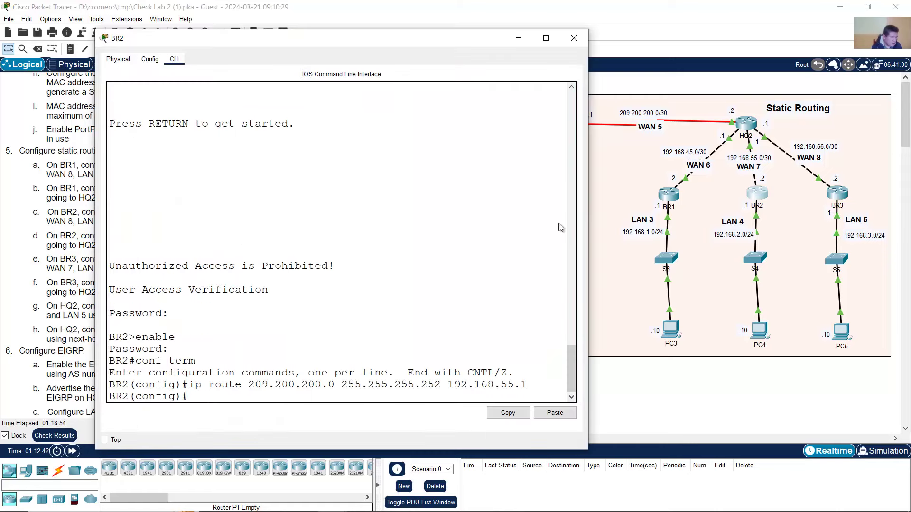
{"action": "key", "text": "Up"}
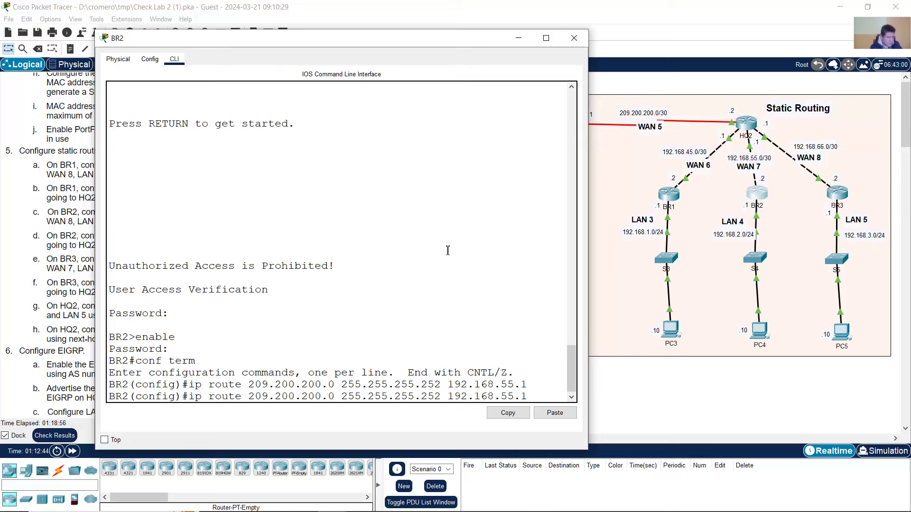
{"action": "key", "text": "BackSpace"}
{"action": "key", "text": "BackSpace"}
{"action": "key", "text": "BackSpace"}
{"action": "key", "text": "BackSpace"}
{"action": "key", "text": "BackSpace"}
{"action": "key", "text": "BackSpace"}
{"action": "key", "text": "BackSpace"}
{"action": "key", "text": "BackSpace"}
{"action": "key", "text": "BackSpace"}
{"action": "key", "text": "BackSpace"}
{"action": "key", "text": "BackSpace"}
{"action": "key", "text": "BackSpace"}
{"action": "key", "text": "BackSpace"}
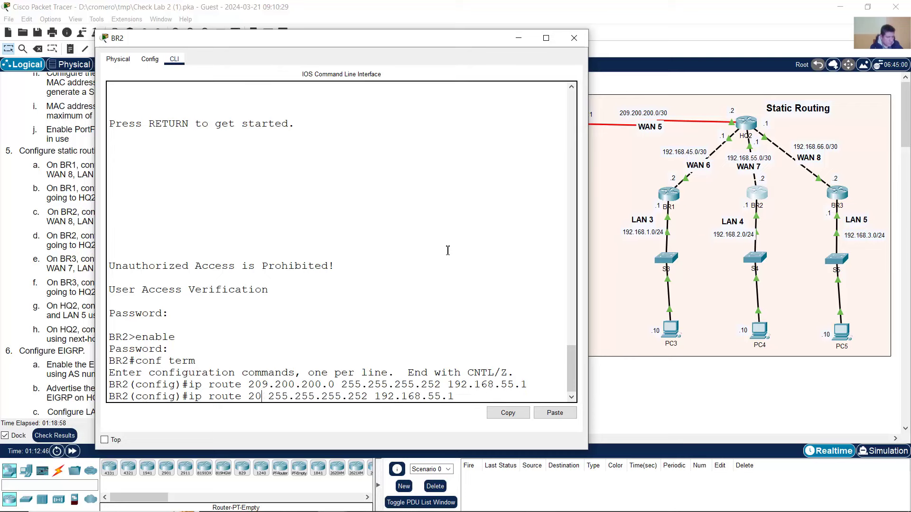
{"action": "type", "text": "192.168.445"}
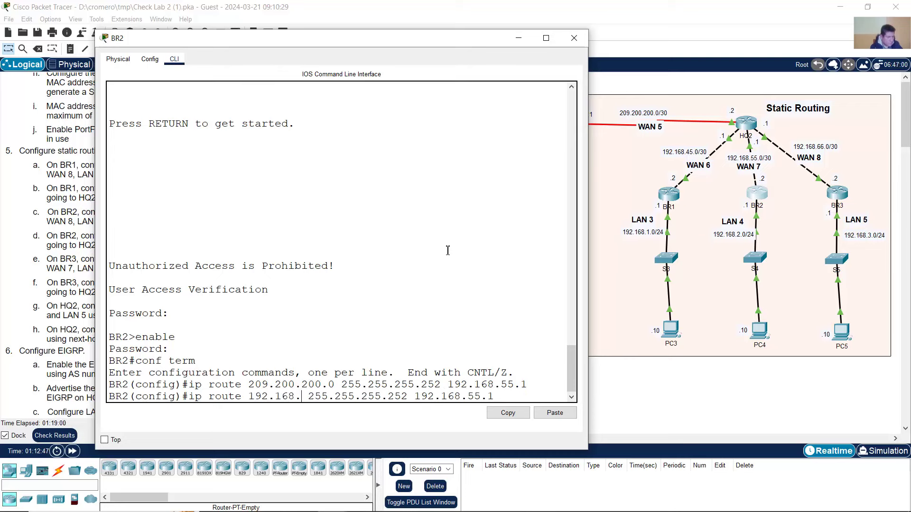
{"action": "key", "text": "BackSpace"}
{"action": "key", "text": "BackSpace"}
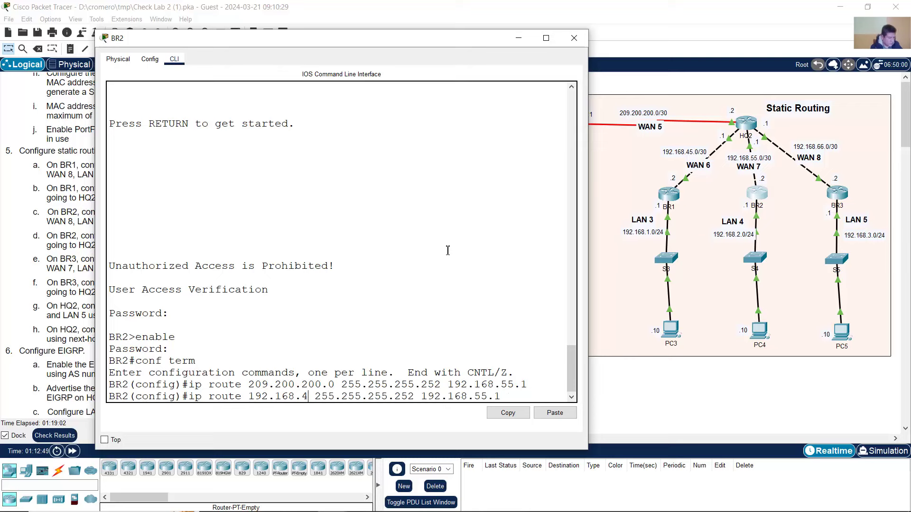
{"action": "type", "text": "5.0"}
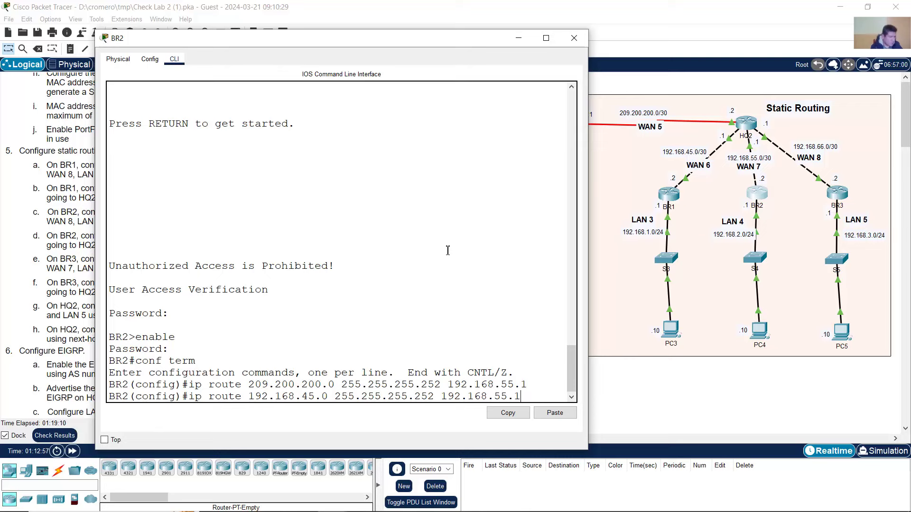
{"action": "key", "text": "Return"}
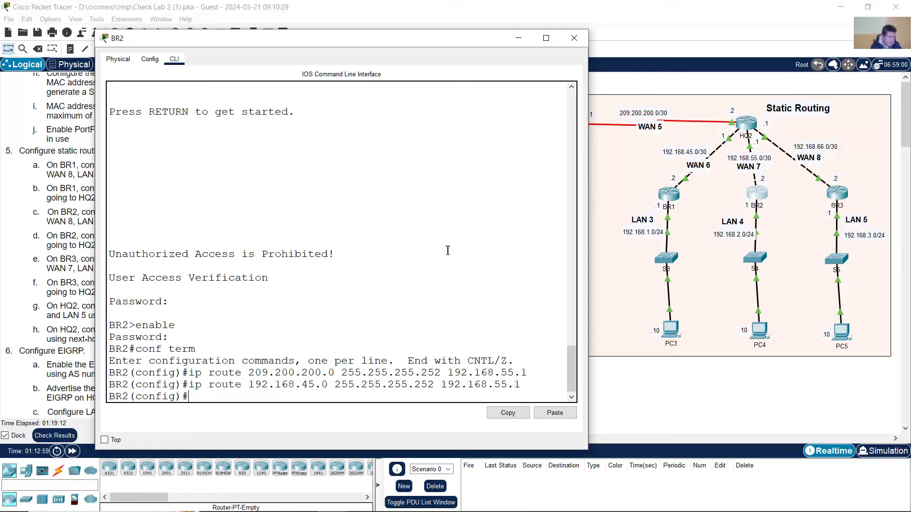
- Add BR2's WAN 8 route to 192.168.66.0 255.255.255.252 via 192.168.55.1
{"action": "left_click", "coordinate": [19, 190]}
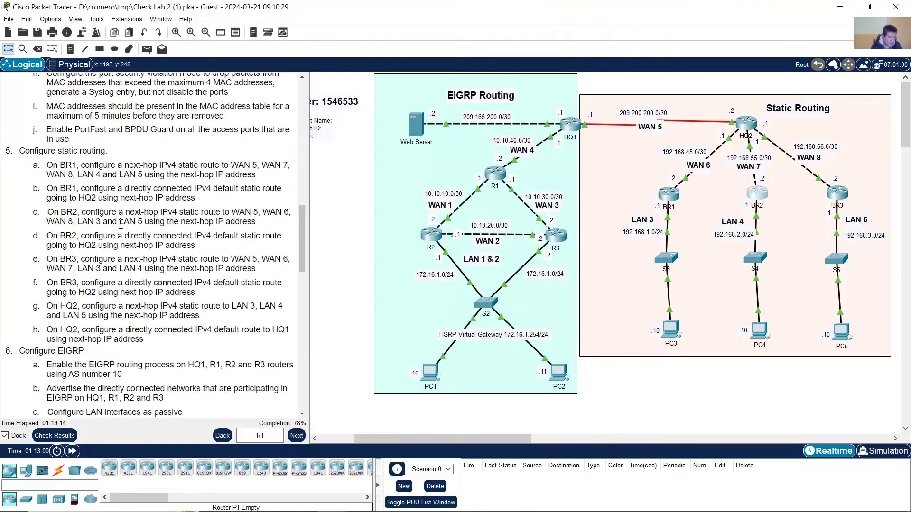
{"action": "left_click_drag", "start_coordinate": [54, 223], "coordinate": [73, 222]}
{"action": "left_click", "coordinate": [756, 196]}
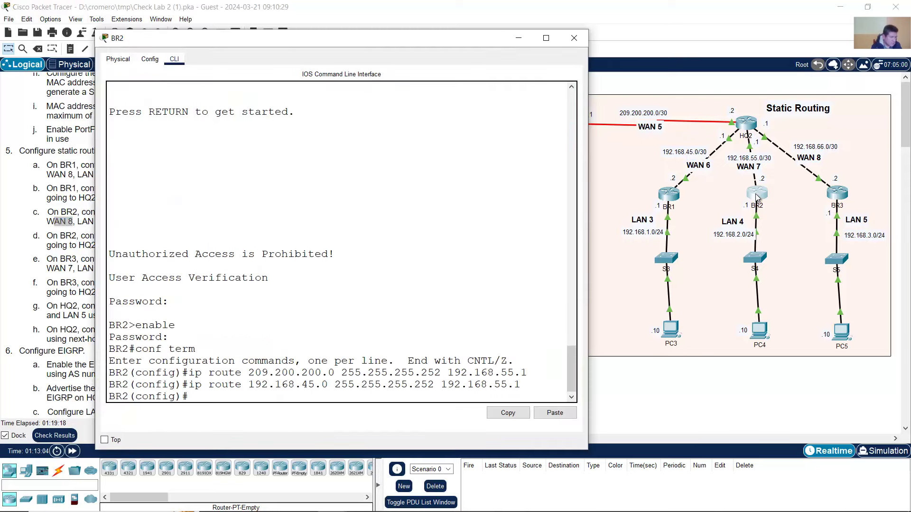
{"action": "key", "text": "Up"}
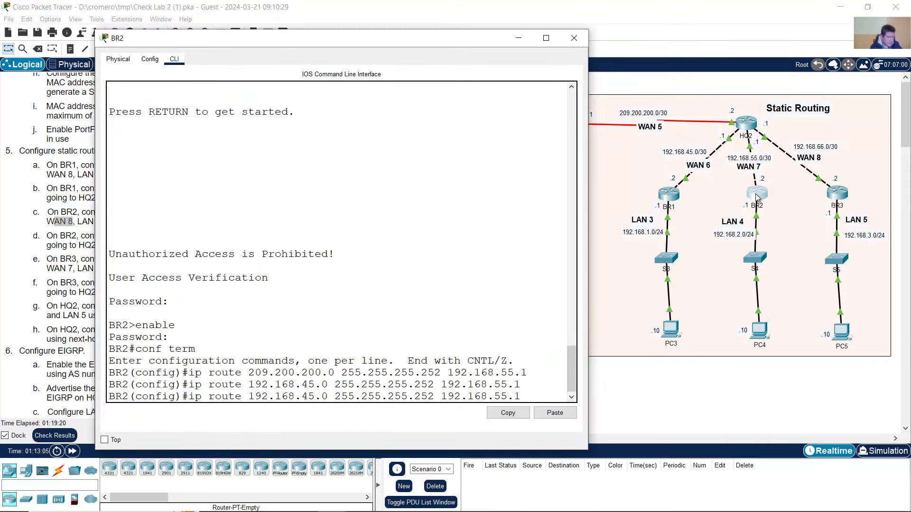
{"action": "key", "text": "BackSpace"}
{"action": "key", "text": "BackSpace"}
{"action": "type", "text": "66"}
{"action": "key", "text": "Right"}
{"action": "key", "text": "Right"}
{"action": "key", "text": "Right"}
{"action": "key", "text": "Right"}
{"action": "key", "text": "Right"}
{"action": "key", "text": "Right"}
{"action": "key", "text": "Right"}
{"action": "key", "text": "Right"}
{"action": "key", "text": "Right"}
{"action": "key", "text": "Right"}
{"action": "key", "text": "Right"}
{"action": "key", "text": "Right"}
{"action": "key", "text": "Right"}
{"action": "key", "text": "Right"}
{"action": "key", "text": "Right"}
{"action": "key", "text": "Right"}
{"action": "key", "text": "Right"}
{"action": "key", "text": "Right"}
{"action": "key", "text": "Return"}
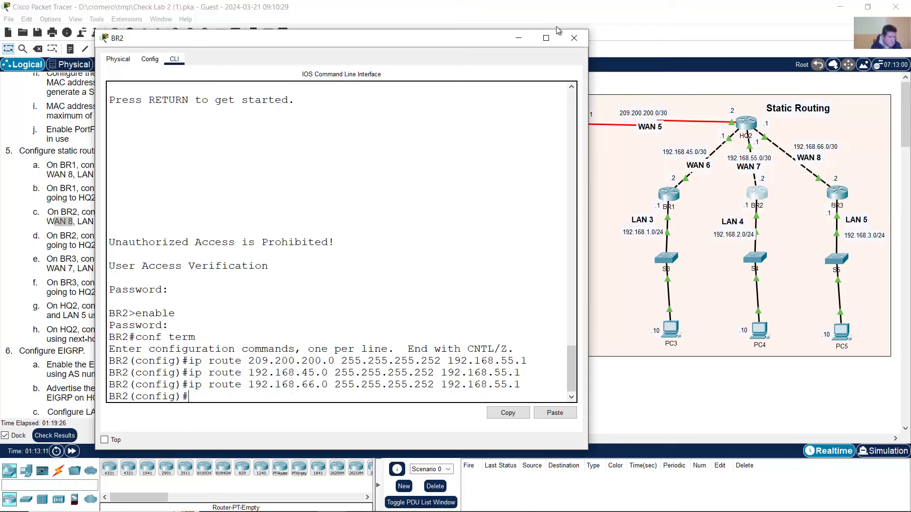
- Add BR2's LAN 3 route to 192.168.1.0 255.255.255.0 via 192.168.55.1
{"action": "left_click", "coordinate": [491, 2]}
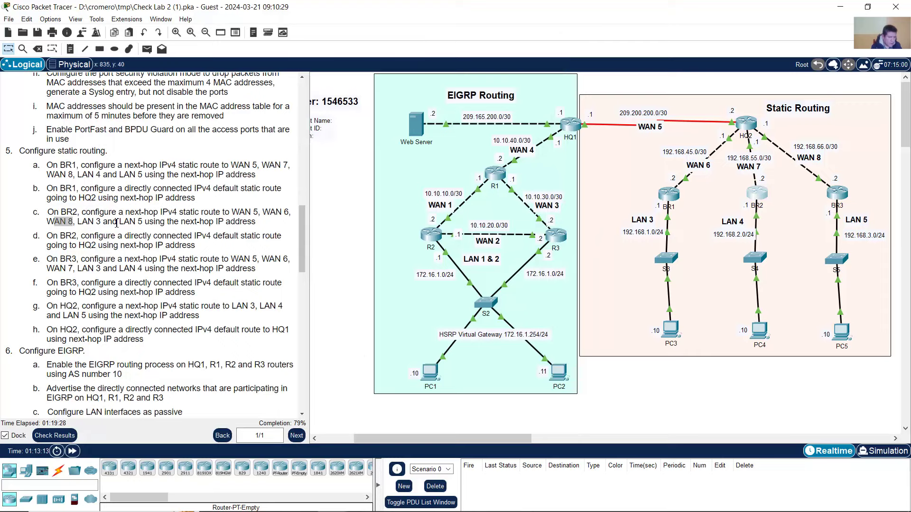
{"action": "left_click_drag", "start_coordinate": [82, 223], "coordinate": [109, 224]}
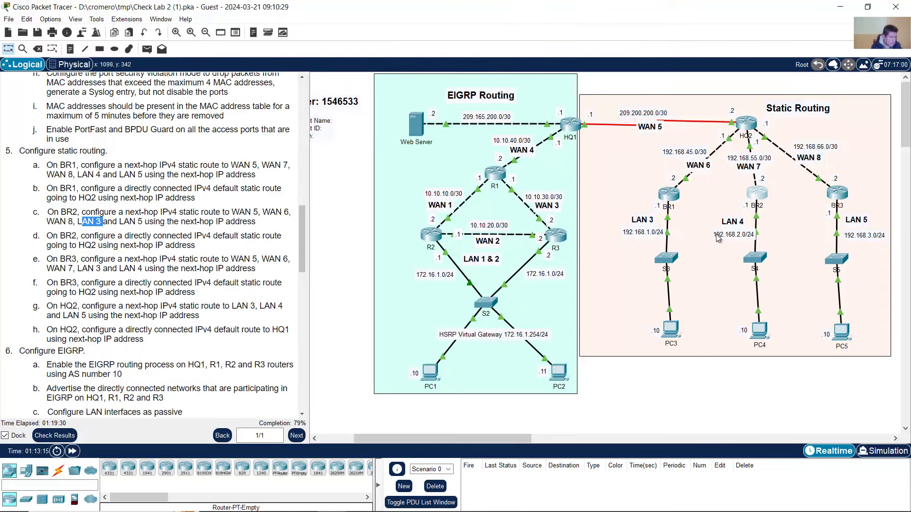
{"action": "left_click", "coordinate": [757, 194]}
{"action": "key", "text": "Up"}
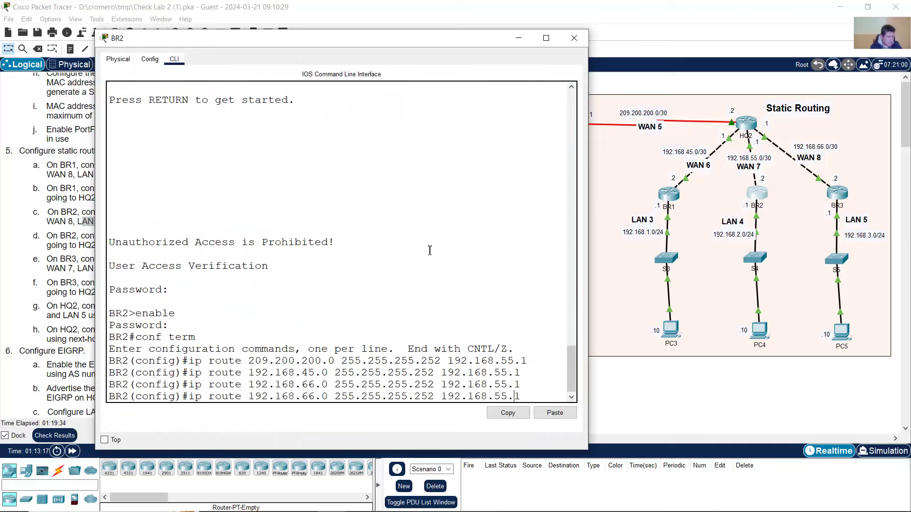
{"action": "key", "text": "Left"}
{"action": "key", "text": "Left"}
{"action": "key", "text": "Left"}
{"action": "key", "text": "Left"}
{"action": "key", "text": "Left"}
{"action": "key", "text": "Left"}
{"action": "key", "text": "Left"}
{"action": "key", "text": "Left"}
{"action": "key", "text": "Left"}
{"action": "key", "text": "Left"}
{"action": "key", "text": "Left"}
{"action": "key", "text": "Left"}
{"action": "key", "text": "Left"}
{"action": "key", "text": "Left"}
{"action": "key", "text": "Left"}
{"action": "key", "text": "Left"}
{"action": "key", "text": "Left"}
{"action": "key", "text": "Left"}
{"action": "key", "text": "Left"}
{"action": "key", "text": "Left"}
{"action": "key", "text": "Left"}
{"action": "key", "text": "Left"}
{"action": "key", "text": "Left"}
{"action": "key", "text": "Left"}
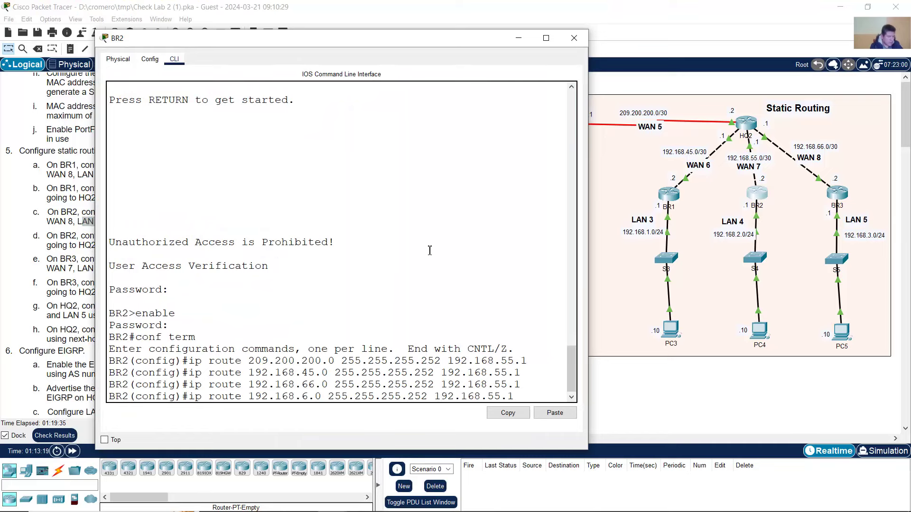
{"action": "key", "text": "BackSpace"}
{"action": "key", "text": "BackSpace"}
{"action": "type", "text": "1"}
{"action": "key", "text": "Right"}
{"action": "key", "text": "Right"}
{"action": "key", "text": "Right"}
{"action": "key", "text": "Right"}
{"action": "key", "text": "Right"}
{"action": "key", "text": "Right"}
{"action": "key", "text": "Right"}
{"action": "key", "text": "Right"}
{"action": "key", "text": "Right"}
{"action": "key", "text": "Right"}
{"action": "key", "text": "Right"}
{"action": "key", "text": "Right"}
{"action": "key", "text": "Right"}
{"action": "key", "text": "Right"}
{"action": "key", "text": "Right"}
{"action": "key", "text": "Right"}
{"action": "key", "text": "Right"}
{"action": "key", "text": "Right"}
{"action": "key", "text": "BackSpace"}
{"action": "key", "text": "BackSpace"}
{"action": "key", "text": "BackSpace"}
{"action": "type", "text": "0"}
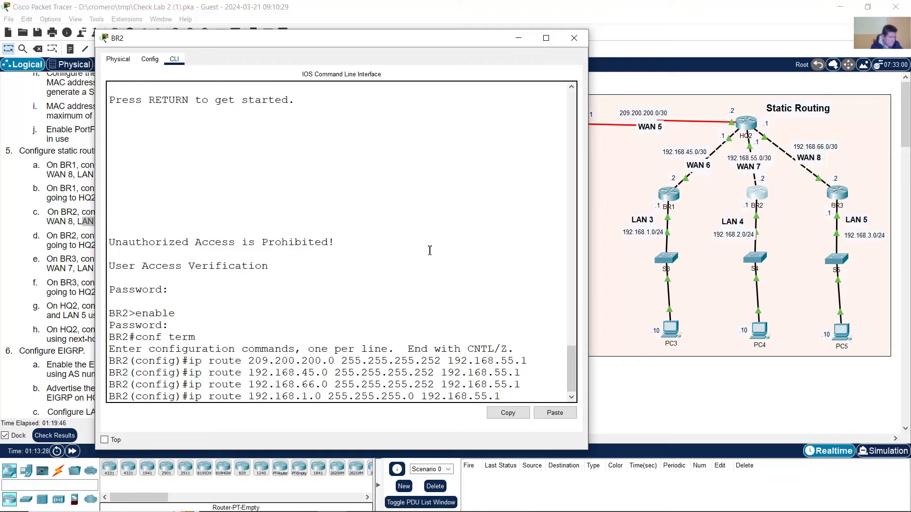
{"action": "key", "text": "Return"}
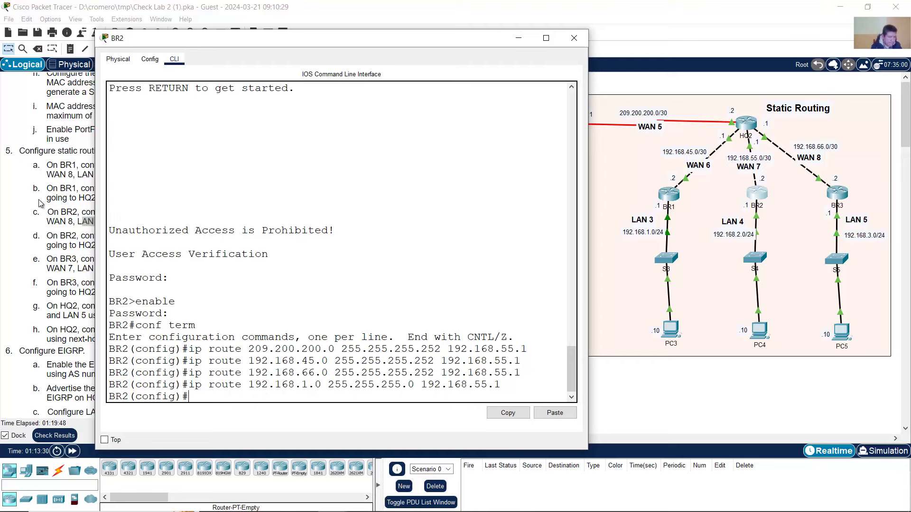
- Add BR2's LAN 5 route to 192.168.3.0 255.255.255.0 via 192.168.55.1
{"action": "left_click", "coordinate": [41, 205]}
{"action": "left_click_drag", "start_coordinate": [119, 222], "coordinate": [142, 222]}
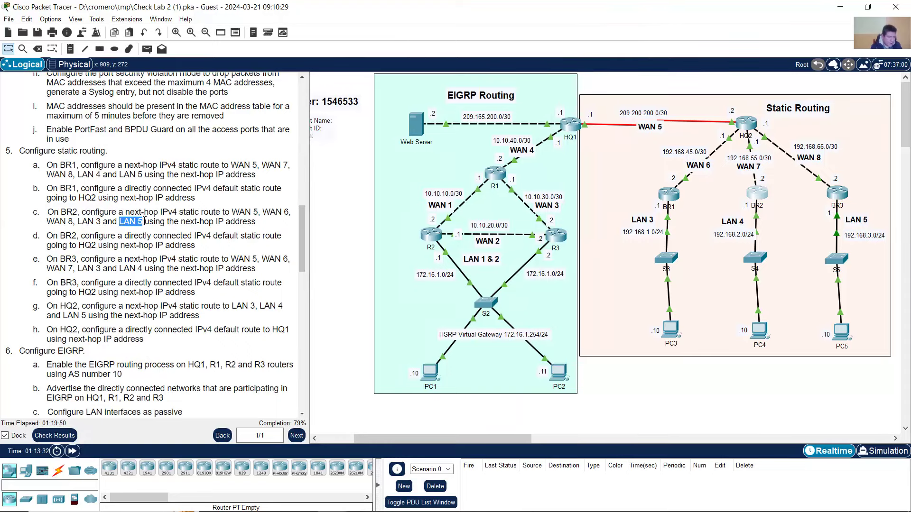
{"action": "left_click", "coordinate": [763, 194]}
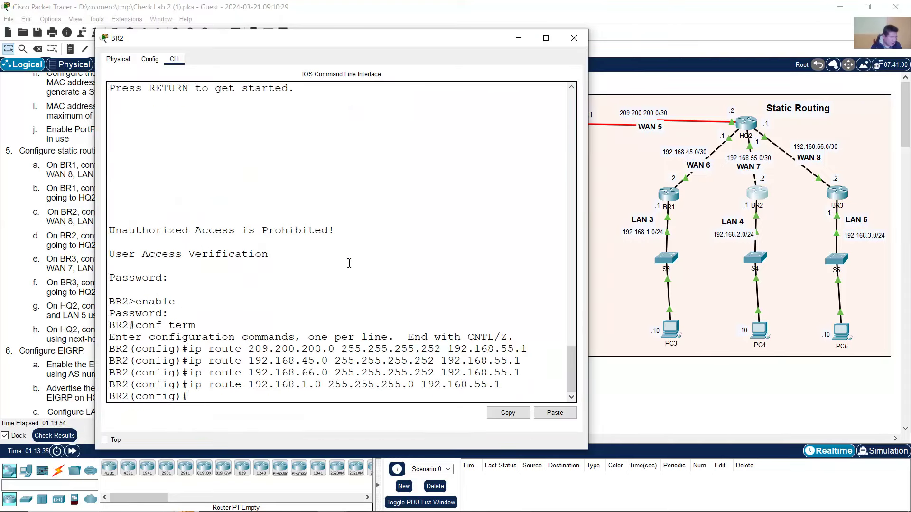
{"action": "key", "text": "Up"}
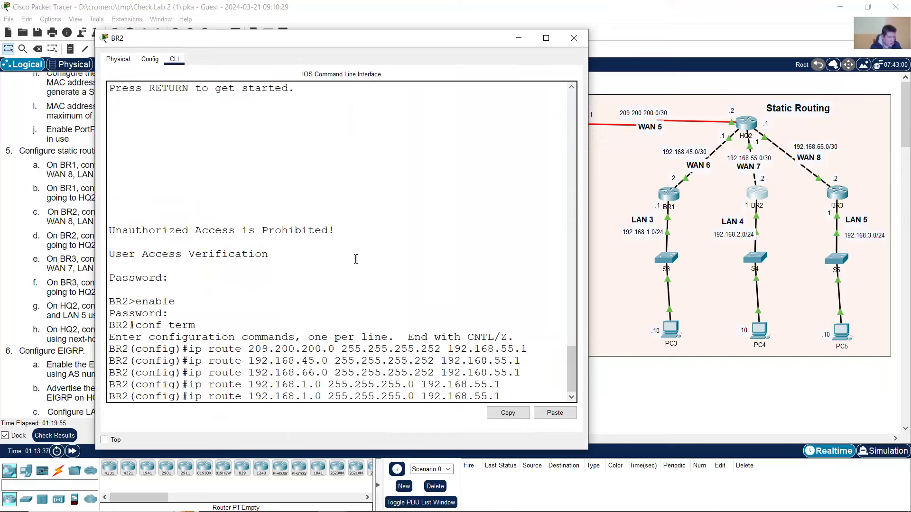
{"action": "key", "text": "BackSpace"}
{"action": "type", "text": "3"}
{"action": "key", "text": "Right"}
{"action": "key", "text": "Right"}
{"action": "key", "text": "Right"}
{"action": "key", "text": "Right"}
{"action": "key", "text": "Right"}
{"action": "key", "text": "Right"}
{"action": "left_click_drag", "start_coordinate": [306, 398], "coordinate": [327, 398]}
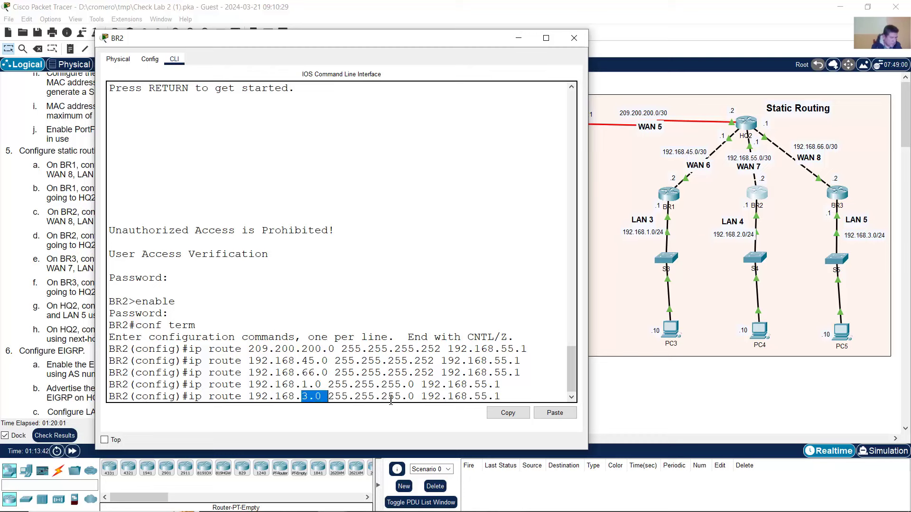
{"action": "left_click_drag", "start_coordinate": [411, 399], "coordinate": [553, 396]}
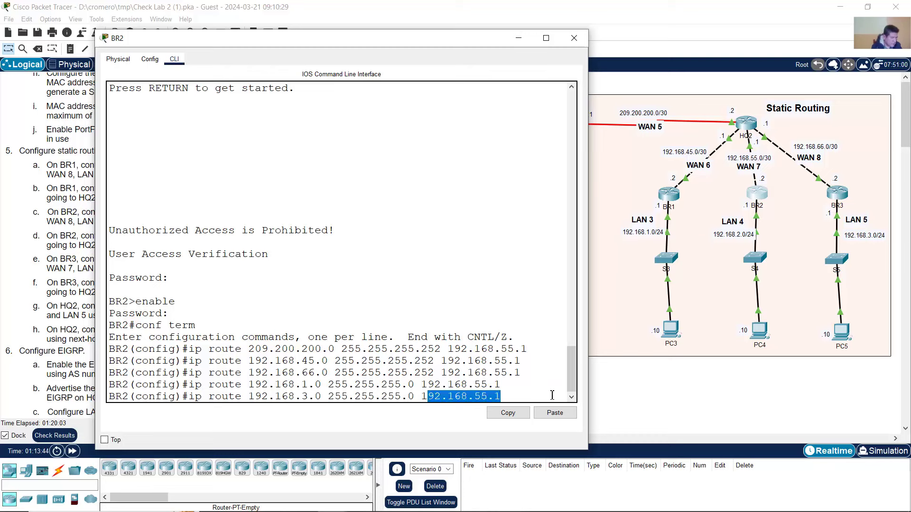
{"action": "left_click", "coordinate": [541, 396]}
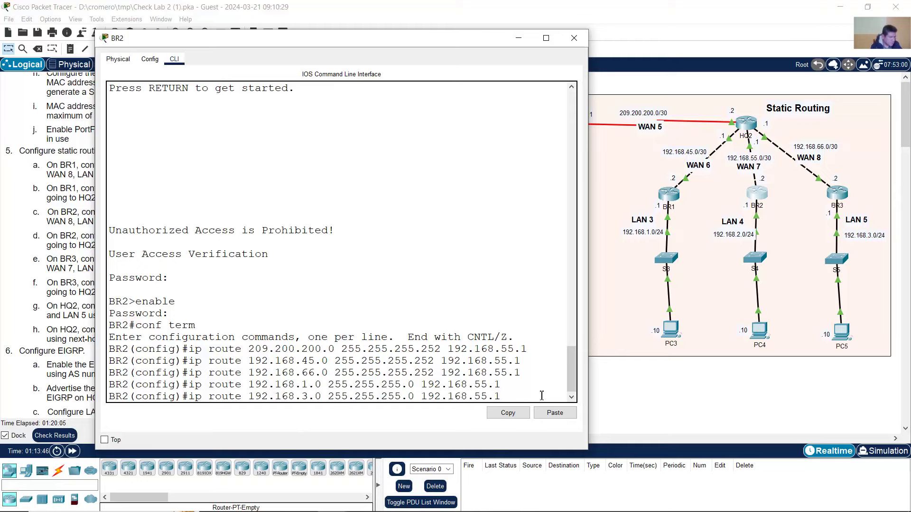
{"action": "key", "text": "Return"}
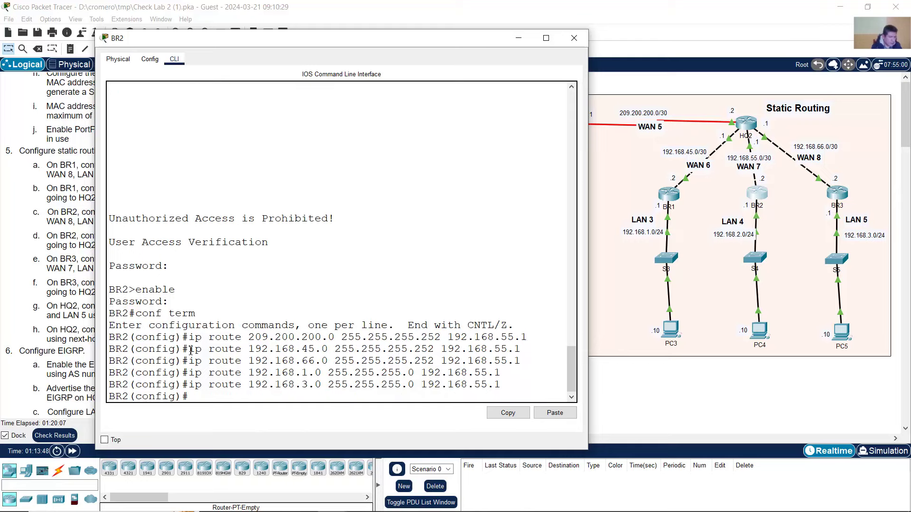
{"action": "left_click", "coordinate": [40, 239]}
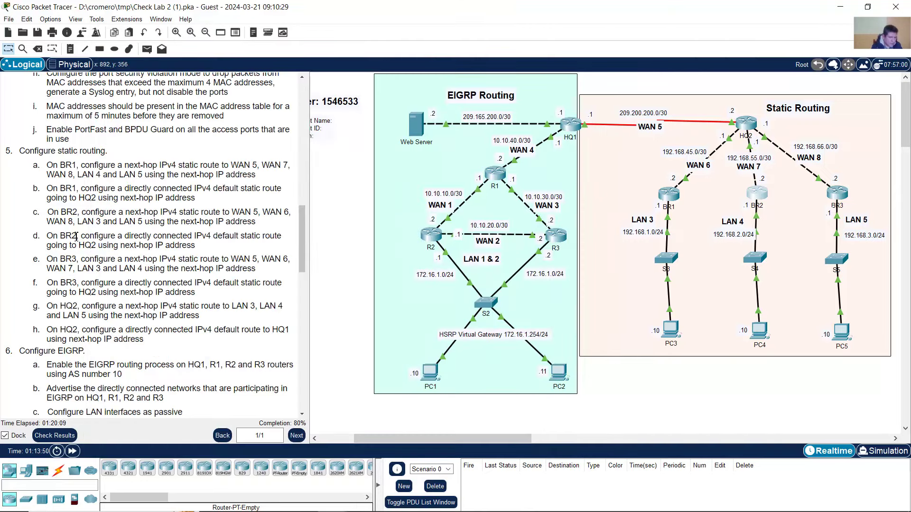
- Enter 'ip route 0.0.0.0 0.0.0.0 192.168.55.1' on BR2 as its default route
{"action": "left_click_drag", "start_coordinate": [80, 237], "coordinate": [223, 249]}
{"action": "left_click", "coordinate": [216, 237]}
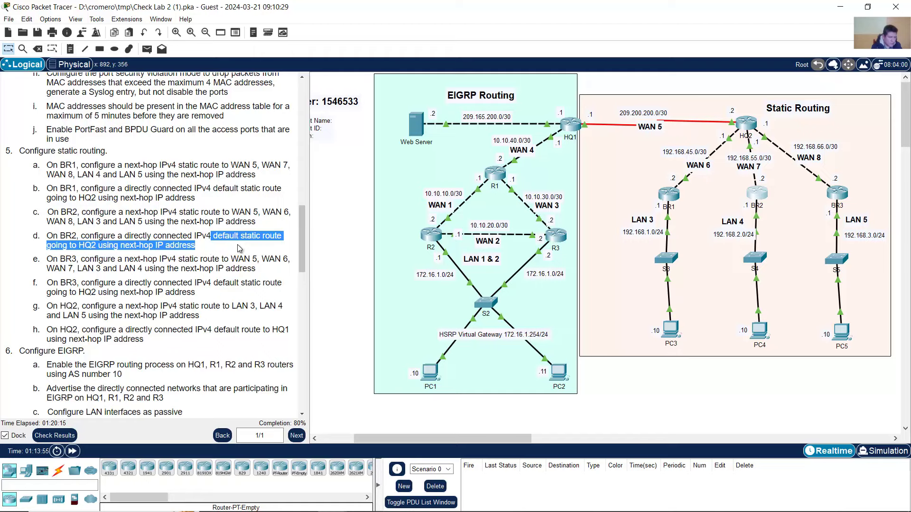
{"action": "left_click", "coordinate": [755, 195]}
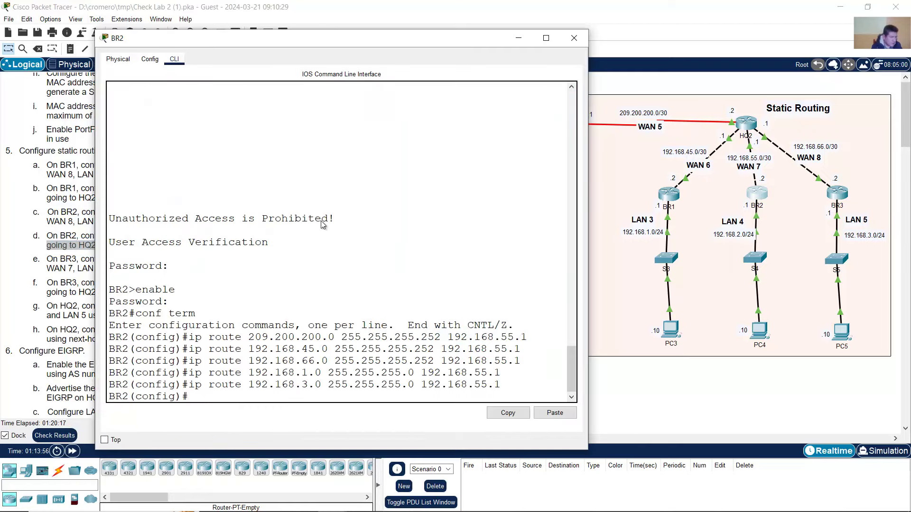
{"action": "type", "text": "ip route"}
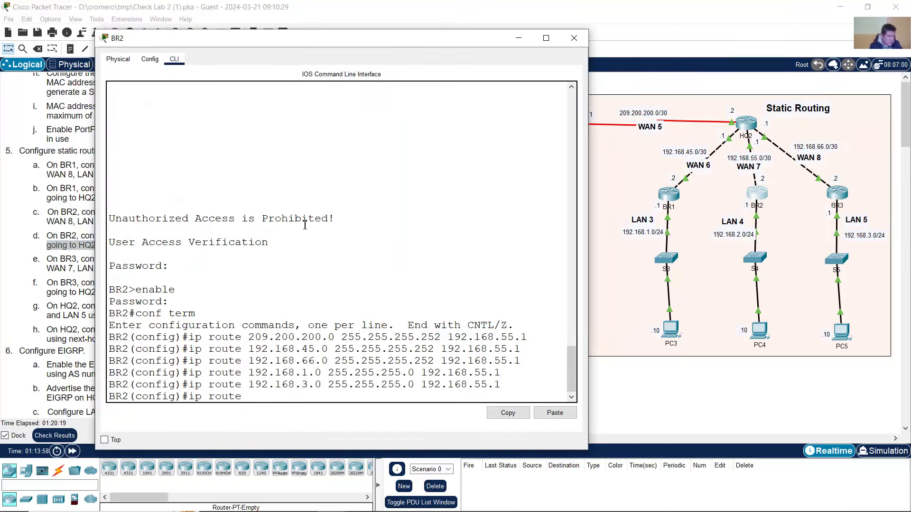
{"action": "type", "text": " 0.0.0.0 0.0"}
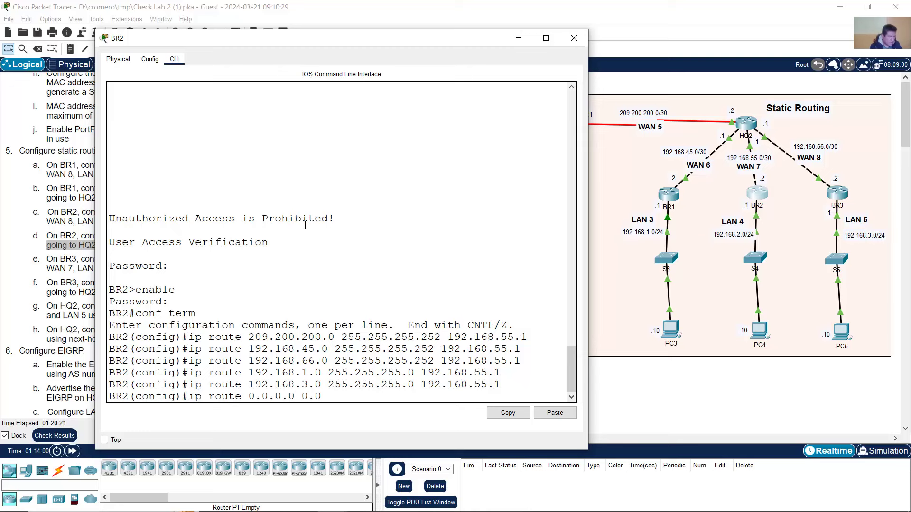
{"action": "type", "text": ".0.0 192.168.55.1"}
{"action": "key", "text": "Return"}
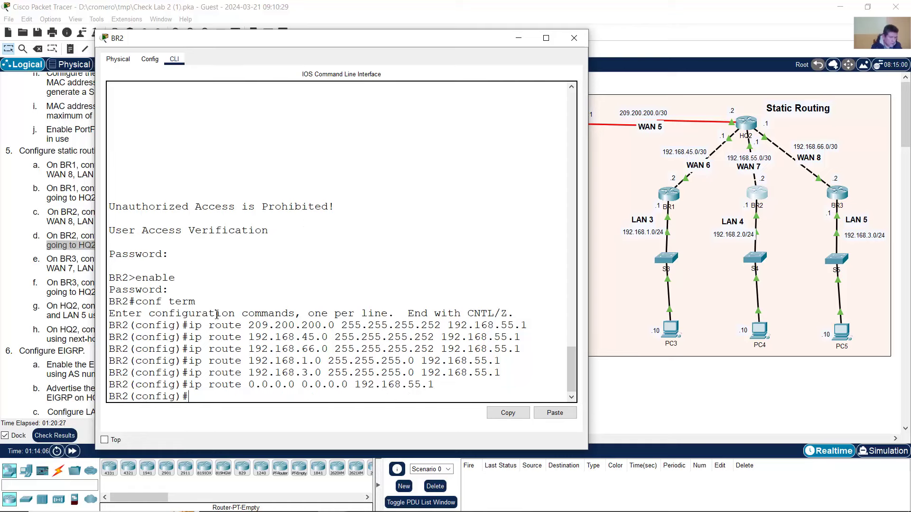
{"action": "left_click_drag", "start_coordinate": [210, 325], "coordinate": [440, 387]}
{"action": "left_click", "coordinate": [41, 214]}
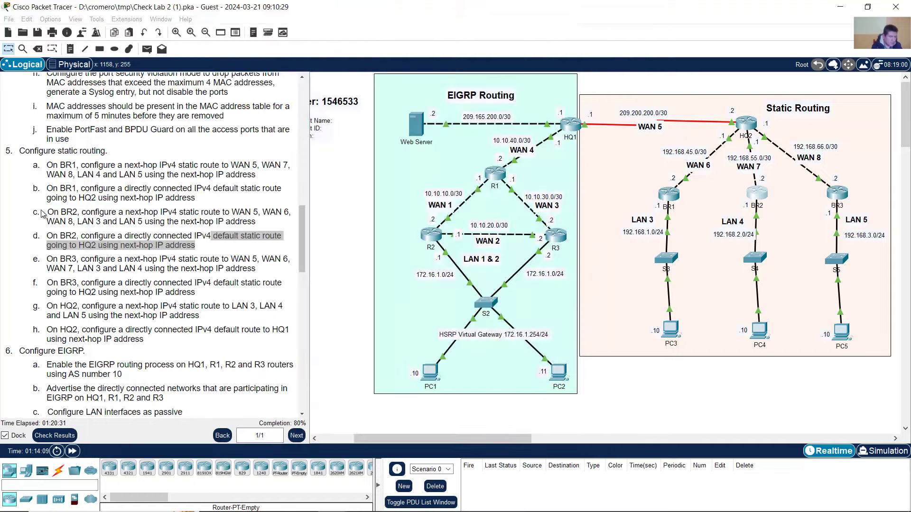
{"action": "left_click", "coordinate": [75, 434]}
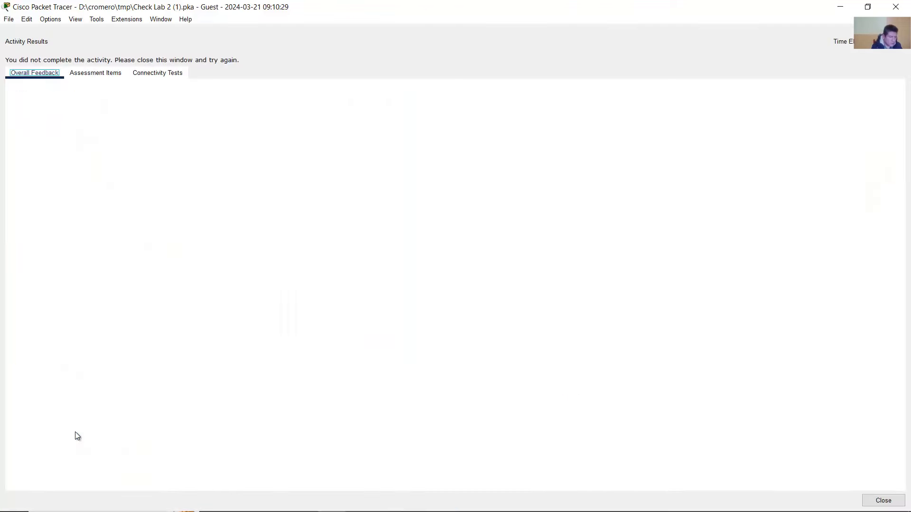
{"action": "left_click", "coordinate": [108, 77]}
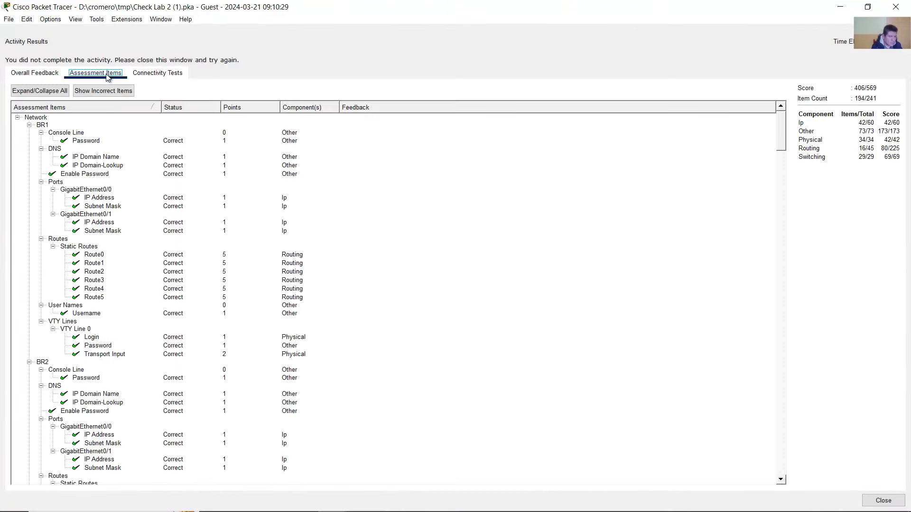
{"action": "scroll", "coordinate": [108, 272], "scroll_direction": "down", "scroll_amount": 5}
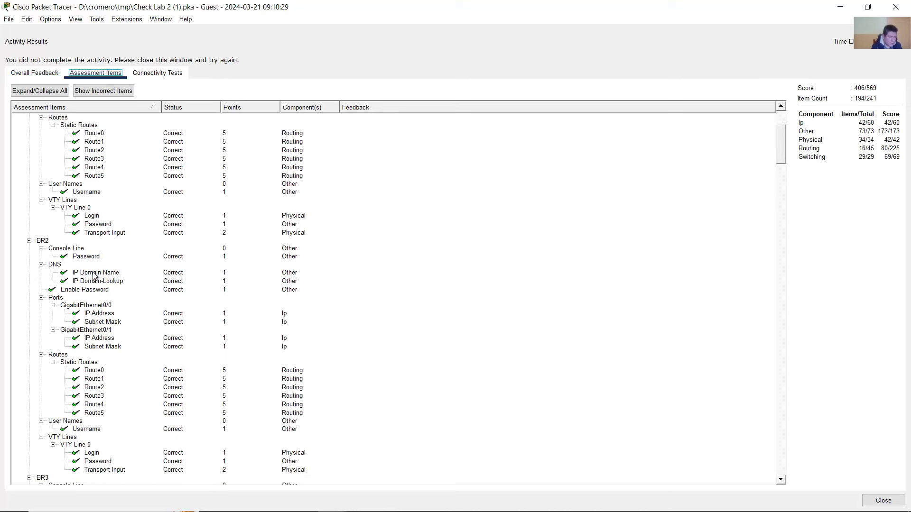
{"action": "scroll", "coordinate": [97, 275], "scroll_direction": "down", "scroll_amount": 5}
{"action": "left_click", "coordinate": [100, 247]}
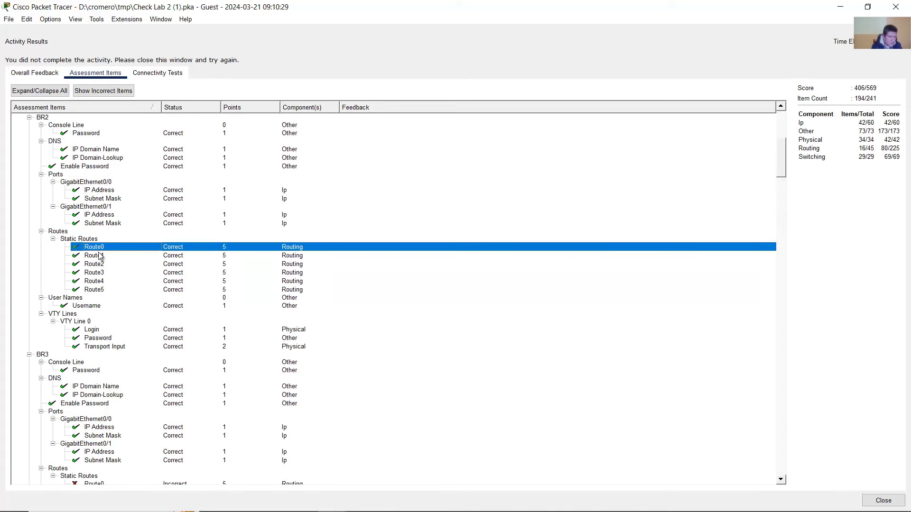
{"action": "left_click", "coordinate": [101, 256]}
{"action": "left_click", "coordinate": [103, 264]}
{"action": "left_click", "coordinate": [105, 273]}
{"action": "left_click", "coordinate": [109, 282]}
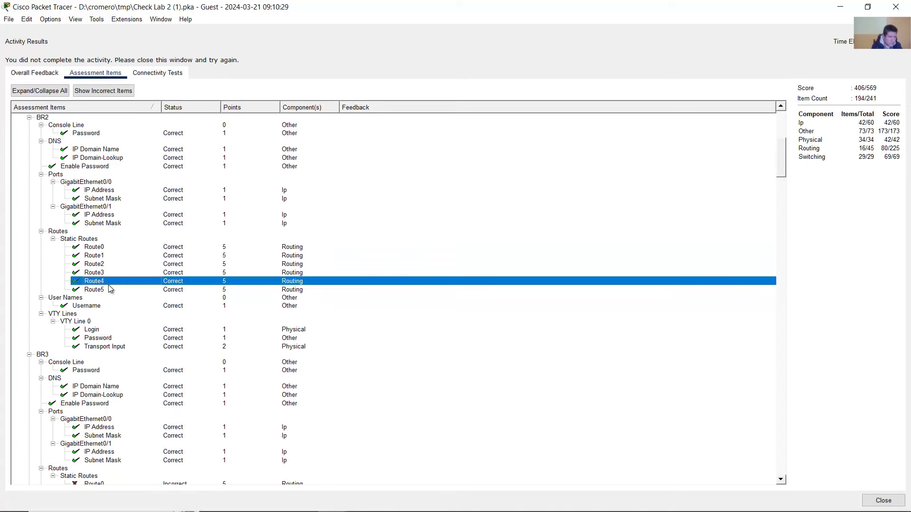
{"action": "left_click", "coordinate": [111, 290]}
{"action": "scroll", "coordinate": [111, 290], "scroll_direction": "down", "scroll_amount": 10}
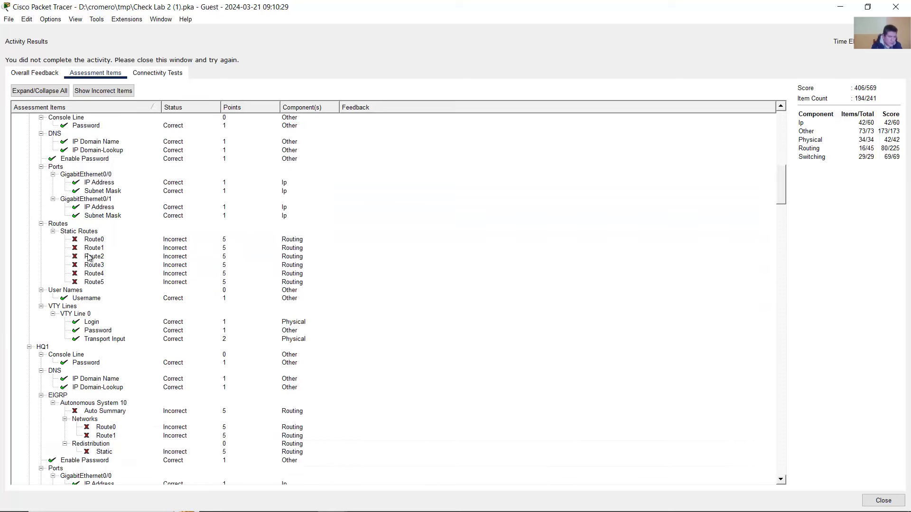
{"action": "scroll", "coordinate": [91, 247], "scroll_direction": "up", "scroll_amount": 2}
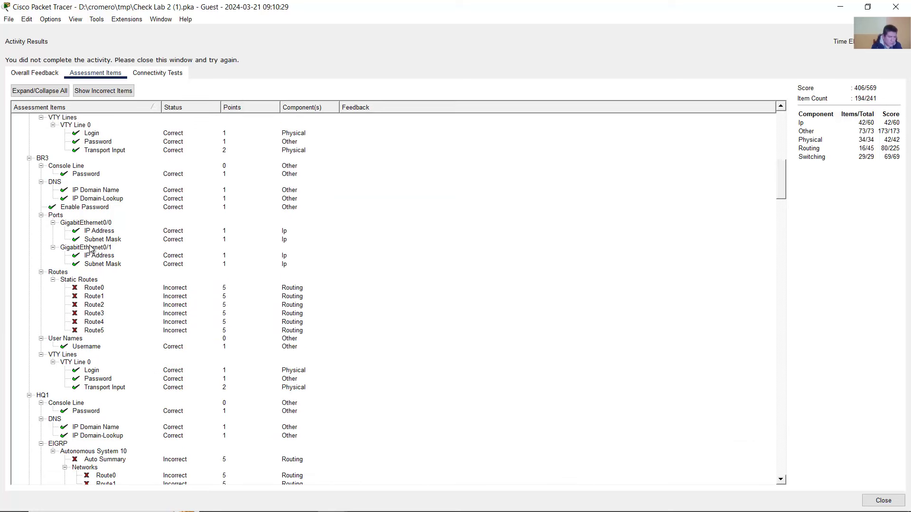
{"action": "left_click", "coordinate": [42, 159]}
{"action": "left_click", "coordinate": [98, 297]}
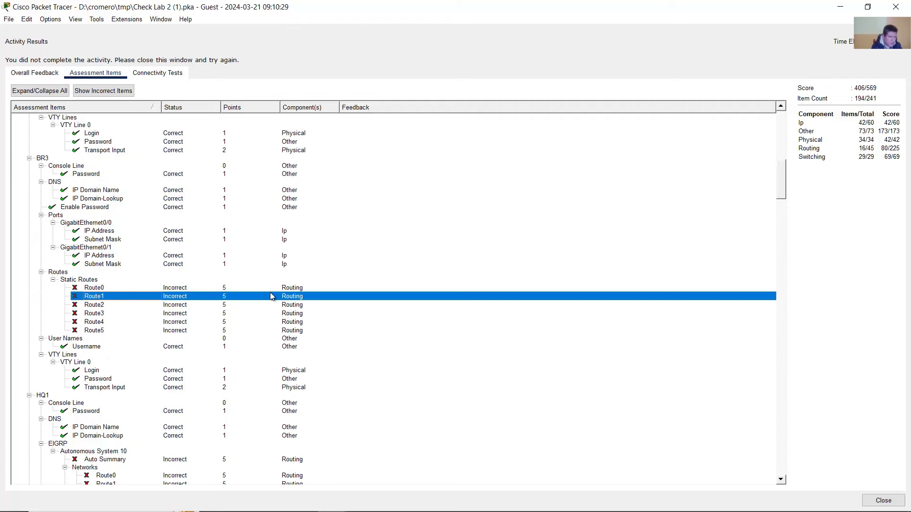
{"action": "left_click", "coordinate": [895, 7]}
- Open BR3's command line window and widen it beside the instructions
{"action": "scroll", "coordinate": [128, 205], "scroll_direction": "down", "scroll_amount": 3}
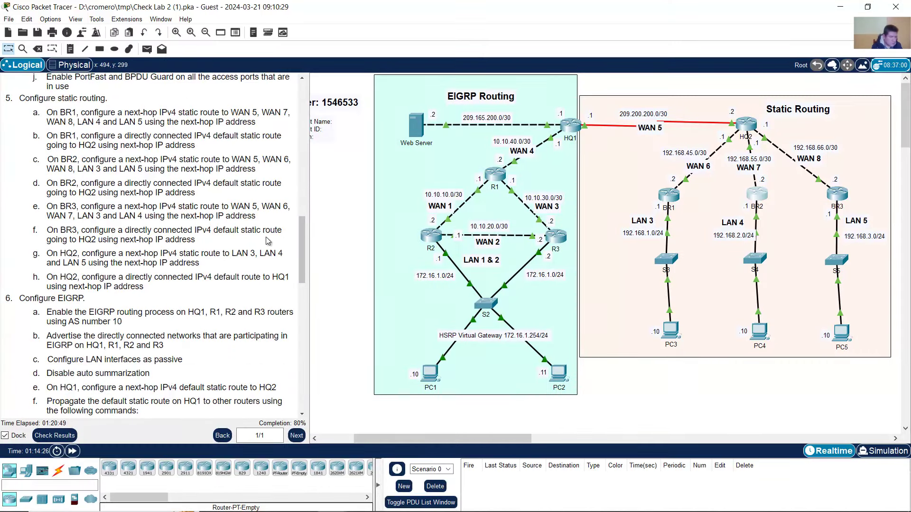
{"action": "left_click_drag", "start_coordinate": [62, 211], "coordinate": [179, 240]}
{"action": "left_click", "coordinate": [219, 235]}
{"action": "left_click", "coordinate": [837, 193]}
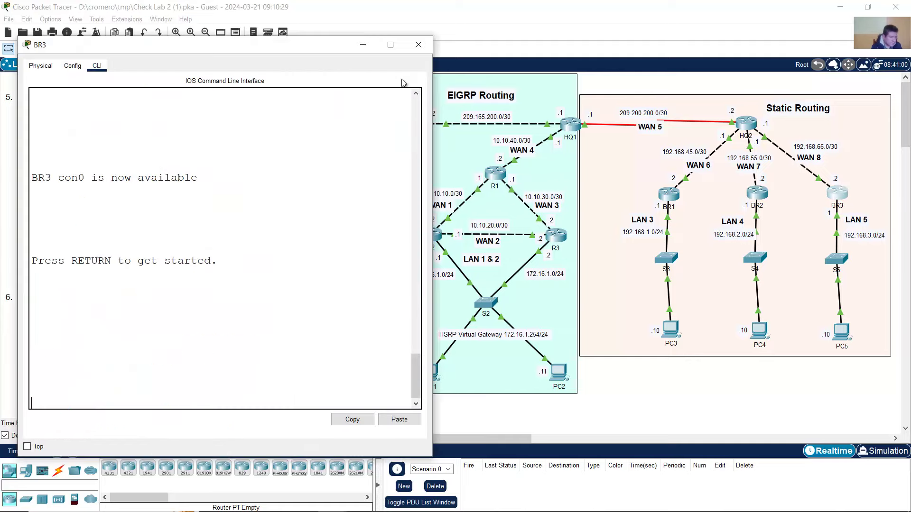
{"action": "left_click_drag", "start_coordinate": [259, 50], "coordinate": [401, 36]}
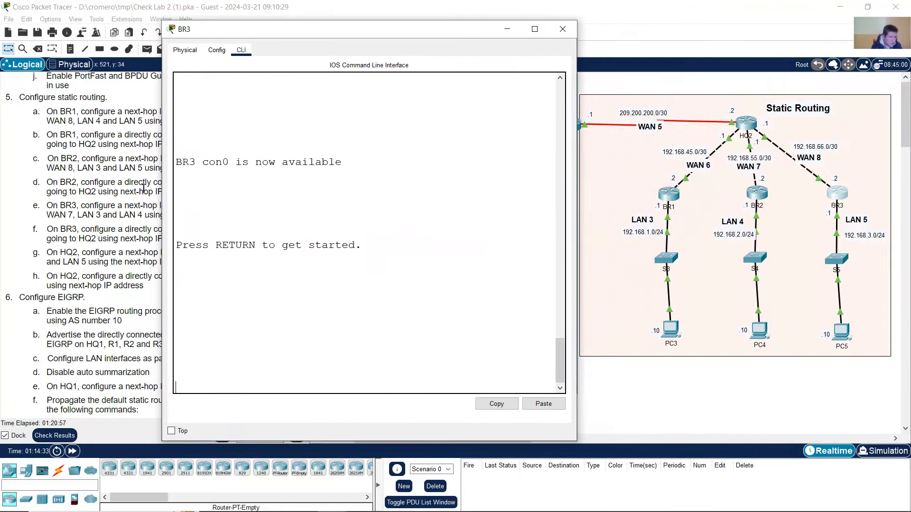
{"action": "left_click_drag", "start_coordinate": [161, 180], "coordinate": [46, 180]}
- Log into BR3 with the console and enable passwords and enter conf term mode
{"action": "key", "text": "Return"}
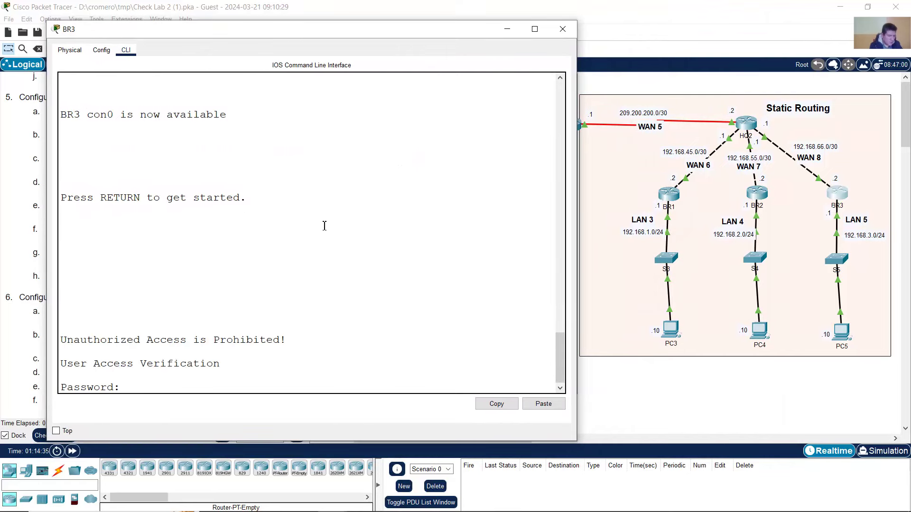
{"action": "type", "text": "cisco"}
{"action": "key", "text": "Return"}
{"action": "type", "text": "e"}
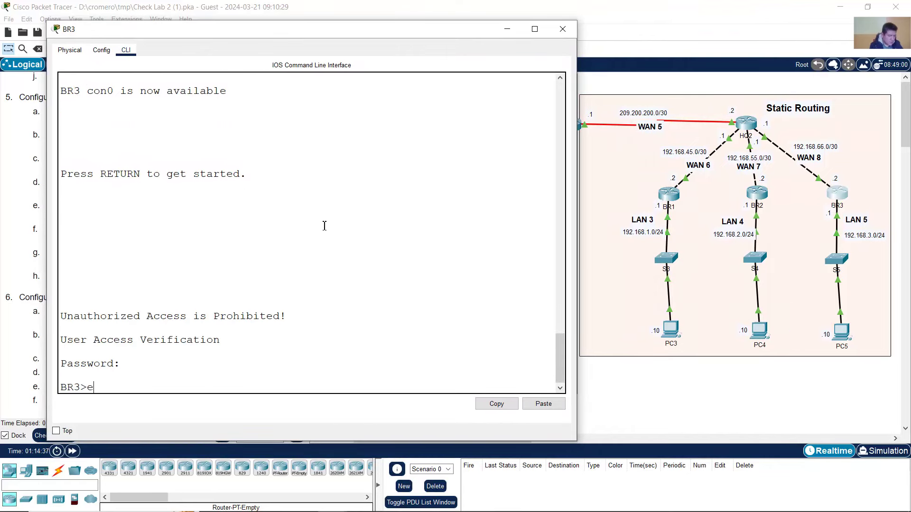
{"action": "type", "text": "n"}
{"action": "key", "text": "Return"}
{"action": "type", "text": "class"}
{"action": "key", "text": "Return"}
{"action": "type", "text": "fo"}
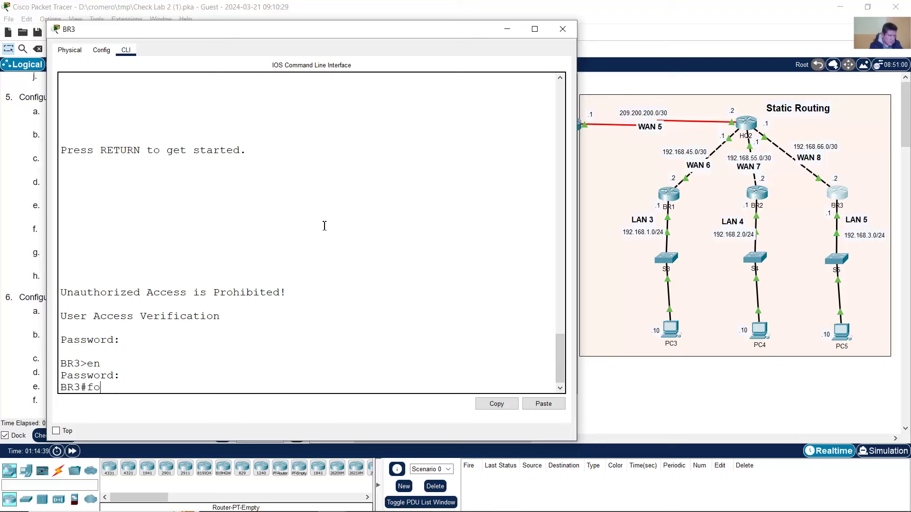
{"action": "key", "text": "BackSpace"}
{"action": "key", "text": "BackSpace"}
{"action": "type", "text": "onf term"}
{"action": "key", "text": "Return"}
- Partly type BR3's route to 209.200.200.0 255.255.255.252 toward next hop 192.168.66.1
{"action": "type", "text": "ip r"}
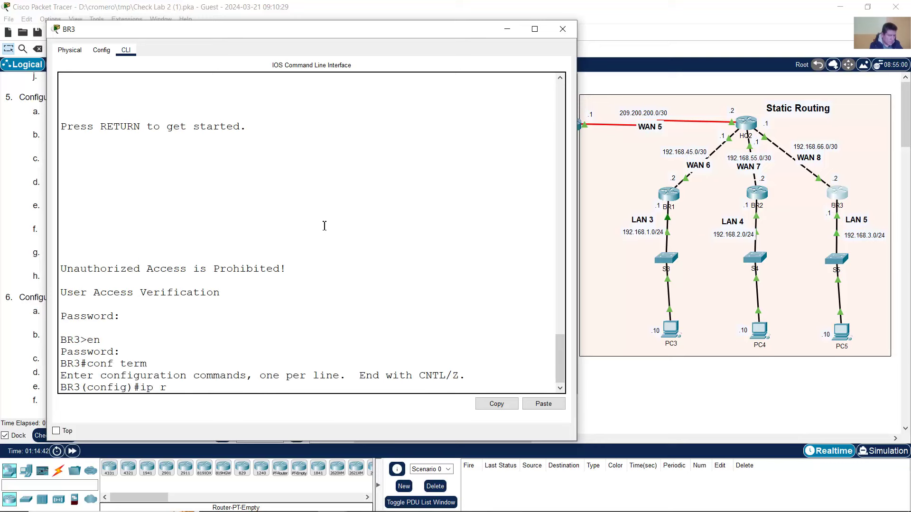
{"action": "type", "text": "oute"}
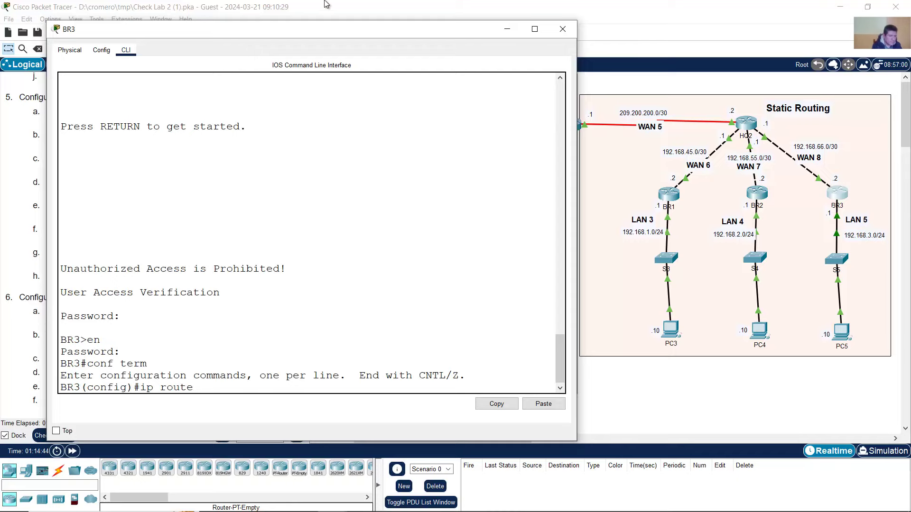
{"action": "left_click", "coordinate": [326, 4]}
{"action": "left_click_drag", "start_coordinate": [56, 214], "coordinate": [152, 206]}
{"action": "left_click_drag", "start_coordinate": [233, 205], "coordinate": [74, 217]}
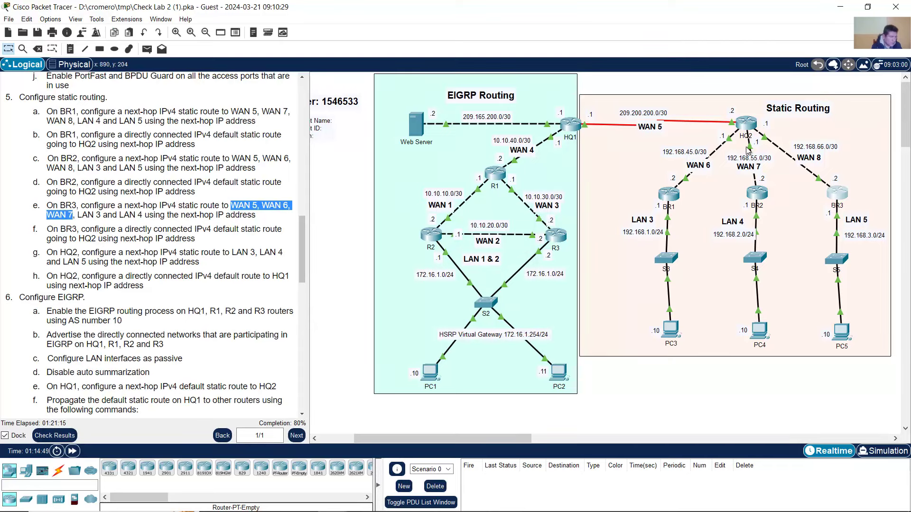
{"action": "left_click", "coordinate": [828, 201]}
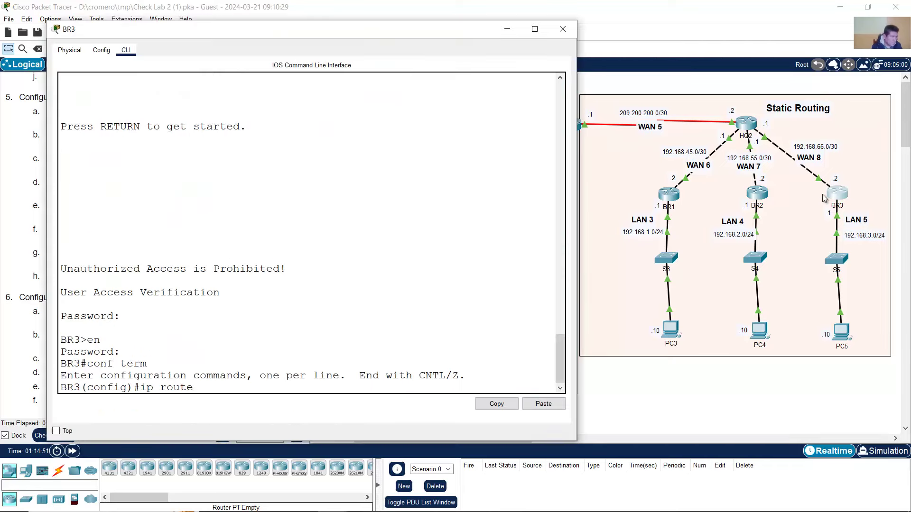
{"action": "type", "text": "209.2"}
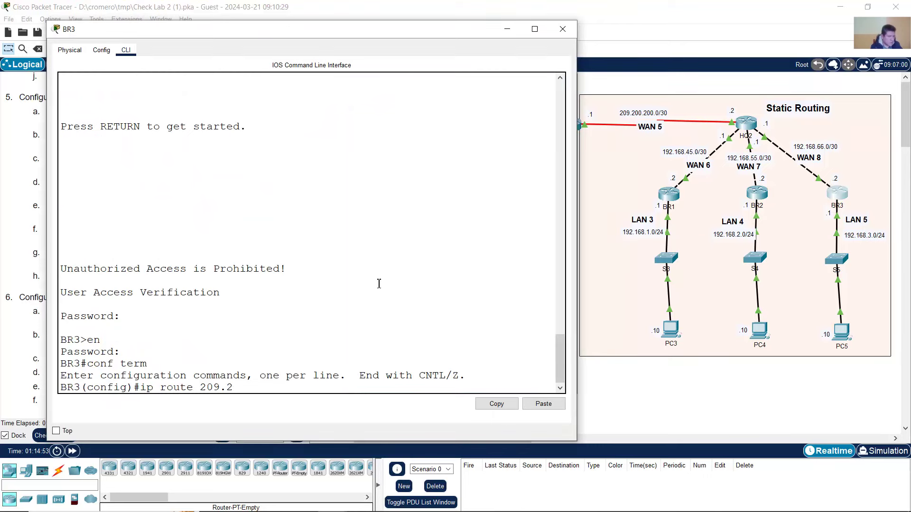
{"action": "type", "text": "00.200.0 255.255.255.252"}
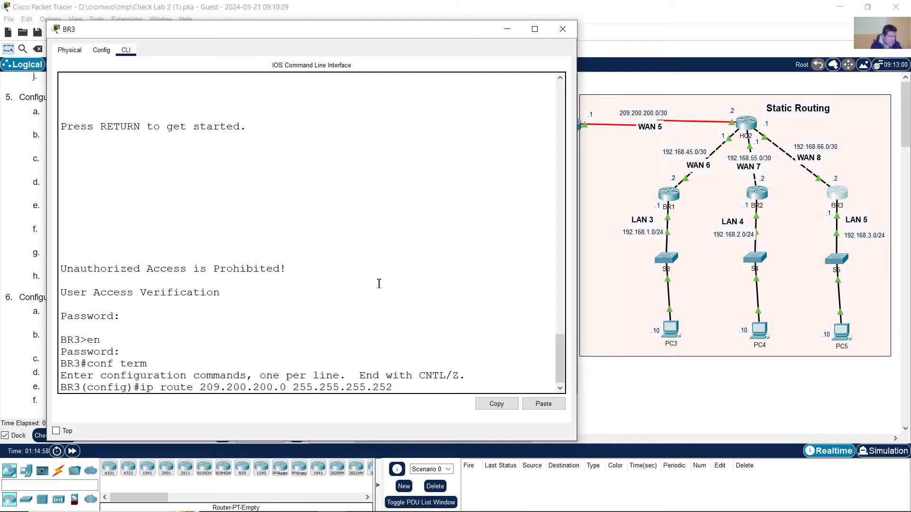
{"action": "left_click", "coordinate": [20, 176]}
{"action": "left_click_drag", "start_coordinate": [169, 215], "coordinate": [243, 216]}
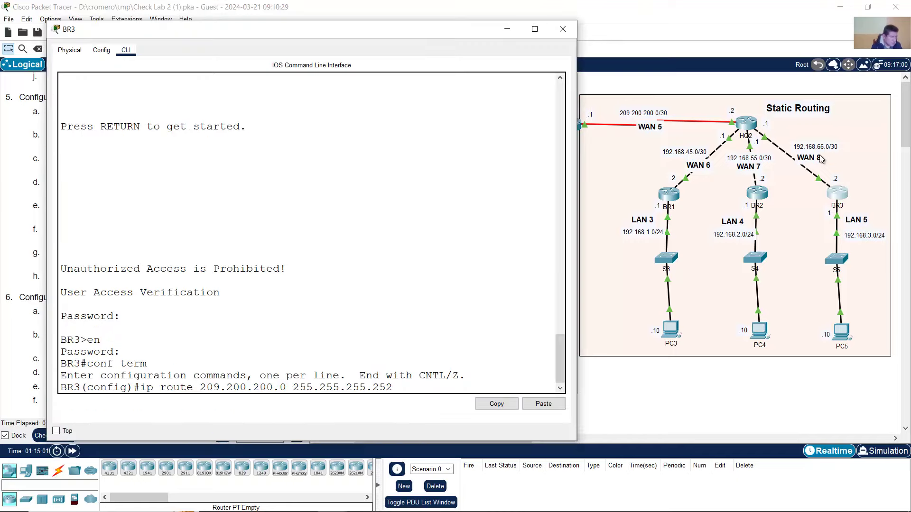
{"action": "left_click", "coordinate": [845, 195]}
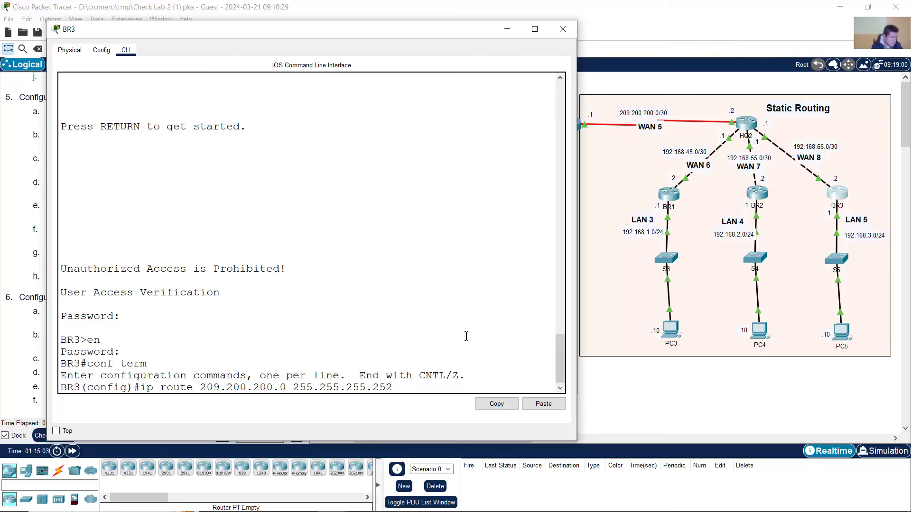
{"action": "type", "text": "192.168.66.1"}
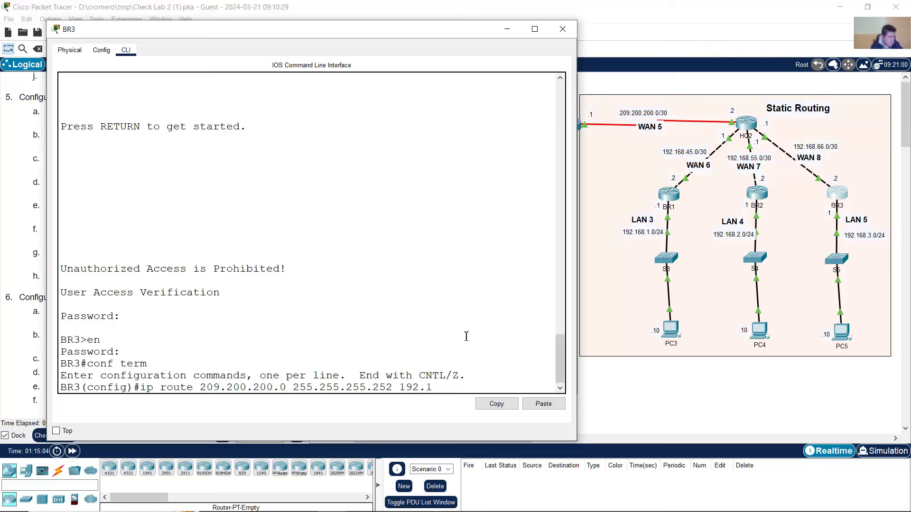
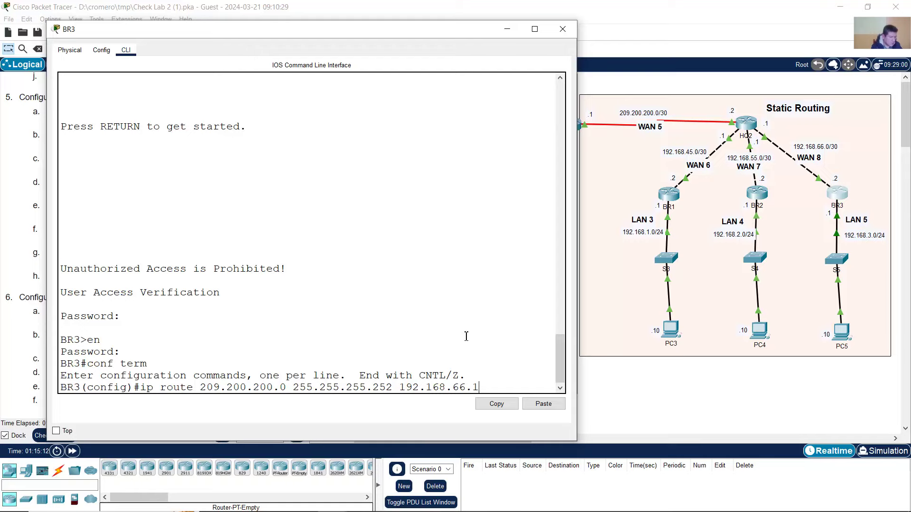
- Enter BR3's route to 209.200.200.0/30 via 192.168.66.1, then review the WAN 6 and WAN 7 tasks
{"action": "key", "text": "Return"}
{"action": "left_click", "coordinate": [257, 5]}
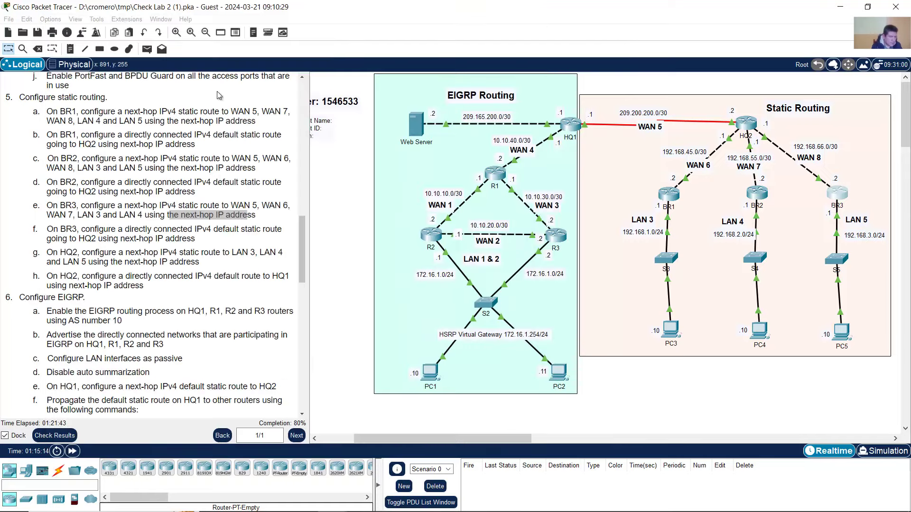
{"action": "left_click_drag", "start_coordinate": [265, 204], "coordinate": [282, 207]}
{"action": "left_click_drag", "start_coordinate": [46, 215], "coordinate": [65, 215]}
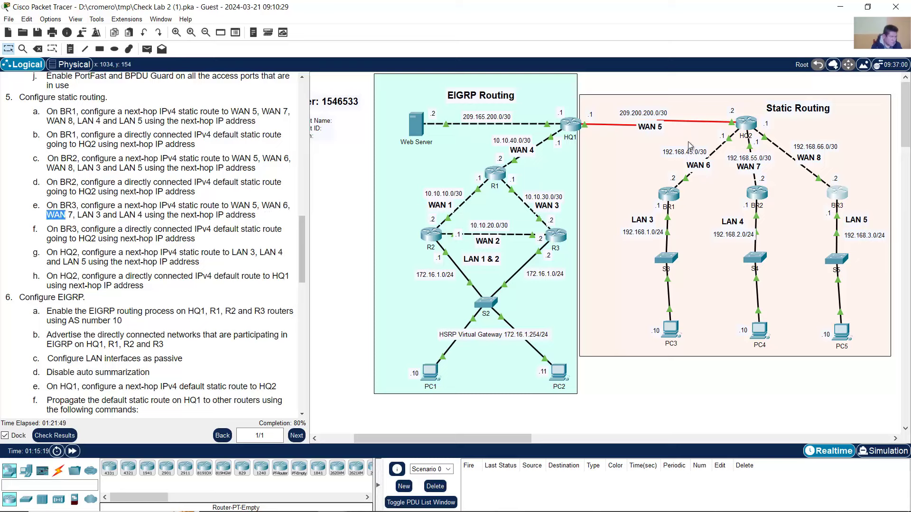
{"action": "left_click", "coordinate": [843, 198]}
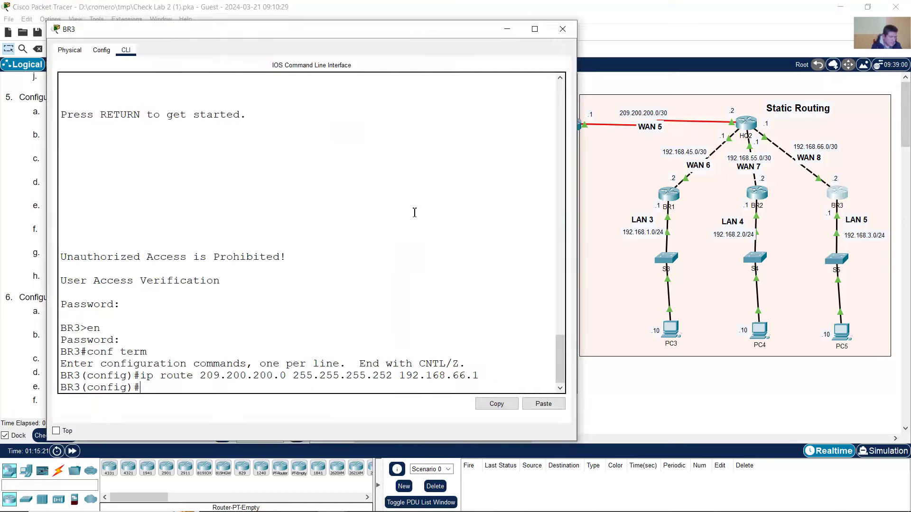
- Add BR3's route to 192.168.45.0 255.255.255.252 via 192.168.66.1
{"action": "key", "text": "Up"}
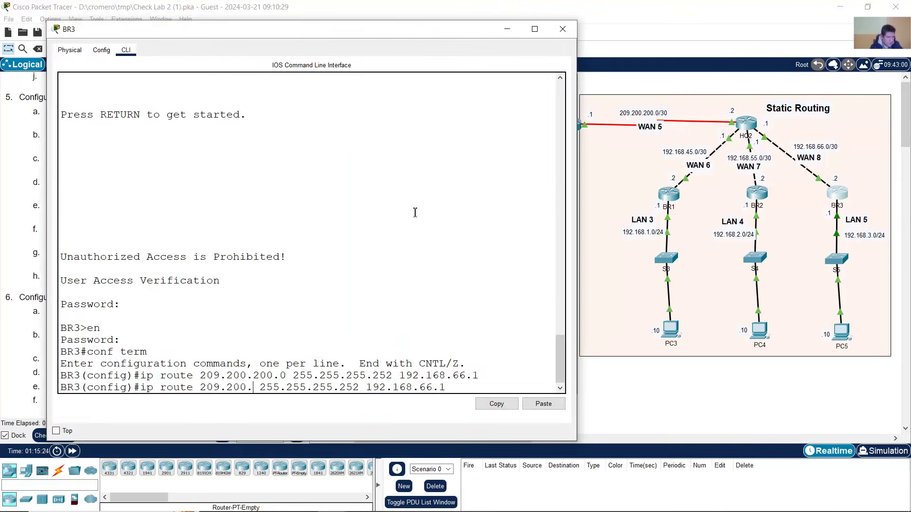
{"action": "key", "text": "BackSpace"}
{"action": "key", "text": "BackSpace"}
{"action": "key", "text": "BackSpace"}
{"action": "key", "text": "BackSpace"}
{"action": "key", "text": "BackSpace"}
{"action": "key", "text": "BackSpace"}
{"action": "key", "text": "BackSpace"}
{"action": "key", "text": "BackSpace"}
{"action": "key", "text": "BackSpace"}
{"action": "key", "text": "BackSpace"}
{"action": "key", "text": "BackSpace"}
{"action": "key", "text": "BackSpace"}
{"action": "key", "text": "BackSpace"}
{"action": "type", "text": "192.168."}
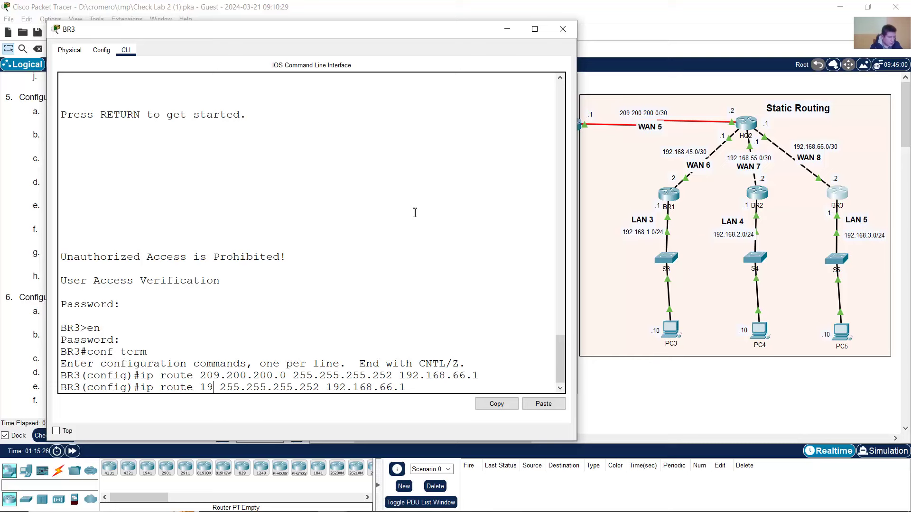
{"action": "type", "text": "45.0"}
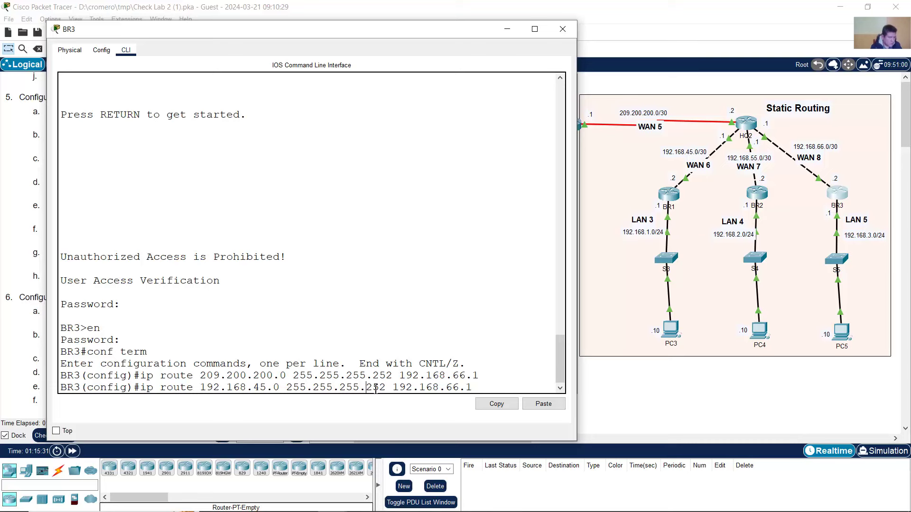
{"action": "left_click_drag", "start_coordinate": [376, 389], "coordinate": [388, 388]}
{"action": "left_click", "coordinate": [431, 387]}
{"action": "left_click_drag", "start_coordinate": [446, 388], "coordinate": [484, 388]}
{"action": "left_click", "coordinate": [485, 388]}
{"action": "key", "text": "Return"}
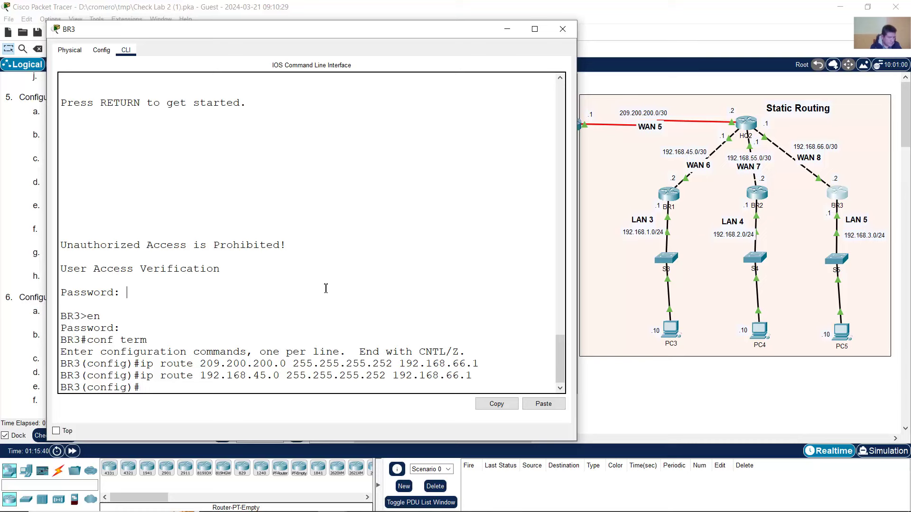
- Add BR3's route to 192.168.55.0 255.255.255.252 via 192.168.66.1
{"action": "key", "text": "Up"}
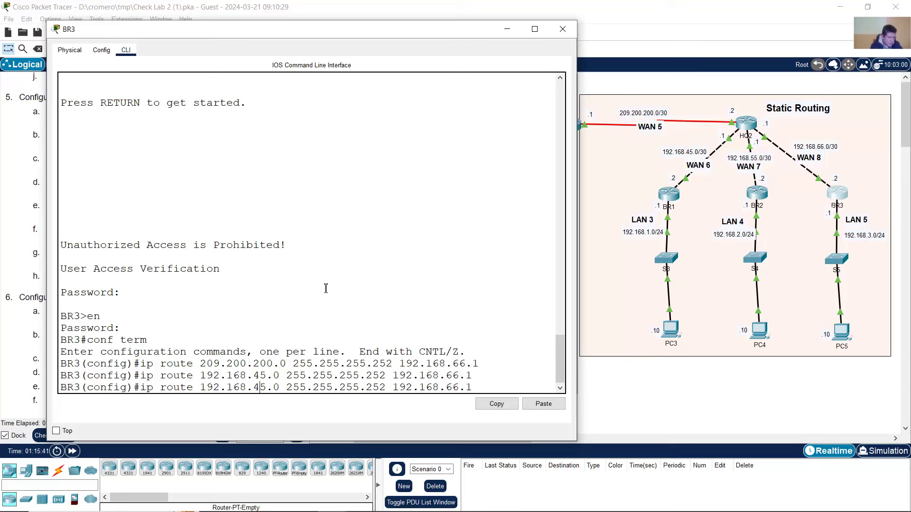
{"action": "key", "text": "BackSpace"}
{"action": "type", "text": "5"}
{"action": "left_click_drag", "start_coordinate": [259, 386], "coordinate": [283, 387]}
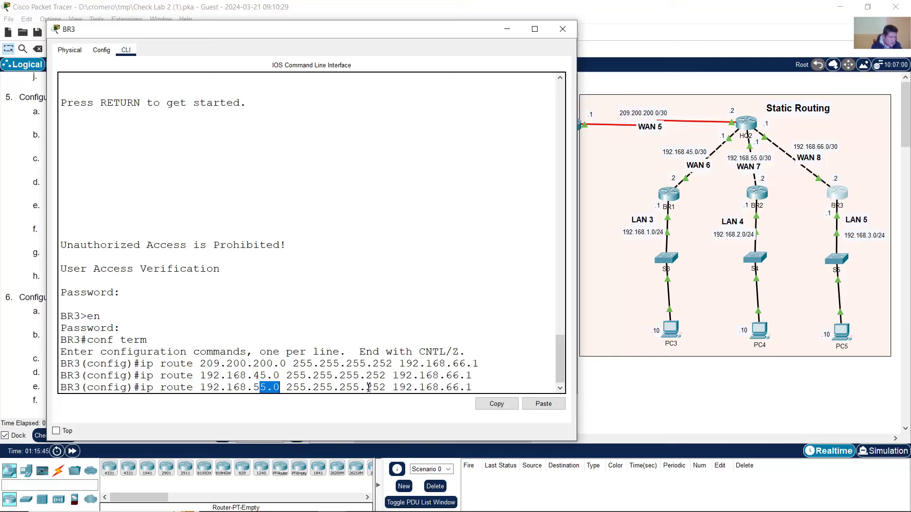
{"action": "left_click_drag", "start_coordinate": [369, 388], "coordinate": [473, 388]}
{"action": "left_click", "coordinate": [480, 389]}
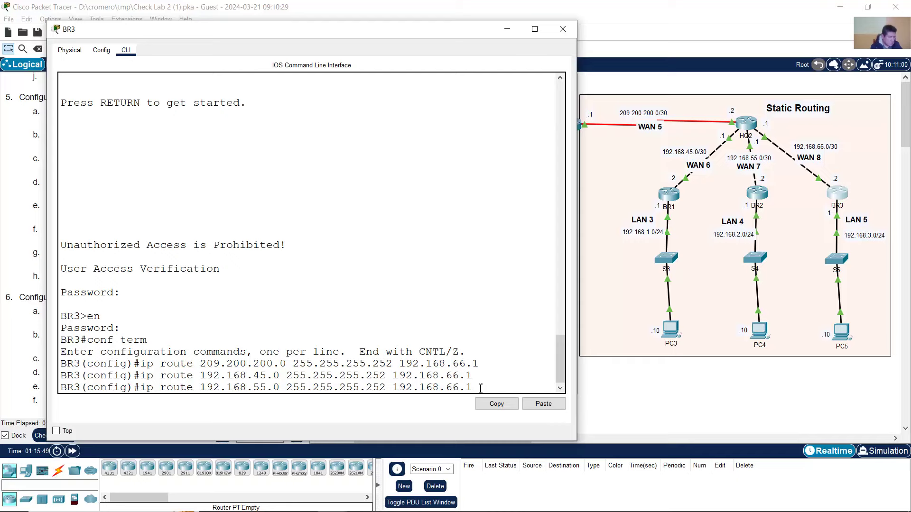
{"action": "key", "text": "Return"}
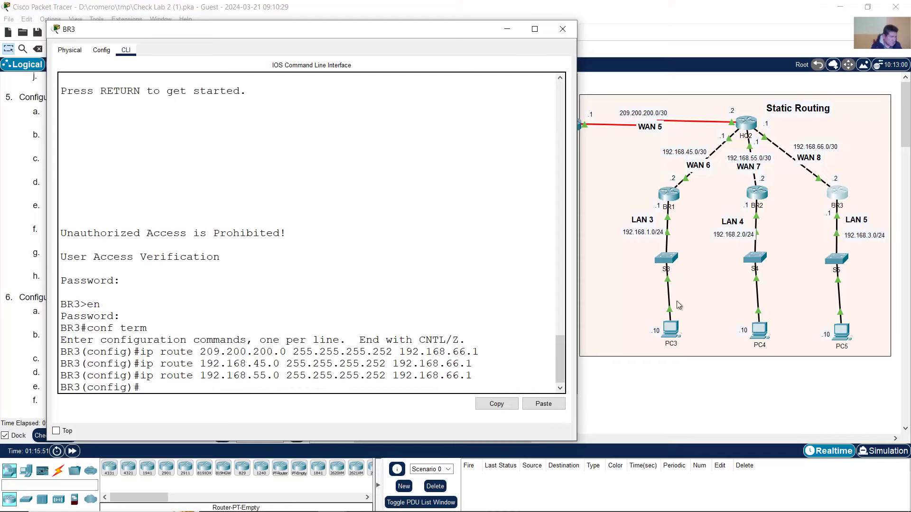
- Add BR3's LAN 3 route: 192.168.1.0 255.255.255.0 via 192.168.66.1
{"action": "left_click", "coordinate": [276, 5]}
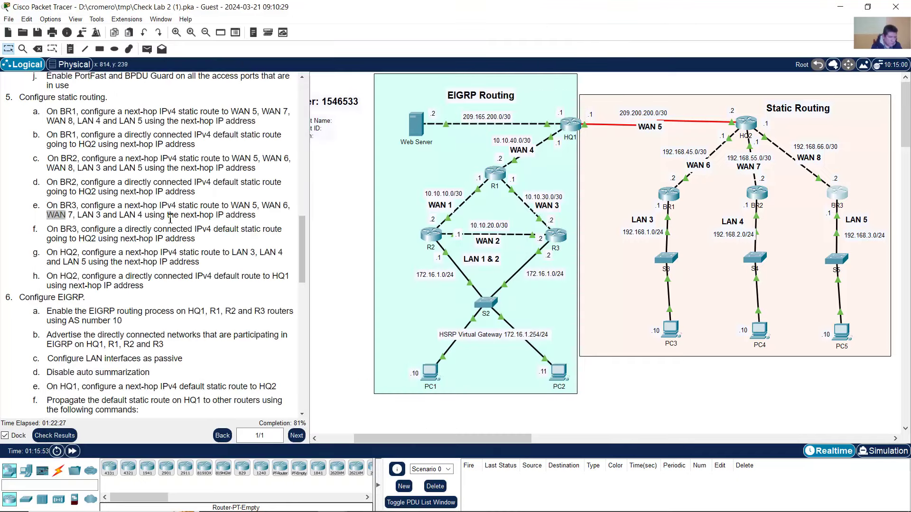
{"action": "left_click_drag", "start_coordinate": [88, 218], "coordinate": [143, 218]}
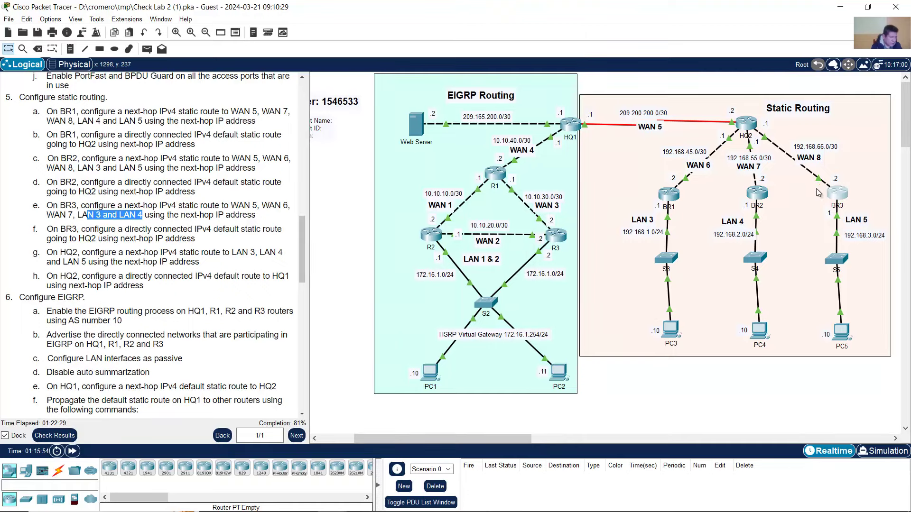
{"action": "left_click", "coordinate": [831, 191]}
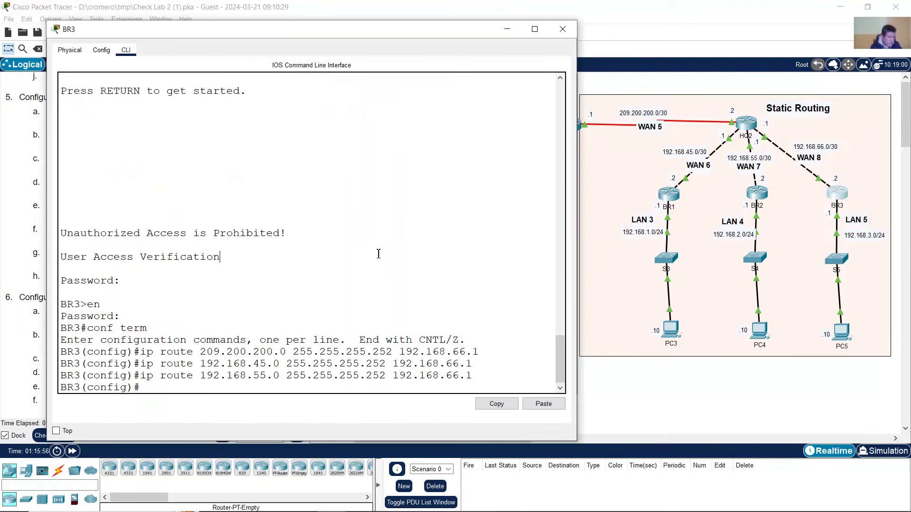
{"action": "key", "text": "Up"}
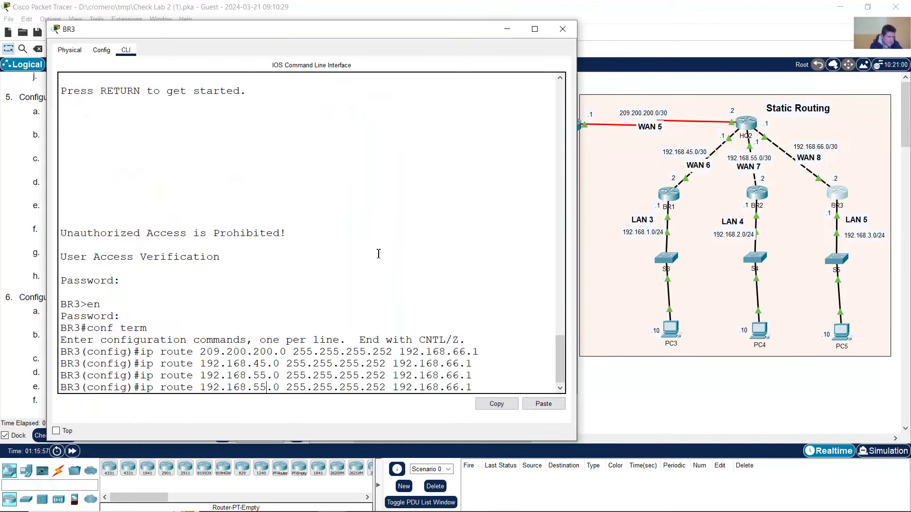
{"action": "key", "text": "BackSpace"}
{"action": "key", "text": "BackSpace"}
{"action": "type", "text": "1"}
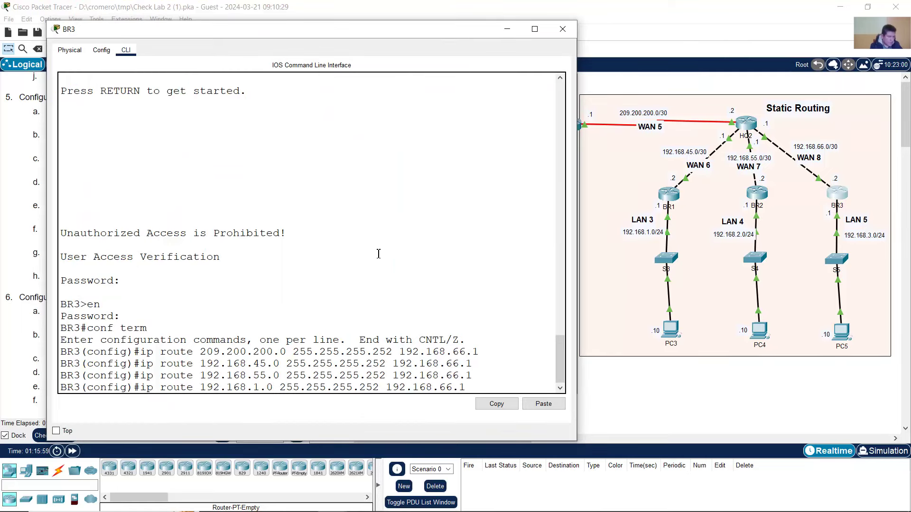
{"action": "key", "text": "Left"}
{"action": "key", "text": "Left"}
{"action": "key", "text": "Left"}
{"action": "key", "text": "Left"}
{"action": "key", "text": "Left"}
{"action": "key", "text": "Left"}
{"action": "key", "text": "Left"}
{"action": "key", "text": "Left"}
{"action": "key", "text": "Left"}
{"action": "key", "text": "Left"}
{"action": "key", "text": "Left"}
{"action": "key", "text": "Left"}
{"action": "key", "text": "Left"}
{"action": "key", "text": "BackSpace"}
{"action": "key", "text": "BackSpace"}
{"action": "key", "text": "BackSpace"}
{"action": "type", "text": "0"}
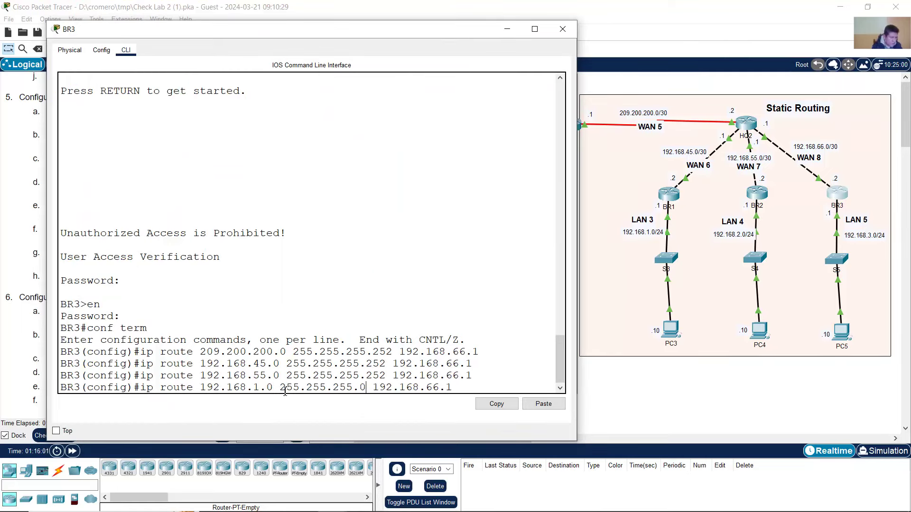
{"action": "left_click_drag", "start_coordinate": [255, 388], "coordinate": [273, 387]}
{"action": "left_click_drag", "start_coordinate": [352, 387], "coordinate": [455, 388]}
{"action": "left_click", "coordinate": [482, 388]}
{"action": "key", "text": "Return"}
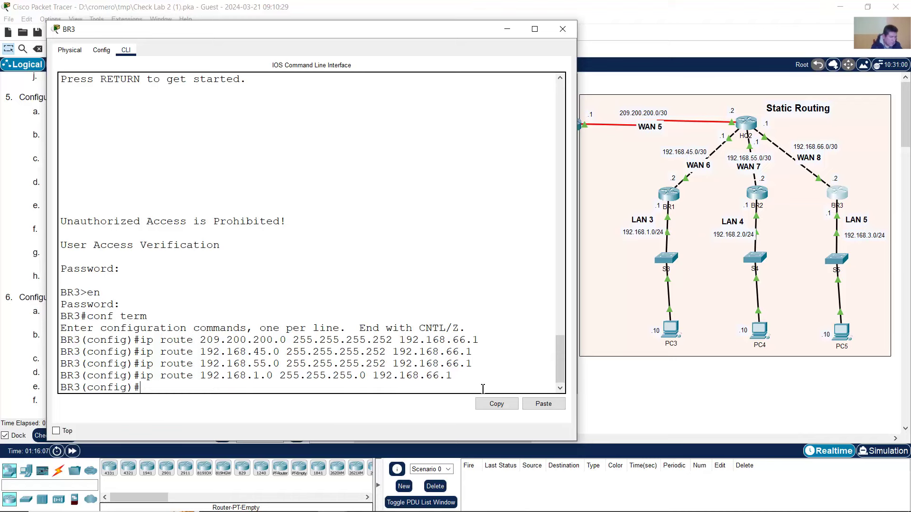
- Add BR3's LAN 4 route: 192.168.2.0 255.255.255.0 via 192.168.66.1
{"action": "key", "text": "Up"}
{"action": "key", "text": "Left"}
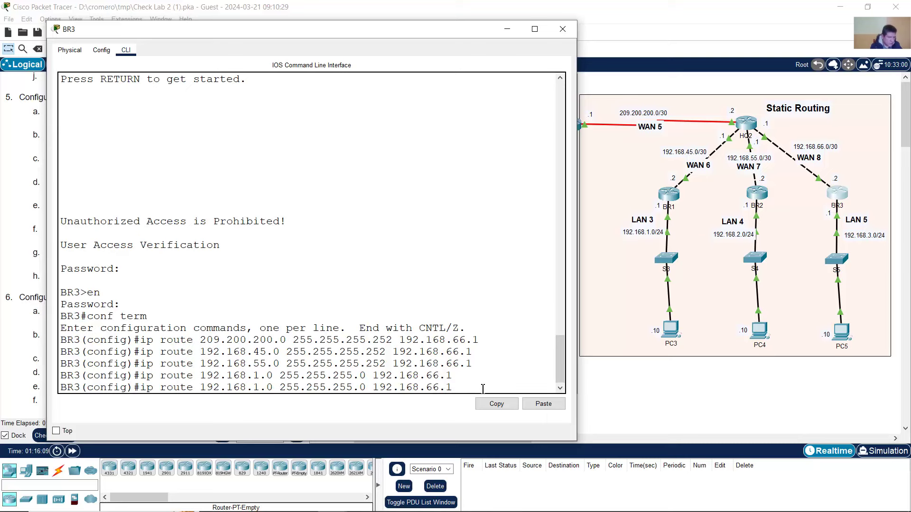
{"action": "key", "text": "BackSpace"}
{"action": "type", "text": "2"}
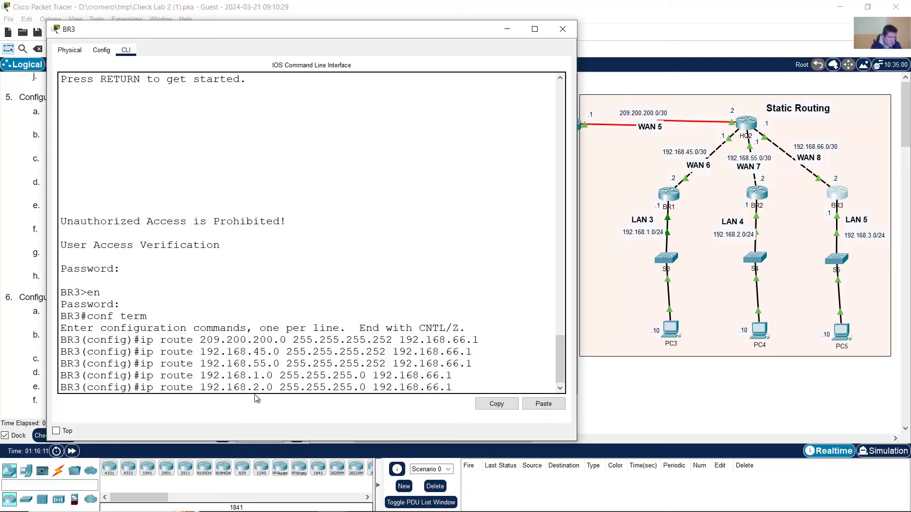
{"action": "left_click_drag", "start_coordinate": [255, 387], "coordinate": [279, 387]}
{"action": "left_click_drag", "start_coordinate": [361, 386], "coordinate": [367, 386]}
{"action": "left_click_drag", "start_coordinate": [426, 387], "coordinate": [455, 388]}
{"action": "left_click", "coordinate": [463, 388]}
{"action": "key", "text": "Return"}
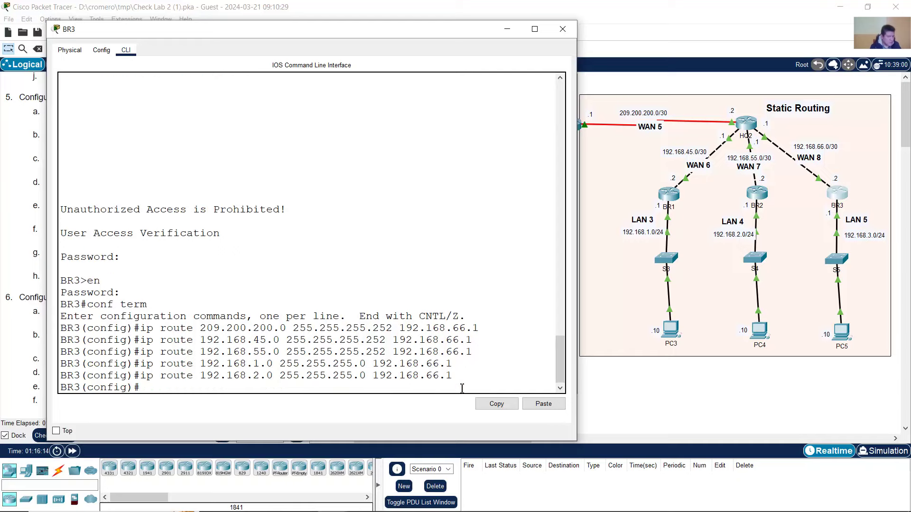
{"action": "left_click", "coordinate": [150, 5]}
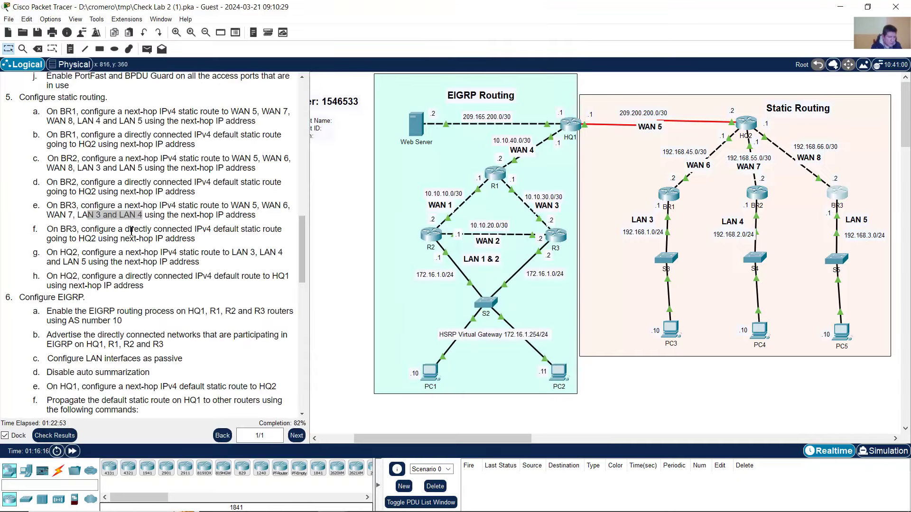
- Enter BR3's default route: ip route 0.0.0.0 0.0.0.0 192.168.66.1
{"action": "left_click_drag", "start_coordinate": [219, 229], "coordinate": [215, 237]}
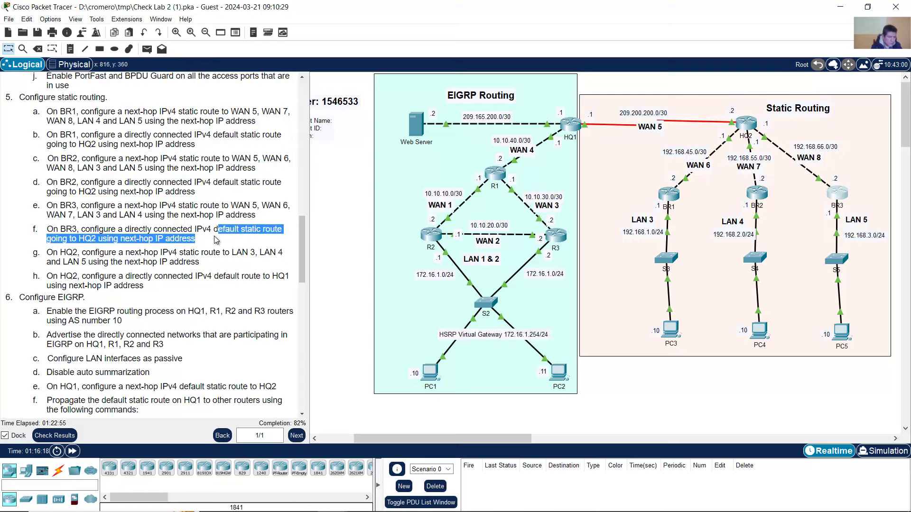
{"action": "left_click", "coordinate": [836, 197]}
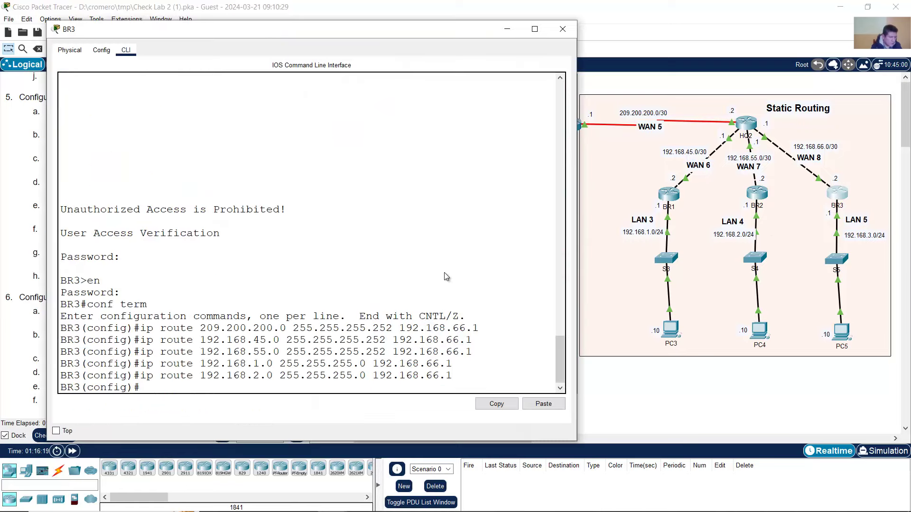
{"action": "key", "text": "Up"}
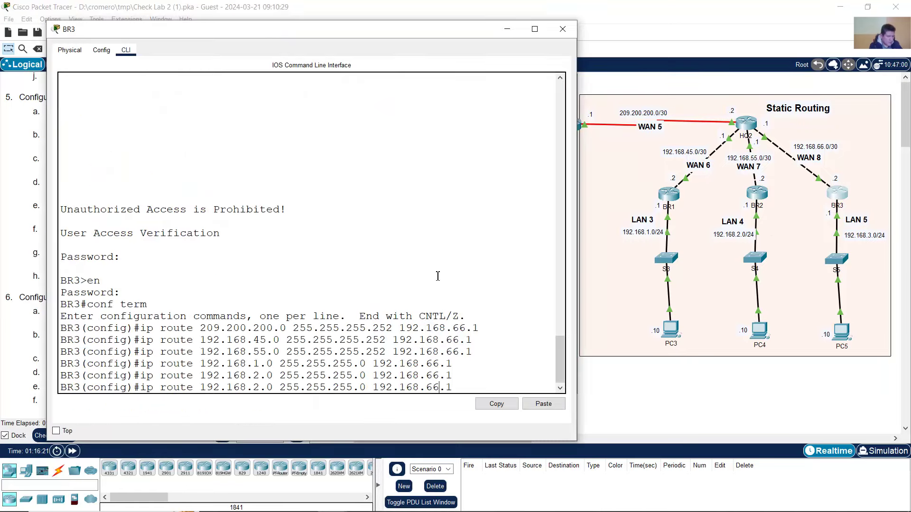
{"action": "key", "text": "Left"}
{"action": "key", "text": "Left"}
{"action": "key", "text": "Left"}
{"action": "key", "text": "Left"}
{"action": "key", "text": "Left"}
{"action": "key", "text": "Left"}
{"action": "key", "text": "Left"}
{"action": "key", "text": "Left"}
{"action": "key", "text": "Left"}
{"action": "key", "text": "Left"}
{"action": "key", "text": "Left"}
{"action": "key", "text": "Left"}
{"action": "key", "text": "Left"}
{"action": "key", "text": "Left"}
{"action": "key", "text": "Left"}
{"action": "key", "text": "BackSpace"}
{"action": "key", "text": "BackSpace"}
{"action": "key", "text": "BackSpace"}
{"action": "key", "text": "BackSpace"}
{"action": "key", "text": "BackSpace"}
{"action": "key", "text": "BackSpace"}
{"action": "key", "text": "BackSpace"}
{"action": "key", "text": "BackSpace"}
{"action": "key", "text": "BackSpace"}
{"action": "key", "text": "BackSpace"}
{"action": "key", "text": "BackSpace"}
{"action": "key", "text": "BackSpace"}
{"action": "key", "text": "BackSpace"}
{"action": "key", "text": "BackSpace"}
{"action": "key", "text": "BackSpace"}
{"action": "key", "text": "BackSpace"}
{"action": "key", "text": "BackSpace"}
{"action": "key", "text": "BackSpace"}
{"action": "key", "text": "BackSpace"}
{"action": "key", "text": "BackSpace"}
{"action": "key", "text": "BackSpace"}
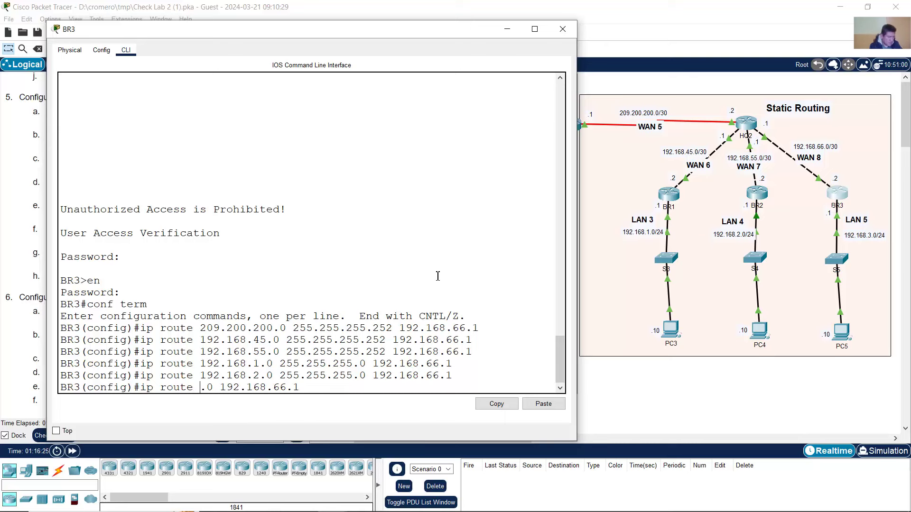
{"action": "type", "text": "0.0.0"}
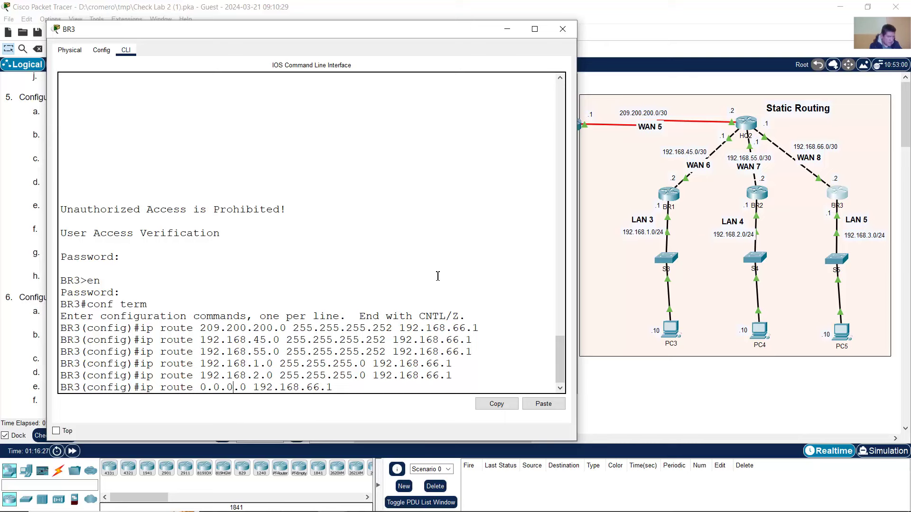
{"action": "type", "text": ".0 0.0.0"}
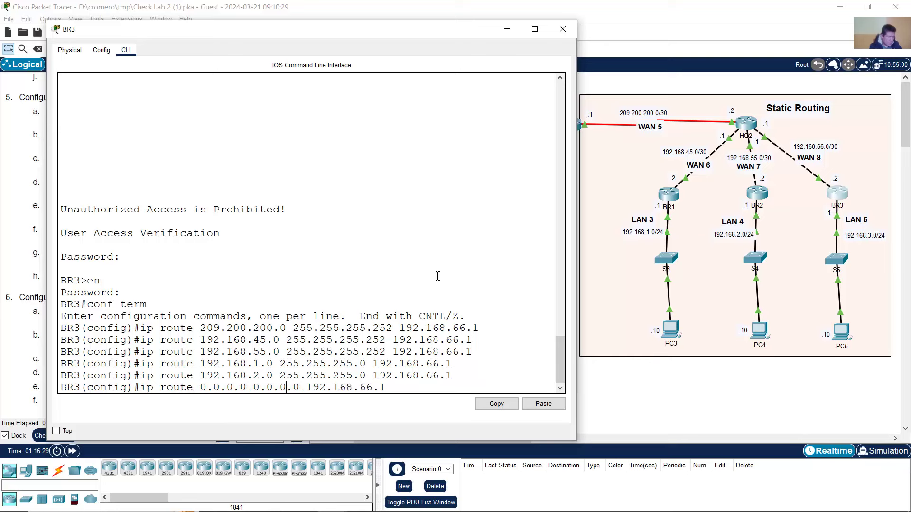
{"action": "left_click_drag", "start_coordinate": [219, 387], "coordinate": [387, 385]}
{"action": "left_click", "coordinate": [314, 386]}
{"action": "left_click", "coordinate": [412, 385]}
{"action": "key", "text": "Return"}
{"action": "left_click", "coordinate": [375, 12]}
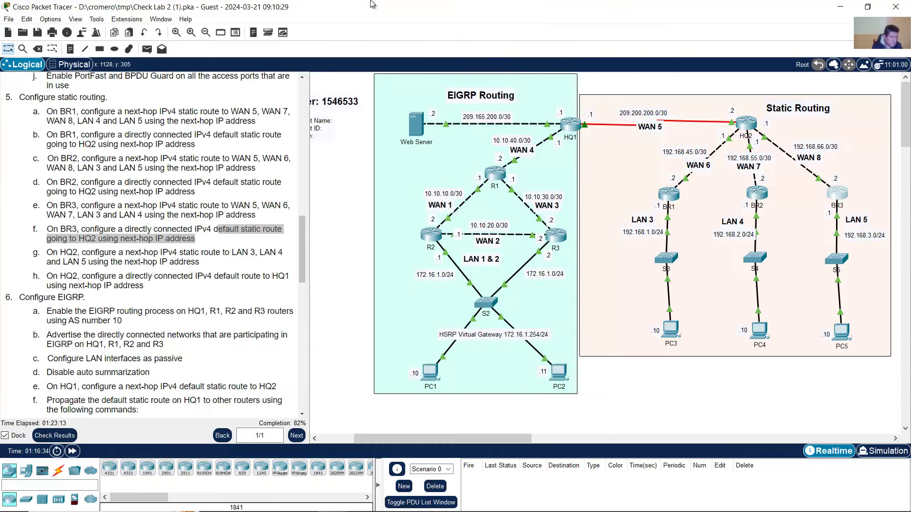
- Review HQ2's static route task and locate the LAN 3, LAN 4 and LAN 5 segments in the topology
{"action": "scroll", "coordinate": [158, 238], "scroll_direction": "down", "scroll_amount": 1}
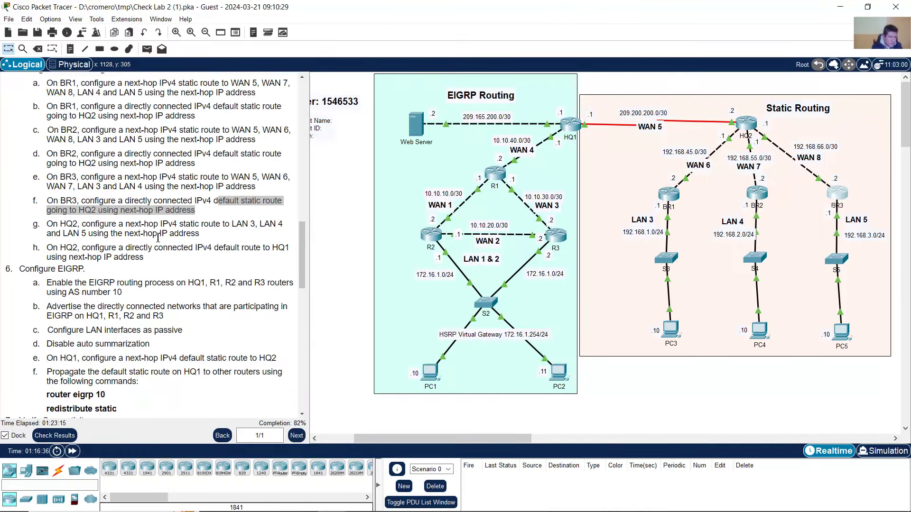
{"action": "left_click_drag", "start_coordinate": [53, 224], "coordinate": [223, 237]}
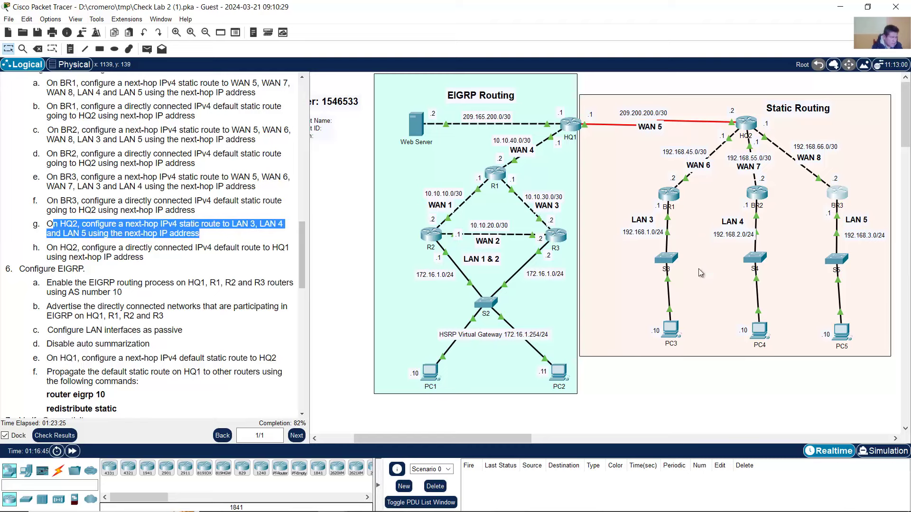
{"action": "left_click_drag", "start_coordinate": [688, 402], "coordinate": [640, 272]}
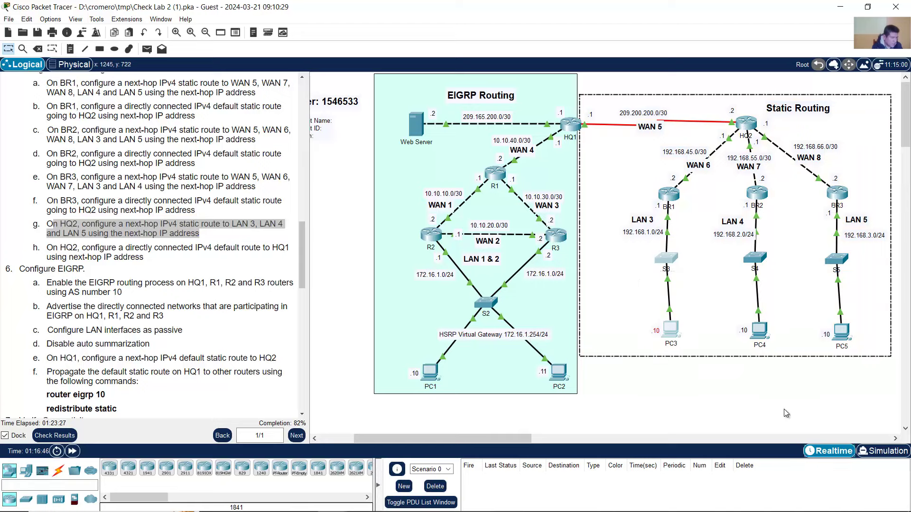
{"action": "left_click", "coordinate": [782, 404]}
{"action": "left_click_drag", "start_coordinate": [781, 400], "coordinate": [734, 267]}
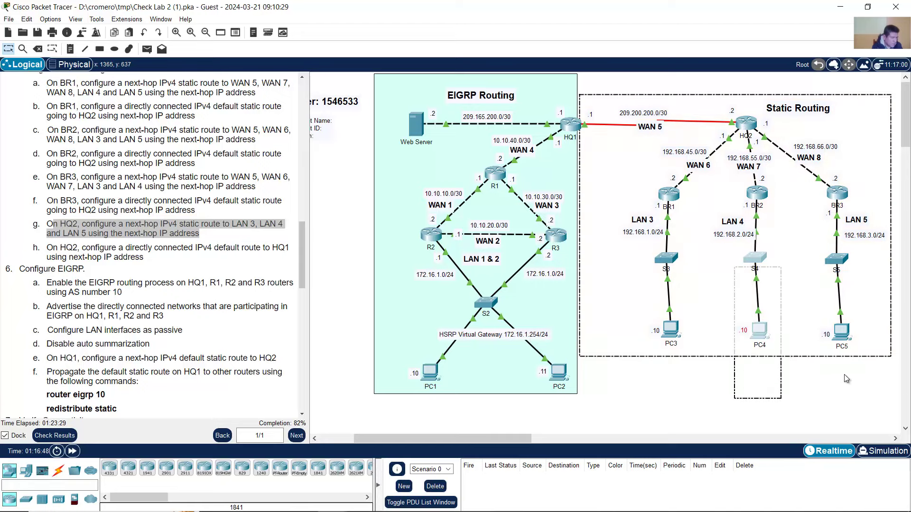
{"action": "left_click_drag", "start_coordinate": [844, 375], "coordinate": [817, 260]}
{"action": "left_click", "coordinate": [802, 193]}
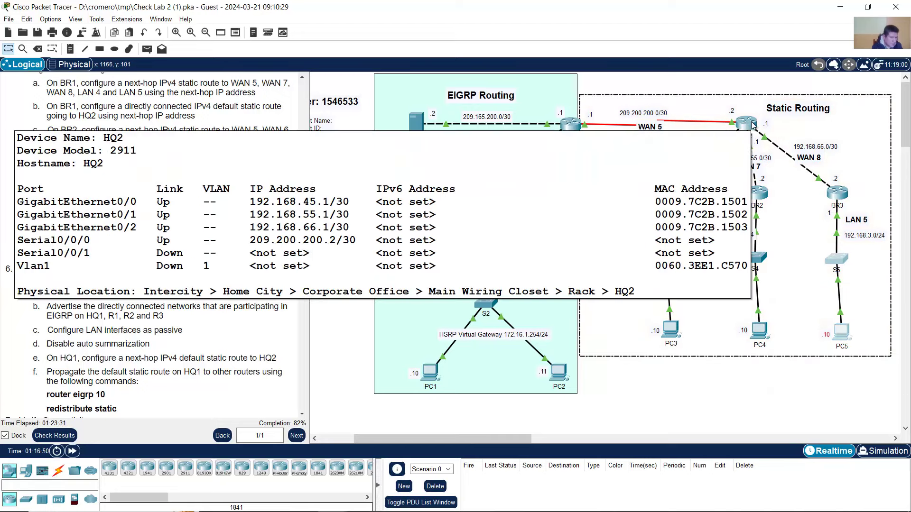
- Open and widen HQ2's command line, log in and enter conf term mode
{"action": "left_click", "coordinate": [754, 126]}
{"action": "left_click_drag", "start_coordinate": [345, 55], "coordinate": [377, 43]}
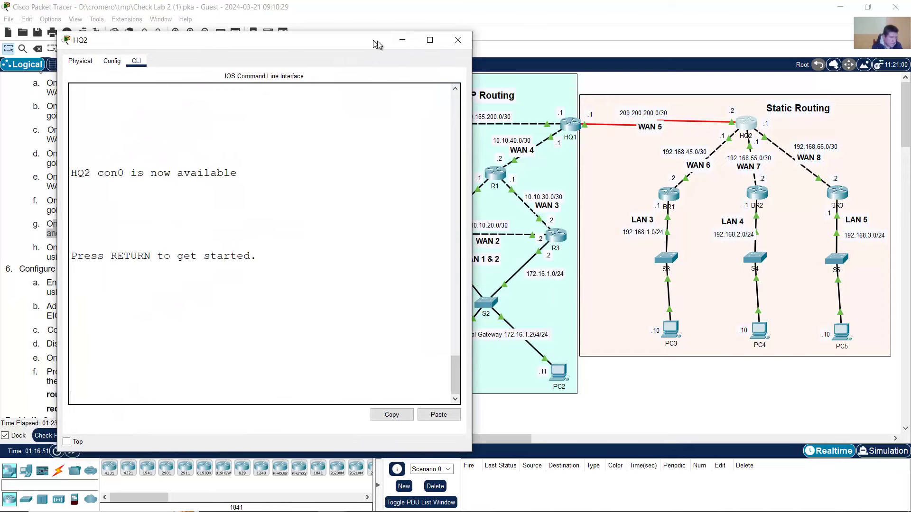
{"action": "left_click_drag", "start_coordinate": [475, 86], "coordinate": [545, 88]}
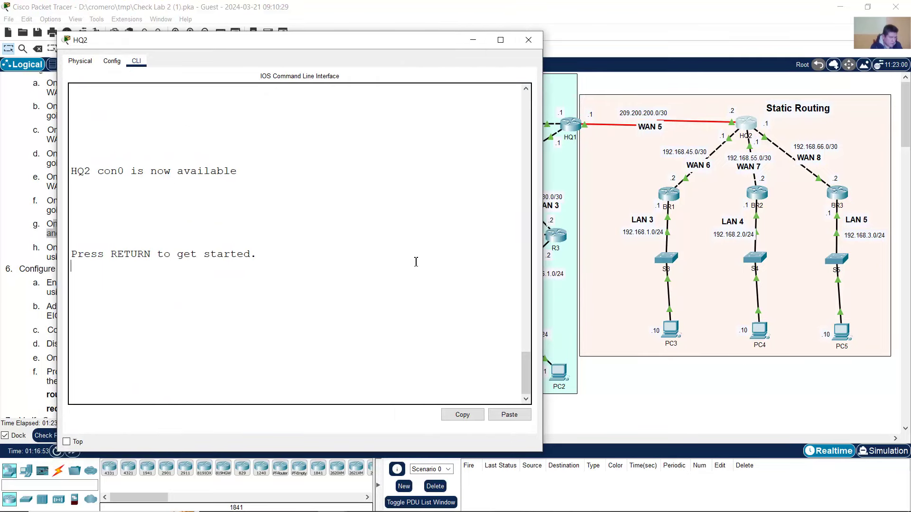
{"action": "key", "text": "Return"}
{"action": "key", "text": "Return"}
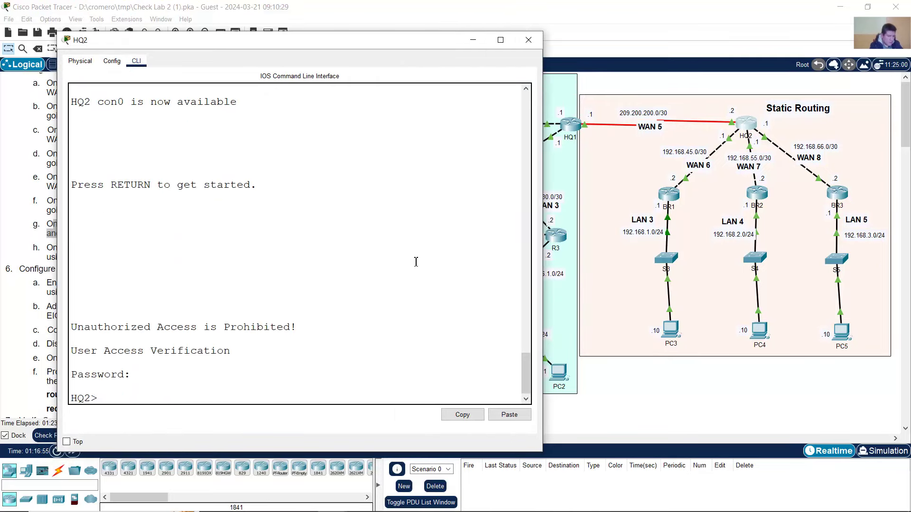
{"action": "type", "text": "en"}
{"action": "key", "text": "Return"}
{"action": "key", "text": "Return"}
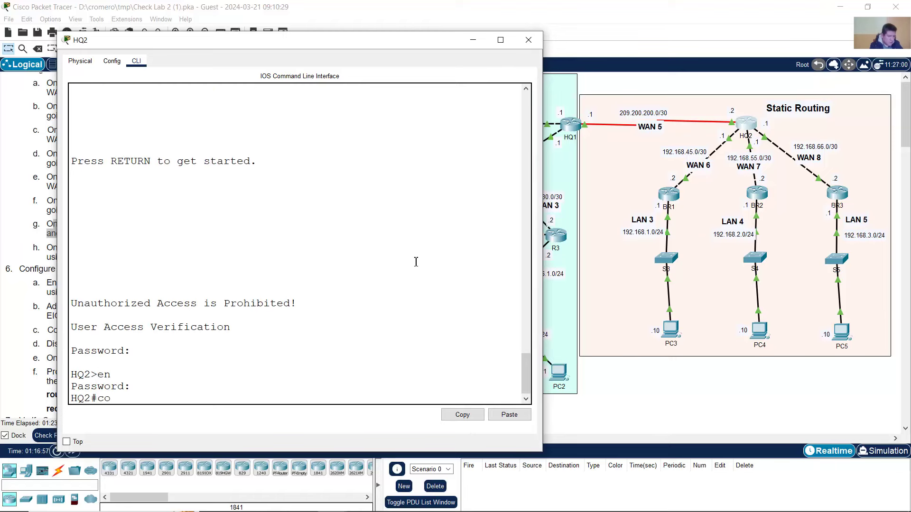
{"action": "type", "text": "conf term"}
{"action": "key", "text": "Return"}
- Add HQ2's LAN 3 route: 192.168.1.0 255.255.255.0 via 192.168.45.2
{"action": "type", "text": "ip rout"}
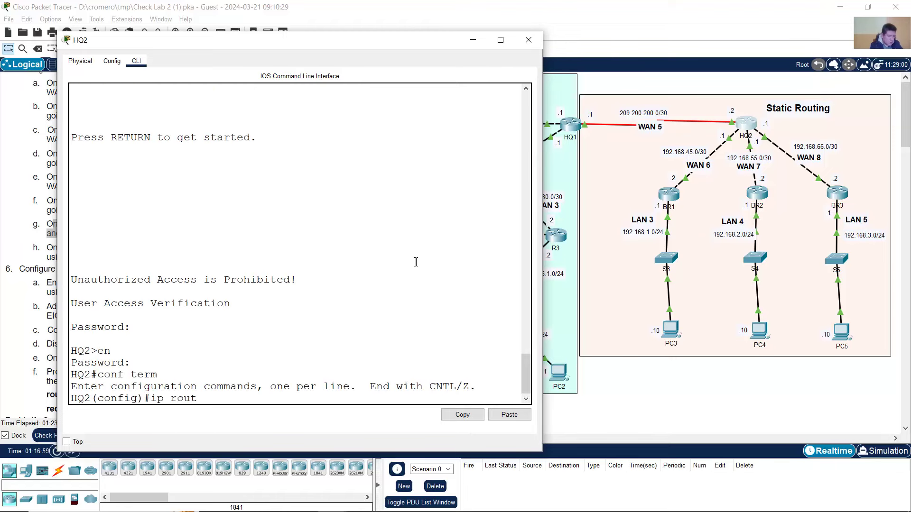
{"action": "type", "text": "e 192.168.1.0"}
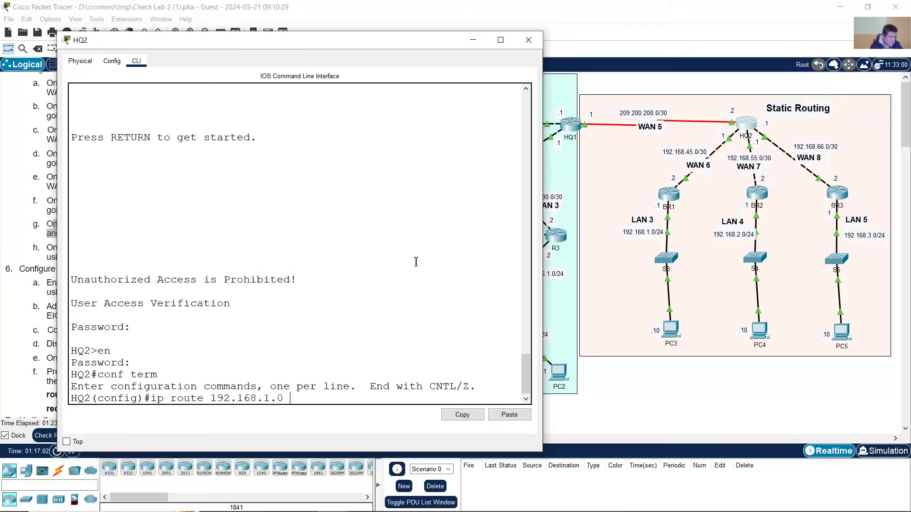
{"action": "type", "text": " 255.255.255.0"}
{"action": "left_click", "coordinate": [321, 4]}
{"action": "left_click", "coordinate": [128, 223]}
{"action": "left_click_drag", "start_coordinate": [127, 223], "coordinate": [186, 224]}
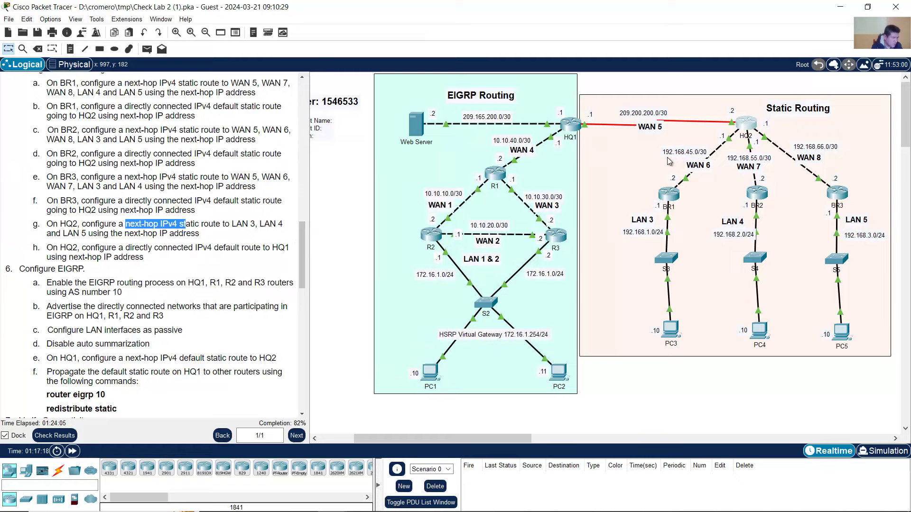
{"action": "left_click", "coordinate": [748, 125]}
{"action": "type", "text": "192.168.1.0 255.255.255.0 192.168.45"}
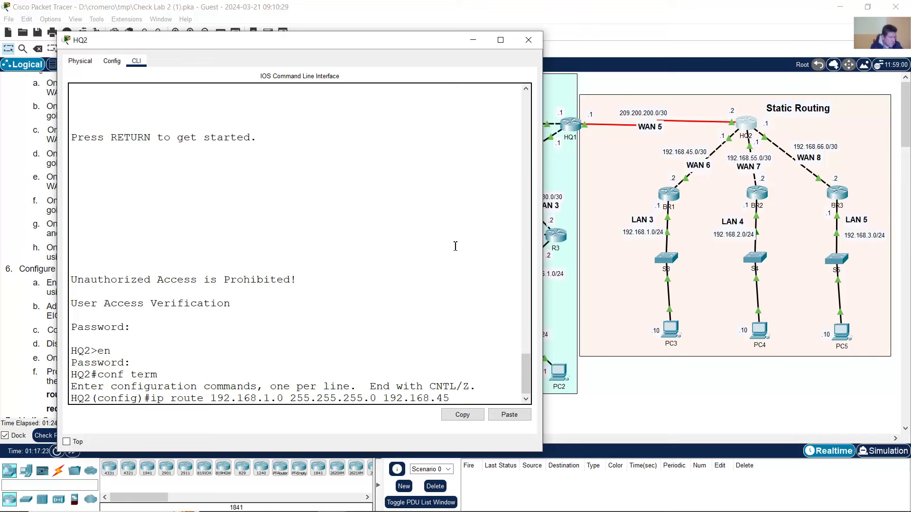
{"action": "type", "text": ".2"}
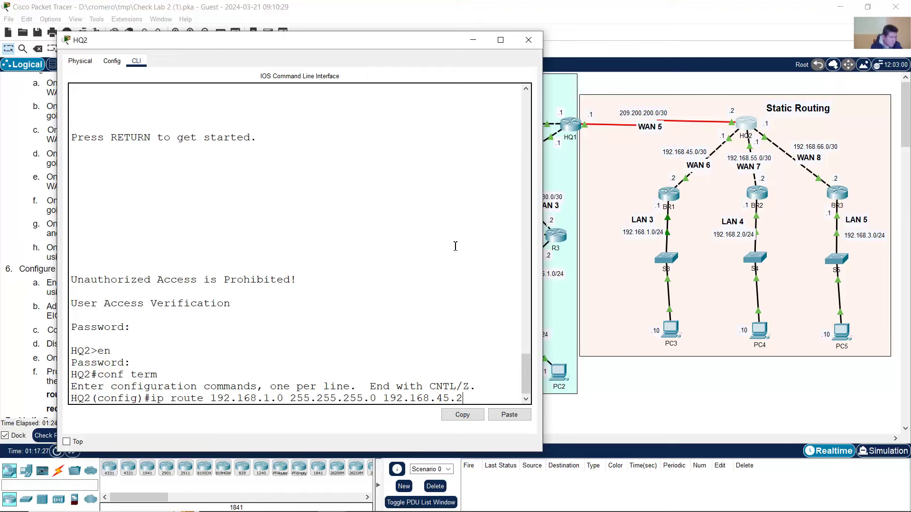
{"action": "key", "text": "Return"}
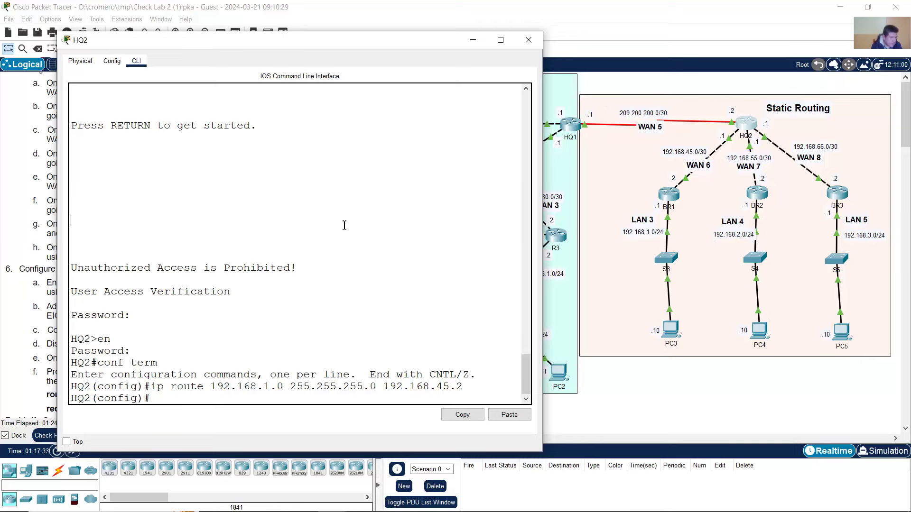
- Recall the LAN 3 route and change its destination to 192.168.2.0 255.255.255.0
{"action": "key", "text": "Up"}
{"action": "key", "text": "Left"}
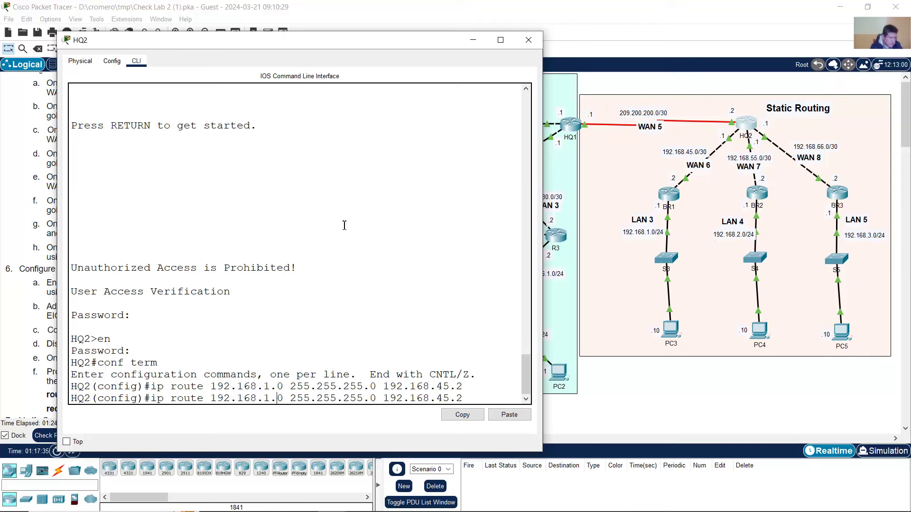
{"action": "key", "text": "Left"}
{"action": "key", "text": "BackSpace"}
{"action": "type", "text": "2"}
{"action": "left_click_drag", "start_coordinate": [252, 397], "coordinate": [300, 398]}
{"action": "left_click_drag", "start_coordinate": [364, 398], "coordinate": [378, 397]}
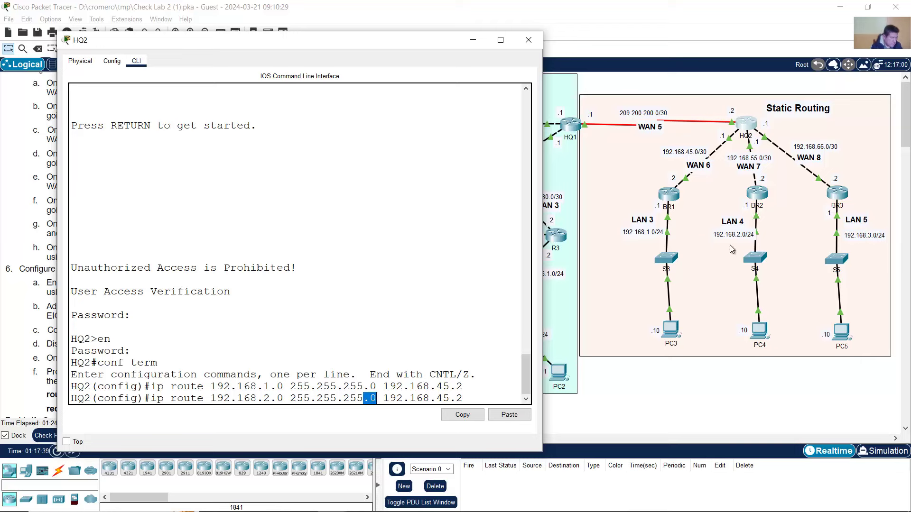
- Check the topology, correct the next hop to 192.168.55.2 and enter the LAN 4 route
{"action": "left_click", "coordinate": [755, 97]}
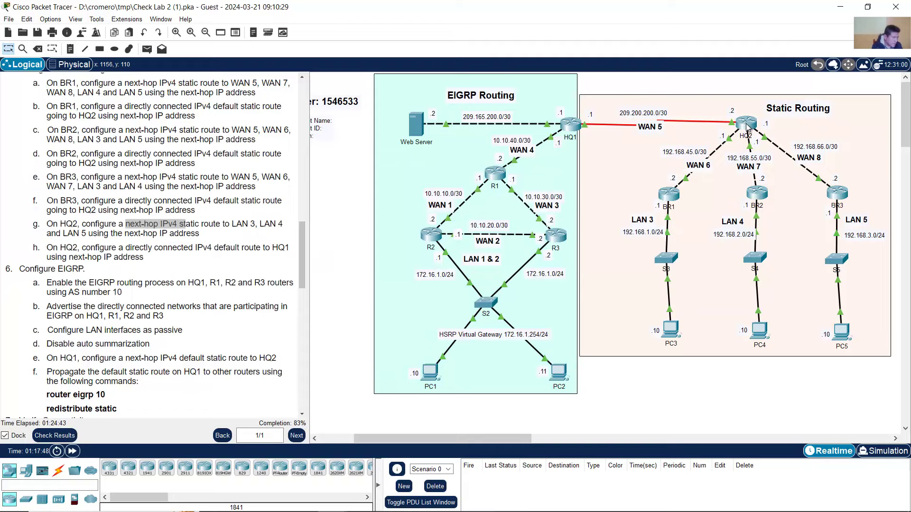
{"action": "mouse_move", "coordinate": [749, 126]}
{"action": "left_click", "coordinate": [746, 124]}
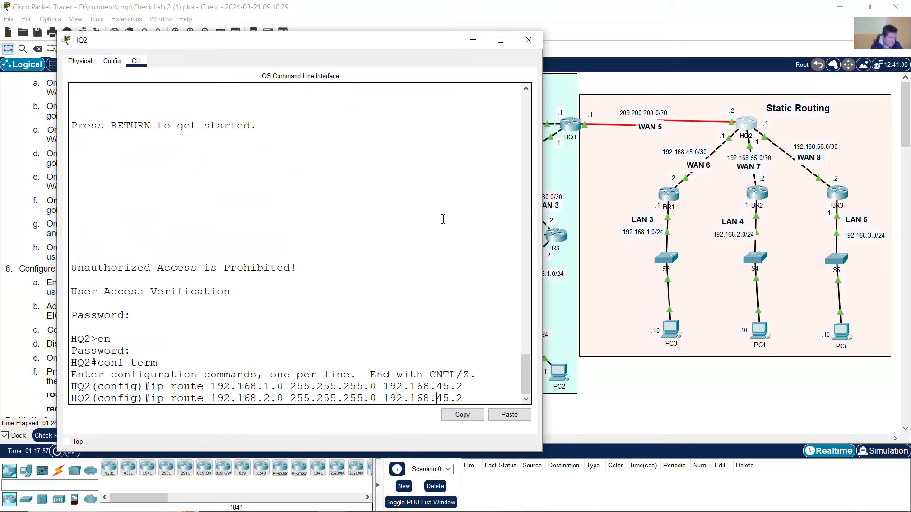
{"action": "key", "text": "Delete"}
{"action": "left_click_drag", "start_coordinate": [260, 402], "coordinate": [289, 396]}
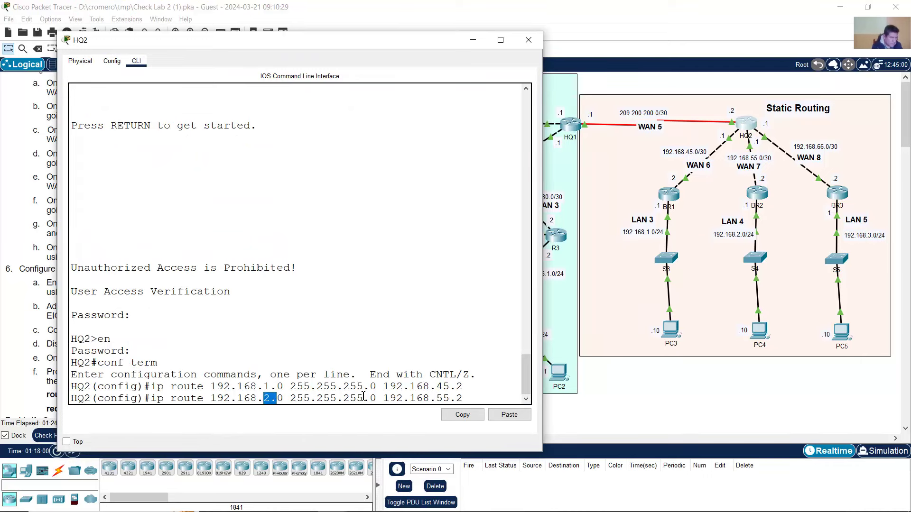
{"action": "left_click_drag", "start_coordinate": [364, 397], "coordinate": [378, 396]}
{"action": "left_click_drag", "start_coordinate": [437, 398], "coordinate": [465, 397]}
{"action": "left_click", "coordinate": [474, 398]}
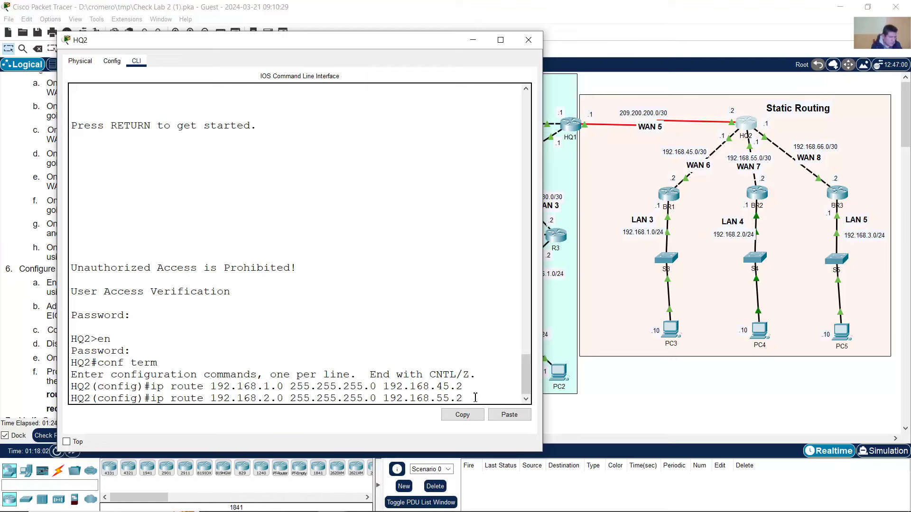
{"action": "key", "text": "Return"}
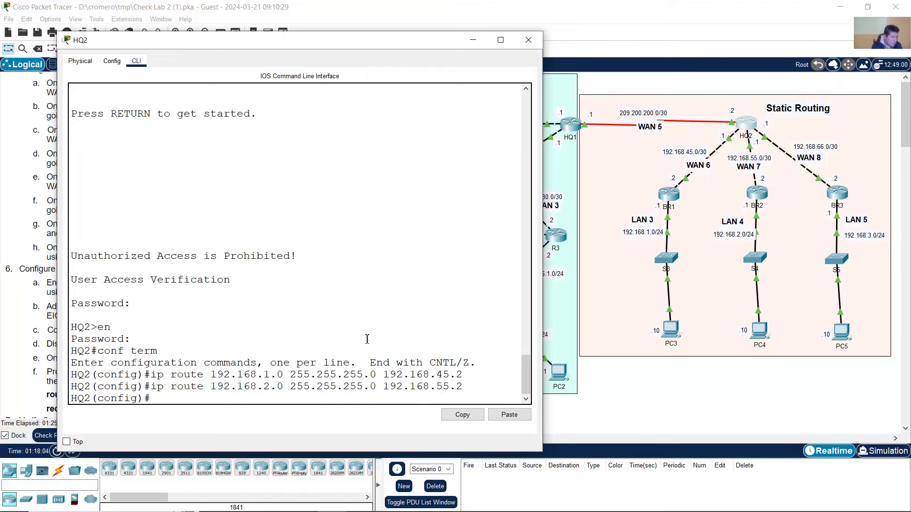
- Add HQ2's LAN 5 route: 192.168.3.0 255.255.255.0 via 192.168.66.2, then close the console
{"action": "key", "text": "Up"}
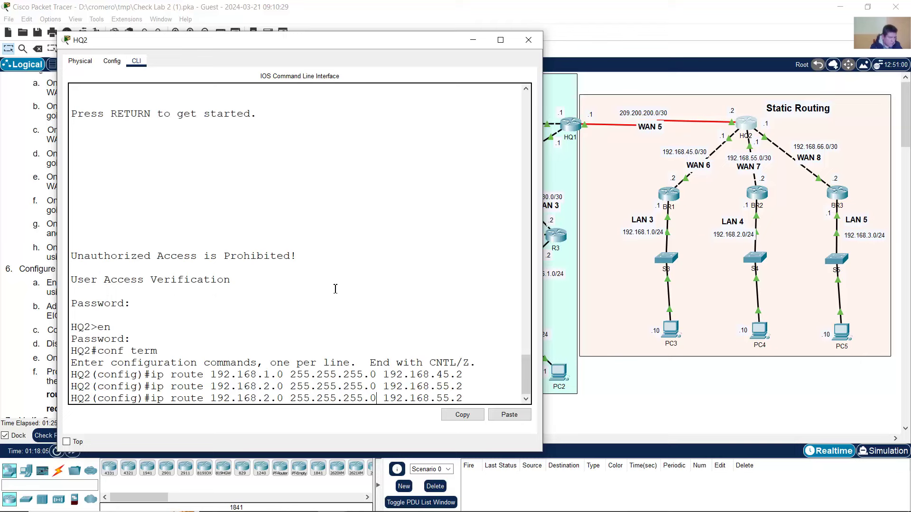
{"action": "key", "text": "BackSpace"}
{"action": "type", "text": "3"}
{"action": "key", "text": "End"}
{"action": "key", "text": "Left"}
{"action": "key", "text": "Left"}
{"action": "key", "text": "BackSpace"}
{"action": "key", "text": "BackSpace"}
{"action": "type", "text": "66"}
{"action": "left_click_drag", "start_coordinate": [423, 399], "coordinate": [468, 399]}
{"action": "left_click", "coordinate": [465, 398]}
{"action": "left_click_drag", "start_coordinate": [265, 399], "coordinate": [284, 399]}
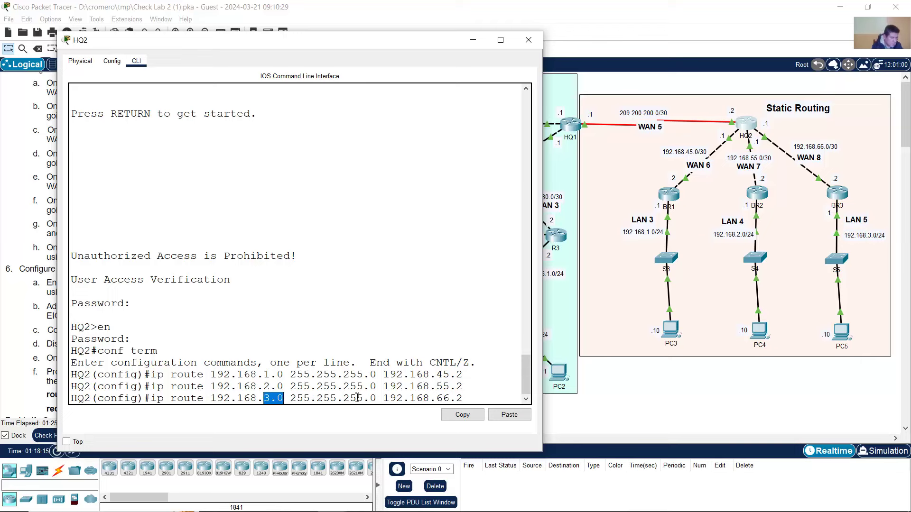
{"action": "left_click_drag", "start_coordinate": [357, 398], "coordinate": [469, 397]}
{"action": "left_click", "coordinate": [471, 398]}
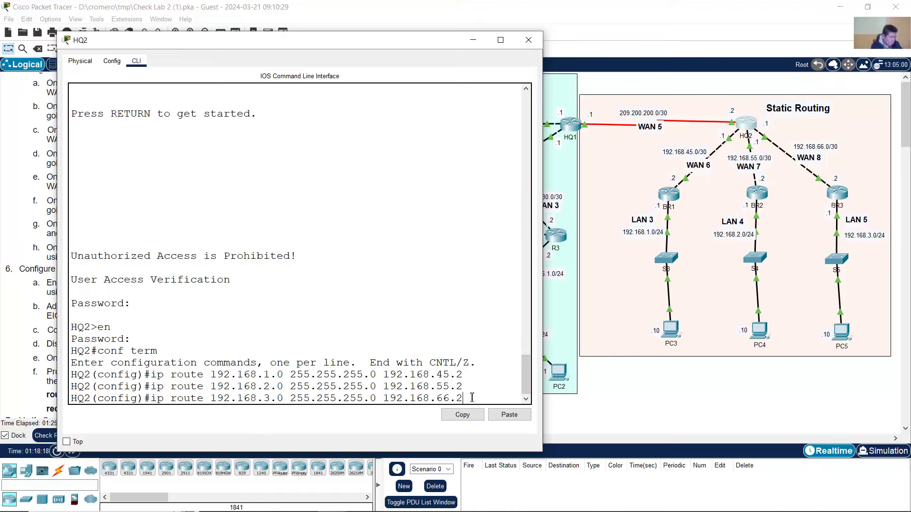
{"action": "key", "text": "Return"}
{"action": "left_click", "coordinate": [528, 40]}
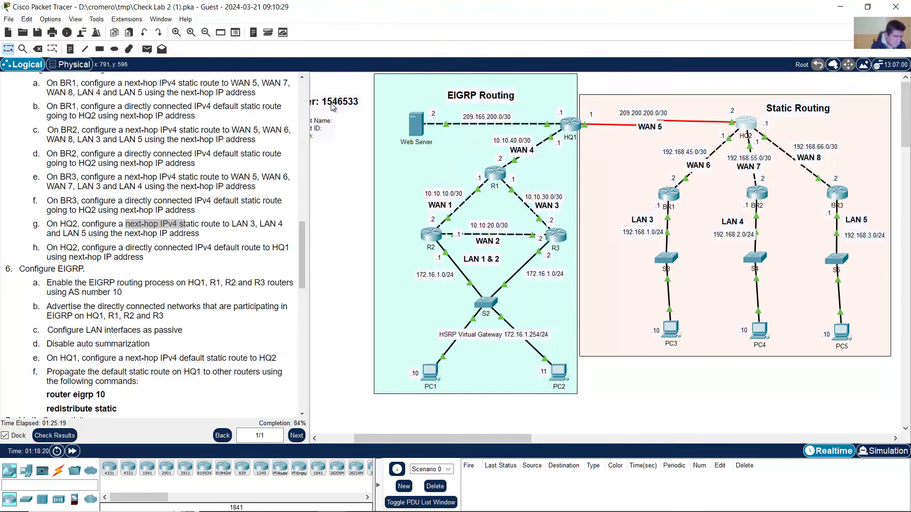
- Review task h: HQ2 needs a default route pointing to directly connected HQ1
{"action": "left_click", "coordinate": [51, 247]}
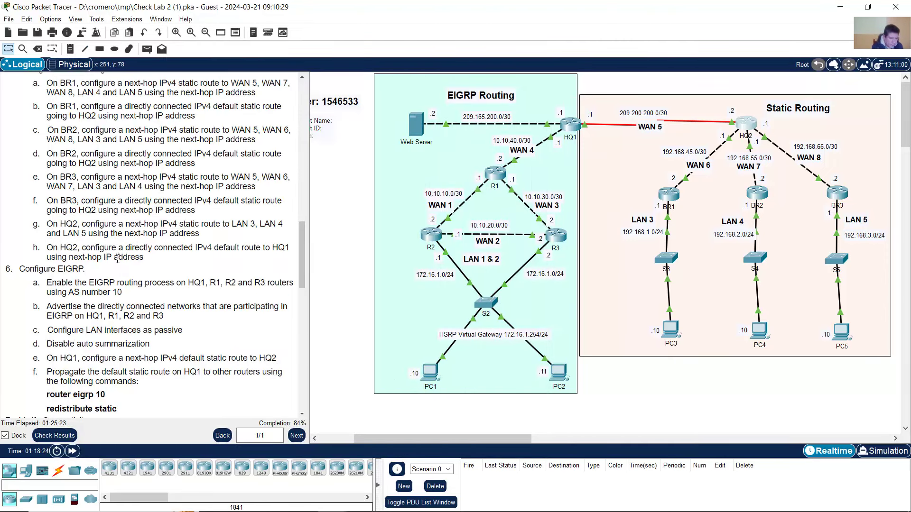
{"action": "left_click_drag", "start_coordinate": [214, 247], "coordinate": [145, 259]}
{"action": "mouse_move", "coordinate": [244, 247]}
{"action": "left_mouse_down"}
{"action": "mouse_move", "coordinate": [288, 249]}
{"action": "mouse_move", "coordinate": [244, 261]}
{"action": "left_mouse_up"}
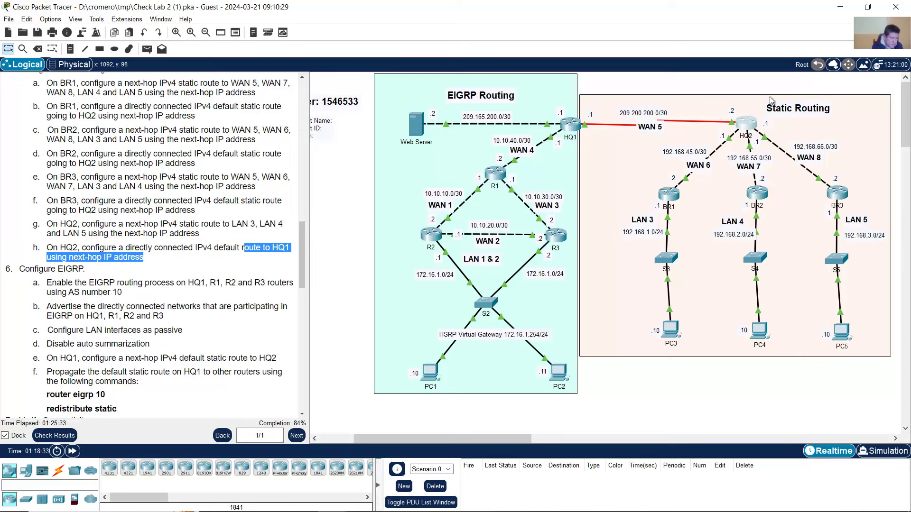
{"action": "left_click_drag", "start_coordinate": [112, 247], "coordinate": [195, 247]}
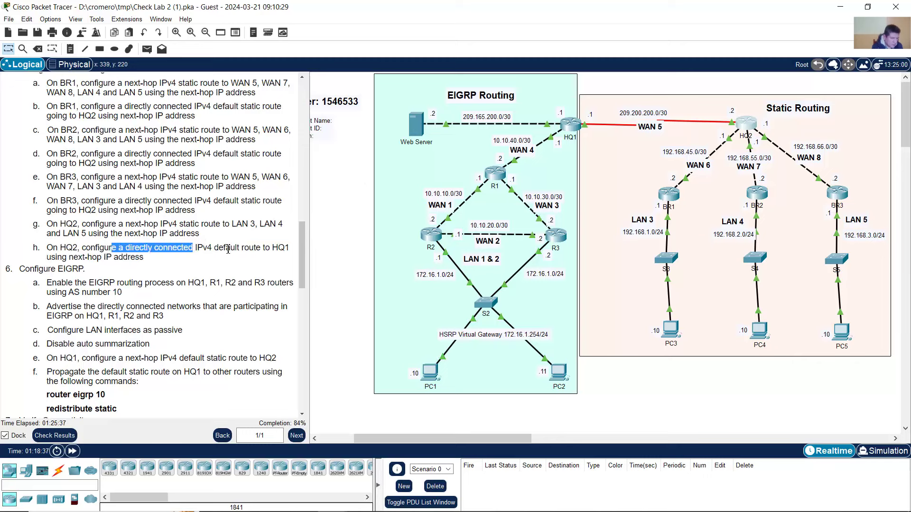
{"action": "left_click", "coordinate": [262, 249]}
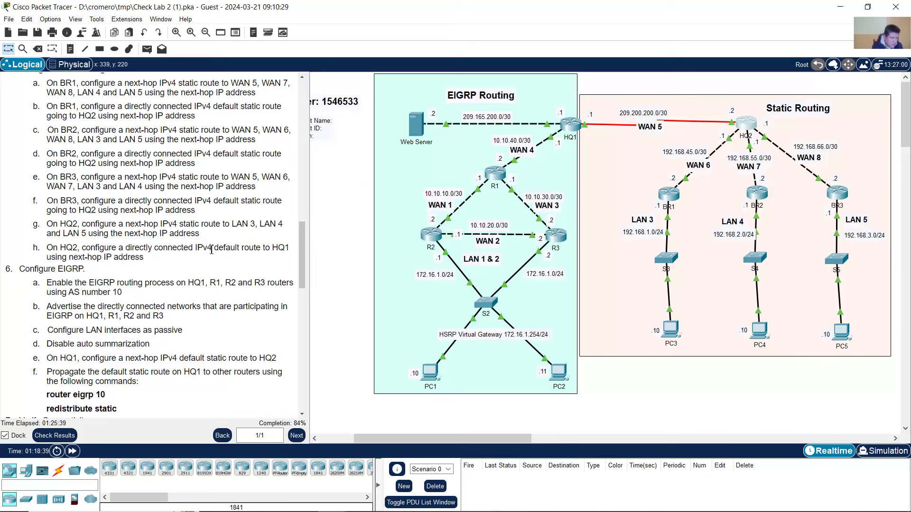
{"action": "left_click_drag", "start_coordinate": [212, 248], "coordinate": [267, 250]}
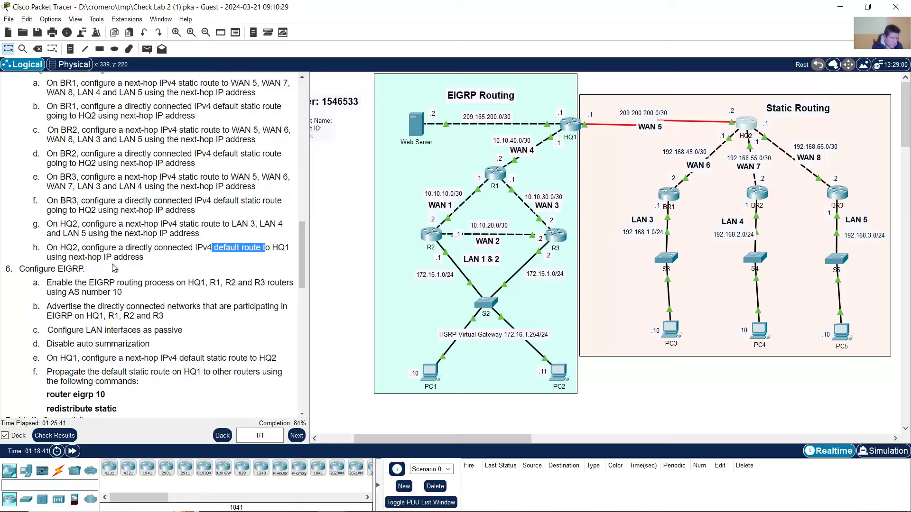
{"action": "left_click_drag", "start_coordinate": [47, 258], "coordinate": [159, 263]}
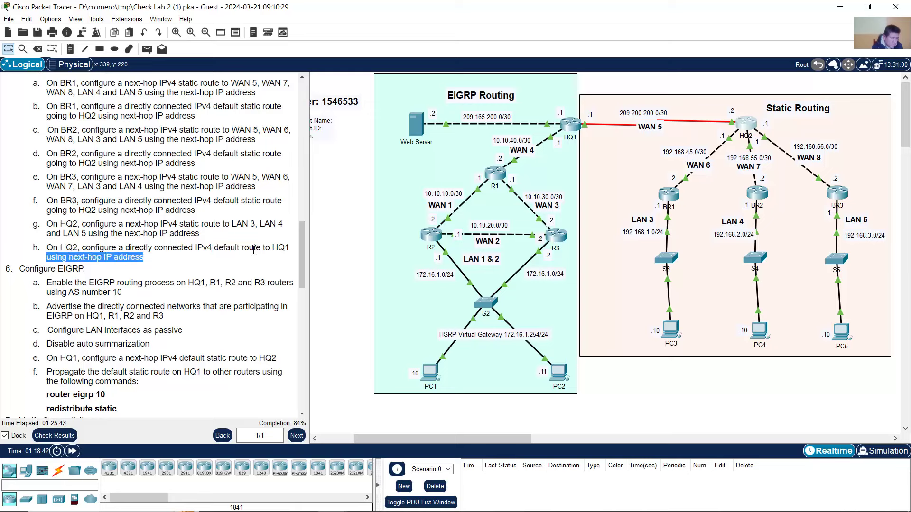
{"action": "left_click_drag", "start_coordinate": [273, 250], "coordinate": [292, 249]}
{"action": "left_click", "coordinate": [597, 89]}
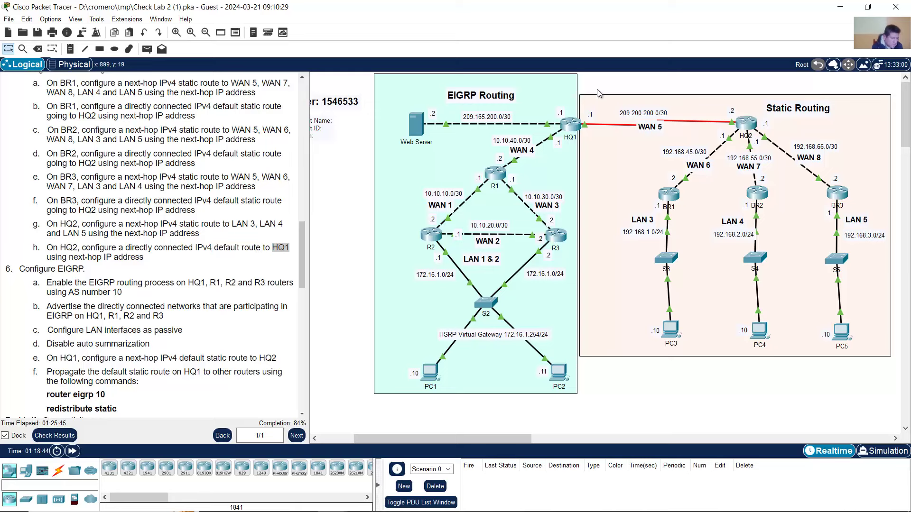
{"action": "left_click_drag", "start_coordinate": [603, 81], "coordinate": [544, 143]}
{"action": "left_click", "coordinate": [630, 82]}
- Enter ip route 0.0.0.0 0.0.0.0 209.200.200.1 on HQ2 and close its console
{"action": "left_click", "coordinate": [750, 125]}
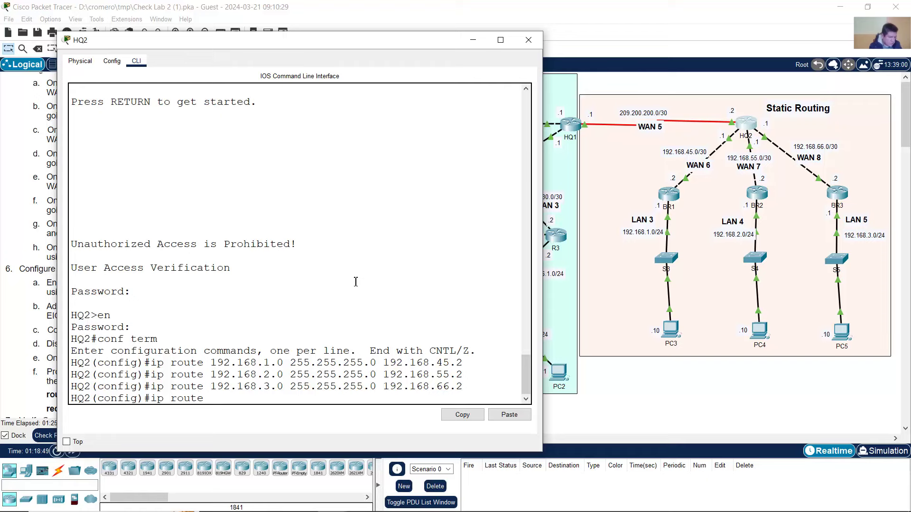
{"action": "type", "text": "0.0.0"}
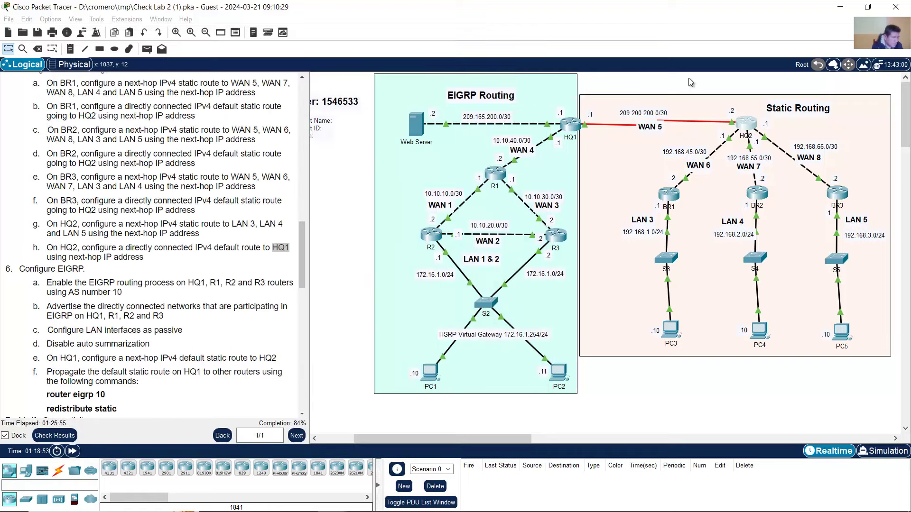
{"action": "left_click", "coordinate": [691, 80]}
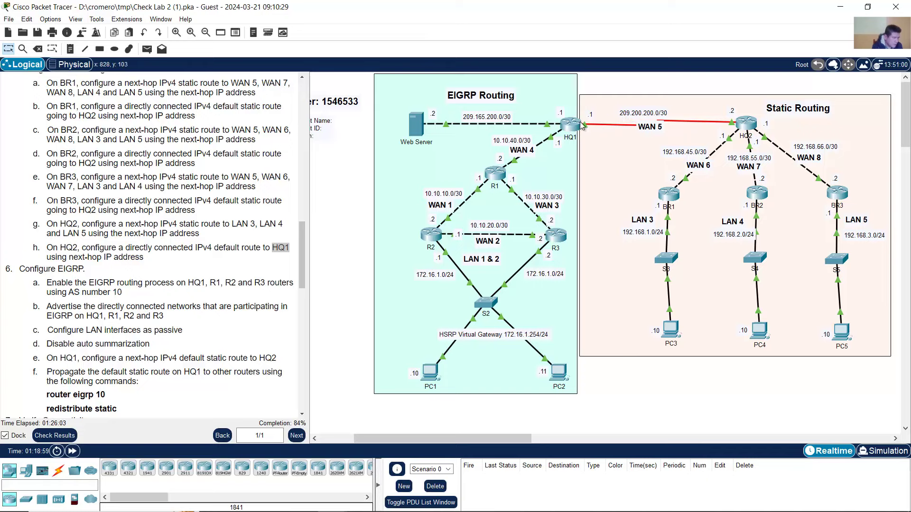
{"action": "left_click", "coordinate": [746, 122]}
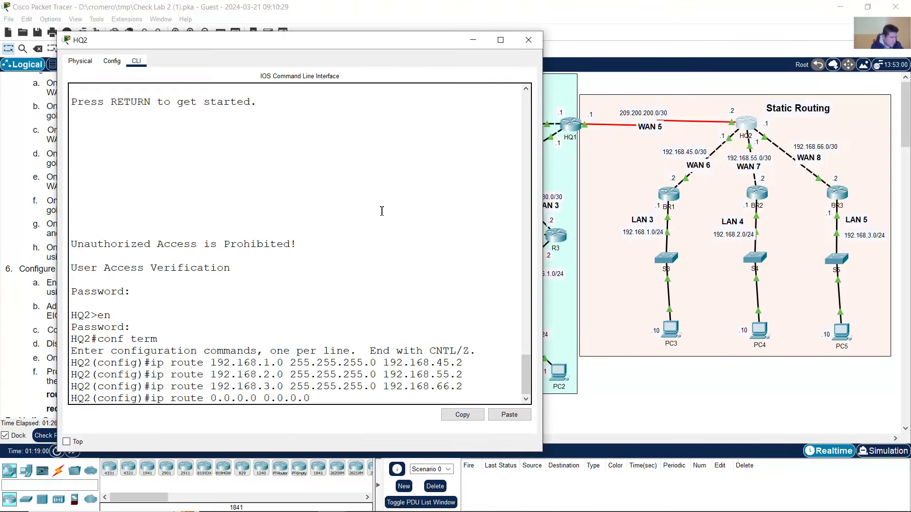
{"action": "type", "text": "209.200.20"}
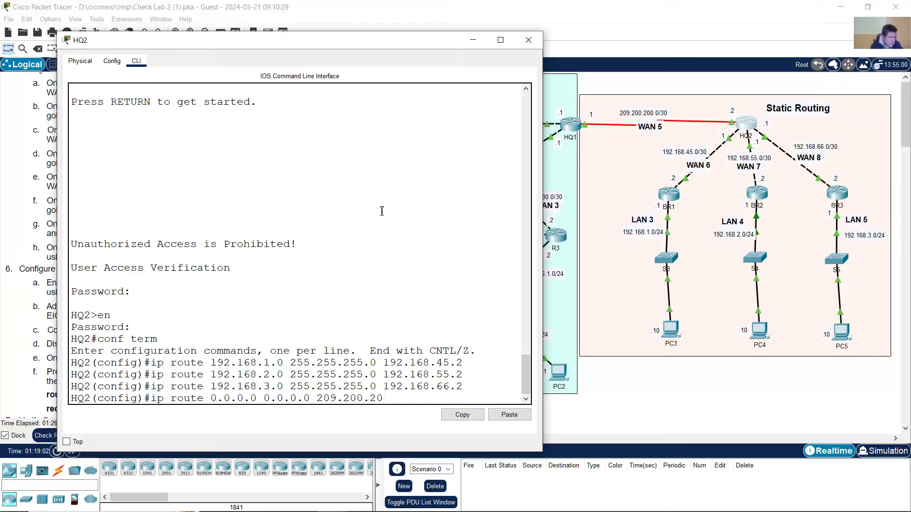
{"action": "type", "text": "0.1"}
{"action": "key", "text": "Return"}
{"action": "key", "text": "alt+F4"}
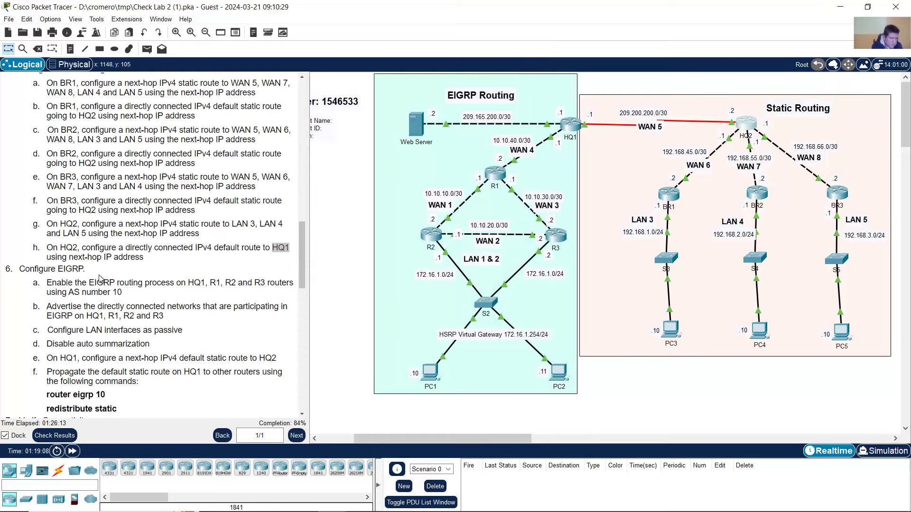
{"action": "left_click", "coordinate": [55, 436]}
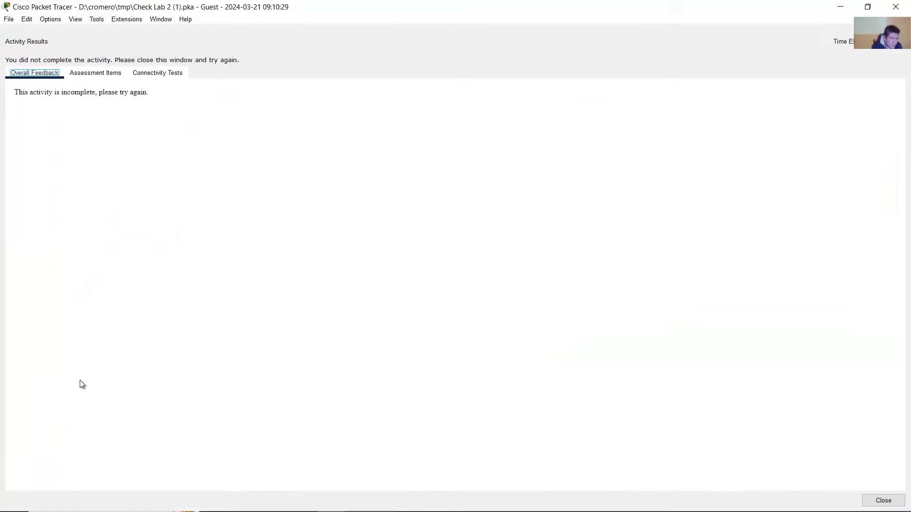
{"action": "left_click", "coordinate": [110, 76]}
{"action": "scroll", "coordinate": [126, 280], "scroll_direction": "down", "scroll_amount": 14}
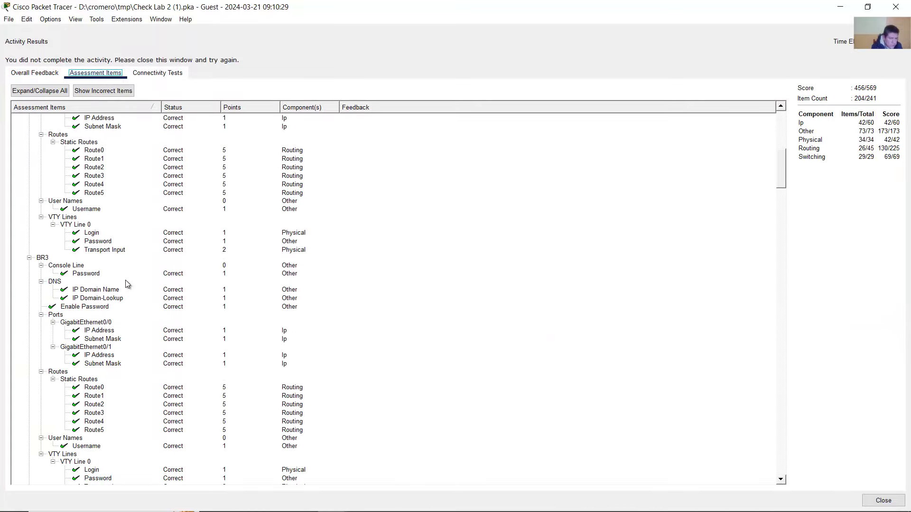
{"action": "scroll", "coordinate": [126, 283], "scroll_direction": "down", "scroll_amount": 17}
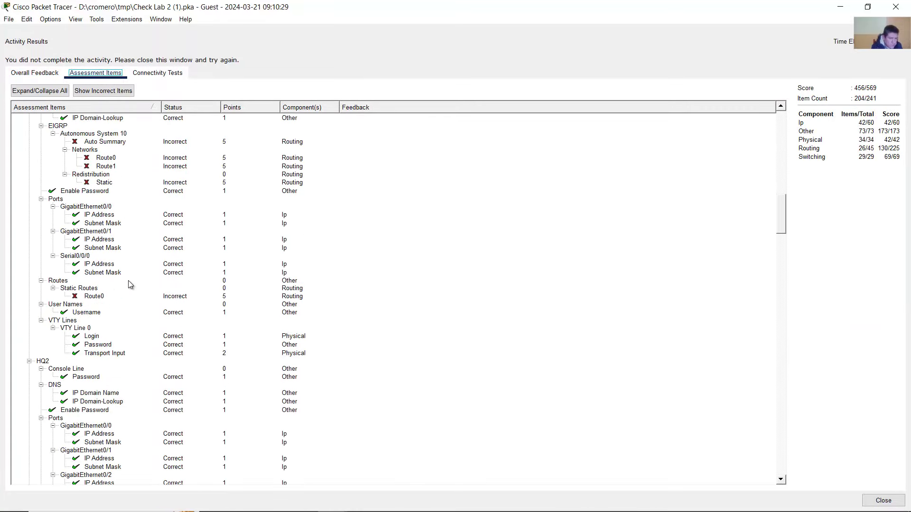
{"action": "scroll", "coordinate": [130, 282], "scroll_direction": "up", "scroll_amount": 3}
{"action": "left_click", "coordinate": [102, 369]}
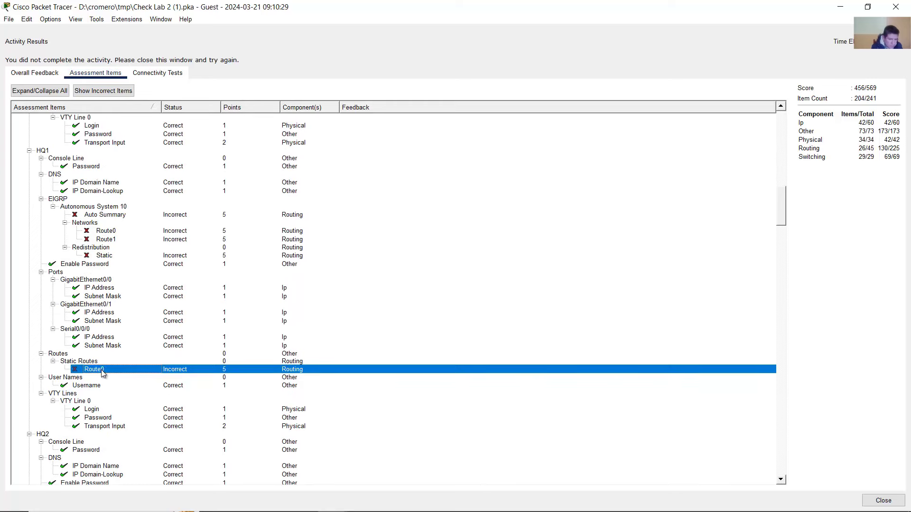
{"action": "scroll", "coordinate": [102, 373], "scroll_direction": "down", "scroll_amount": 2}
{"action": "scroll", "coordinate": [102, 373], "scroll_direction": "down", "scroll_amount": 7}
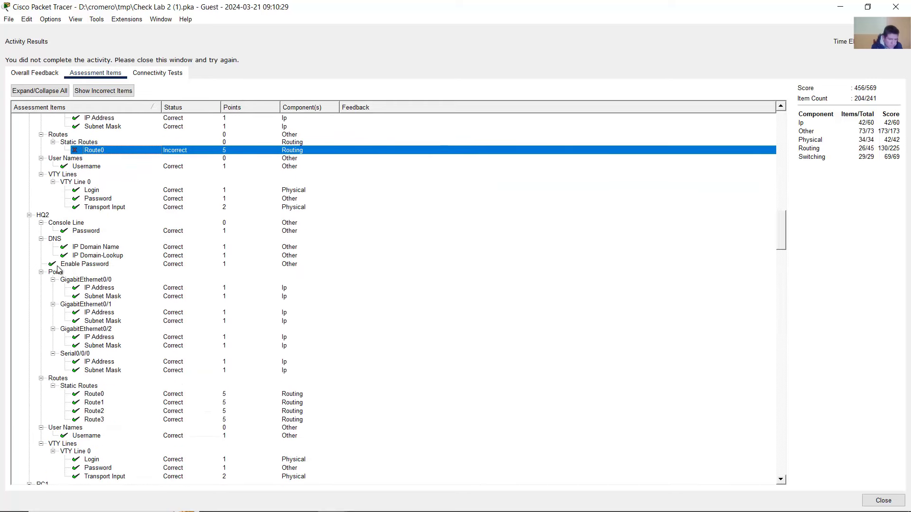
{"action": "scroll", "coordinate": [65, 250], "scroll_direction": "down", "scroll_amount": 2}
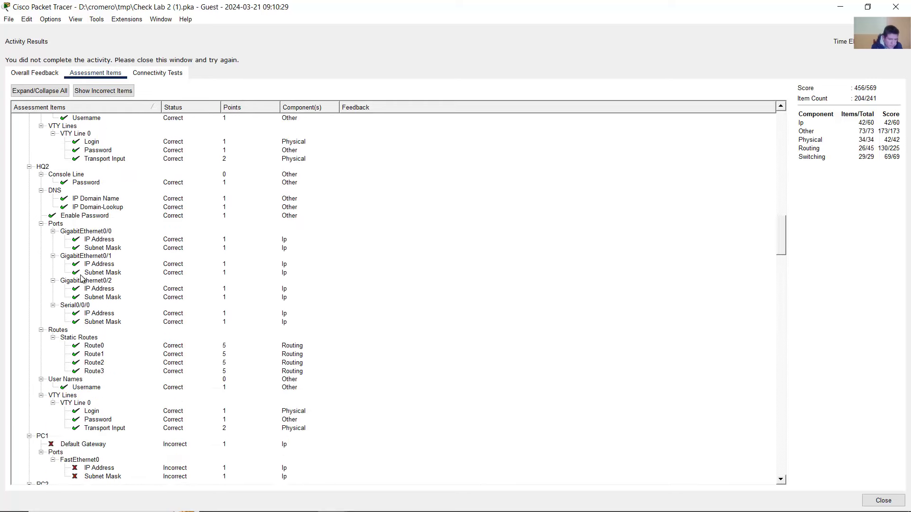
{"action": "left_click", "coordinate": [102, 347]}
{"action": "left_click", "coordinate": [102, 354]}
{"action": "left_click", "coordinate": [102, 363]}
{"action": "left_click", "coordinate": [104, 371]}
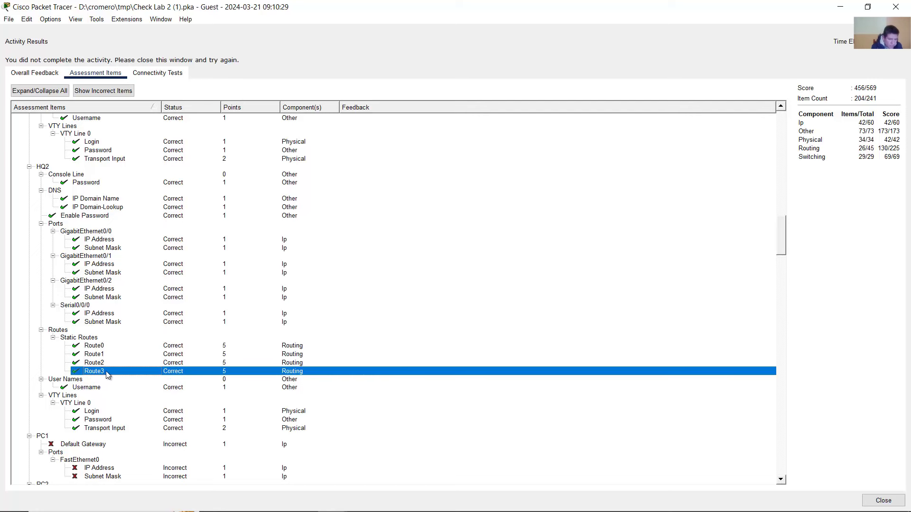
{"action": "left_click", "coordinate": [97, 346]}
{"action": "left_click", "coordinate": [98, 355]}
{"action": "left_click", "coordinate": [99, 363]}
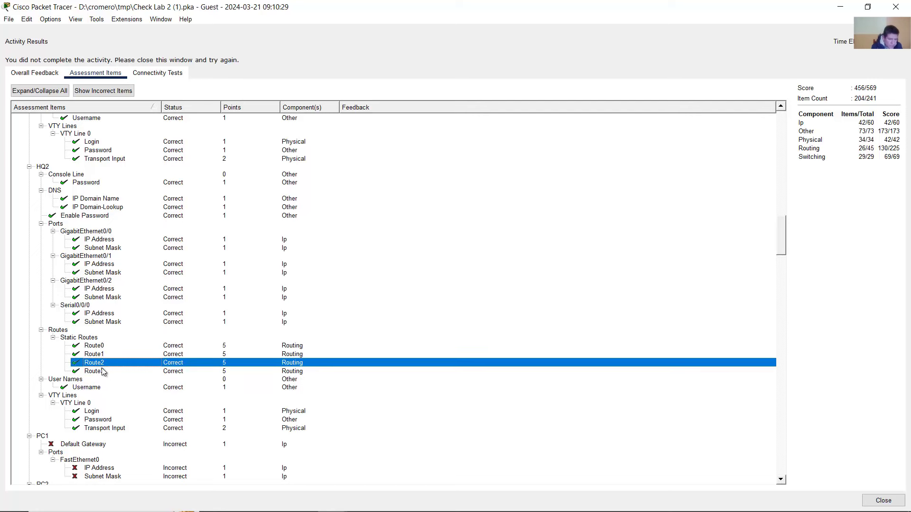
{"action": "left_click", "coordinate": [102, 371]}
{"action": "scroll", "coordinate": [98, 332], "scroll_direction": "up", "scroll_amount": 3}
{"action": "scroll", "coordinate": [98, 327], "scroll_direction": "up", "scroll_amount": 3}
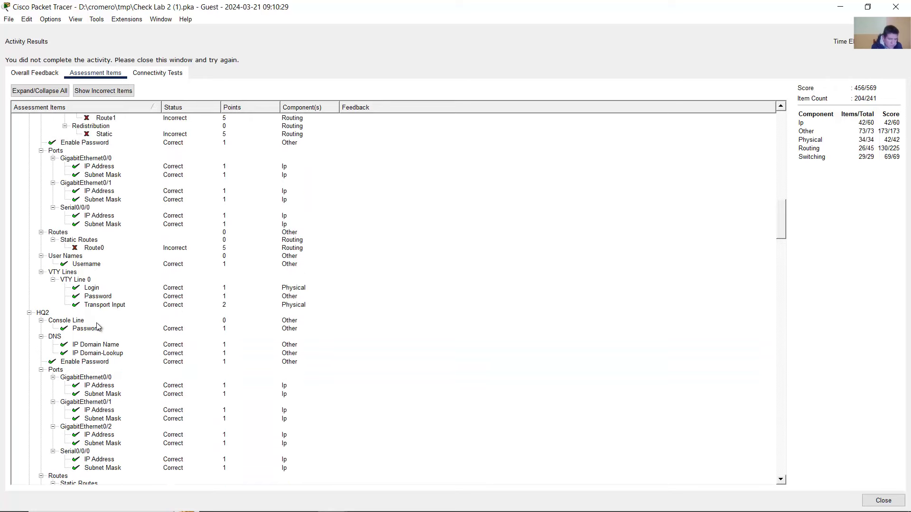
{"action": "scroll", "coordinate": [98, 326], "scroll_direction": "up", "scroll_amount": 3}
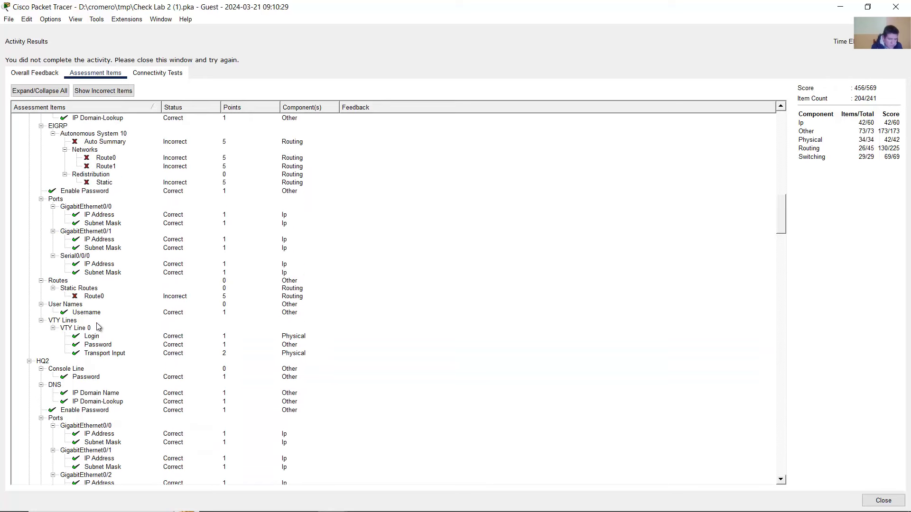
{"action": "scroll", "coordinate": [98, 327], "scroll_direction": "down", "scroll_amount": 20}
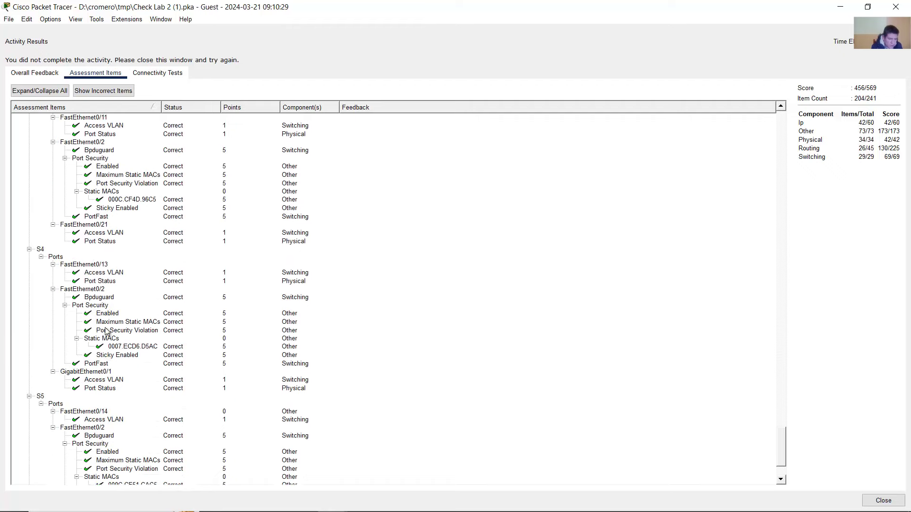
{"action": "scroll", "coordinate": [106, 328], "scroll_direction": "up", "scroll_amount": 6}
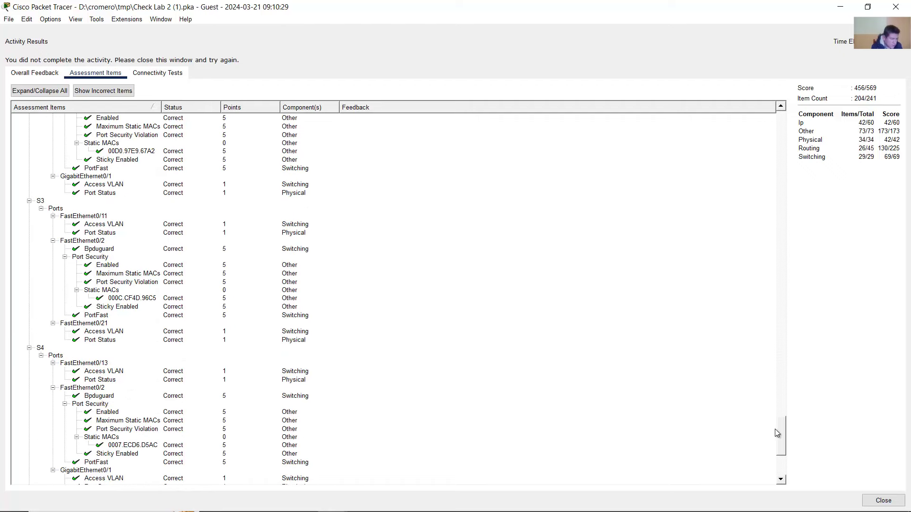
{"action": "left_click_drag", "start_coordinate": [779, 432], "coordinate": [784, 93]}
{"action": "left_click", "coordinate": [896, 7]}
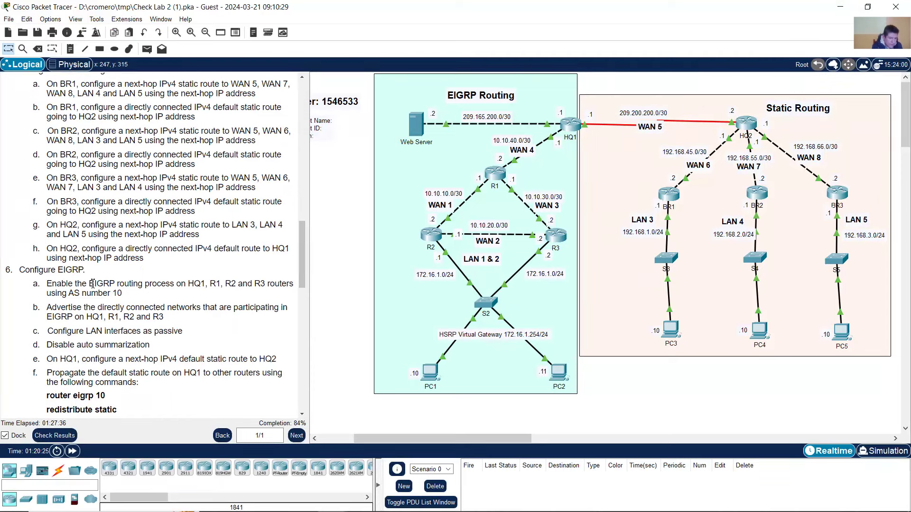
- Reread task 6a's EIGRP AS number 10 requirement and open R2's command line
{"action": "left_click_drag", "start_coordinate": [28, 271], "coordinate": [126, 271]}
{"action": "scroll", "coordinate": [128, 265], "scroll_direction": "down", "scroll_amount": 4}
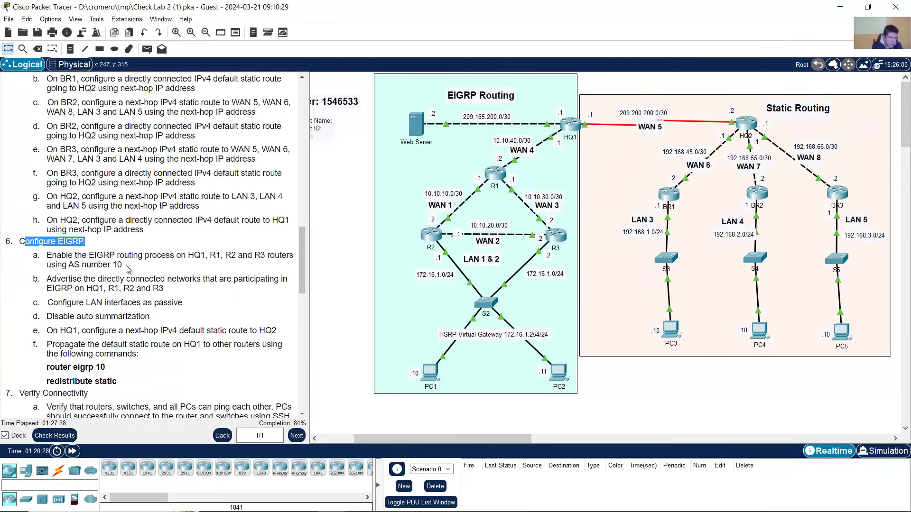
{"action": "left_click_drag", "start_coordinate": [43, 170], "coordinate": [269, 169]}
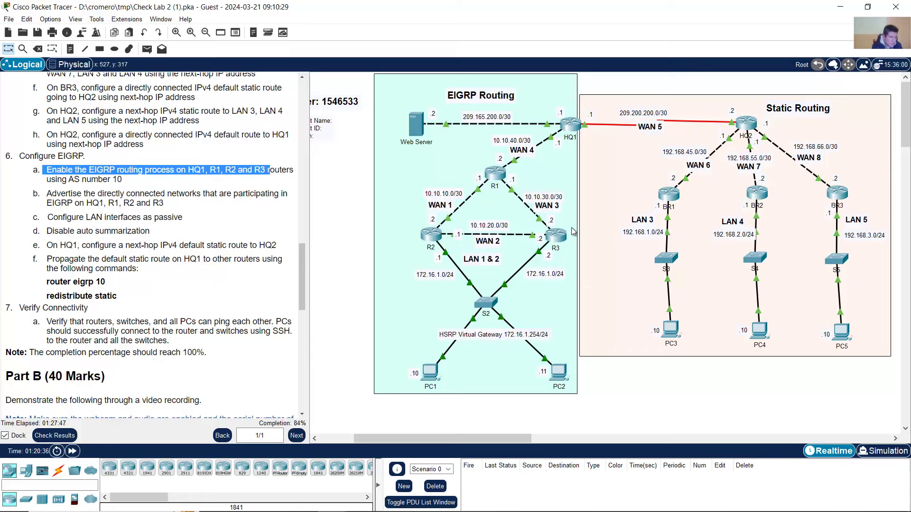
{"action": "left_click", "coordinate": [144, 185]}
{"action": "left_click_drag", "start_coordinate": [62, 180], "coordinate": [123, 183]}
{"action": "left_click", "coordinate": [66, 185]}
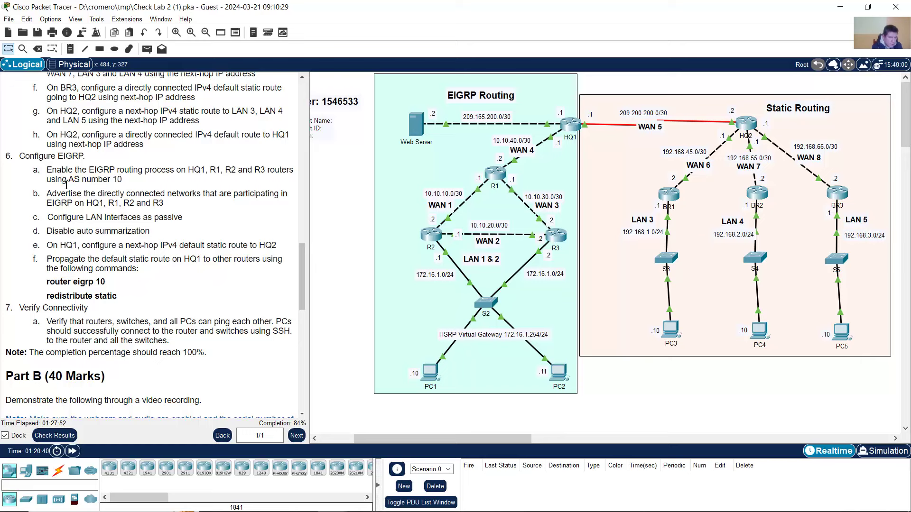
{"action": "left_click_drag", "start_coordinate": [63, 180], "coordinate": [133, 184]}
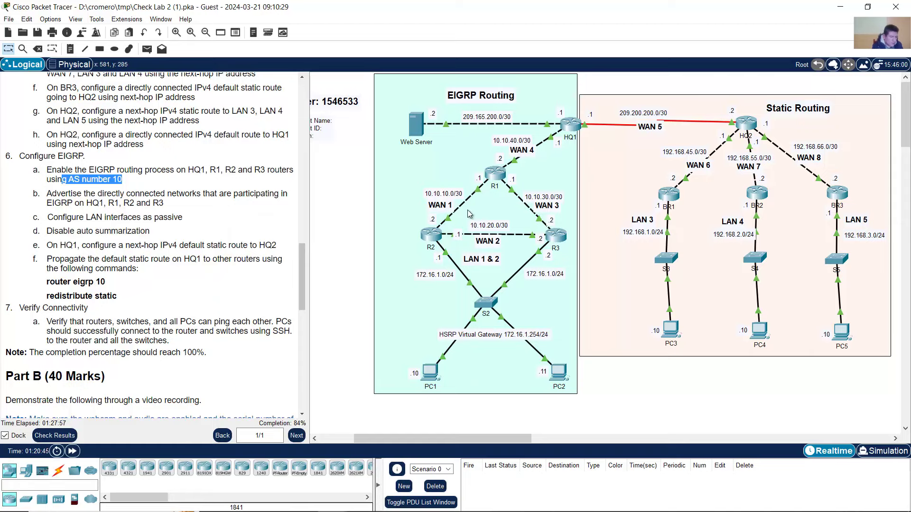
{"action": "left_click", "coordinate": [431, 240]}
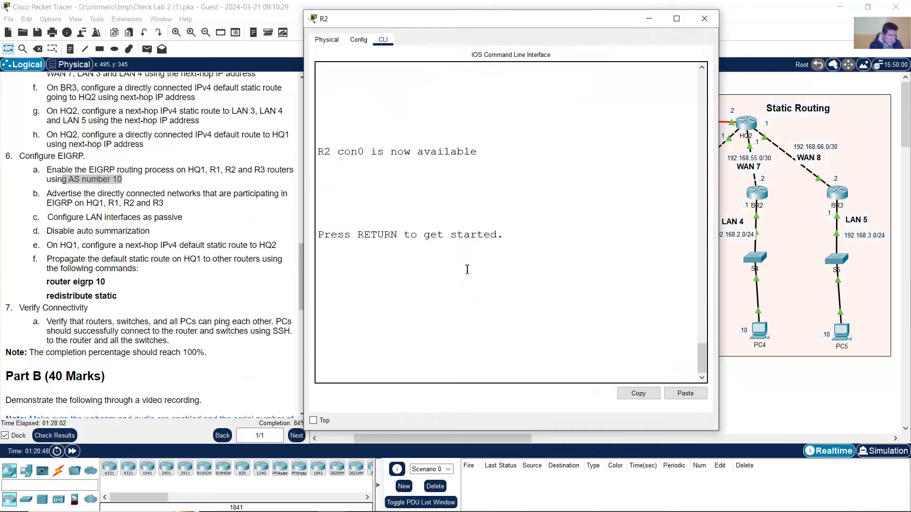
- Log into R2, enter global configuration mode and start EIGRP process 10
{"action": "key", "text": "Return"}
{"action": "key", "text": "Return"}
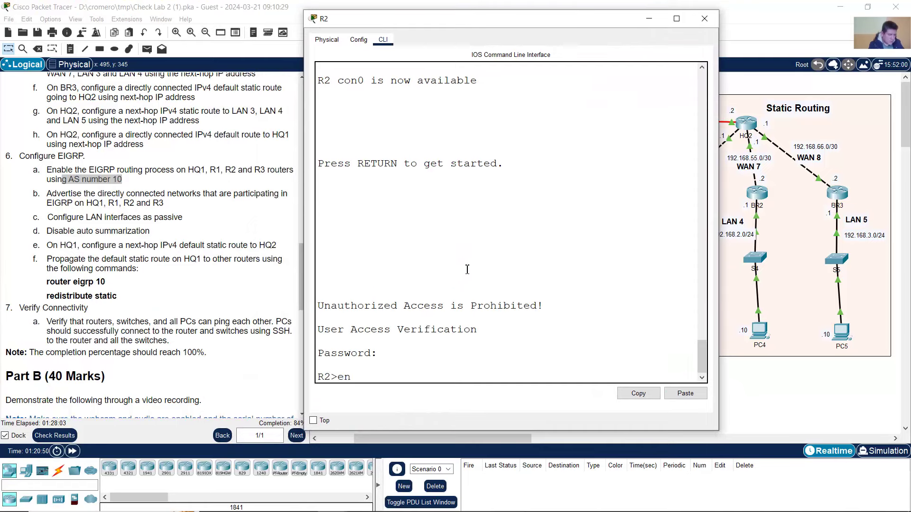
{"action": "type", "text": "en"}
{"action": "key", "text": "Return"}
{"action": "key", "text": "Return"}
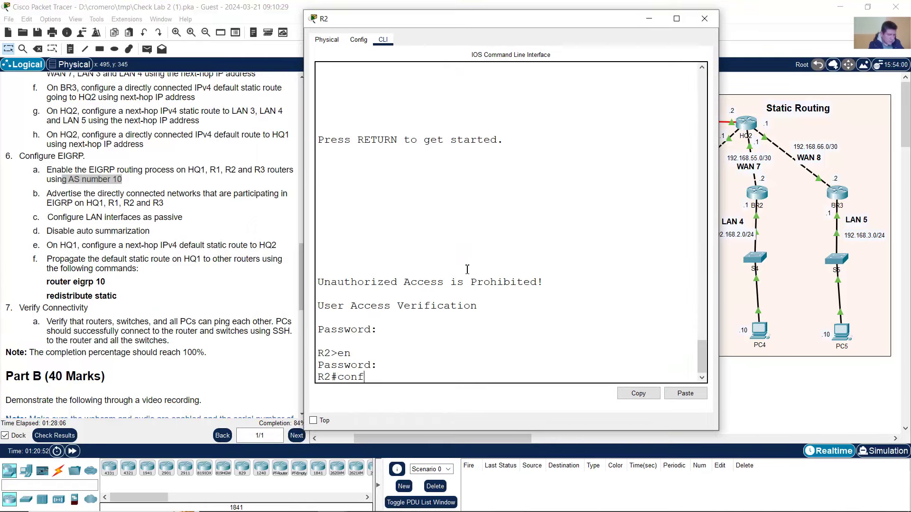
{"action": "type", "text": "conf term"}
{"action": "key", "text": "Return"}
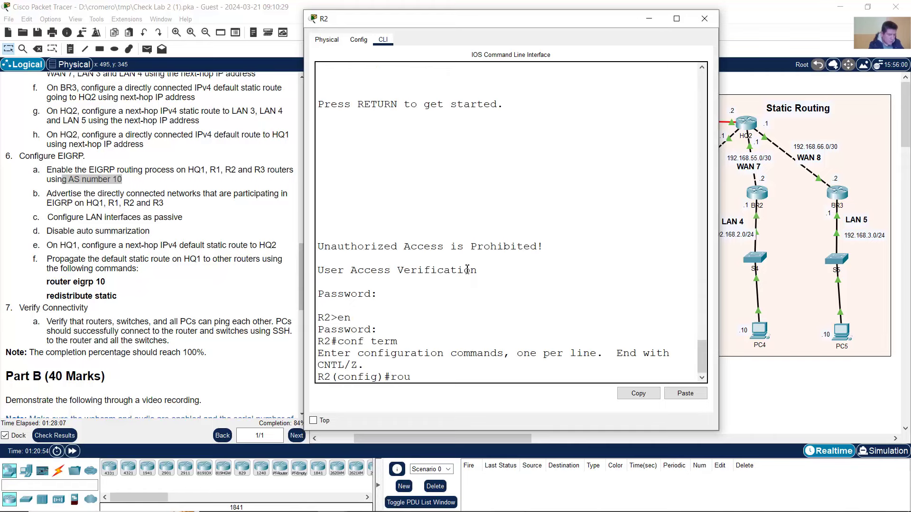
{"action": "type", "text": "router eigrp 10"}
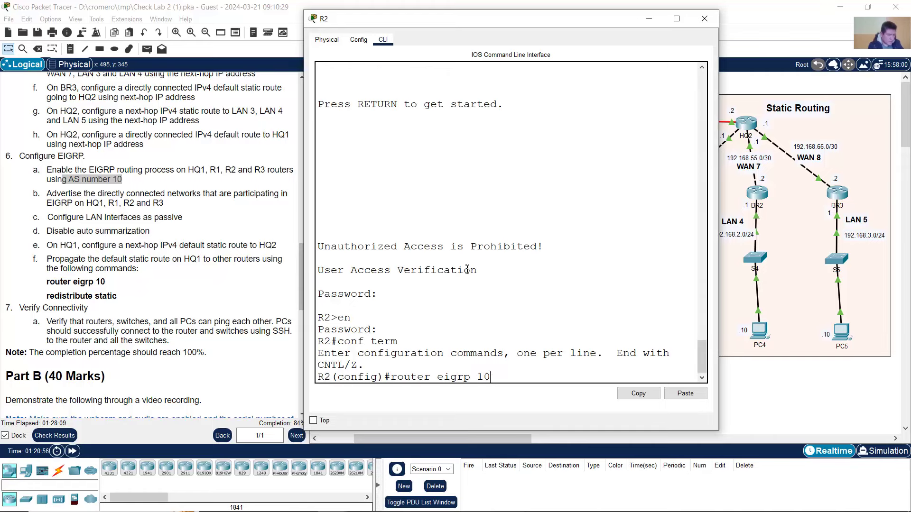
{"action": "key", "text": "Return"}
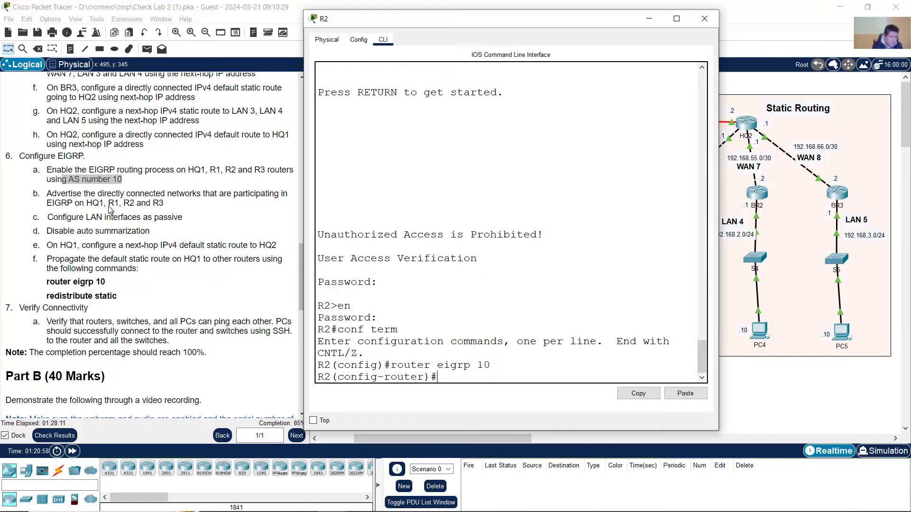
- List R2's connected networks 10.10.10.0/30, 10.10.20.0/30 and 172.16.1.0/24 in a widened console
{"action": "left_click", "coordinate": [100, 199]}
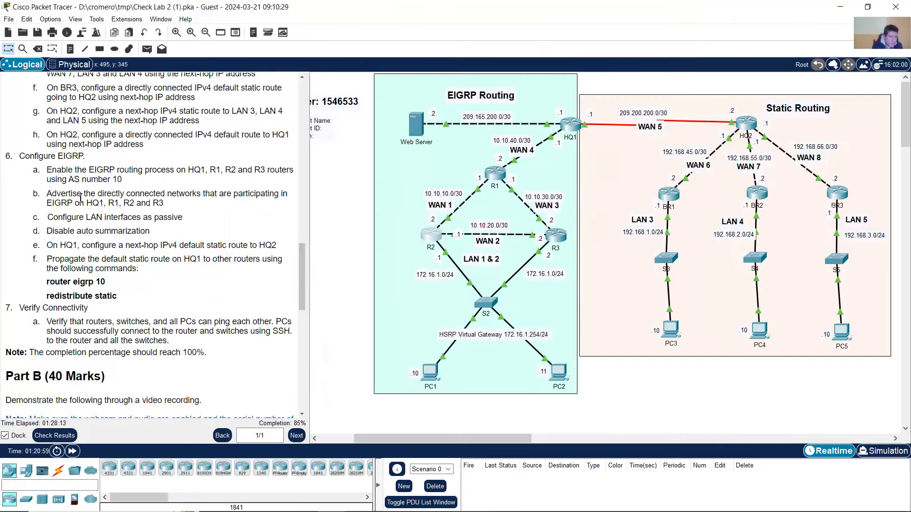
{"action": "left_click_drag", "start_coordinate": [46, 194], "coordinate": [184, 205]}
{"action": "left_click", "coordinate": [425, 236]}
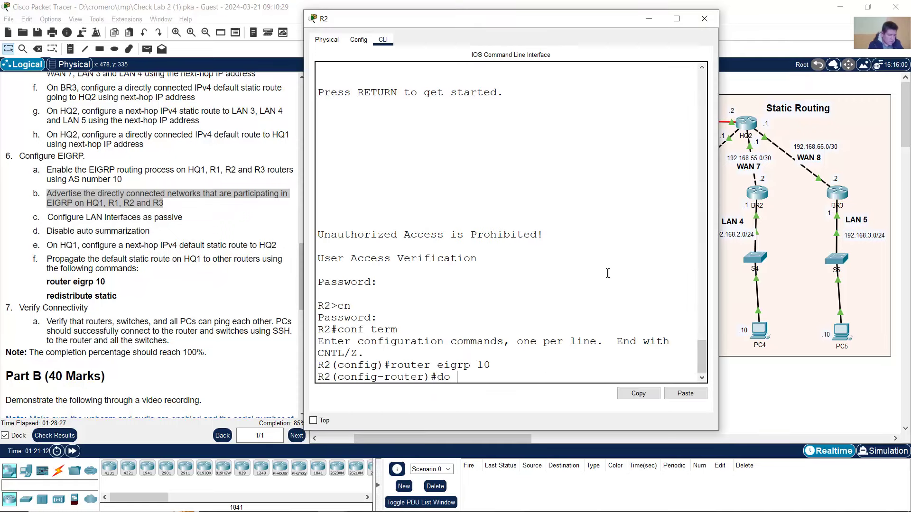
{"action": "type", "text": "show ip route conne"}
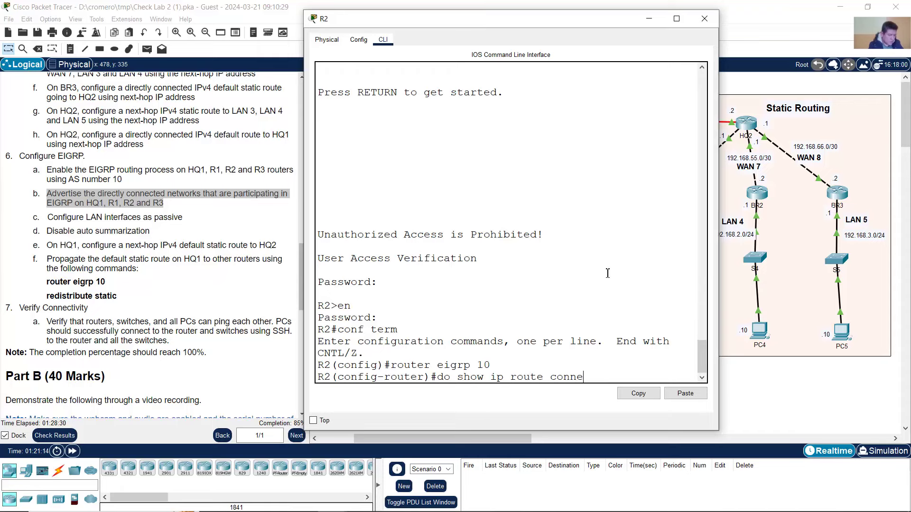
{"action": "type", "text": "cted"}
{"action": "key", "text": "Return"}
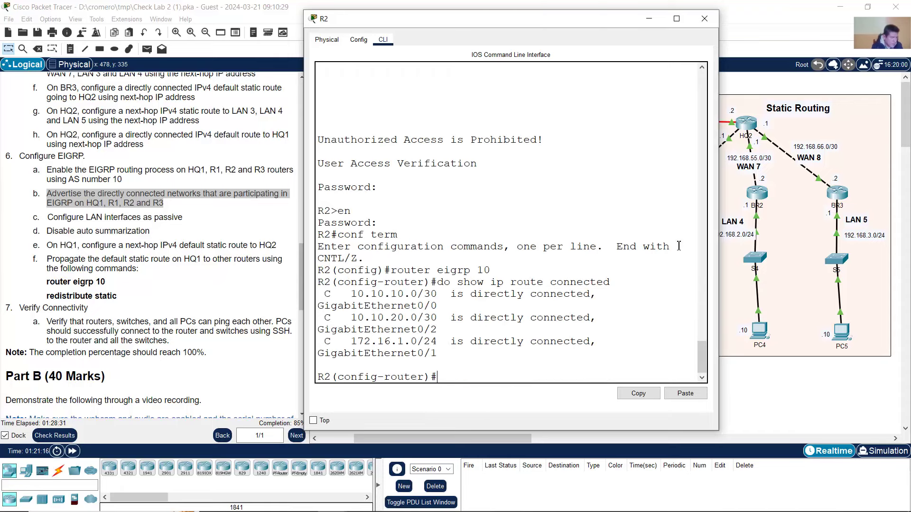
{"action": "left_click_drag", "start_coordinate": [720, 214], "coordinate": [810, 215]}
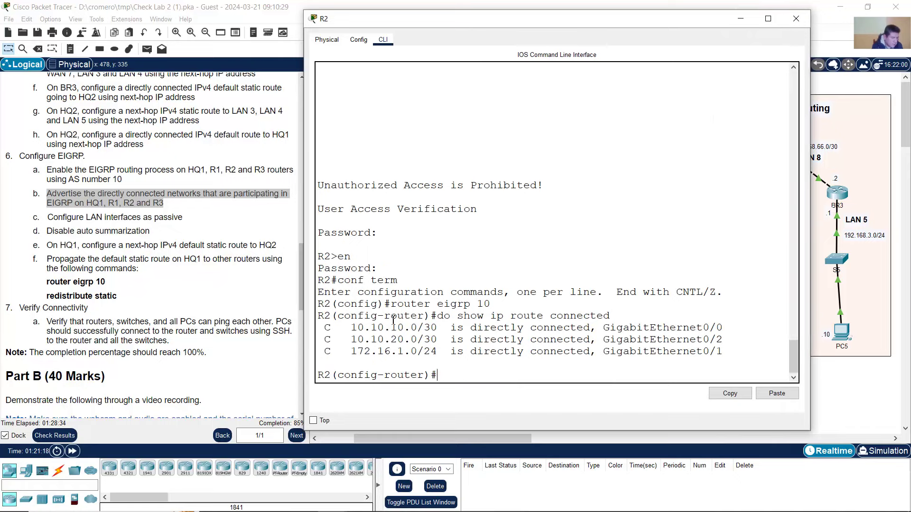
{"action": "left_click_drag", "start_coordinate": [384, 327], "coordinate": [436, 354]}
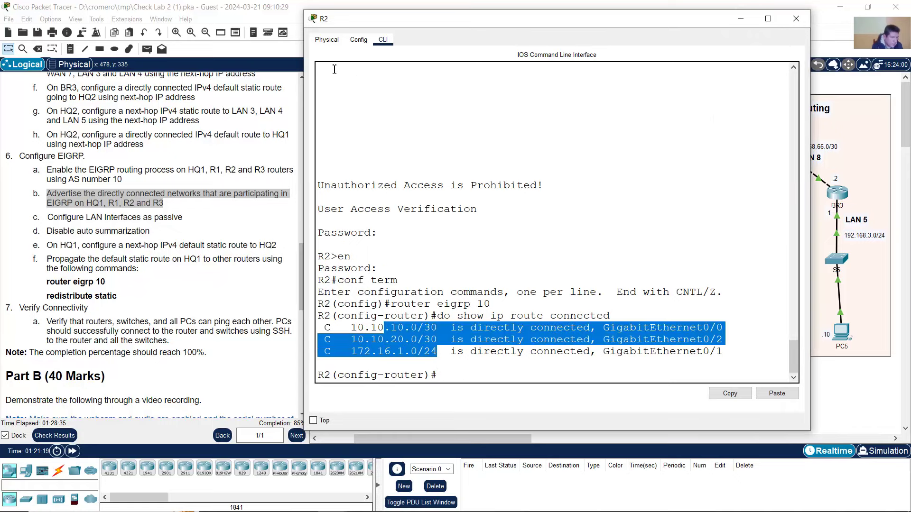
{"action": "left_click", "coordinate": [290, 10]}
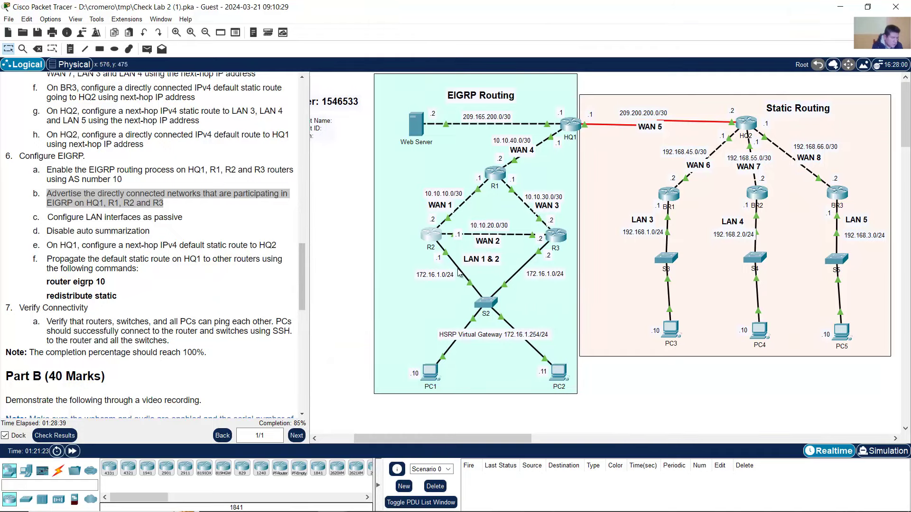
{"action": "left_click", "coordinate": [439, 248]}
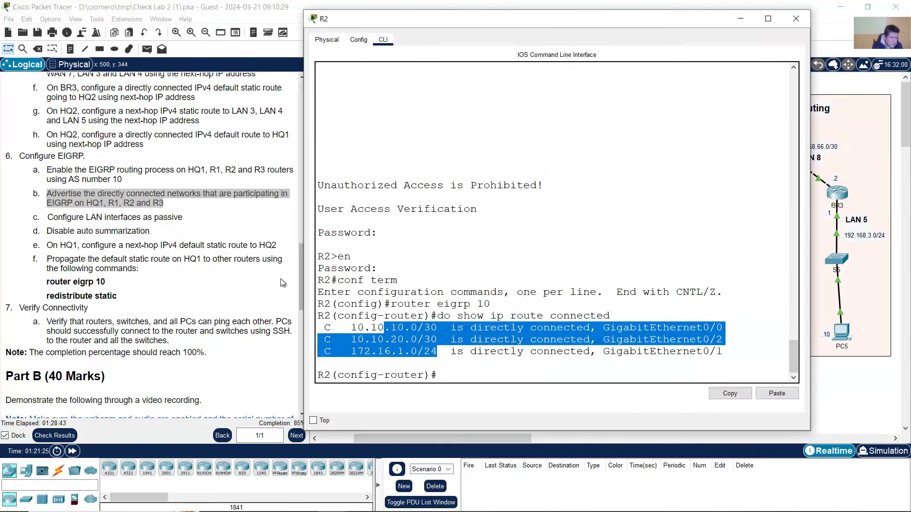
{"action": "left_click", "coordinate": [470, 351]}
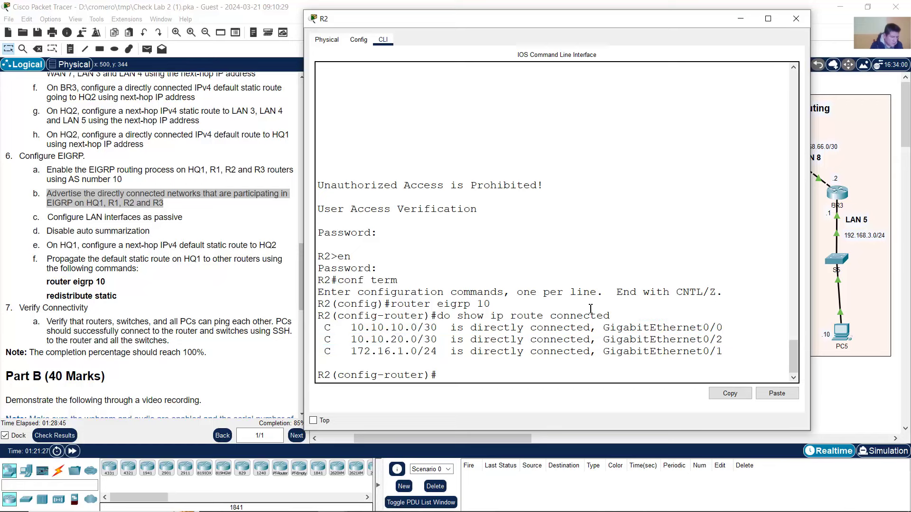
- Advertise 10.10.10.0 0.0.0.3 and 10.10.20.0 0.0.0.3 in R2's EIGRP 10
{"action": "type", "text": "netwo"}
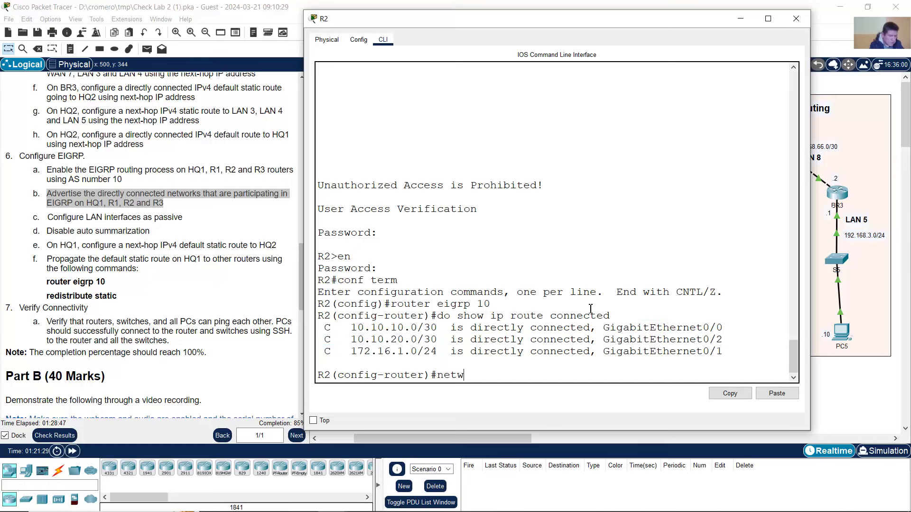
{"action": "key", "text": "BackSpace"}
{"action": "key", "text": "BackSpace"}
{"action": "type", "text": "work 10.10.10.0"}
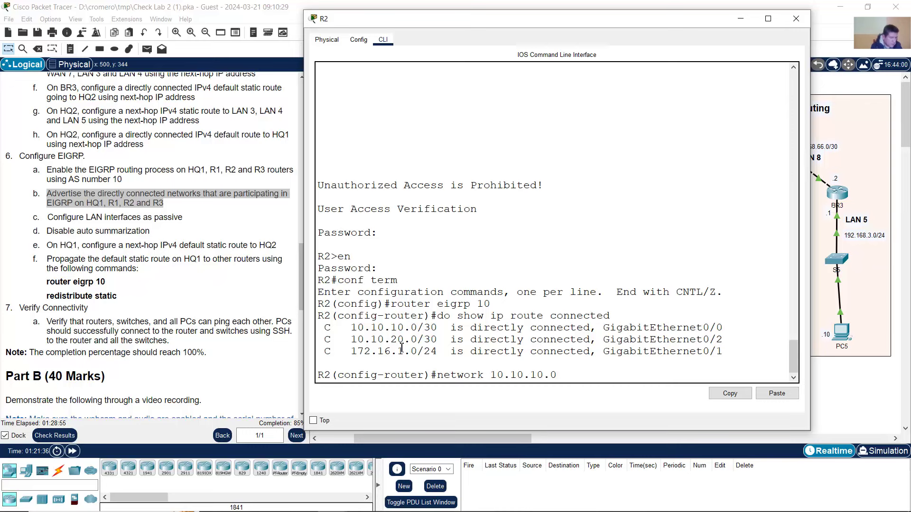
{"action": "left_click_drag", "start_coordinate": [418, 328], "coordinate": [438, 328]}
{"action": "left_click", "coordinate": [585, 376]}
{"action": "key", "text": "Return"}
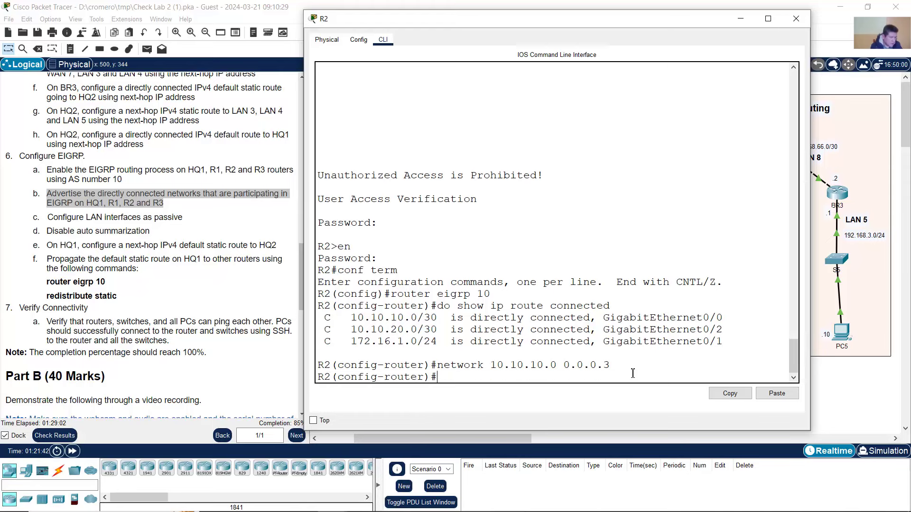
{"action": "key", "text": "Up"}
{"action": "key", "text": "Left"}
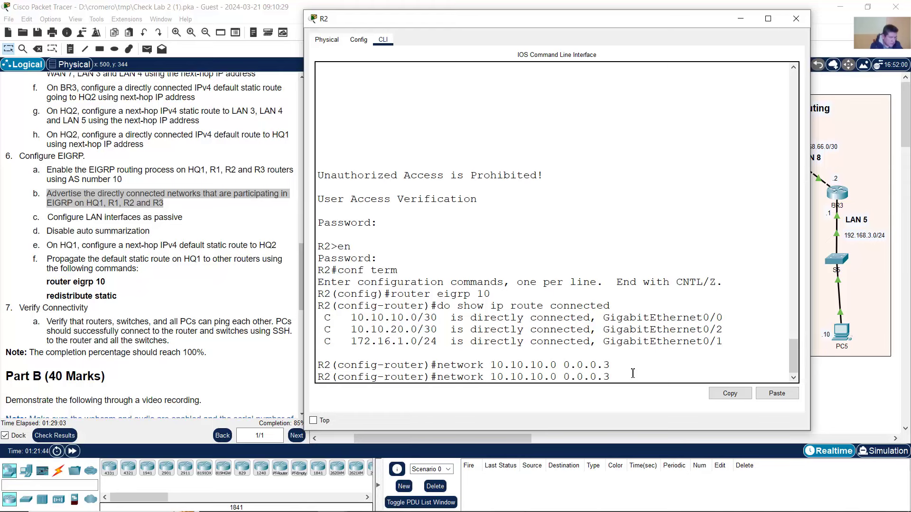
{"action": "key", "text": "BackSpace"}
{"action": "type", "text": "2"}
{"action": "key", "text": "Return"}
- Advertise the 172.16.1.0 0.0.0.255 LAN and compare the three network commands with the connected routes
{"action": "type", "text": "n"}
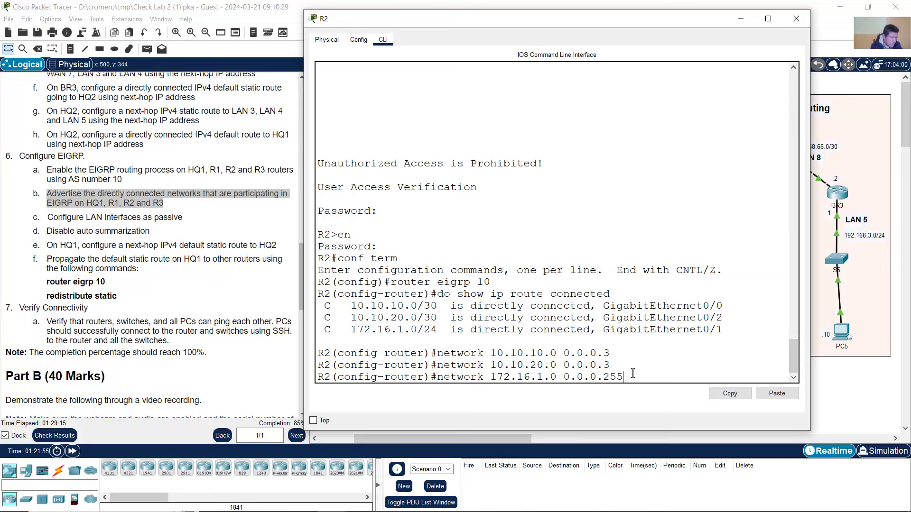
{"action": "key", "text": "Return"}
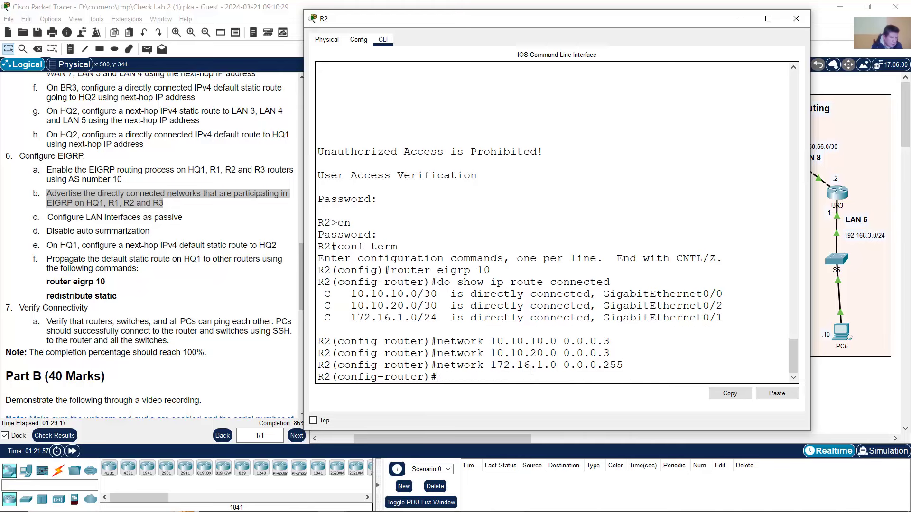
{"action": "left_click_drag", "start_coordinate": [437, 341], "coordinate": [601, 363]}
{"action": "left_click_drag", "start_coordinate": [372, 295], "coordinate": [424, 317]}
{"action": "left_click", "coordinate": [425, 305]}
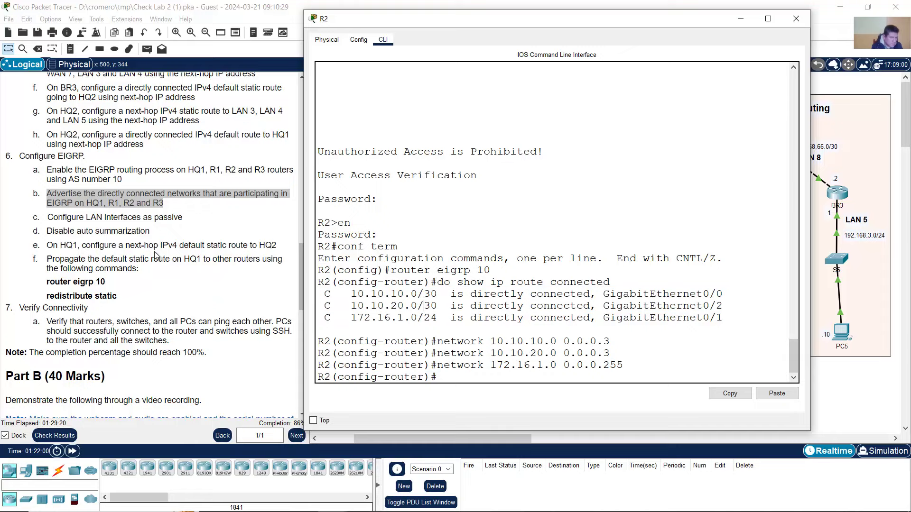
{"action": "left_click", "coordinate": [95, 227]}
- Make R2's LAN interface g0/1 passive in EIGRP 10
{"action": "left_click_drag", "start_coordinate": [72, 217], "coordinate": [198, 224]}
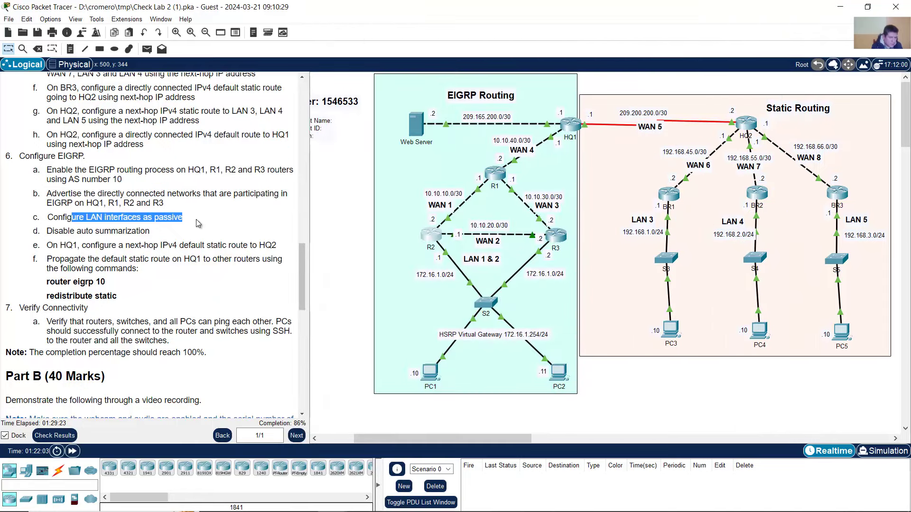
{"action": "left_click", "coordinate": [438, 235]}
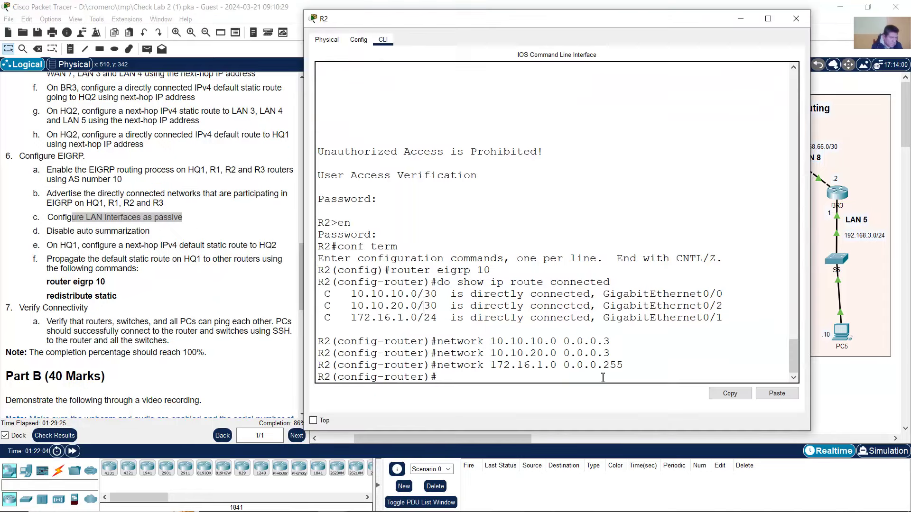
{"action": "left_click", "coordinate": [366, 3]}
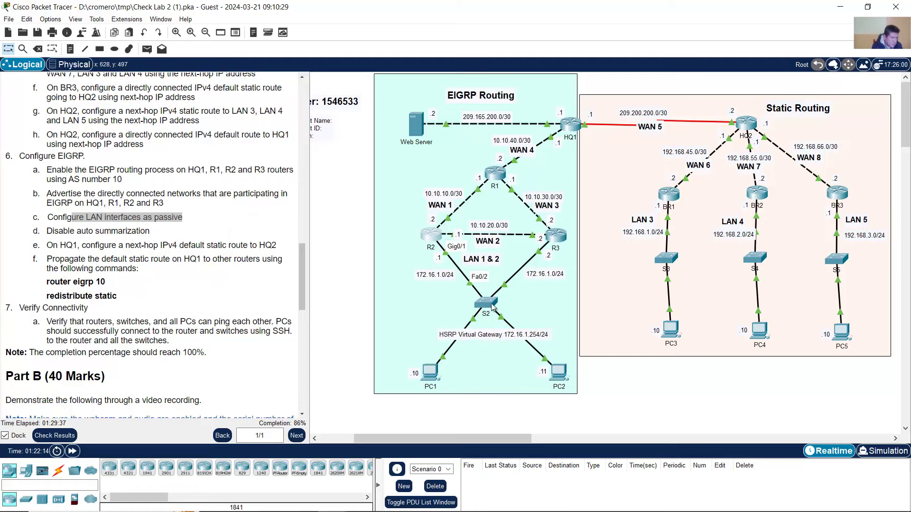
{"action": "left_click", "coordinate": [439, 235]}
{"action": "type", "text": "p"}
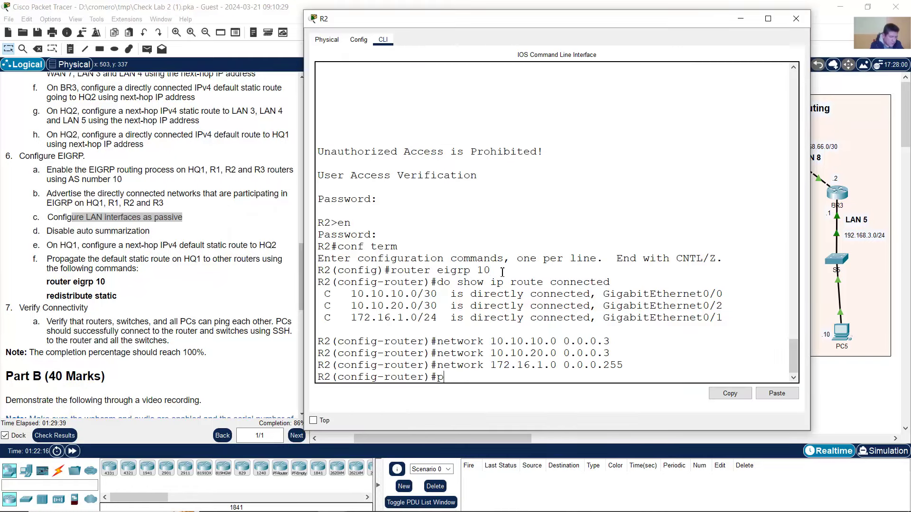
{"action": "type", "text": "assive-interf"}
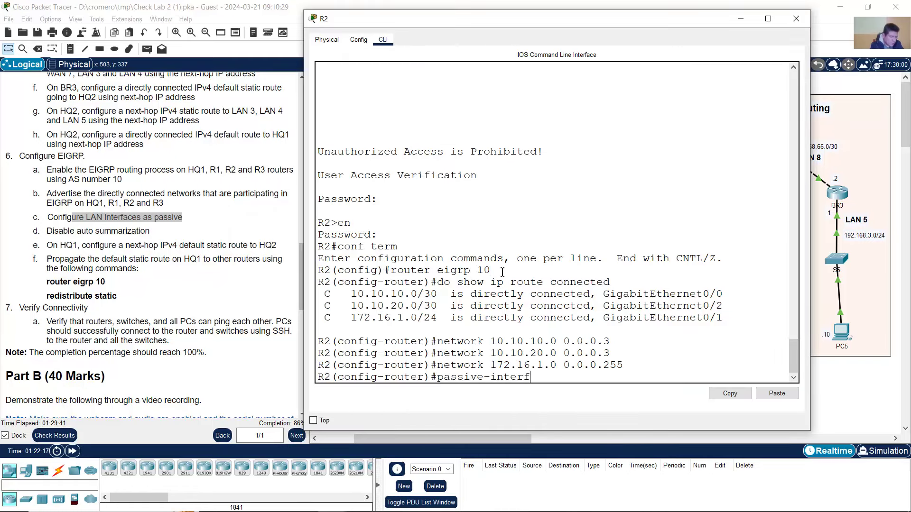
{"action": "type", "text": "ace g0/1"}
{"action": "key", "text": "Return"}
- Disable EIGRP auto-summary on R2, then review the HQ1 default route instruction
{"action": "left_click", "coordinate": [113, 236]}
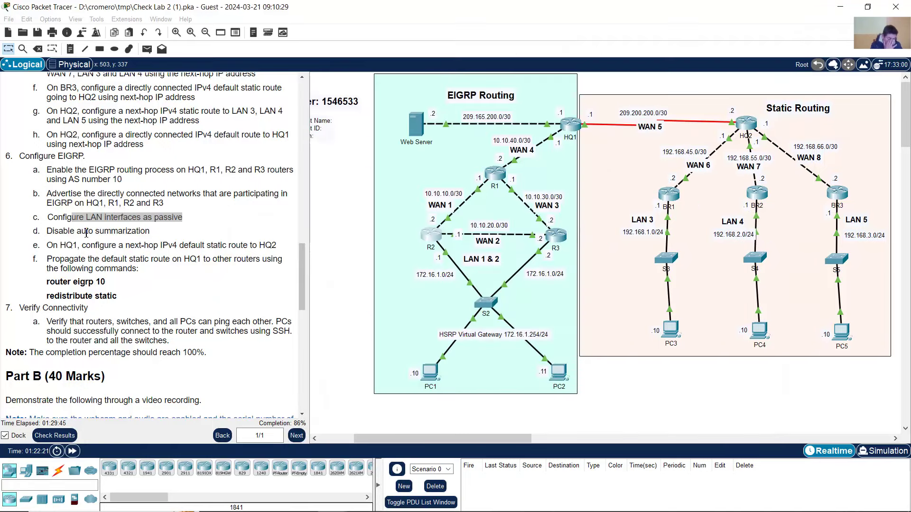
{"action": "left_click_drag", "start_coordinate": [75, 231], "coordinate": [198, 236]}
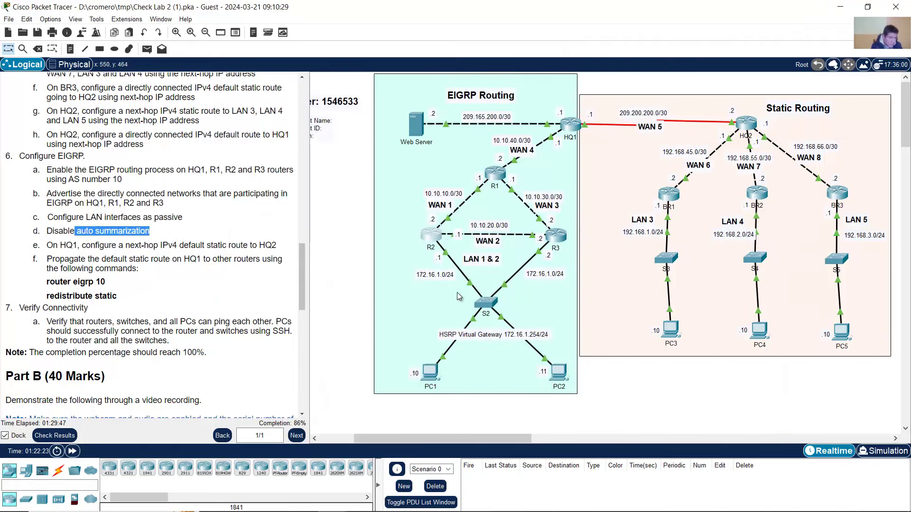
{"action": "left_click", "coordinate": [433, 237]}
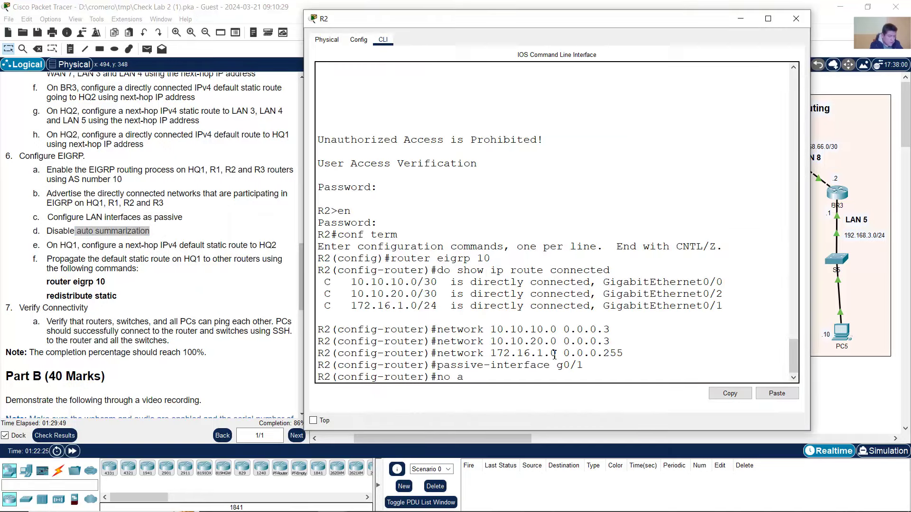
{"action": "type", "text": "no auto-summary"}
{"action": "key", "text": "Return"}
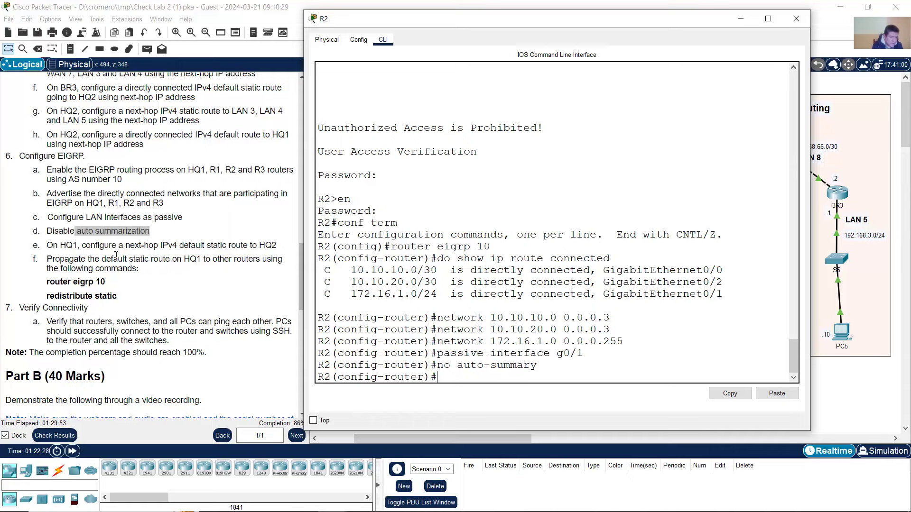
{"action": "left_click", "coordinate": [87, 257]}
{"action": "left_click", "coordinate": [80, 245]}
{"action": "left_click_drag", "start_coordinate": [70, 244], "coordinate": [262, 245]}
{"action": "left_click", "coordinate": [228, 244]}
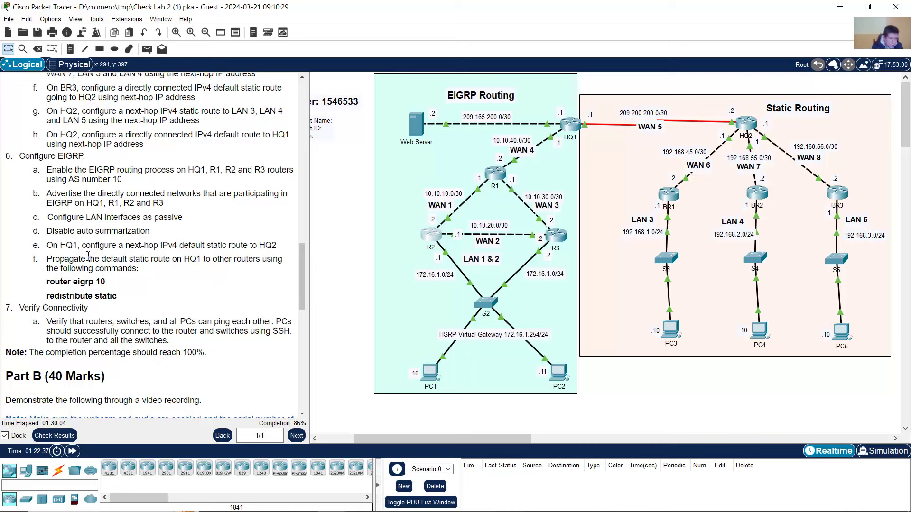
- Check R2's EIGRP 10 configuration, close R2's window and open router R3
{"action": "left_click_drag", "start_coordinate": [65, 259], "coordinate": [199, 263]}
{"action": "left_click", "coordinate": [200, 262]}
{"action": "left_click", "coordinate": [443, 242]}
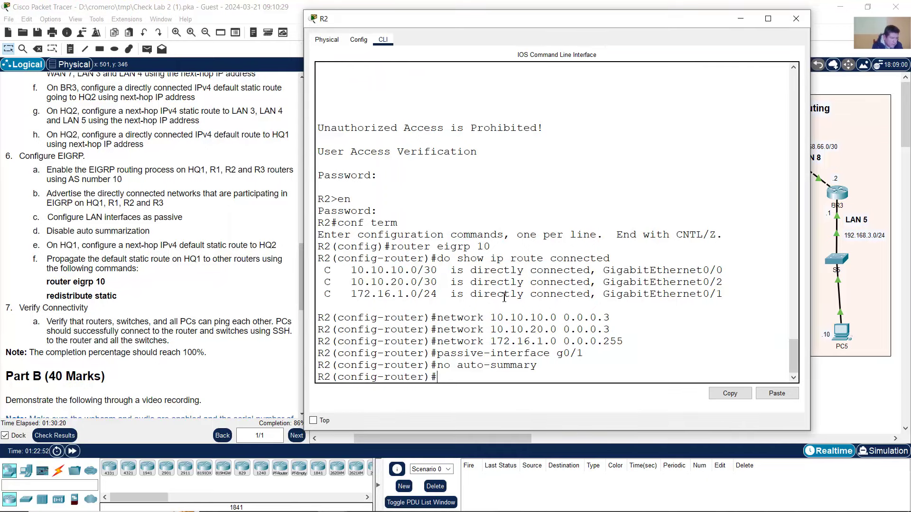
{"action": "left_click", "coordinate": [740, 19]}
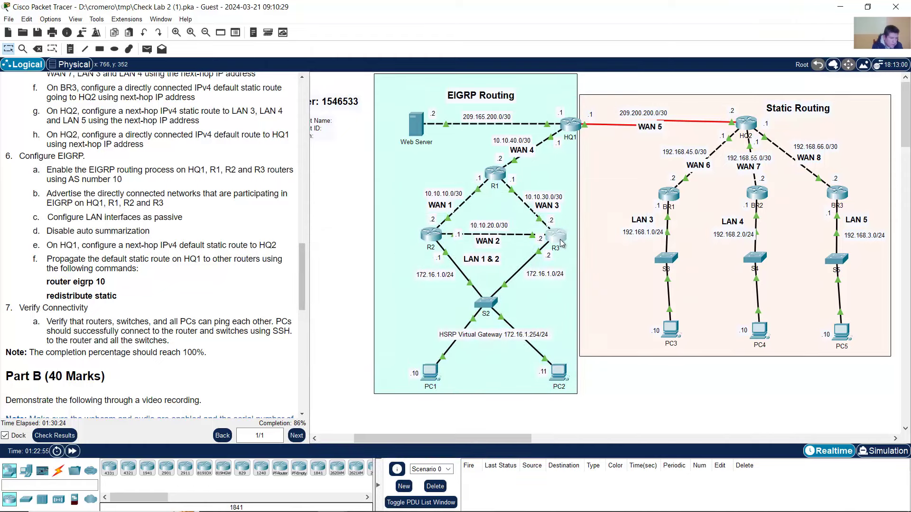
{"action": "left_click", "coordinate": [550, 241]}
- Log into R3 with privileged access and start EIGRP process 10
{"action": "left_click_drag", "start_coordinate": [475, 28], "coordinate": [176, 20]}
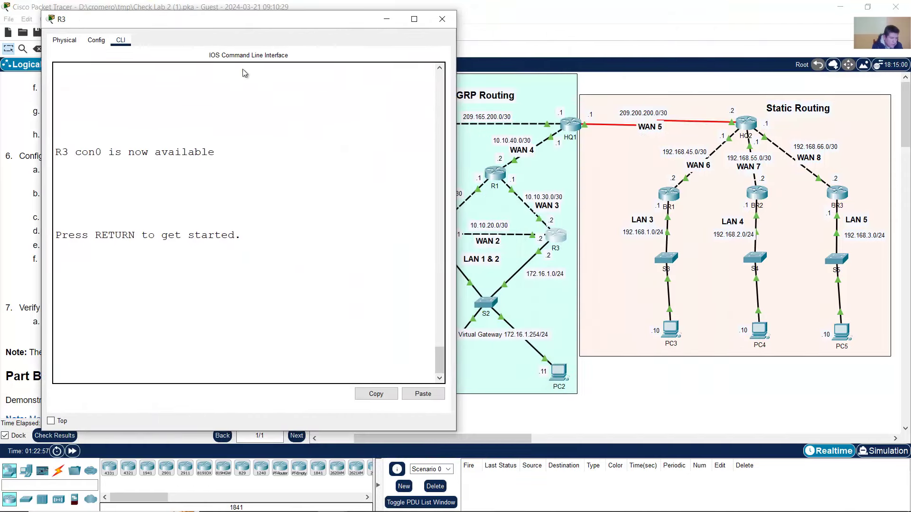
{"action": "left_click_drag", "start_coordinate": [483, 441], "coordinate": [449, 440]}
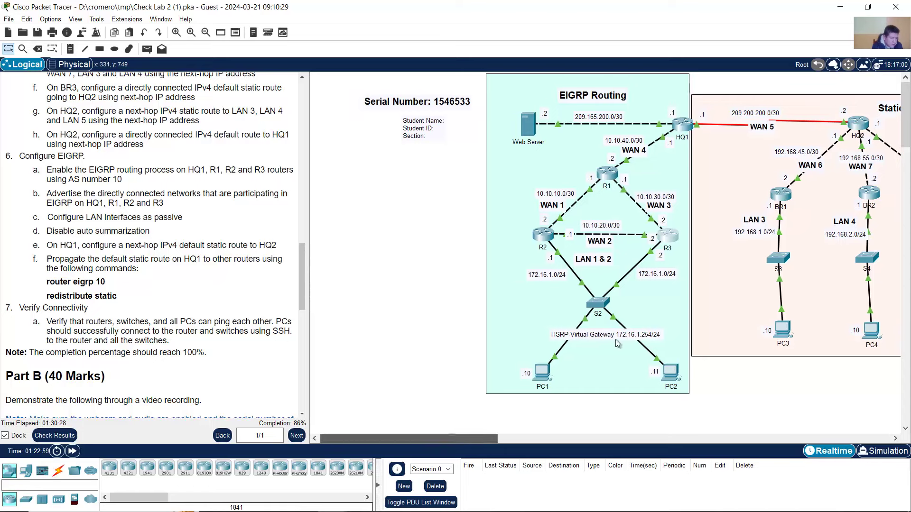
{"action": "left_click", "coordinate": [674, 239]}
{"action": "key", "text": "Return"}
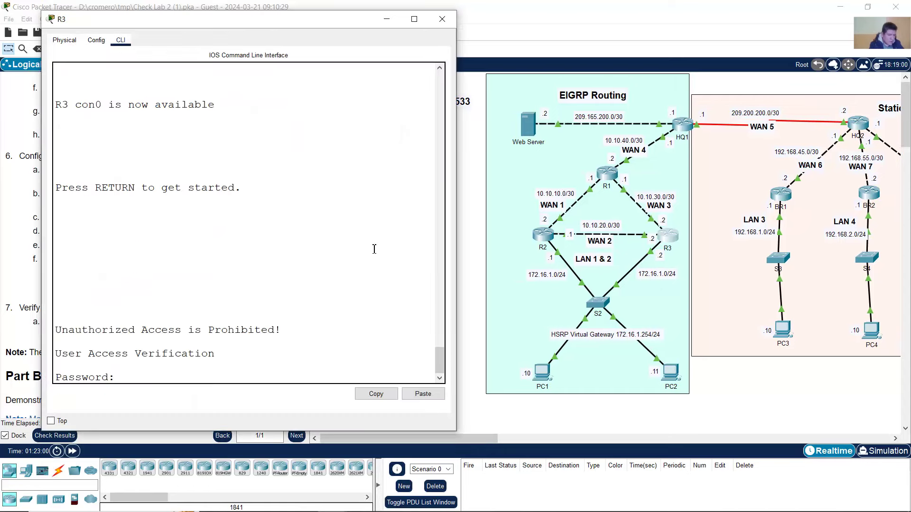
{"action": "key", "text": "Return"}
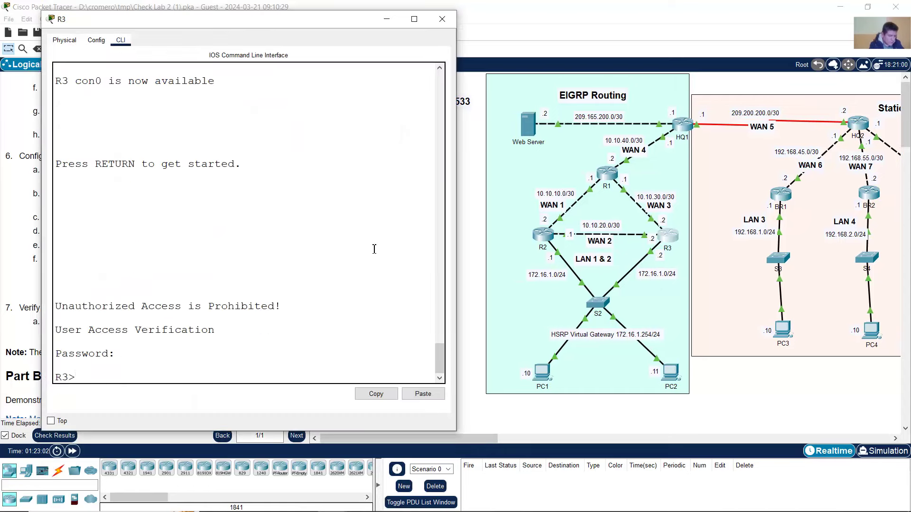
{"action": "type", "text": "en"}
{"action": "key", "text": "Return"}
{"action": "key", "text": "Return"}
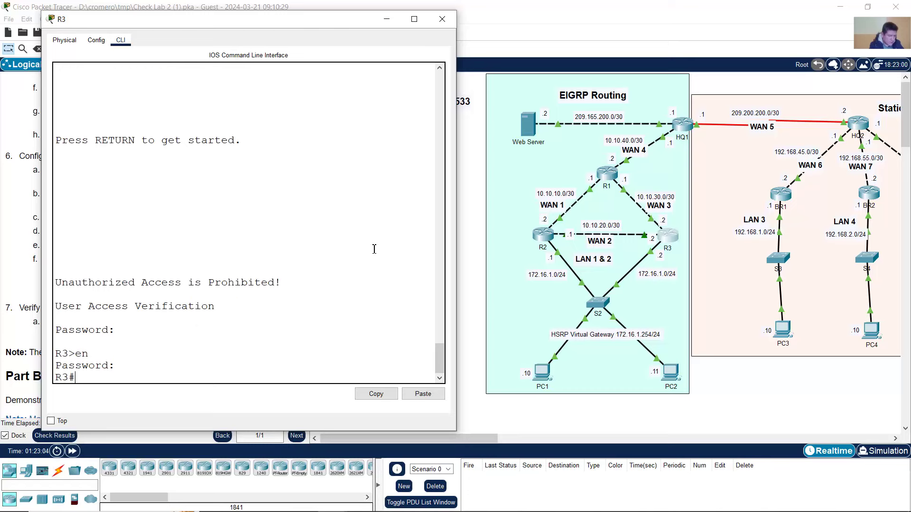
{"action": "type", "text": "conf term"}
{"action": "key", "text": "Return"}
{"action": "type", "text": "ro"}
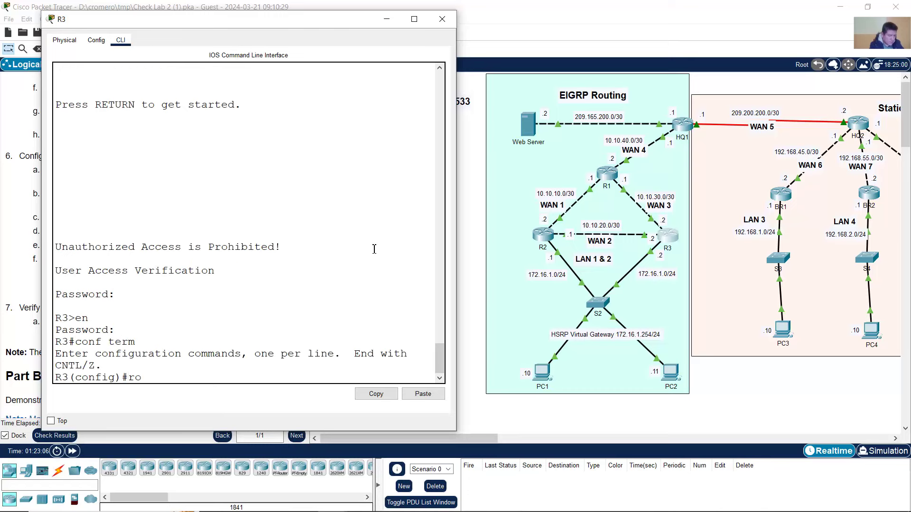
{"action": "type", "text": "uter eigrp 10"}
{"action": "key", "text": "Return"}
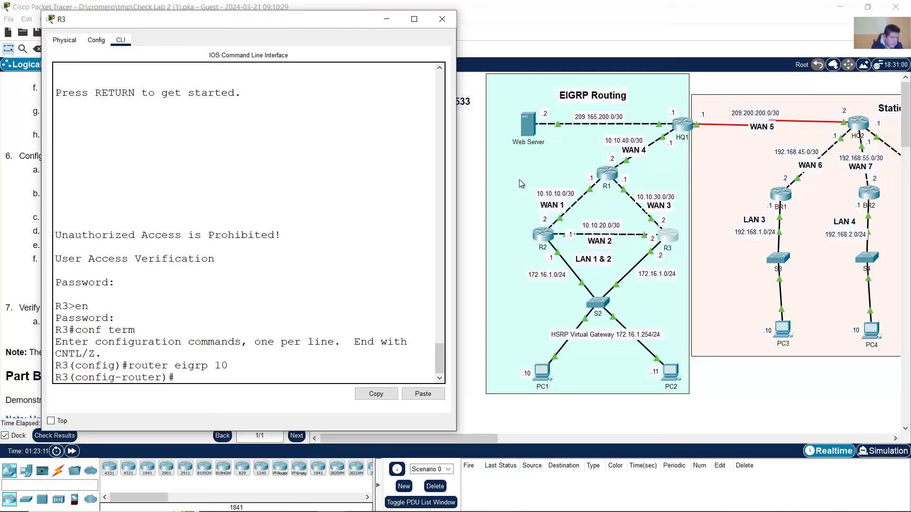
- List R3's connected networks 10.10.20.0/30, 10.10.30.0/30 and 172.16.1.0/24
{"action": "left_click_drag", "start_coordinate": [456, 186], "coordinate": [483, 186]}
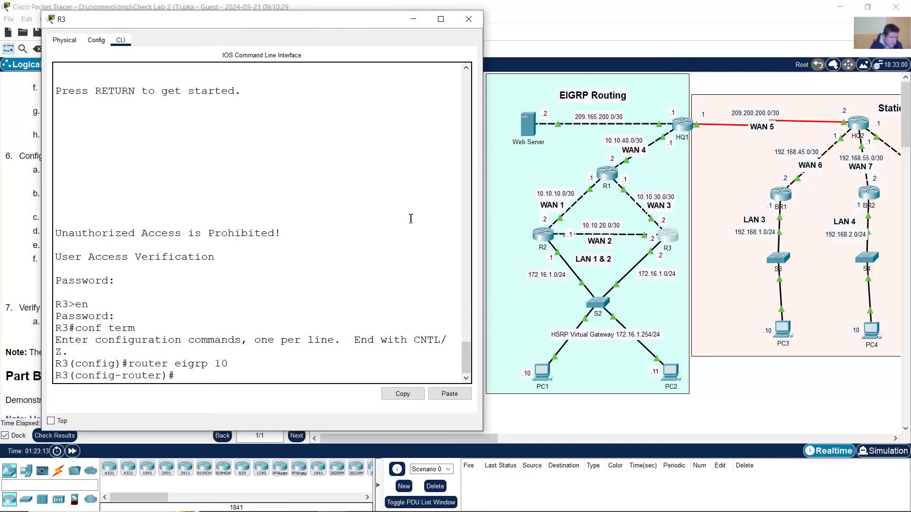
{"action": "type", "text": "do show ip route"}
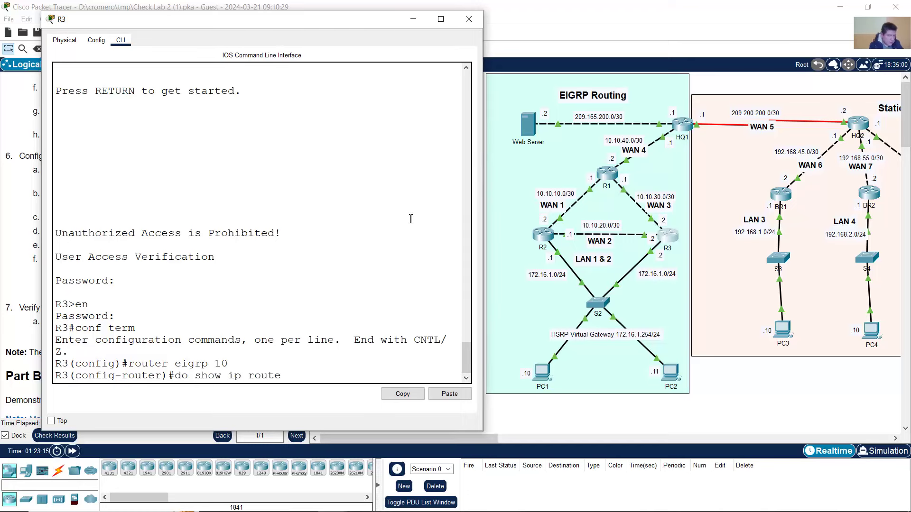
{"action": "type", "text": " connected"}
{"action": "key", "text": "Return"}
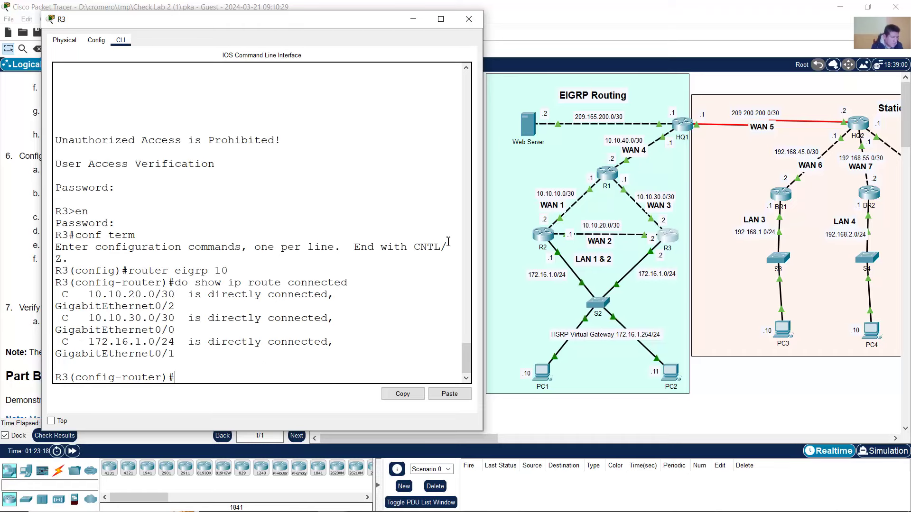
- Advertise 10.10.20.0 0.0.0.3 in R3's EIGRP 10, bringing up a neighbor adjacency
{"action": "left_click_drag", "start_coordinate": [484, 227], "coordinate": [513, 226]}
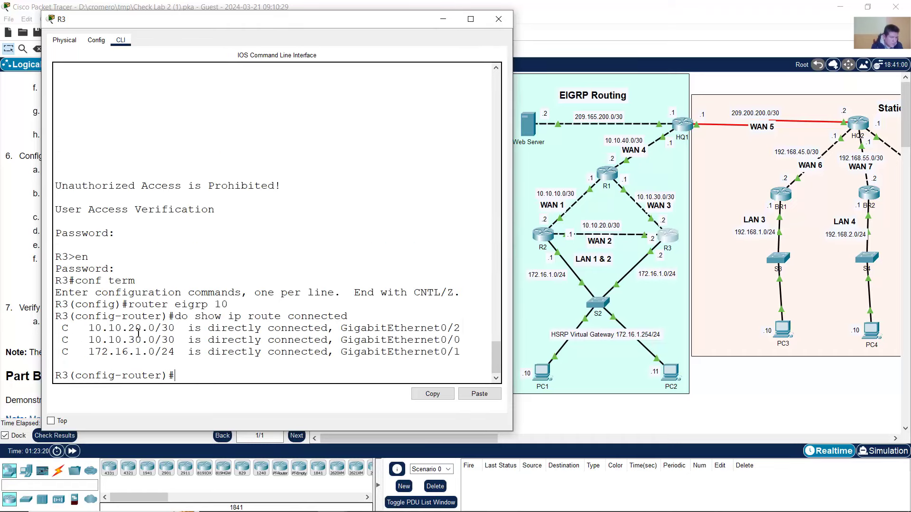
{"action": "left_click_drag", "start_coordinate": [137, 331], "coordinate": [164, 354]}
{"action": "left_click", "coordinate": [214, 366]}
{"action": "type", "text": "netwo"}
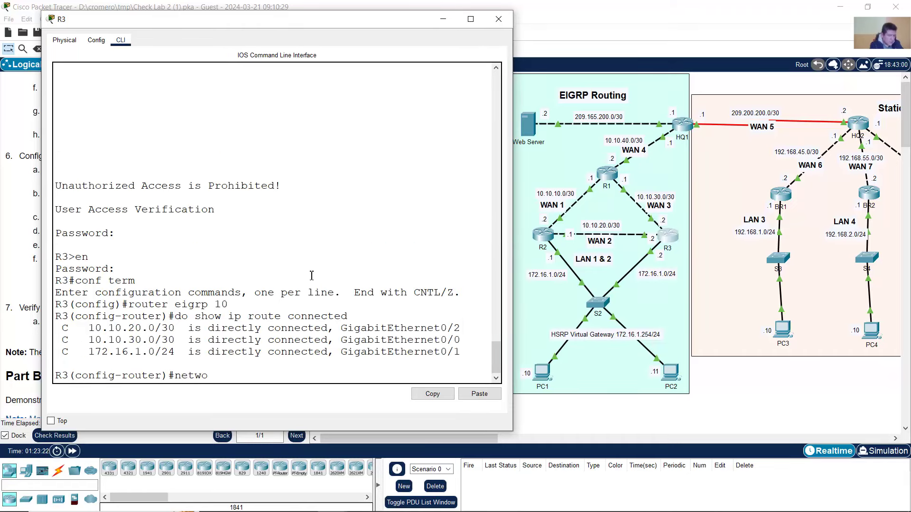
{"action": "type", "text": "rk 10.10.20.0 0.0.0.3"}
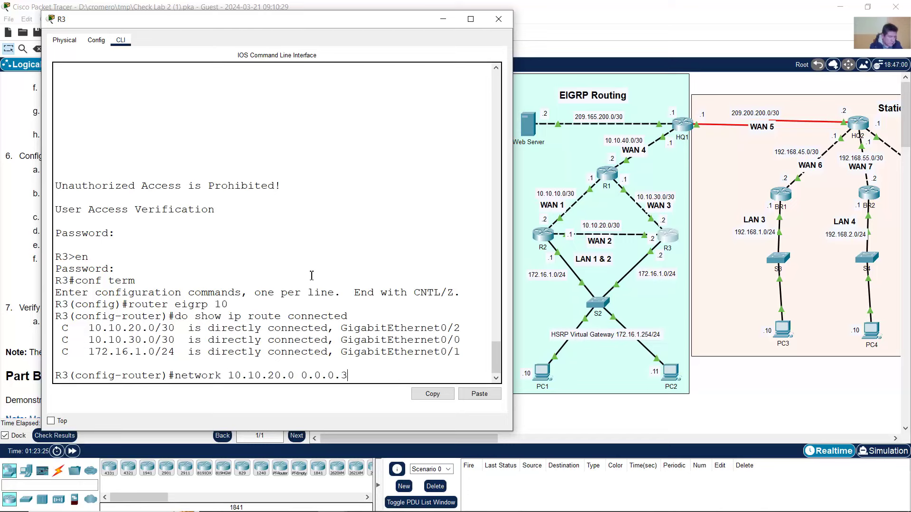
{"action": "key", "text": "Return"}
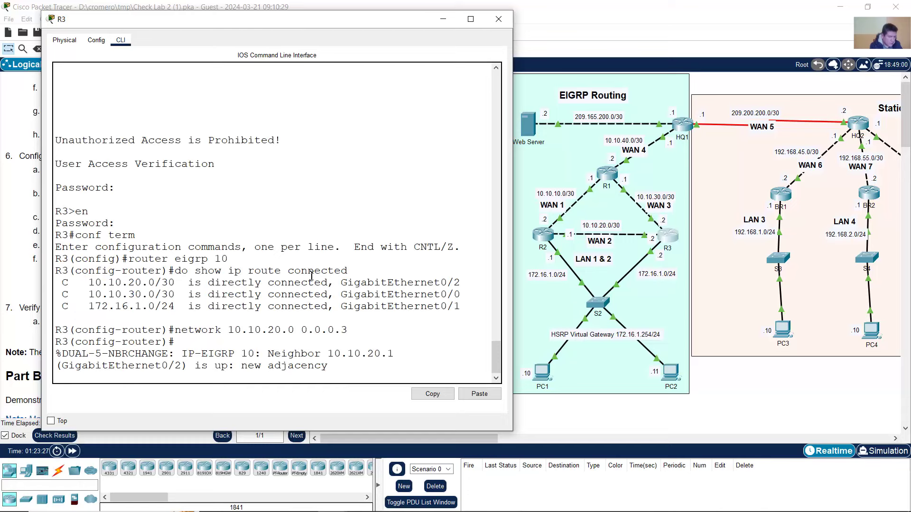
{"action": "key", "text": "Return"}
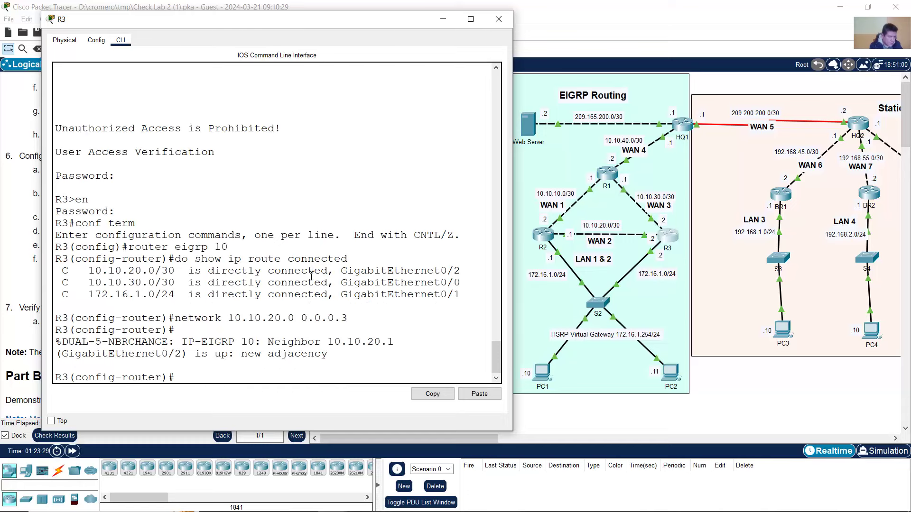
{"action": "left_click_drag", "start_coordinate": [255, 345], "coordinate": [318, 356]}
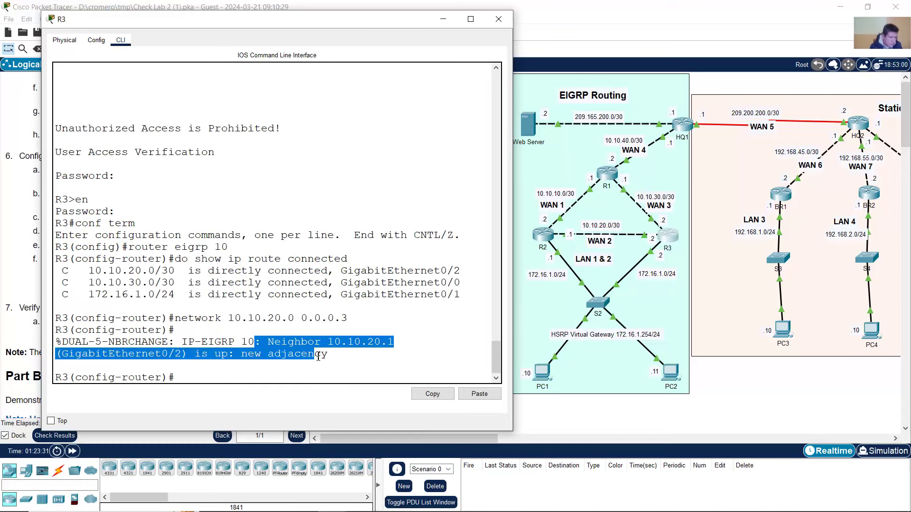
{"action": "left_click", "coordinate": [264, 371]}
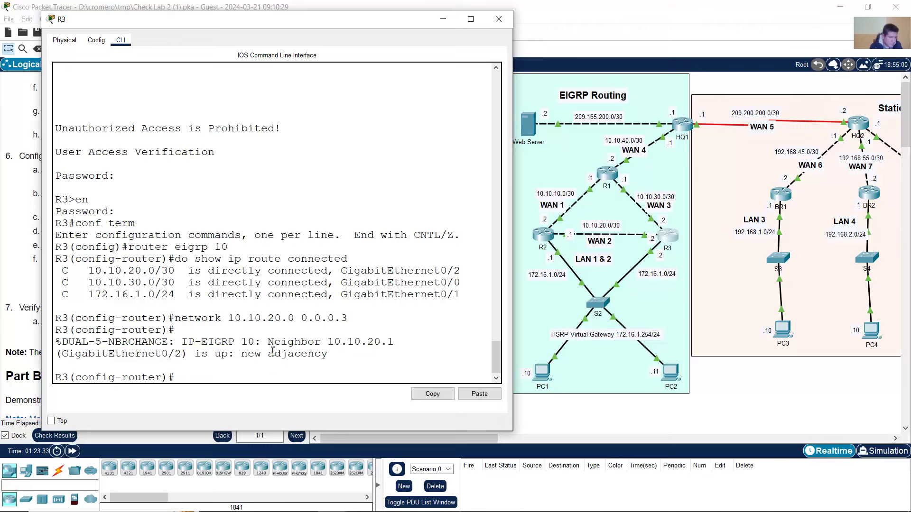
- Advertise 10.10.30.0 0.0.0.3 and the 172.16.1.0 0.0.0.255 LAN on R3
{"action": "key", "text": "Up"}
{"action": "key", "text": "Left"}
{"action": "key", "text": "Left"}
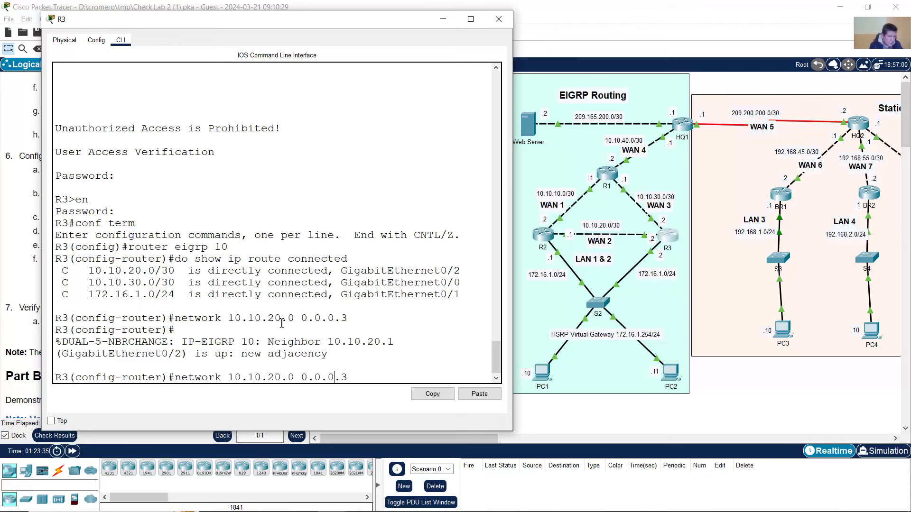
{"action": "key", "text": "BackSpace"}
{"action": "type", "text": "3"}
{"action": "key", "text": "Left"}
{"action": "key", "text": "Return"}
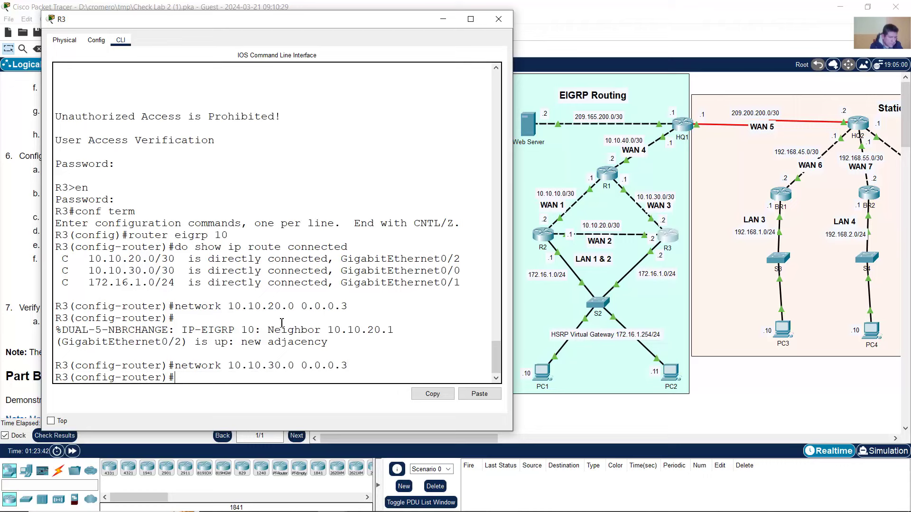
{"action": "type", "text": "network 172"}
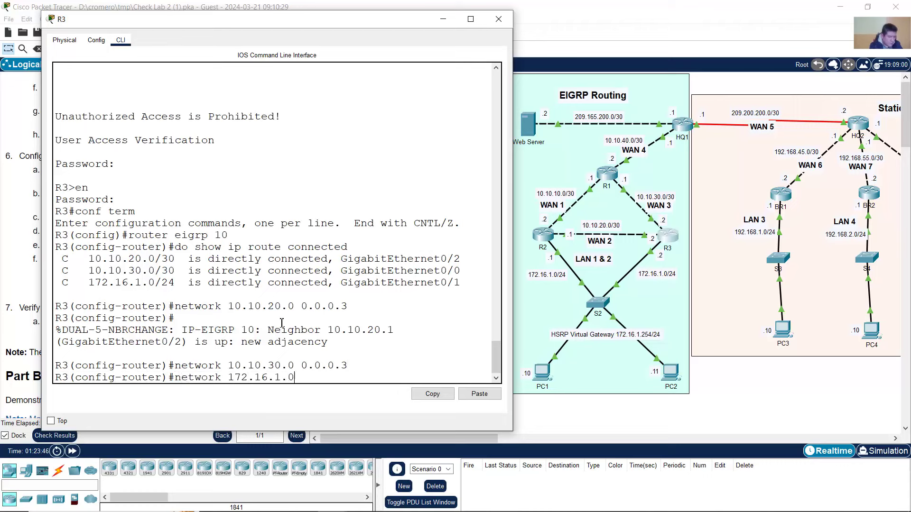
{"action": "type", "text": ".16.1.0 0.0.0.255"}
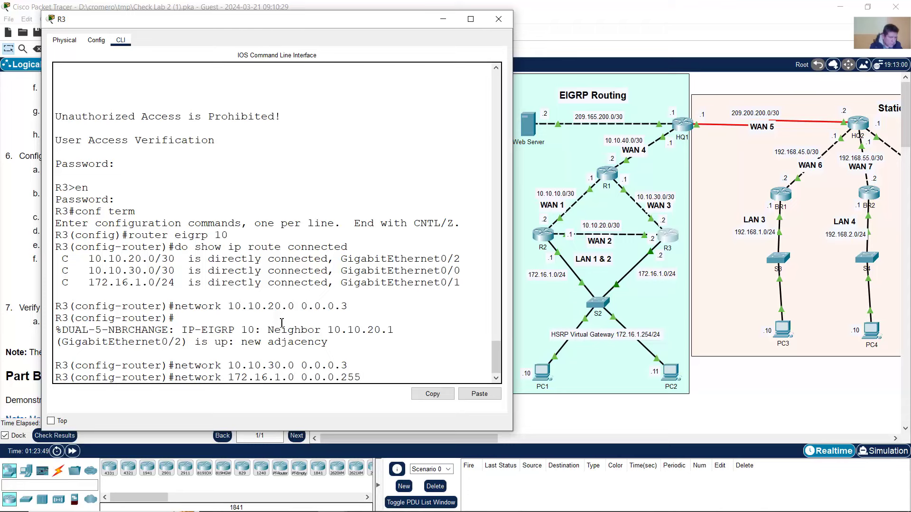
{"action": "key", "text": "Return"}
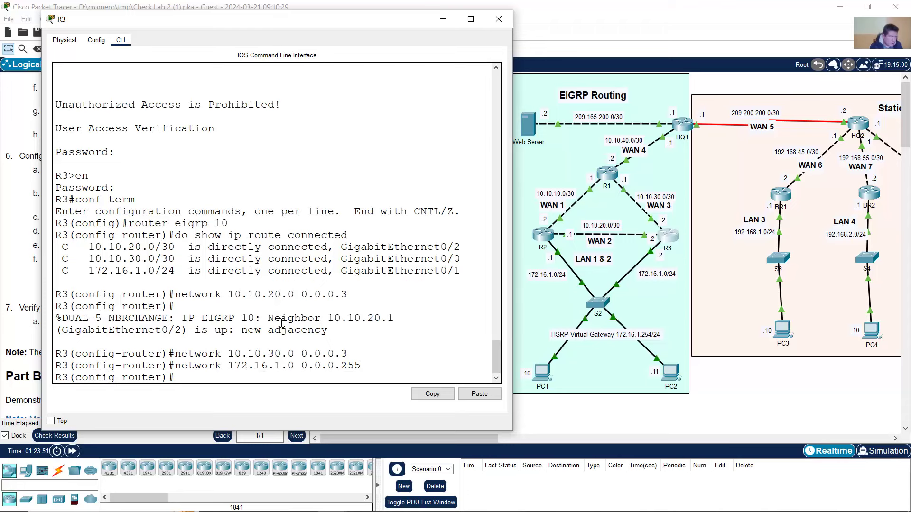
- Make R3's LAN interface g0/1 passive
{"action": "left_click", "coordinate": [732, 401]}
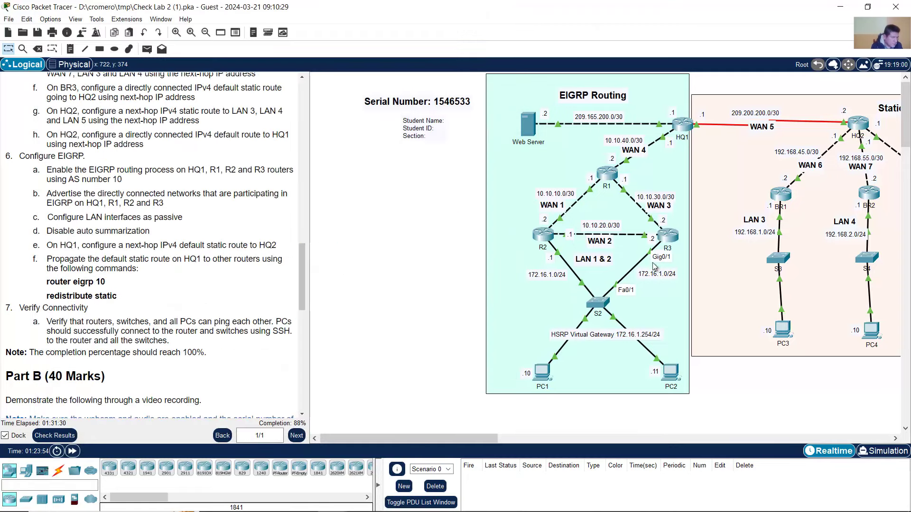
{"action": "left_click", "coordinate": [674, 233]}
{"action": "left_click", "coordinate": [676, 236]}
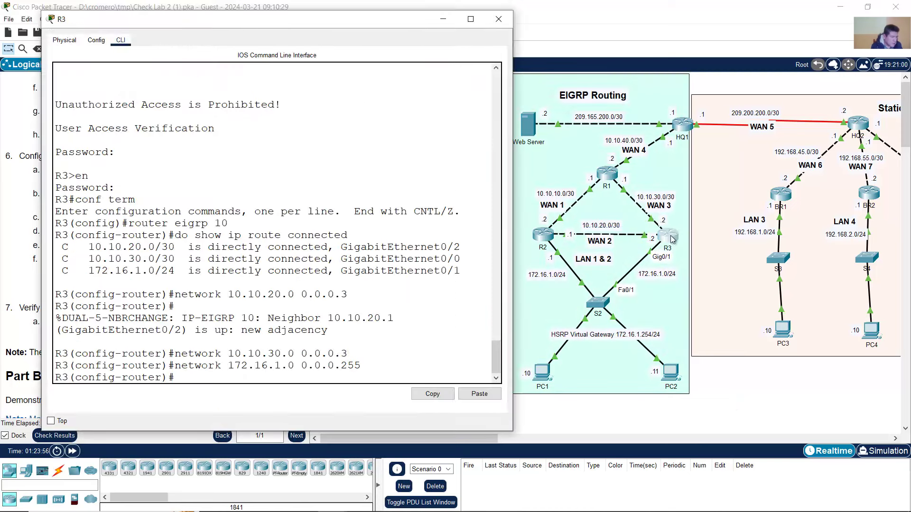
{"action": "type", "text": "passiv"}
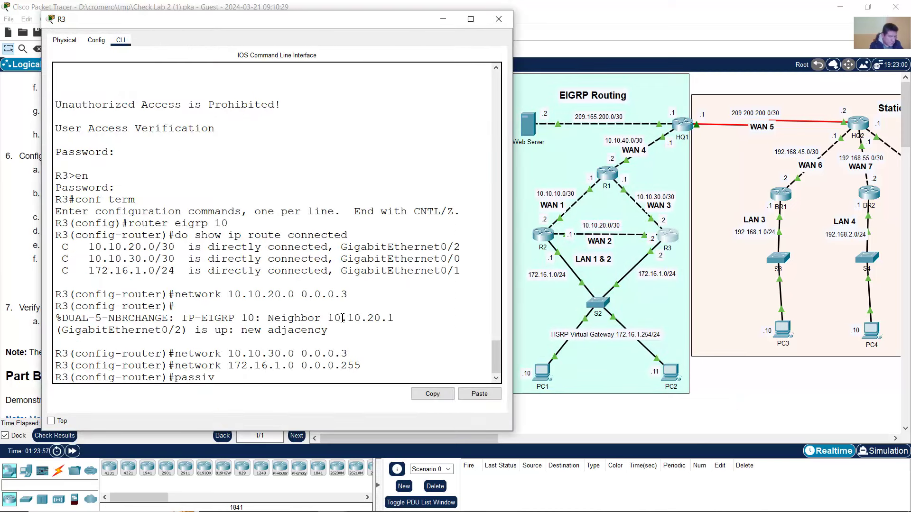
{"action": "type", "text": "e-interface g0/1"}
{"action": "key", "text": "Return"}
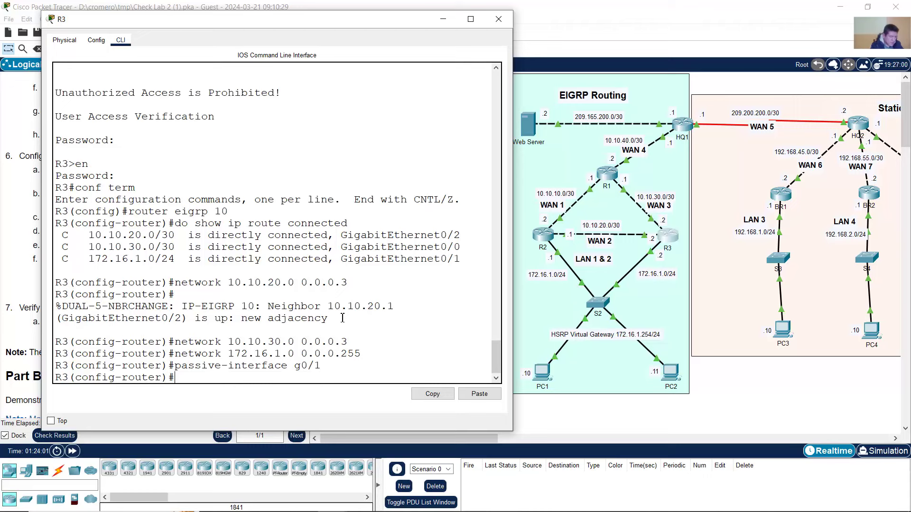
- Disable auto-summary on R3 and close its console
{"action": "type", "text": "no auto-summary"}
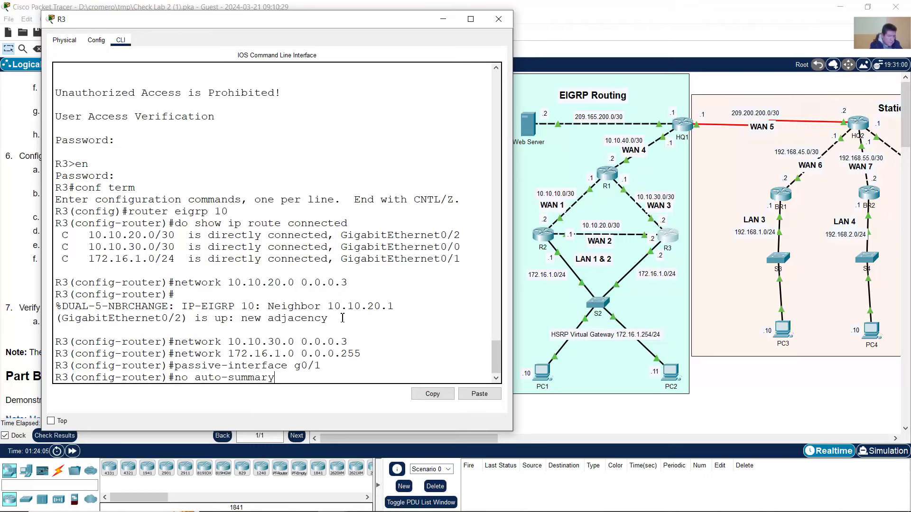
{"action": "key", "text": "Return"}
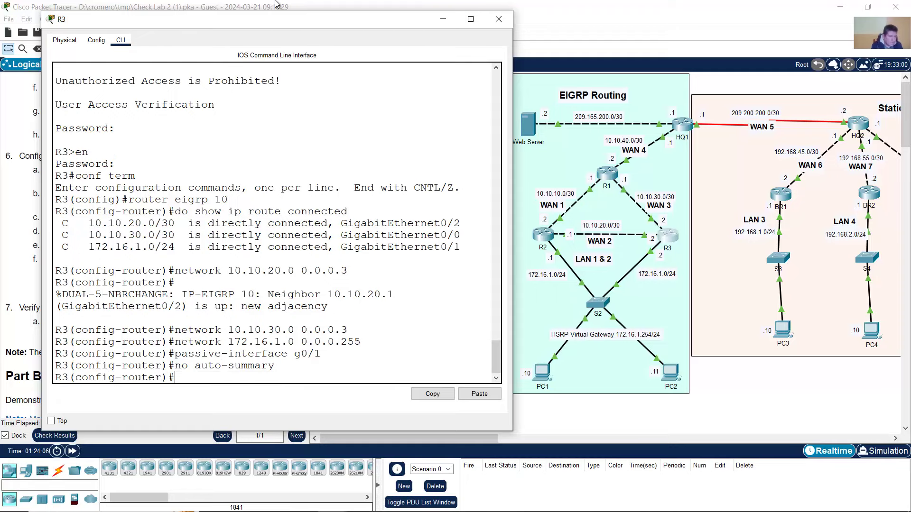
{"action": "left_click", "coordinate": [498, 19]}
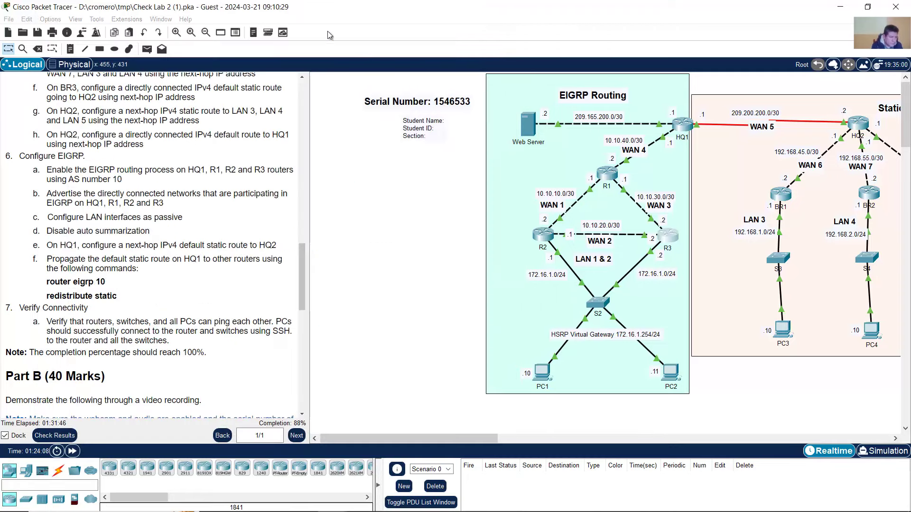
- Check R2's console, close the R2 and R3 windows, and open router R1's console
{"action": "left_click", "coordinate": [543, 234]}
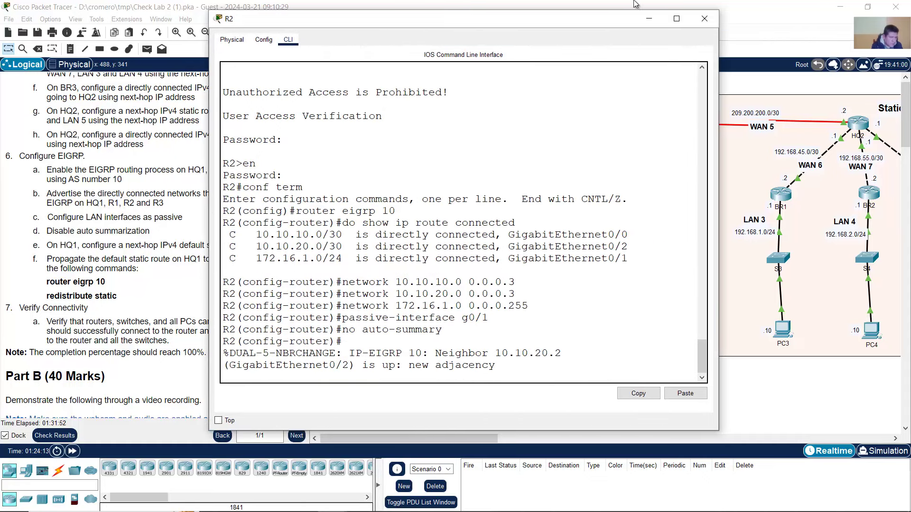
{"action": "left_click", "coordinate": [648, 19]}
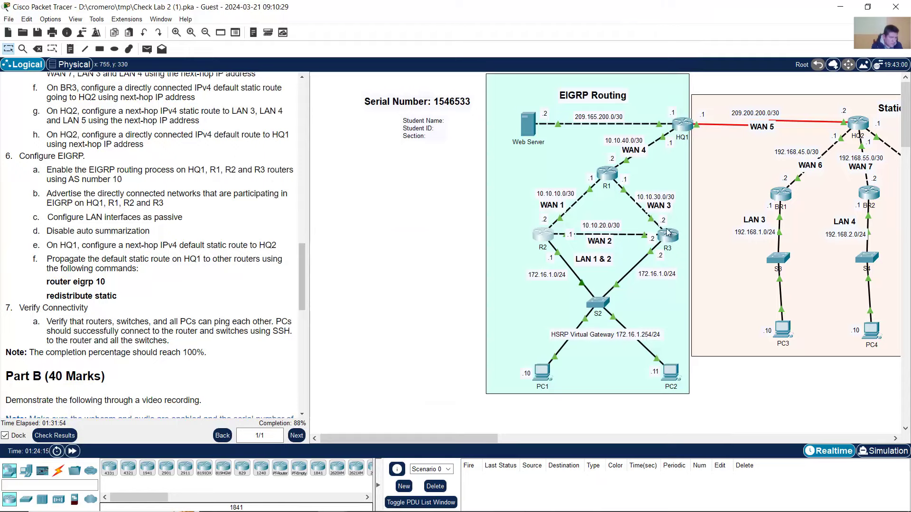
{"action": "left_click", "coordinate": [660, 236]}
{"action": "left_click", "coordinate": [498, 19]}
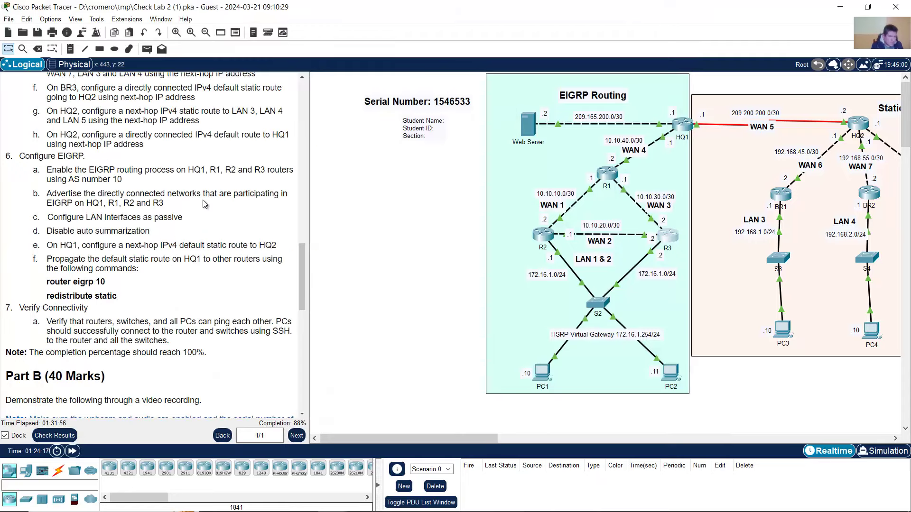
{"action": "left_click", "coordinate": [607, 174]}
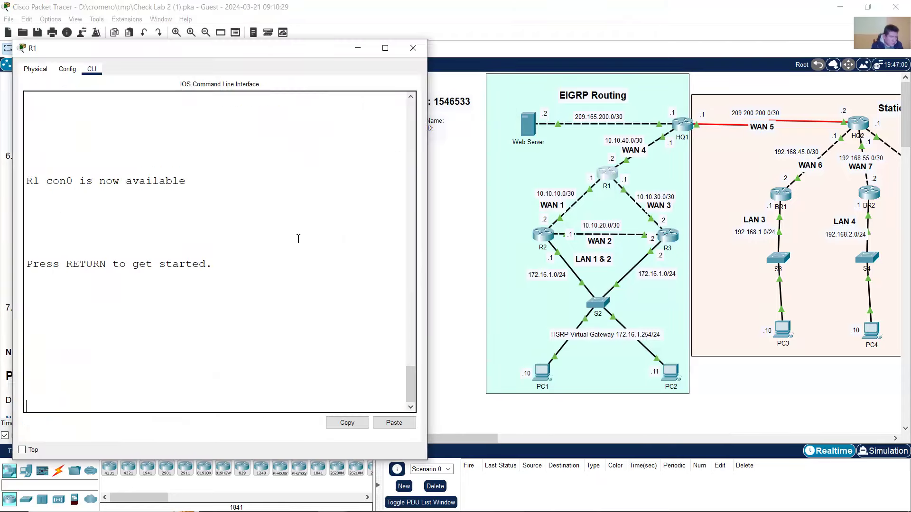
- Log into R1 with enable access and start EIGRP process 10
{"action": "key", "text": "Return"}
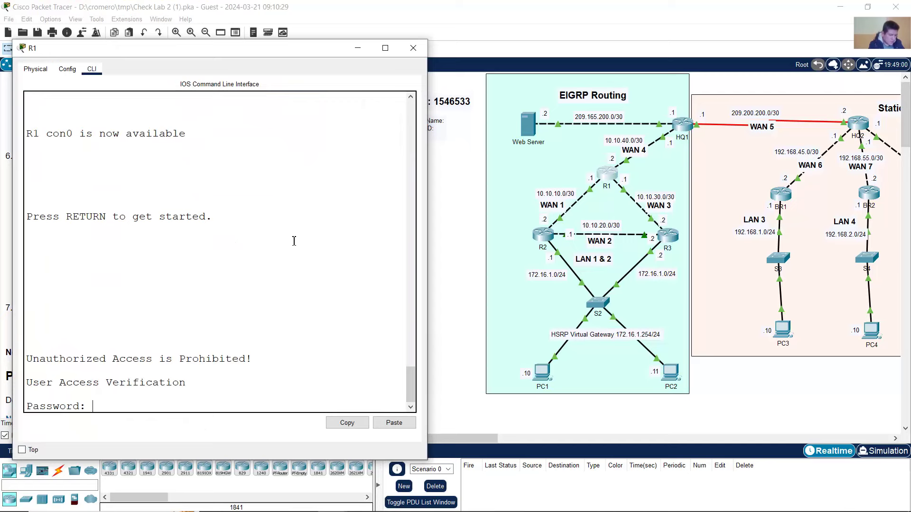
{"action": "key", "text": "Return"}
{"action": "type", "text": "en"}
{"action": "key", "text": "Return"}
{"action": "key", "text": "Return"}
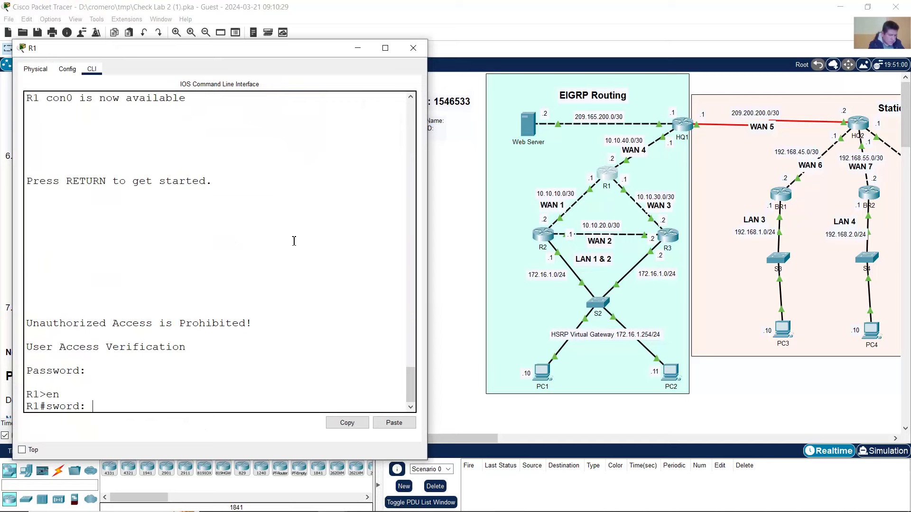
{"action": "type", "text": "conf term"}
{"action": "key", "text": "Return"}
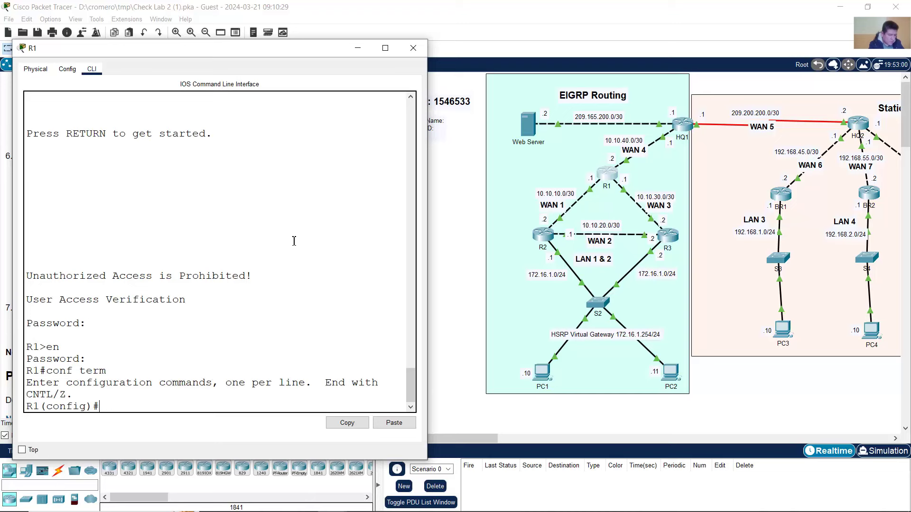
{"action": "type", "text": "router eigrp 10"}
{"action": "key", "text": "Return"}
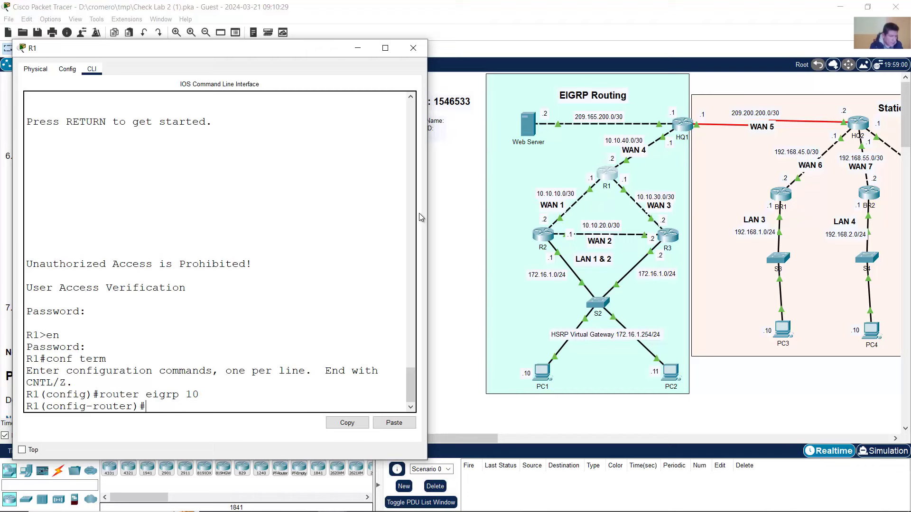
- List R1's directly connected routes, correcting the misspelled 'connectd'
{"action": "left_click_drag", "start_coordinate": [431, 207], "coordinate": [516, 213]}
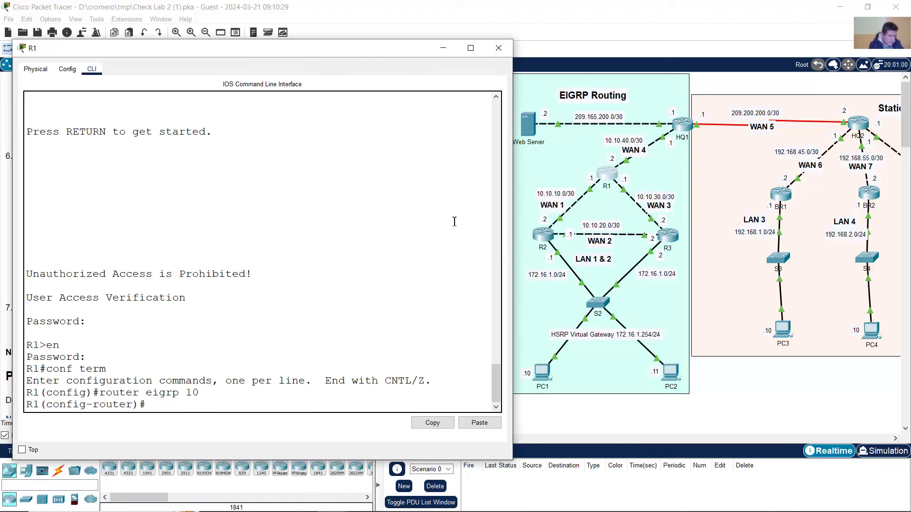
{"action": "type", "text": "do show ip route connectd"}
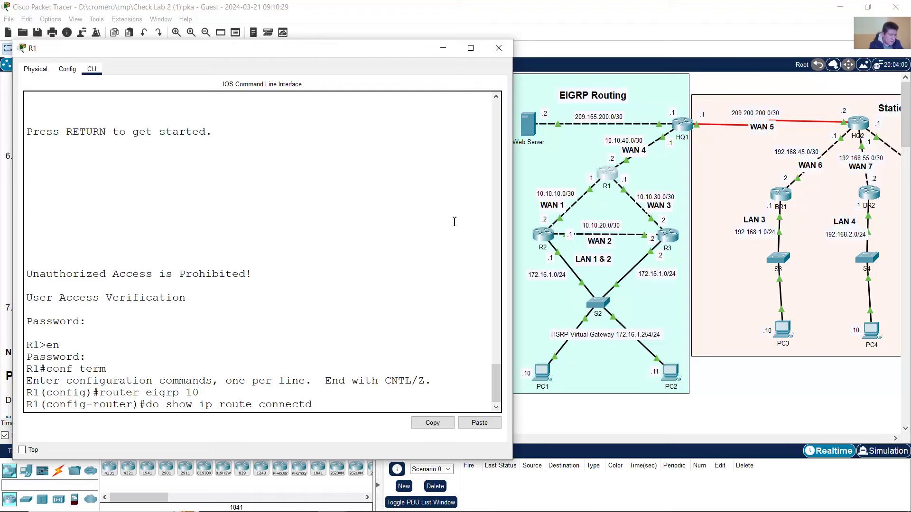
{"action": "key", "text": "Return"}
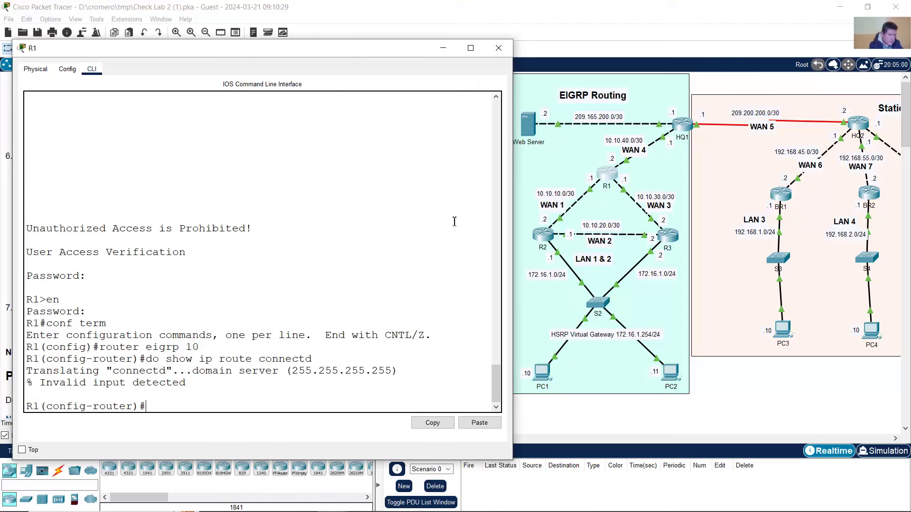
{"action": "key", "text": "Up"}
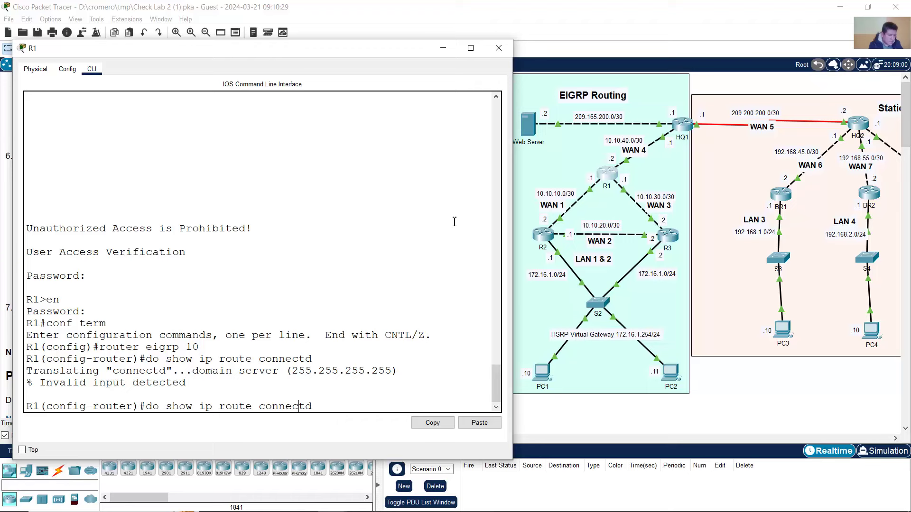
{"action": "key", "text": "Left"}
{"action": "type", "text": "e"}
{"action": "key", "text": "Return"}
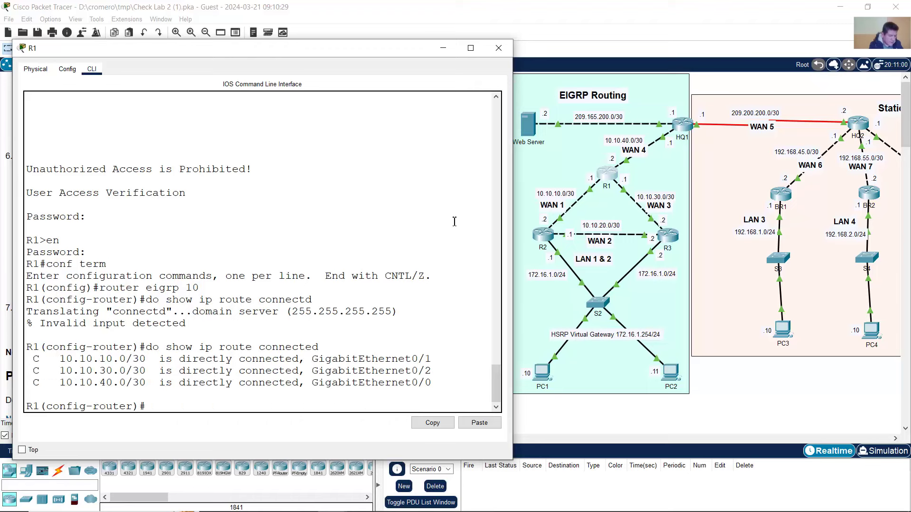
- Advertise 10.10.10.0, 10.10.30.0 and 10.10.40.0 with wildcard 0.0.0.3 in R1's EIGRP 10
{"action": "type", "text": "network 10.10.10.0 0.0.0.3"}
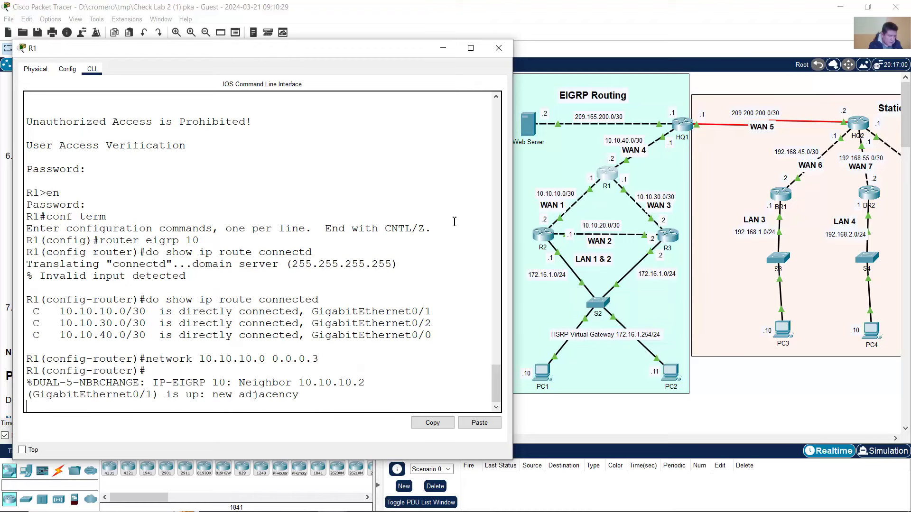
{"action": "key", "text": "Return"}
{"action": "key", "text": "Up"}
{"action": "key", "text": "Left"}
{"action": "key", "text": "Left"}
{"action": "key", "text": "Left"}
{"action": "key", "text": "Left"}
{"action": "key", "text": "Left"}
{"action": "key", "text": "Left"}
{"action": "key", "text": "Left"}
{"action": "key", "text": "Left"}
{"action": "key", "text": "Left"}
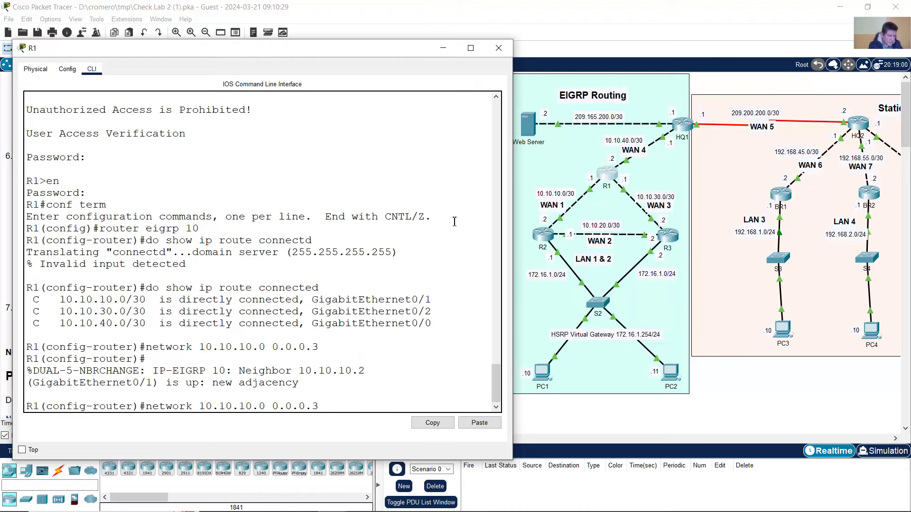
{"action": "key", "text": "BackSpace"}
{"action": "key", "text": "BackSpace"}
{"action": "key", "text": "BackSpace"}
{"action": "type", "text": "3"}
{"action": "key", "text": "Return"}
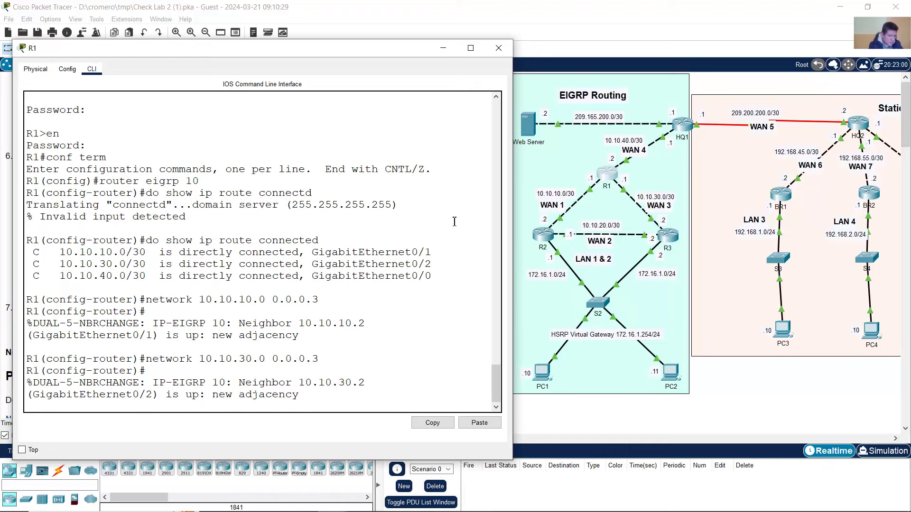
{"action": "key", "text": "Up"}
{"action": "key", "text": "Left"}
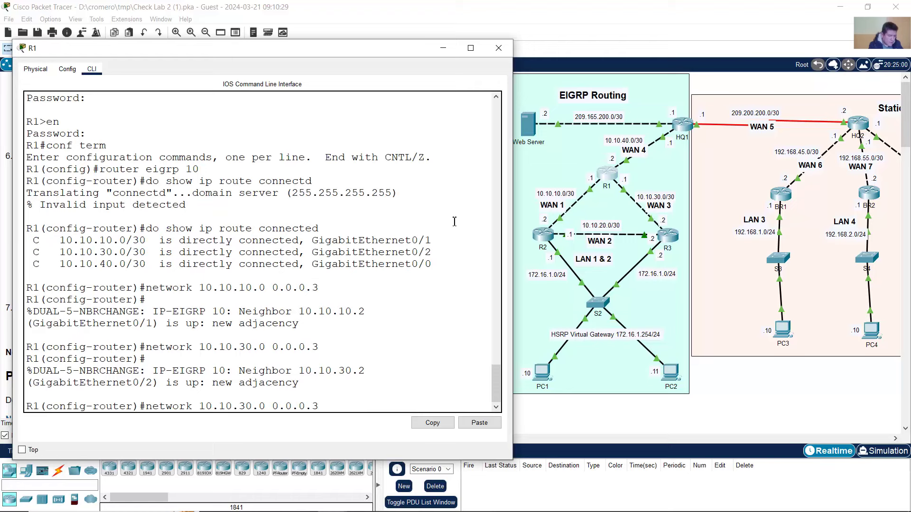
{"action": "key", "text": "BackSpace"}
{"action": "type", "text": "4"}
{"action": "key", "text": "Return"}
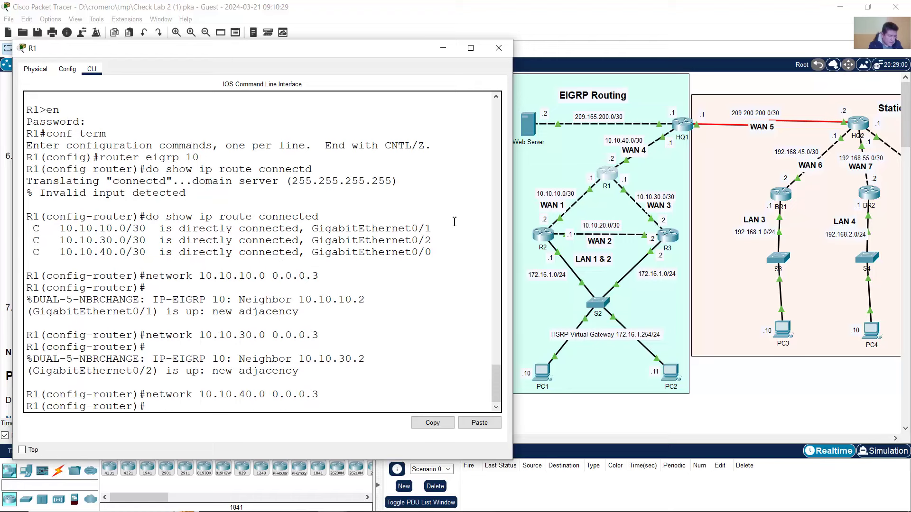
{"action": "type", "text": "oas"}
{"action": "key", "text": "BackSpace"}
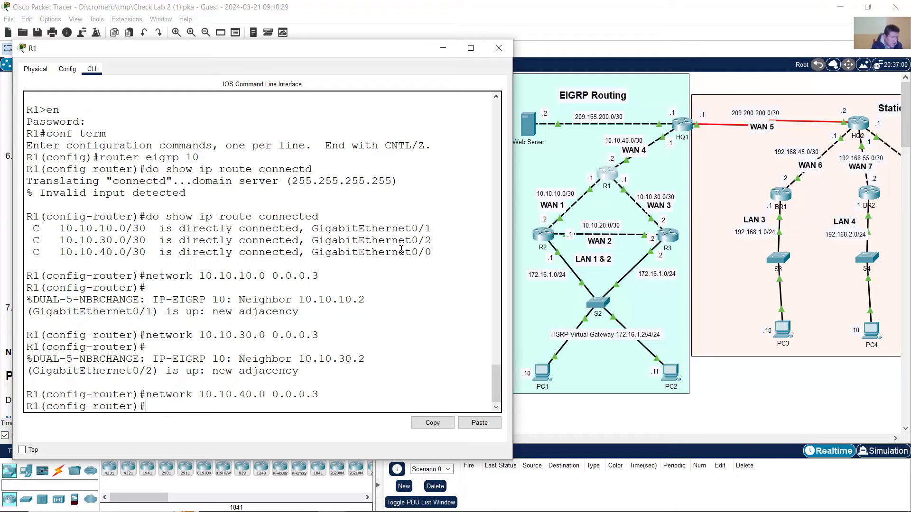
{"action": "left_click", "coordinate": [615, 32]}
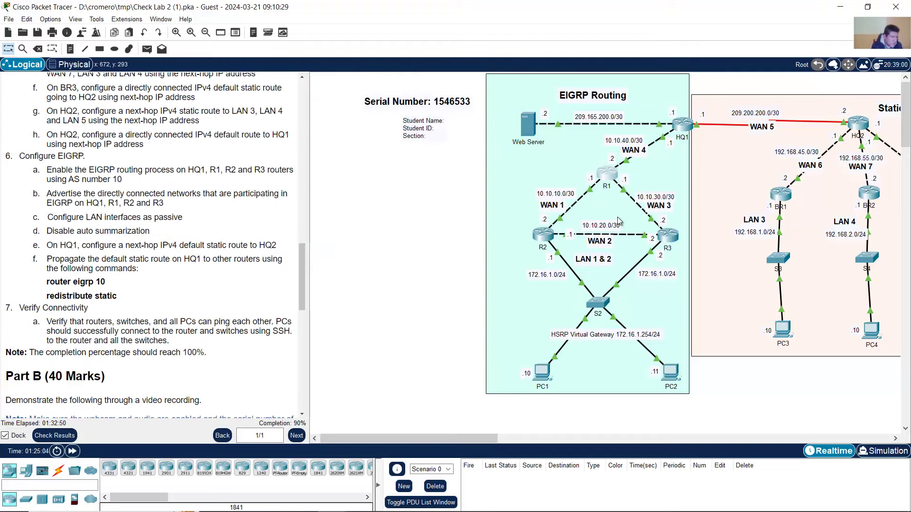
- Disable automatic summarization in R1's EIGRP 10
{"action": "left_click", "coordinate": [608, 177]}
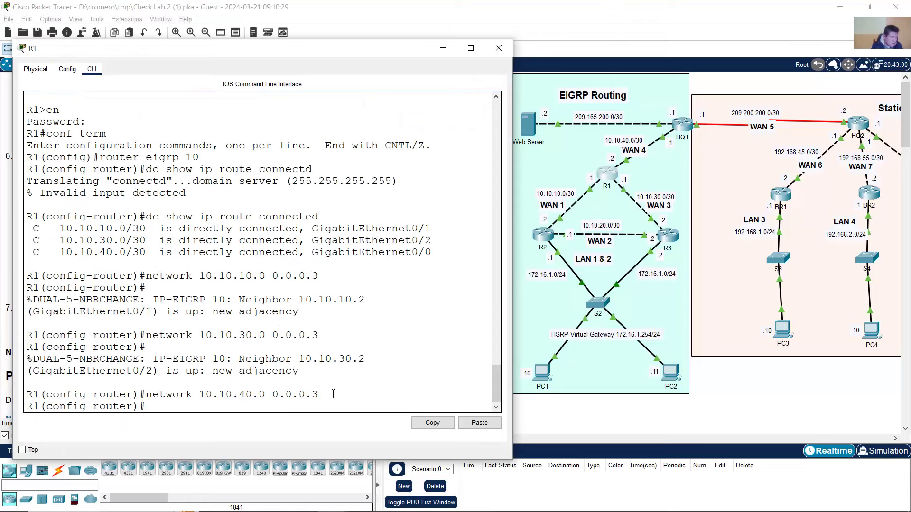
{"action": "type", "text": "no auto-summary"}
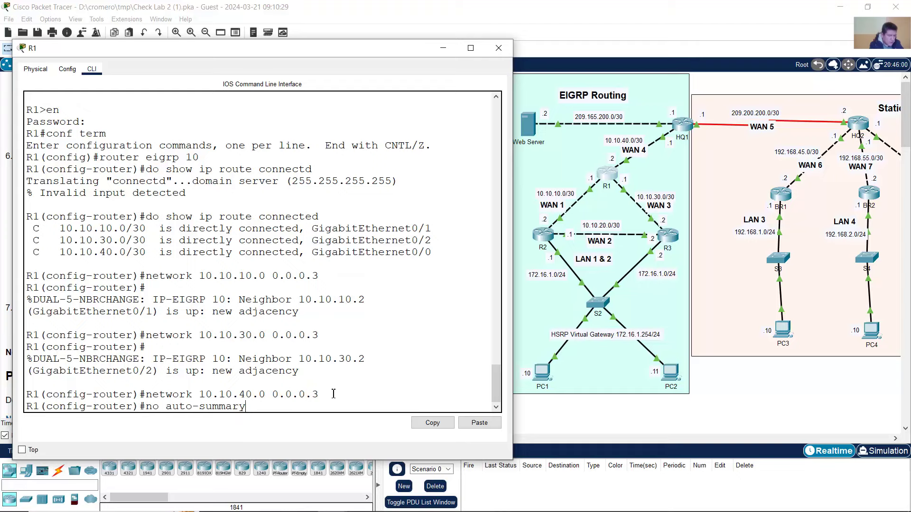
{"action": "key", "text": "Return"}
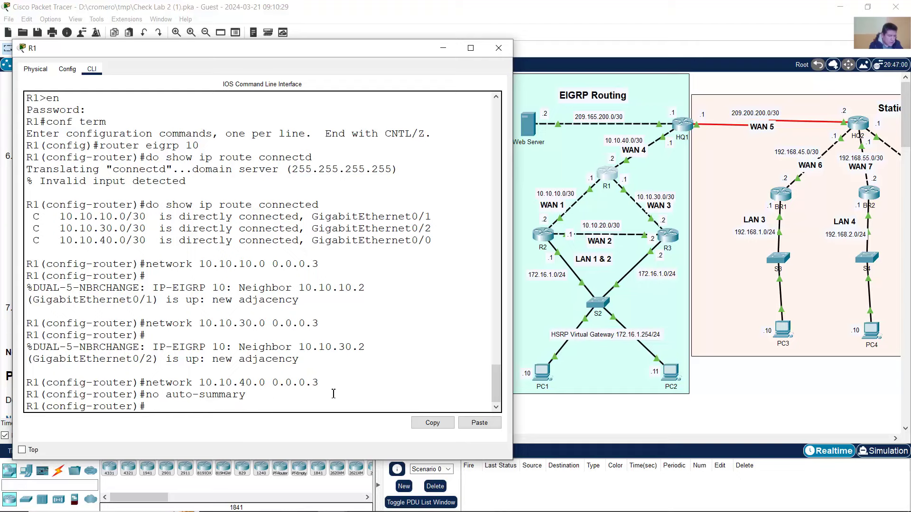
- Review the AS 10 and passive-interface instructions, then open HQ1's console
{"action": "left_click", "coordinate": [364, 24]}
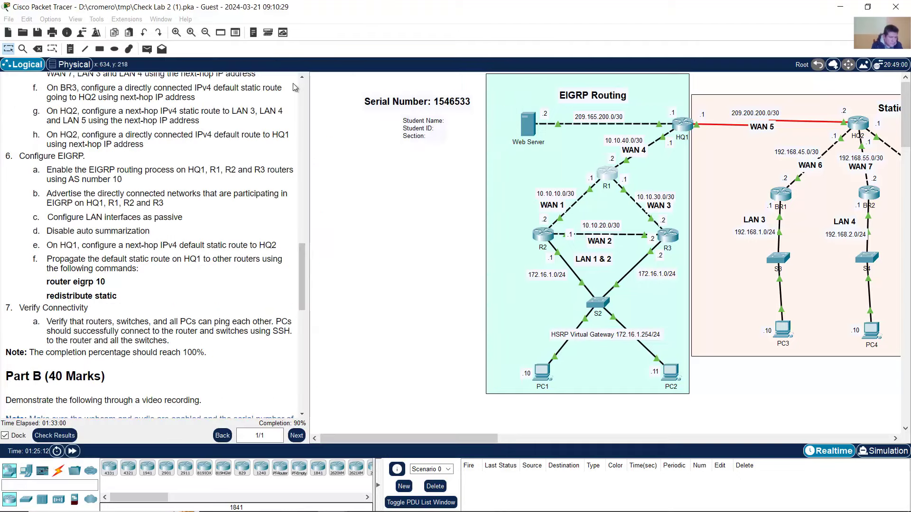
{"action": "left_click_drag", "start_coordinate": [75, 176], "coordinate": [145, 203]}
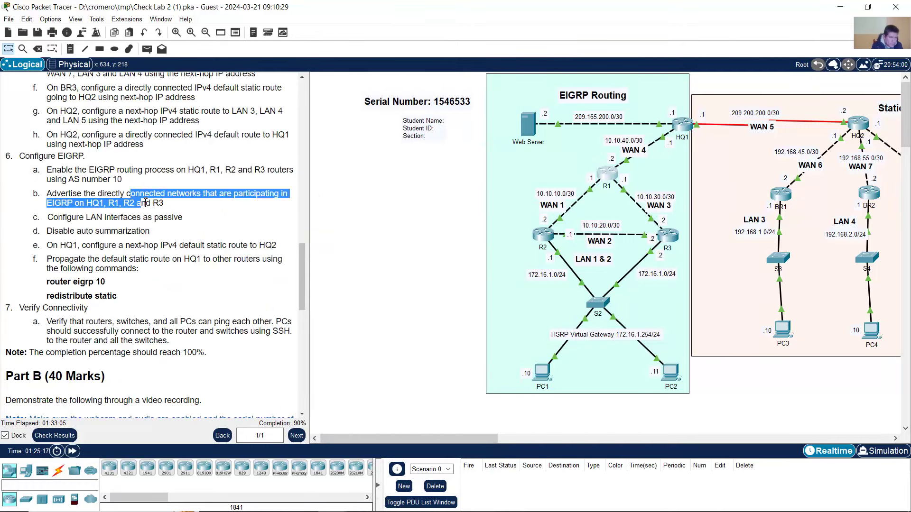
{"action": "left_click", "coordinate": [79, 220]}
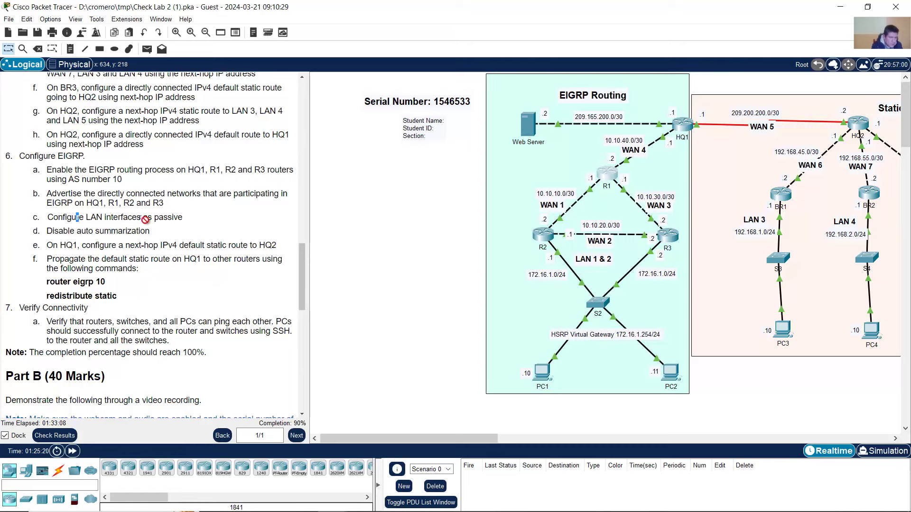
{"action": "mouse_move", "coordinate": [138, 218]}
{"action": "left_mouse_down"}
{"action": "mouse_move", "coordinate": [104, 223]}
{"action": "mouse_move", "coordinate": [131, 233]}
{"action": "left_mouse_up"}
{"action": "left_click", "coordinate": [89, 235]}
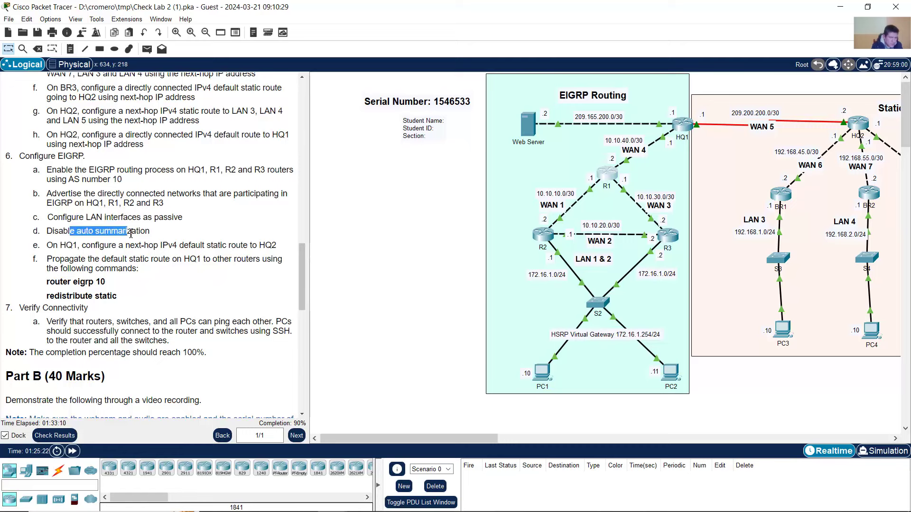
{"action": "left_click", "coordinate": [189, 214]}
{"action": "left_click", "coordinate": [684, 128]}
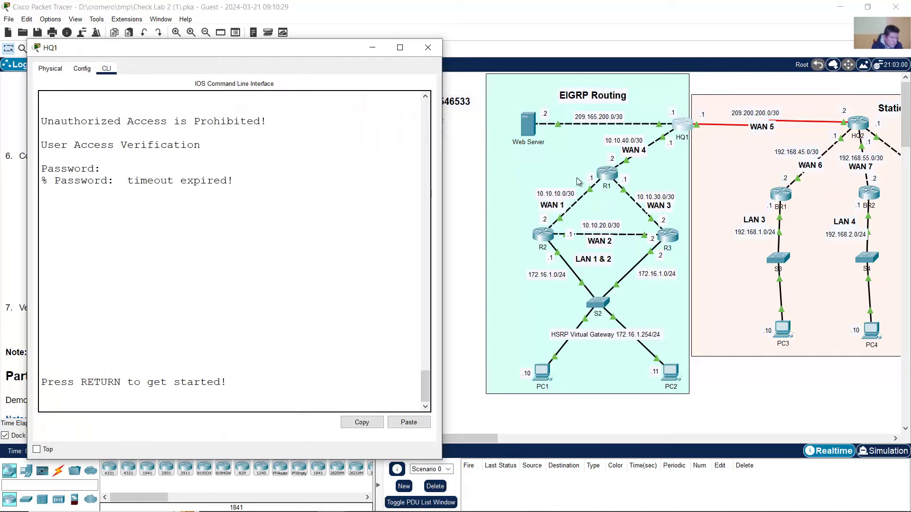
- Log into HQ1's console, enter global configuration, and start EIGRP process 10 with router eigrp 10
{"action": "left_click_drag", "start_coordinate": [450, 89], "coordinate": [504, 90]}
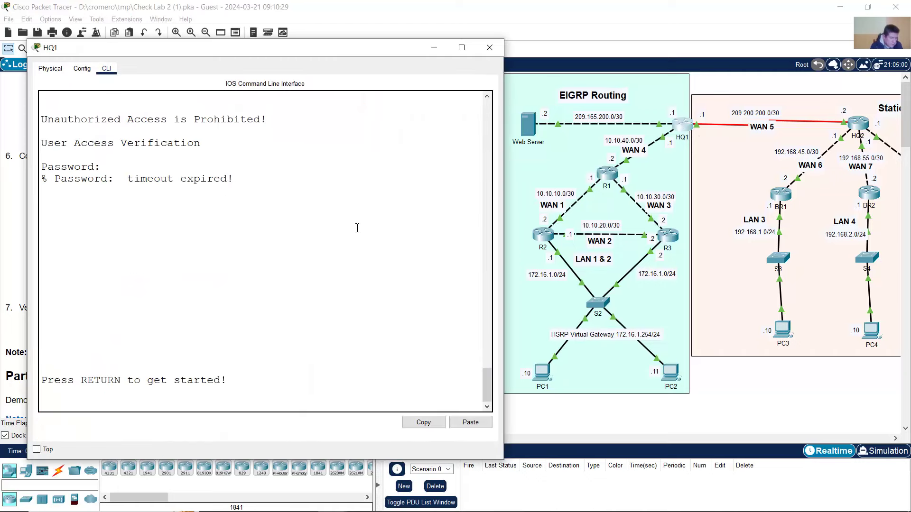
{"action": "key", "text": "Return"}
{"action": "key", "text": "Return"}
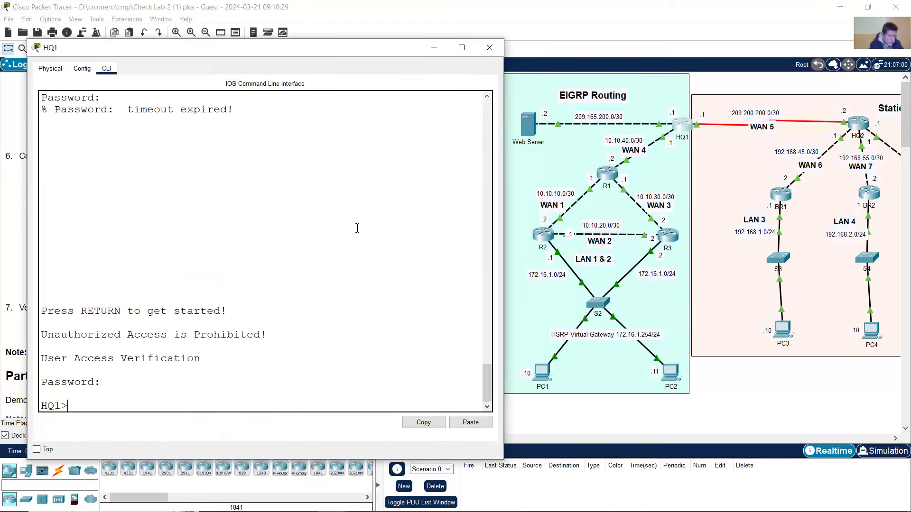
{"action": "type", "text": "en"}
{"action": "key", "text": "Return"}
{"action": "key", "text": "Return"}
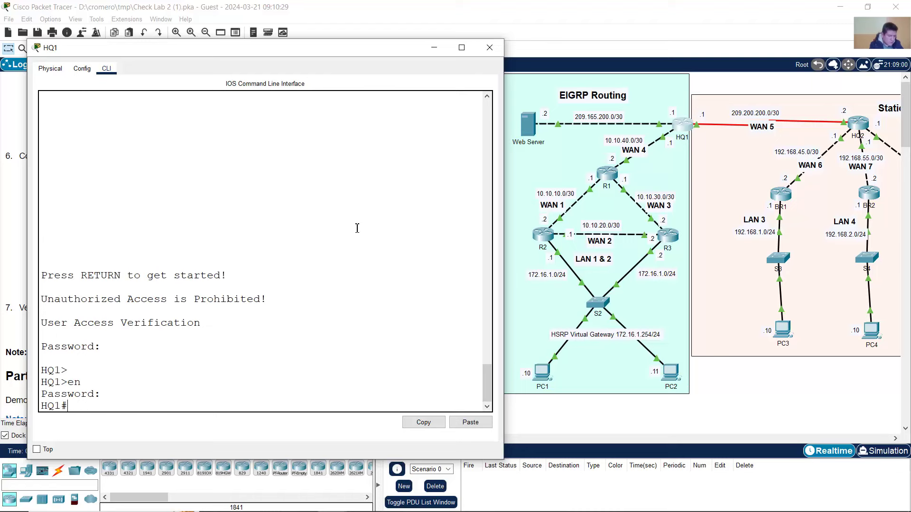
{"action": "type", "text": "conf term"}
{"action": "key", "text": "Return"}
{"action": "type", "text": "ro"}
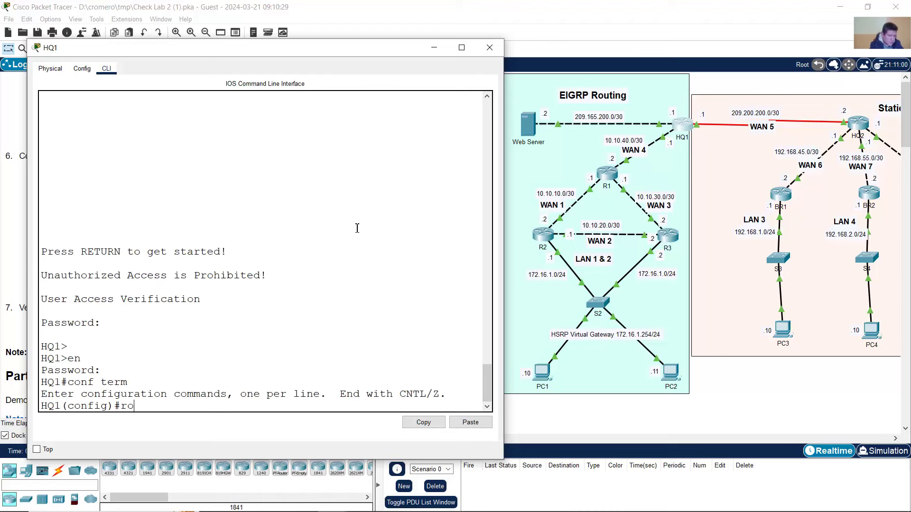
{"action": "type", "text": "ute"}
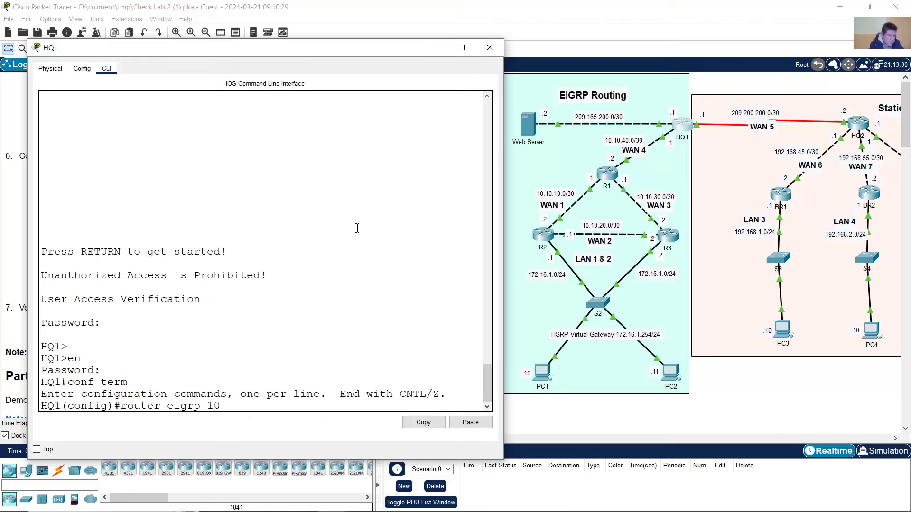
{"action": "type", "text": "r eigrp 10"}
{"action": "key", "text": "Return"}
- List HQ1's connected networks with do show ip route connected and note 10.10.40.0/30
{"action": "type", "text": "do show ip route con"}
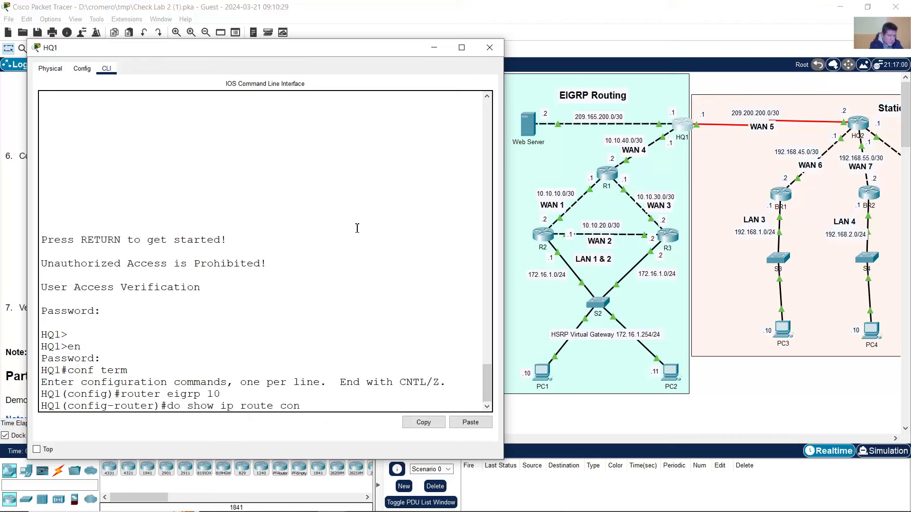
{"action": "type", "text": "nected"}
{"action": "key", "text": "Return"}
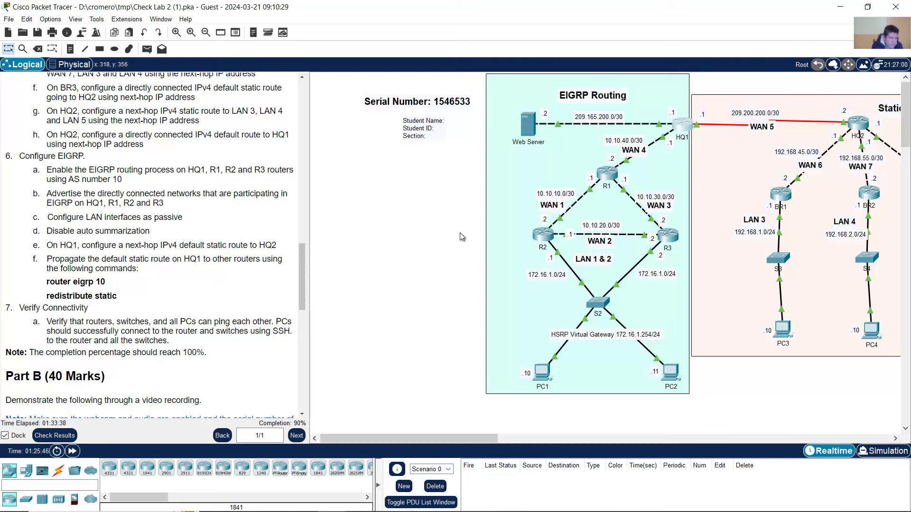
{"action": "left_click", "coordinate": [678, 126]}
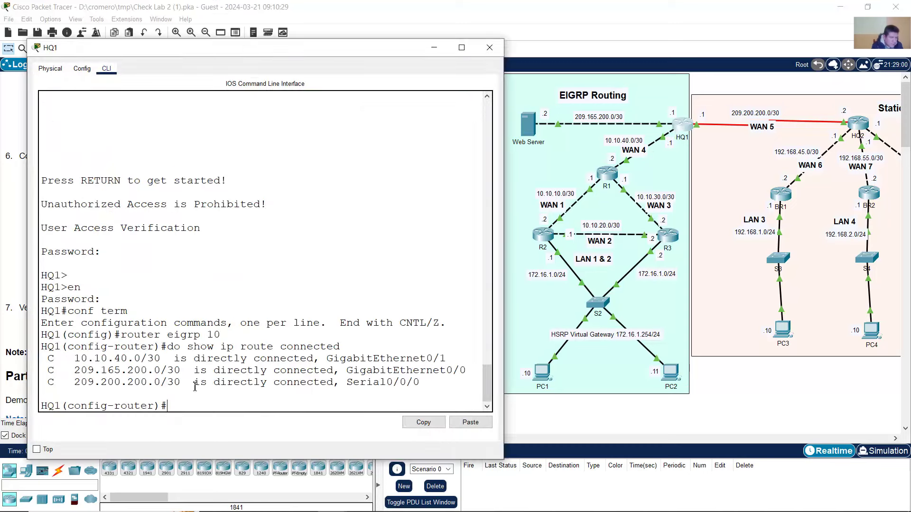
{"action": "left_click_drag", "start_coordinate": [77, 359], "coordinate": [213, 361]}
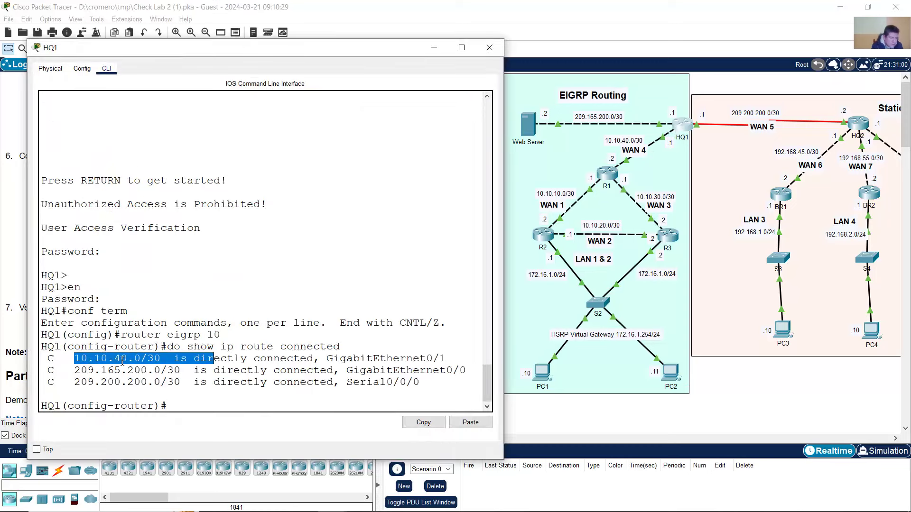
{"action": "left_click", "coordinate": [81, 360]}
{"action": "left_click_drag", "start_coordinate": [75, 360], "coordinate": [147, 356]}
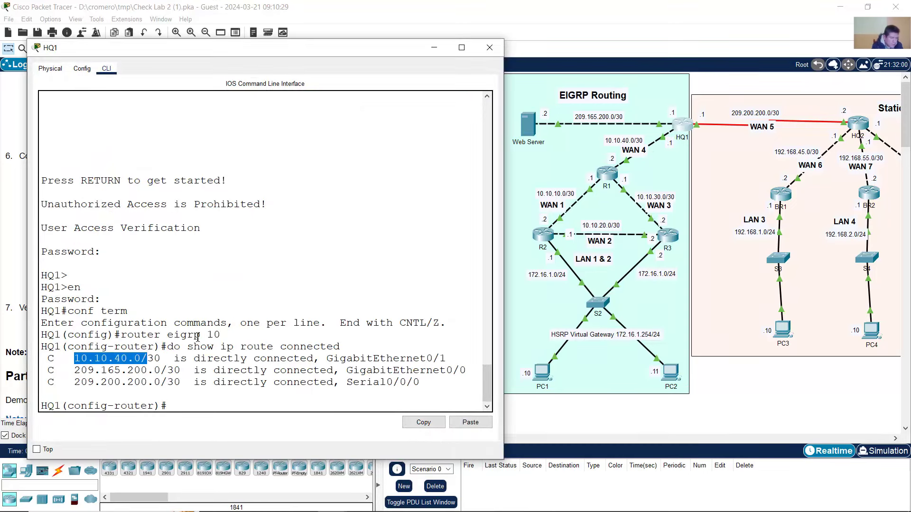
{"action": "left_click", "coordinate": [666, 39]}
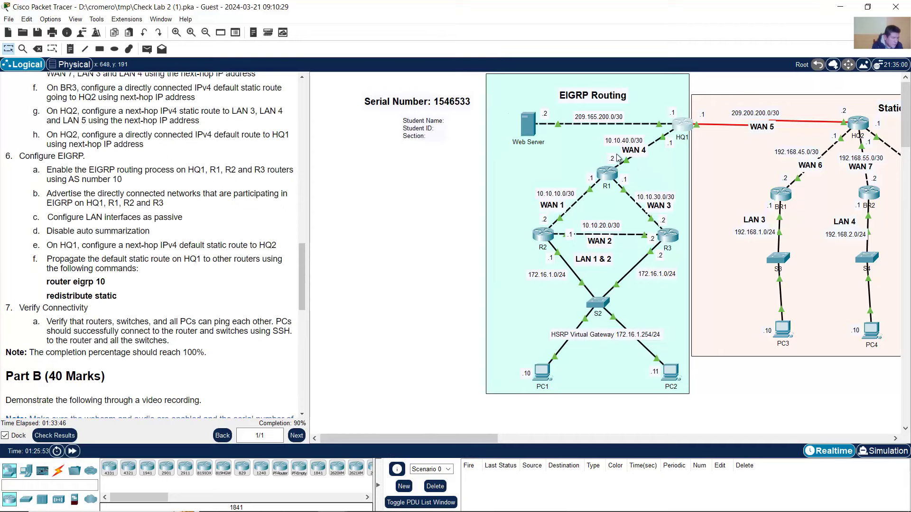
{"action": "left_click", "coordinate": [683, 126]}
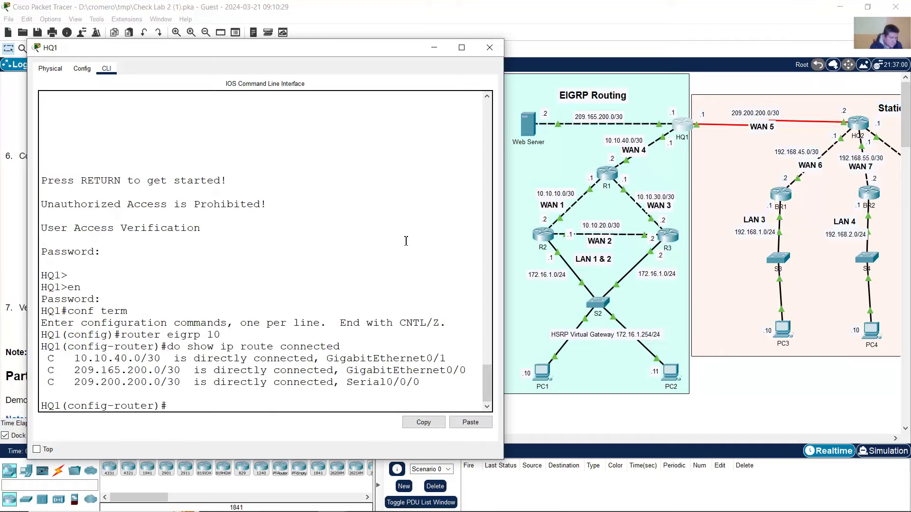
- Advertise network 10.10.40.0 0.0.0.3 in EIGRP 10
{"action": "type", "text": "network 10"}
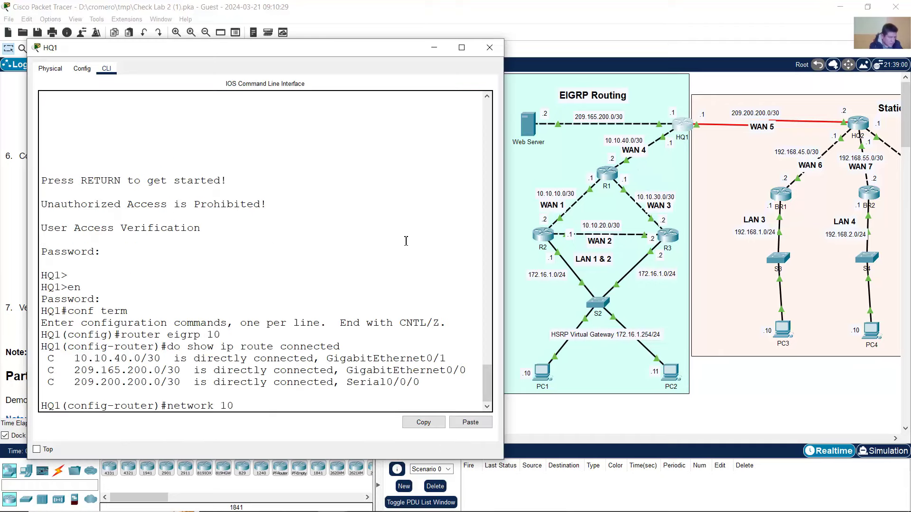
{"action": "type", "text": ".10.40.0 0.0.0.3"}
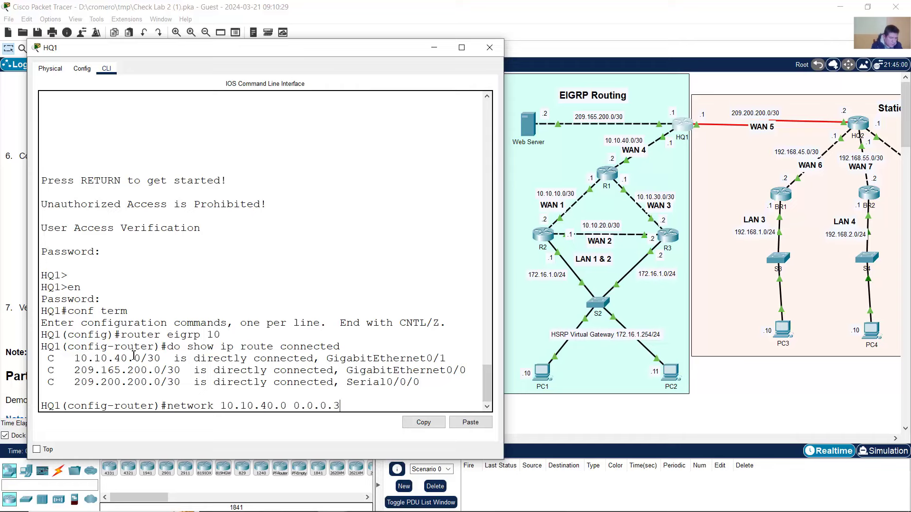
{"action": "left_click_drag", "start_coordinate": [134, 355], "coordinate": [245, 355]}
{"action": "left_click", "coordinate": [378, 408]}
{"action": "key", "text": "Return"}
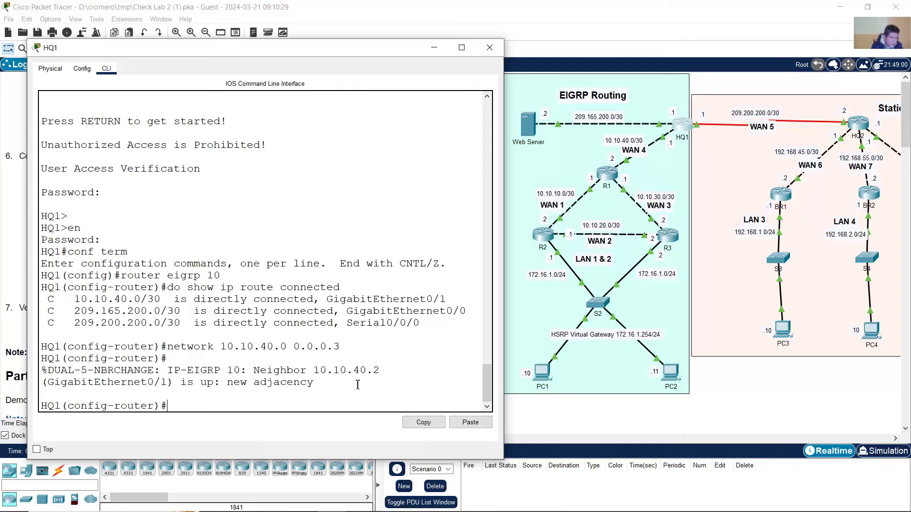
{"action": "left_click", "coordinate": [654, 34]}
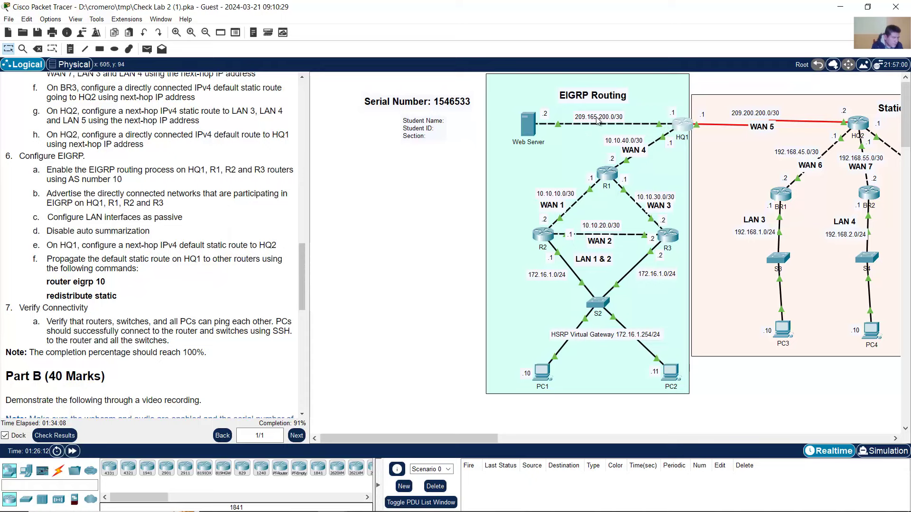
- Advertise network 209.165.200.0 0.0.0.3 in EIGRP 10, the serial link network
{"action": "left_click", "coordinate": [684, 128]}
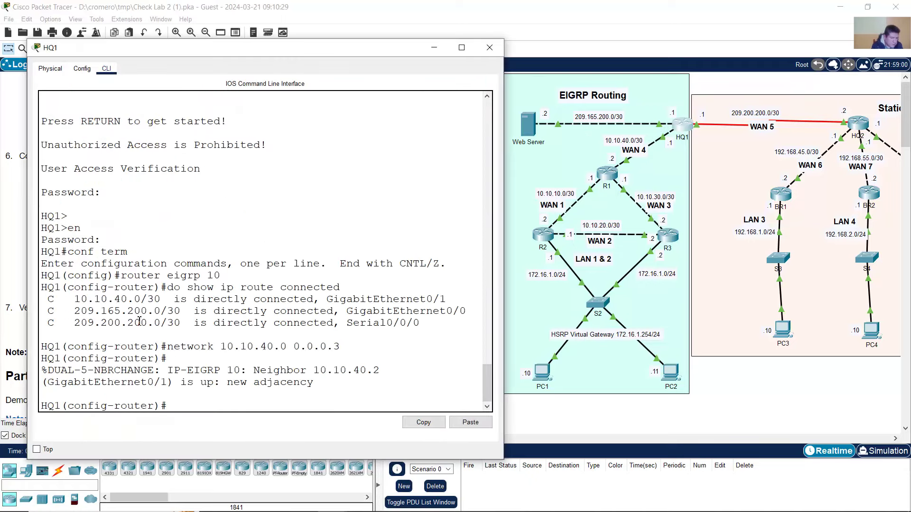
{"action": "left_click_drag", "start_coordinate": [75, 311], "coordinate": [161, 311]}
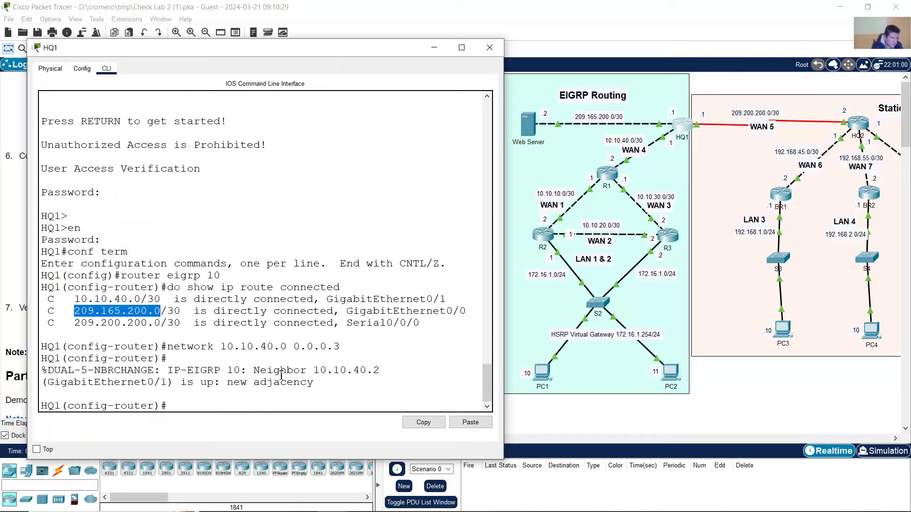
{"action": "left_click", "coordinate": [280, 375]}
{"action": "type", "text": "network "}
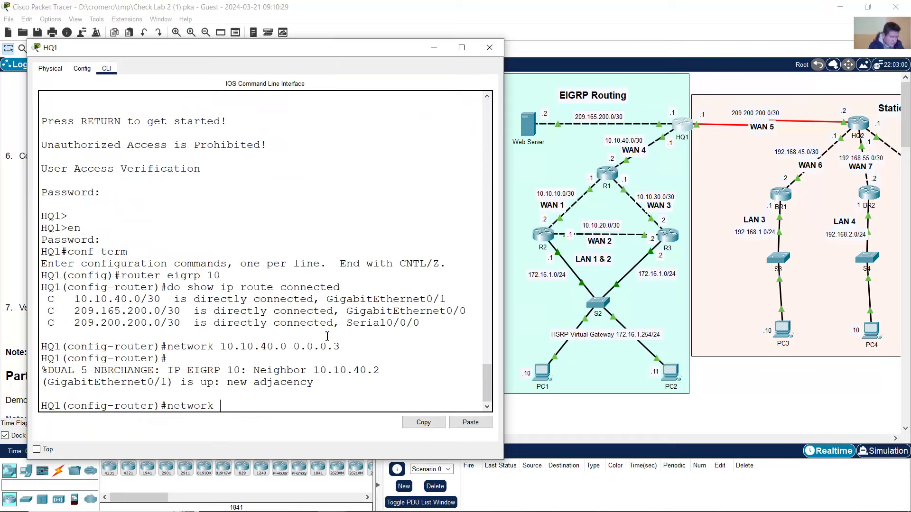
{"action": "type", "text": "209.165.2"}
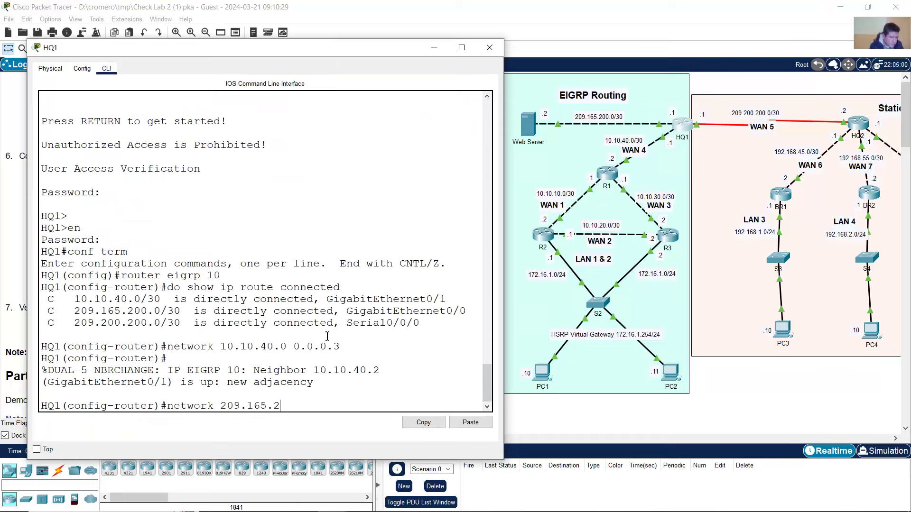
{"action": "type", "text": "00.0 0.0.0.3"}
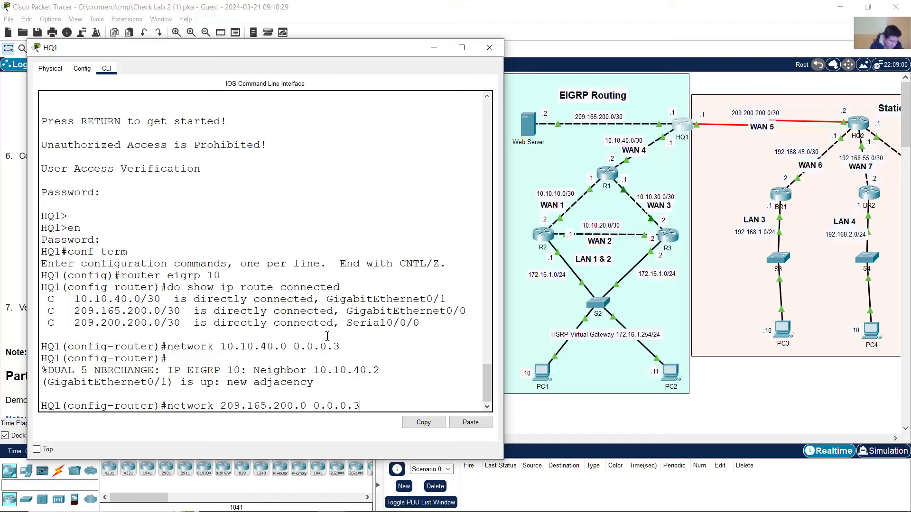
{"action": "key", "text": "Return"}
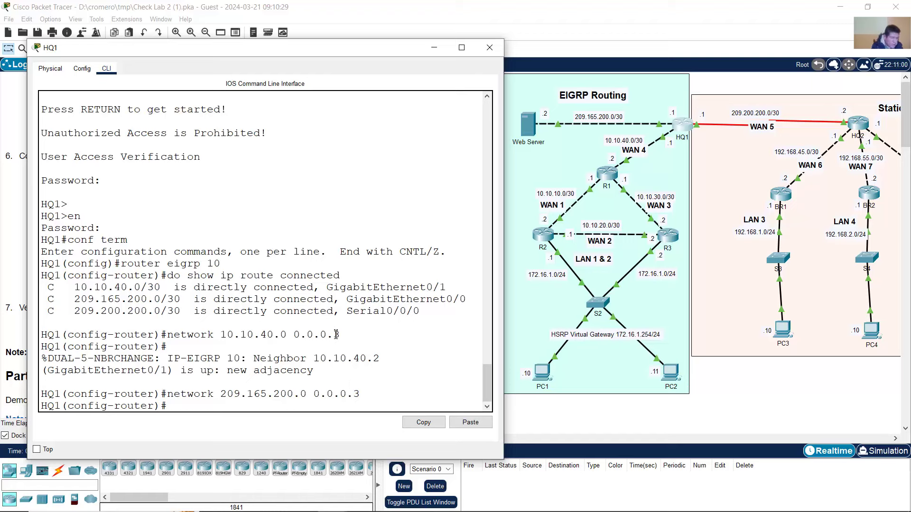
{"action": "left_click_drag", "start_coordinate": [75, 311], "coordinate": [147, 311]}
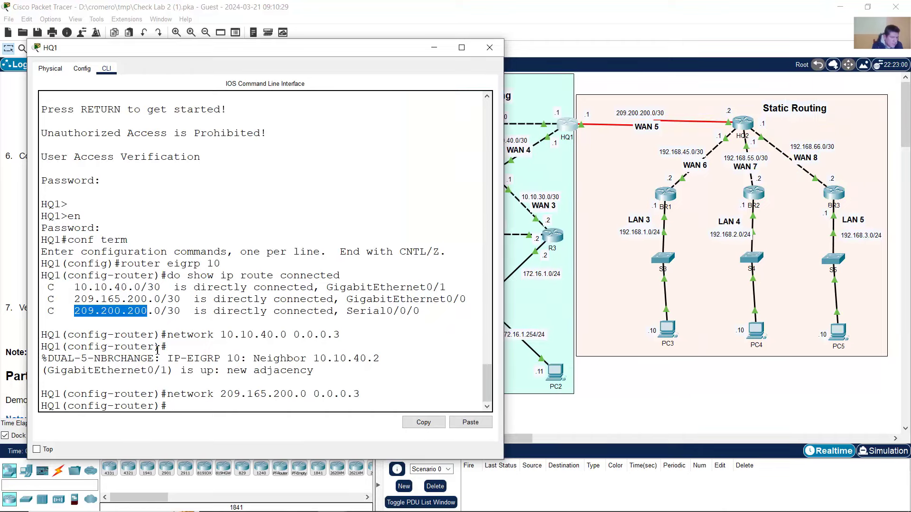
{"action": "left_click", "coordinate": [150, 334]}
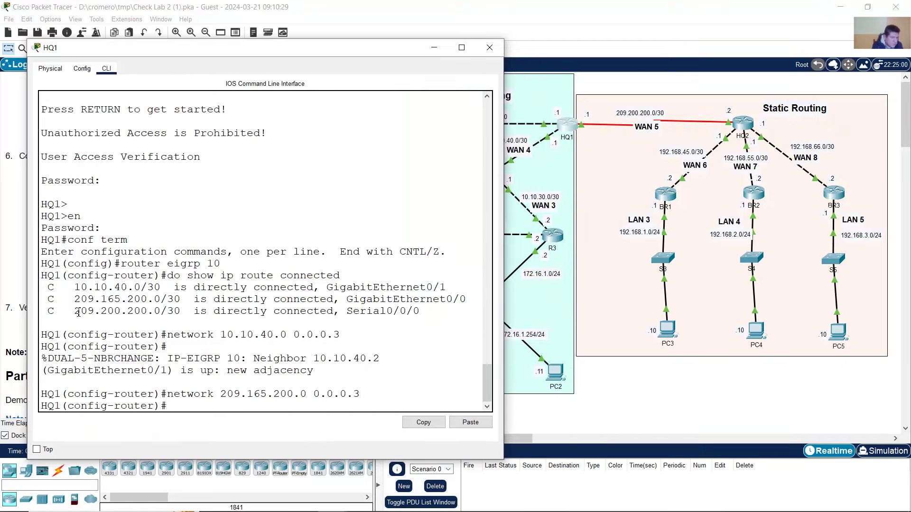
{"action": "left_click_drag", "start_coordinate": [79, 311], "coordinate": [153, 310]}
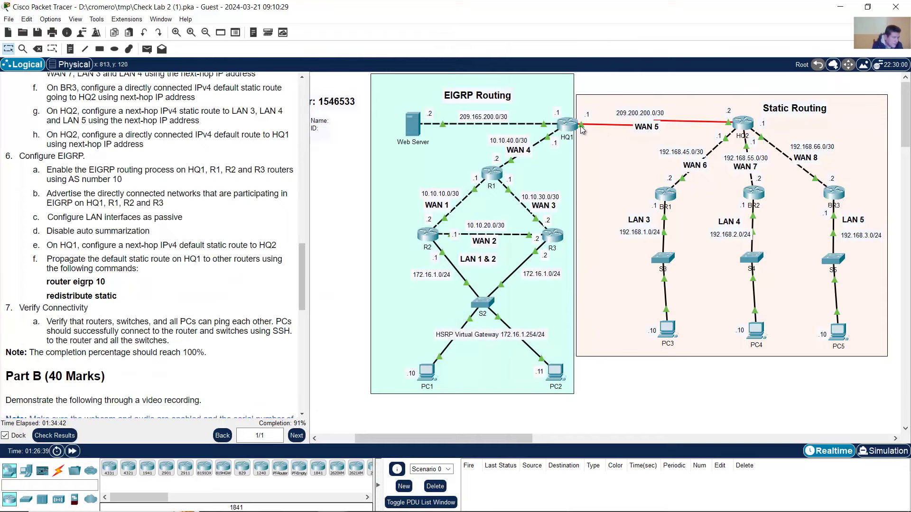
{"action": "left_click", "coordinate": [567, 124]}
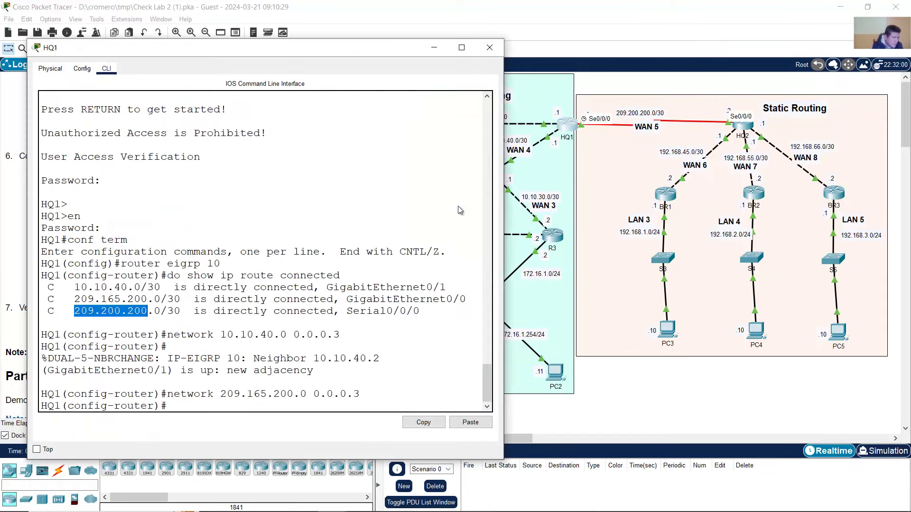
{"action": "left_click", "coordinate": [108, 321]}
{"action": "left_click_drag", "start_coordinate": [81, 311], "coordinate": [181, 312]}
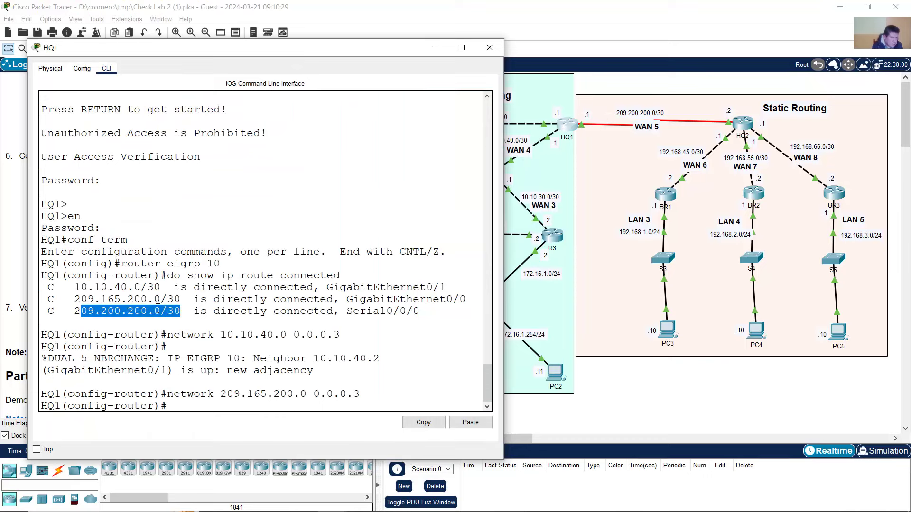
- Make serial interface s0/0/0 passive in EIGRP 10, correcting the mistyped passive-interface command
{"action": "left_click", "coordinate": [372, 5]}
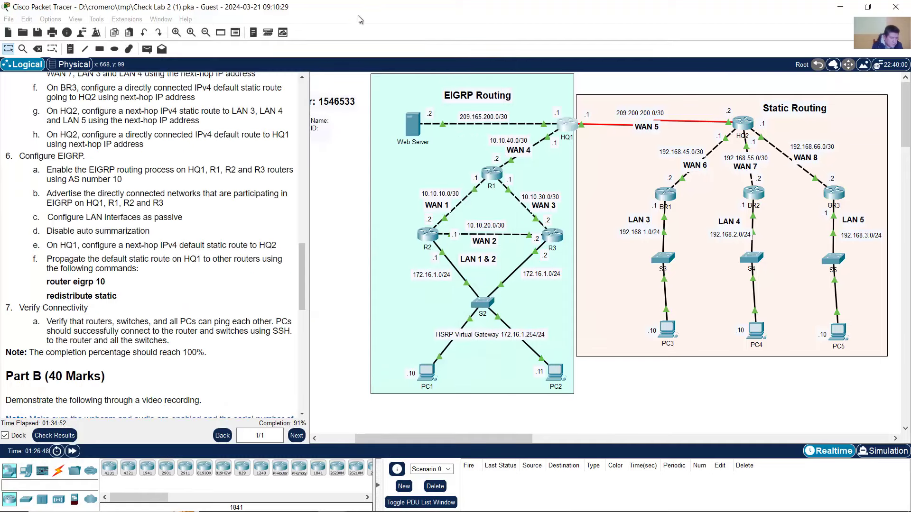
{"action": "triple_click", "coordinate": [116, 180]}
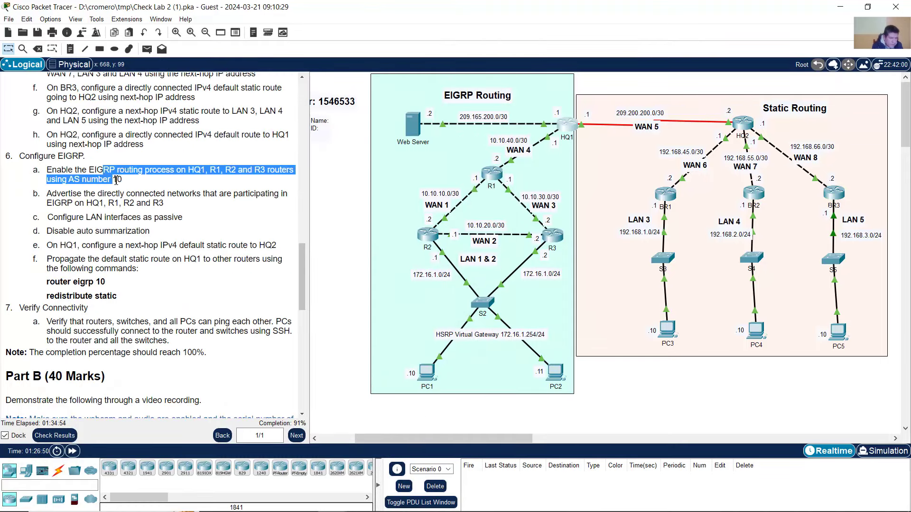
{"action": "left_click_drag", "start_coordinate": [112, 193], "coordinate": [167, 218]}
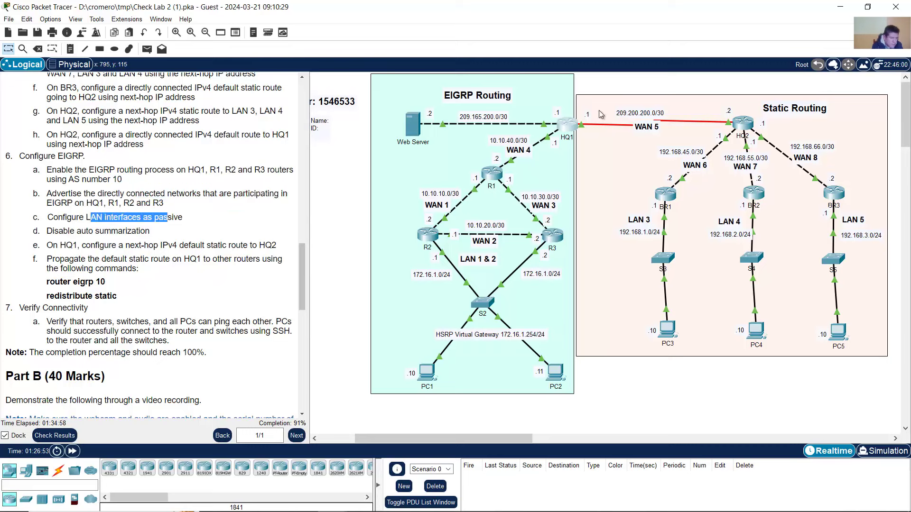
{"action": "left_click", "coordinate": [625, 88]}
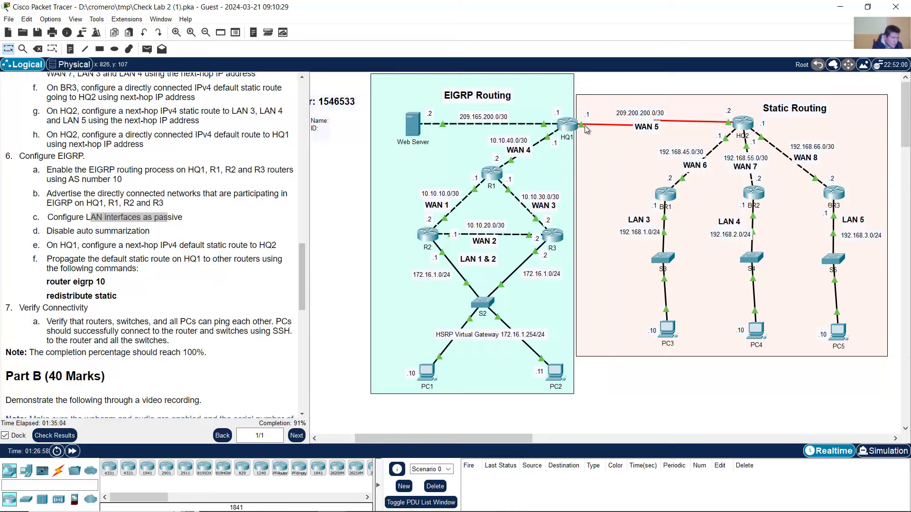
{"action": "mouse_move", "coordinate": [584, 129]}
{"action": "left_click", "coordinate": [568, 124]}
{"action": "type", "text": "passsi"}
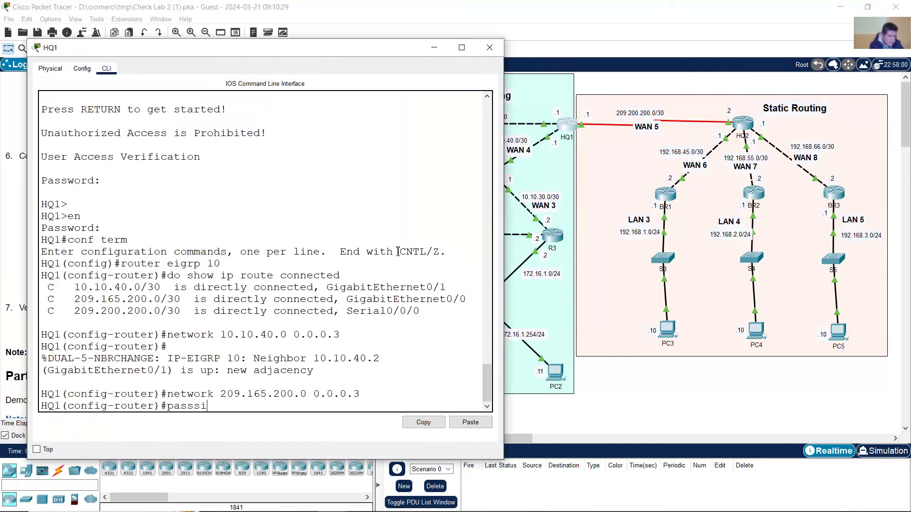
{"action": "type", "text": "ve-interface s0/0/0"}
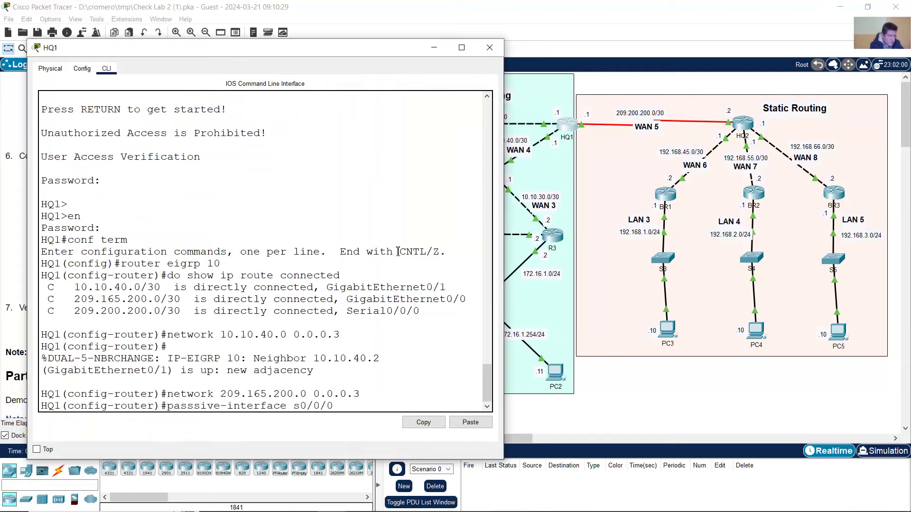
{"action": "key", "text": "Return"}
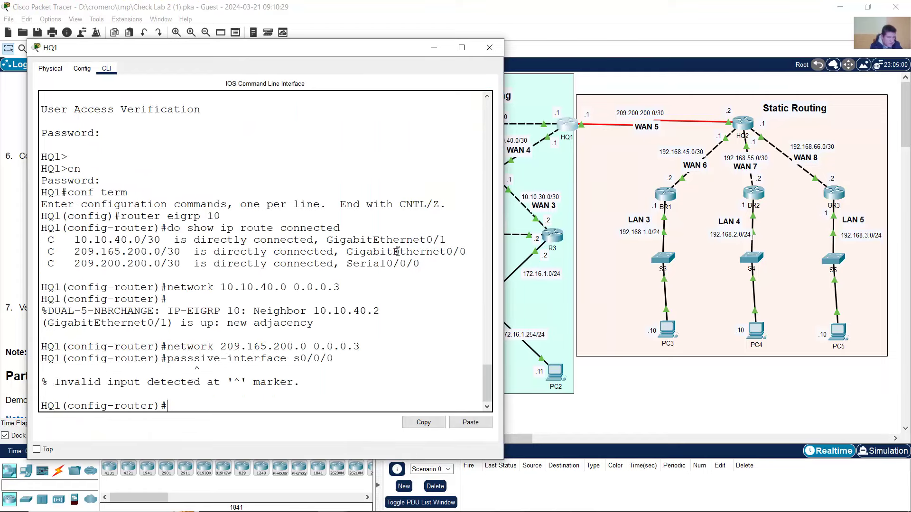
{"action": "key", "text": "Up"}
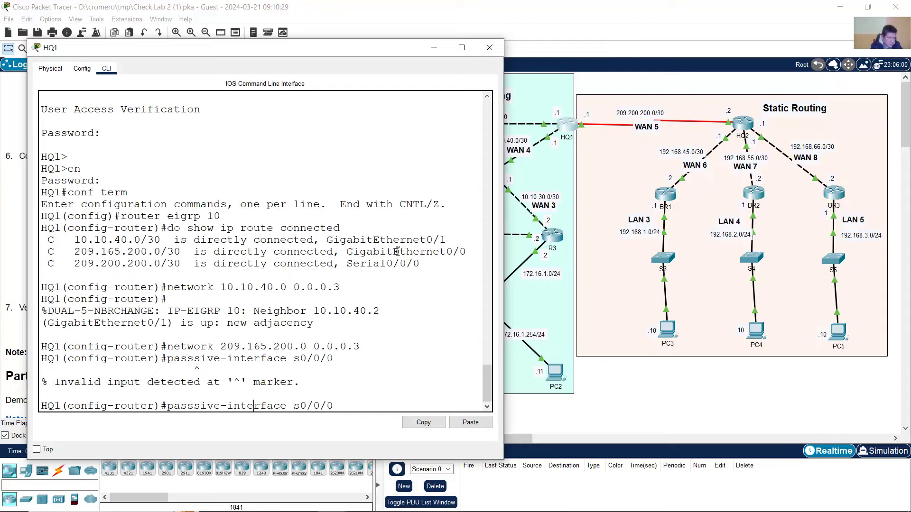
{"action": "key", "text": "BackSpace"}
{"action": "key", "text": "Return"}
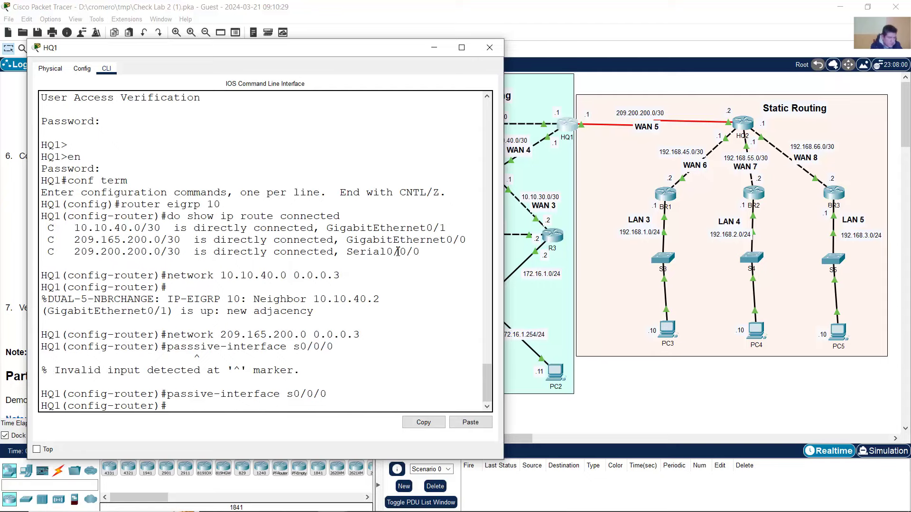
- Disable automatic summarization with no auto-summary
{"action": "left_click", "coordinate": [489, 48]}
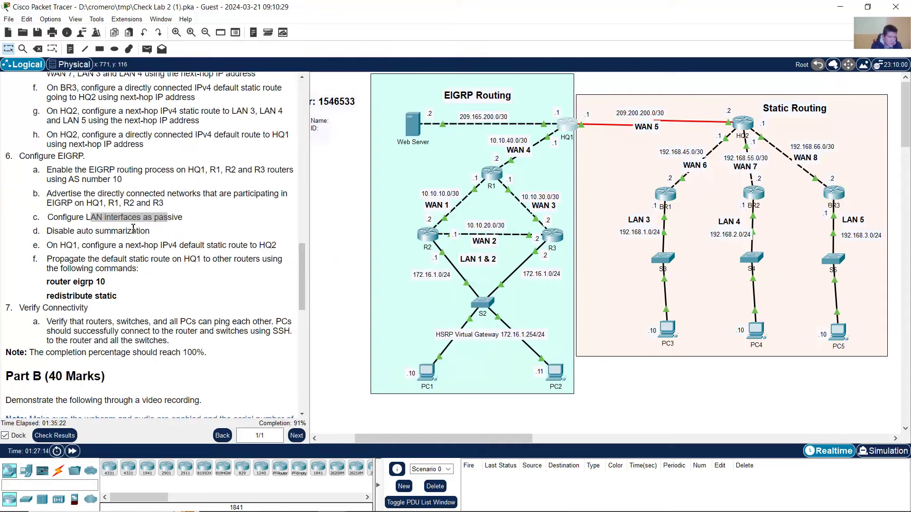
{"action": "left_click_drag", "start_coordinate": [63, 231], "coordinate": [151, 231]}
{"action": "left_click", "coordinate": [567, 124]}
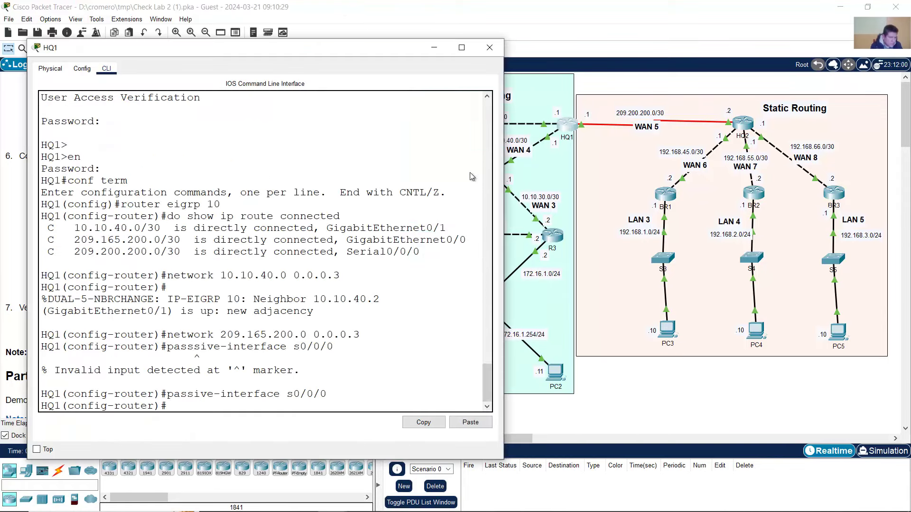
{"action": "type", "text": "no auto-su"}
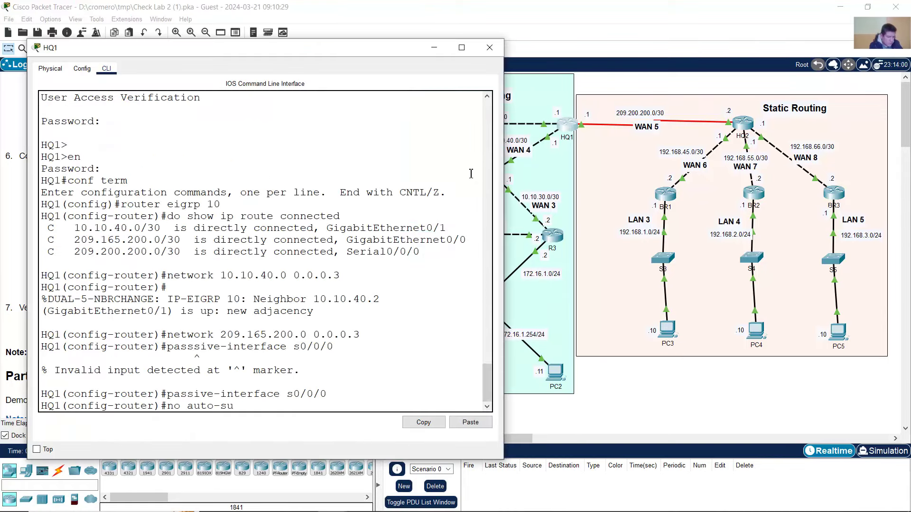
{"action": "type", "text": "mmary"}
{"action": "key", "text": "Return"}
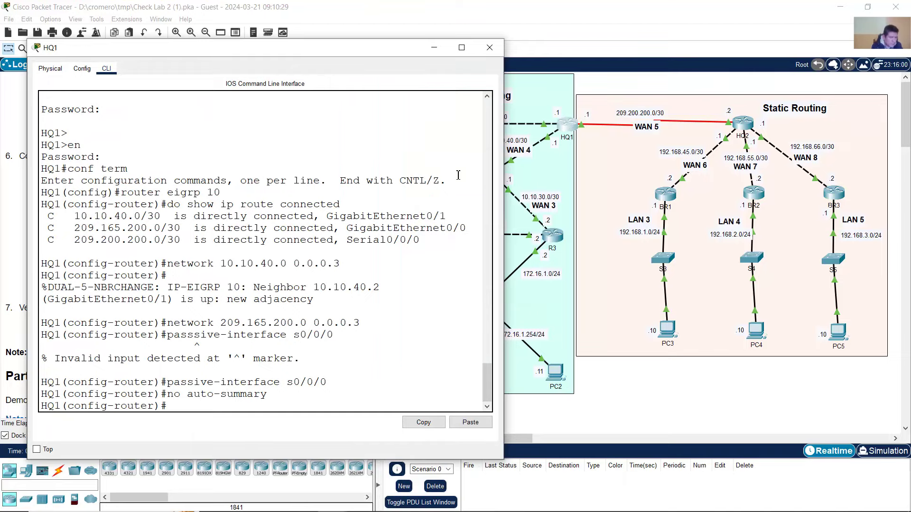
- Review the lab tasks for HQ1's default static route and the redistribute static command
{"action": "left_click", "coordinate": [489, 48]}
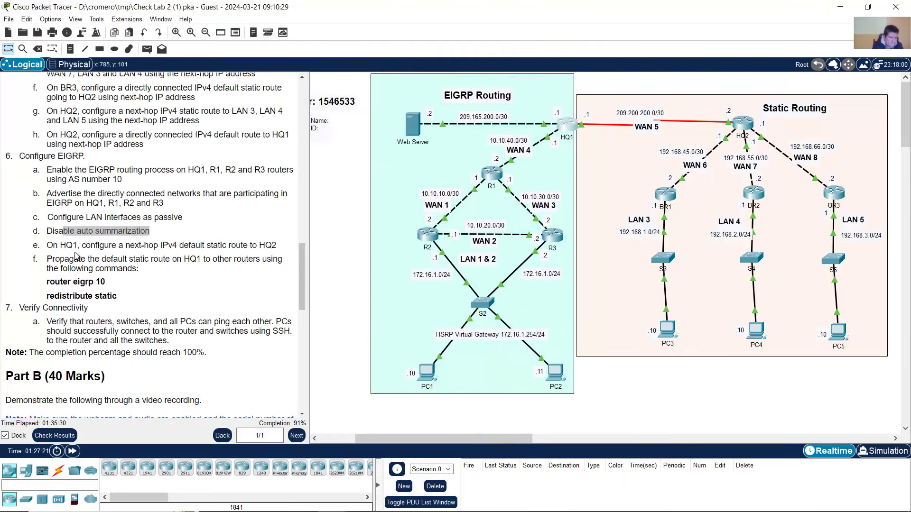
{"action": "left_click_drag", "start_coordinate": [68, 247], "coordinate": [187, 246]}
{"action": "left_click", "coordinate": [78, 246]}
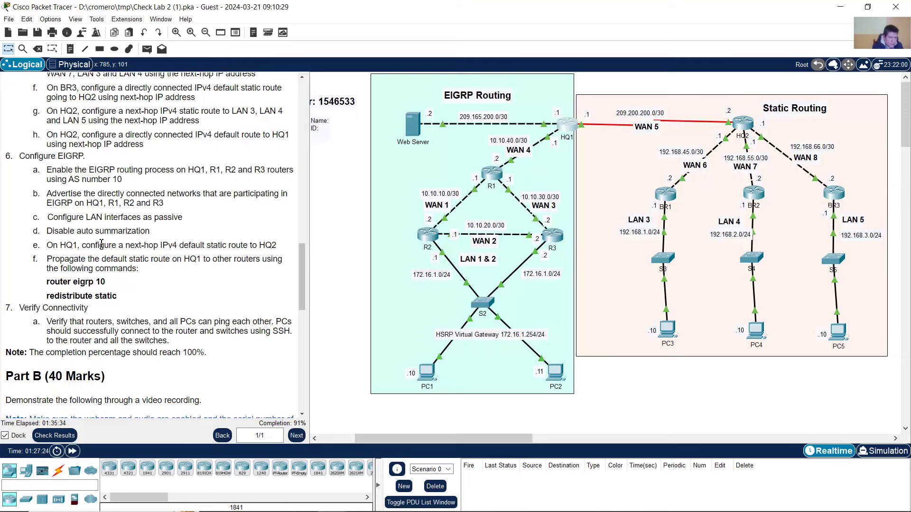
{"action": "left_click_drag", "start_coordinate": [91, 247], "coordinate": [278, 246]}
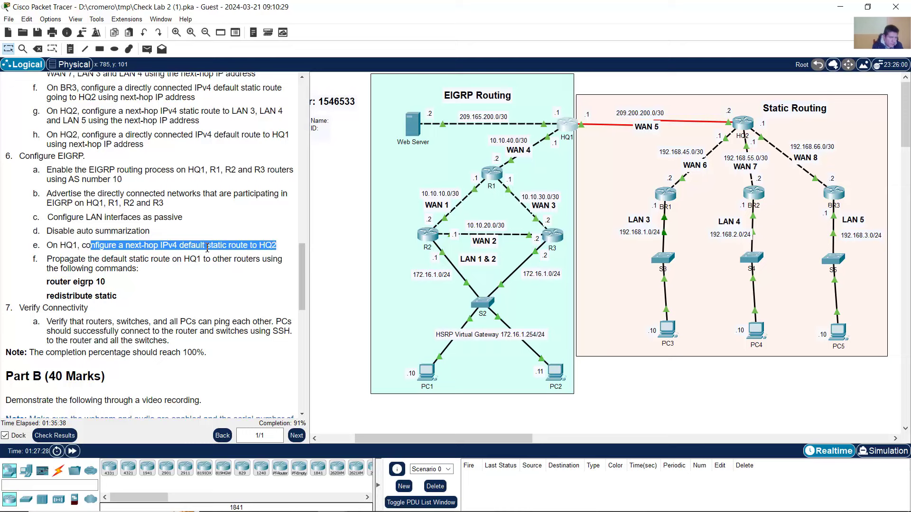
{"action": "left_click_drag", "start_coordinate": [66, 246], "coordinate": [220, 251]}
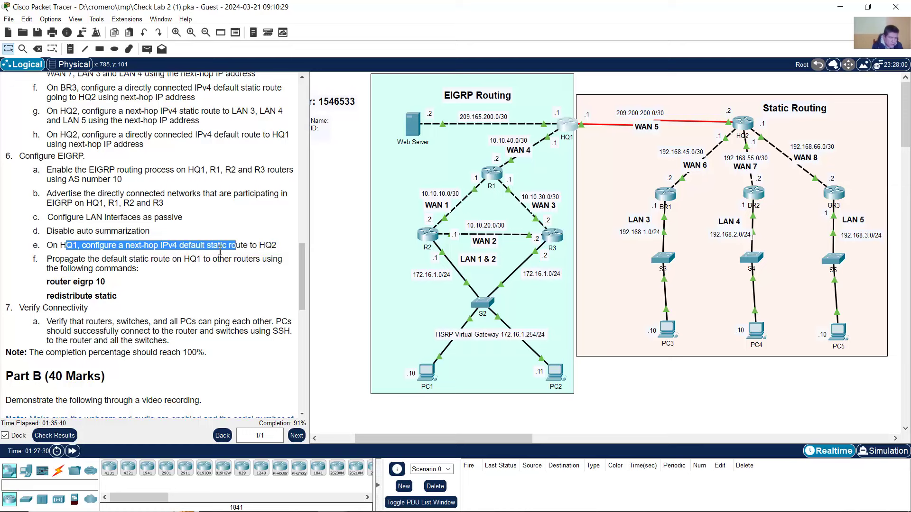
{"action": "left_click", "coordinate": [220, 251]}
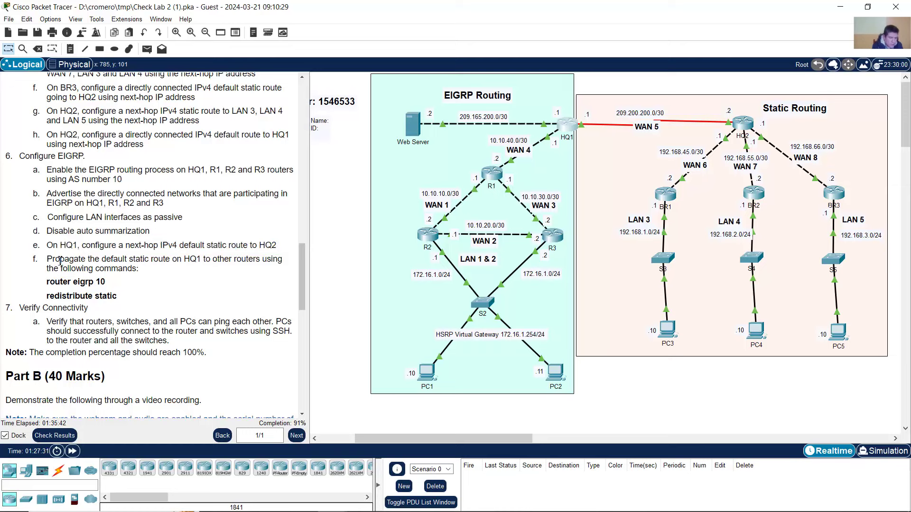
{"action": "left_click_drag", "start_coordinate": [60, 259], "coordinate": [142, 271]}
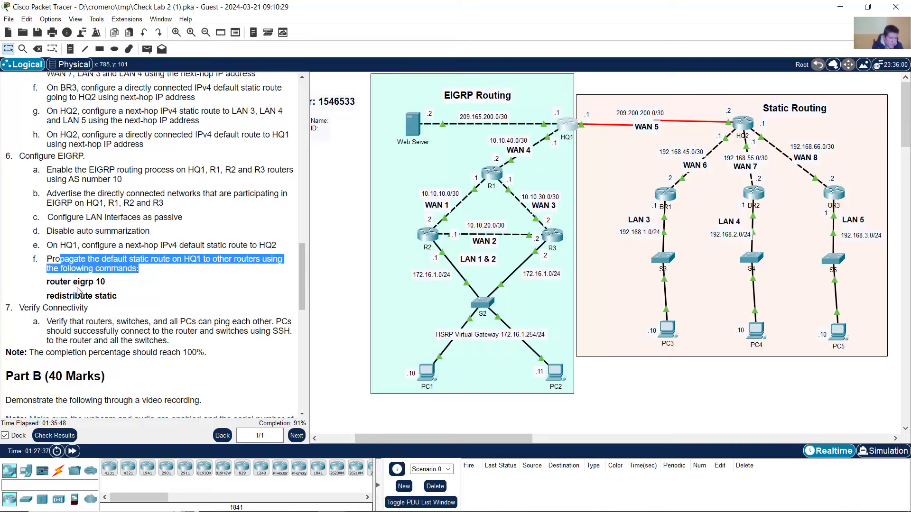
{"action": "left_click_drag", "start_coordinate": [49, 296], "coordinate": [121, 299]}
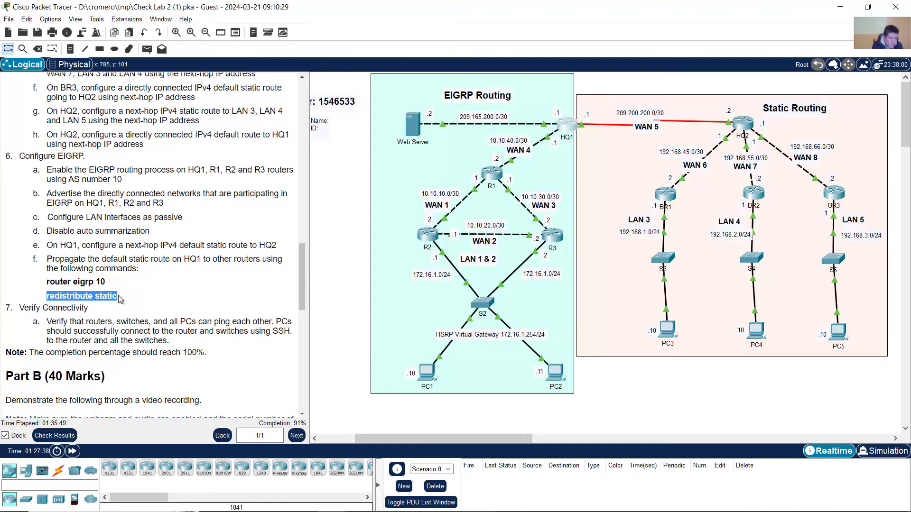
{"action": "left_click", "coordinate": [59, 285]}
{"action": "left_click_drag", "start_coordinate": [59, 284], "coordinate": [110, 286]}
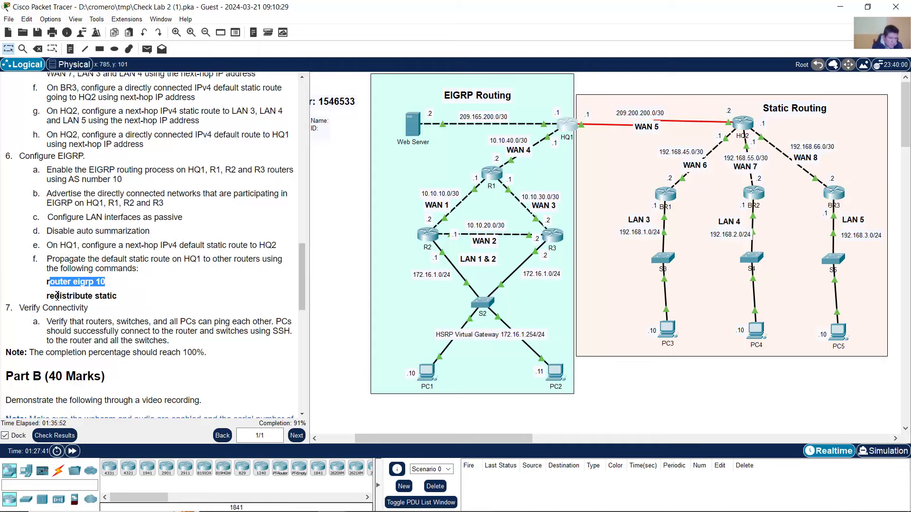
{"action": "left_click_drag", "start_coordinate": [56, 296], "coordinate": [116, 297]}
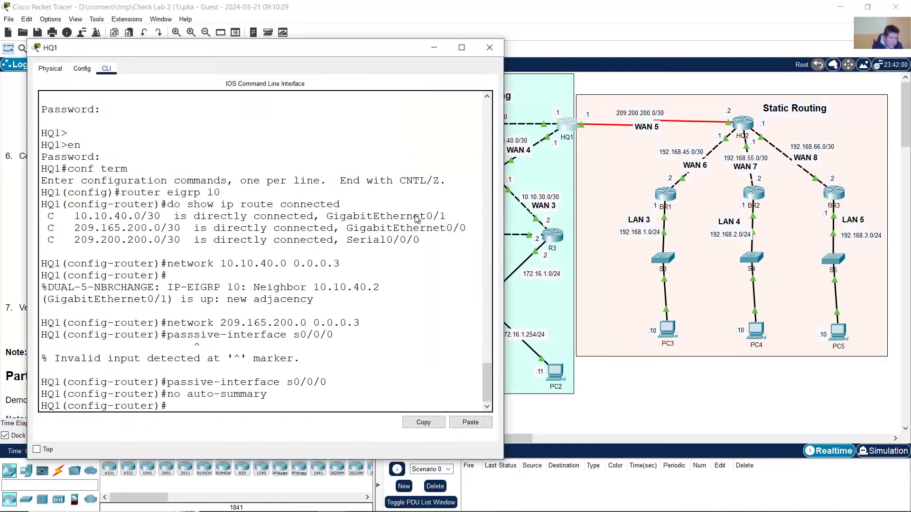
- Enter redistribute static under EIGRP 10, then exit to global configuration mode
{"action": "left_click", "coordinate": [566, 133]}
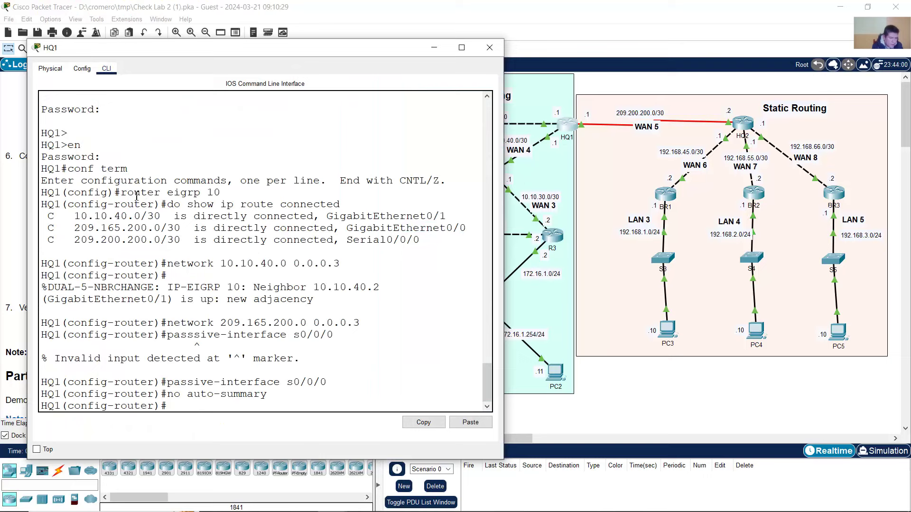
{"action": "left_click_drag", "start_coordinate": [121, 192], "coordinate": [226, 192]}
{"action": "left_click", "coordinate": [187, 403]}
{"action": "type", "text": "redistribute static"}
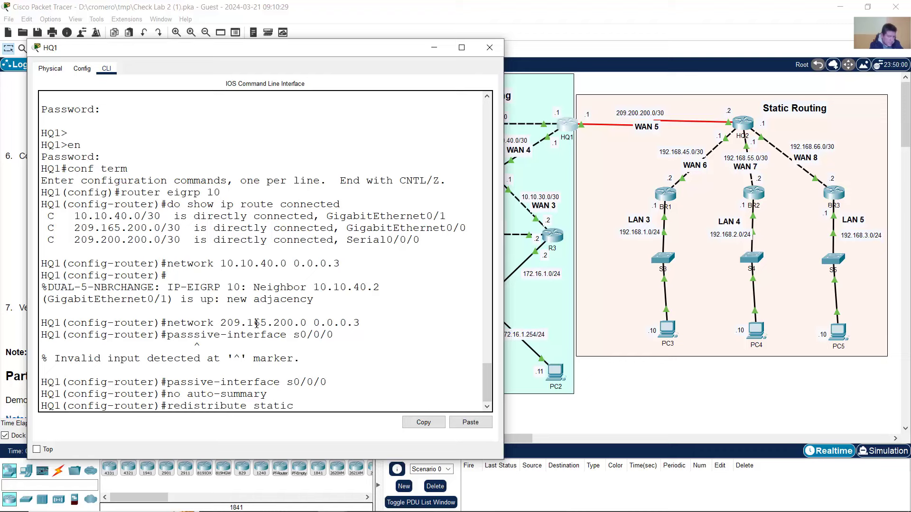
{"action": "key", "text": "Return"}
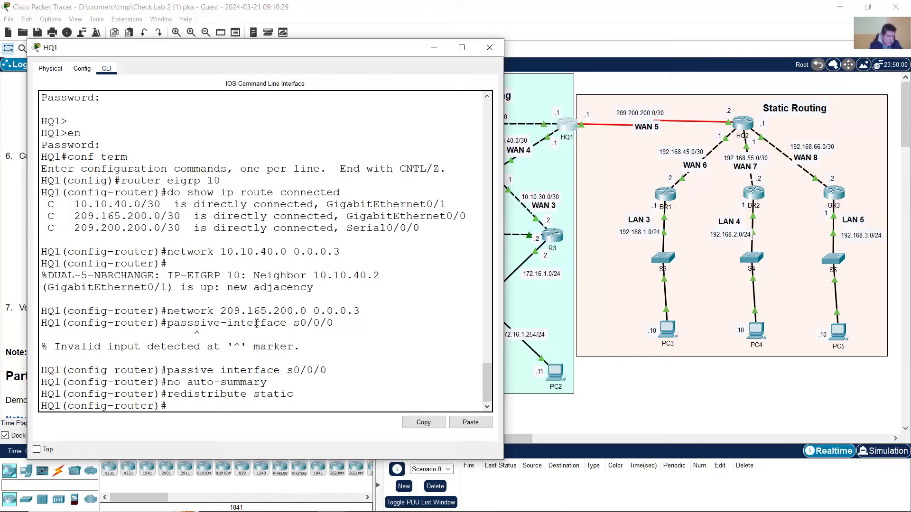
{"action": "type", "text": "exit"}
{"action": "key", "text": "Return"}
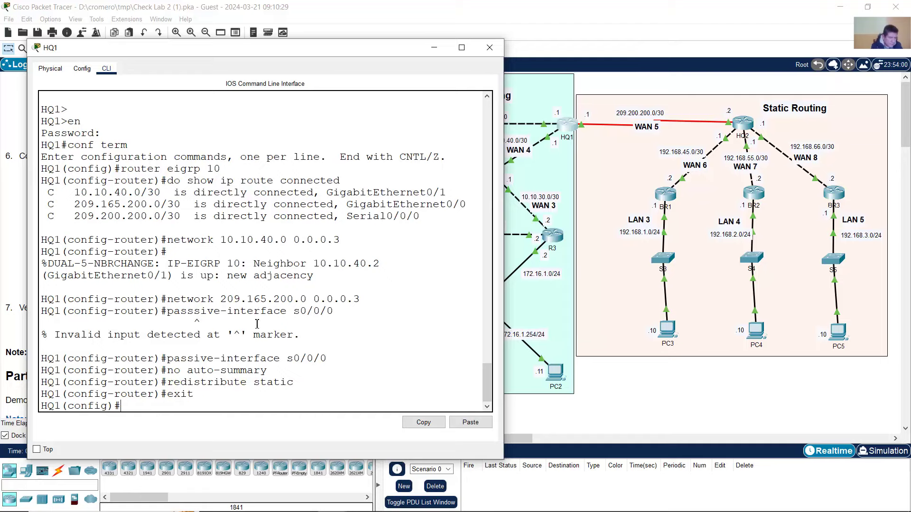
- Reread the HQ1 default static route task and check the console's current configuration context
{"action": "left_click", "coordinate": [456, 15]}
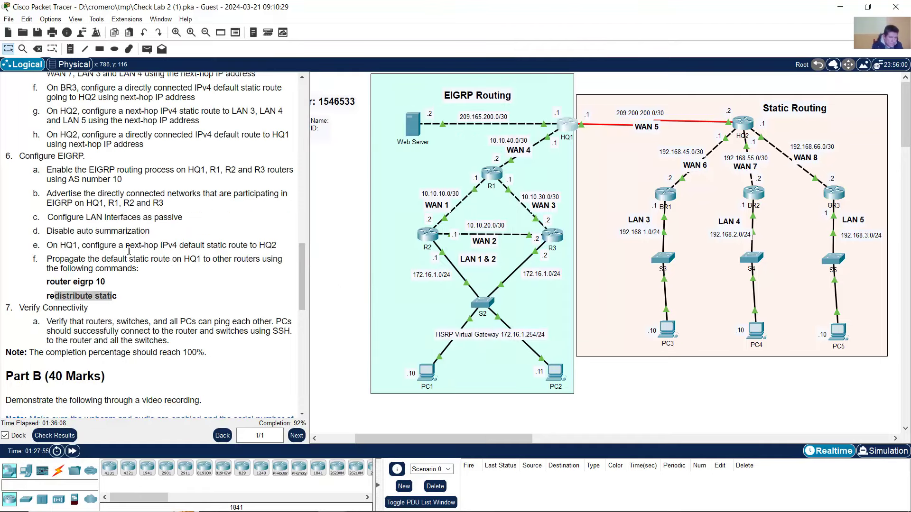
{"action": "left_click", "coordinate": [62, 250]}
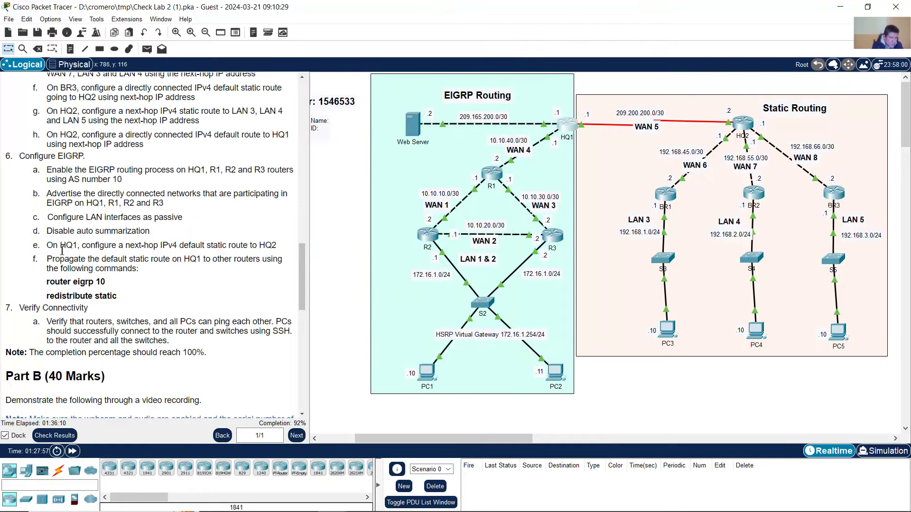
{"action": "left_click_drag", "start_coordinate": [62, 244], "coordinate": [275, 245]}
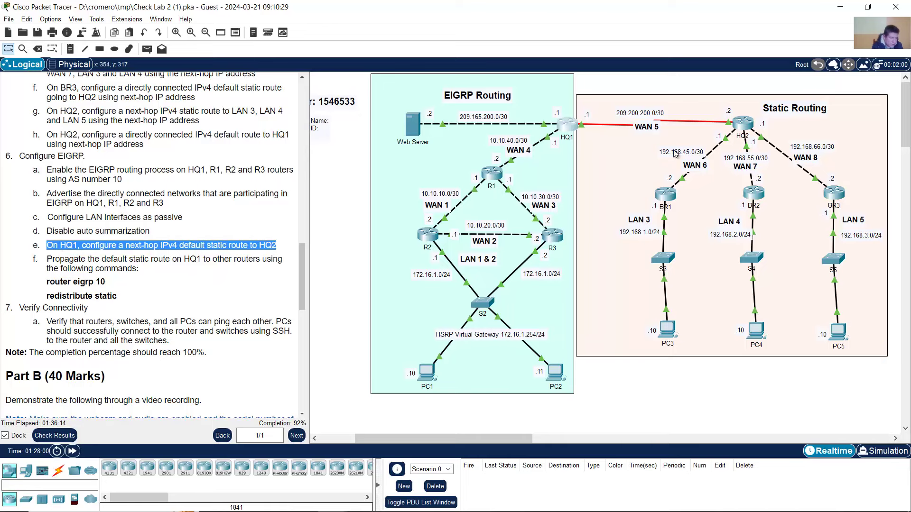
{"action": "left_click", "coordinate": [568, 125]}
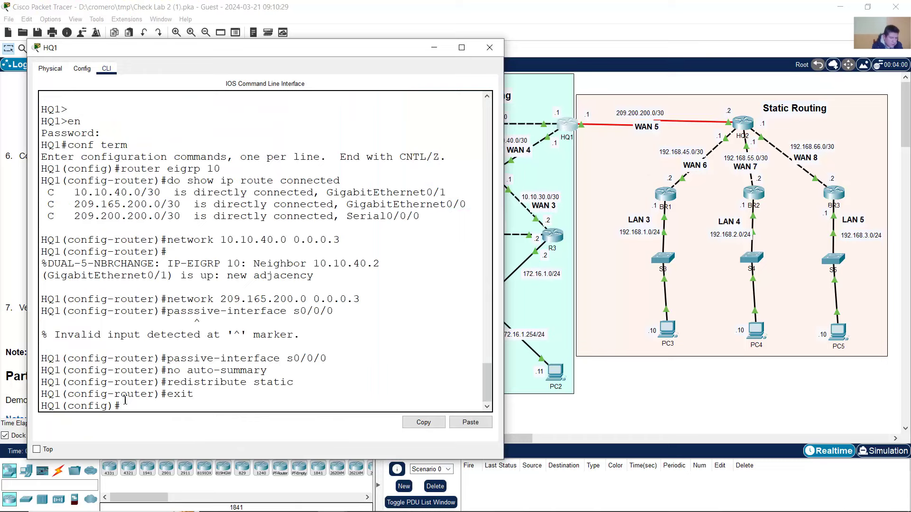
{"action": "left_click_drag", "start_coordinate": [80, 393], "coordinate": [162, 394]}
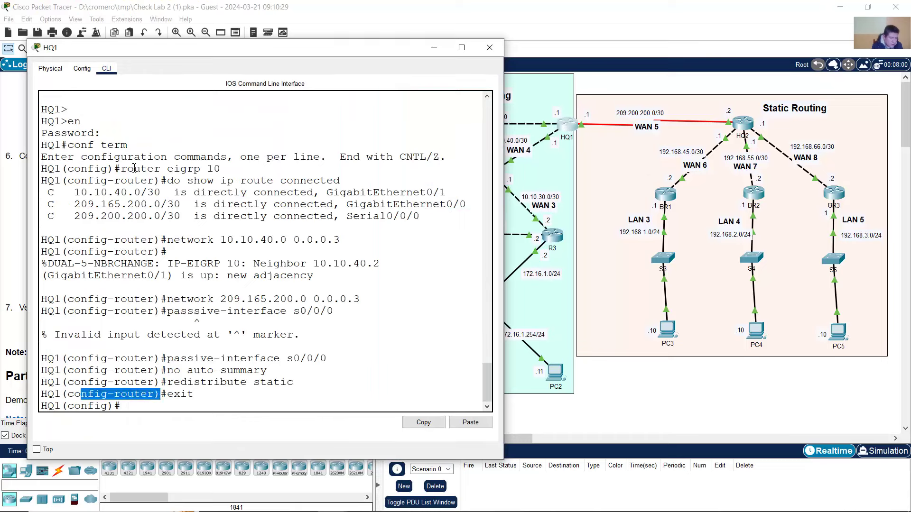
{"action": "left_click_drag", "start_coordinate": [123, 169], "coordinate": [226, 168]}
- Begin typing the default route 'ip route 0.' at HQ1's global configuration prompt
{"action": "left_click", "coordinate": [120, 370]}
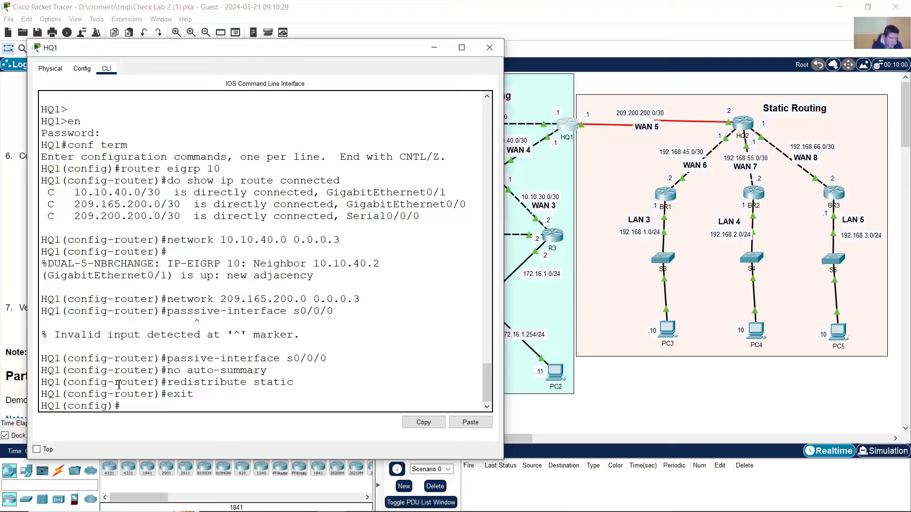
{"action": "left_click_drag", "start_coordinate": [117, 405], "coordinate": [33, 406]}
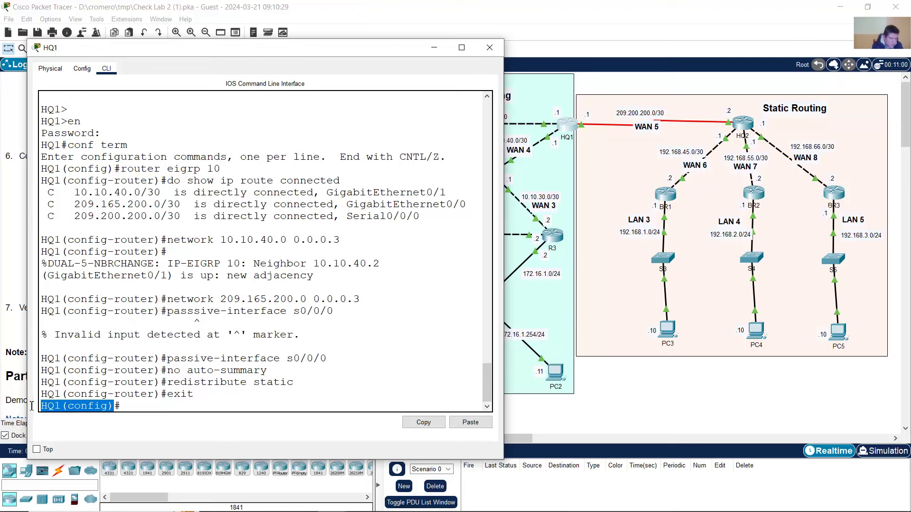
{"action": "left_click", "coordinate": [139, 407]}
{"action": "left_click_drag", "start_coordinate": [167, 395], "coordinate": [192, 400]}
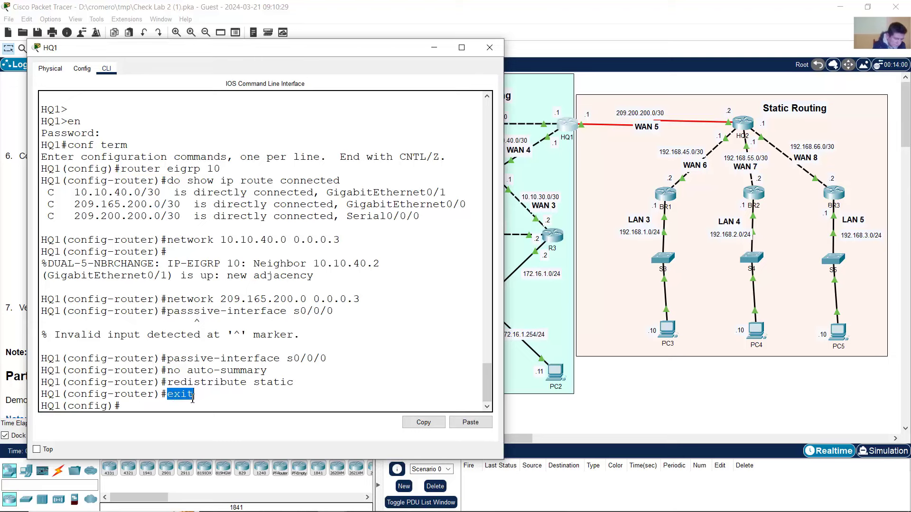
{"action": "left_click_drag", "start_coordinate": [122, 407], "coordinate": [40, 407]}
{"action": "left_click", "coordinate": [136, 407]}
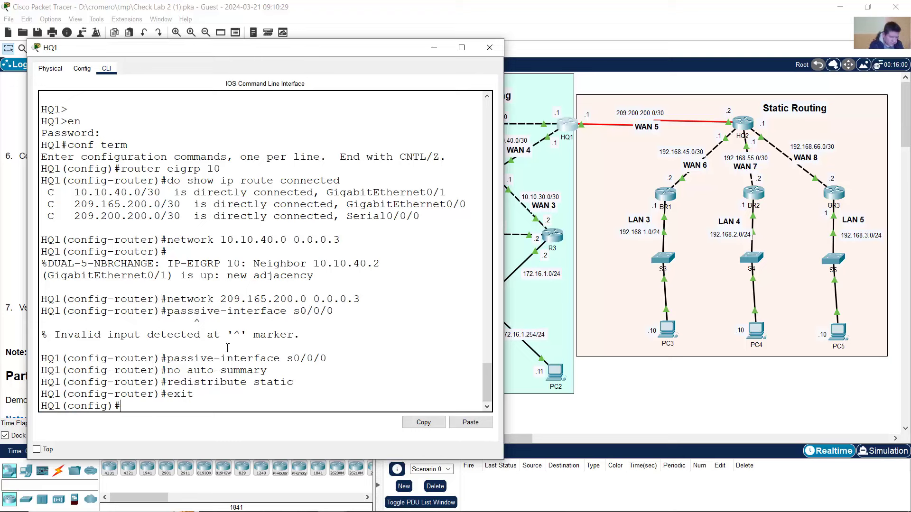
{"action": "type", "text": "ip route 0.0.0.0 0.0.0.0"}
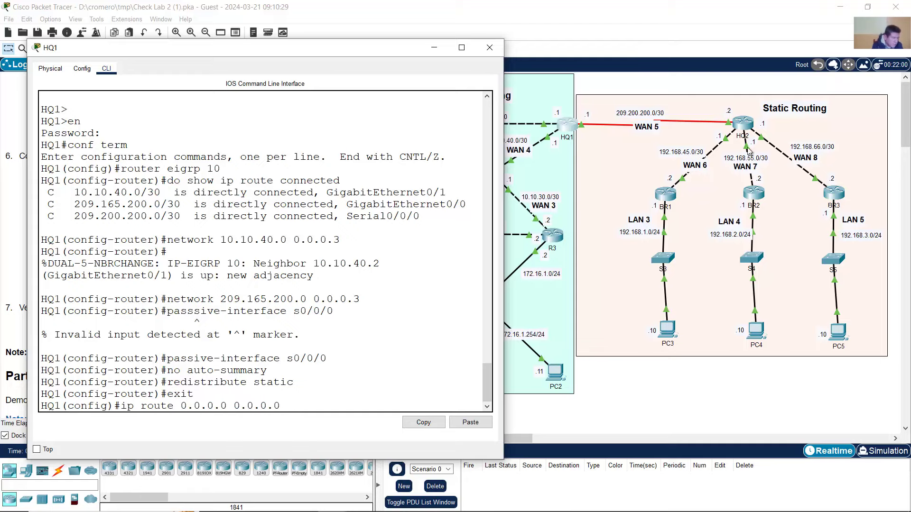
{"action": "left_click", "coordinate": [713, 76]}
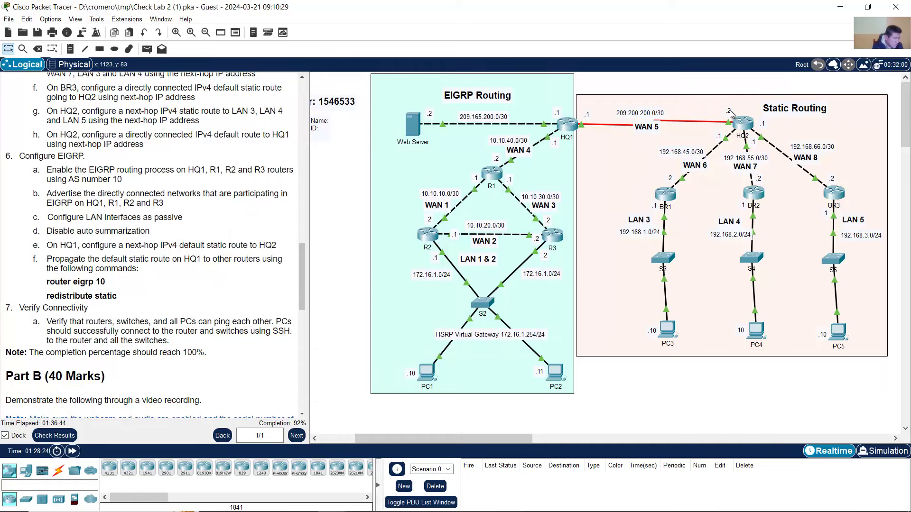
- Finish HQ1's default route 'ip route 0.0.0.0 0.0.0.0 209.200.200.2' and return to the topology
{"action": "left_click", "coordinate": [568, 138]}
{"action": "type", "text": "2"}
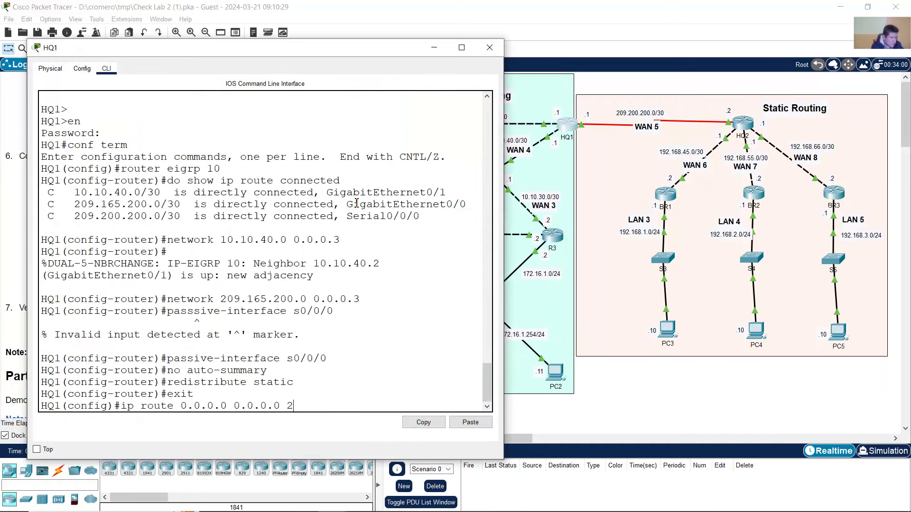
{"action": "type", "text": "09.200.200.2"}
{"action": "key", "text": "Return"}
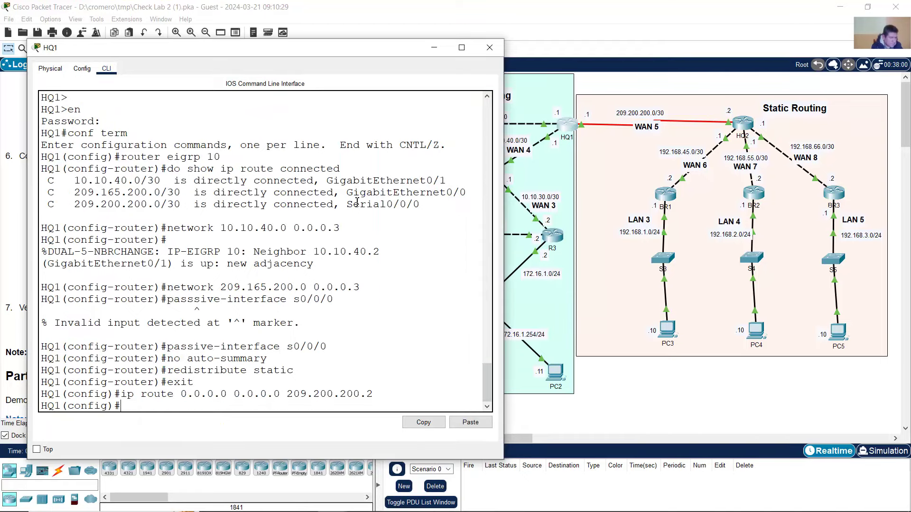
{"action": "left_click", "coordinate": [353, 6]}
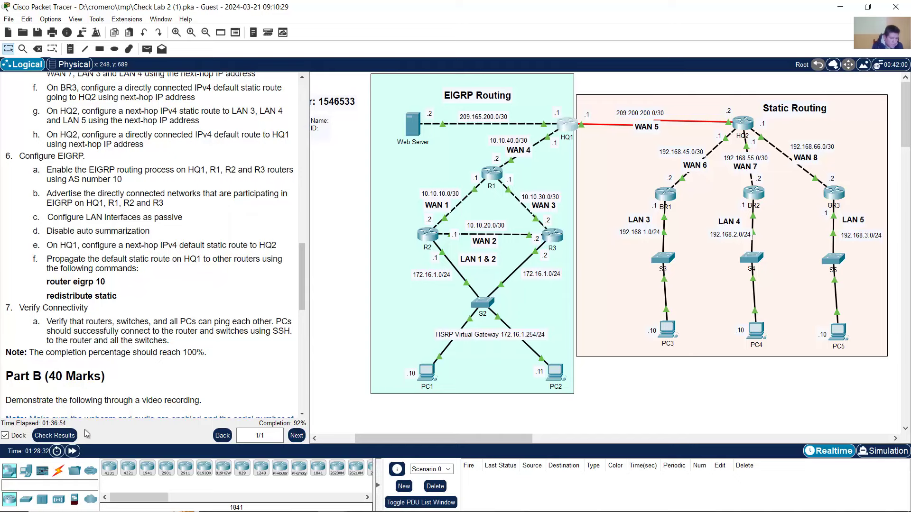
- Open the activity results and inspect HQ2's Static Routes items Route1 and Route2
{"action": "left_click", "coordinate": [54, 436]}
{"action": "left_click", "coordinate": [95, 72]}
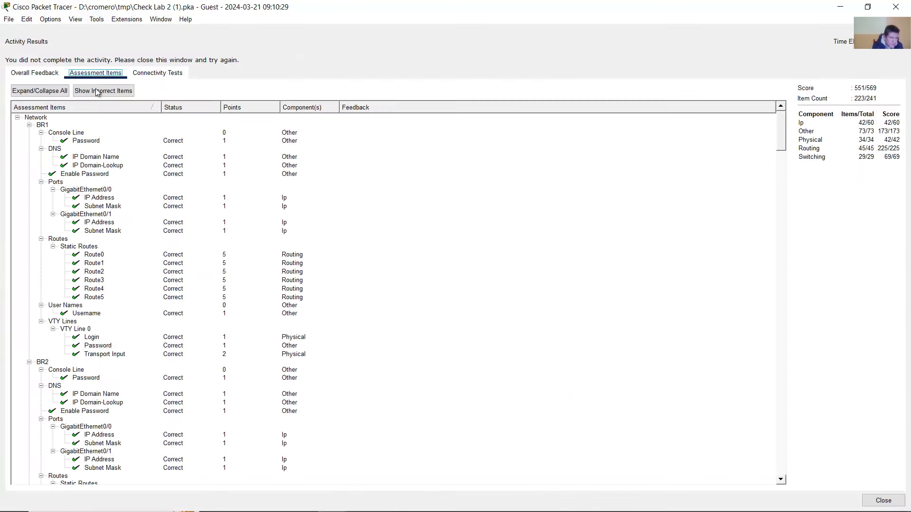
{"action": "scroll", "coordinate": [126, 263], "scroll_direction": "down", "scroll_amount": 10}
{"action": "scroll", "coordinate": [125, 260], "scroll_direction": "down", "scroll_amount": 15}
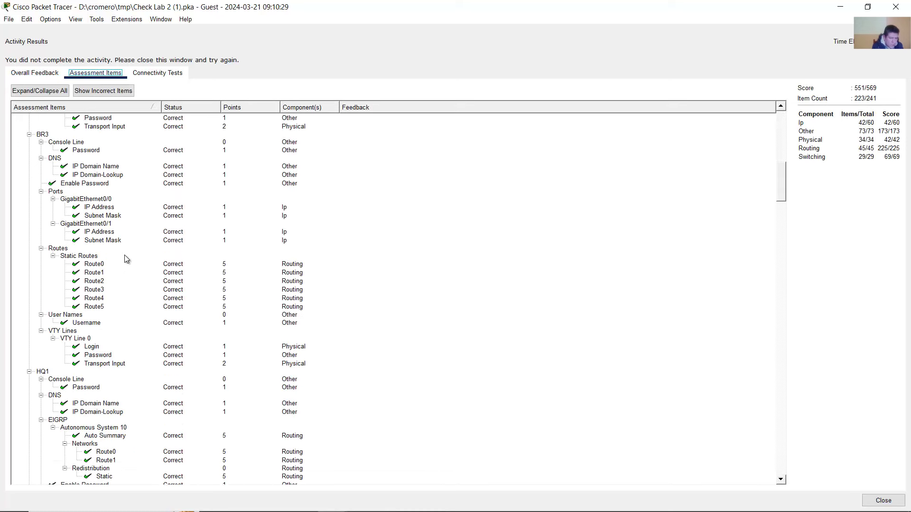
{"action": "scroll", "coordinate": [114, 263], "scroll_direction": "down", "scroll_amount": 3}
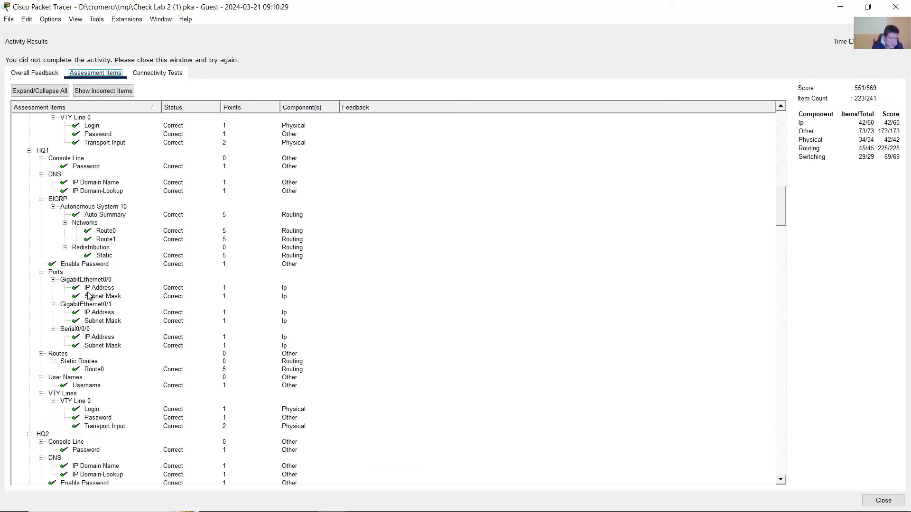
{"action": "scroll", "coordinate": [95, 337], "scroll_direction": "down", "scroll_amount": 8}
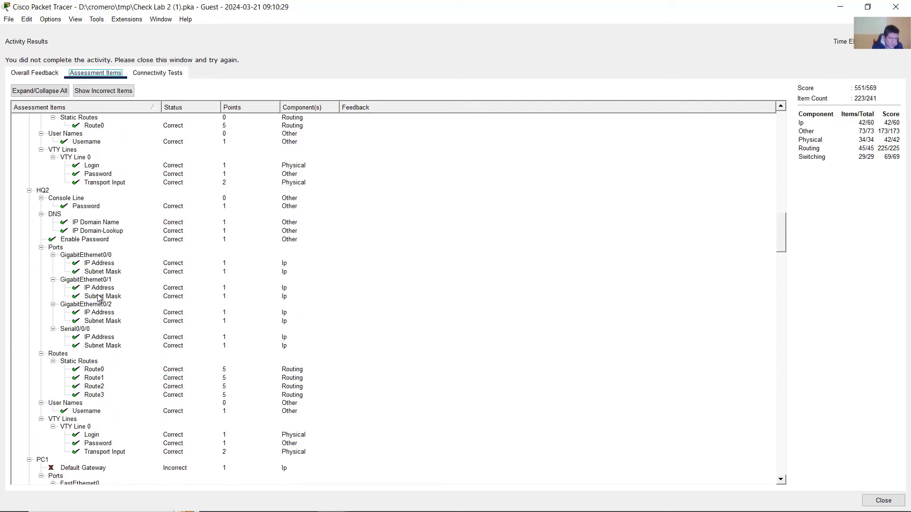
{"action": "scroll", "coordinate": [98, 318], "scroll_direction": "down", "scroll_amount": 1}
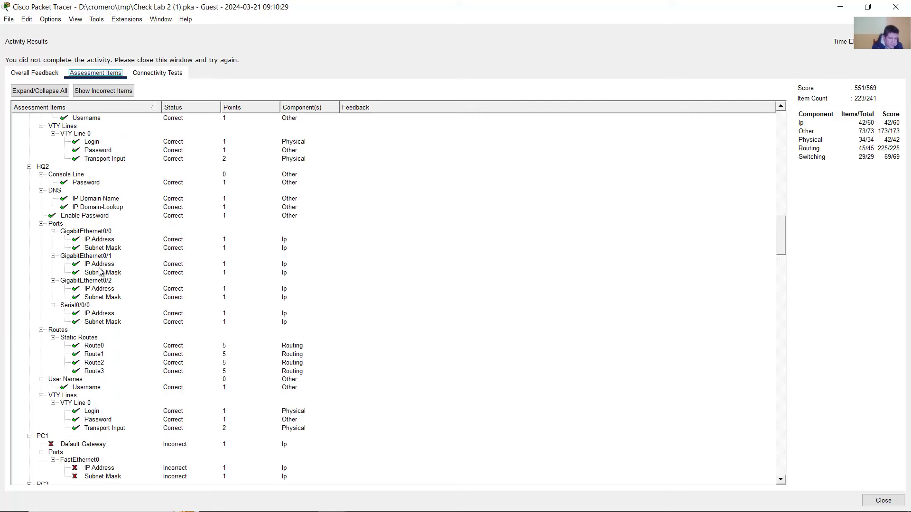
{"action": "left_click", "coordinate": [81, 338]}
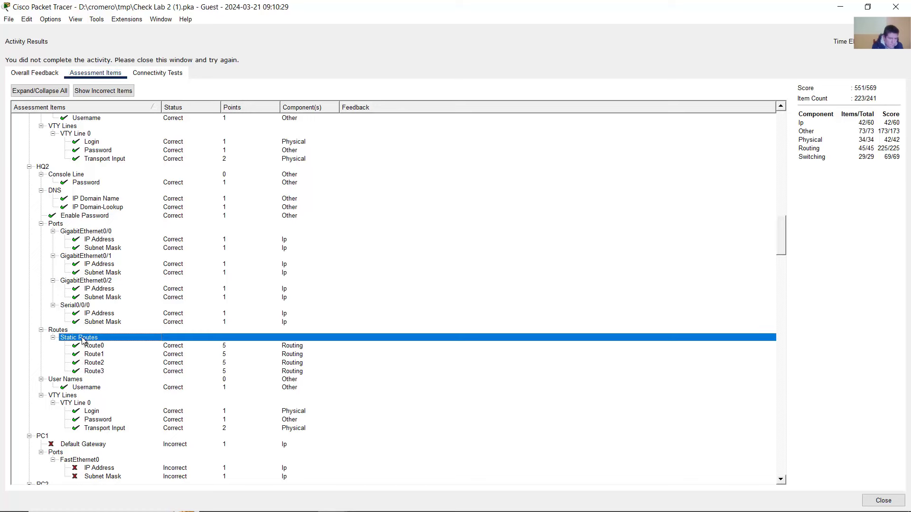
{"action": "left_click", "coordinate": [97, 354]}
{"action": "left_click", "coordinate": [98, 362]}
- Inspect HQ1's EIGRP results: Autonomous System 10, Auto Summary, Route0 and static redistribution
{"action": "scroll", "coordinate": [72, 212], "scroll_direction": "up", "scroll_amount": 11}
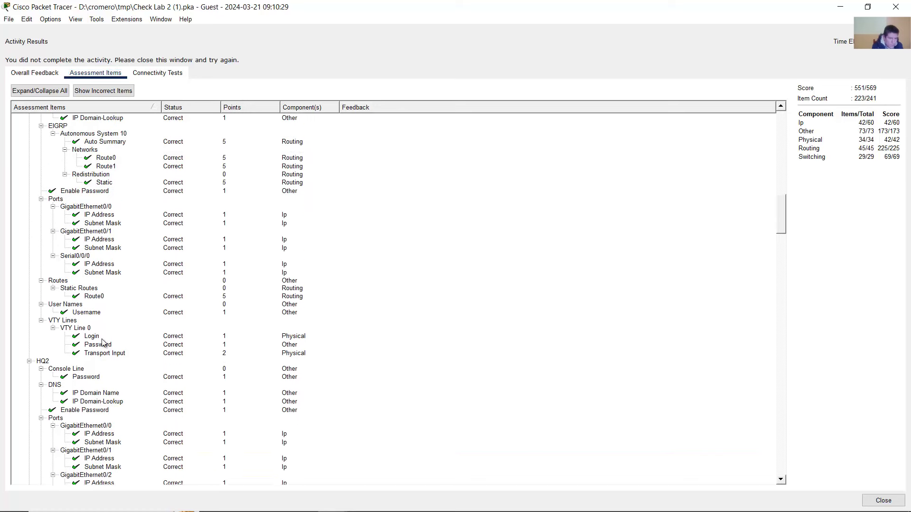
{"action": "left_click", "coordinate": [43, 151]}
{"action": "scroll", "coordinate": [93, 308], "scroll_direction": "down", "scroll_amount": 2}
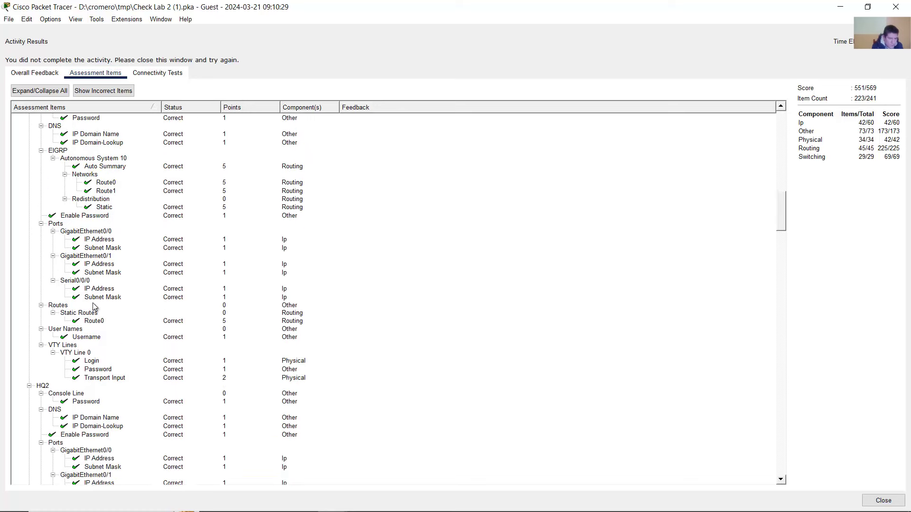
{"action": "scroll", "coordinate": [93, 307], "scroll_direction": "down", "scroll_amount": 1}
{"action": "scroll", "coordinate": [96, 299], "scroll_direction": "up", "scroll_amount": 2}
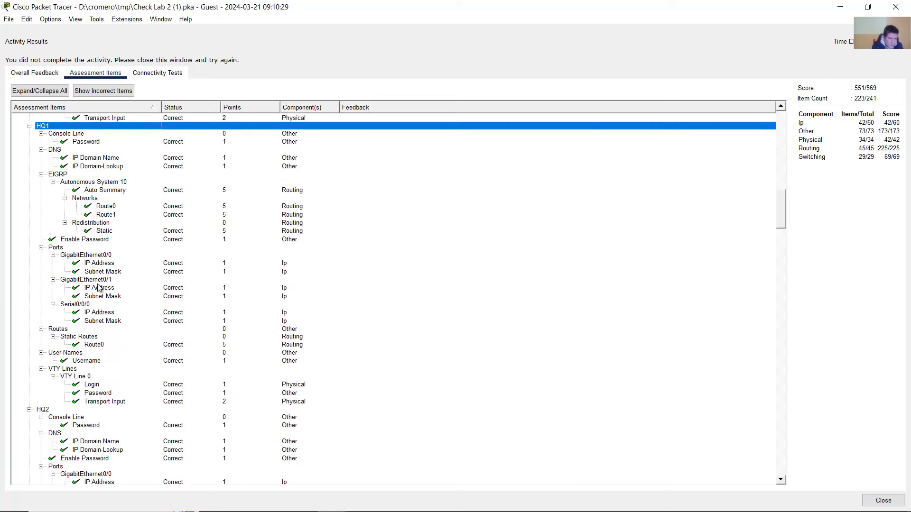
{"action": "left_click", "coordinate": [105, 184]}
{"action": "left_click", "coordinate": [64, 174]}
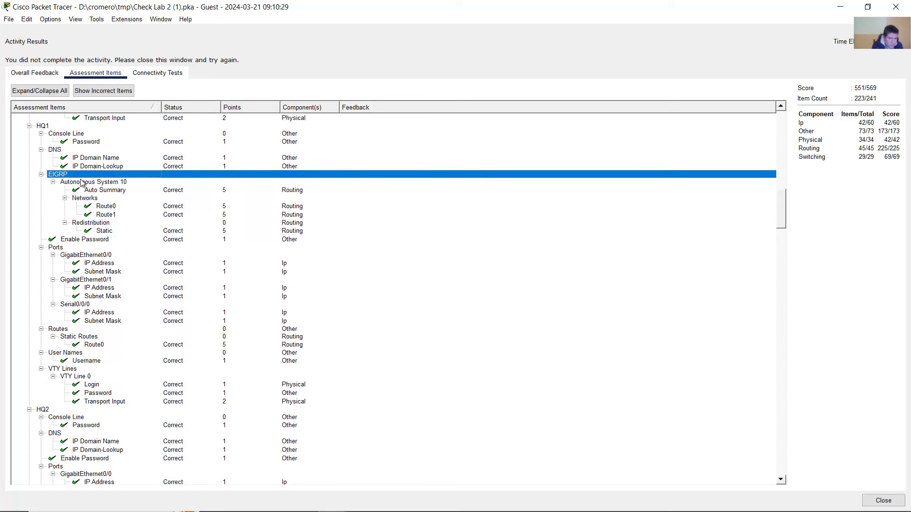
{"action": "left_click", "coordinate": [100, 184]}
{"action": "left_click", "coordinate": [106, 190]}
{"action": "left_click", "coordinate": [106, 206]}
{"action": "left_click", "coordinate": [106, 230]}
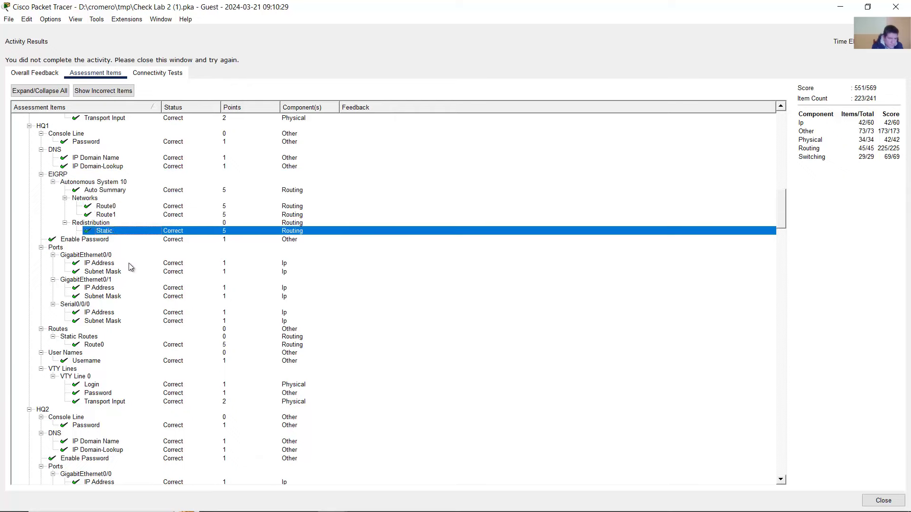
{"action": "scroll", "coordinate": [129, 264], "scroll_direction": "down", "scroll_amount": 17}
{"action": "scroll", "coordinate": [139, 276], "scroll_direction": "down", "scroll_amount": 13}
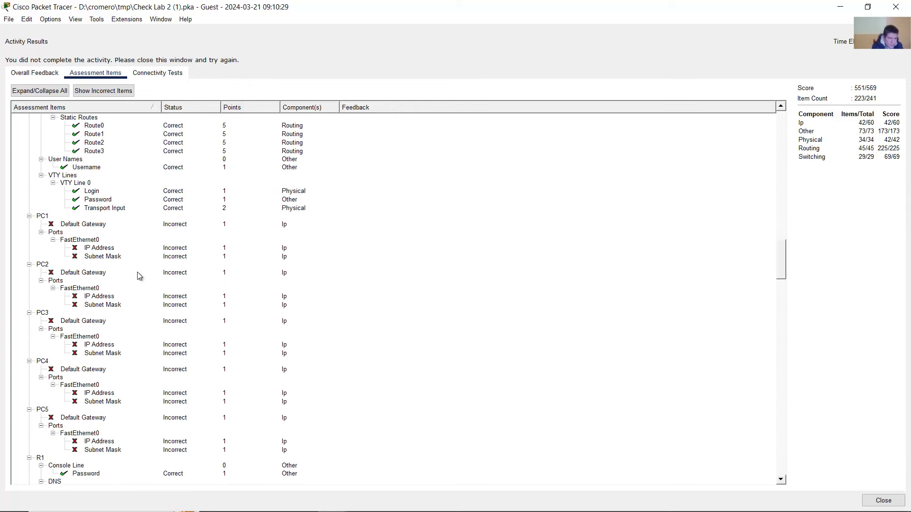
- Inspect R1's EIGRP Auto Summary and Route0 assessment results
{"action": "left_click", "coordinate": [42, 167]}
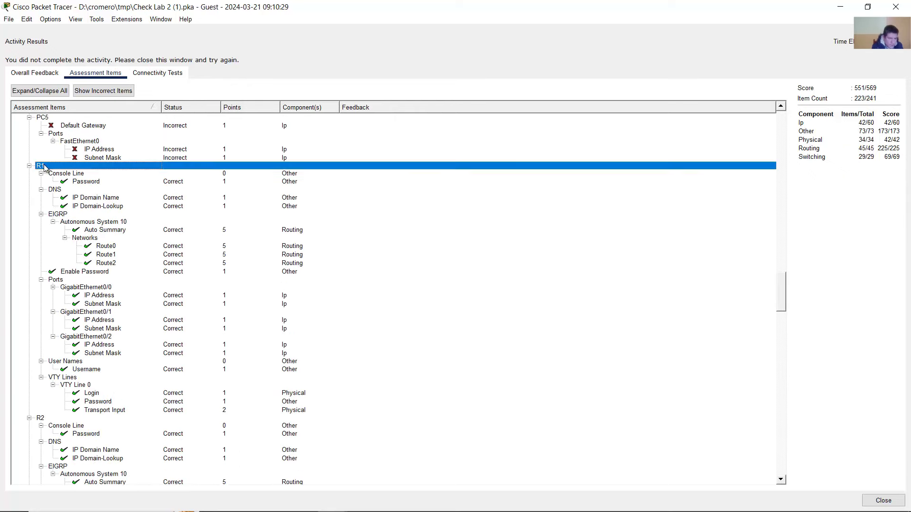
{"action": "scroll", "coordinate": [110, 322], "scroll_direction": "down", "scroll_amount": 4}
{"action": "scroll", "coordinate": [82, 227], "scroll_direction": "up", "scroll_amount": 2}
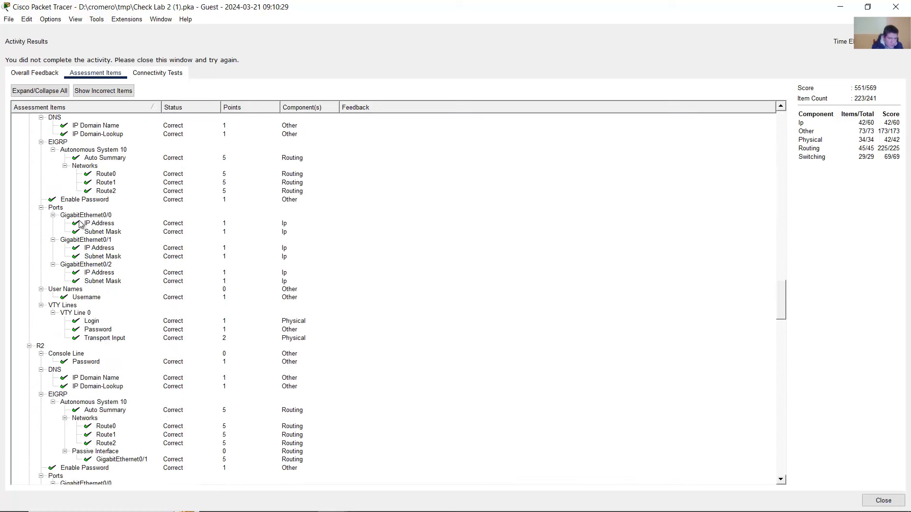
{"action": "left_click", "coordinate": [67, 166]}
{"action": "left_click", "coordinate": [98, 181]}
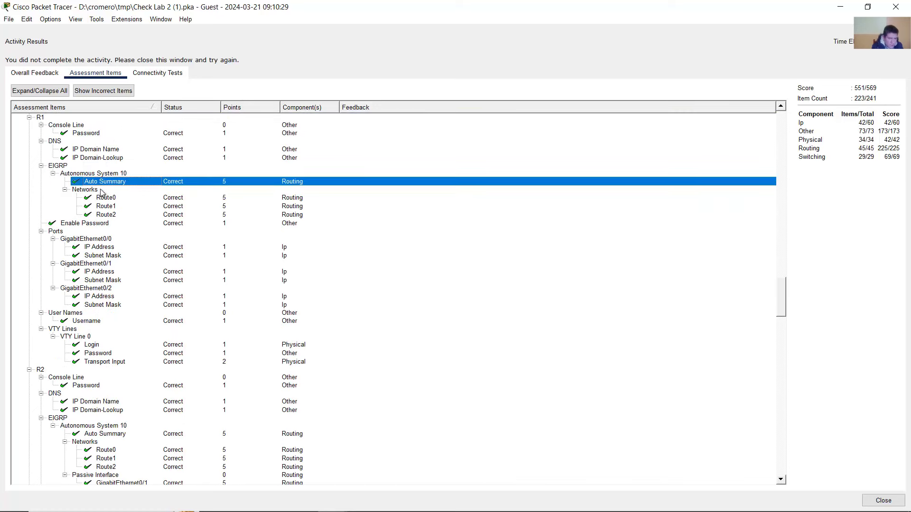
{"action": "left_click", "coordinate": [103, 197]}
{"action": "scroll", "coordinate": [136, 319], "scroll_direction": "down", "scroll_amount": 4}
- Collapse R2's items and inspect R3's EIGRP Auto Summary and Route0 results
{"action": "double_click", "coordinate": [38, 272]}
{"action": "scroll", "coordinate": [39, 276], "scroll_direction": "down", "scroll_amount": 2}
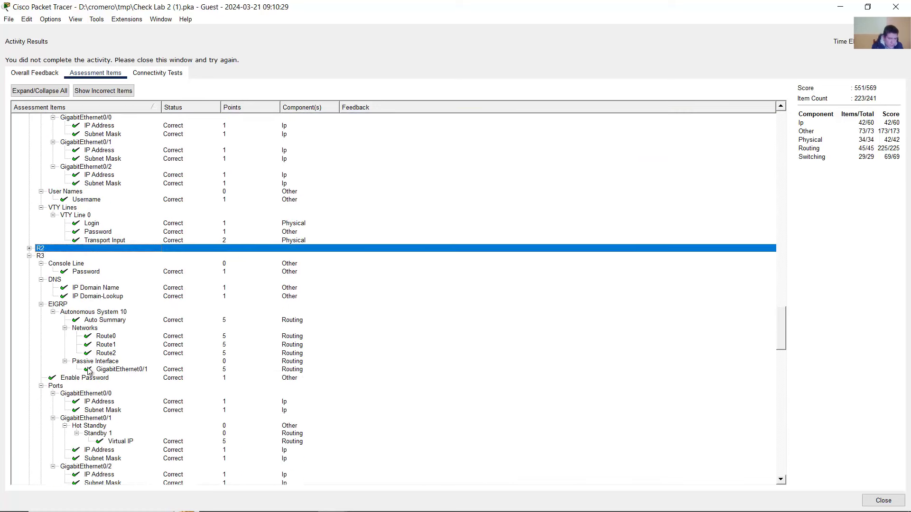
{"action": "left_click", "coordinate": [61, 280]}
{"action": "left_click", "coordinate": [102, 296]}
{"action": "left_click", "coordinate": [114, 312]}
{"action": "scroll", "coordinate": [105, 318], "scroll_direction": "down", "scroll_amount": 10}
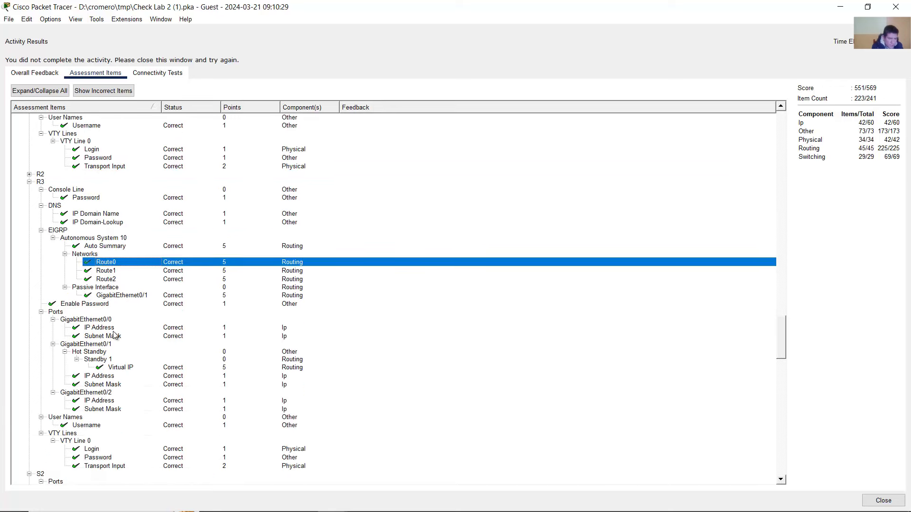
{"action": "scroll", "coordinate": [105, 323], "scroll_direction": "down", "scroll_amount": 5}
{"action": "scroll", "coordinate": [105, 321], "scroll_direction": "up", "scroll_amount": 12}
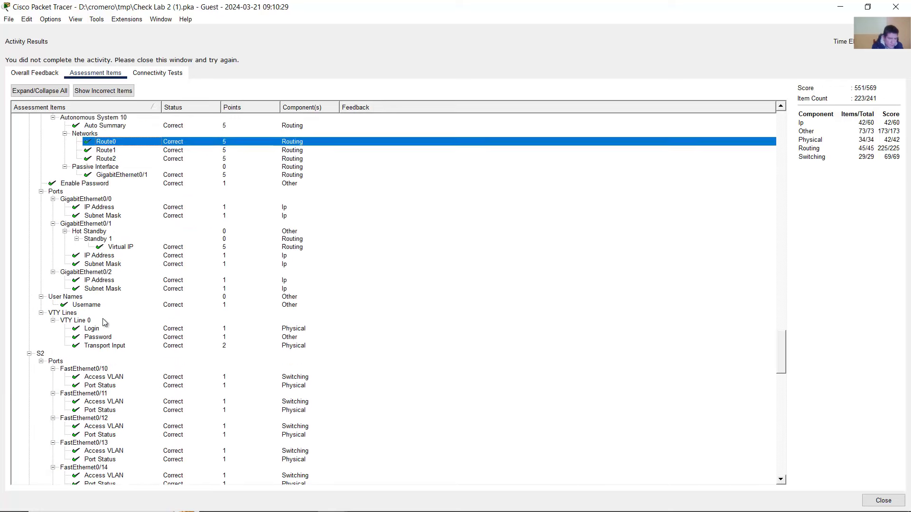
{"action": "scroll", "coordinate": [101, 302], "scroll_direction": "down", "scroll_amount": 1}
{"action": "scroll", "coordinate": [43, 186], "scroll_direction": "up", "scroll_amount": 3}
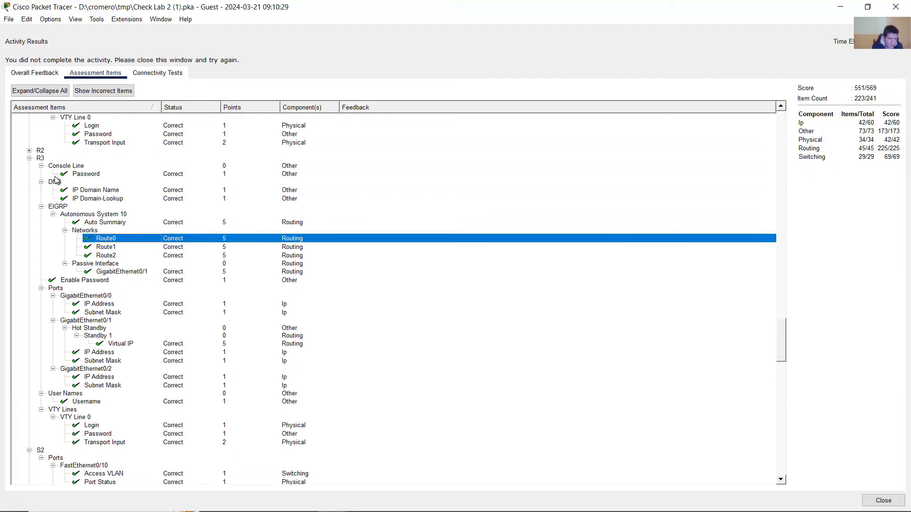
- Re-expand R2's items and recheck R3's Auto Summary, Autonomous System 10 and EIGRP results
{"action": "left_click", "coordinate": [30, 175]}
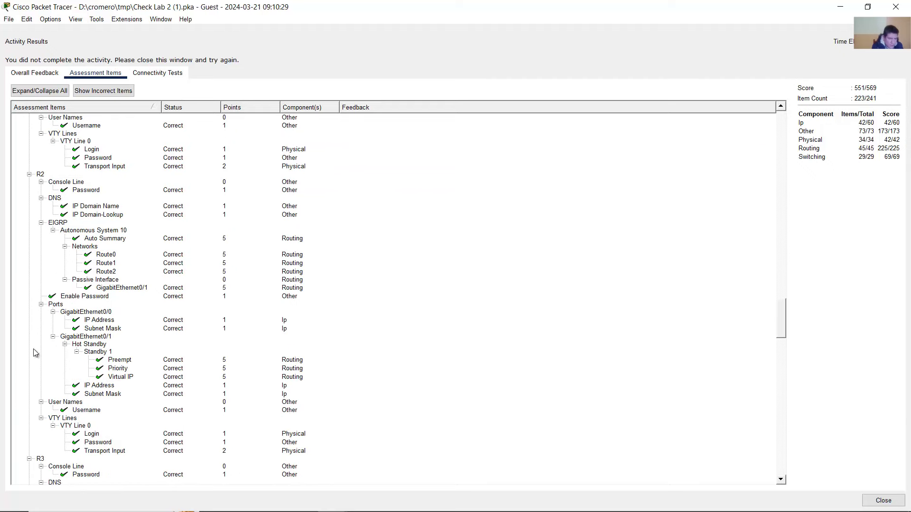
{"action": "scroll", "coordinate": [35, 352], "scroll_direction": "down", "scroll_amount": 9}
{"action": "left_click", "coordinate": [41, 241]}
{"action": "left_click", "coordinate": [107, 306]}
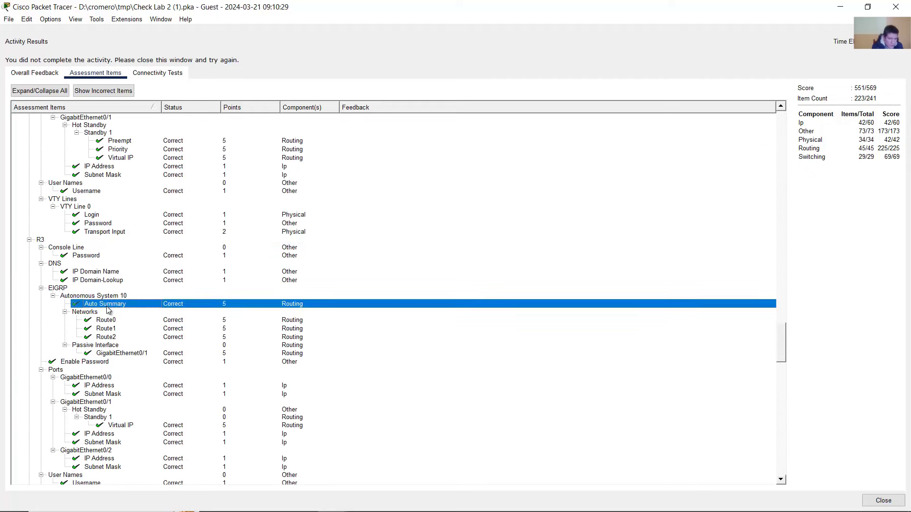
{"action": "left_click", "coordinate": [109, 297]}
{"action": "left_click", "coordinate": [99, 289]}
{"action": "scroll", "coordinate": [93, 280], "scroll_direction": "up", "scroll_amount": 6}
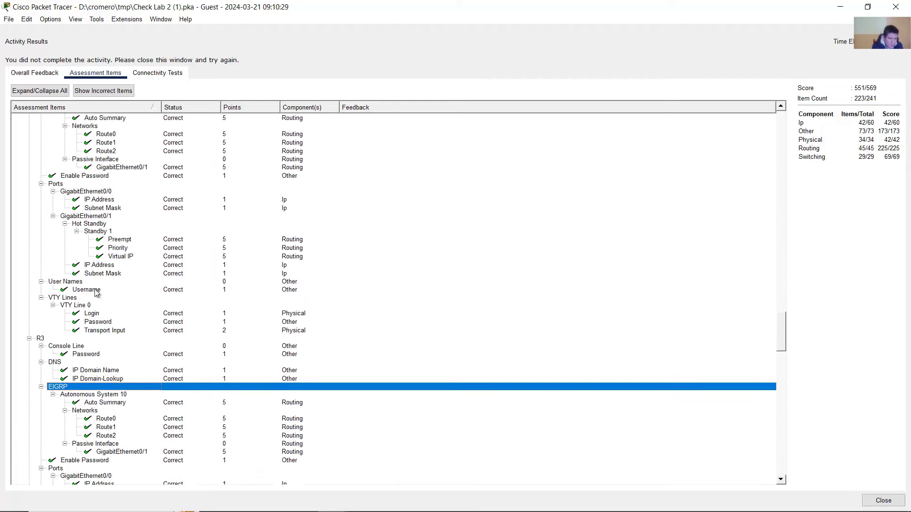
{"action": "scroll", "coordinate": [209, 332], "scroll_direction": "down", "scroll_amount": 20}
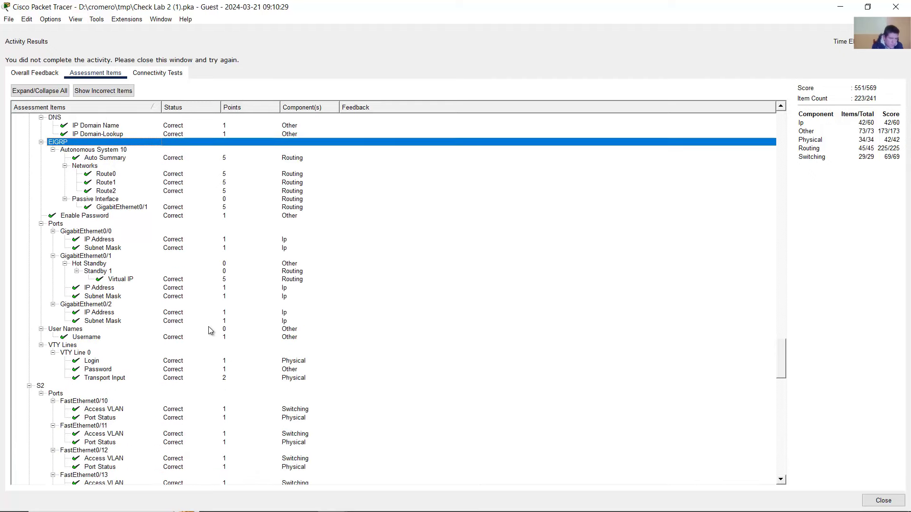
{"action": "scroll", "coordinate": [210, 332], "scroll_direction": "down", "scroll_amount": 15}
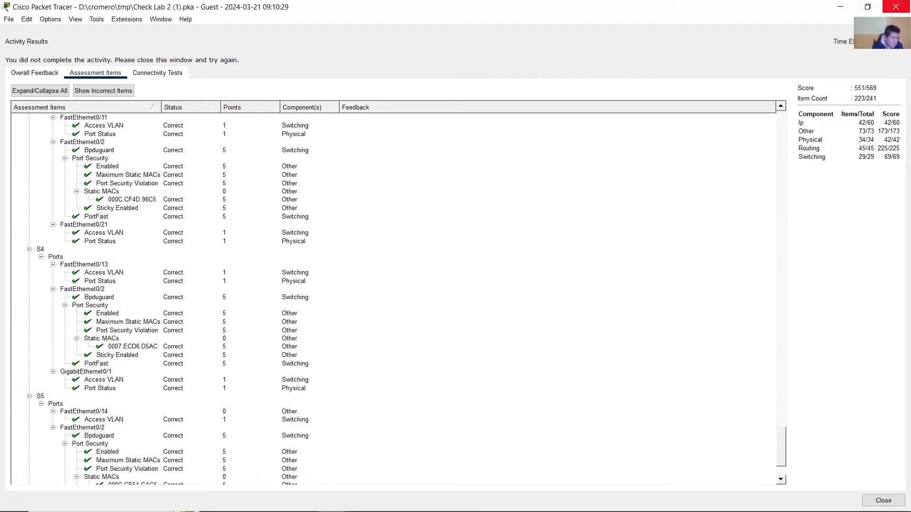
- Close the results, reread the instructions through step 7 Verify Connectivity, and recheck results
{"action": "left_click", "coordinate": [886, 12]}
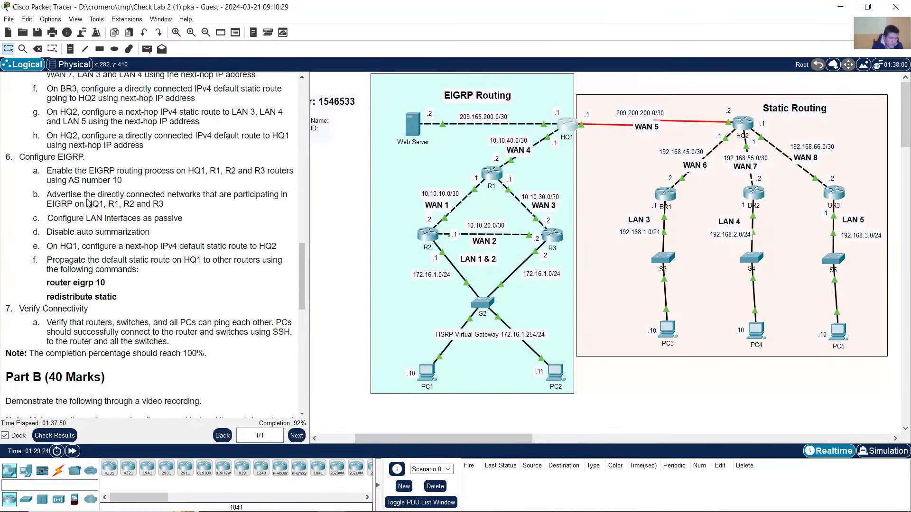
{"action": "scroll", "coordinate": [88, 202], "scroll_direction": "down", "scroll_amount": 3}
{"action": "left_click_drag", "start_coordinate": [31, 170], "coordinate": [89, 170]}
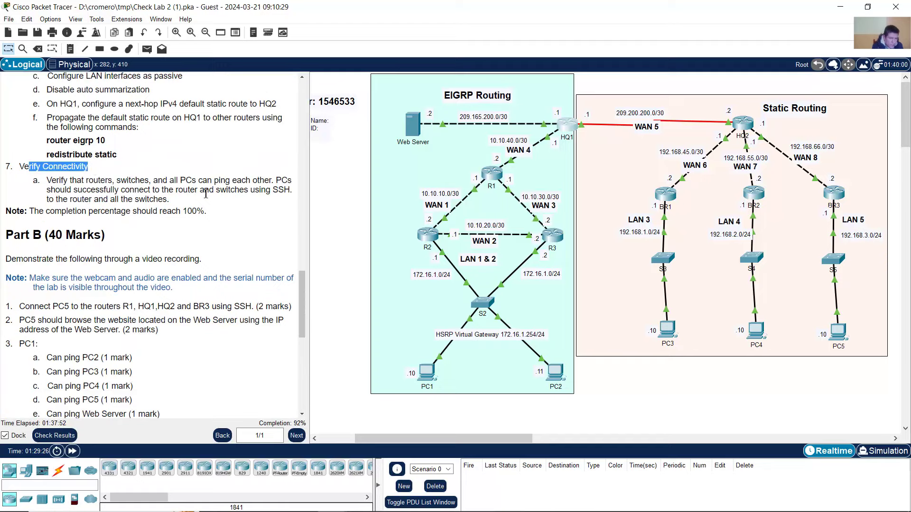
{"action": "scroll", "coordinate": [197, 209], "scroll_direction": "up", "scroll_amount": 2}
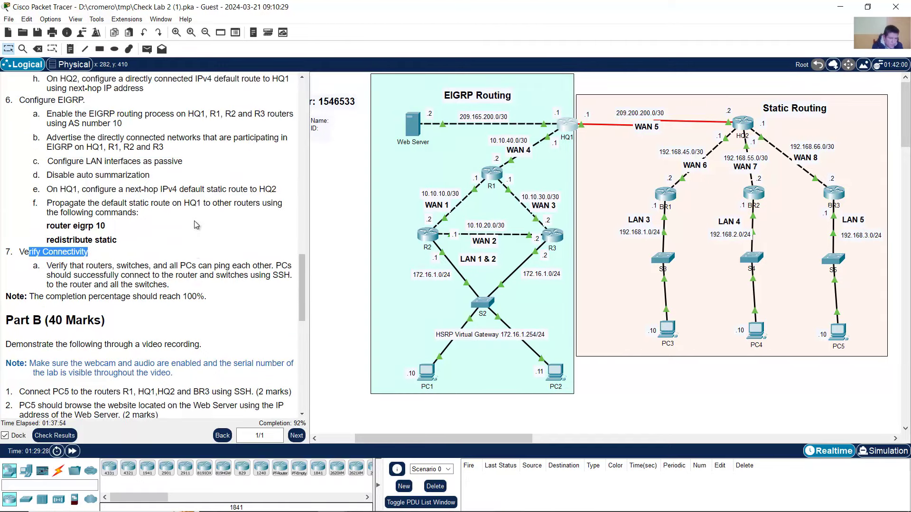
{"action": "scroll", "coordinate": [197, 225], "scroll_direction": "up", "scroll_amount": 1}
{"action": "left_click", "coordinate": [54, 436]}
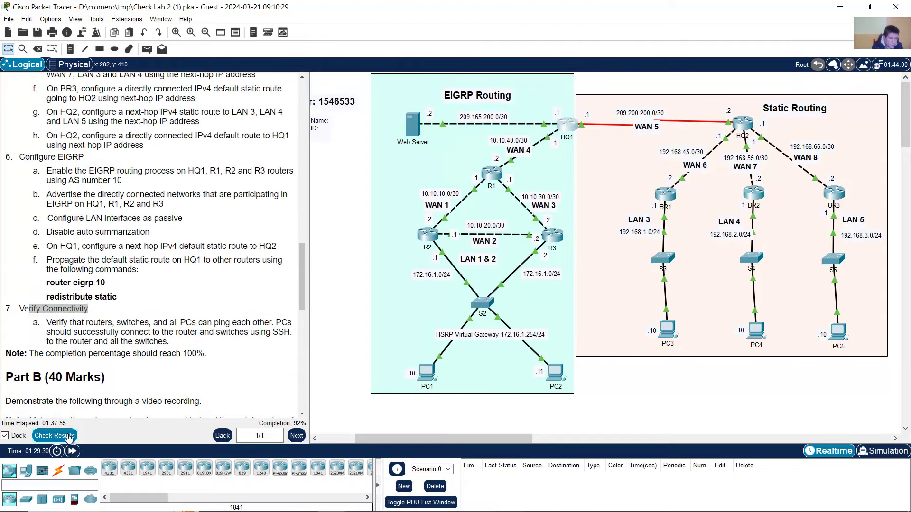
{"action": "left_click", "coordinate": [117, 75]}
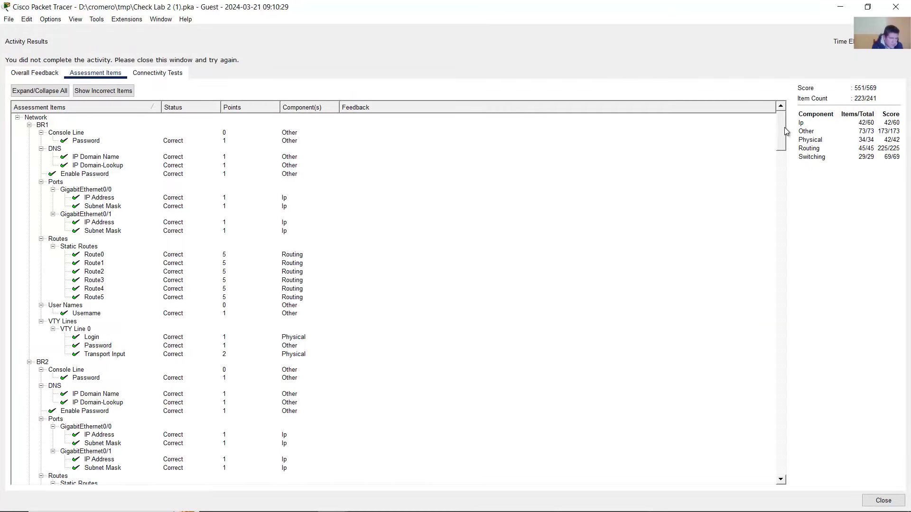
{"action": "left_click_drag", "start_coordinate": [783, 127], "coordinate": [764, 256]}
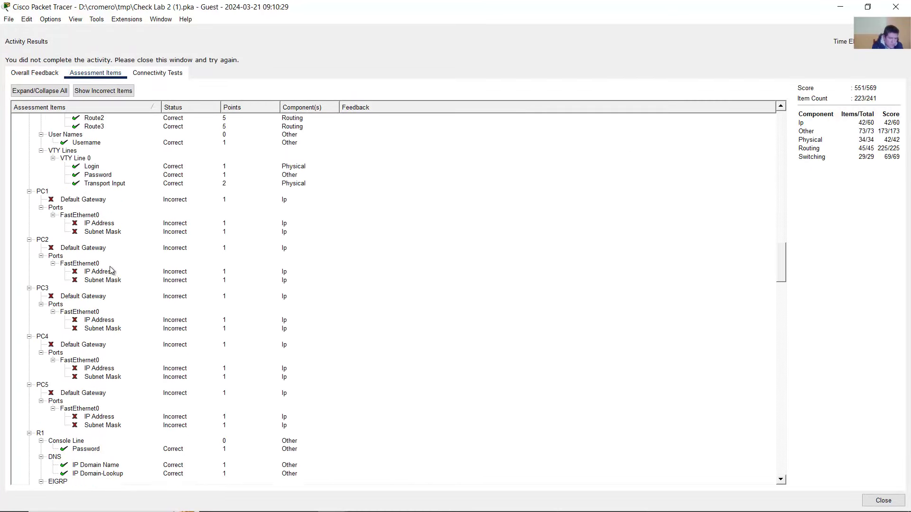
{"action": "scroll", "coordinate": [76, 208], "scroll_direction": "down", "scroll_amount": 1}
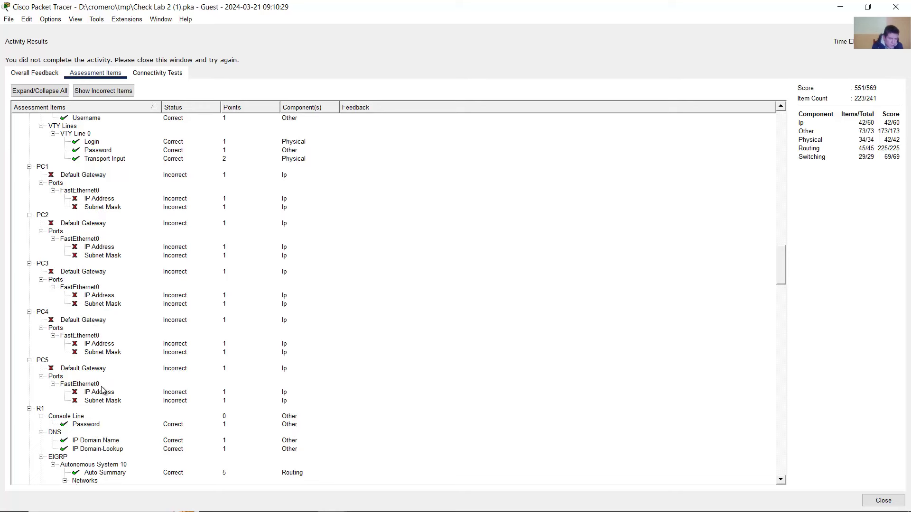
{"action": "left_click_drag", "start_coordinate": [780, 254], "coordinate": [786, 459]}
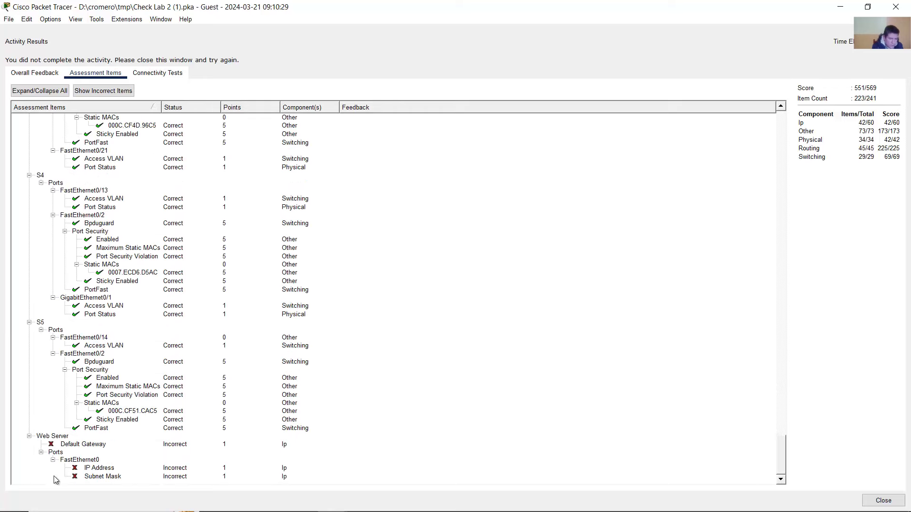
{"action": "left_click", "coordinate": [895, 7]}
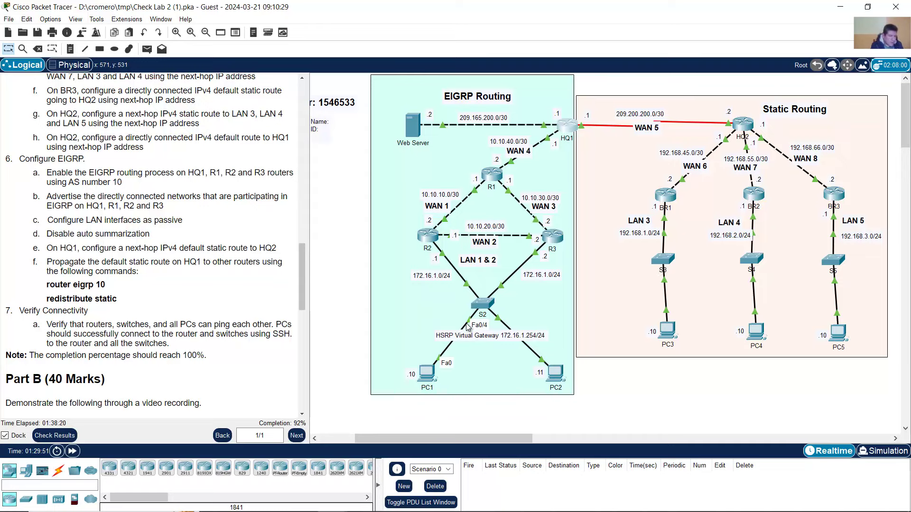
- Open PC1's Desktop IP Configuration with its window placed beside the topology
{"action": "left_click", "coordinate": [427, 374]}
{"action": "left_click_drag", "start_coordinate": [499, 46], "coordinate": [213, 20]}
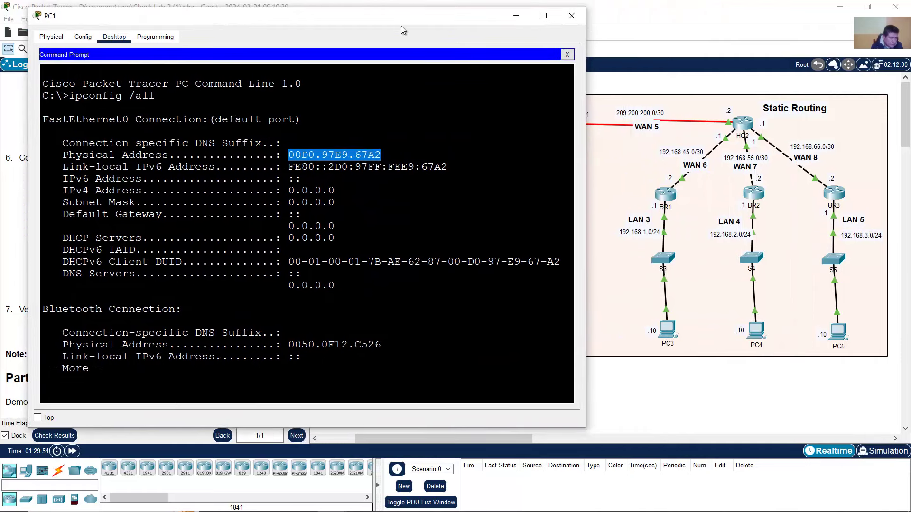
{"action": "left_click", "coordinate": [567, 55]}
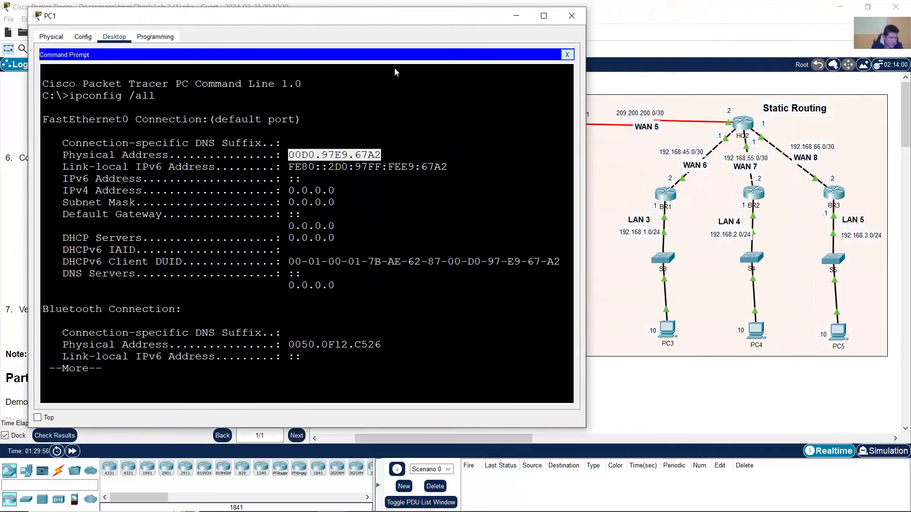
{"action": "left_click", "coordinate": [77, 86]}
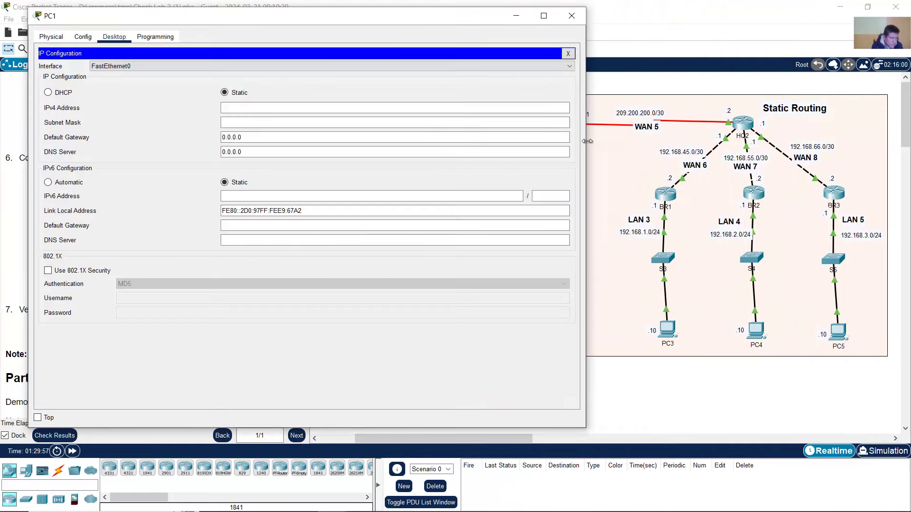
{"action": "left_click_drag", "start_coordinate": [587, 141], "coordinate": [376, 143]}
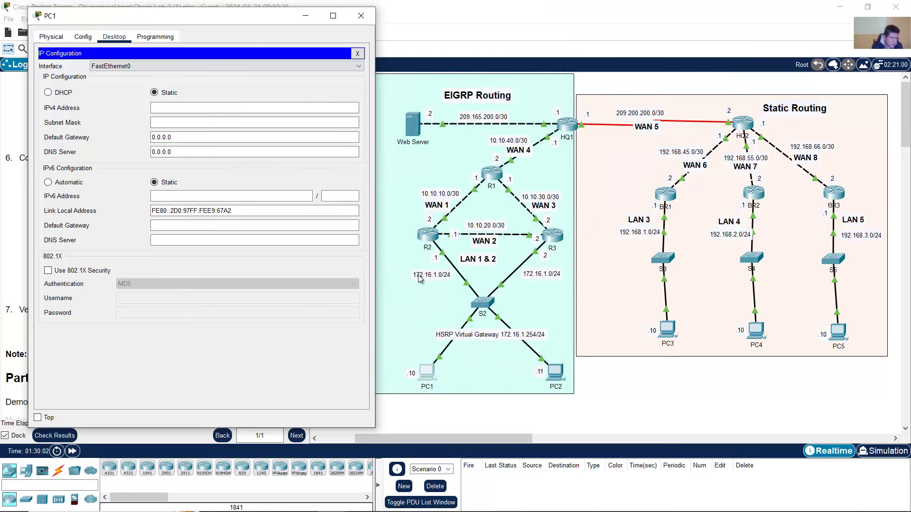
- Enter PC1's address 172.16.1.10, mask 255.255.255.0 and gateway 172.16.1.254, then close
{"action": "left_click", "coordinate": [271, 109]}
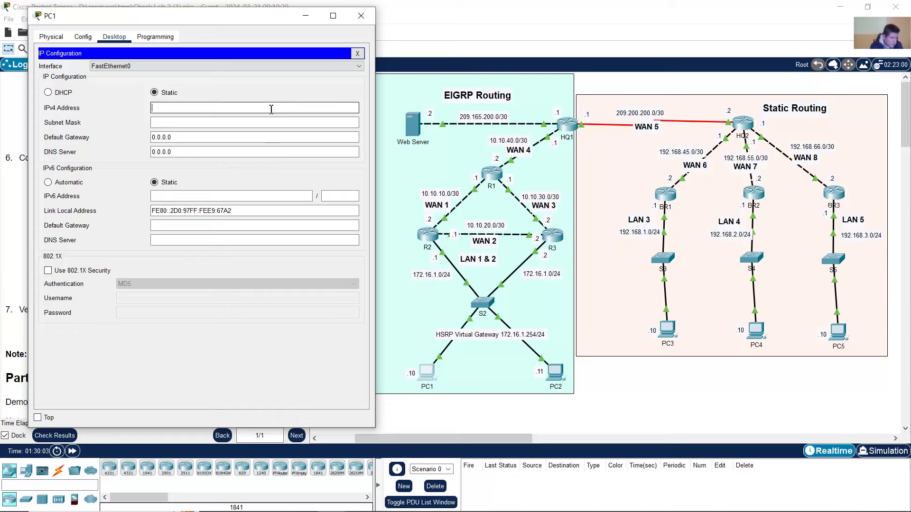
{"action": "type", "text": "172.16.1.10"}
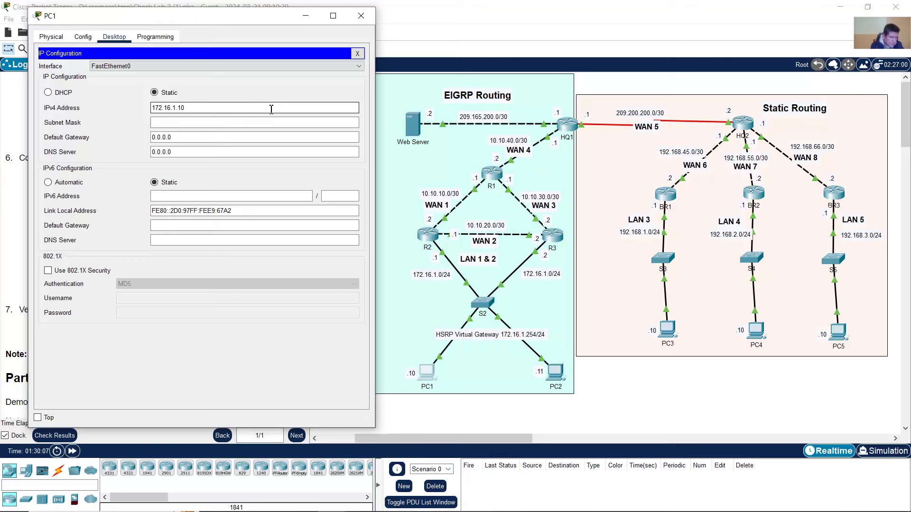
{"action": "key", "text": "Tab"}
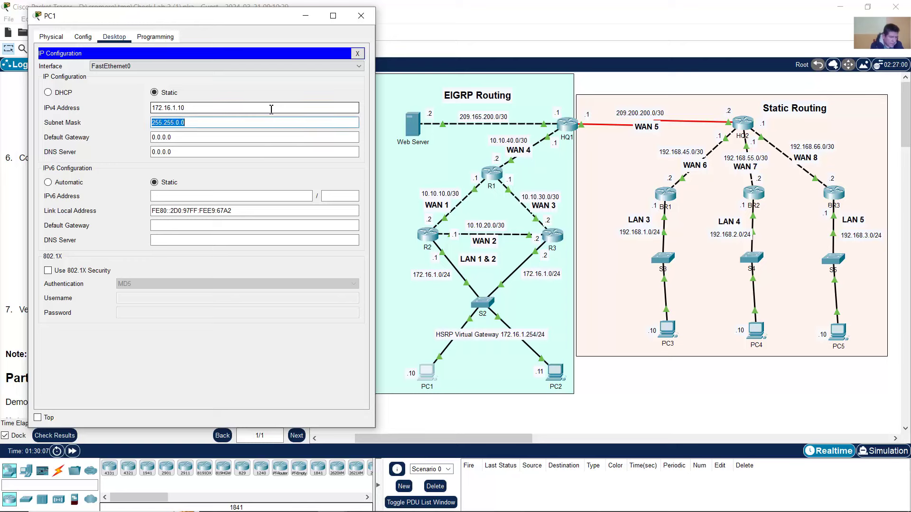
{"action": "key", "text": "Right"}
{"action": "key", "text": "BackSpace"}
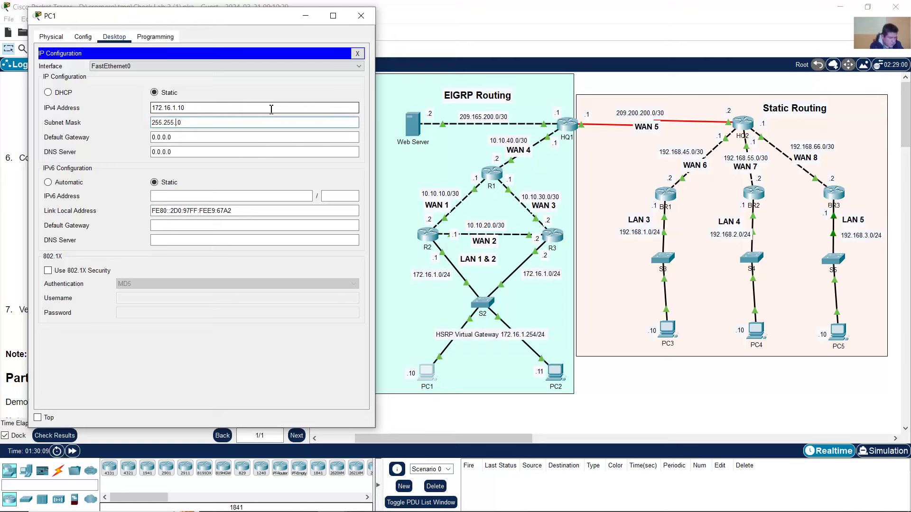
{"action": "type", "text": "255."}
{"action": "key", "text": "Tab"}
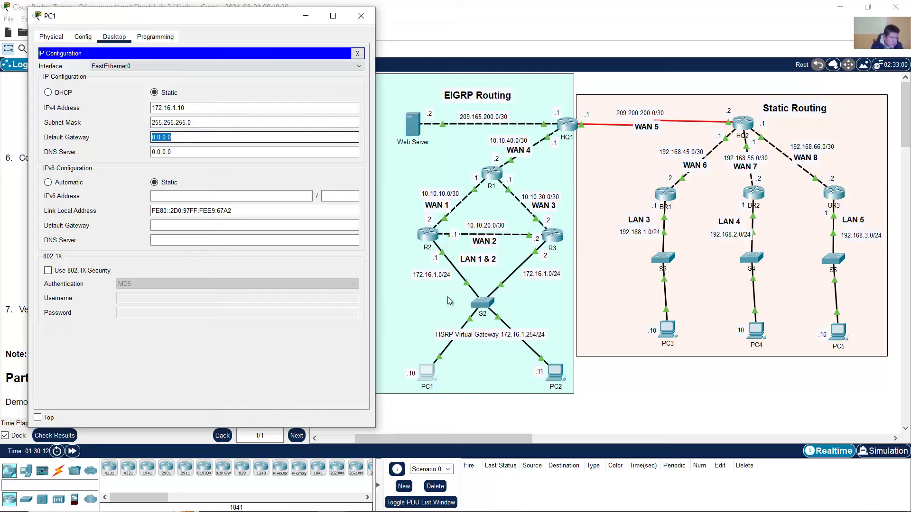
{"action": "type", "text": "172"}
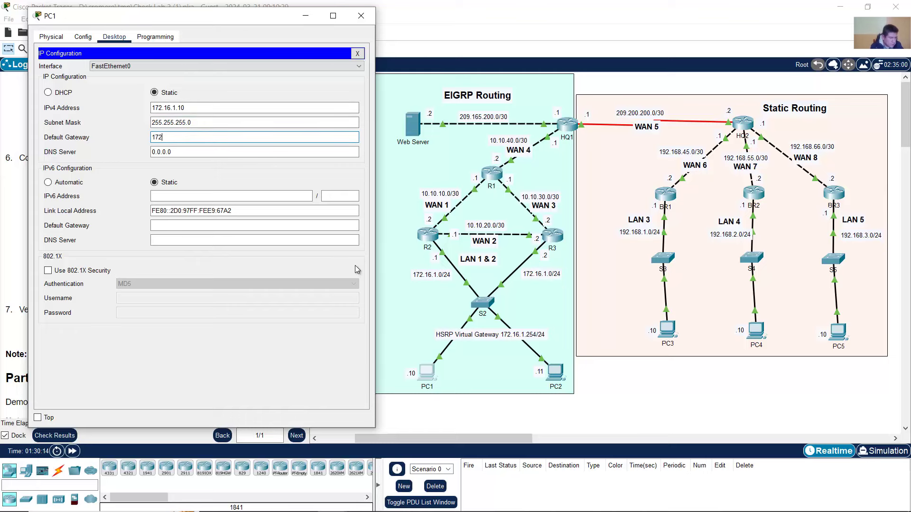
{"action": "type", "text": ".16.1.254"}
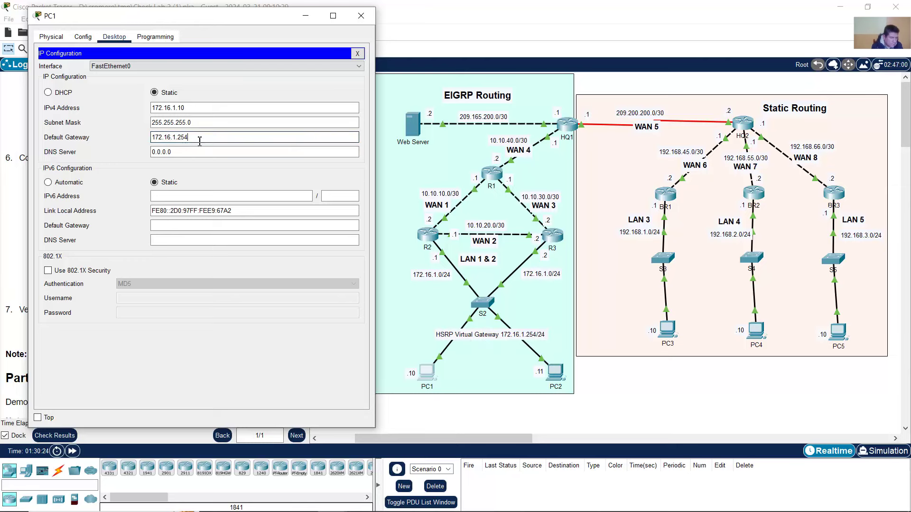
{"action": "left_click", "coordinate": [361, 16]}
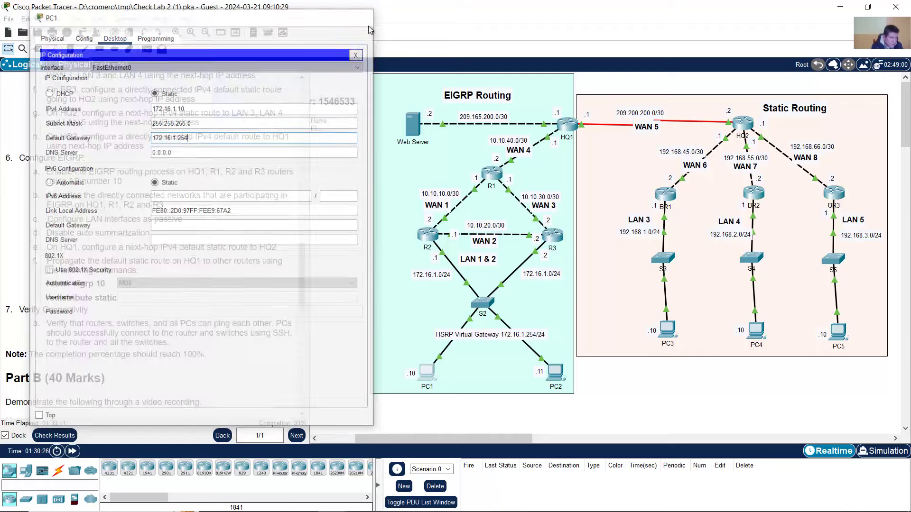
- In PC2's IP Configuration, enter 172.16.1.11, mask 255.255.255.0 and gateway 172.16.1.254
{"action": "left_click", "coordinate": [556, 380]}
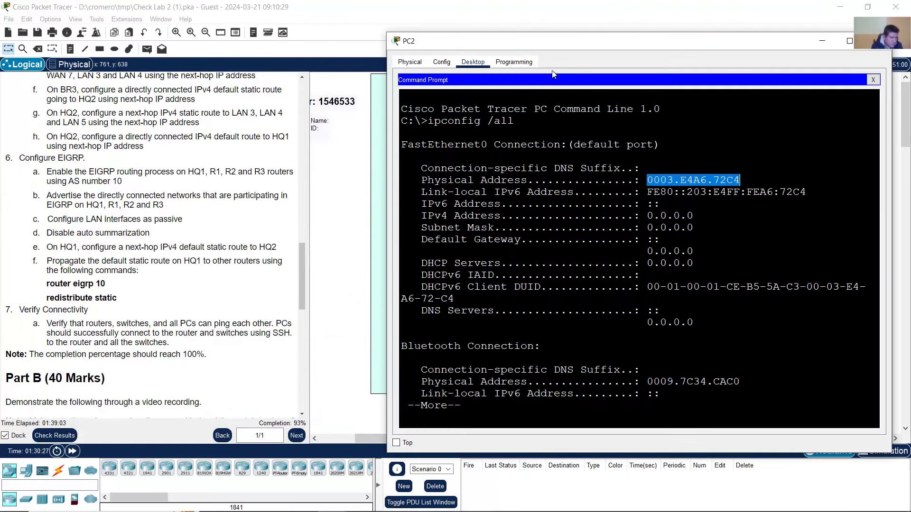
{"action": "left_click_drag", "start_coordinate": [519, 38], "coordinate": [155, 32]}
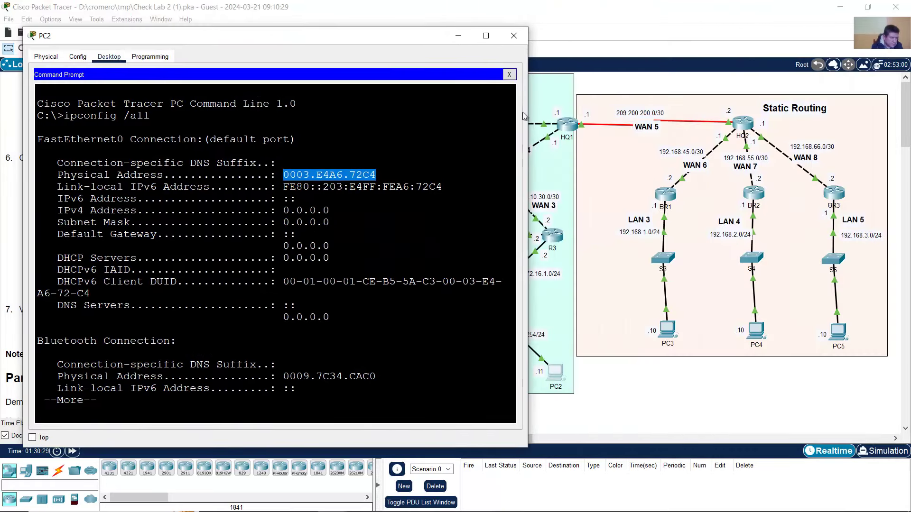
{"action": "left_click_drag", "start_coordinate": [525, 108], "coordinate": [473, 107]}
{"action": "left_click", "coordinate": [454, 74]}
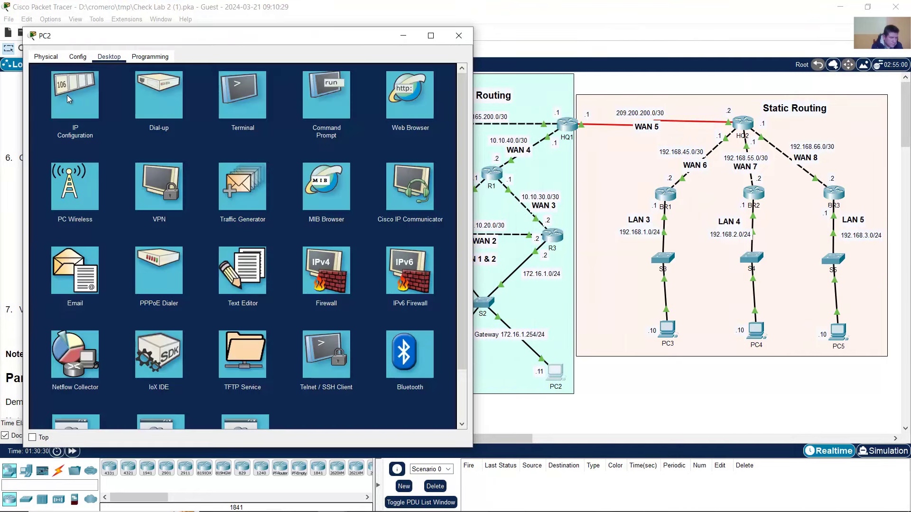
{"action": "left_click", "coordinate": [70, 101]}
{"action": "left_click", "coordinate": [190, 128]}
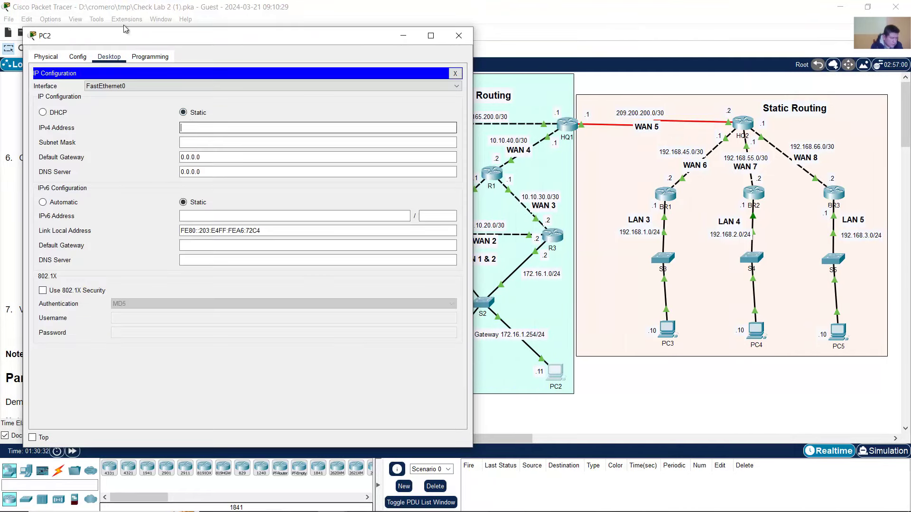
{"action": "type", "text": "1"}
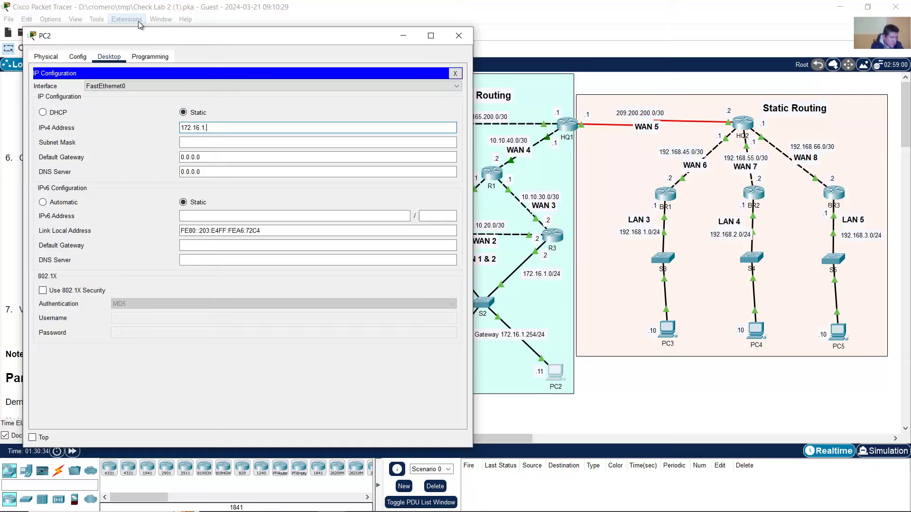
{"action": "type", "text": "72.16.1.11"}
{"action": "key", "text": "Tab"}
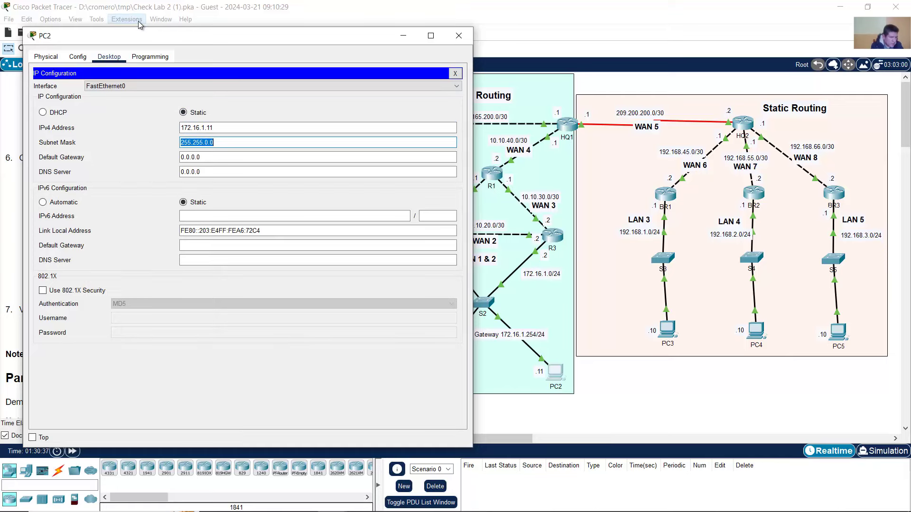
{"action": "key", "text": "Left"}
{"action": "key", "text": "Left"}
{"action": "type", "text": "25"}
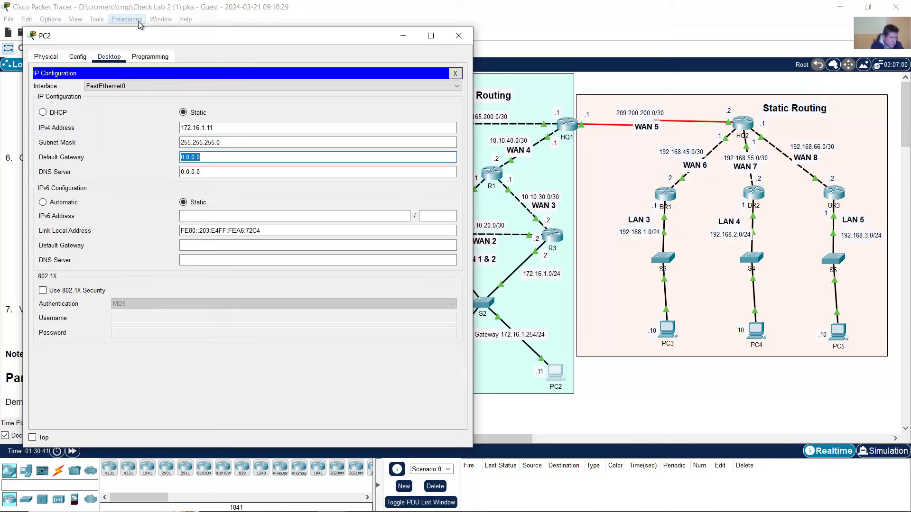
{"action": "type", "text": "172.16.1.254"}
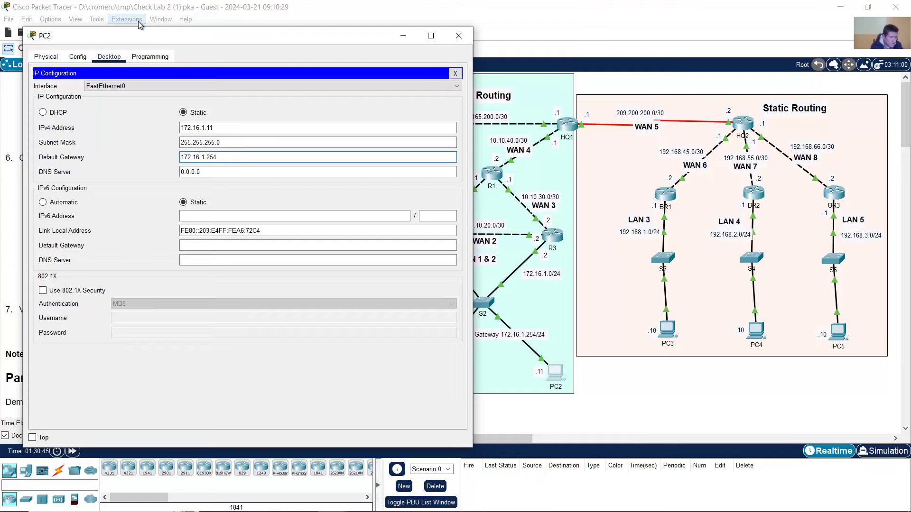
{"action": "left_click", "coordinate": [458, 36]}
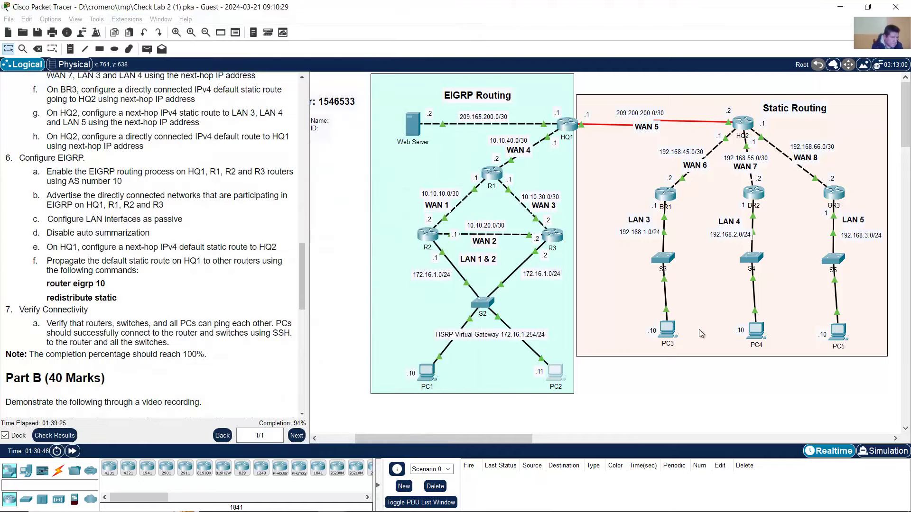
- Open PC3's Desktop IP Configuration with its window moved aside
{"action": "left_click", "coordinate": [673, 336]}
{"action": "left_click_drag", "start_coordinate": [593, 59], "coordinate": [280, 43]}
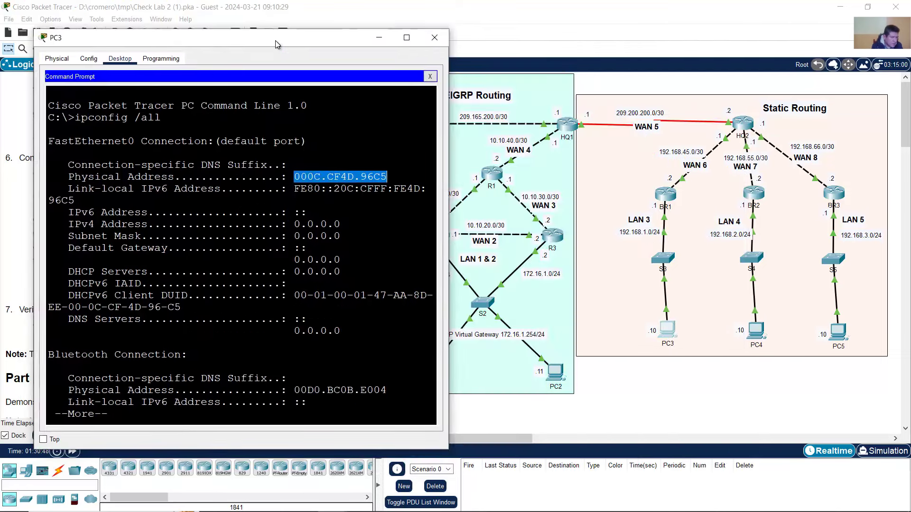
{"action": "left_click", "coordinate": [430, 76]}
{"action": "left_click", "coordinate": [91, 98]}
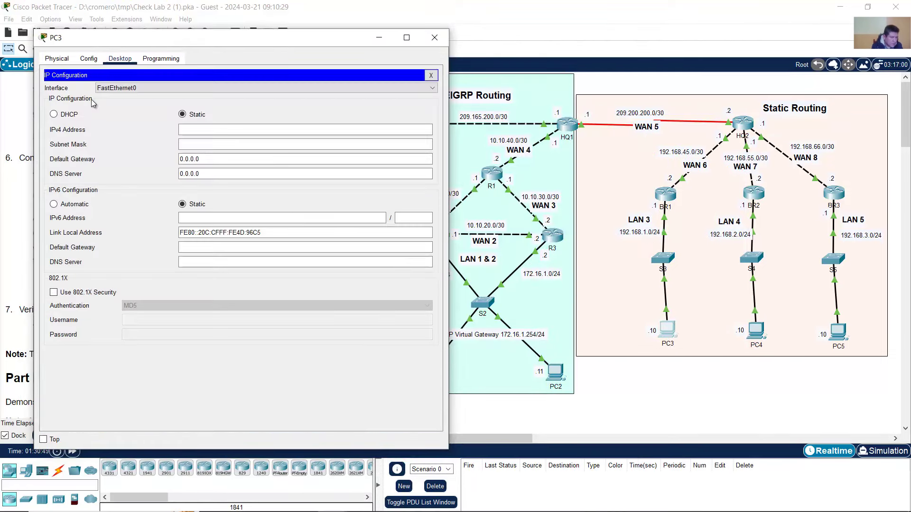
- Enter PC3's address 192.168.1.10, mask 255.255.255.0 and gateway 192.168.1.1, then close
{"action": "left_click", "coordinate": [212, 135]}
{"action": "type", "text": "1"}
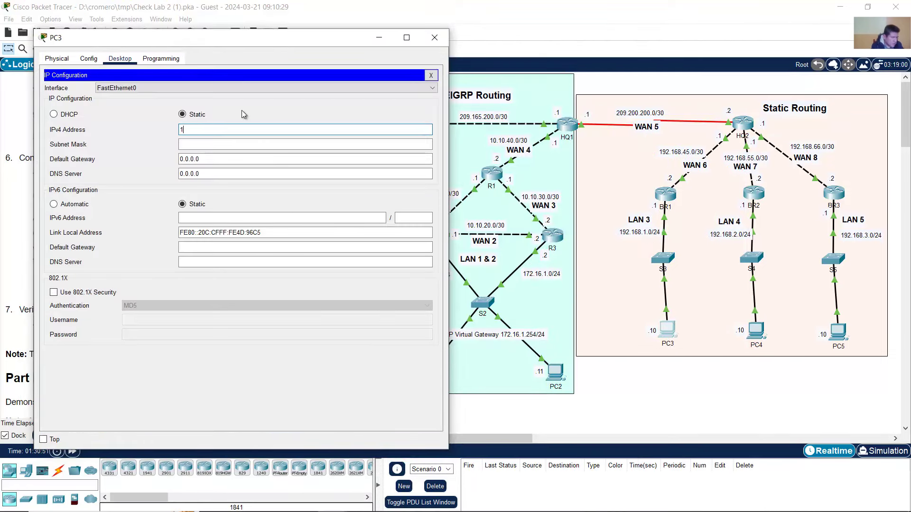
{"action": "type", "text": "92.168.1.10"}
{"action": "key", "text": "Tab"}
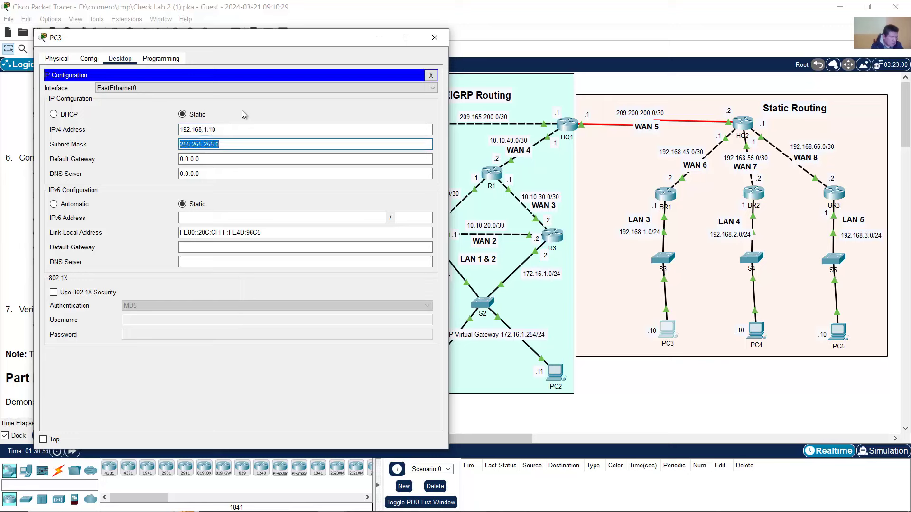
{"action": "key", "text": "Tab"}
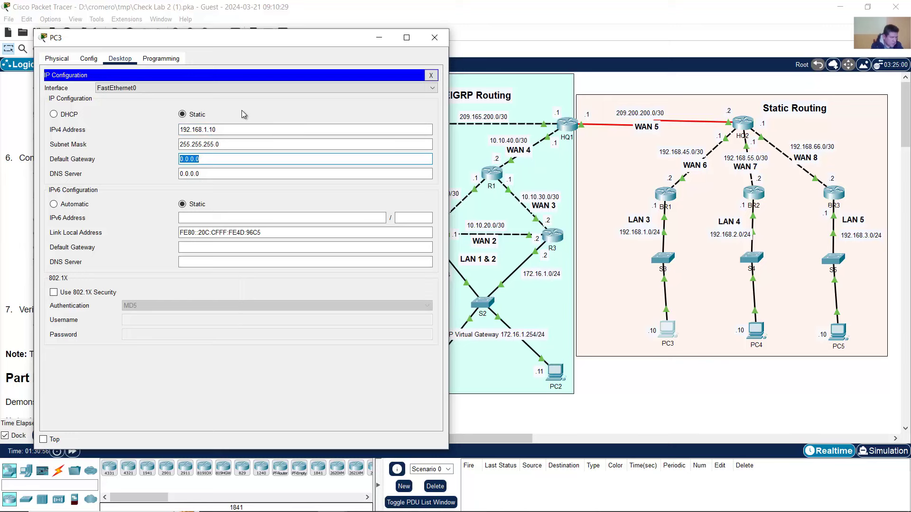
{"action": "type", "text": "192.168."}
{"action": "key", "text": "shift+Home"}
{"action": "key", "text": "Right"}
{"action": "key", "text": "Right"}
{"action": "type", "text": "1.1"}
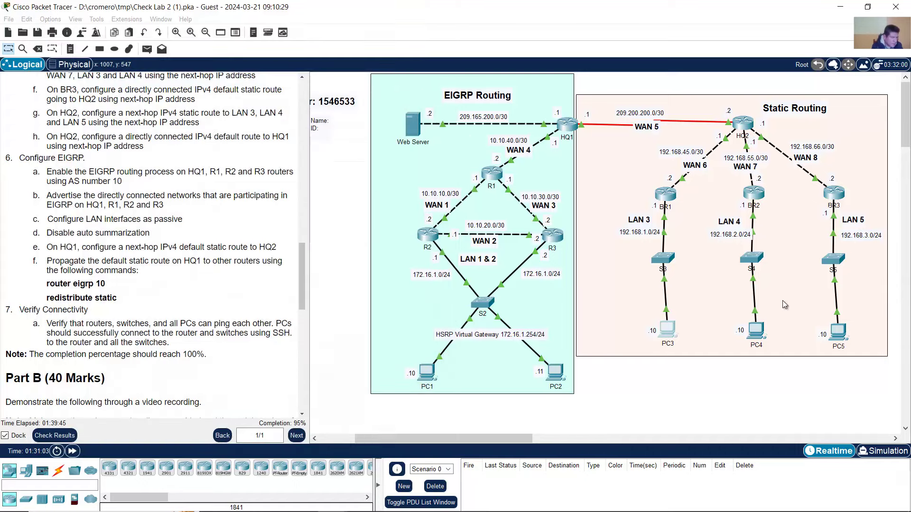
{"action": "left_click", "coordinate": [434, 38]}
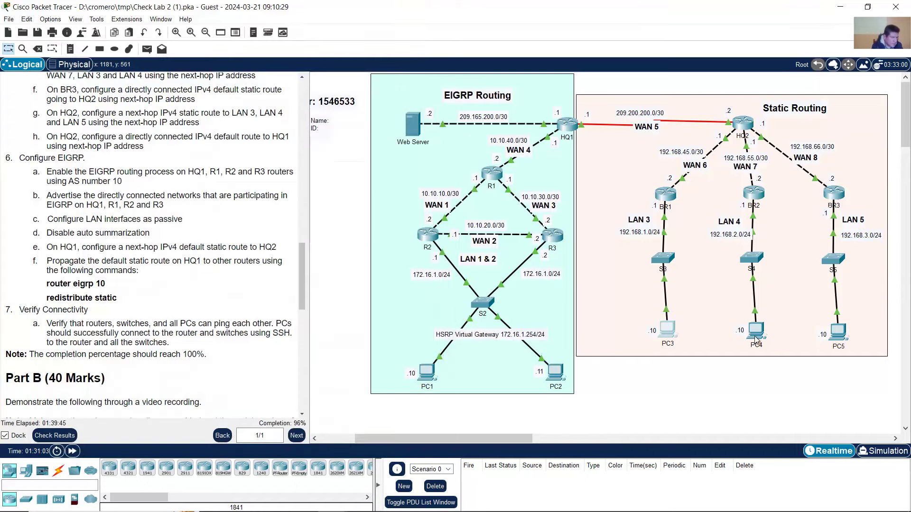
- In PC4's IP Configuration, enter 192.168.2.10, default mask 255.255.255.0 and gateway 192.168.2.1
{"action": "left_click", "coordinate": [756, 332]}
{"action": "left_click_drag", "start_coordinate": [381, 94], "coordinate": [126, 30]}
{"action": "left_click", "coordinate": [454, 70]}
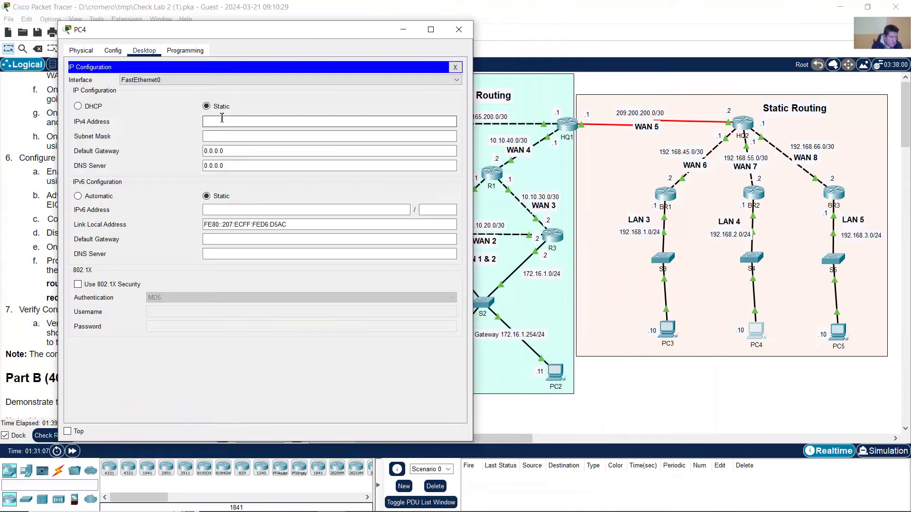
{"action": "left_click", "coordinate": [223, 122]}
{"action": "type", "text": "192.168."}
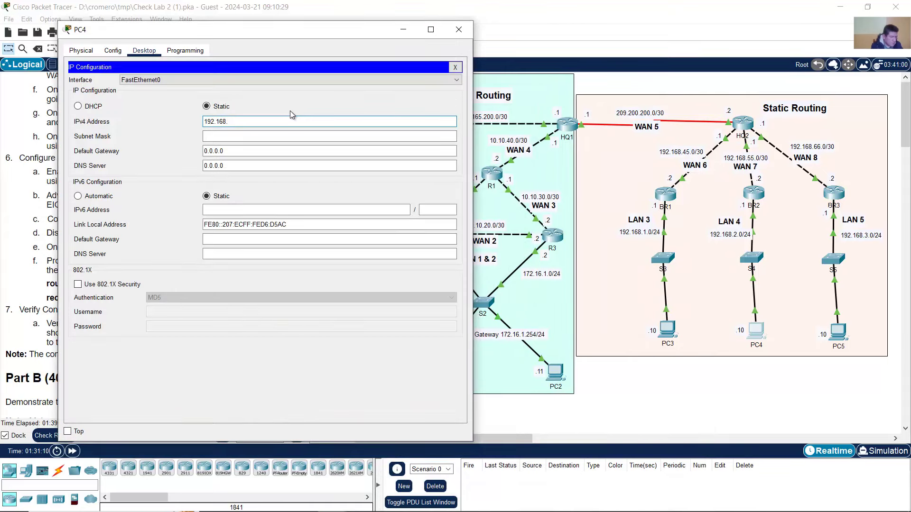
{"action": "type", "text": "2.10"}
{"action": "key", "text": "Tab"}
{"action": "key", "text": "Tab"}
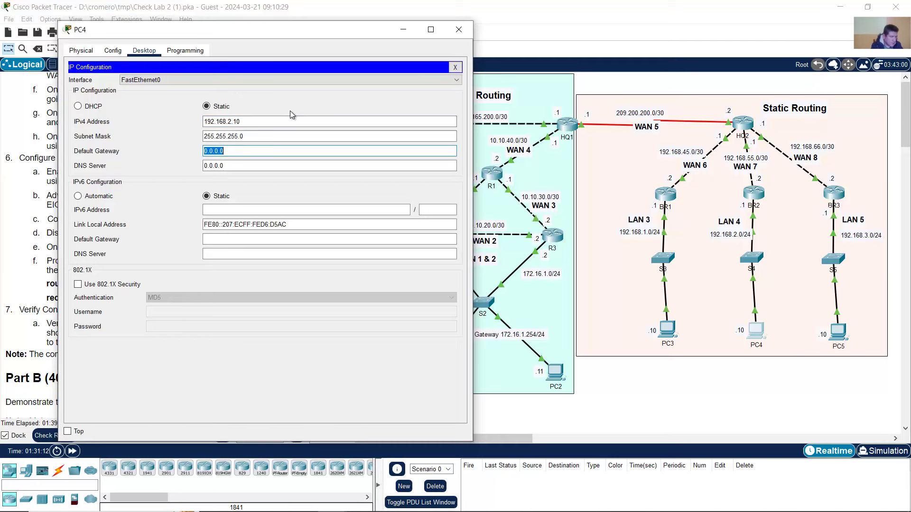
{"action": "type", "text": "192.168.2.1"}
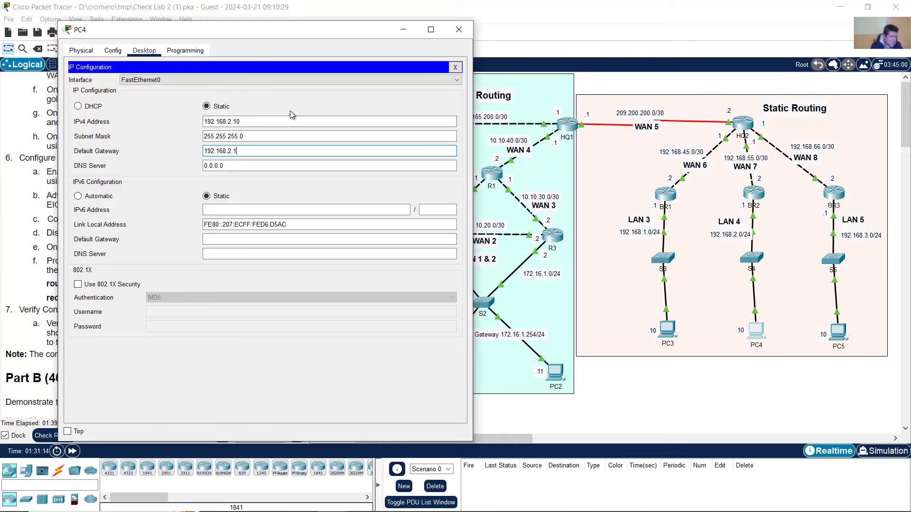
{"action": "left_click", "coordinate": [458, 29]}
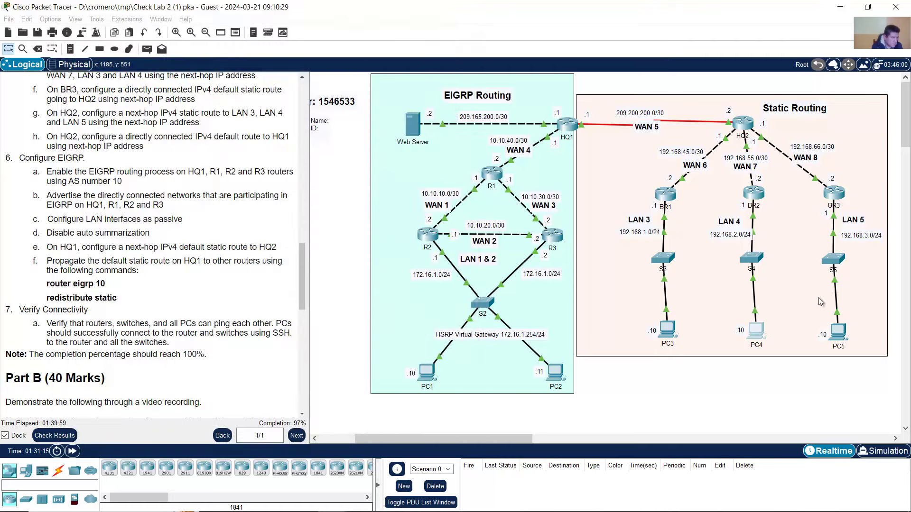
- In PC5's IP Configuration, enter 192.168.3.10, default mask 255.255.255.0 and gateway 192.168.3.1
{"action": "left_click", "coordinate": [839, 335]}
{"action": "left_click_drag", "start_coordinate": [465, 93], "coordinate": [188, 45]}
{"action": "left_click", "coordinate": [435, 72]}
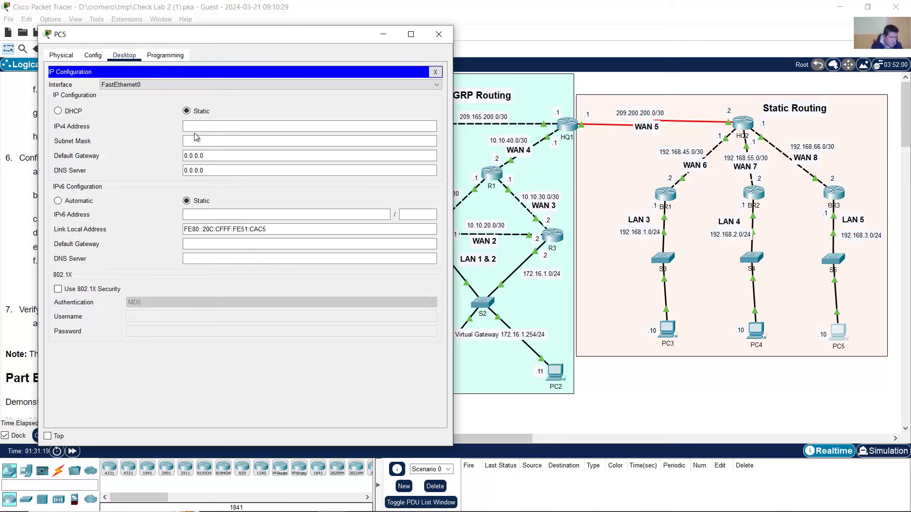
{"action": "left_click", "coordinate": [201, 126]}
{"action": "type", "text": "192.168."}
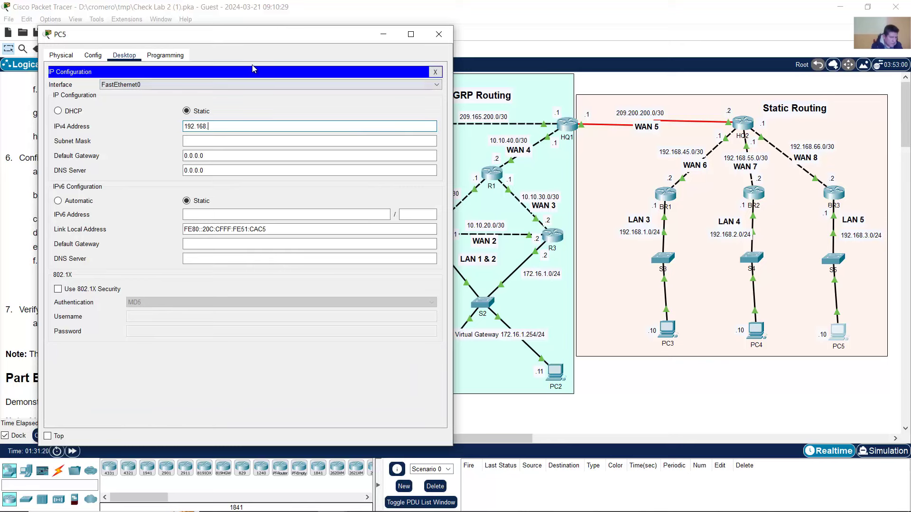
{"action": "type", "text": "3.10"}
{"action": "key", "text": "Tab"}
{"action": "key", "text": "Tab"}
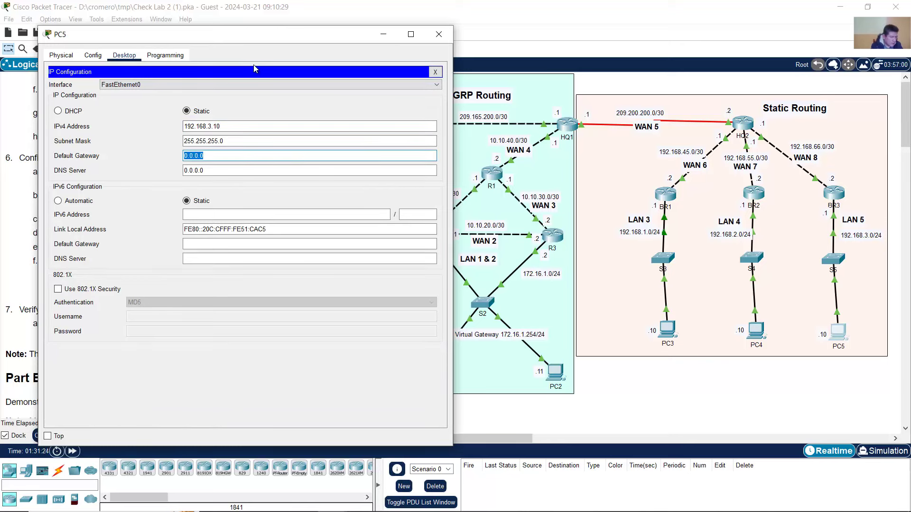
{"action": "type", "text": "192.168.3.1"}
- Close PC5's window and scroll the instructions past Verify Connectivity to Part B
{"action": "left_click", "coordinate": [439, 34]}
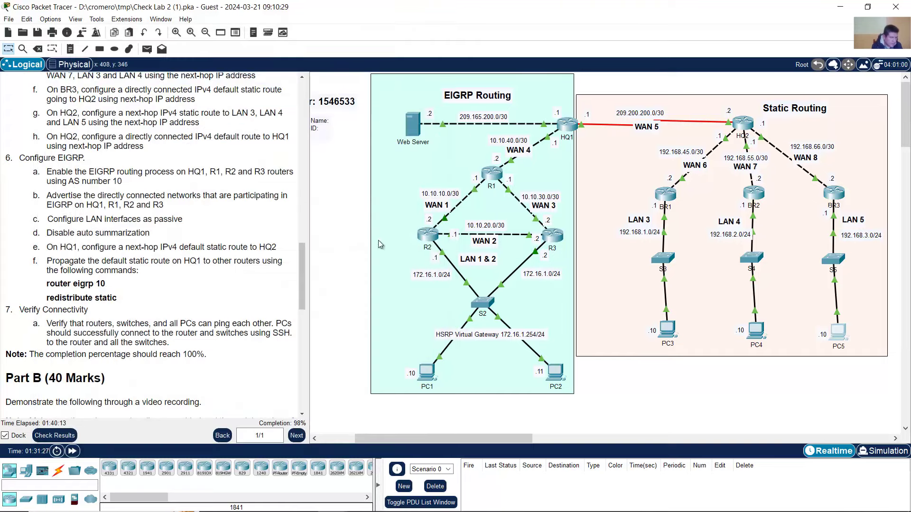
{"action": "scroll", "coordinate": [61, 247], "scroll_direction": "down", "scroll_amount": 3}
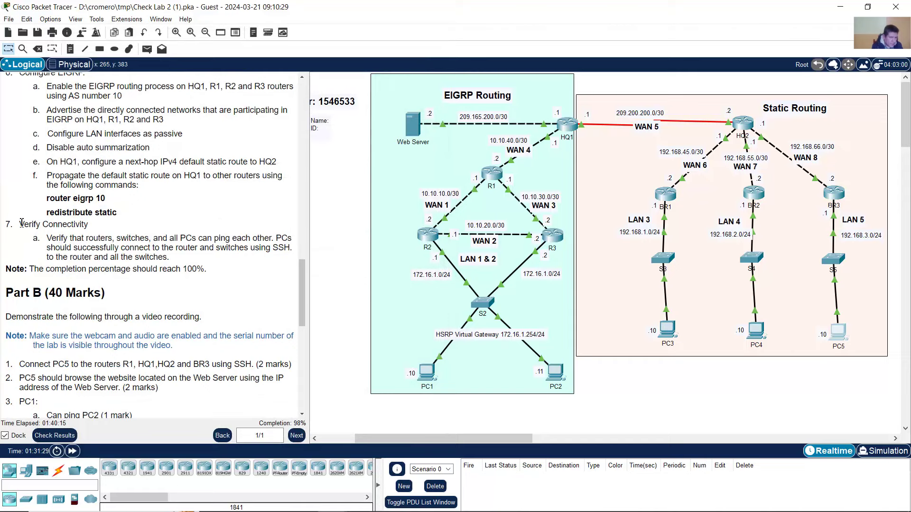
{"action": "left_click_drag", "start_coordinate": [22, 223], "coordinate": [169, 258]}
{"action": "left_click", "coordinate": [180, 269]}
{"action": "scroll", "coordinate": [180, 268], "scroll_direction": "down", "scroll_amount": 3}
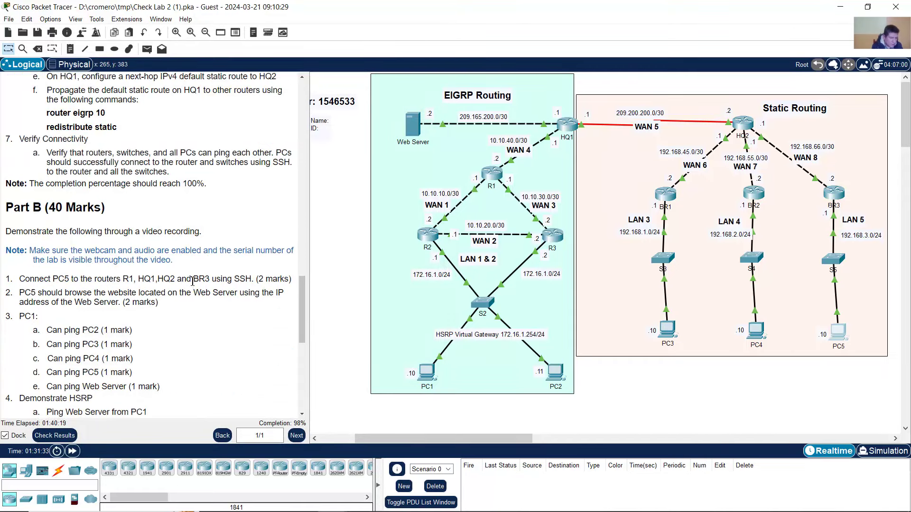
{"action": "scroll", "coordinate": [189, 278], "scroll_direction": "down", "scroll_amount": 2}
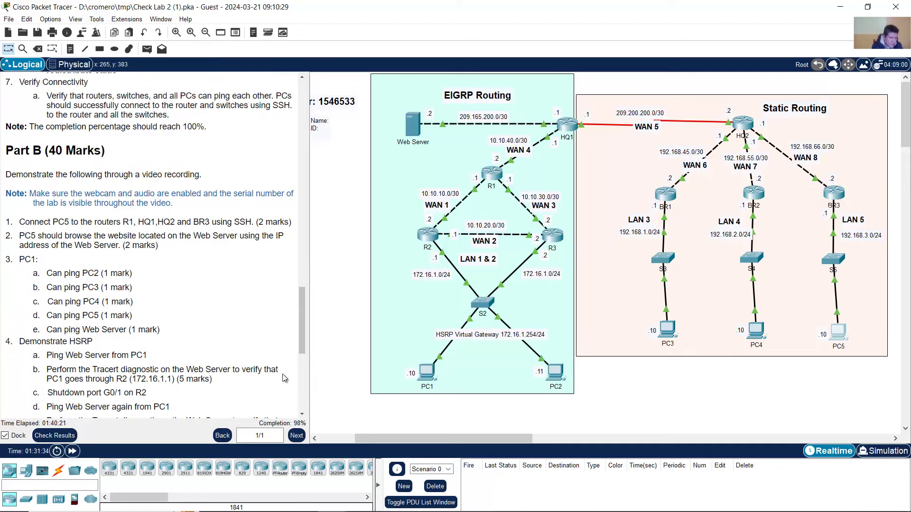
{"action": "left_click", "coordinate": [65, 435]}
{"action": "left_click", "coordinate": [95, 73]}
{"action": "scroll", "coordinate": [40, 151], "scroll_direction": "down", "scroll_amount": 13}
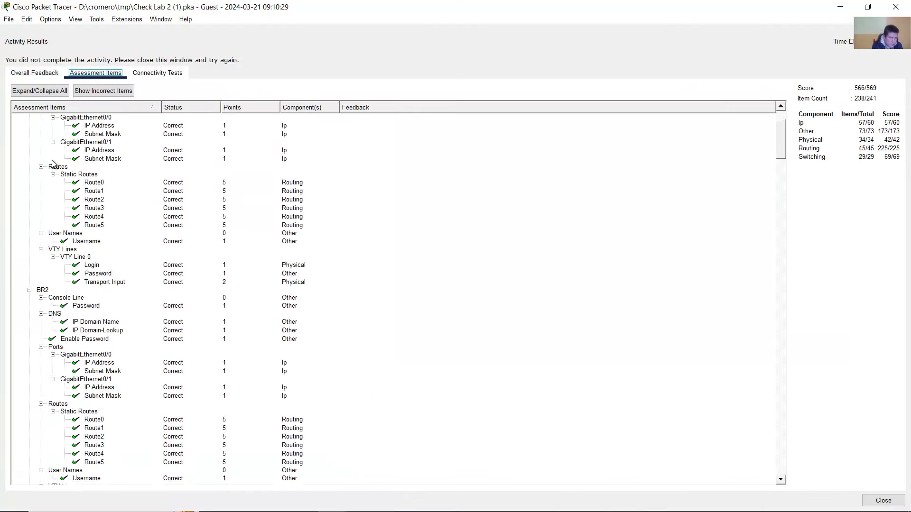
{"action": "scroll", "coordinate": [93, 291], "scroll_direction": "down", "scroll_amount": 20}
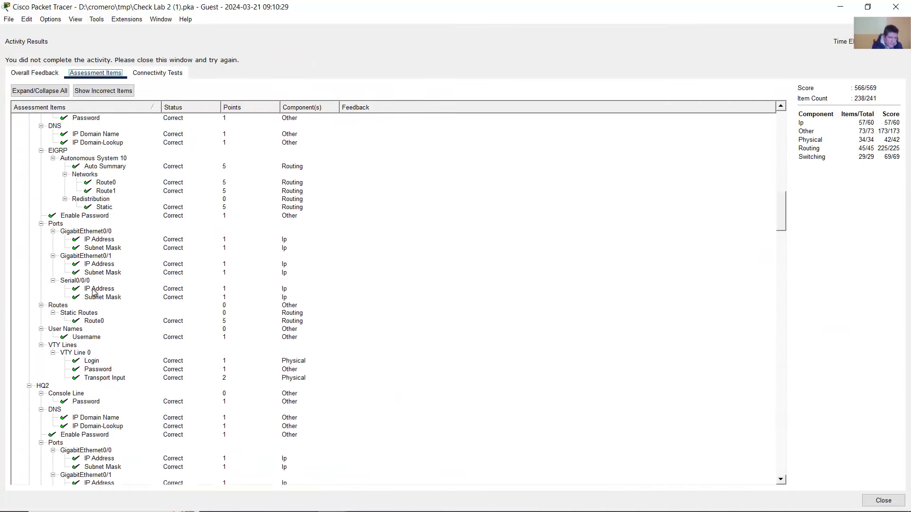
{"action": "scroll", "coordinate": [93, 292], "scroll_direction": "down", "scroll_amount": 20}
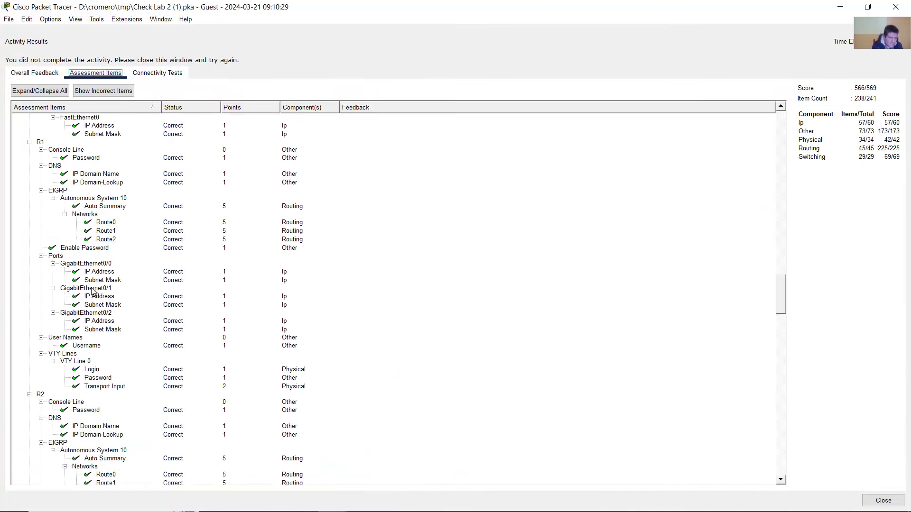
{"action": "scroll", "coordinate": [93, 291], "scroll_direction": "down", "scroll_amount": 20}
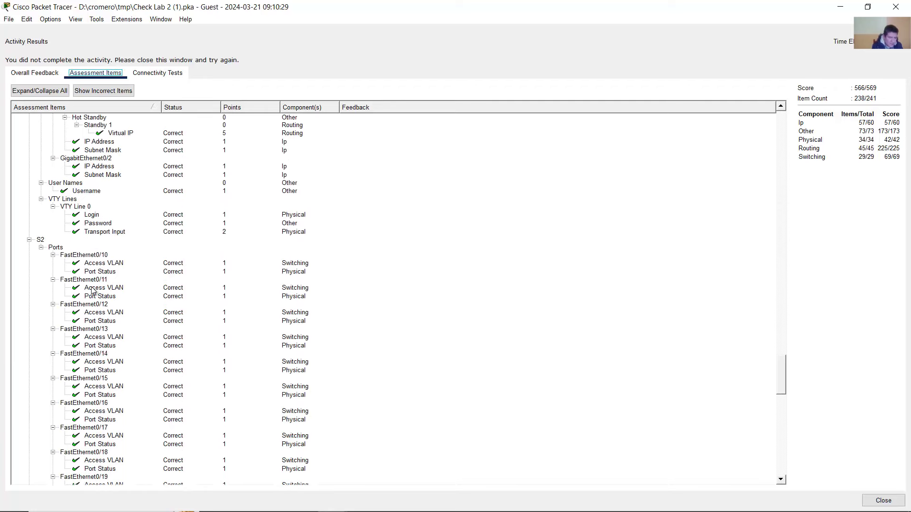
{"action": "scroll", "coordinate": [93, 291], "scroll_direction": "down", "scroll_amount": 3}
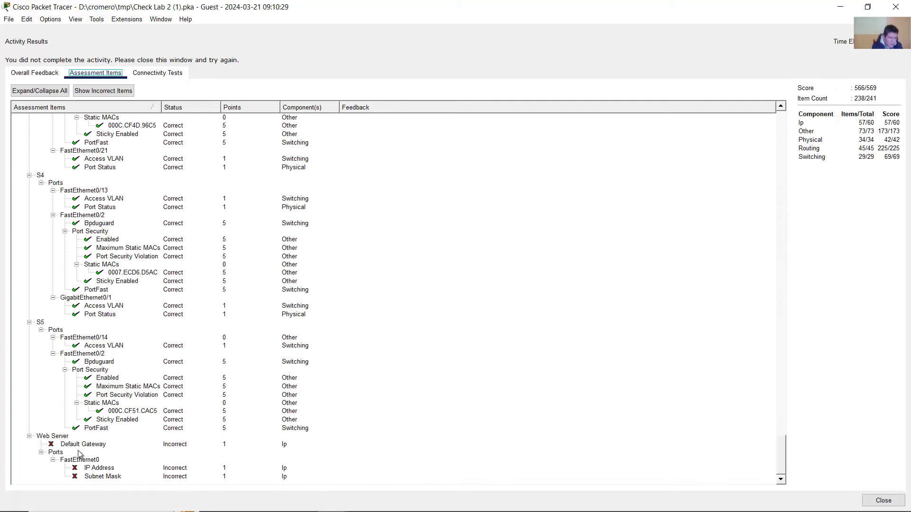
{"action": "left_click", "coordinate": [883, 501]}
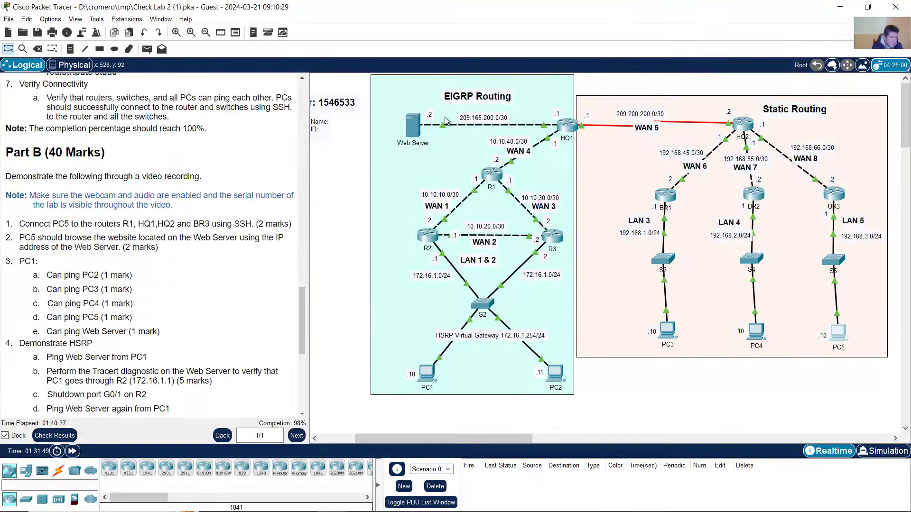
- Open the Web Server's Desktop IP Configuration with its window moved aside
{"action": "left_click", "coordinate": [411, 119]}
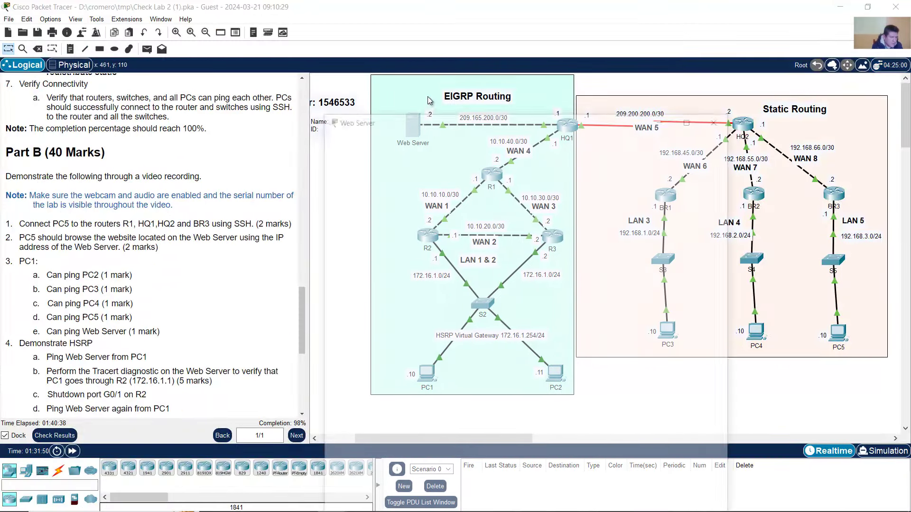
{"action": "left_click_drag", "start_coordinate": [448, 103], "coordinate": [166, 41]}
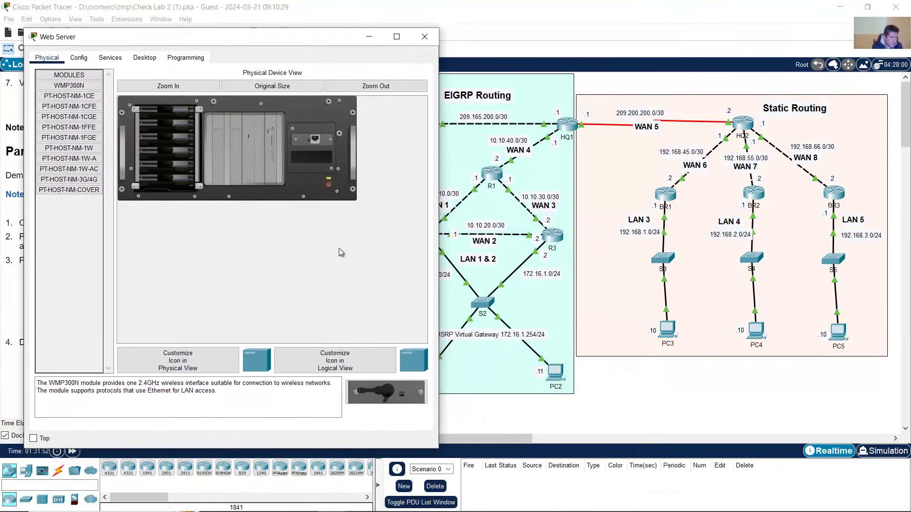
{"action": "left_click_drag", "start_coordinate": [472, 438], "coordinate": [436, 439]}
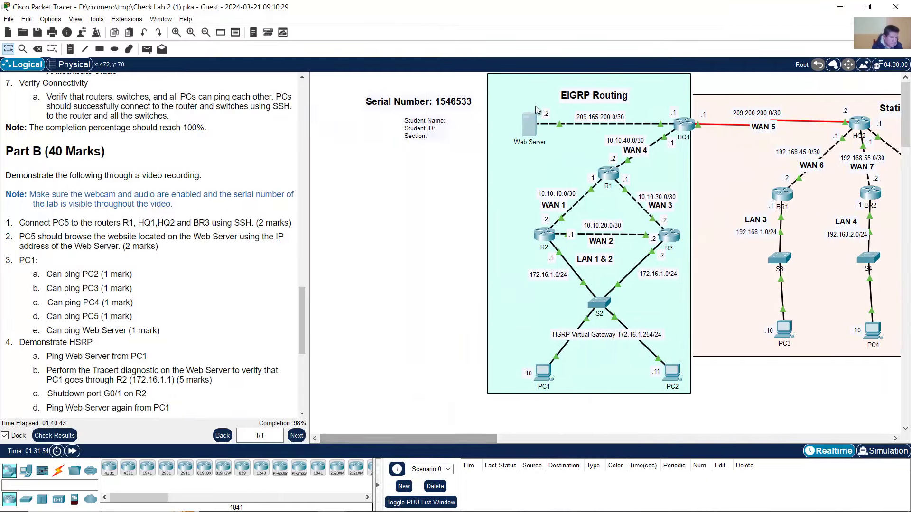
{"action": "left_click", "coordinate": [528, 124]}
{"action": "left_click", "coordinate": [144, 57]}
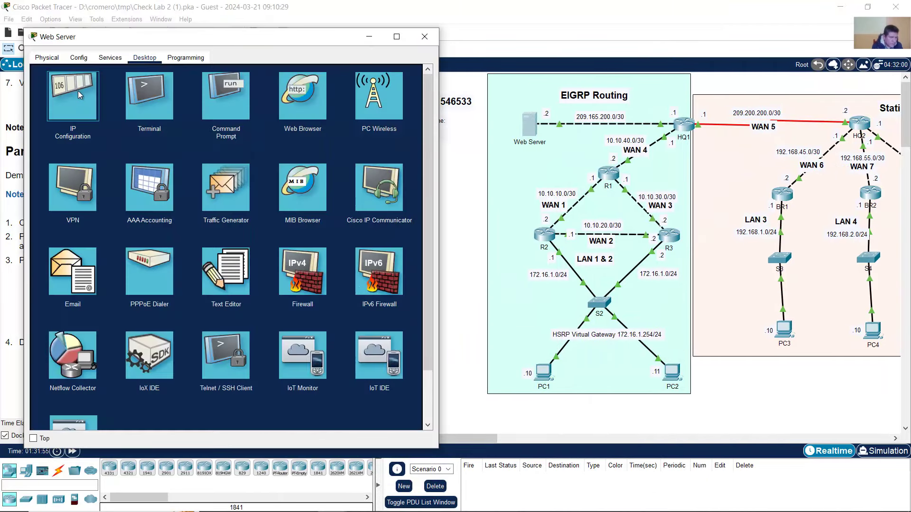
{"action": "left_click", "coordinate": [77, 91]}
- Enter address 209.165.200.2, mask 255.255.255.252 and gateway 209.165.200.1, then close
{"action": "type", "text": "20"}
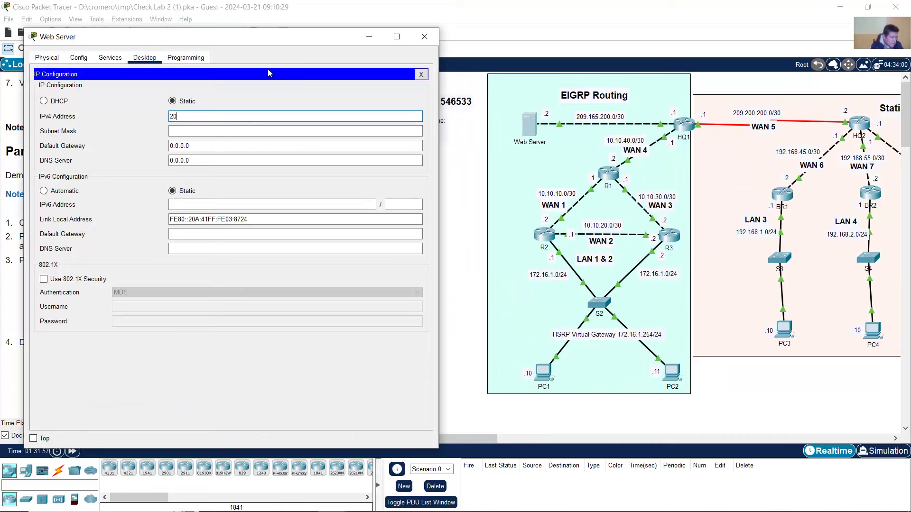
{"action": "type", "text": "9.165.200.2"}
{"action": "key", "text": "Tab"}
{"action": "key", "text": "Right"}
{"action": "key", "text": "BackSpace"}
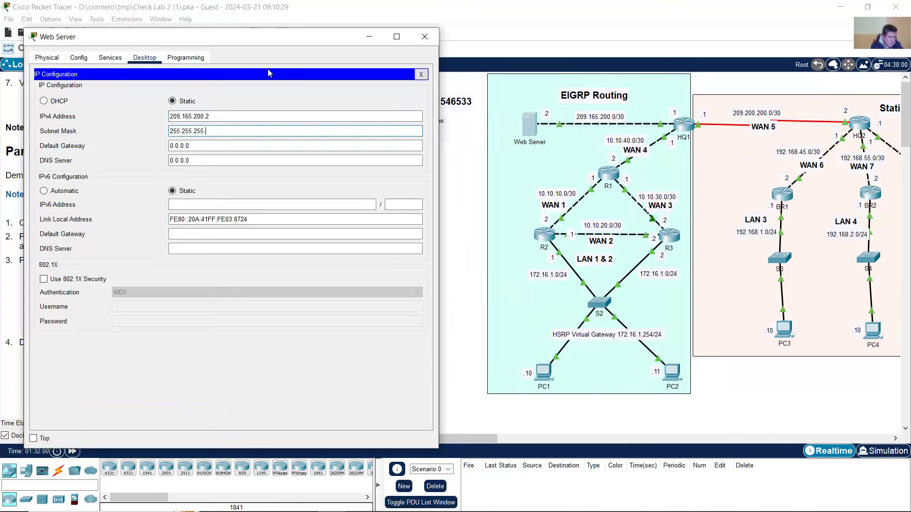
{"action": "type", "text": "252"}
{"action": "key", "text": "Tab"}
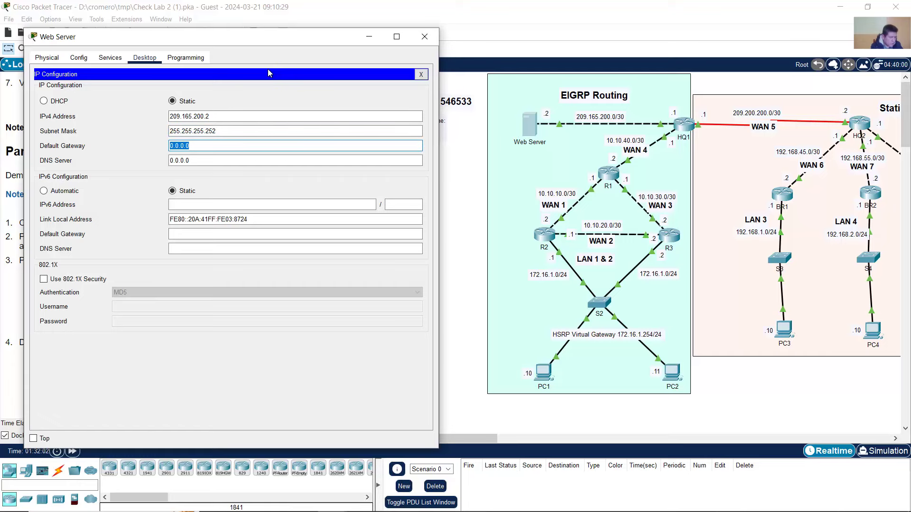
{"action": "type", "text": "209.165.200.1"}
{"action": "left_click", "coordinate": [423, 42]}
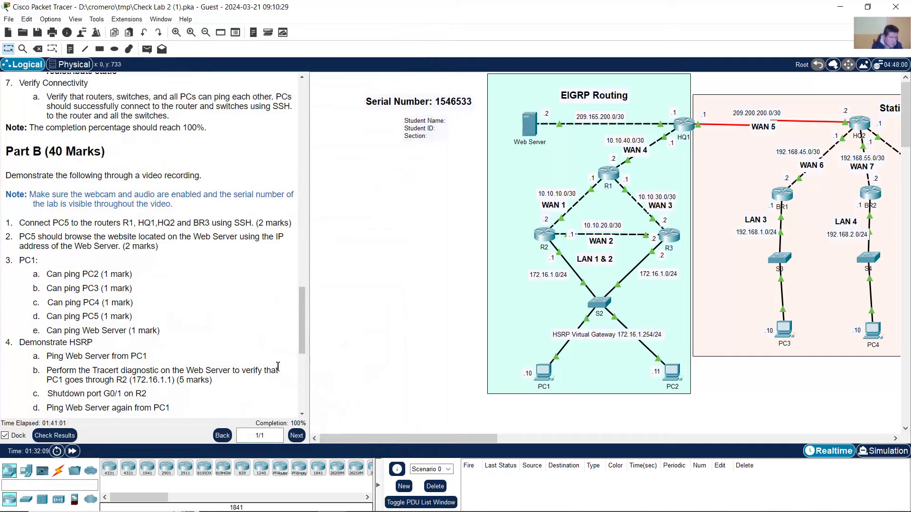
- Scroll through and highlight the task instructions to review the switch security, routing and connectivity items
{"action": "scroll", "coordinate": [102, 232], "scroll_direction": "down", "scroll_amount": 3}
{"action": "left_click_drag", "start_coordinate": [75, 163], "coordinate": [144, 365]}
{"action": "scroll", "coordinate": [144, 351], "scroll_direction": "down", "scroll_amount": 5}
{"action": "left_click", "coordinate": [97, 244]}
{"action": "left_click_drag", "start_coordinate": [82, 231], "coordinate": [115, 342]}
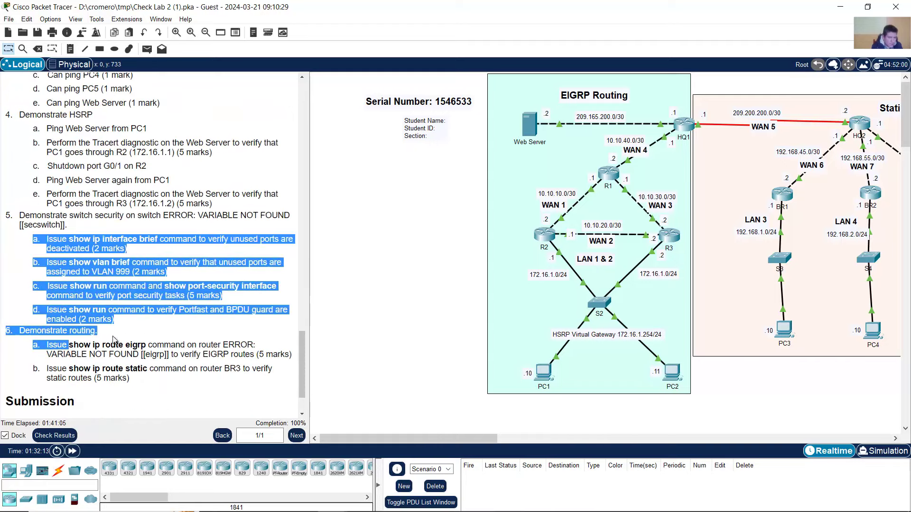
{"action": "scroll", "coordinate": [122, 323], "scroll_direction": "down", "scroll_amount": 3}
{"action": "left_click_drag", "start_coordinate": [104, 234], "coordinate": [132, 342]}
{"action": "left_click", "coordinate": [96, 216]}
{"action": "scroll", "coordinate": [97, 221], "scroll_direction": "up", "scroll_amount": 5}
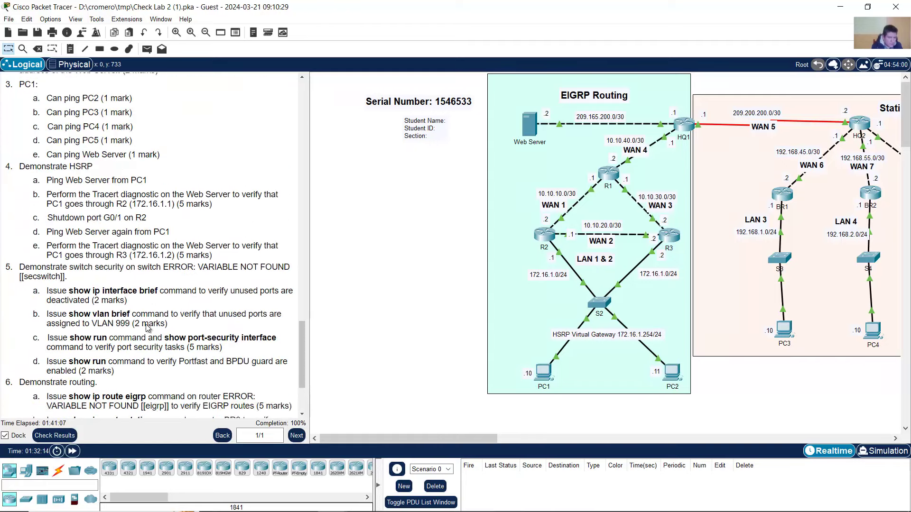
{"action": "scroll", "coordinate": [72, 203], "scroll_direction": "down", "scroll_amount": 4}
{"action": "left_click_drag", "start_coordinate": [69, 205], "coordinate": [146, 341]}
{"action": "scroll", "coordinate": [105, 211], "scroll_direction": "up", "scroll_amount": 5}
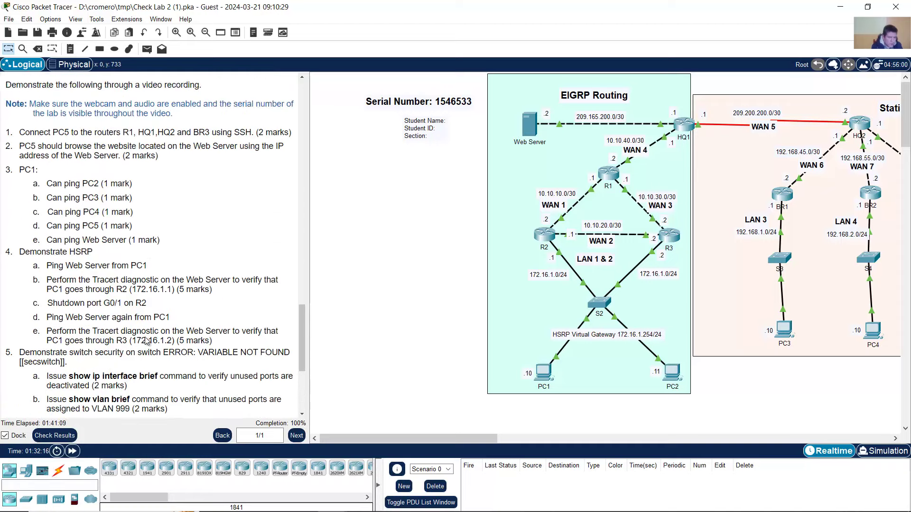
{"action": "scroll", "coordinate": [104, 190], "scroll_direction": "up", "scroll_amount": 2}
{"action": "left_click_drag", "start_coordinate": [80, 163], "coordinate": [99, 204]}
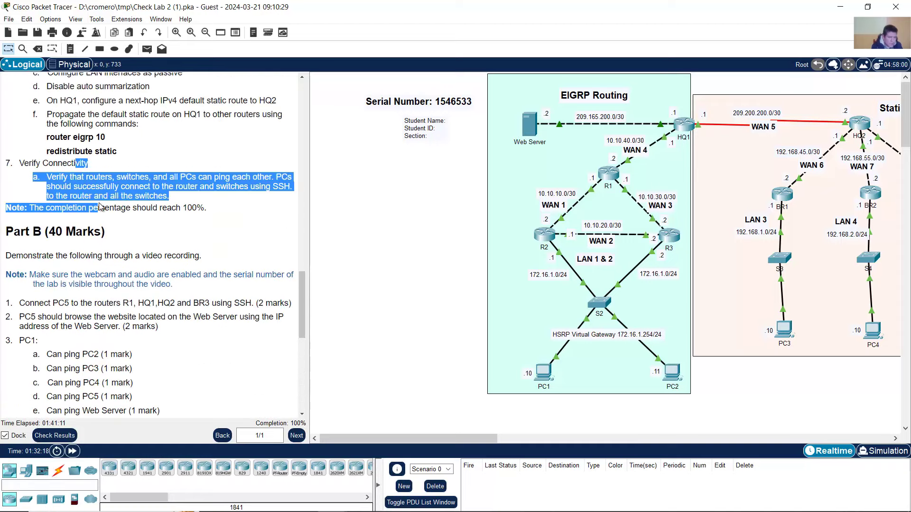
{"action": "left_click", "coordinate": [150, 224]}
{"action": "scroll", "coordinate": [150, 225], "scroll_direction": "up", "scroll_amount": 5}
{"action": "scroll", "coordinate": [150, 224], "scroll_direction": "up", "scroll_amount": 2}
- Pan the canvas right, open PC1's window and move it to the upper left
{"action": "left_click_drag", "start_coordinate": [471, 440], "coordinate": [509, 440]}
{"action": "left_click", "coordinate": [381, 370]}
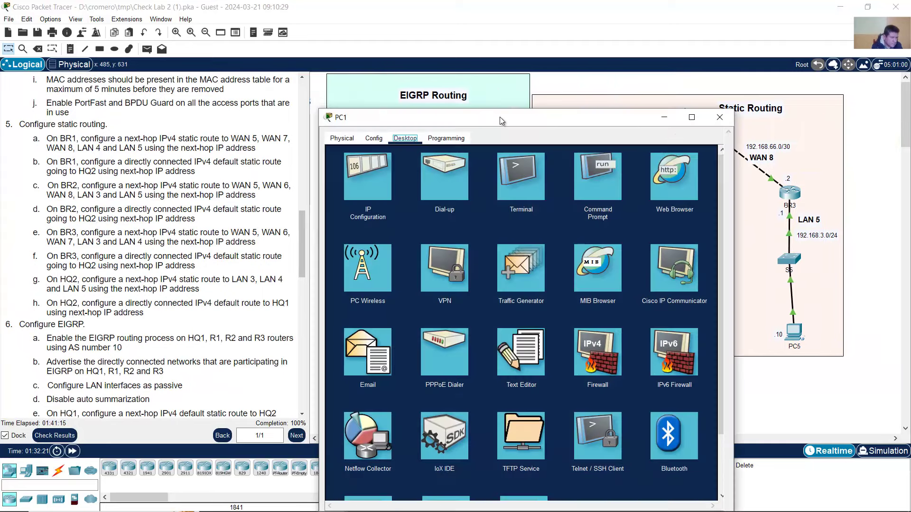
{"action": "left_click_drag", "start_coordinate": [497, 105], "coordinate": [208, 34]}
- From PC1's Command Prompt, ping PC2 at 172.16.1.11
{"action": "left_click", "coordinate": [319, 99]}
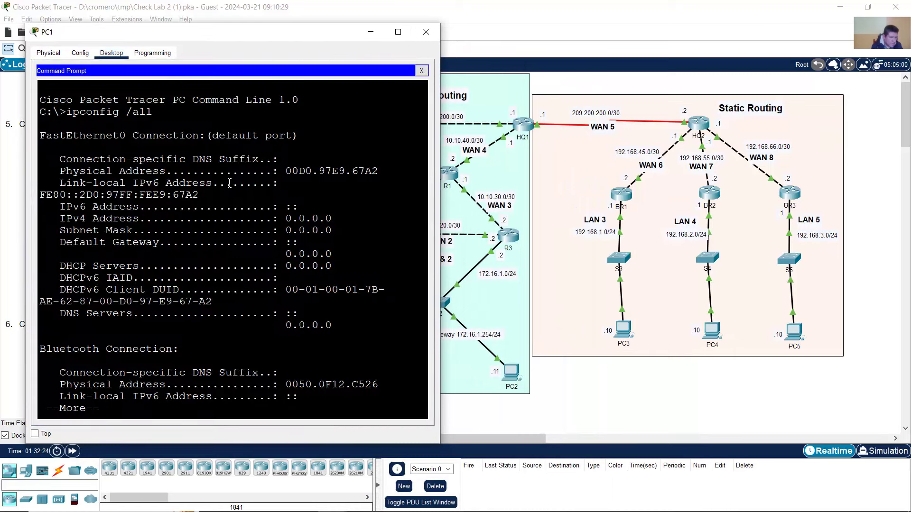
{"action": "key", "text": "space"}
{"action": "type", "text": "ping"}
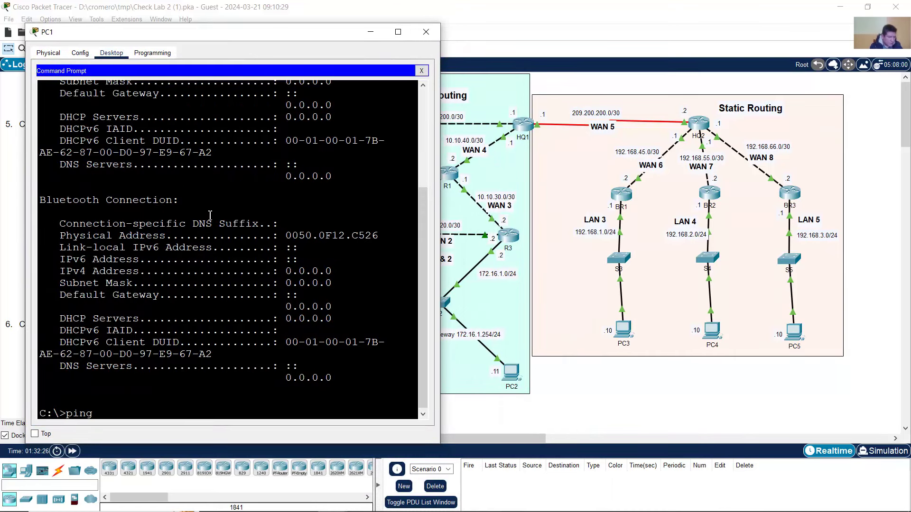
{"action": "left_click", "coordinate": [614, 414]}
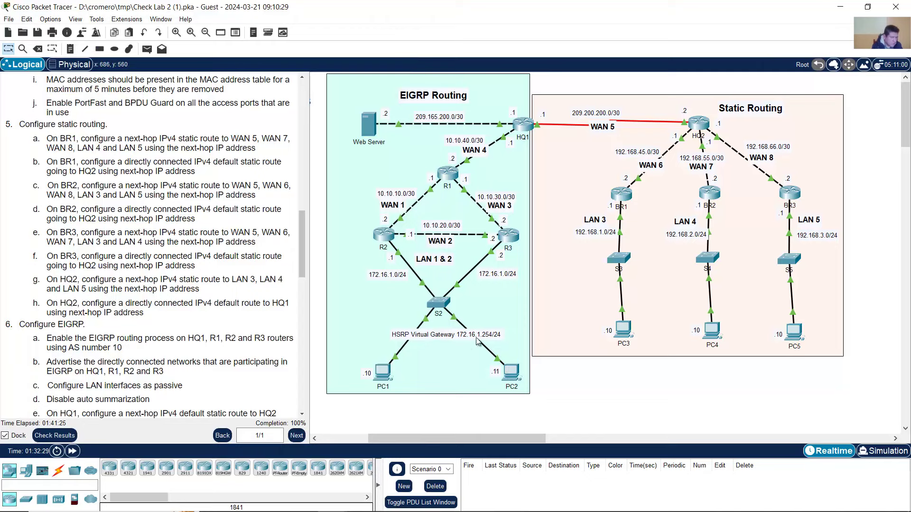
{"action": "left_click", "coordinate": [390, 375]}
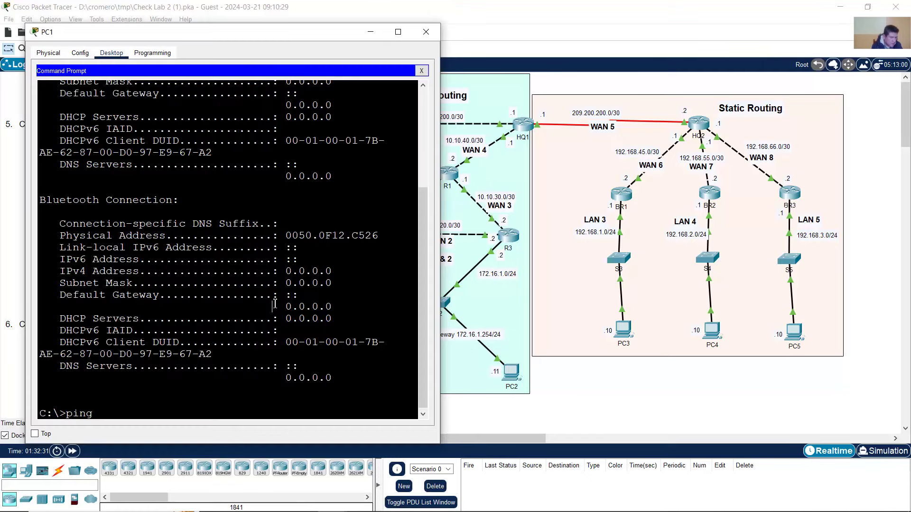
{"action": "type", "text": "172.16.1.1"}
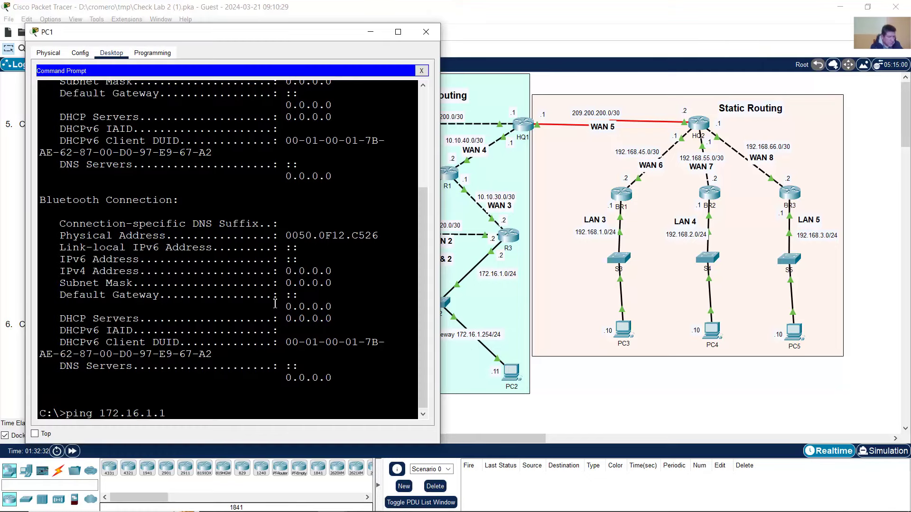
{"action": "type", "text": "1"}
{"action": "key", "text": "Return"}
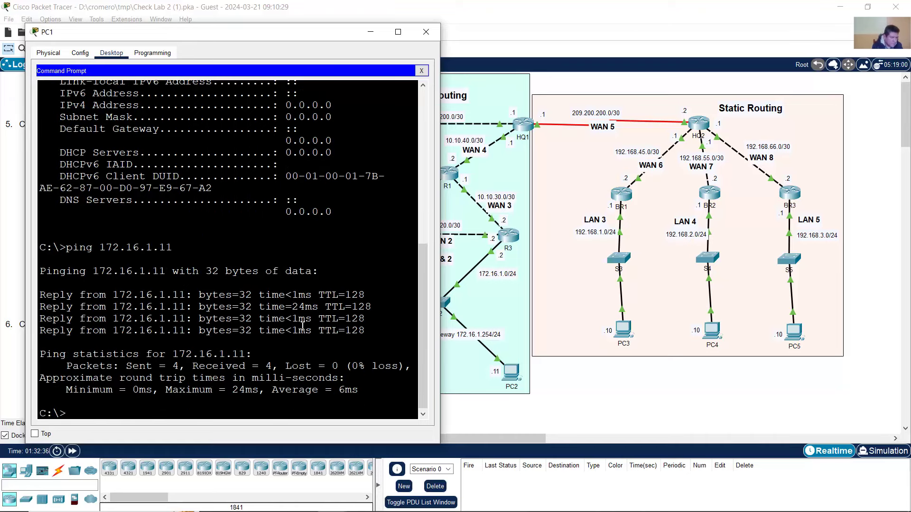
- Ping the Web Server at 209.165.200.2 from PC1
{"action": "left_click", "coordinate": [425, 32]}
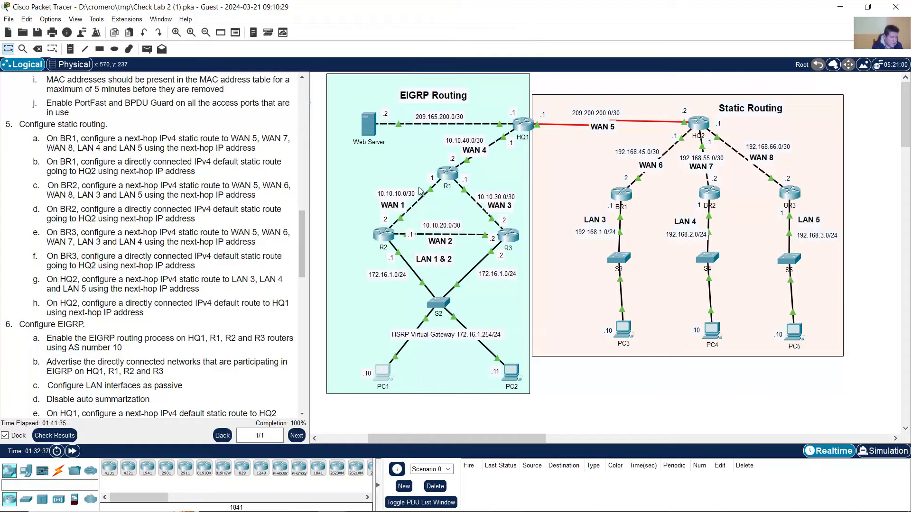
{"action": "left_click", "coordinate": [383, 375]}
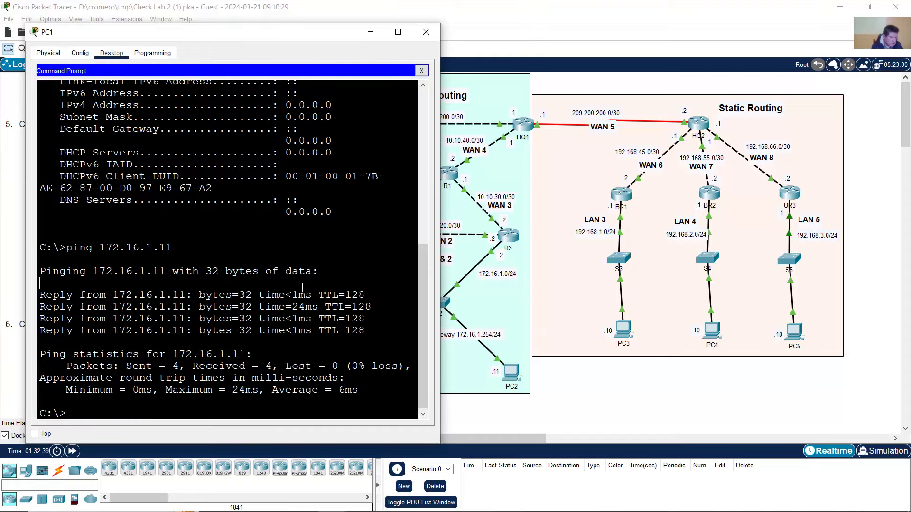
{"action": "key", "text": "Up"}
{"action": "key", "text": "BackSpace"}
{"action": "key", "text": "BackSpace"}
{"action": "key", "text": "BackSpace"}
{"action": "key", "text": "BackSpace"}
{"action": "key", "text": "BackSpace"}
{"action": "key", "text": "BackSpace"}
{"action": "key", "text": "BackSpace"}
{"action": "key", "text": "BackSpace"}
{"action": "key", "text": "BackSpace"}
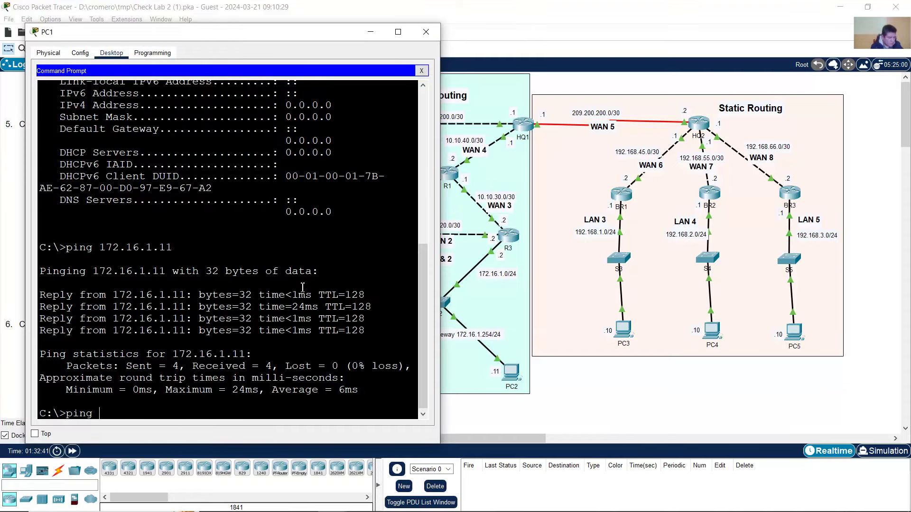
{"action": "type", "text": "209.165.200"}
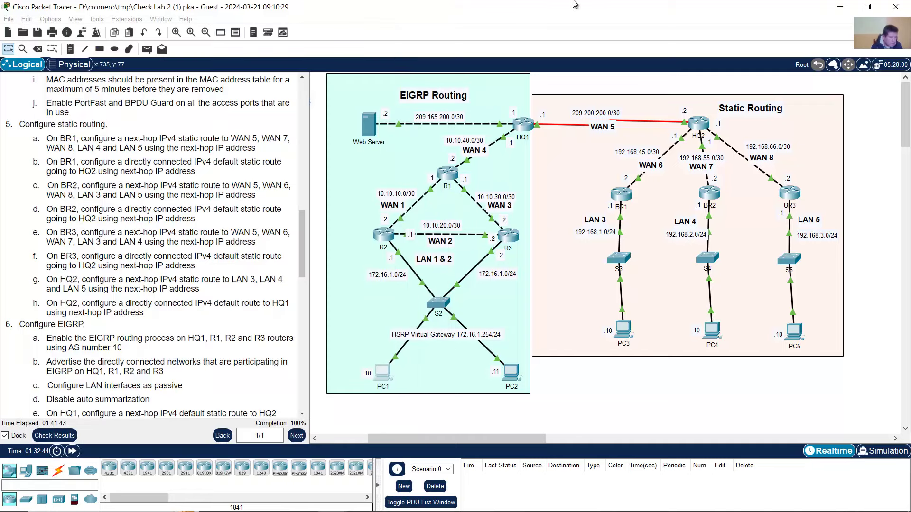
{"action": "left_click", "coordinate": [574, 2]}
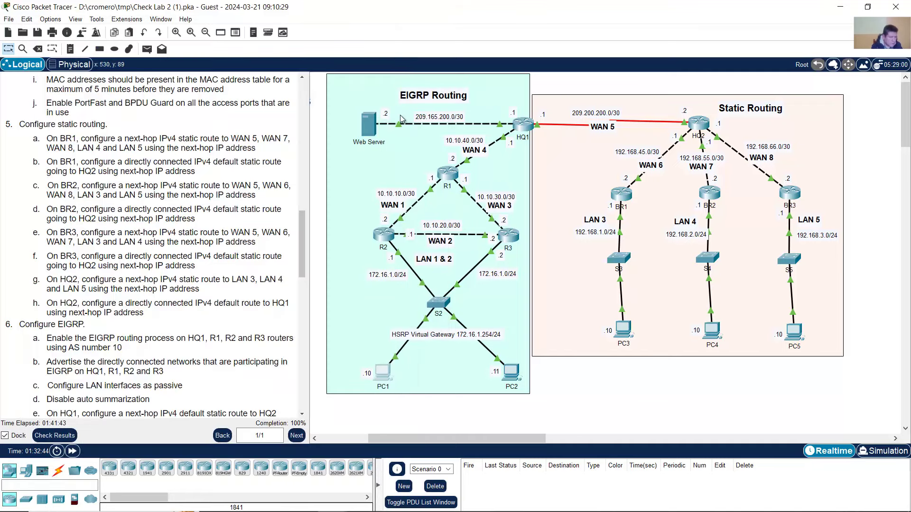
{"action": "left_click", "coordinate": [383, 371]}
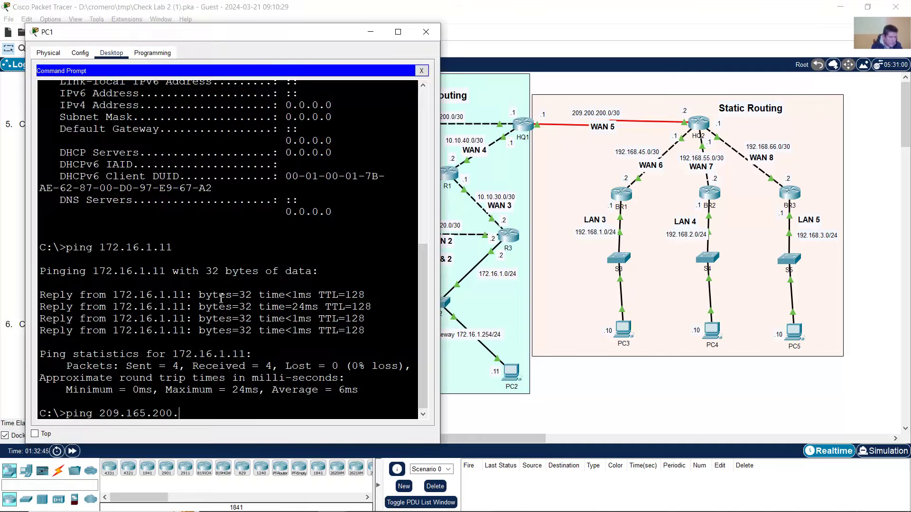
{"action": "type", "text": "2"}
{"action": "key", "text": "Return"}
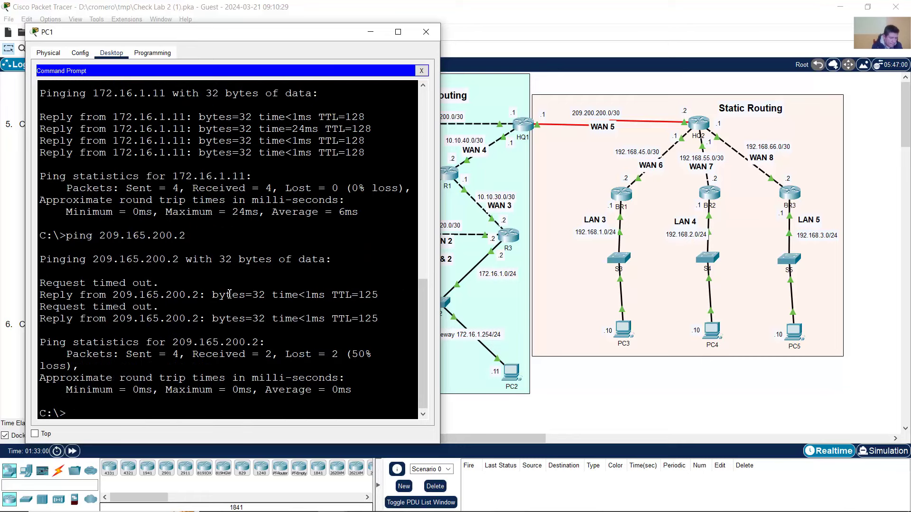
- Repeat the 209.165.200.2 ping, check the four replies, then clear the address for the next ping
{"action": "key", "text": "Up"}
{"action": "key", "text": "Return"}
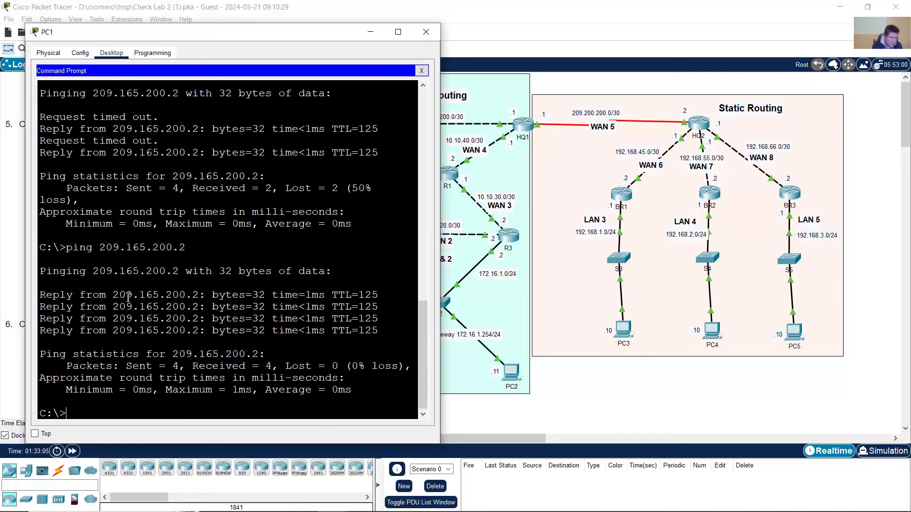
{"action": "left_click_drag", "start_coordinate": [128, 297], "coordinate": [200, 348]}
{"action": "left_click", "coordinate": [244, 403]}
{"action": "left_click", "coordinate": [697, 411]}
{"action": "left_click", "coordinate": [383, 375]}
{"action": "left_click", "coordinate": [297, 303]}
{"action": "key", "text": "Up"}
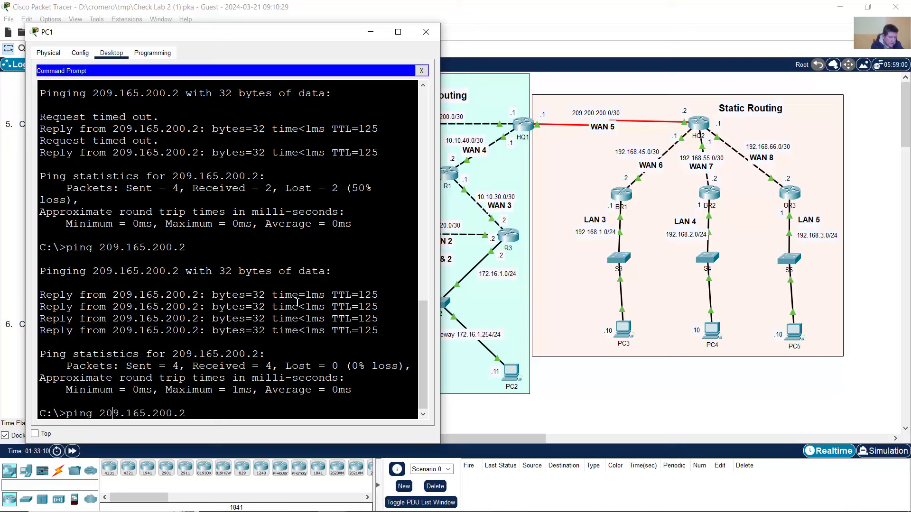
{"action": "key", "text": "BackSpace"}
{"action": "key", "text": "BackSpace"}
{"action": "key", "text": "BackSpace"}
{"action": "key", "text": "BackSpace"}
{"action": "key", "text": "BackSpace"}
{"action": "key", "text": "BackSpace"}
{"action": "key", "text": "BackSpace"}
{"action": "key", "text": "BackSpace"}
{"action": "key", "text": "BackSpace"}
{"action": "key", "text": "BackSpace"}
- Ping PC3 at 192.168.1.10 twice
{"action": "type", "text": "192.168.1.10"}
{"action": "key", "text": "Return"}
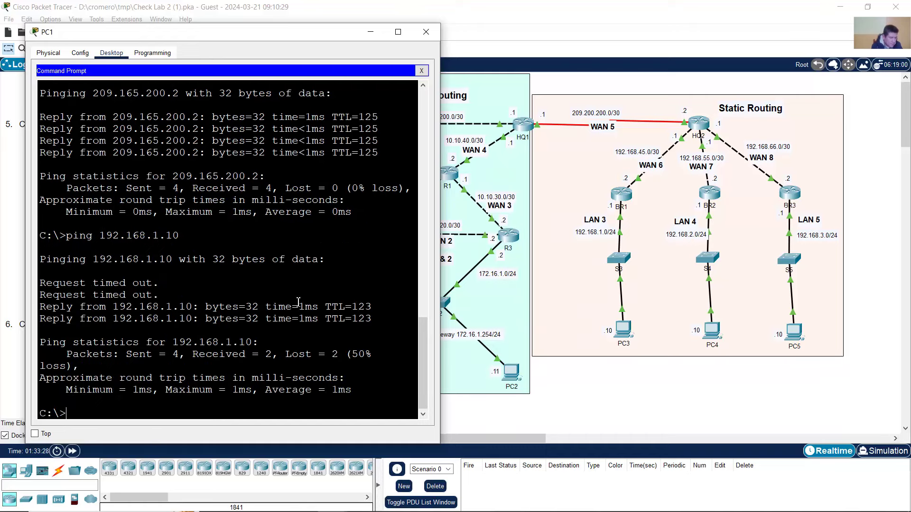
{"action": "key", "text": "Up"}
{"action": "key", "text": "Return"}
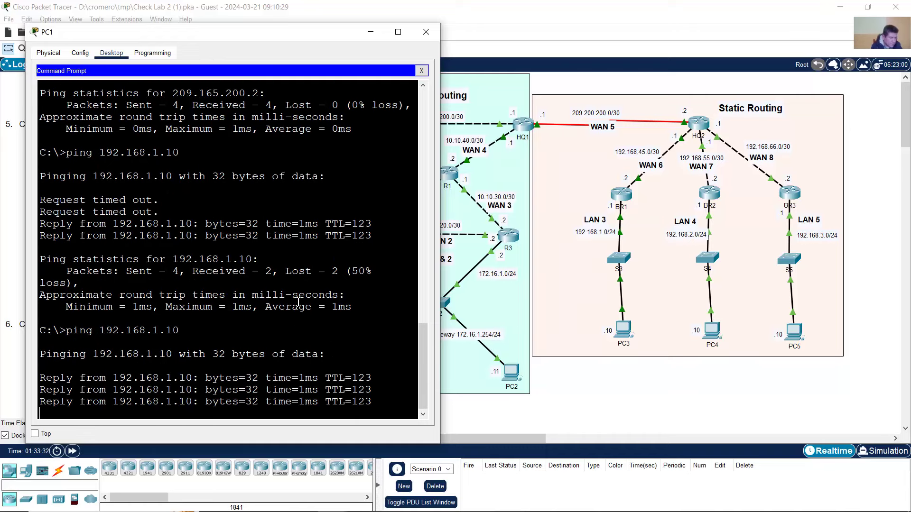
- Ping PC4 at 192.168.2.10 twice
{"action": "key", "text": "Up"}
{"action": "key", "text": "BackSpace"}
{"action": "key", "text": "BackSpace"}
{"action": "key", "text": "BackSpace"}
{"action": "key", "text": "BackSpace"}
{"action": "type", "text": "2.10"}
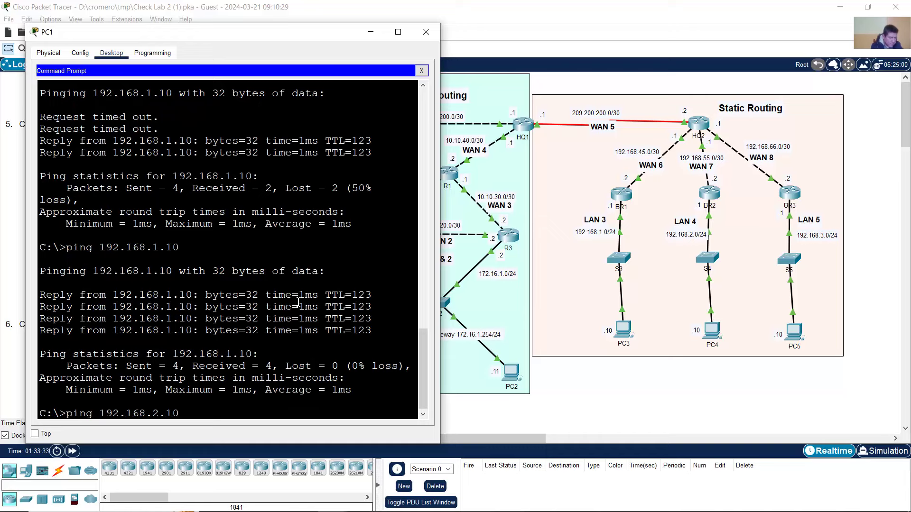
{"action": "key", "text": "Return"}
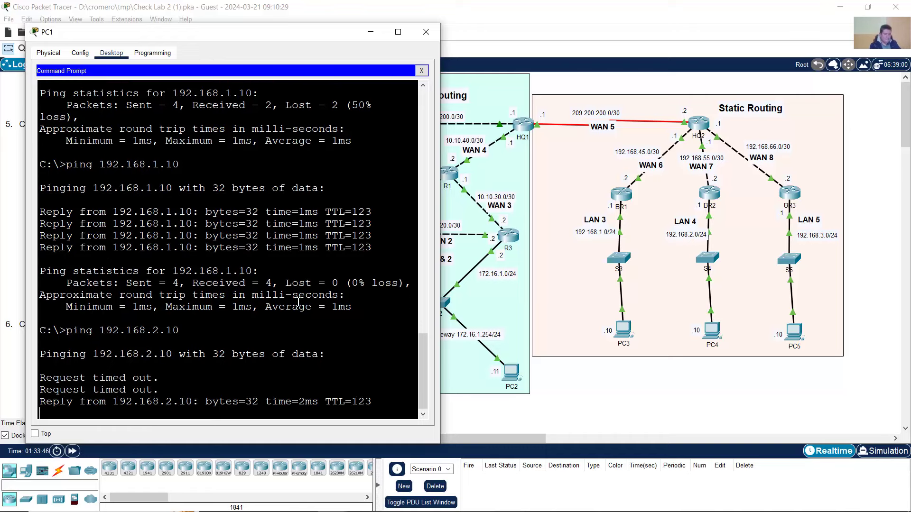
{"action": "key", "text": "Up"}
{"action": "key", "text": "Return"}
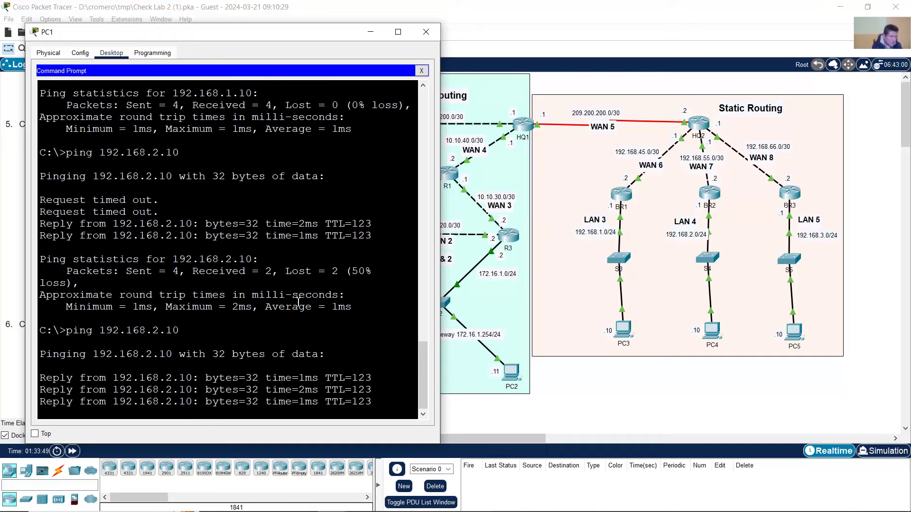
- Ping PC5 at 192.168.3.10 twice, then close PC1's window
{"action": "key", "text": "Up"}
{"action": "key", "text": "Left"}
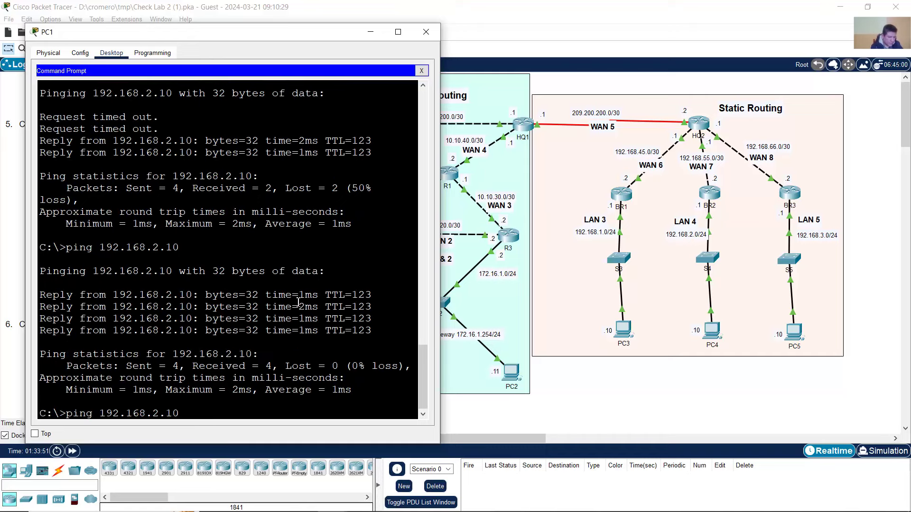
{"action": "key", "text": "Left"}
{"action": "key", "text": "Left"}
{"action": "key", "text": "BackSpace"}
{"action": "type", "text": "3"}
{"action": "key", "text": "Return"}
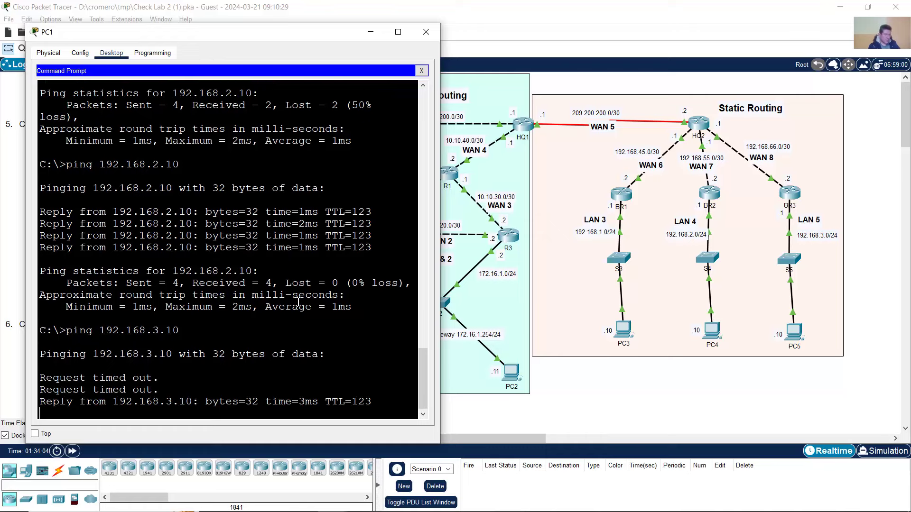
{"action": "key", "text": "Up"}
{"action": "key", "text": "Return"}
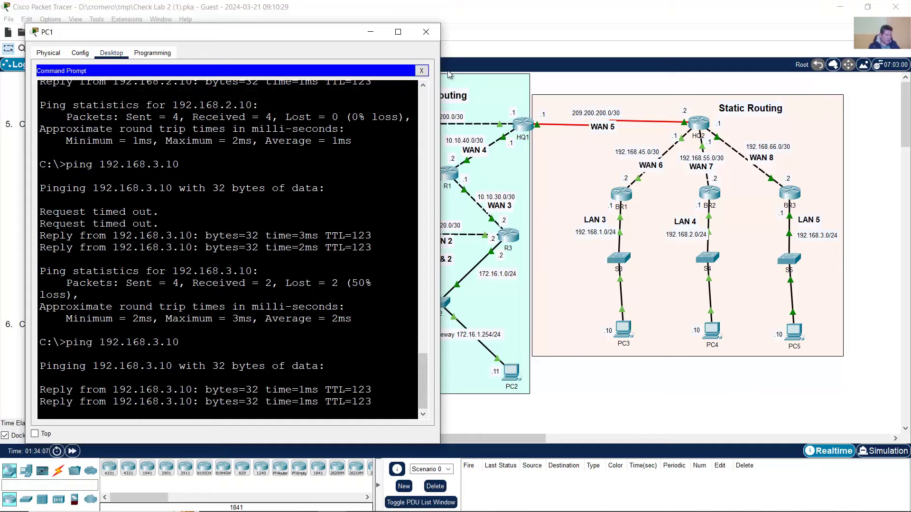
{"action": "left_click", "coordinate": [426, 32]}
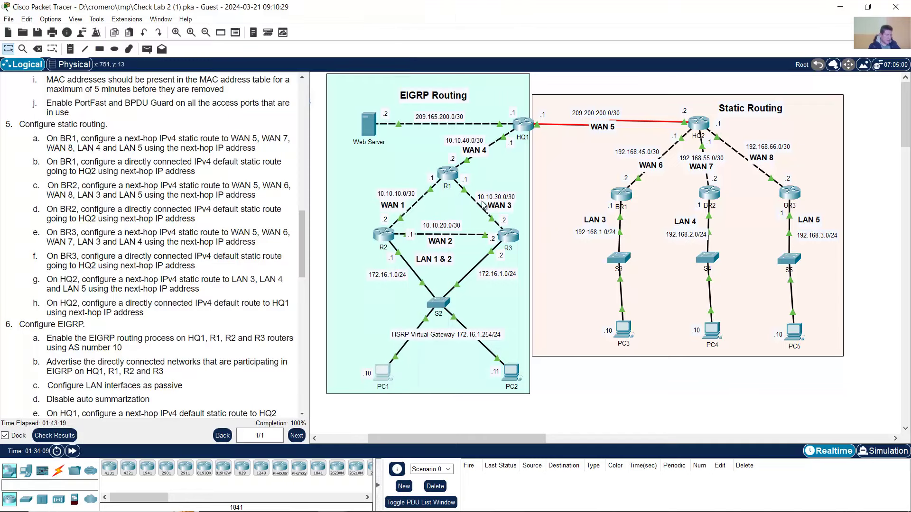